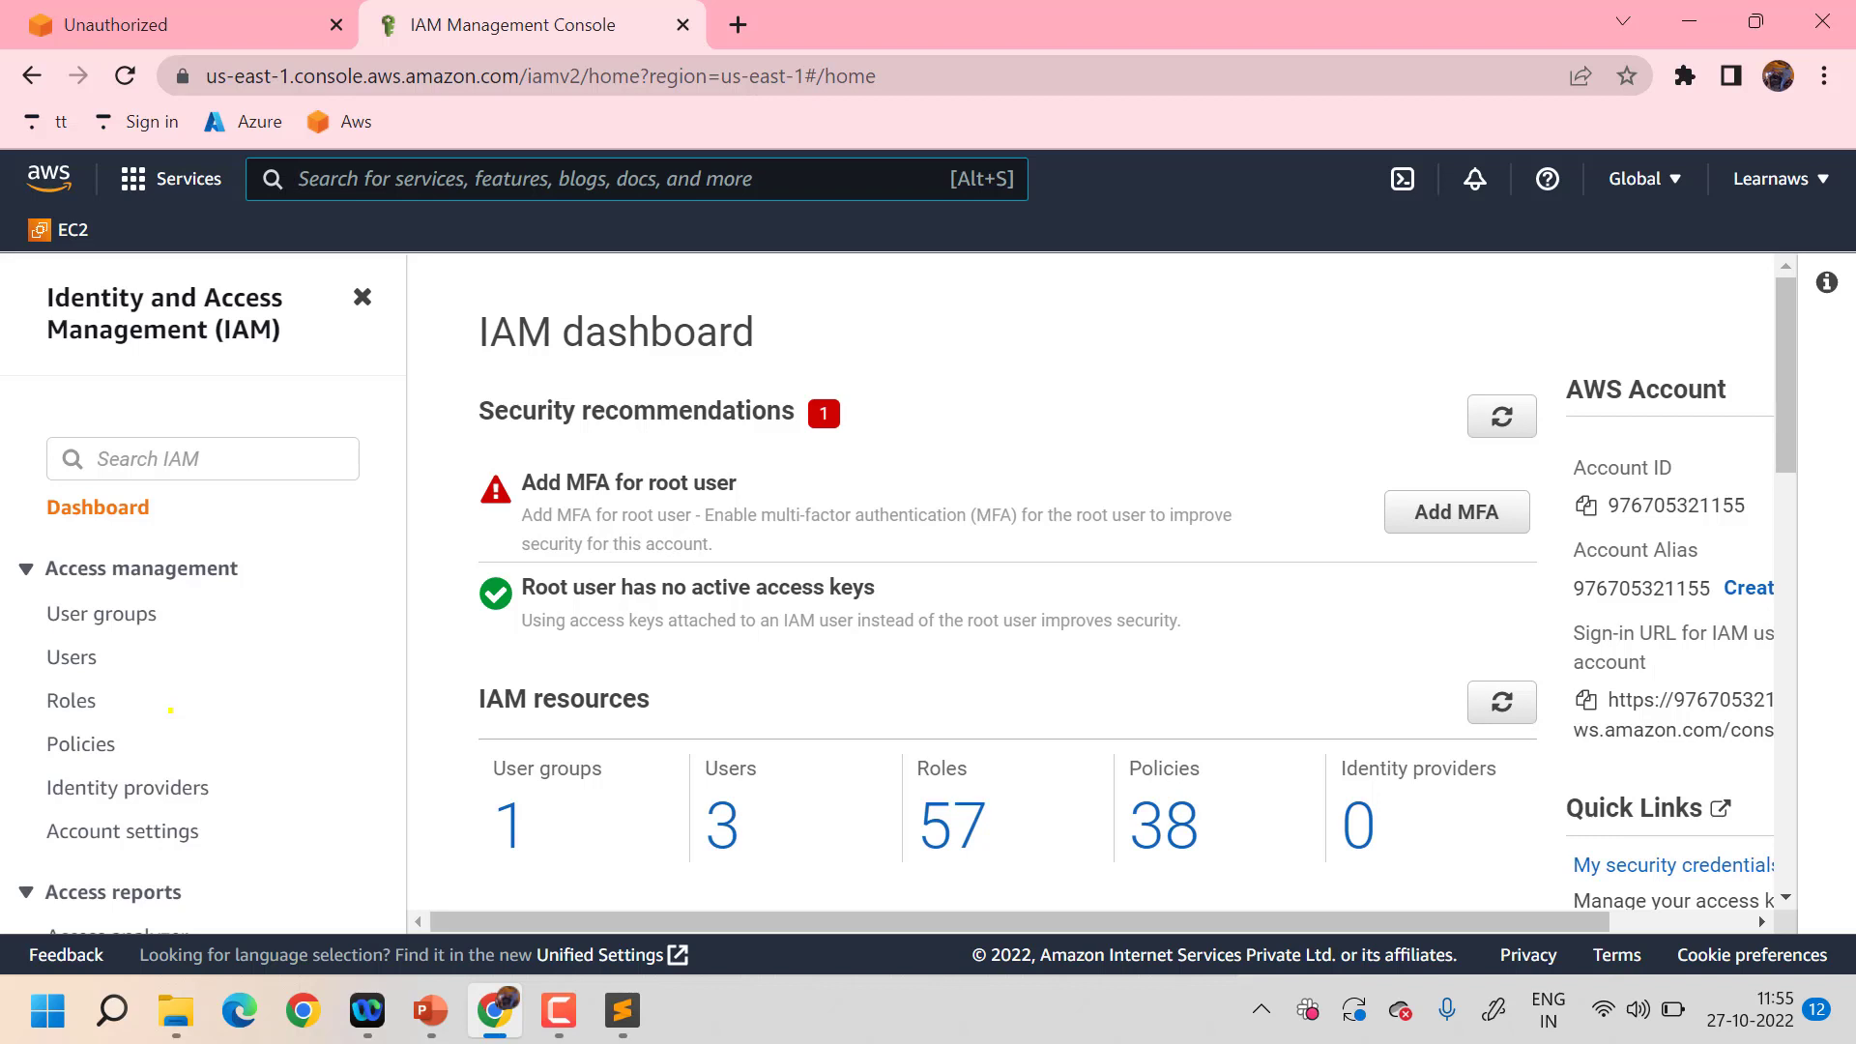
- Write 'Create a user' with blank lines below in the IAM notes, then minimize Sublime Text
left_click(623, 1010)
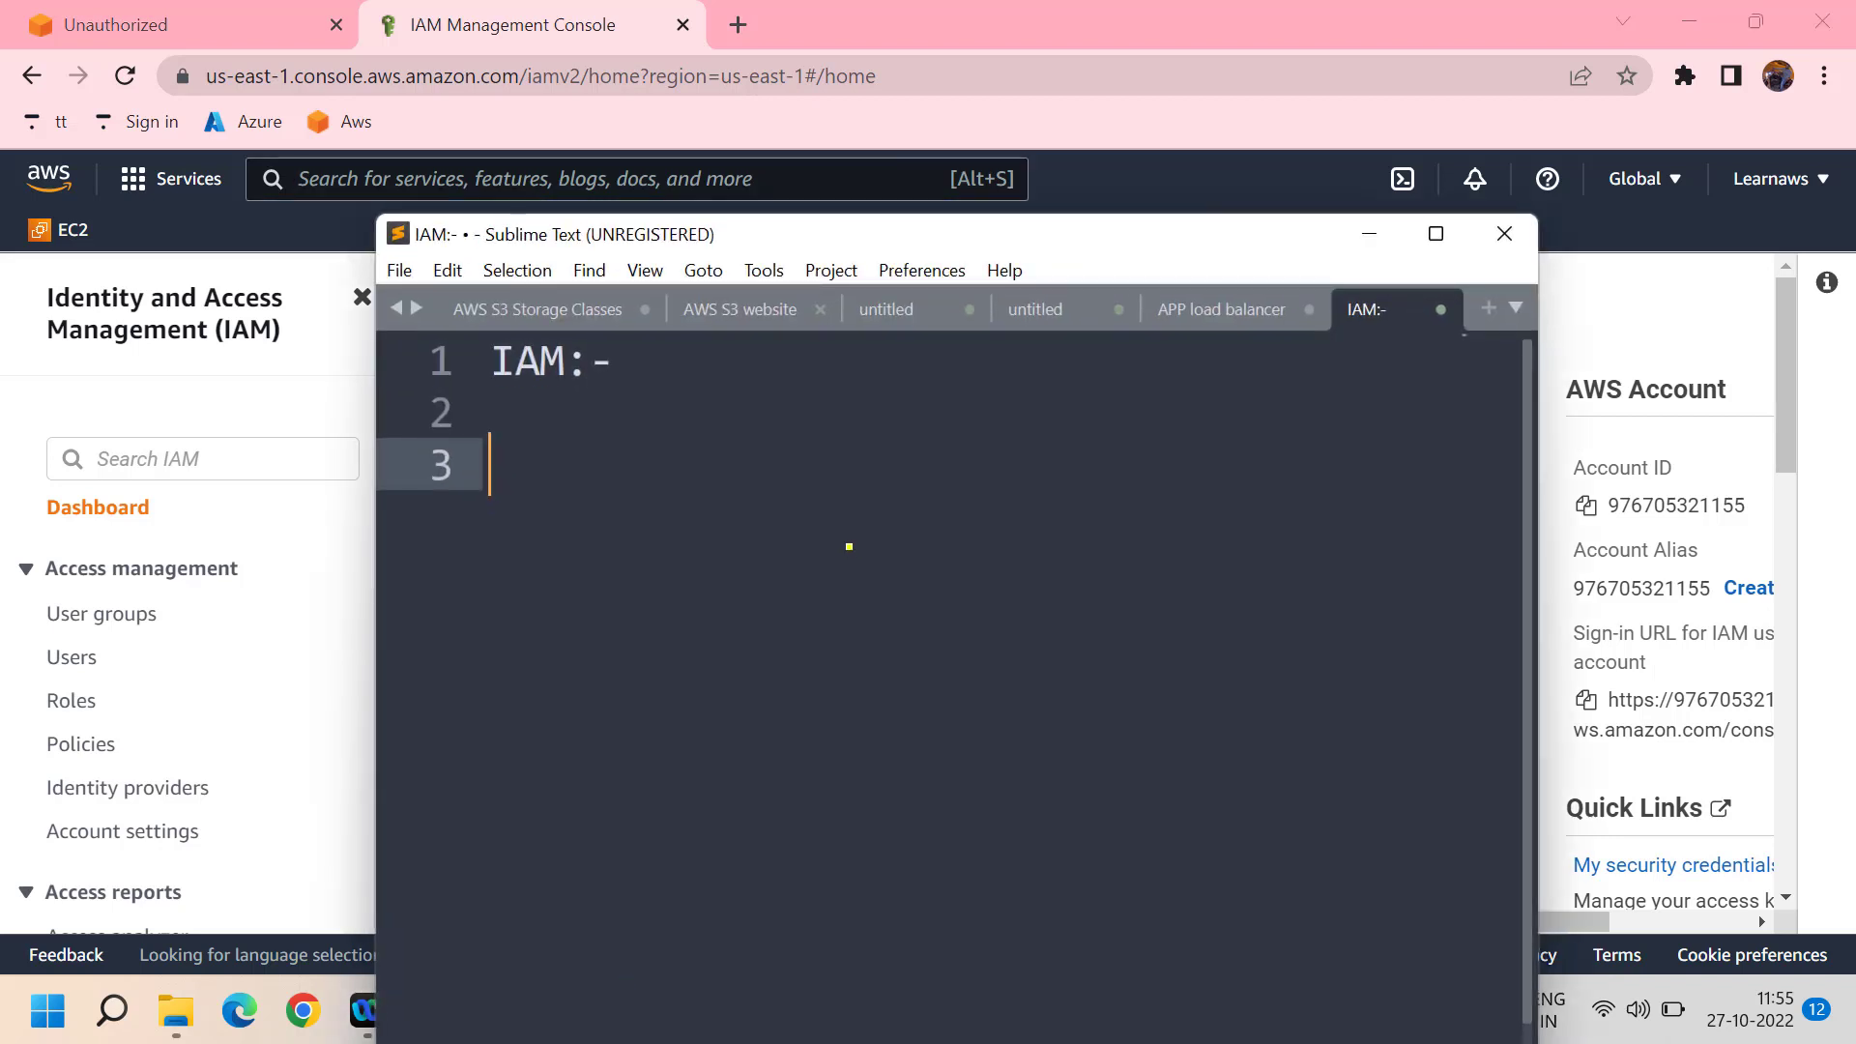
type("Create a ")
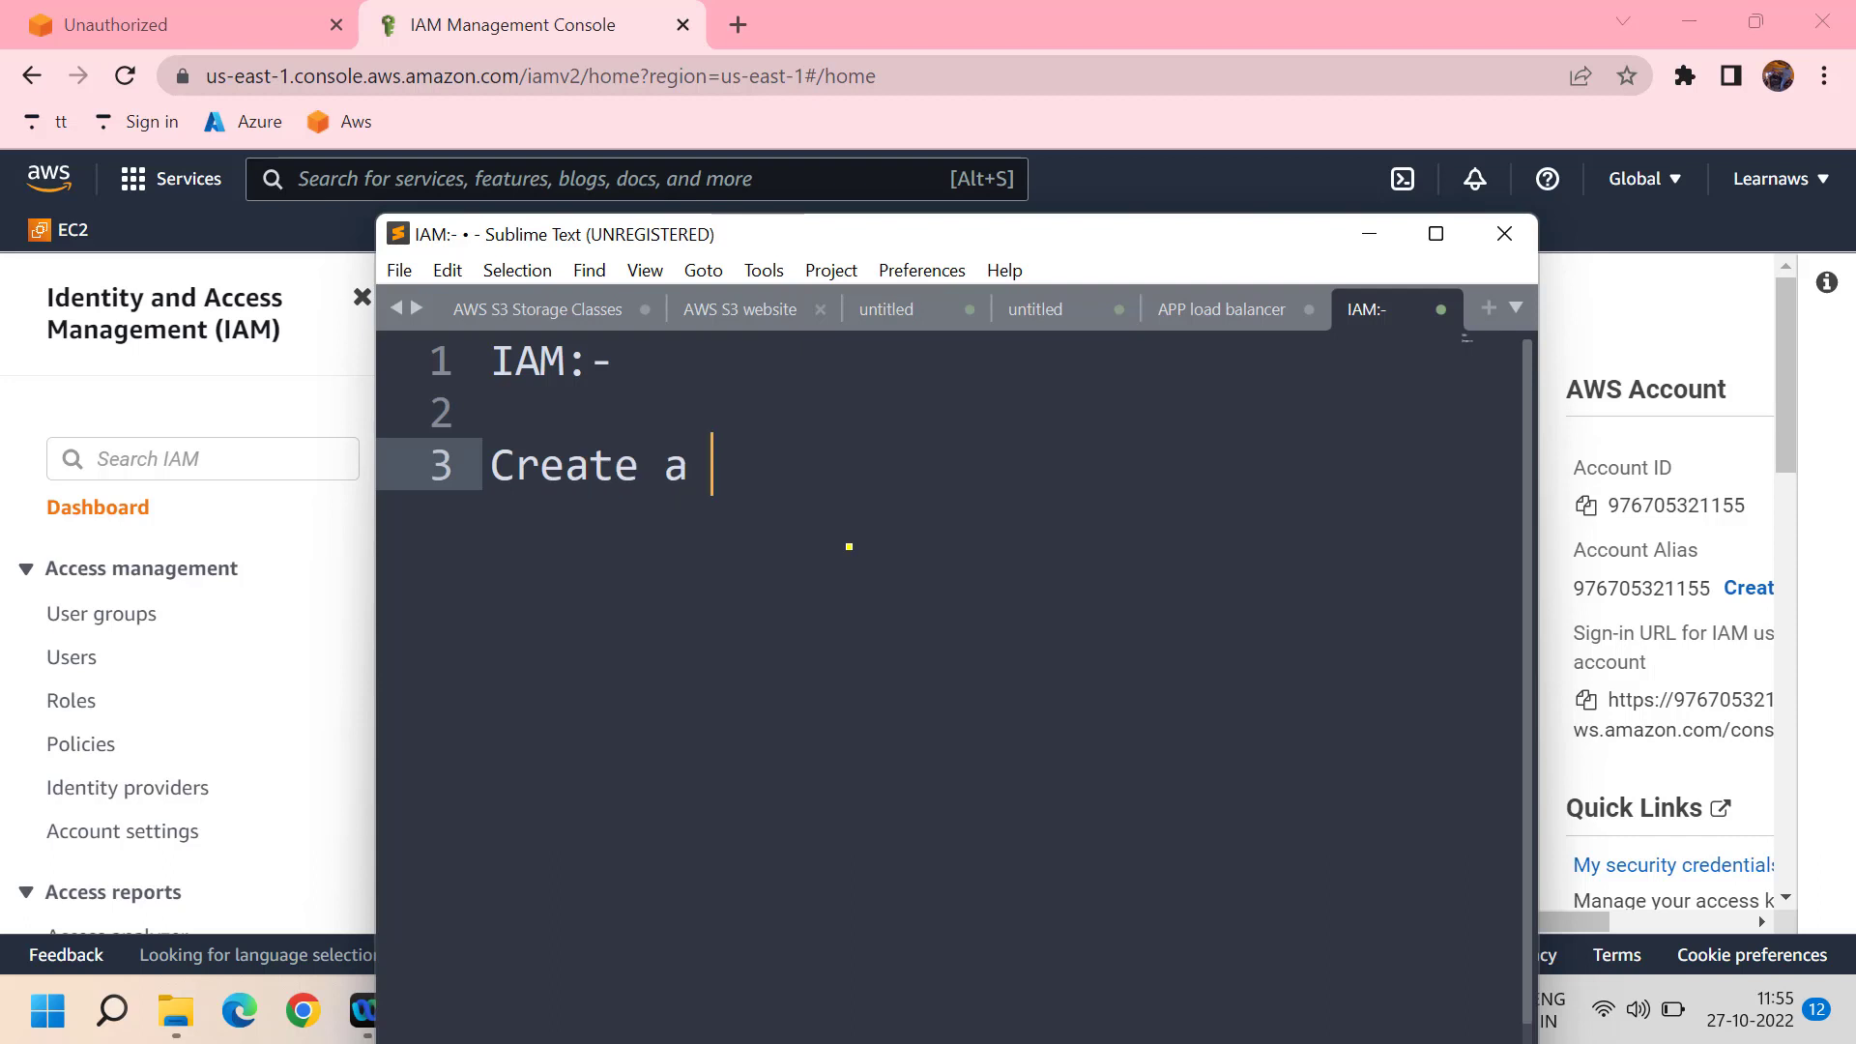
type("user")
key("Return")
key("Return")
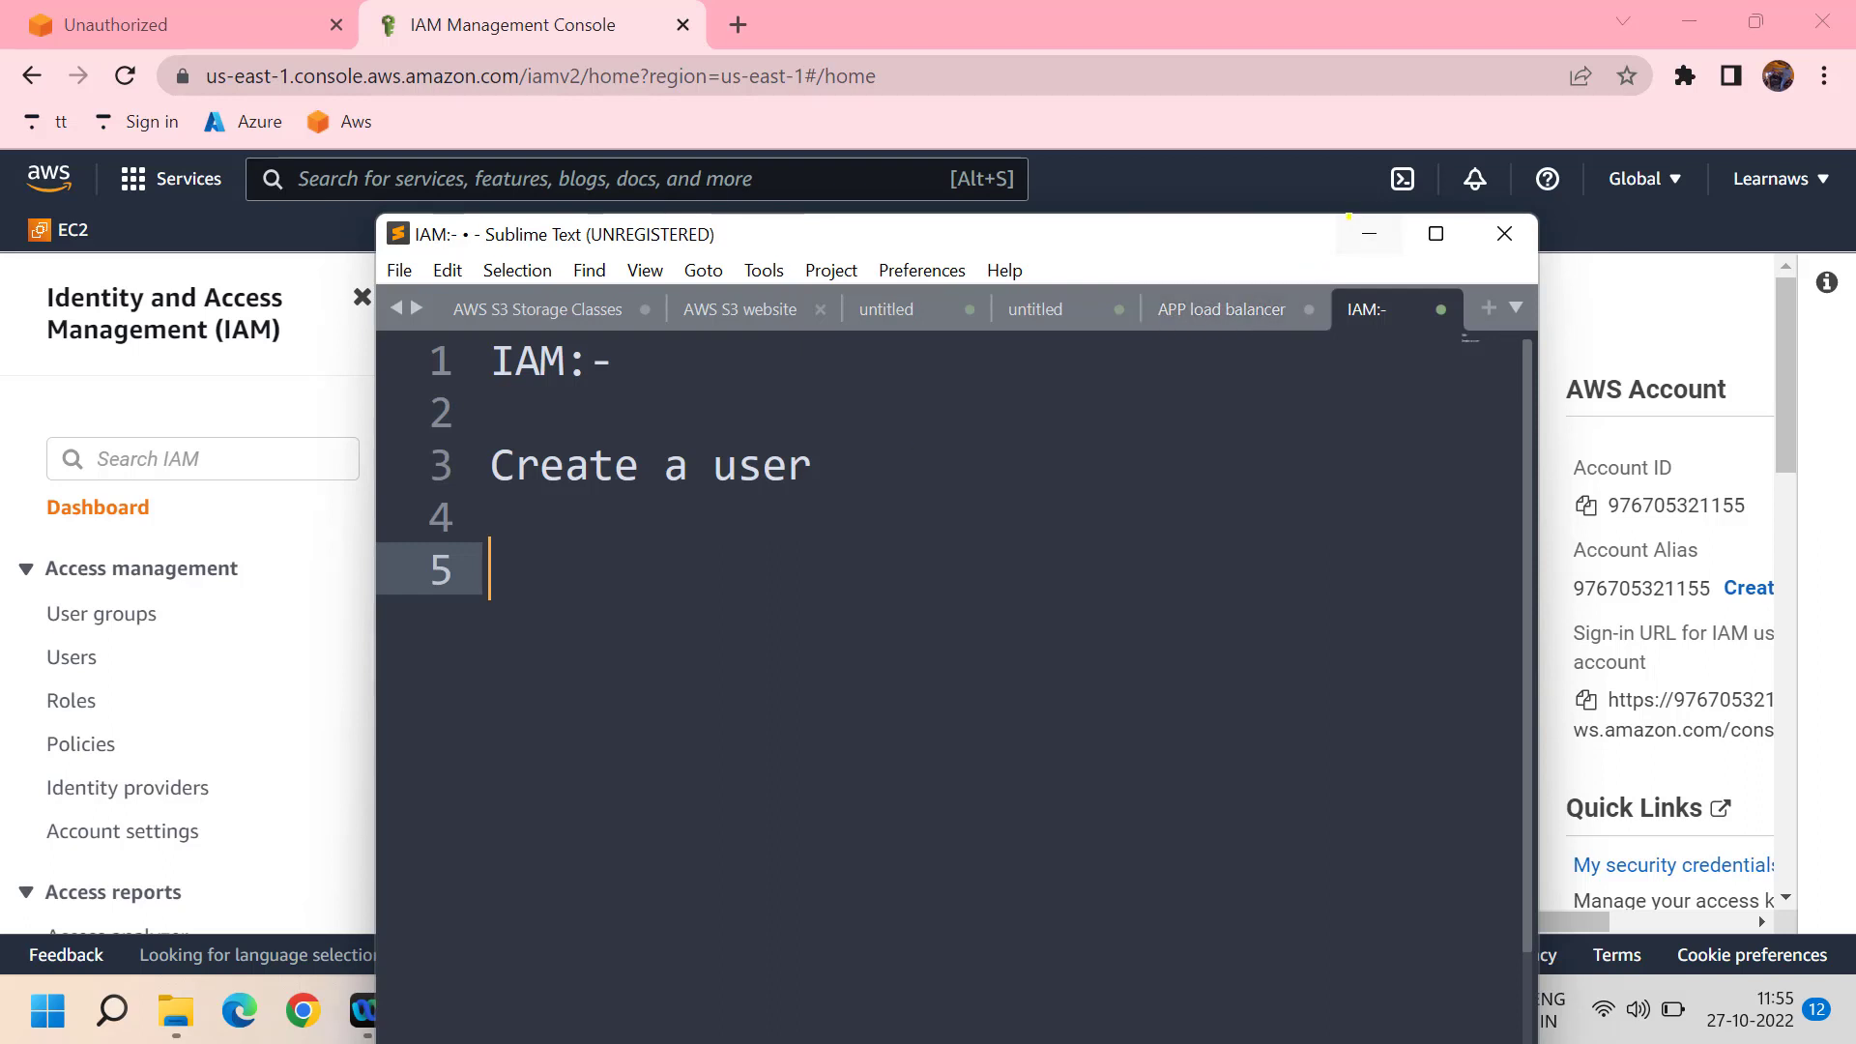
left_click(1351, 220)
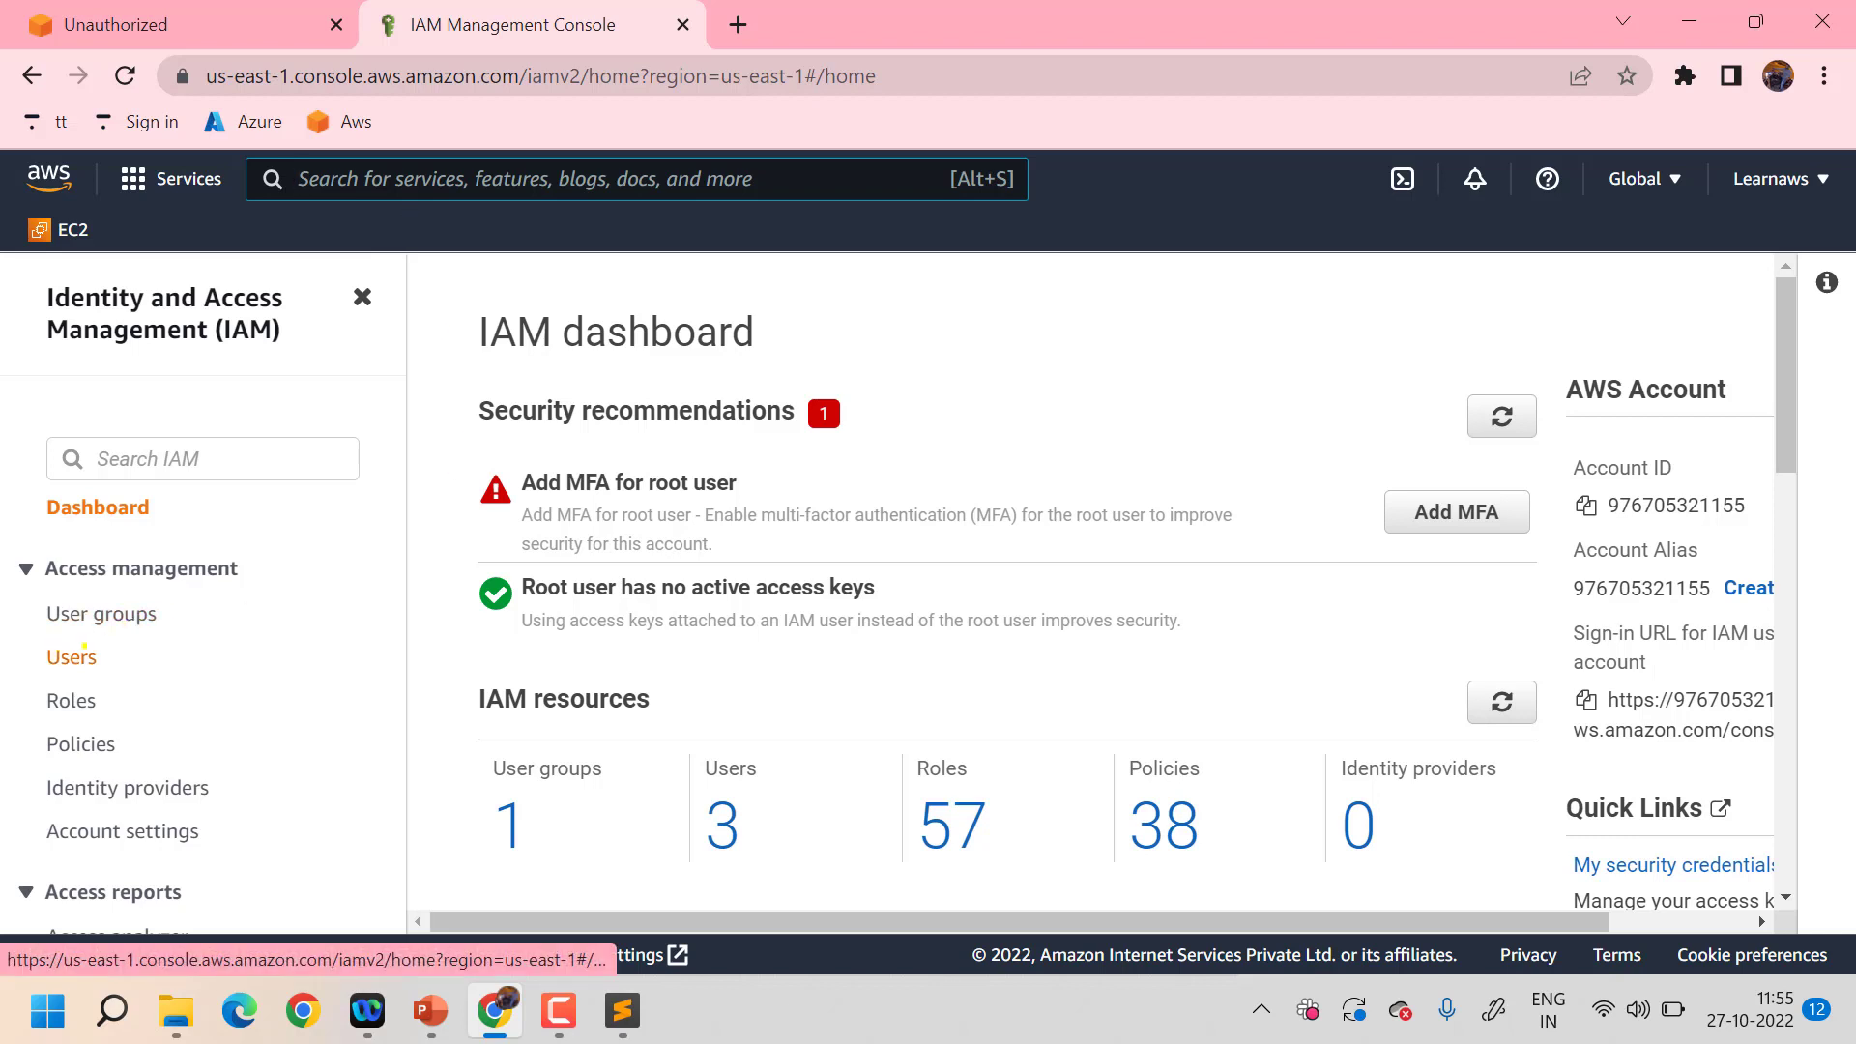
- Start adding a new IAM user named levleup1
left_click(77, 654)
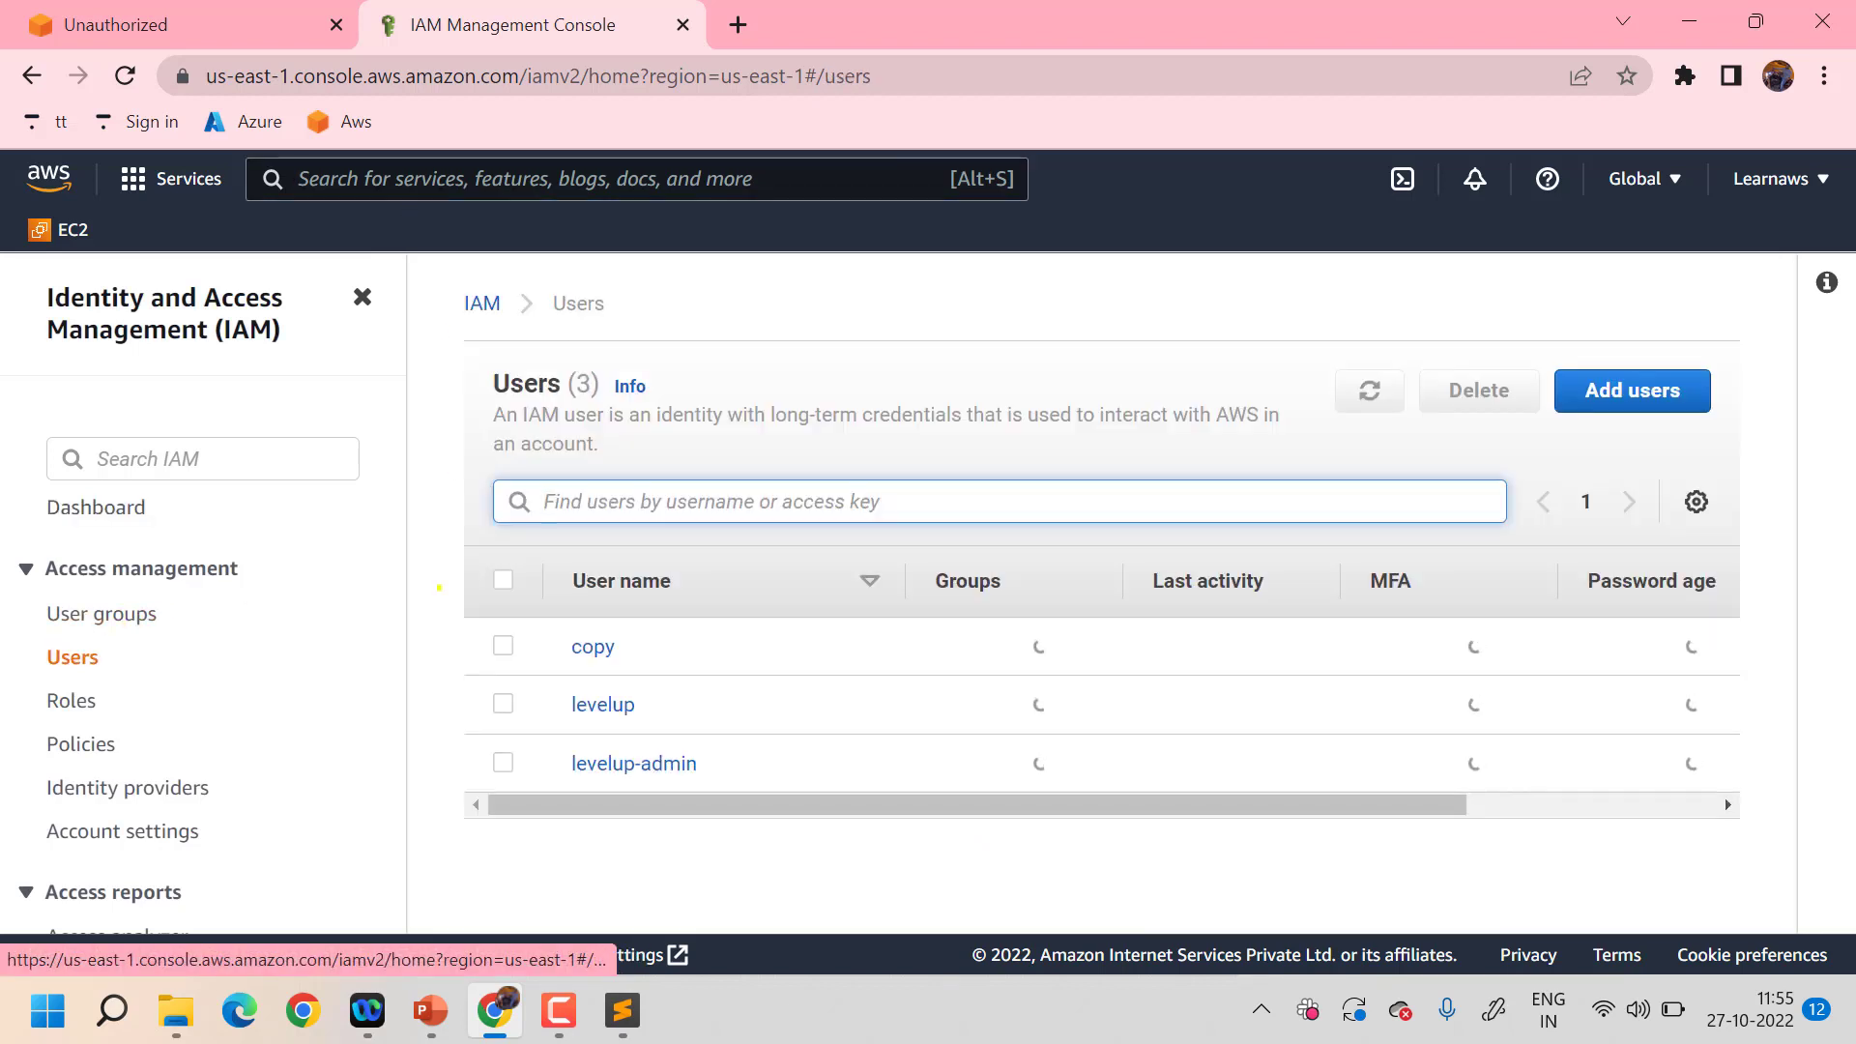
left_click(1607, 371)
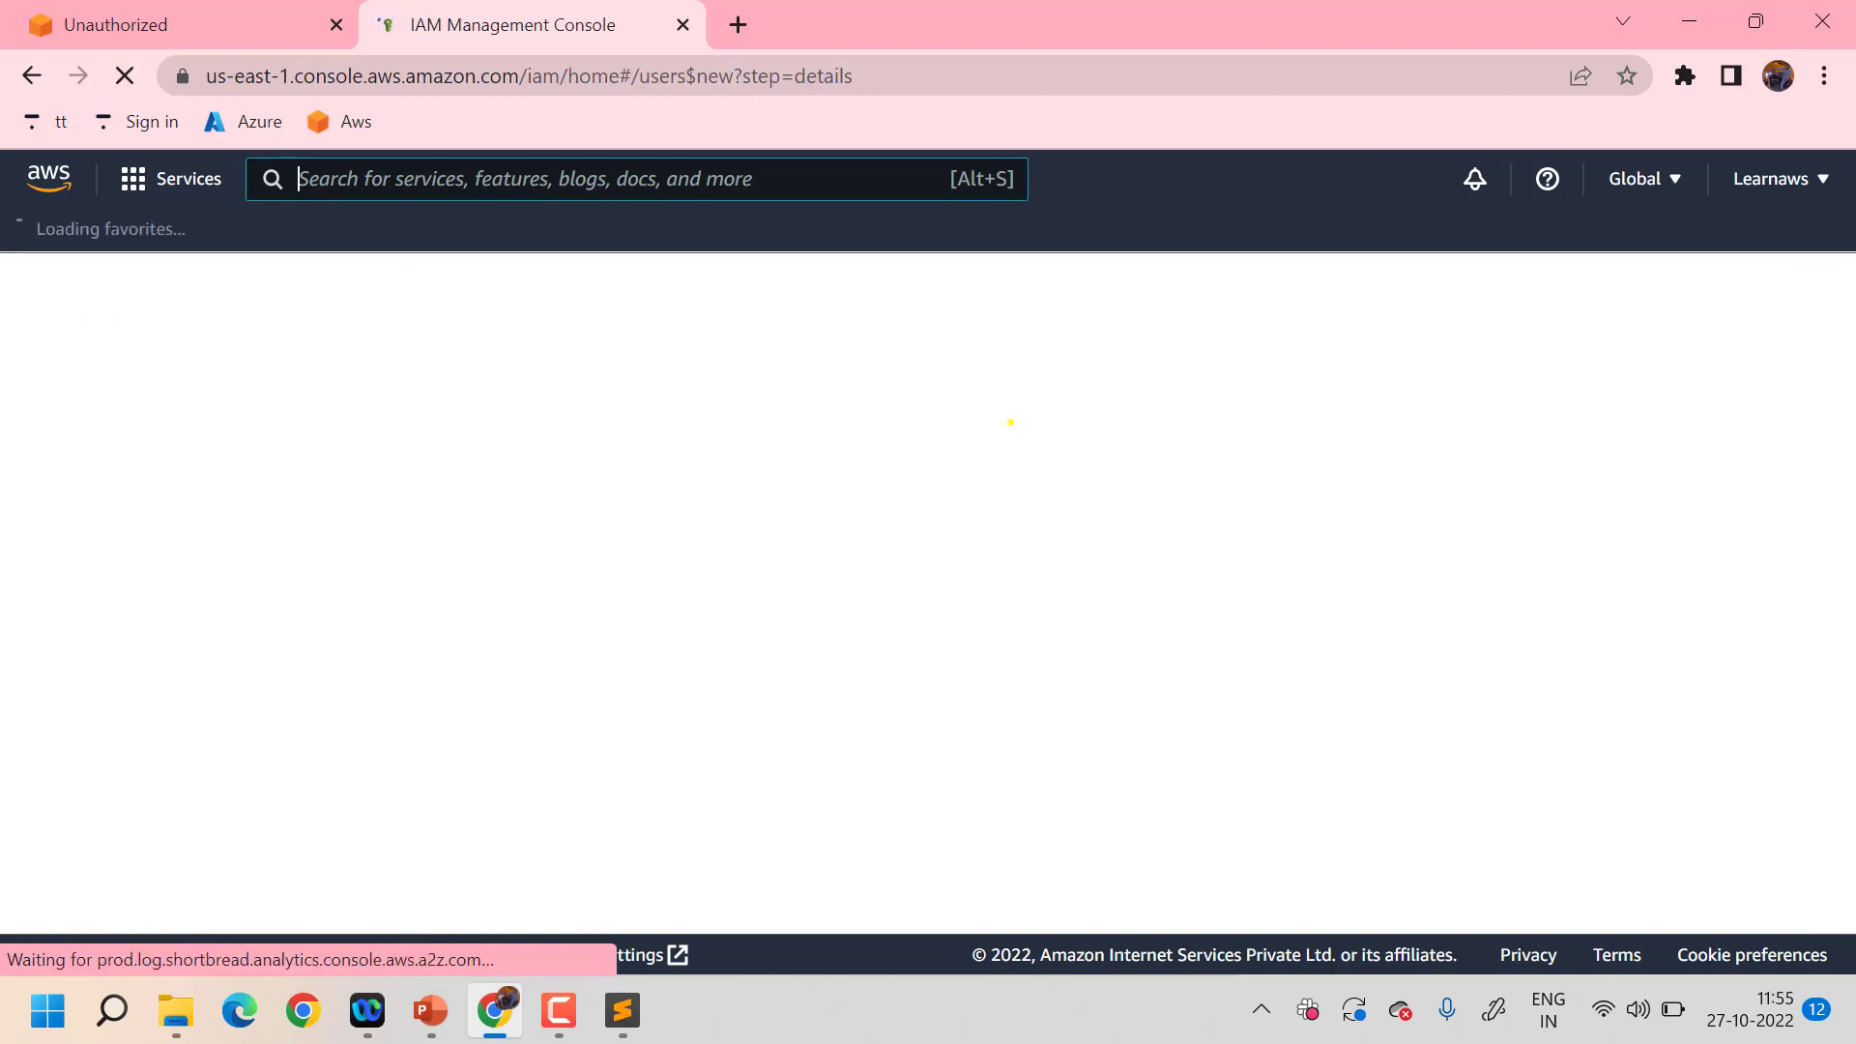
left_click(635, 508)
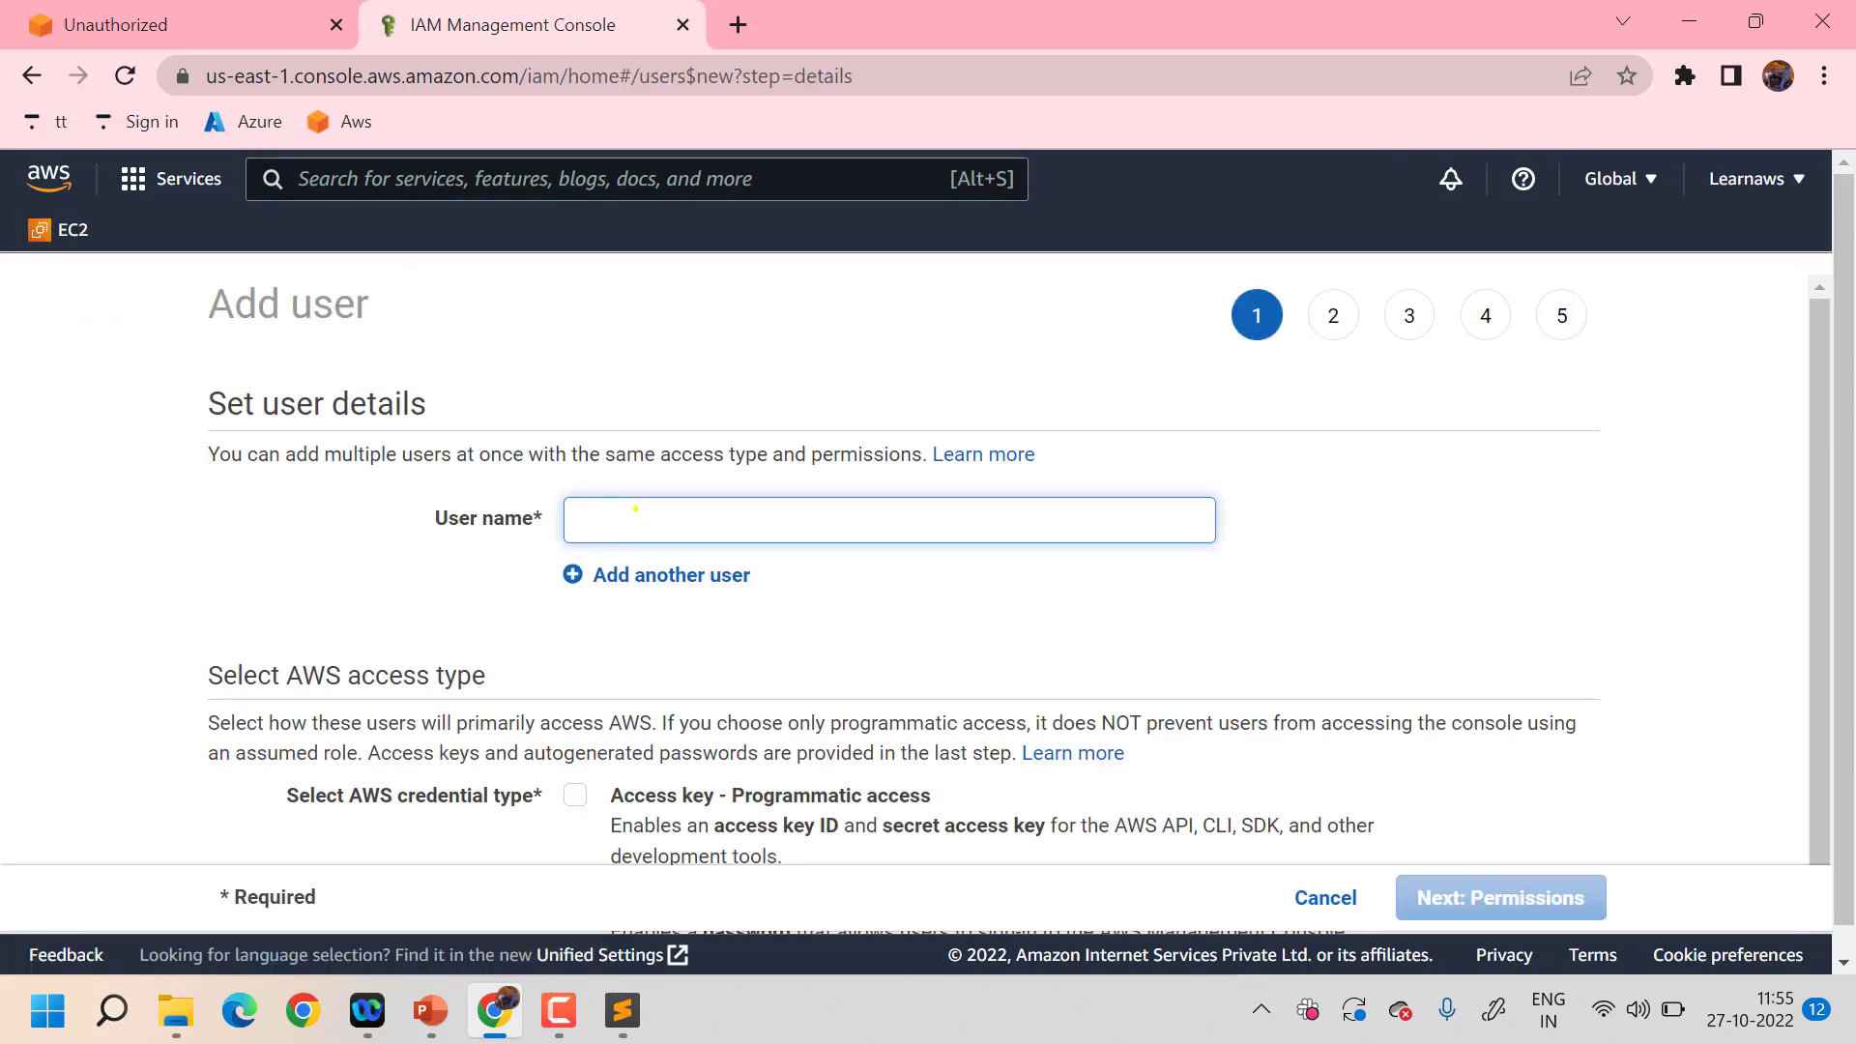
type("levl")
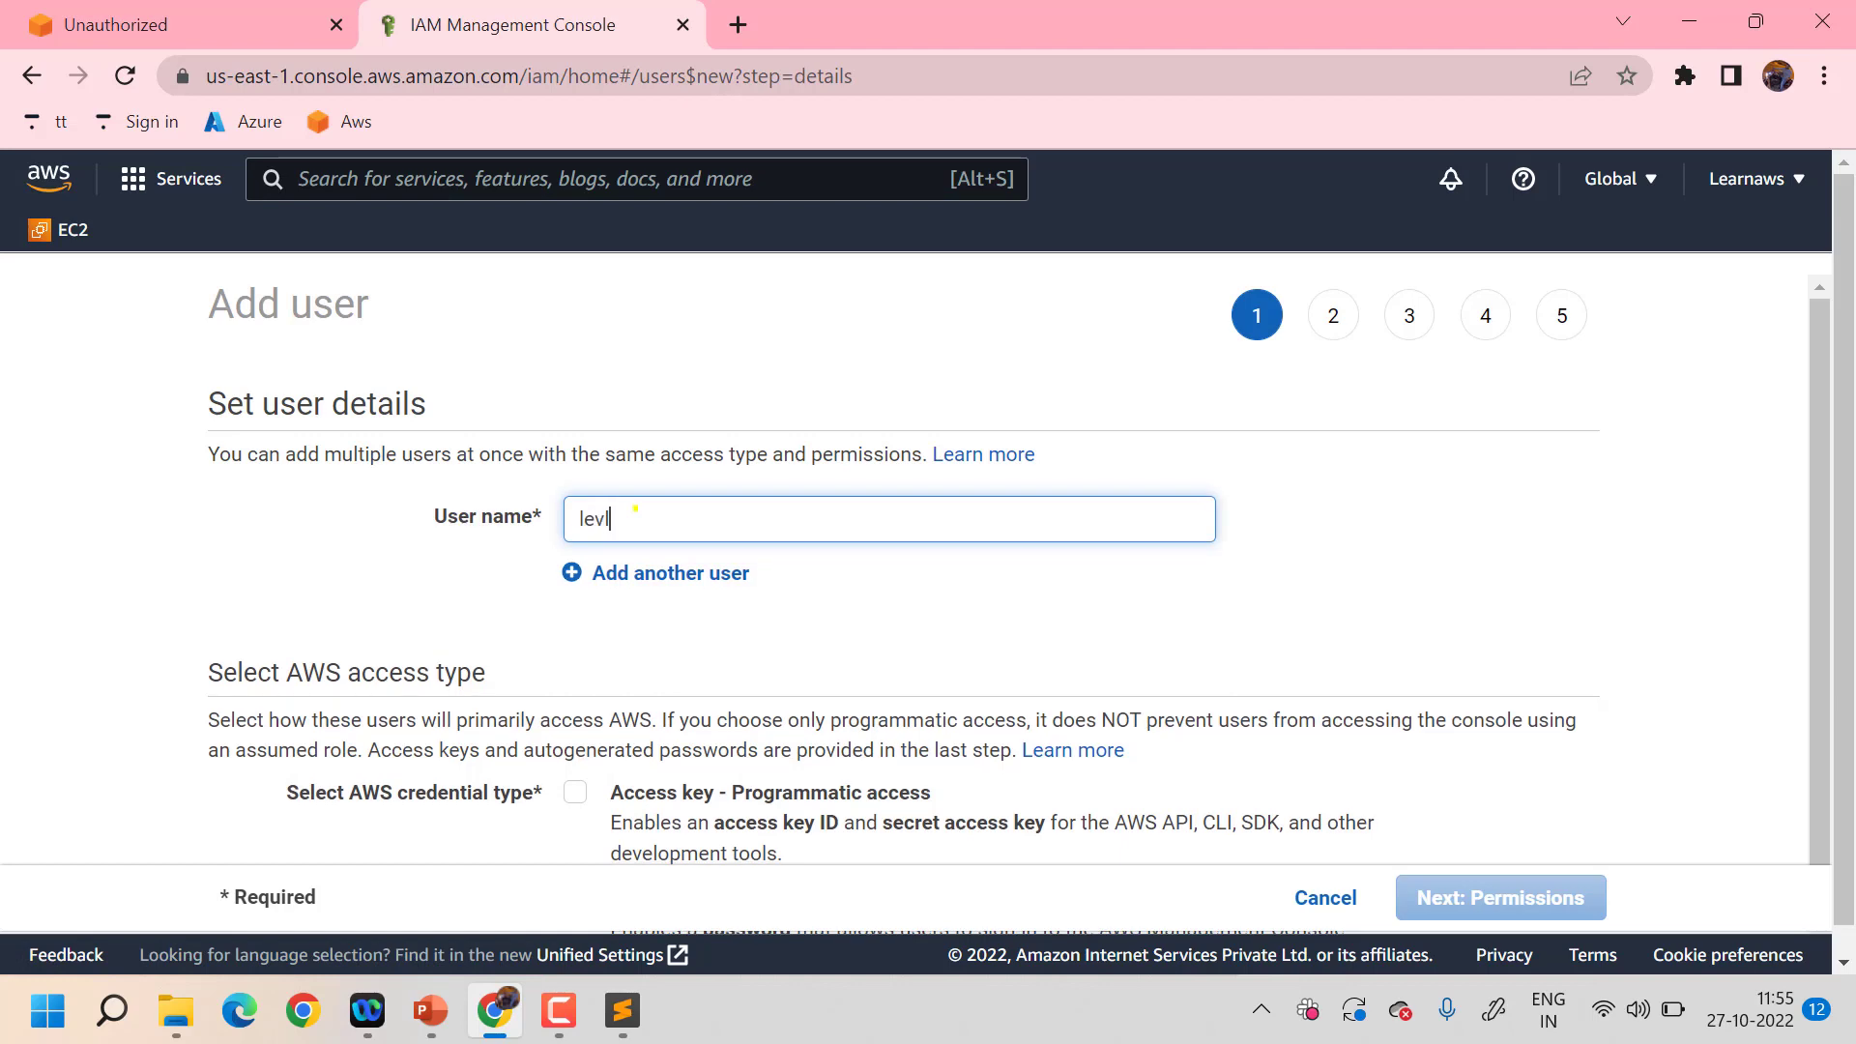
type("eup1")
- Give levleup1 both programmatic access-key and console password access
scroll(860, 577, "down", 1)
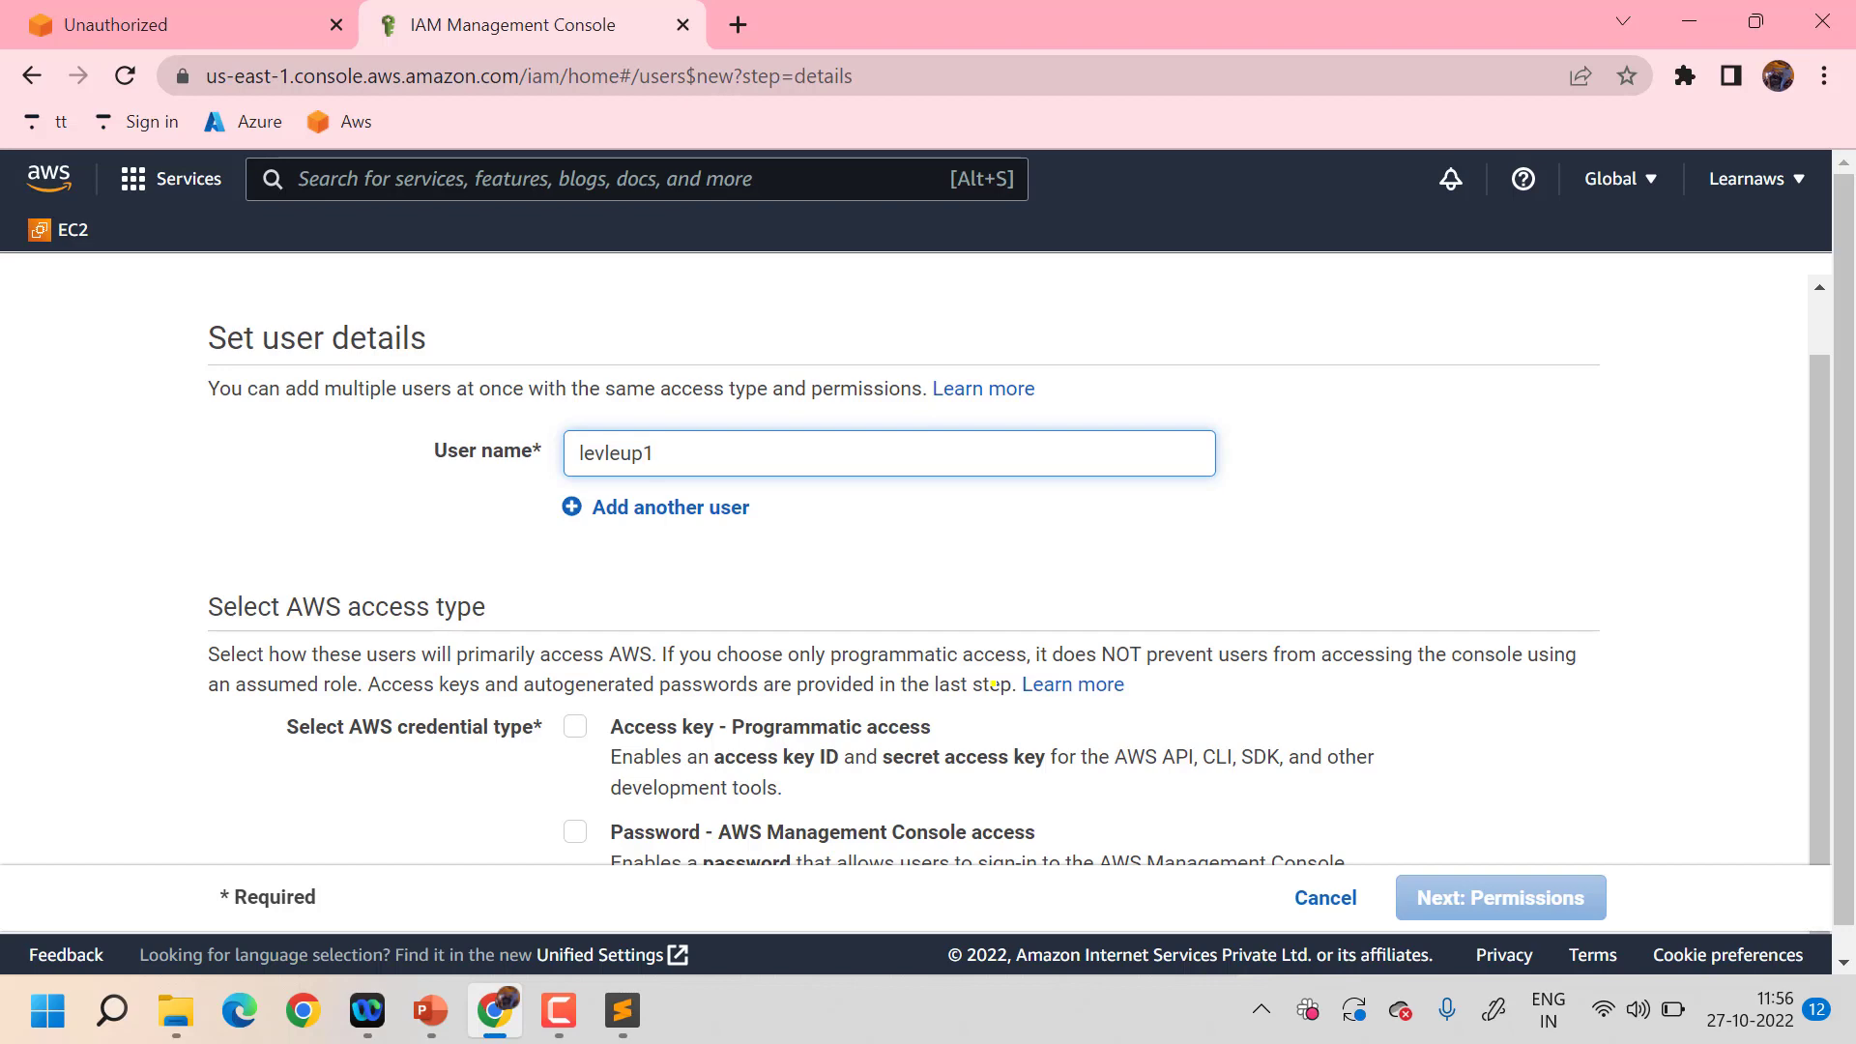
scroll(1137, 570, "down", 1)
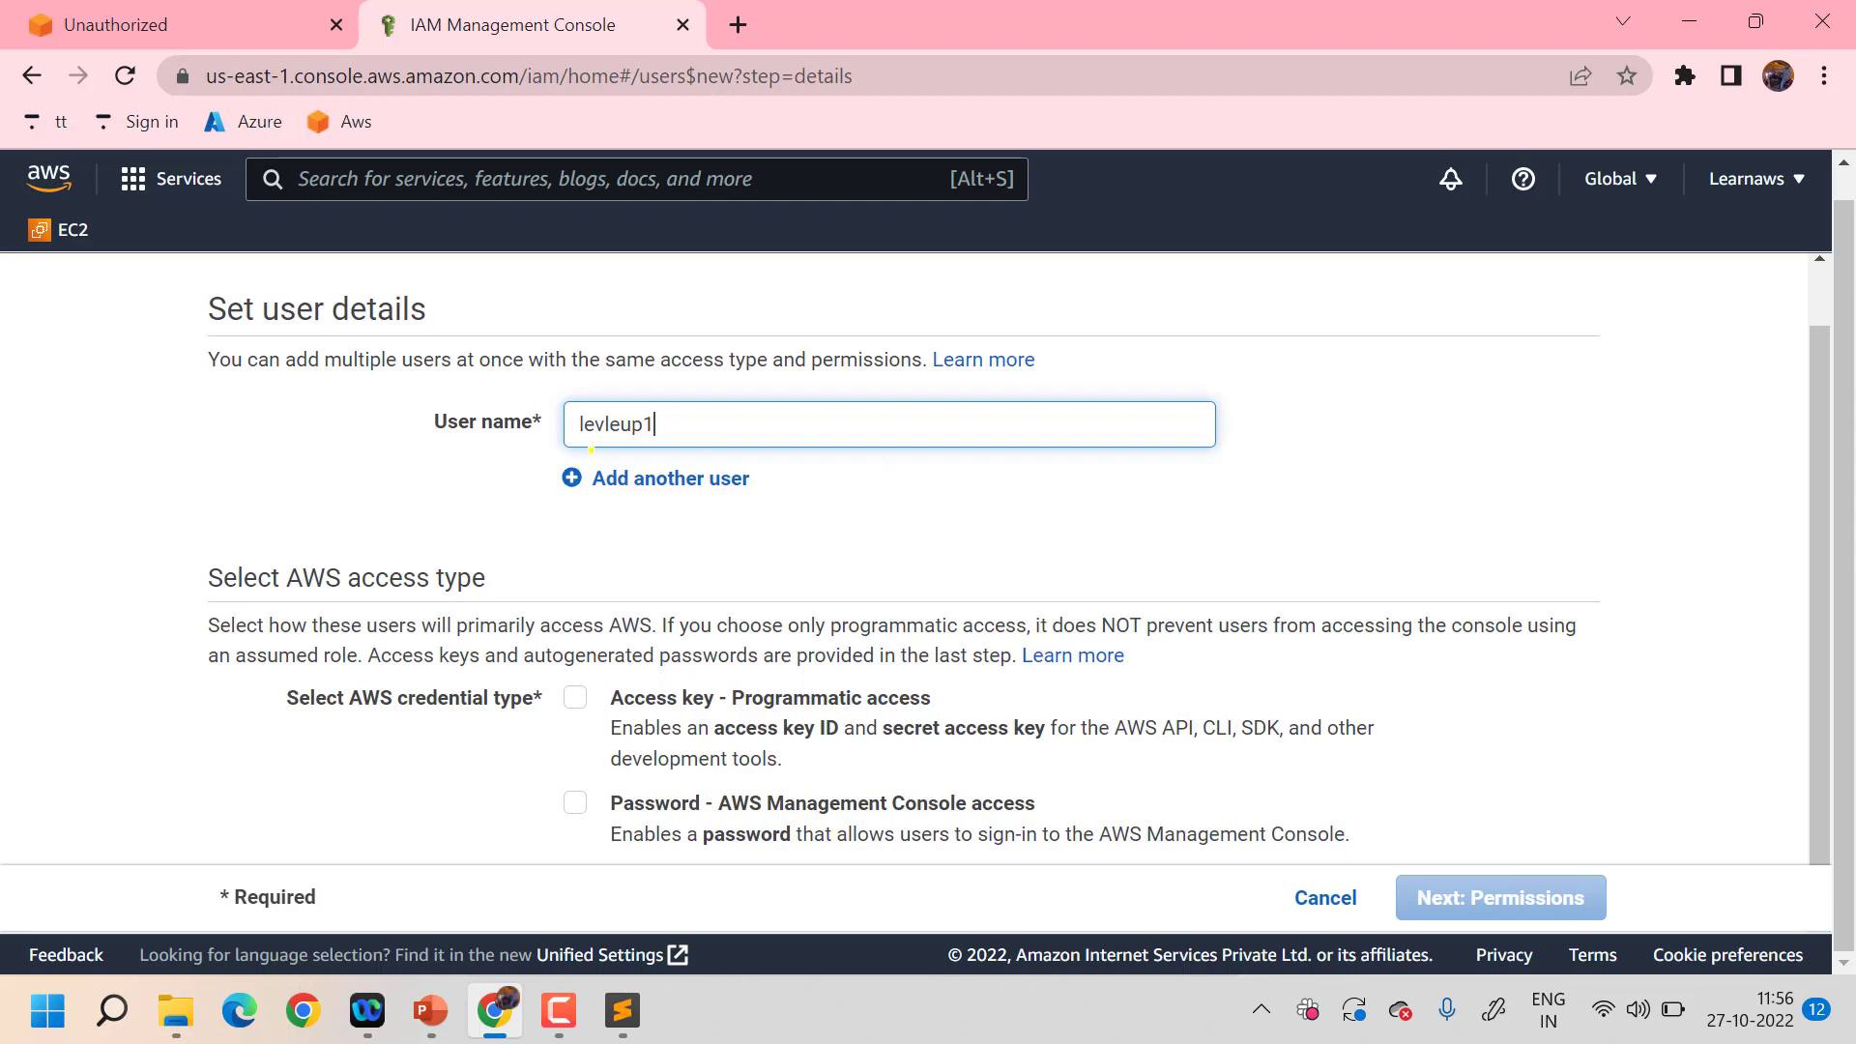
left_click(575, 695)
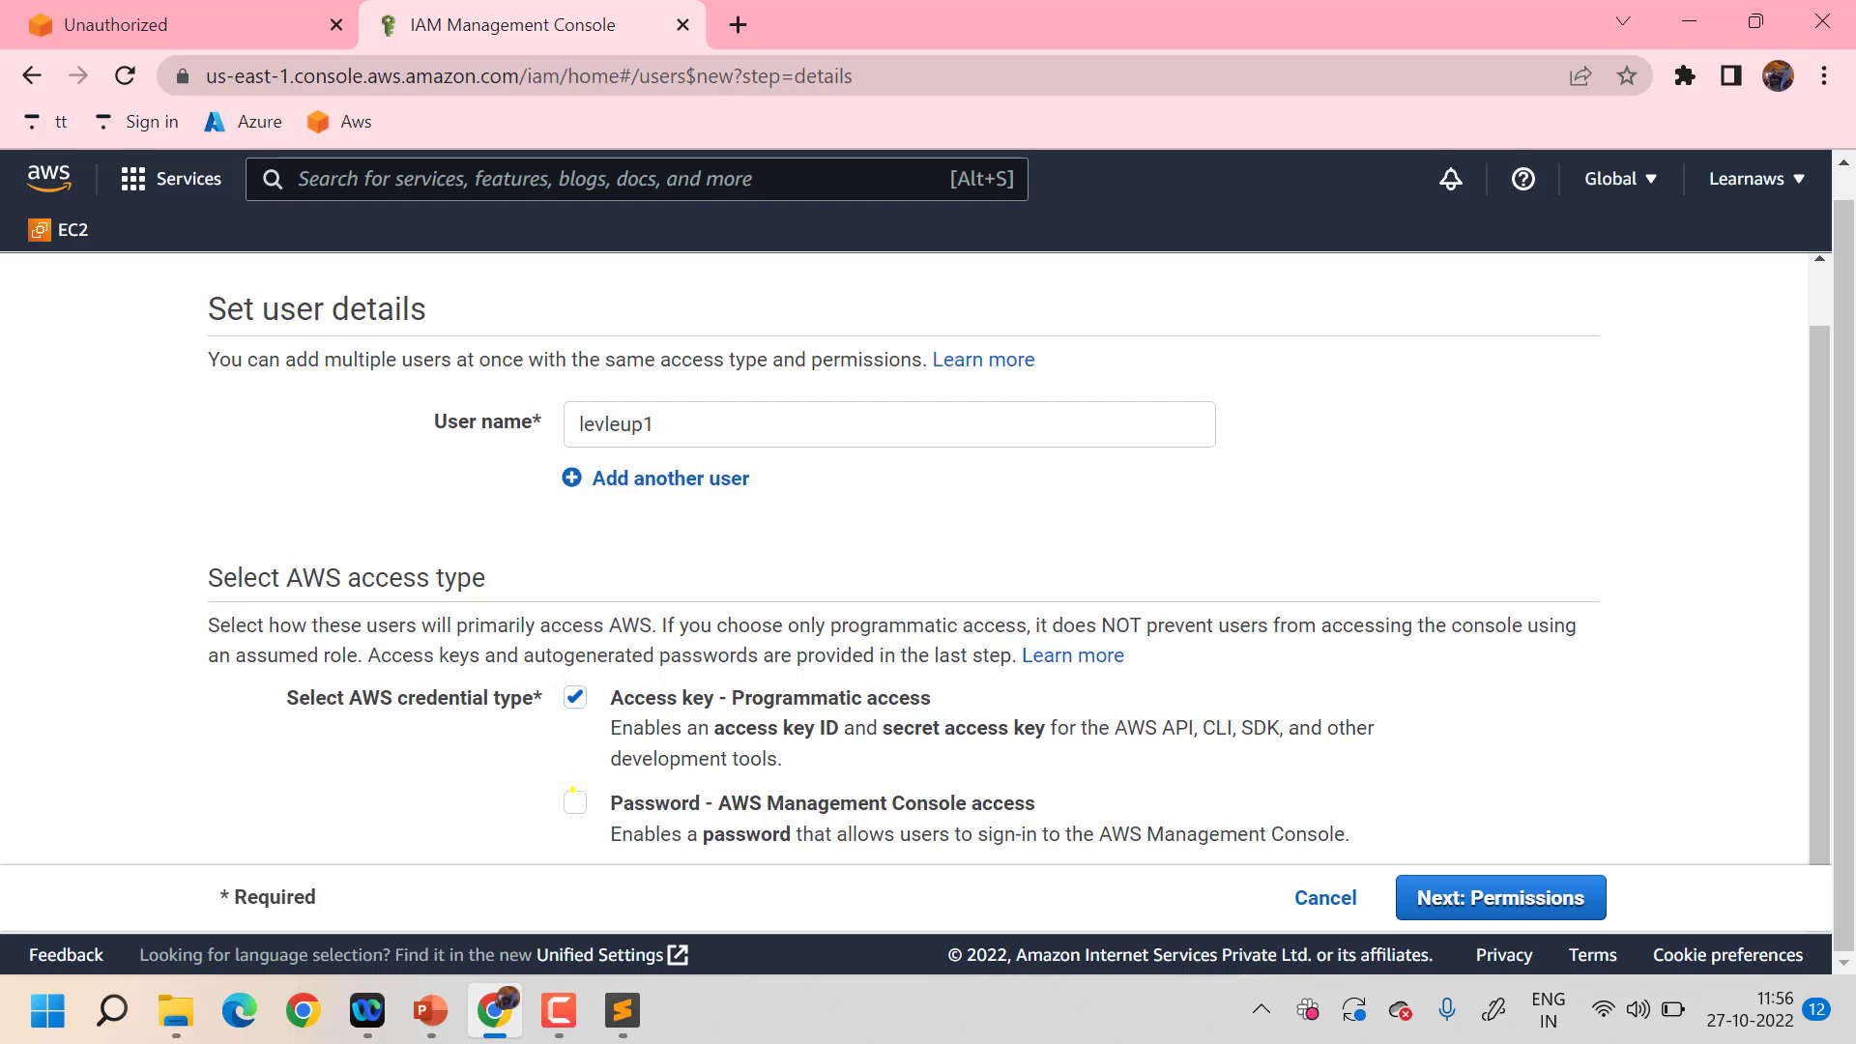
left_click(575, 801)
scroll(1212, 676, "down", 3)
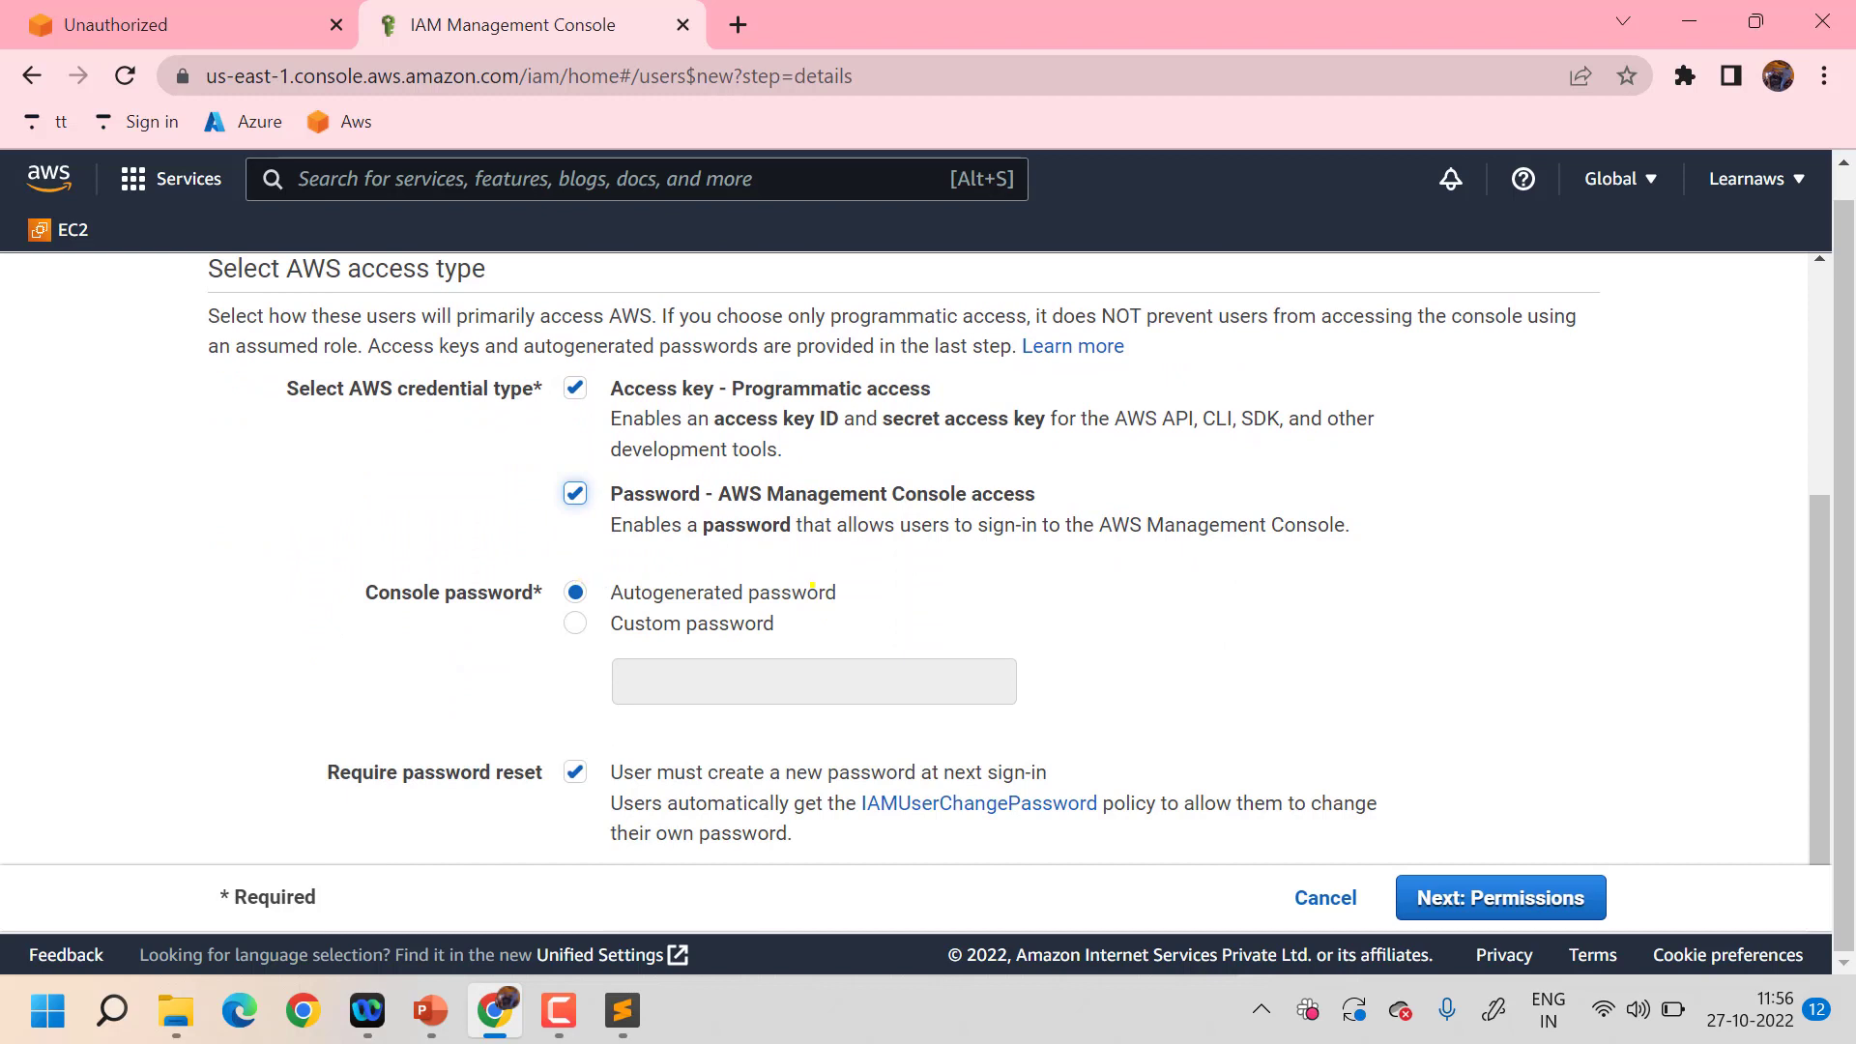
- Choose a custom console password and enter the password
left_click(574, 619)
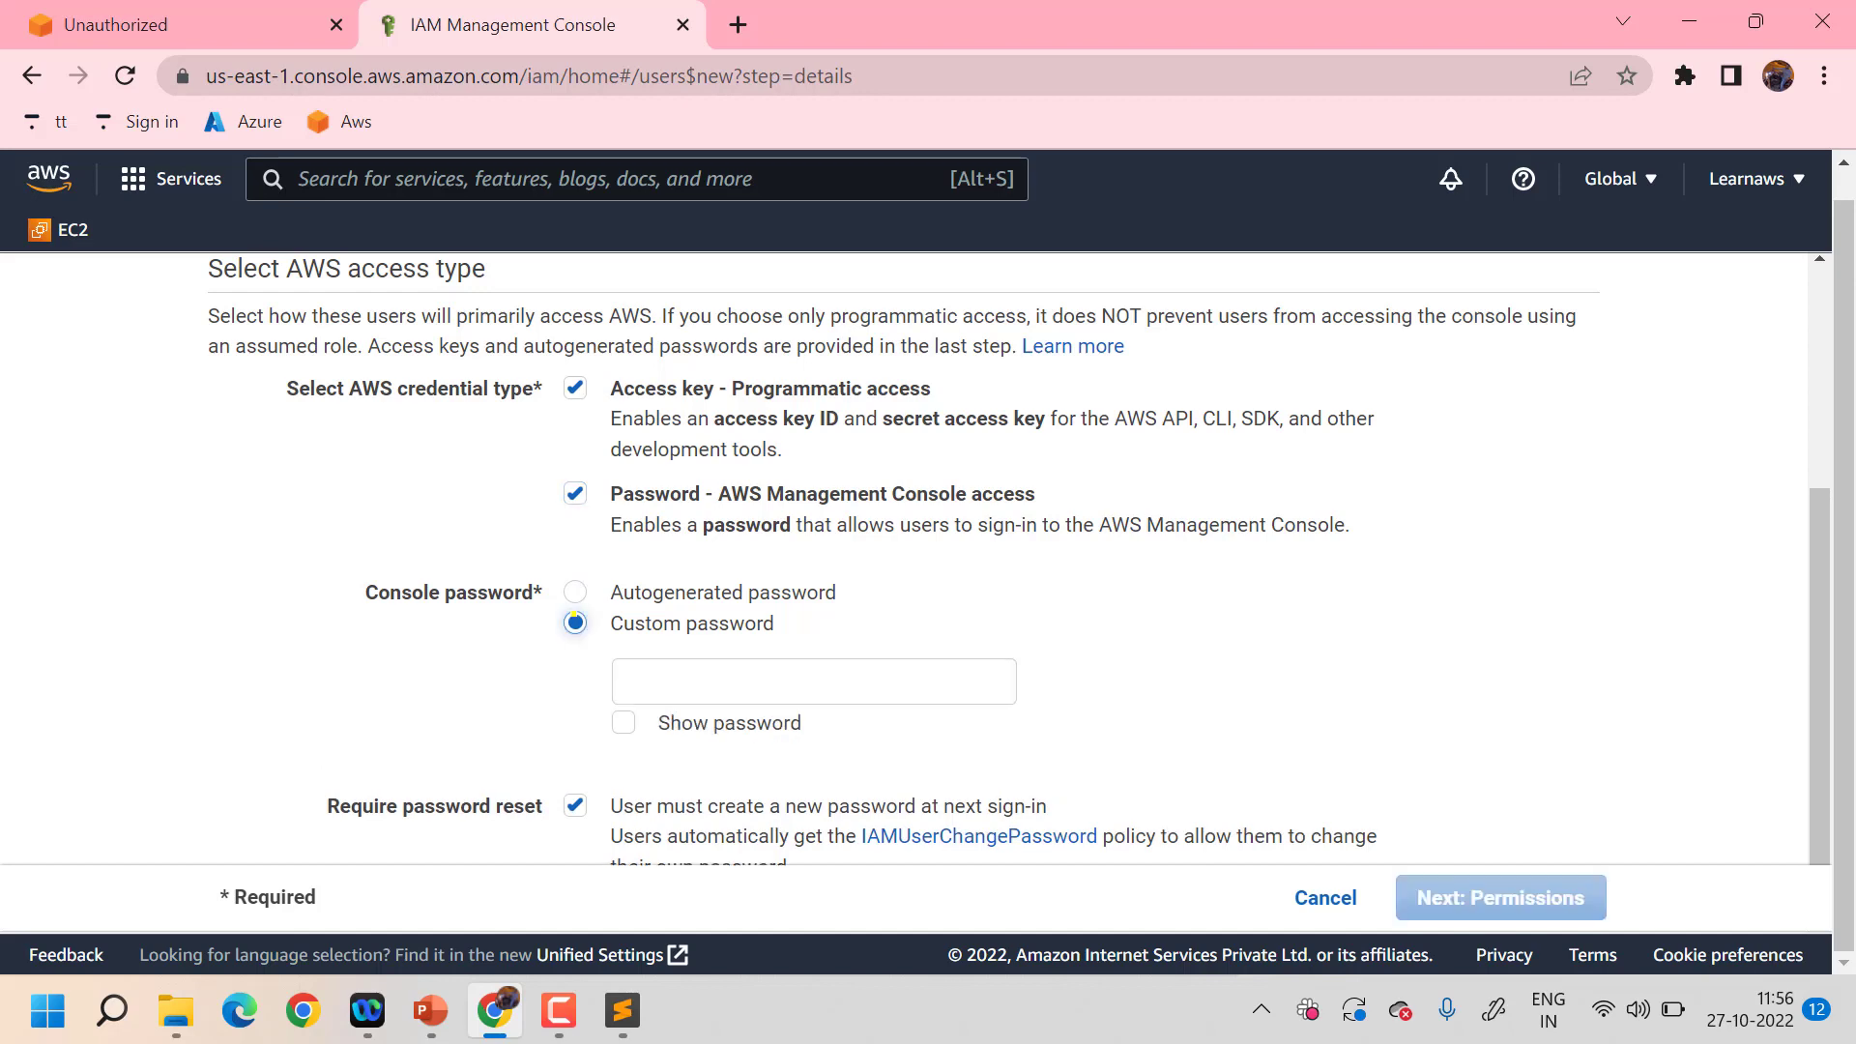
left_click(704, 672)
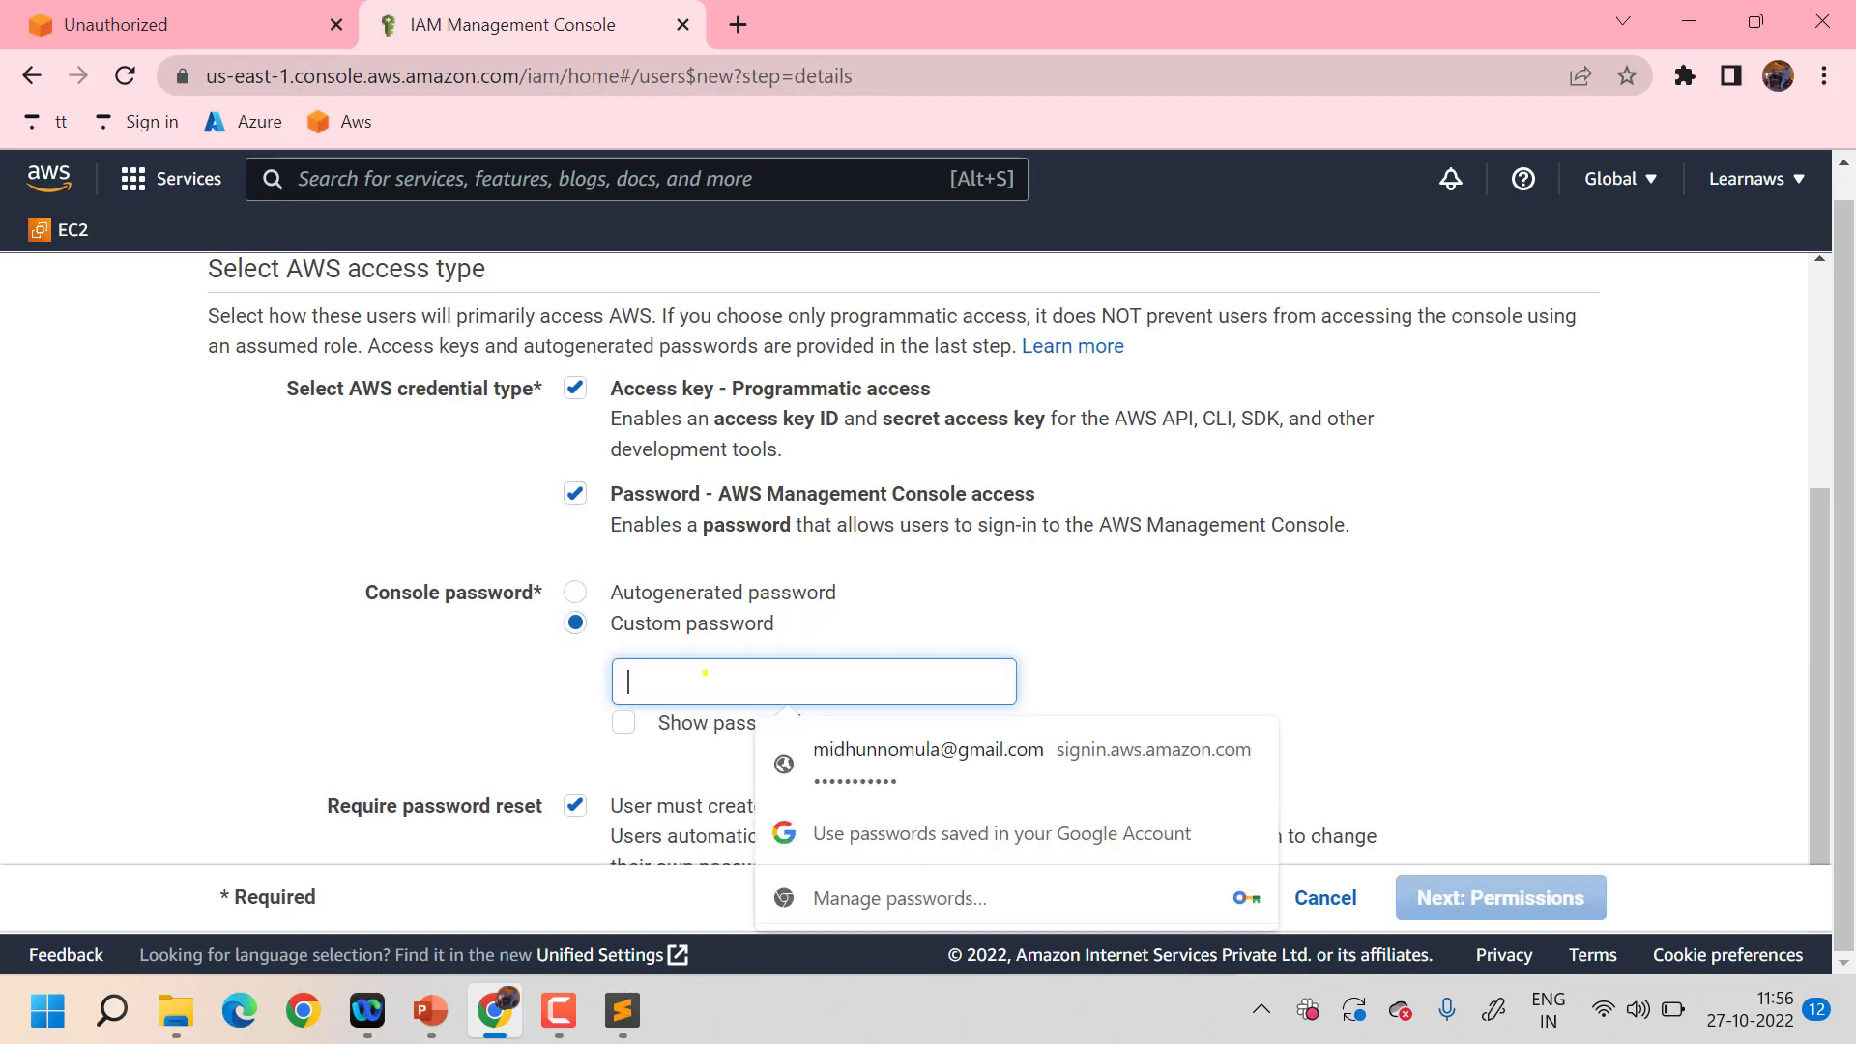
type("•••••")
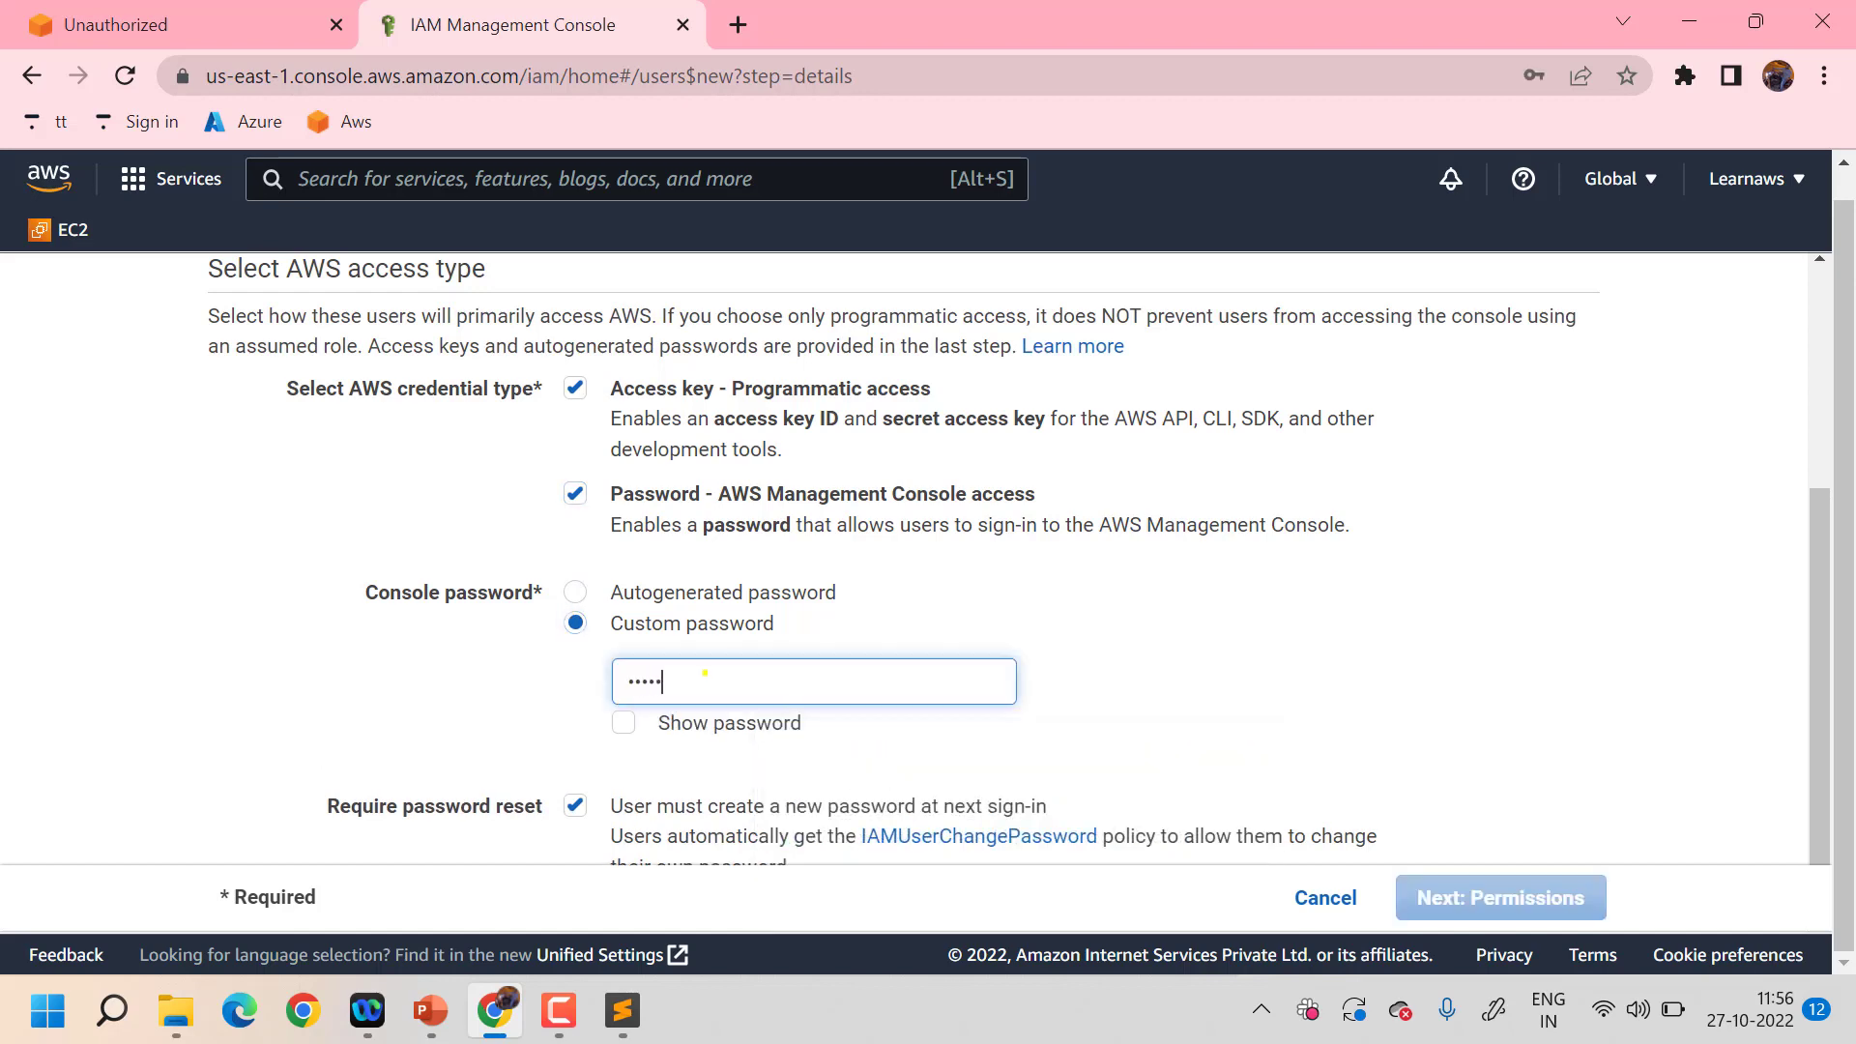
type("••••••")
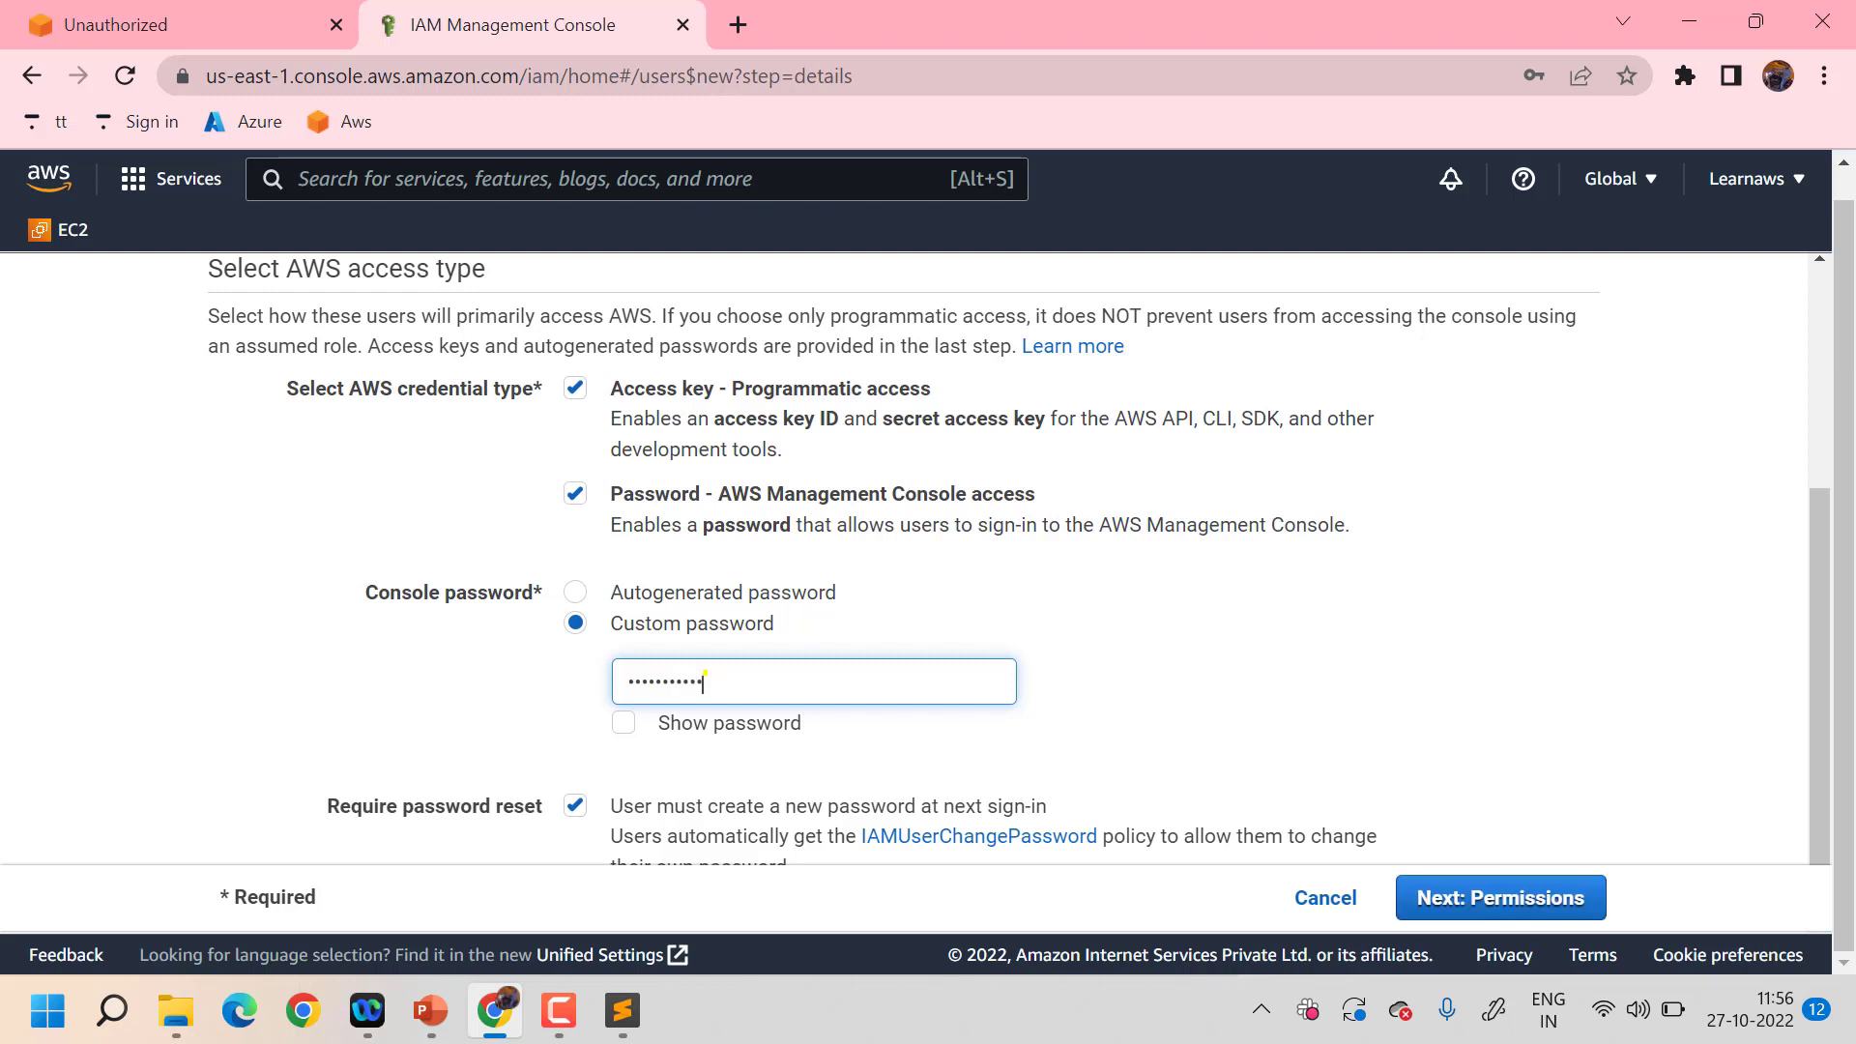
type("••")
- Turn off the required password reset and continue to the permissions step
scroll(490, 763, "down", 1)
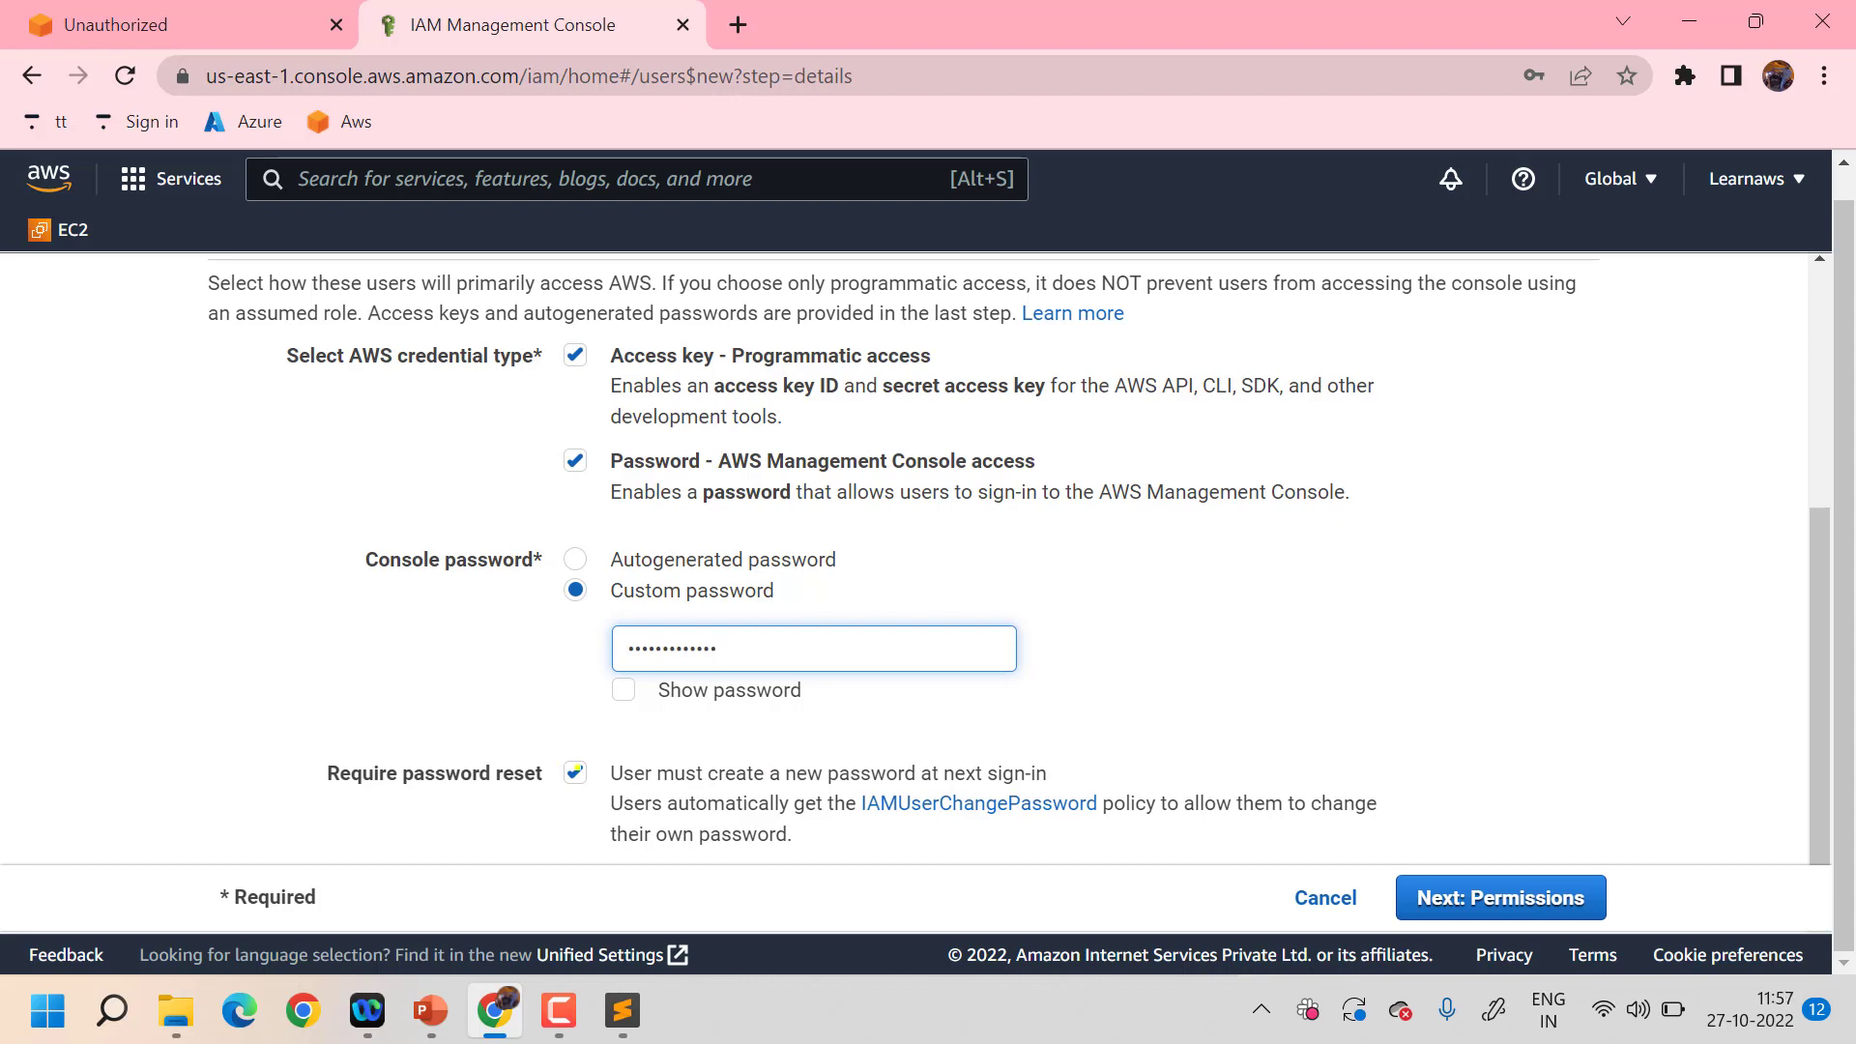
left_click(575, 771)
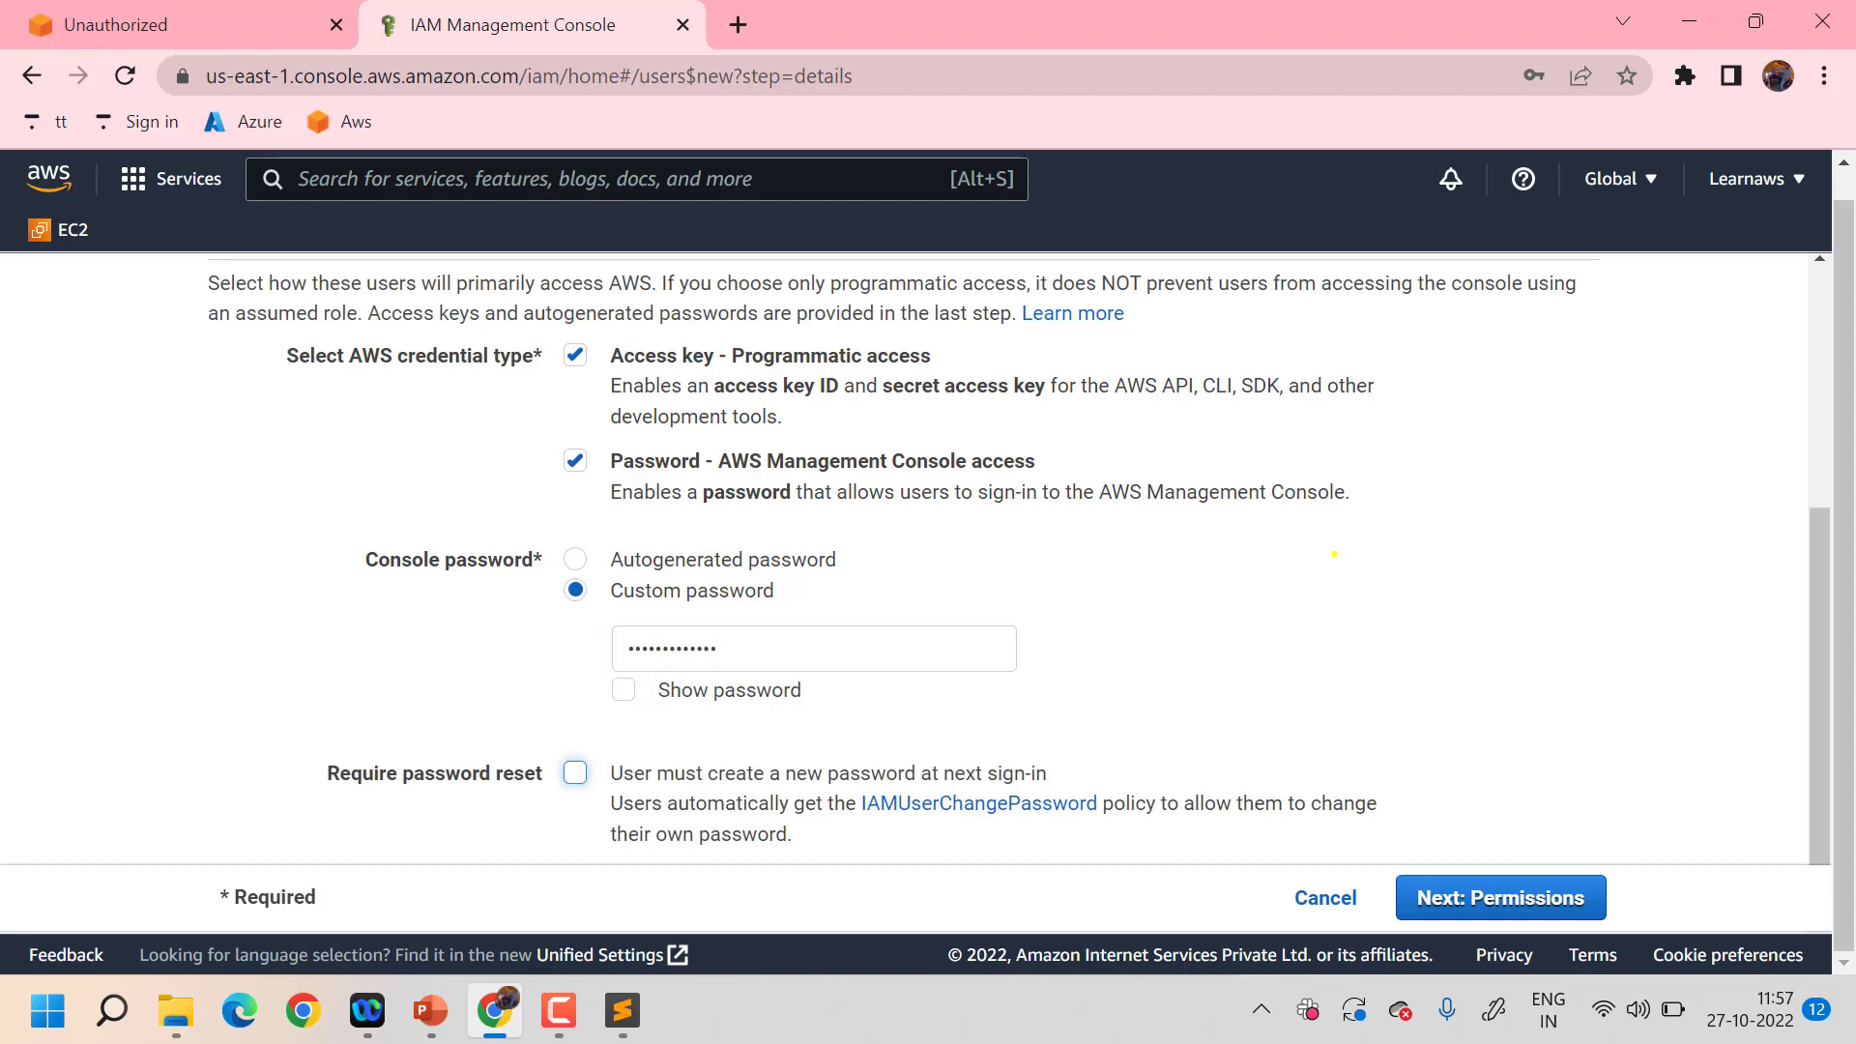
scroll(1334, 554, "up", 2)
scroll(1334, 554, "down", 2)
scroll(1209, 677, "up", 3)
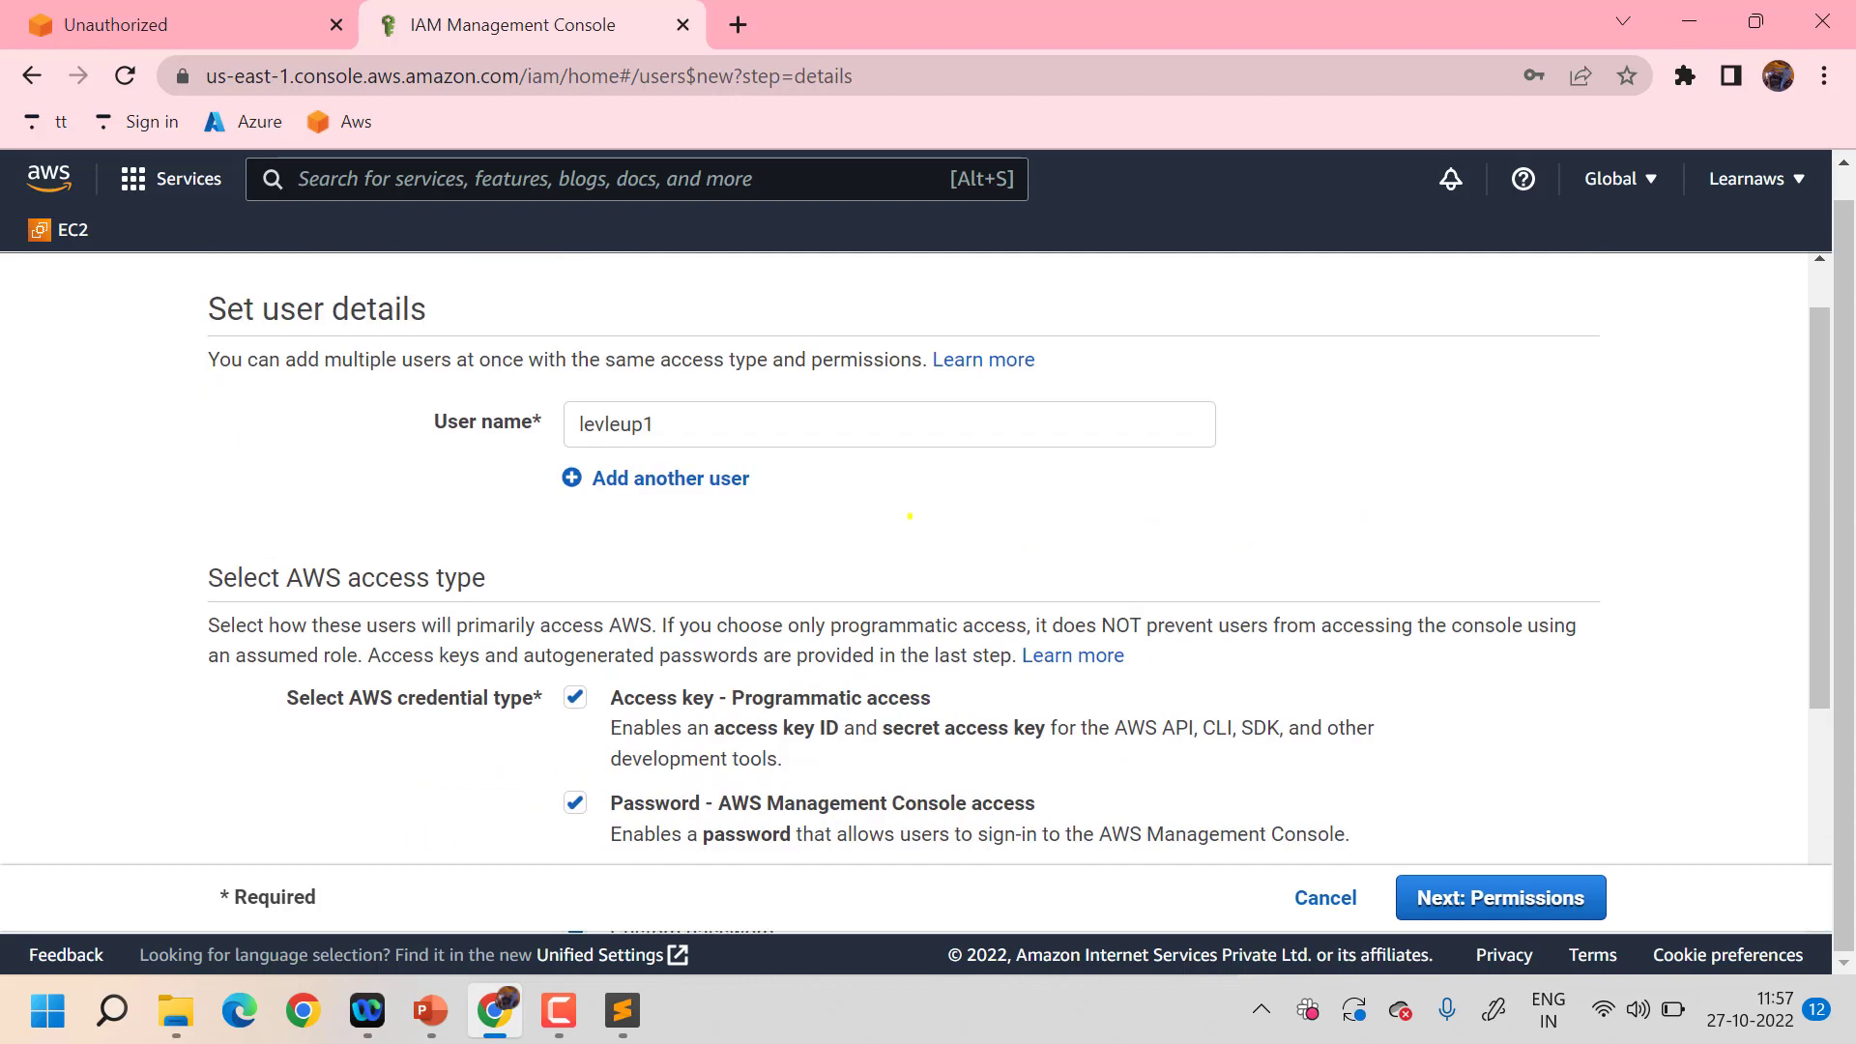
scroll(909, 515, "down", 3)
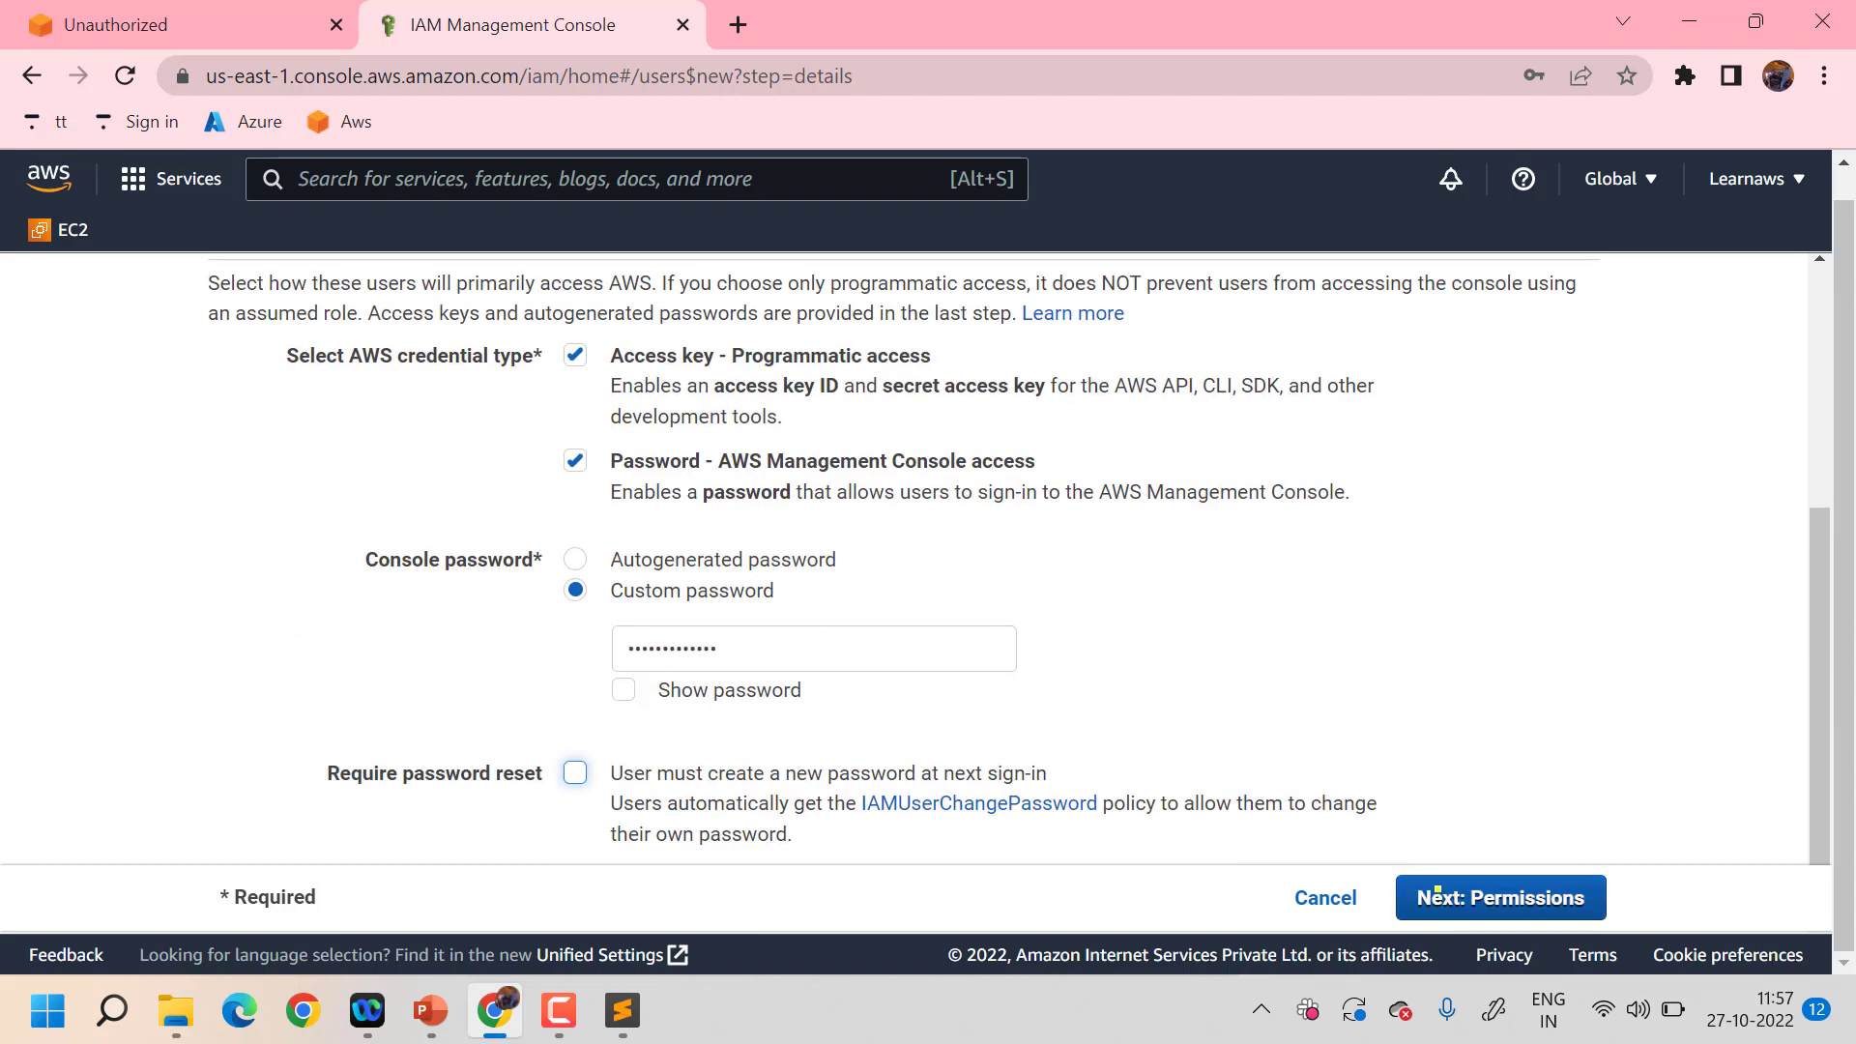
left_click(1437, 891)
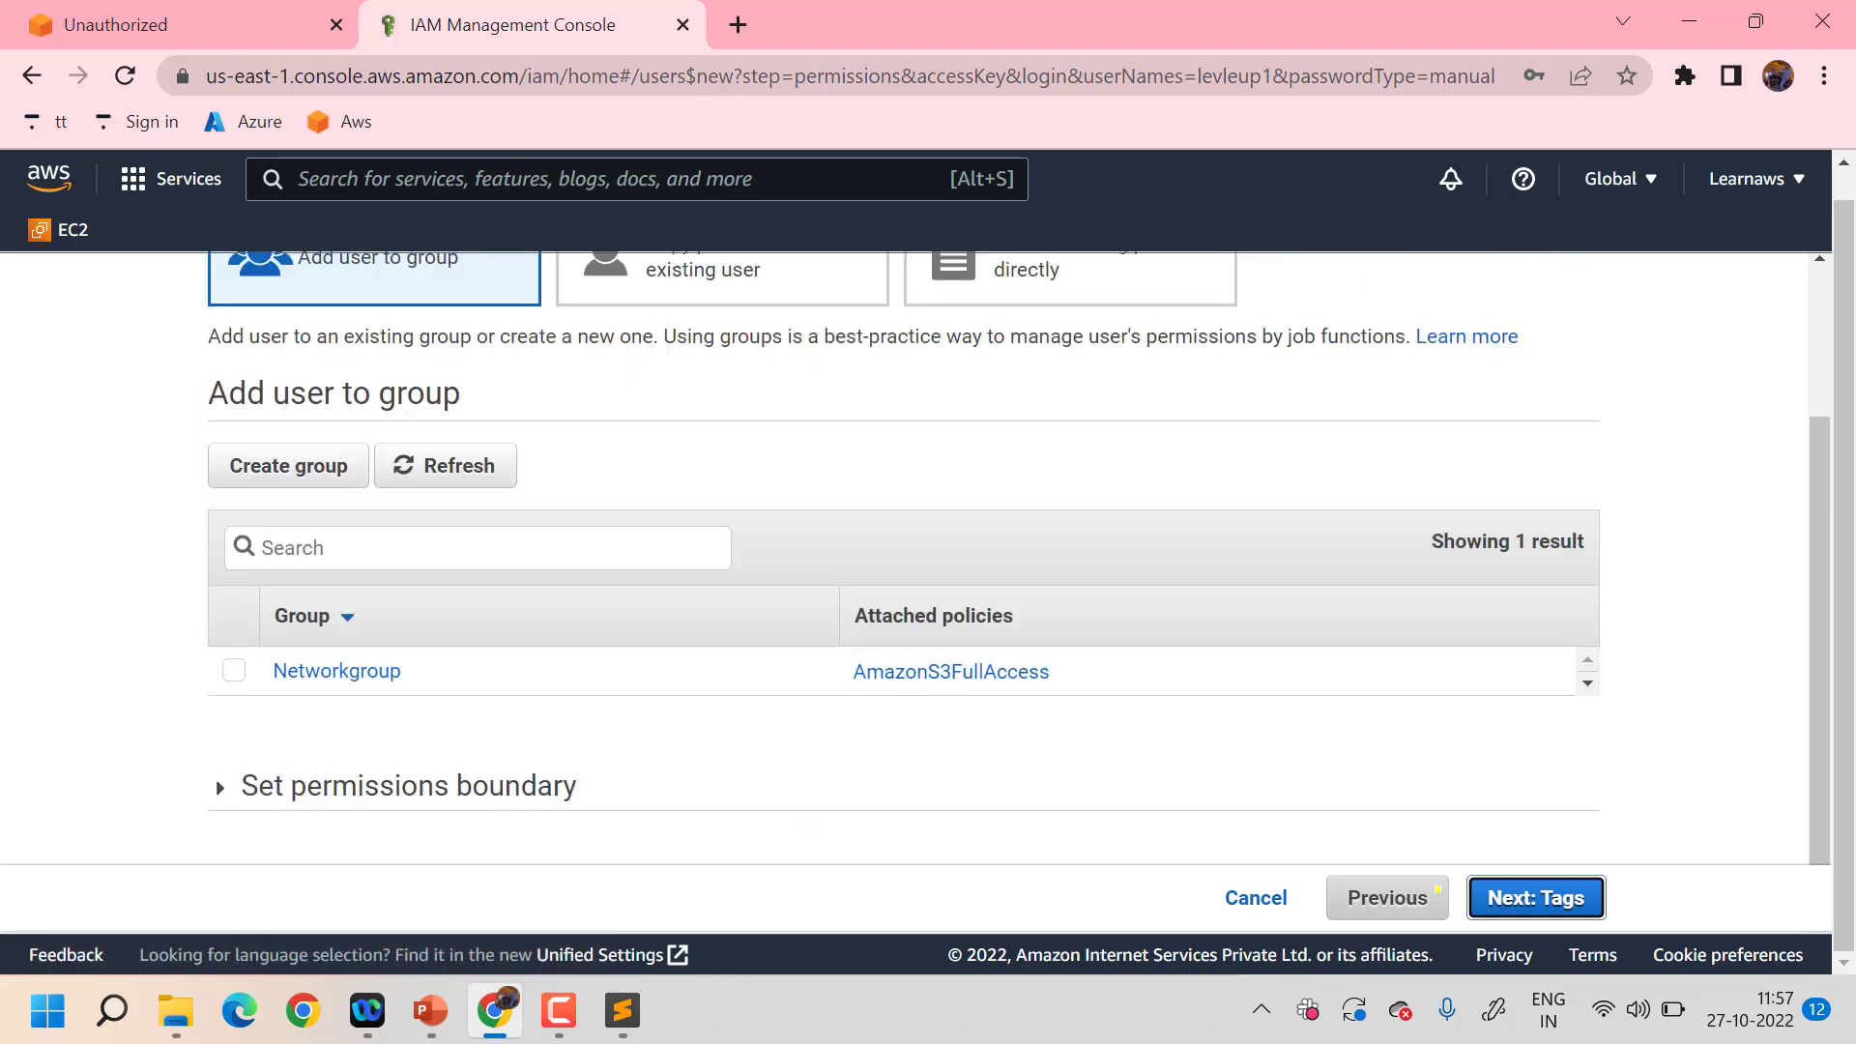
- Skip permissions and tags, then create user levleup1 from the review page
scroll(976, 564, "up", 2)
scroll(976, 563, "down", 2)
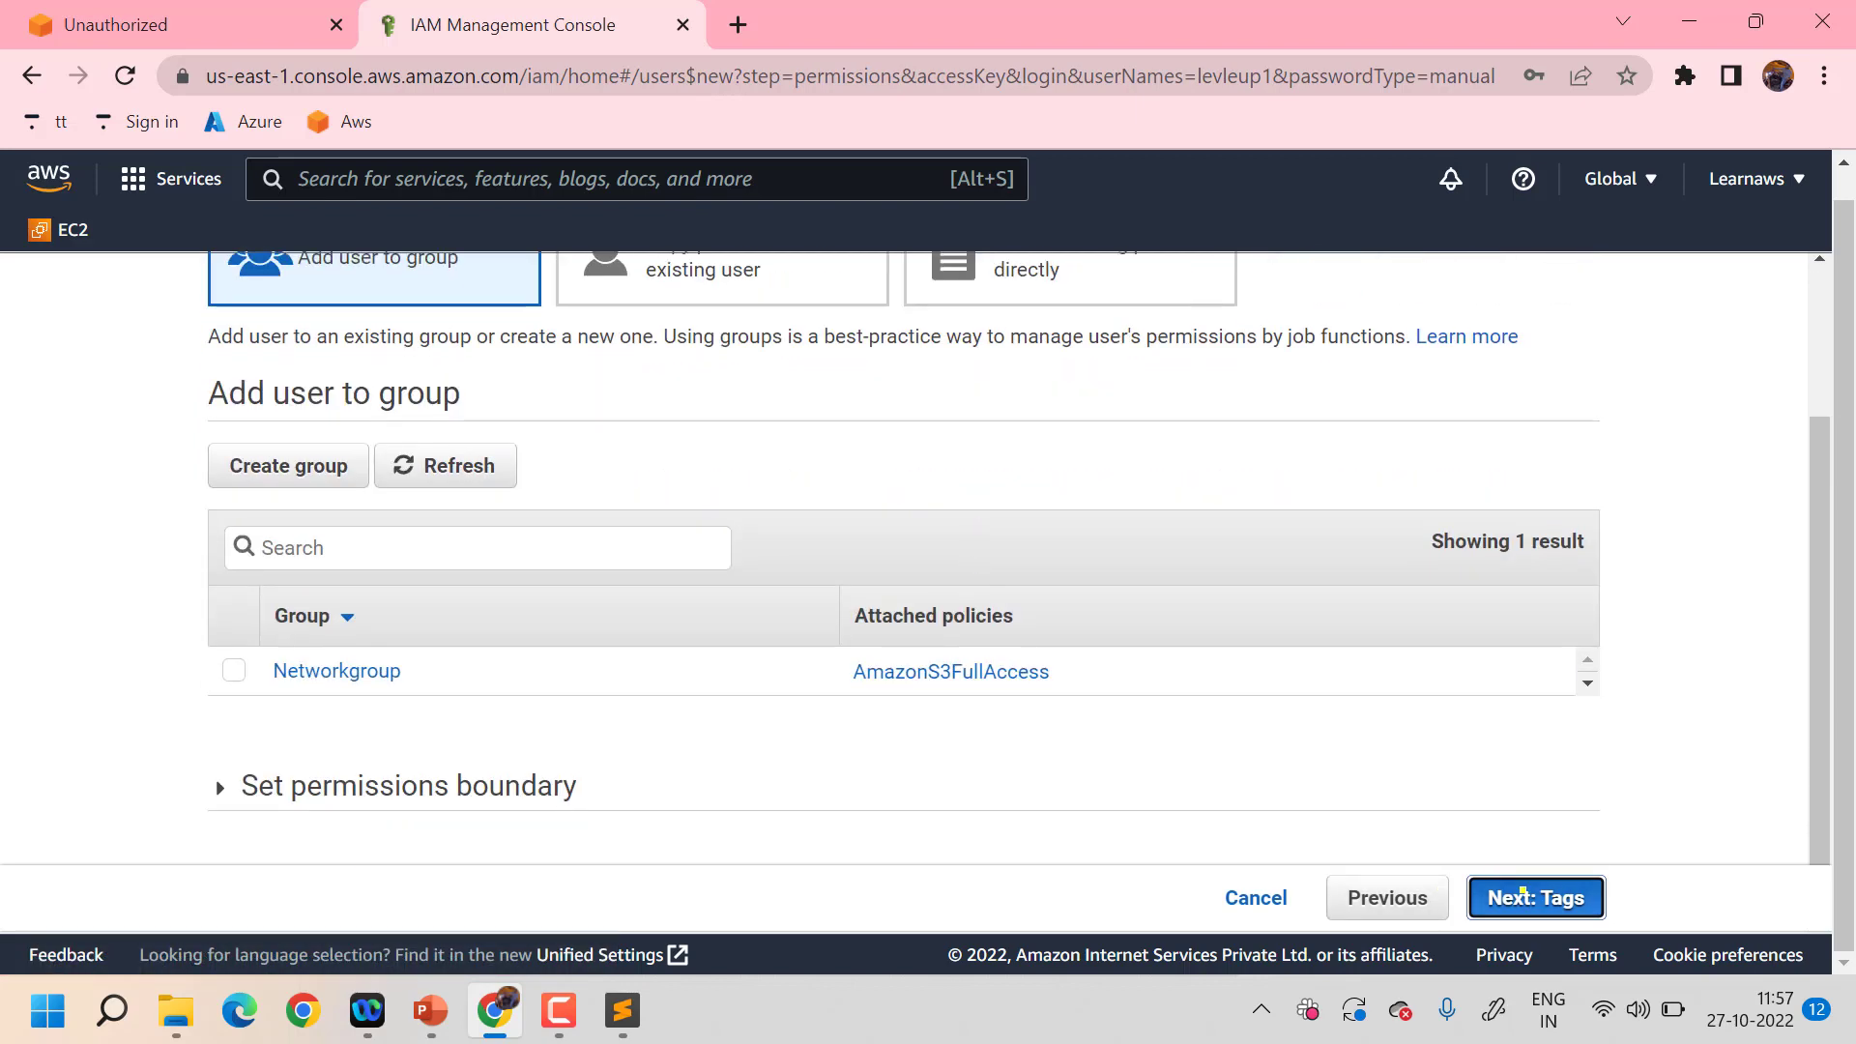
left_click(1527, 896)
left_click(1524, 895)
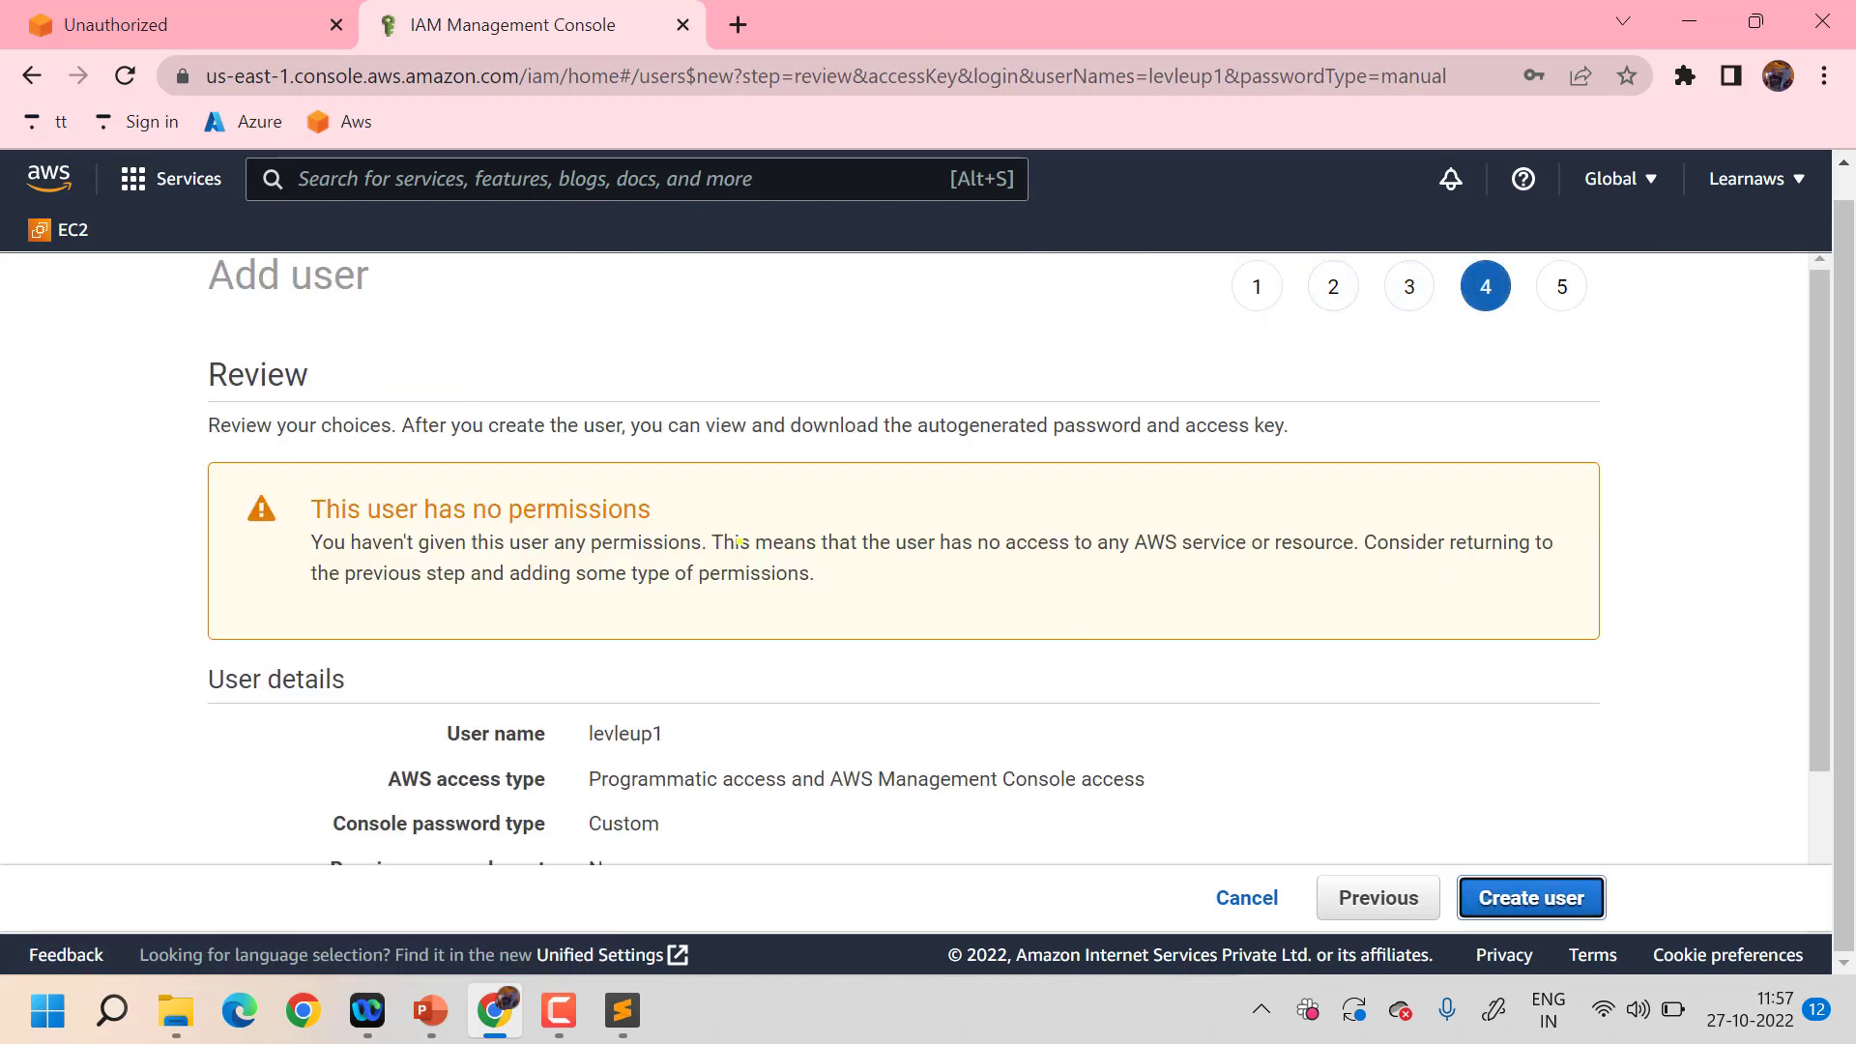
scroll(739, 541, "down", 2)
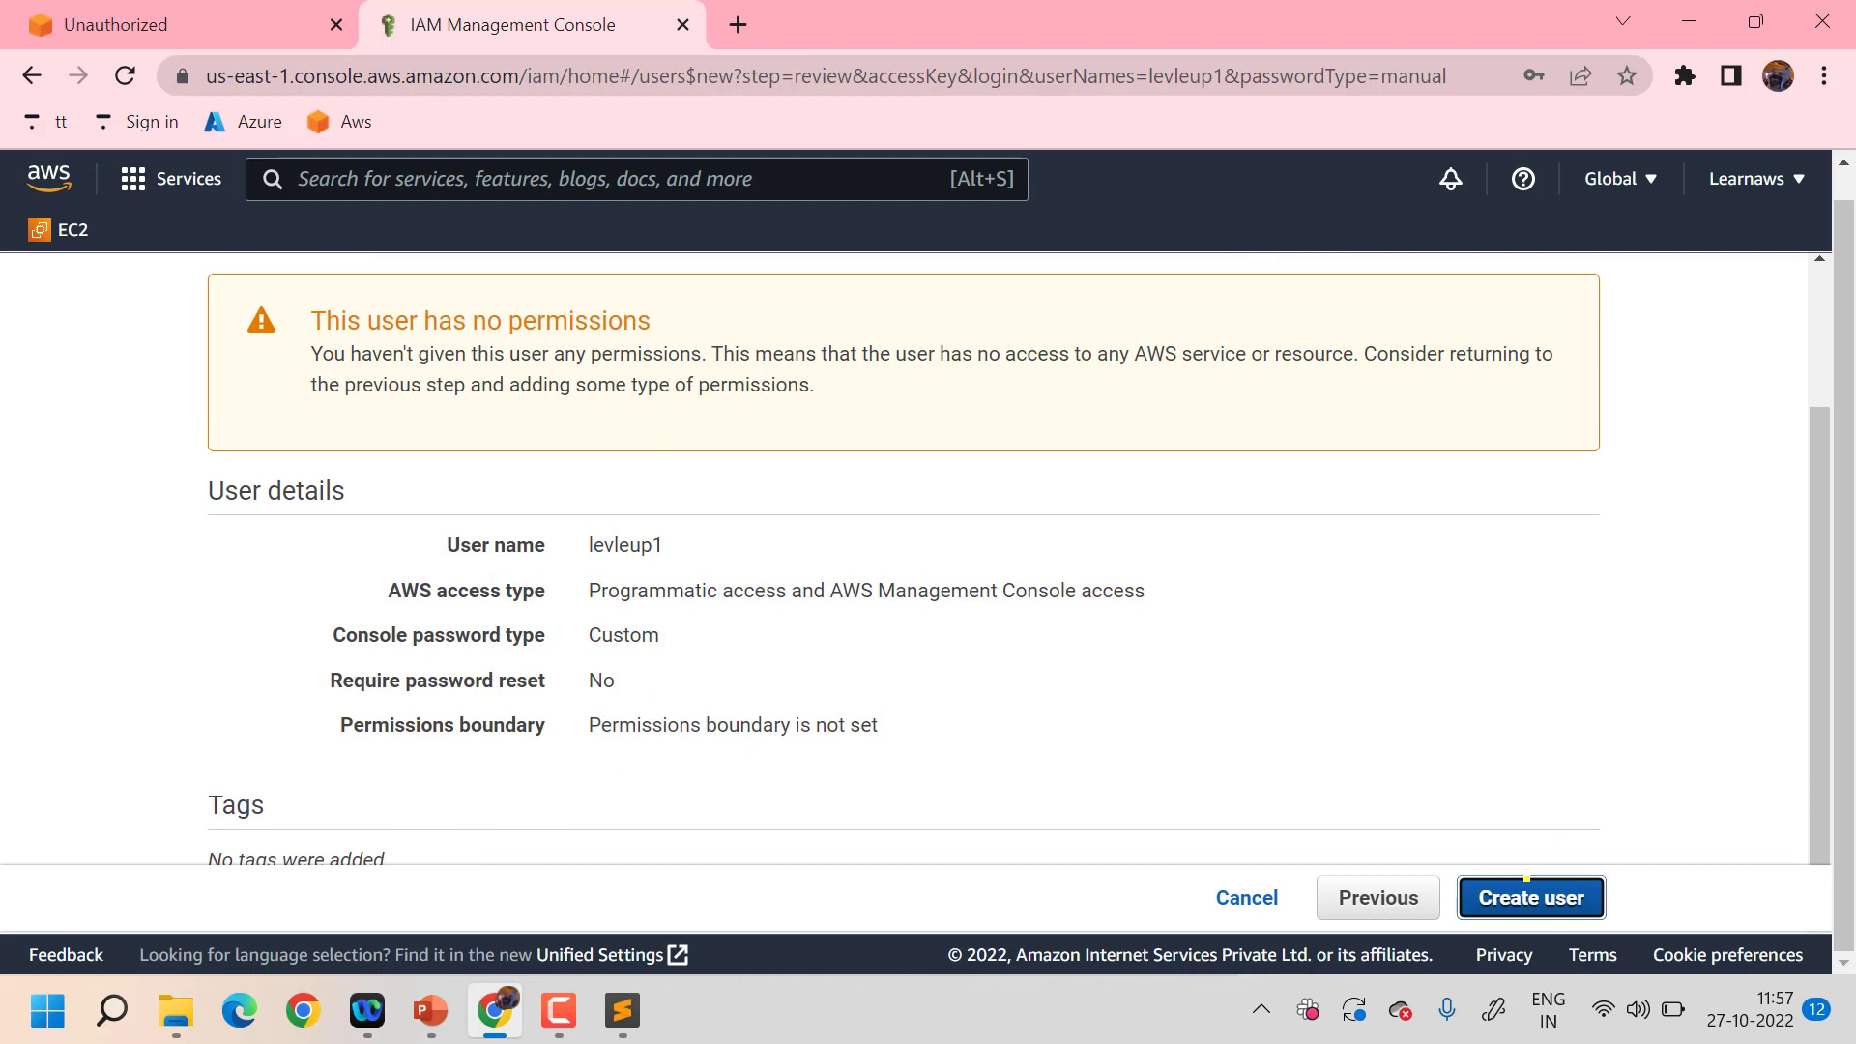
left_click(1526, 881)
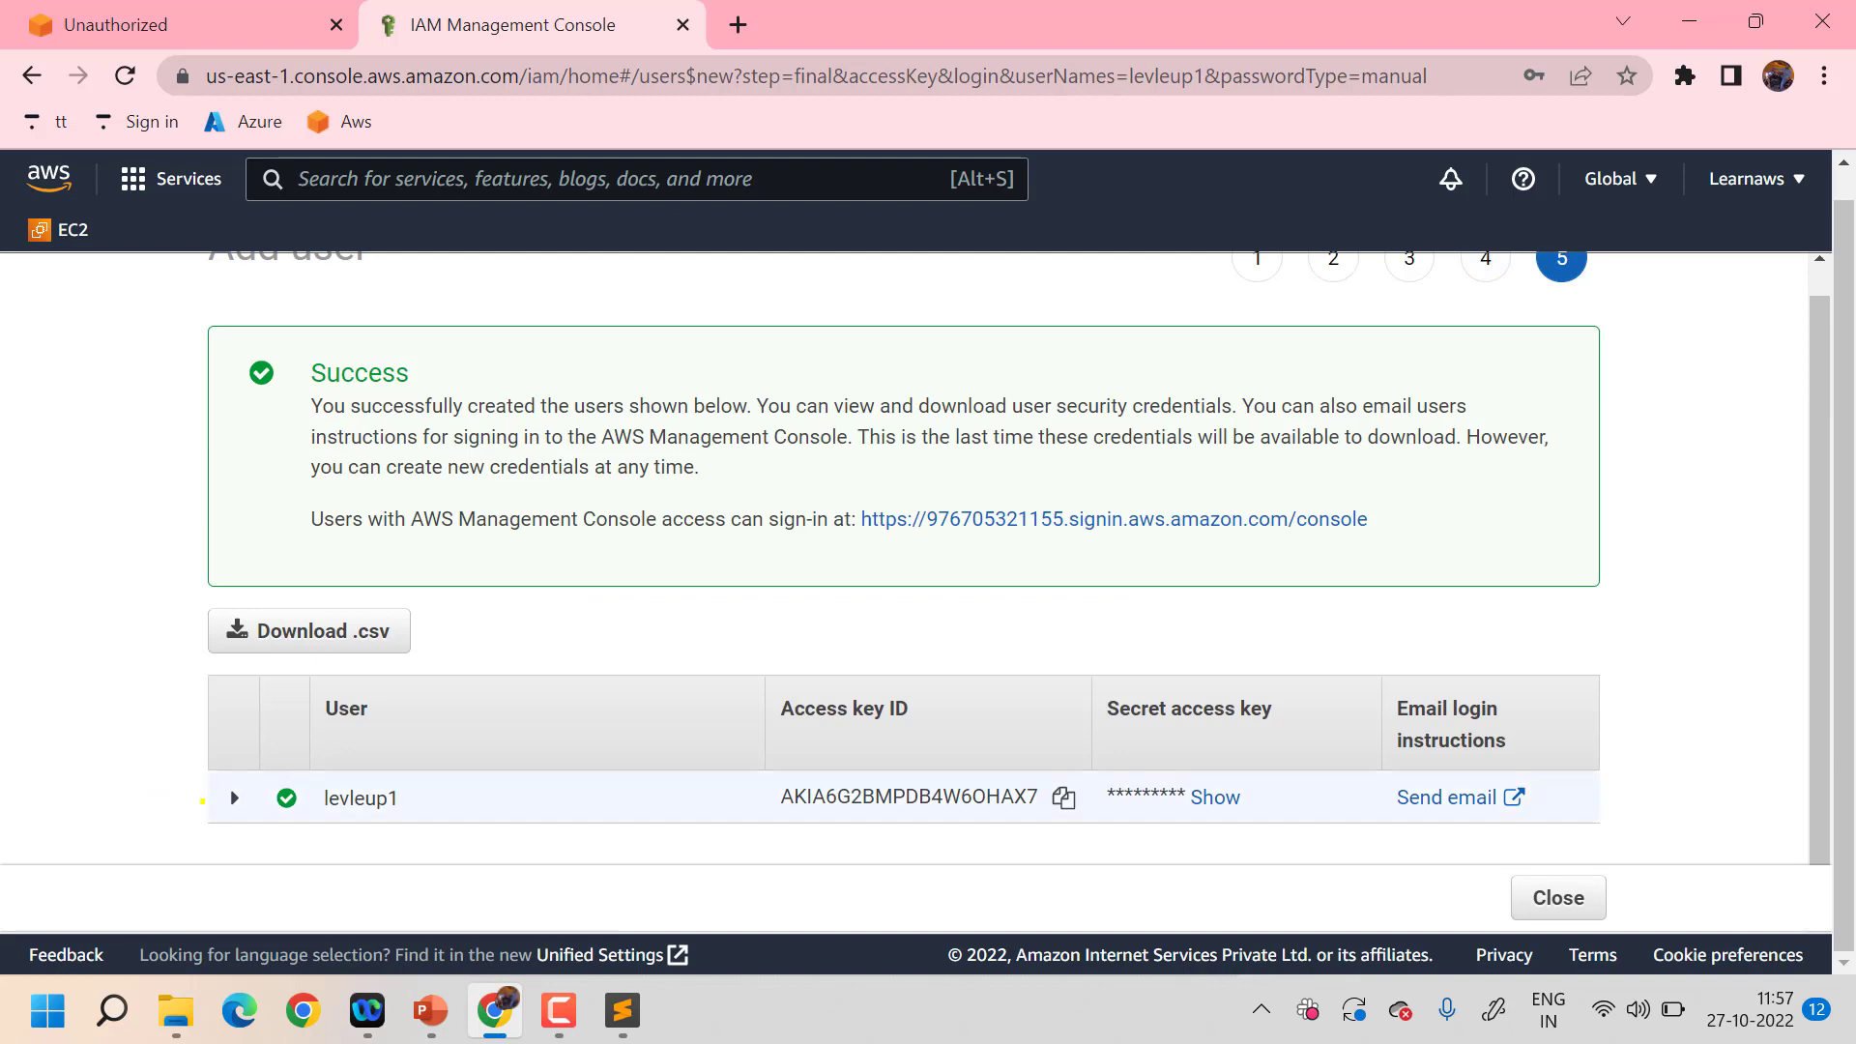
- Copy levleup1's access key ID into the IAM notes
left_click(1062, 796)
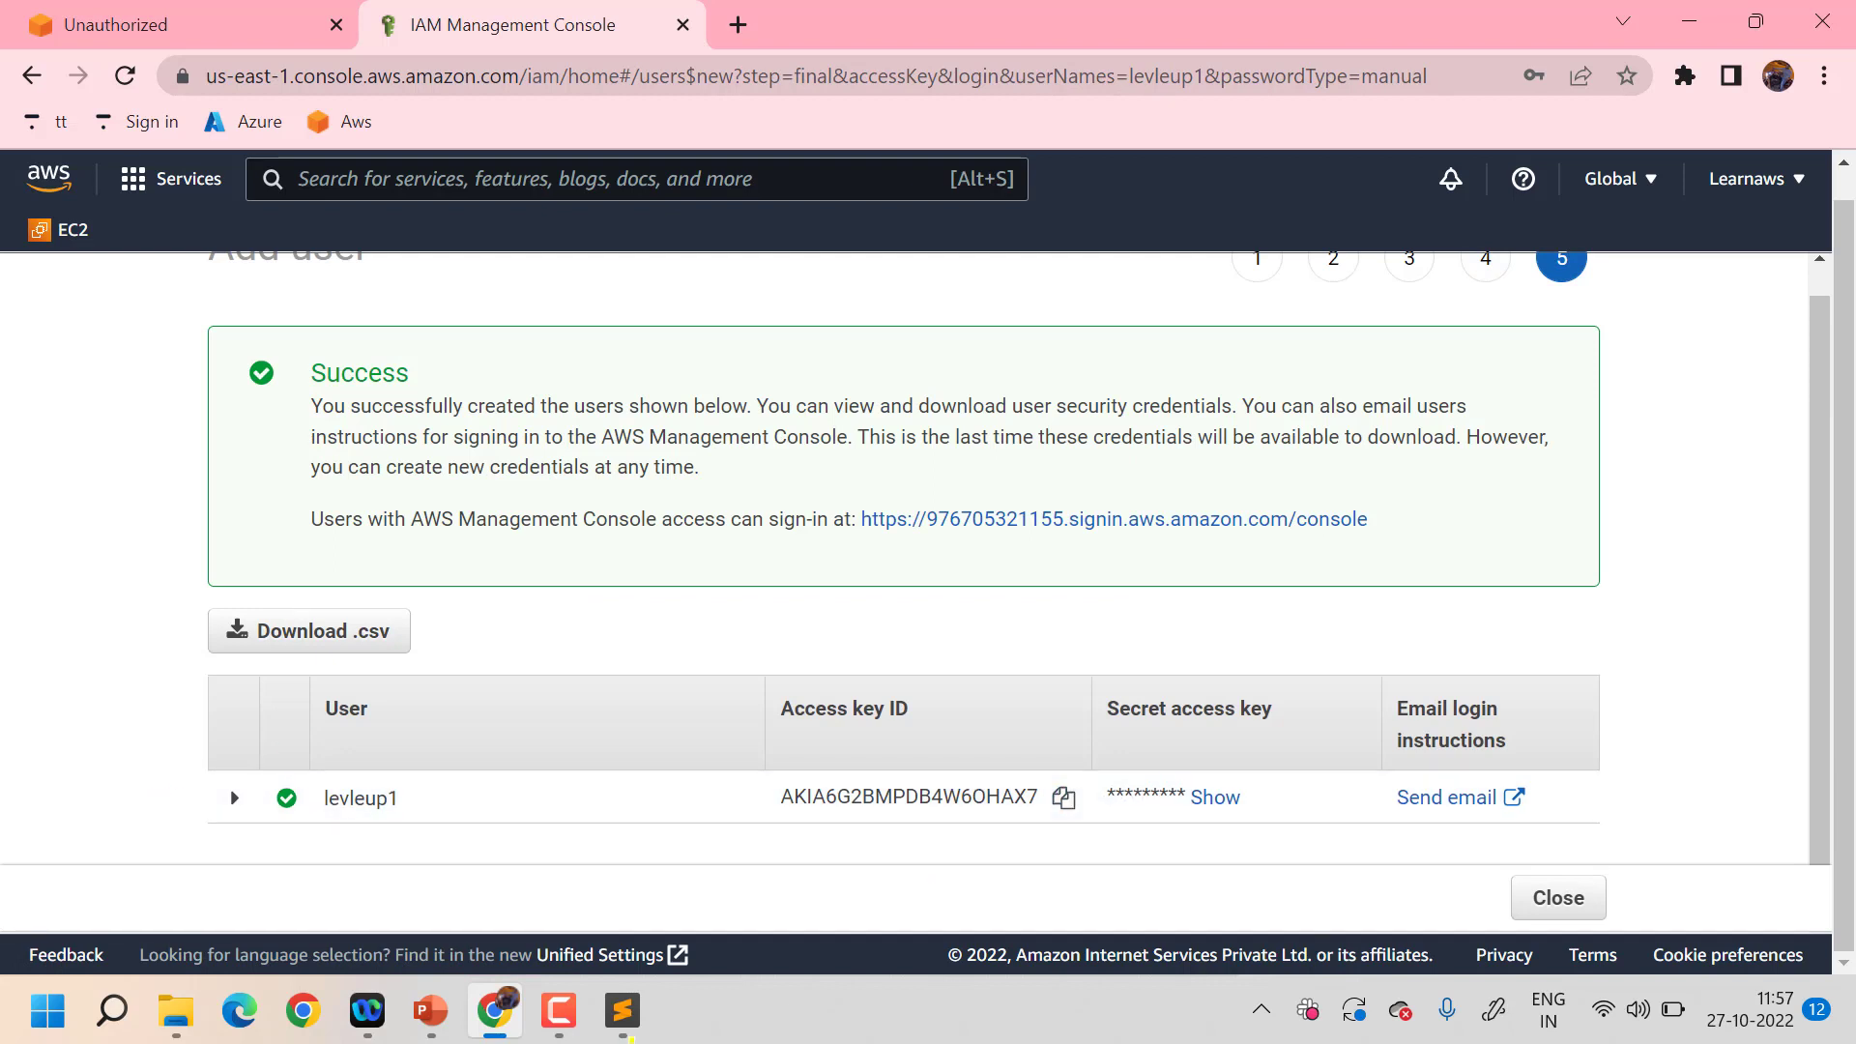
left_click(632, 997)
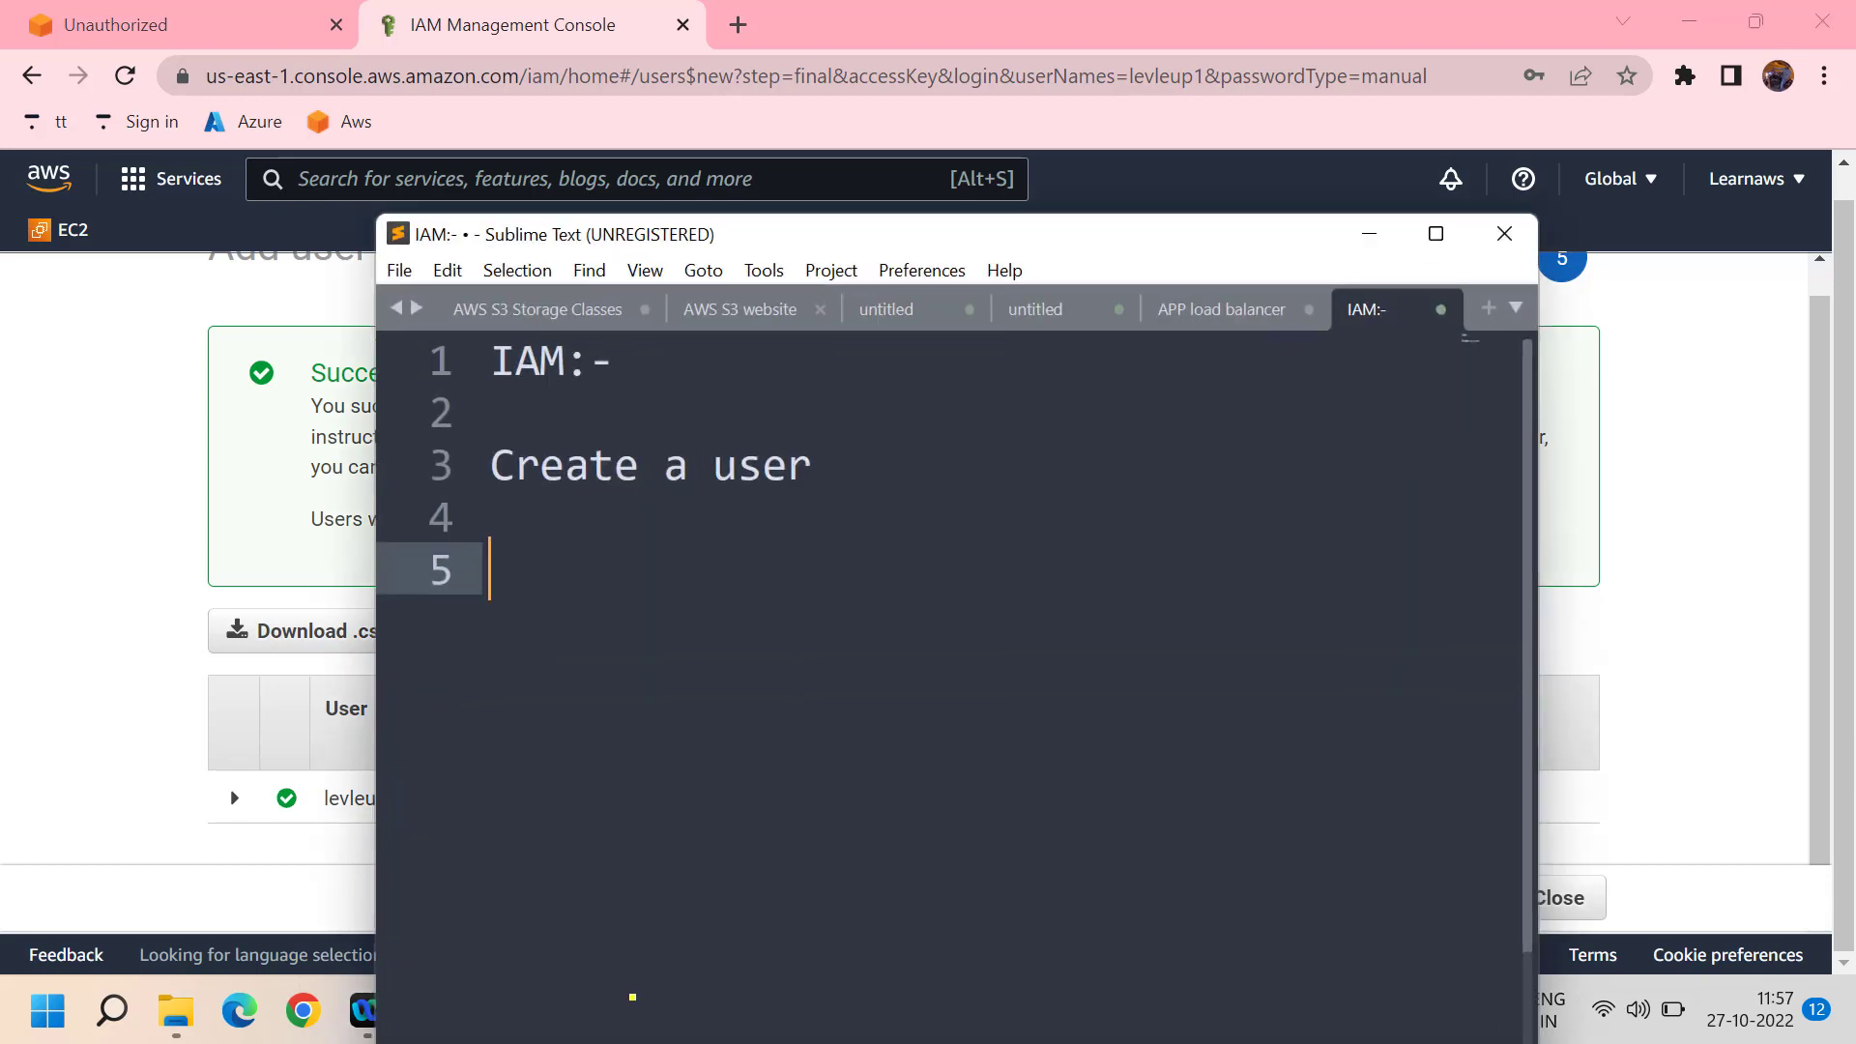
key("ctrl+v")
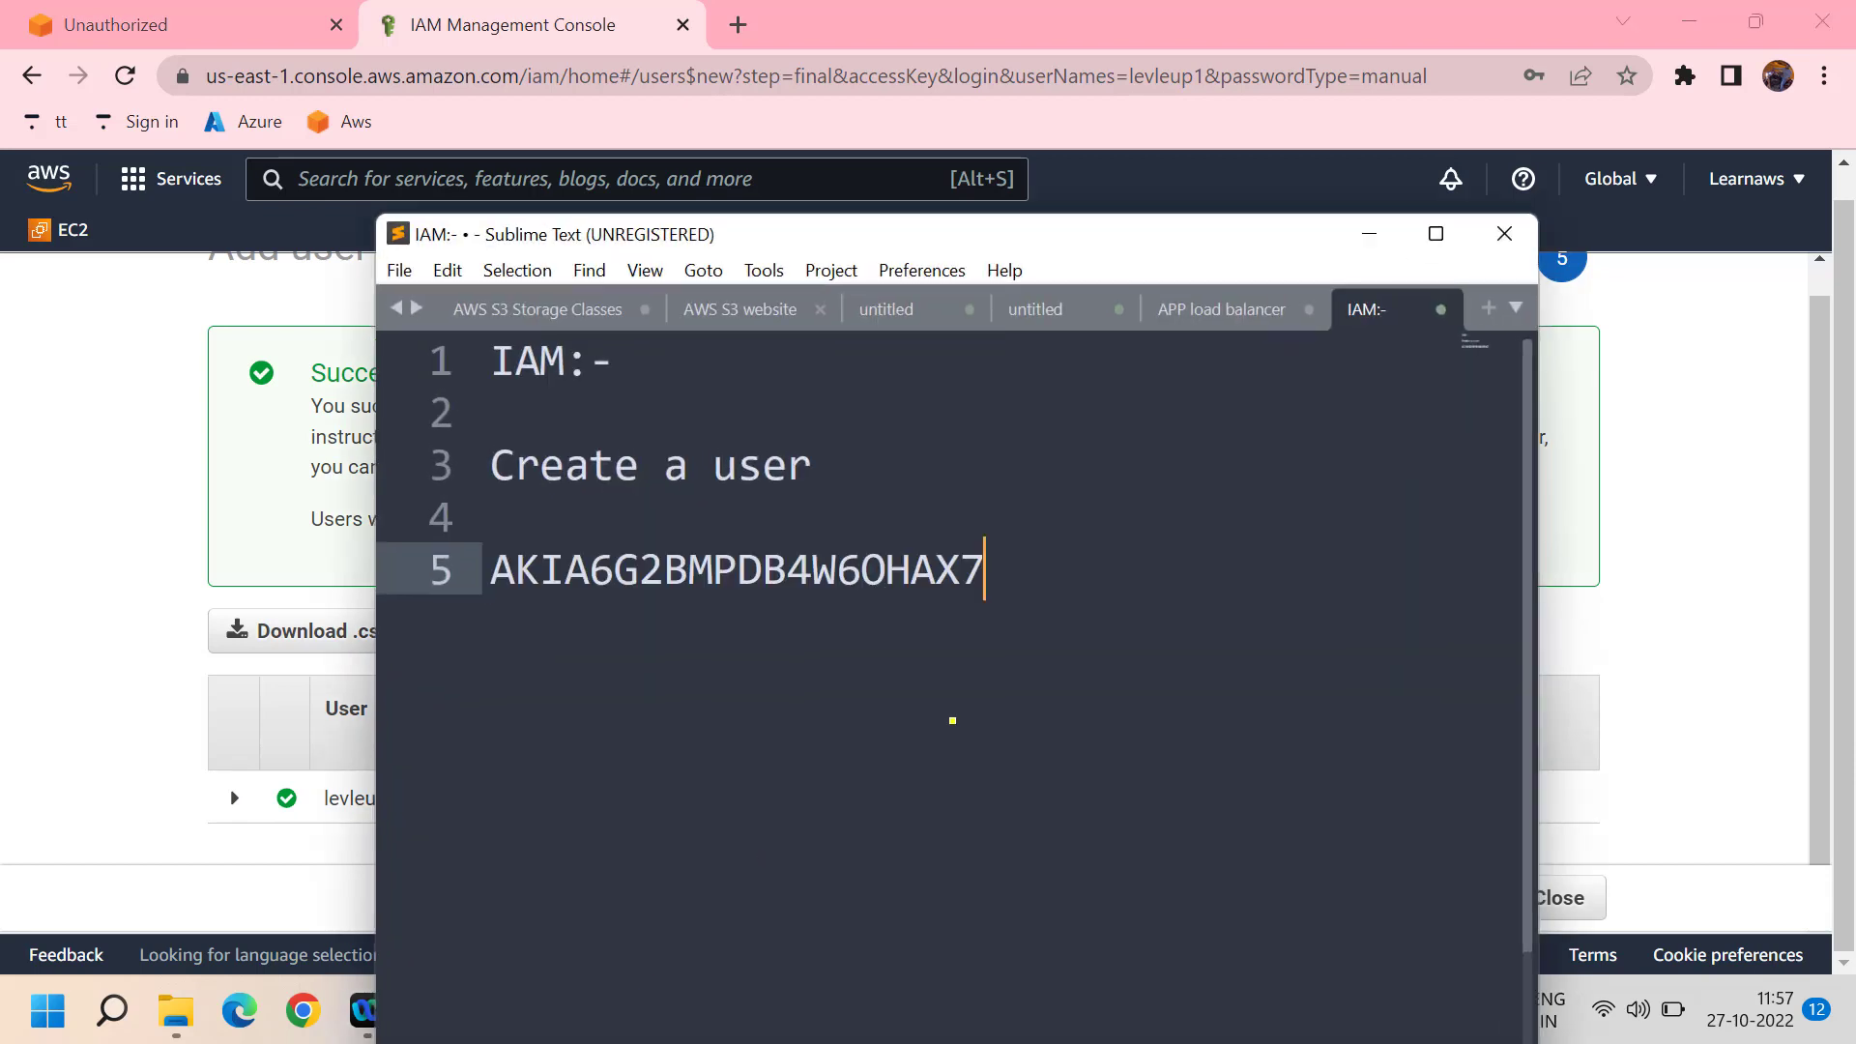
left_click(1369, 234)
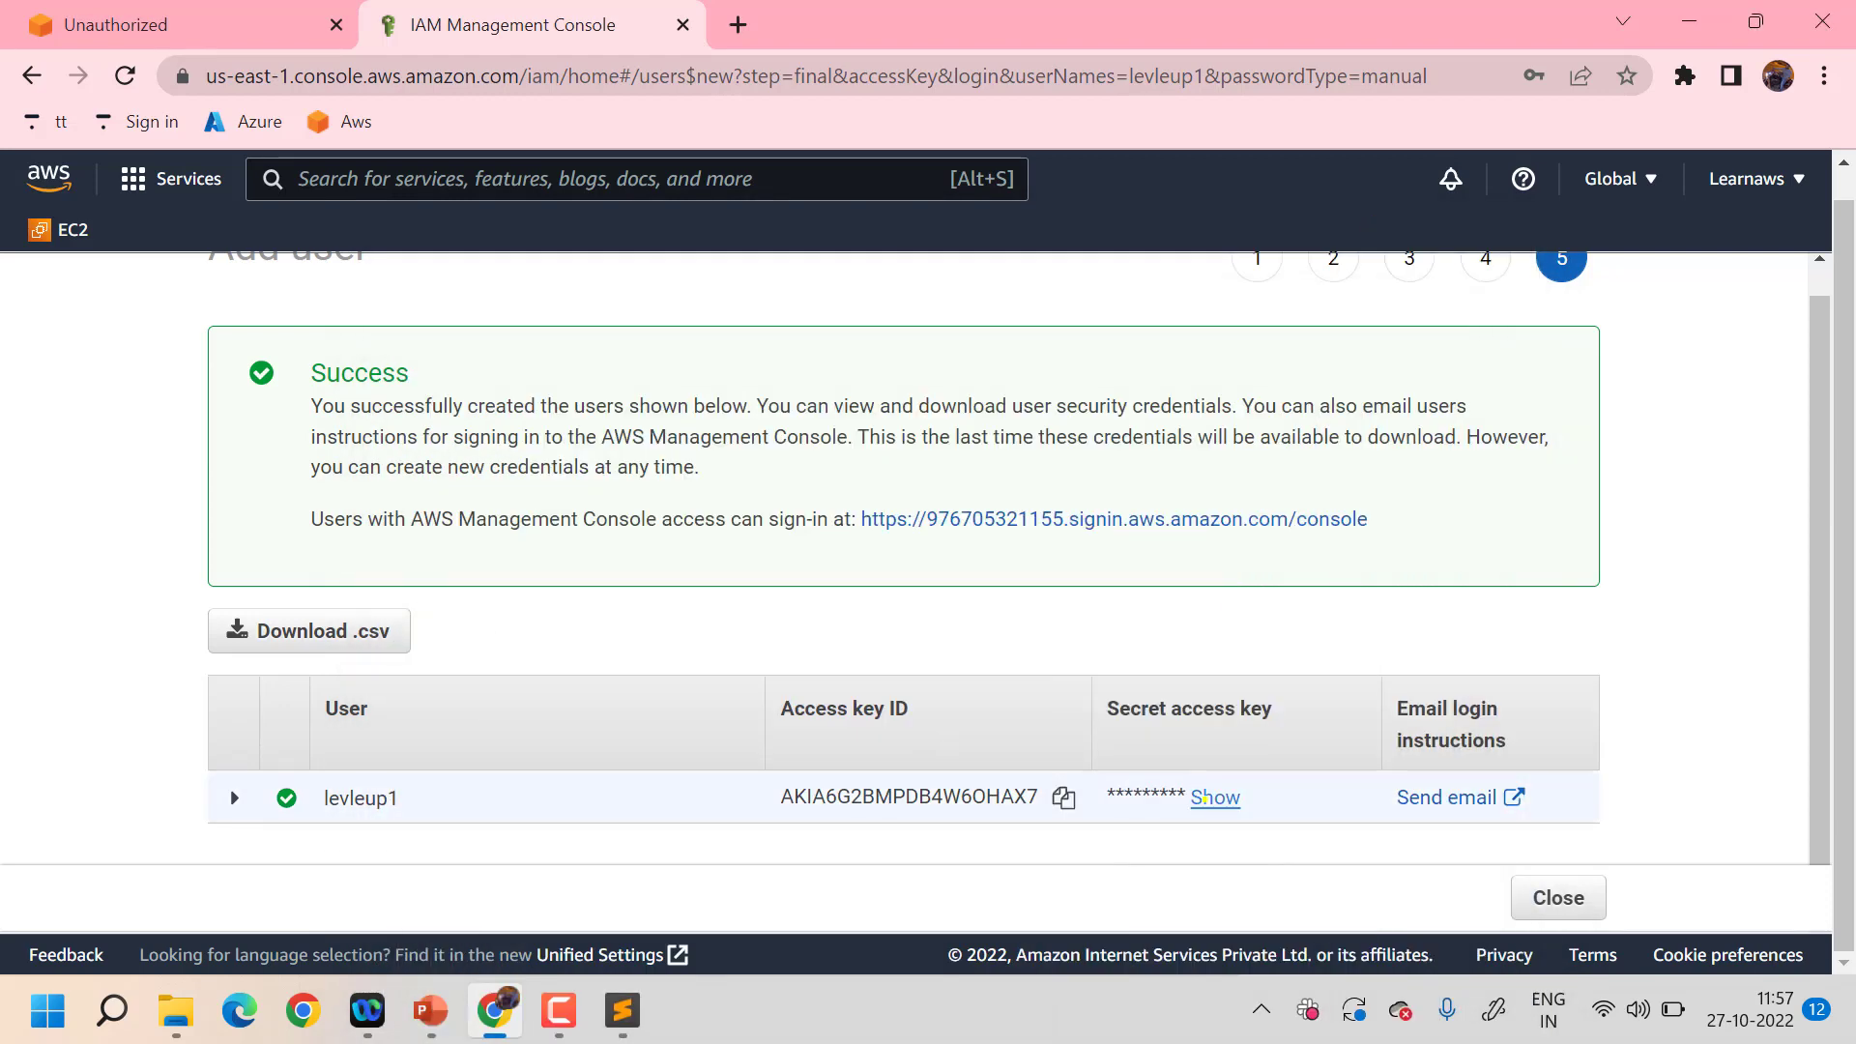
- Save the revealed secret access key below the key ID, then select the console sign-in URL
double_click(1206, 799)
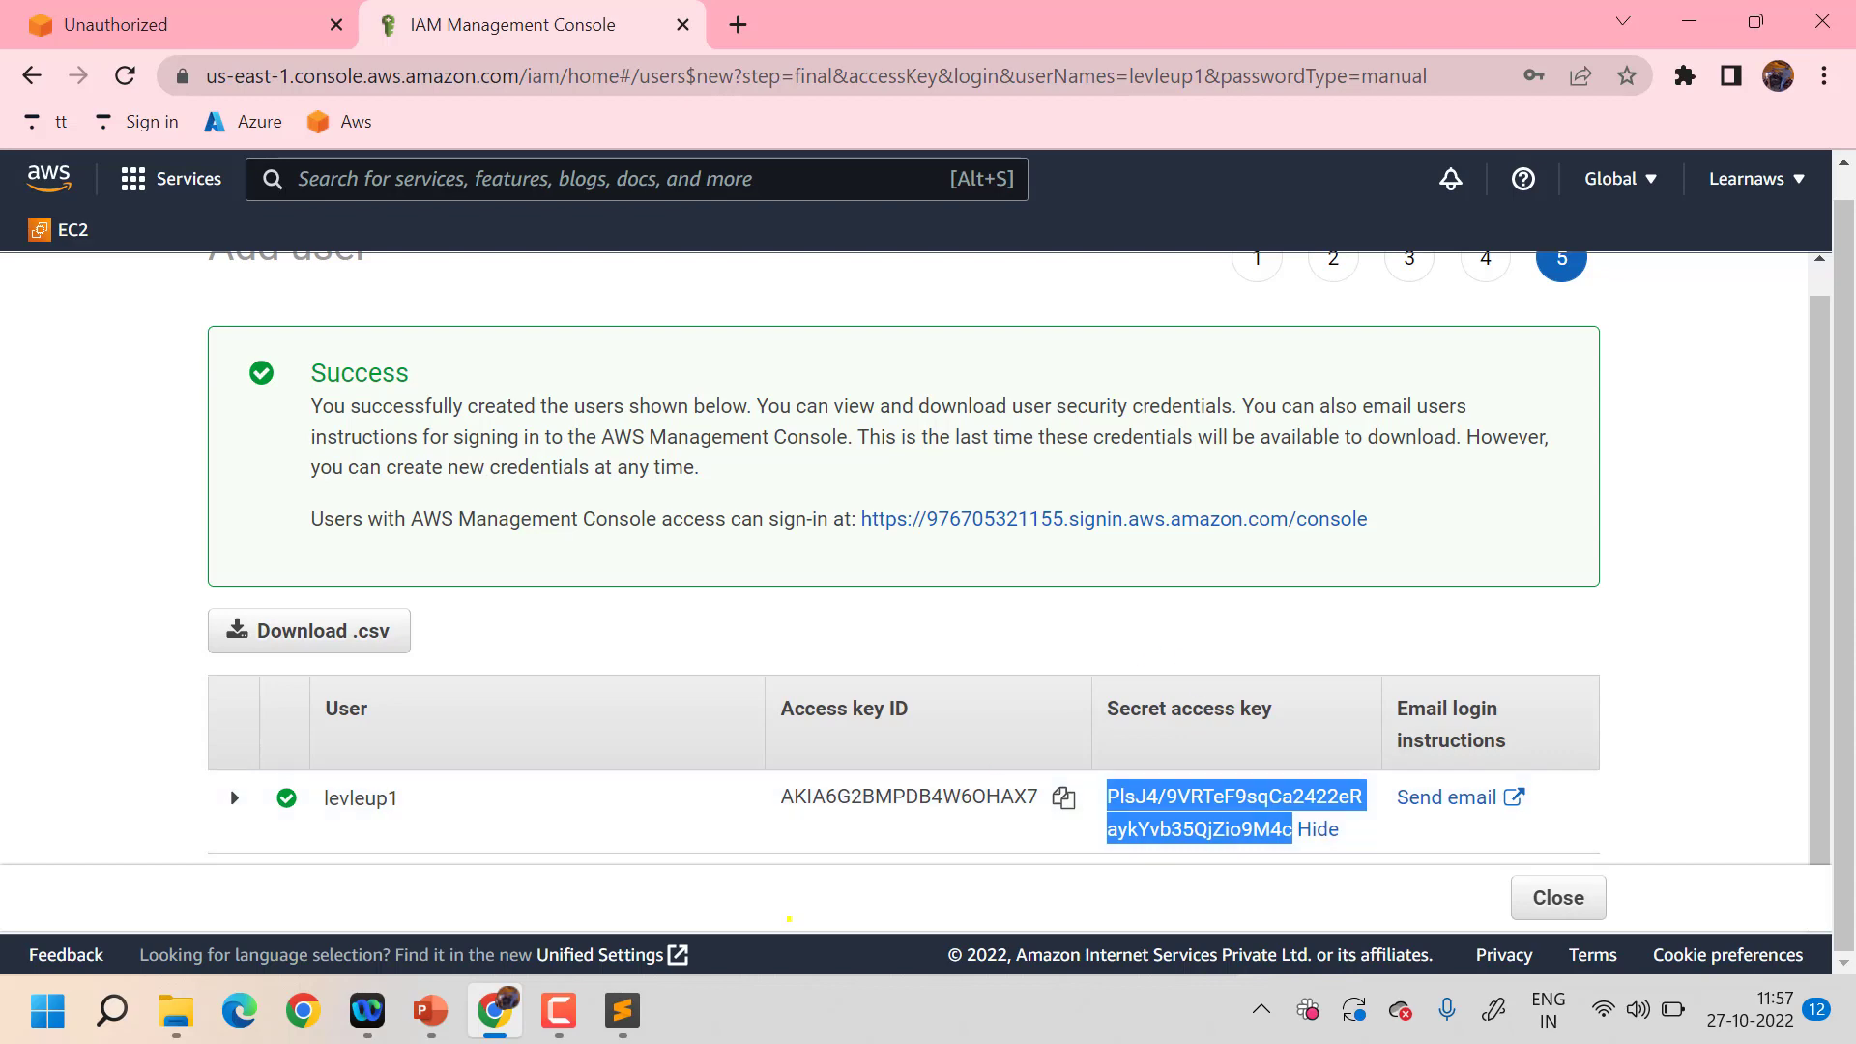
left_click(622, 1010)
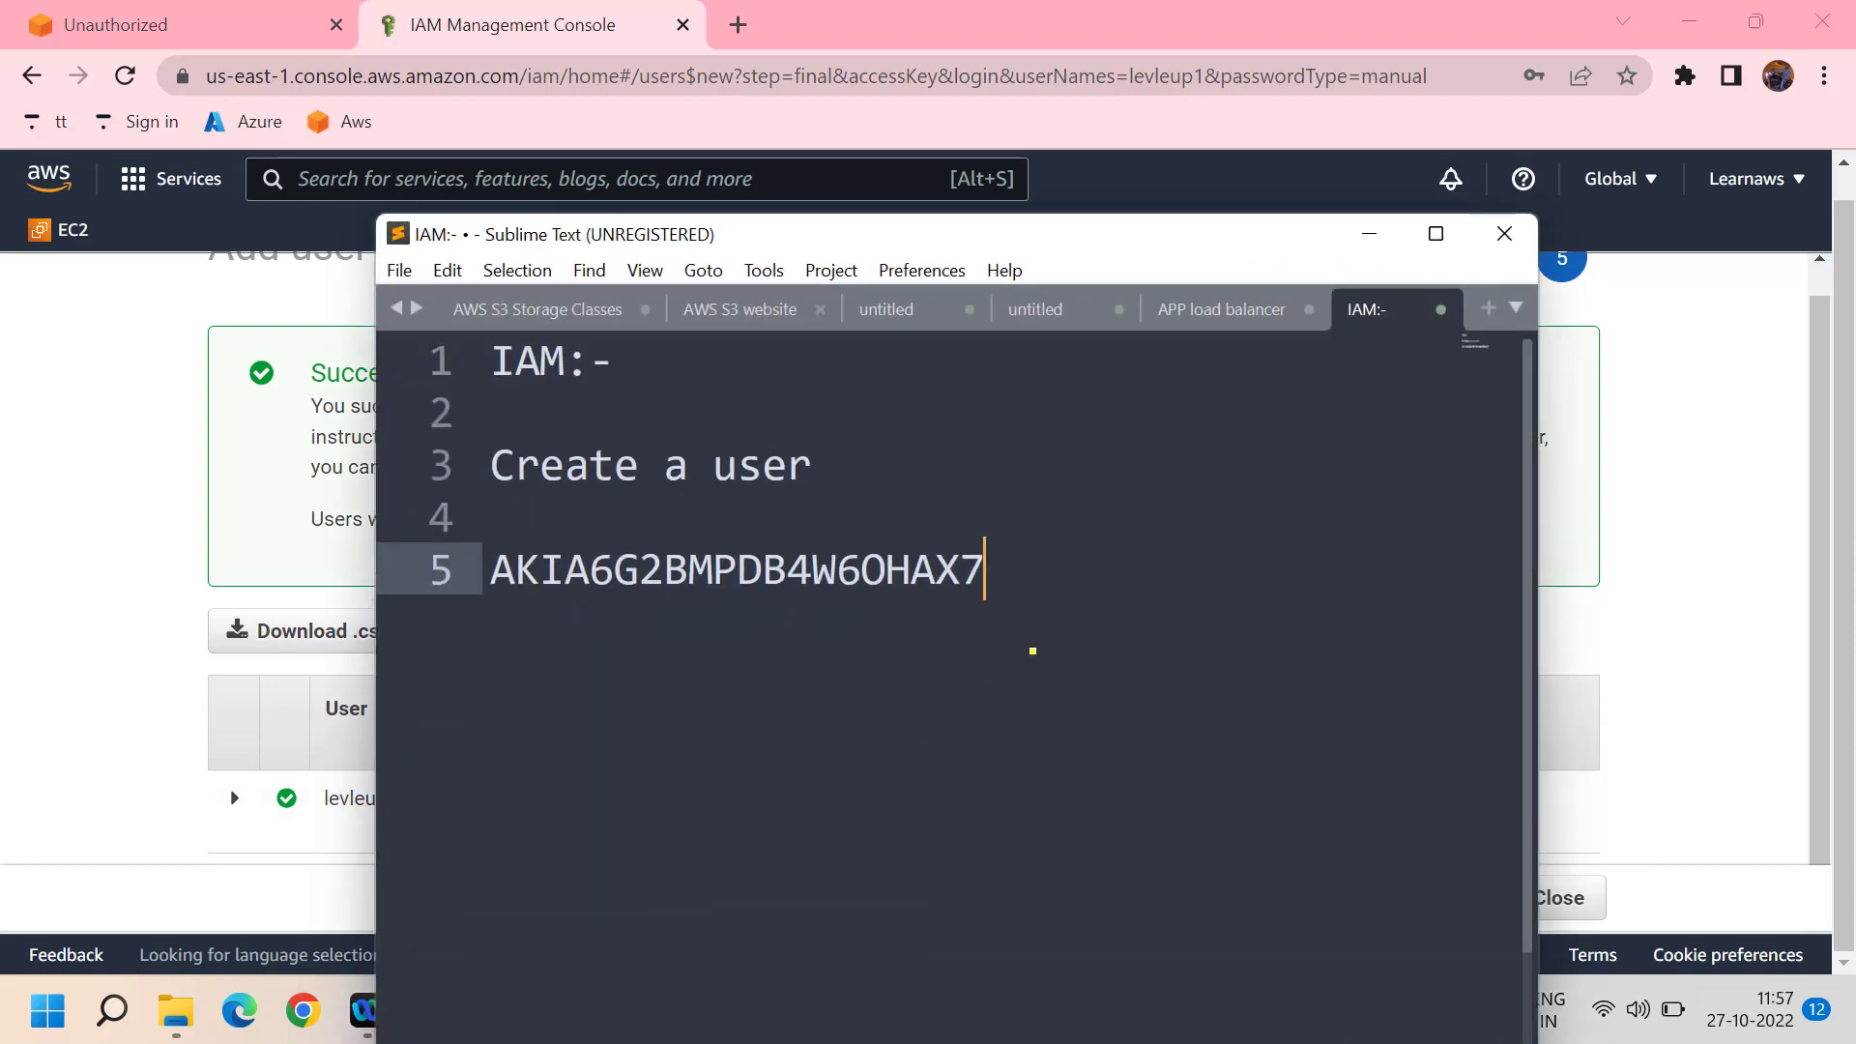
key("Return")
key("ctrl+v")
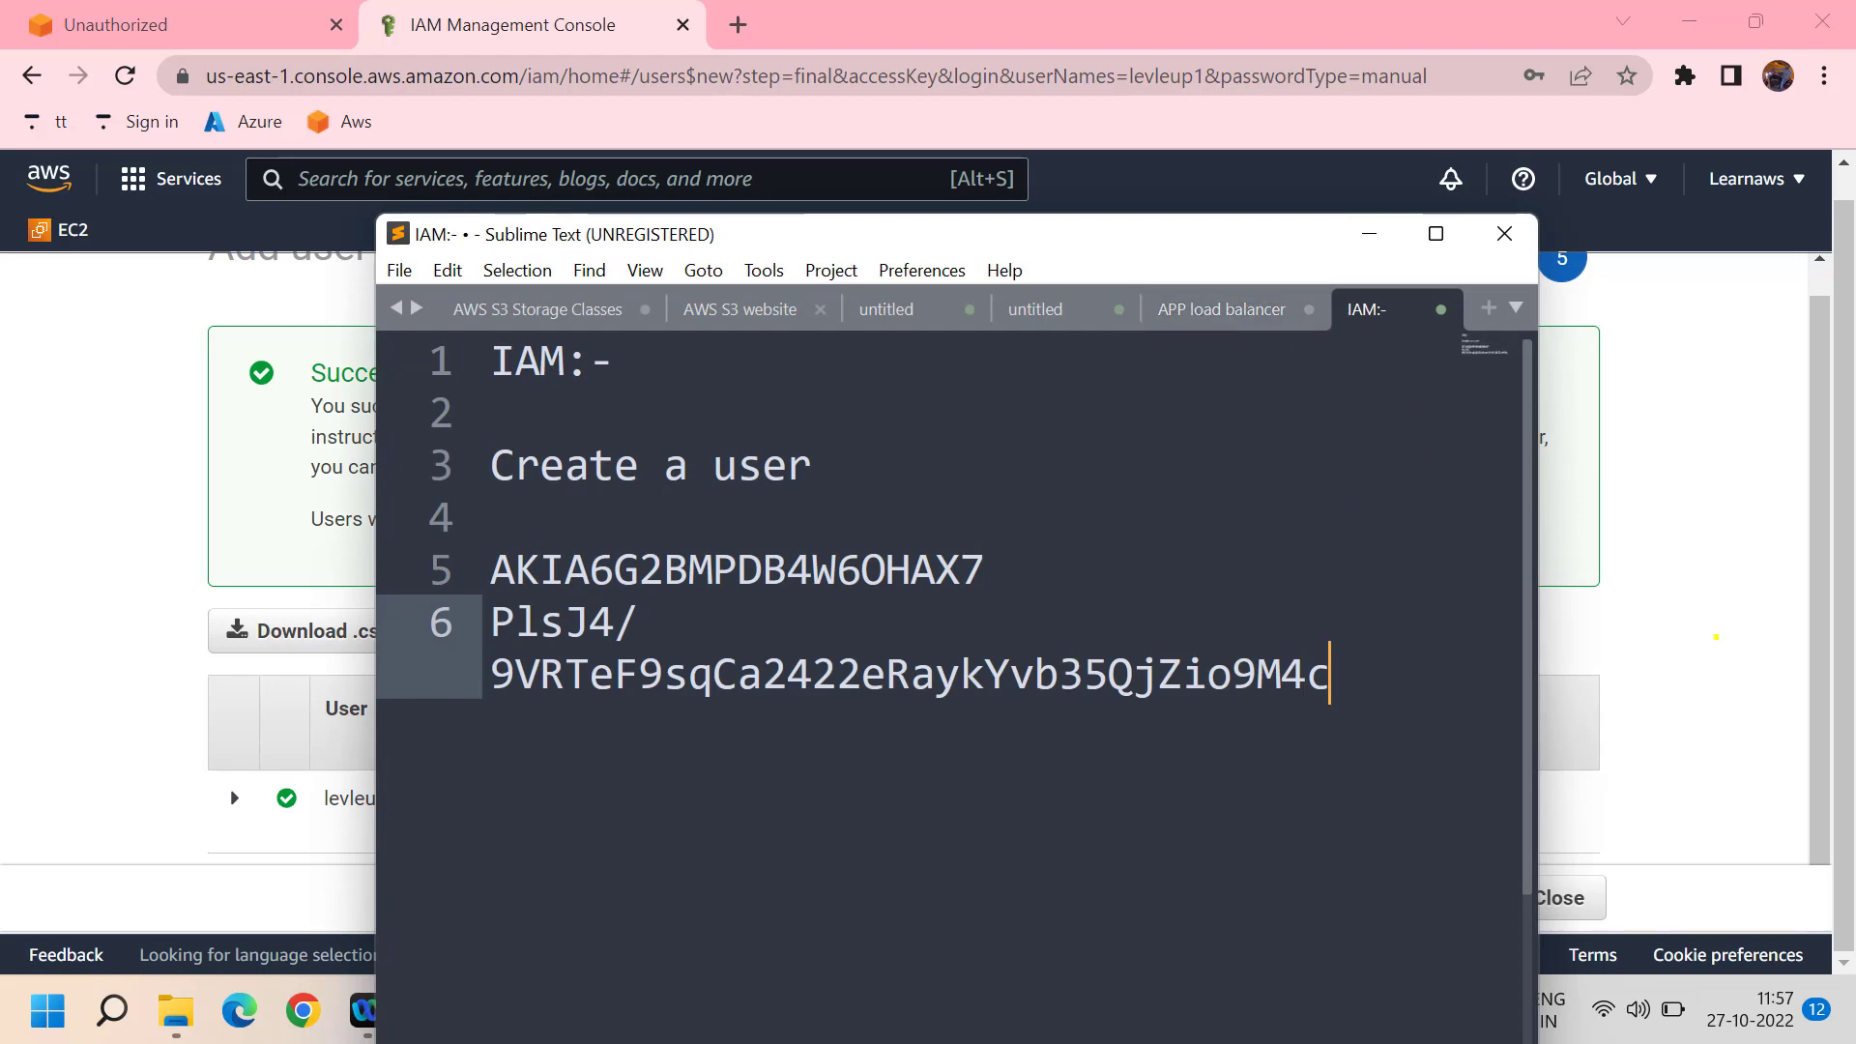
left_click(1715, 637)
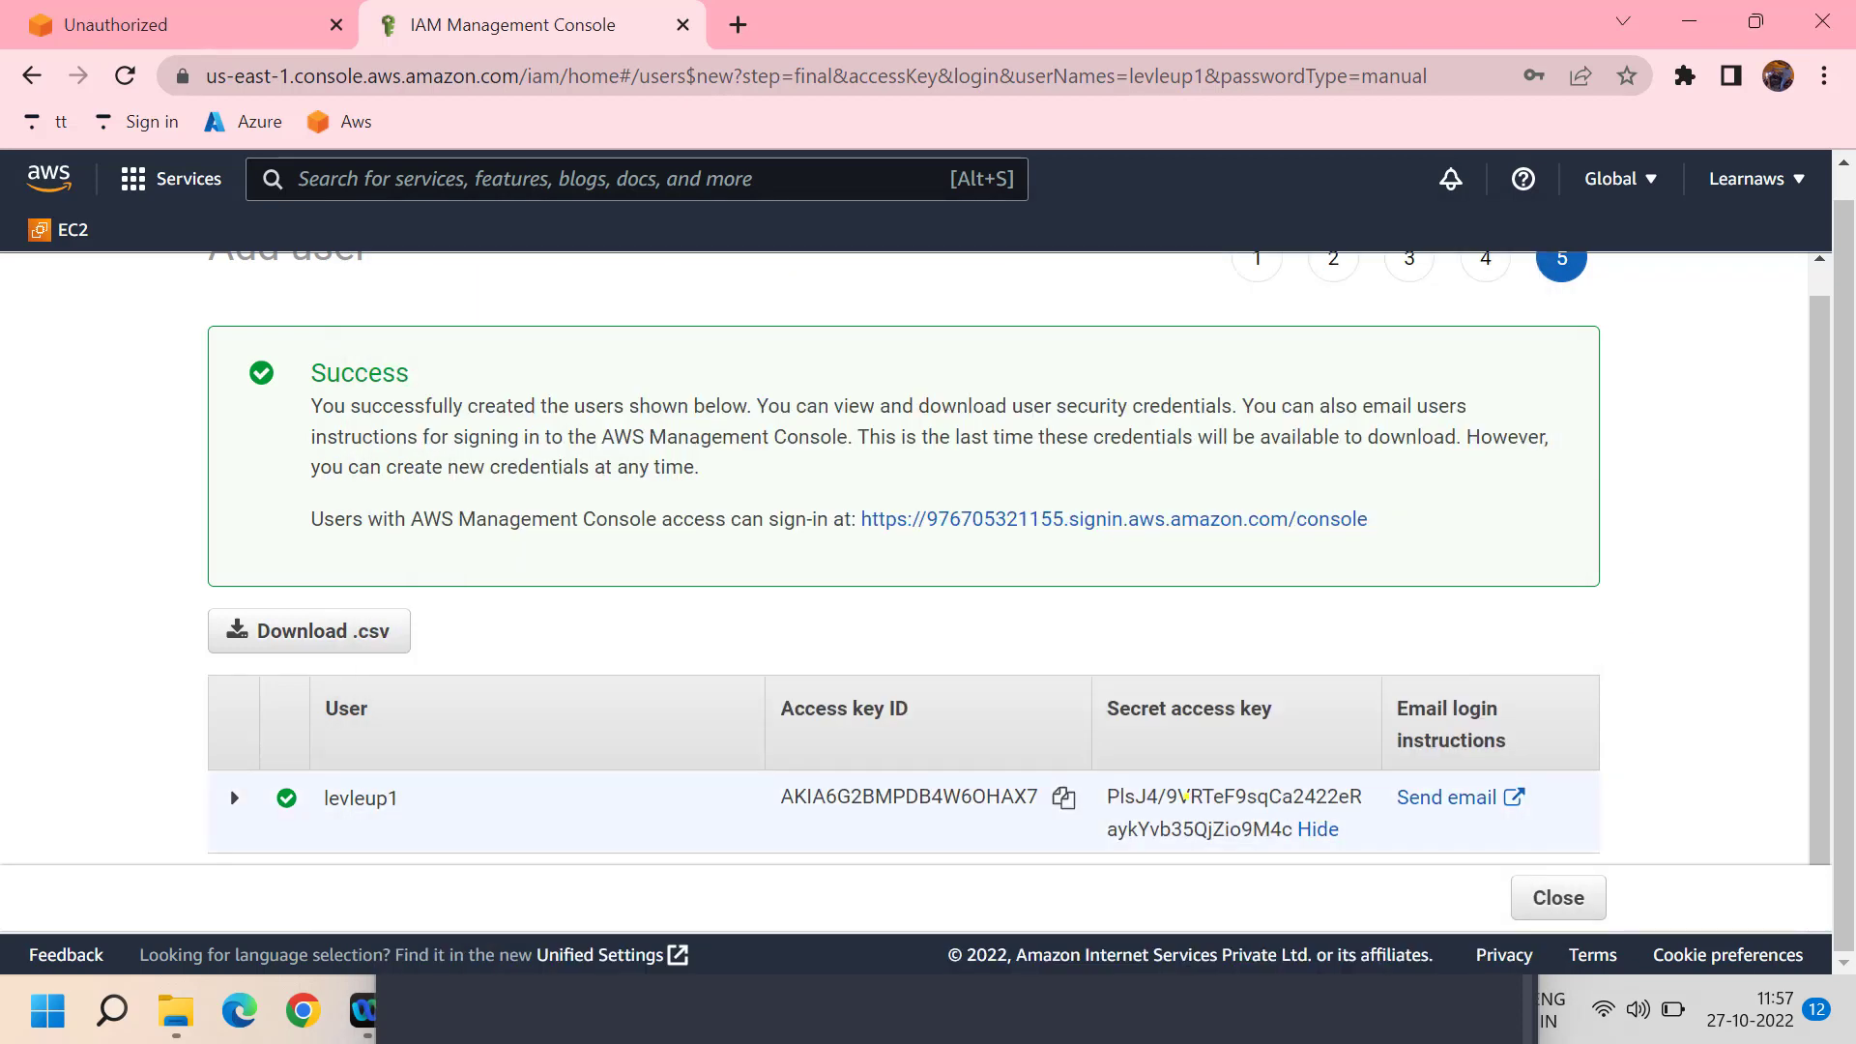
scroll(1279, 808, "up", 1)
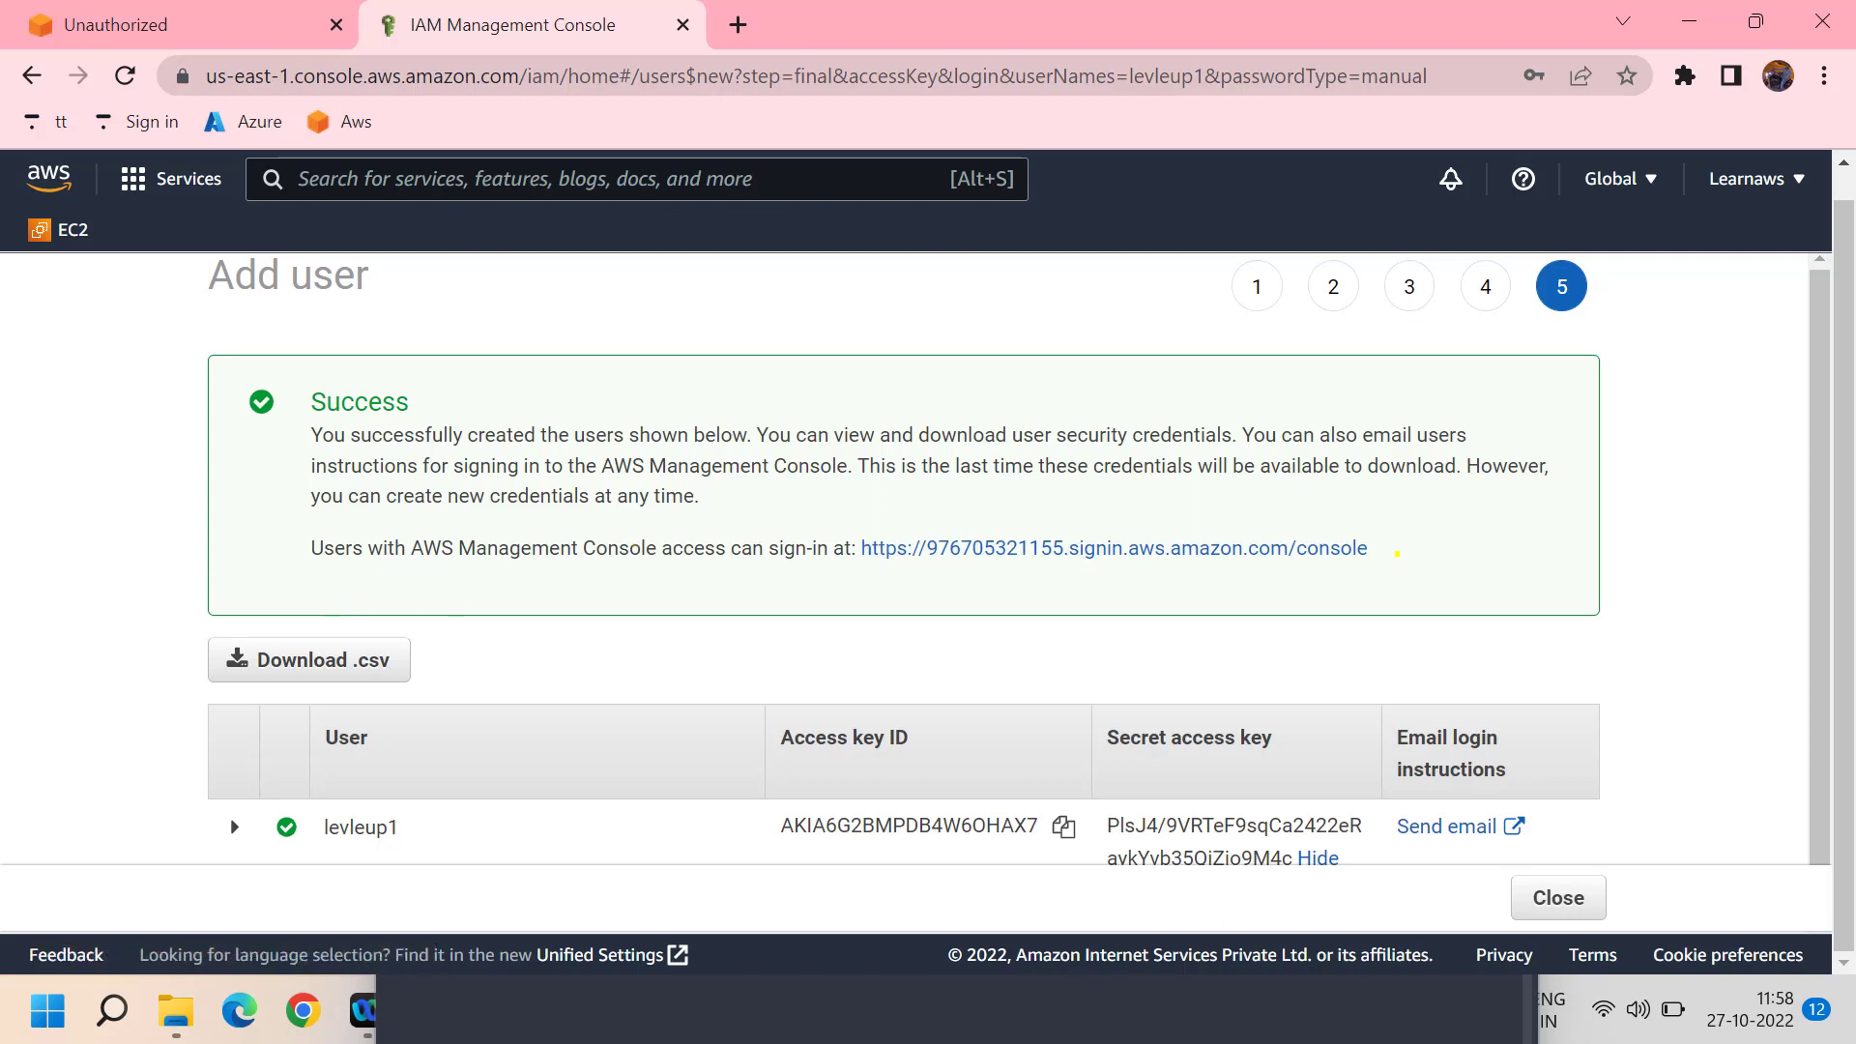
left_click_drag(1396, 553, 863, 547)
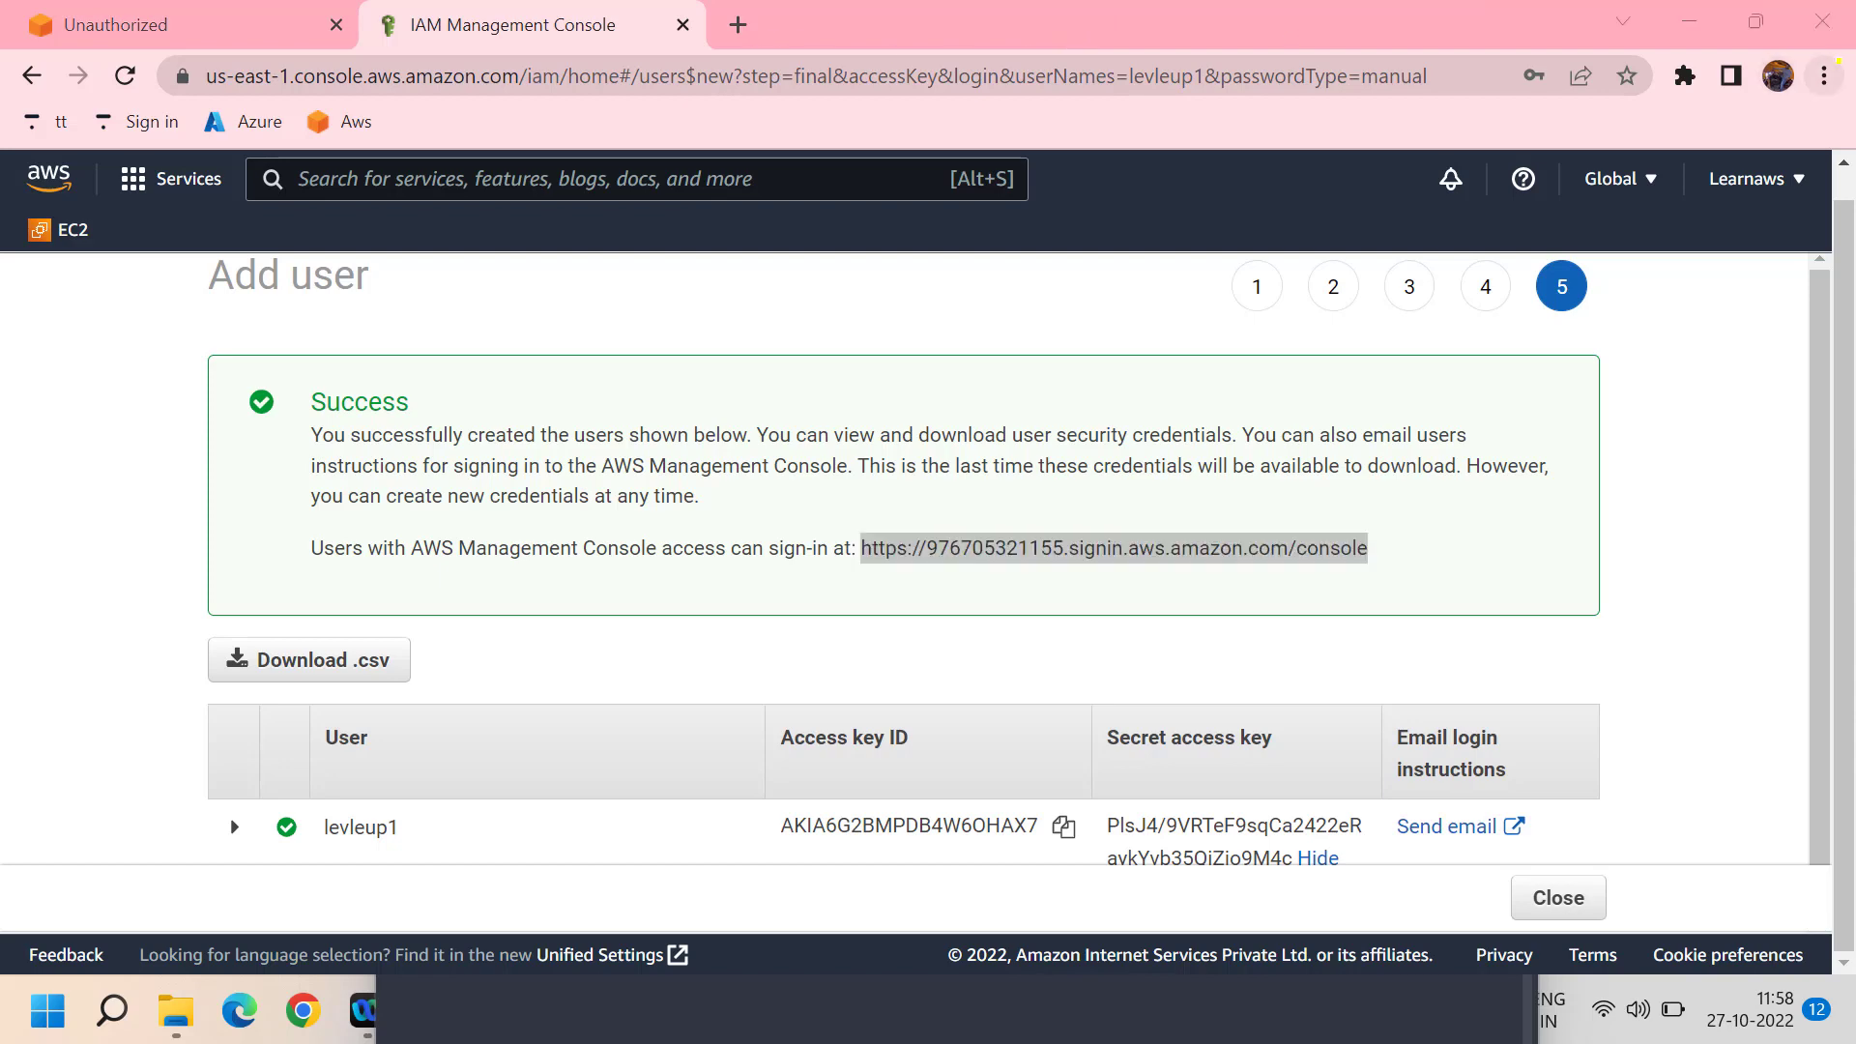
- Load the copied sign-in URL in a new Incognito window
left_click(1824, 76)
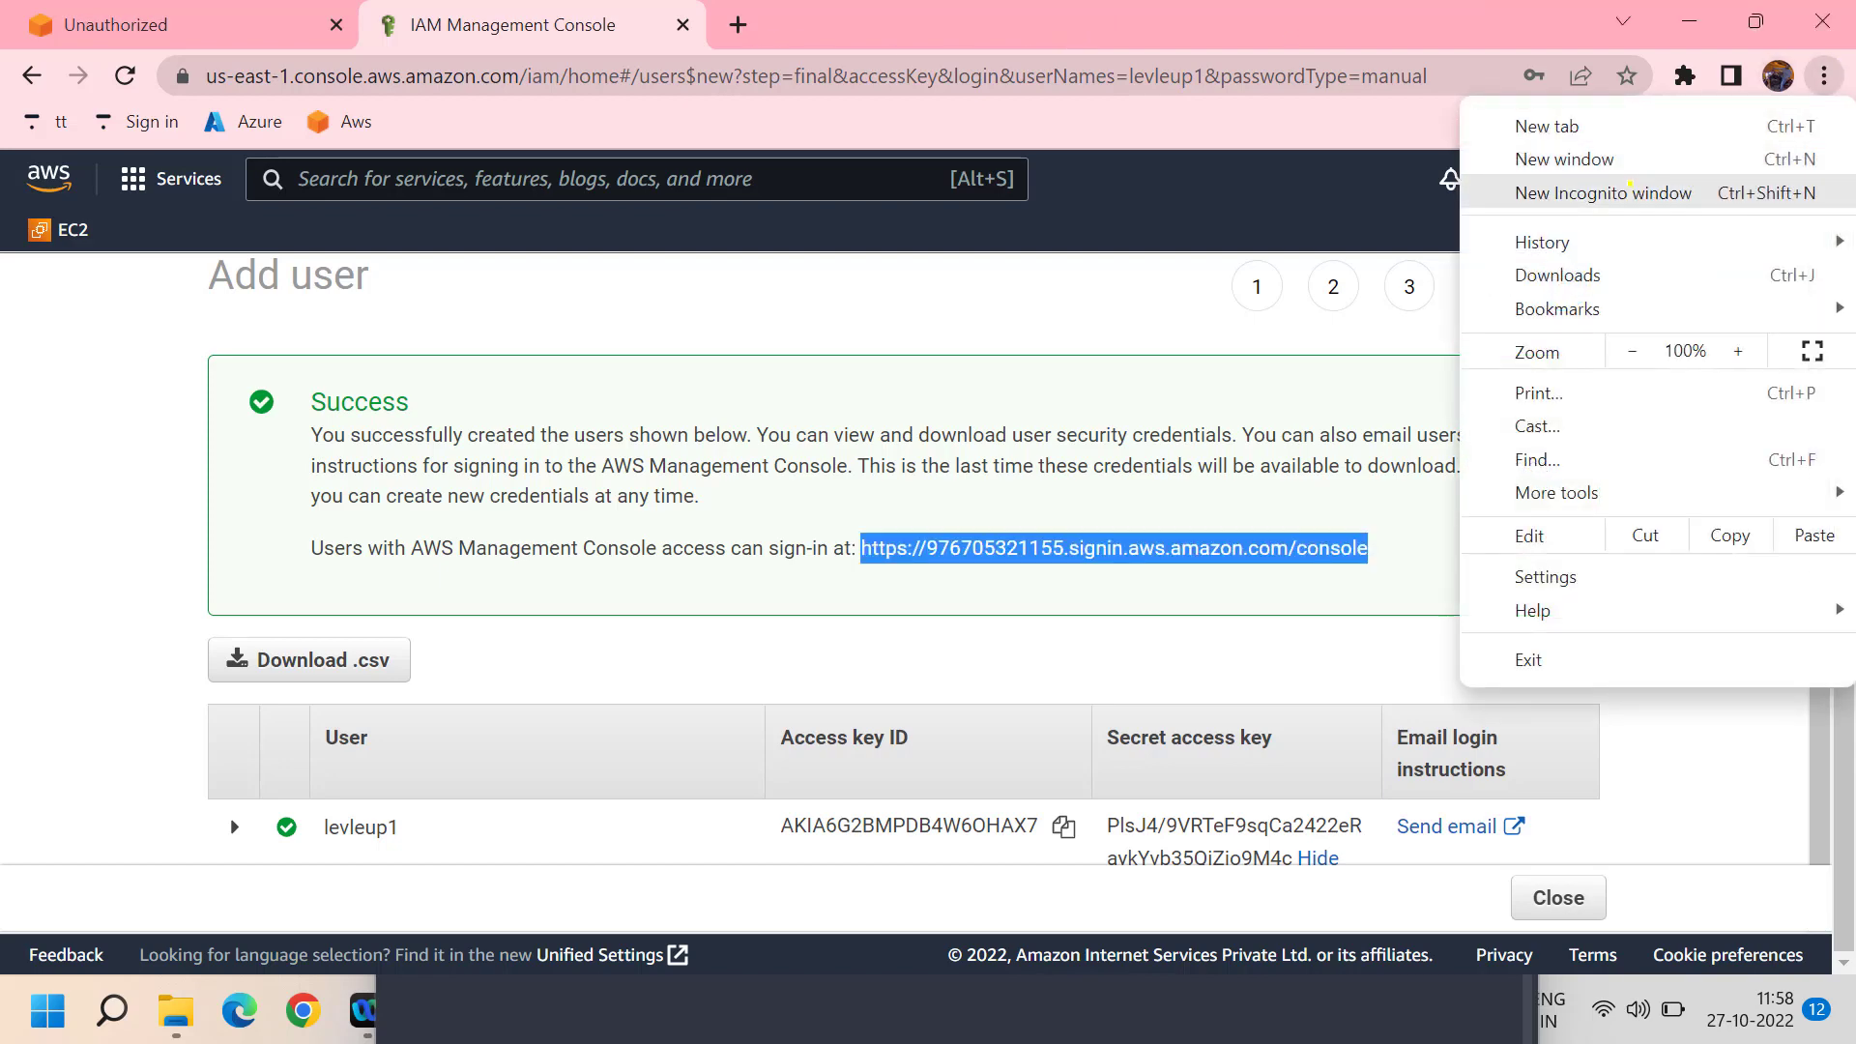
left_click(1630, 188)
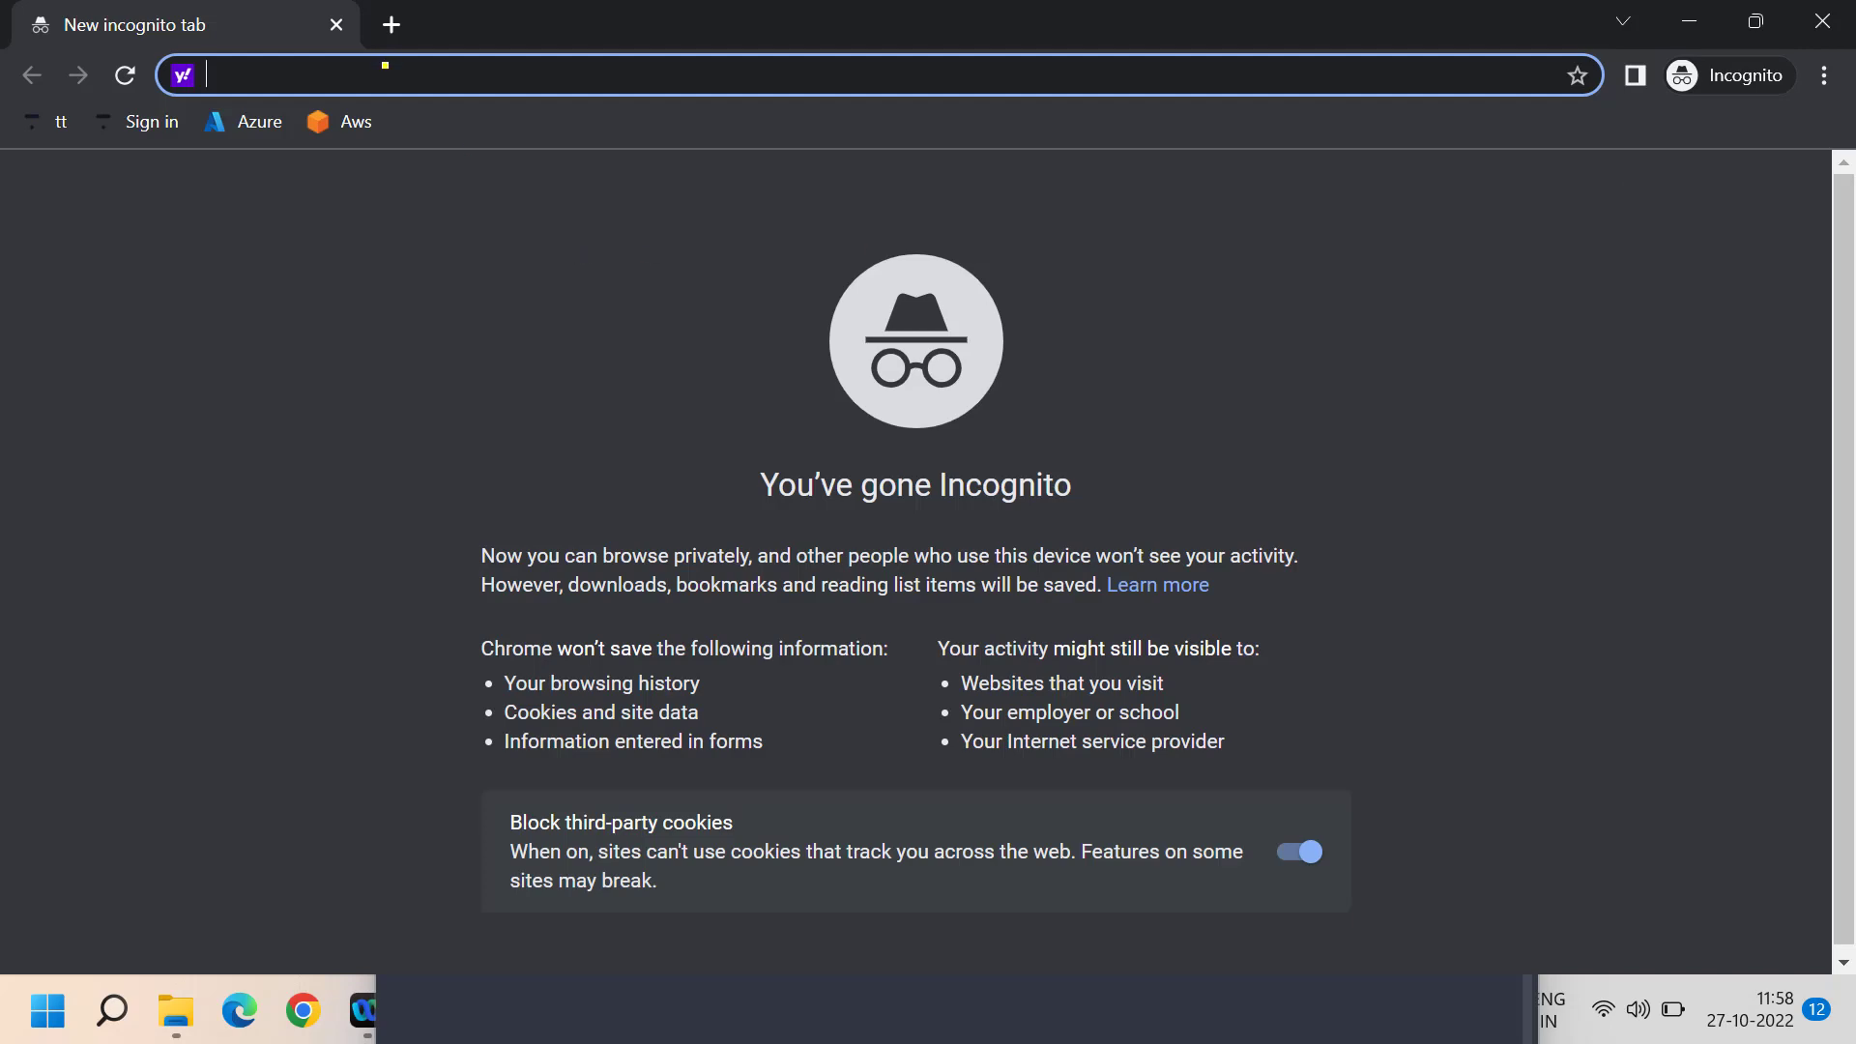
key("ctrl+v")
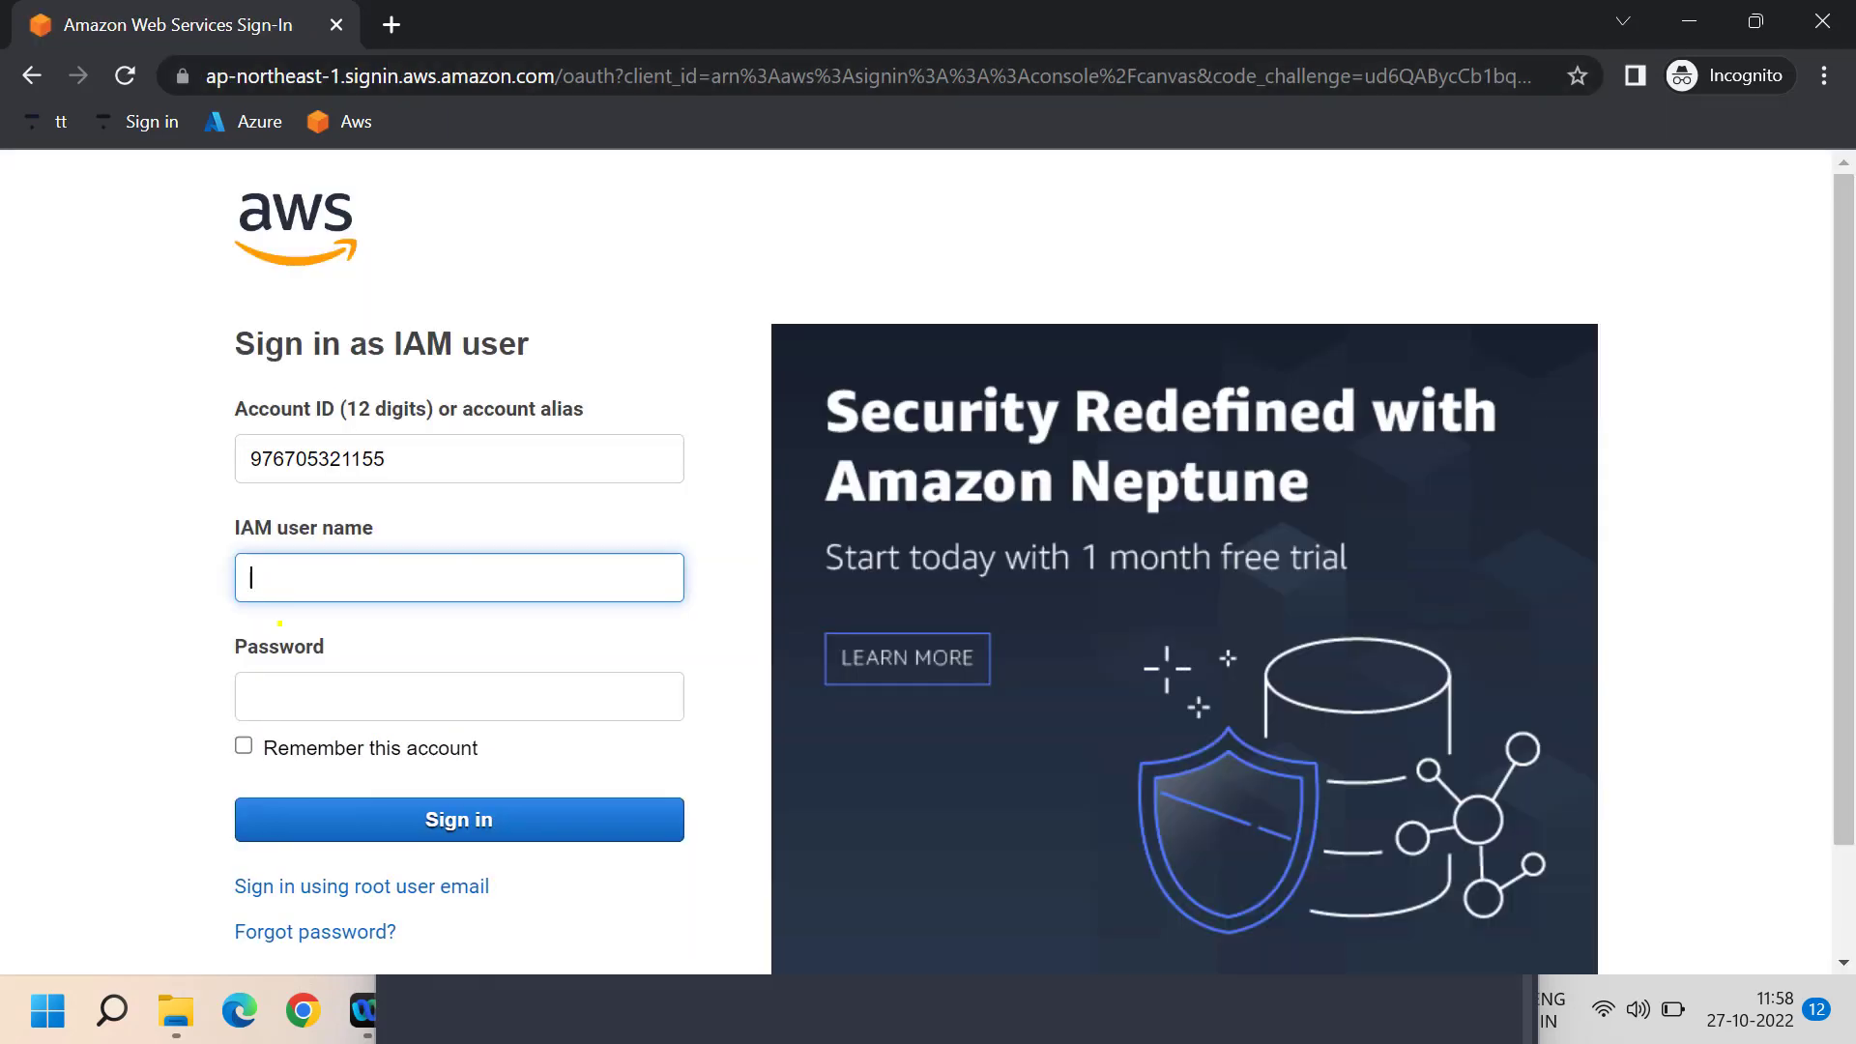
- Sign in as IAM user levelup1 with its password
type("levelup1")
key("Tab")
type("•••••")
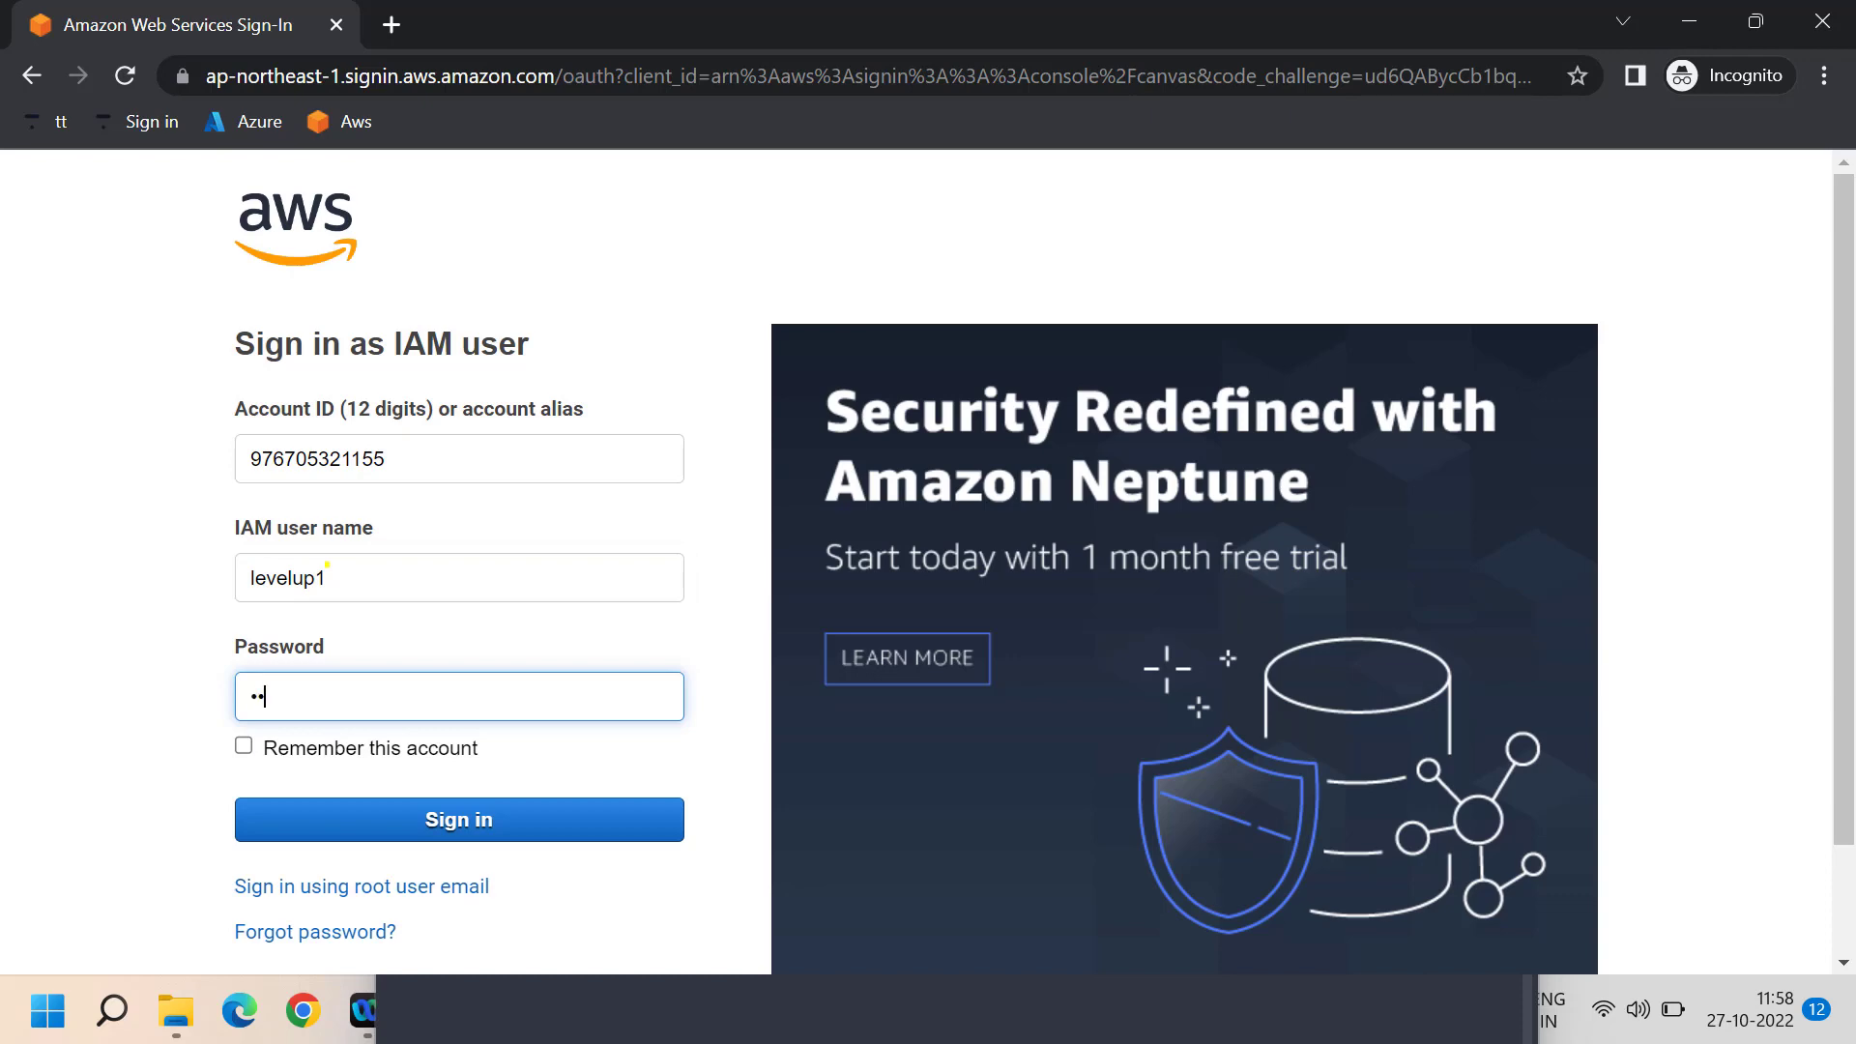
type("••••••••")
scroll(327, 563, "down", 2)
left_click(331, 672)
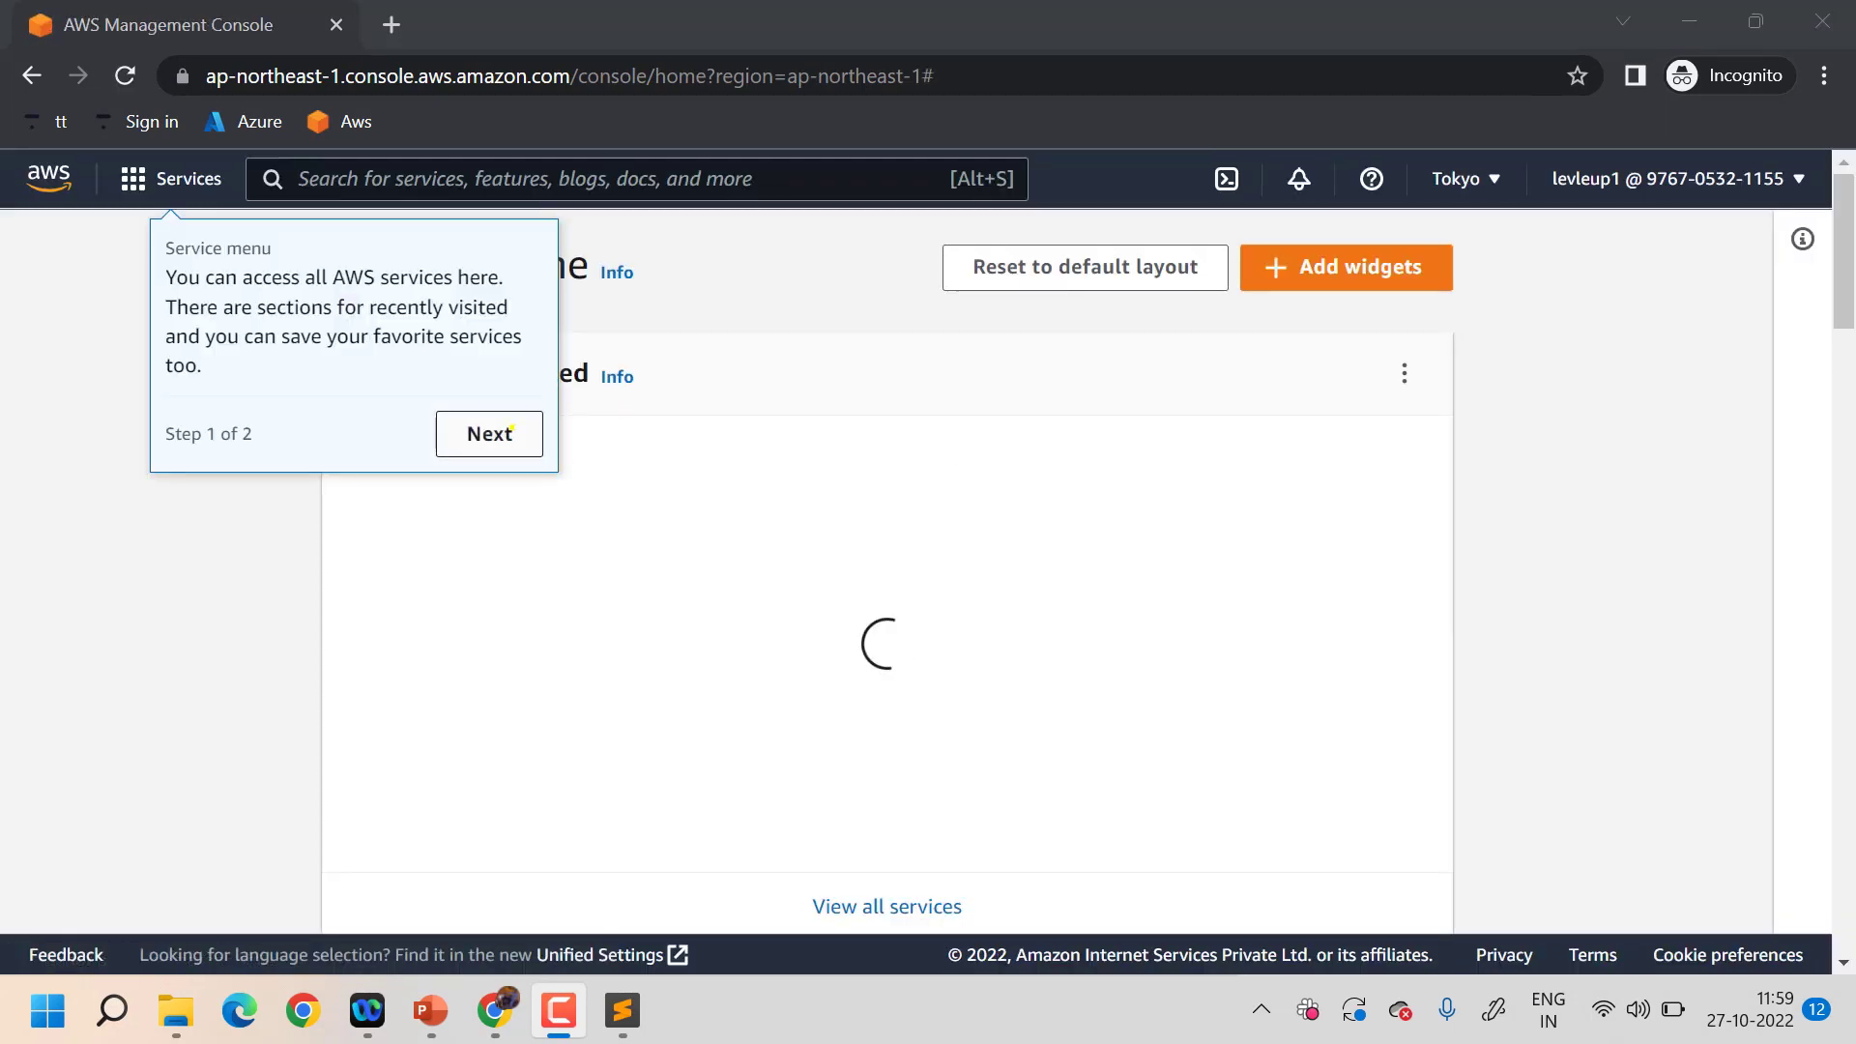
- Finish the console welcome tour with Next and Done, and close the account menu
left_click(489, 433)
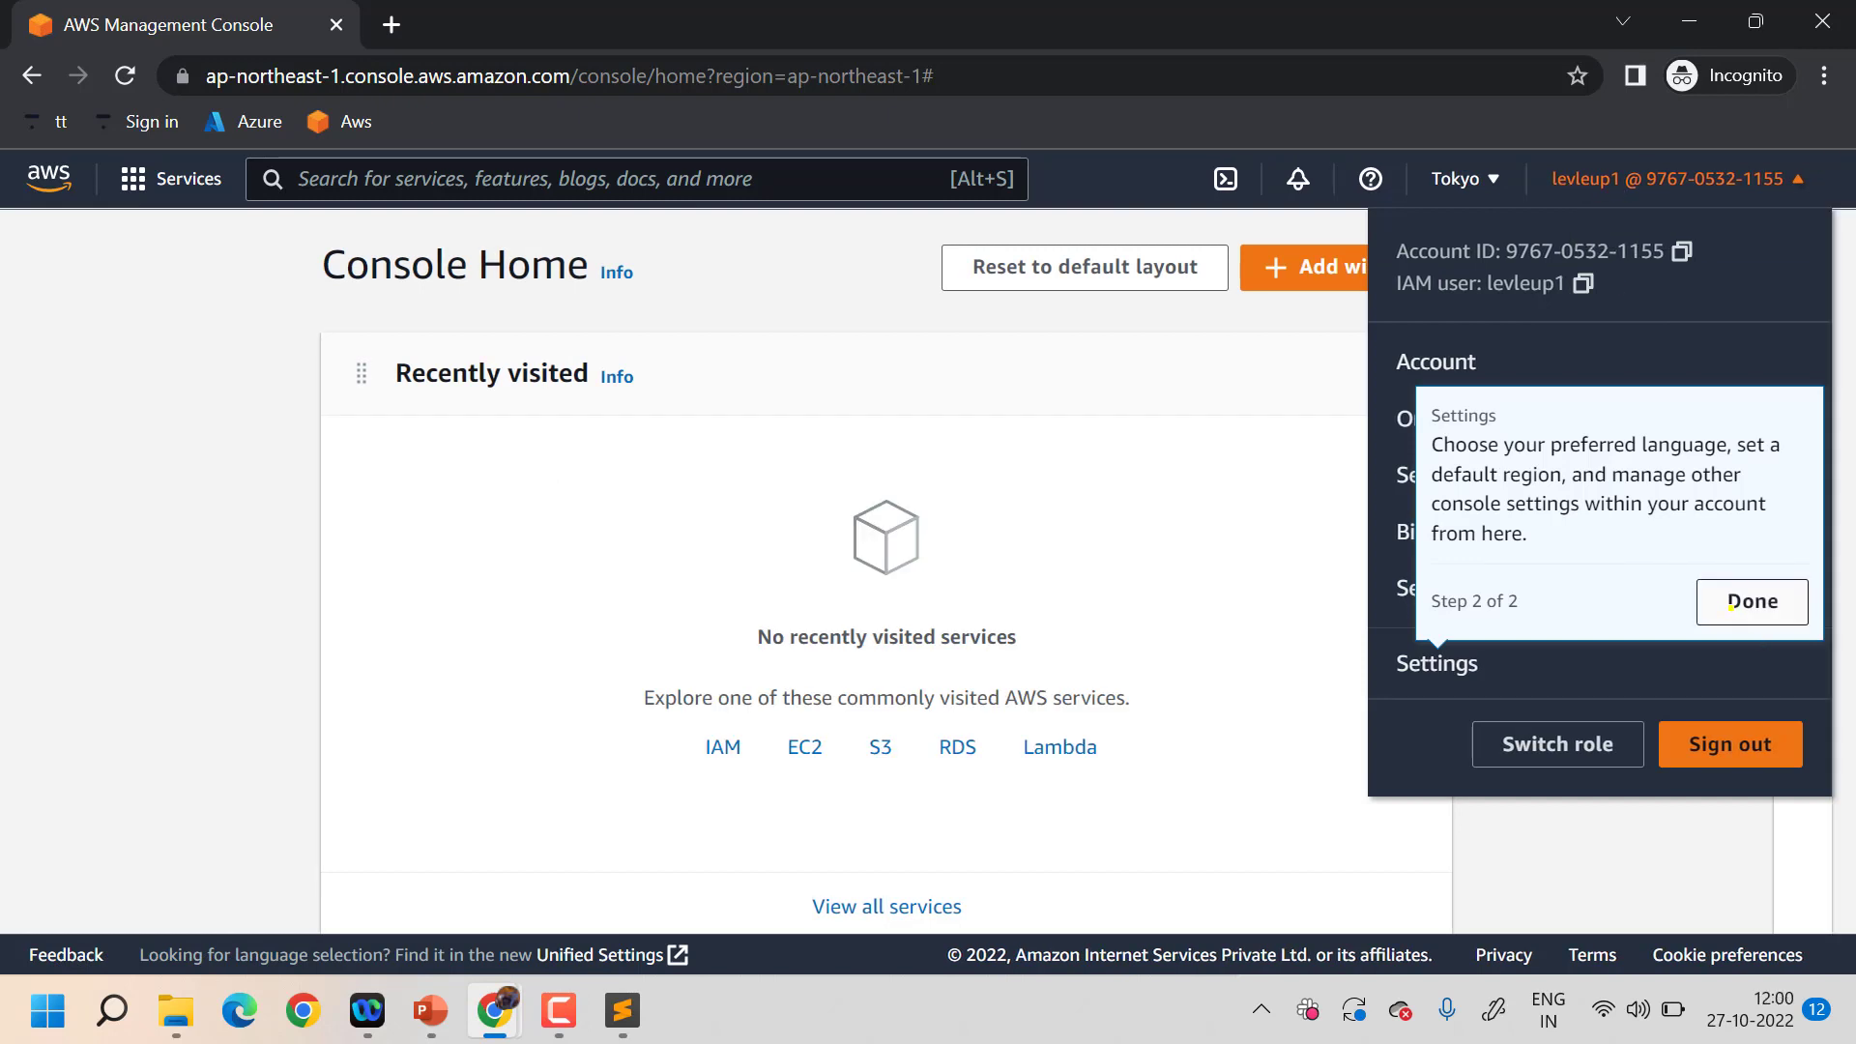
left_click(1729, 606)
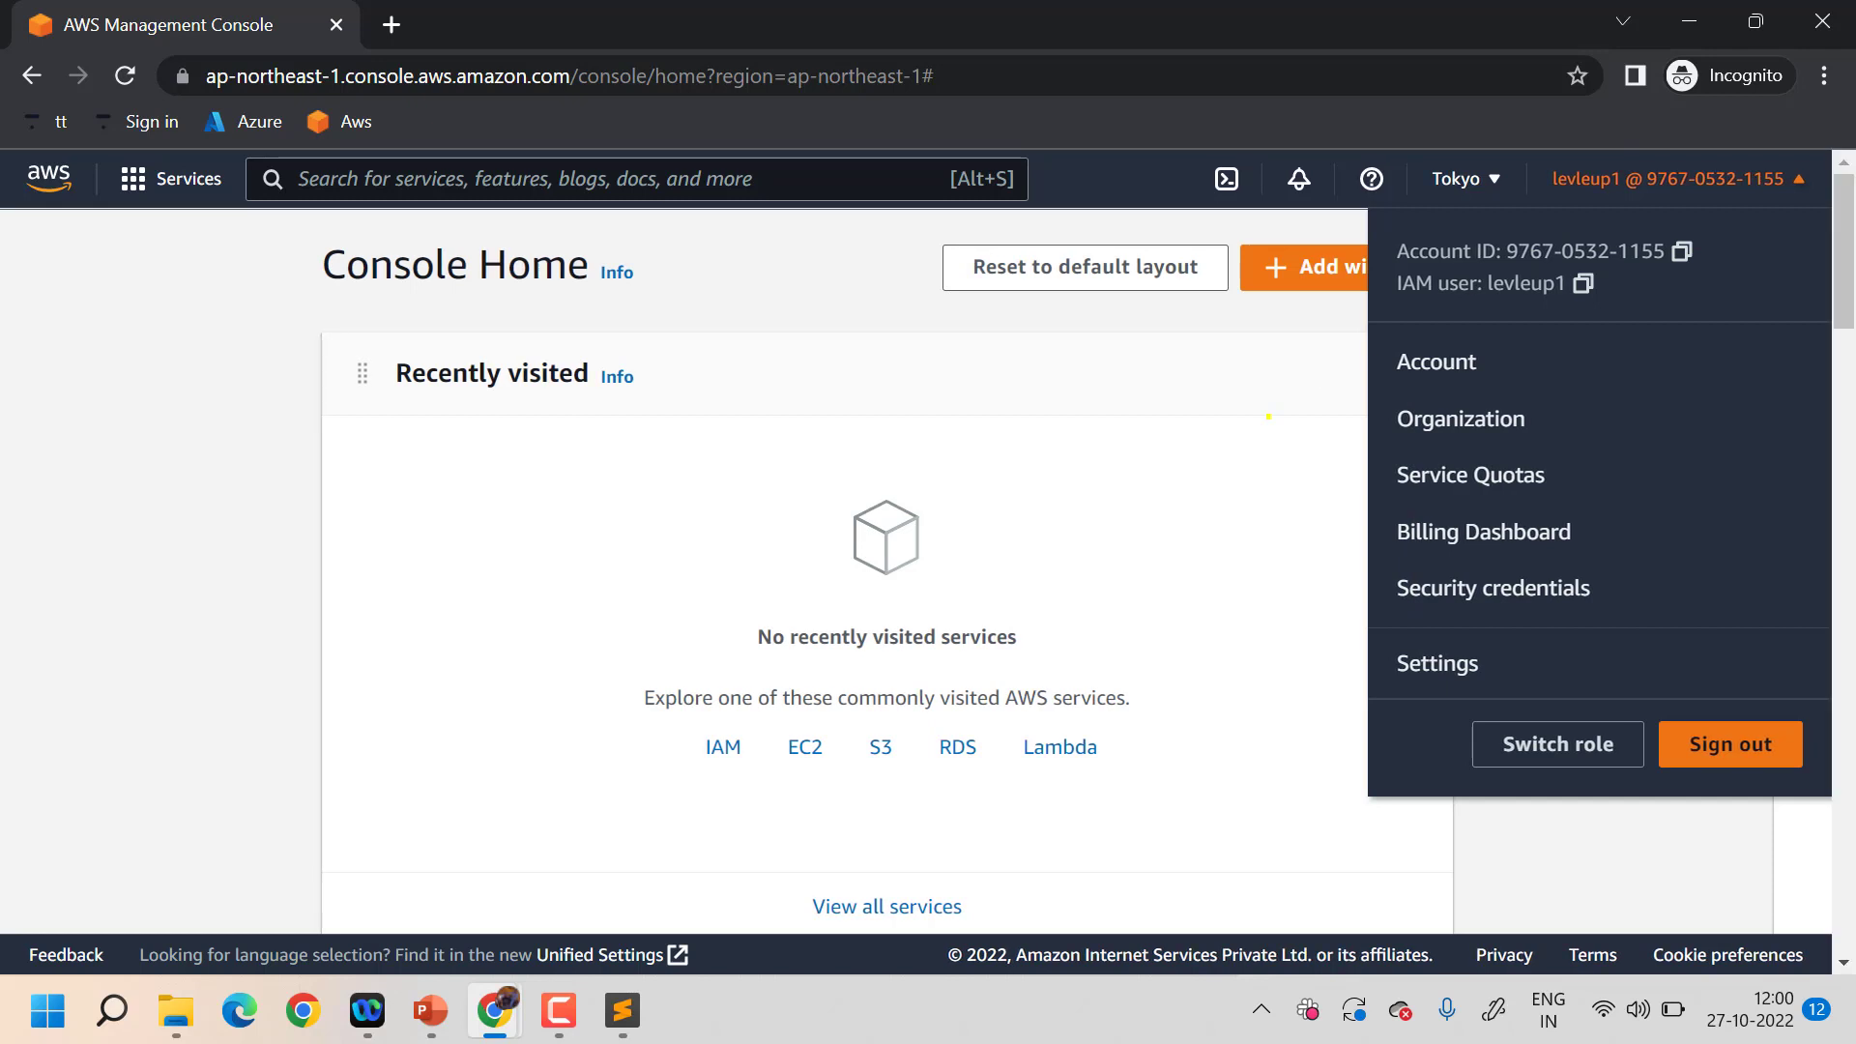
left_click(1268, 417)
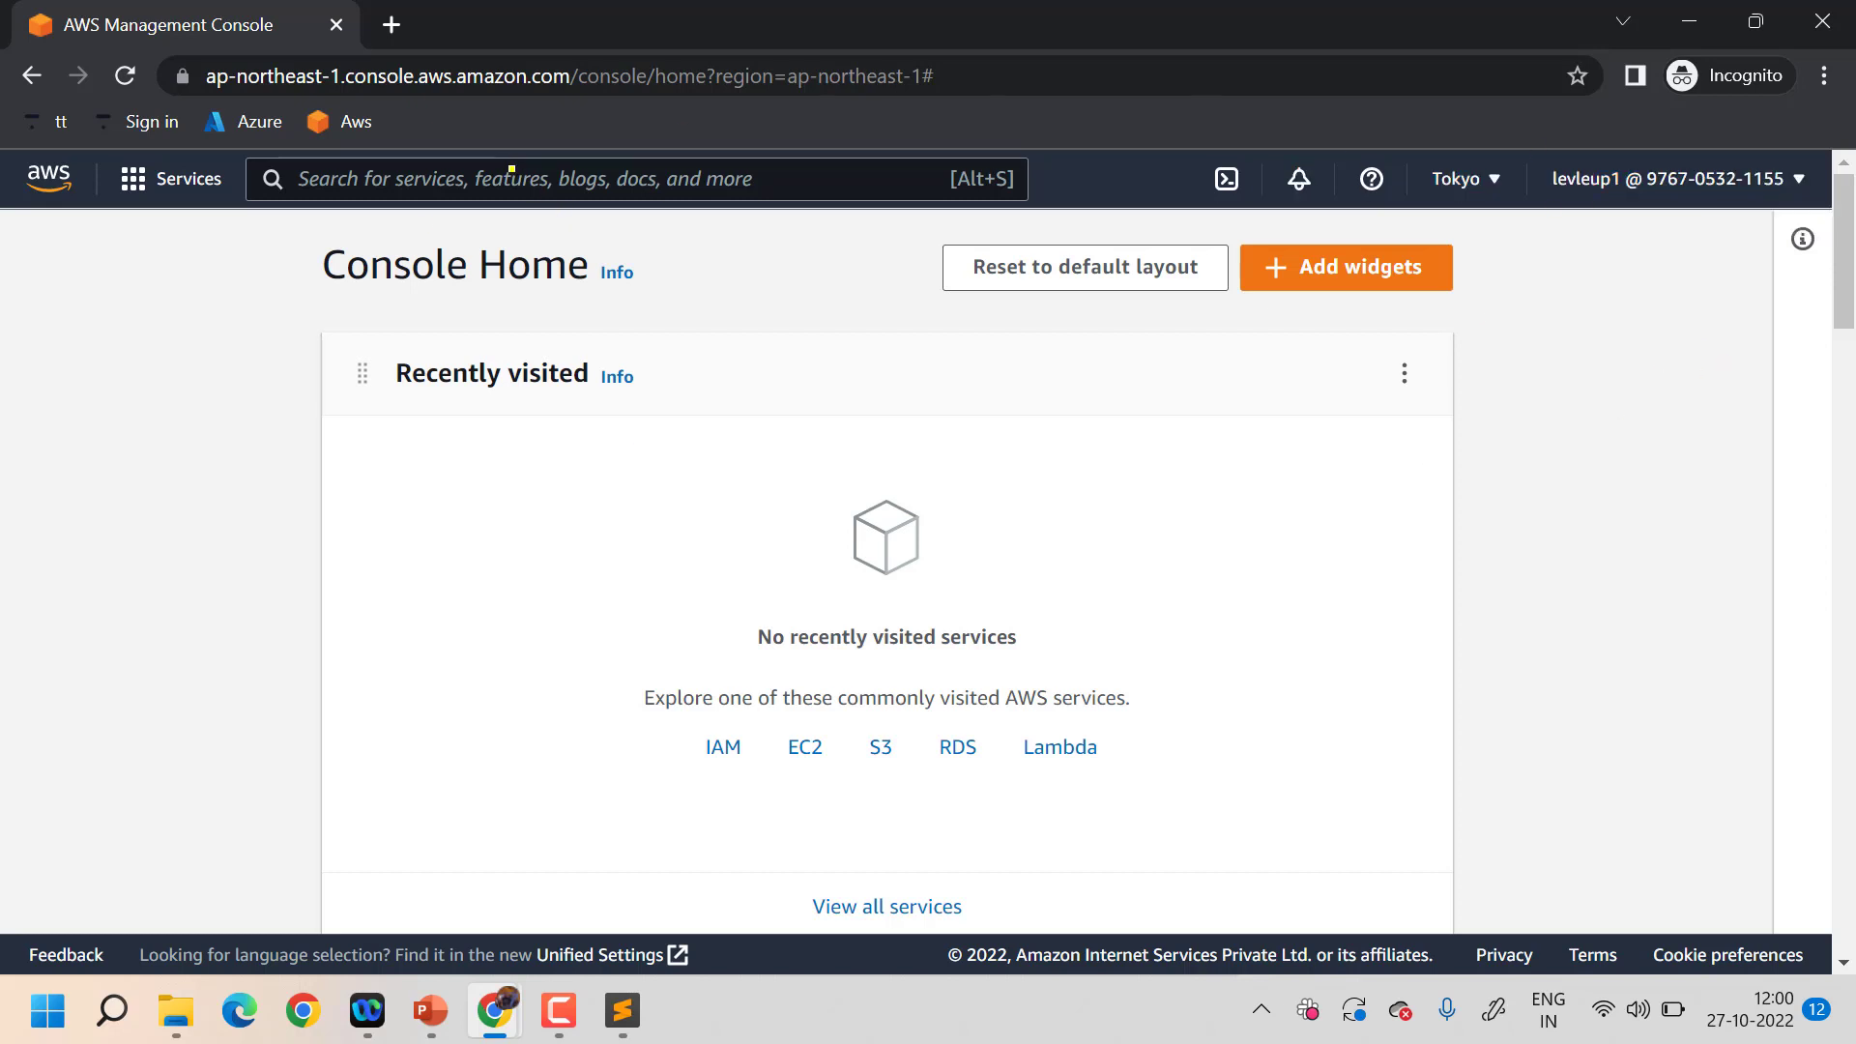
- Search for s3 and open the S3 Buckets page, which shows no buckets
left_click(511, 168)
type("s3")
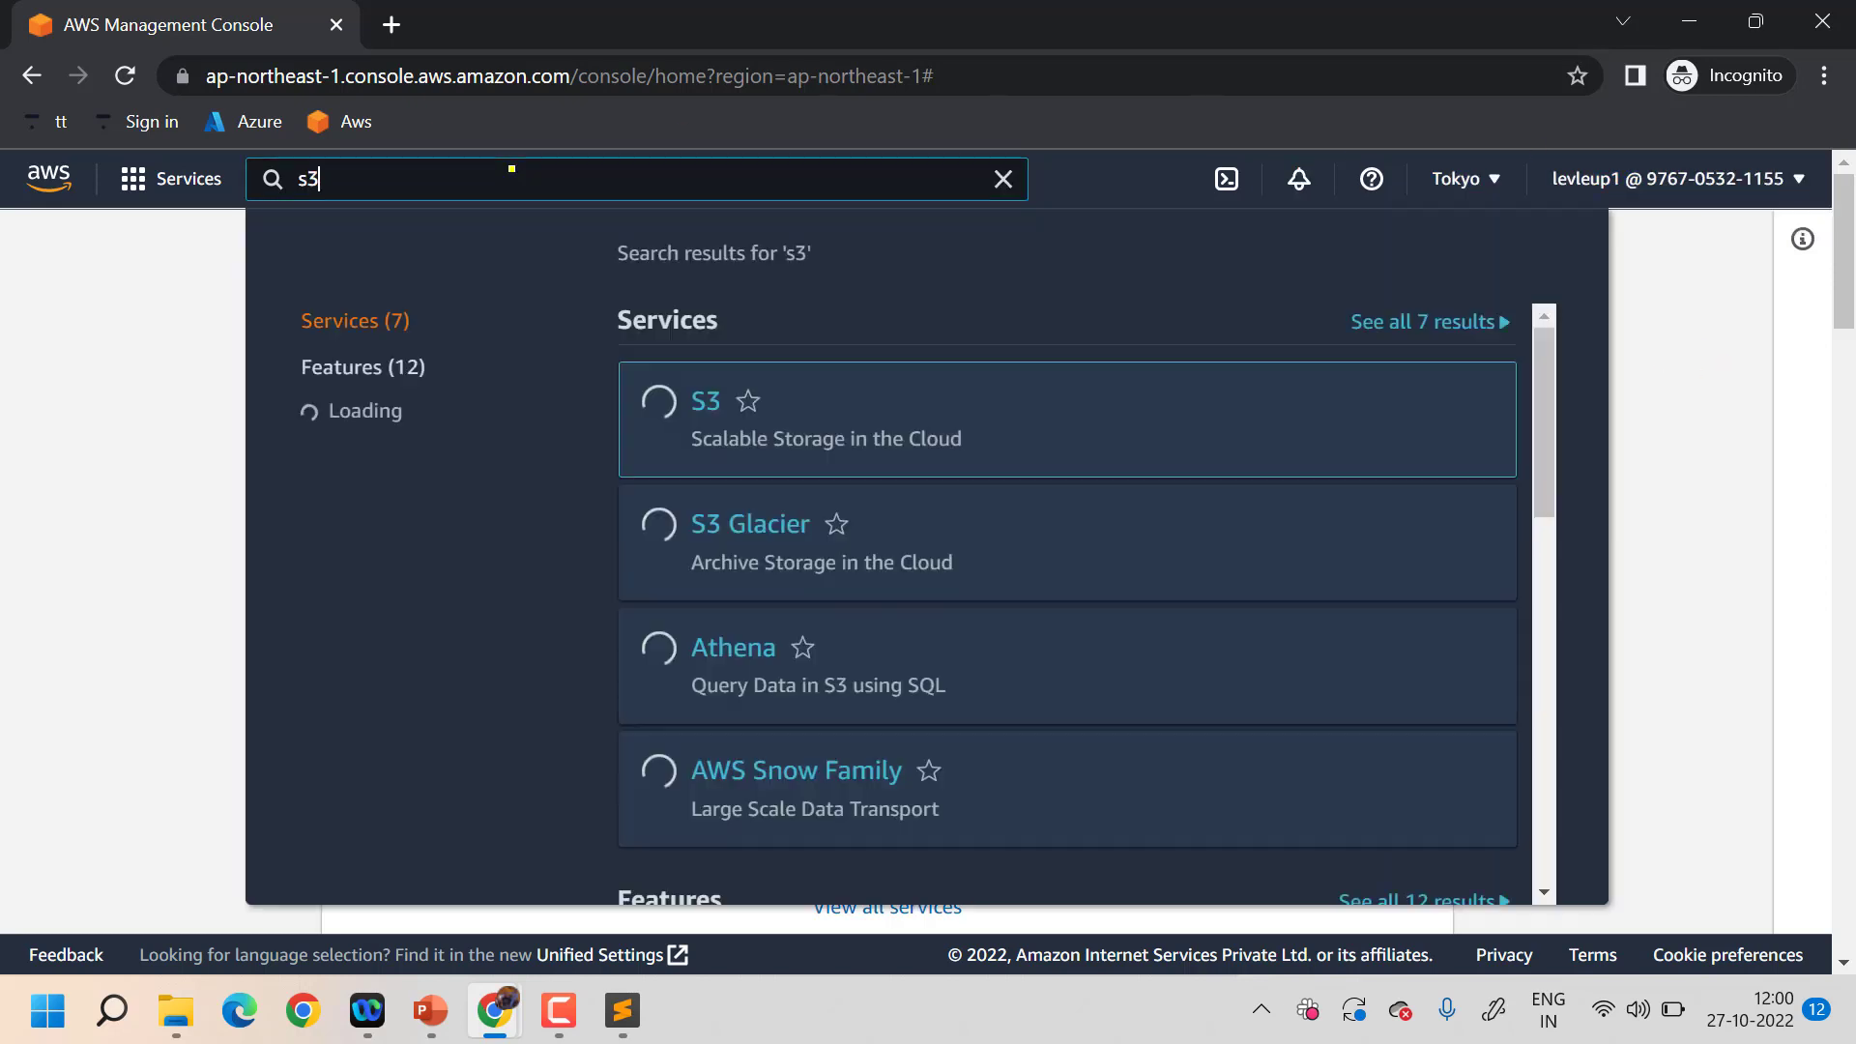
left_click(708, 399)
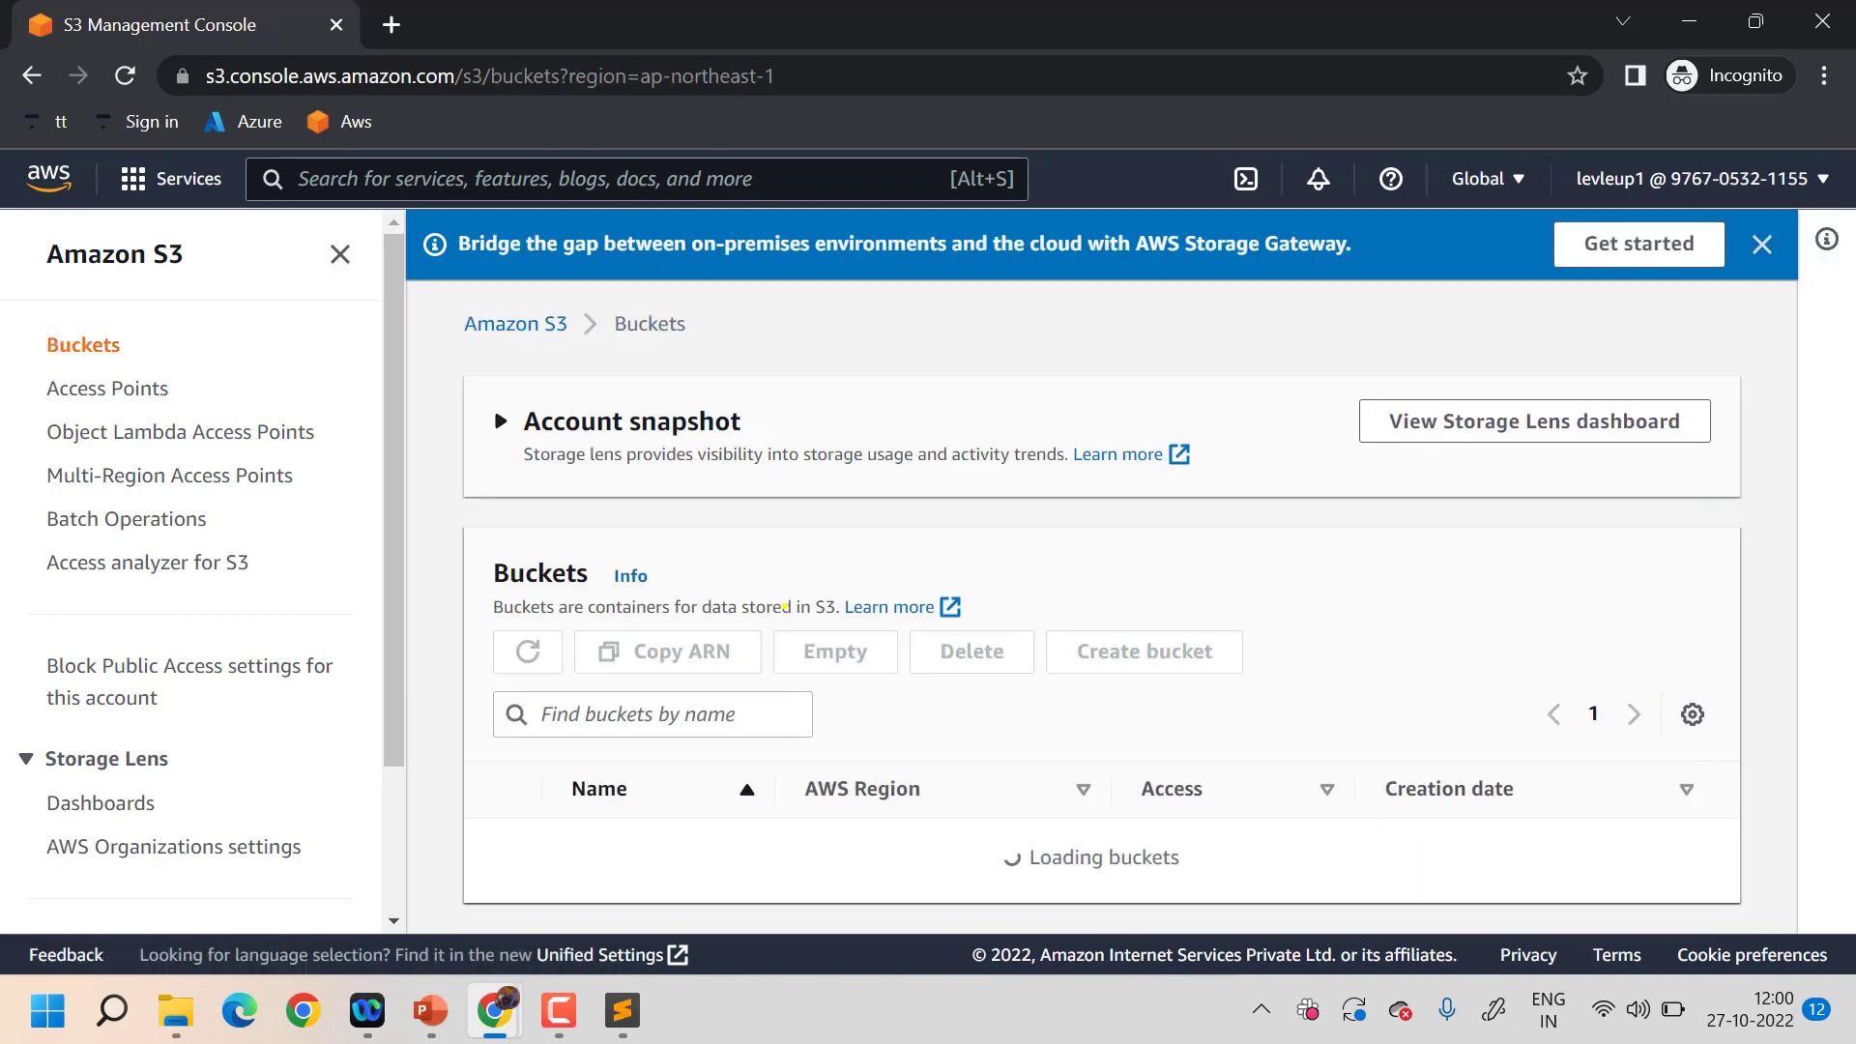
scroll(784, 606, "down", 1)
- Search for ec2 and open the EC2 dashboard, where every resource shows API Error
scroll(784, 606, "up", 2)
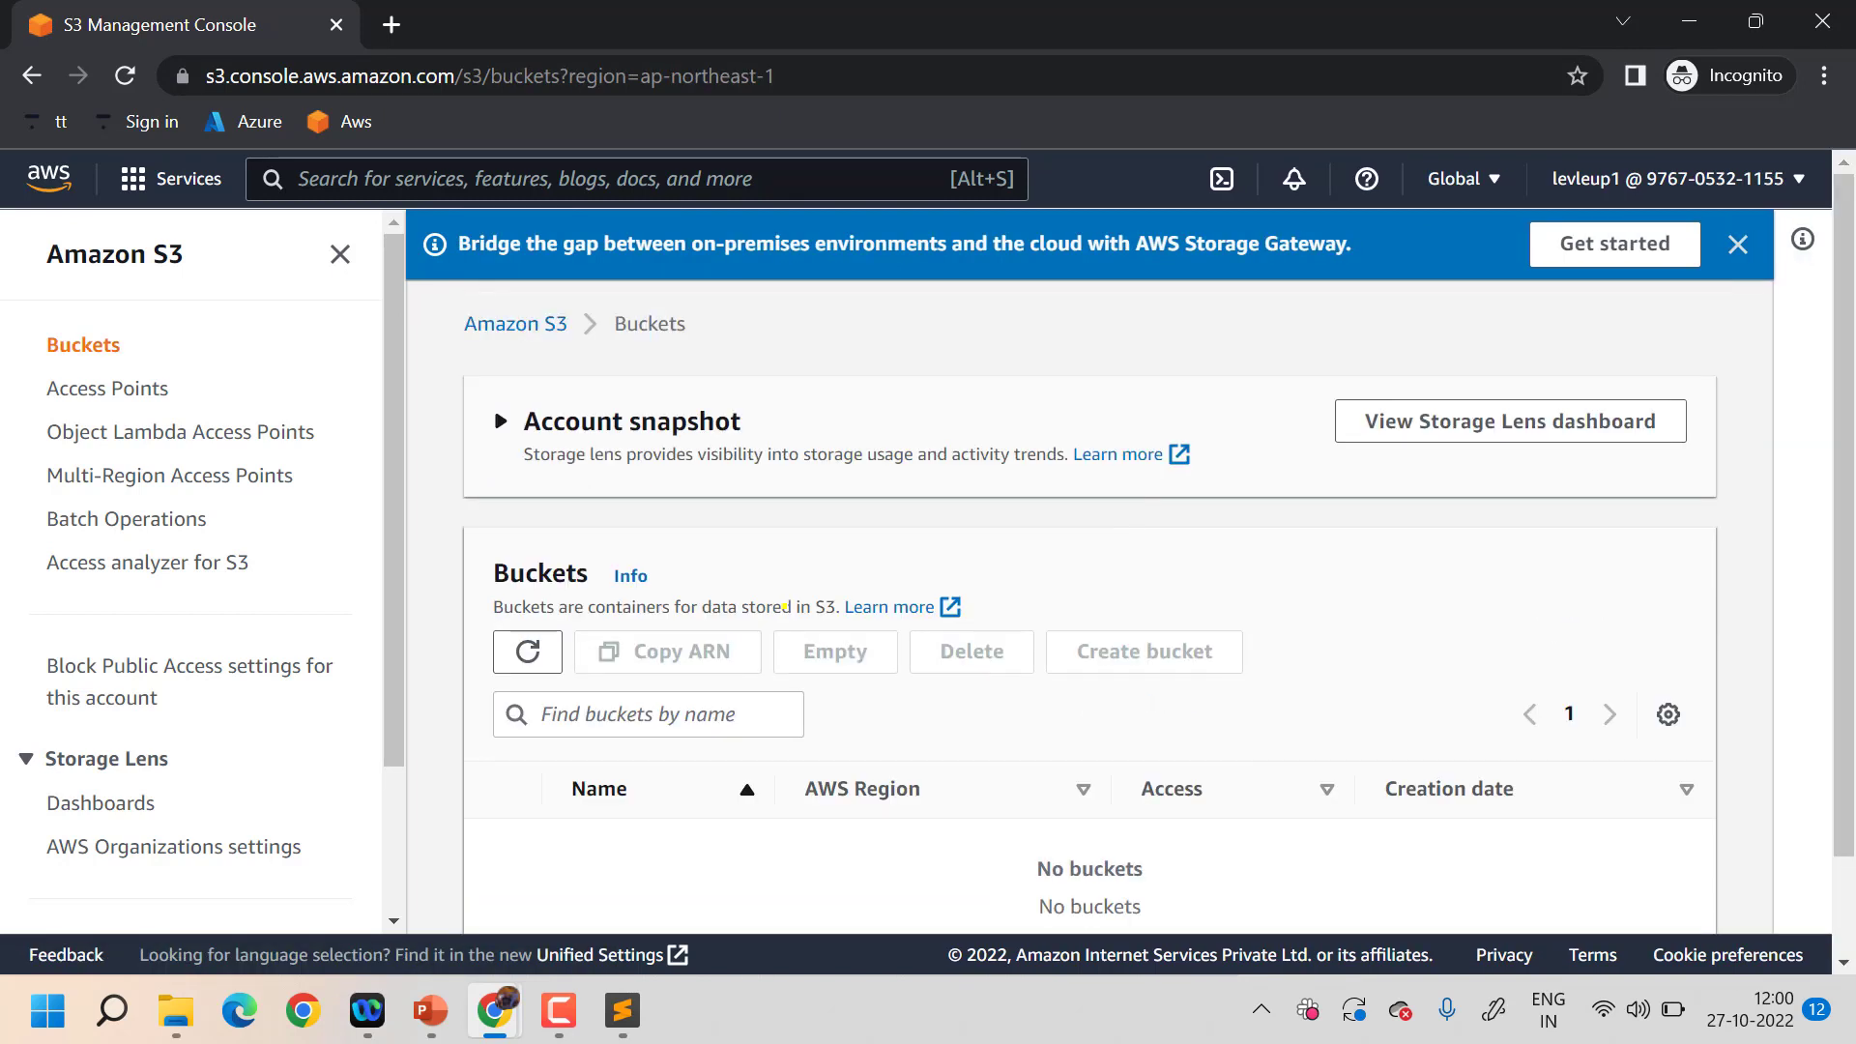
scroll(1141, 748, "down", 1)
scroll(1142, 748, "down", 1)
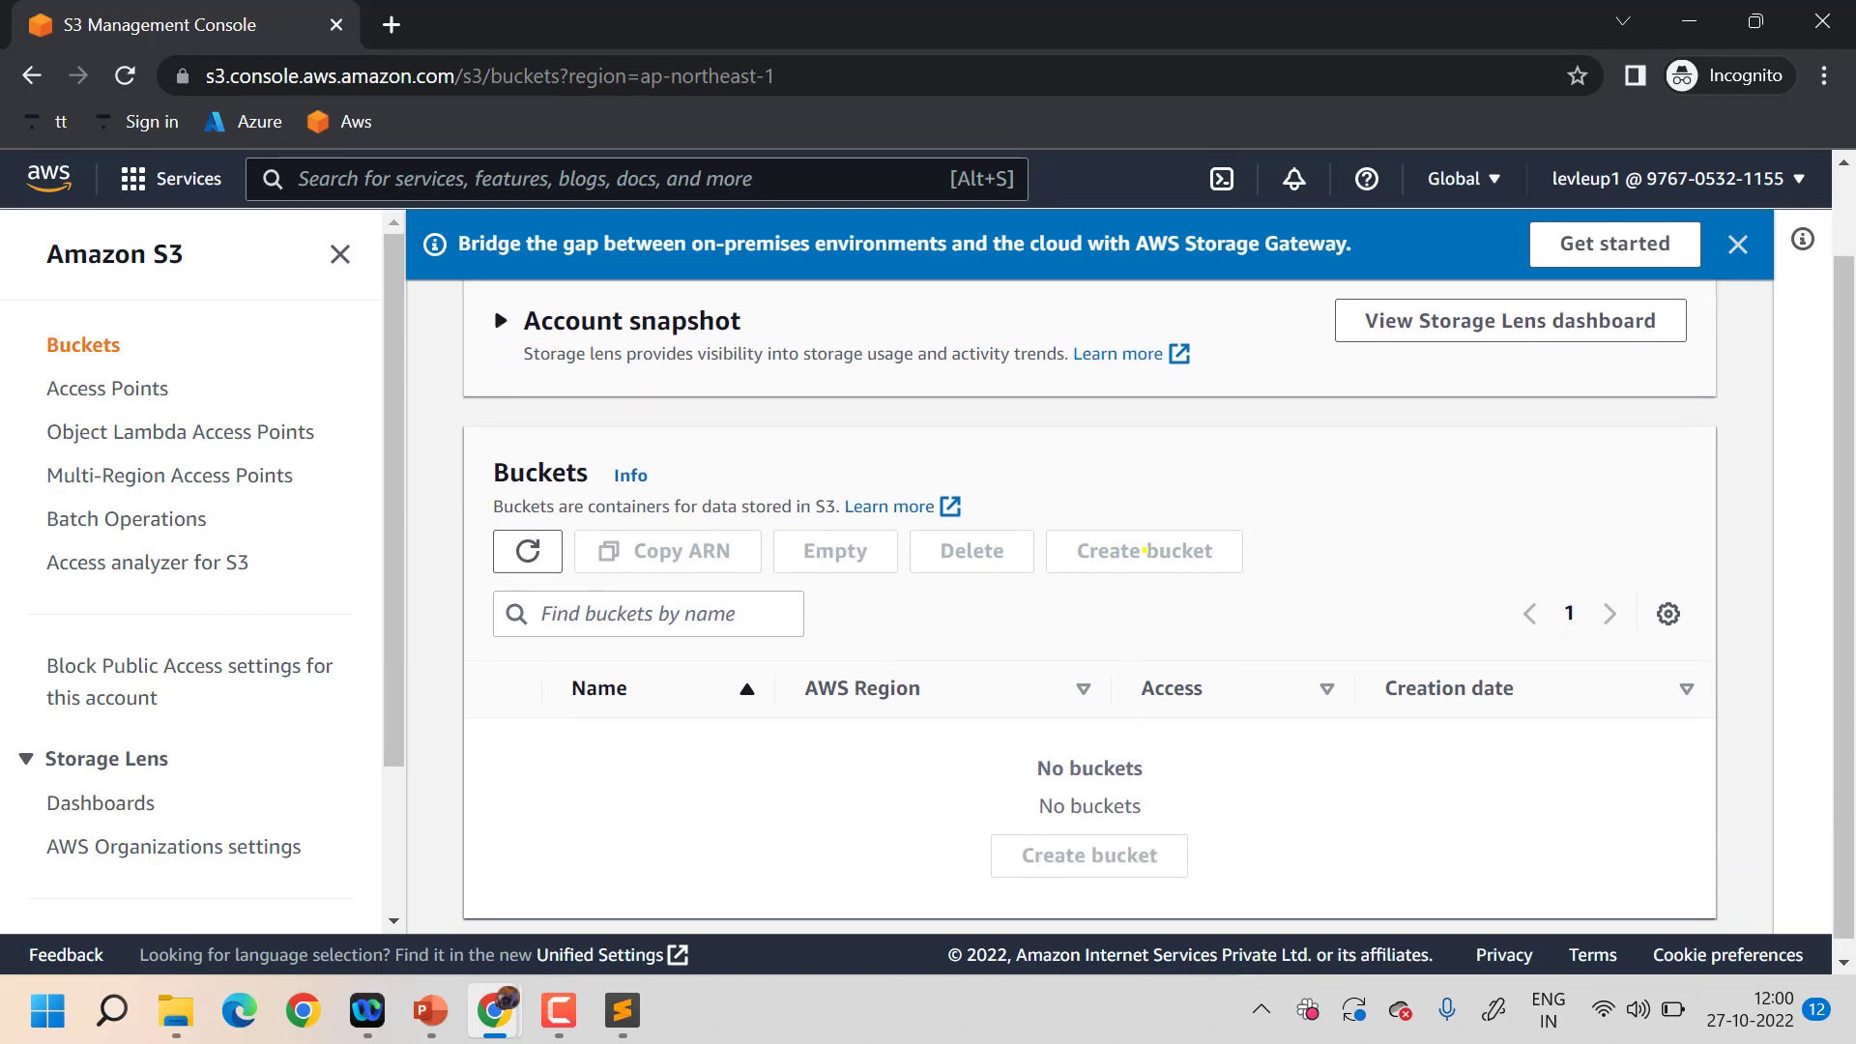
scroll(1145, 549, "up", 1)
left_click(720, 168)
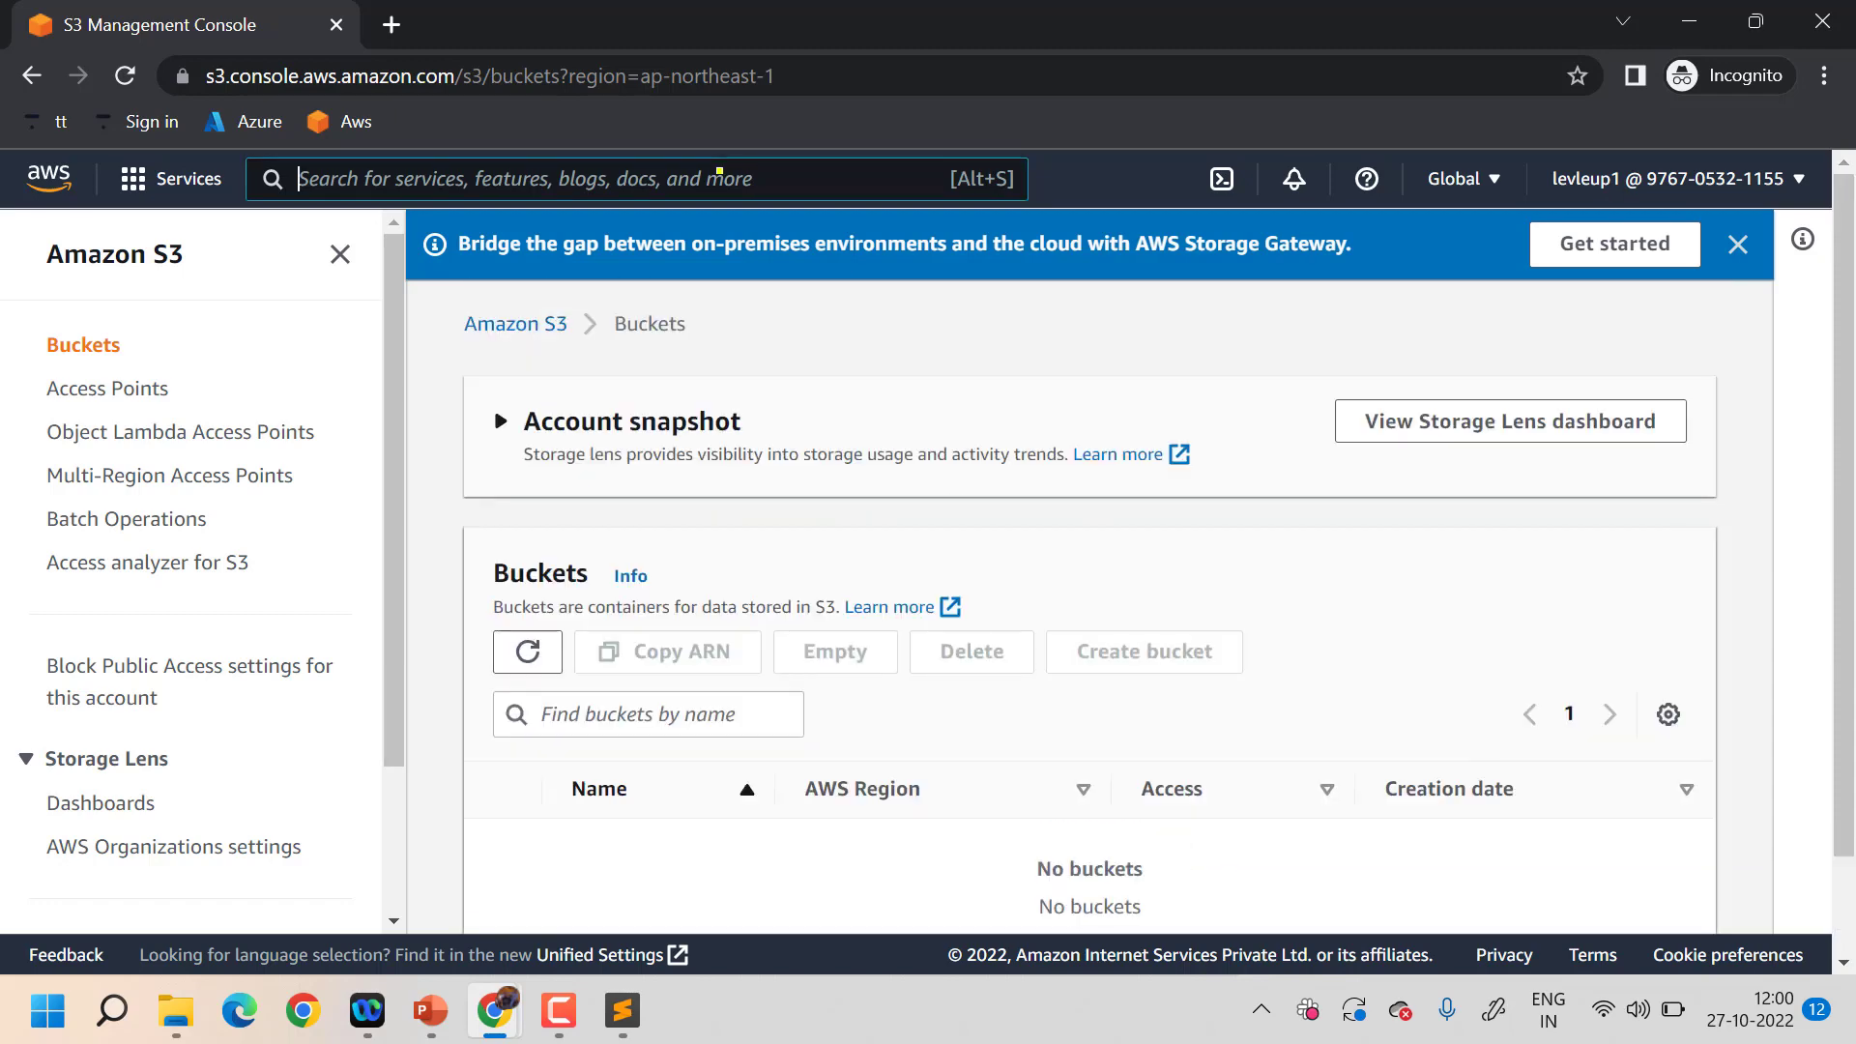
type("ec2")
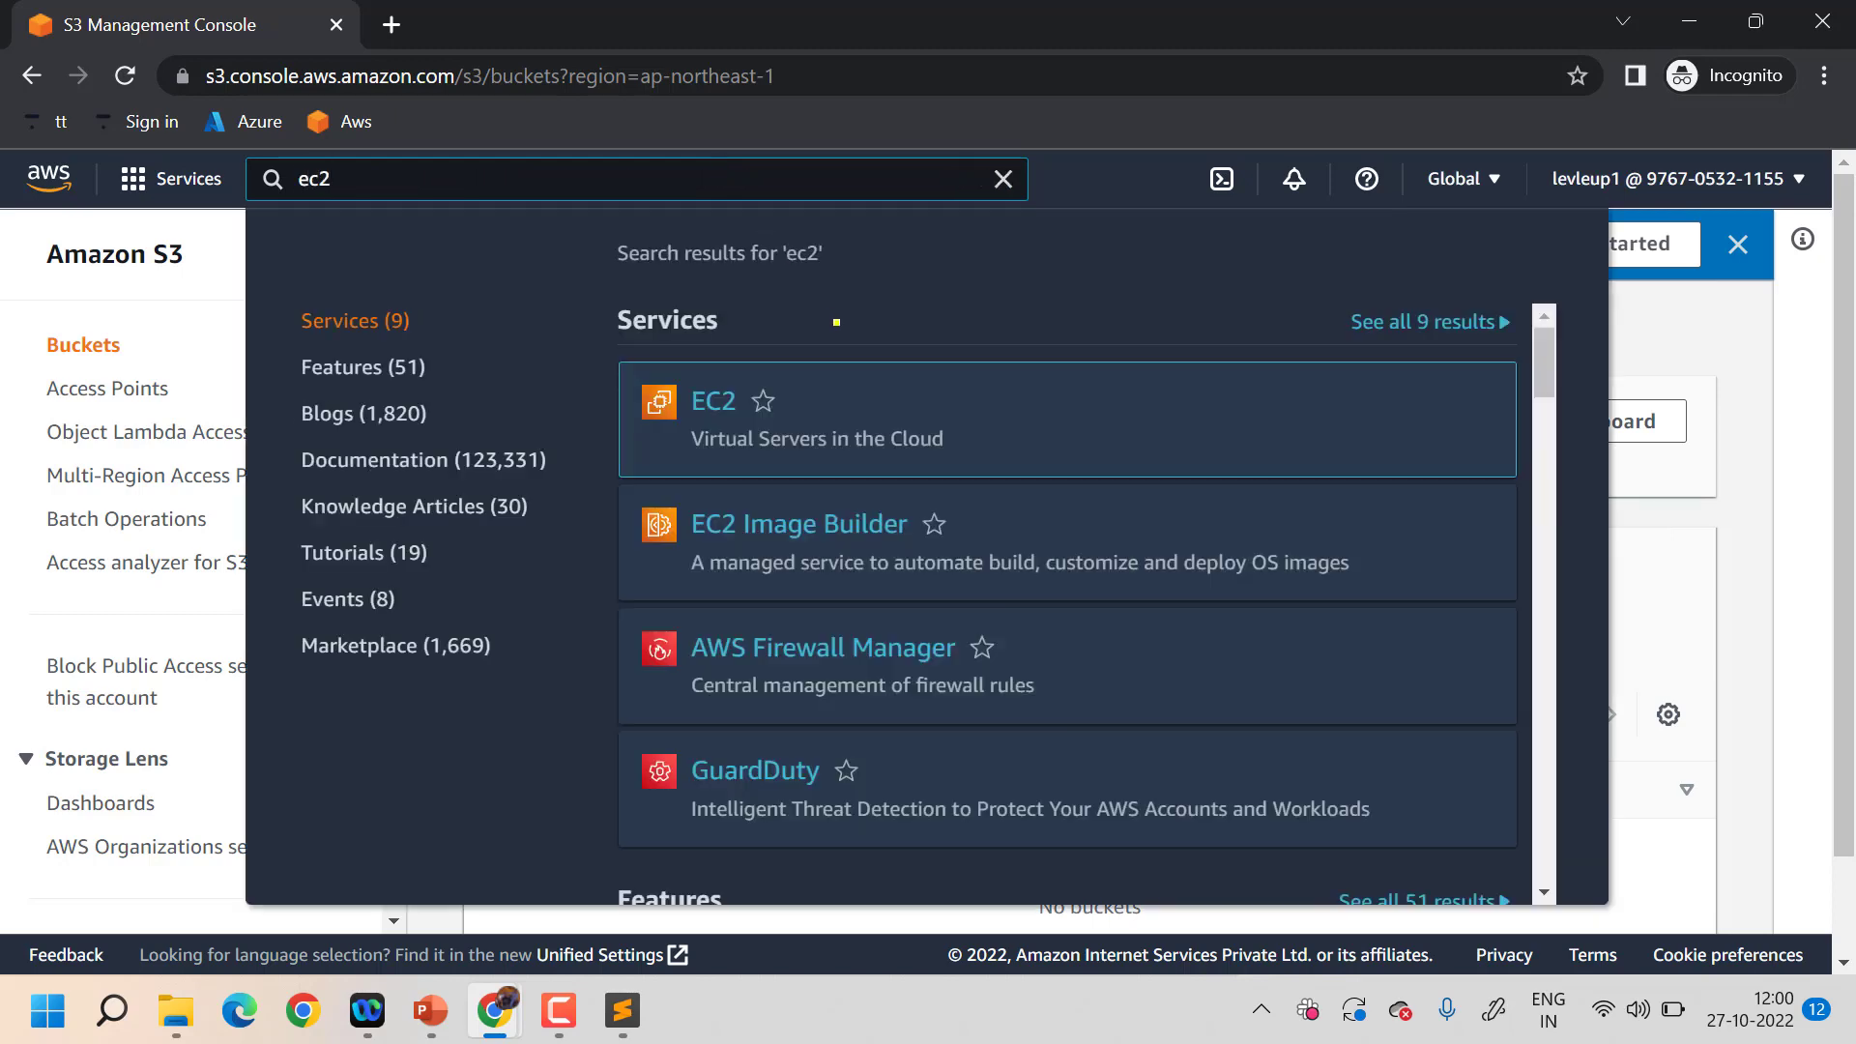
left_click(706, 399)
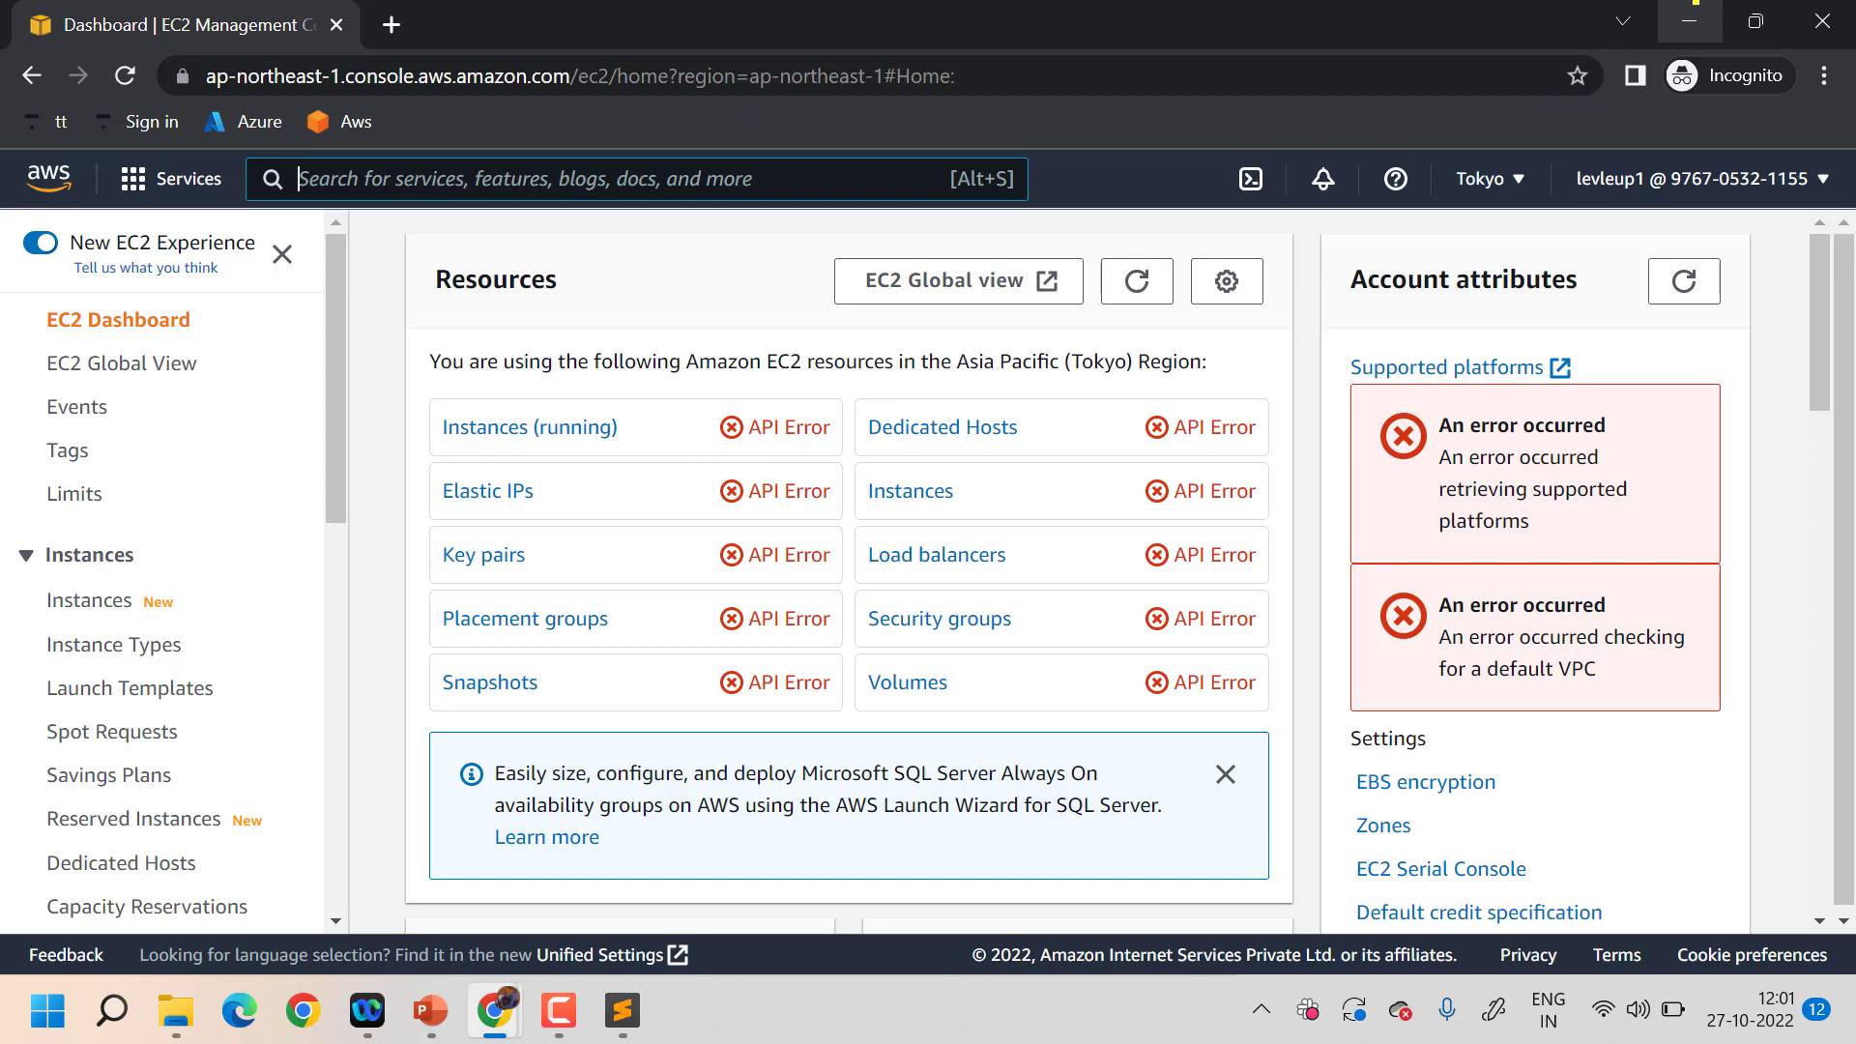
- Return to the IAM success page, clear stray text selections, and close the add-user wizard
left_click(1692, 15)
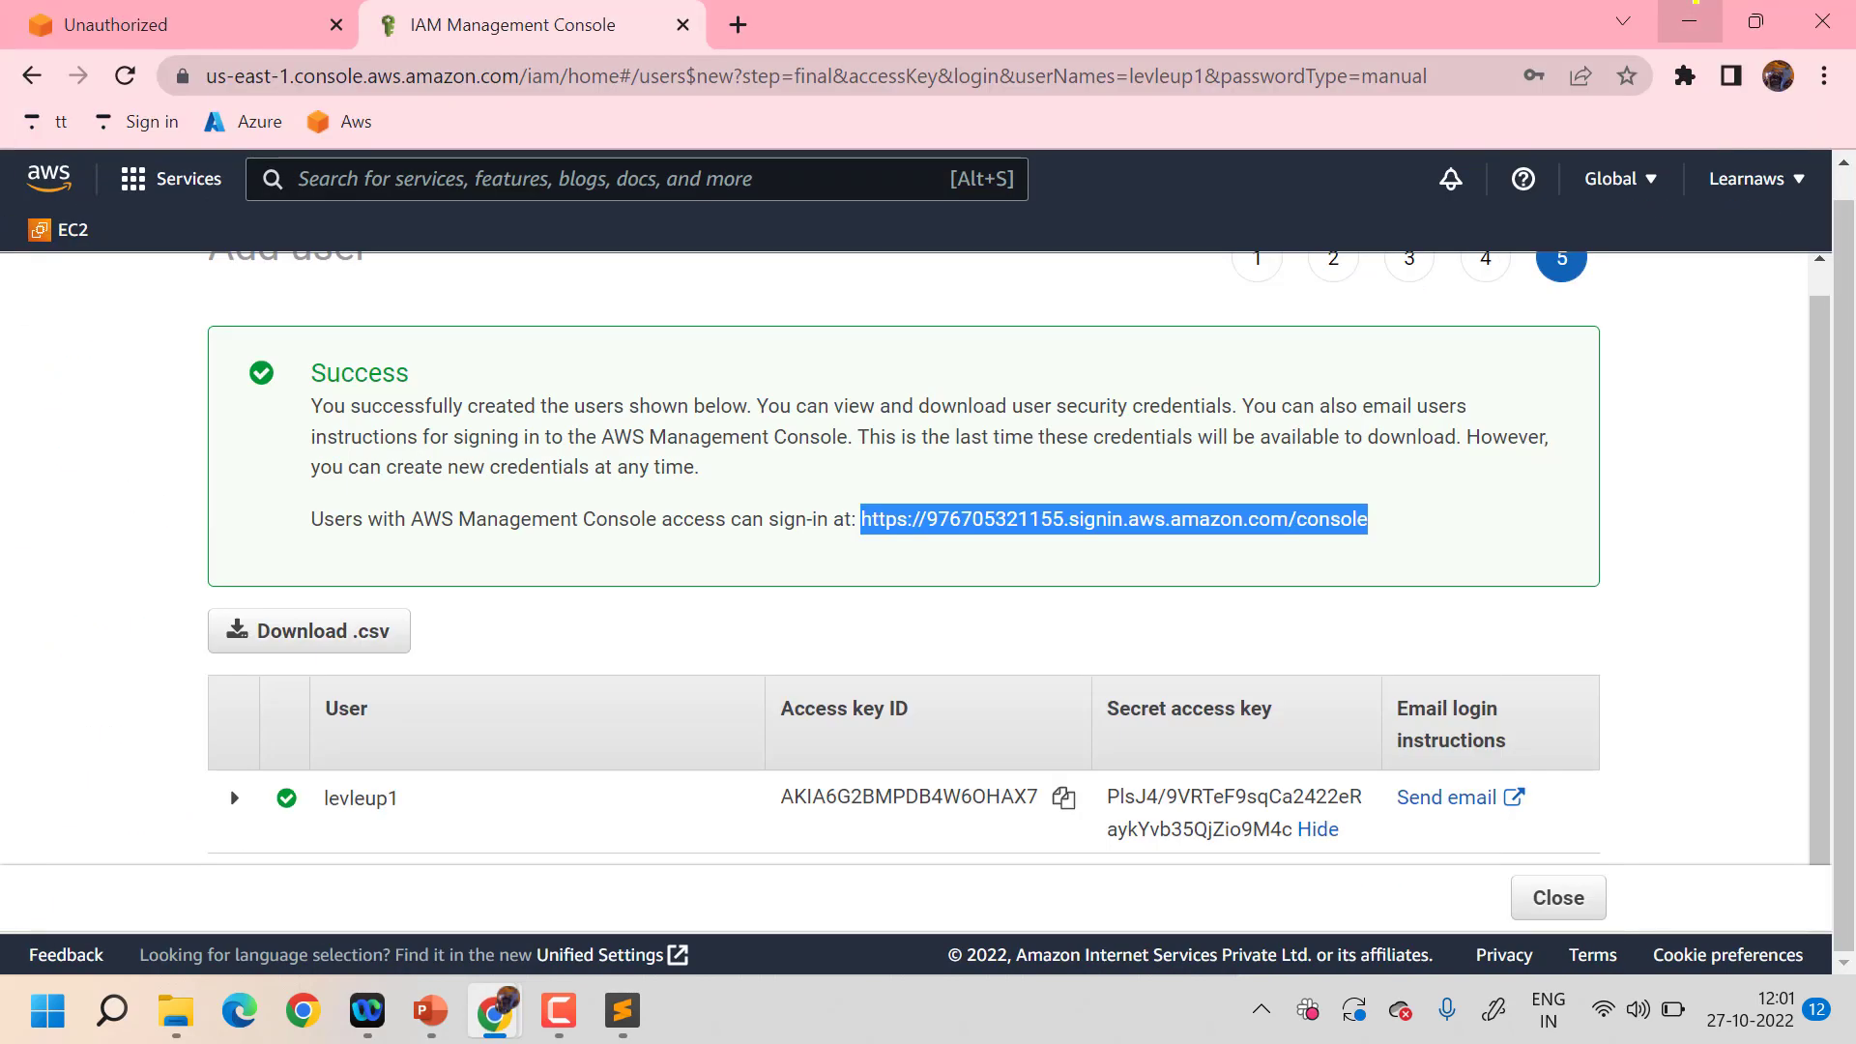
scroll(527, 615, "up", 1)
scroll(527, 614, "down", 1)
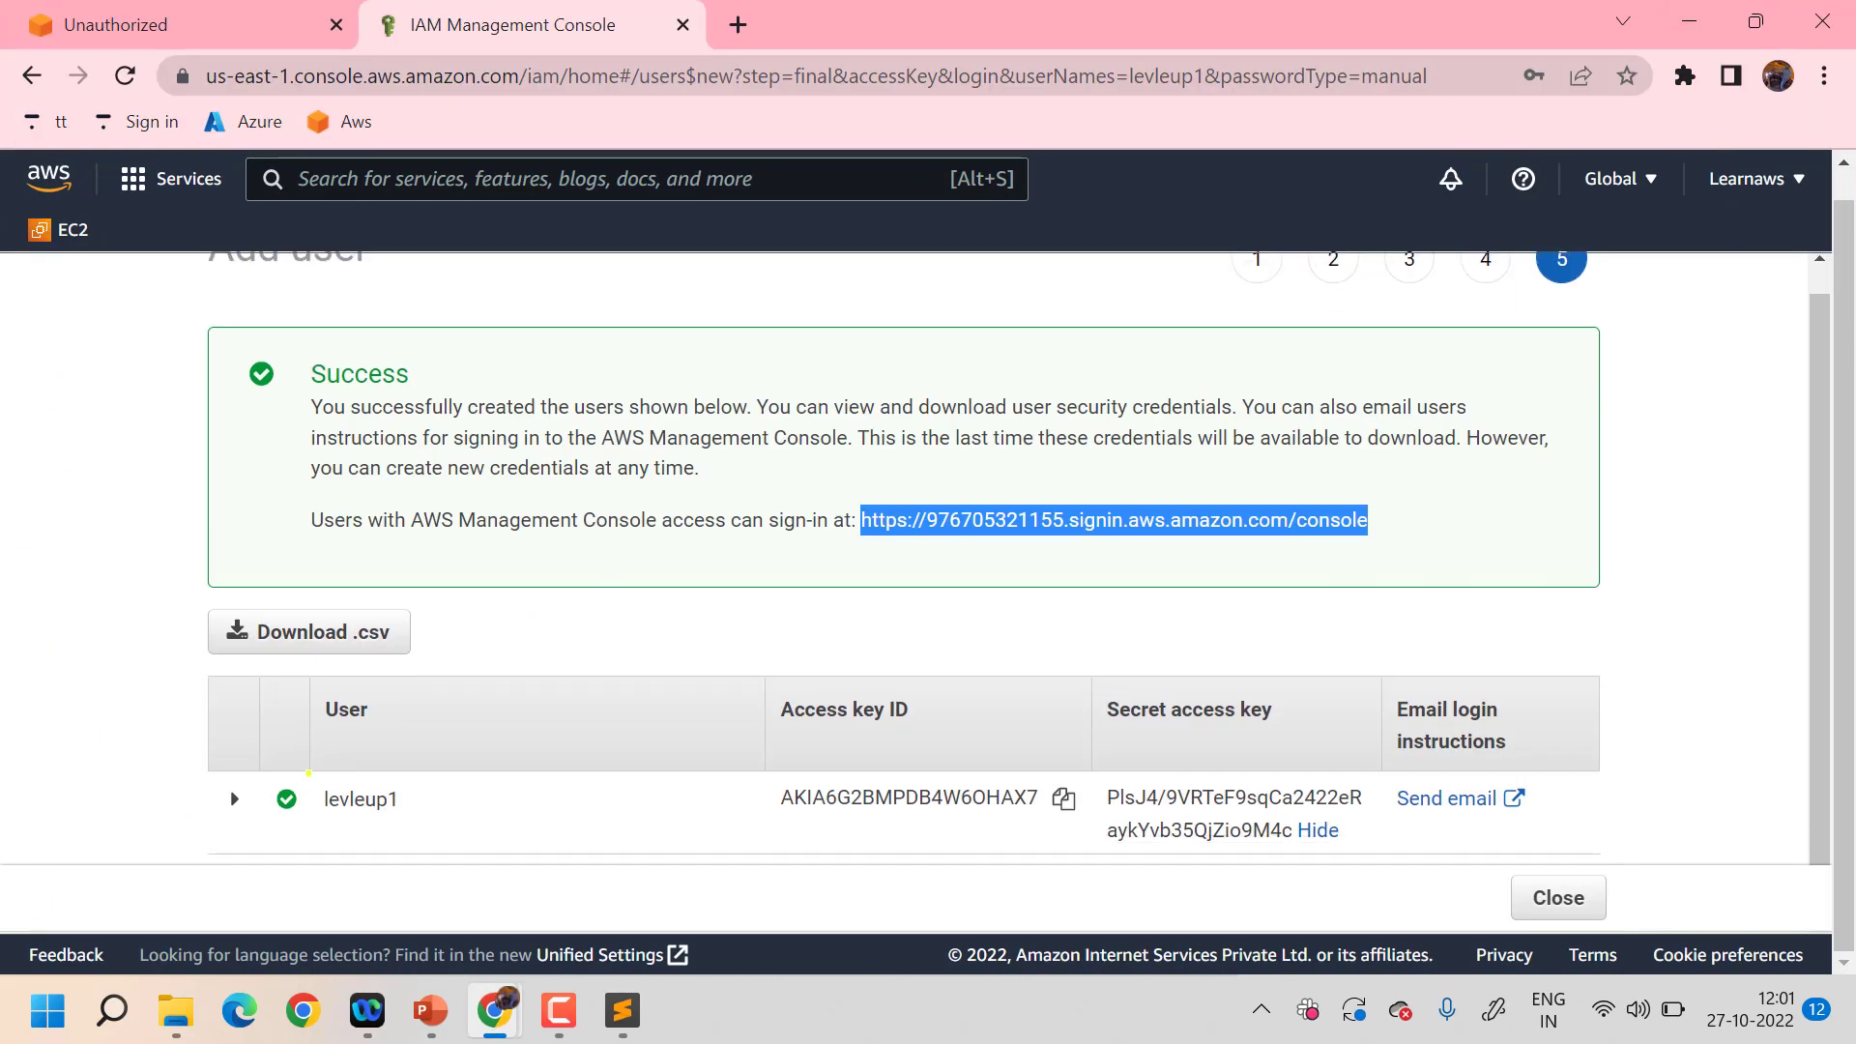
left_click(381, 778)
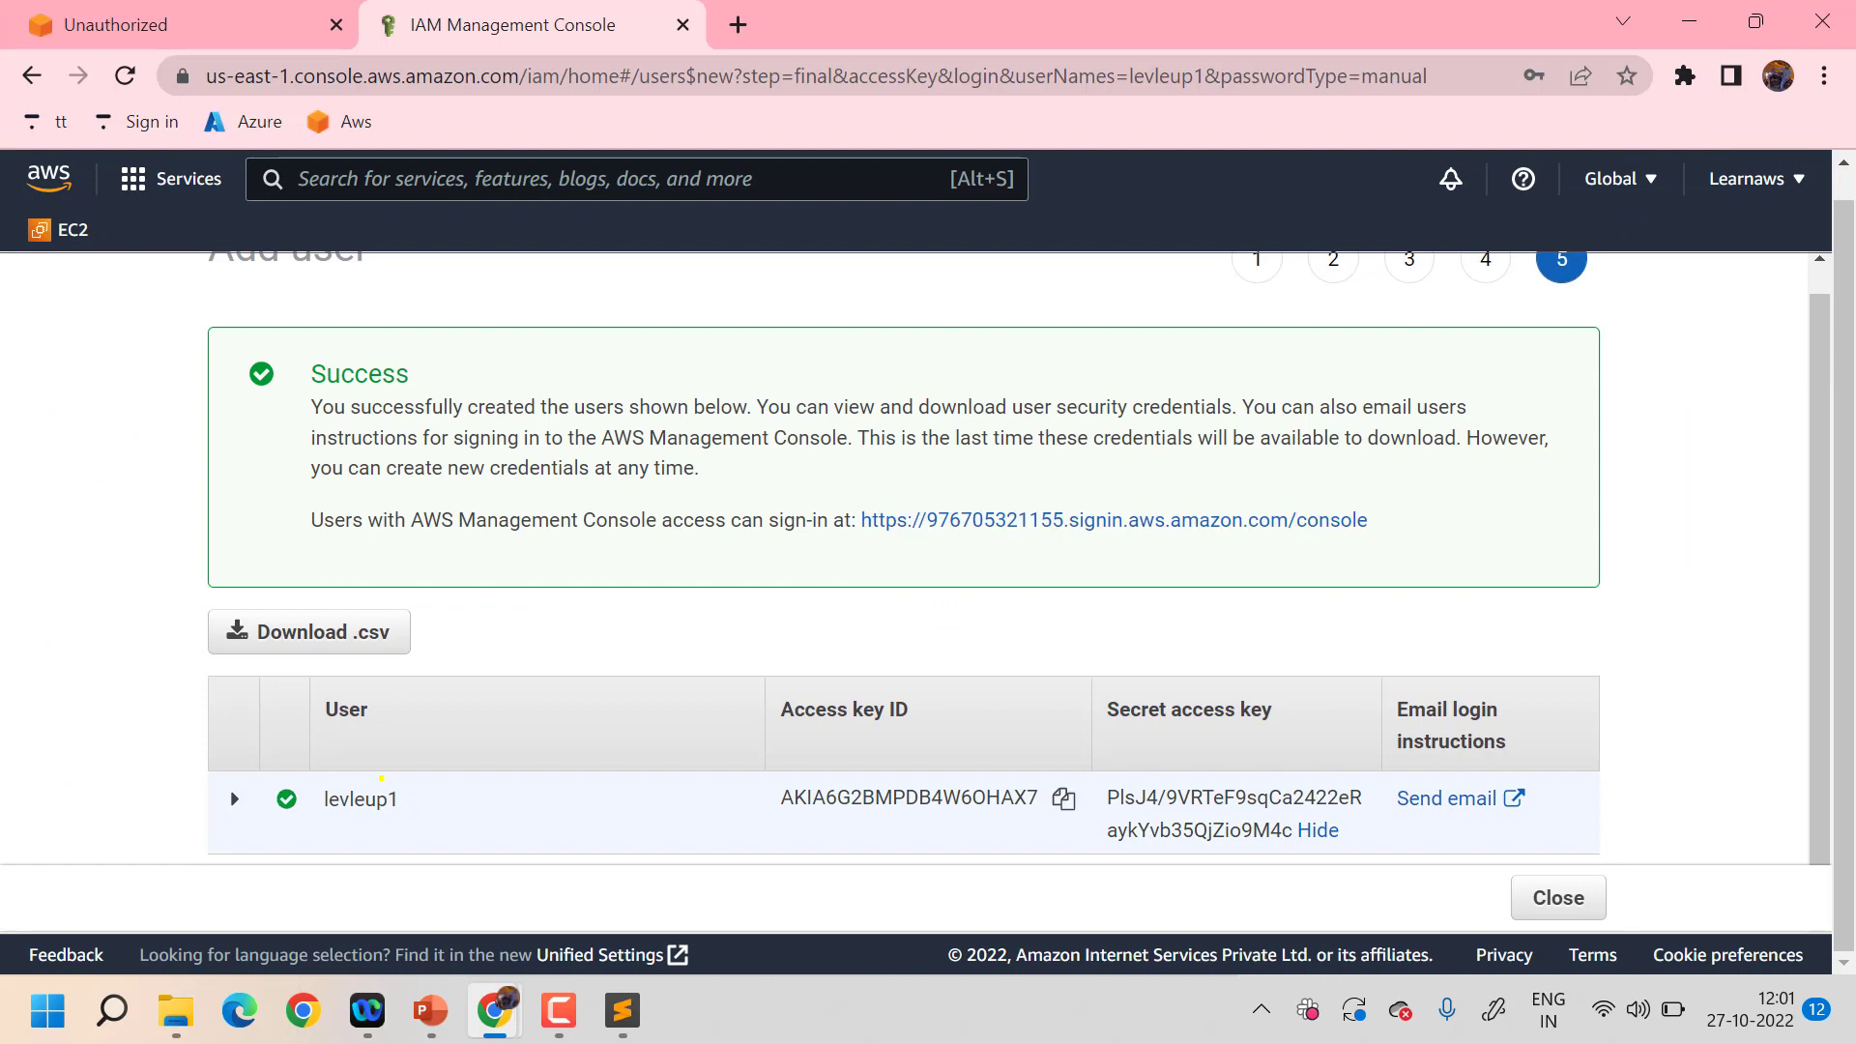
left_click_drag(381, 778, 674, 598)
left_click(673, 599)
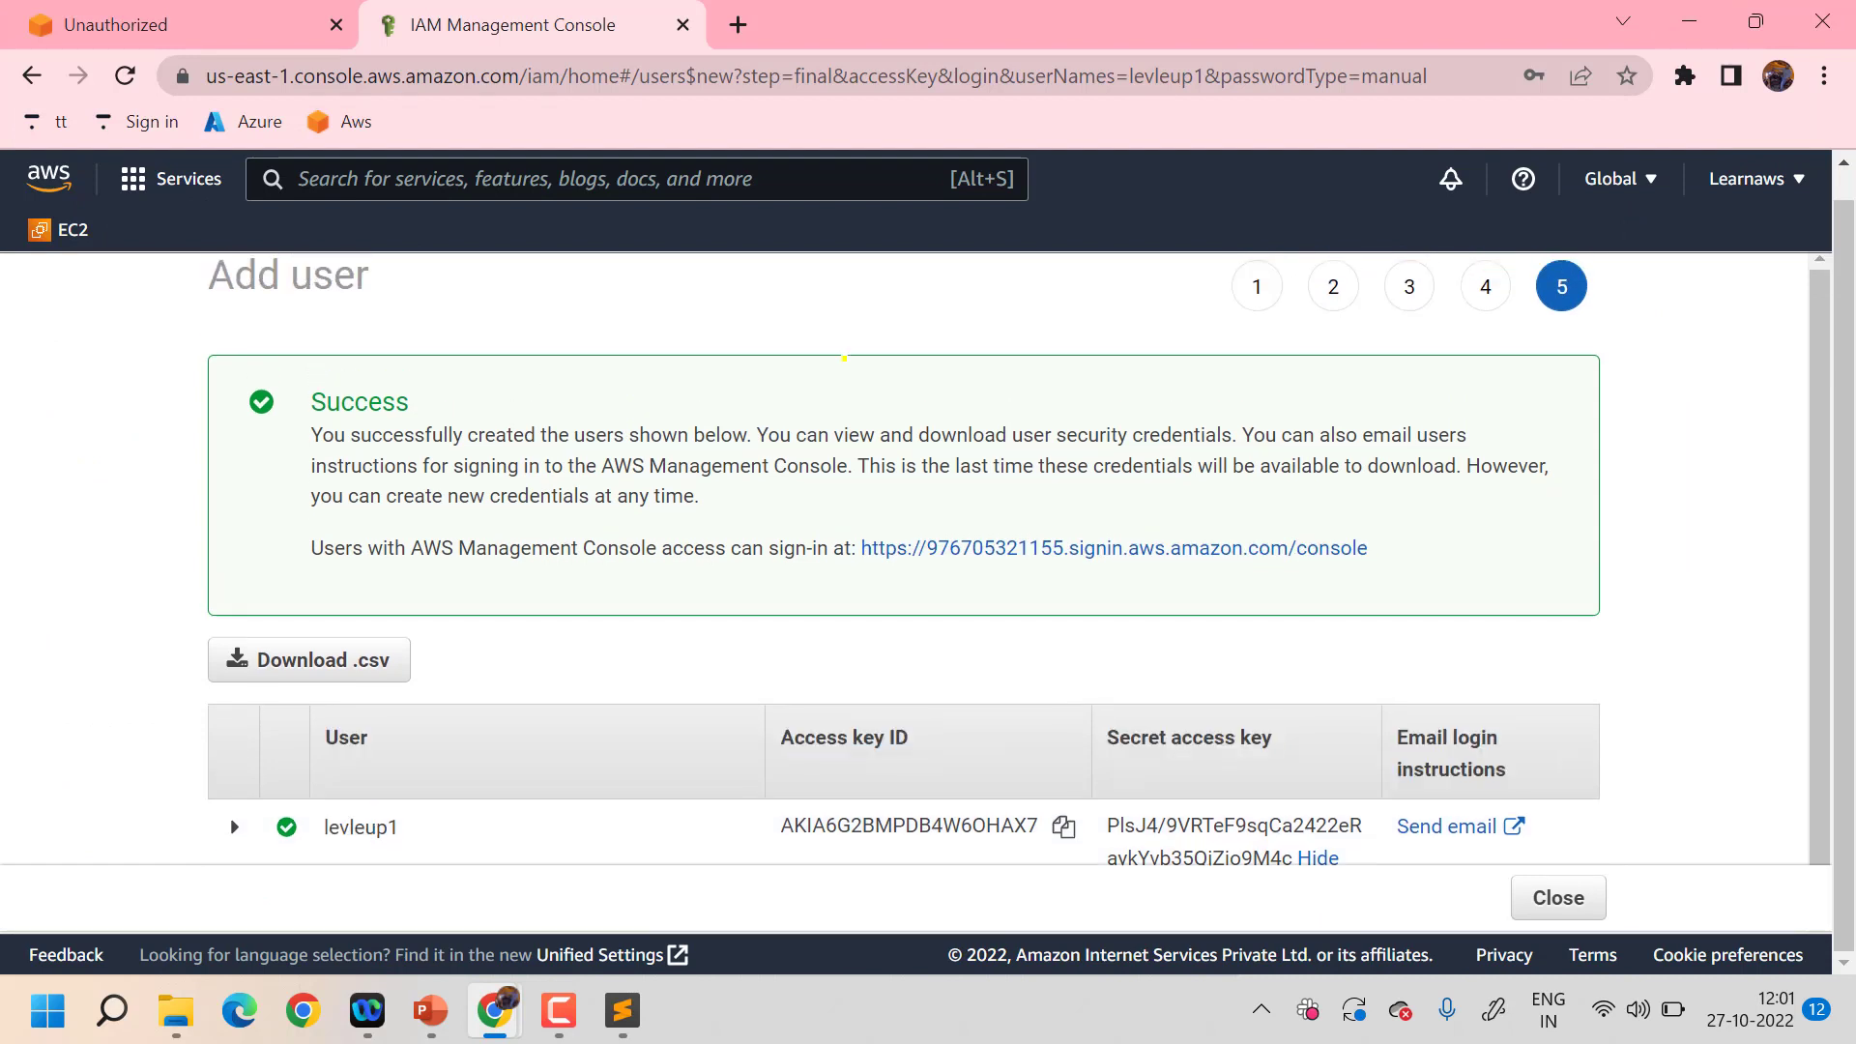
scroll(745, 859, "down", 1)
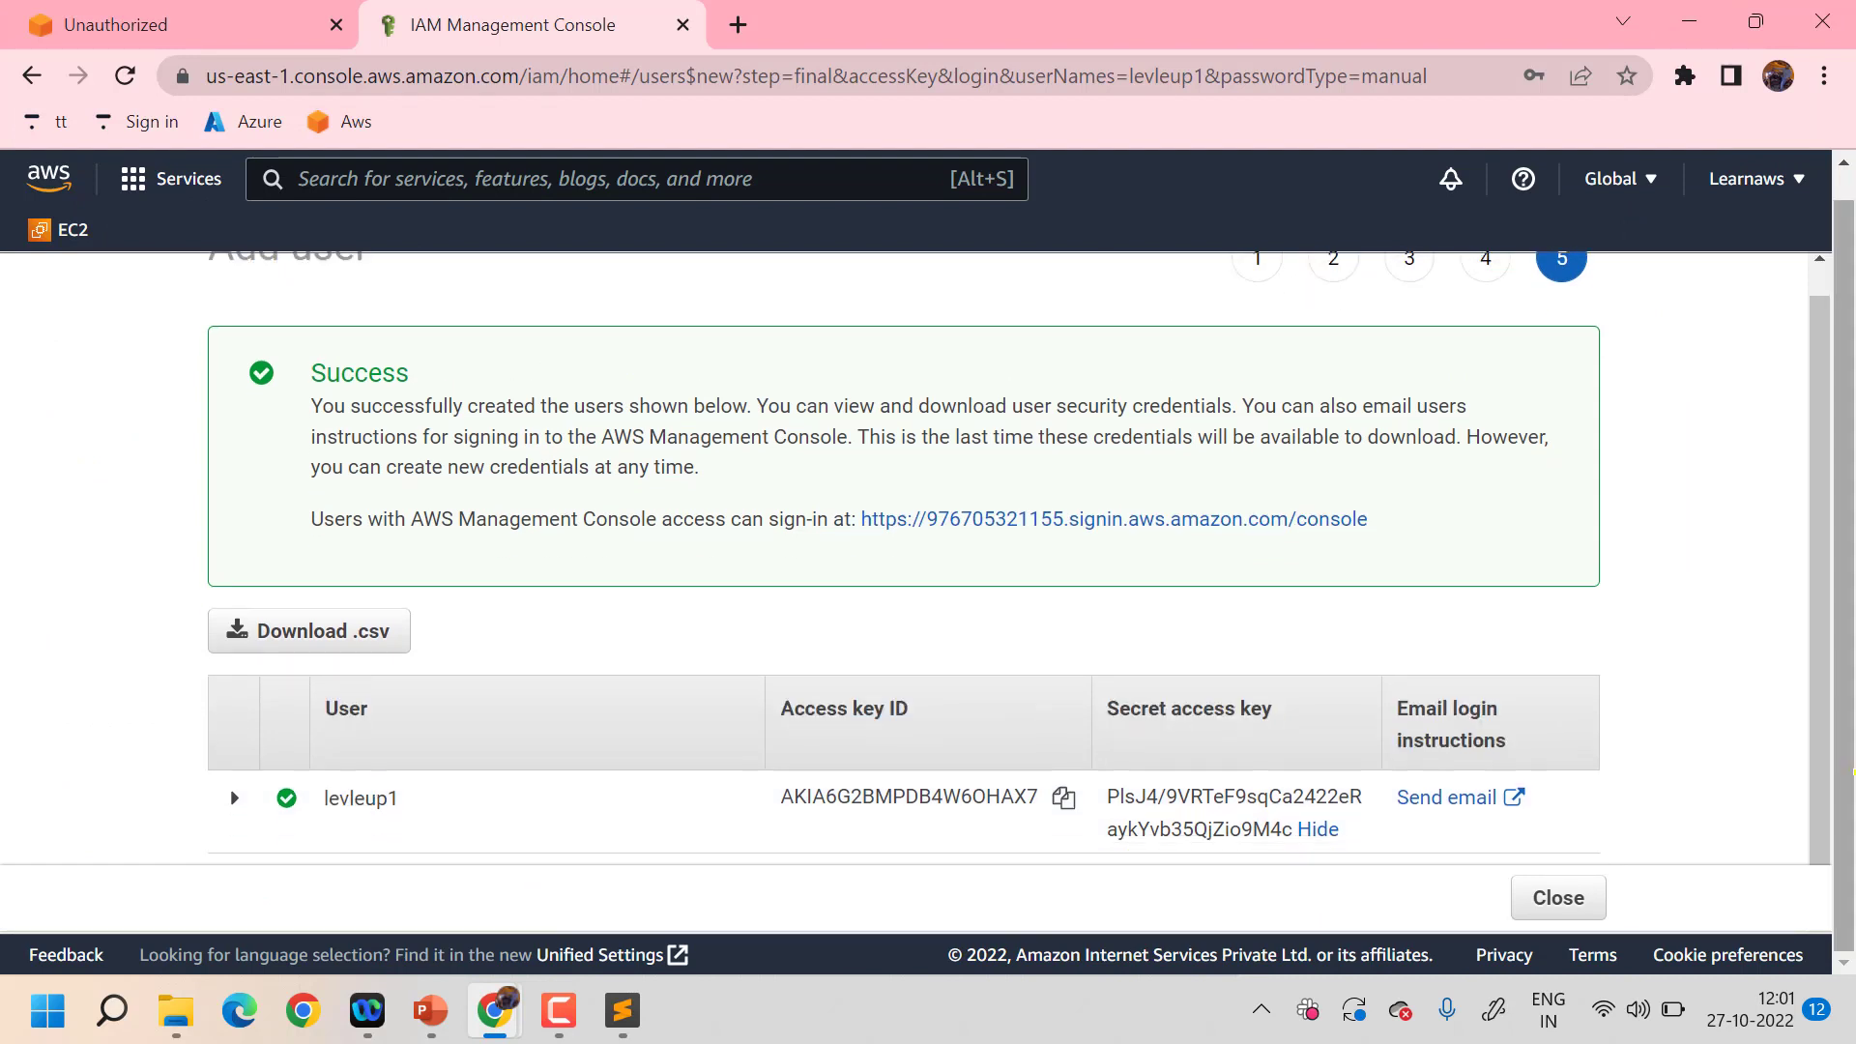
left_click(1558, 898)
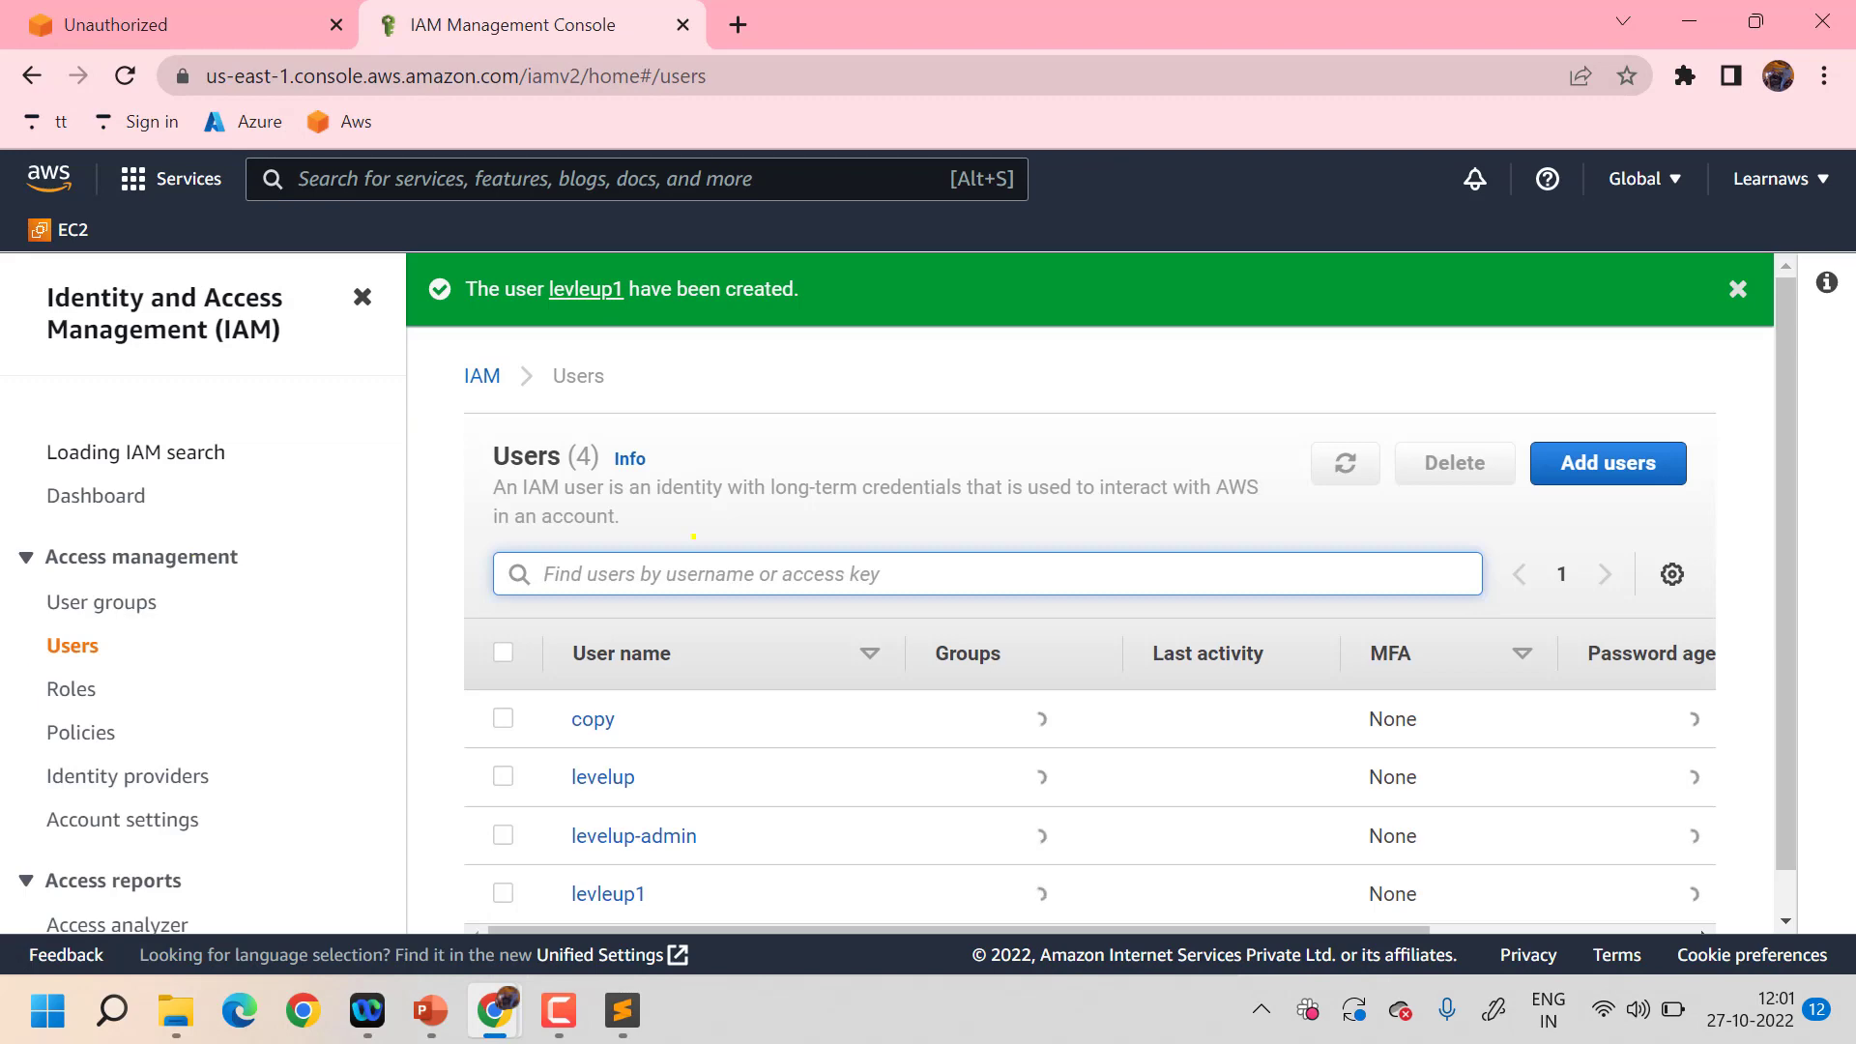
- Open user levleup1's details and choose Add permissions
scroll(673, 749, "down", 1)
left_click(614, 847)
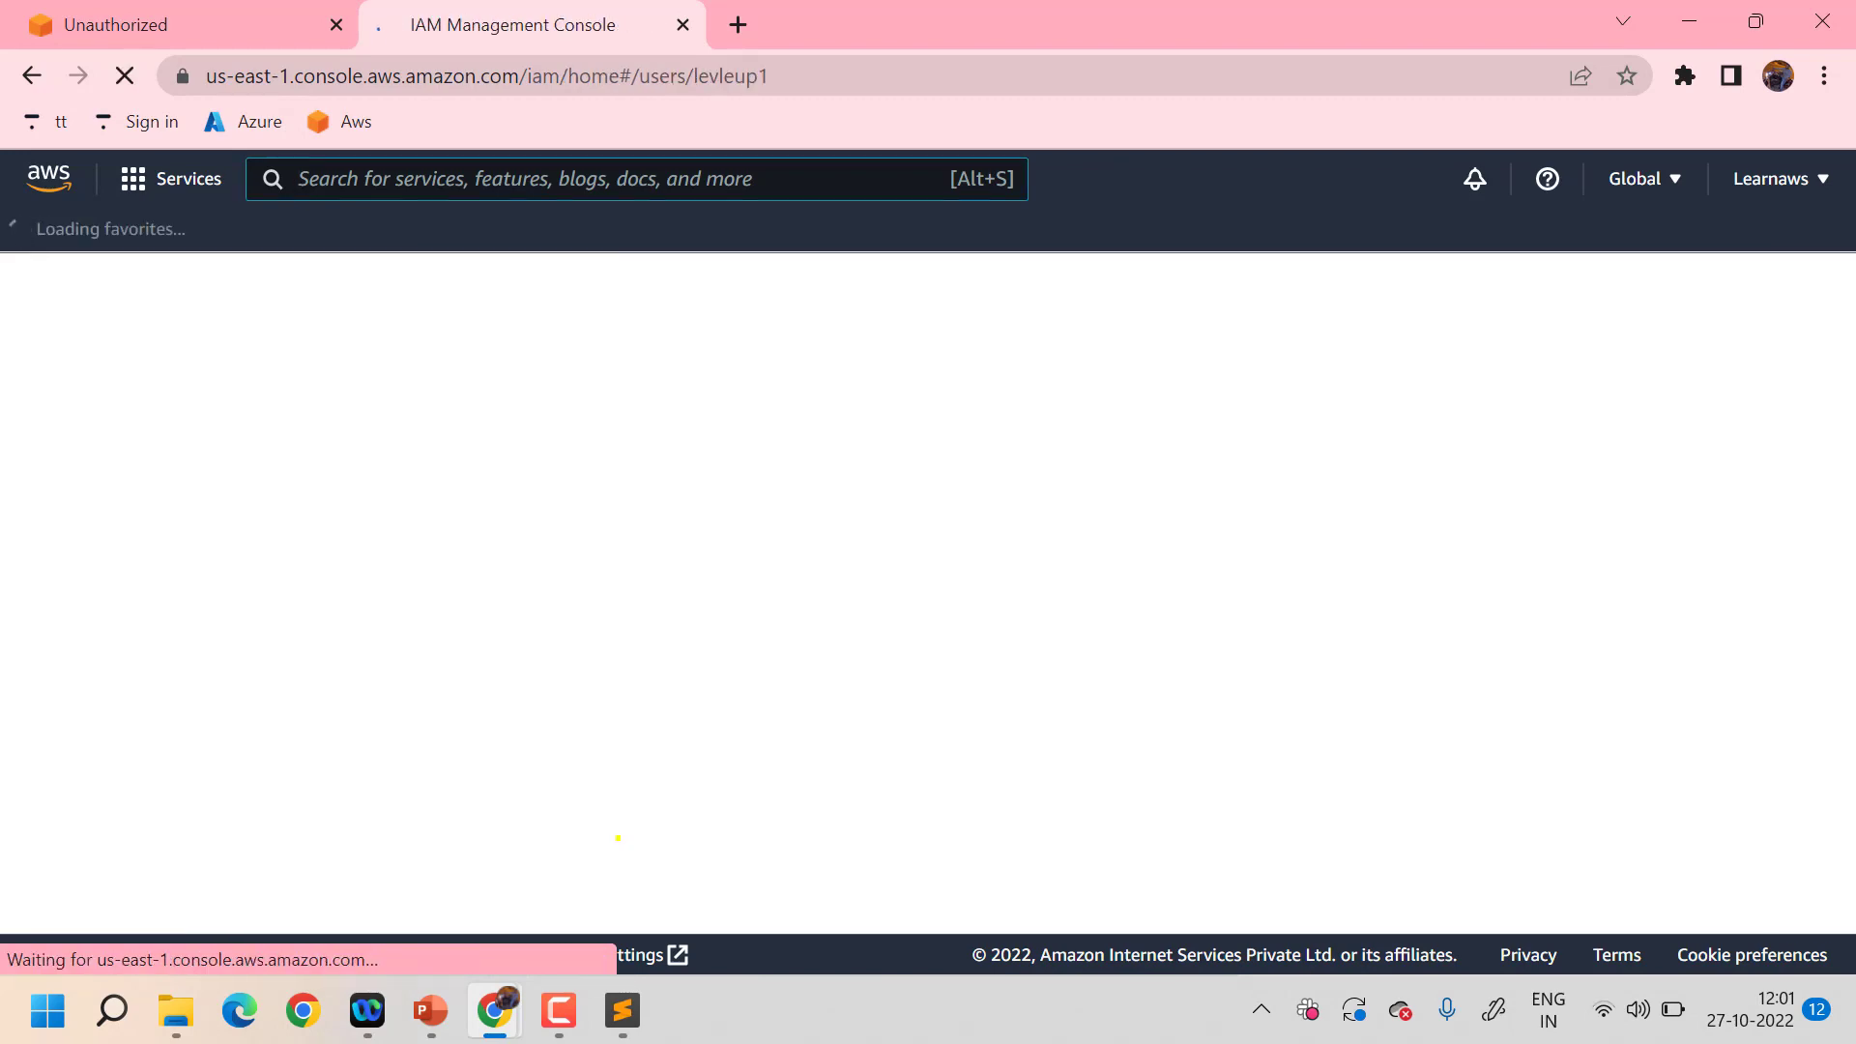
scroll(1160, 652, "down", 6)
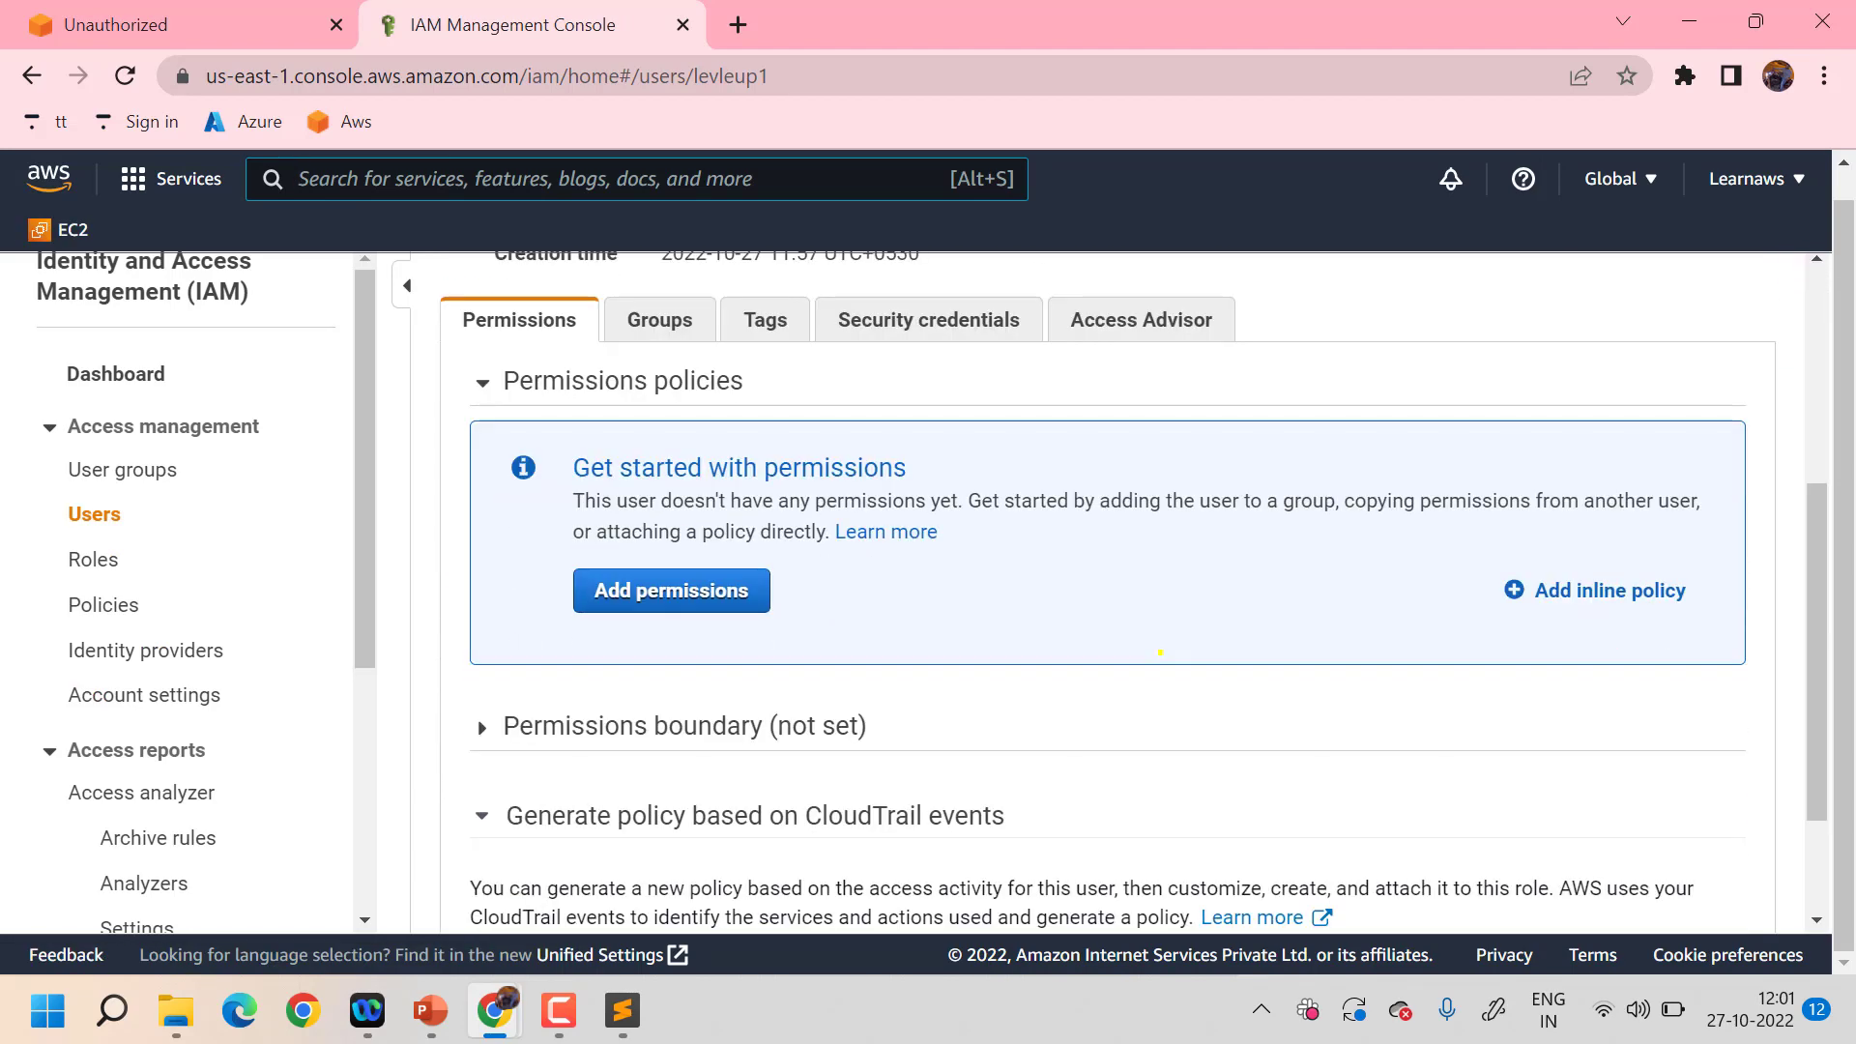
scroll(1159, 652, "up", 3)
scroll(1159, 652, "up", 3)
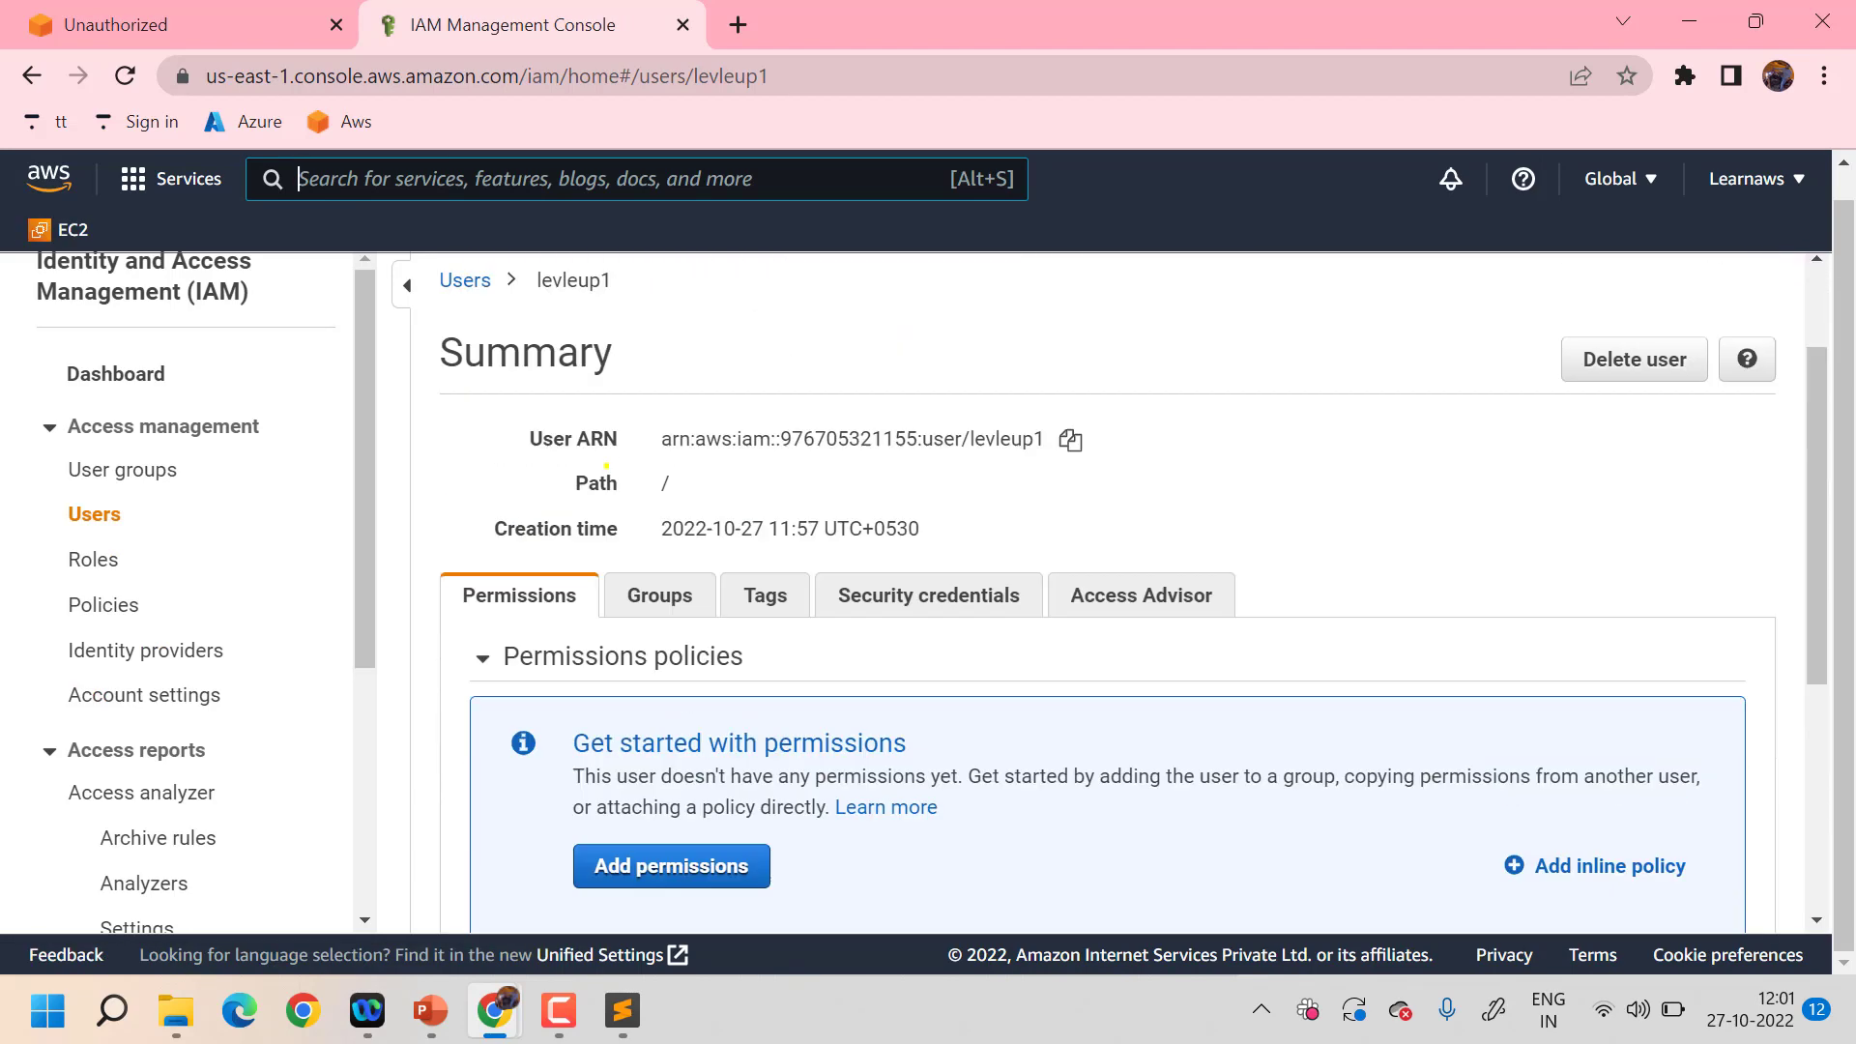
scroll(606, 465, "down", 1)
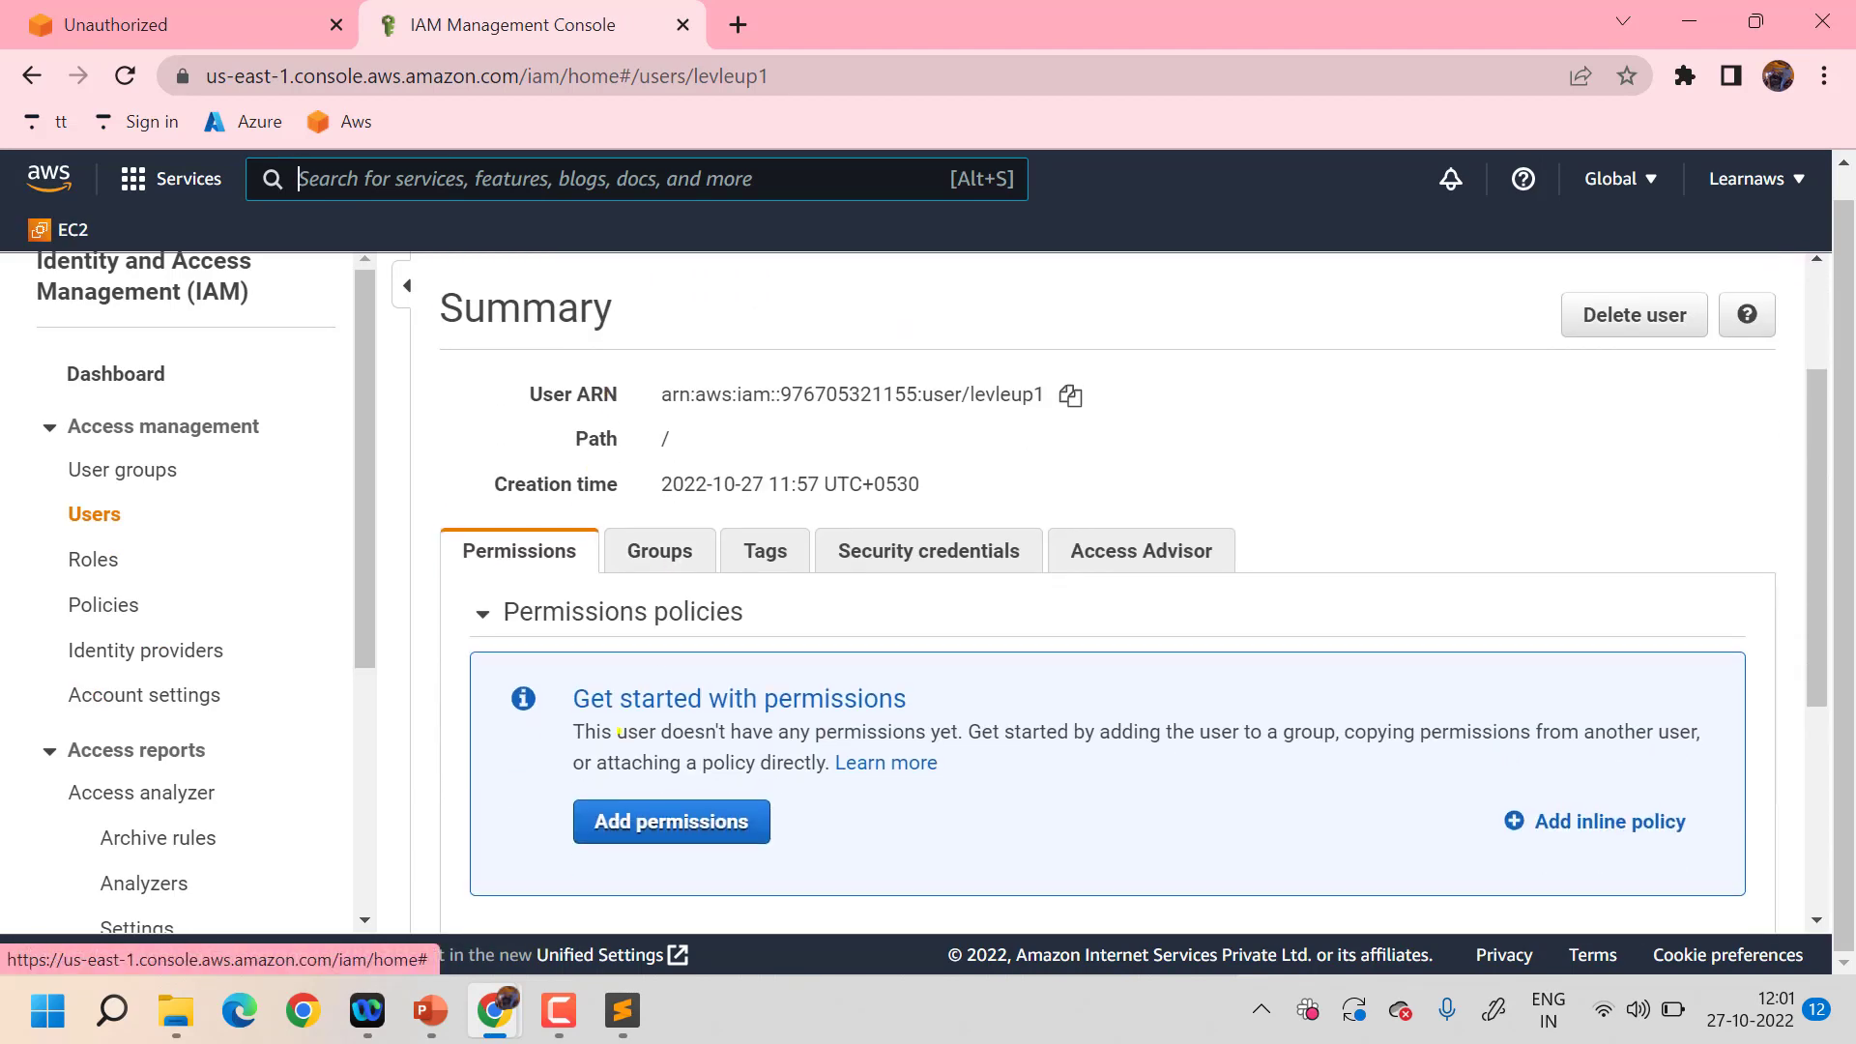
left_click(631, 824)
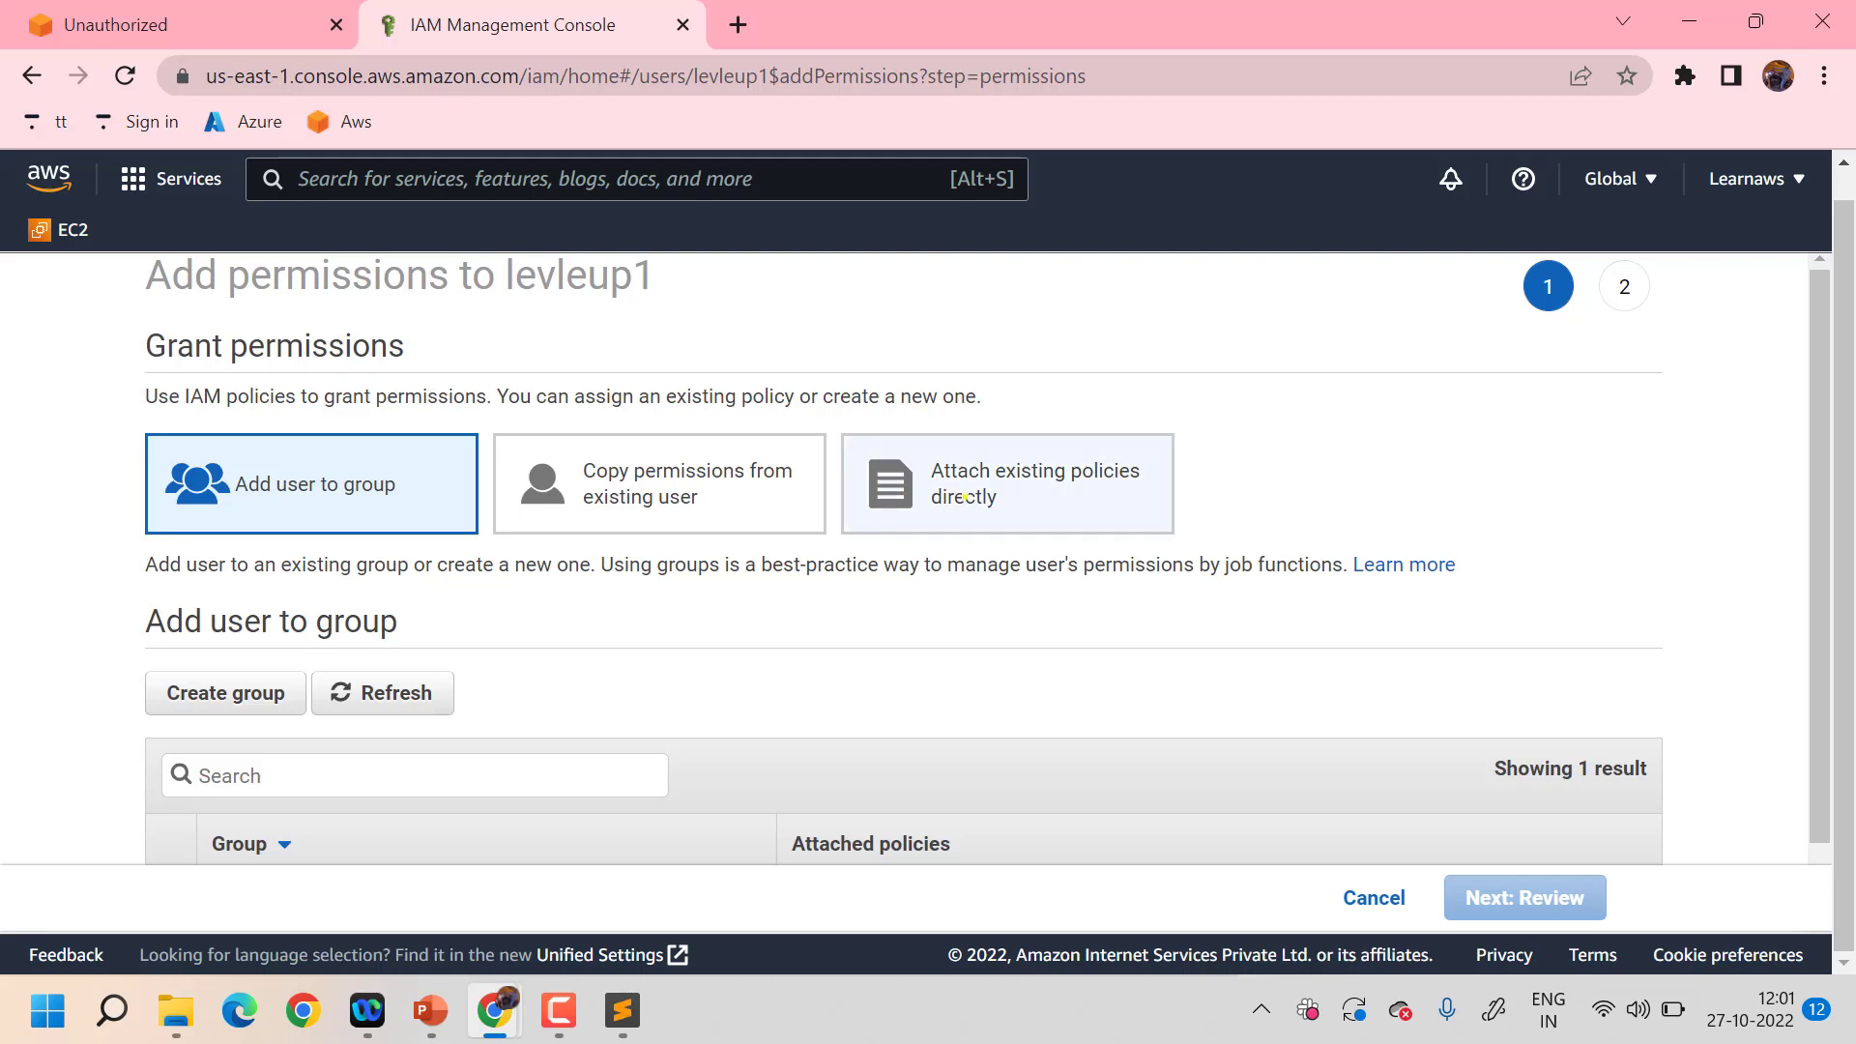
- Choose direct policy attachment for levleup1, filter by s3, and tick AmazonS3FullAccess
left_click(963, 496)
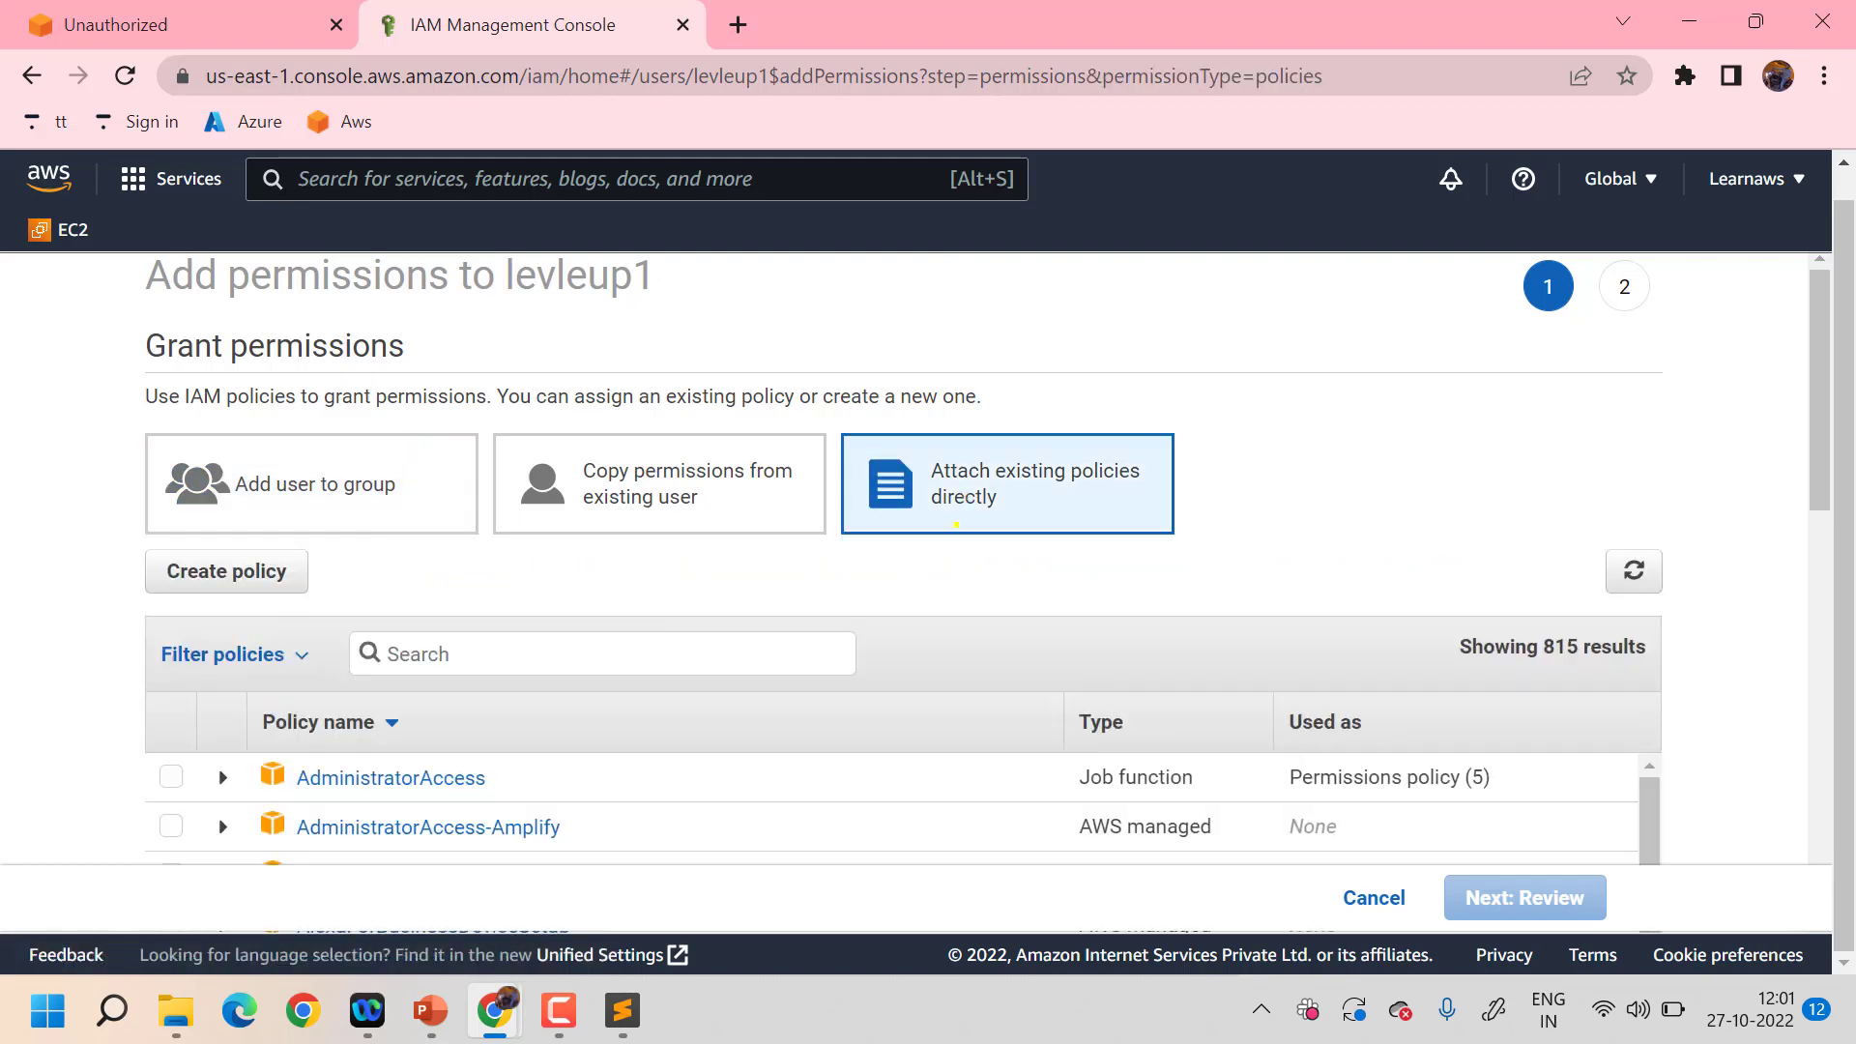
scroll(889, 731, "down", 2)
scroll(890, 731, "up", 2)
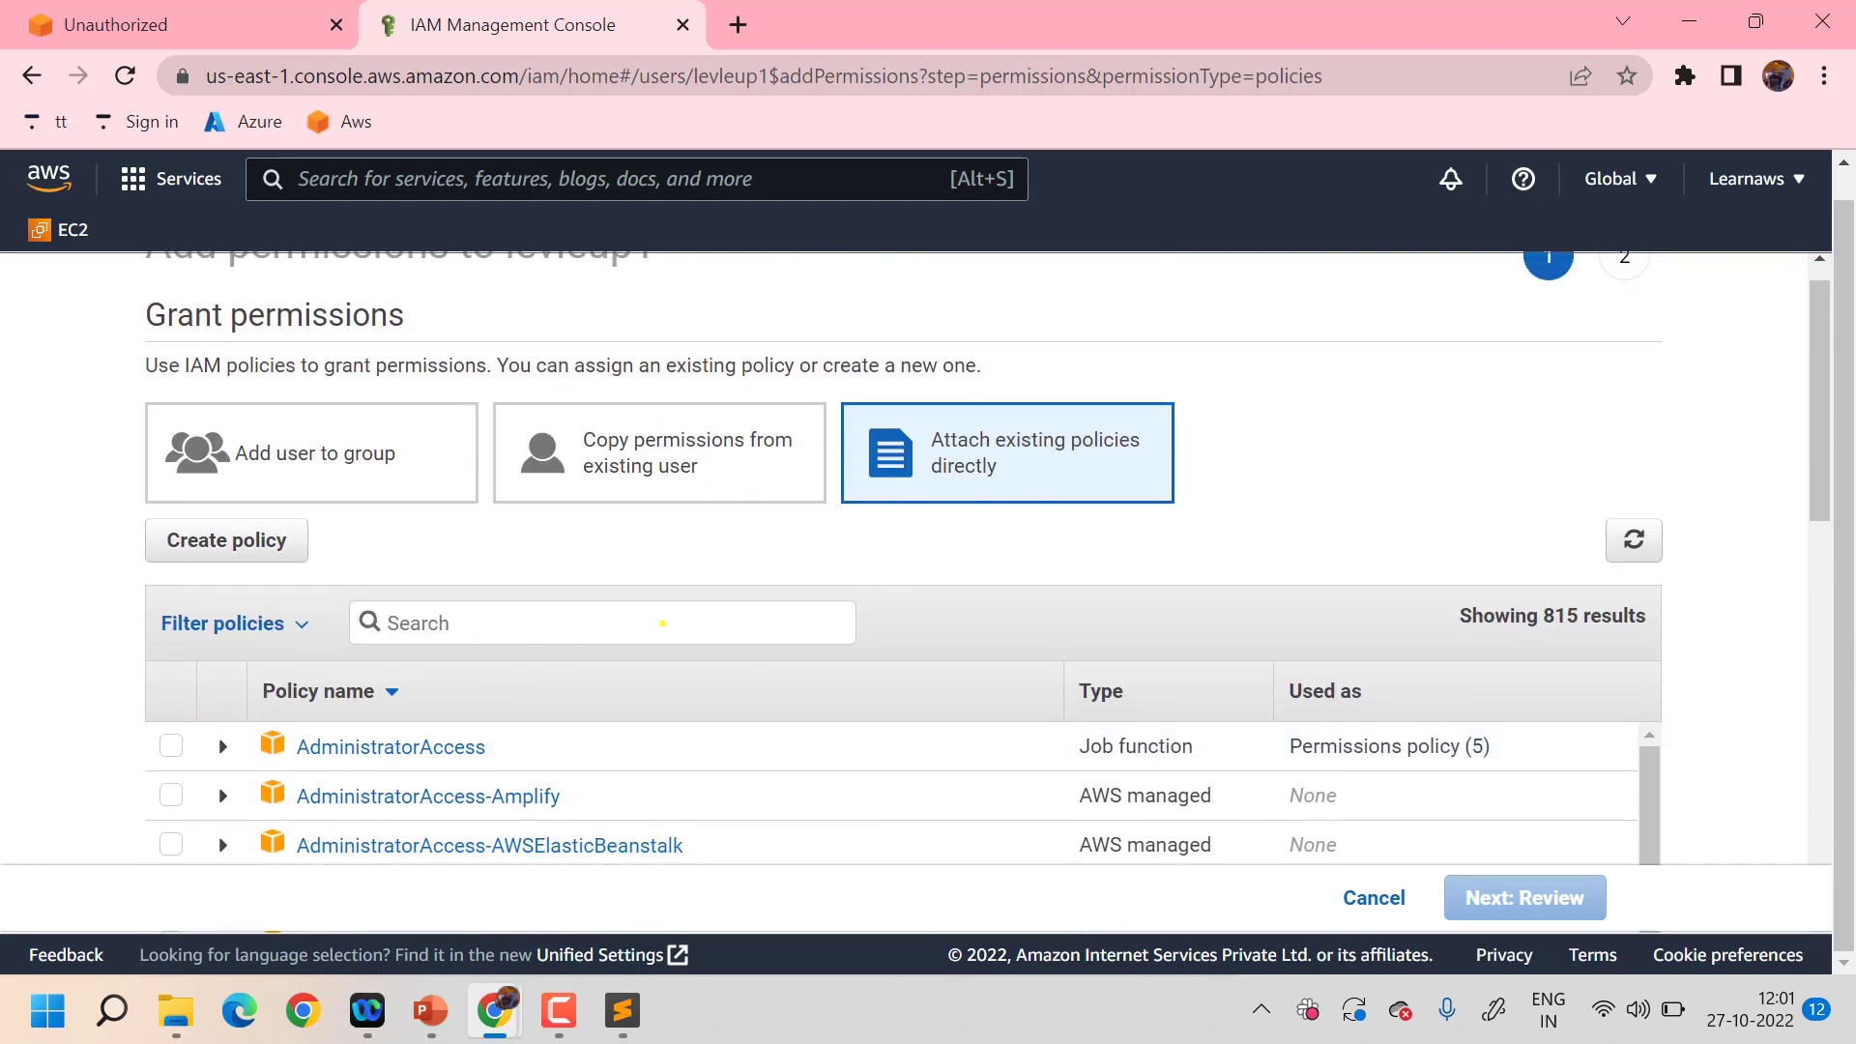
type("s3")
scroll(492, 640, "down", 2)
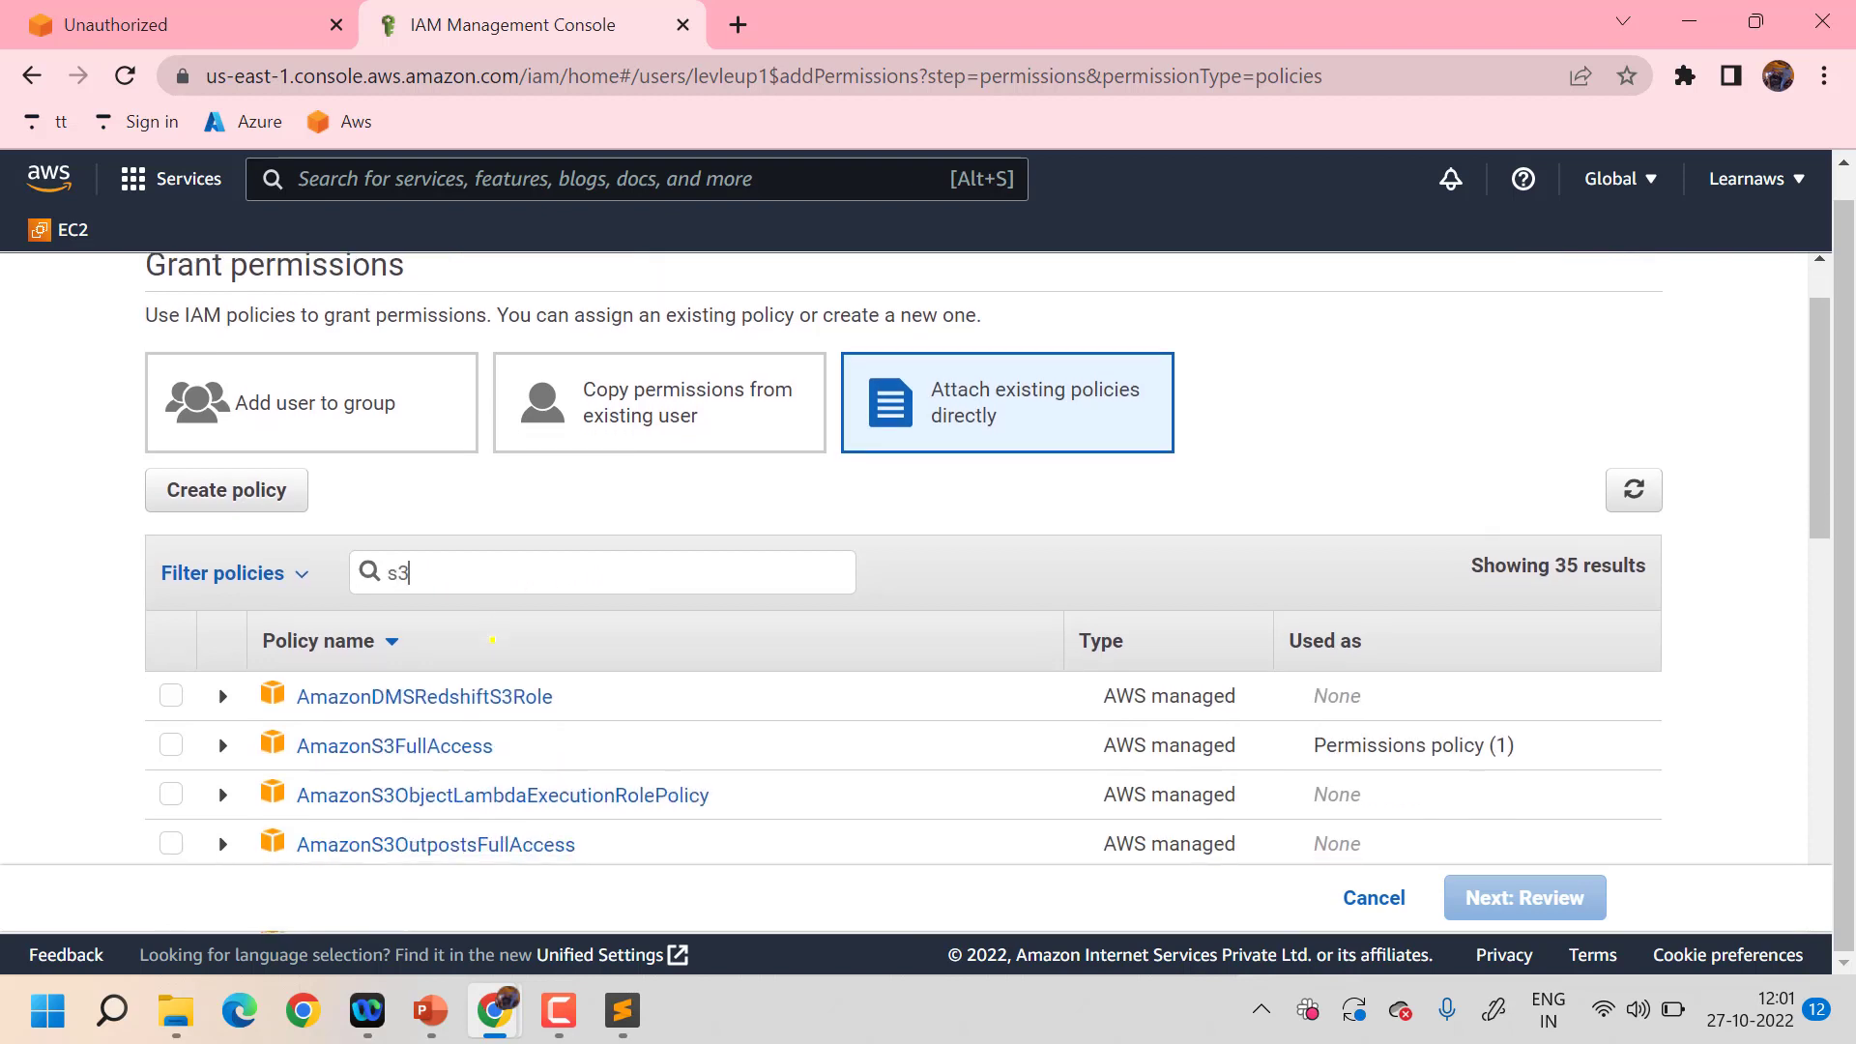
scroll(492, 640, "down", 3)
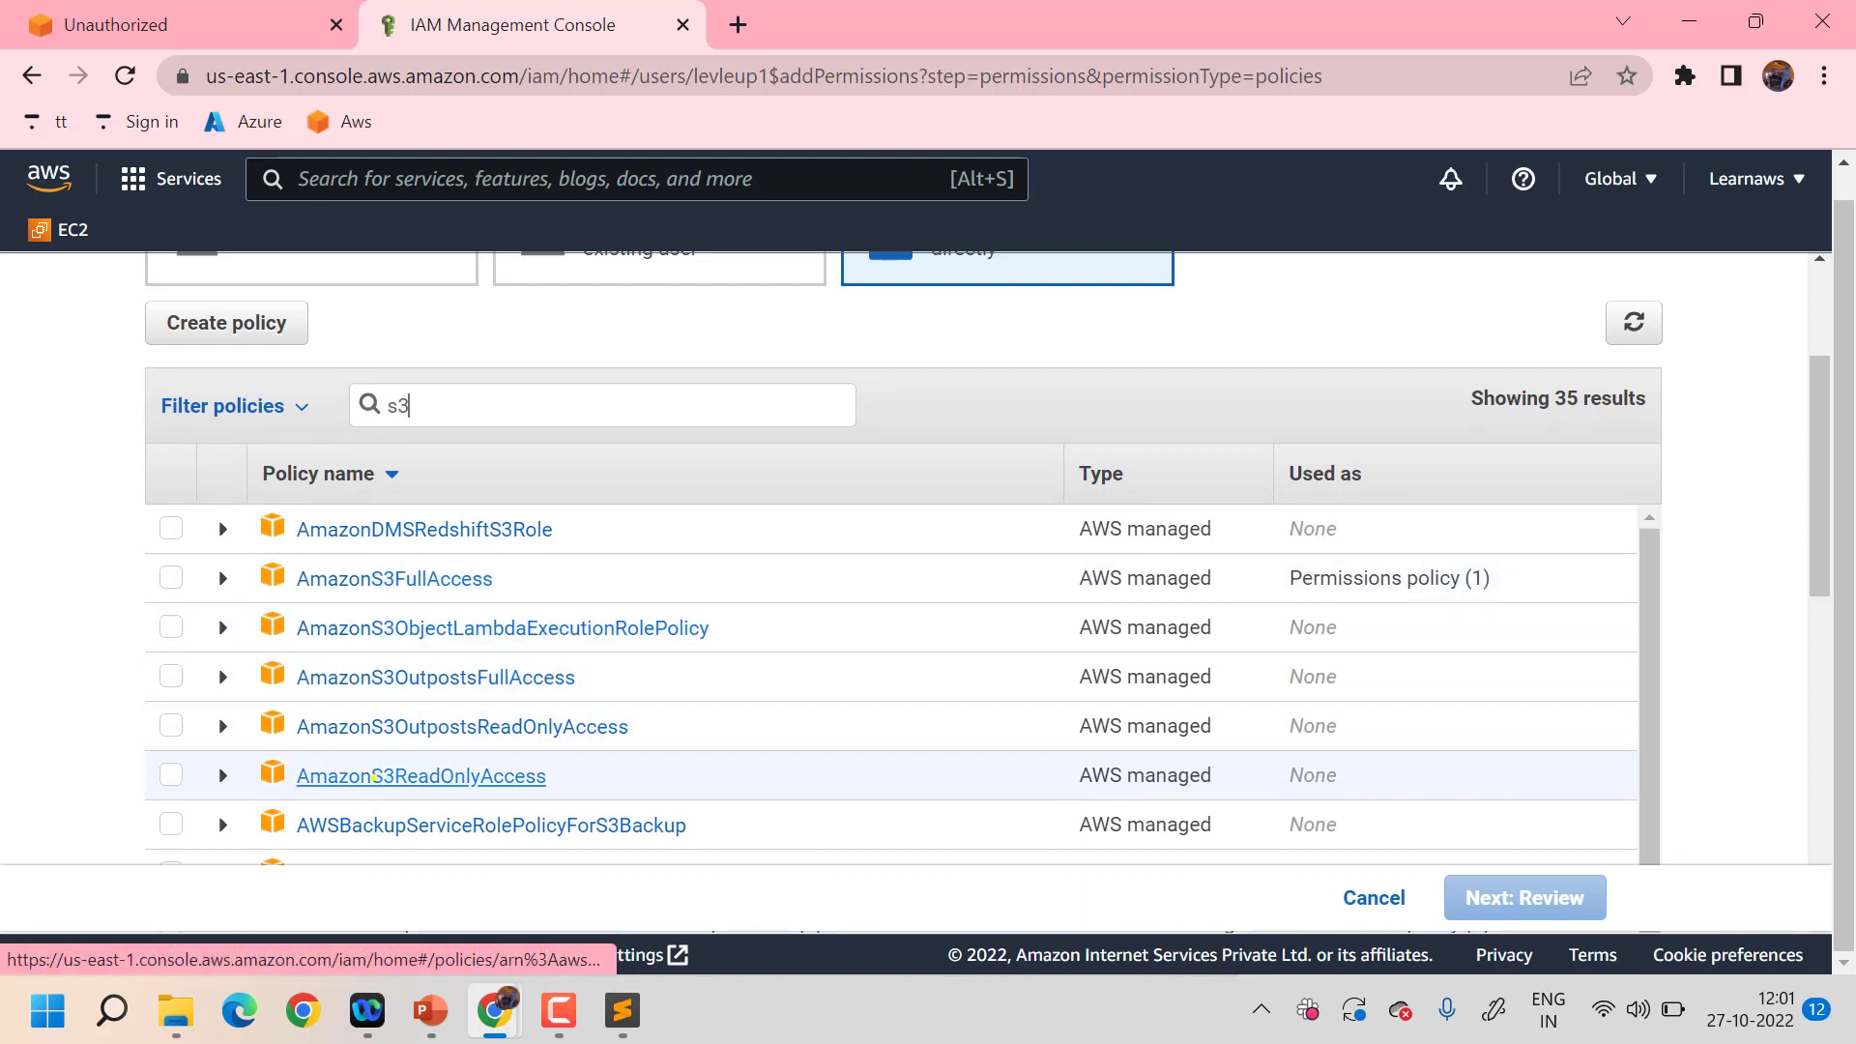
scroll(513, 788, "down", 3)
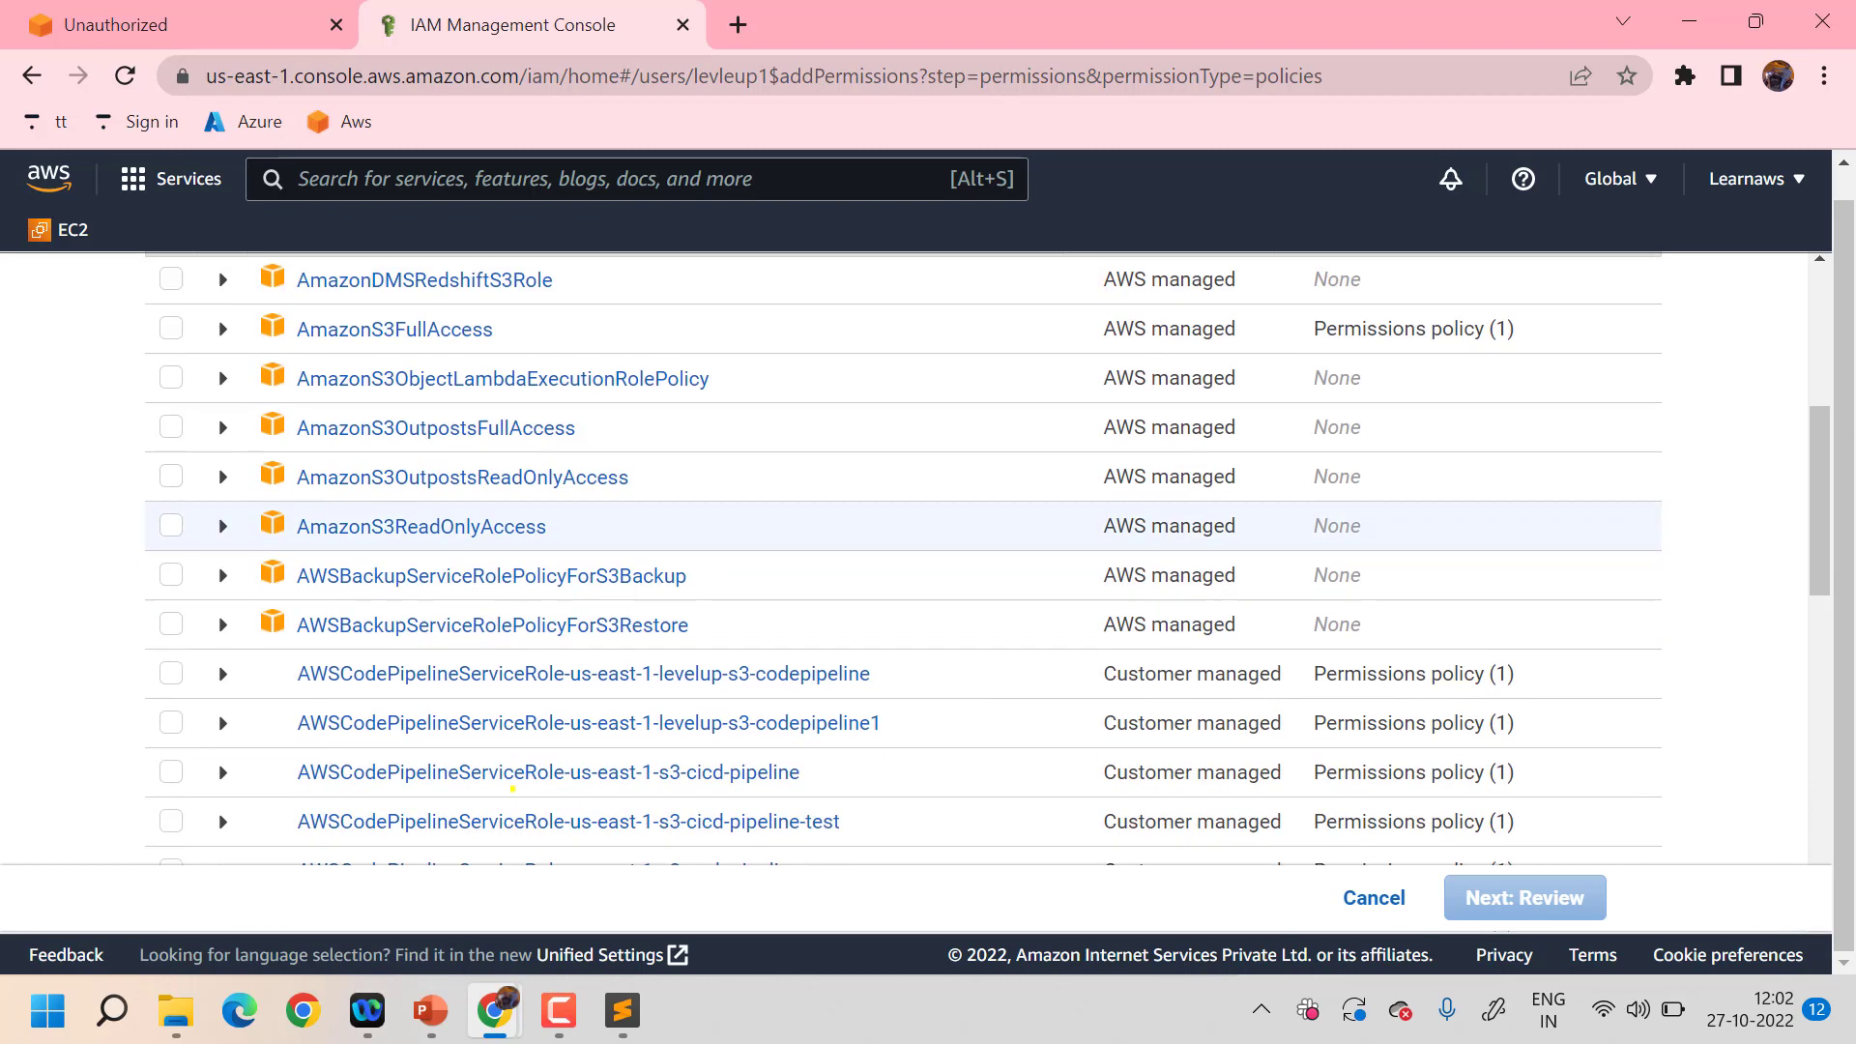
scroll(513, 788, "down", 3)
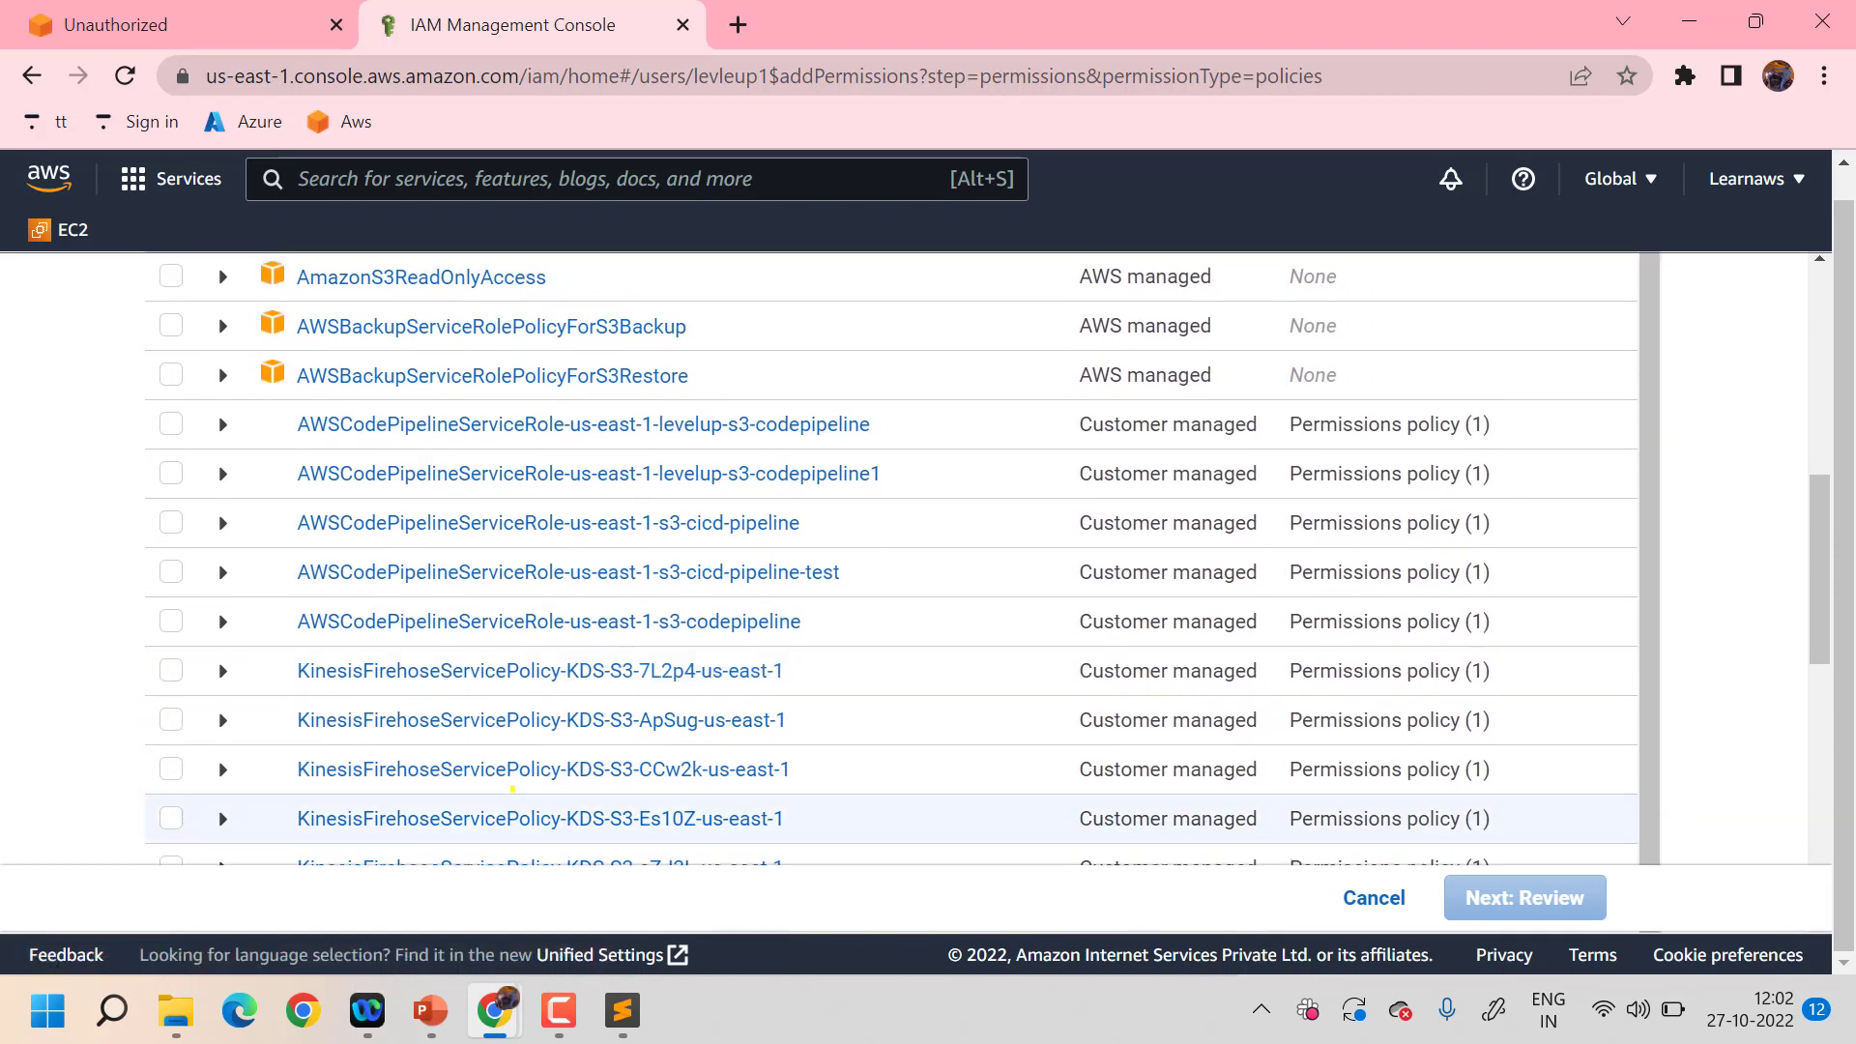
scroll(508, 430, "up", 10)
scroll(508, 433, "down", 4)
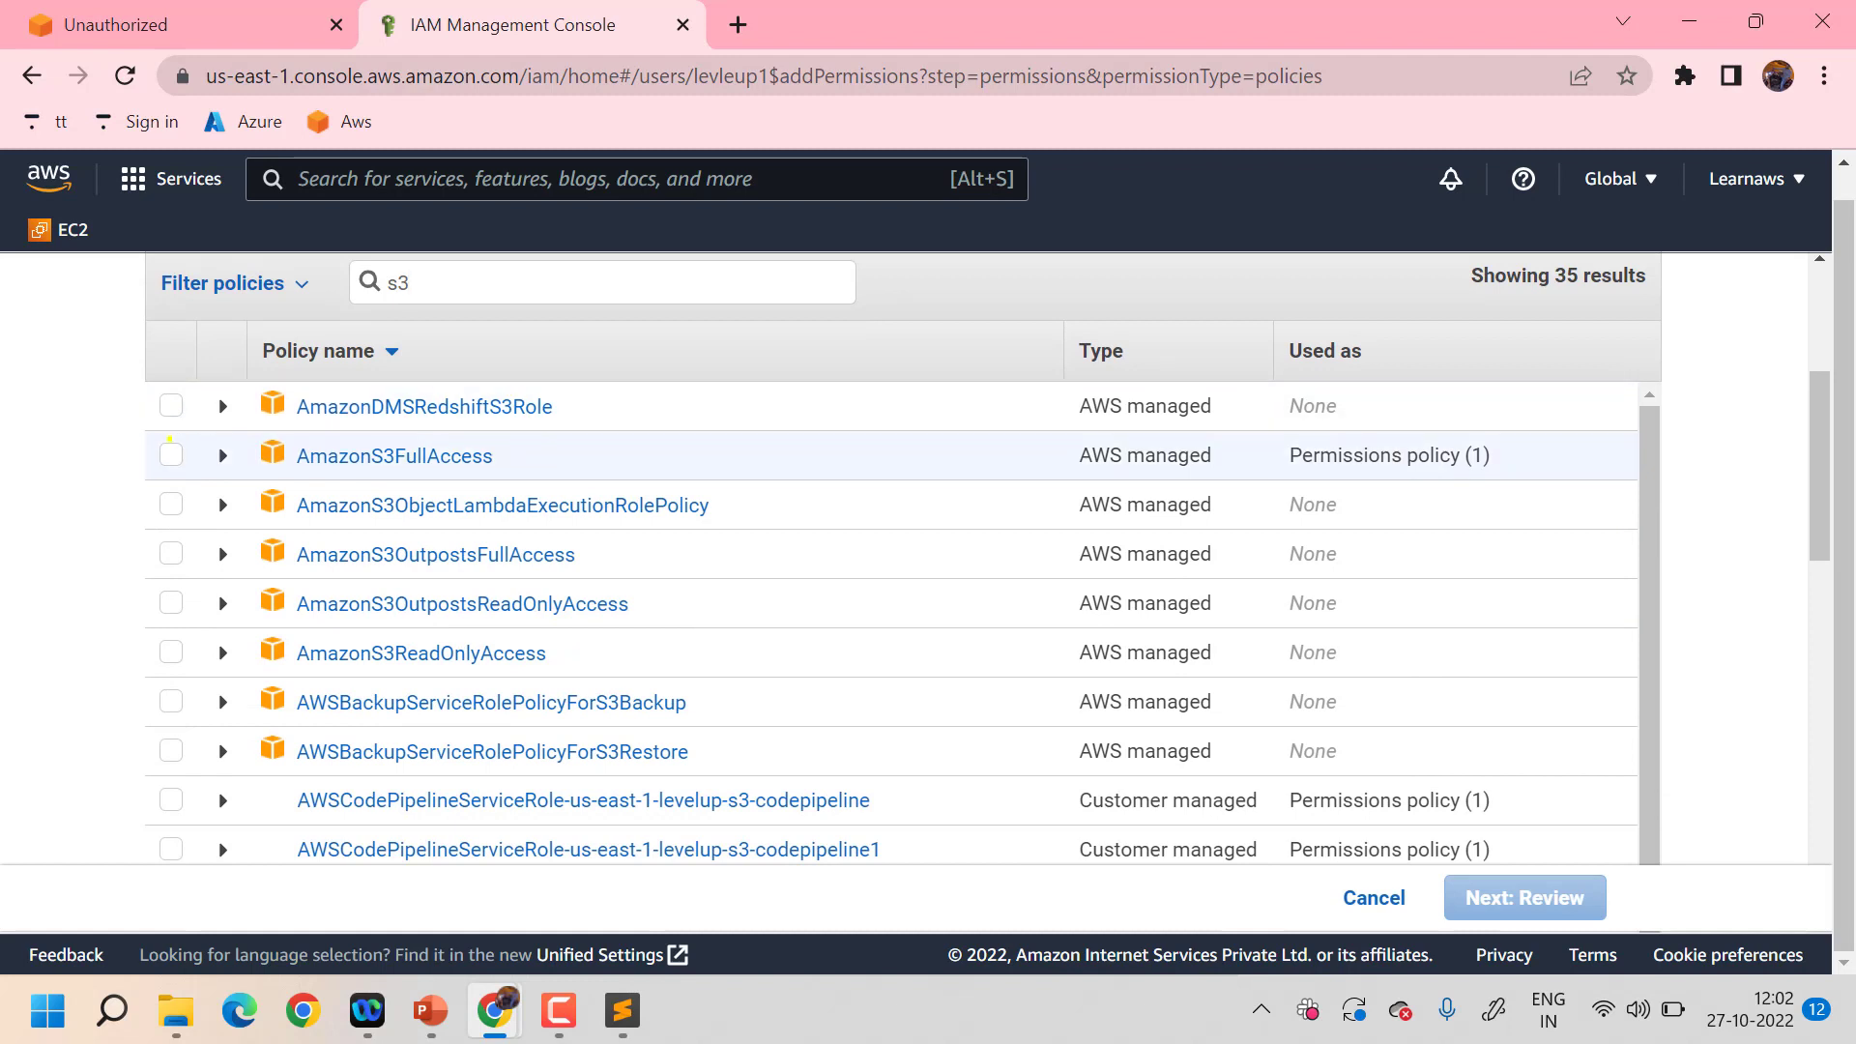
left_click(171, 452)
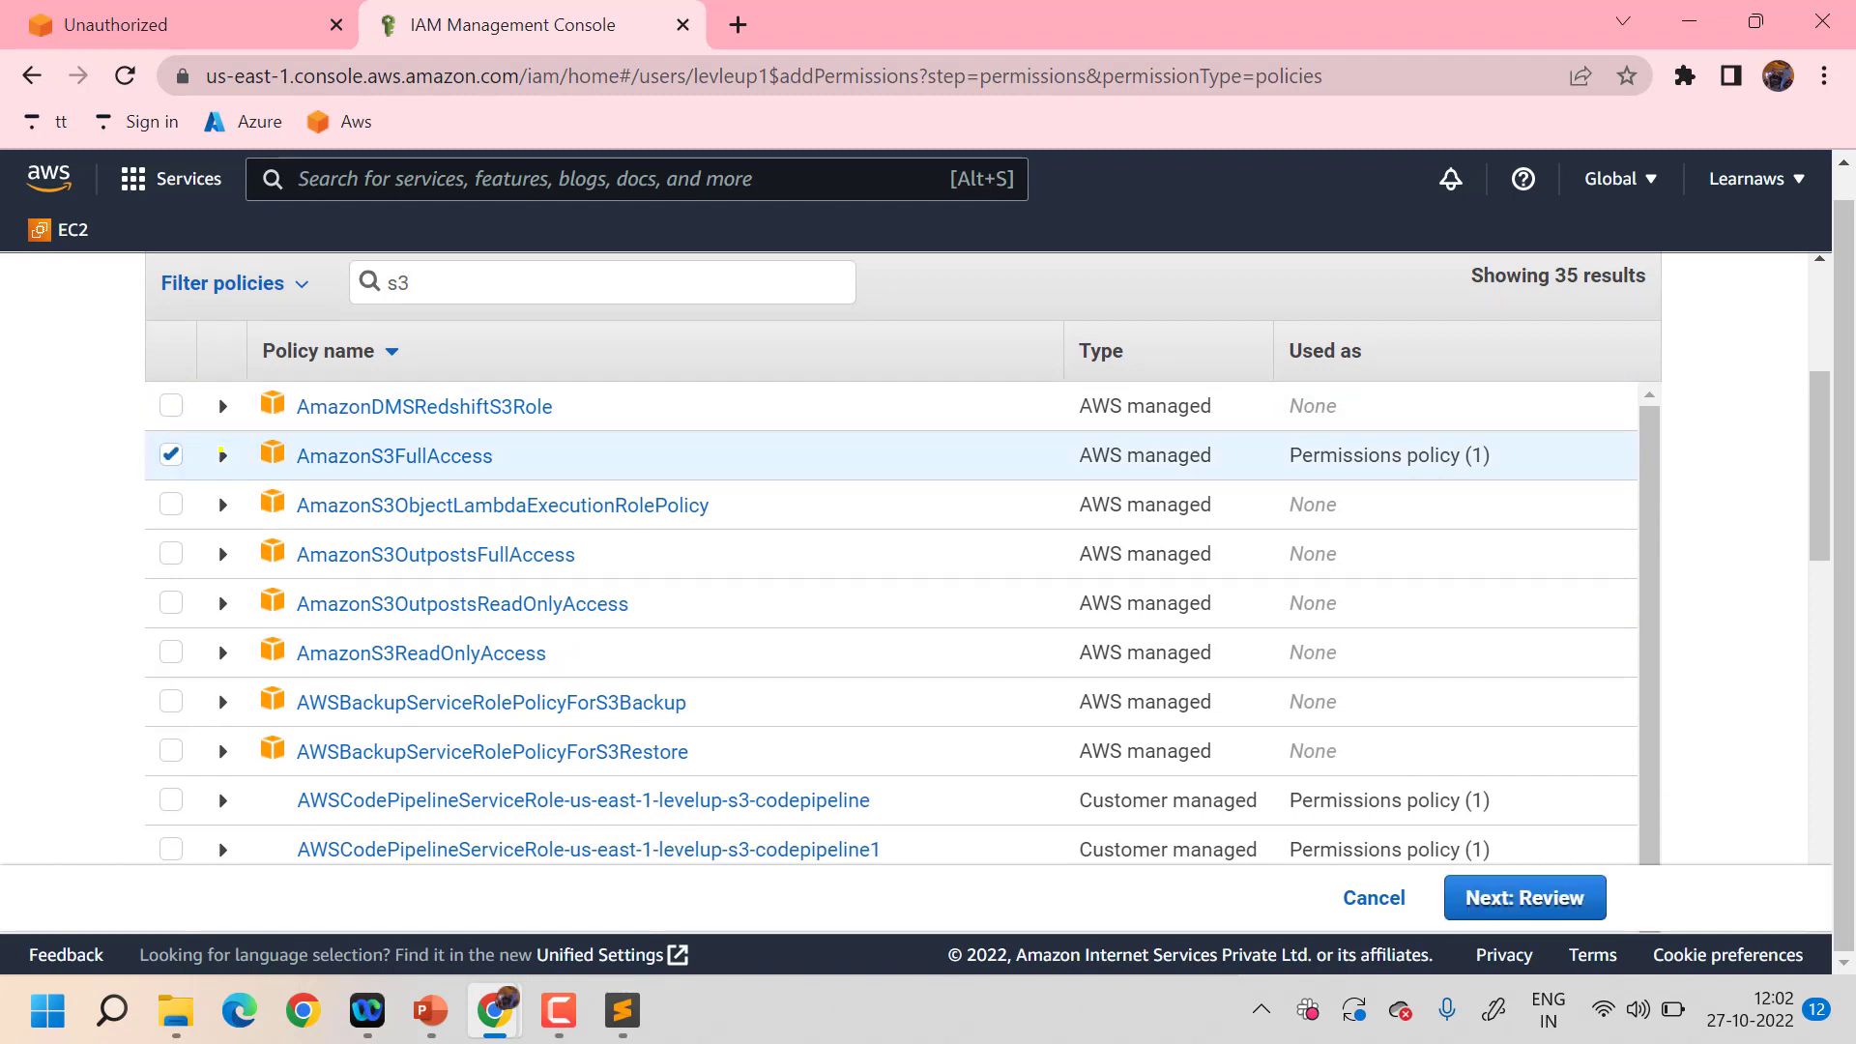
left_click(222, 455)
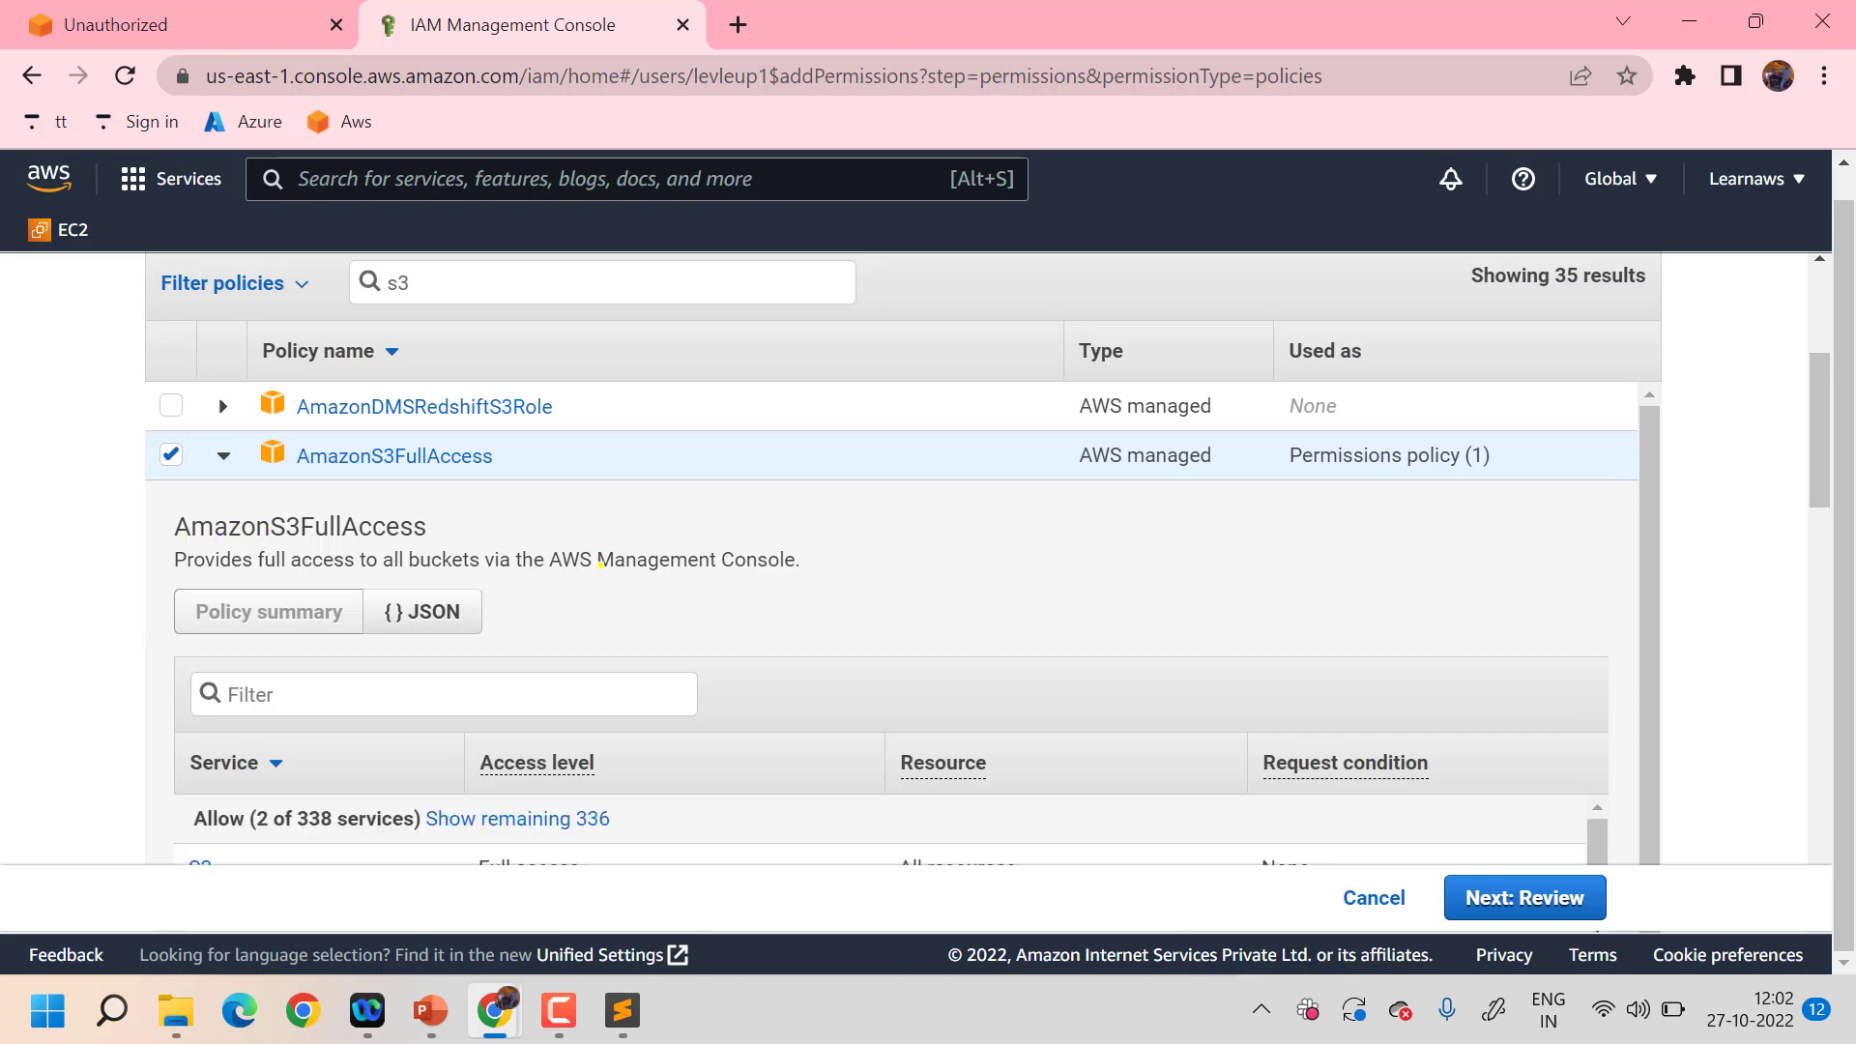
- Inspect AmazonS3FullAccess's service summary, then advance to the review page
scroll(946, 537, "down", 5)
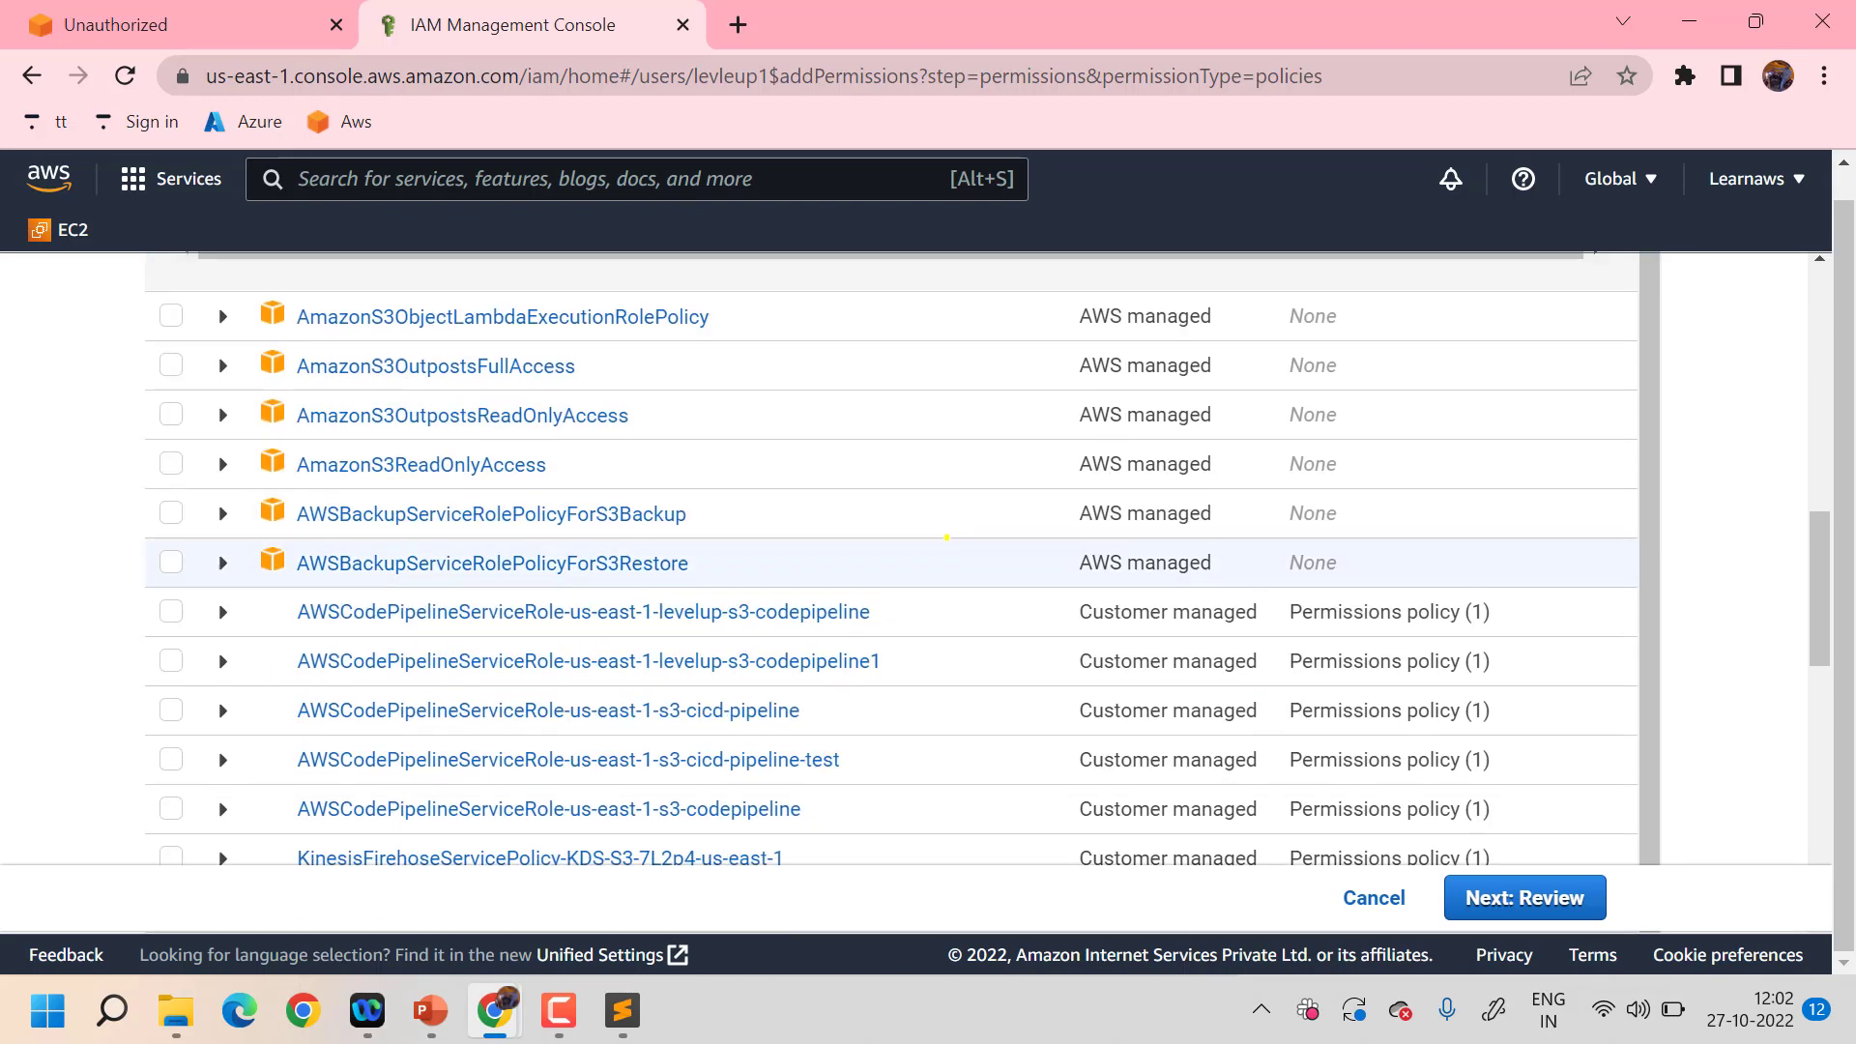
scroll(946, 536, "up", 3)
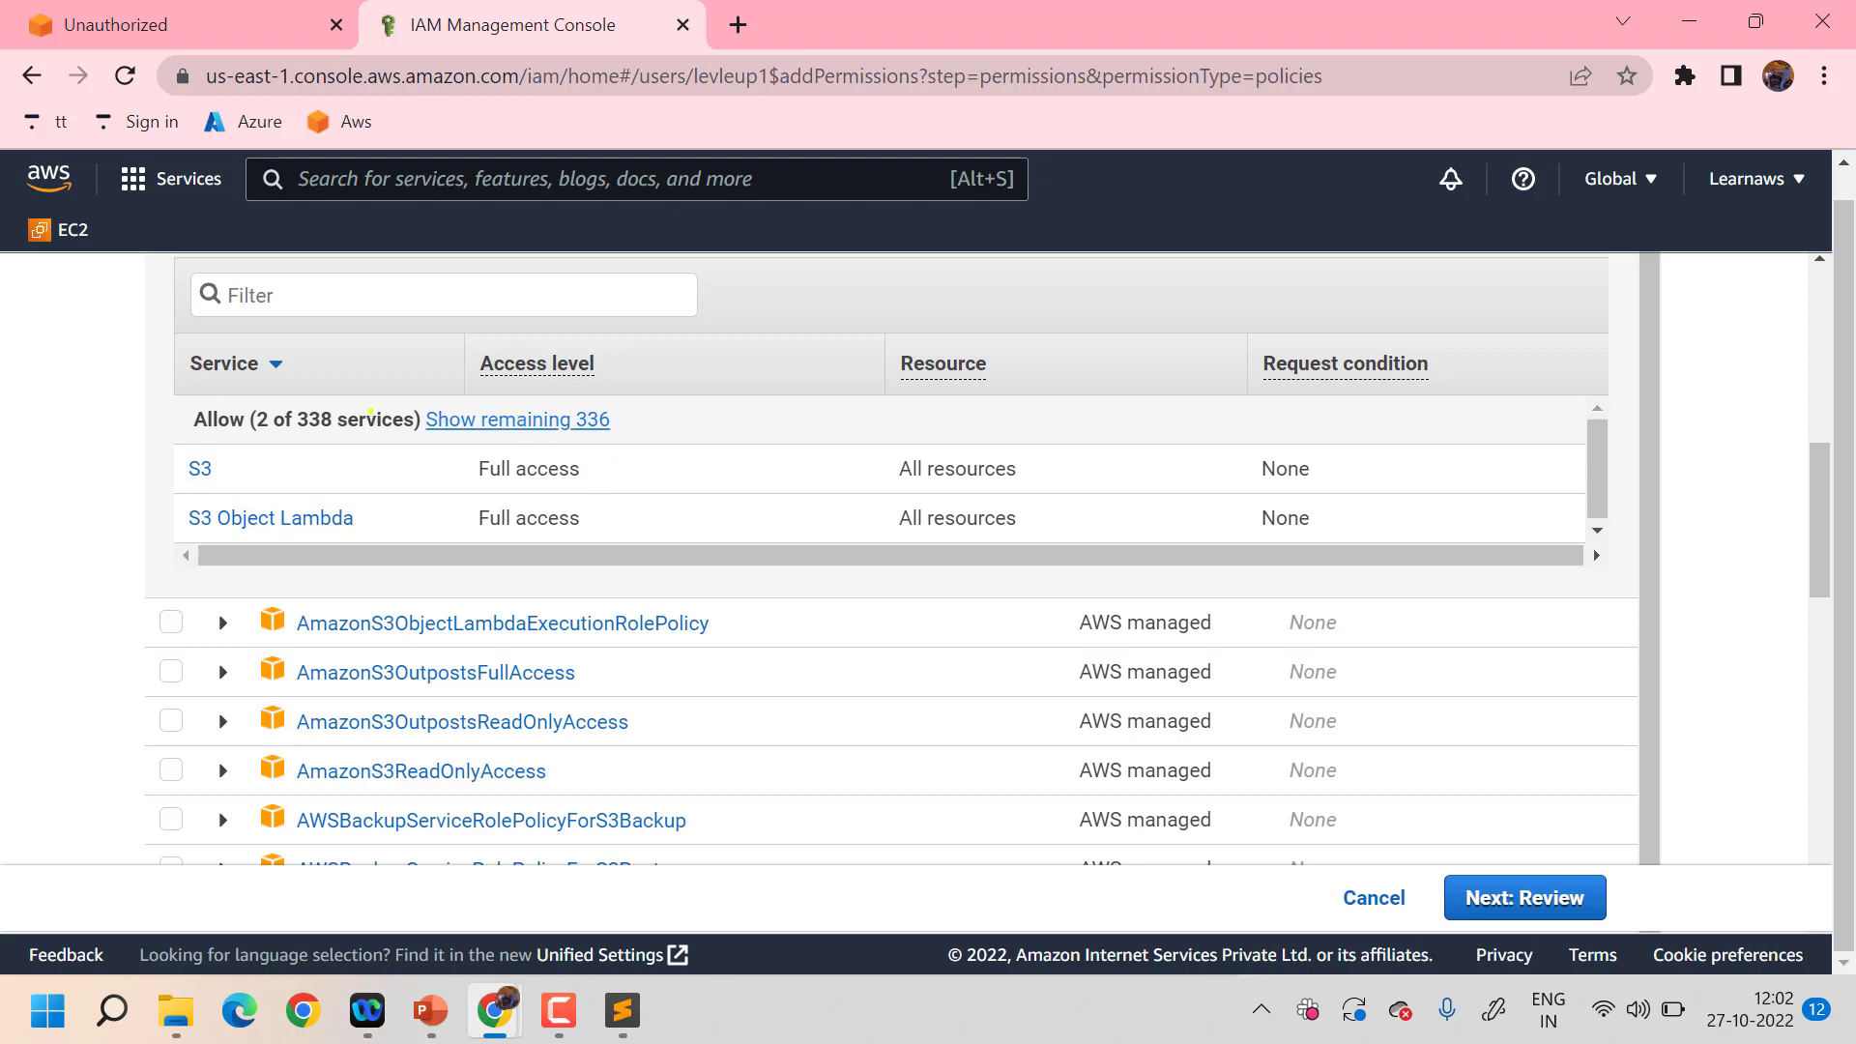
left_click(517, 416)
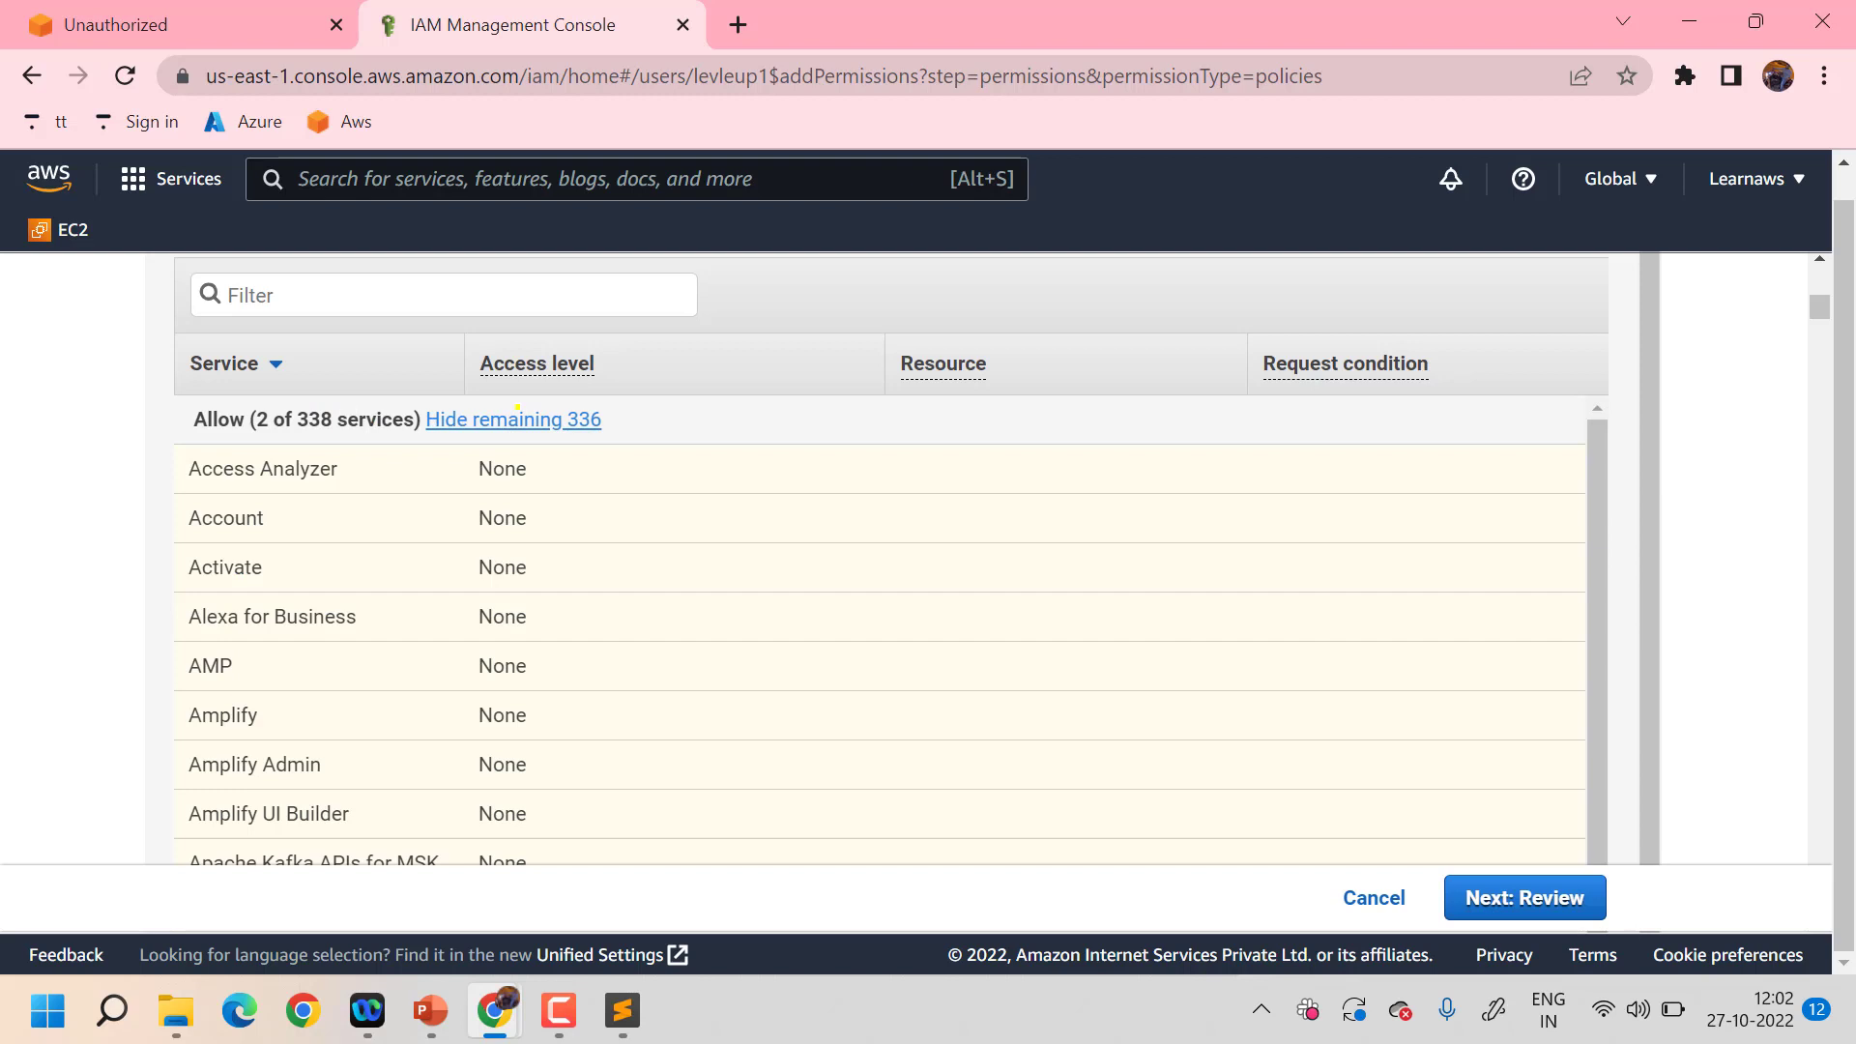
left_click(517, 416)
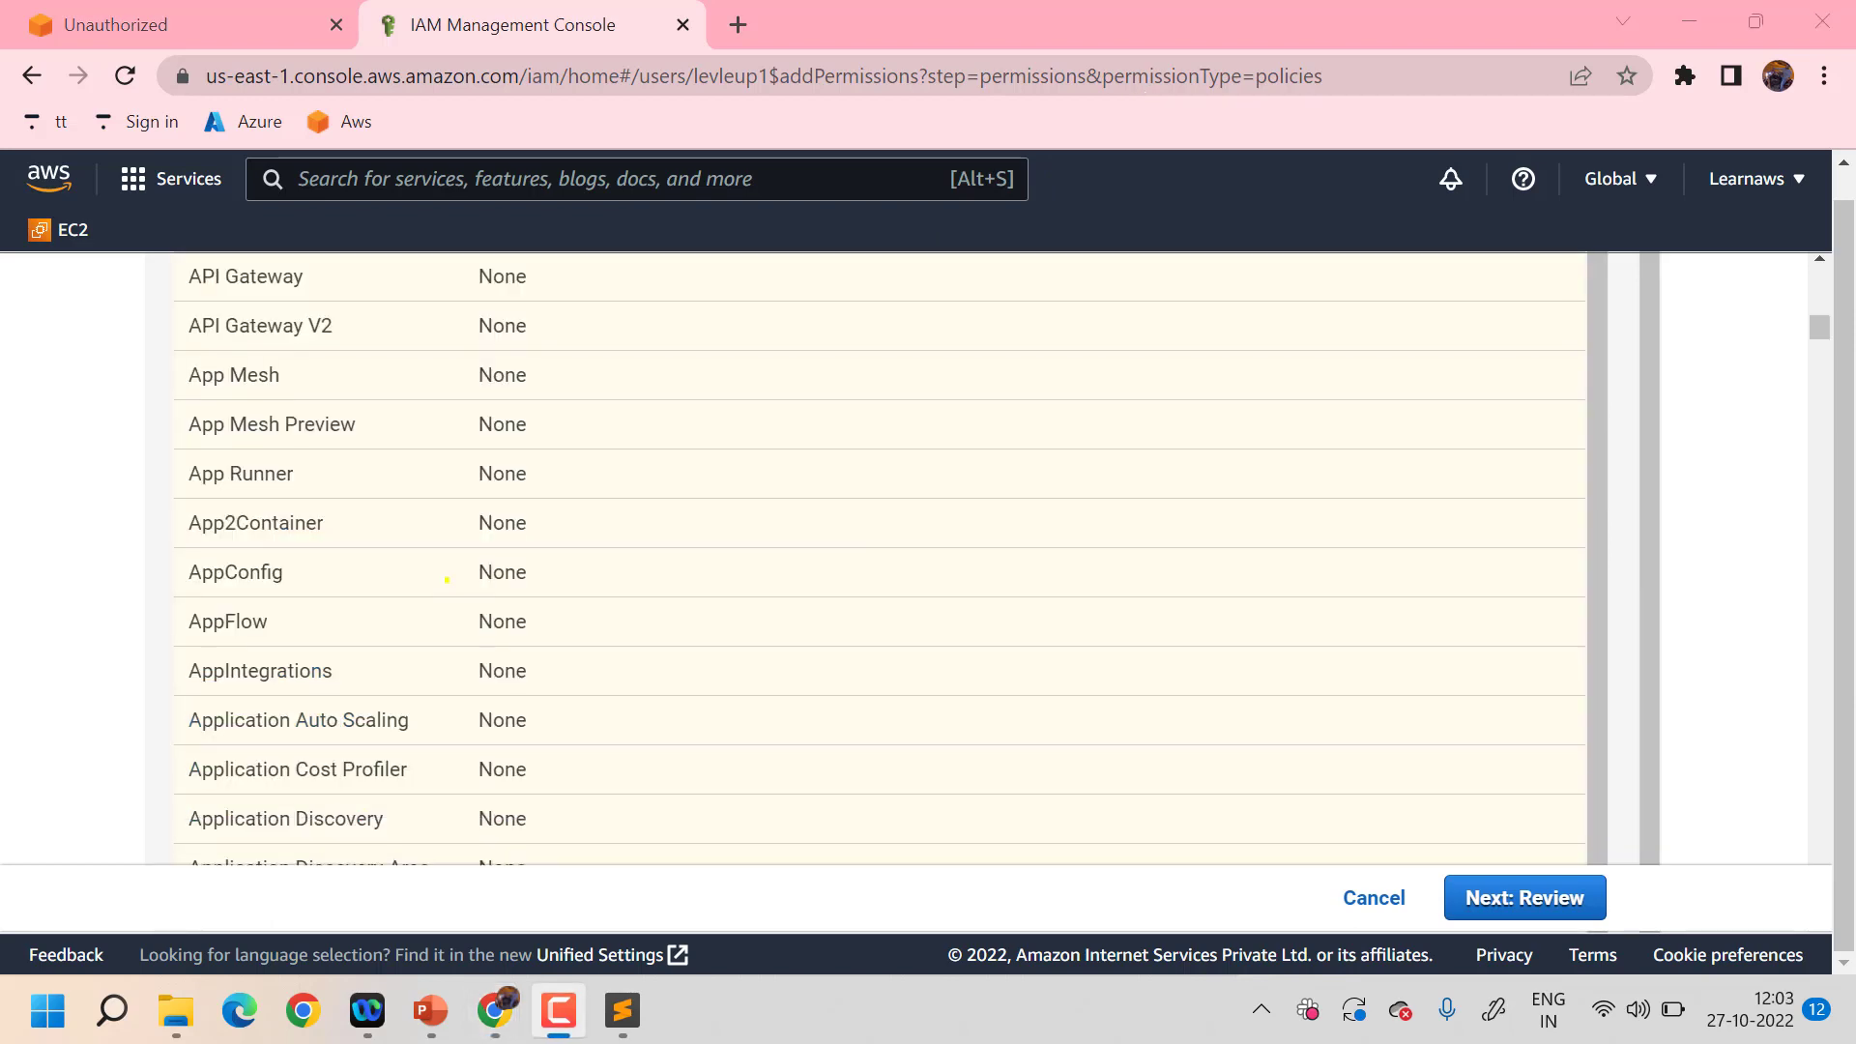
scroll(447, 579, "up", 5)
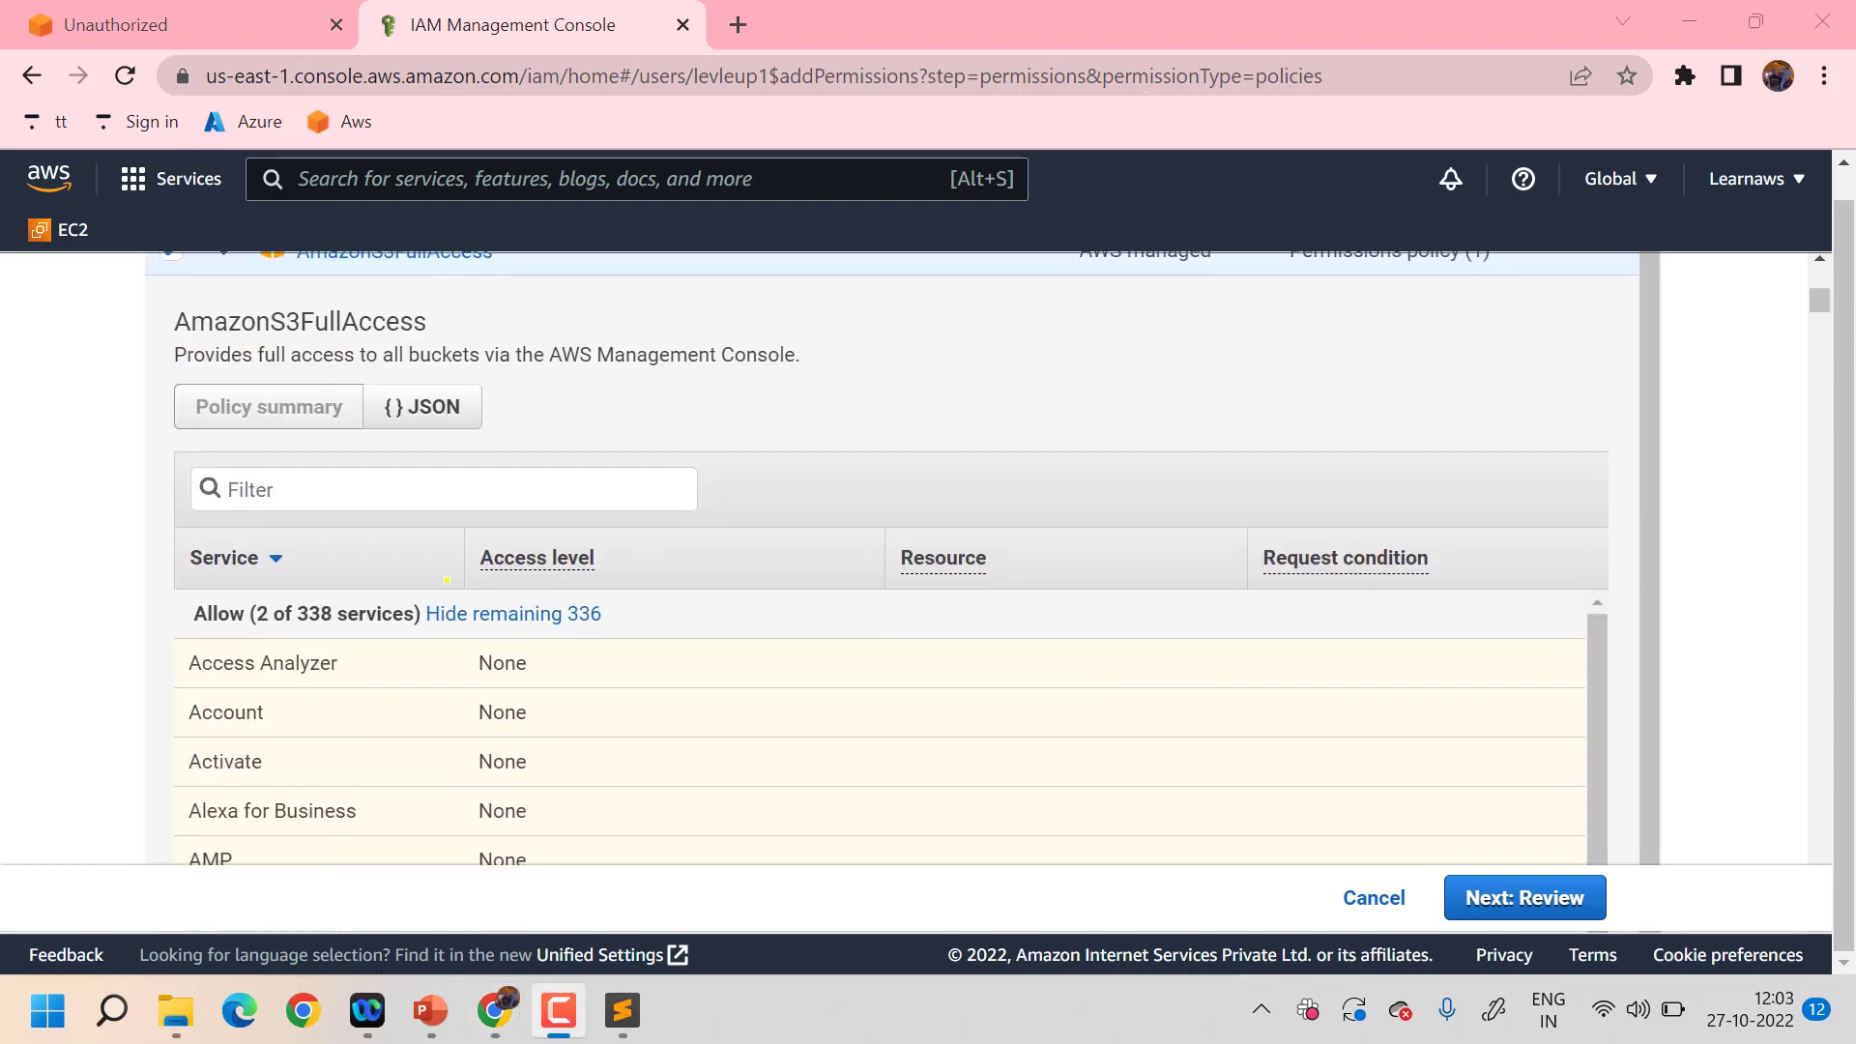
scroll(447, 580, "down", 6)
scroll(447, 580, "down", 20)
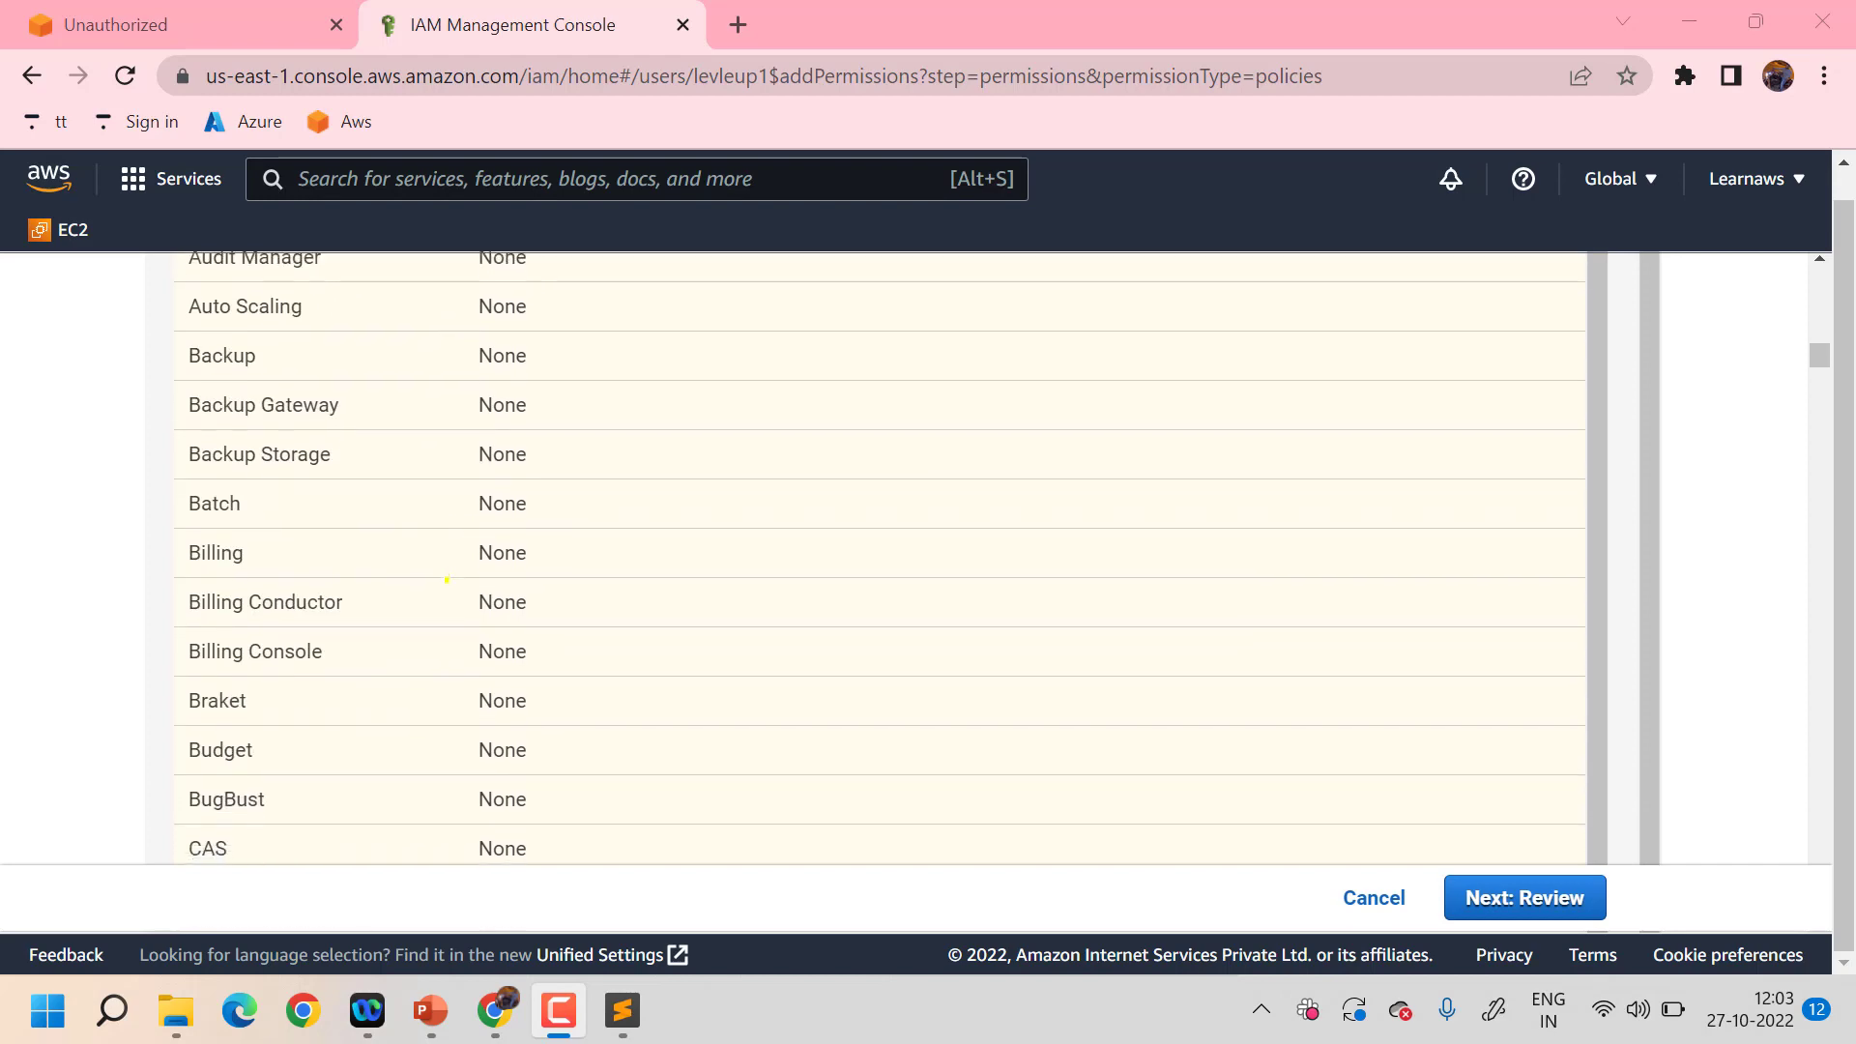
scroll(447, 579, "down", 20)
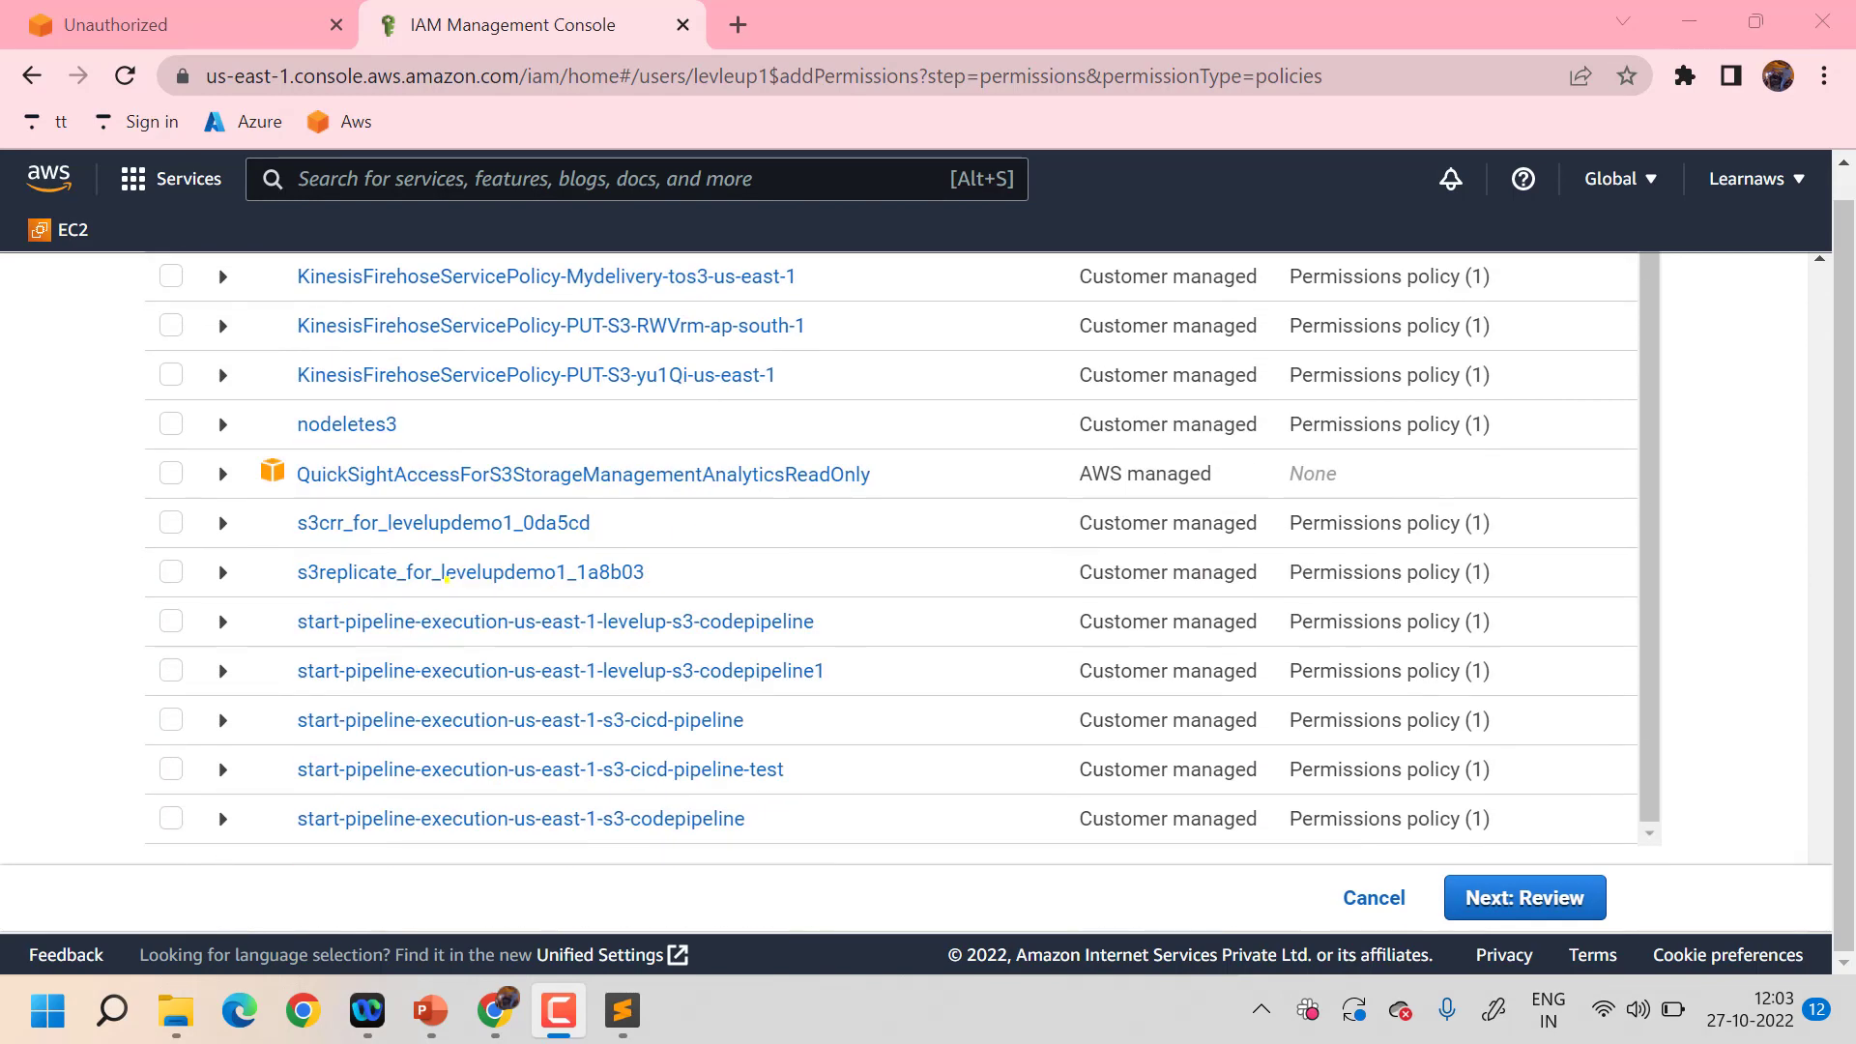
left_click(1522, 898)
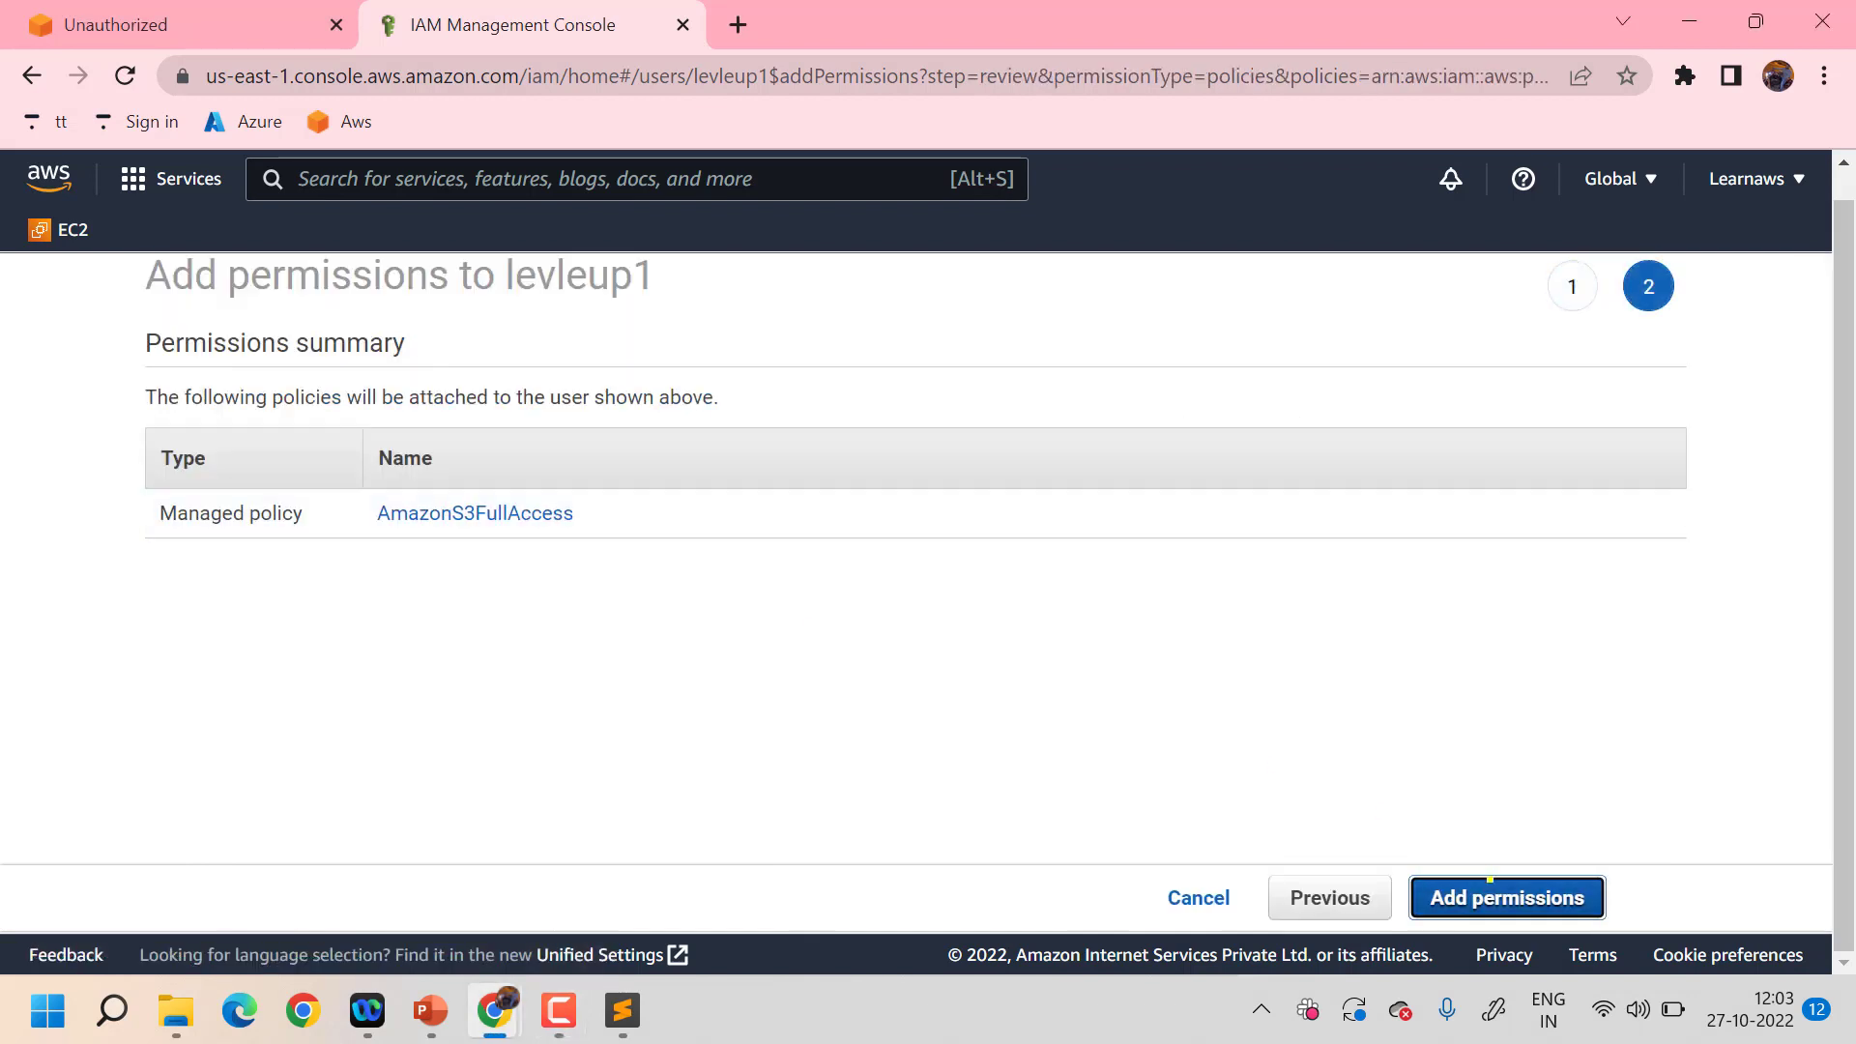
- Confirm attaching AmazonS3FullAccess to levleup1
left_click(1490, 879)
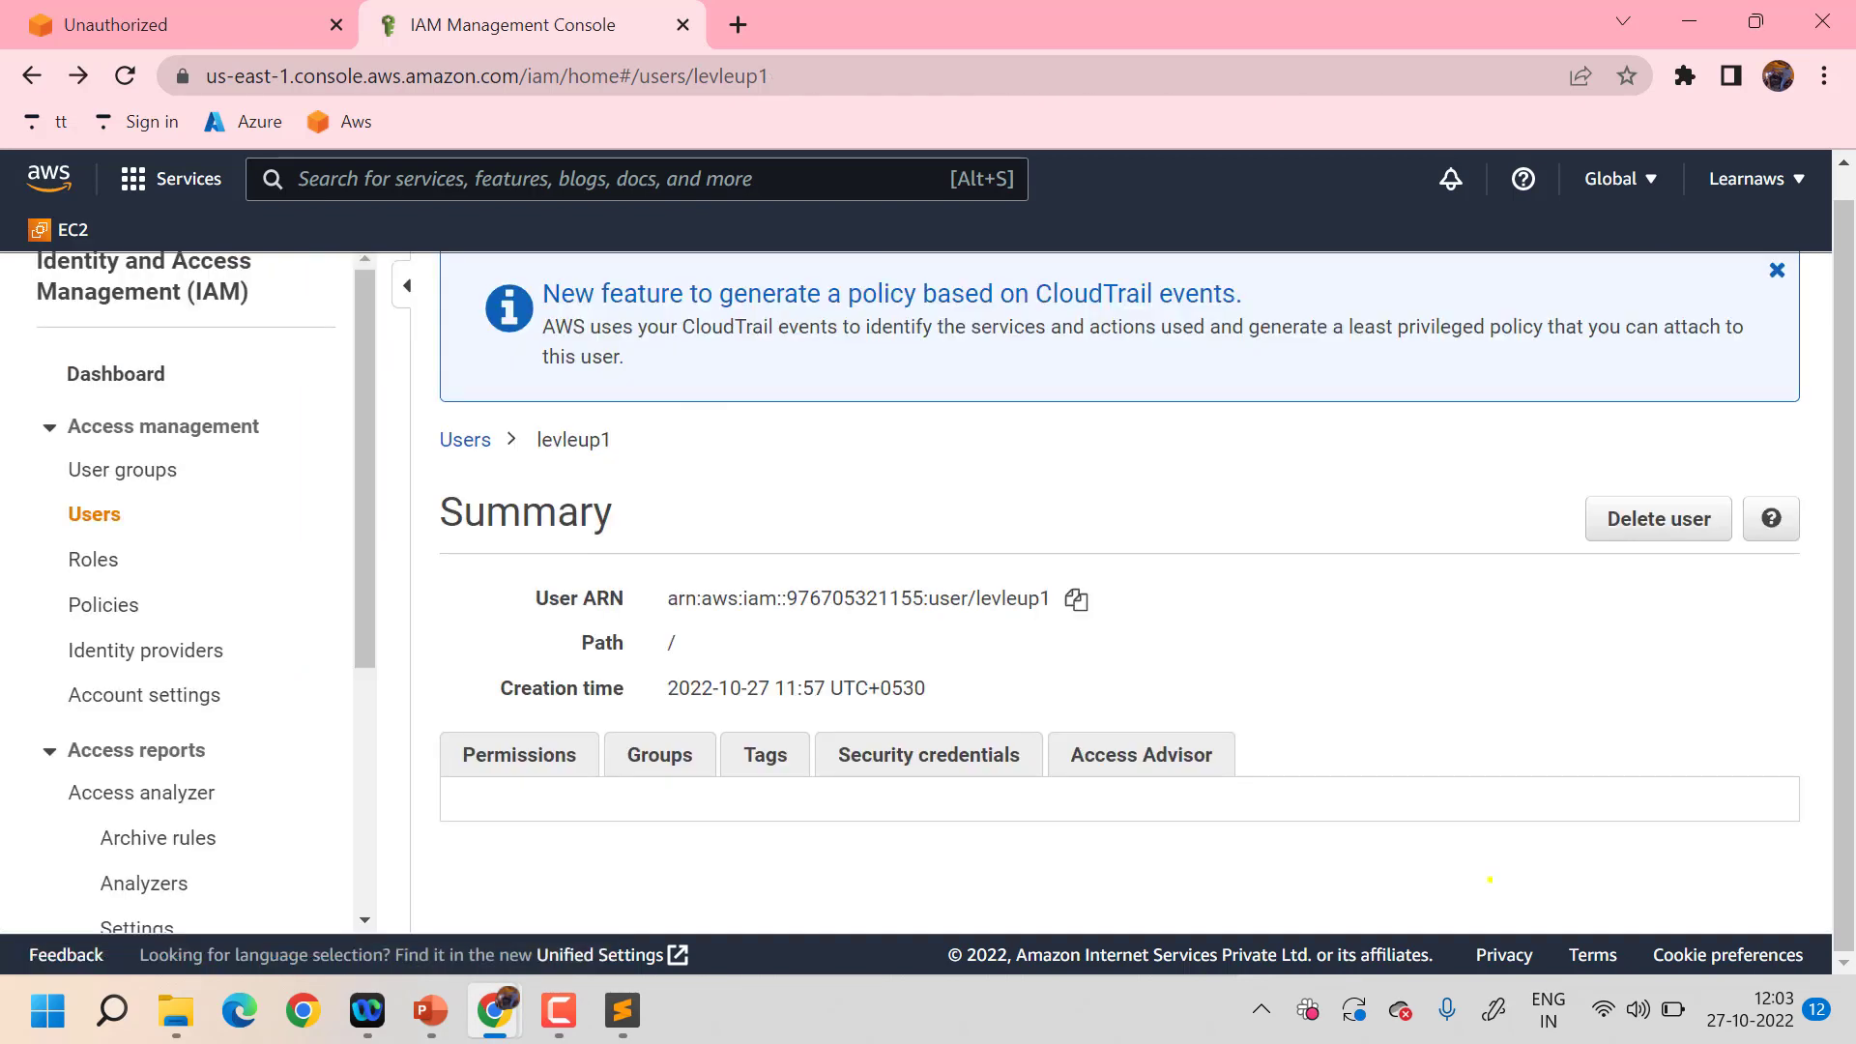
scroll(1129, 712, "down", 5)
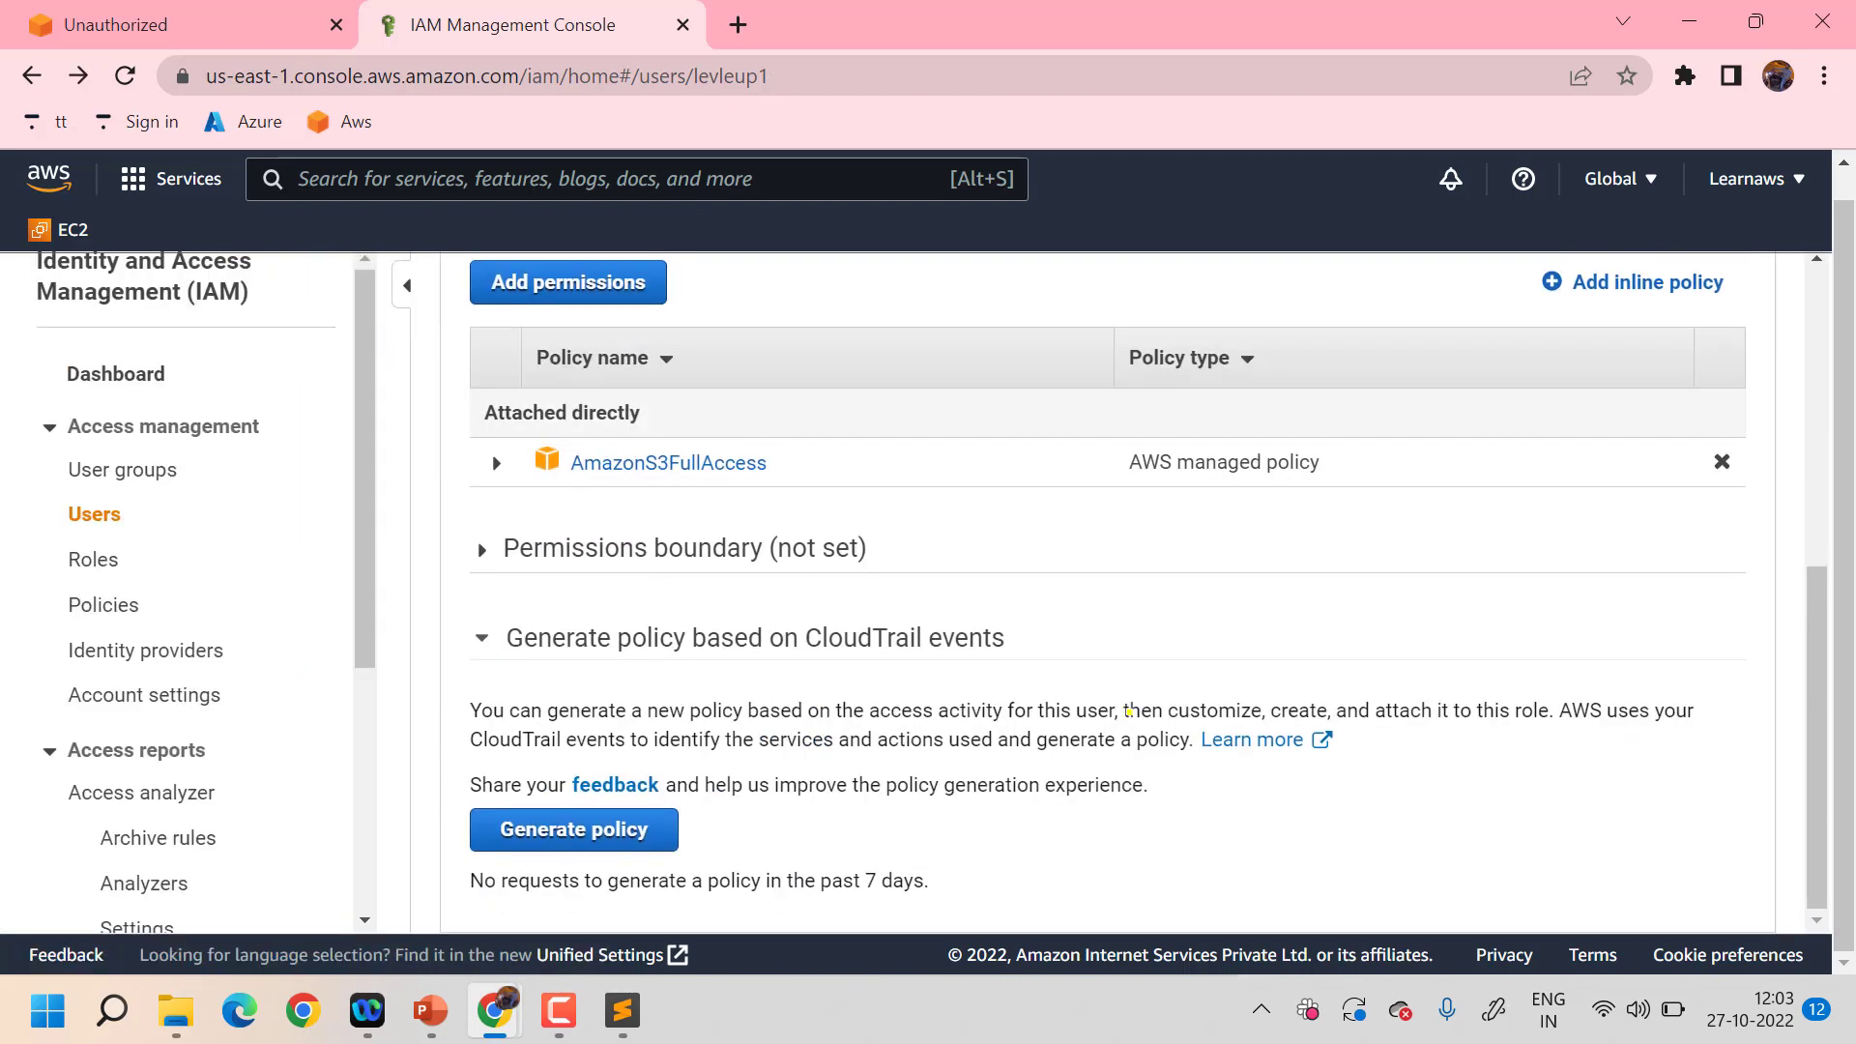
scroll(1129, 712, "up", 5)
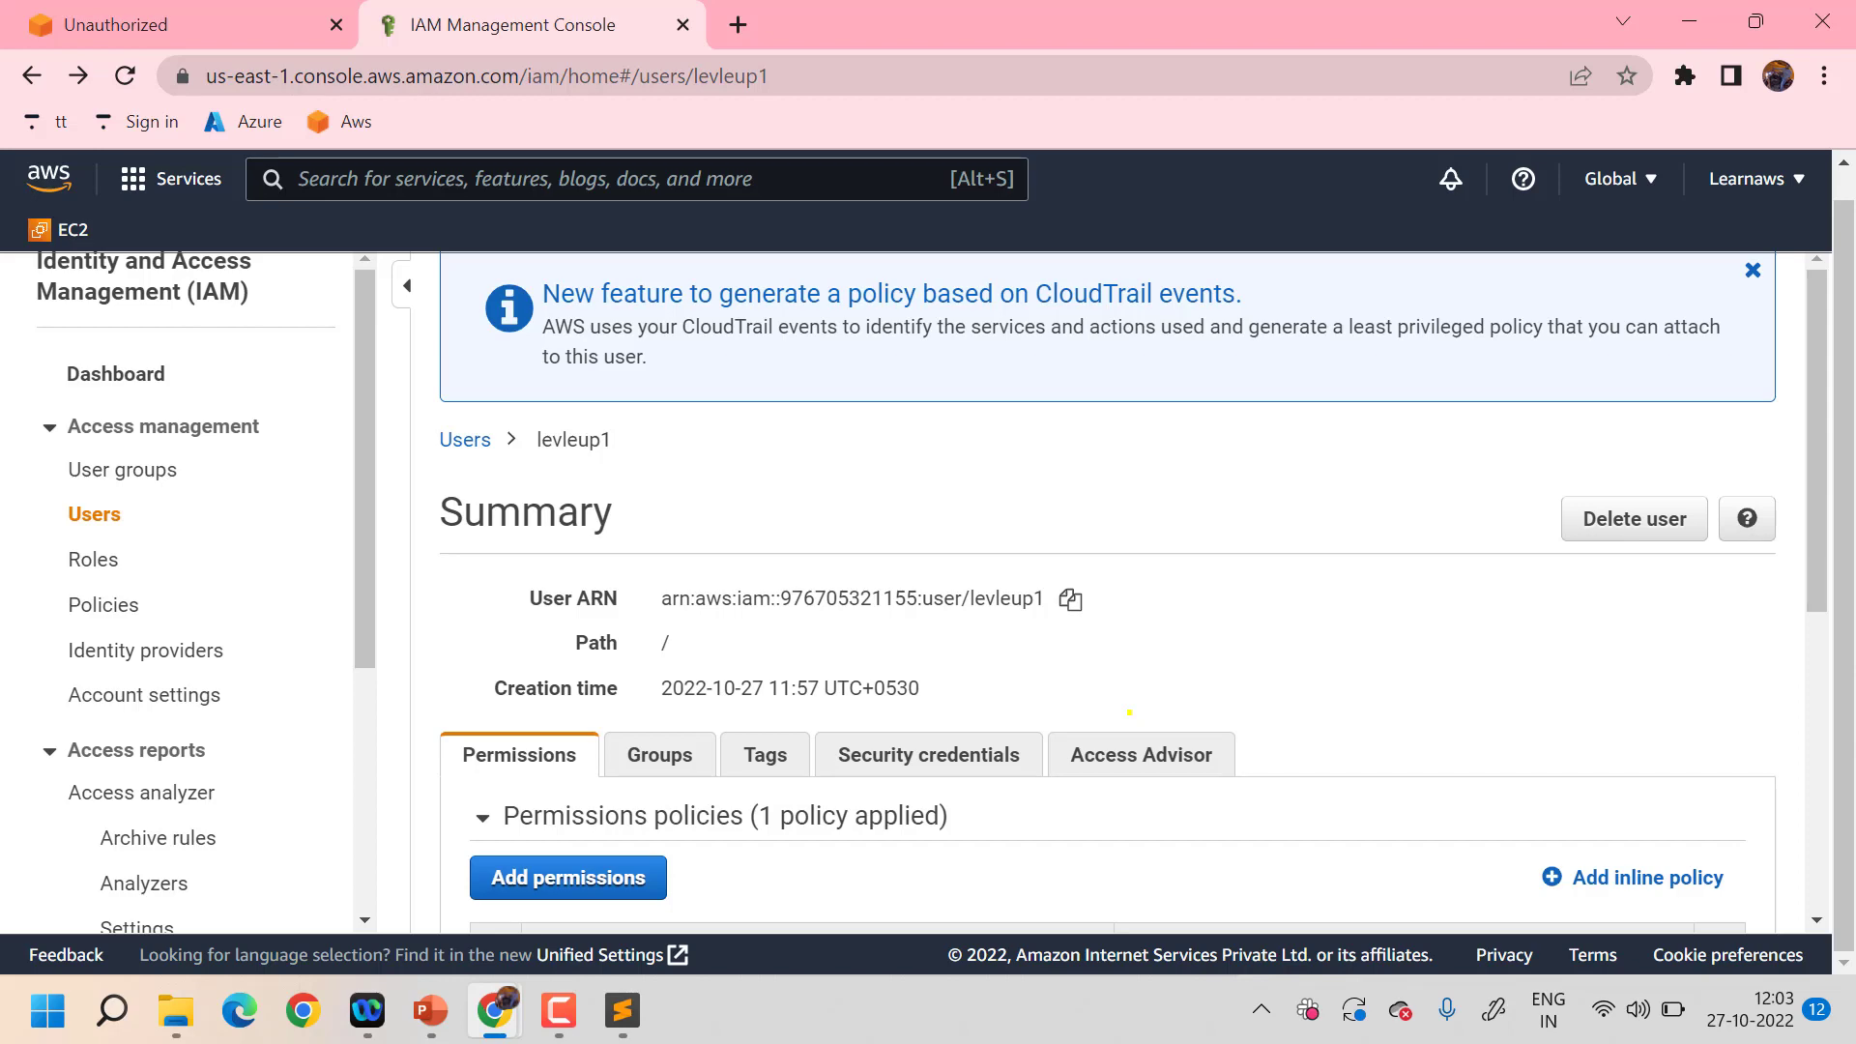
scroll(1129, 712, "down", 1)
scroll(1128, 713, "down", 4)
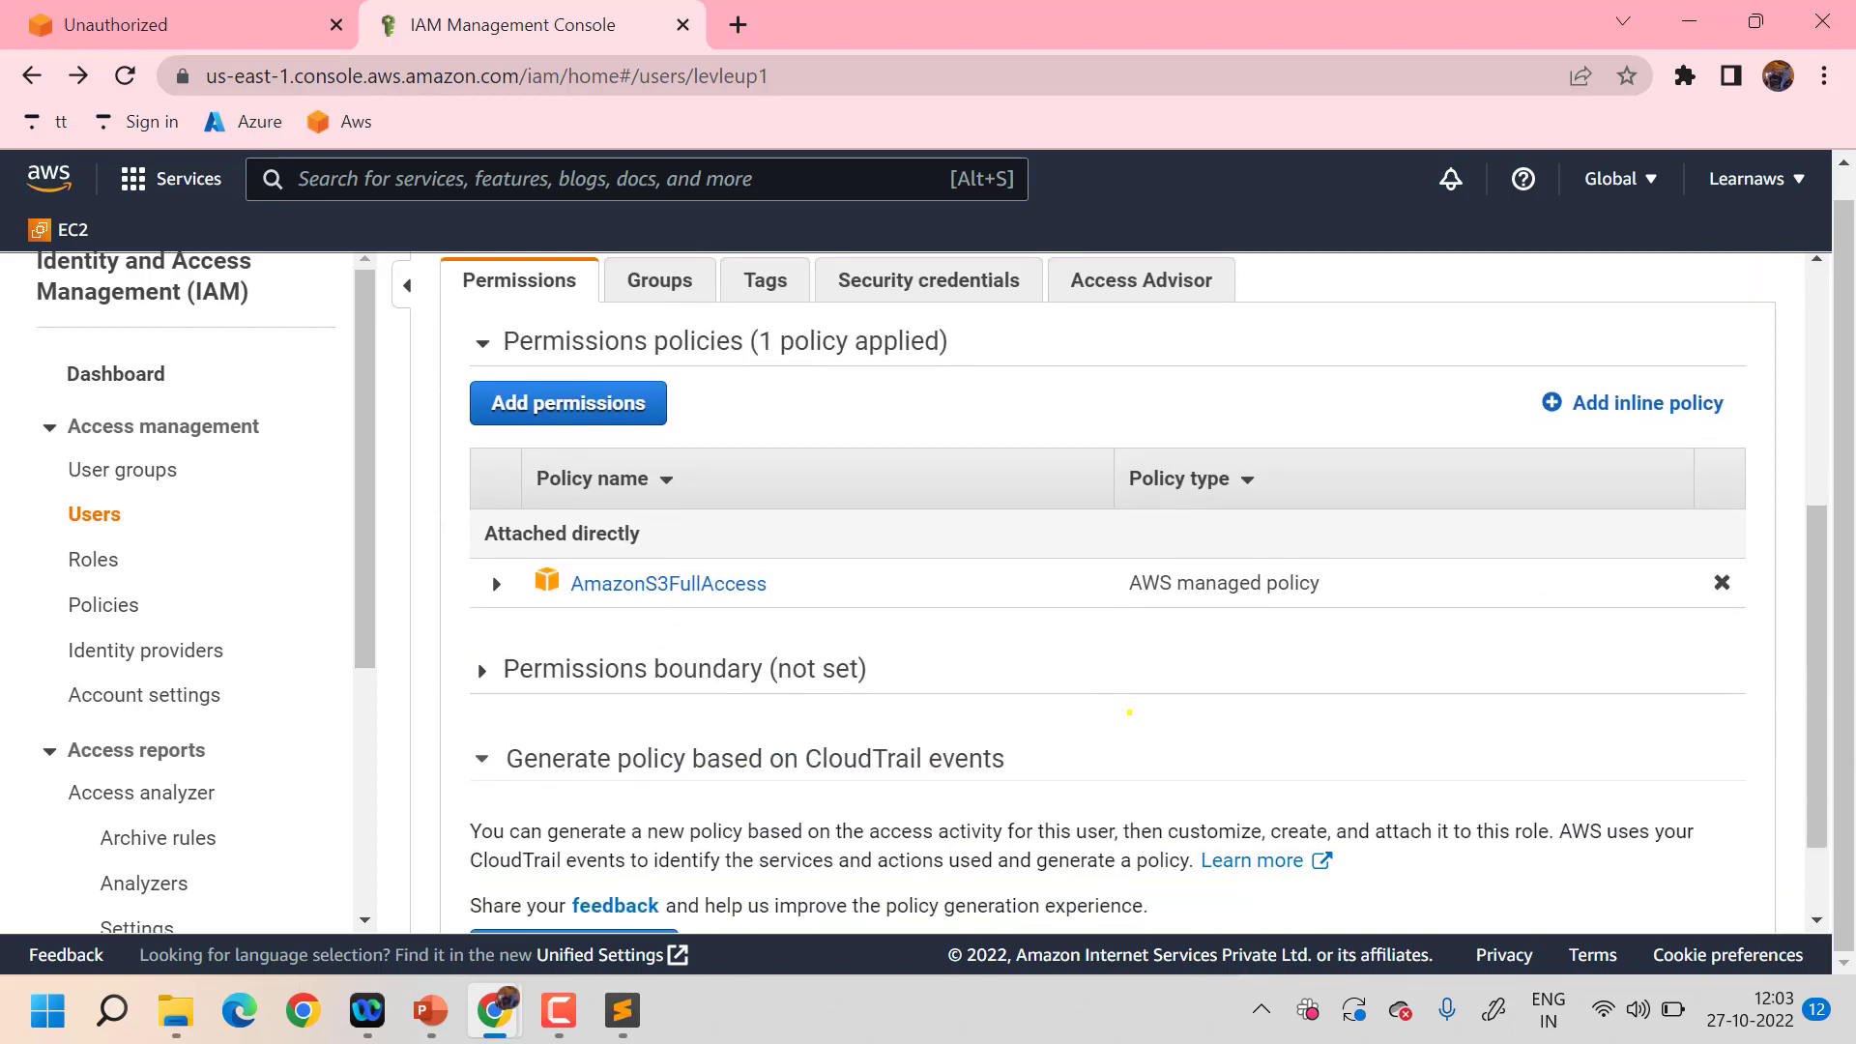
scroll(1128, 712, "down", 1)
scroll(1129, 712, "up", 5)
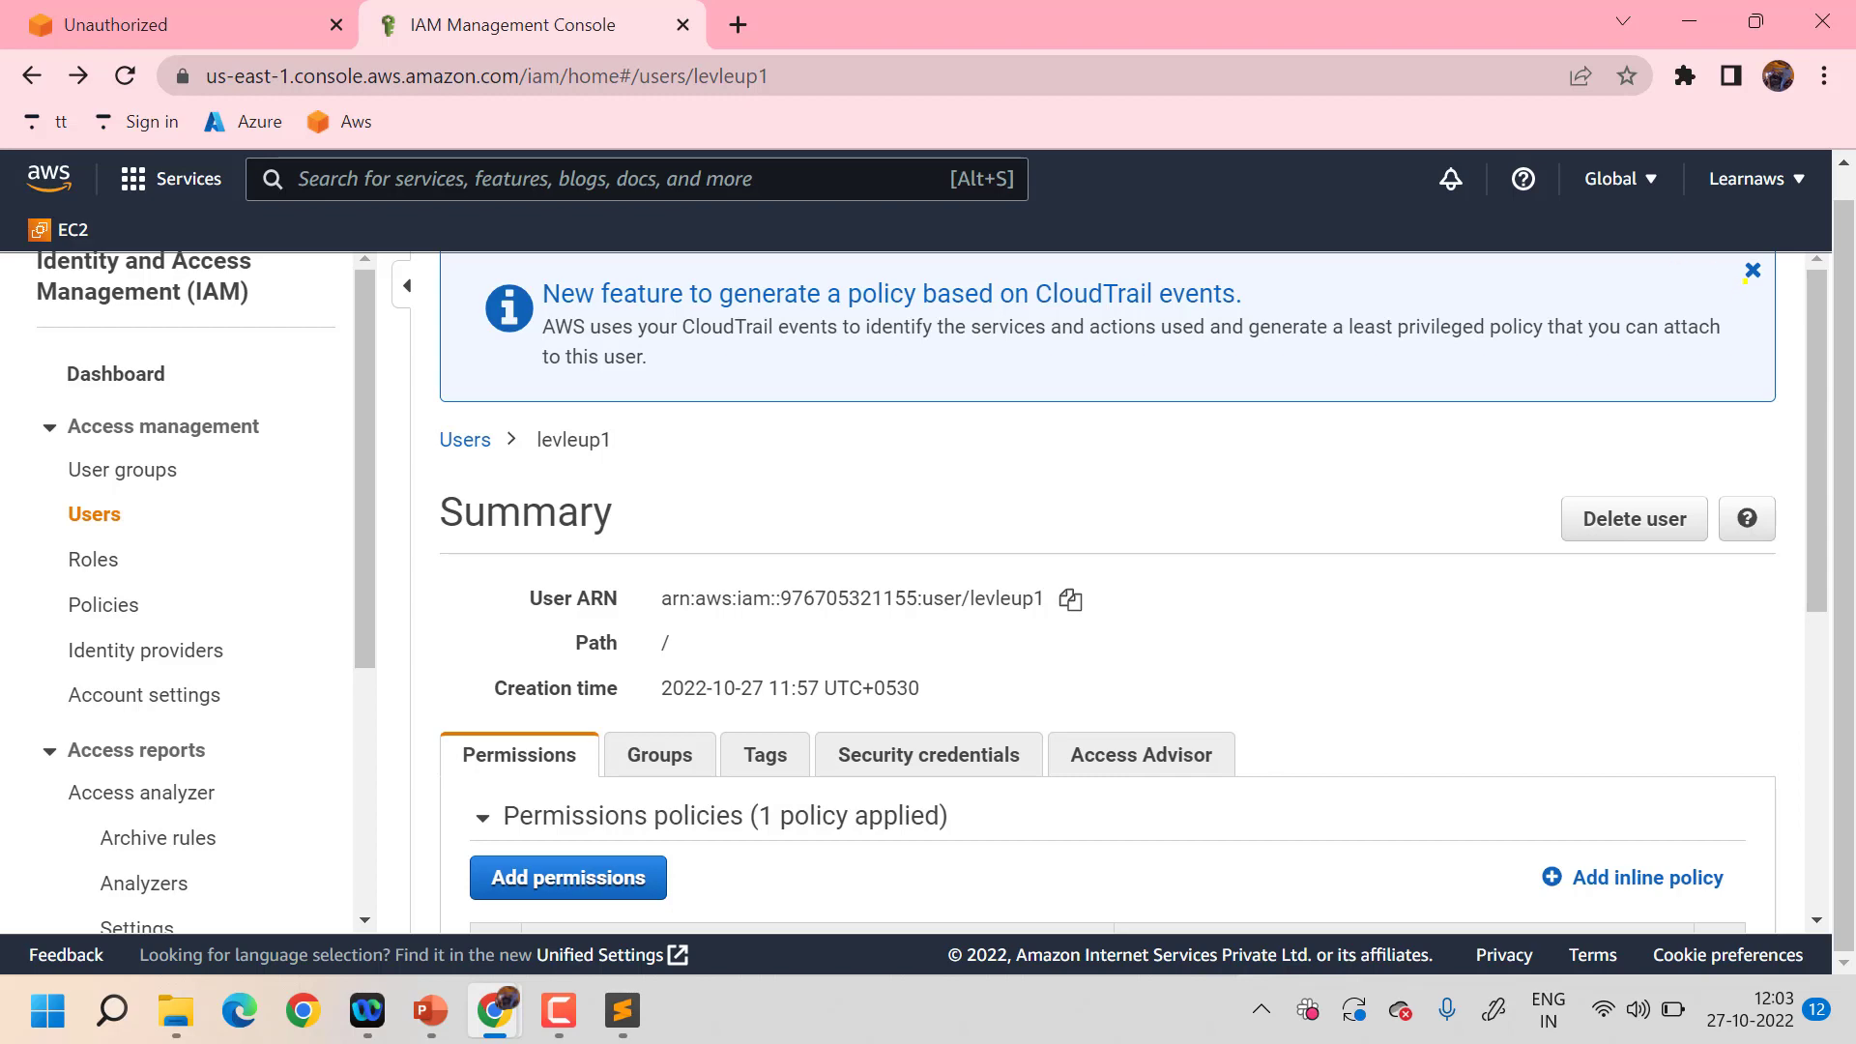
- Dismiss the CloudTrail announcement and inspect the attached policy's S3 services
left_click(1752, 270)
scroll(1151, 618, "down", 3)
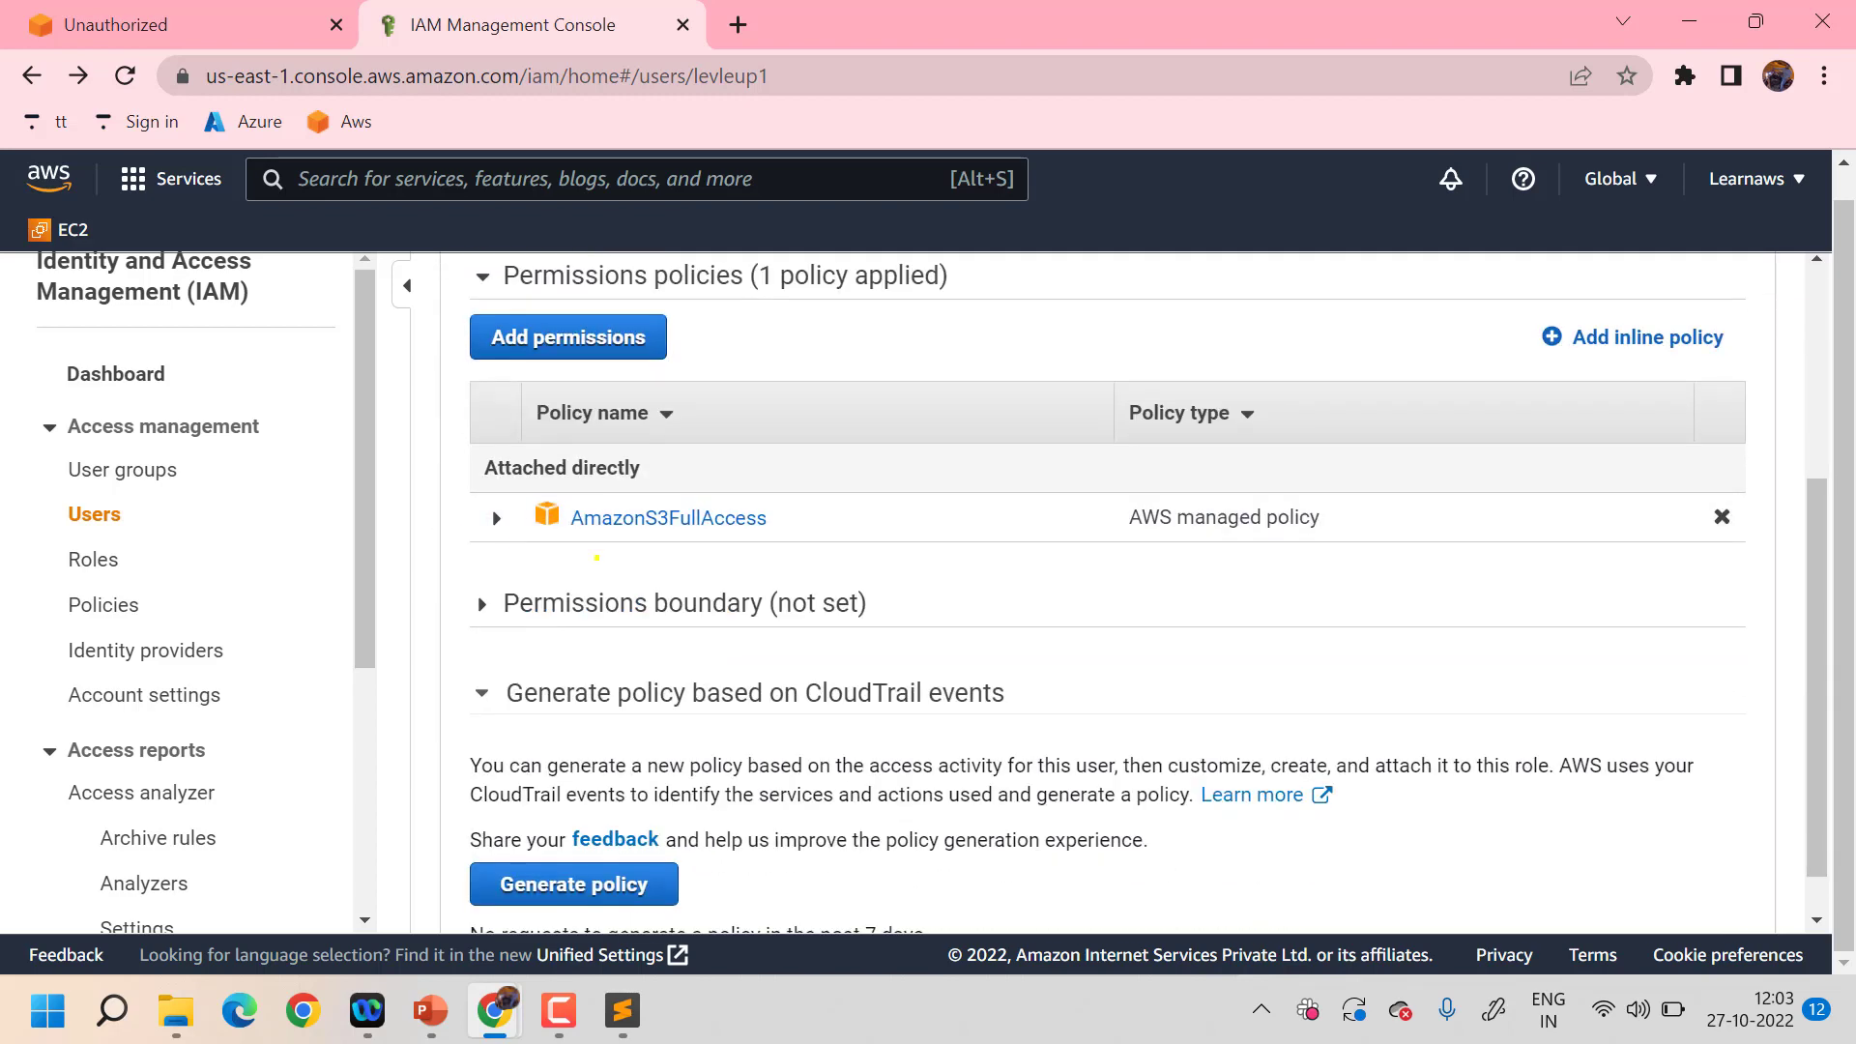
left_click(494, 517)
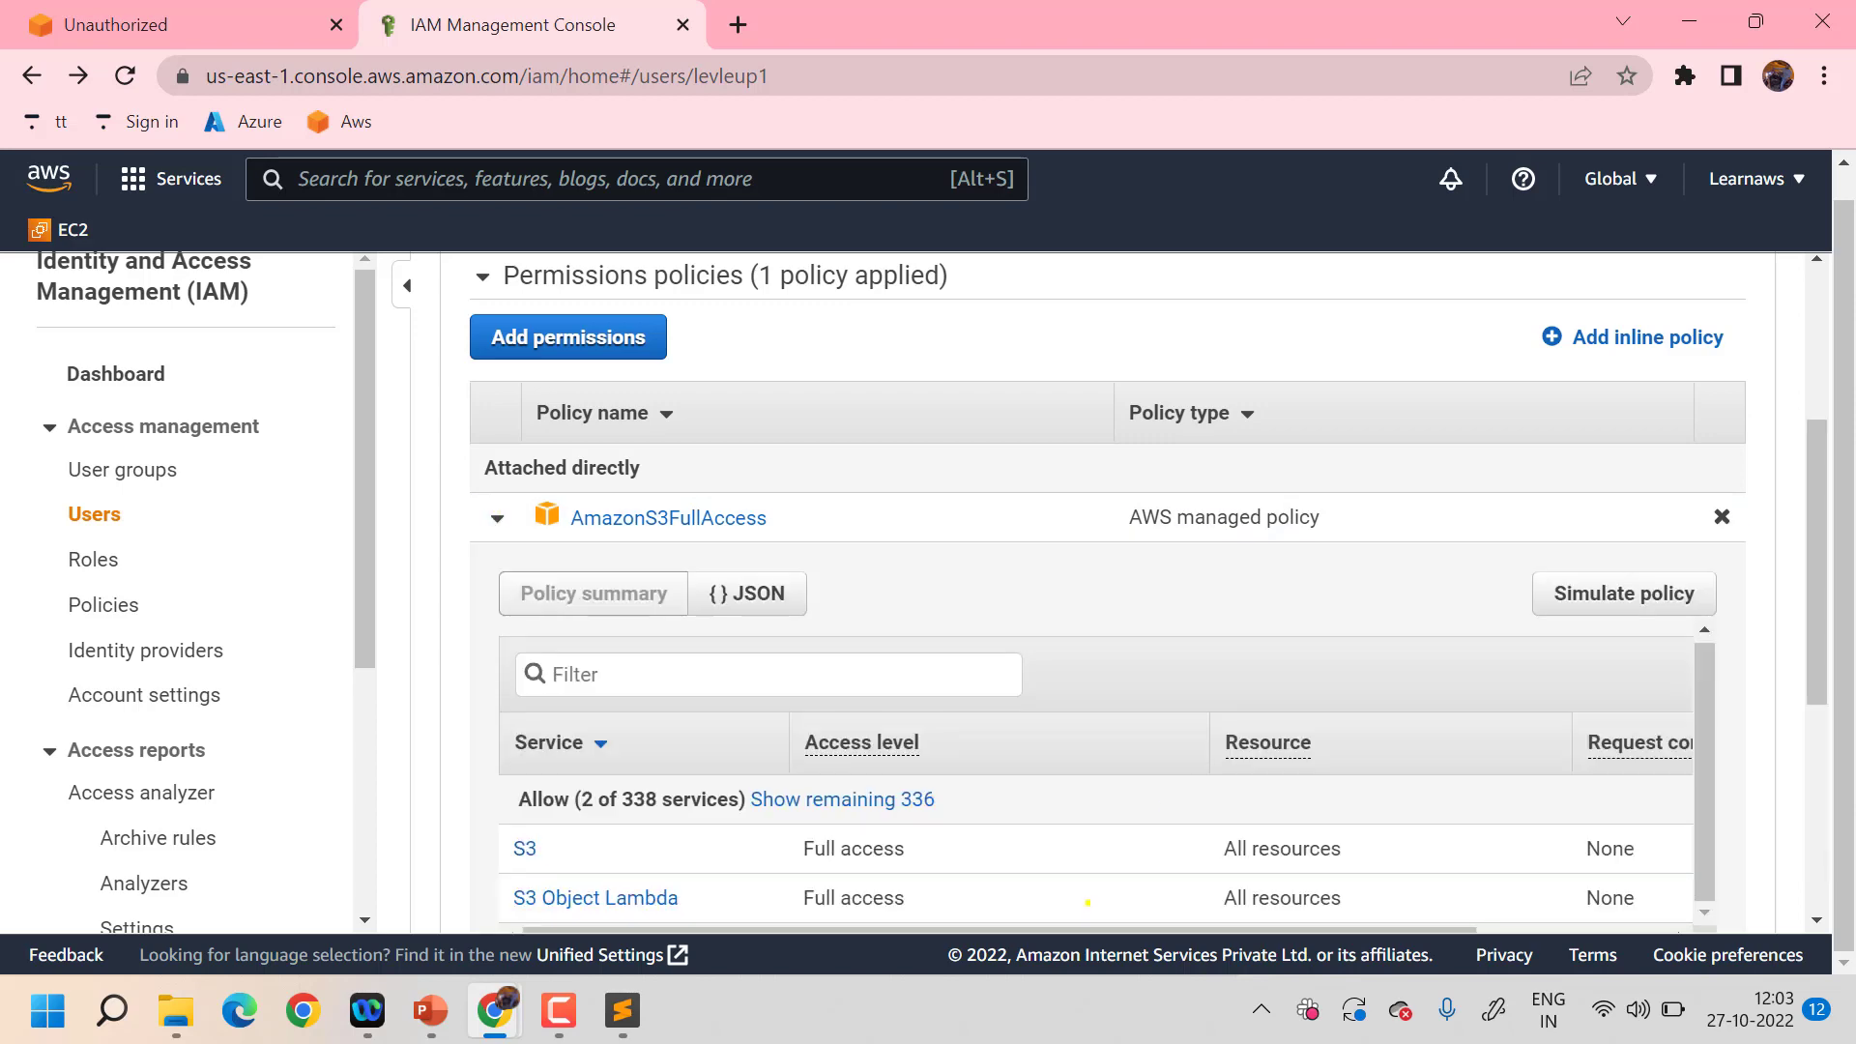
scroll(1407, 544, "up", 3)
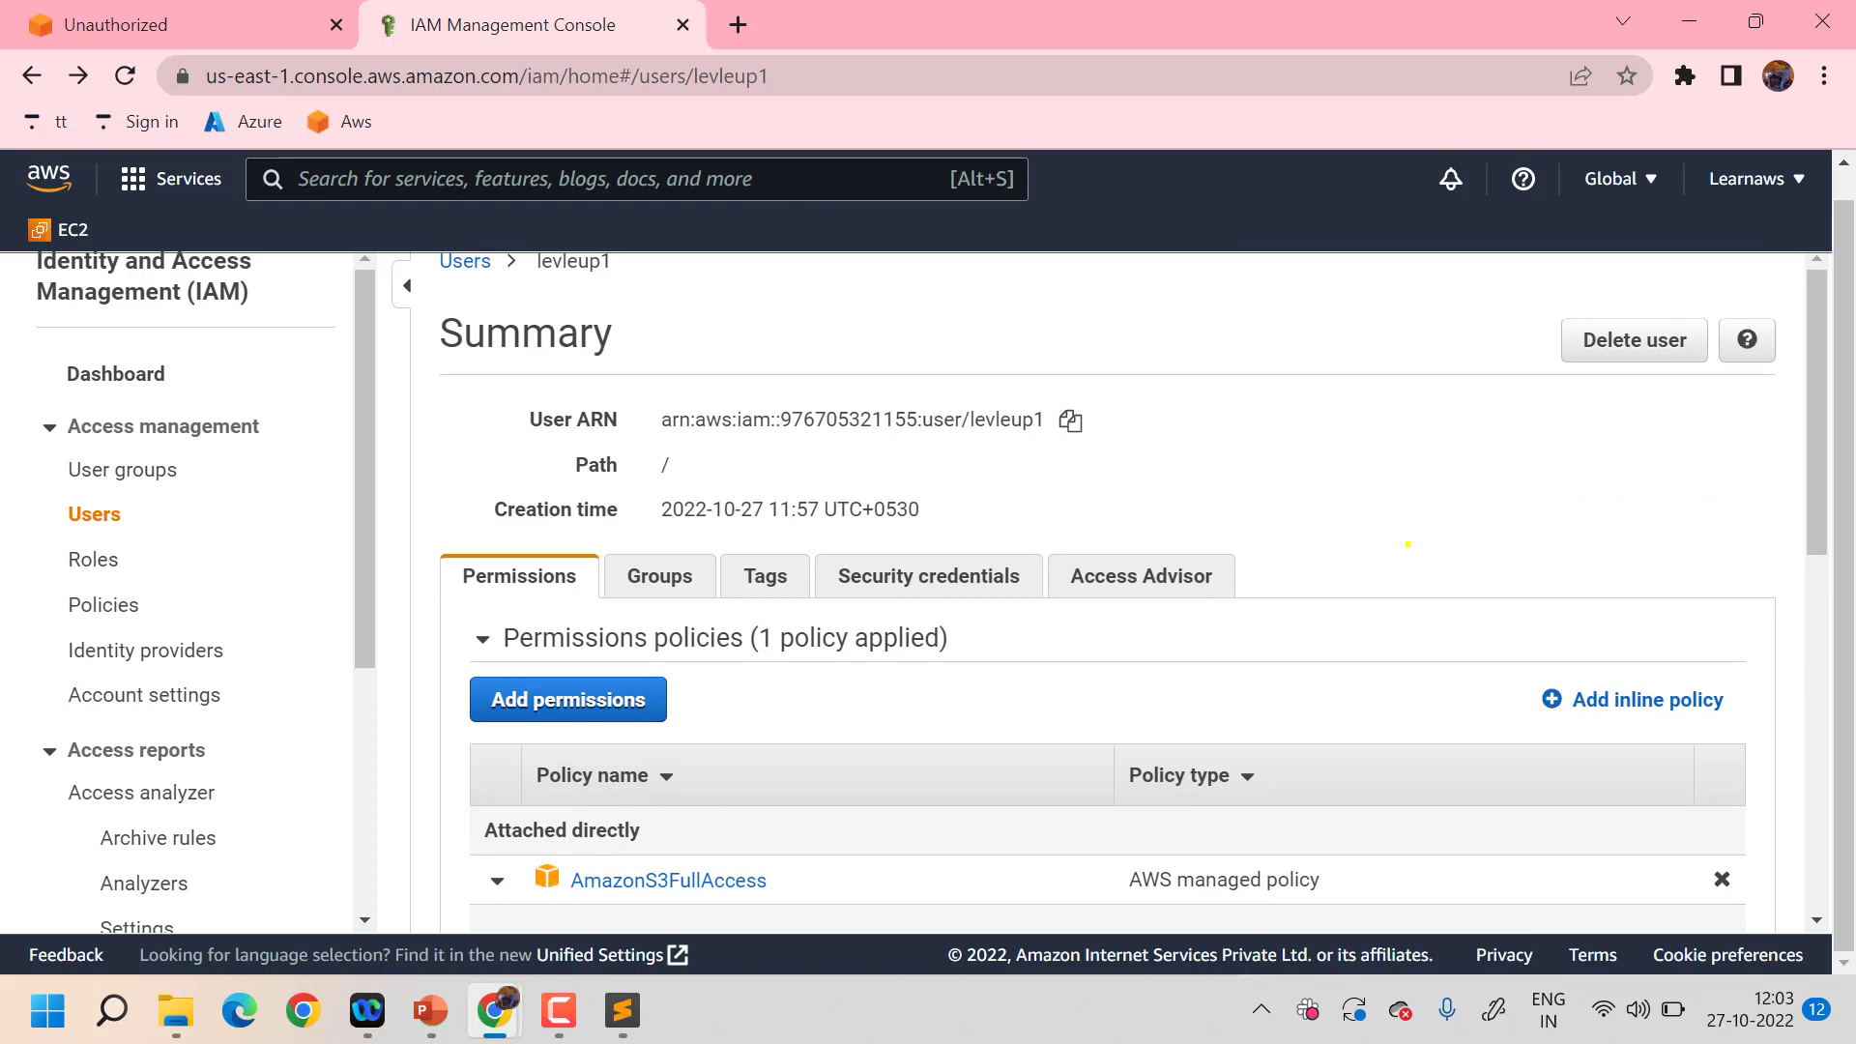
scroll(1407, 545, "up", 1)
- In the incognito session, open S3 via search and view its single-bucket Buckets list
mouse_move(493, 1010)
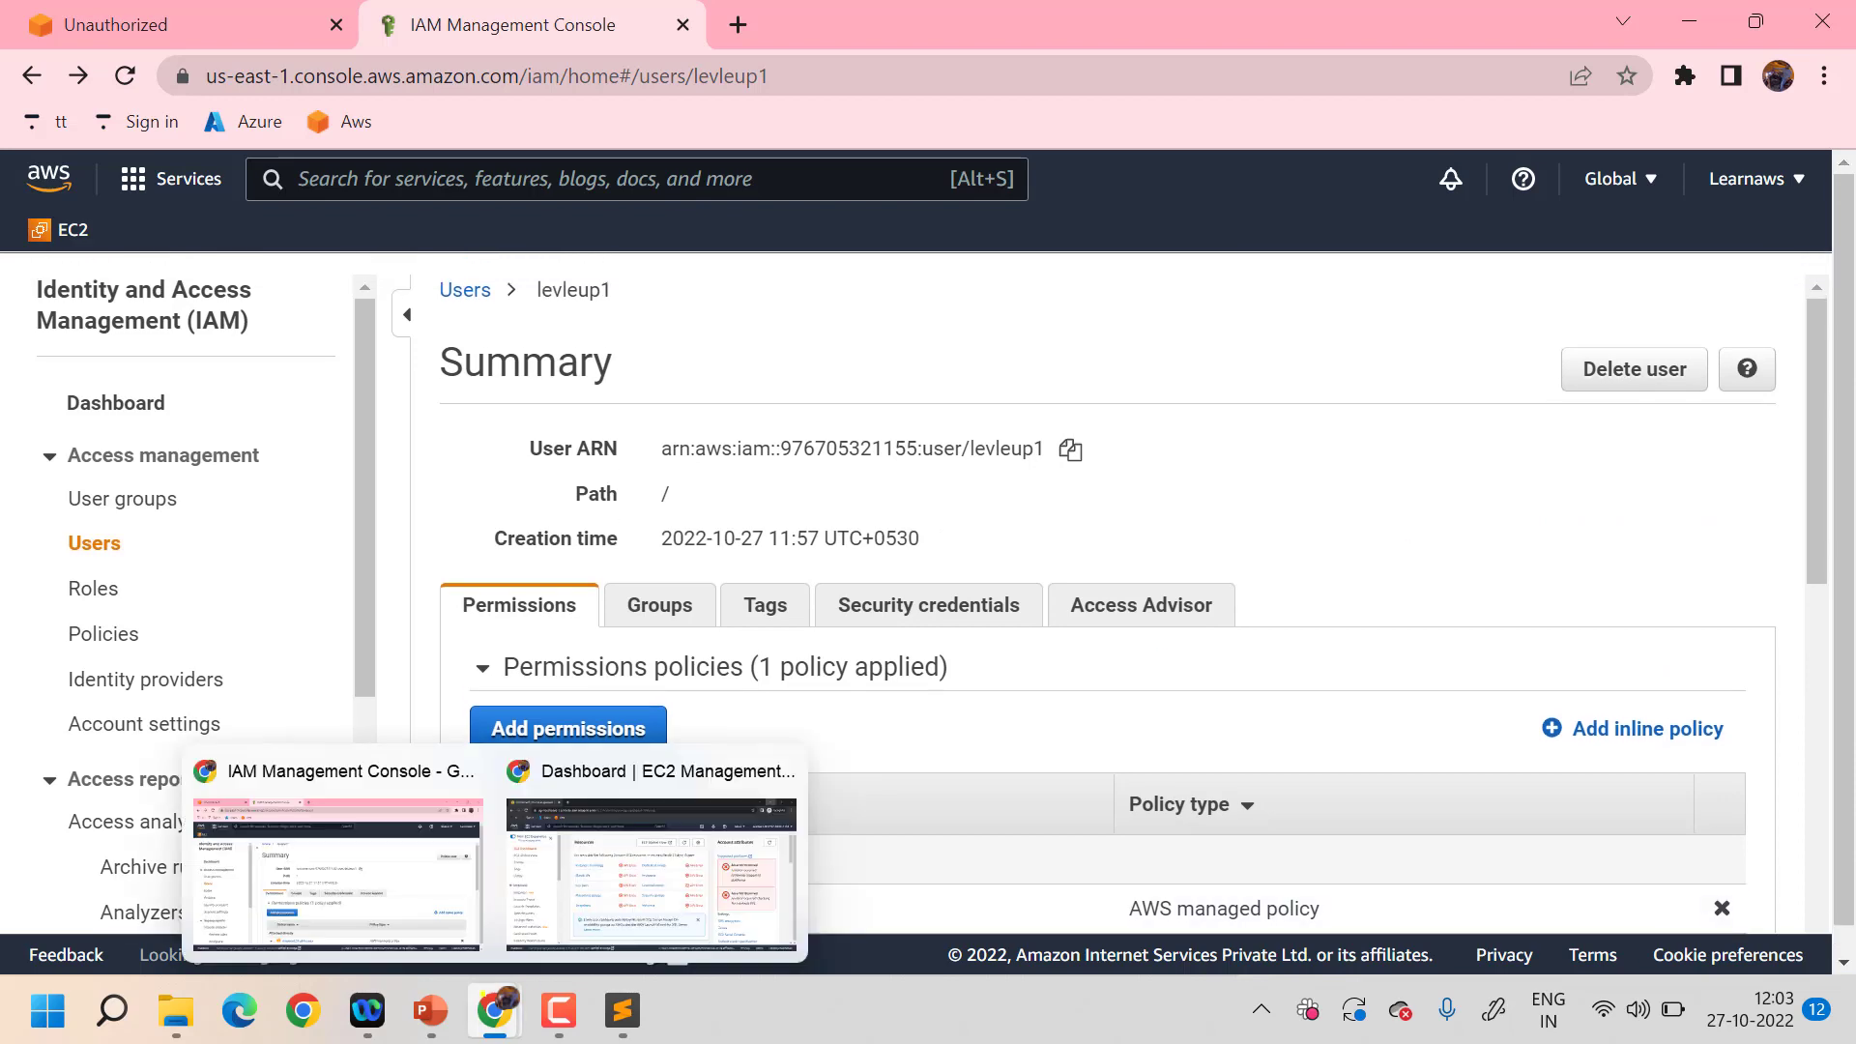
left_click(650, 851)
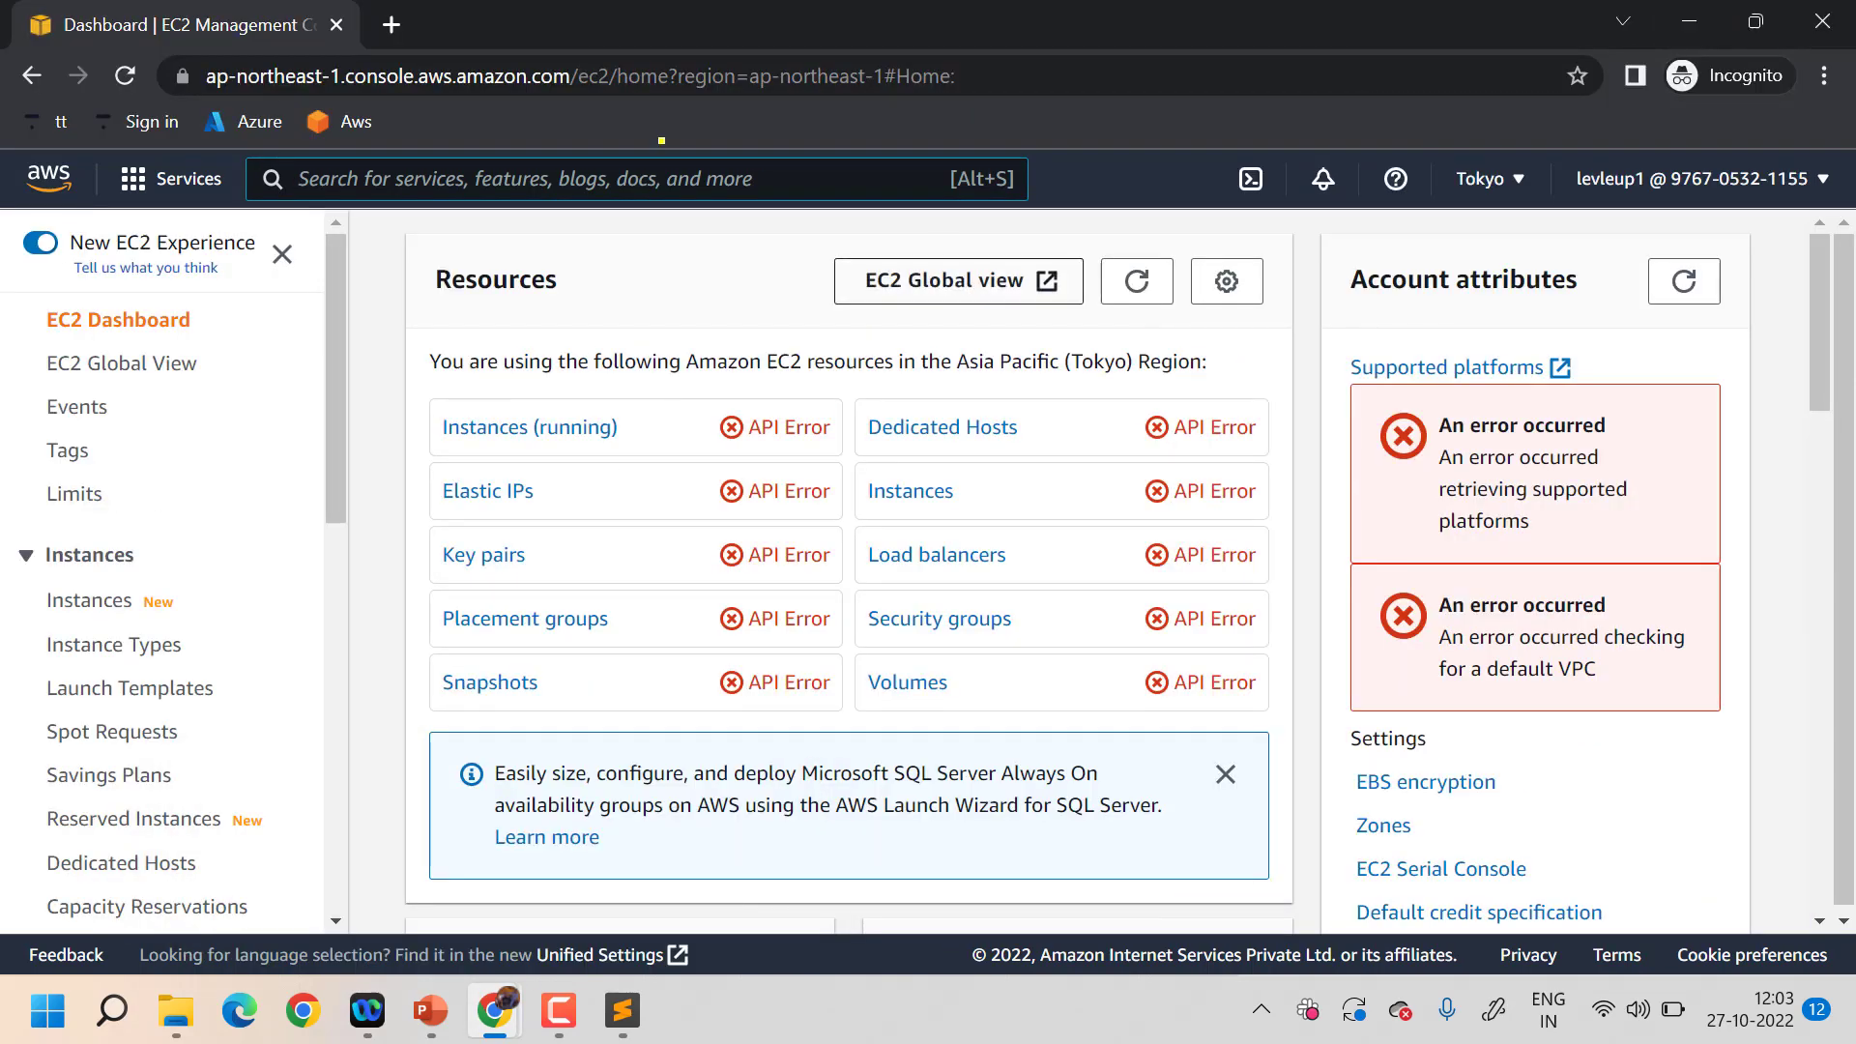
type("s3")
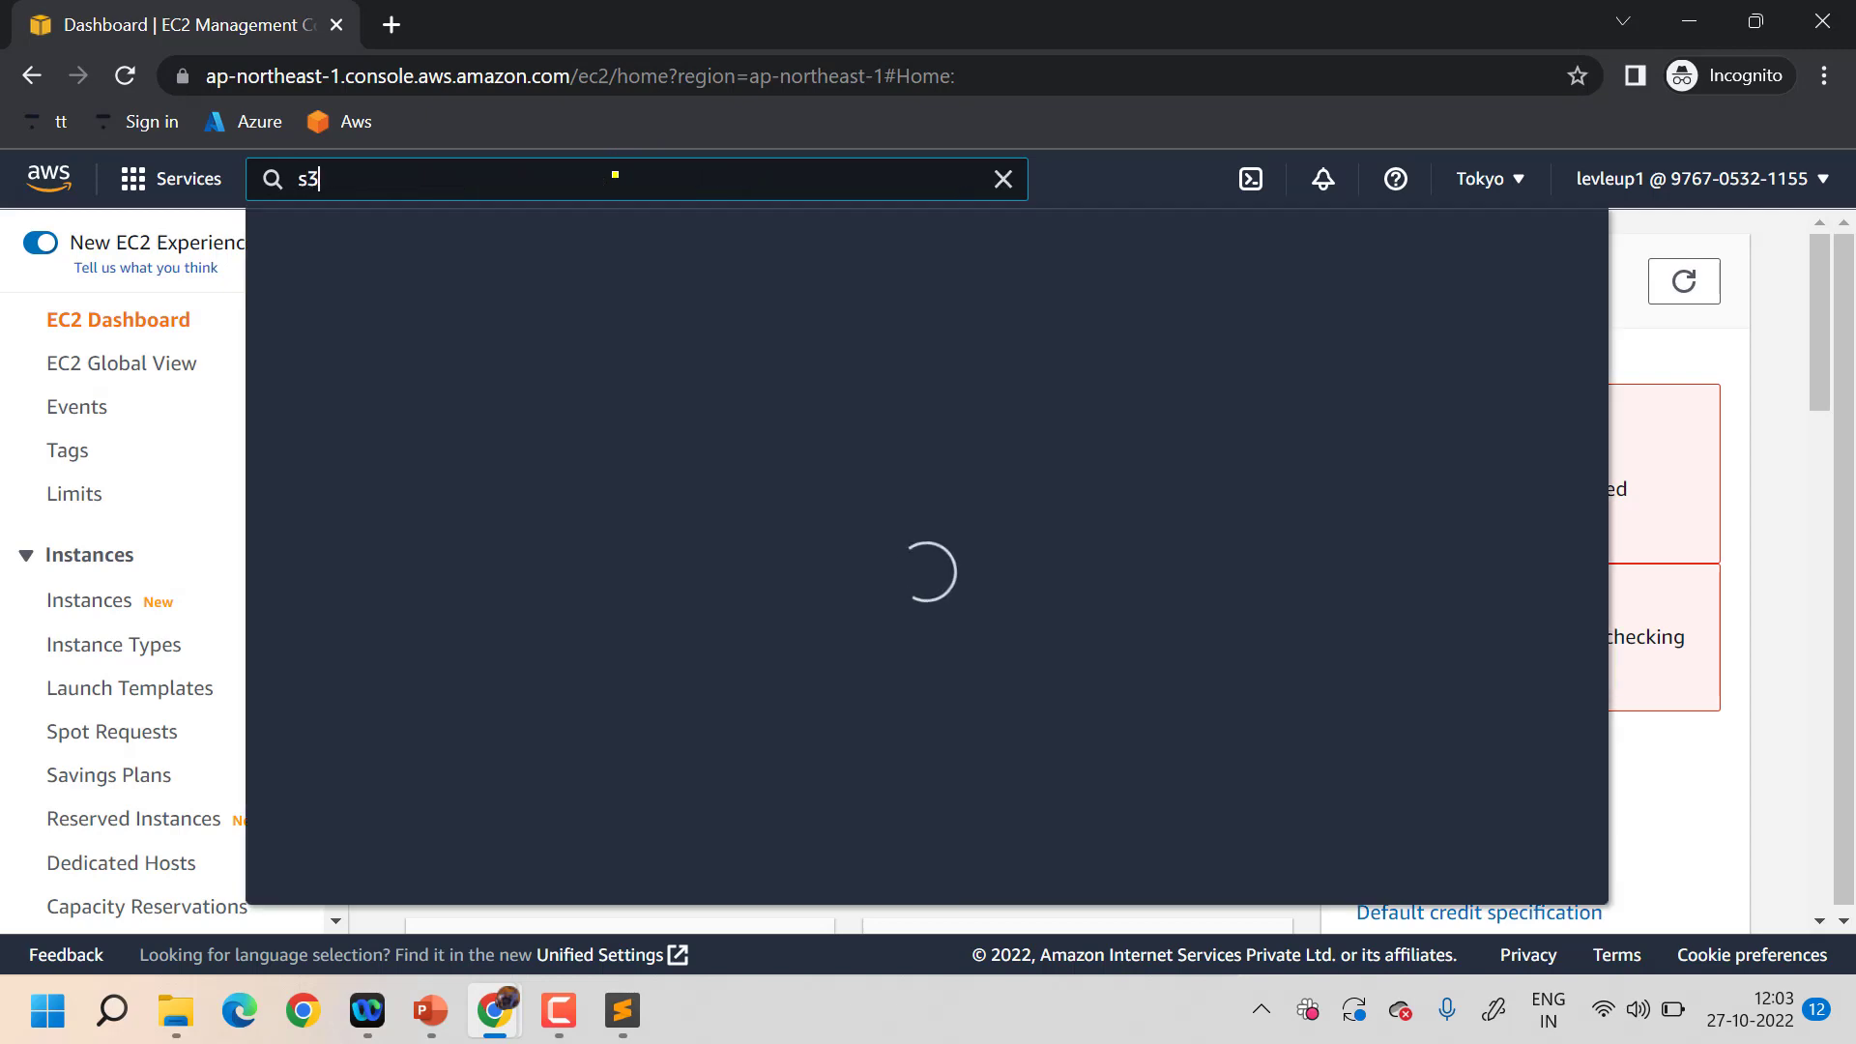
left_click(702, 400)
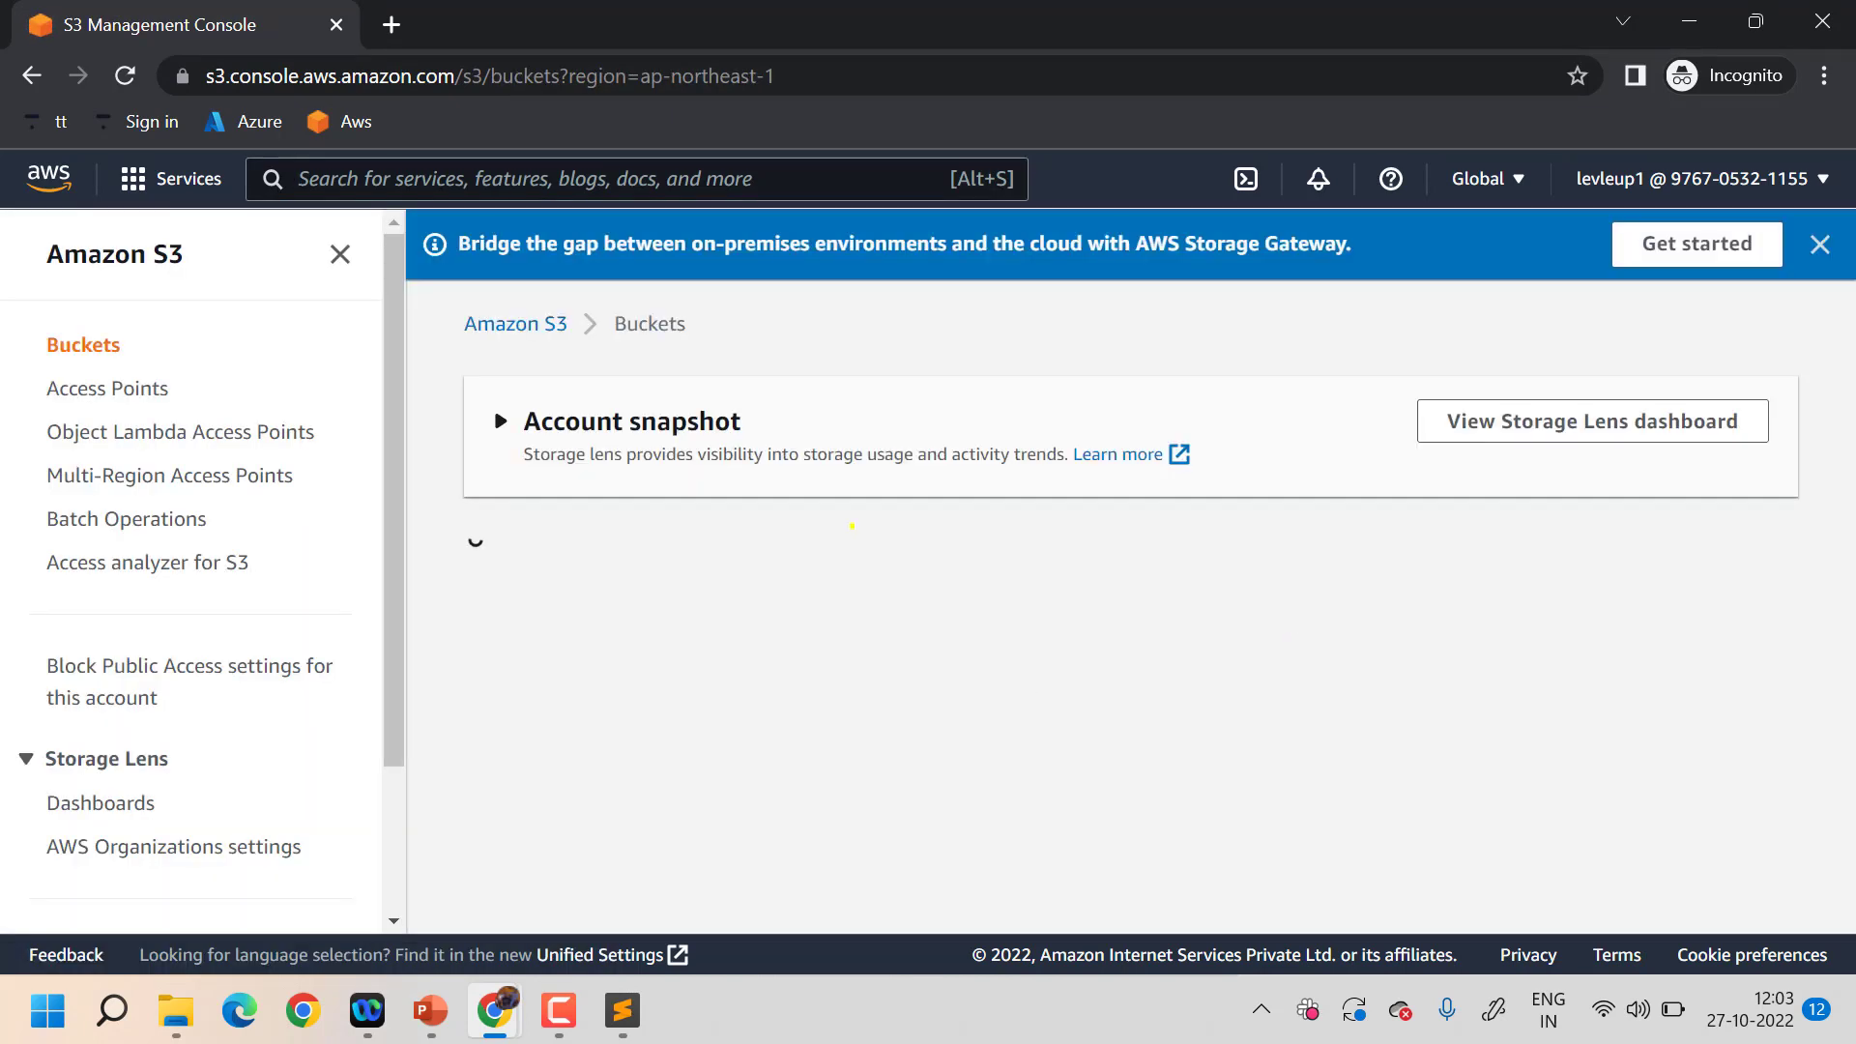
scroll(1110, 671, "down", 2)
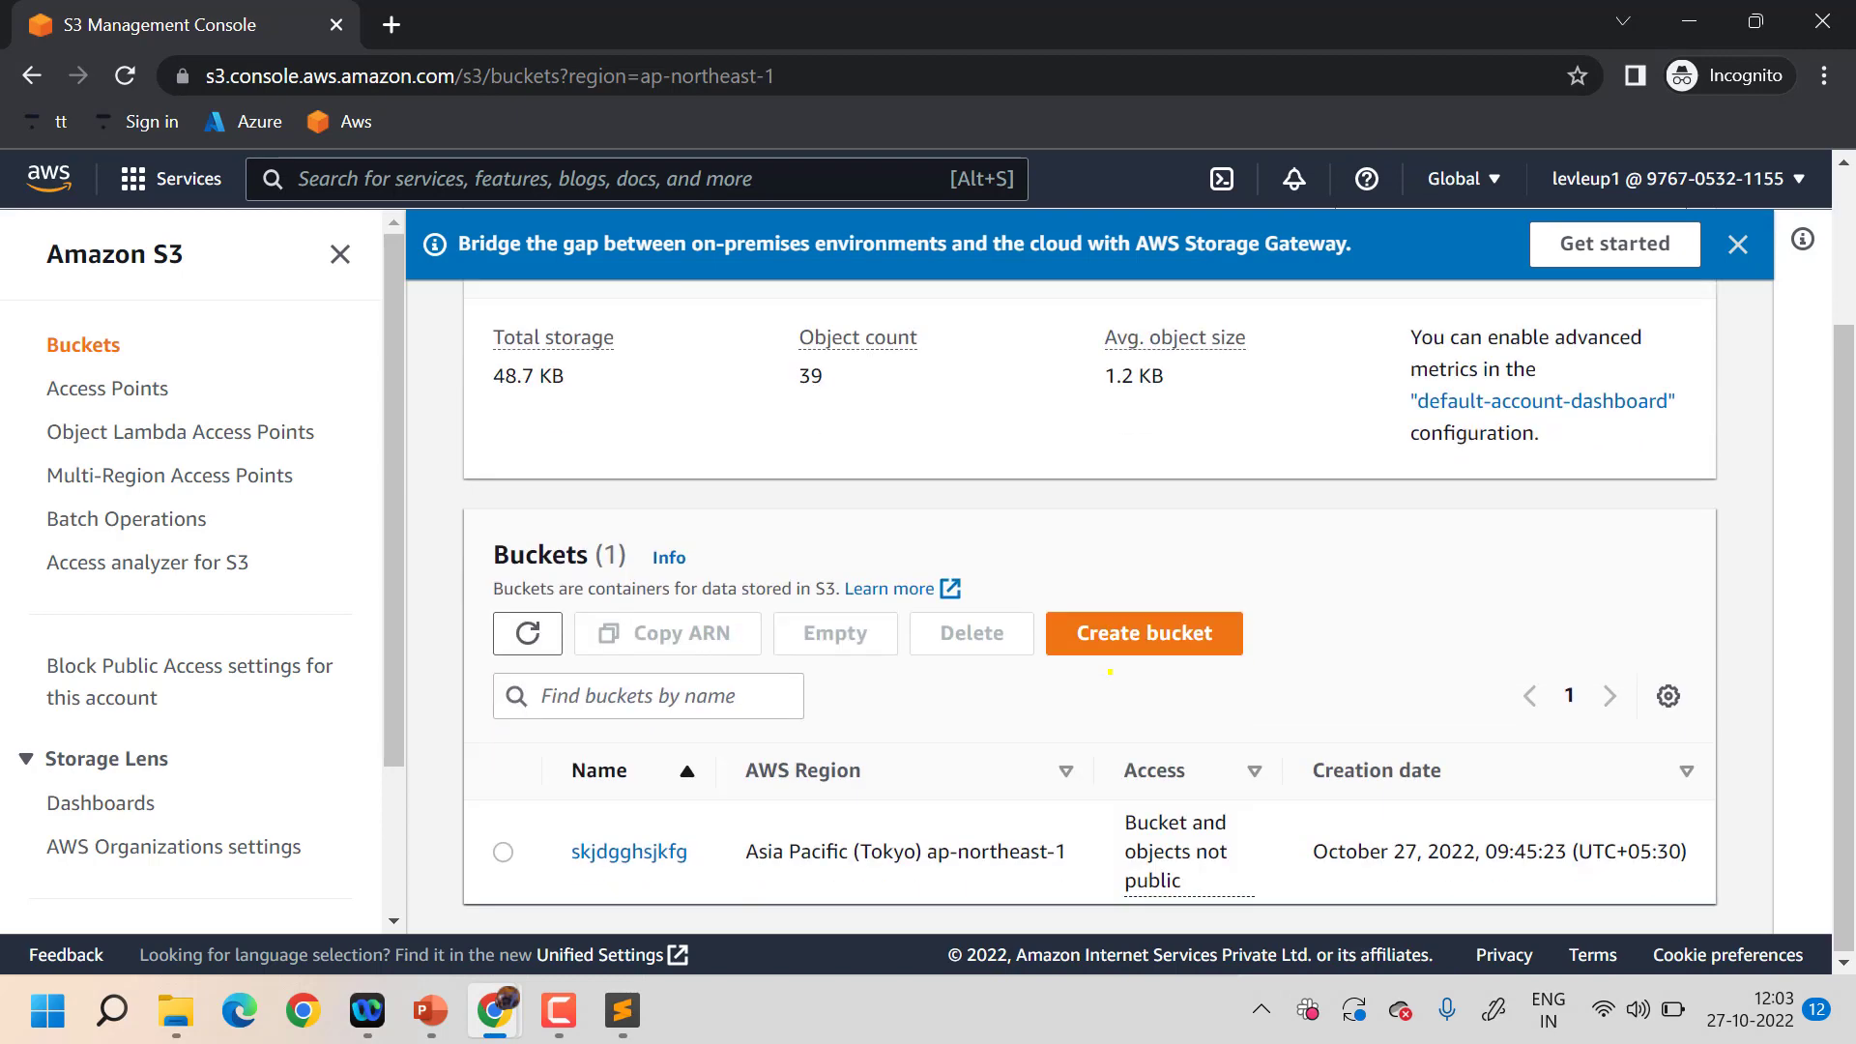
left_click(1204, 636)
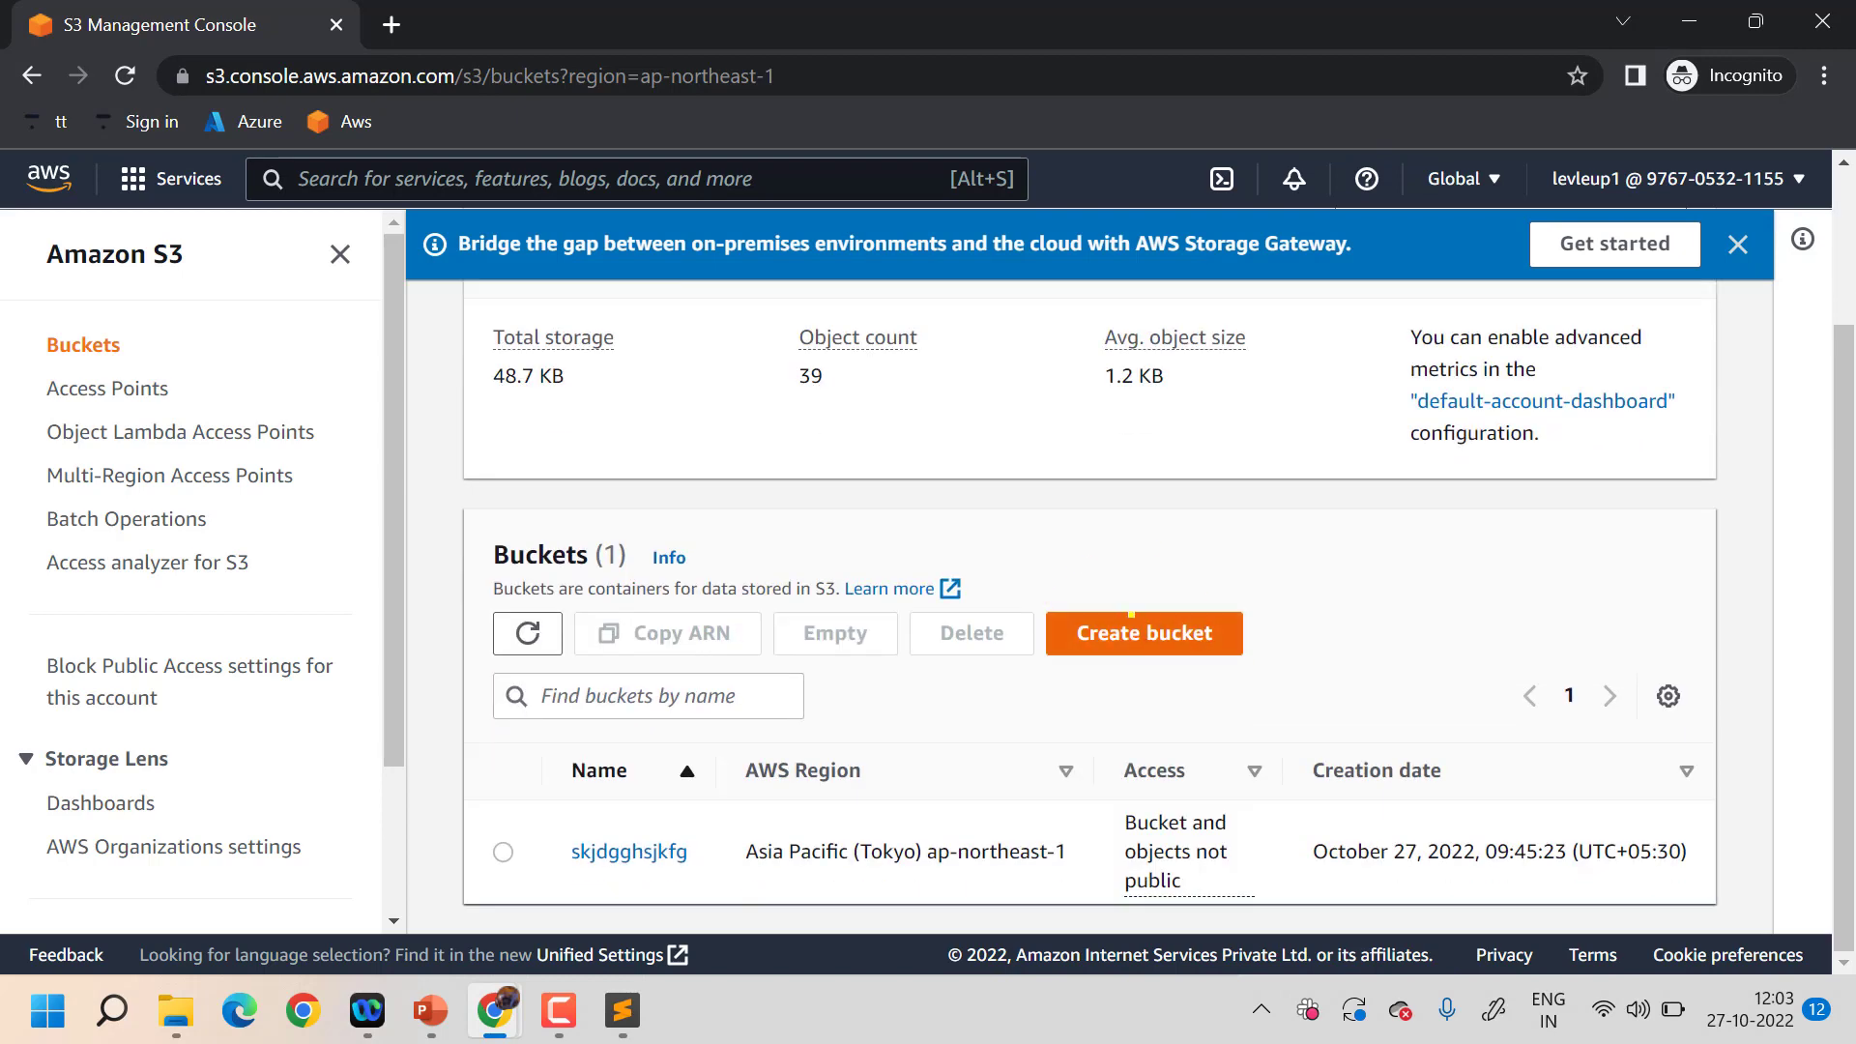
- Create a bucket named newbucketfordm45 and dismiss the success banner
left_click(1124, 615)
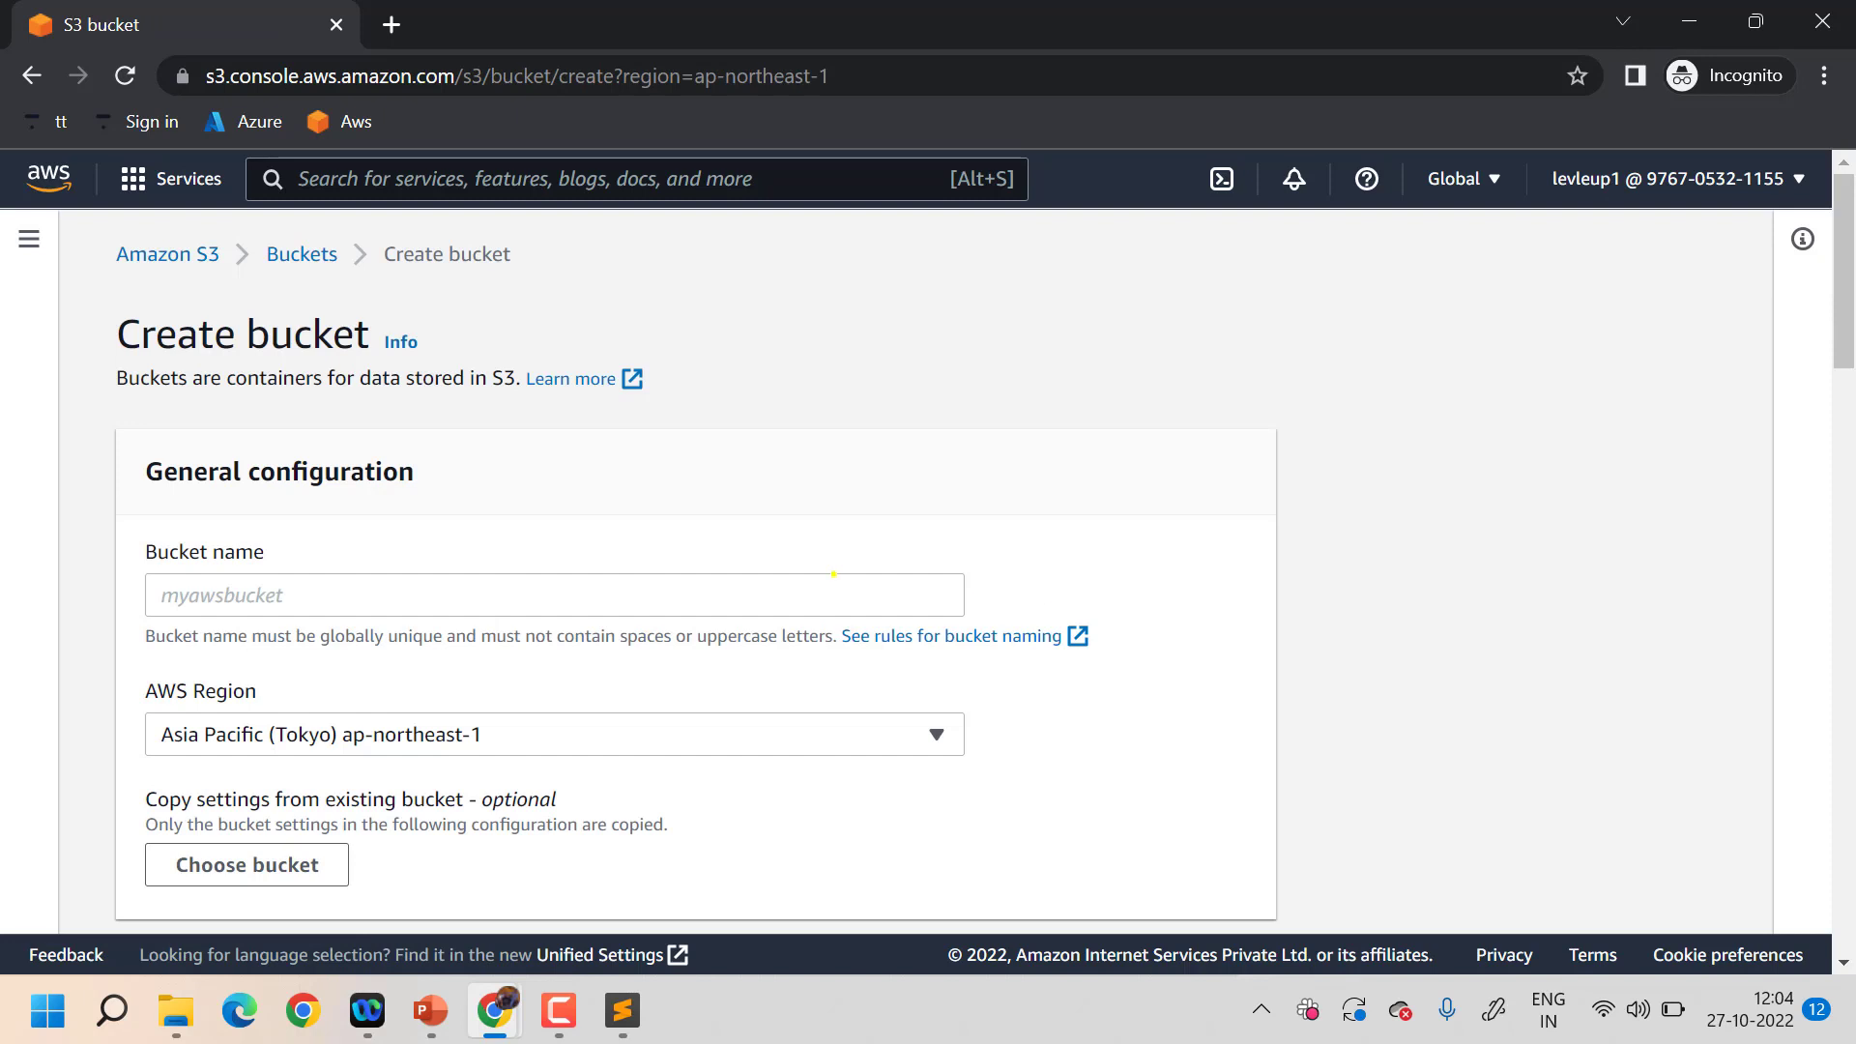
left_click(833, 576)
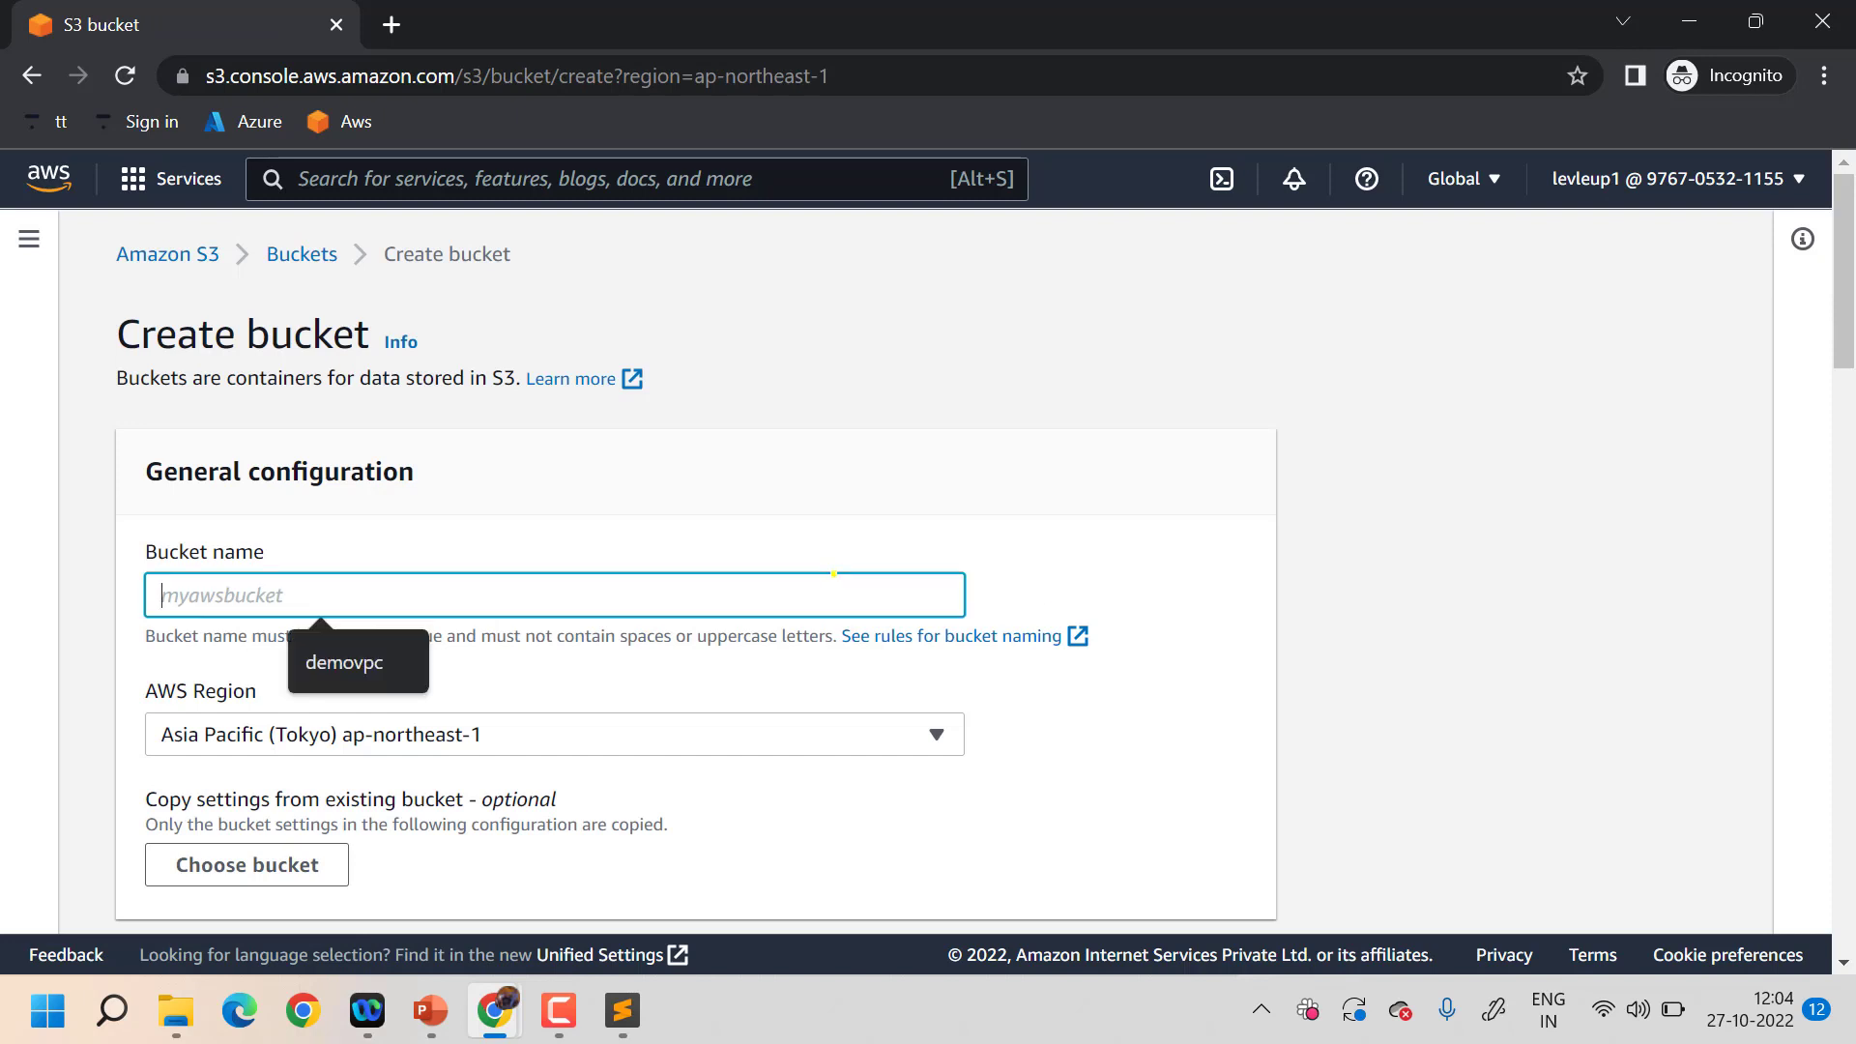
type("newbucketfordm45")
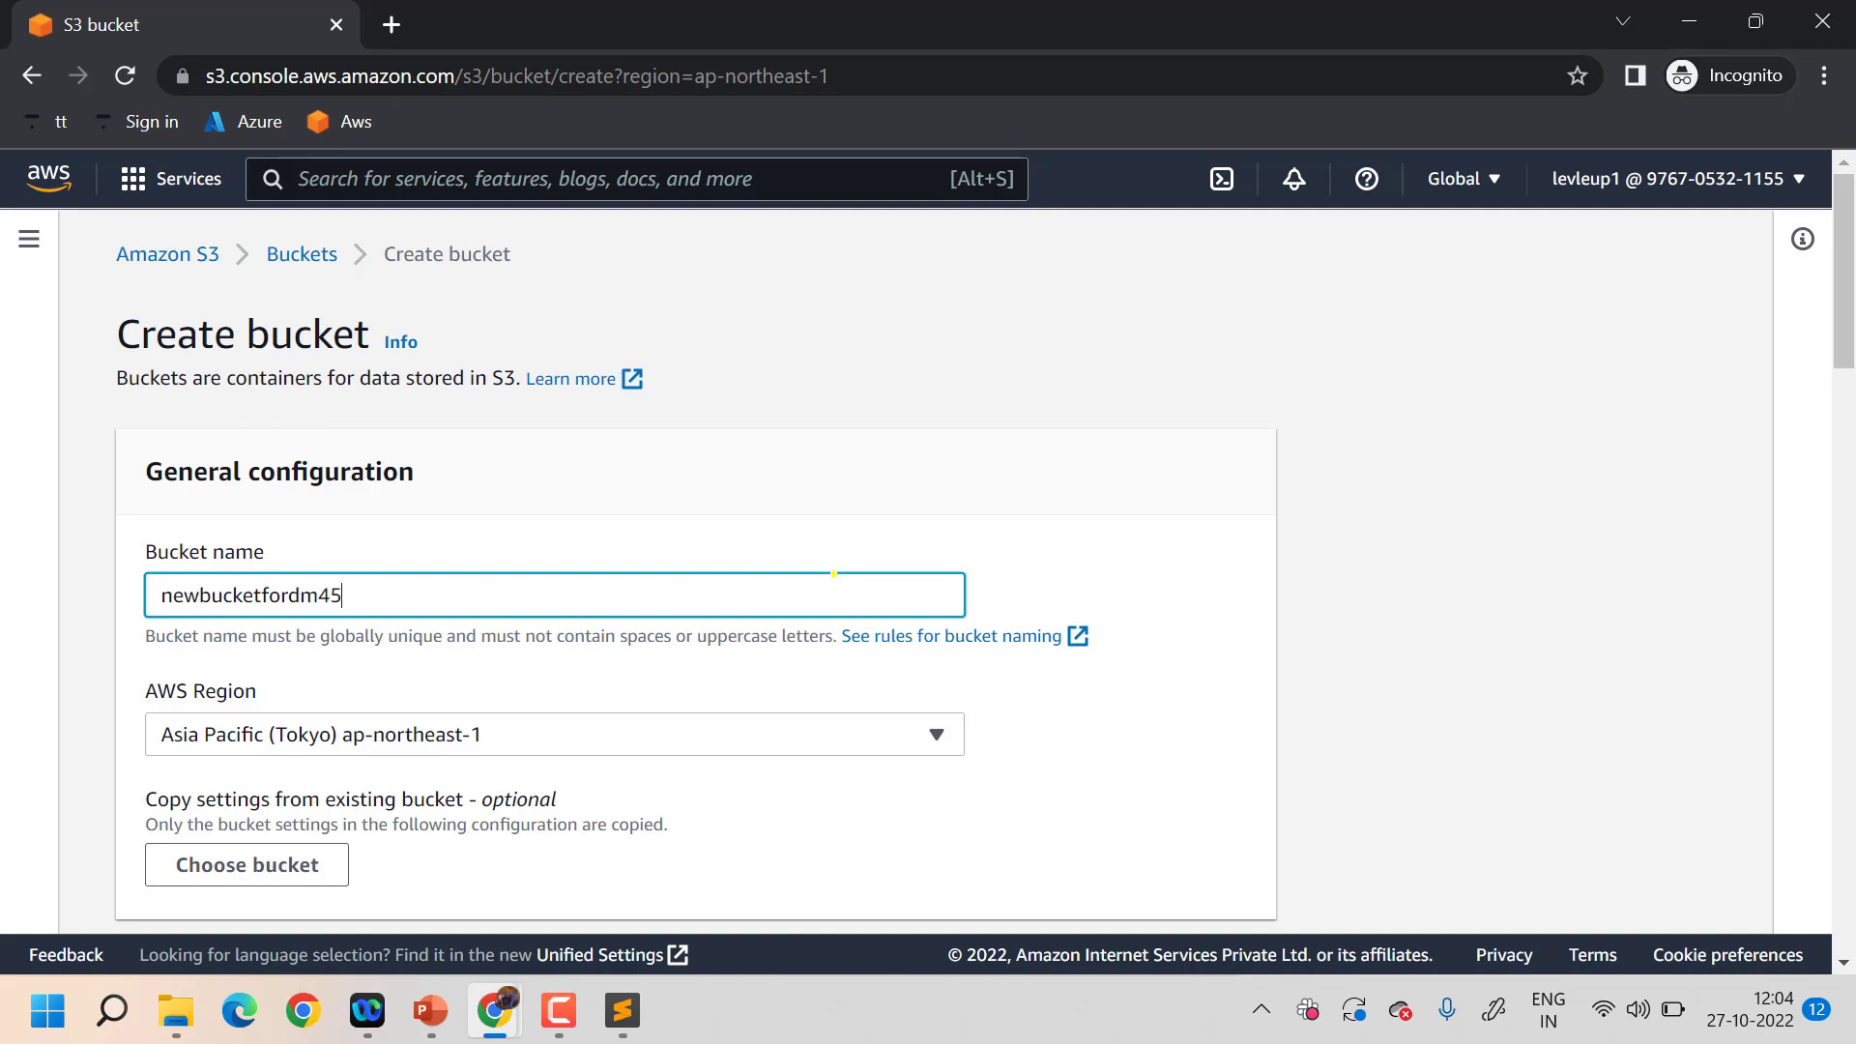
scroll(833, 575, "down", 15)
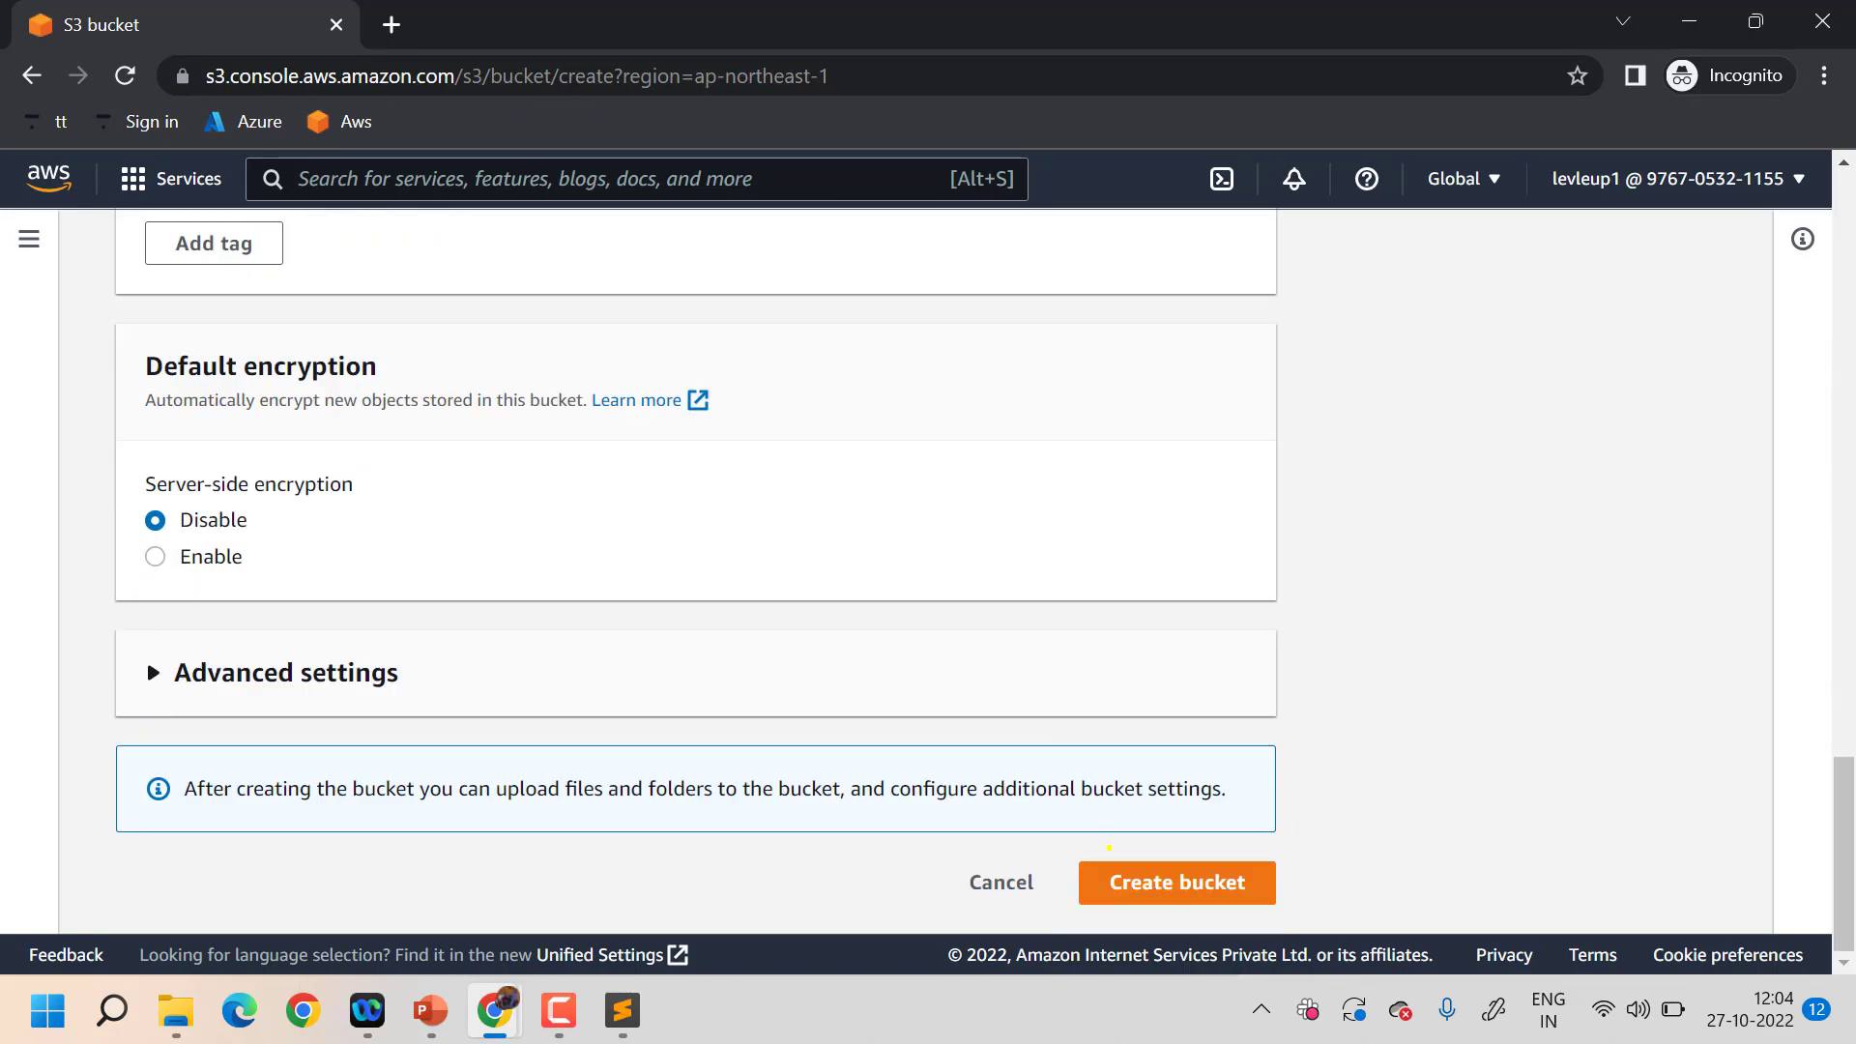
left_click(1119, 865)
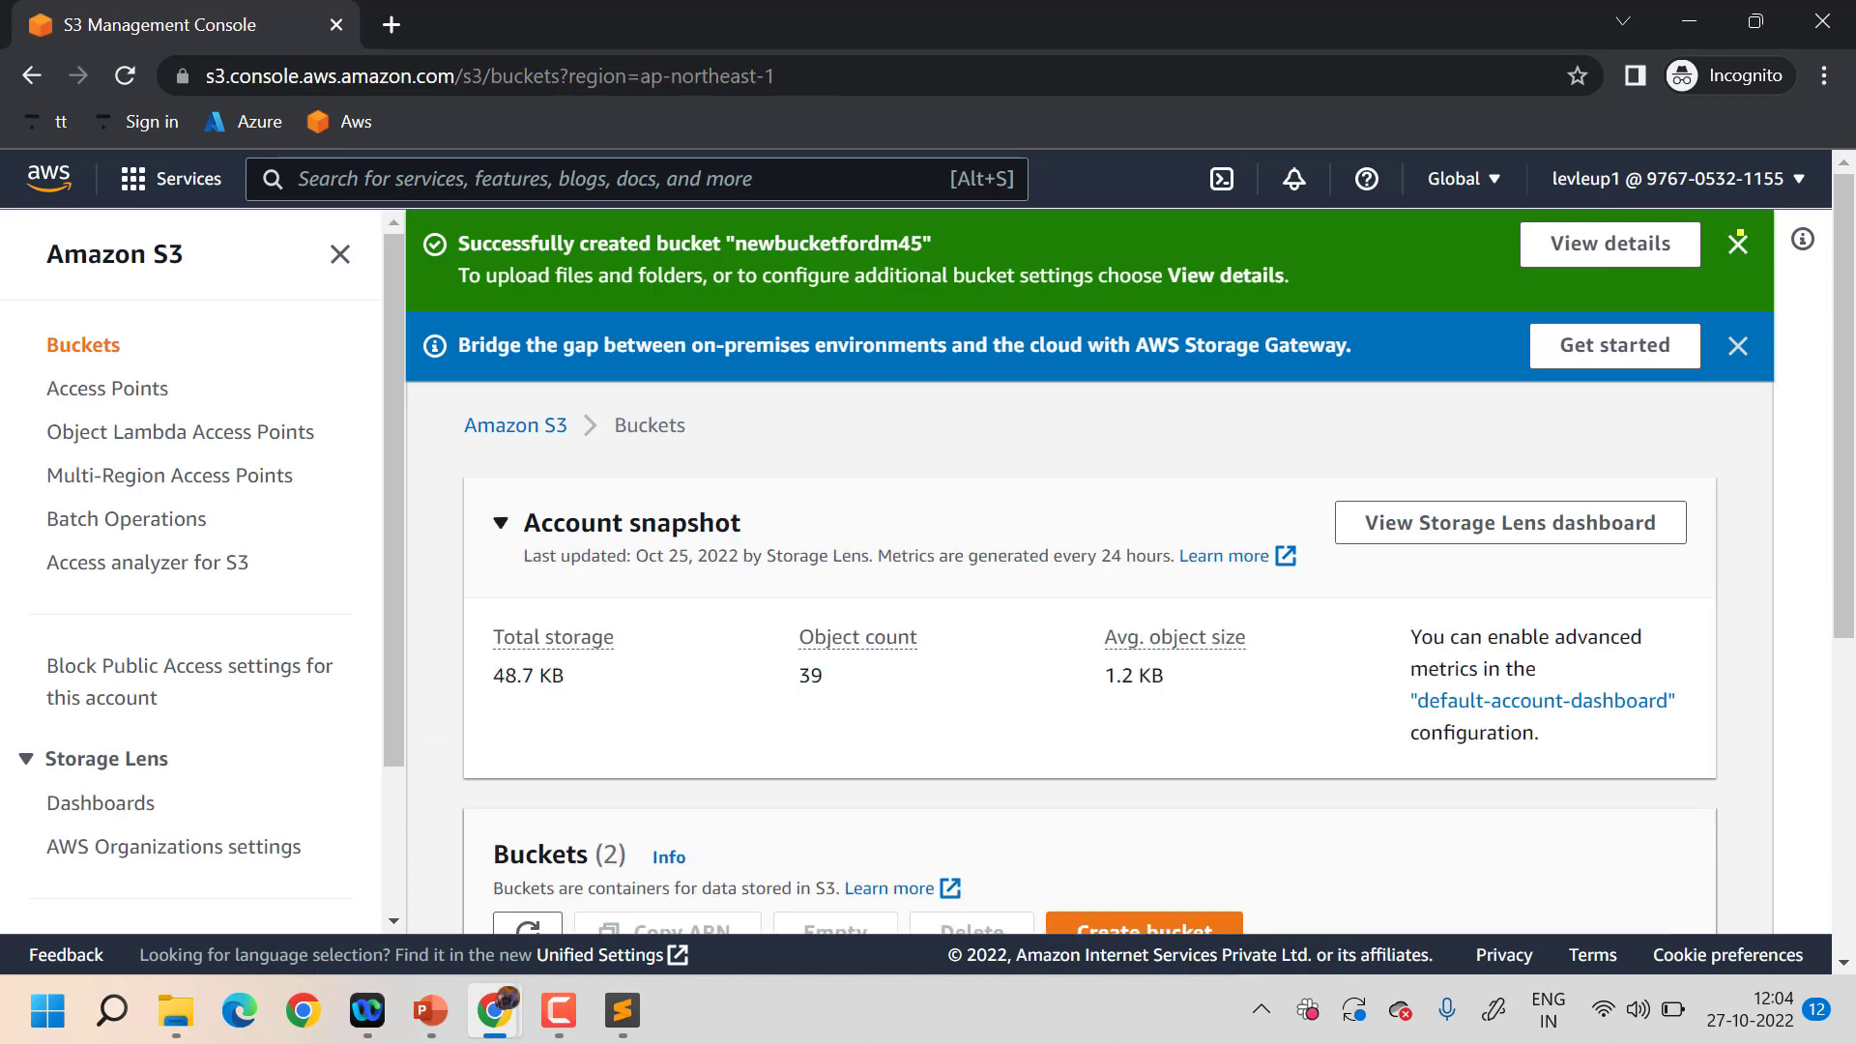
left_click(1737, 243)
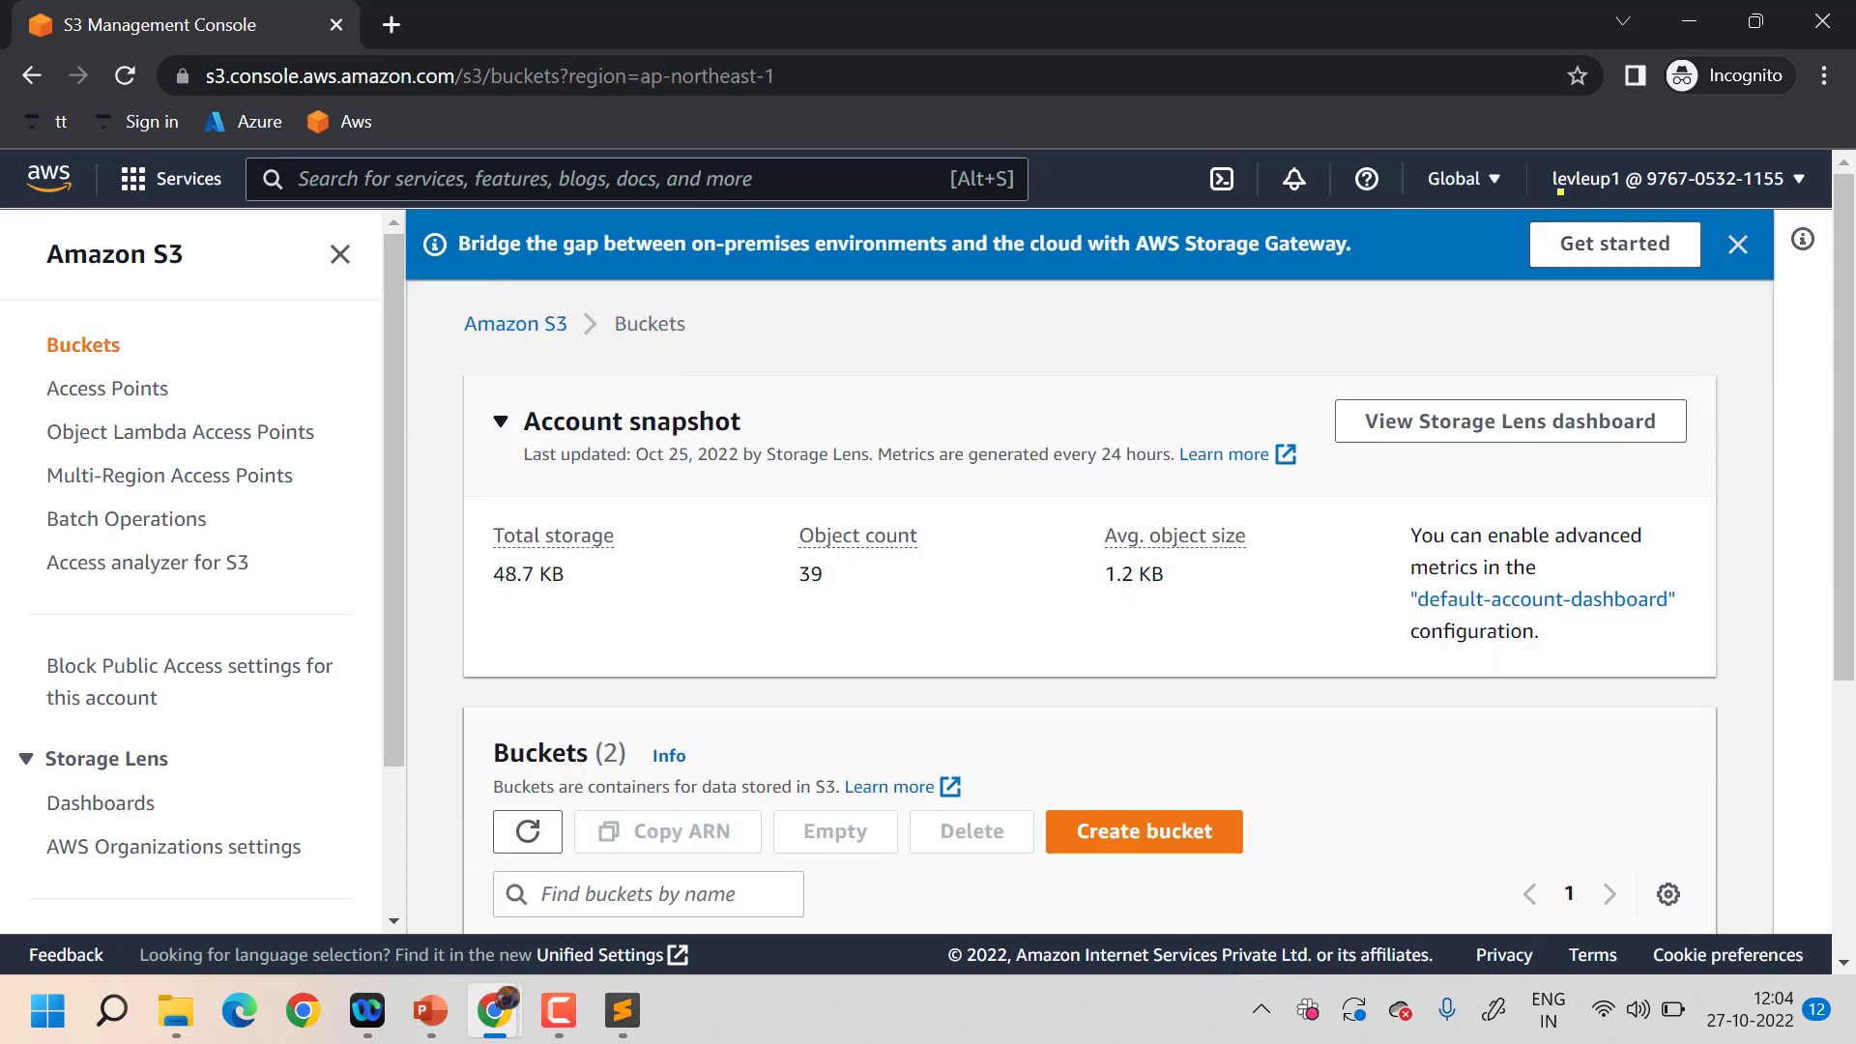
scroll(937, 578, "down", 4)
scroll(937, 578, "up", 4)
scroll(938, 578, "down", 4)
scroll(938, 578, "up", 4)
- Open EC2 via search, see API Error on every resource, and minimize the incognito window
left_click(360, 173)
type("ec")
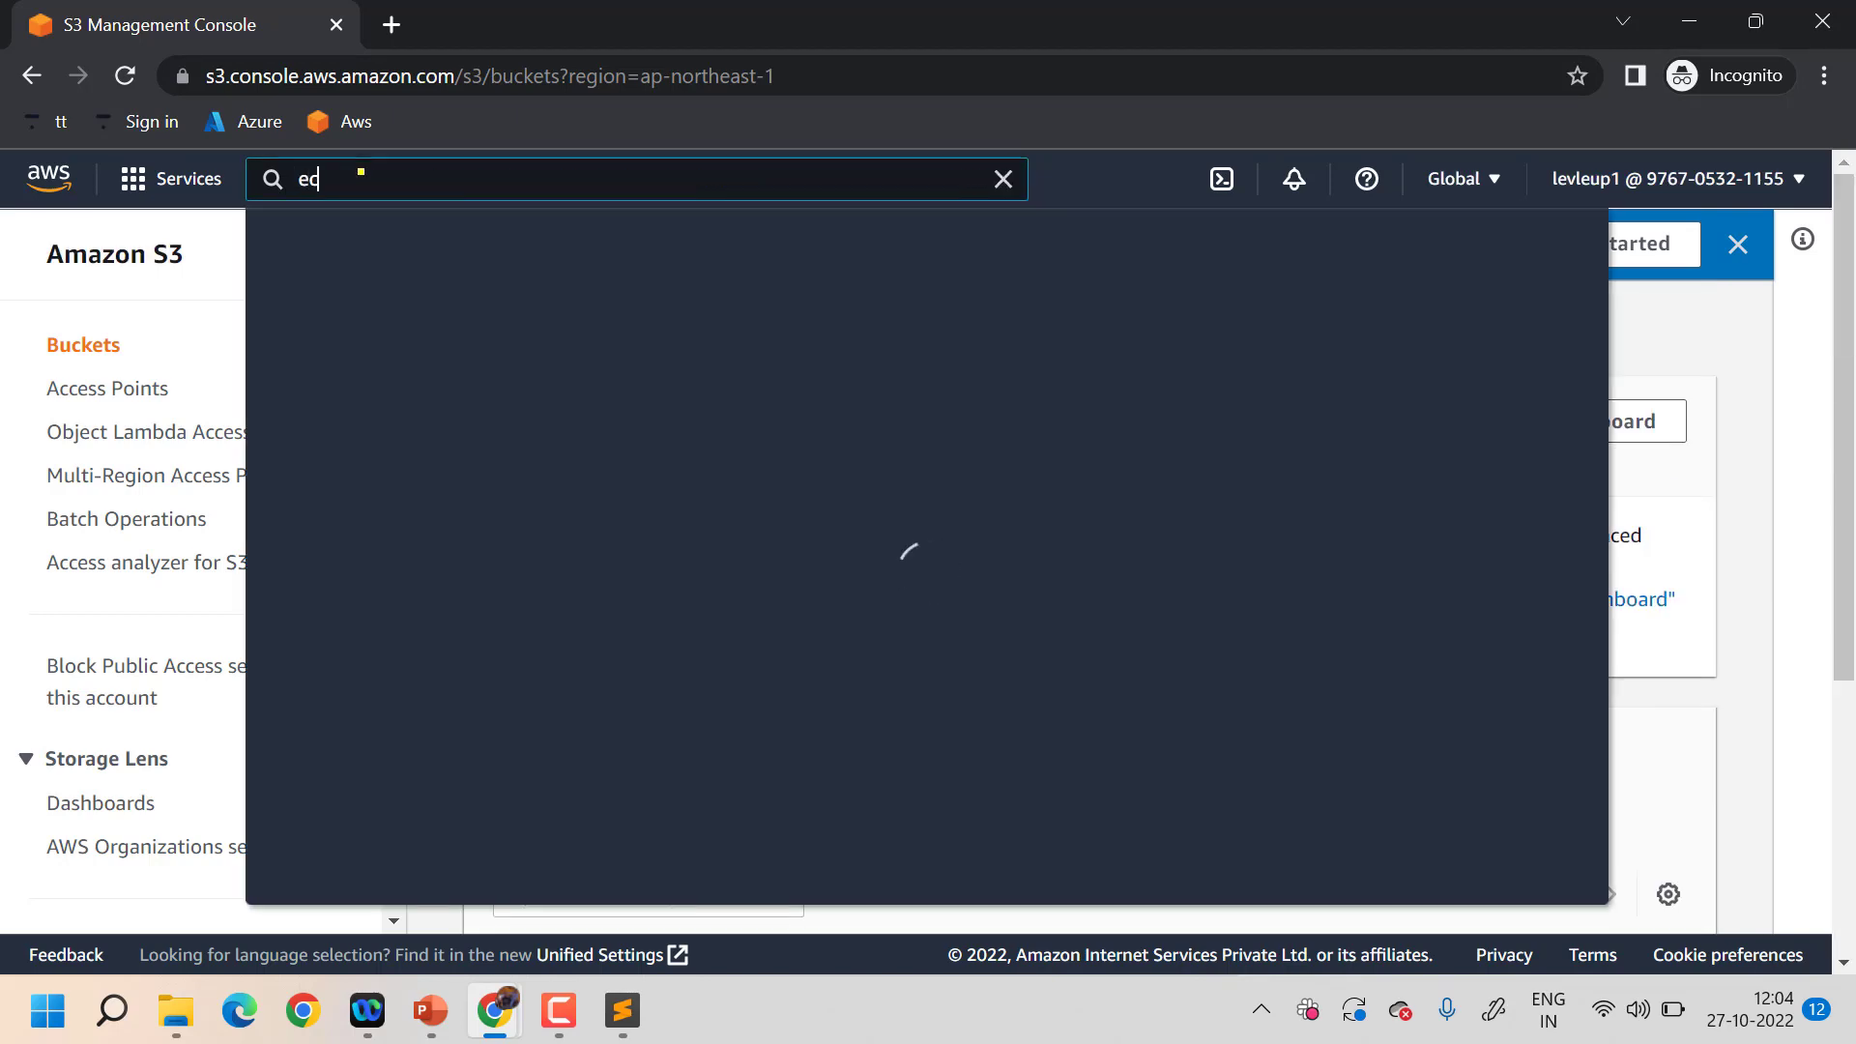
type("2")
left_click(706, 387)
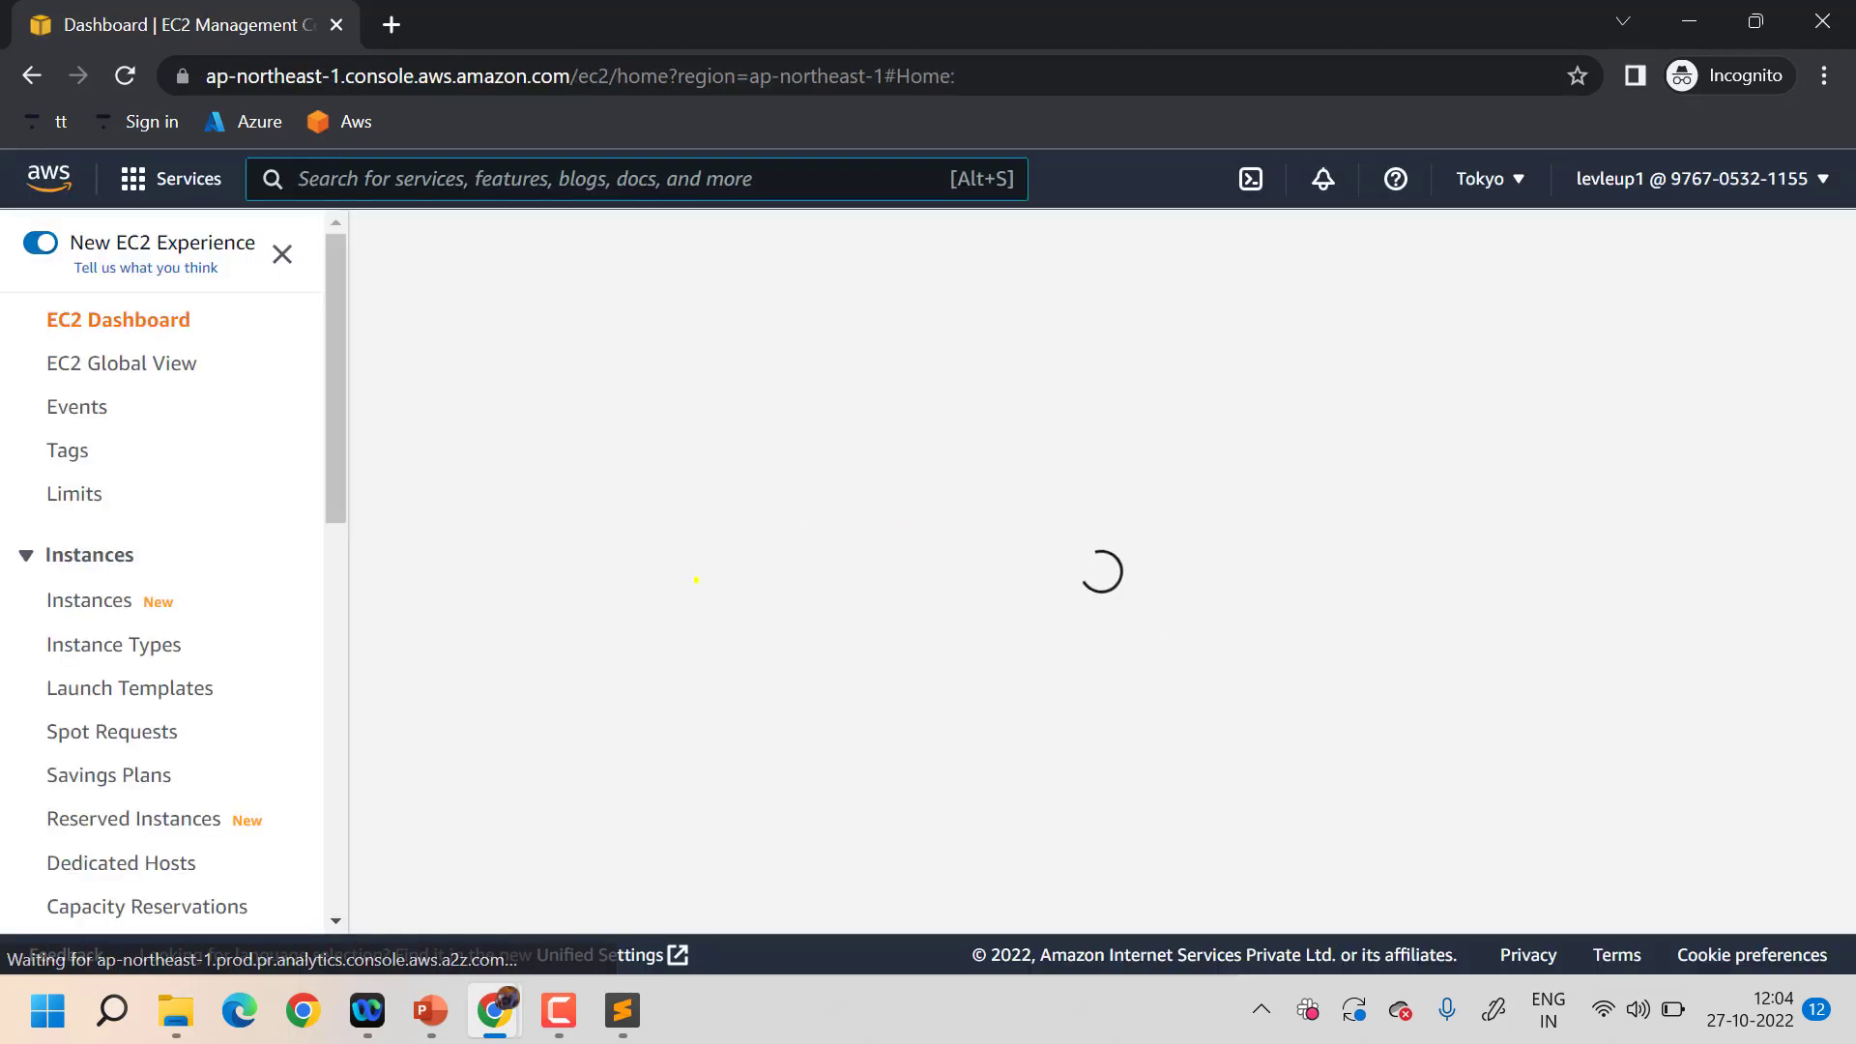
scroll(1084, 452, "down", 1)
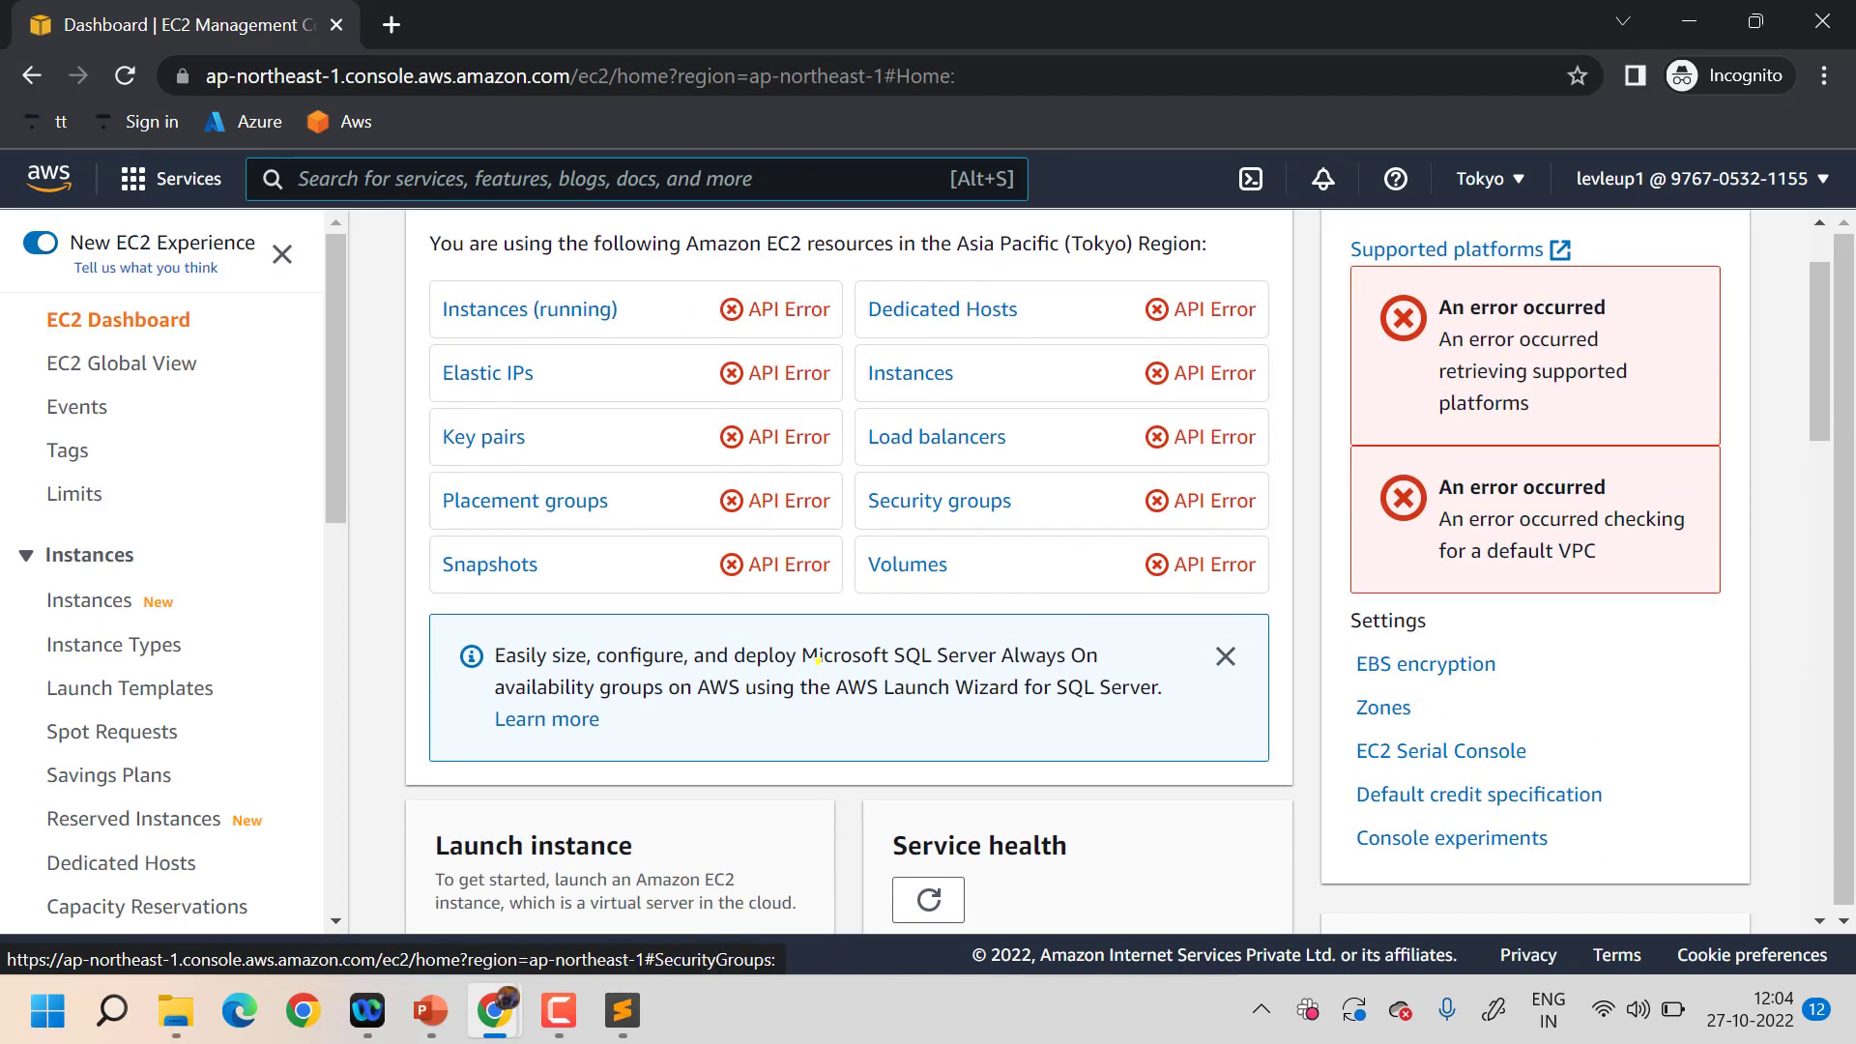
scroll(852, 674, "up", 1)
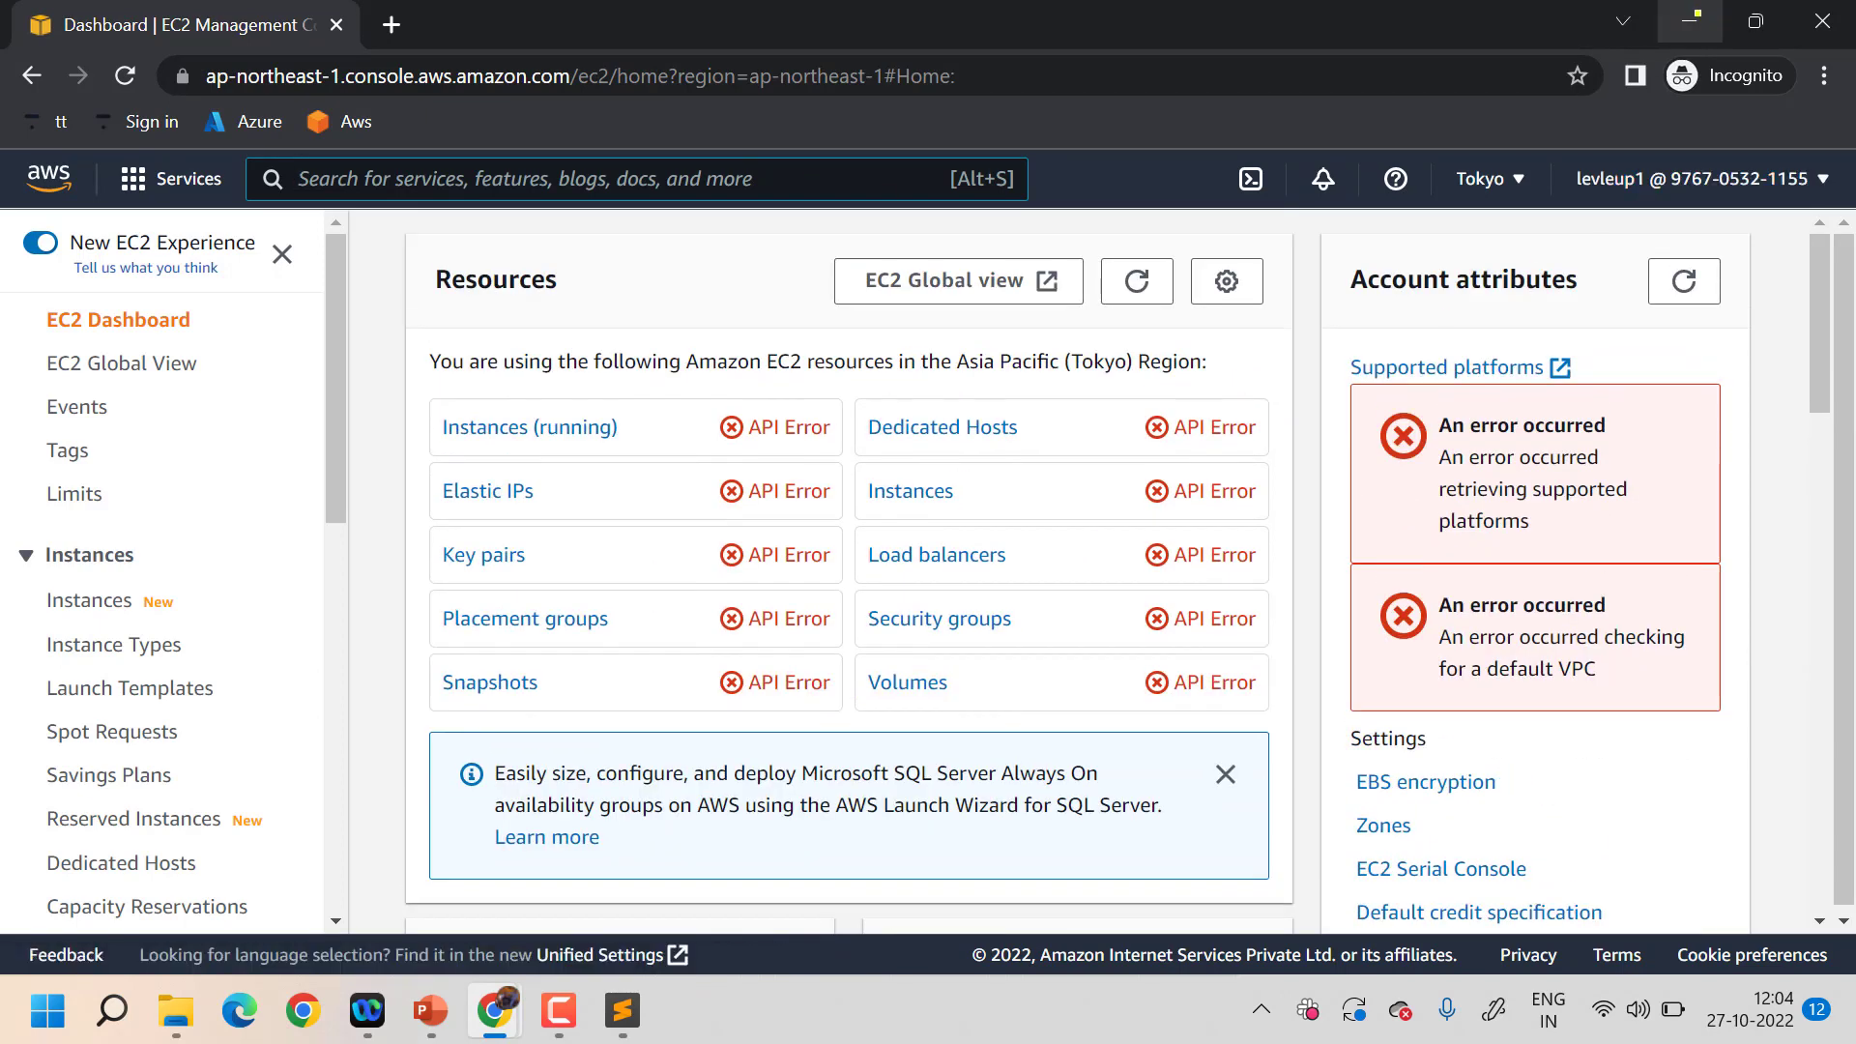
left_click(1689, 21)
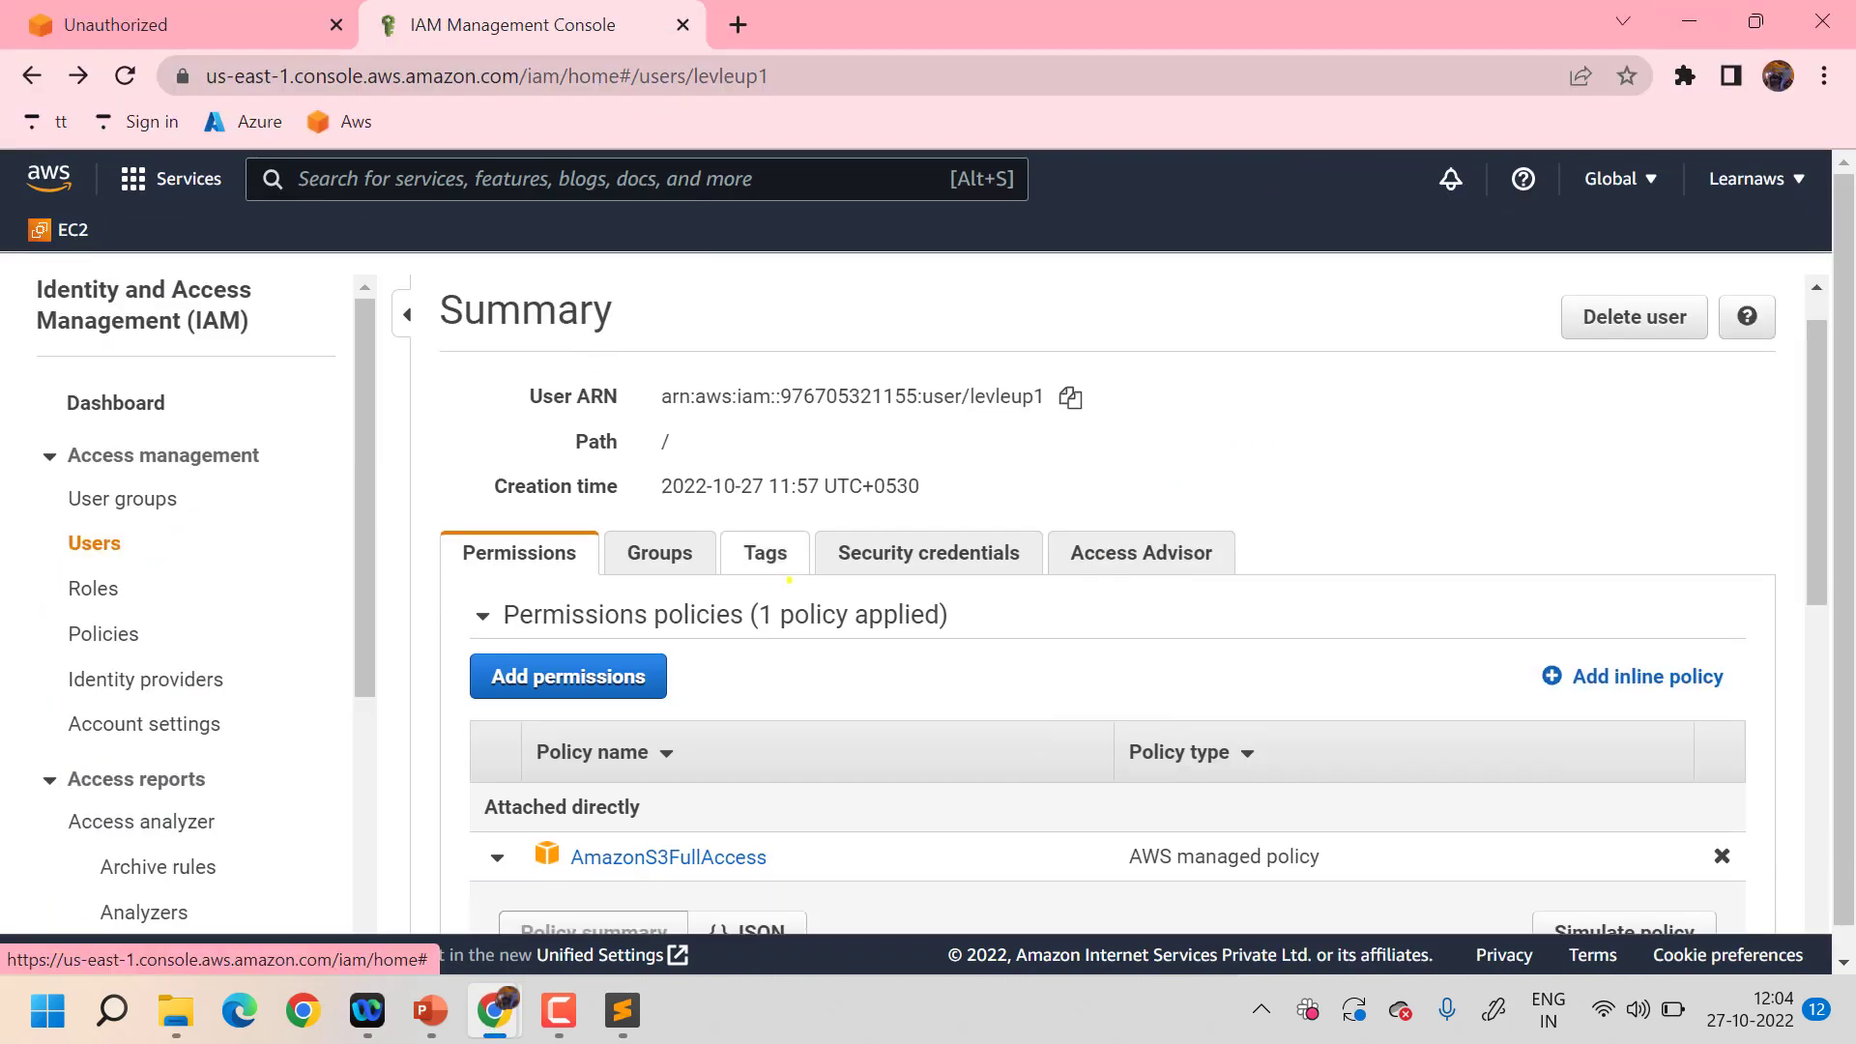
- Attach AmazonEC2FullAccess directly to levleup1 after filtering policies by ec2
scroll(789, 581, "down", 4)
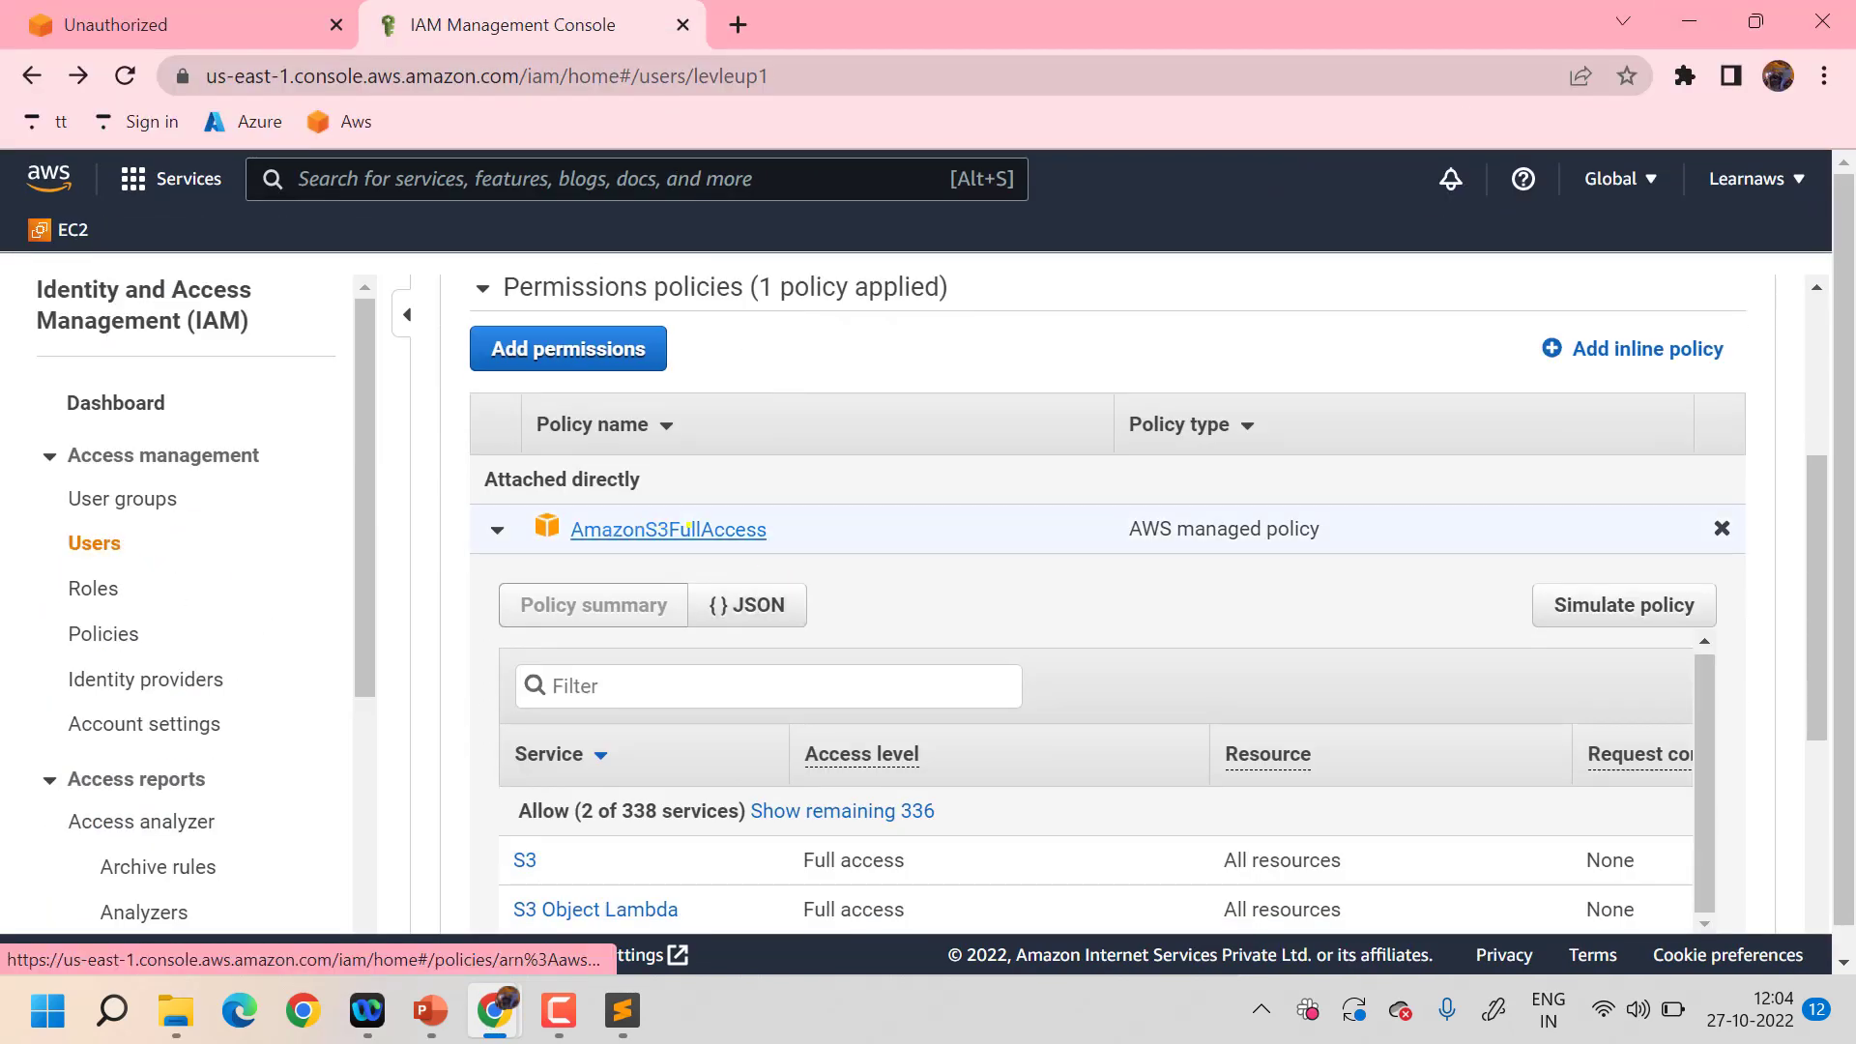
scroll(753, 525, "up", 2)
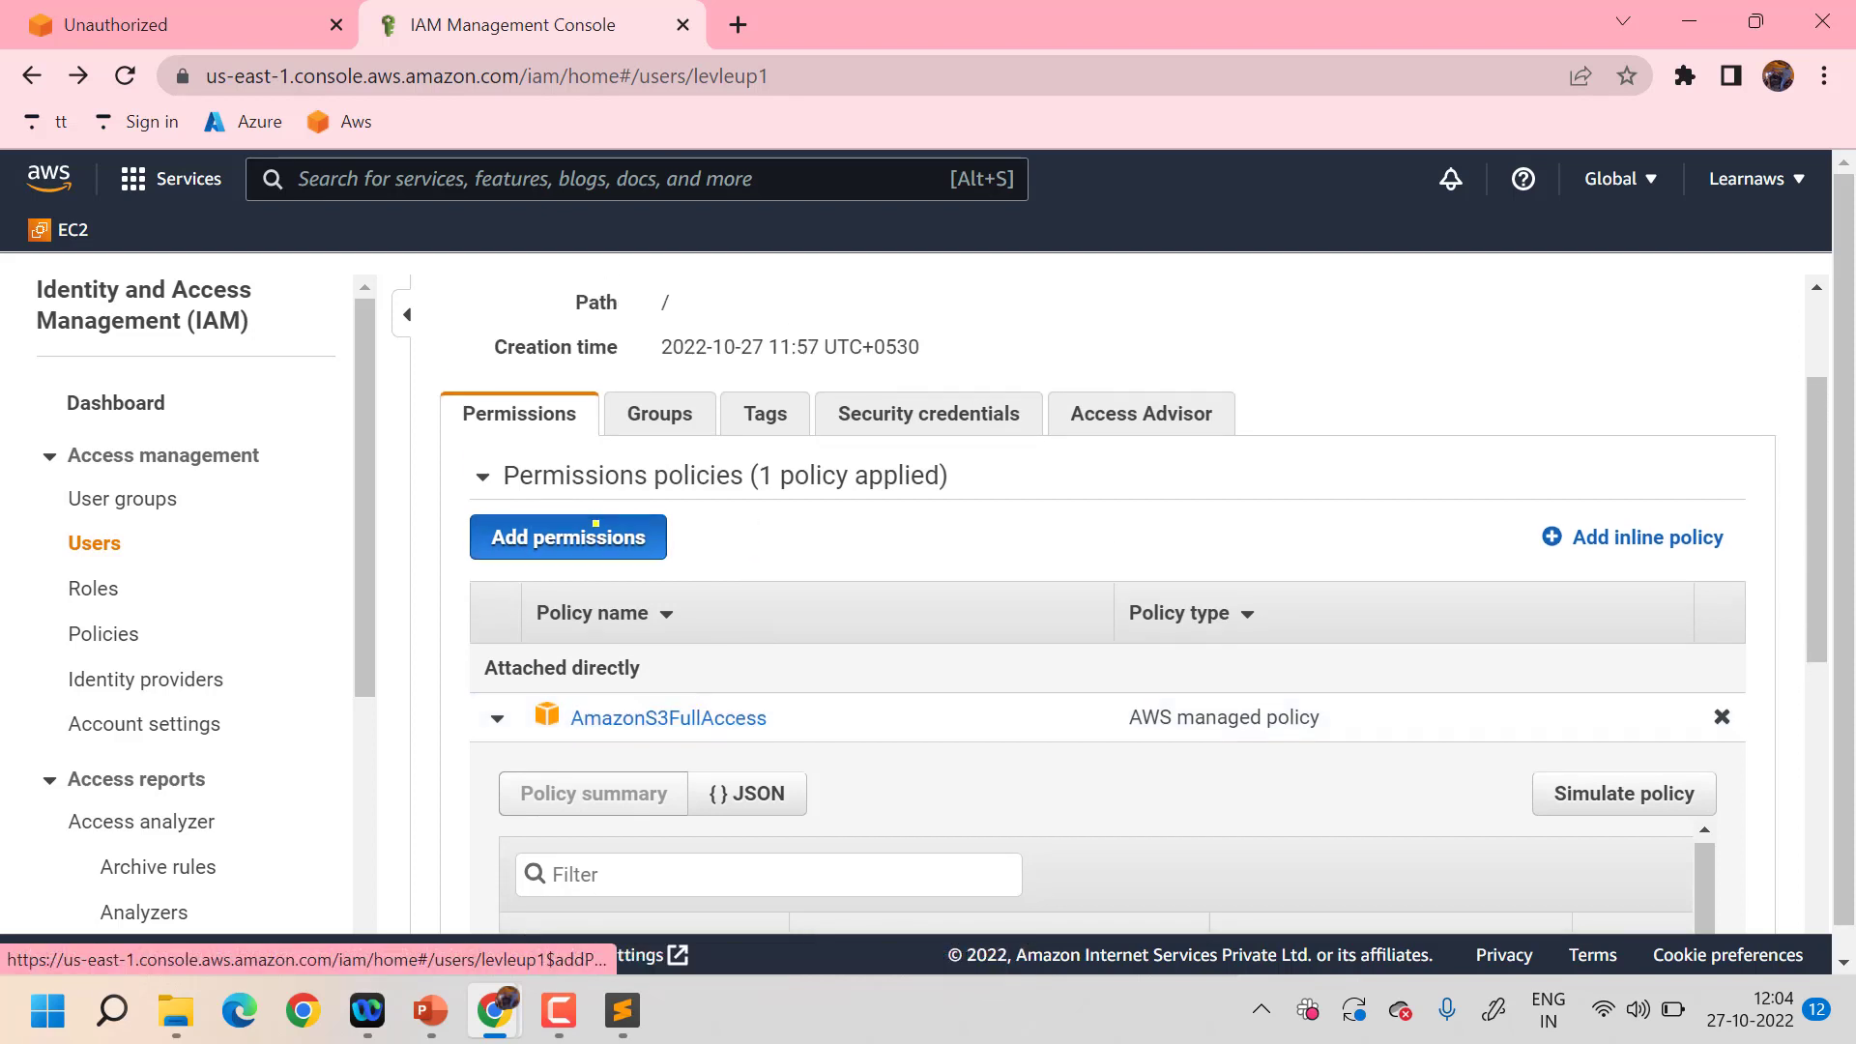
left_click(594, 529)
left_click(949, 550)
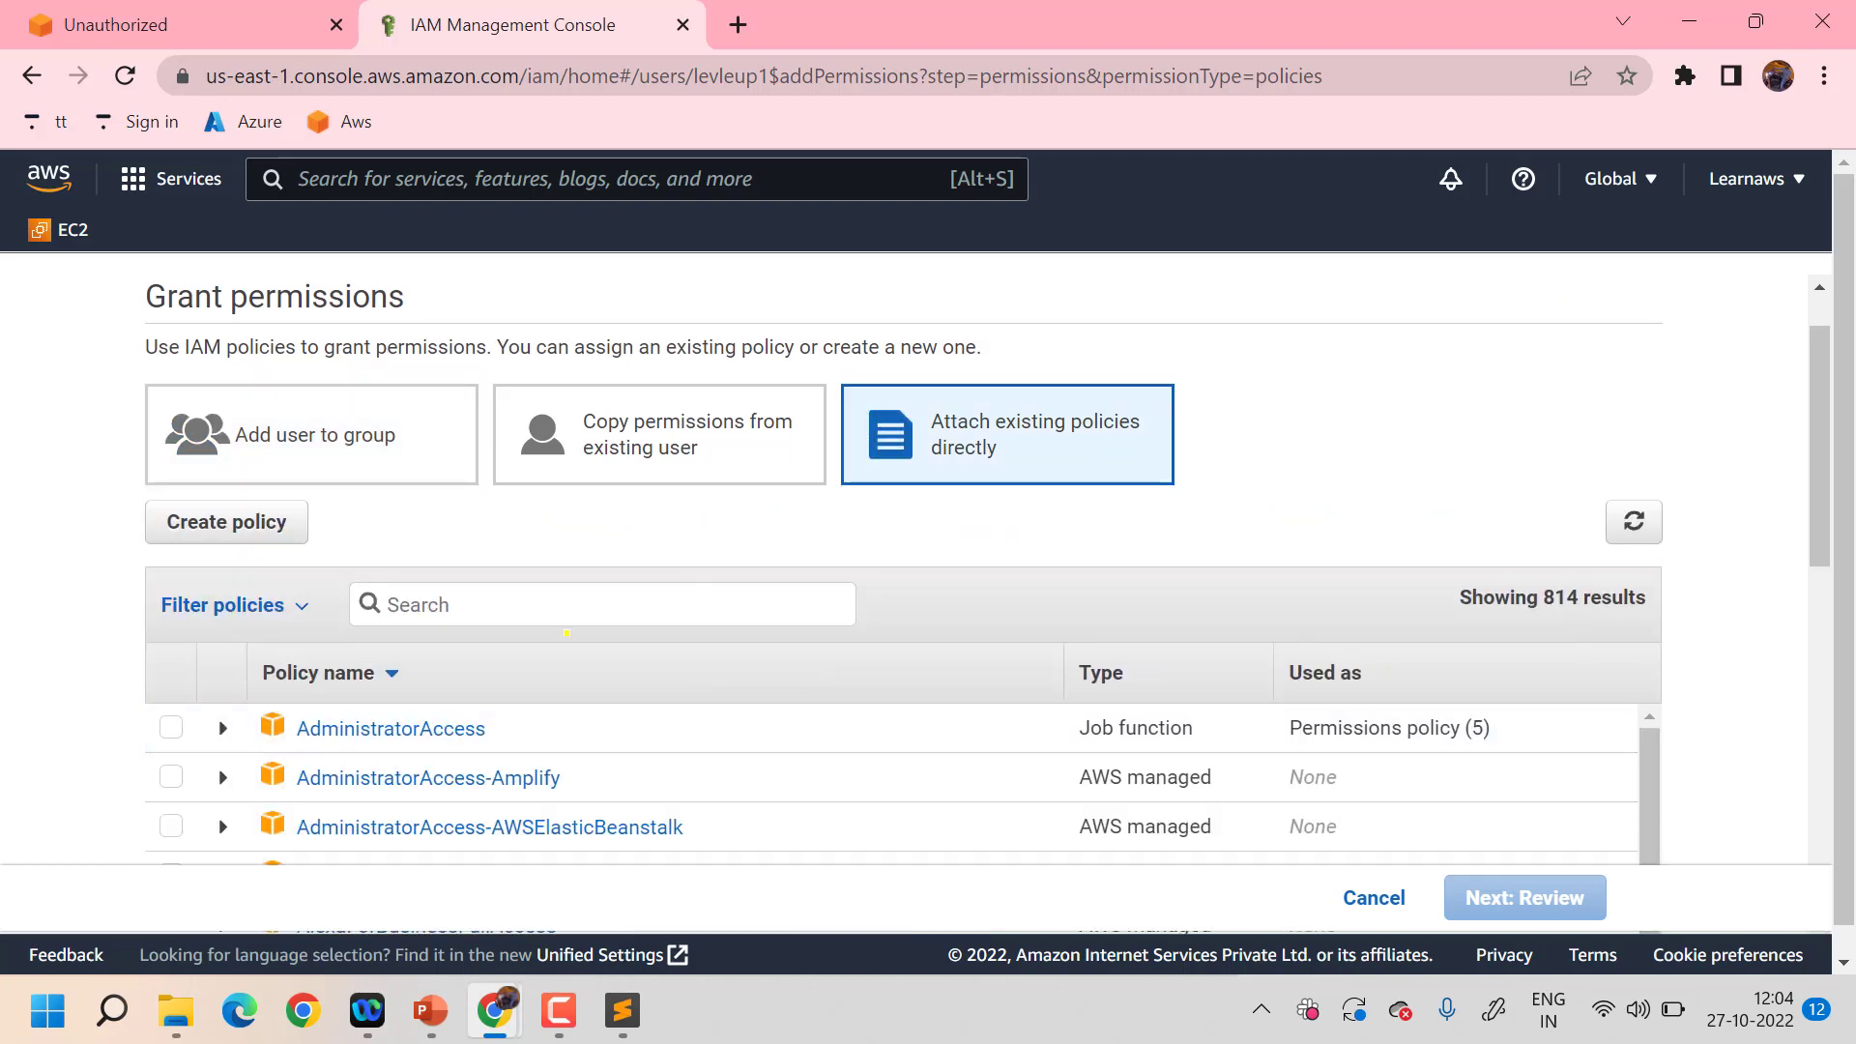
left_click(570, 609)
type("ec2")
scroll(569, 609, "down", 3)
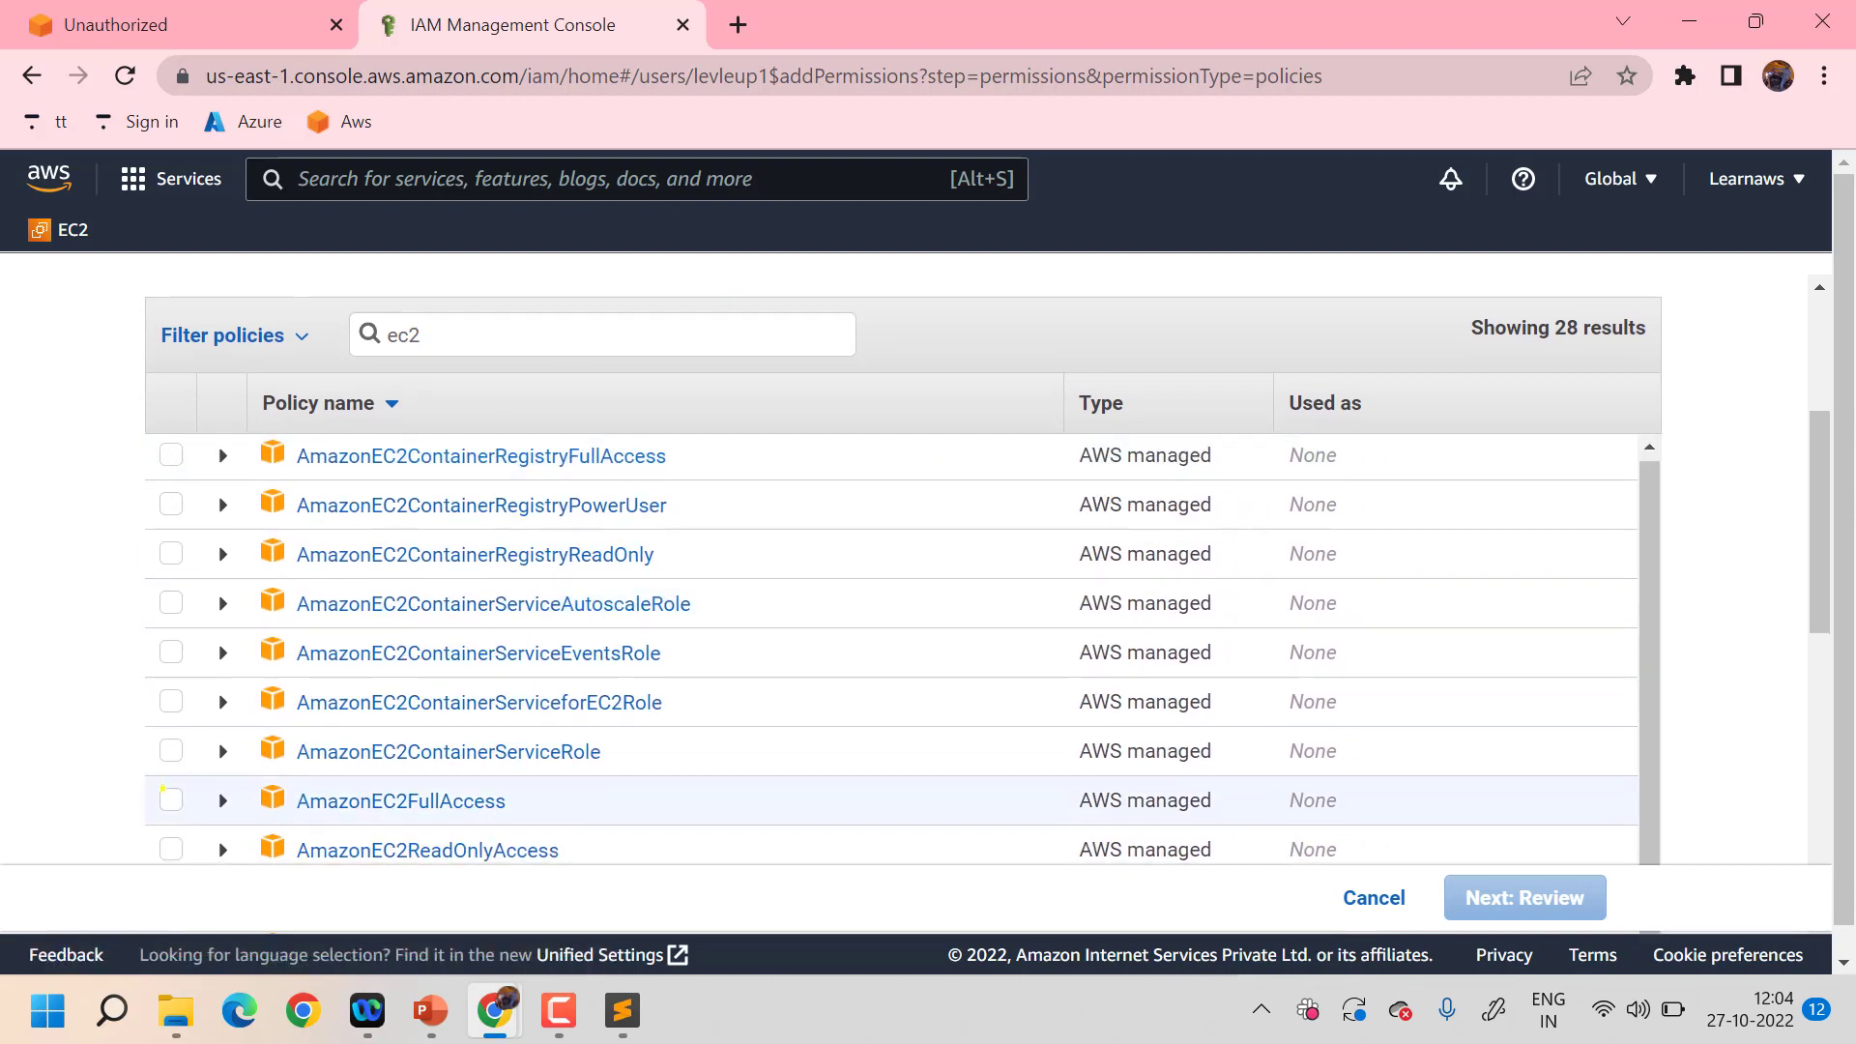
left_click(168, 796)
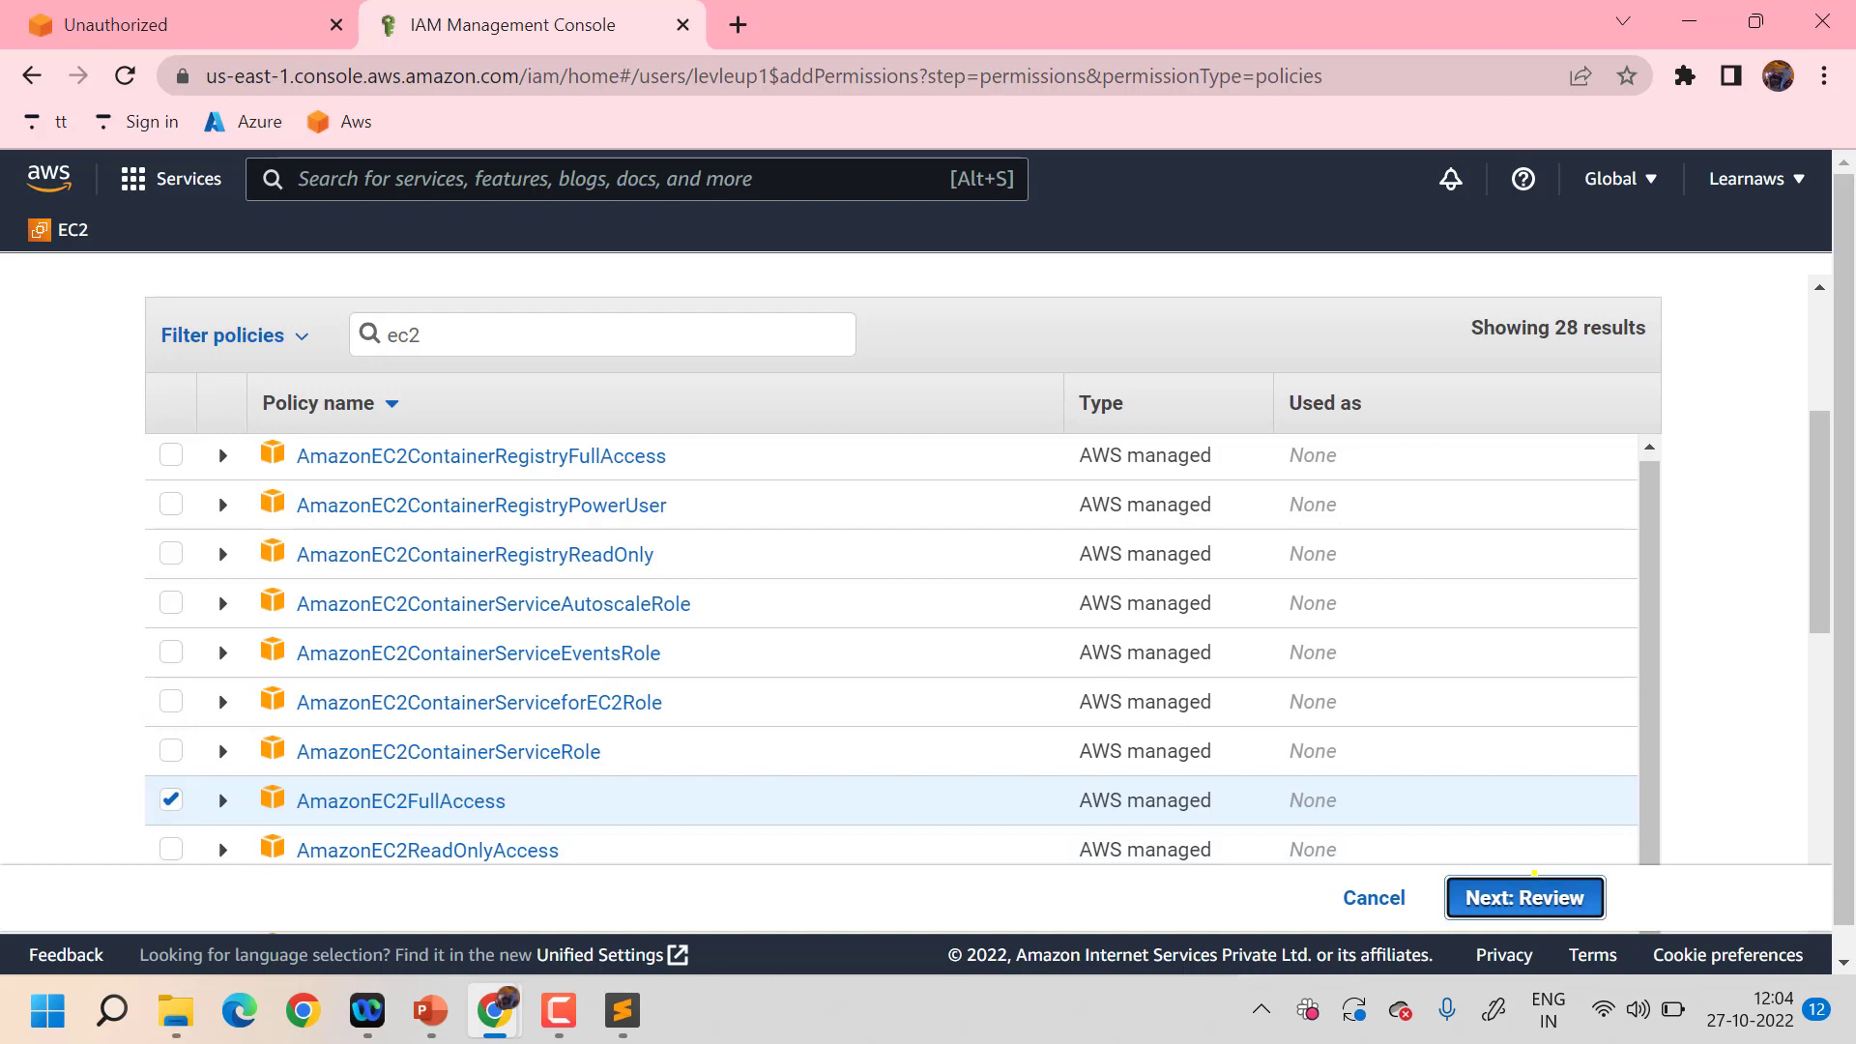
left_click(1534, 876)
left_click(1529, 885)
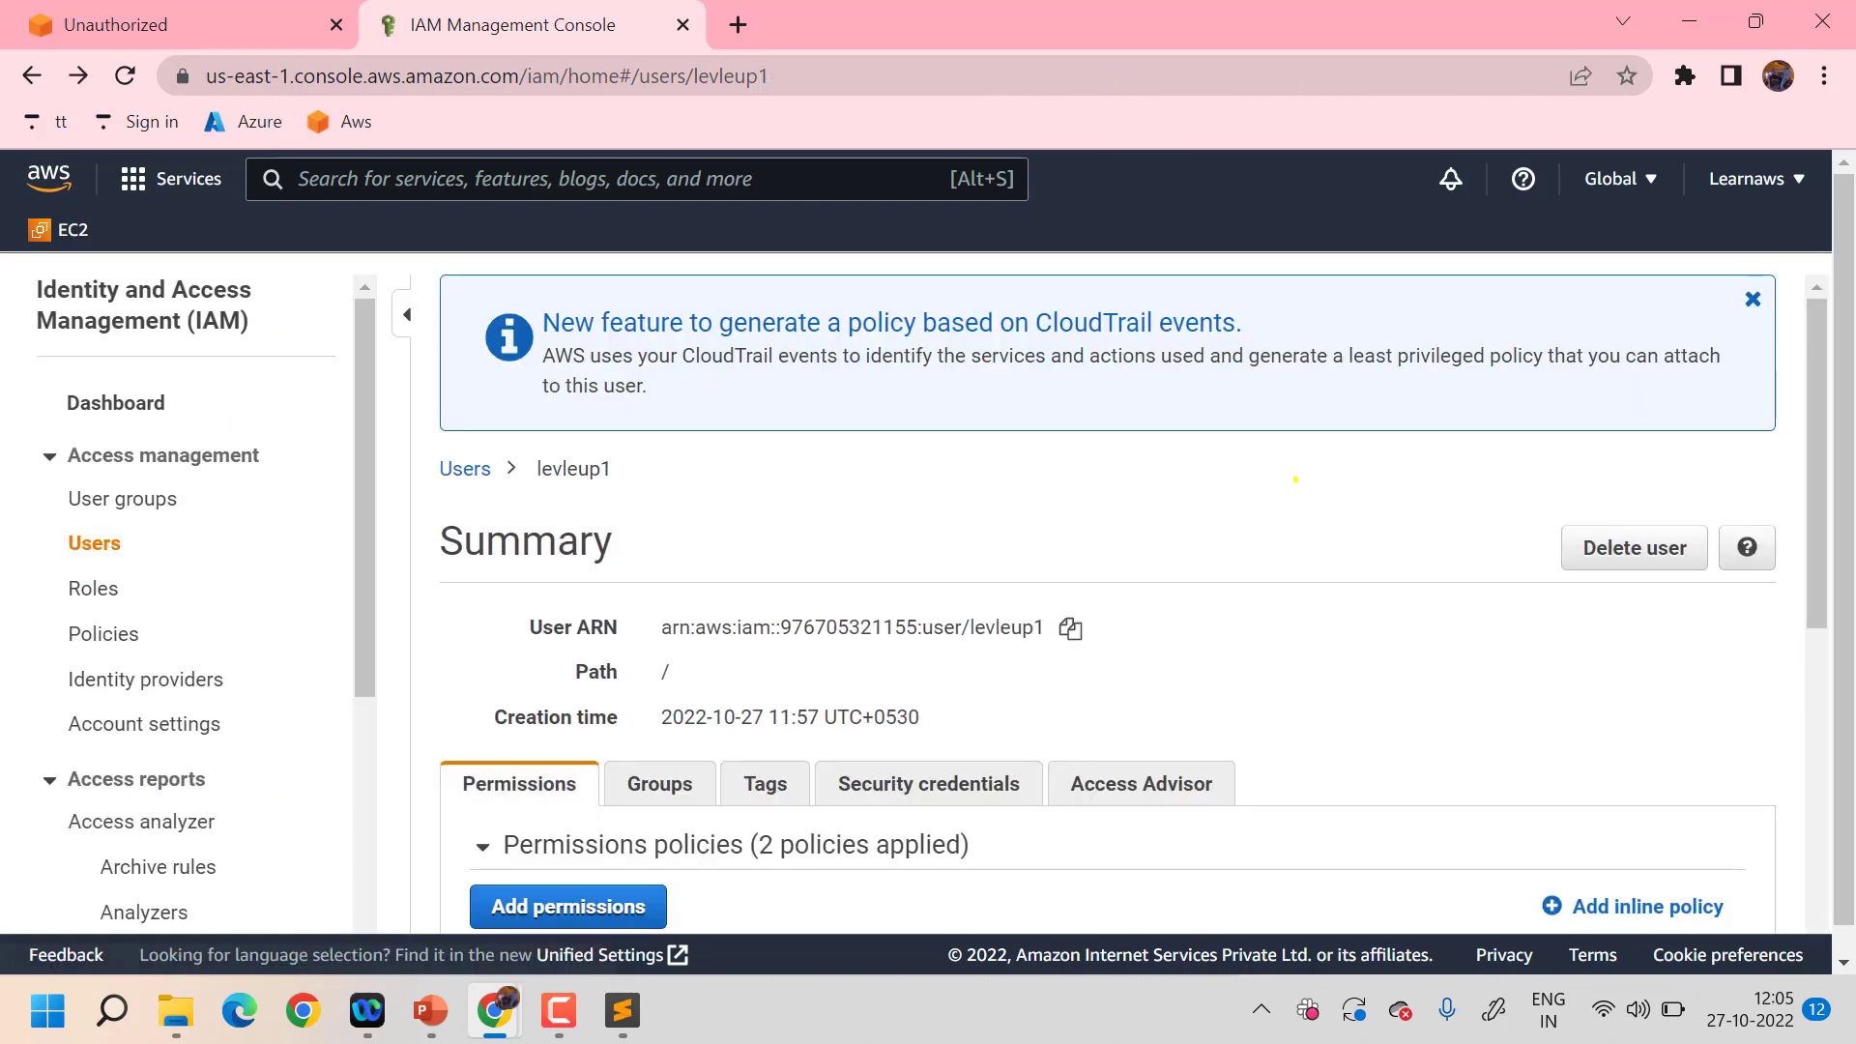
- Back in the incognito EC2 dashboard, reload the resource counts and the page
mouse_move(367, 1010)
mouse_move(494, 1010)
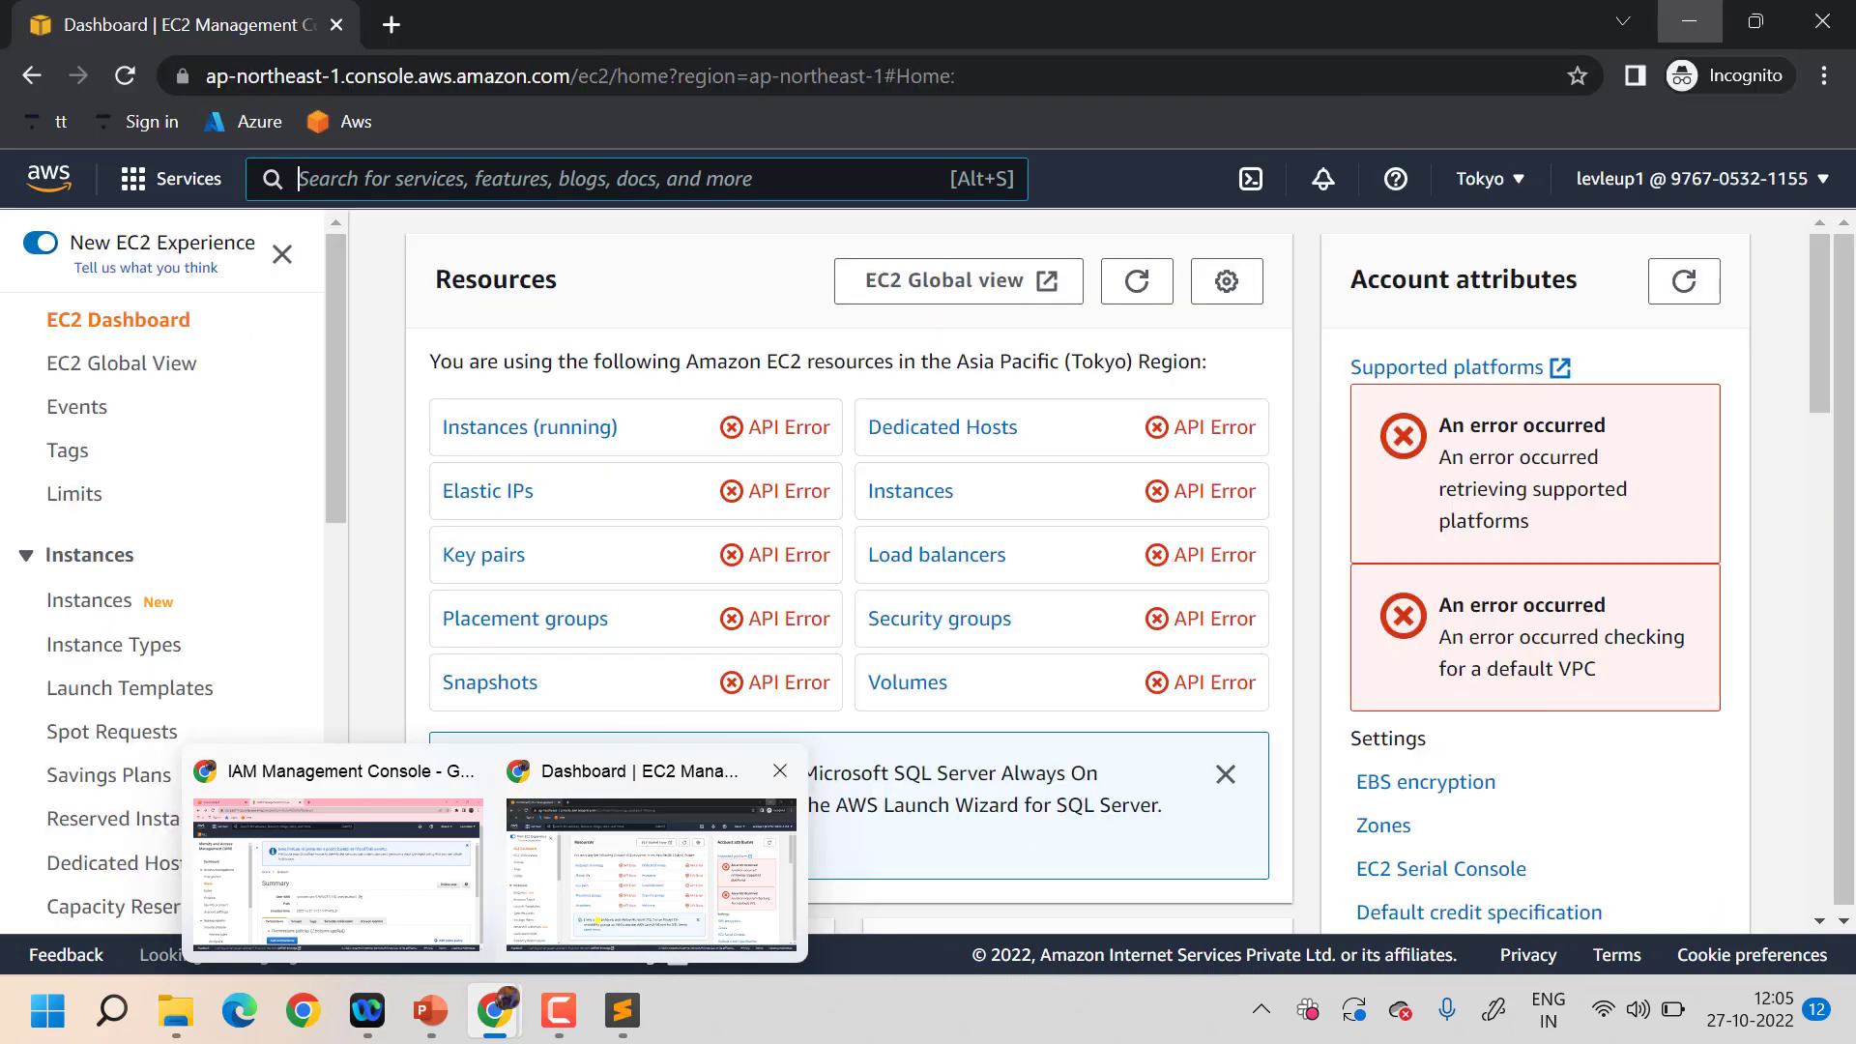
left_click(650, 870)
left_click(1138, 275)
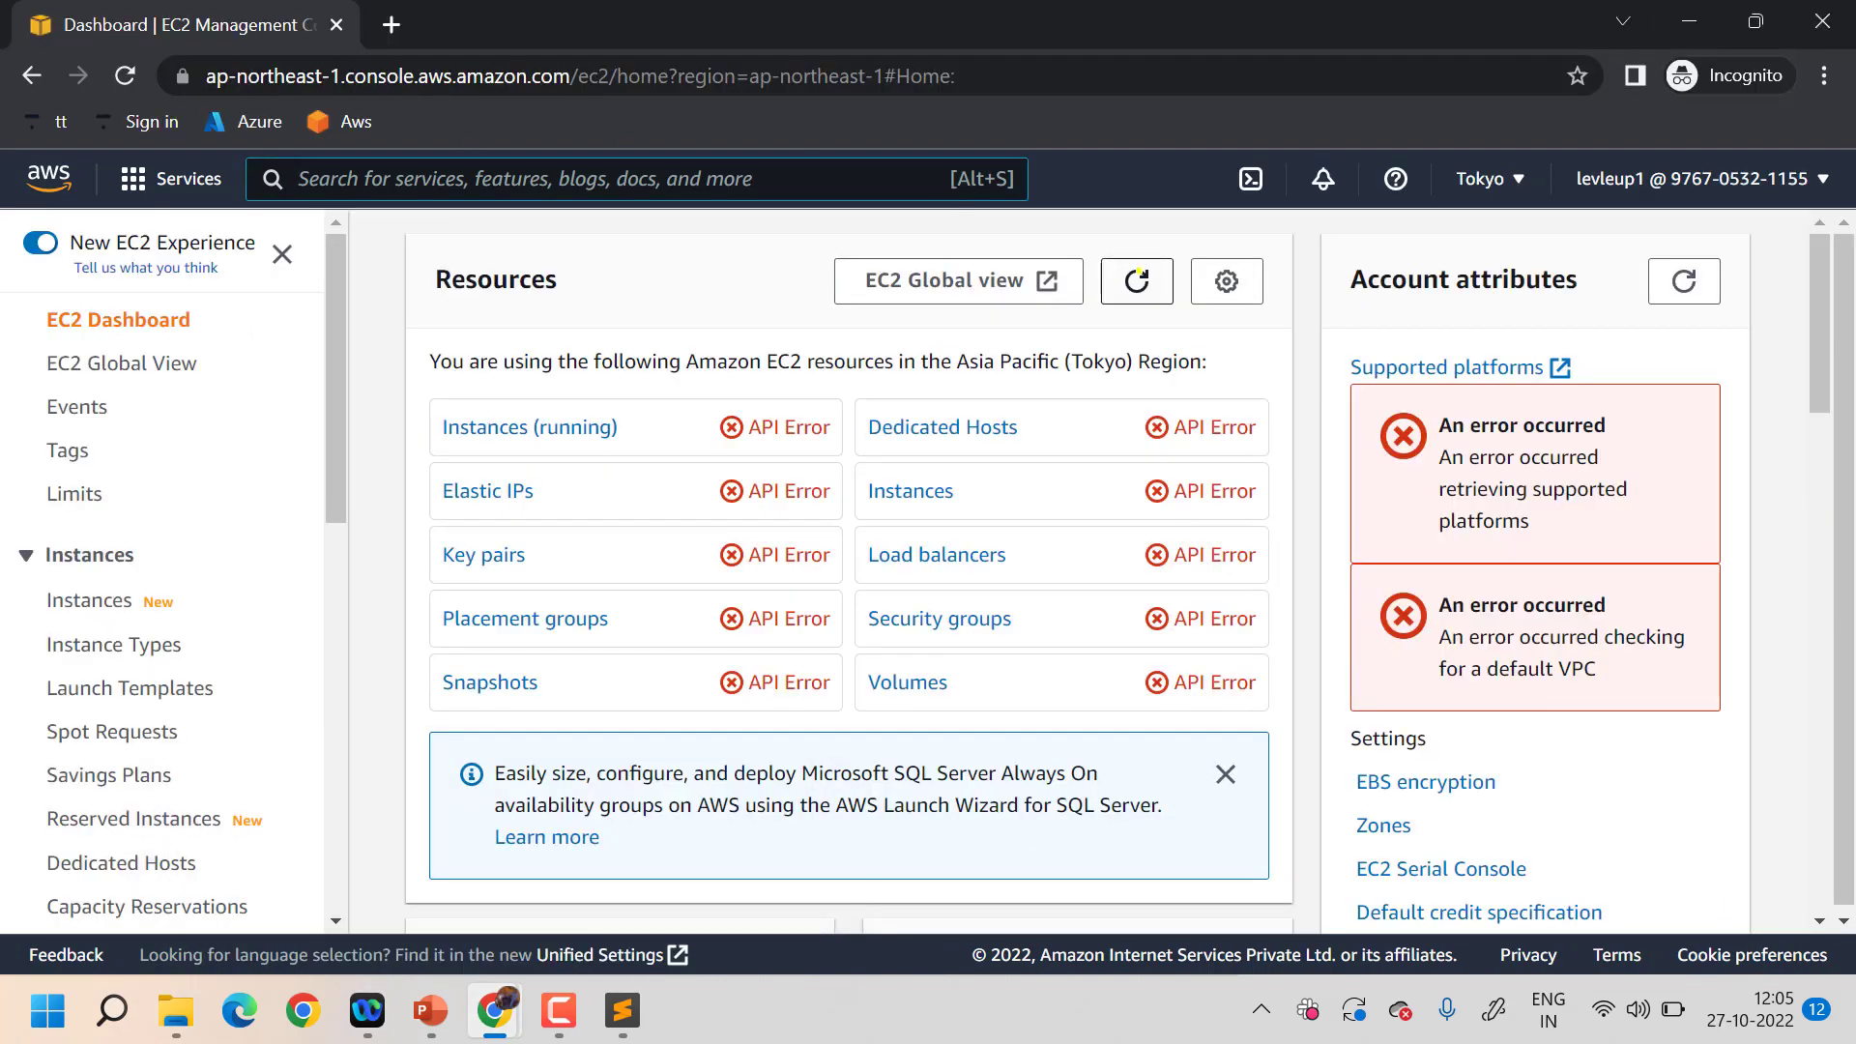
left_click(1139, 273)
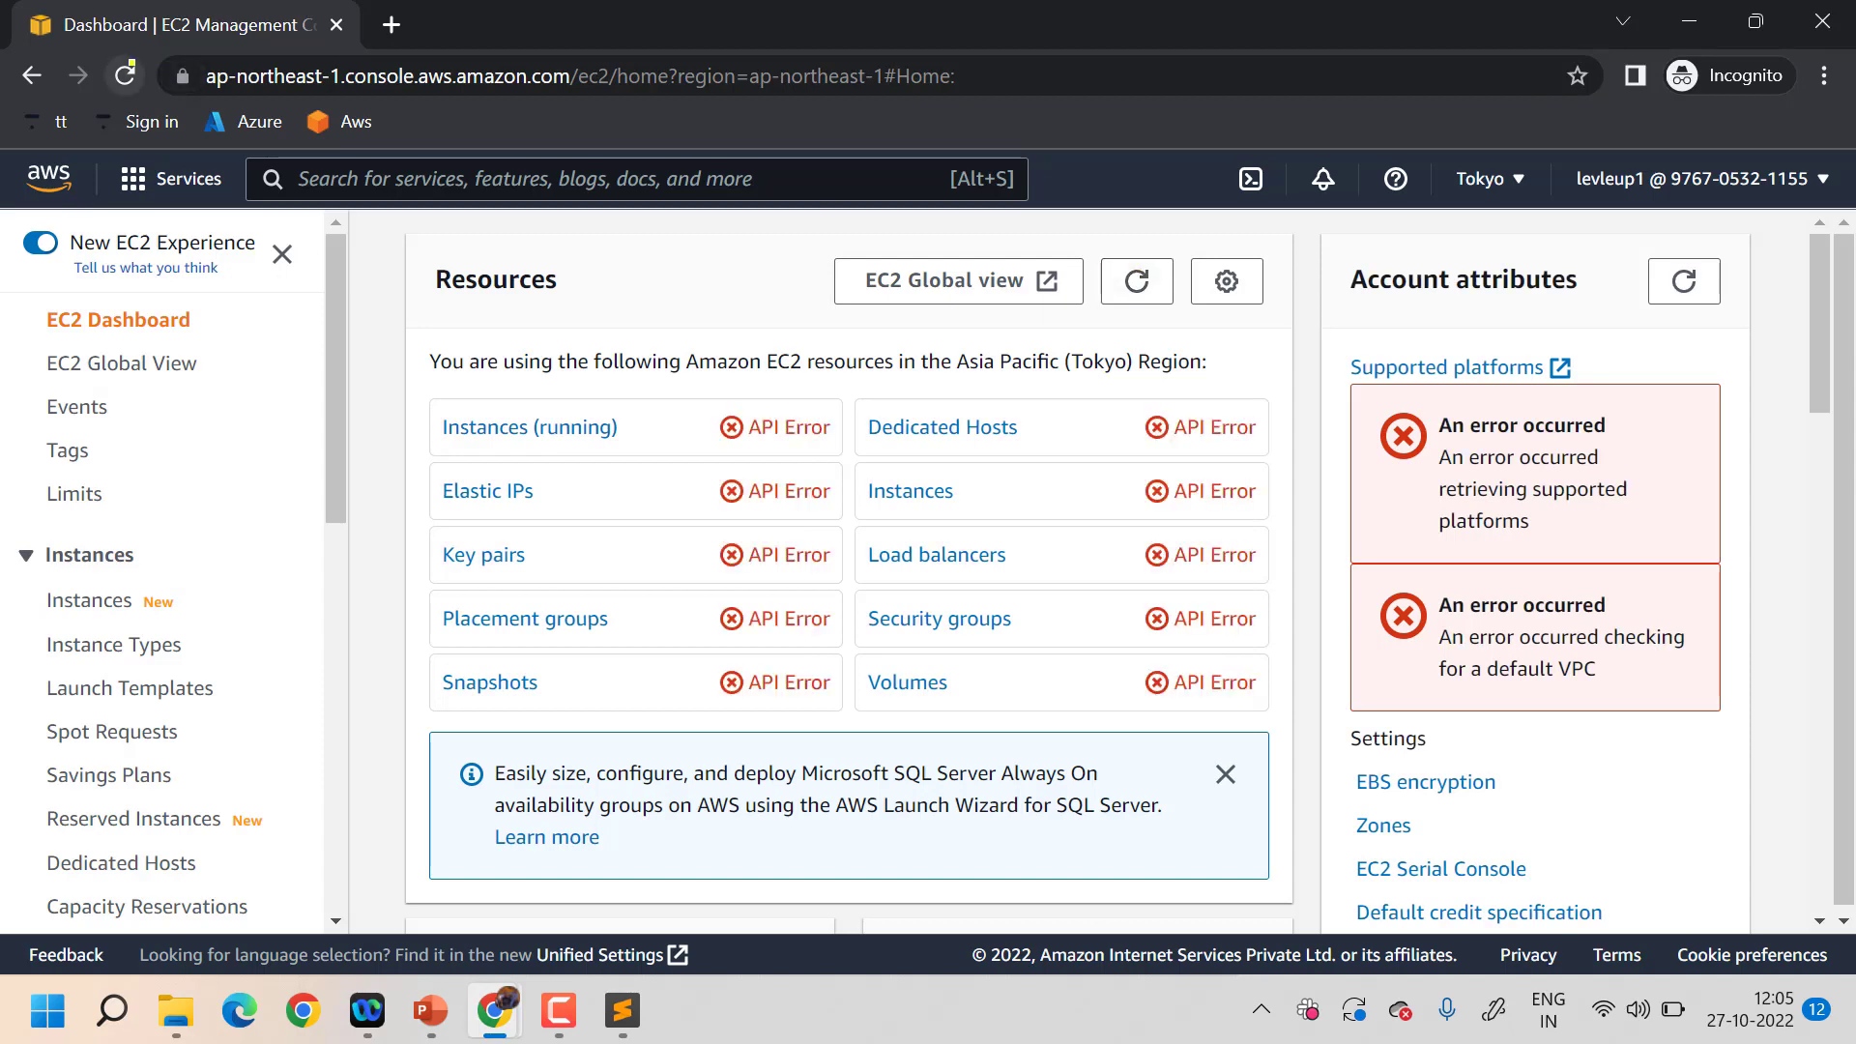
left_click(125, 75)
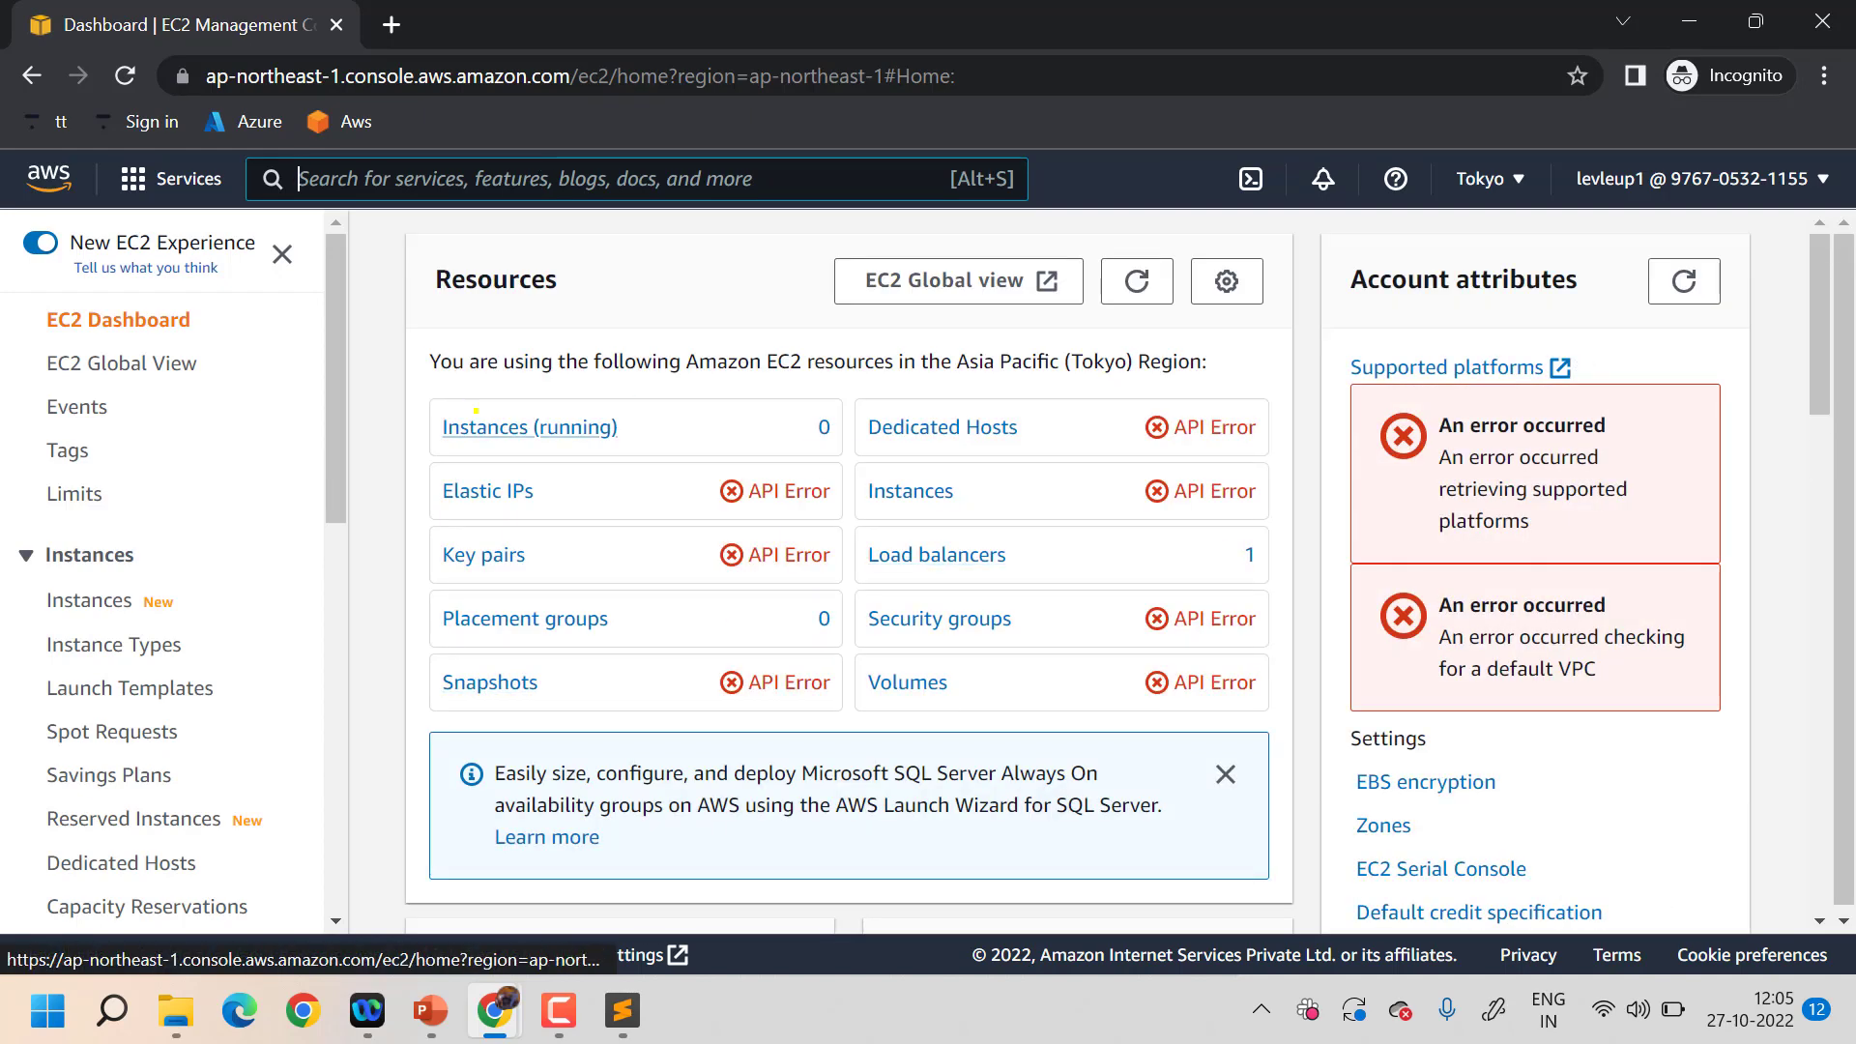
- Open the instances list and the Launch an instance page, then minimize the window
left_click(483, 428)
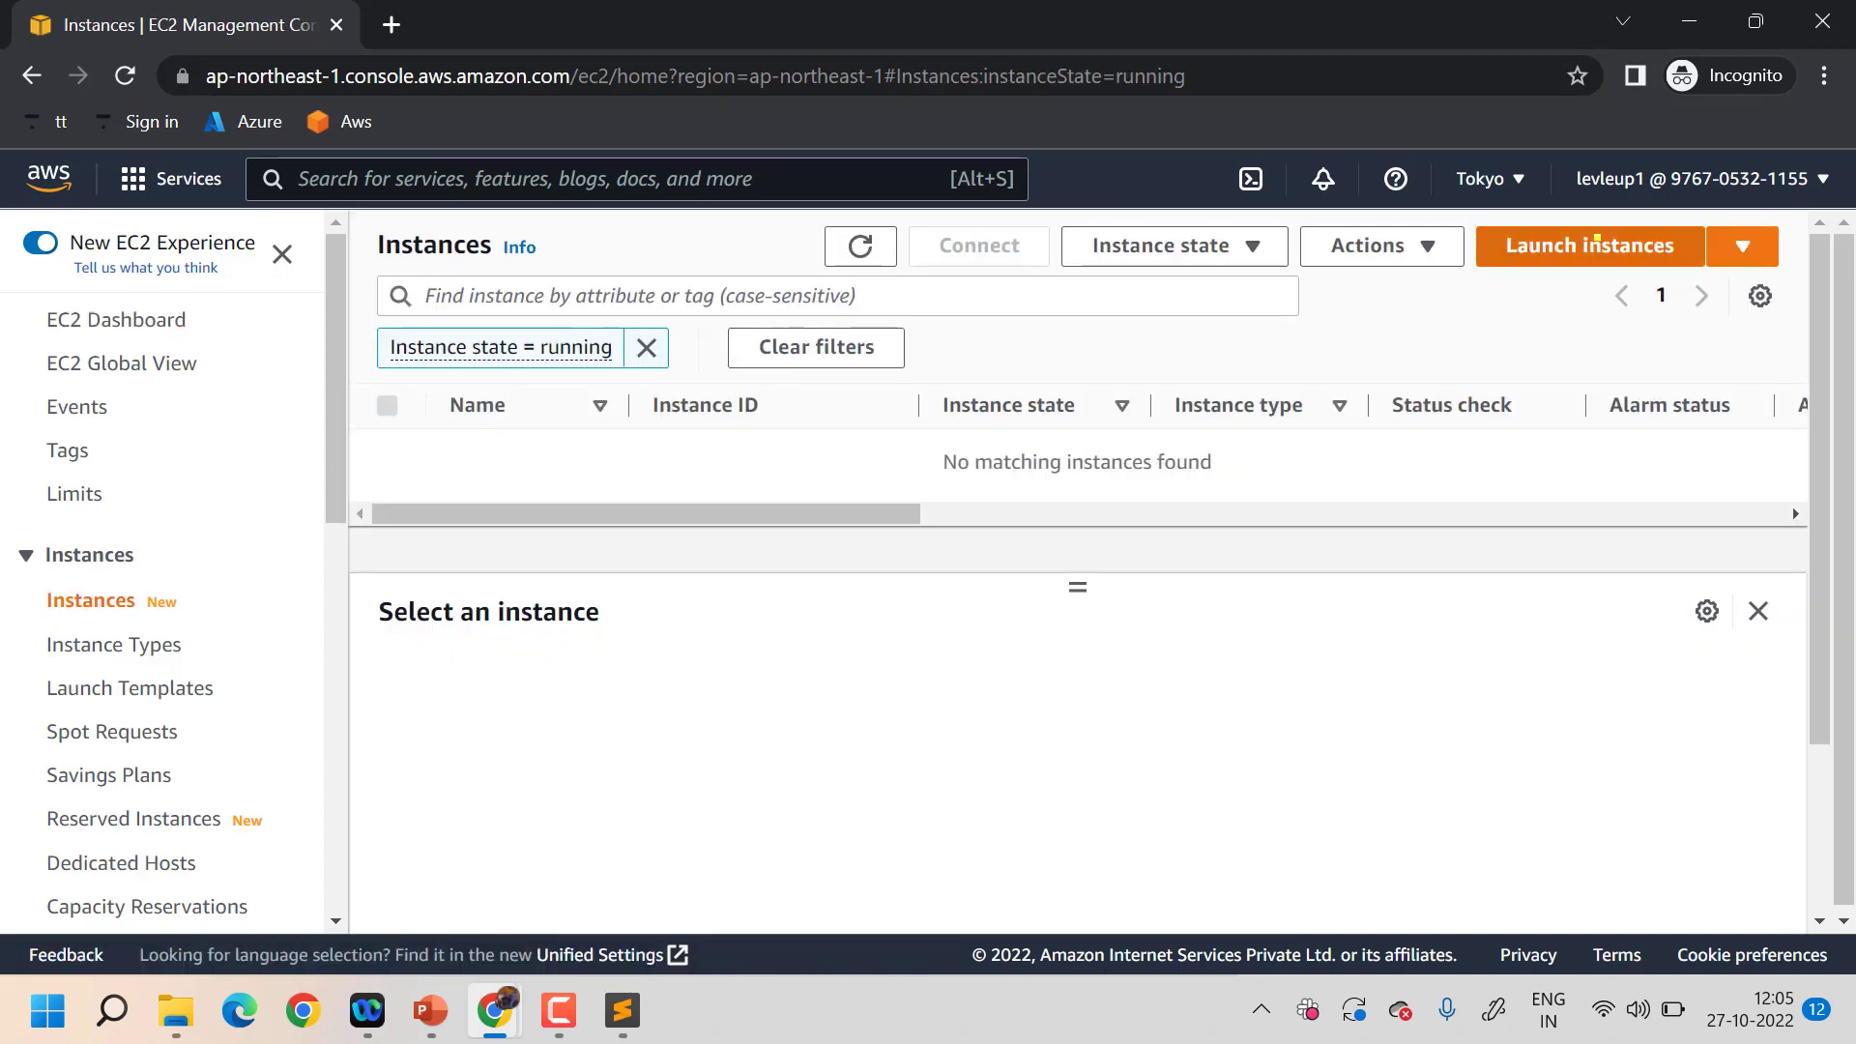
left_click(1594, 244)
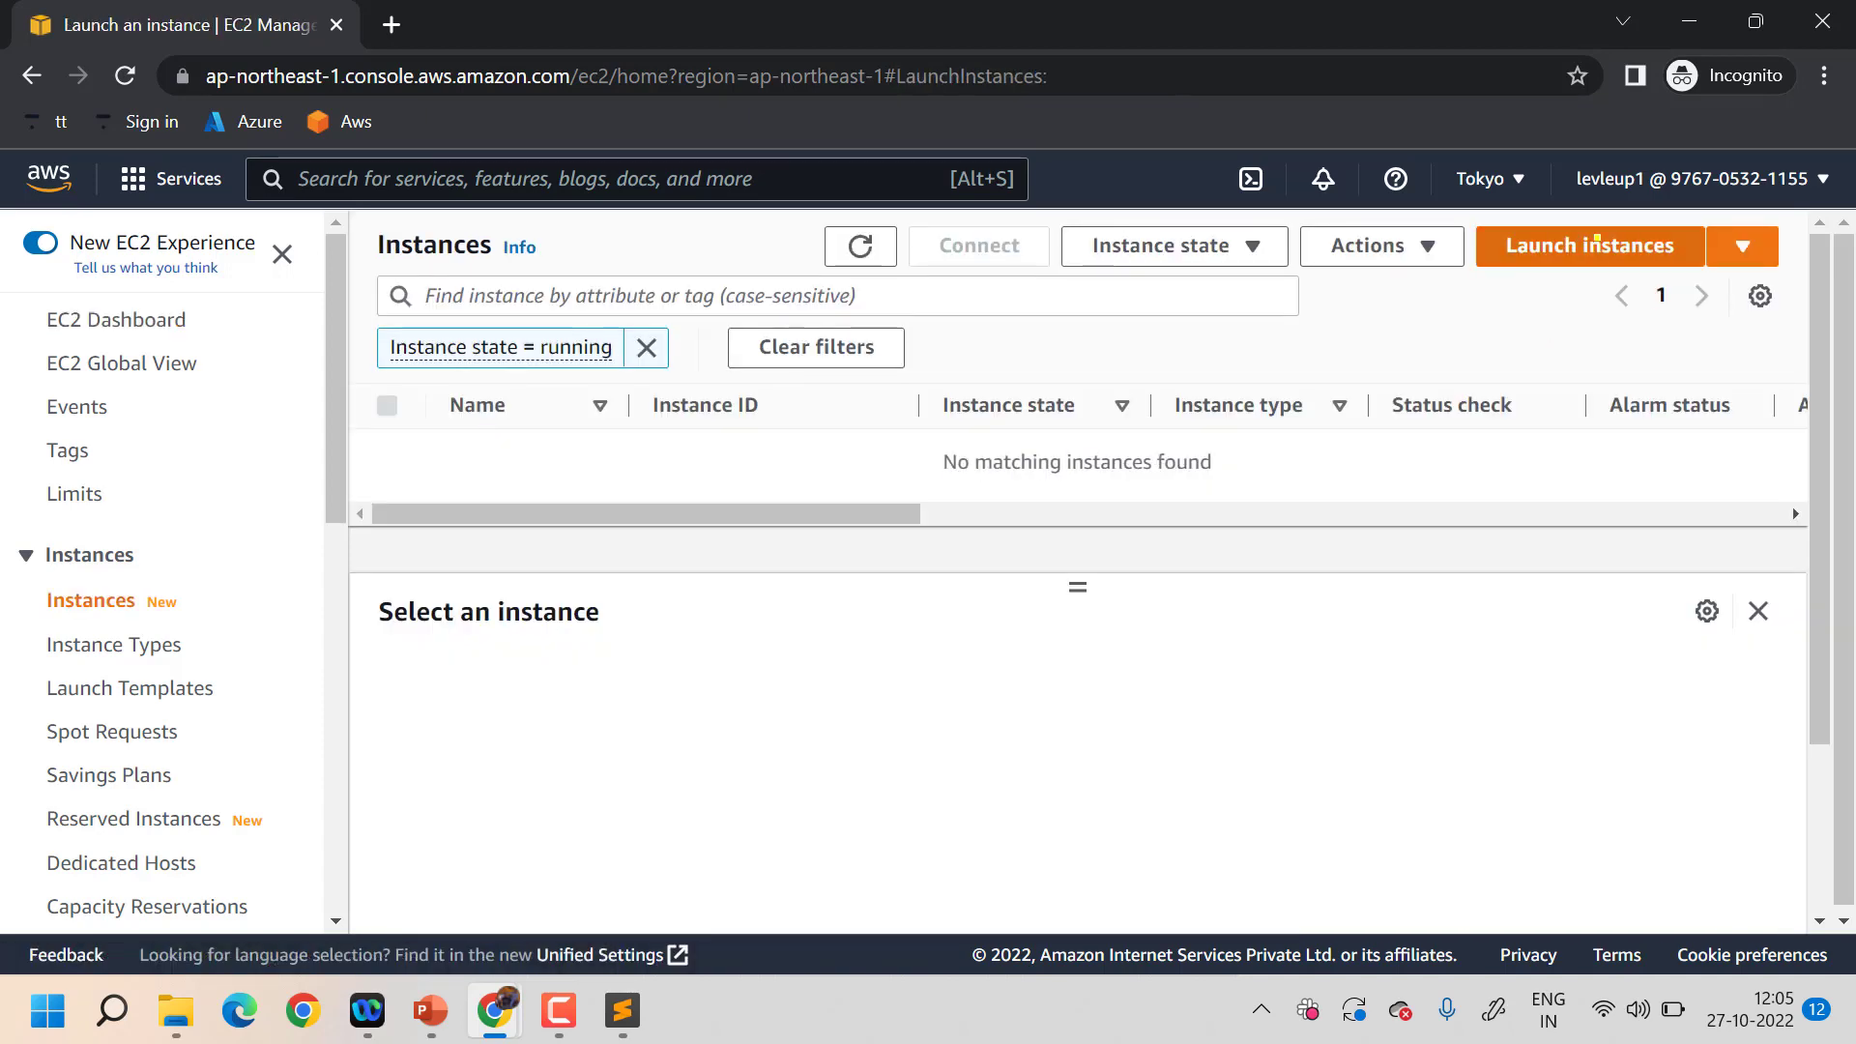
scroll(838, 515, "down", 3)
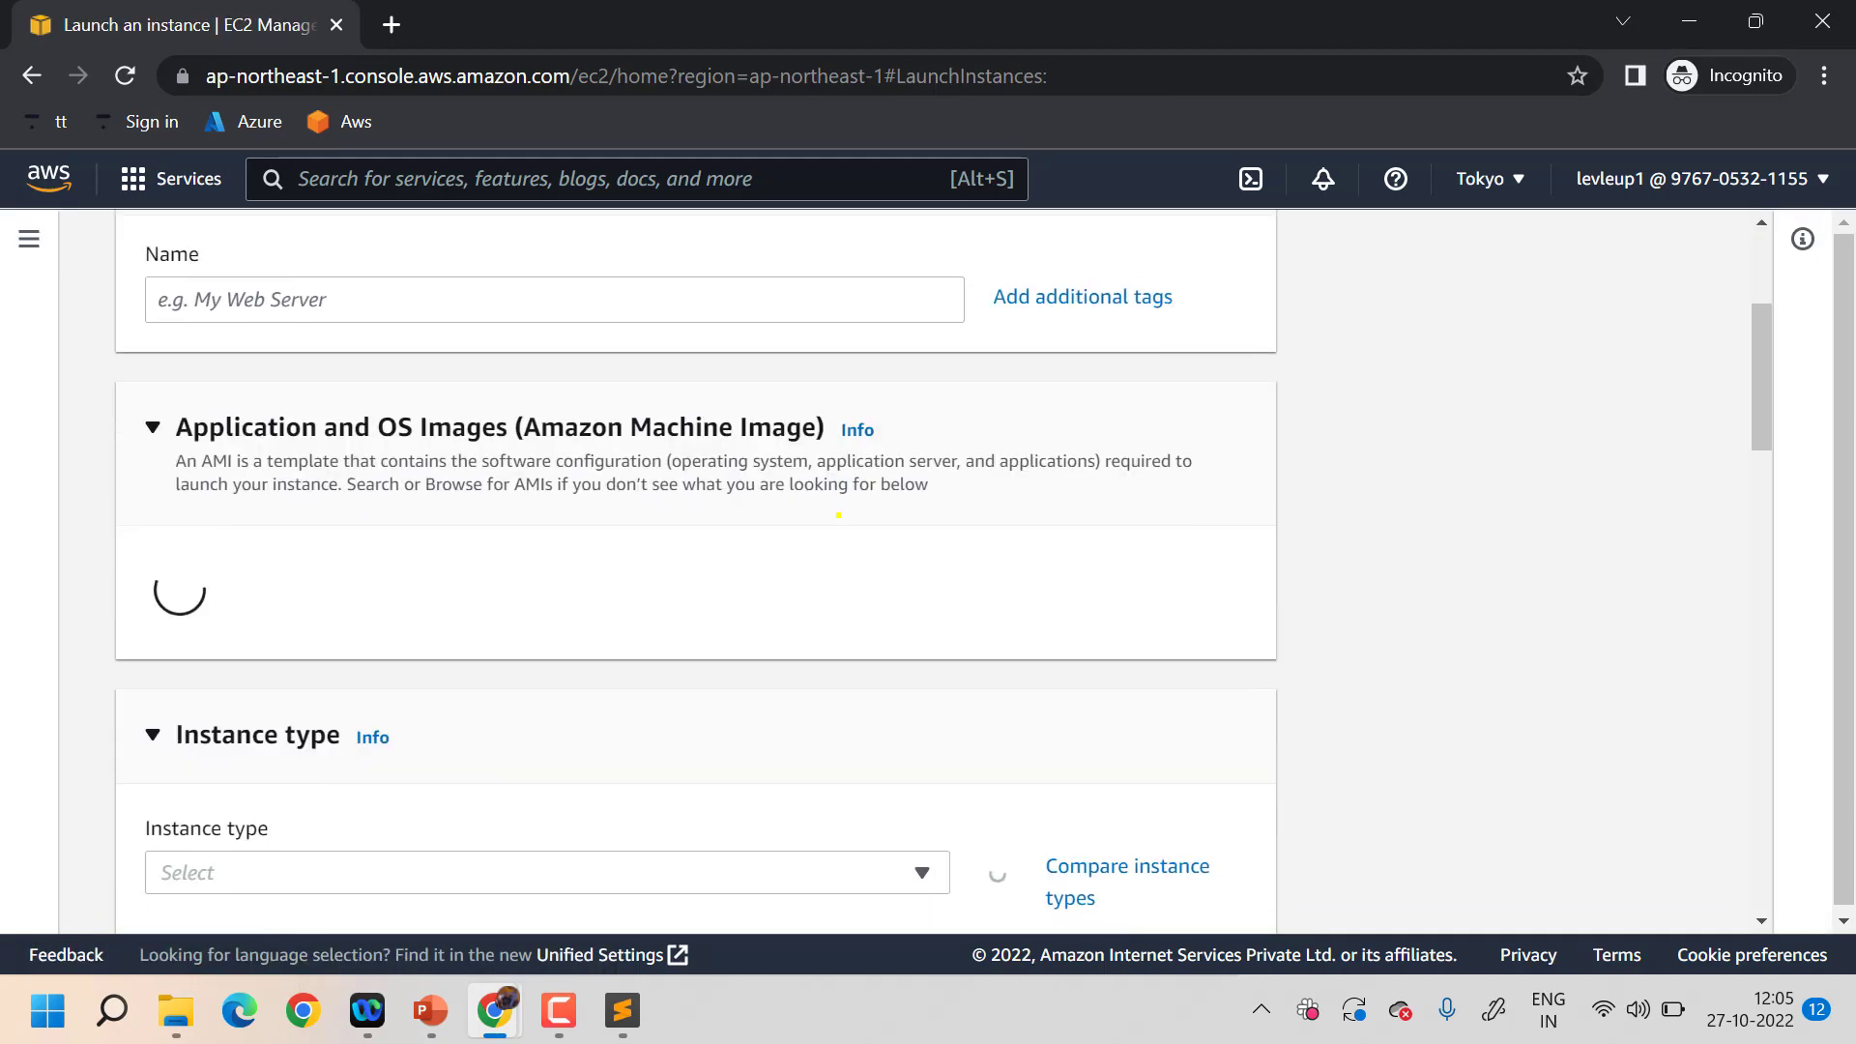
scroll(838, 515, "up", 3)
scroll(838, 515, "down", 4)
scroll(838, 515, "up", 4)
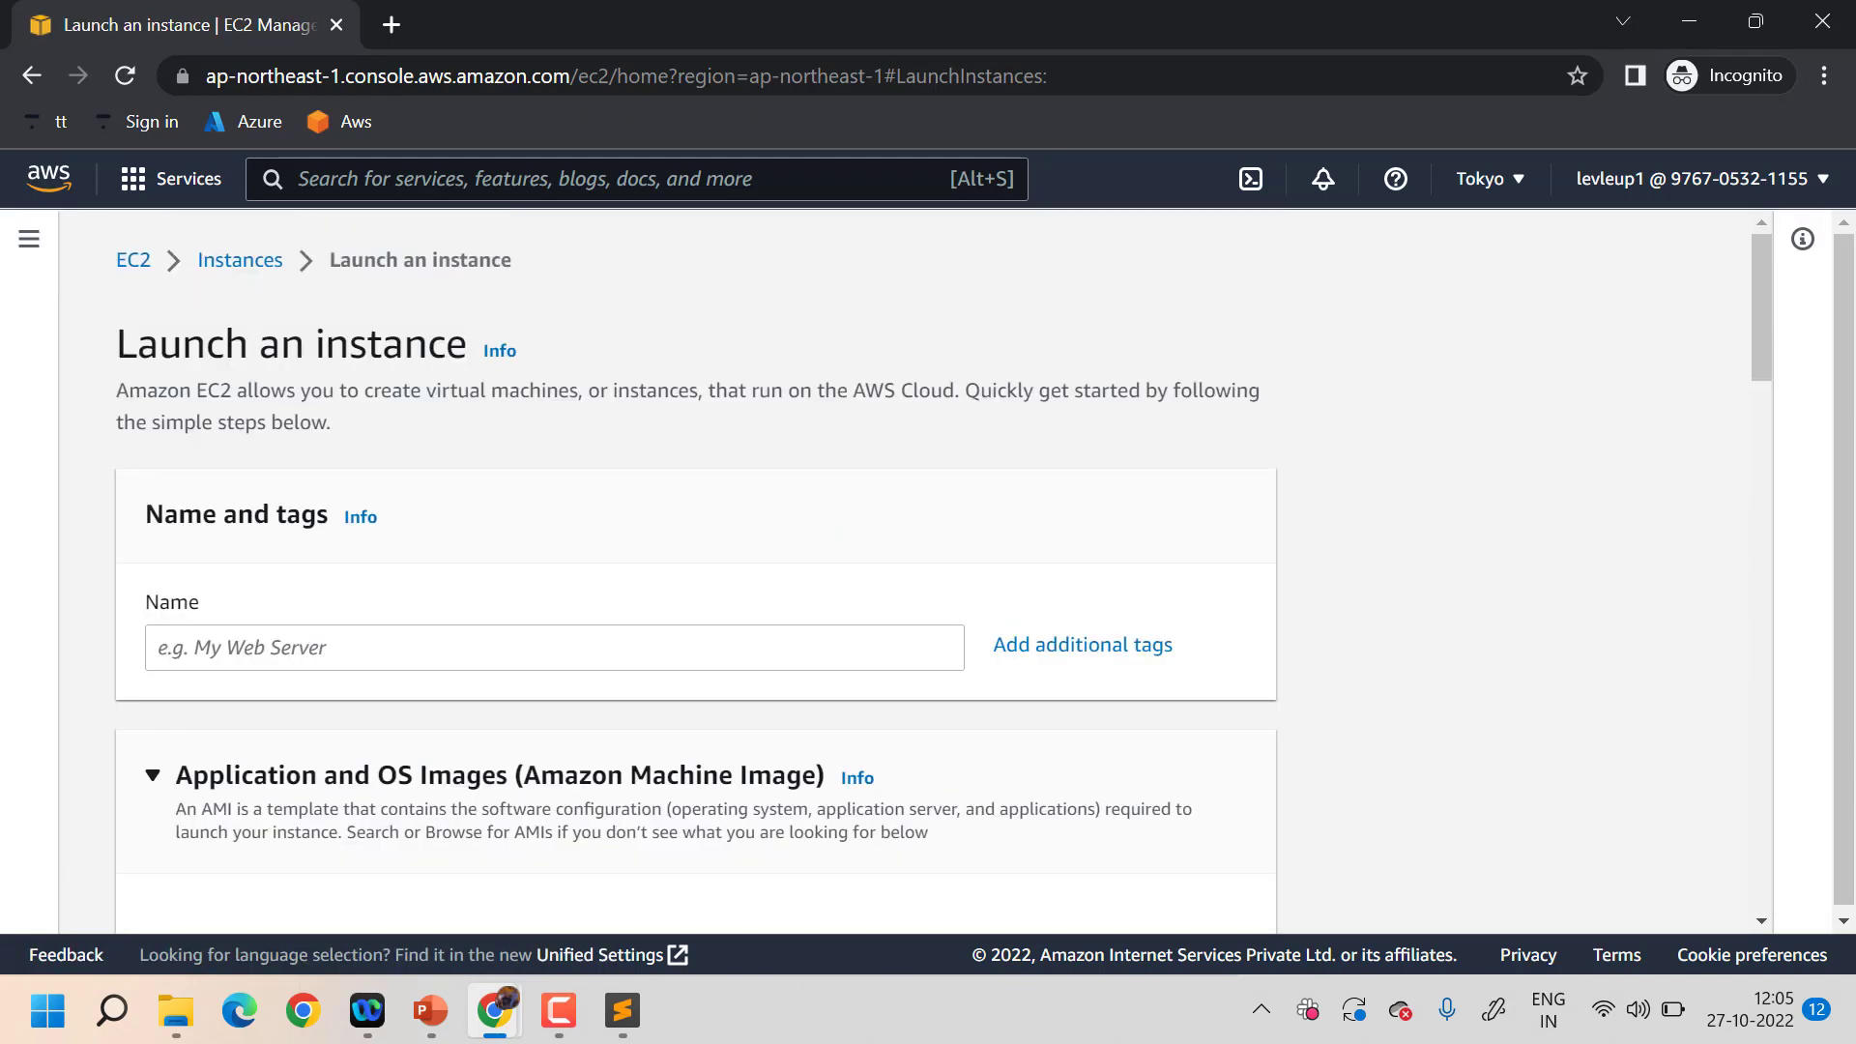
left_click(1690, 21)
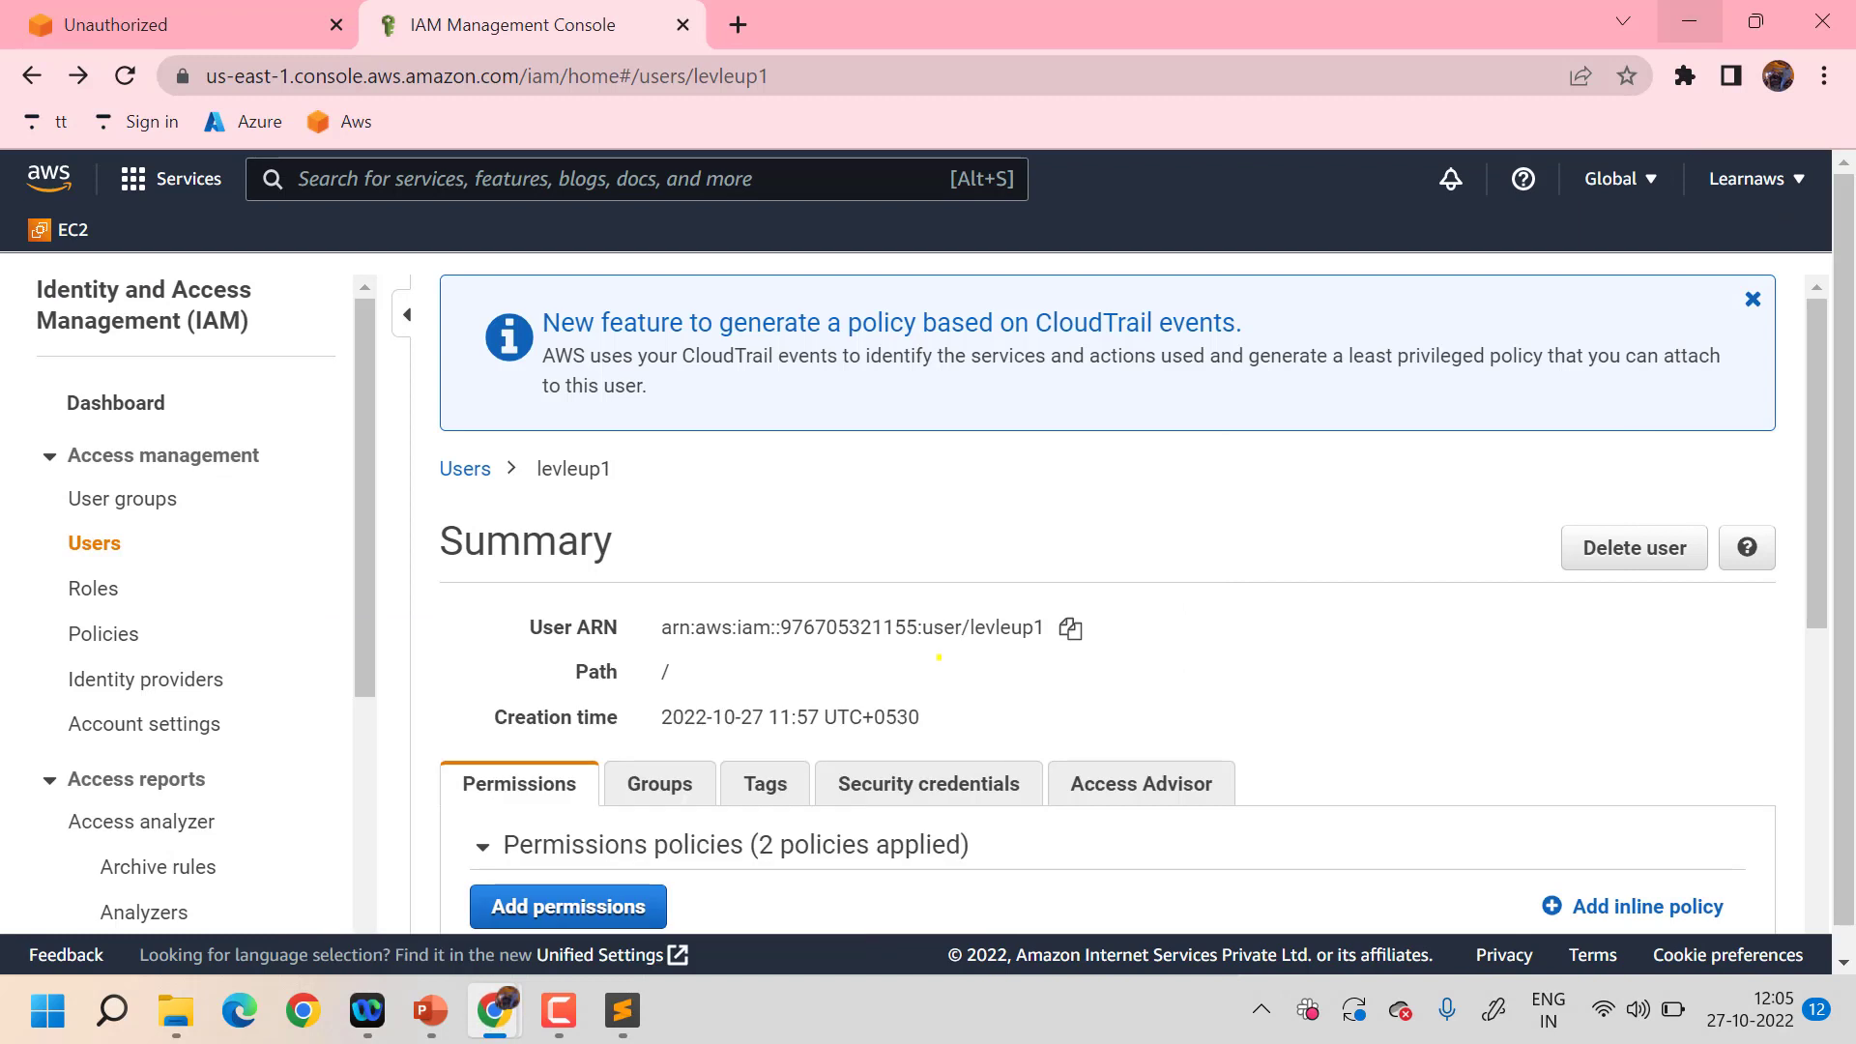
- Detach AmazonS3FullAccess and then AmazonEC2FullAccess from levleup1
scroll(938, 657, "down", 5)
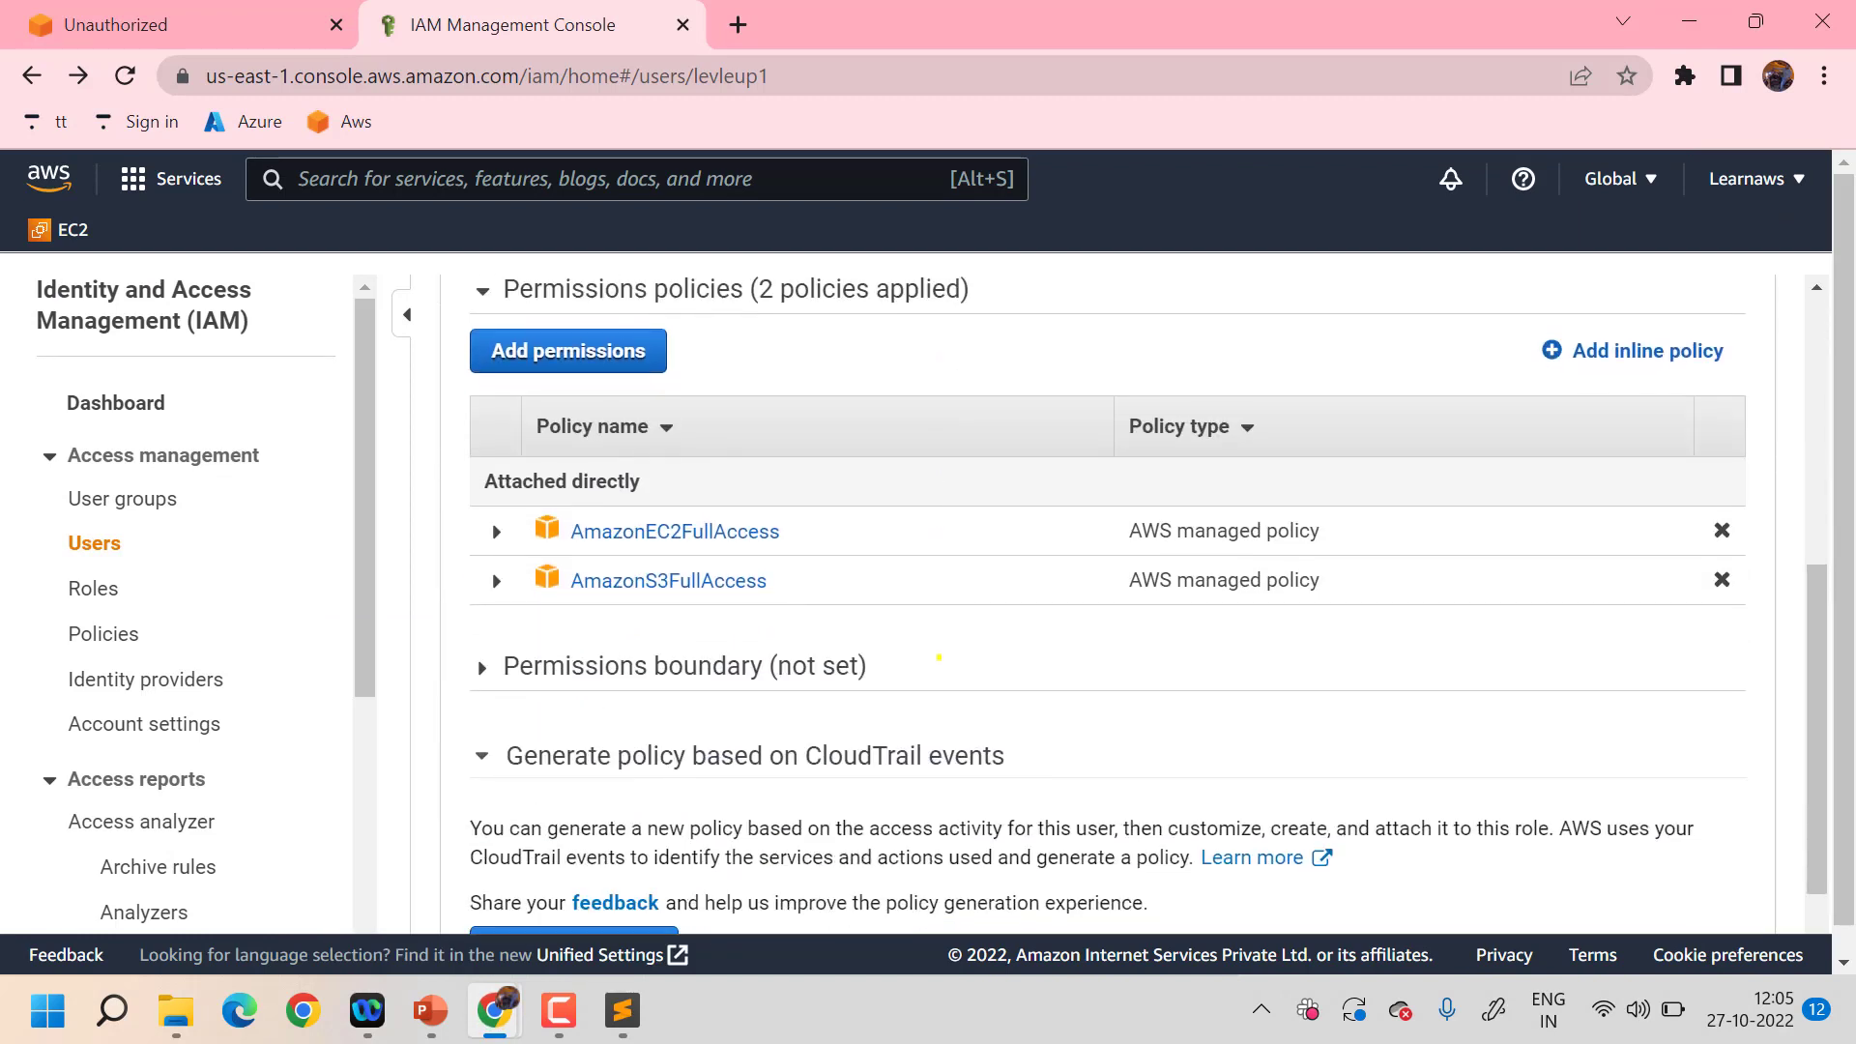
scroll(938, 657, "up", 3)
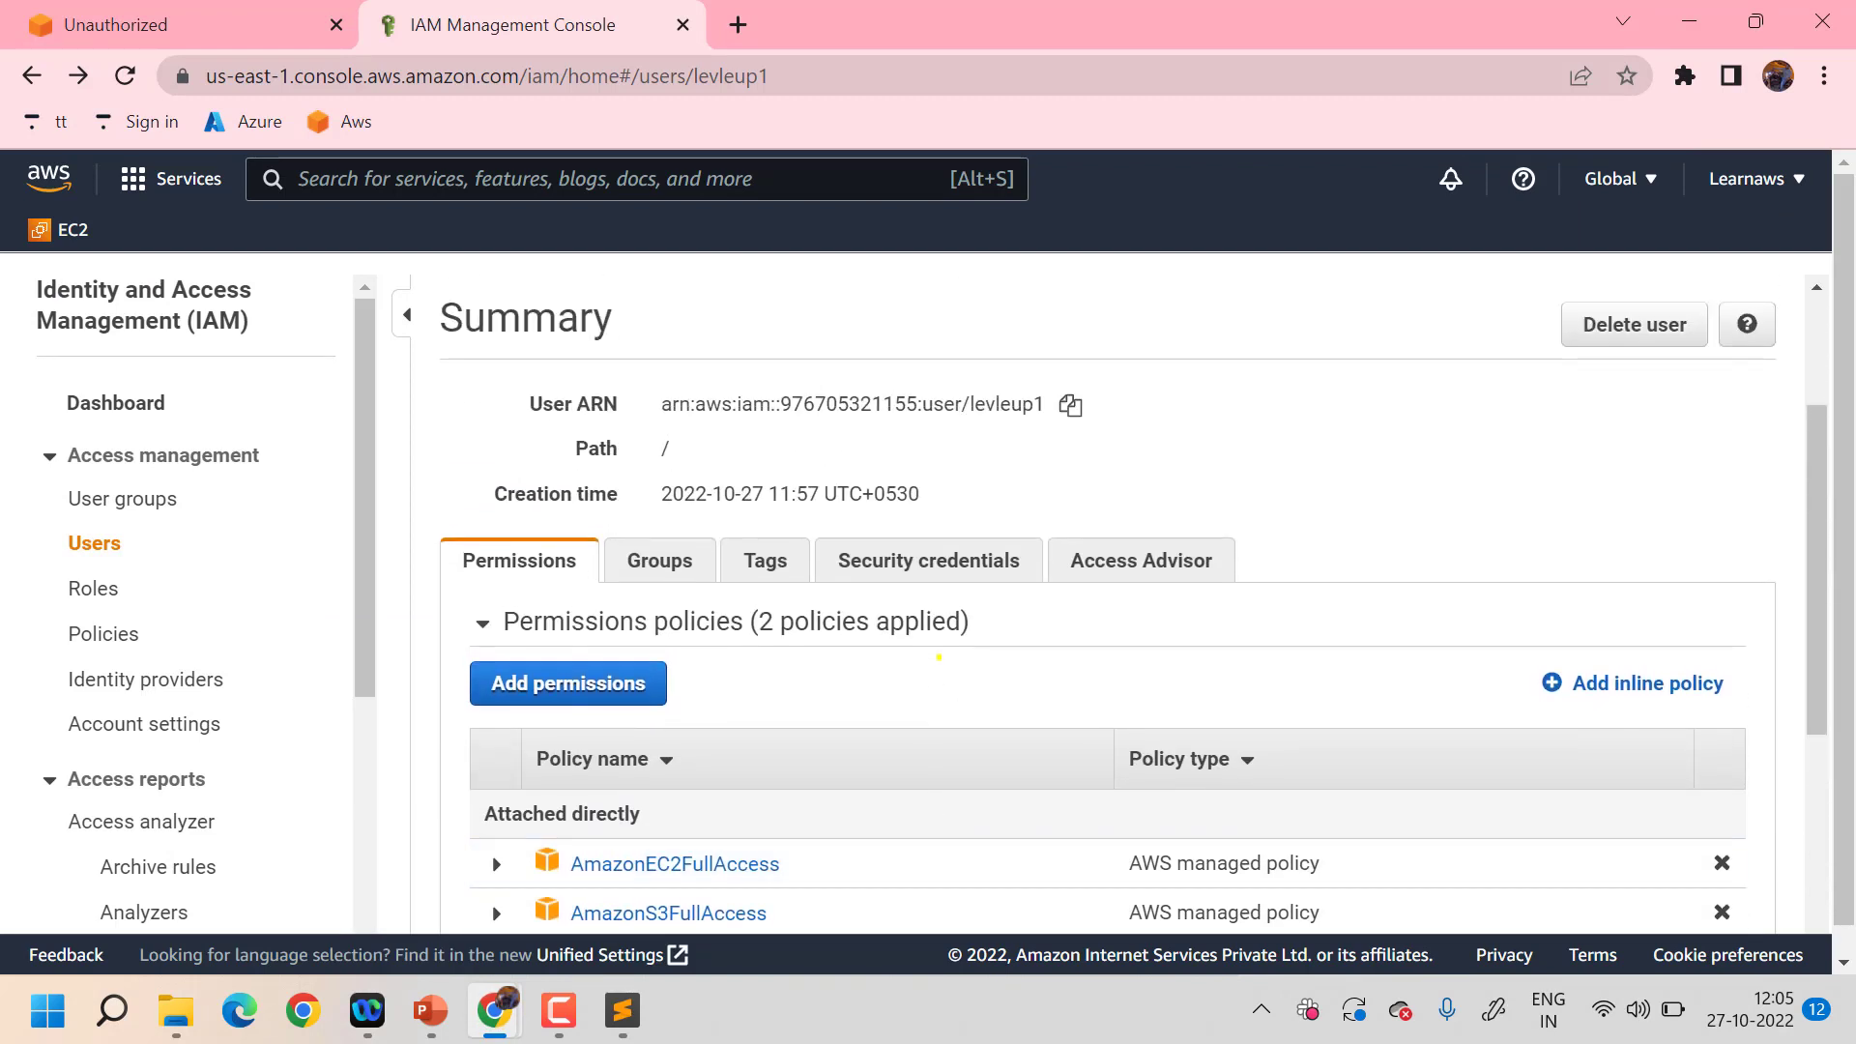
scroll(939, 658, "down", 2)
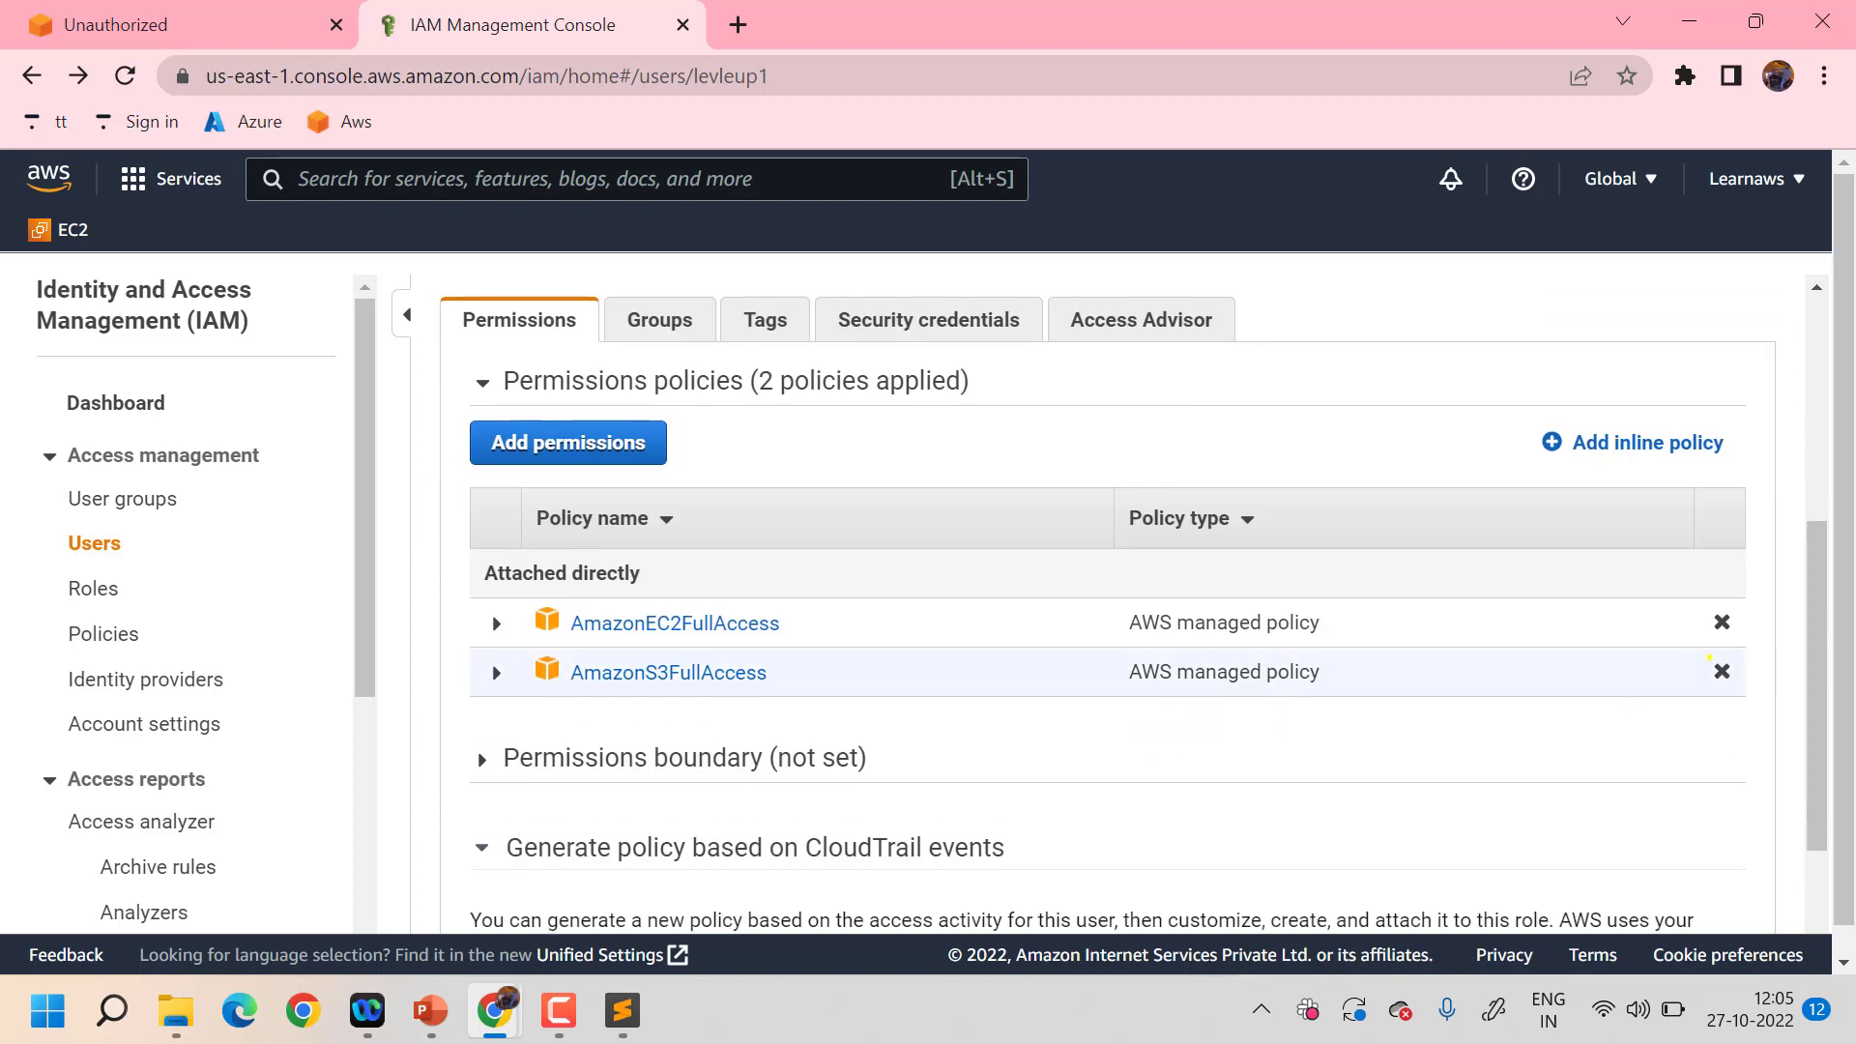
left_click(1722, 670)
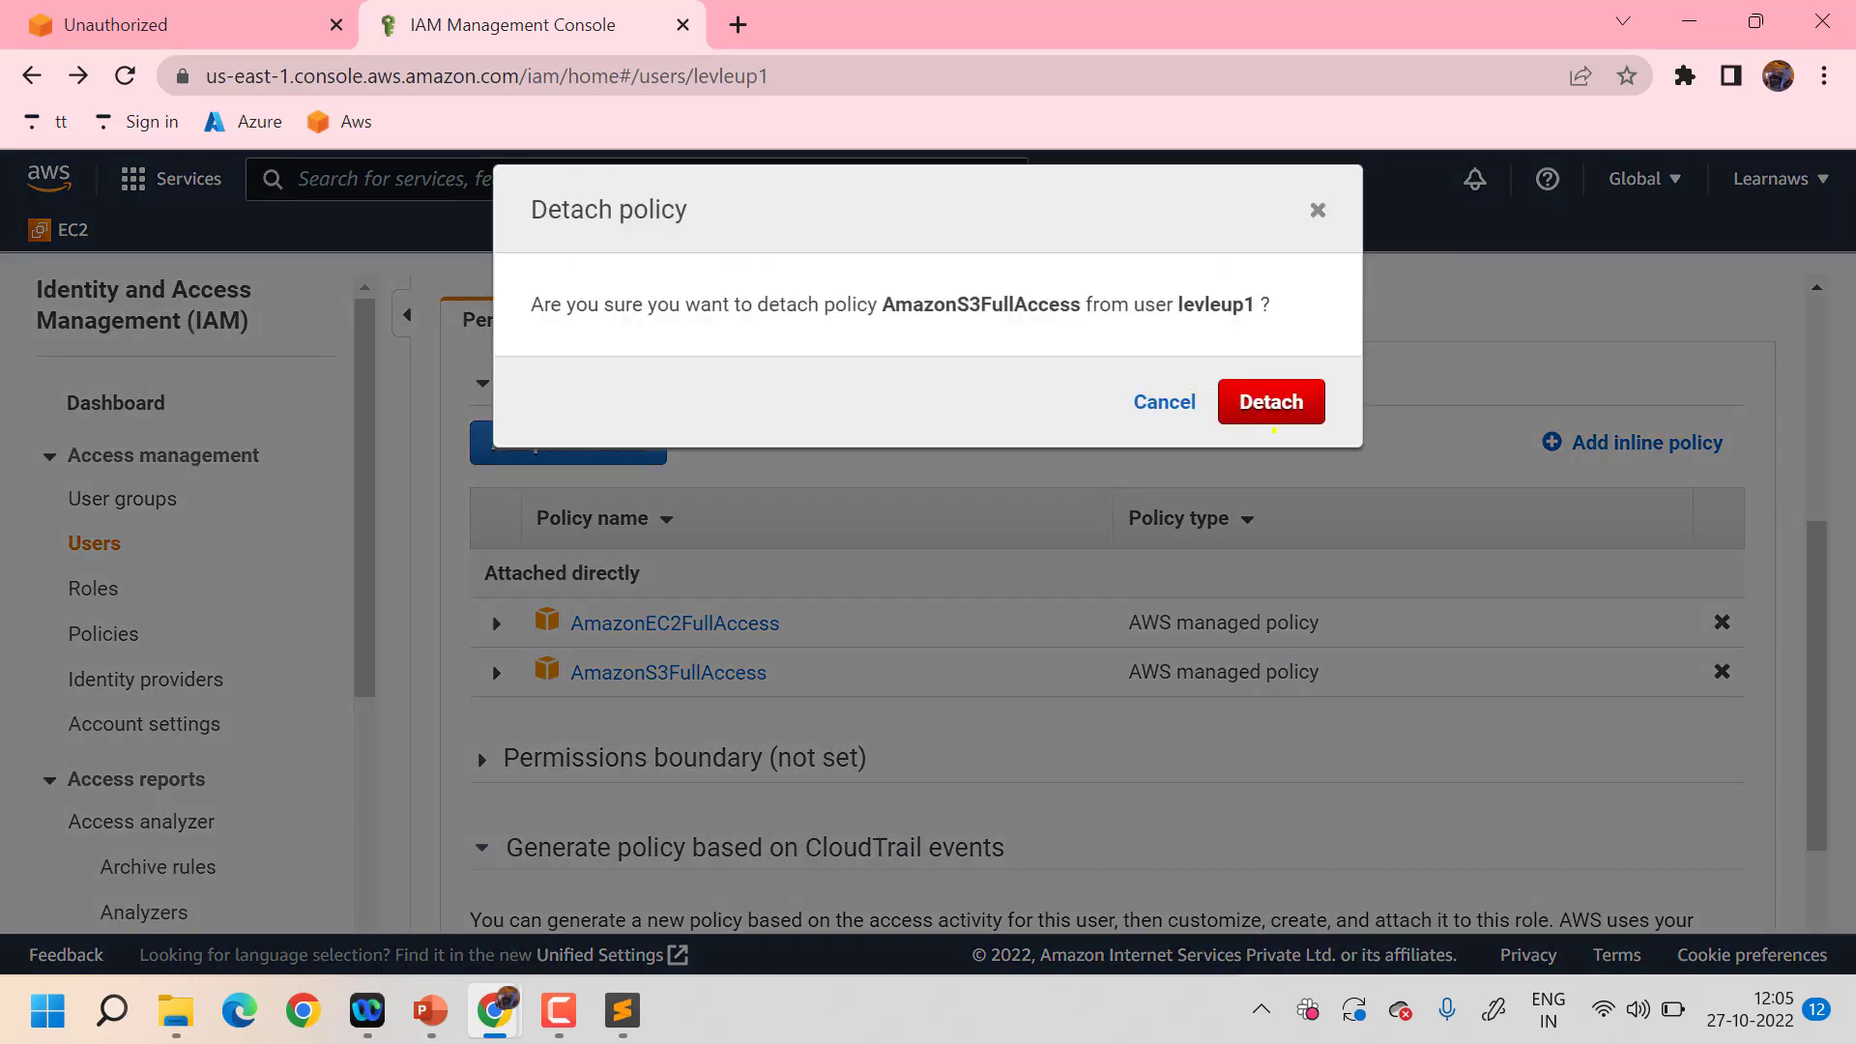
left_click(1256, 405)
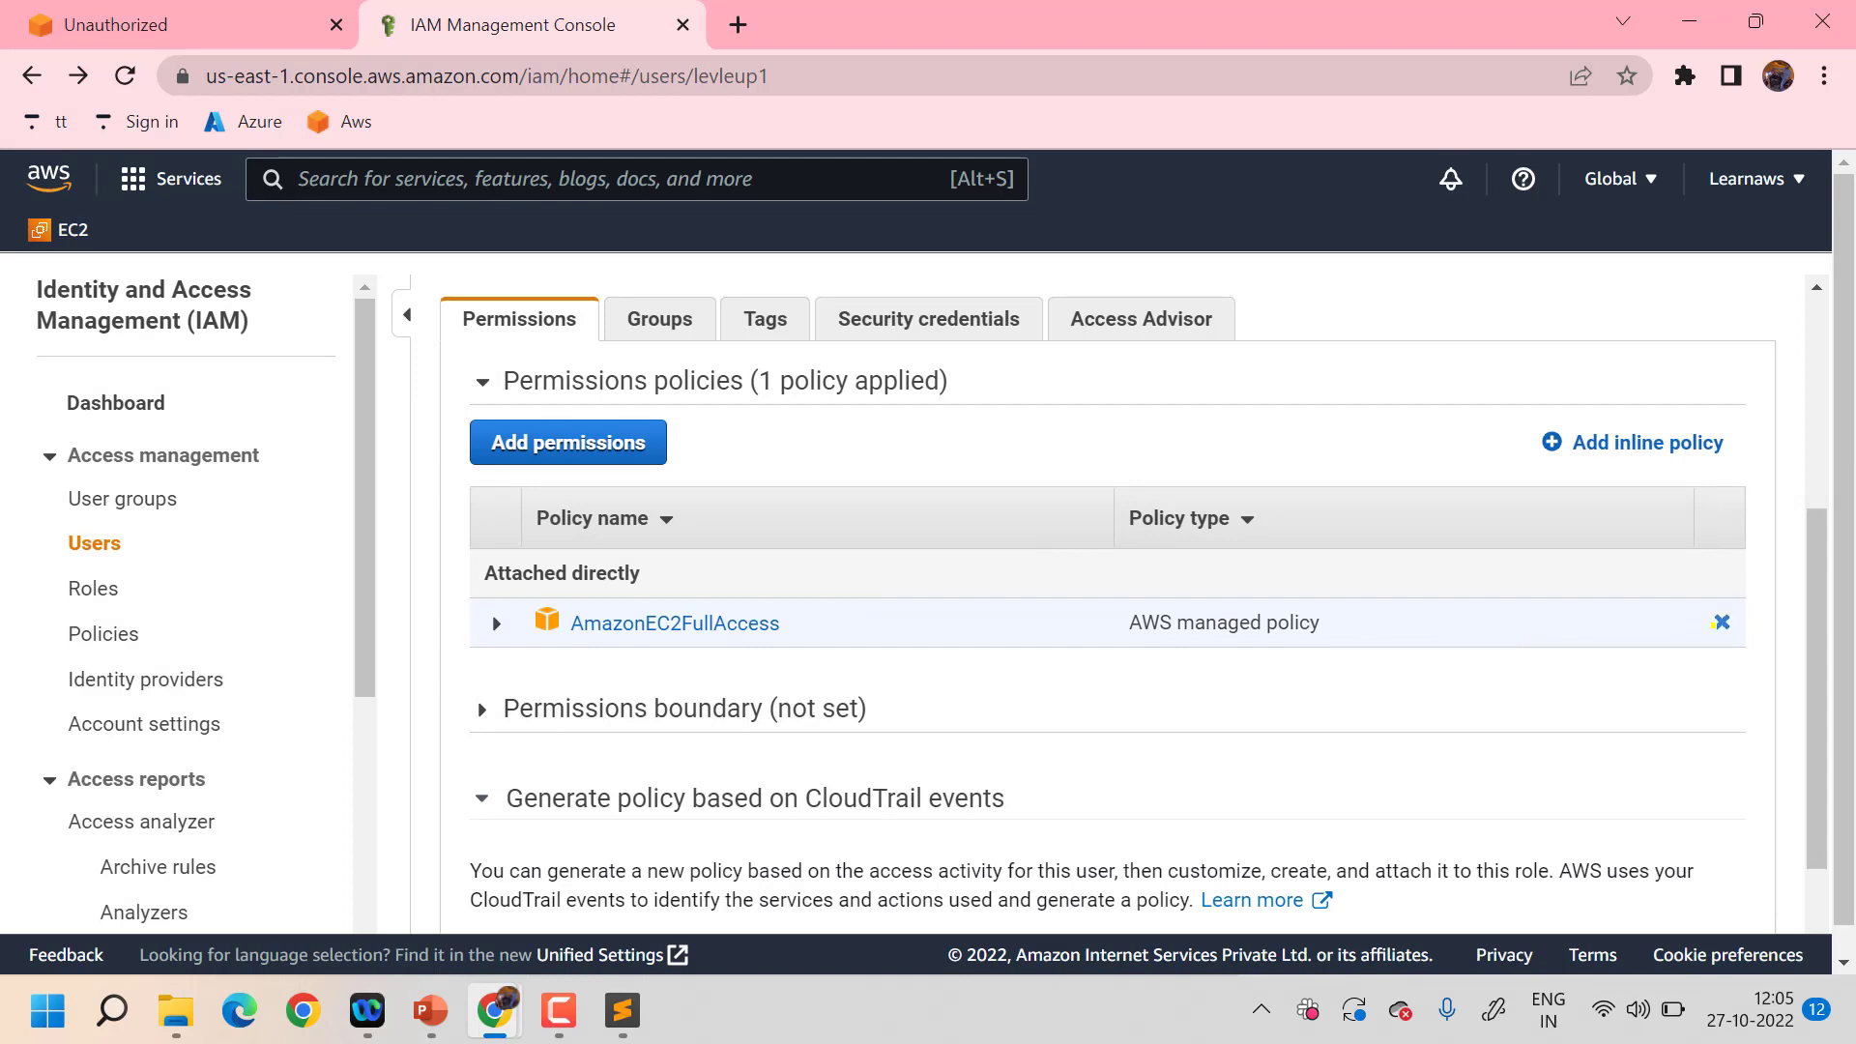
left_click(1722, 621)
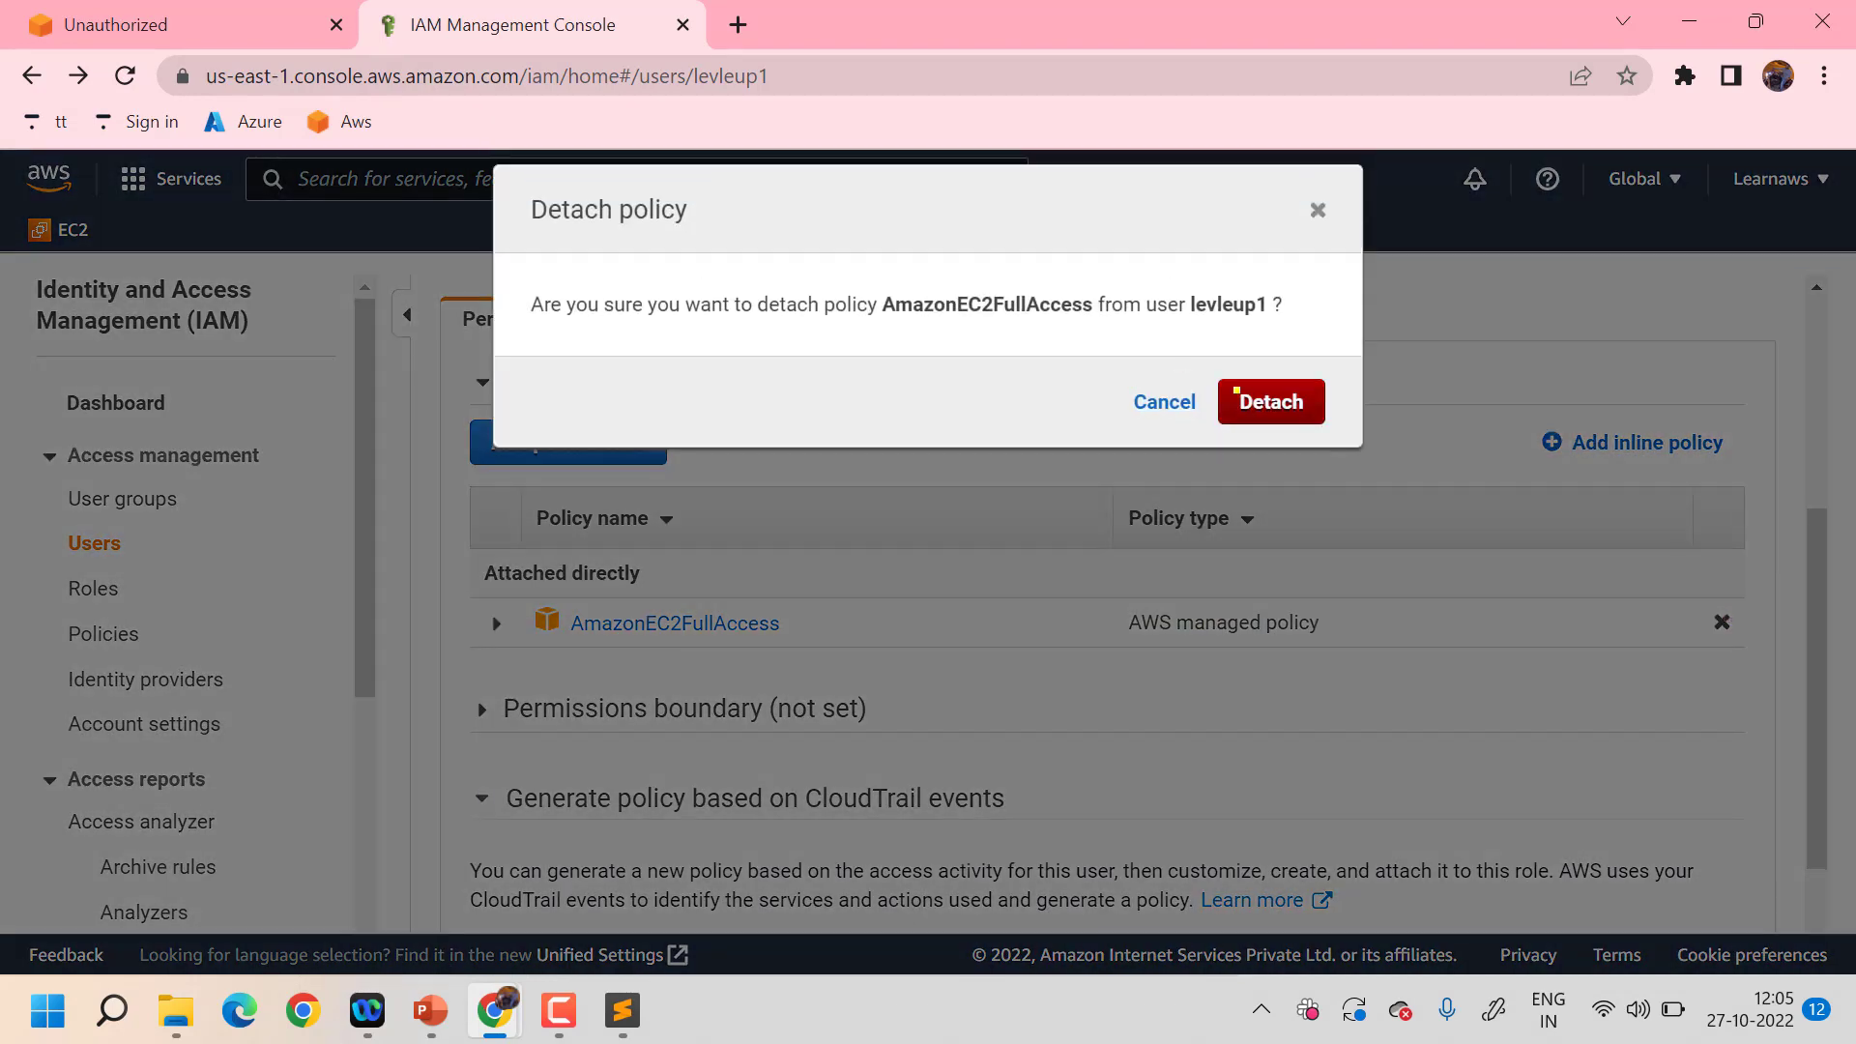
left_click(1250, 404)
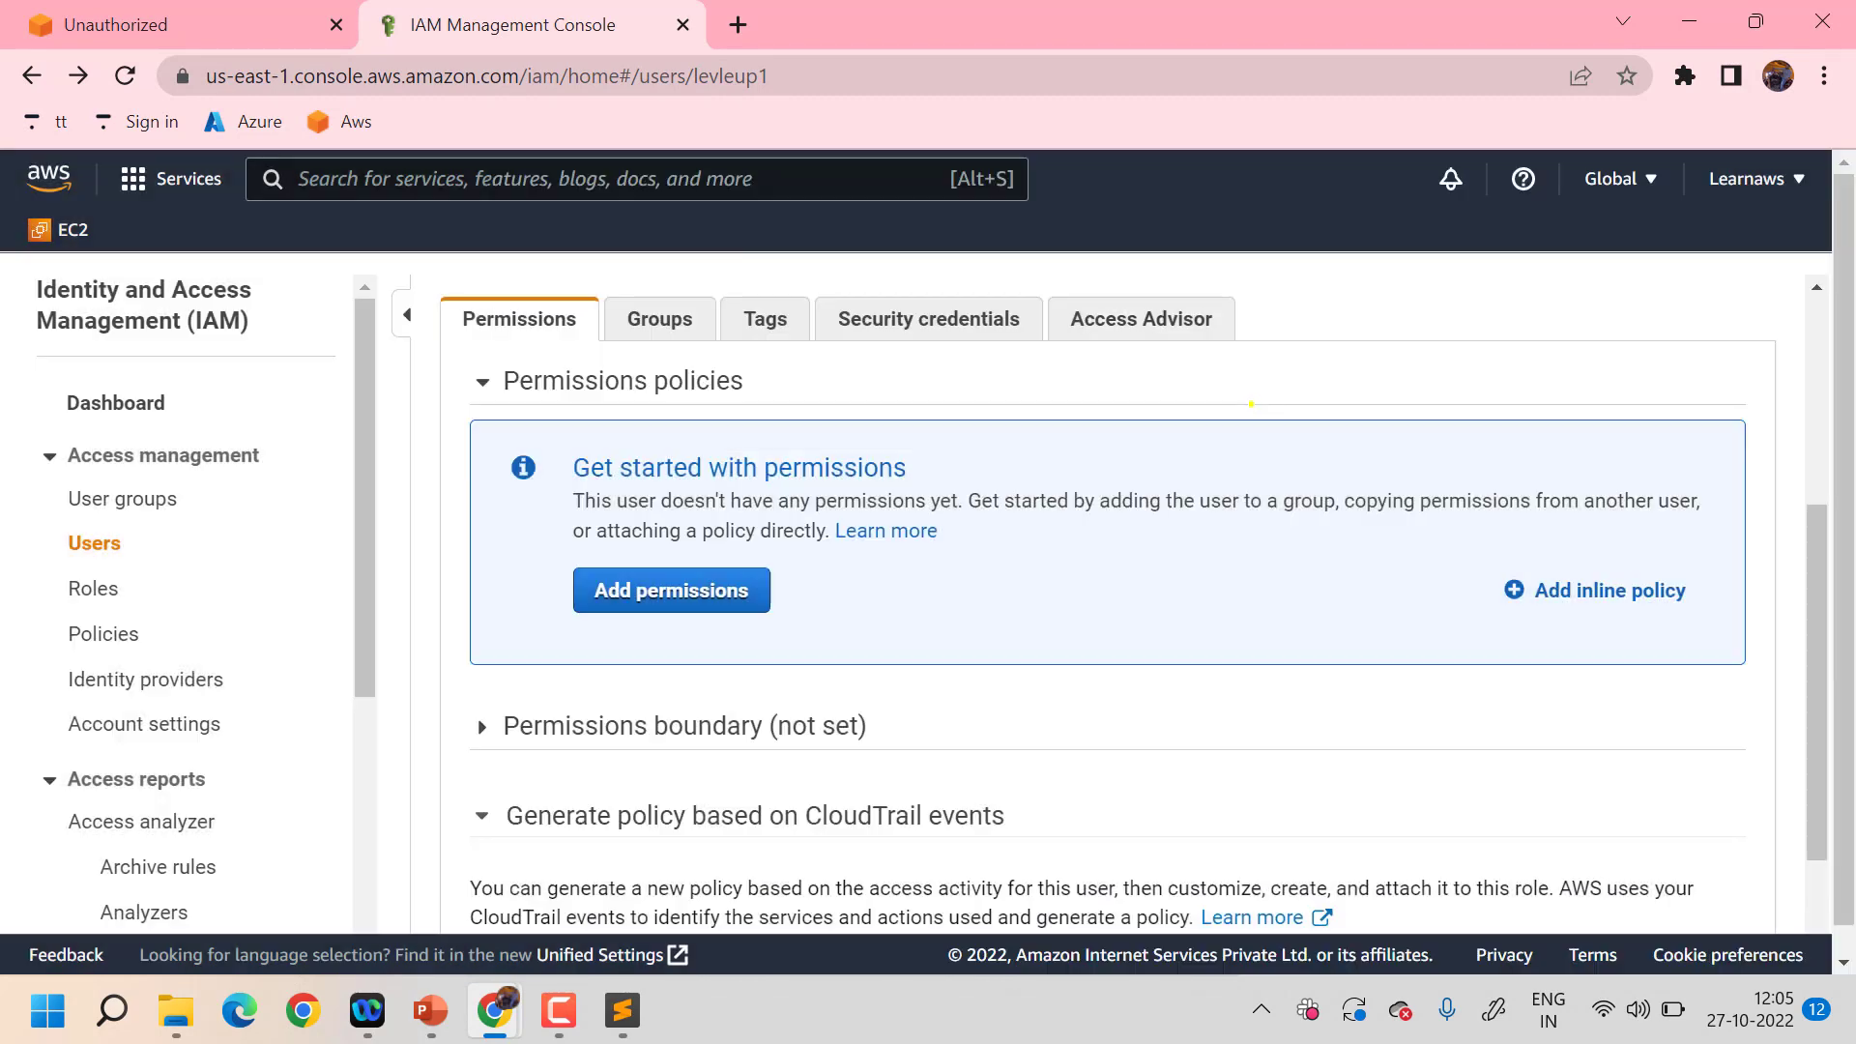
- Reload levleup1's EC2 dashboard to confirm the API errors, then return to IAM
mouse_move(495, 1010)
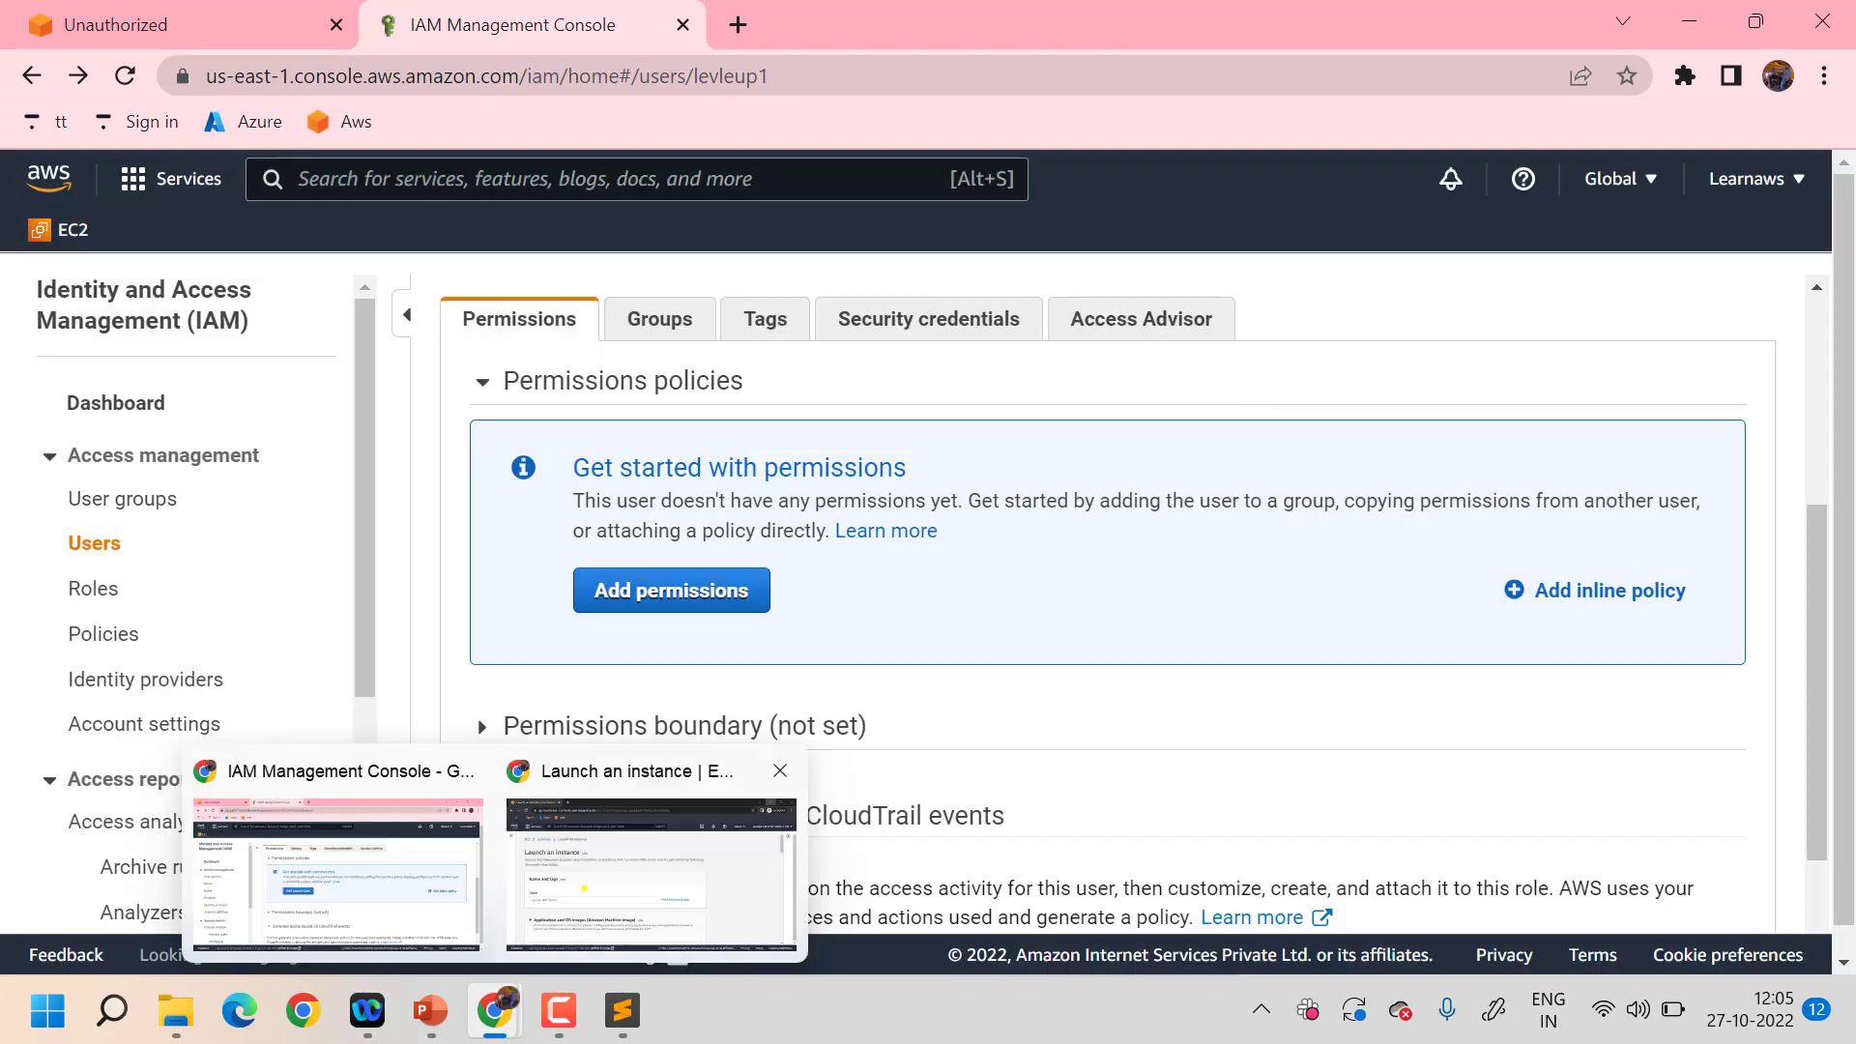
left_click(584, 887)
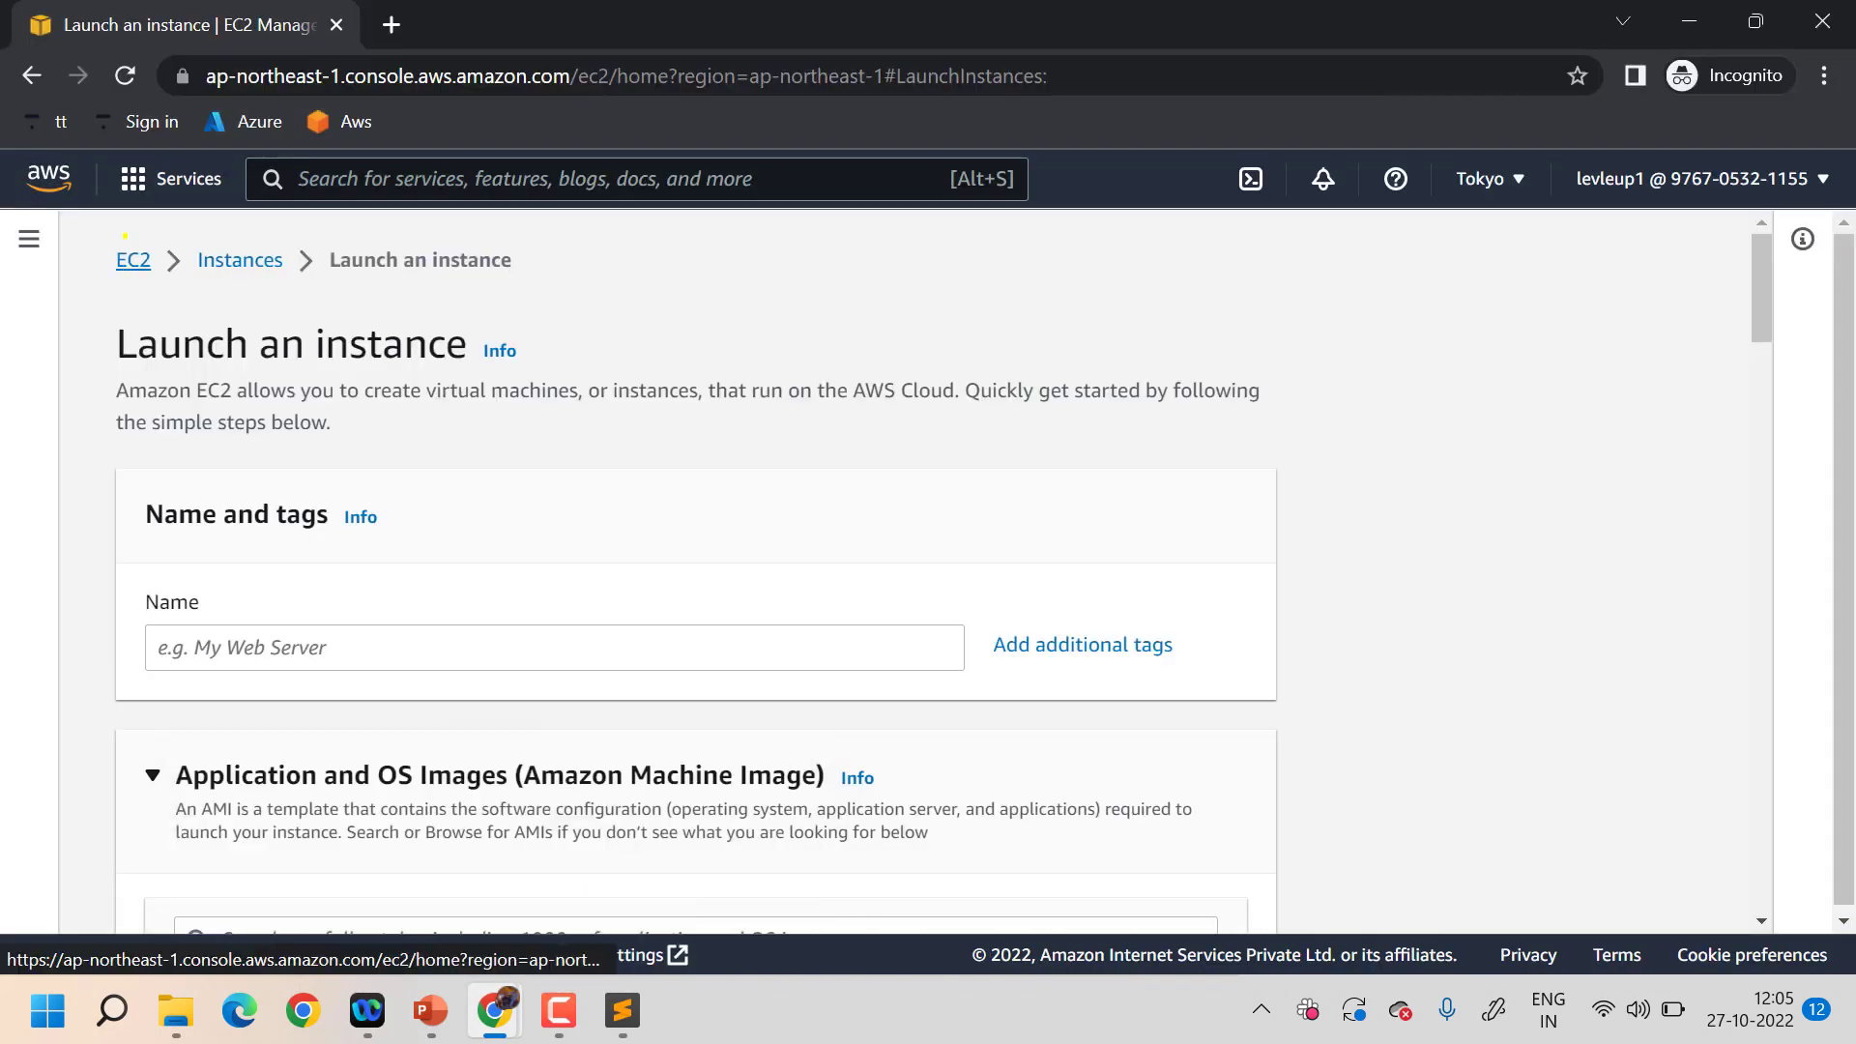
left_click(132, 261)
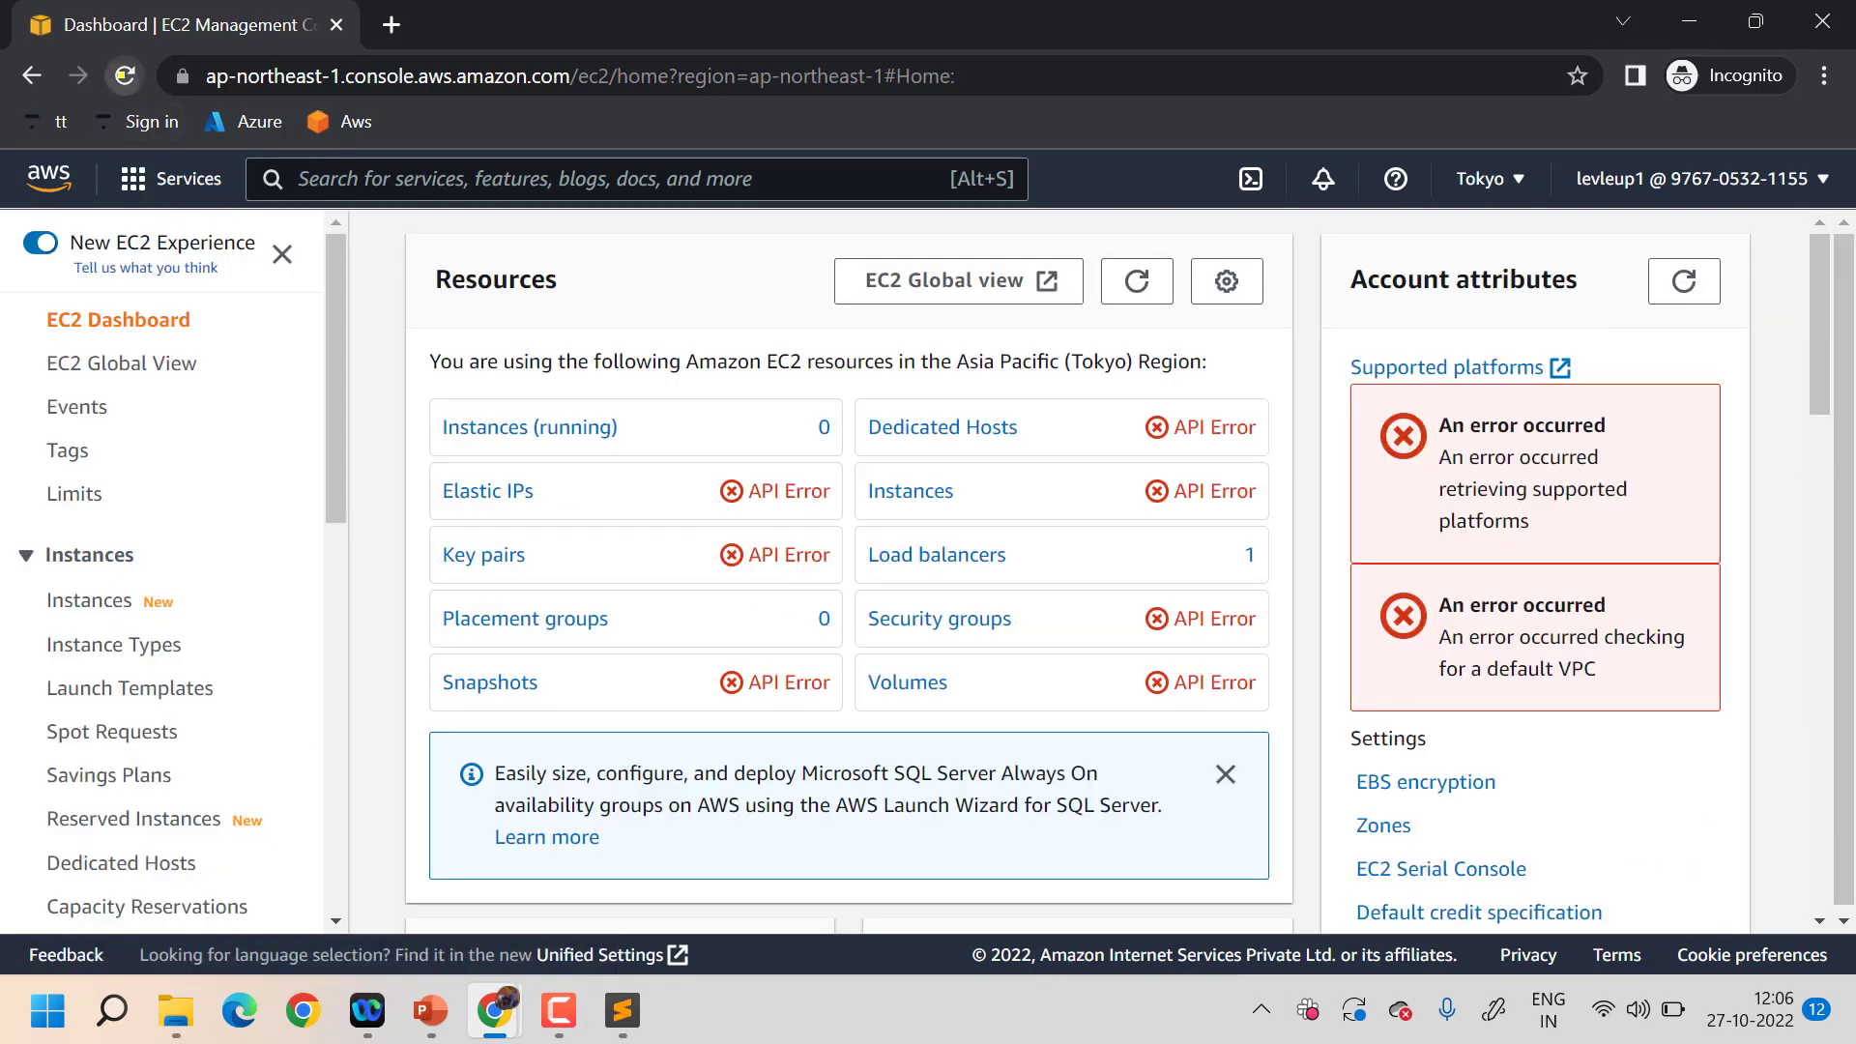
left_click(125, 76)
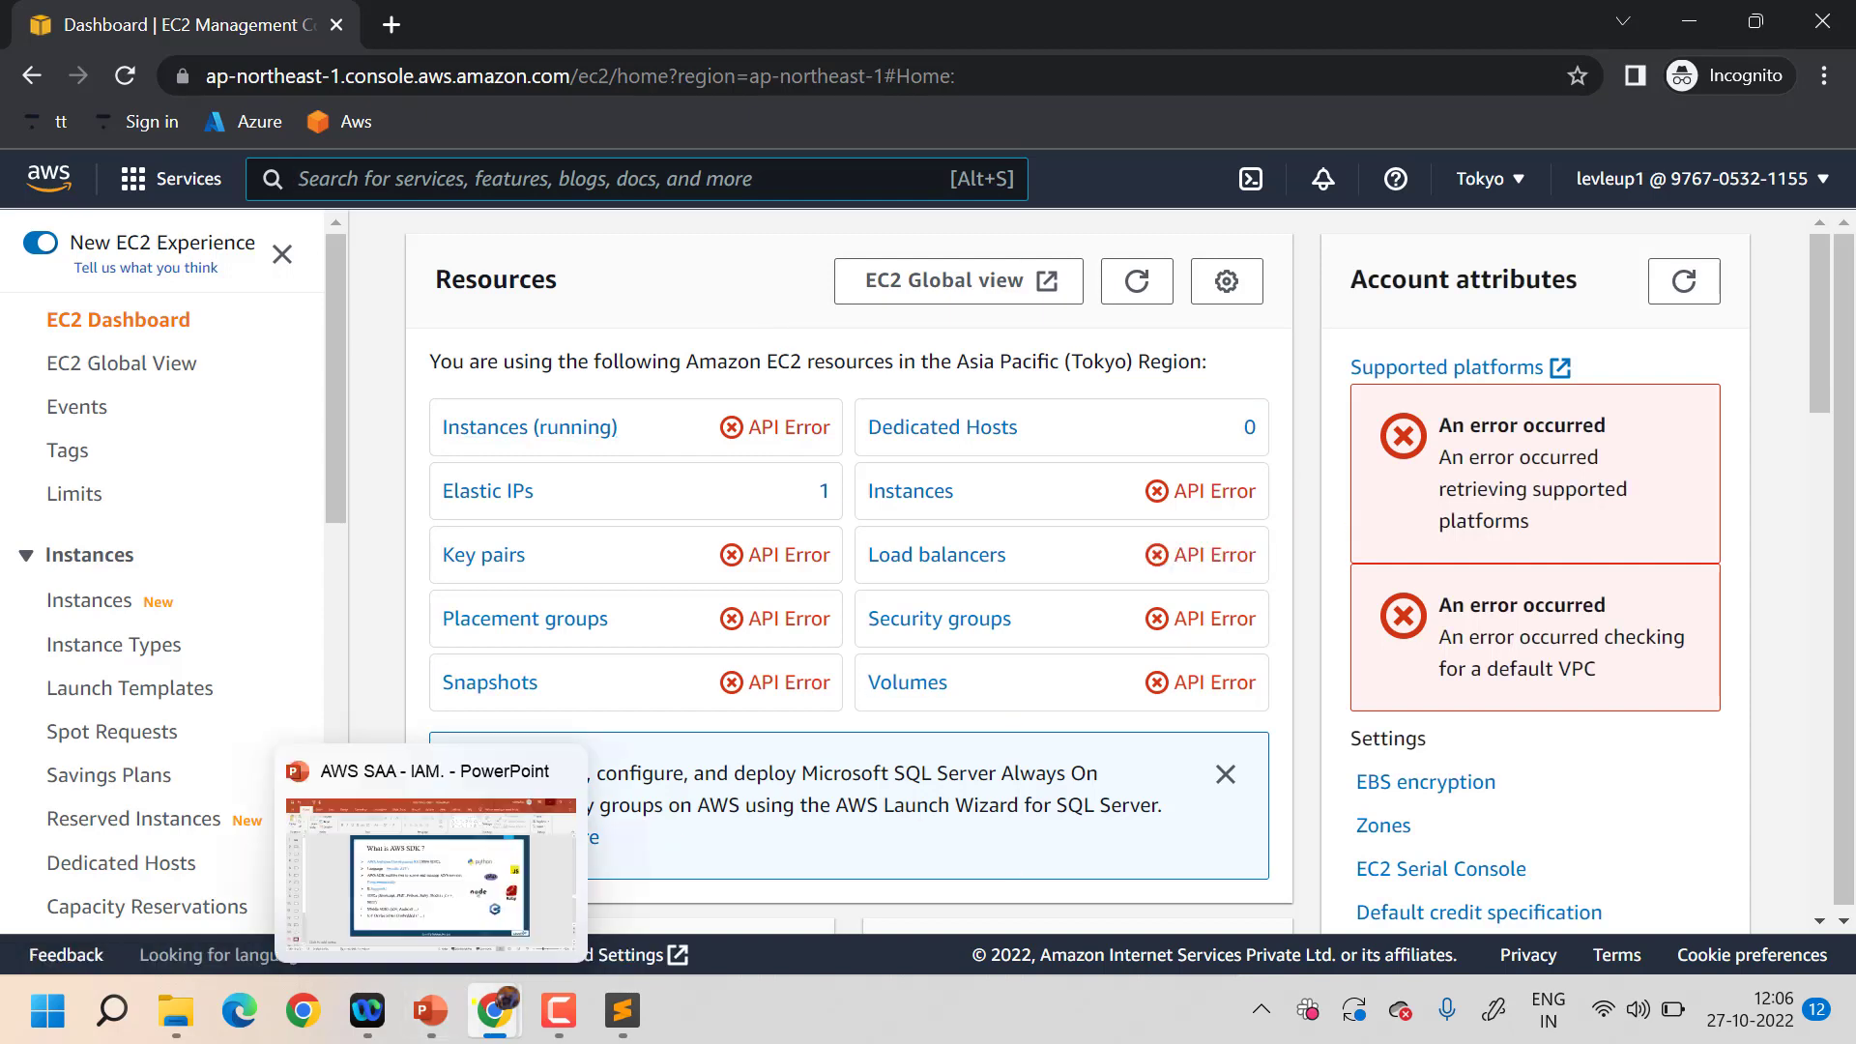
mouse_move(494, 1010)
left_click(317, 851)
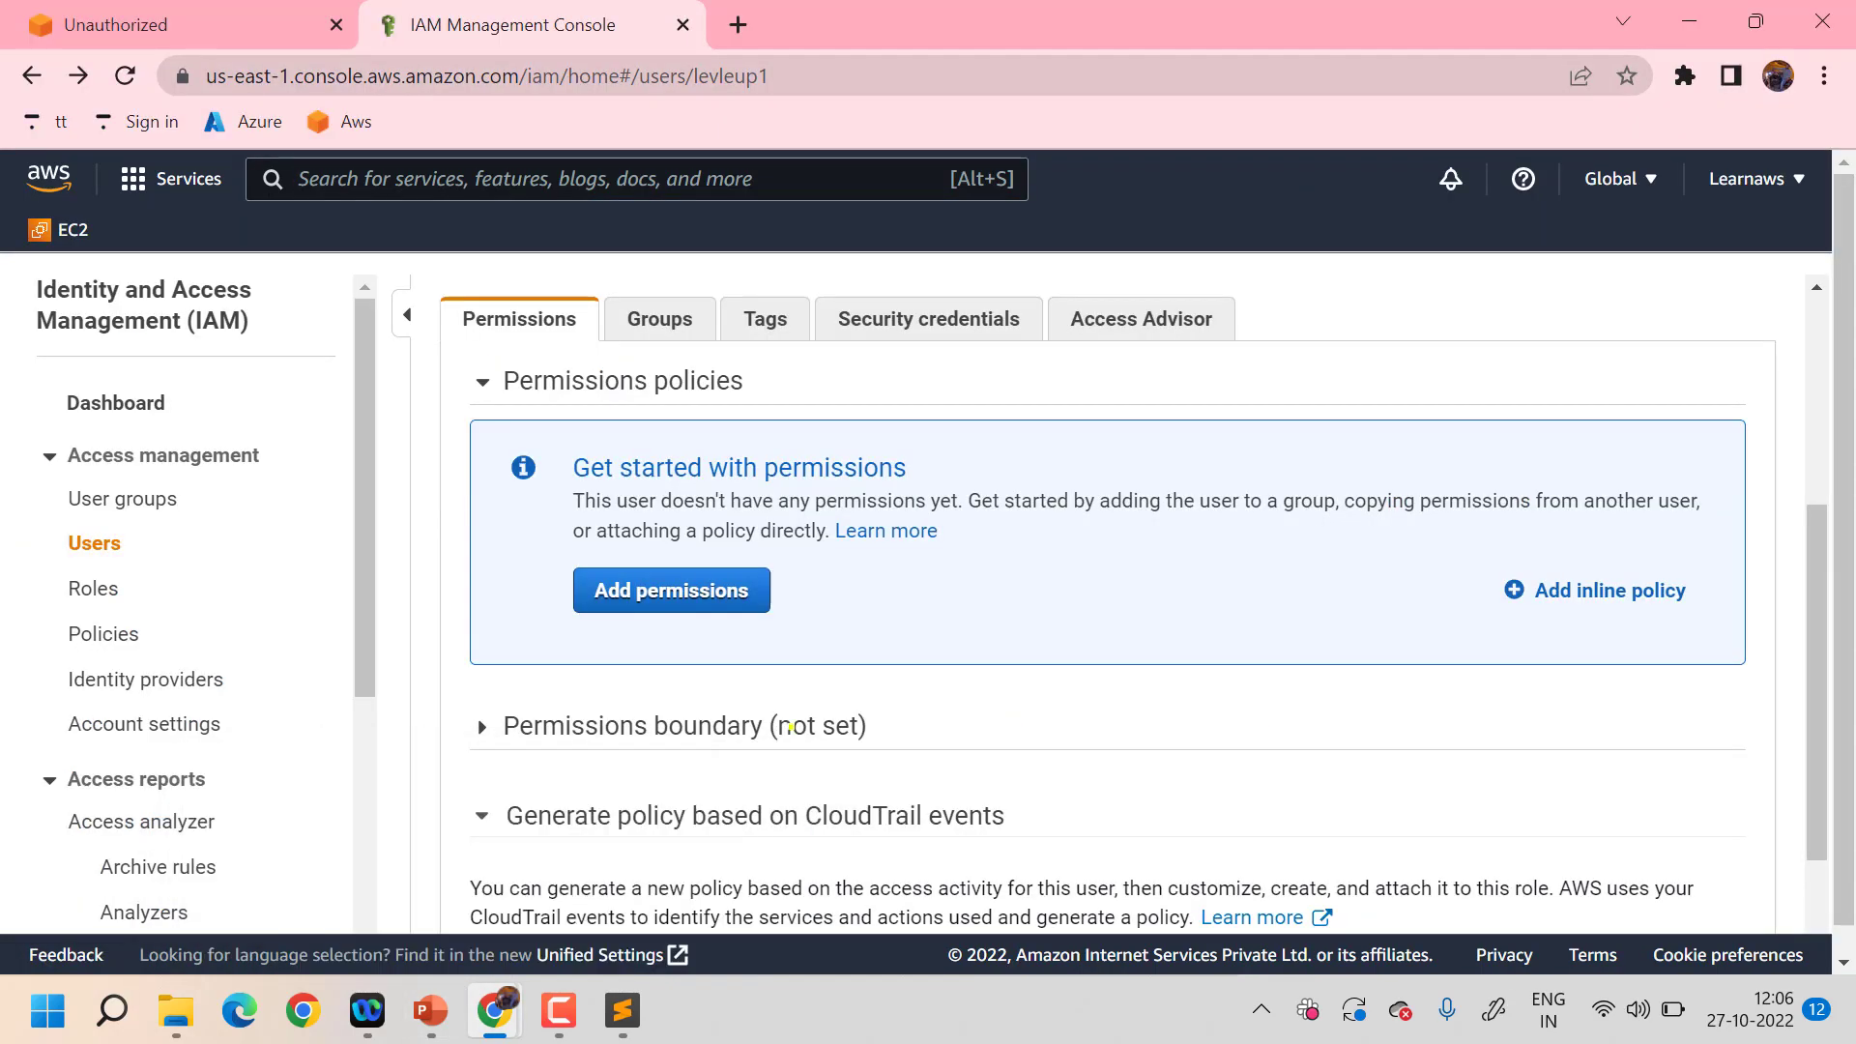
- Attach the existing AdministratorAccess policy directly to user levleup1 and confirm it
scroll(790, 726, "down", 3)
scroll(790, 726, "up", 5)
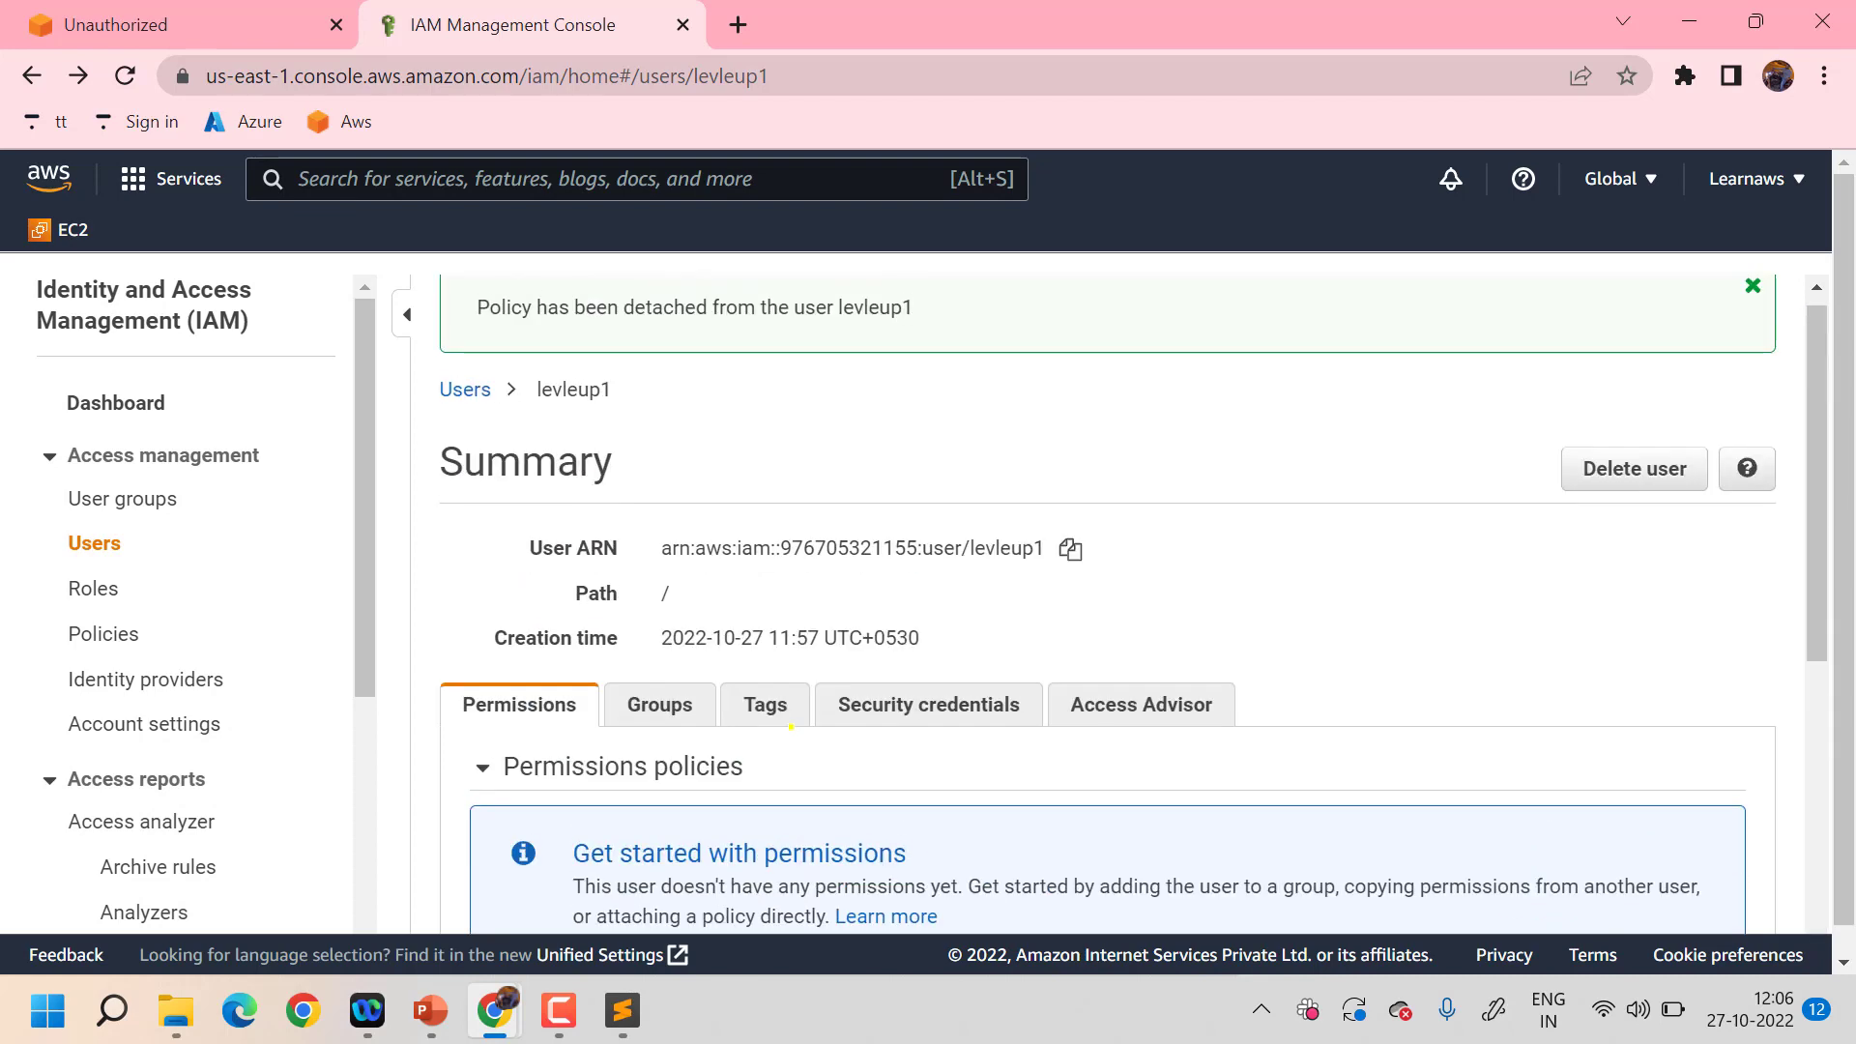
scroll(790, 725, "down", 2)
scroll(791, 726, "down", 1)
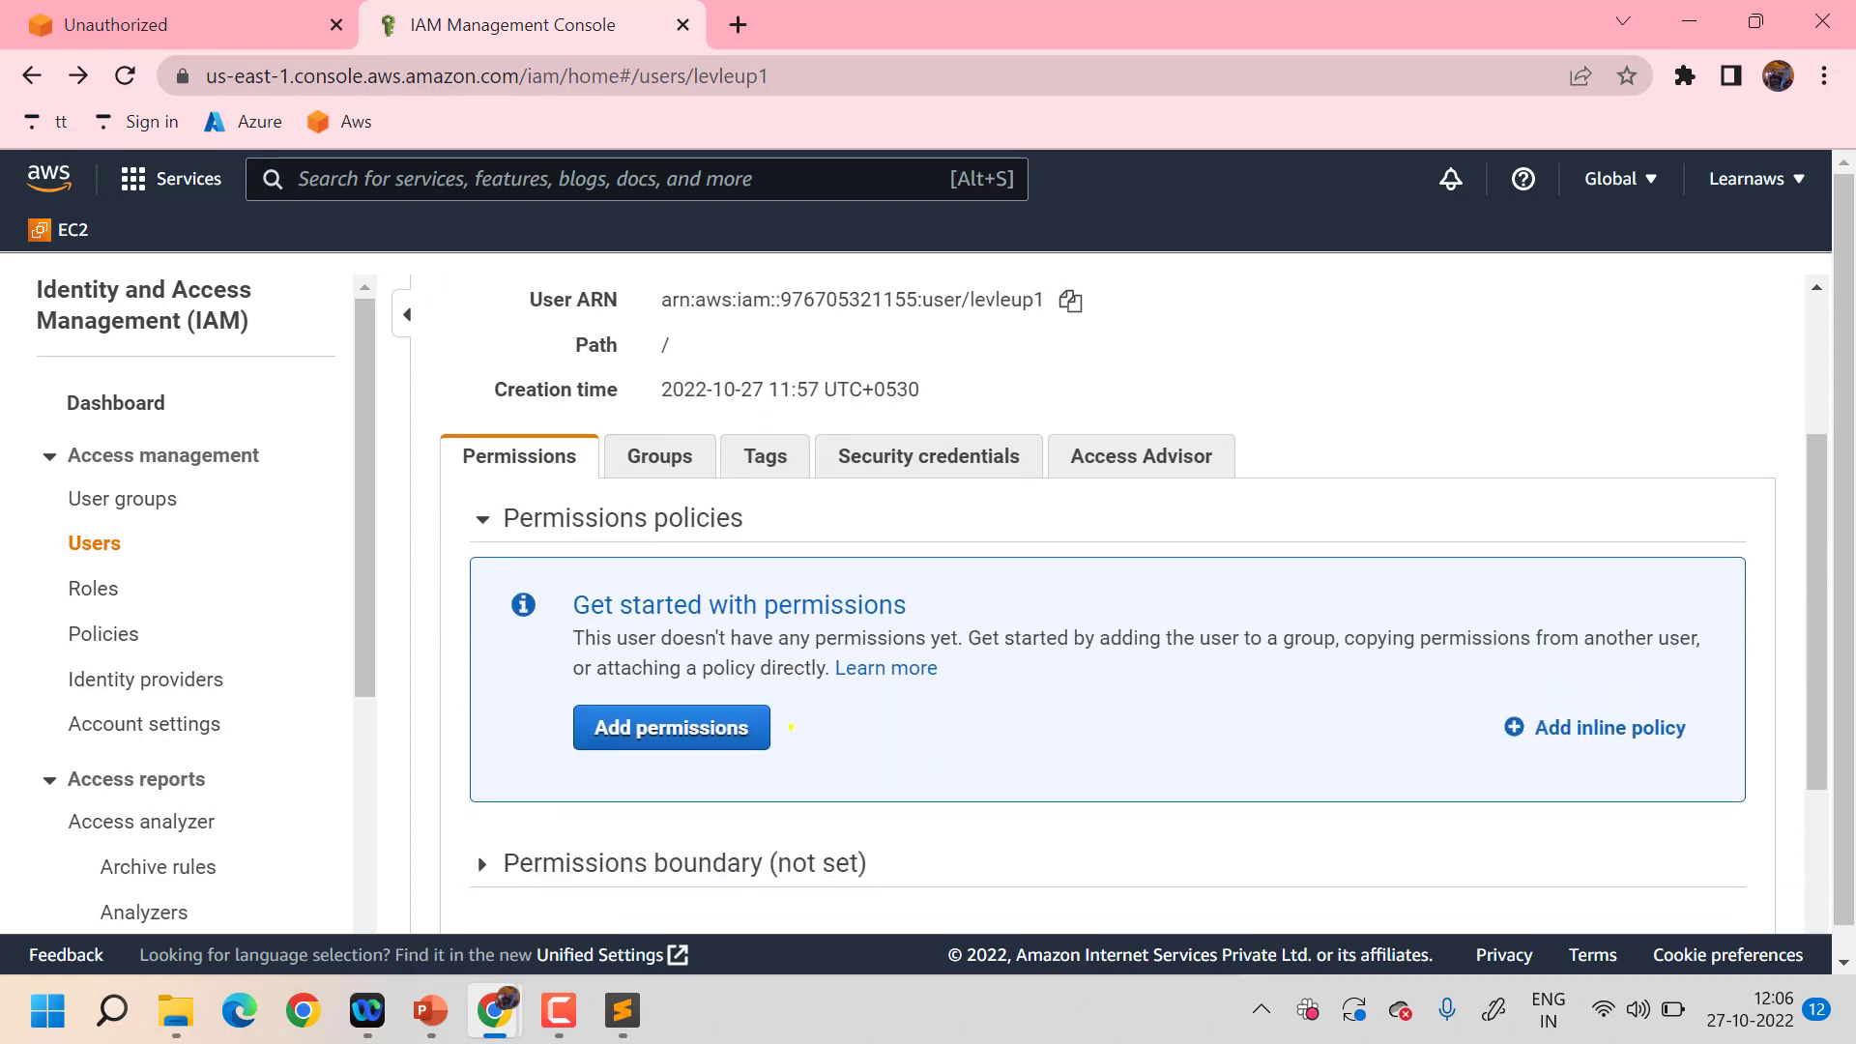
scroll(790, 725, "down", 1)
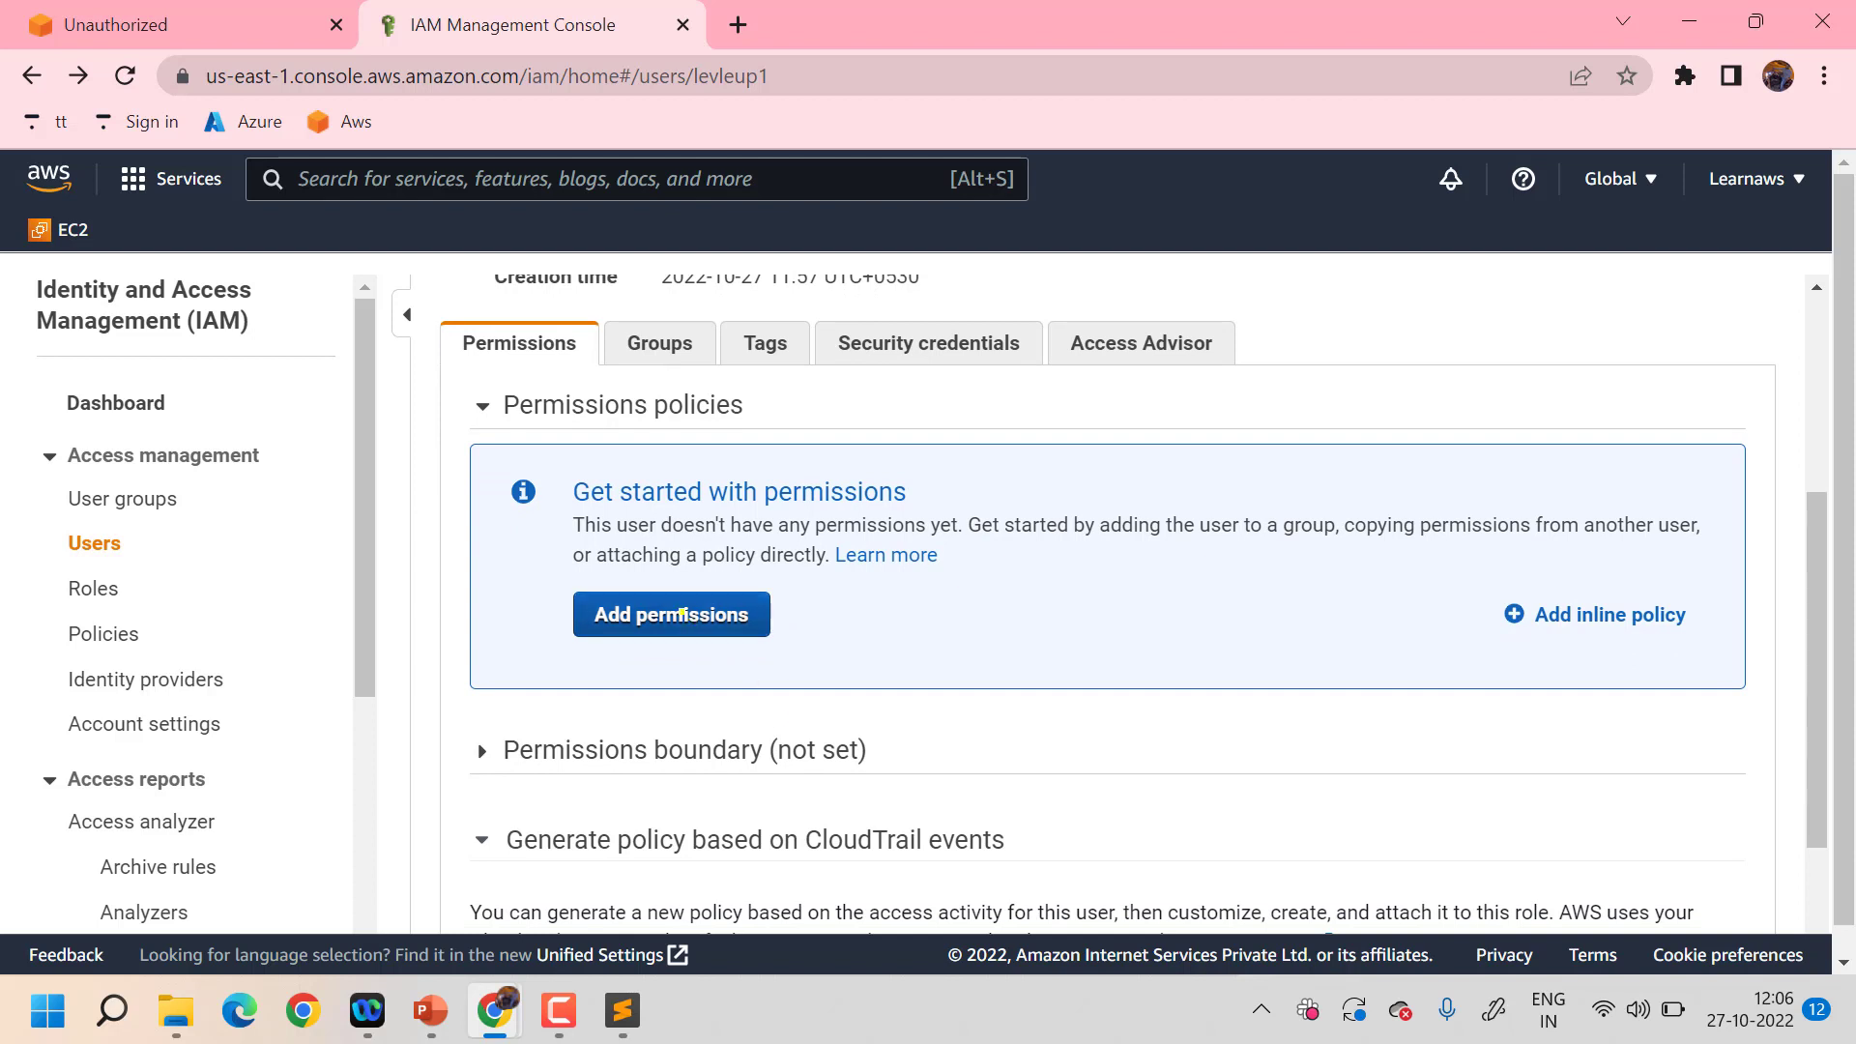
left_click(682, 613)
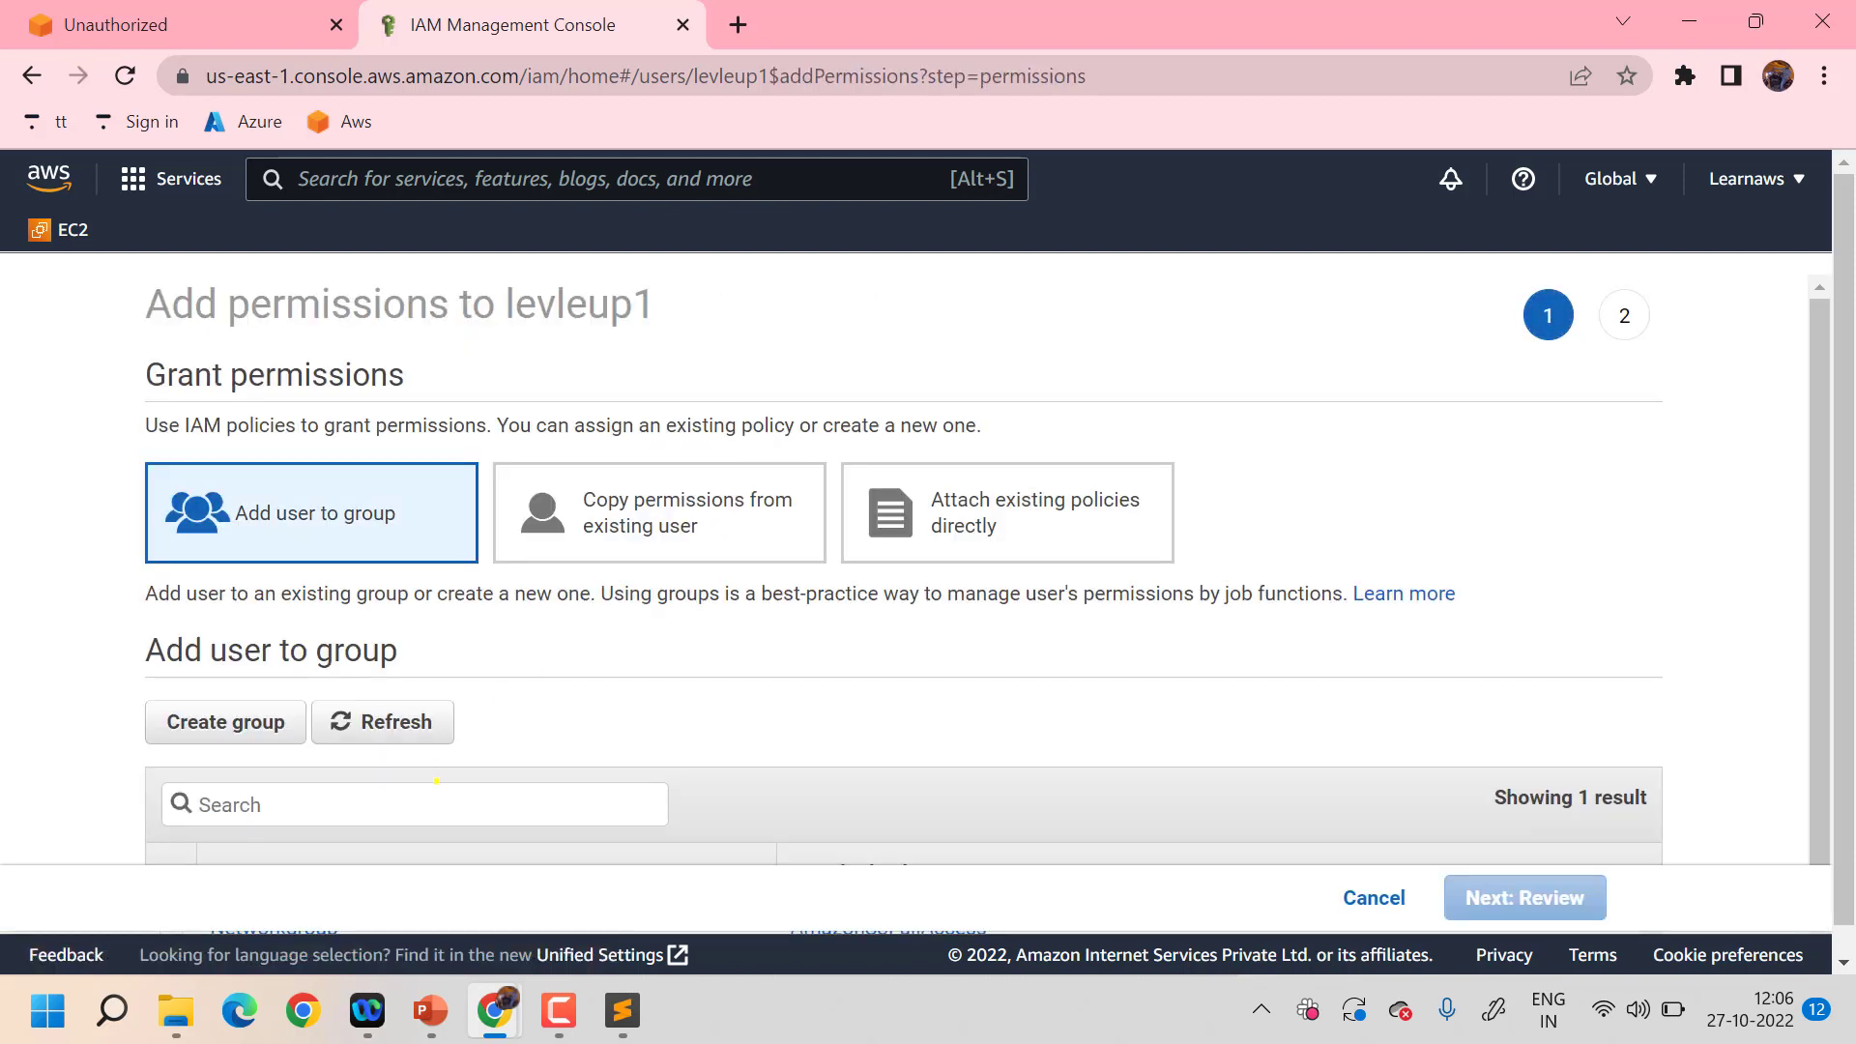
scroll(436, 781, "down", 1)
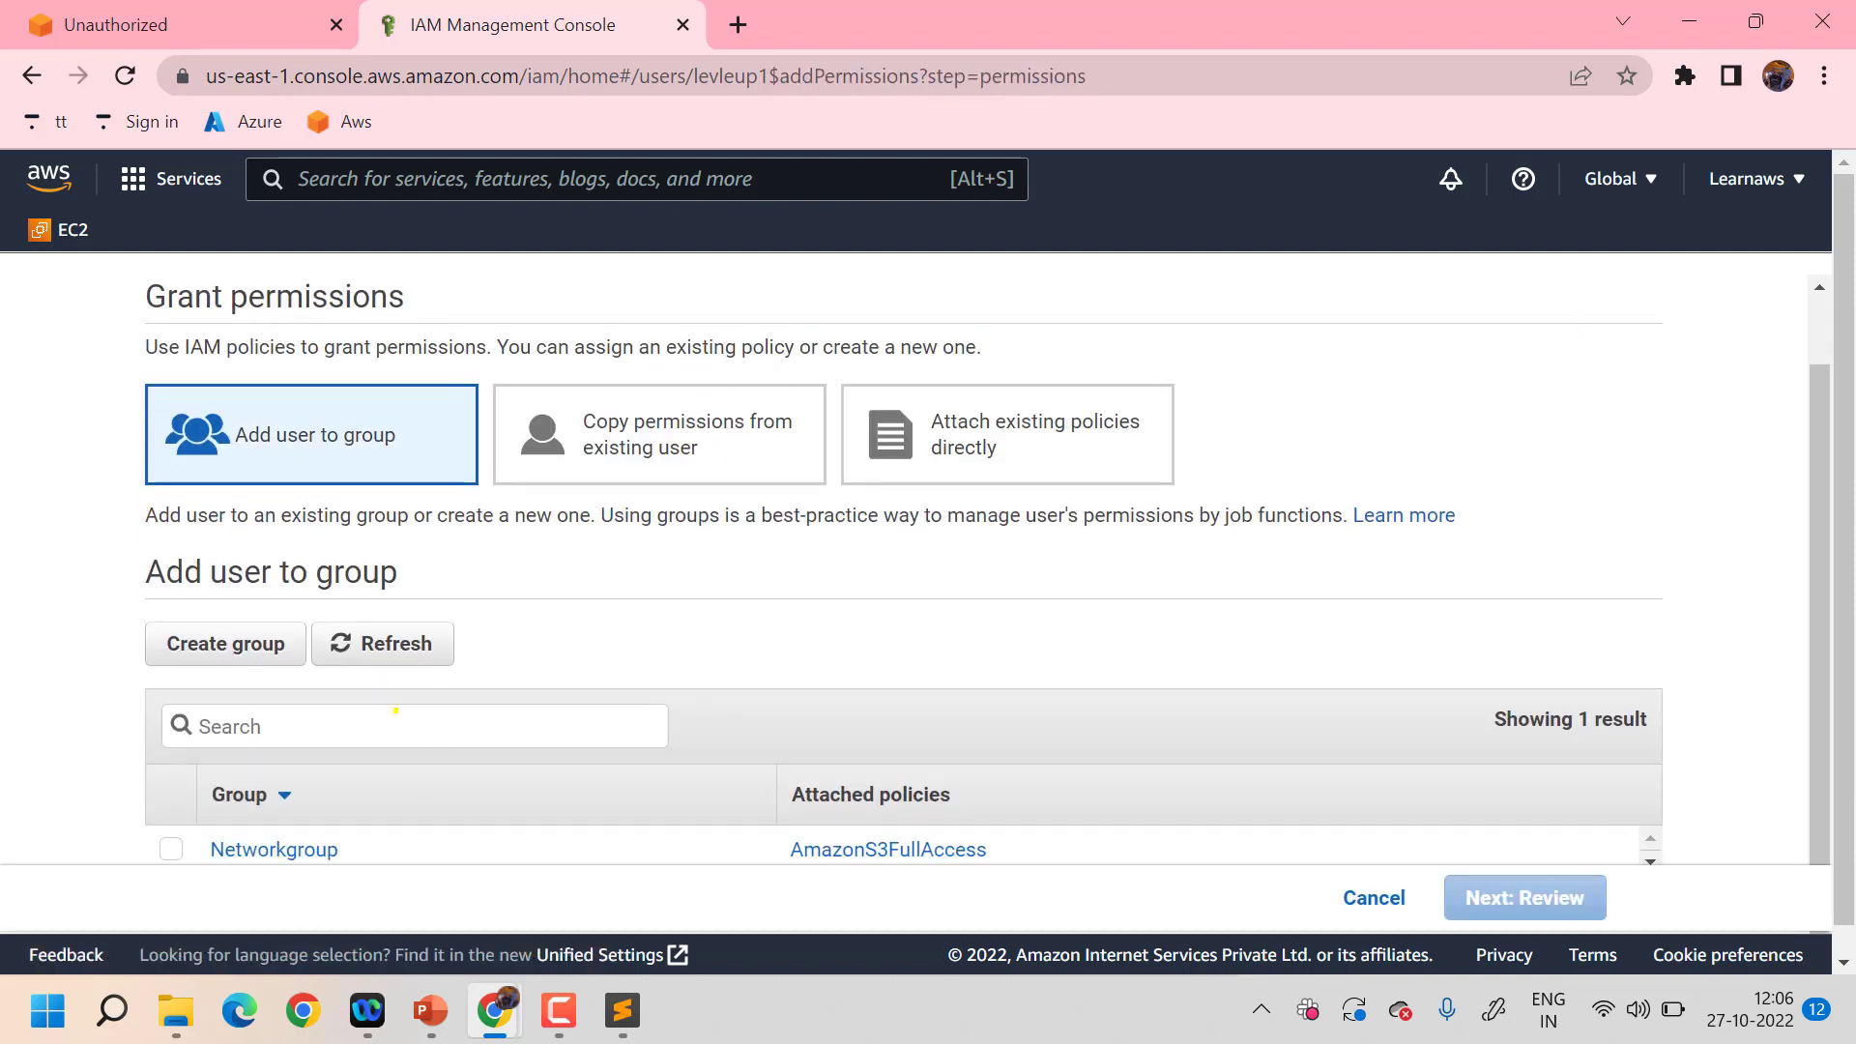
type("admi")
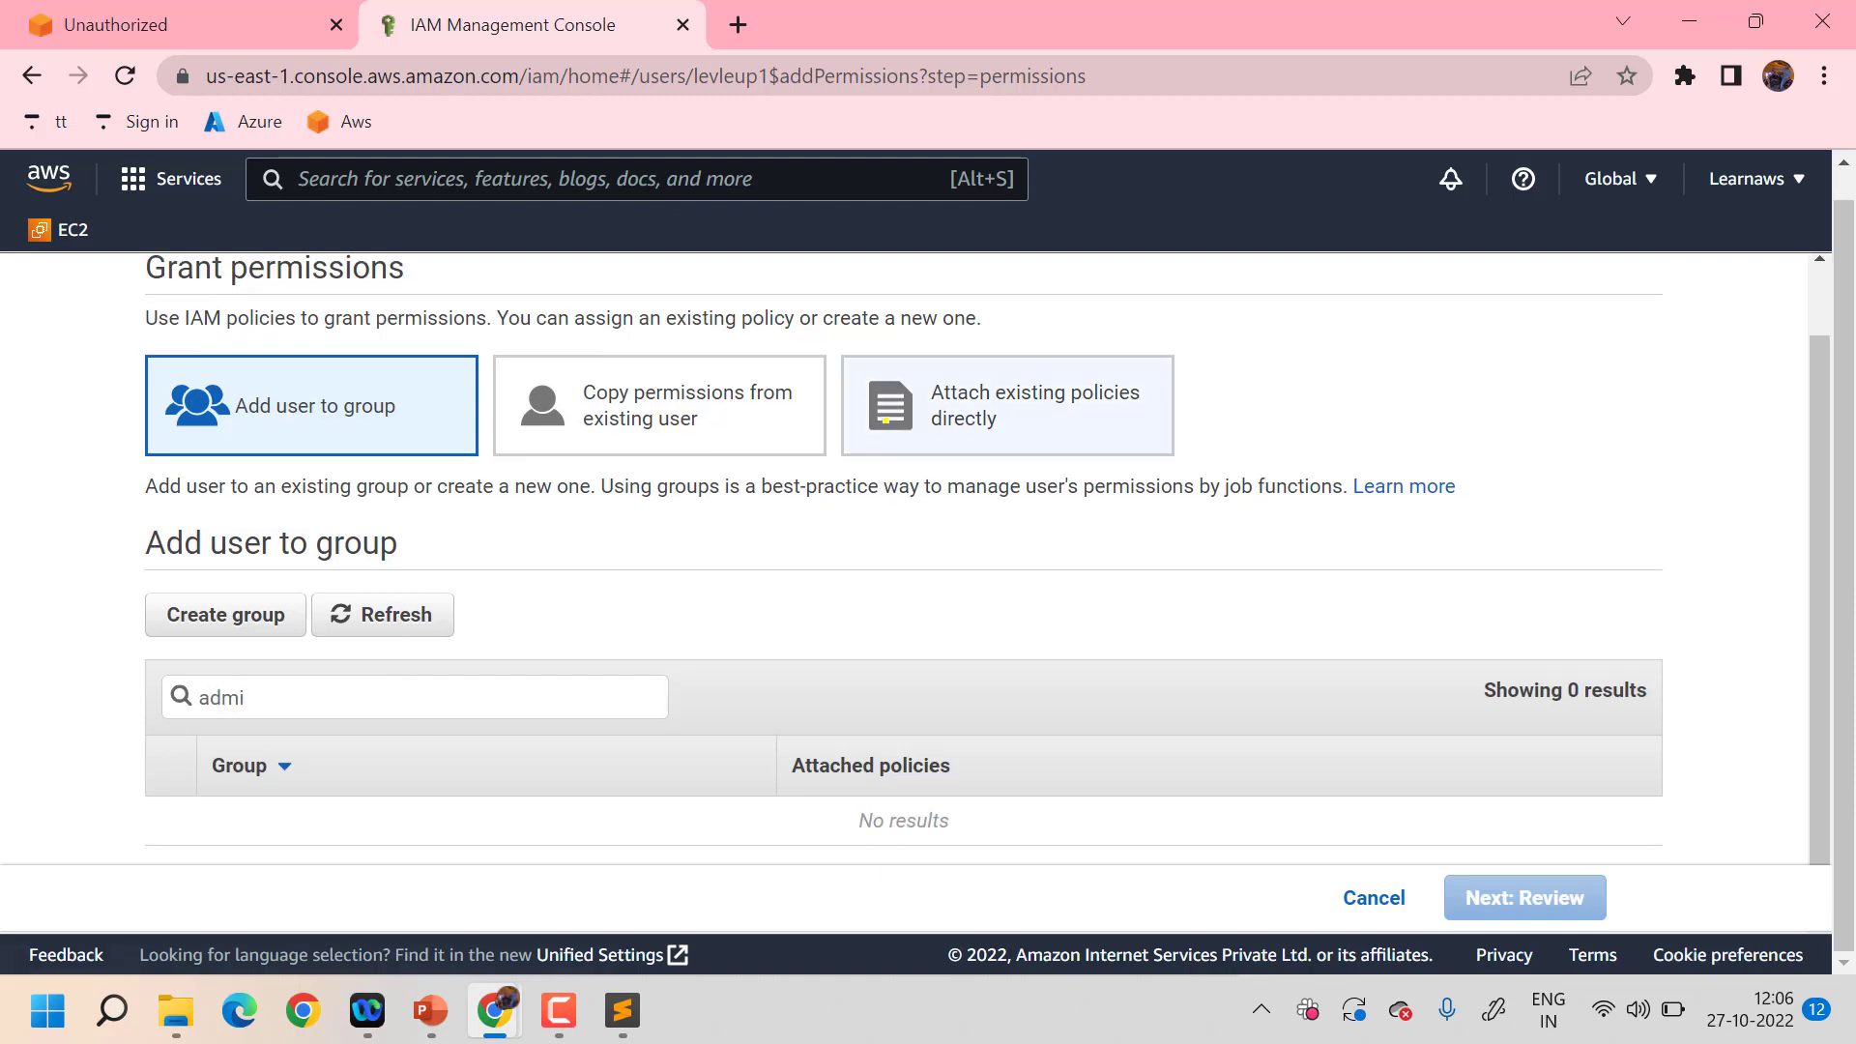
left_click(886, 419)
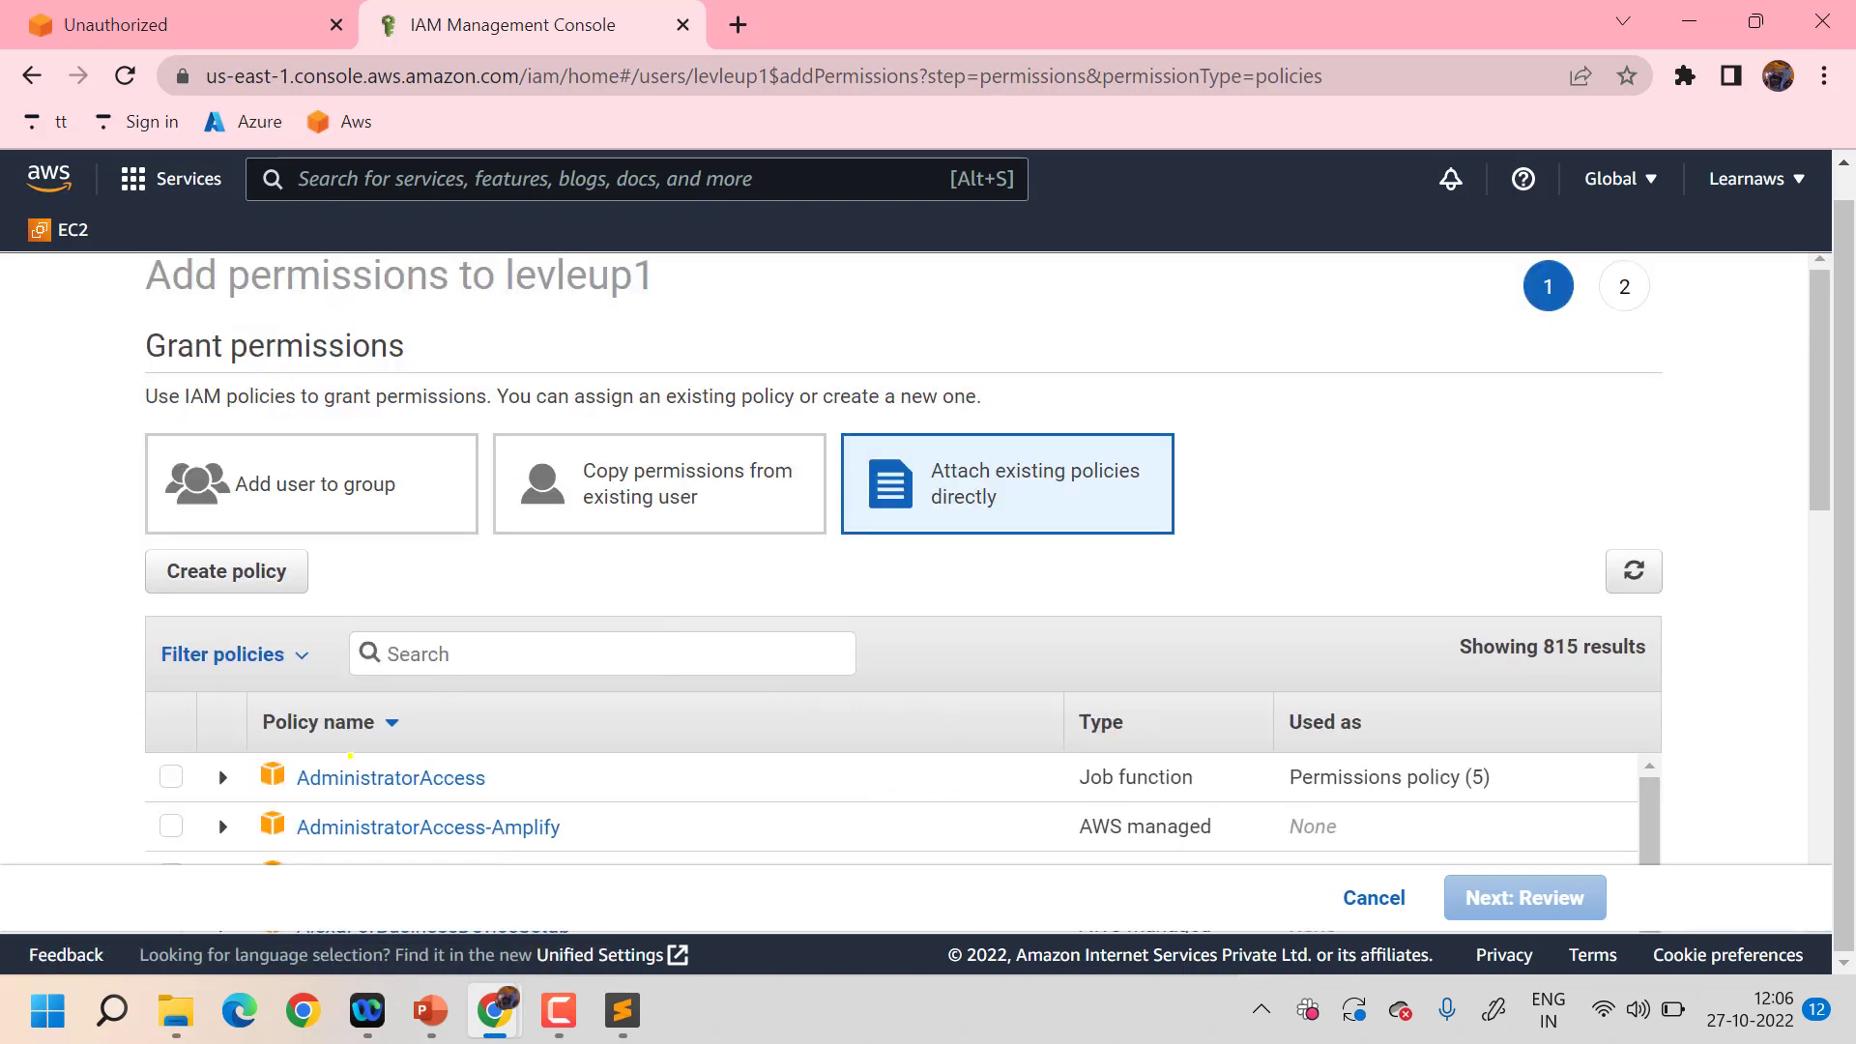
left_click(170, 774)
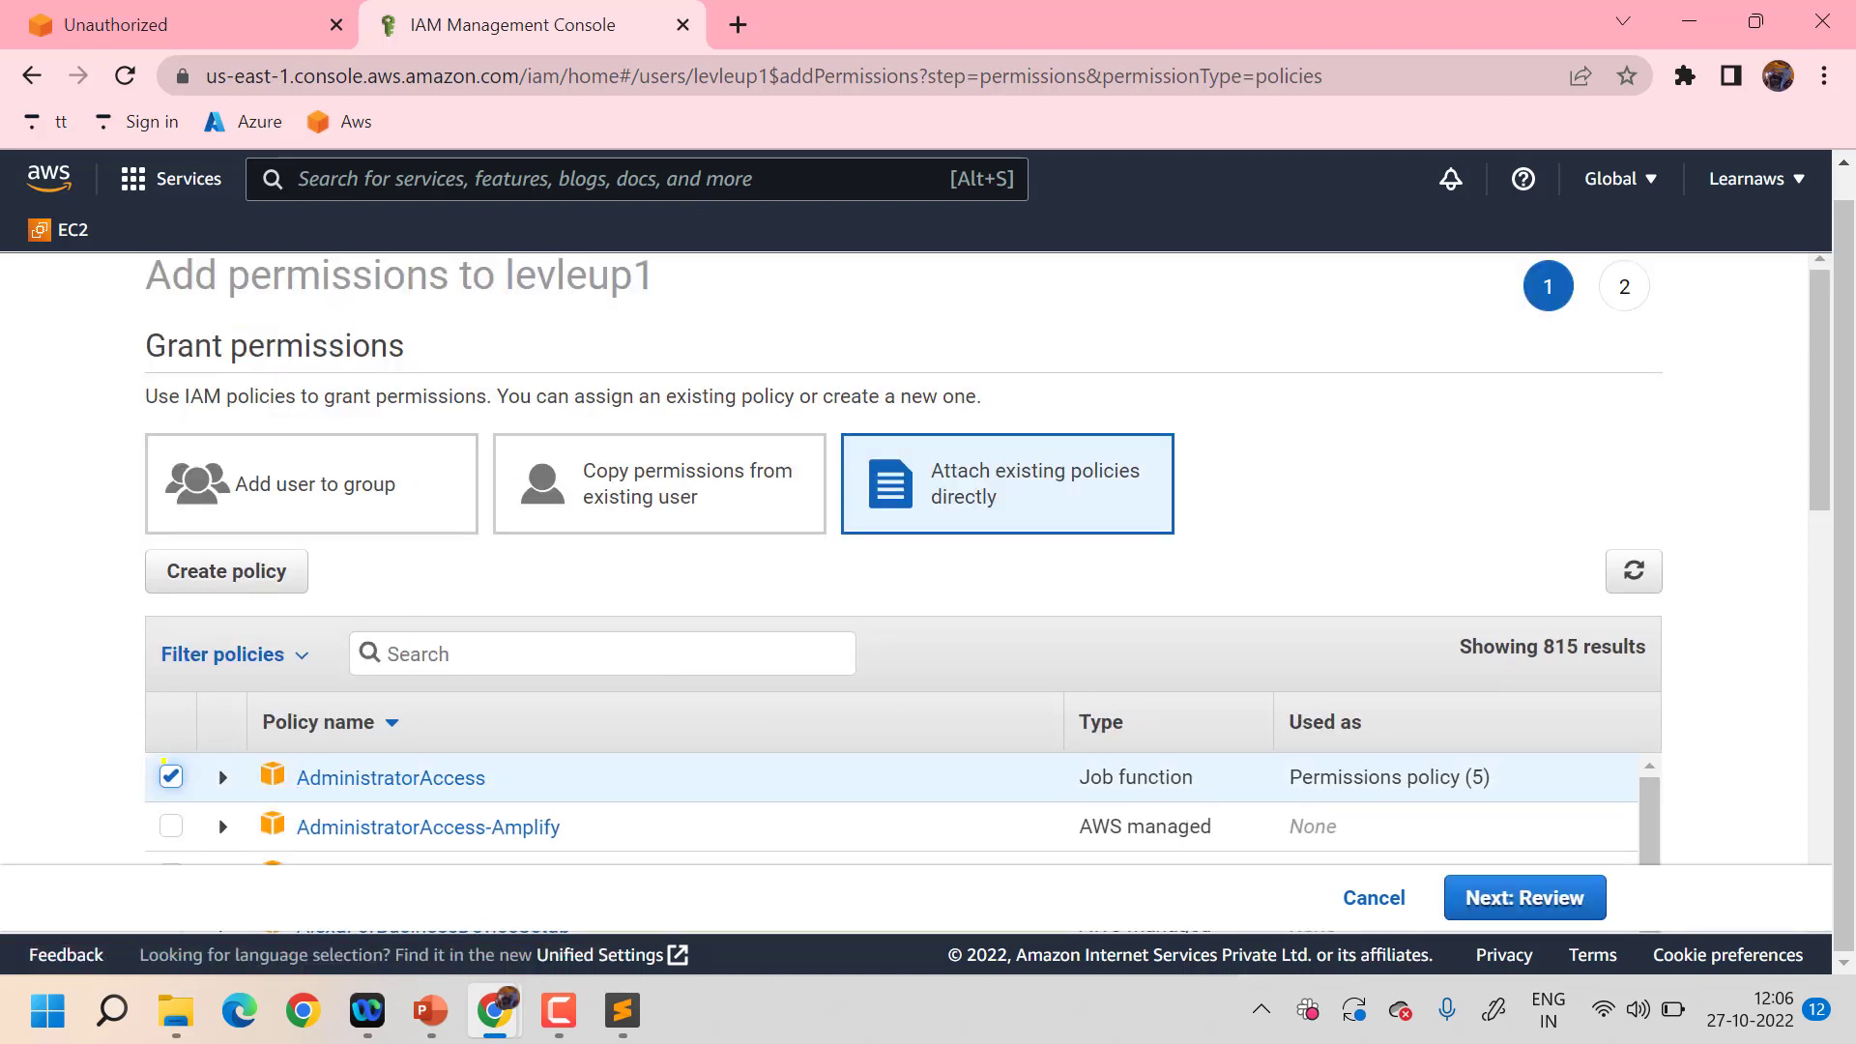
left_click(1525, 898)
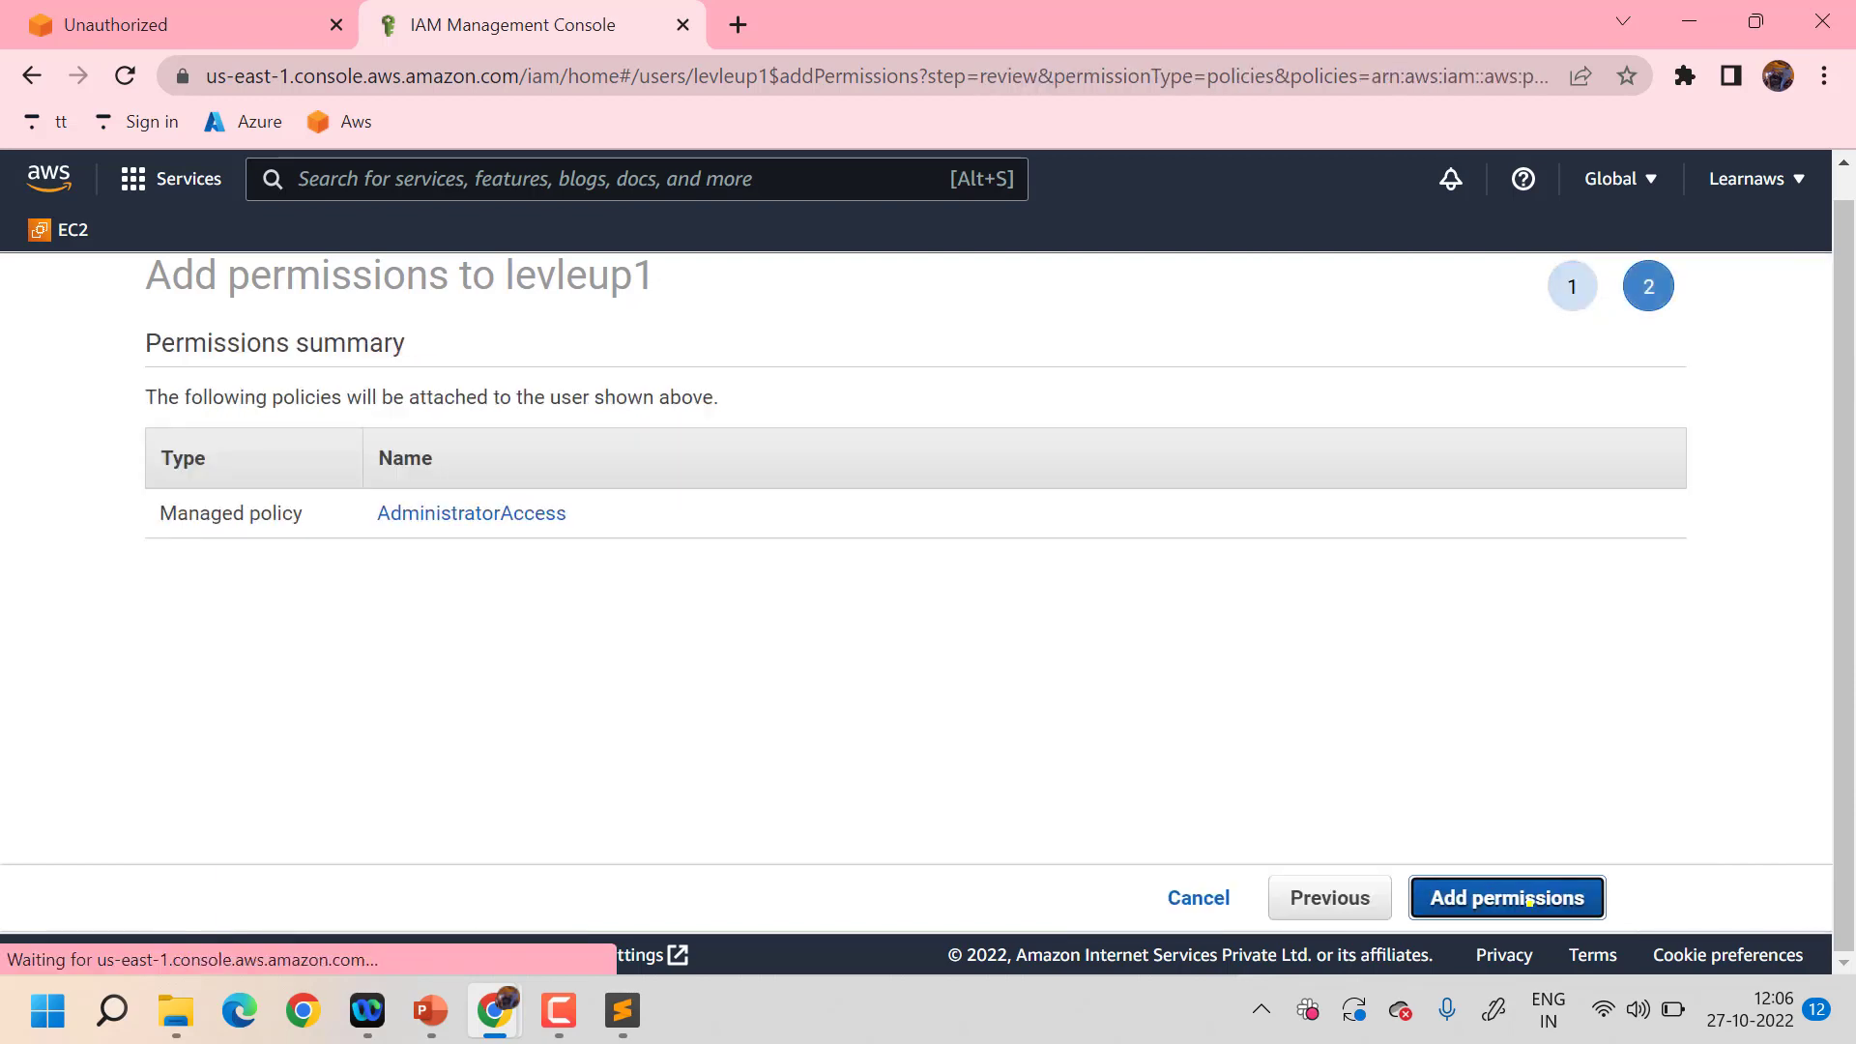
left_click(1528, 899)
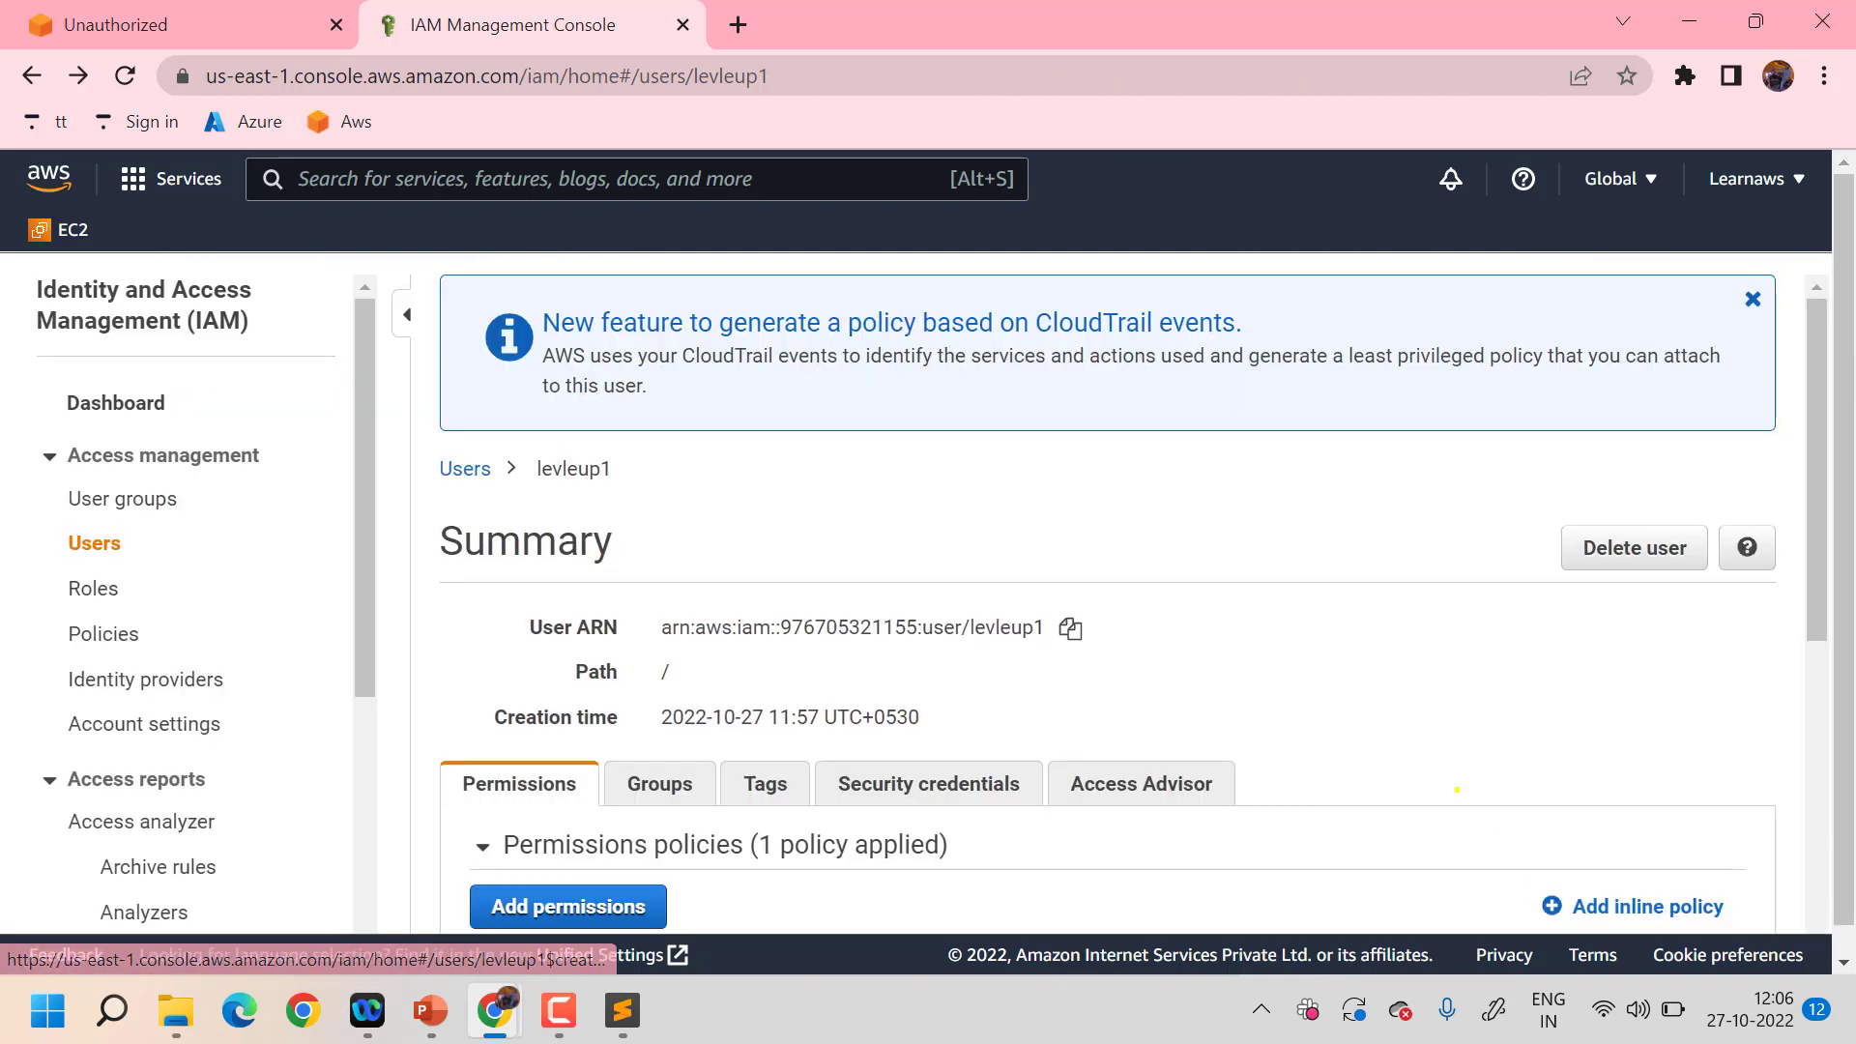
scroll(1457, 790, "down", 6)
scroll(1456, 789, "up", 6)
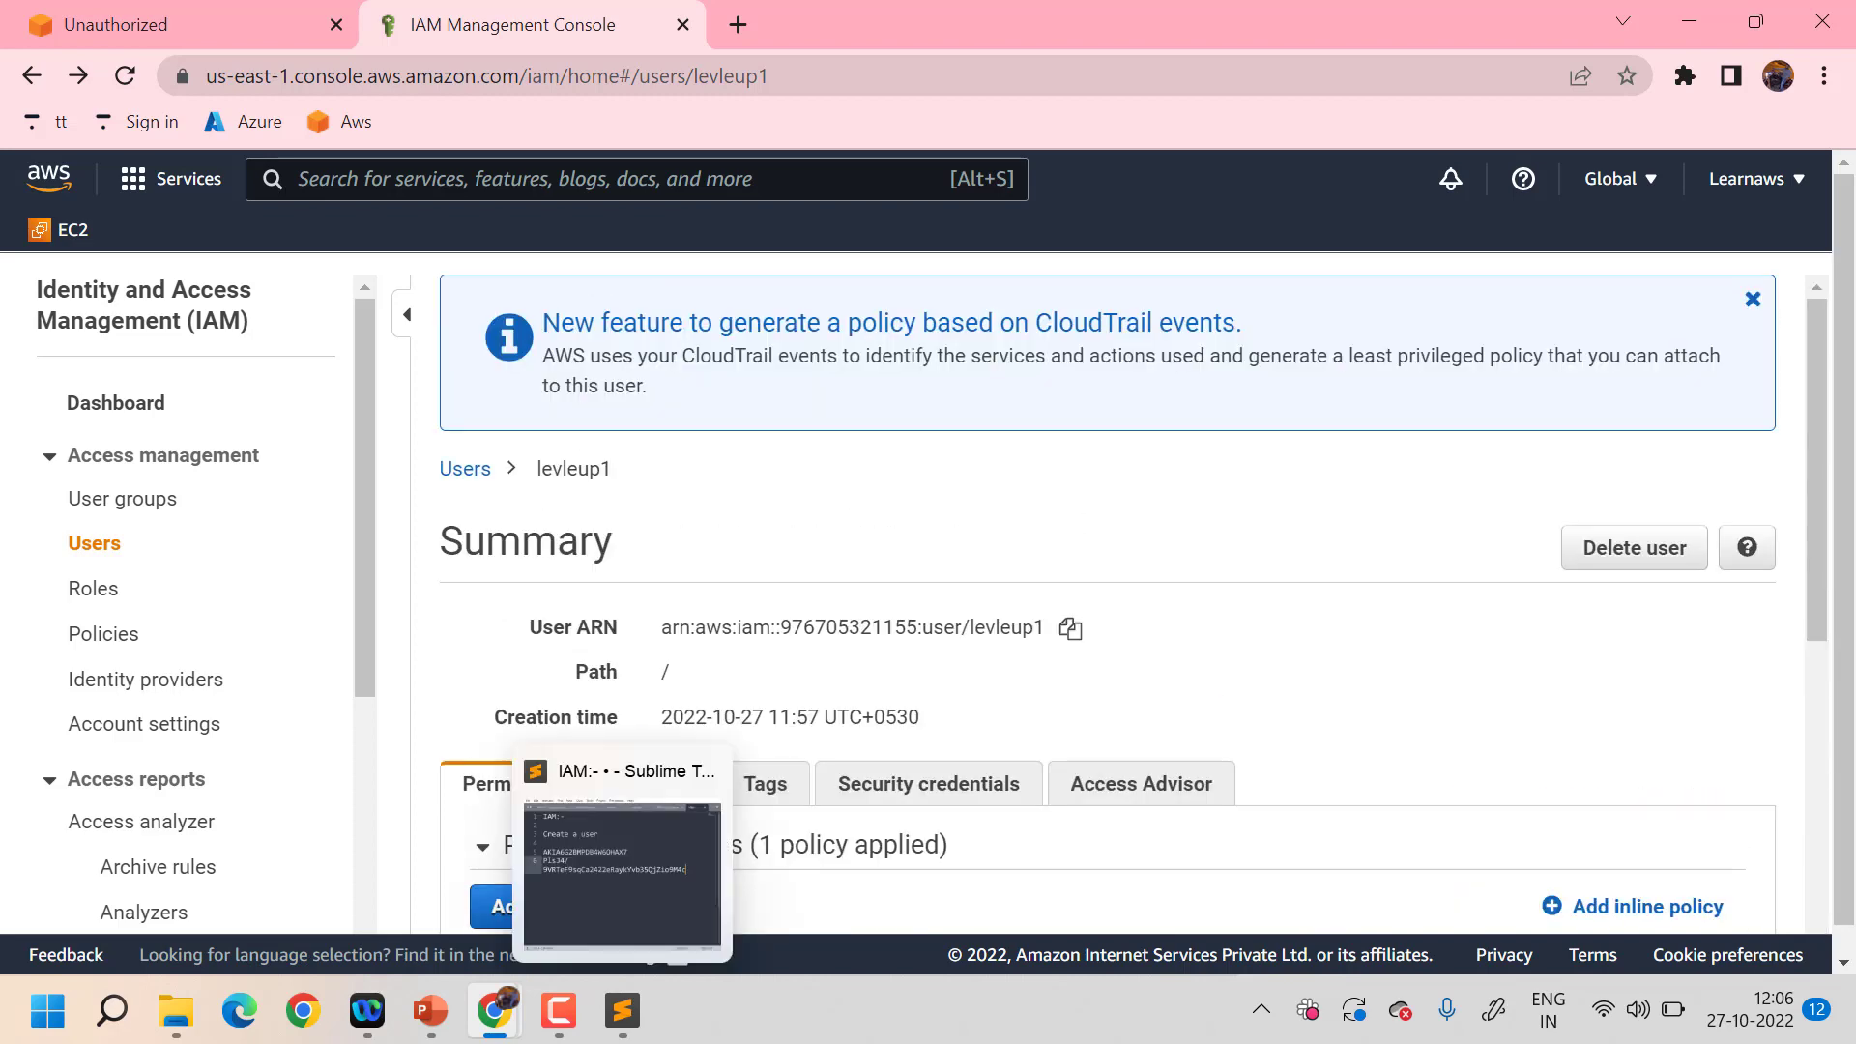
- In the incognito console window, open the S3 service
mouse_move(494, 1010)
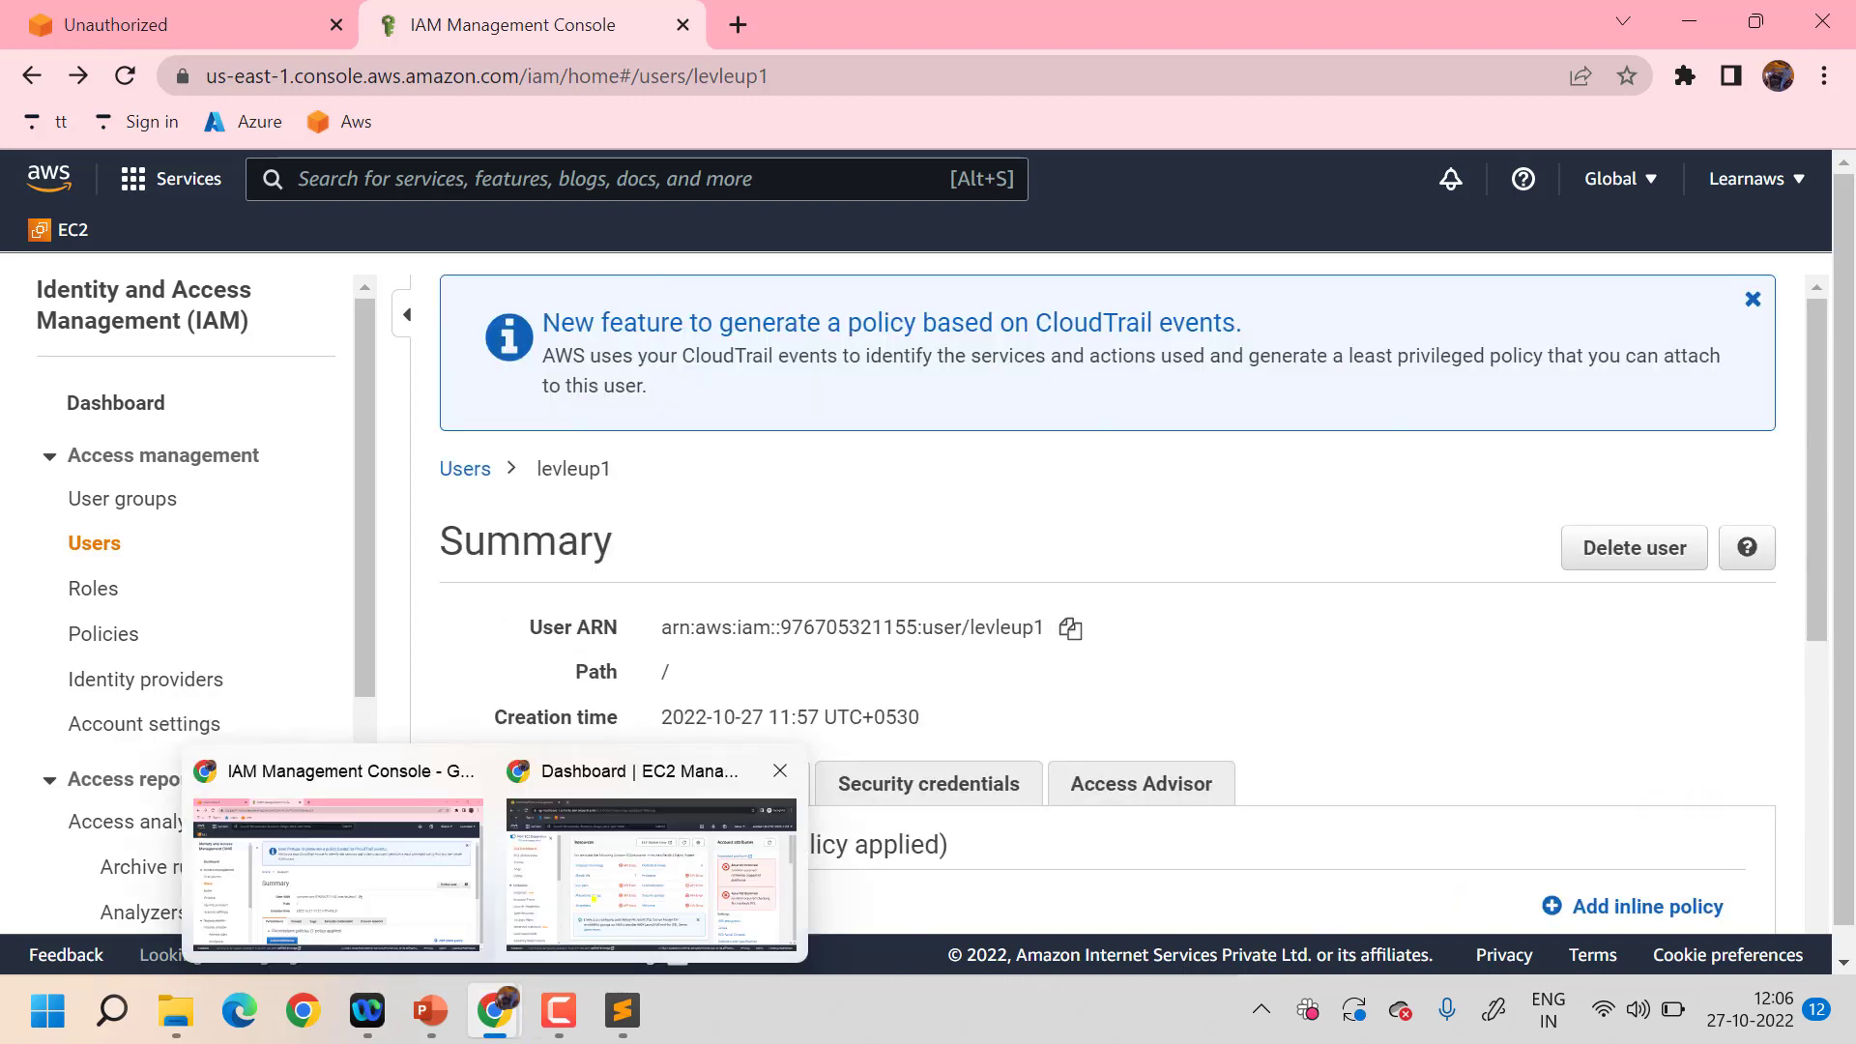
left_click(647, 885)
type("s3")
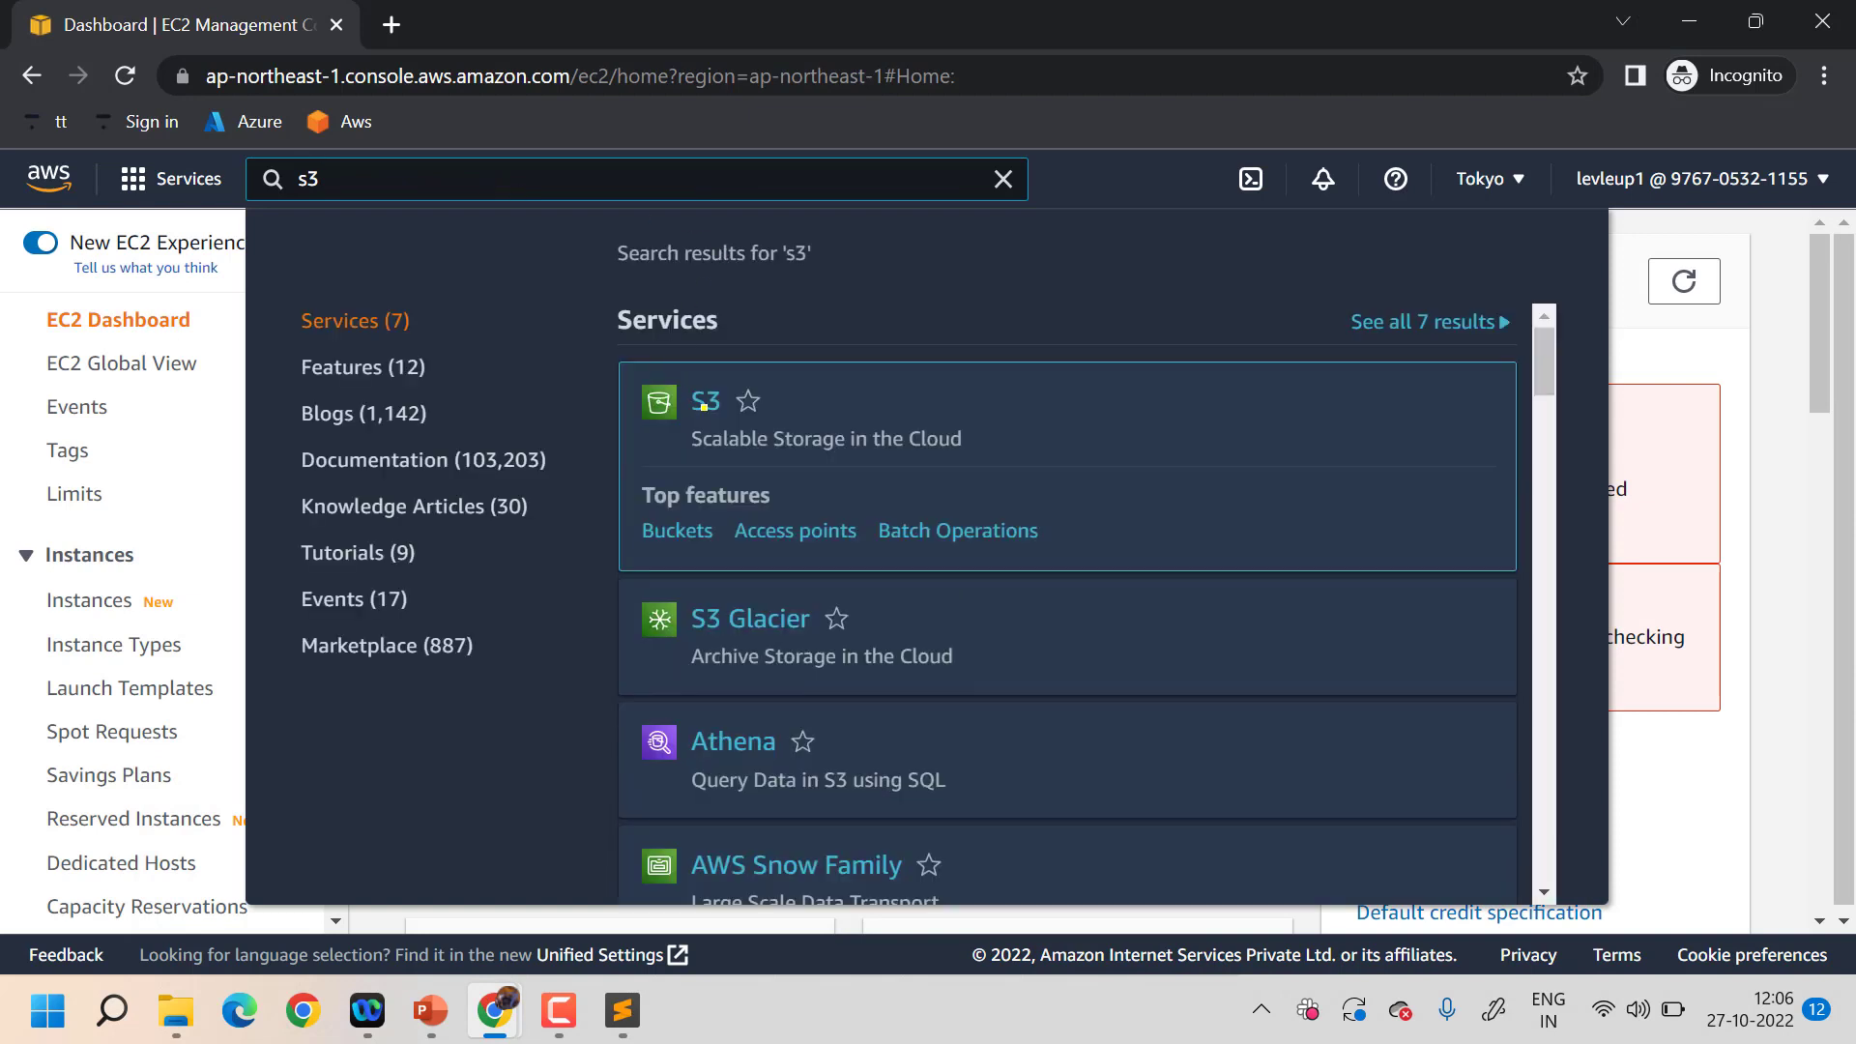
left_click(703, 404)
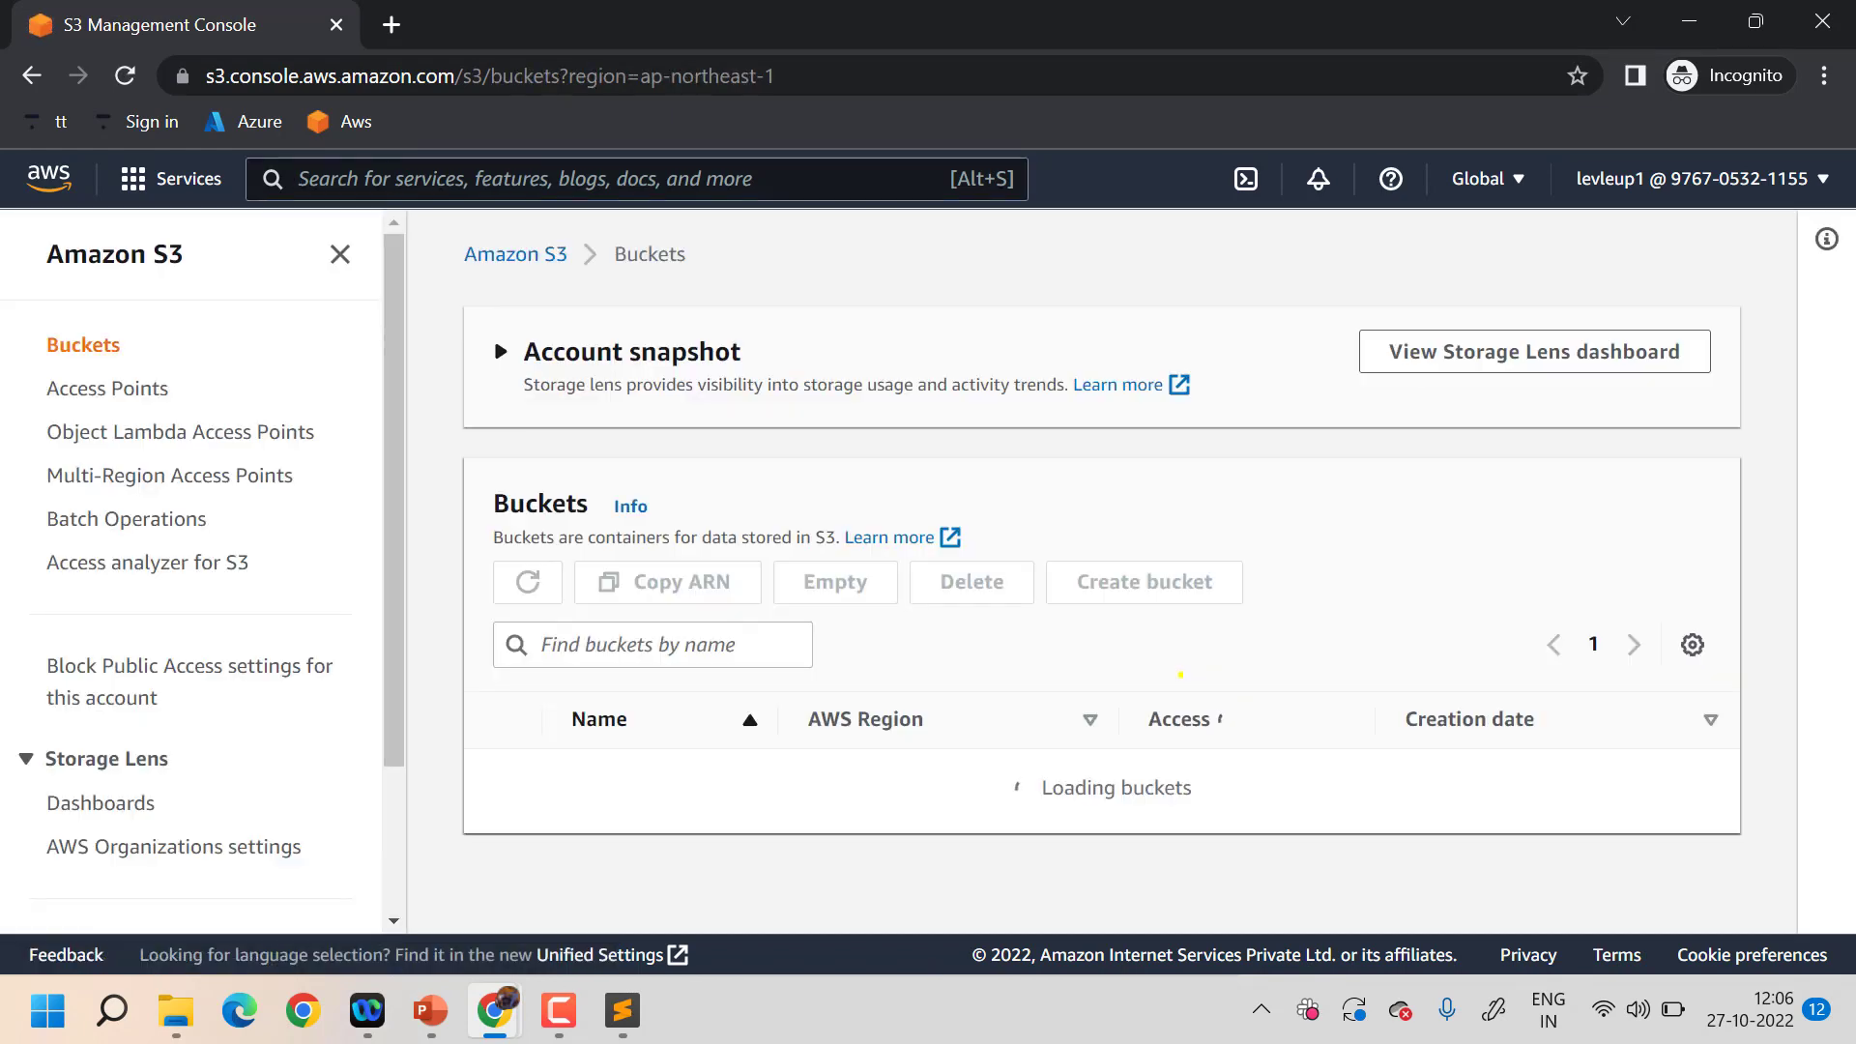
scroll(1180, 674, "down", 1)
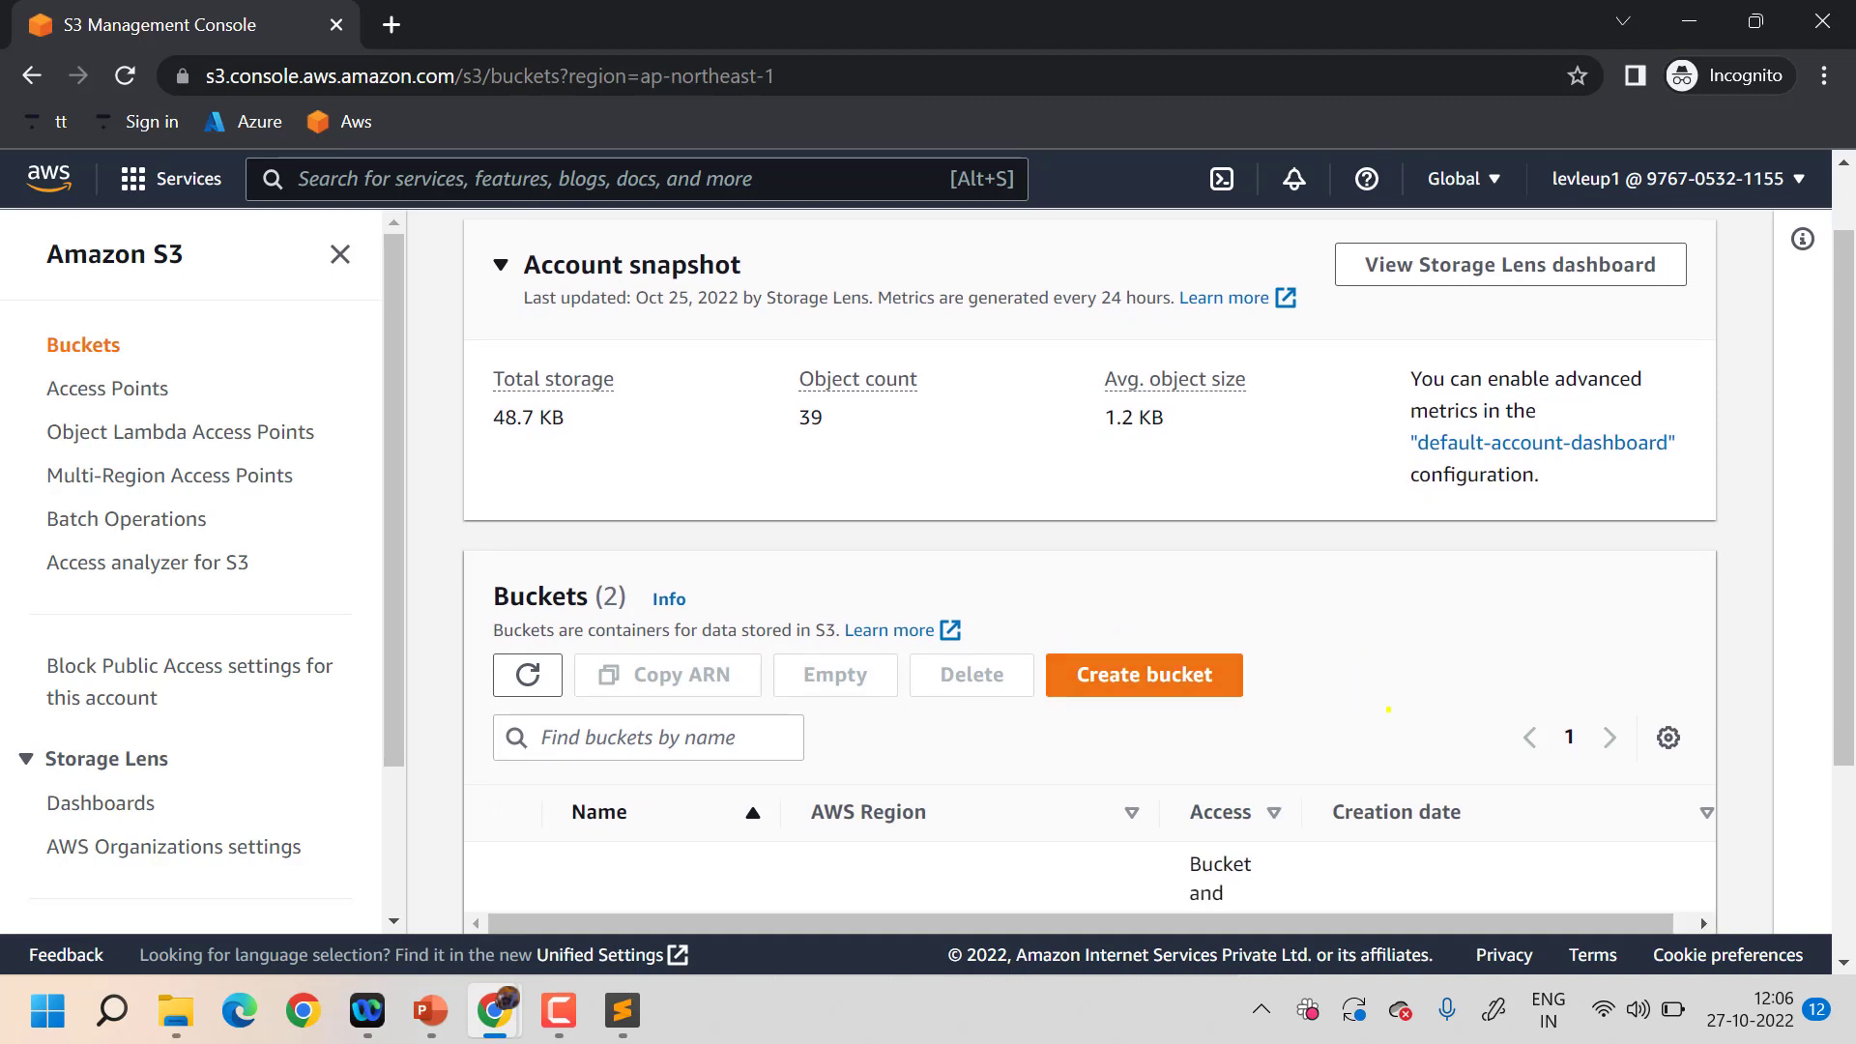
- Open Elastic Container Service from the Containers category and view its Clusters page
left_click(499, 157)
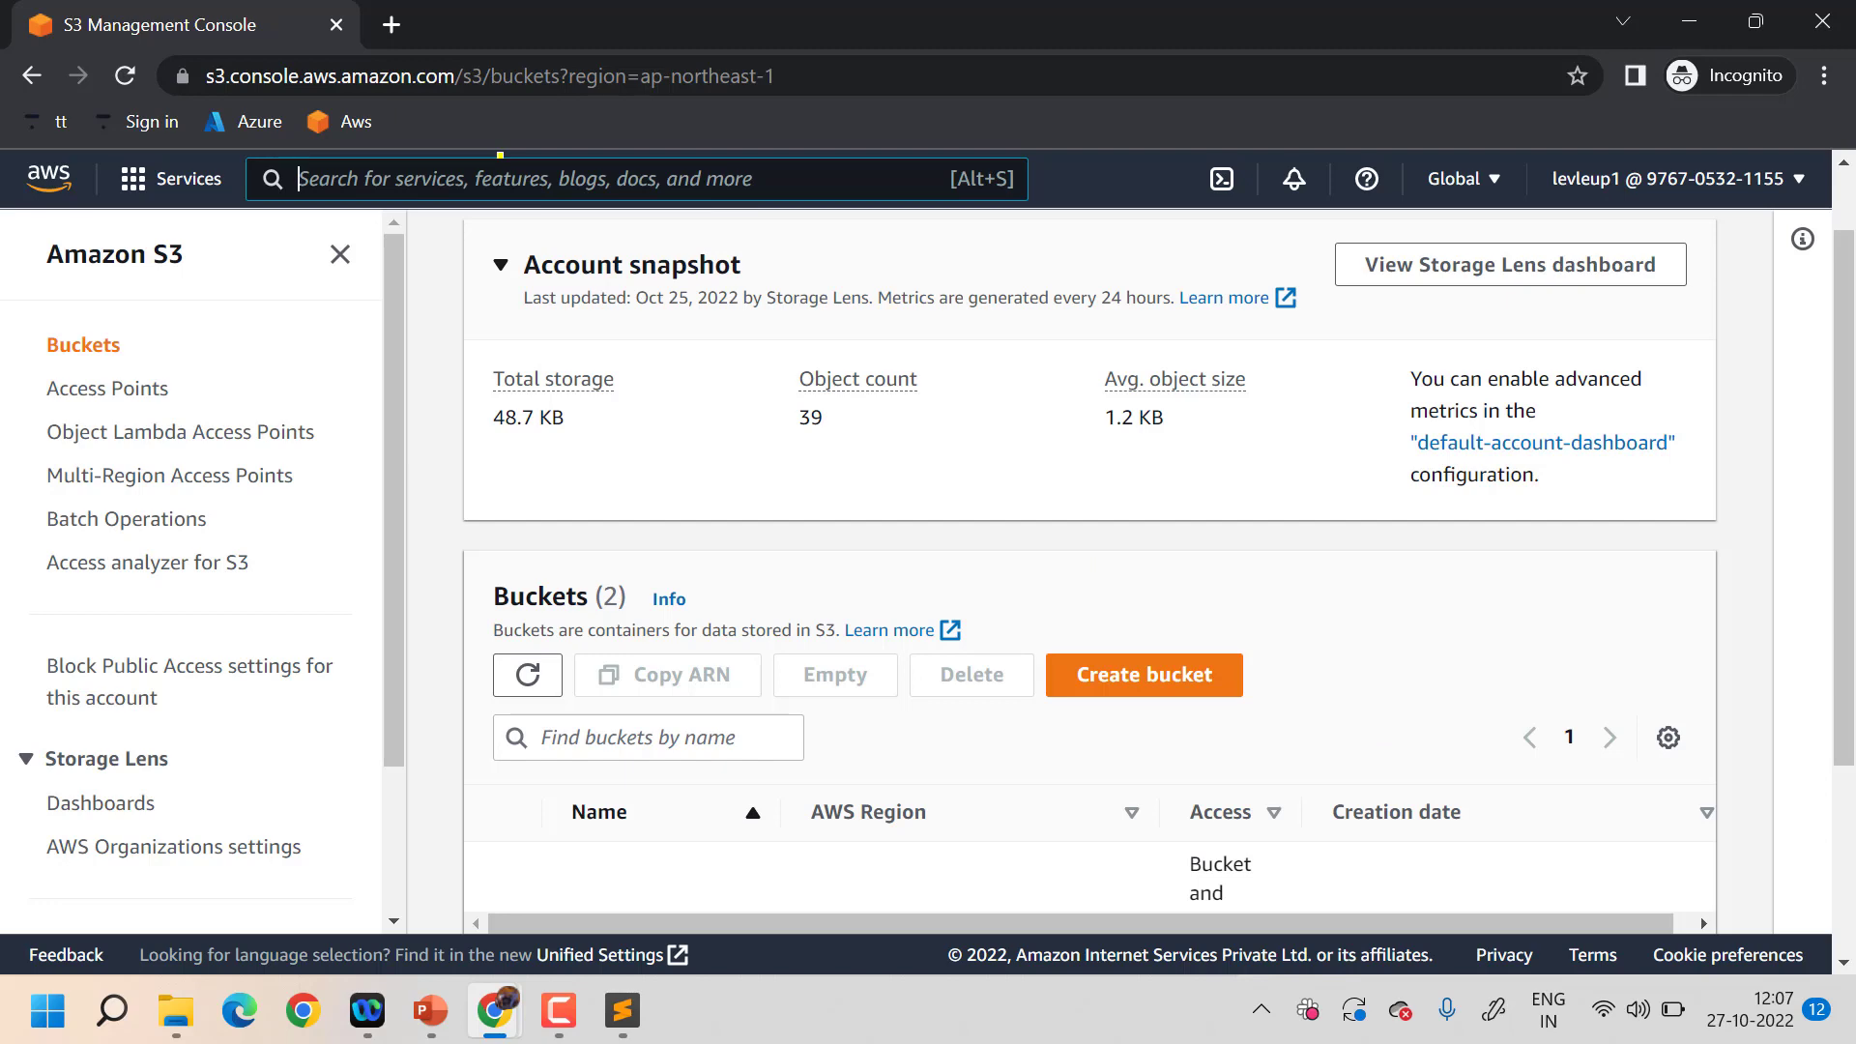
type("ec2")
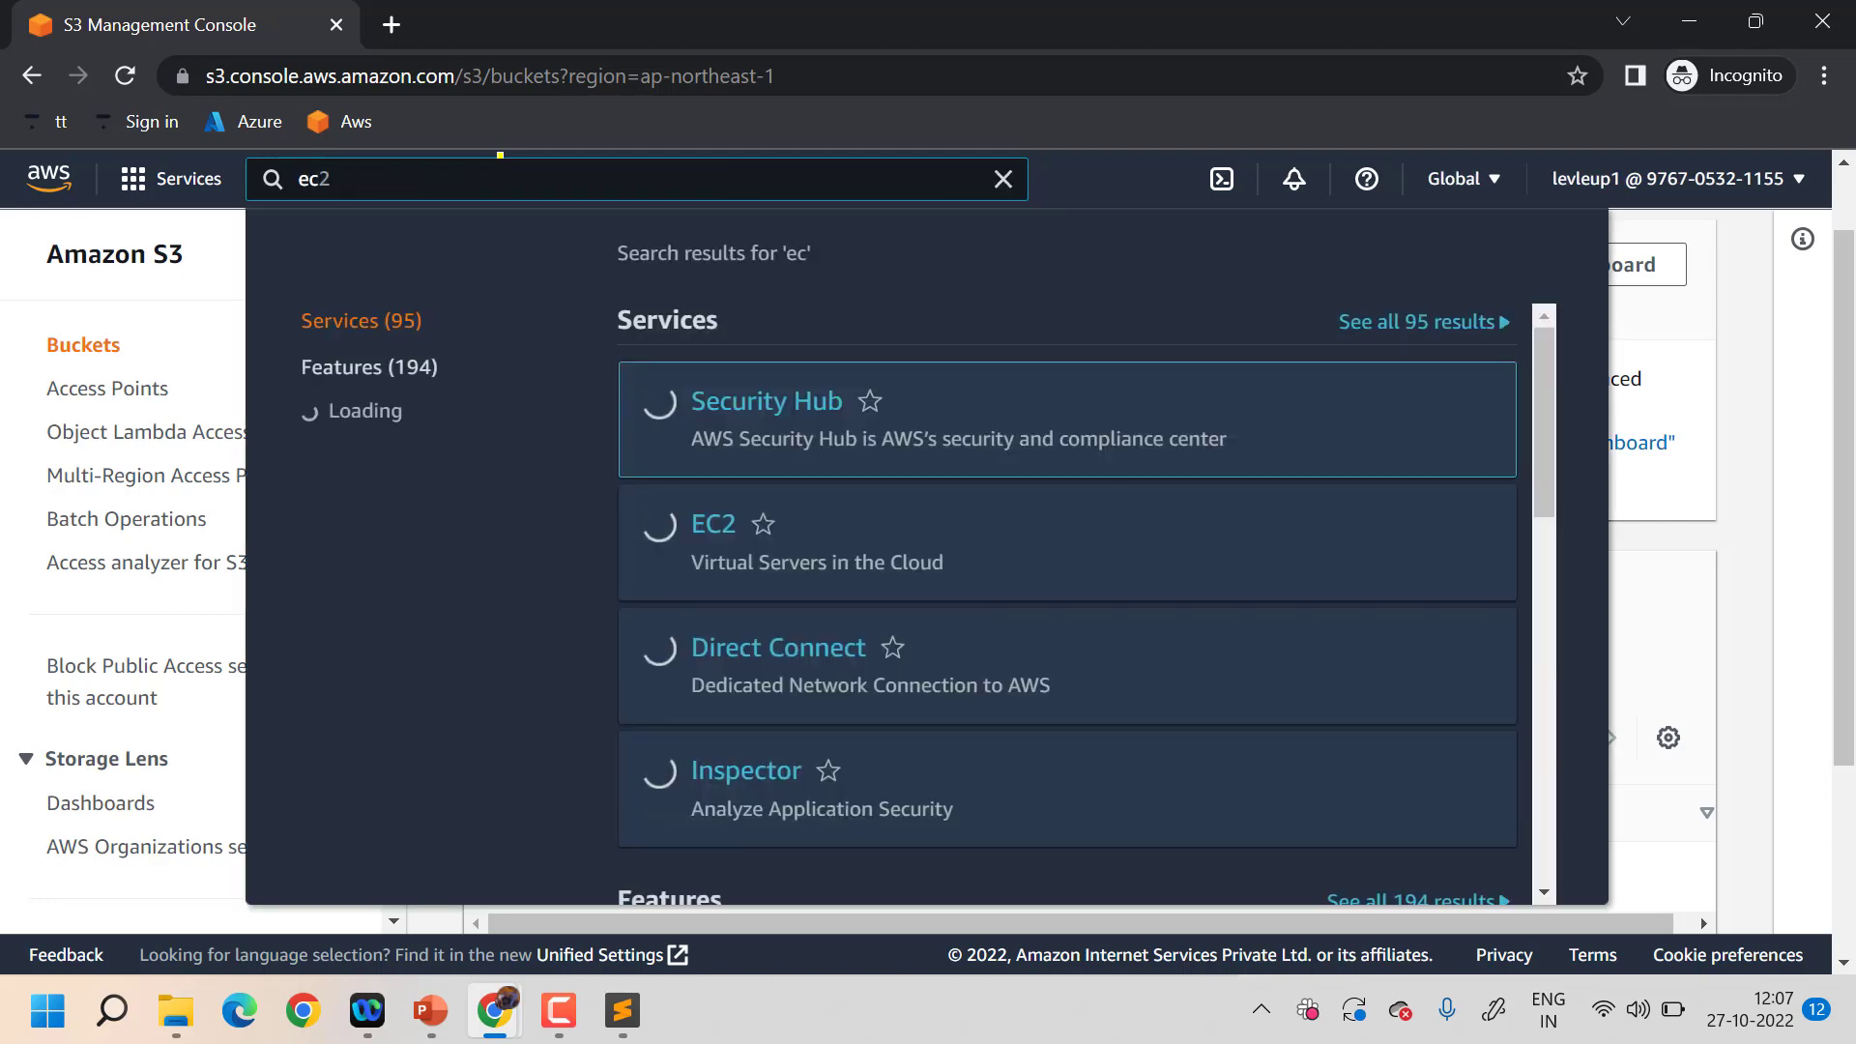
scroll(735, 628, "down", 4)
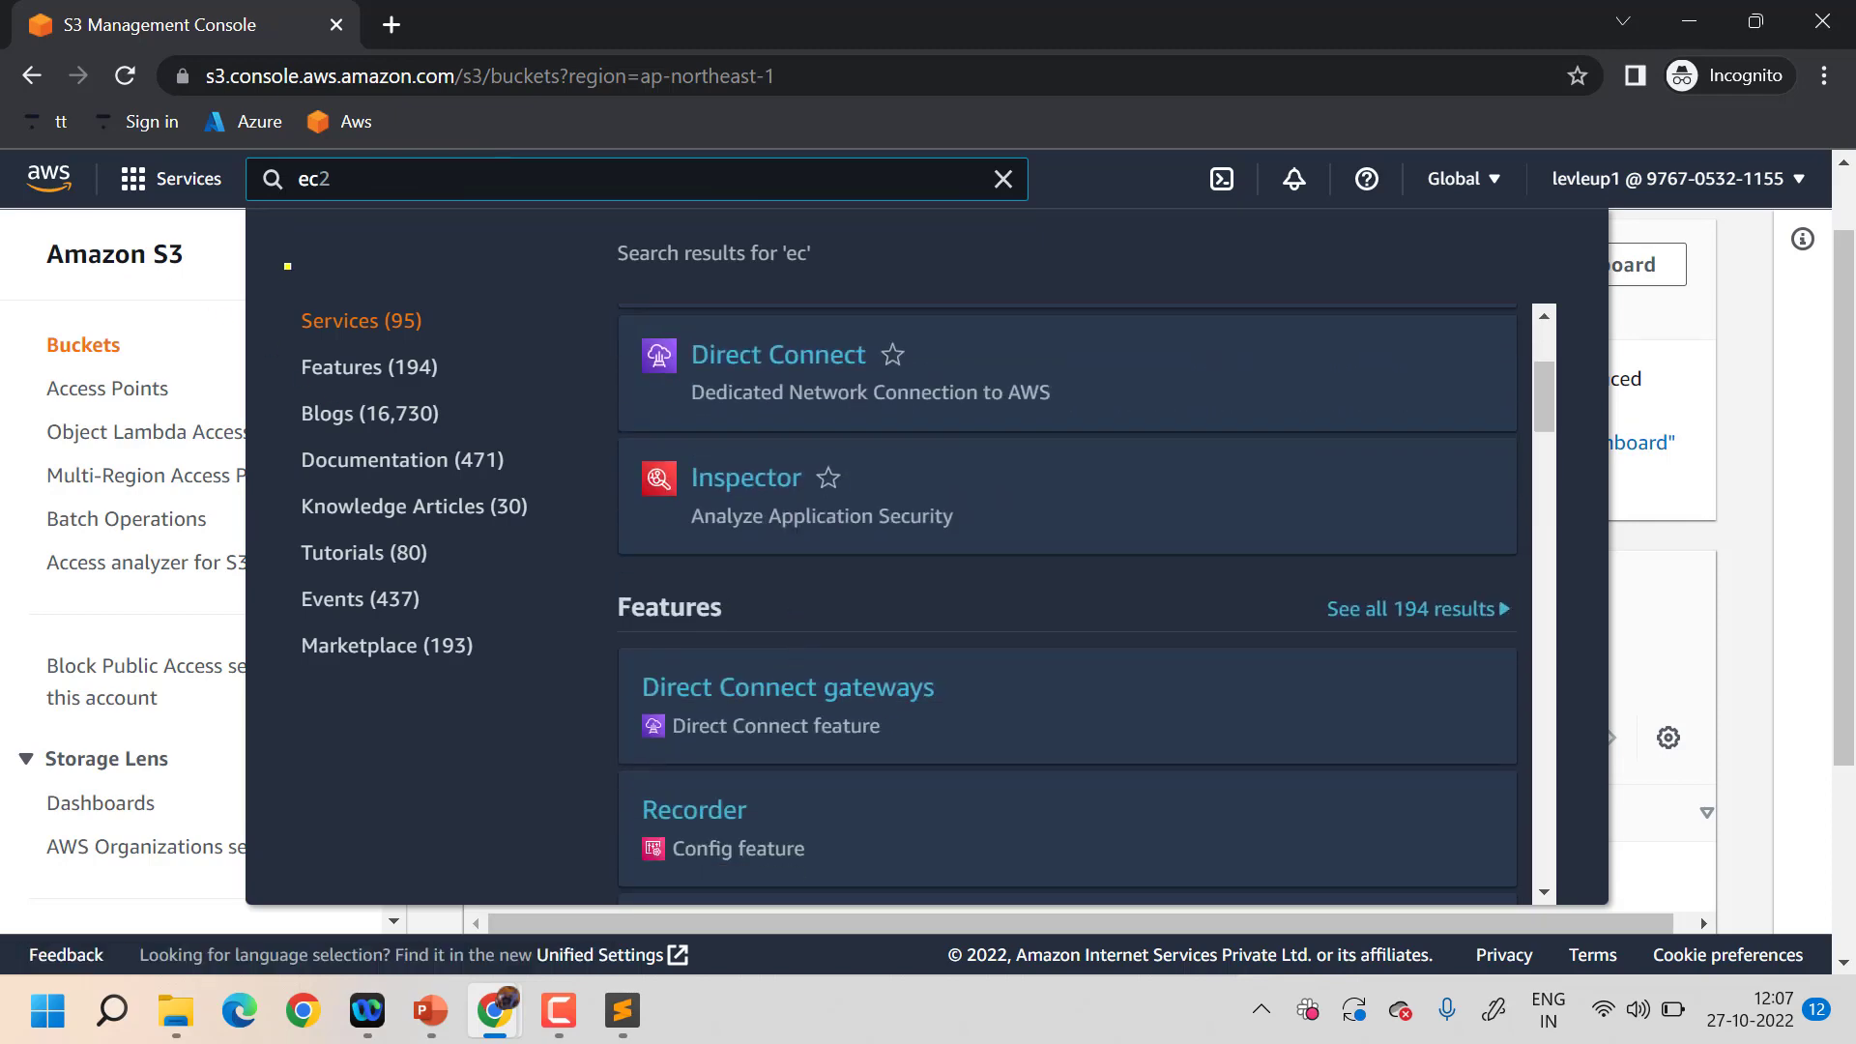
left_click(171, 178)
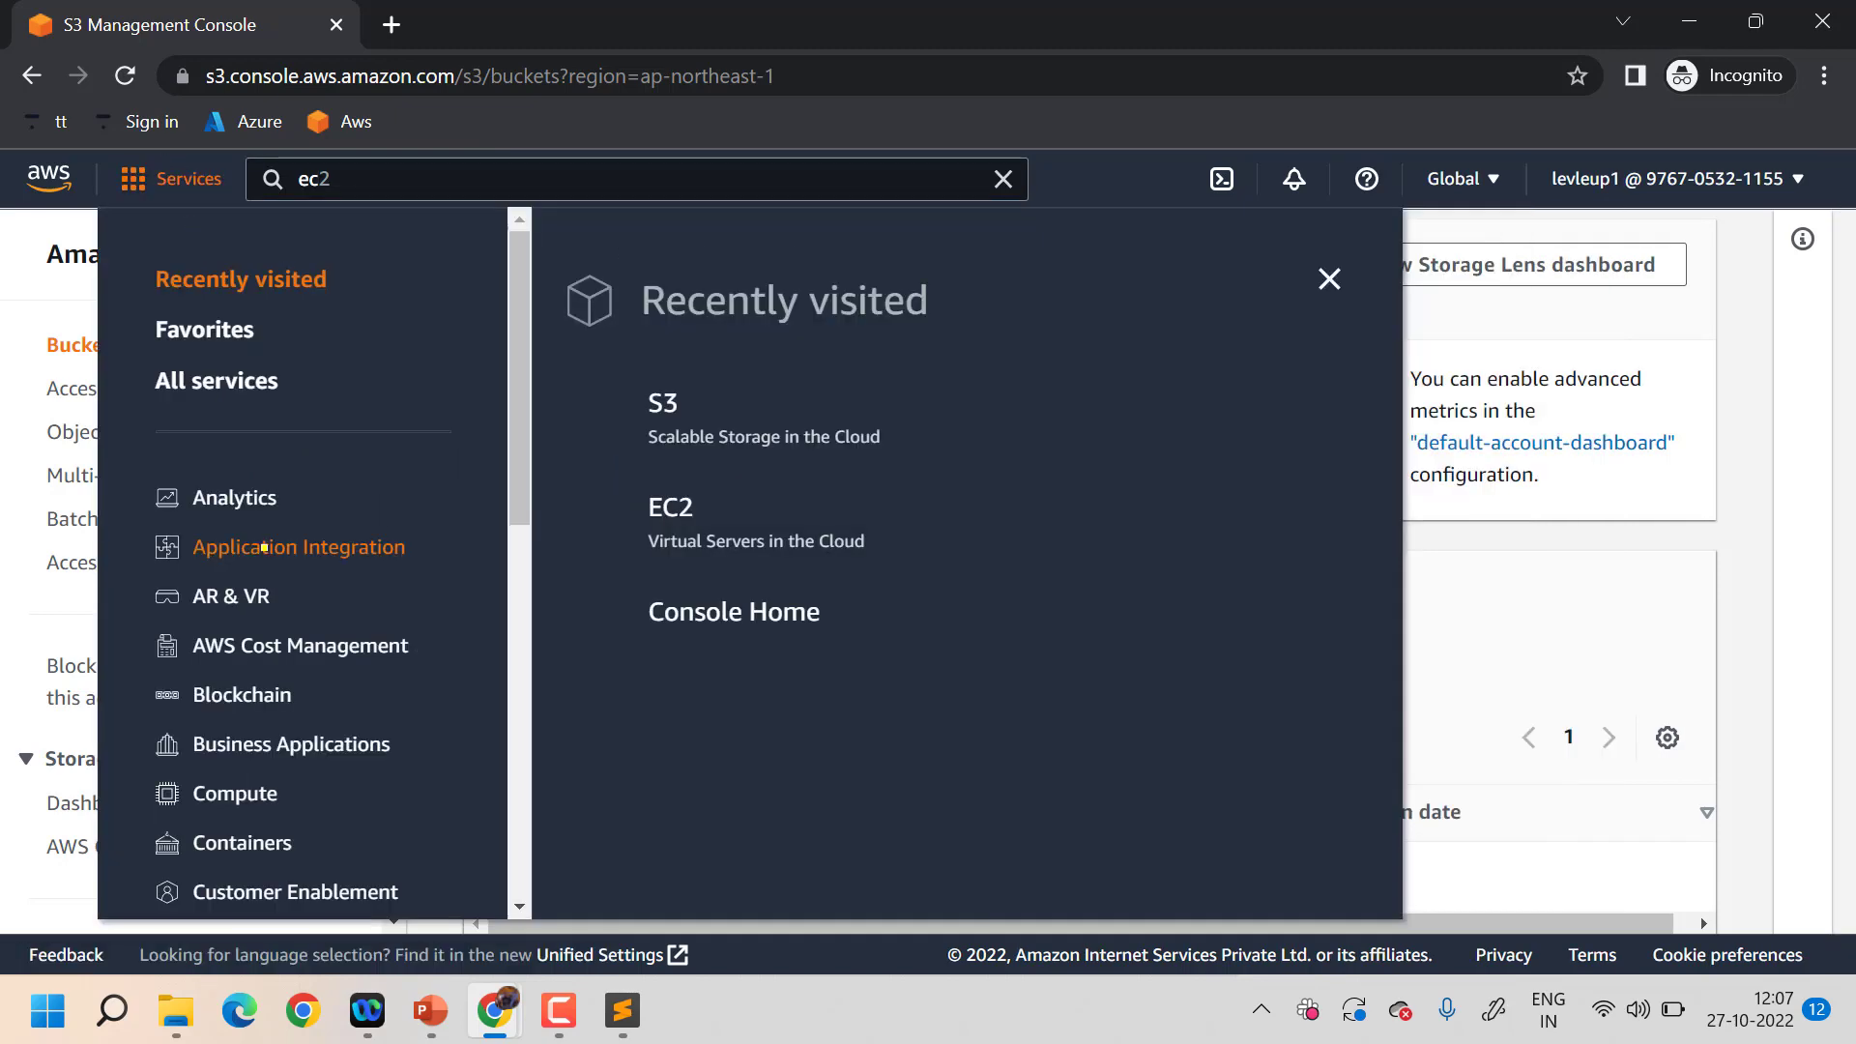
scroll(264, 547, "down", 3)
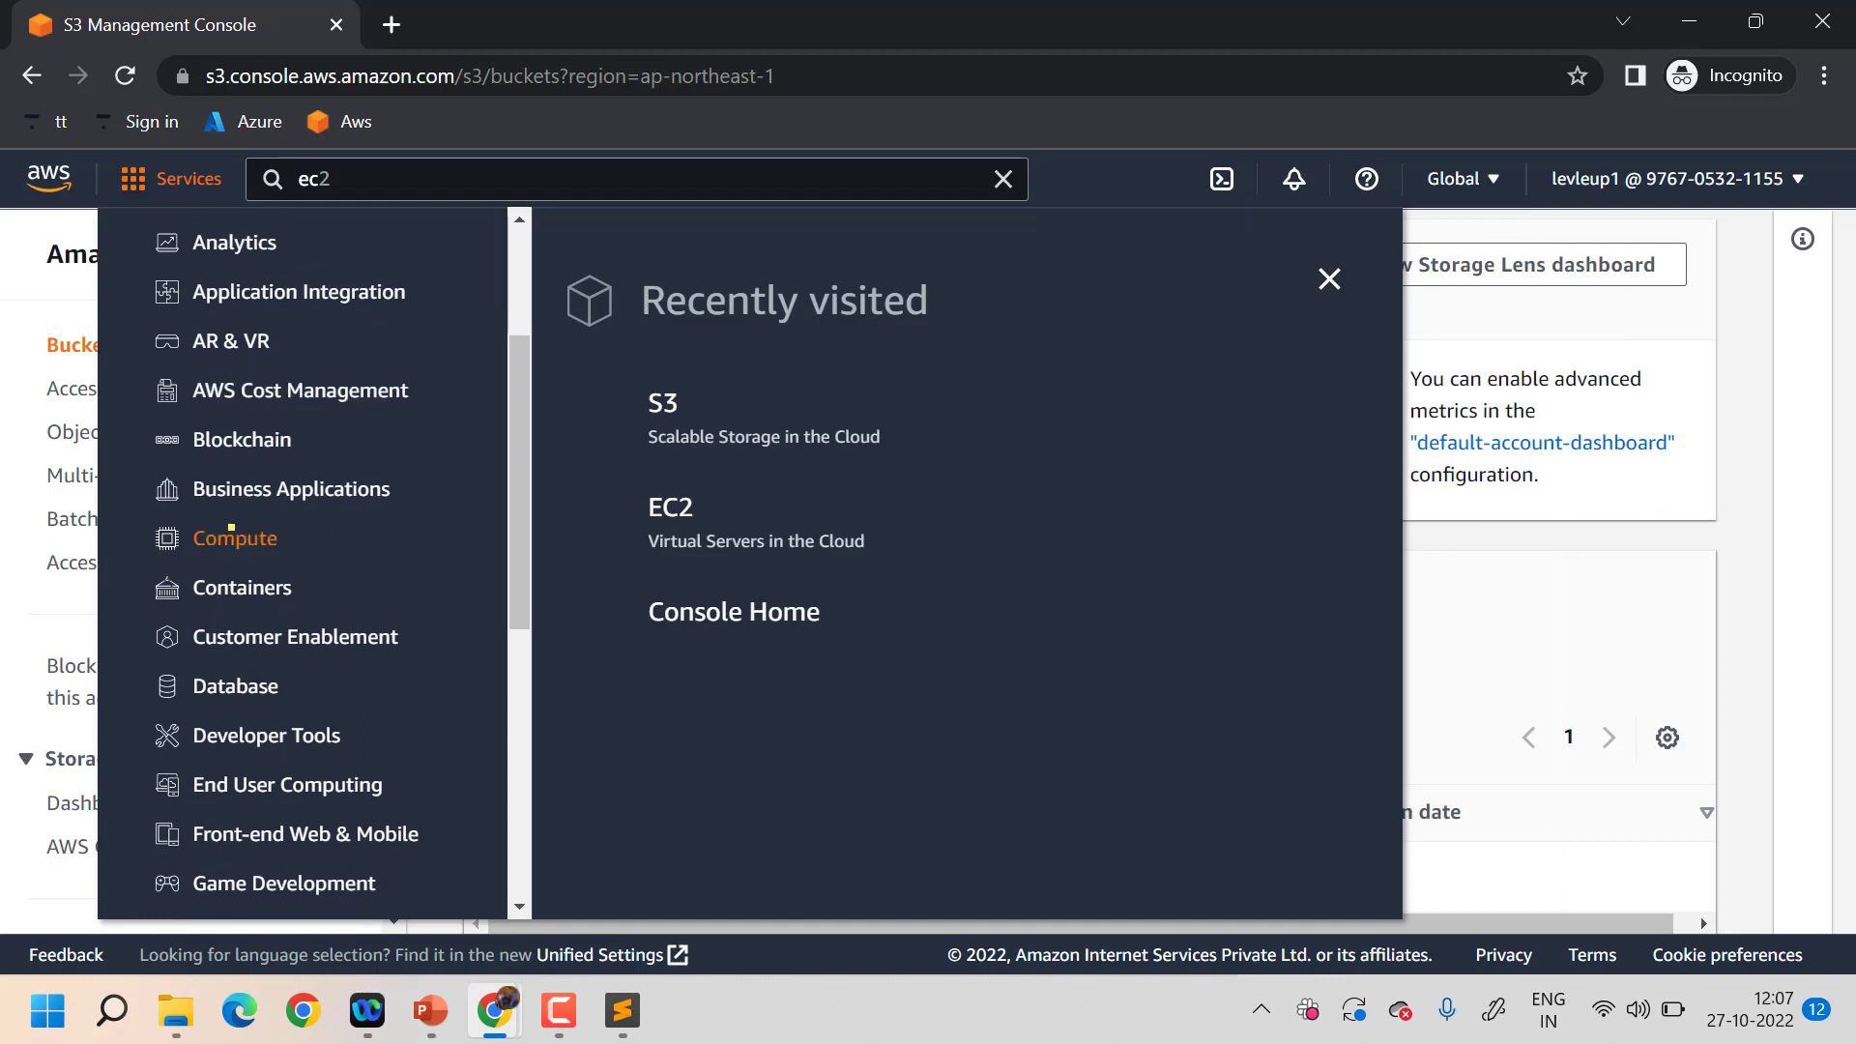
left_click(236, 583)
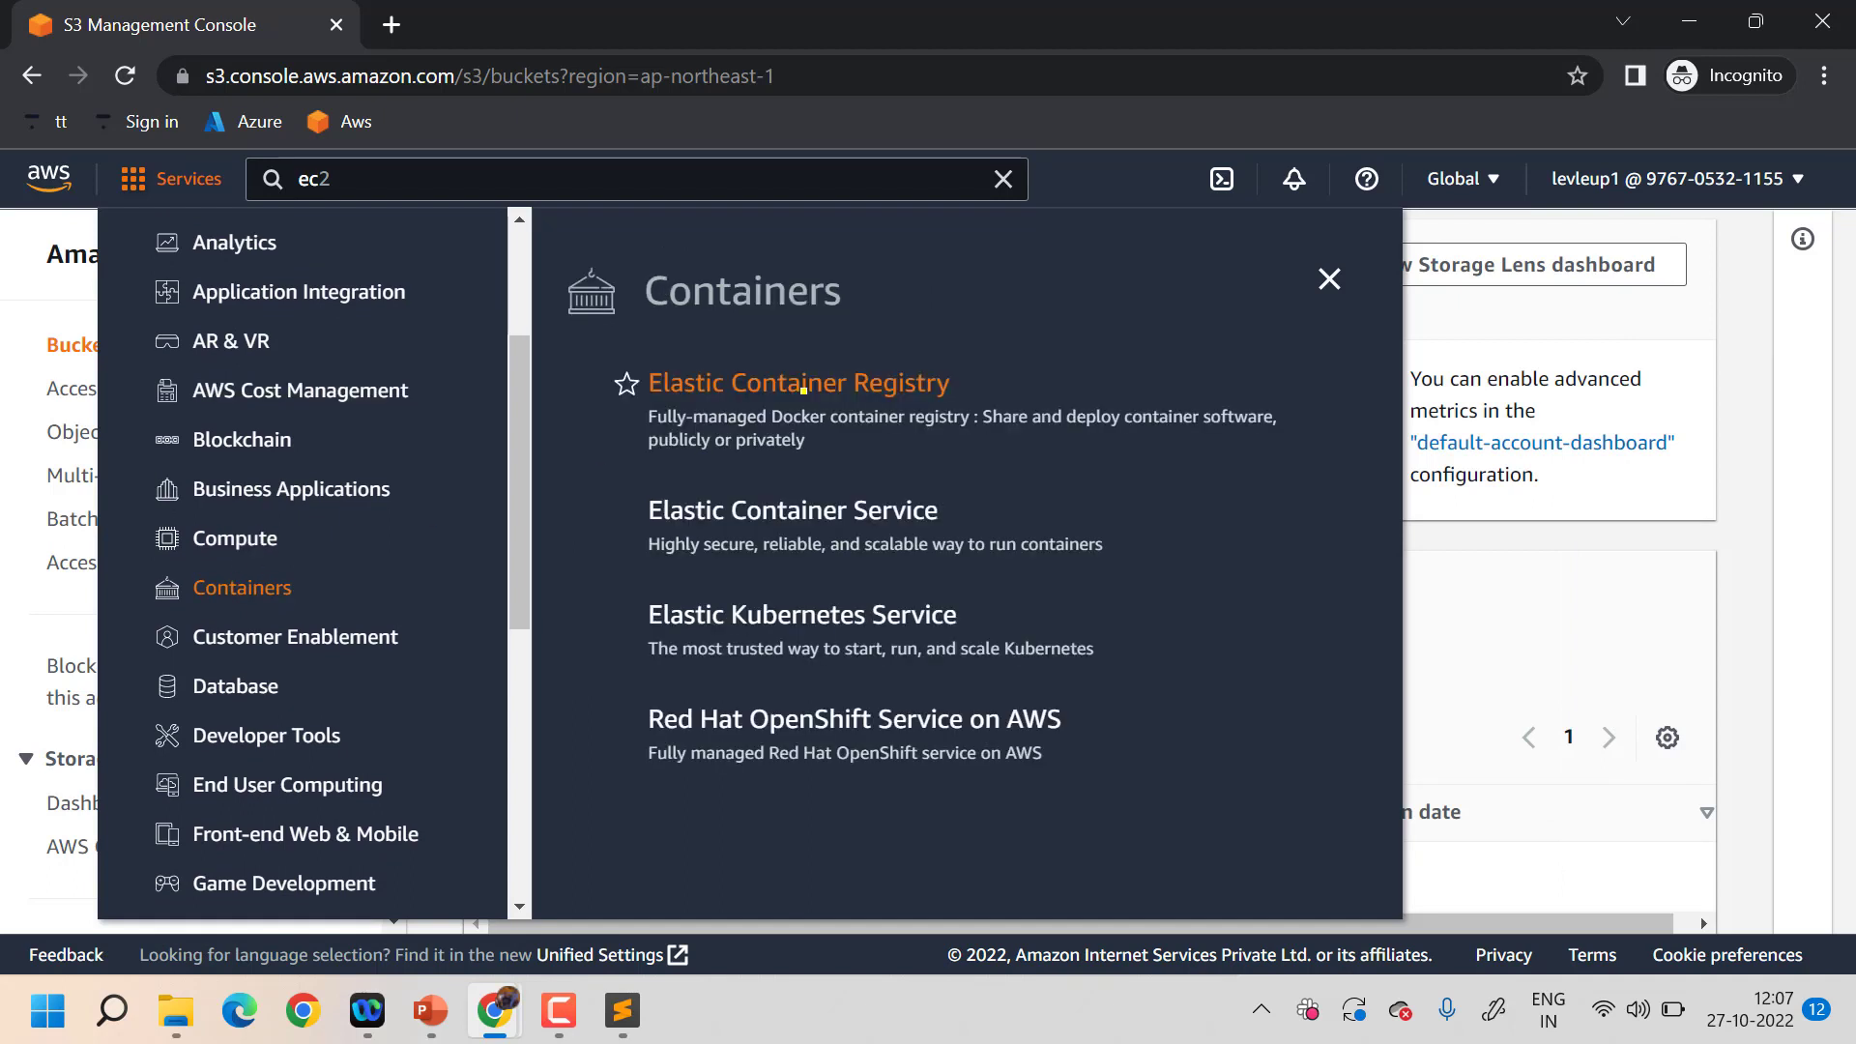
left_click(740, 494)
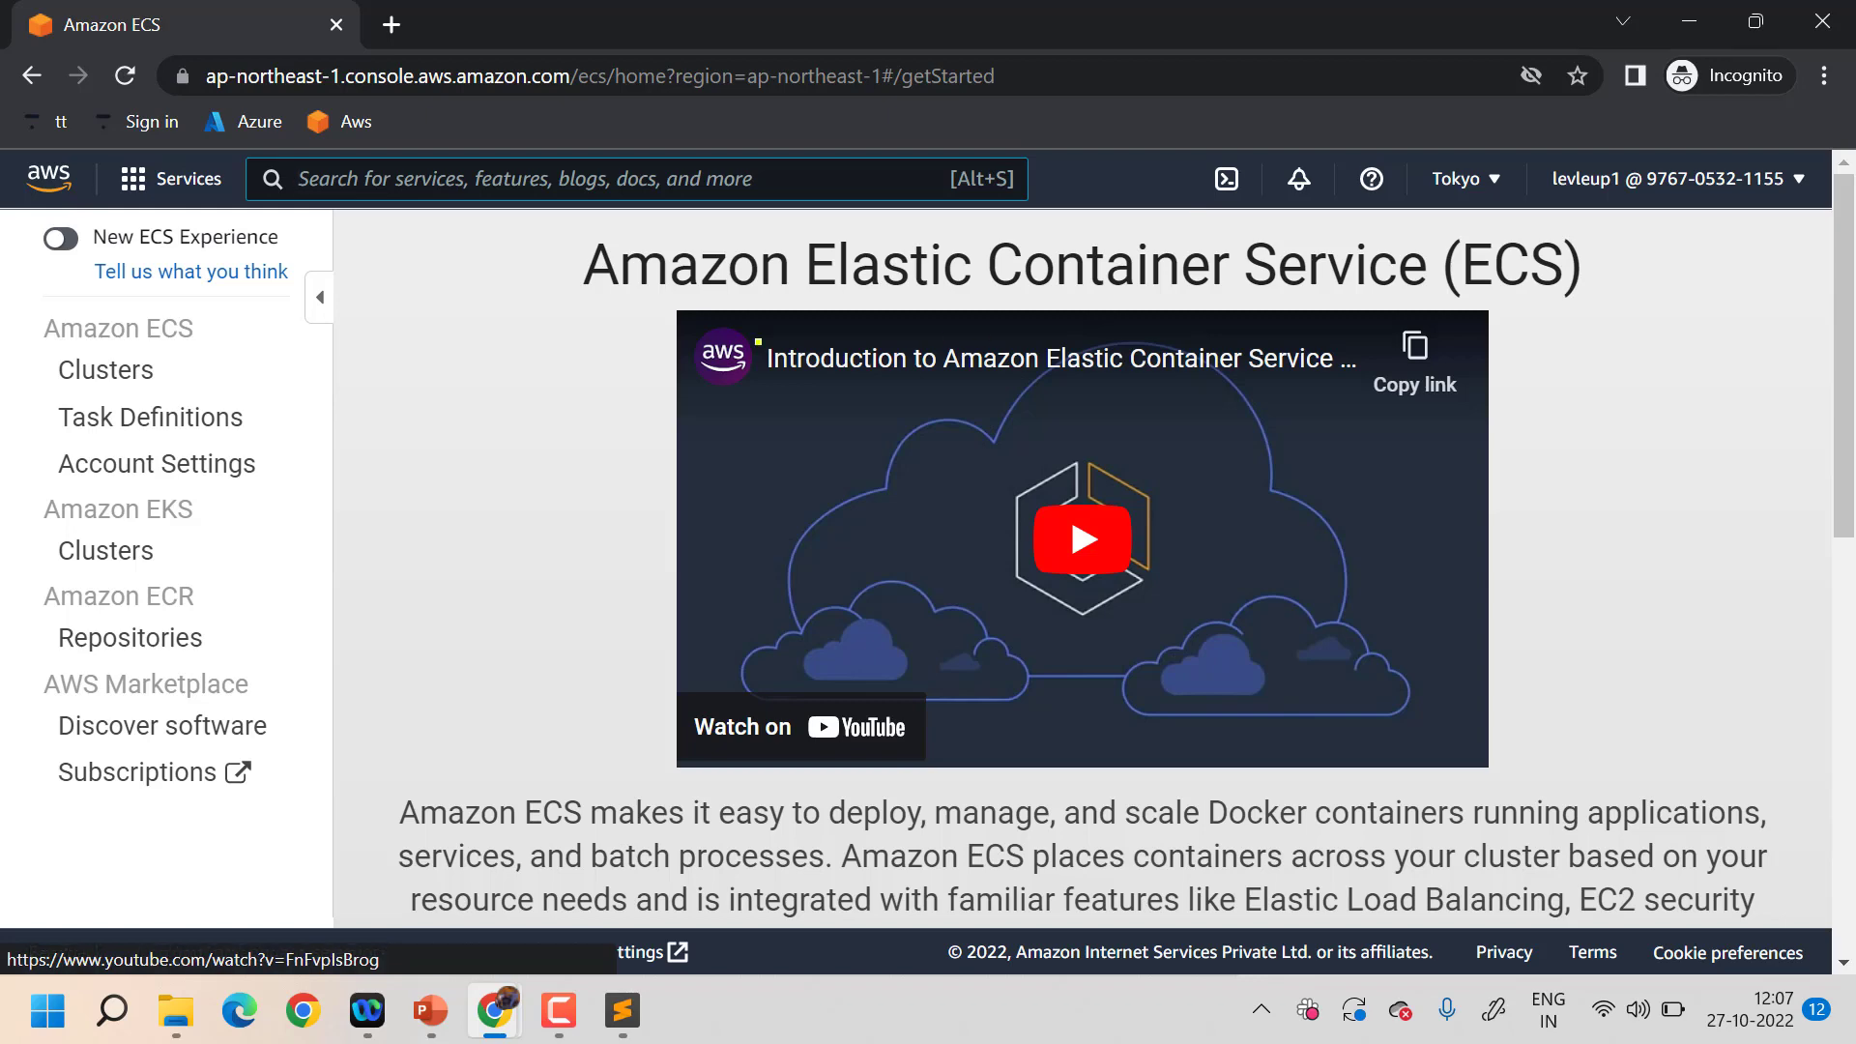
left_click(102, 376)
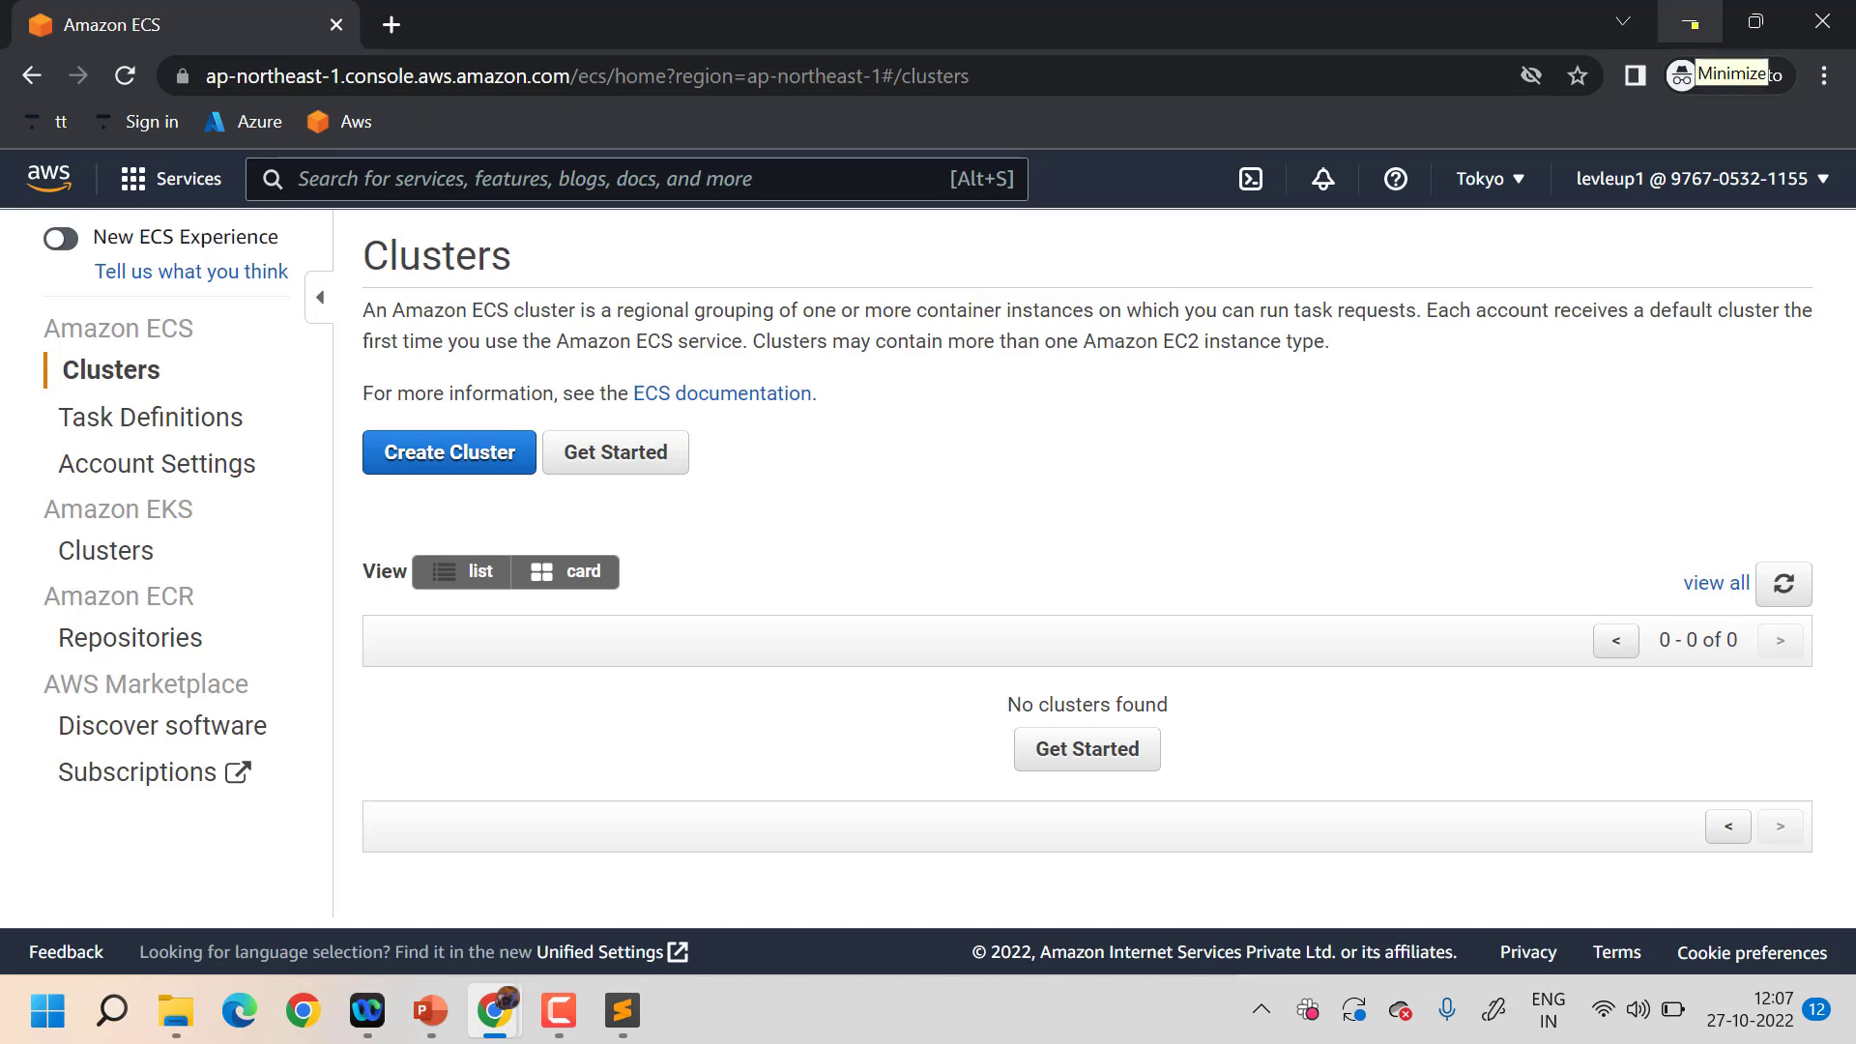
- Minimize the ECS window, review levleup1's permissions, and return to the IAM Users list
left_click(1689, 20)
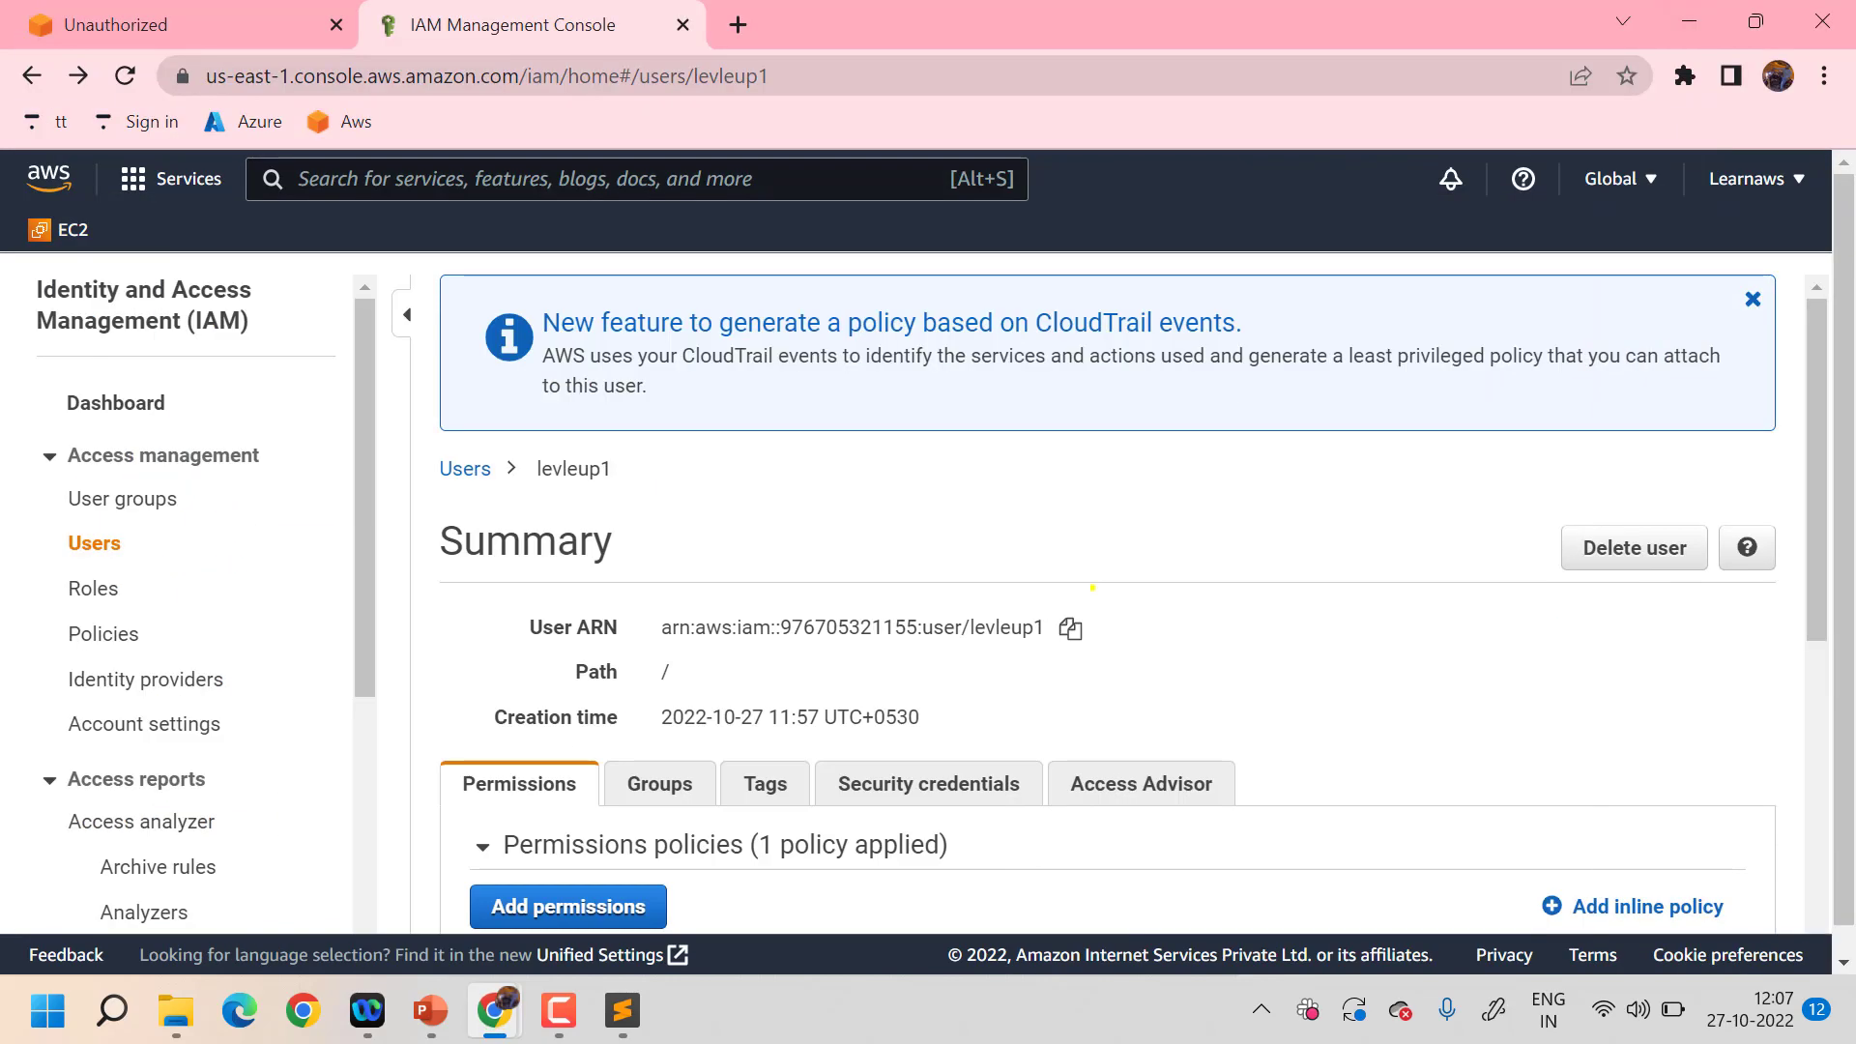
scroll(1092, 587, "down", 5)
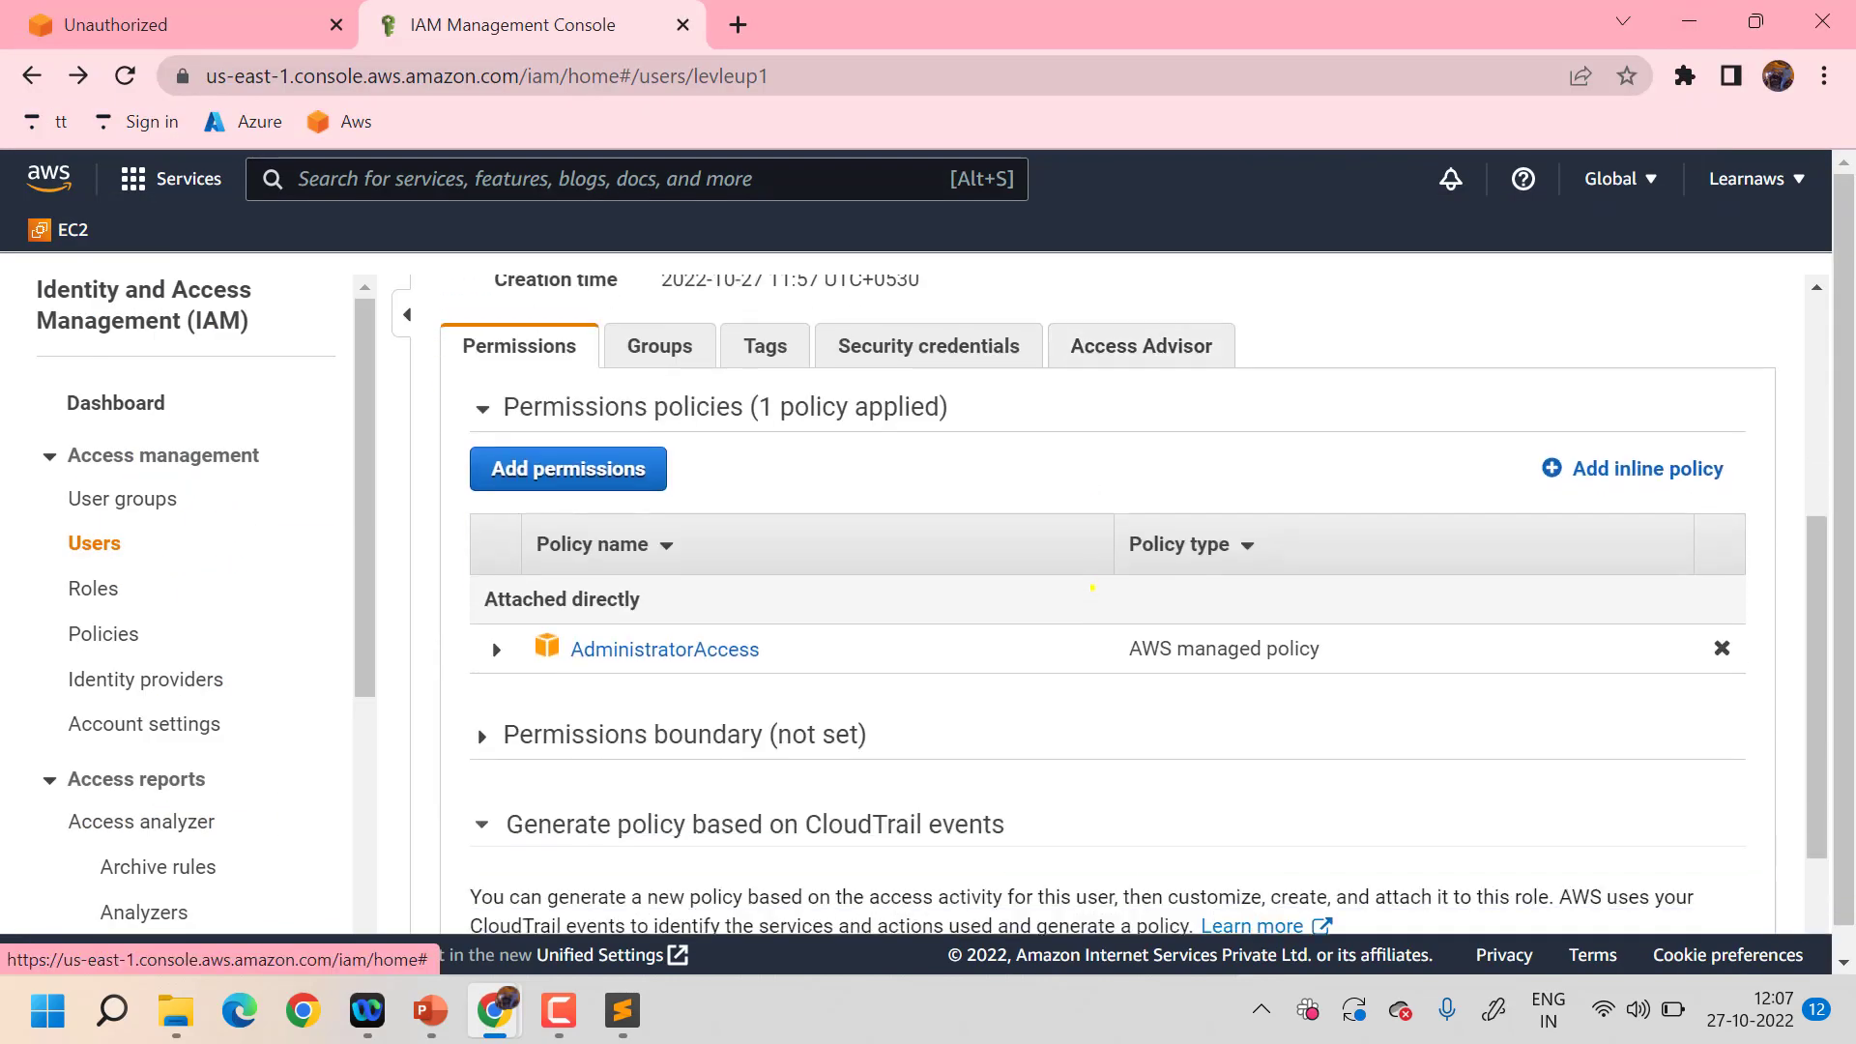
scroll(1092, 587, "up", 4)
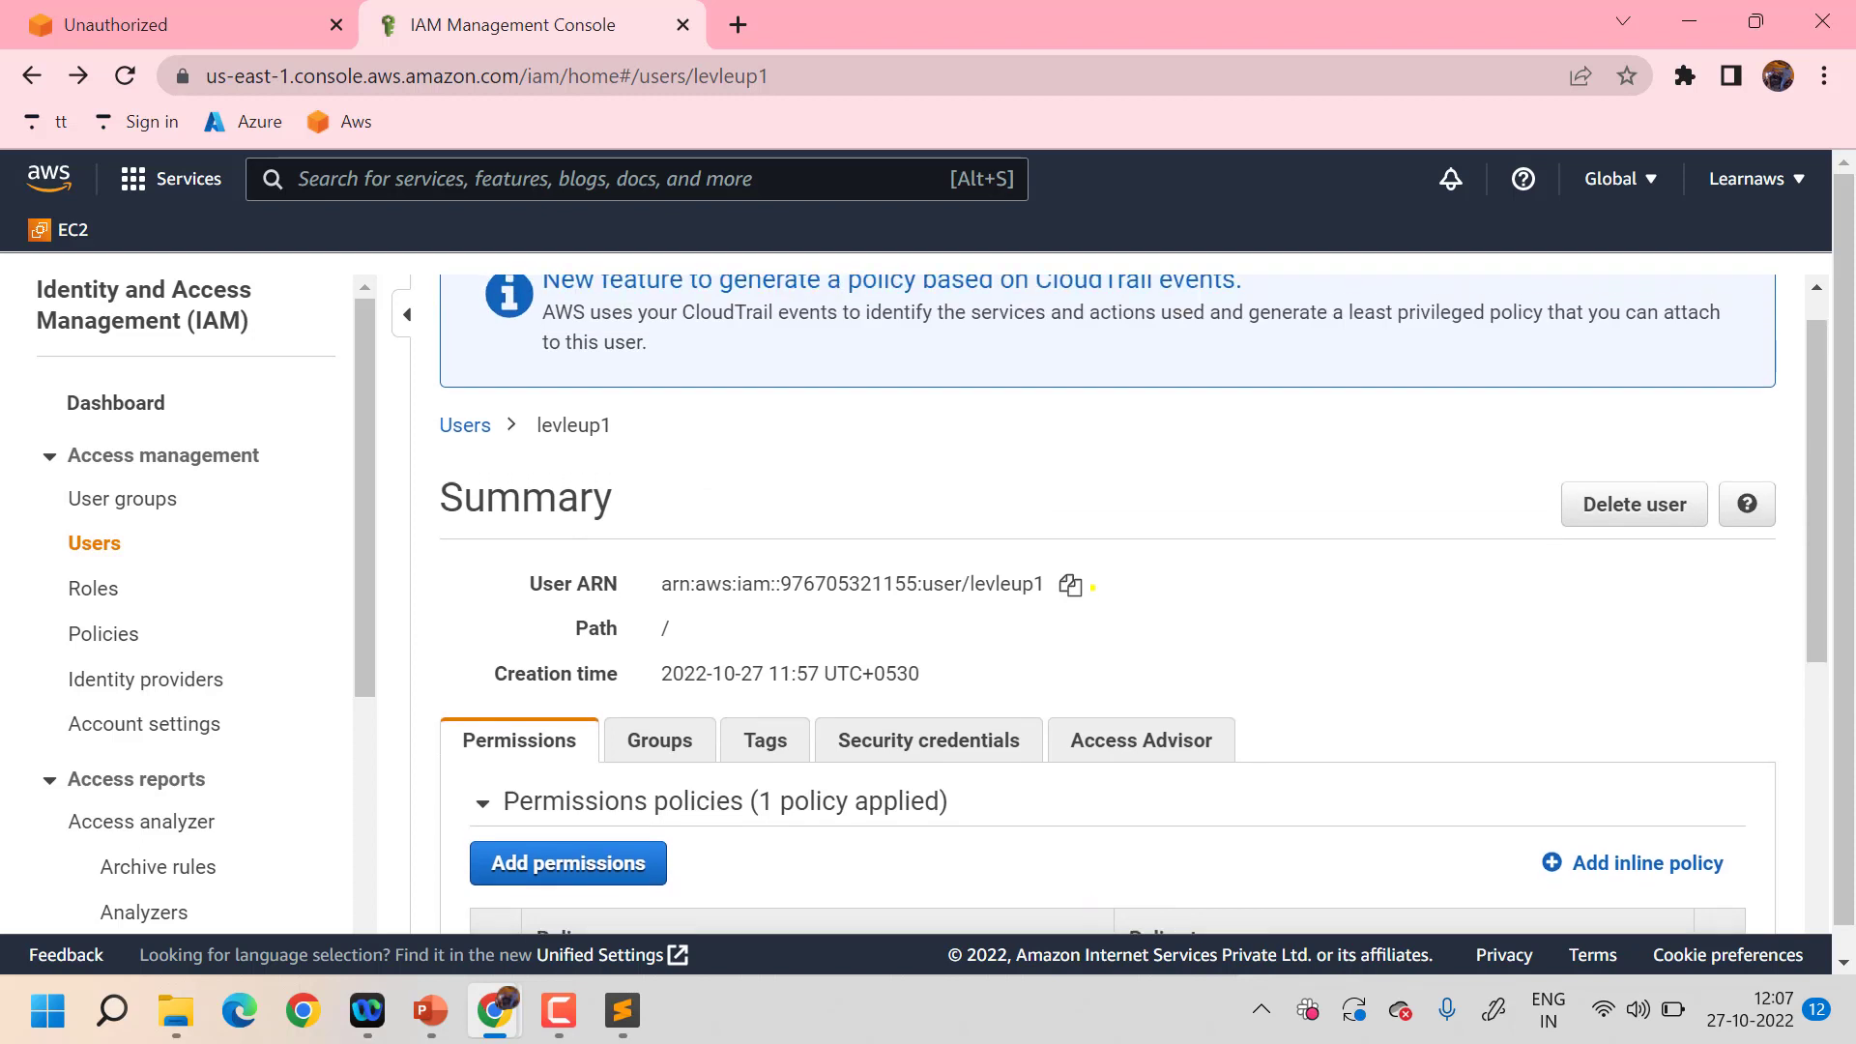
scroll(1092, 586, "down", 2)
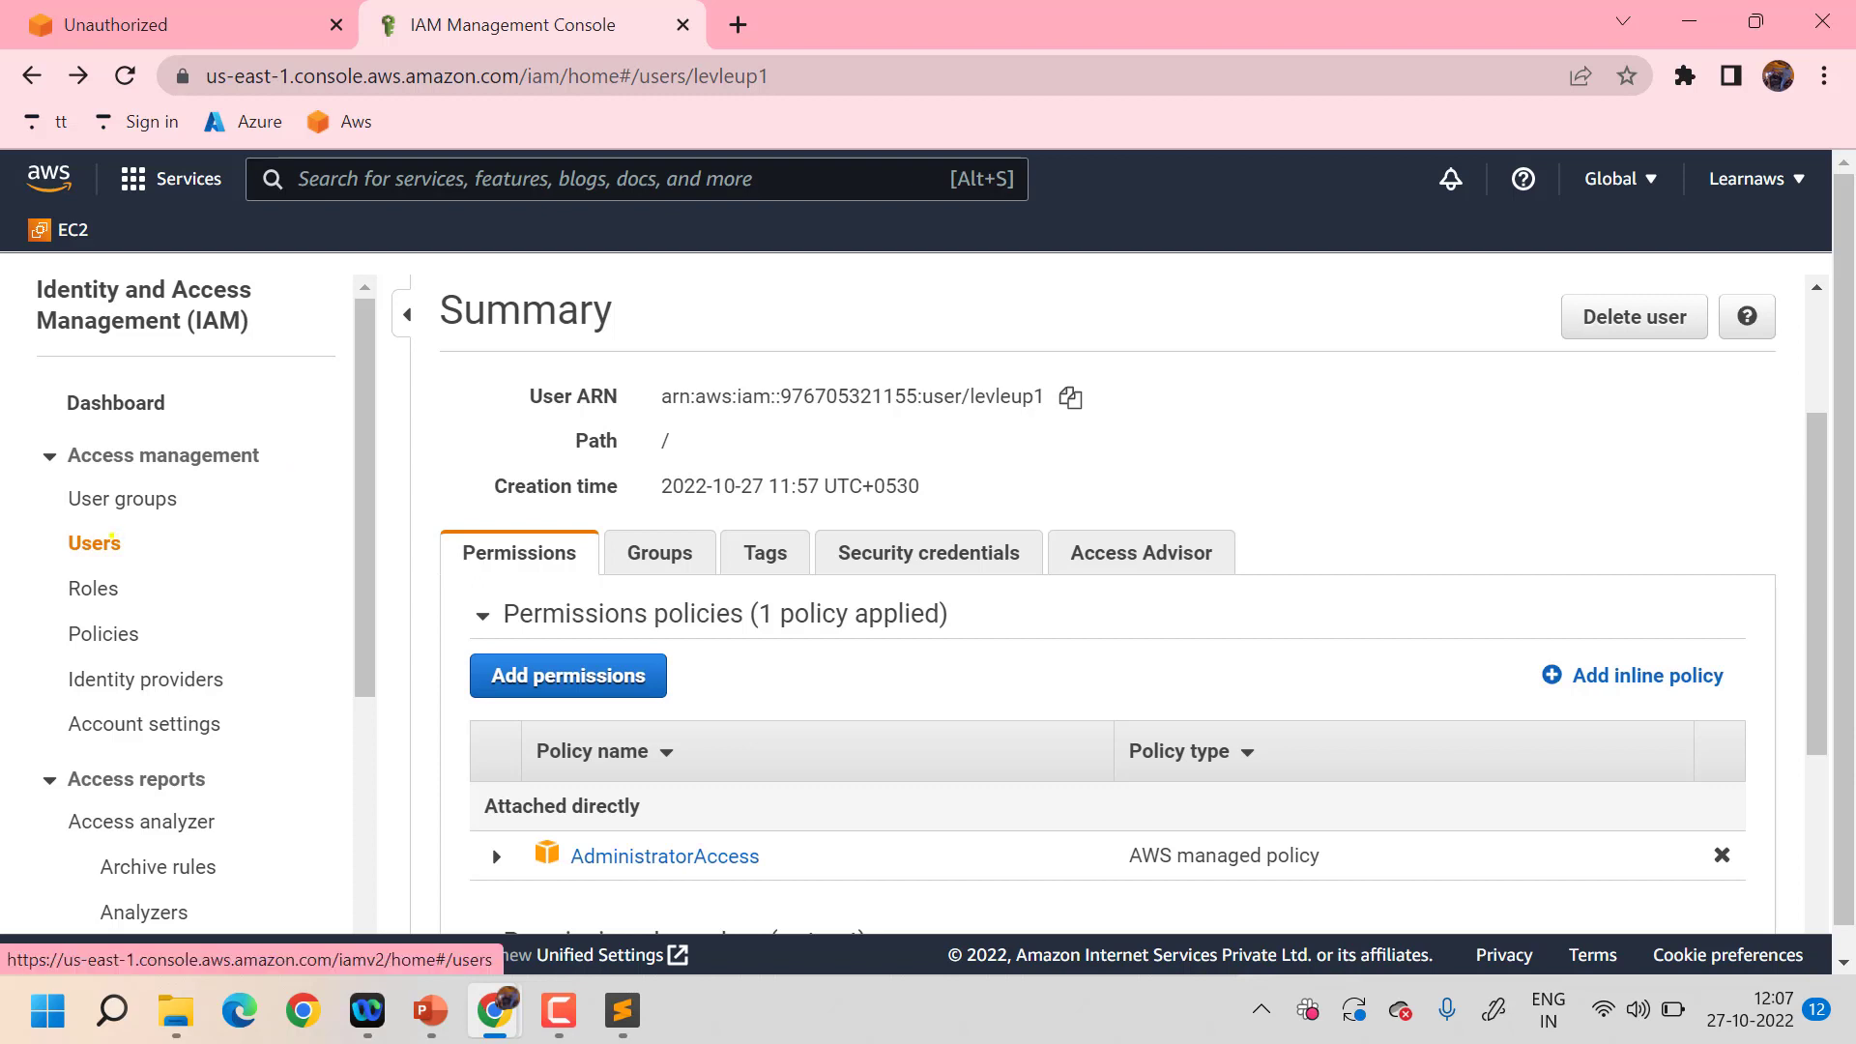
left_click(112, 538)
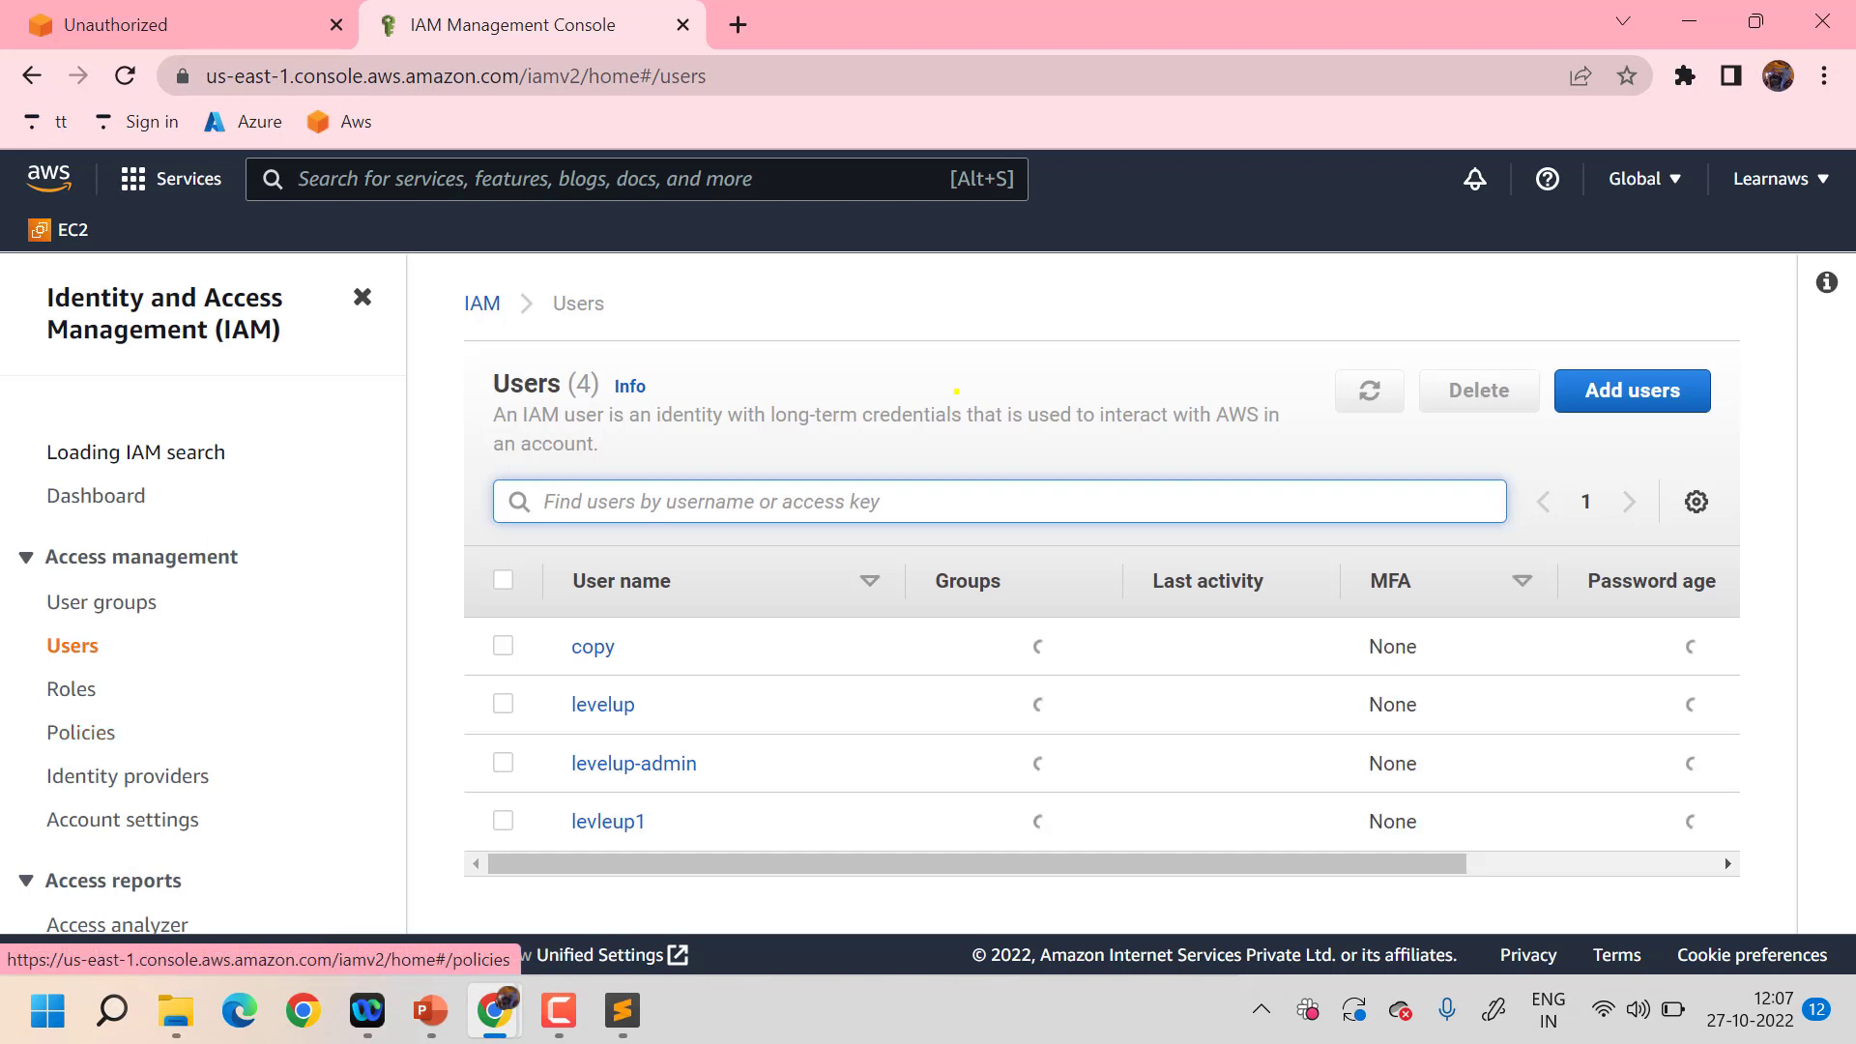
- Begin a new user named levelup2 with AWS Management Console password access
left_click(1633, 387)
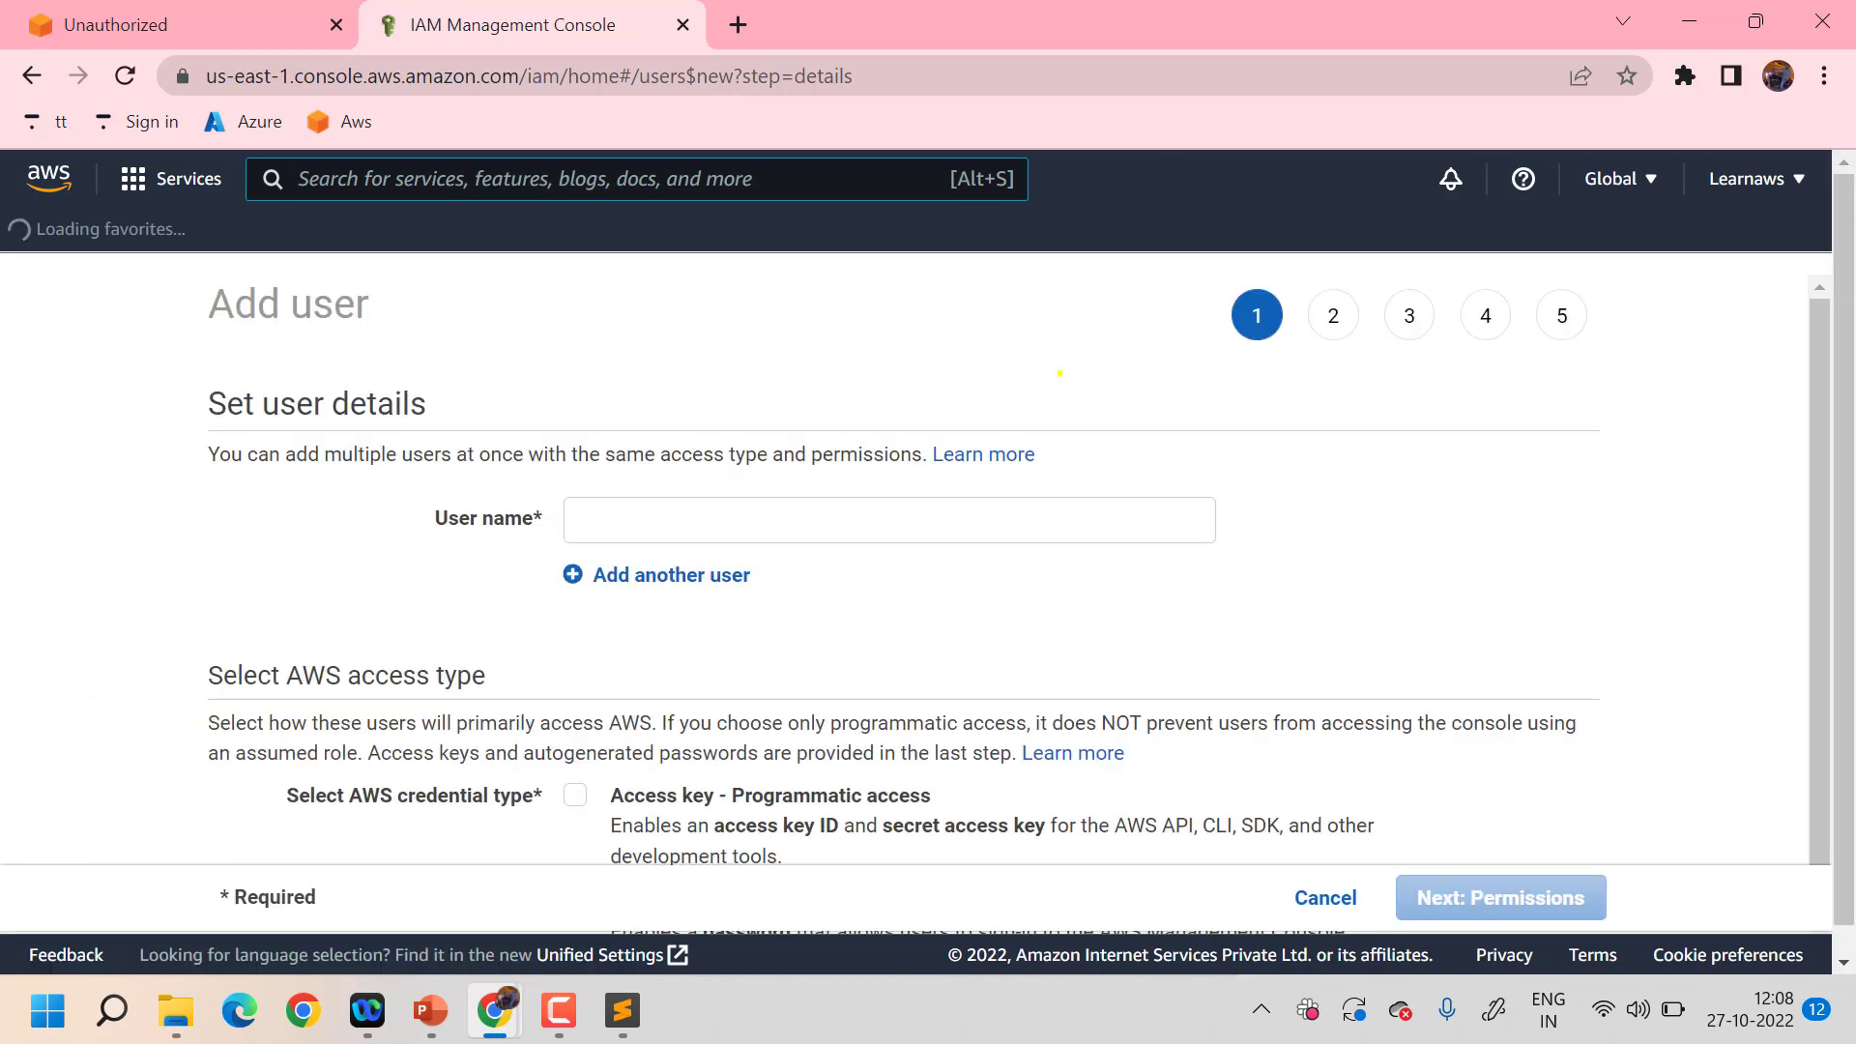
left_click(906, 521)
type("le")
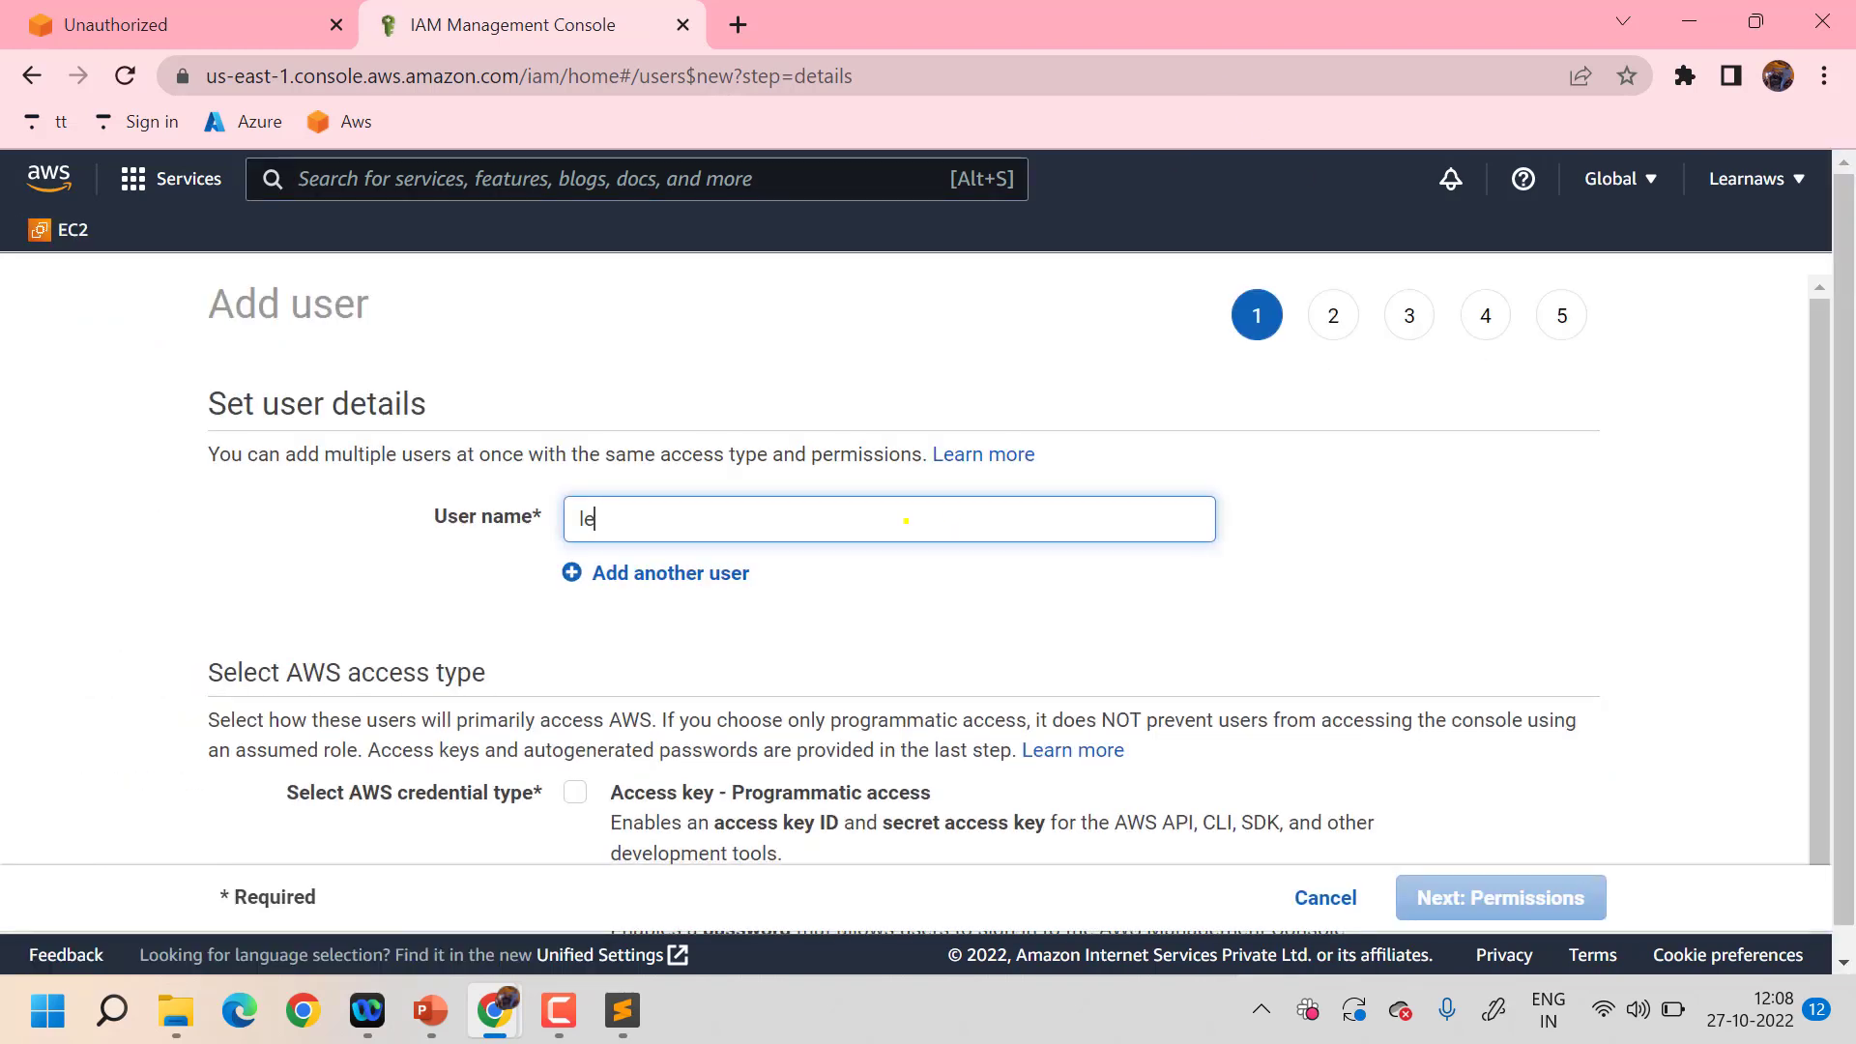
type("velup2")
scroll(906, 521, "down", 1)
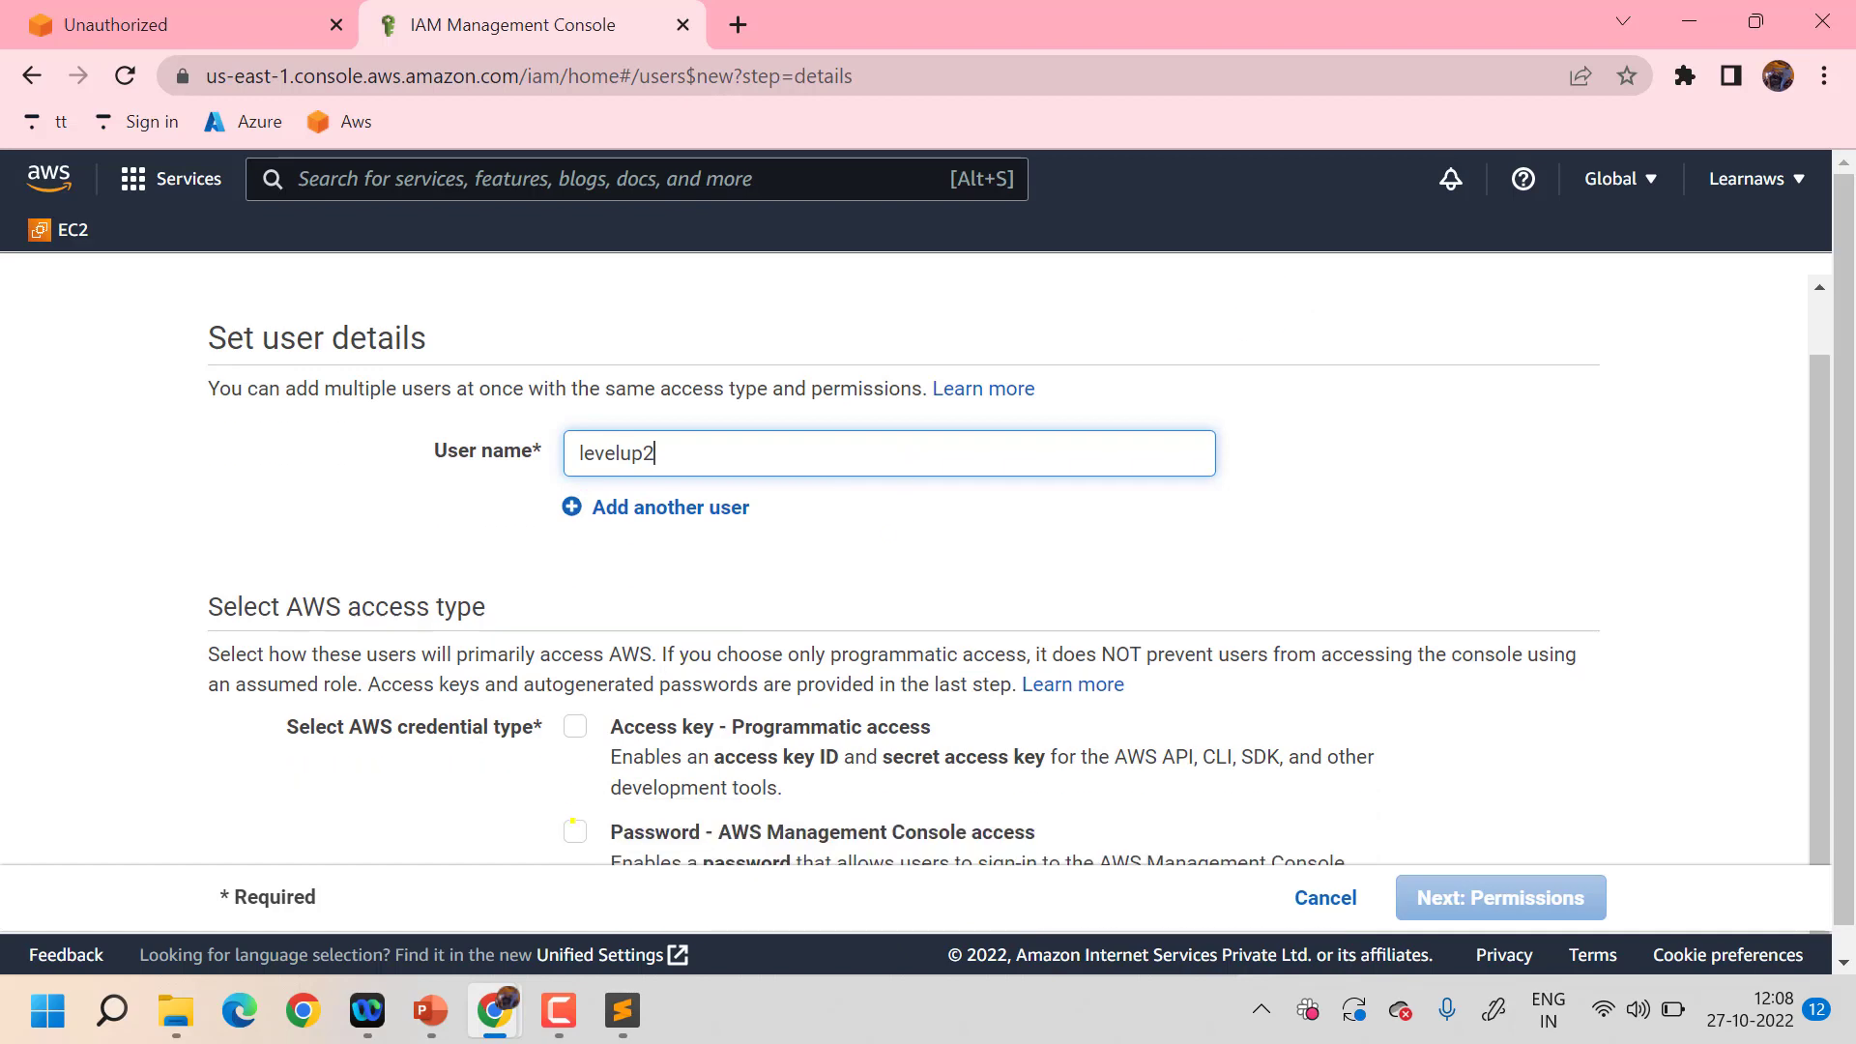
left_click(574, 830)
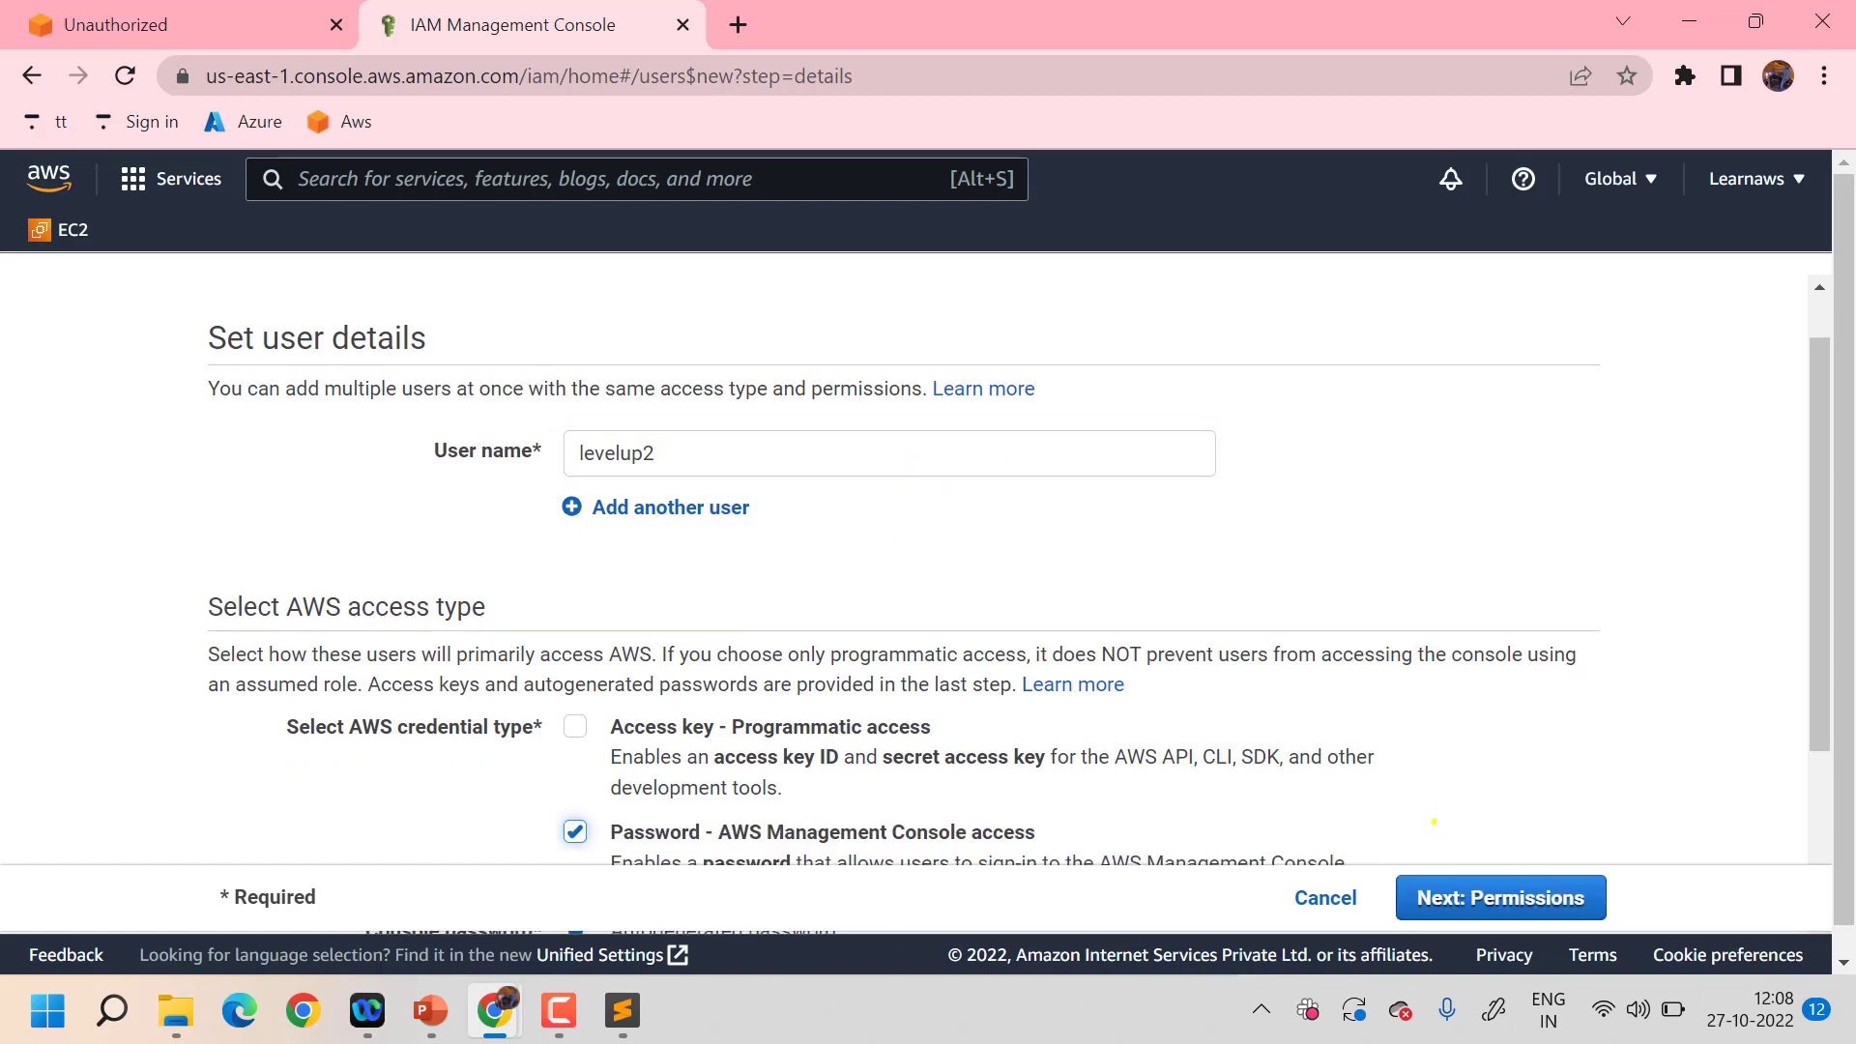
scroll(1433, 822, "down", 3)
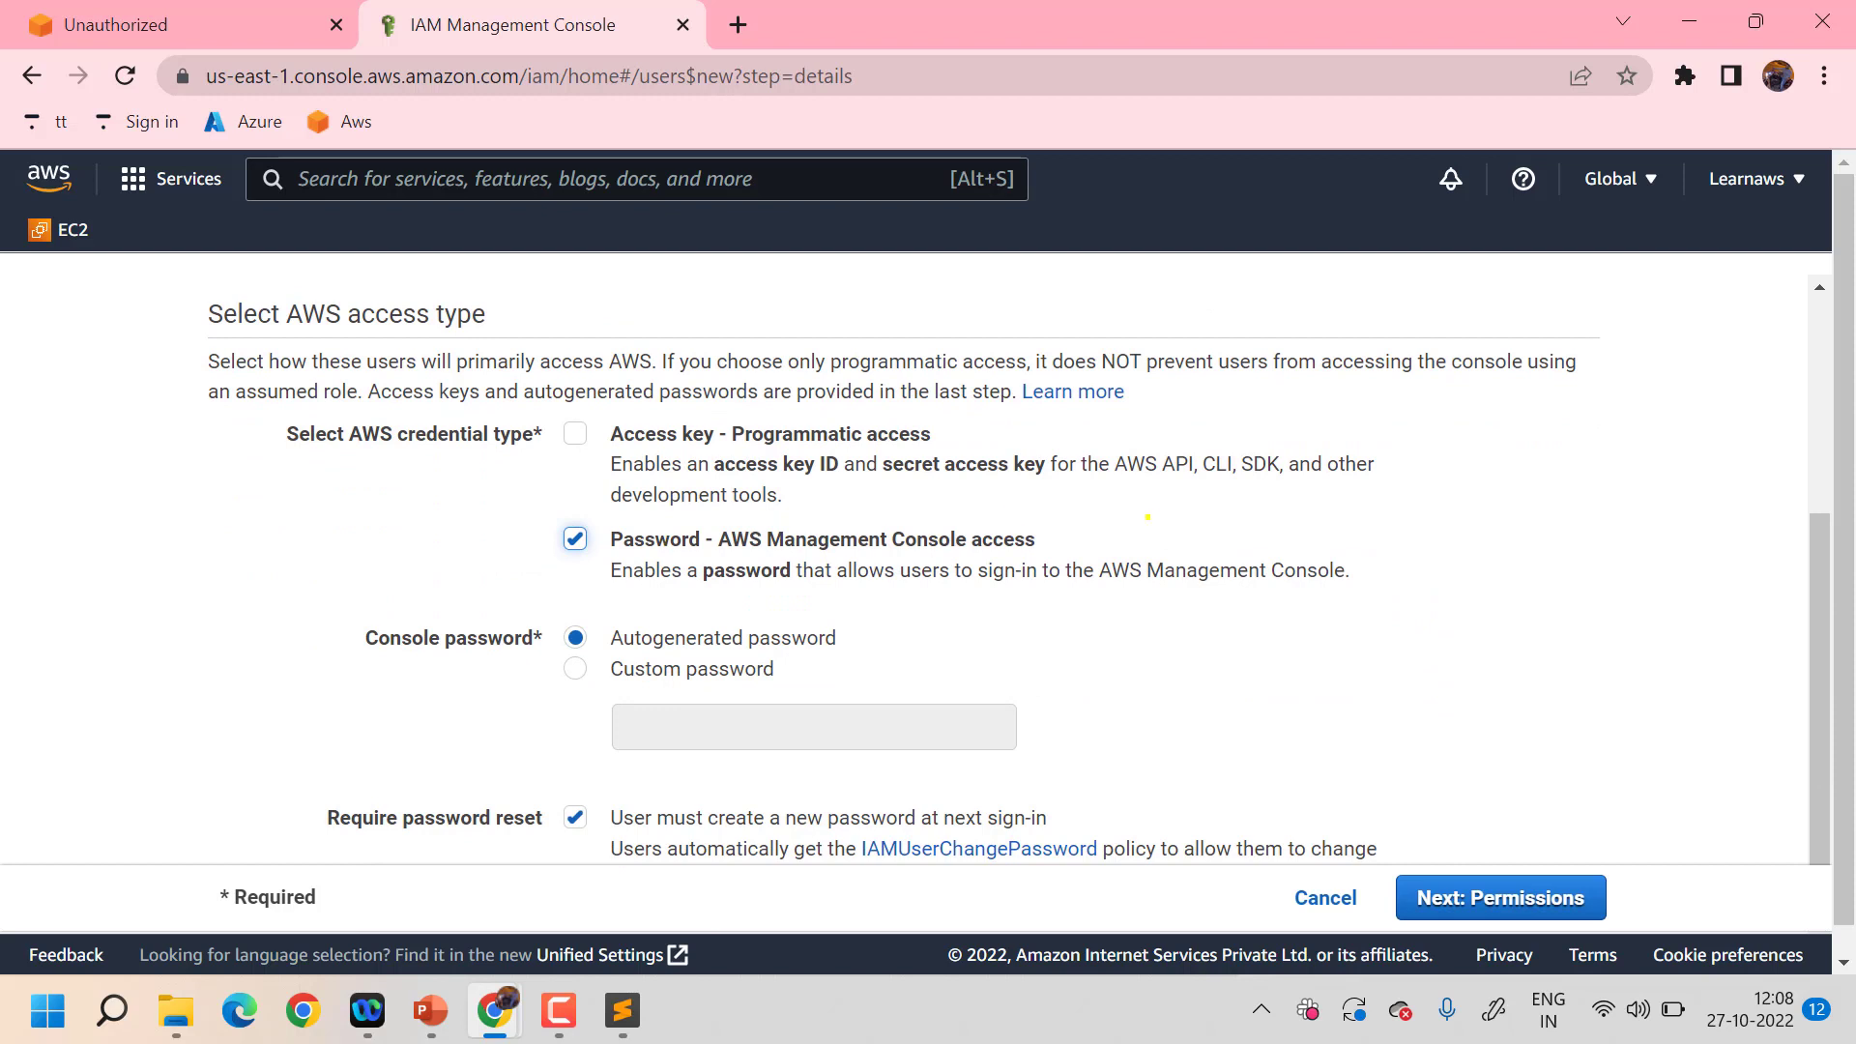
scroll(1216, 572, "down", 1)
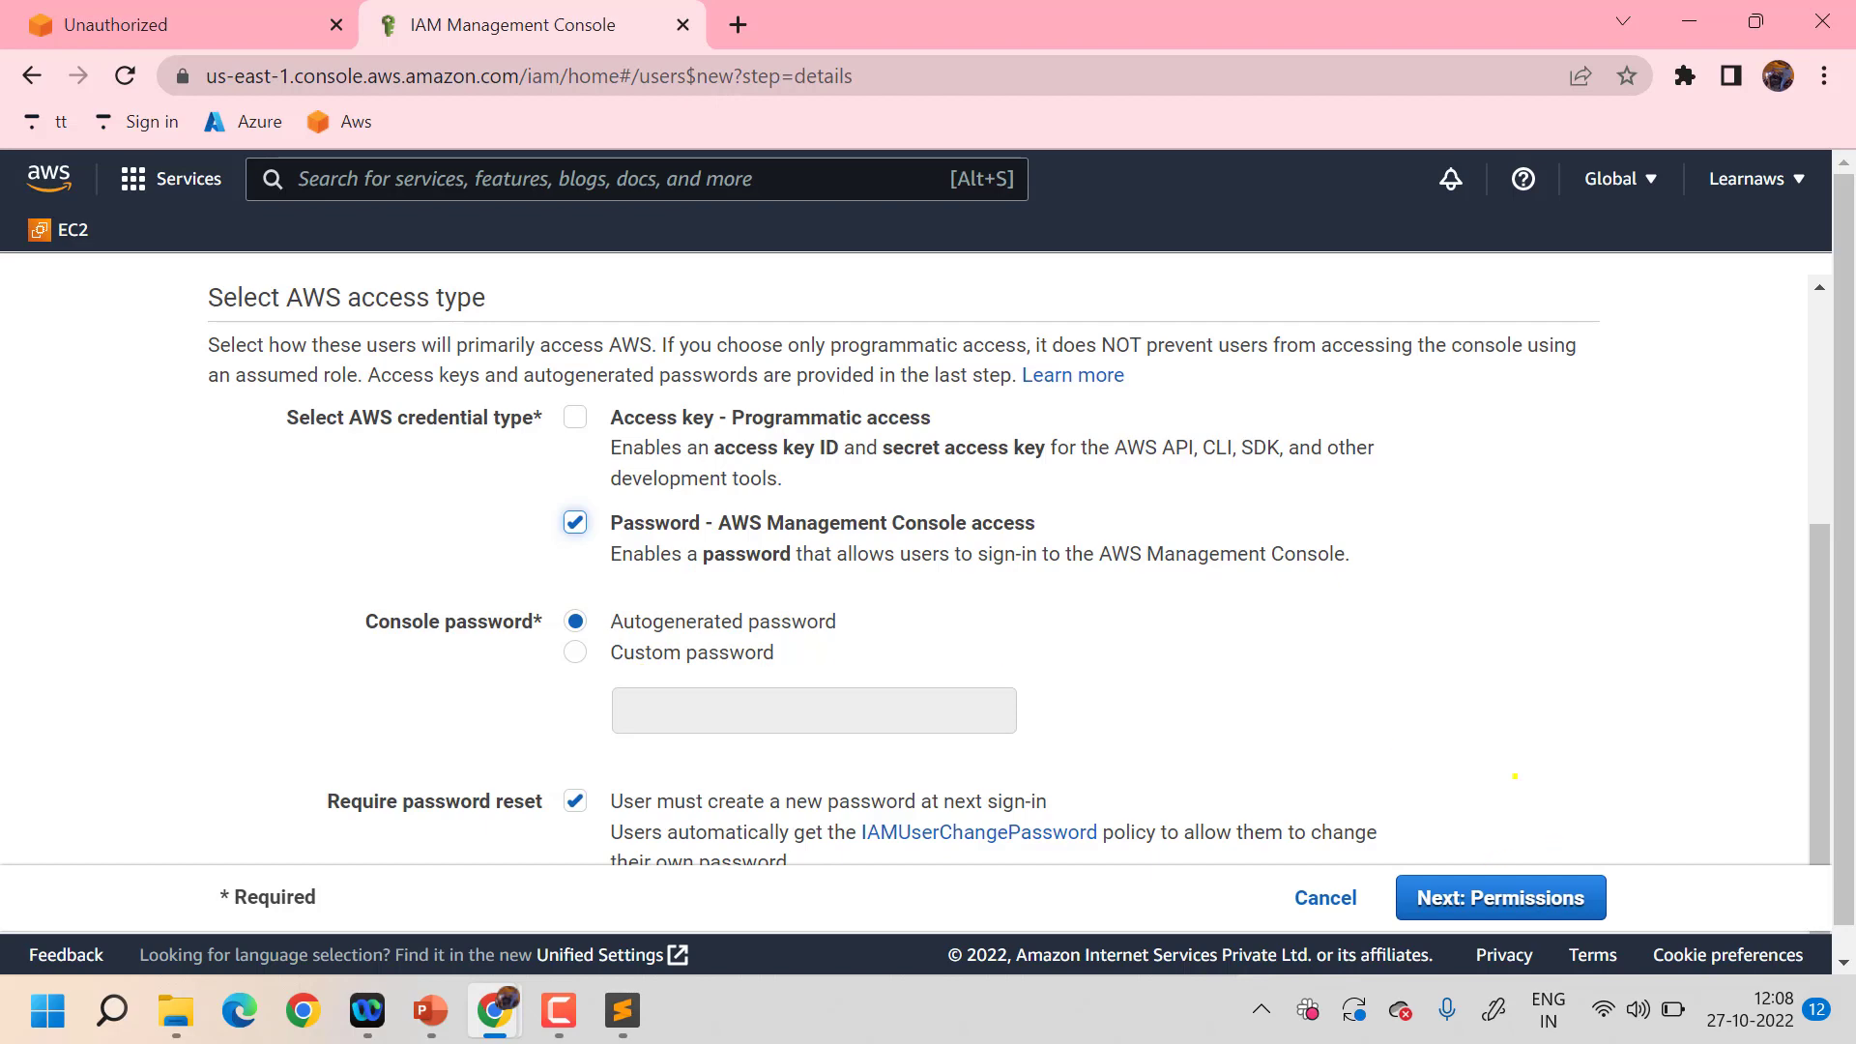
- Skip past permissions and tags, review, and create the levelup2 user
left_click(1518, 901)
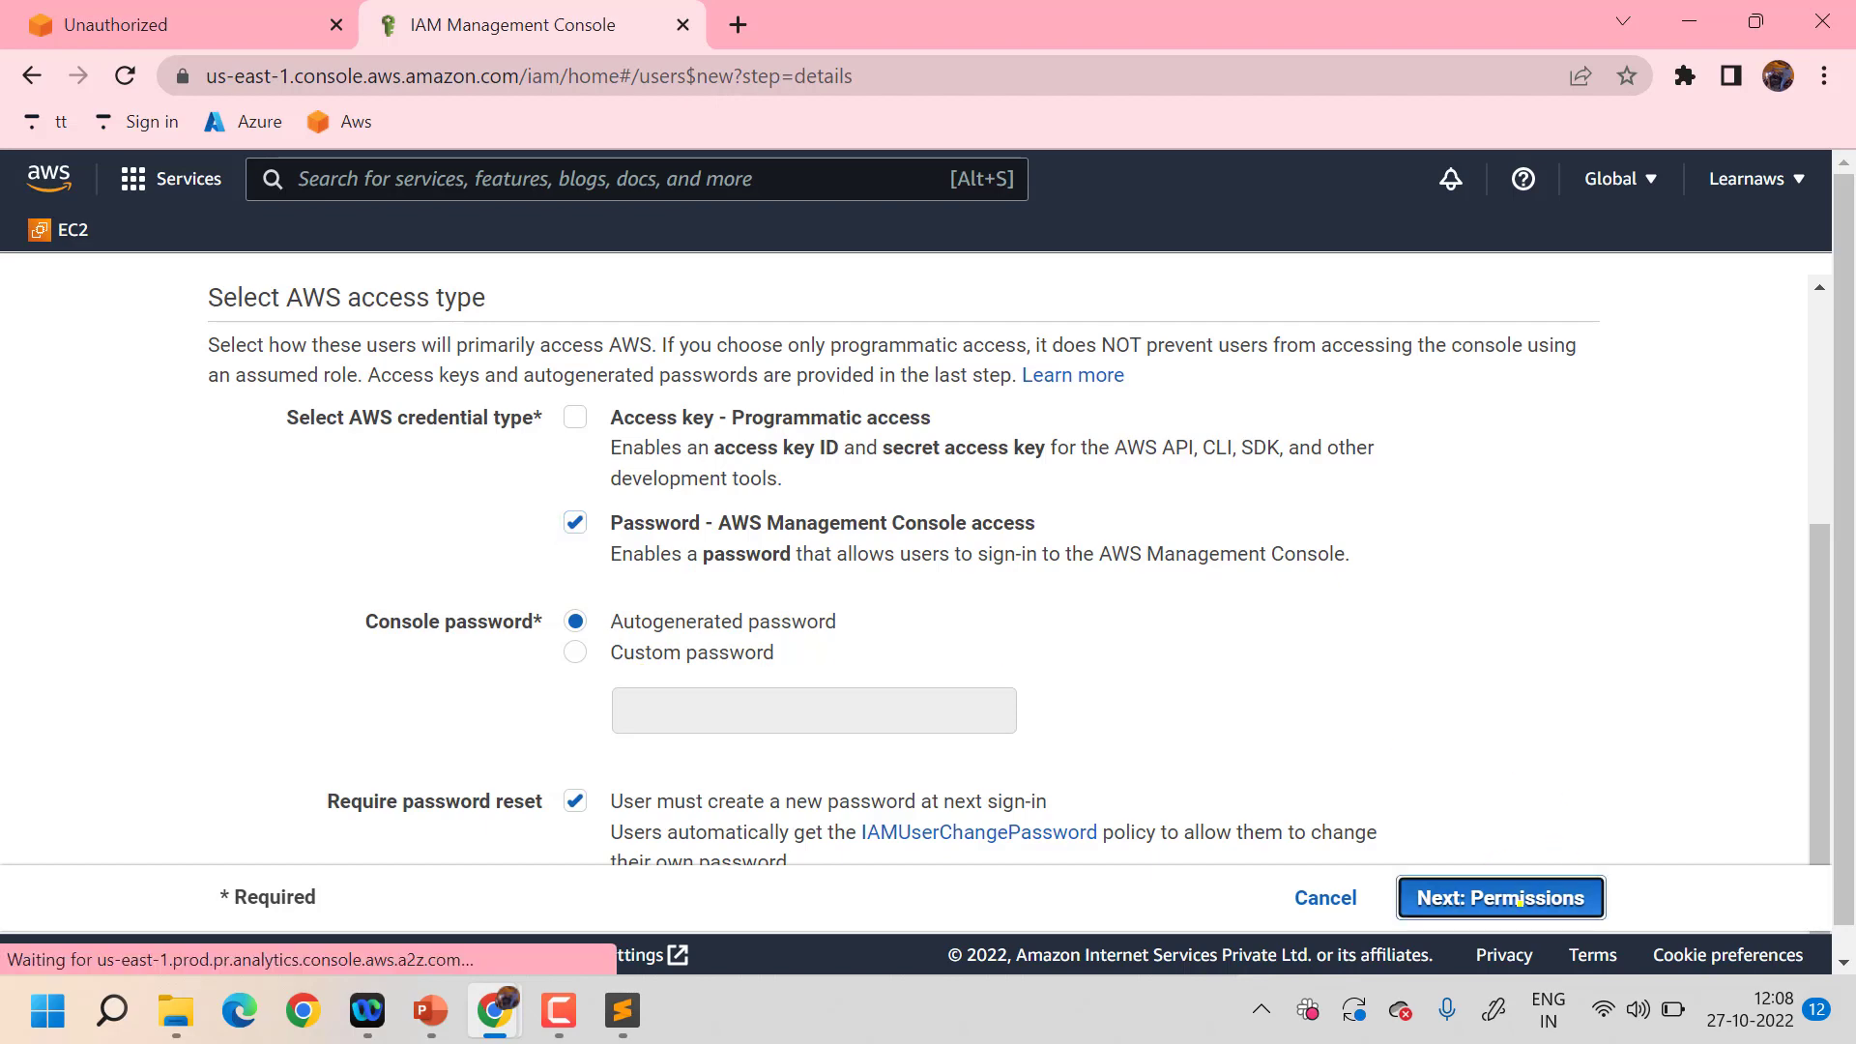
scroll(1488, 899, "down", 2)
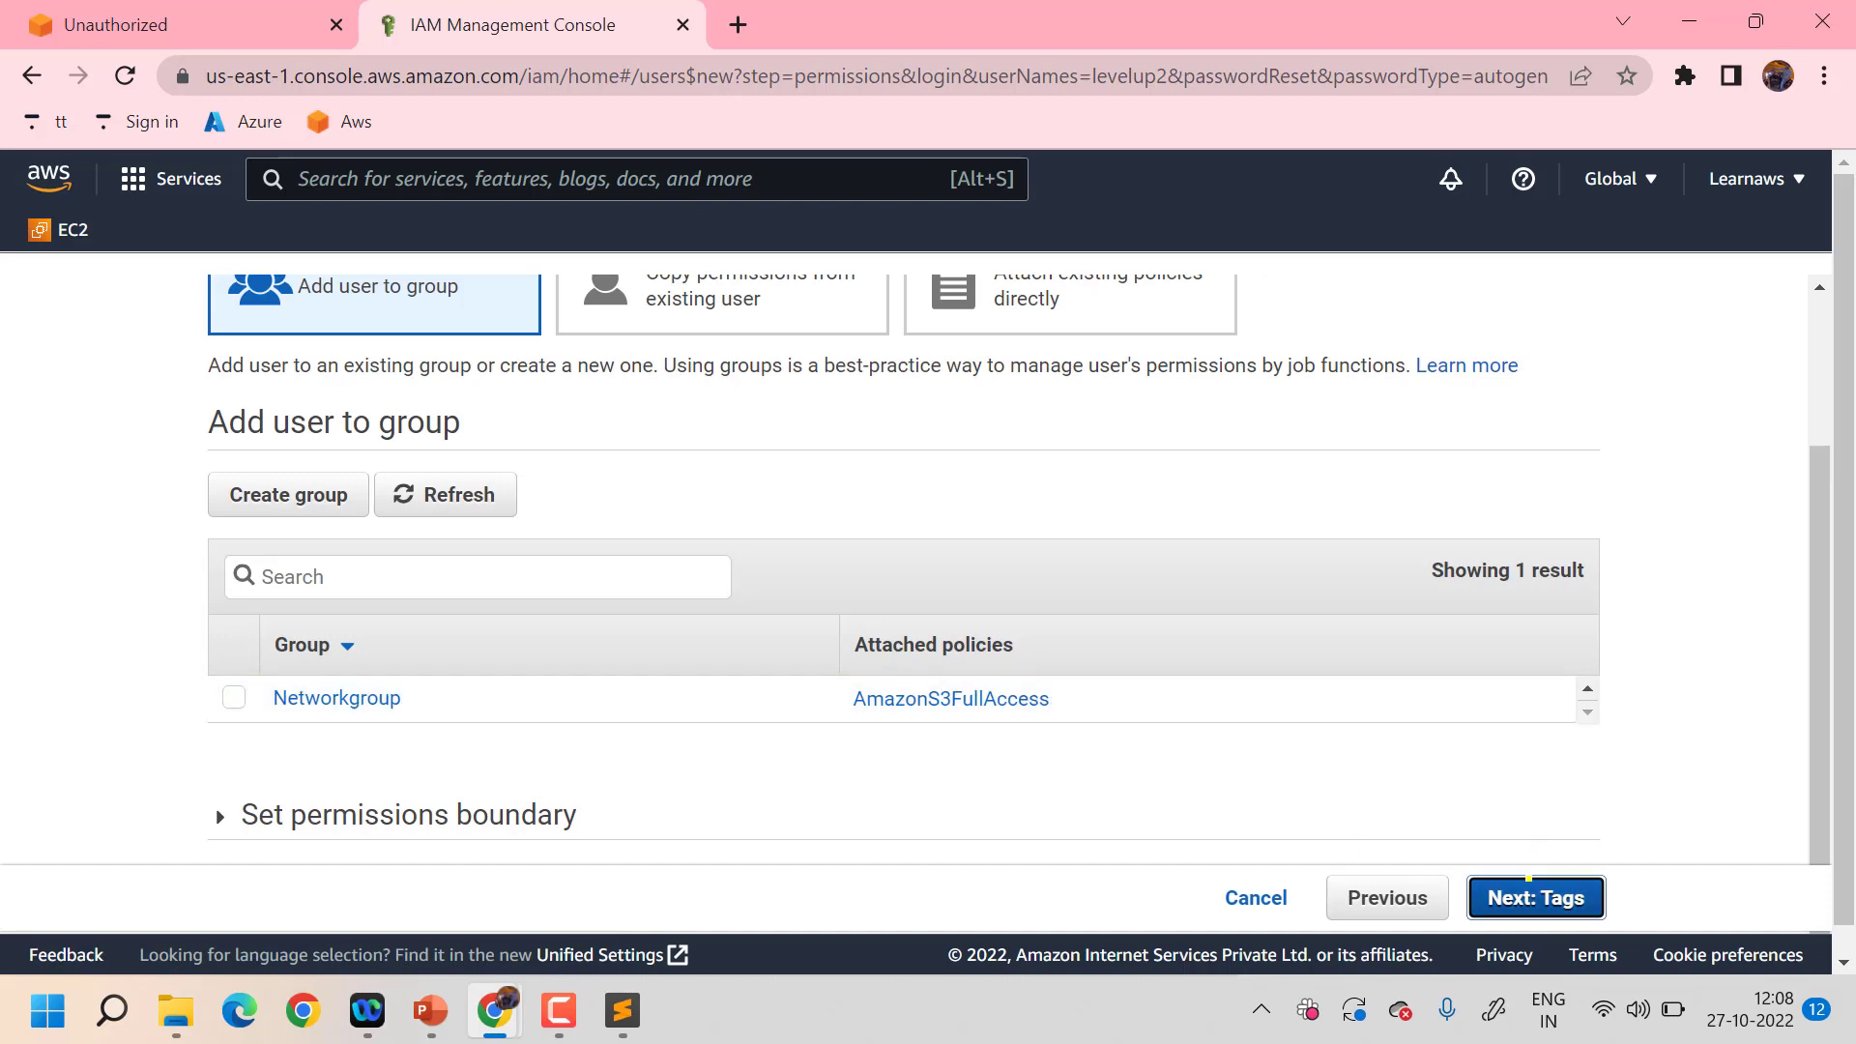
left_click(1529, 884)
left_click(1470, 896)
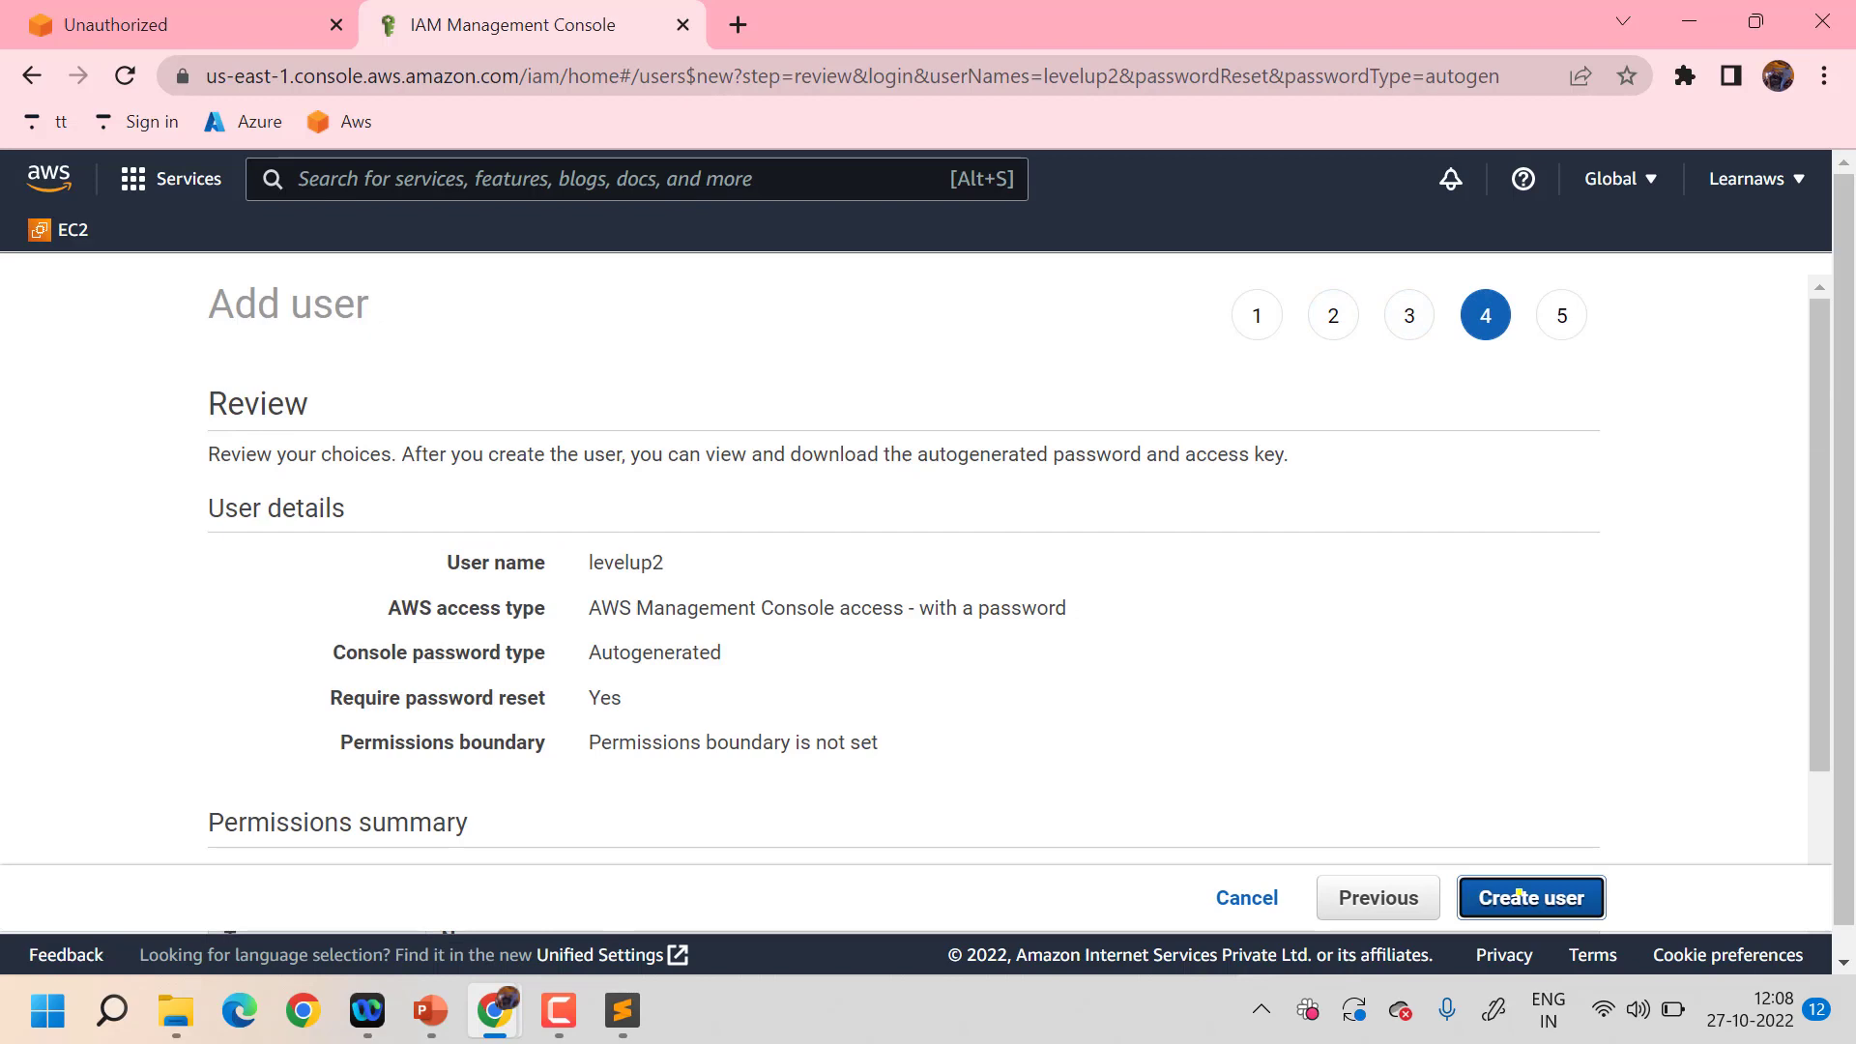
left_click(1519, 891)
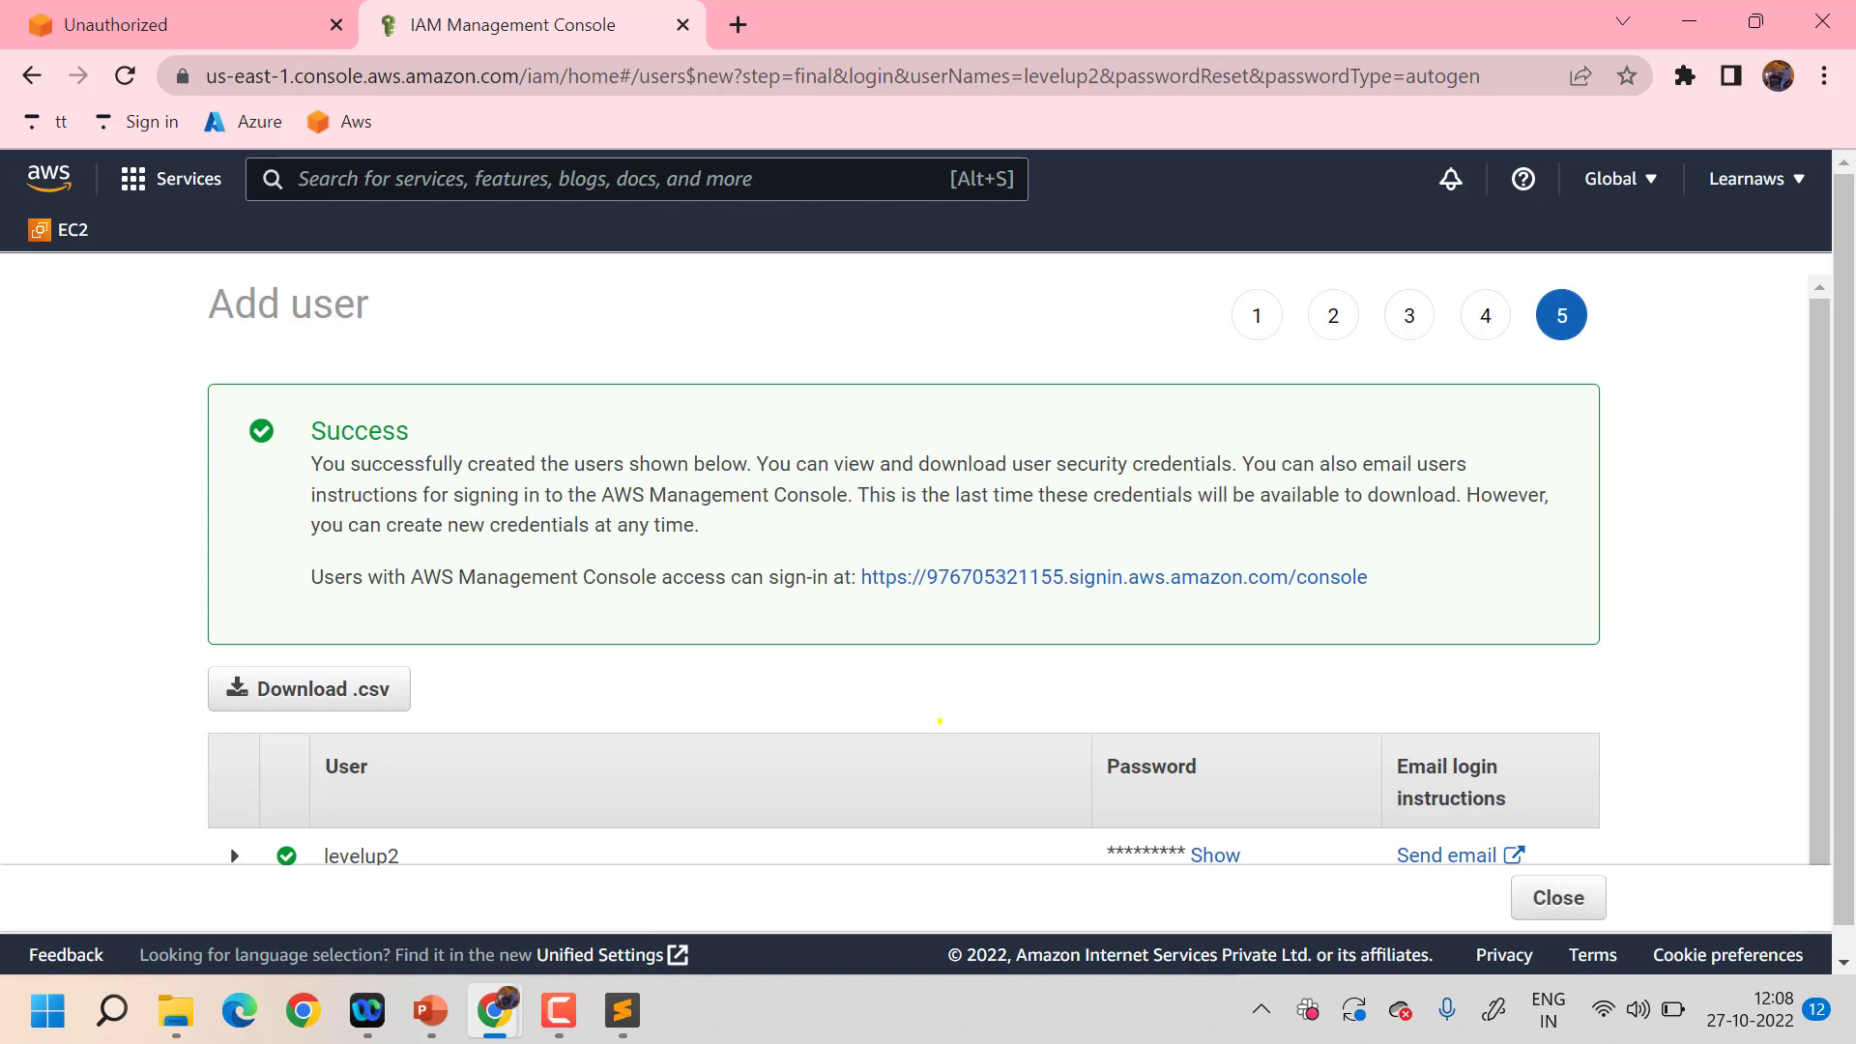
- Reveal levelup2's autogenerated password, then close the success page to return to Users
scroll(938, 721, "down", 1)
scroll(938, 721, "up", 1)
scroll(1112, 577, "down", 1)
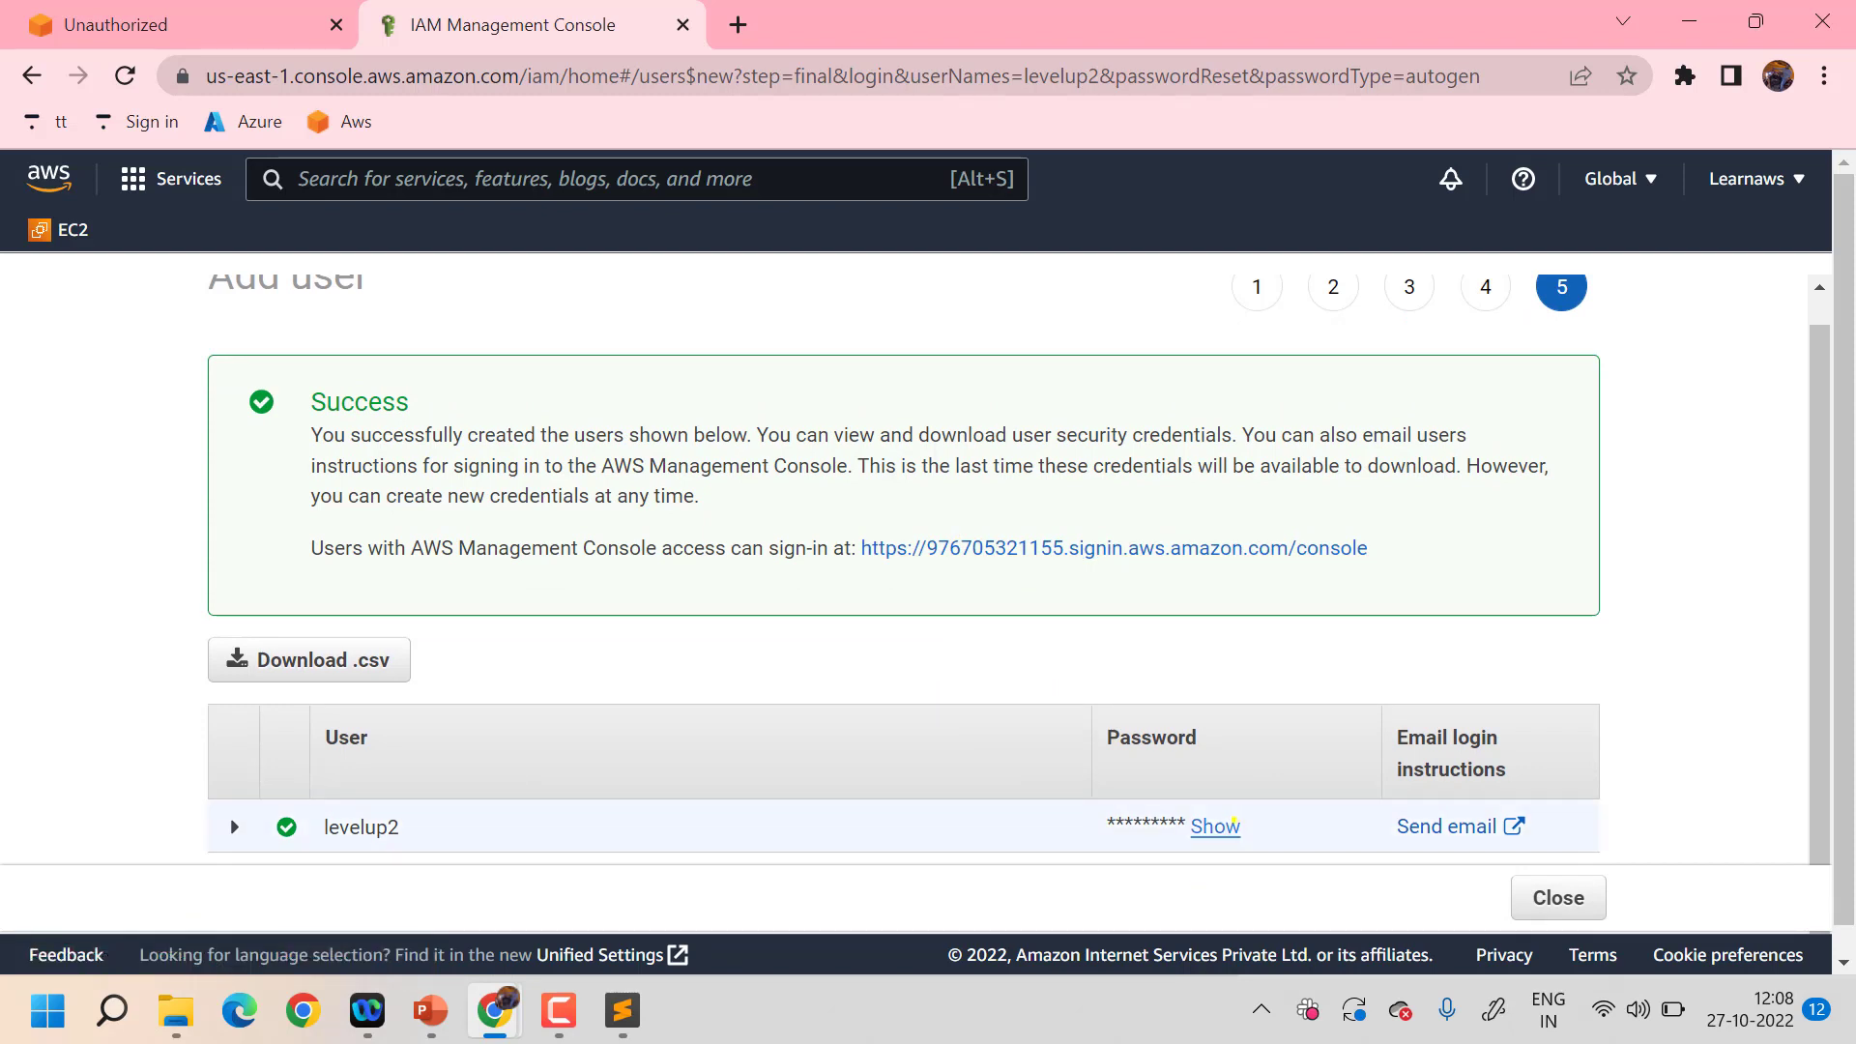
left_click(1215, 826)
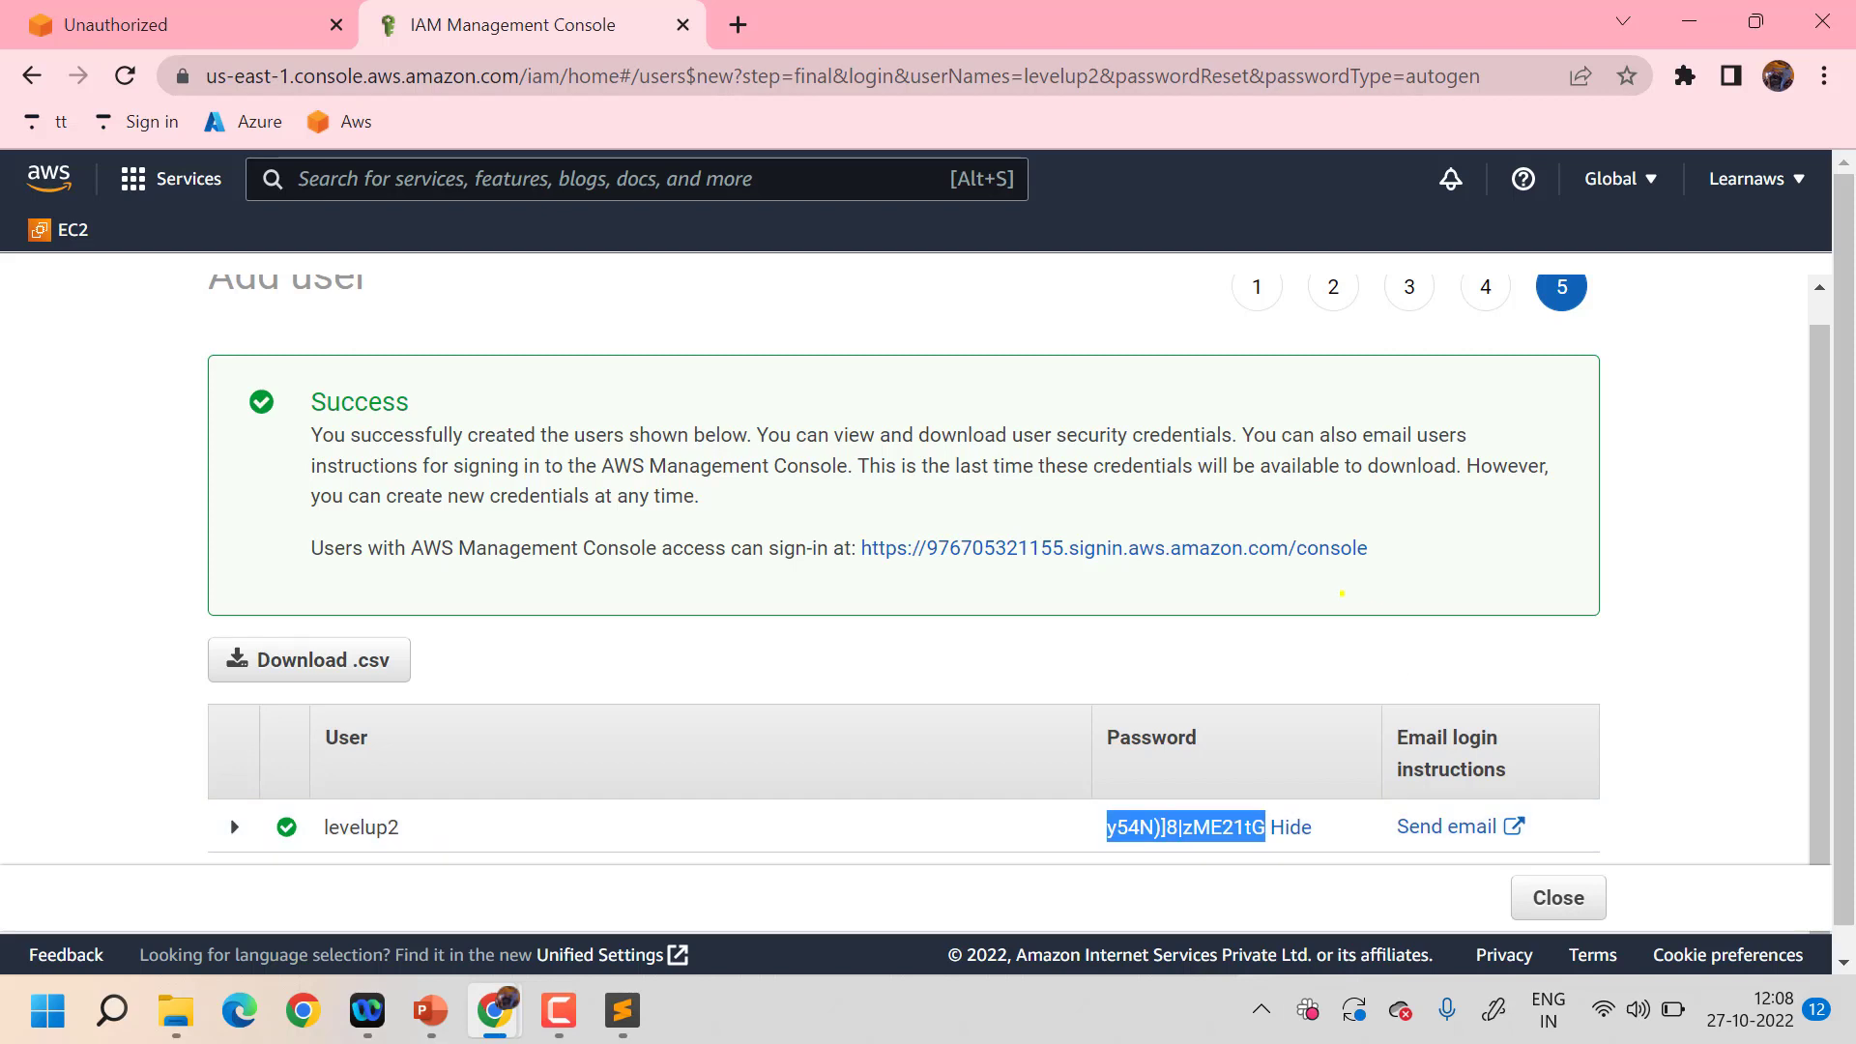
left_click(1309, 645)
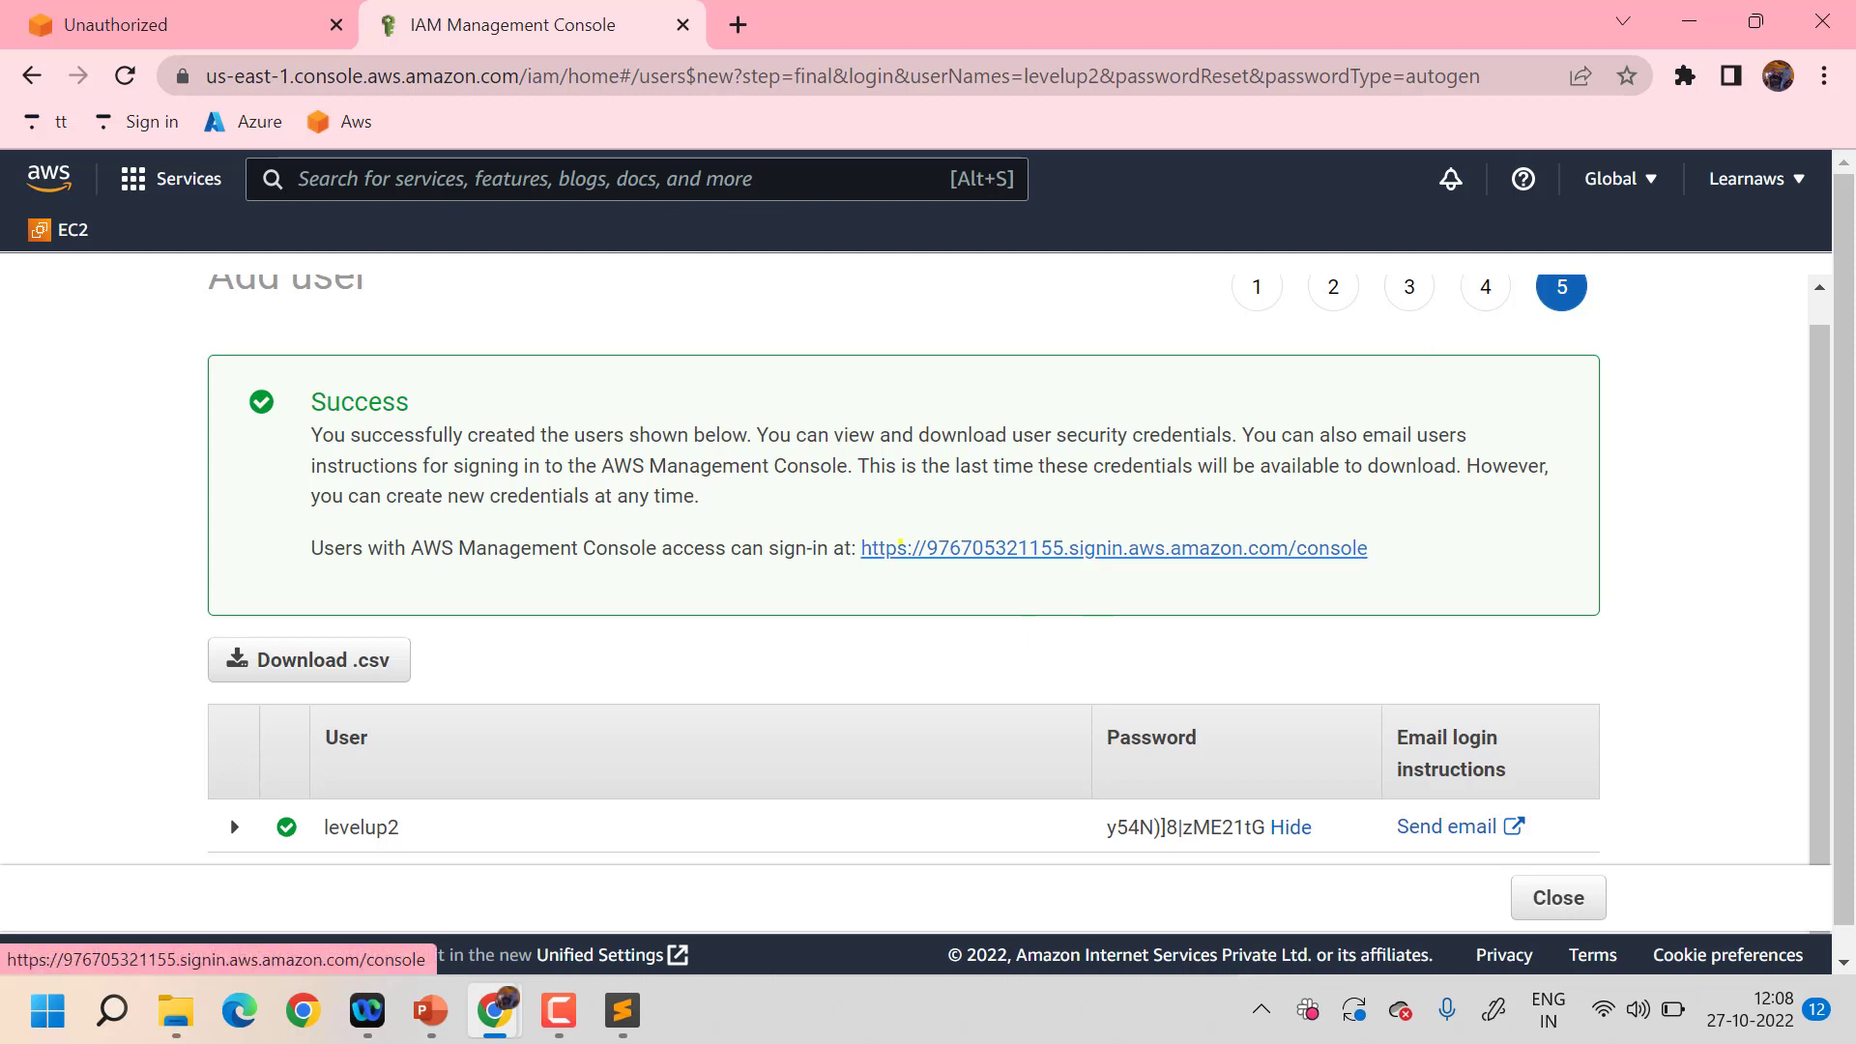
scroll(1063, 551, "up", 1)
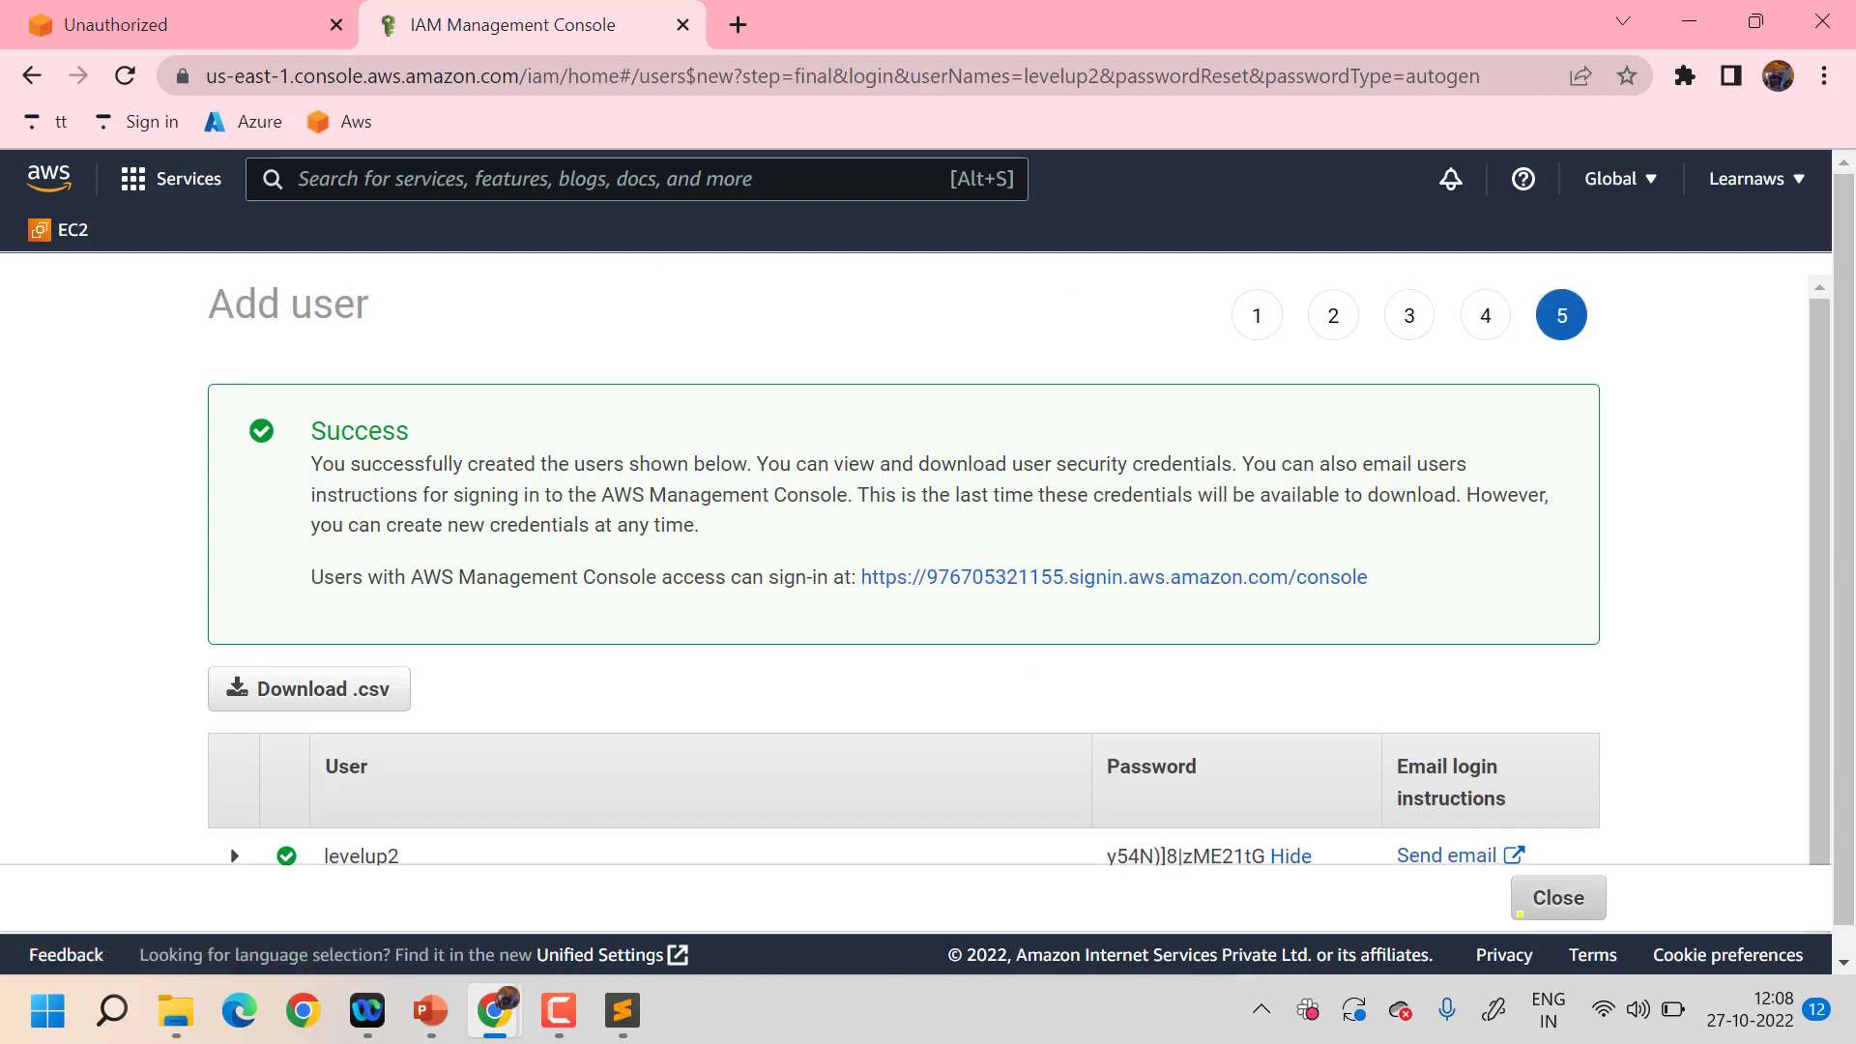
left_click(1552, 901)
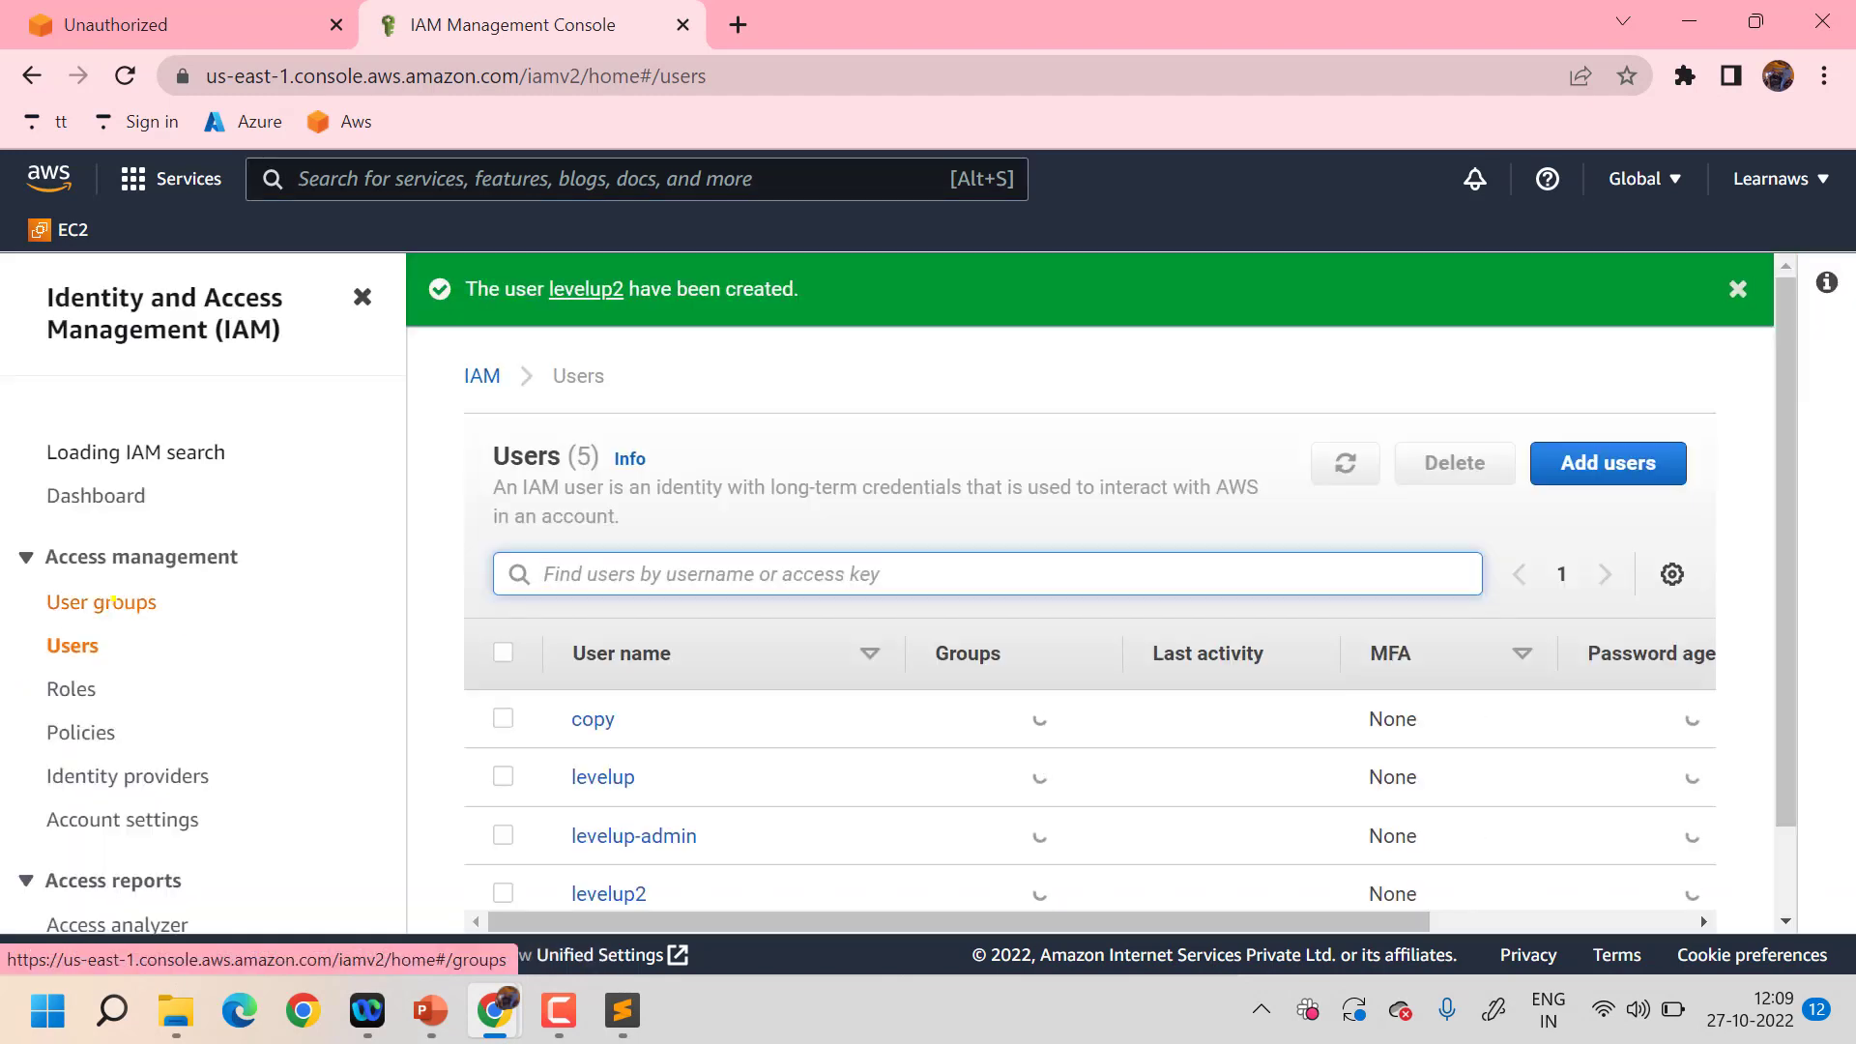
- From User groups, start a new group named group1
left_click(113, 599)
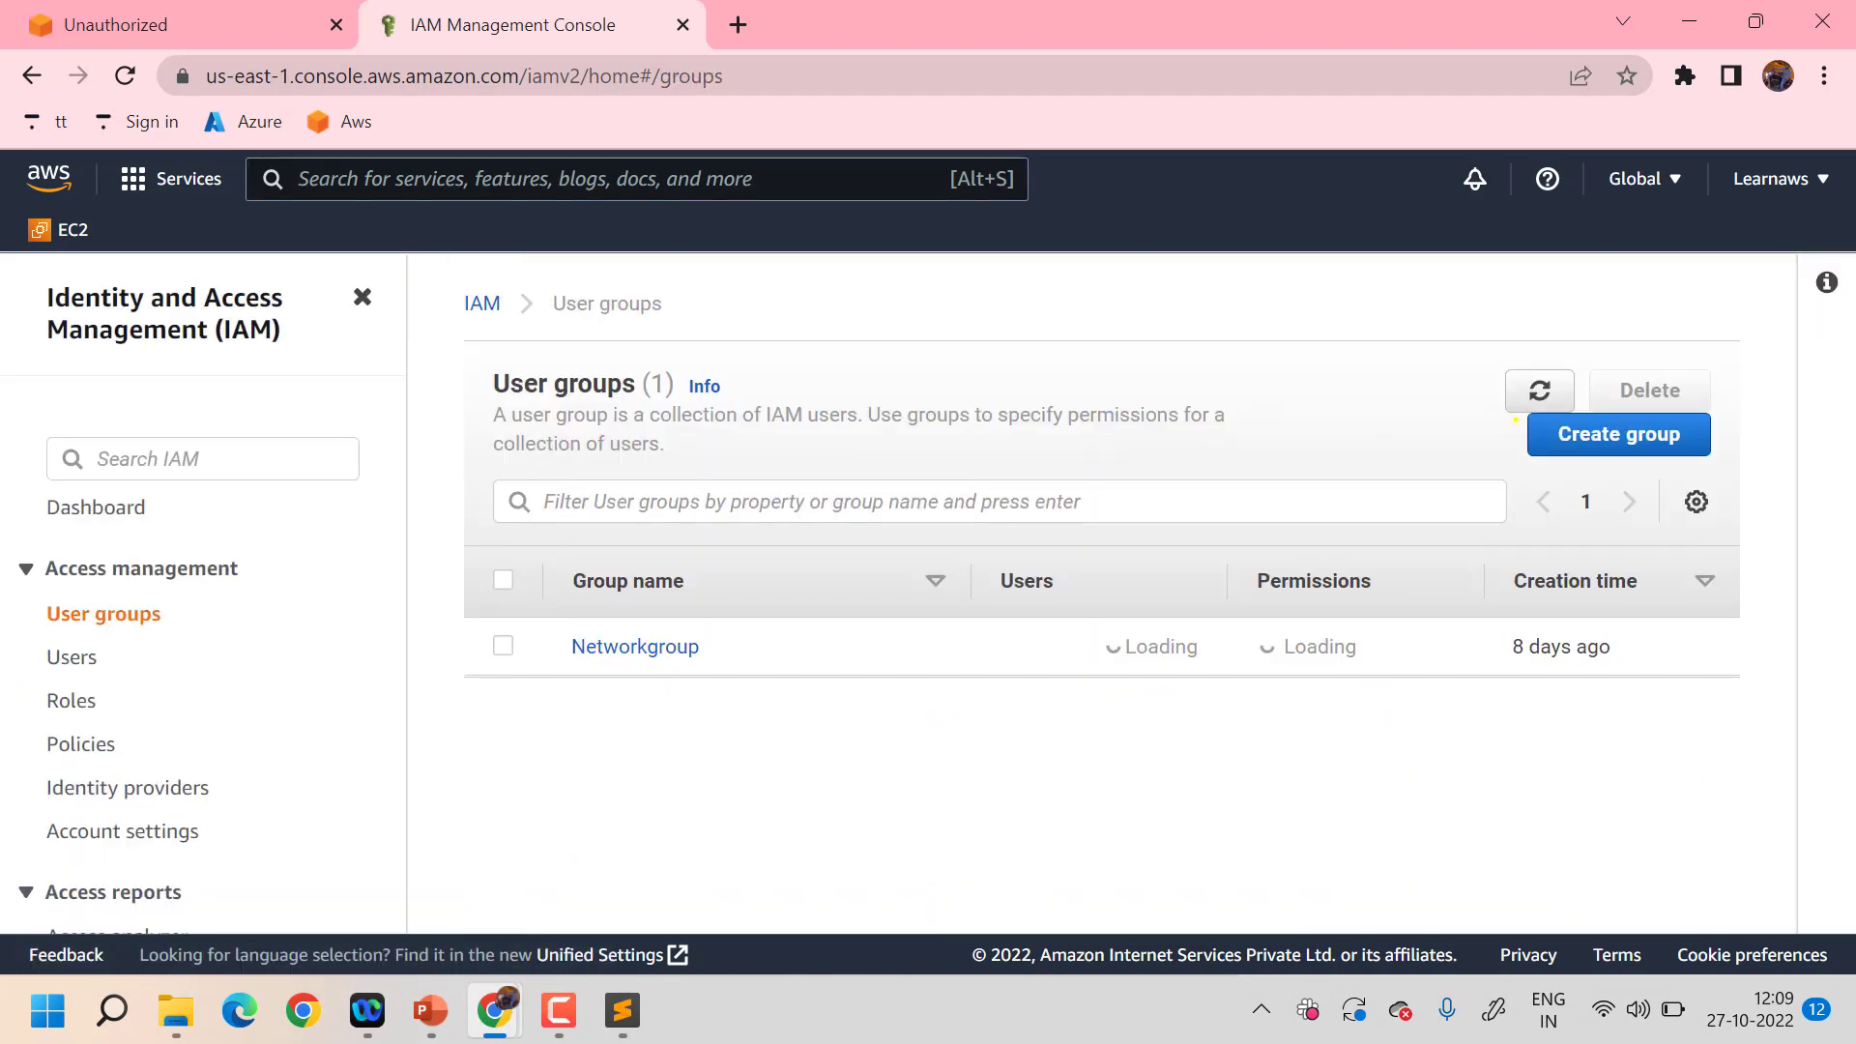
left_click(1597, 434)
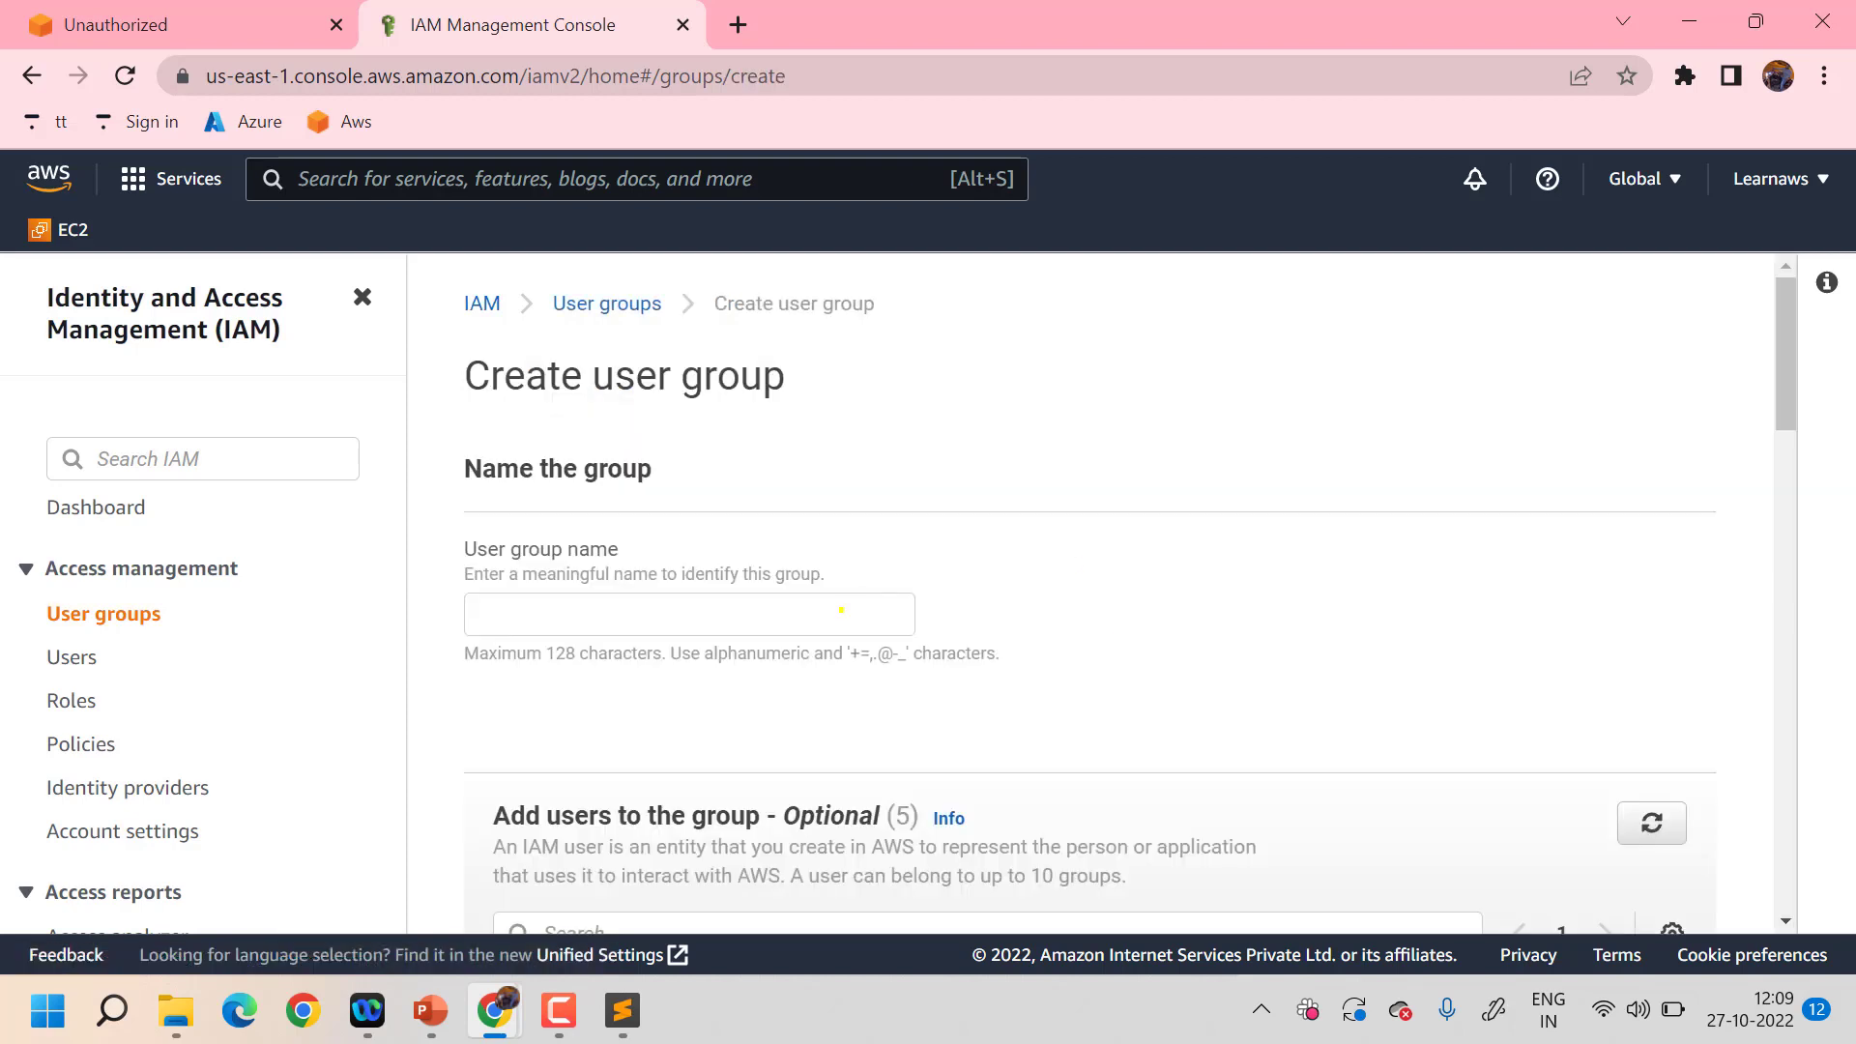
left_click(840, 610)
type("group")
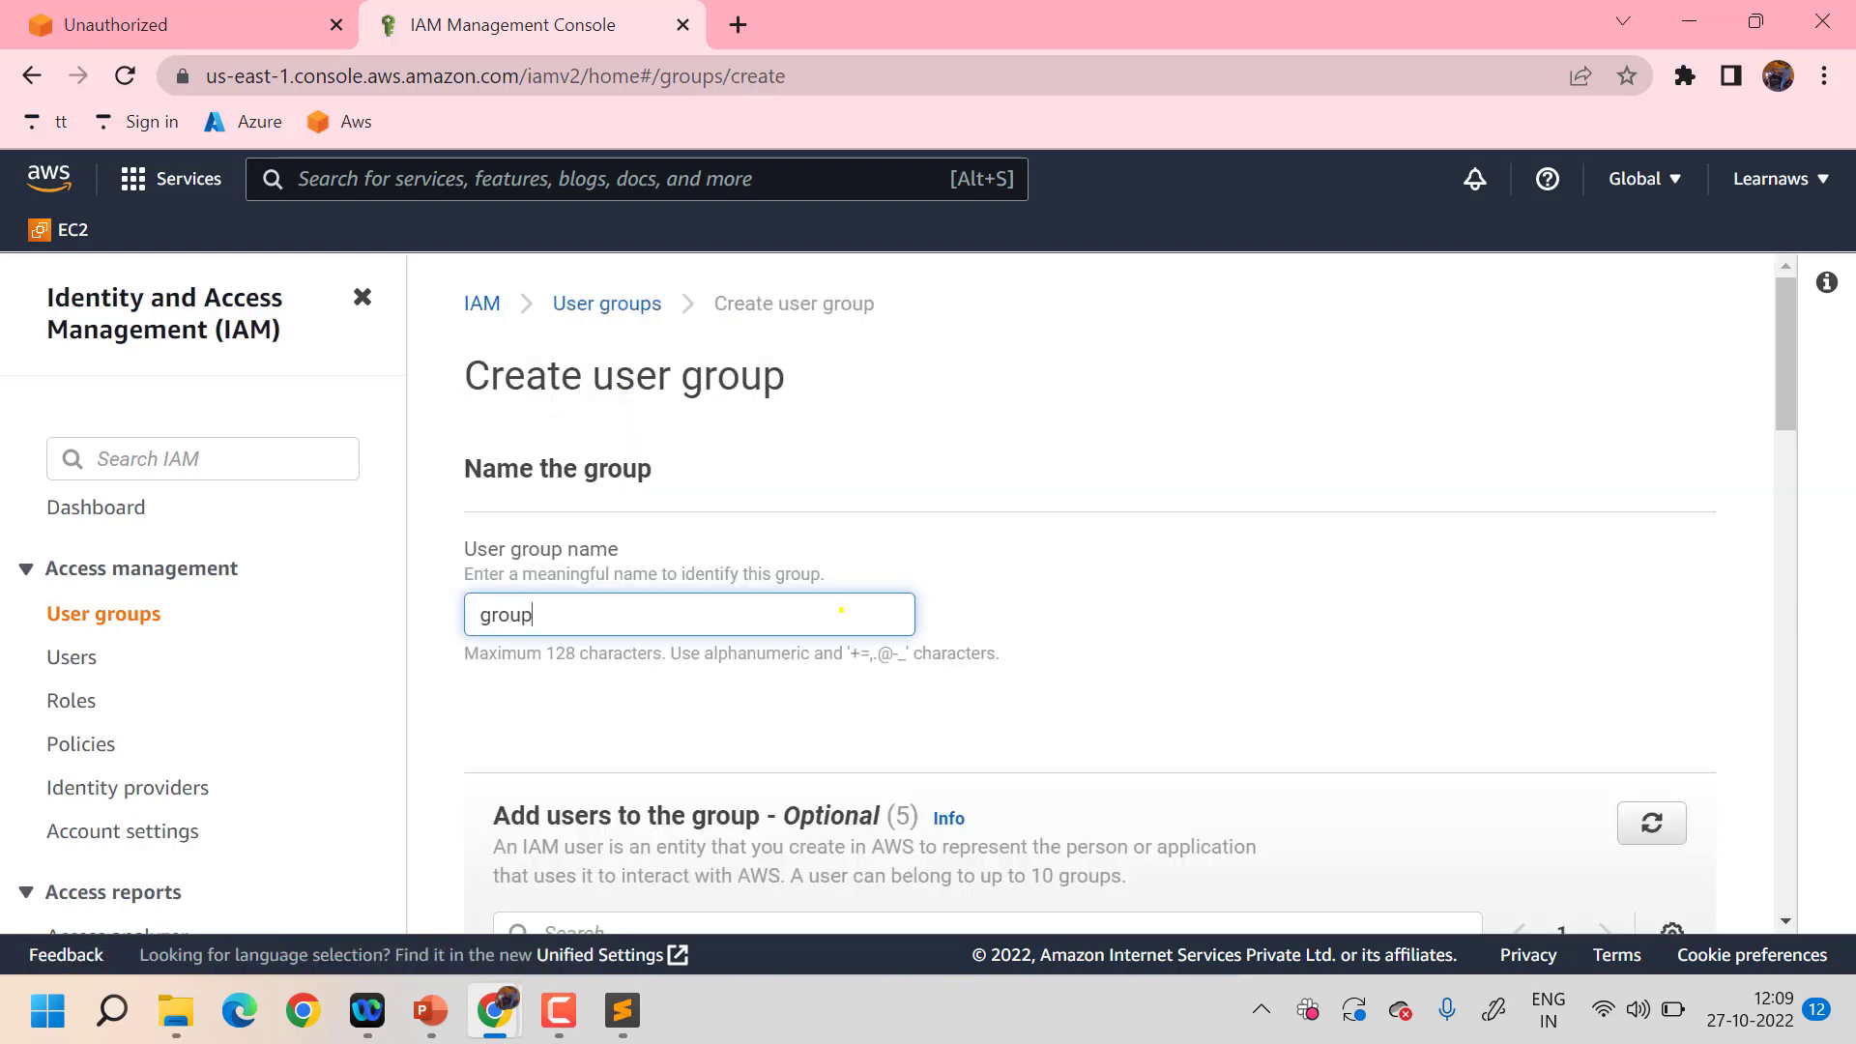
type("1")
scroll(841, 610, "down", 4)
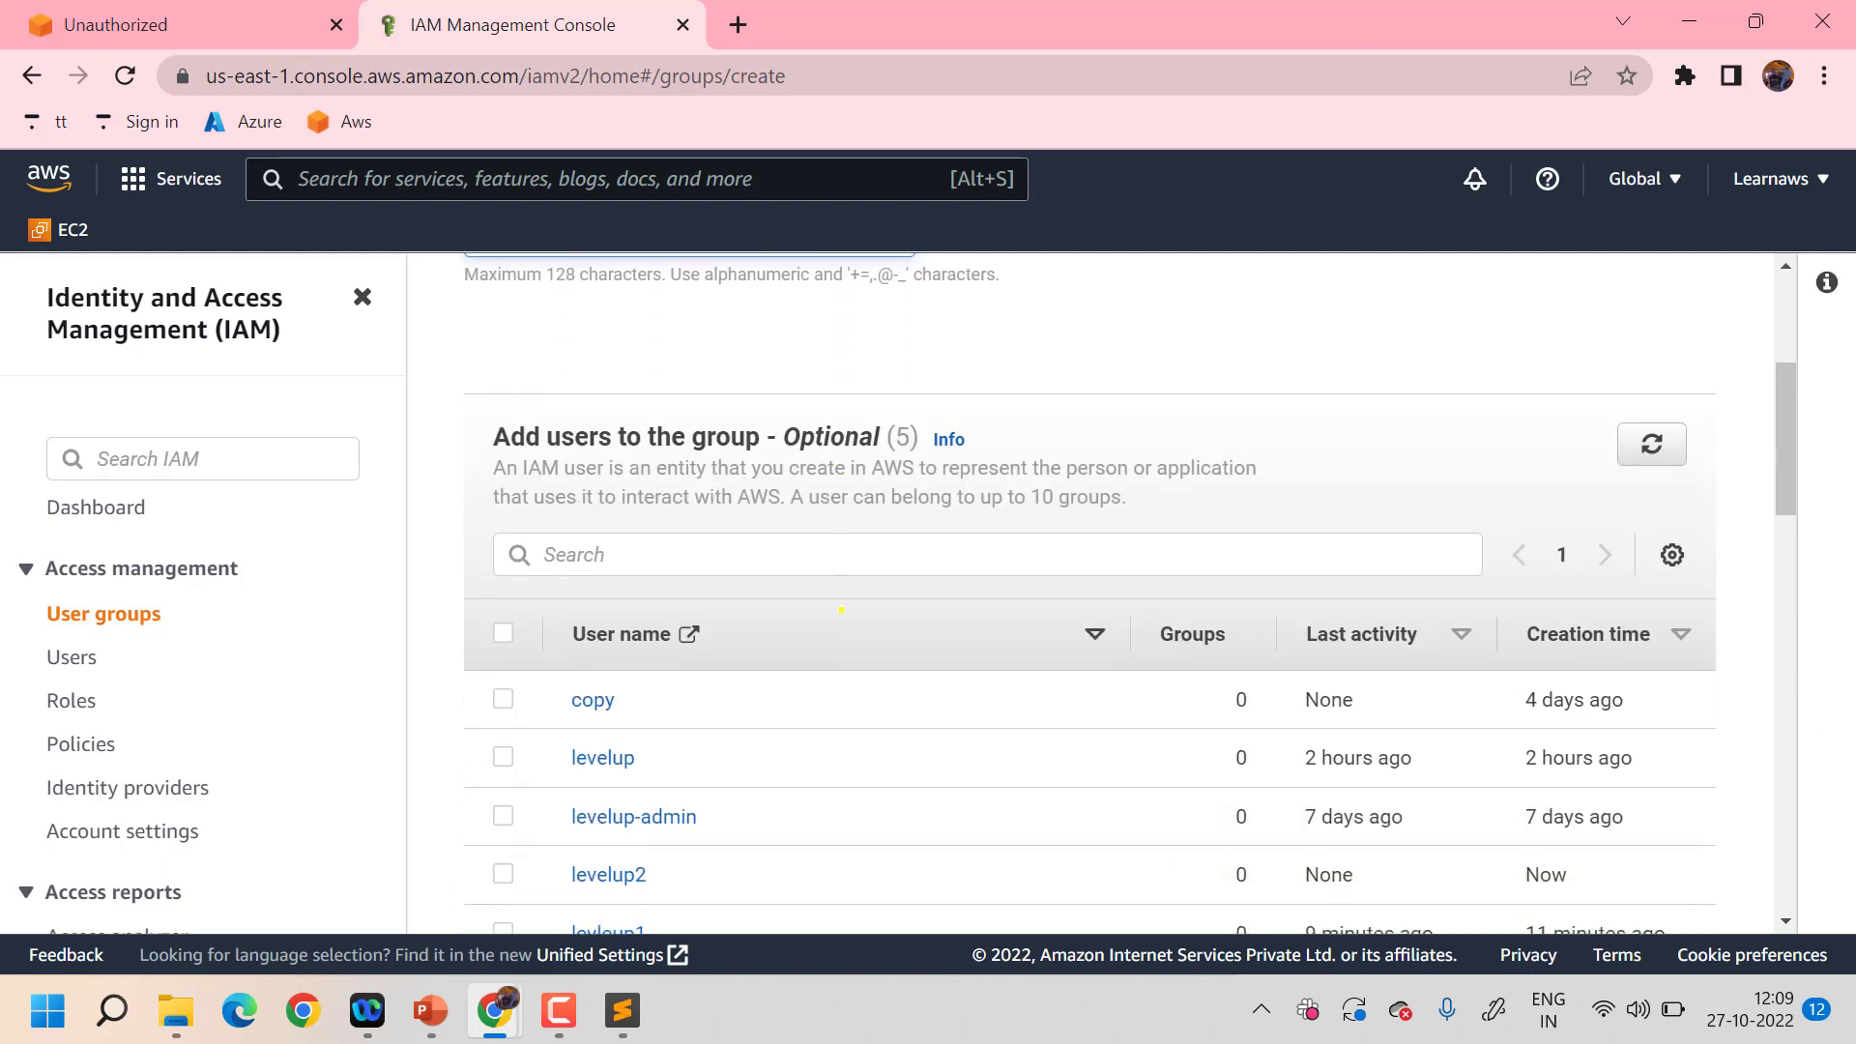
scroll(841, 610, "down", 3)
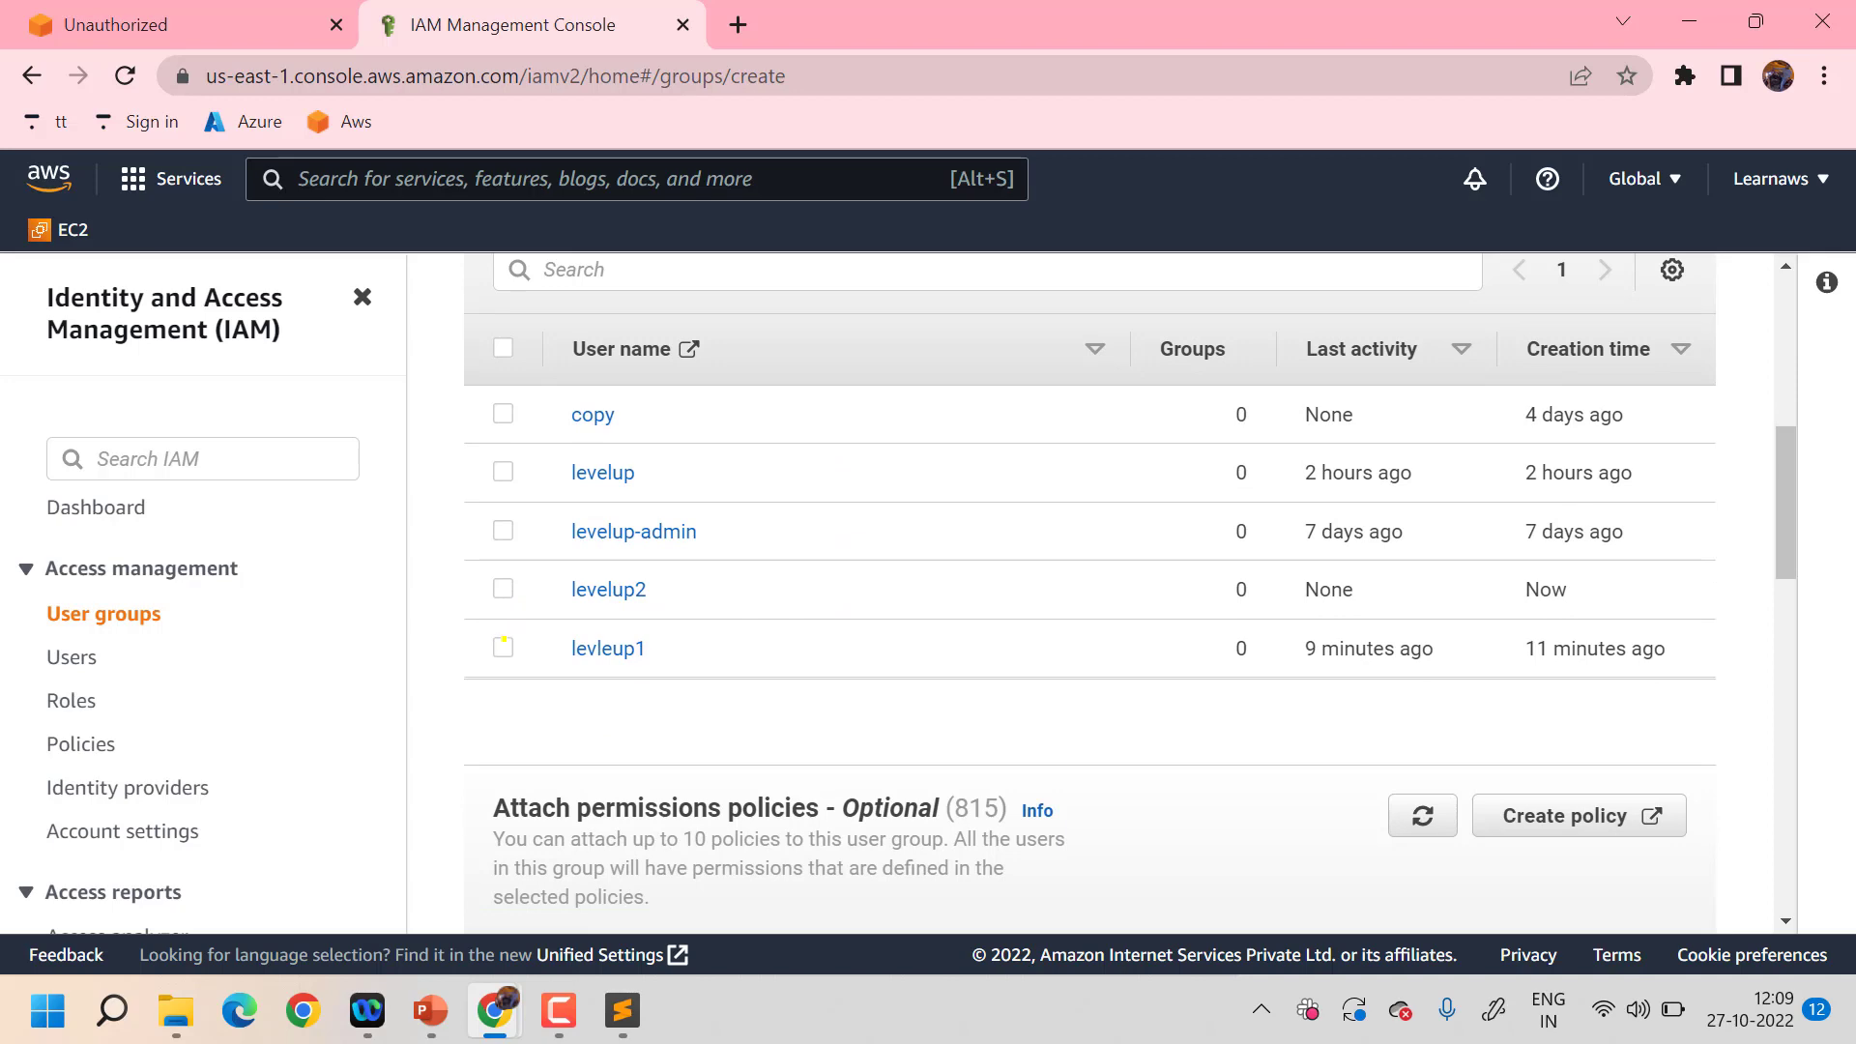
- Add levleup1 and levelup2 as members, create group1, and refresh the groups list
left_click(503, 645)
left_click(504, 587)
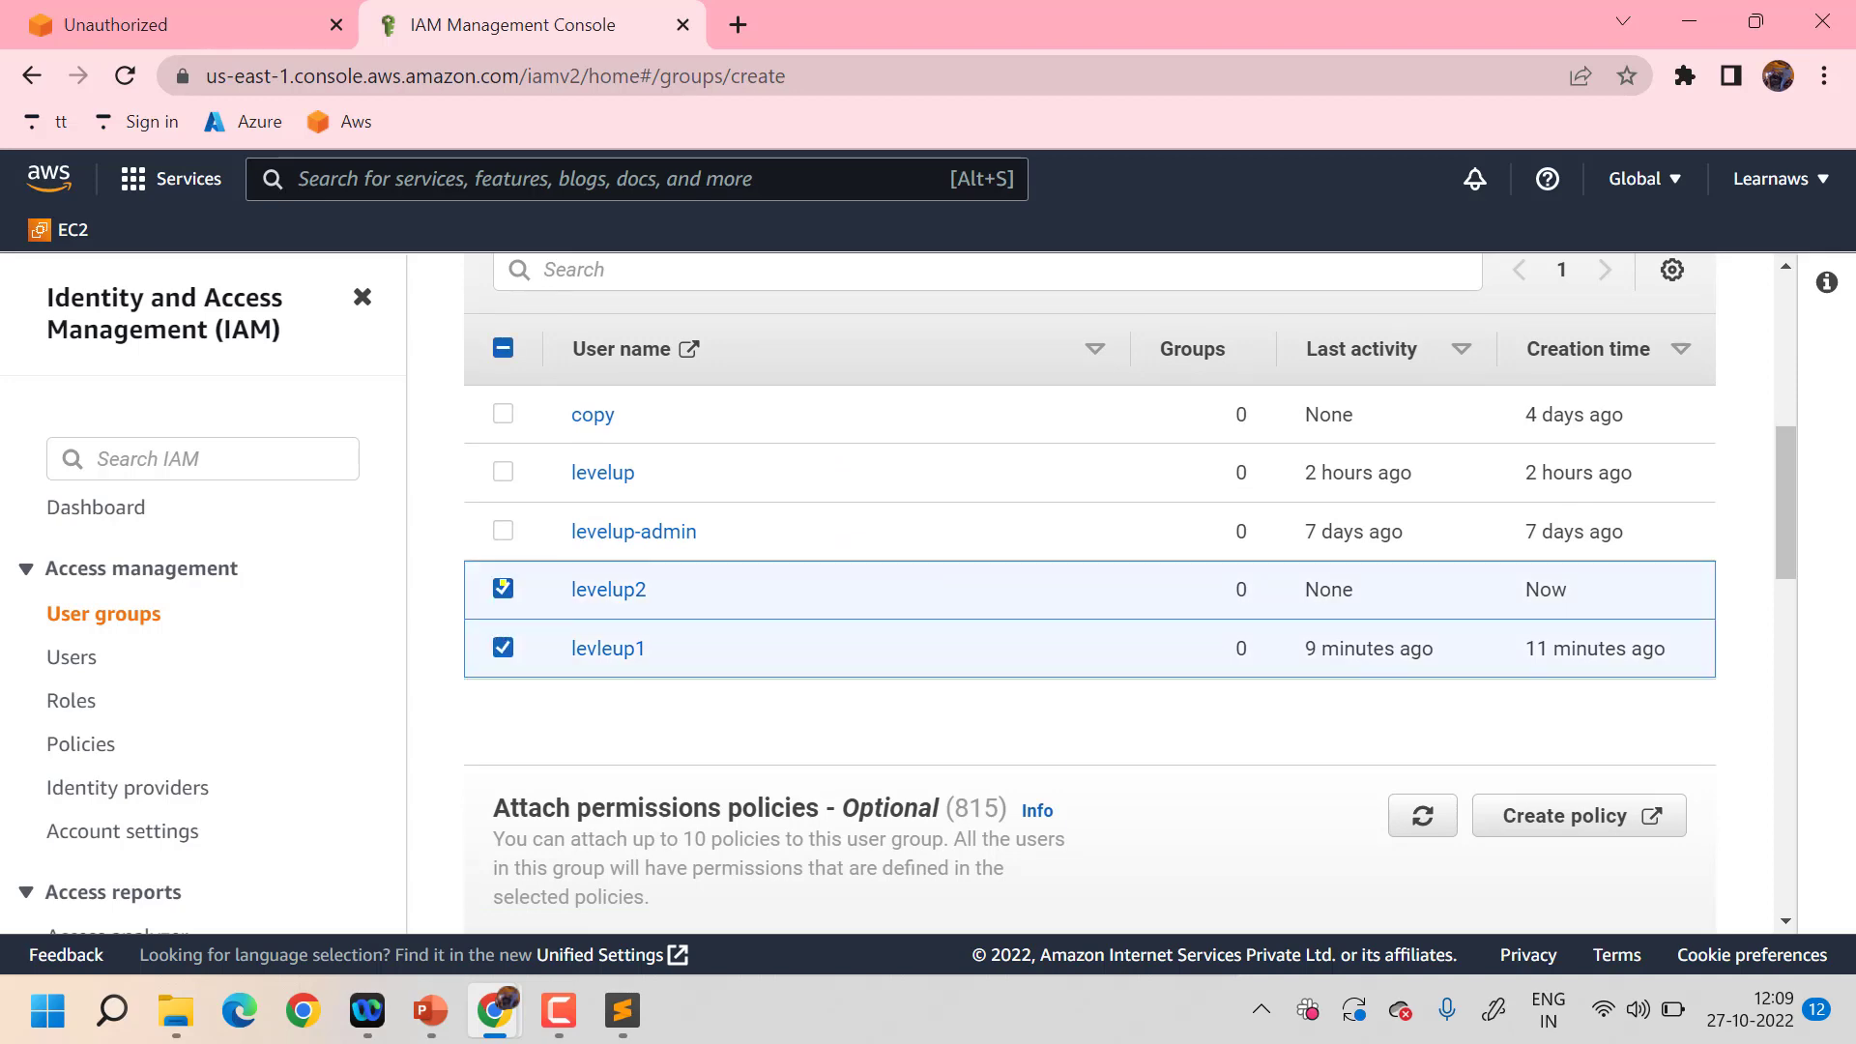
scroll(1329, 635, "down", 15)
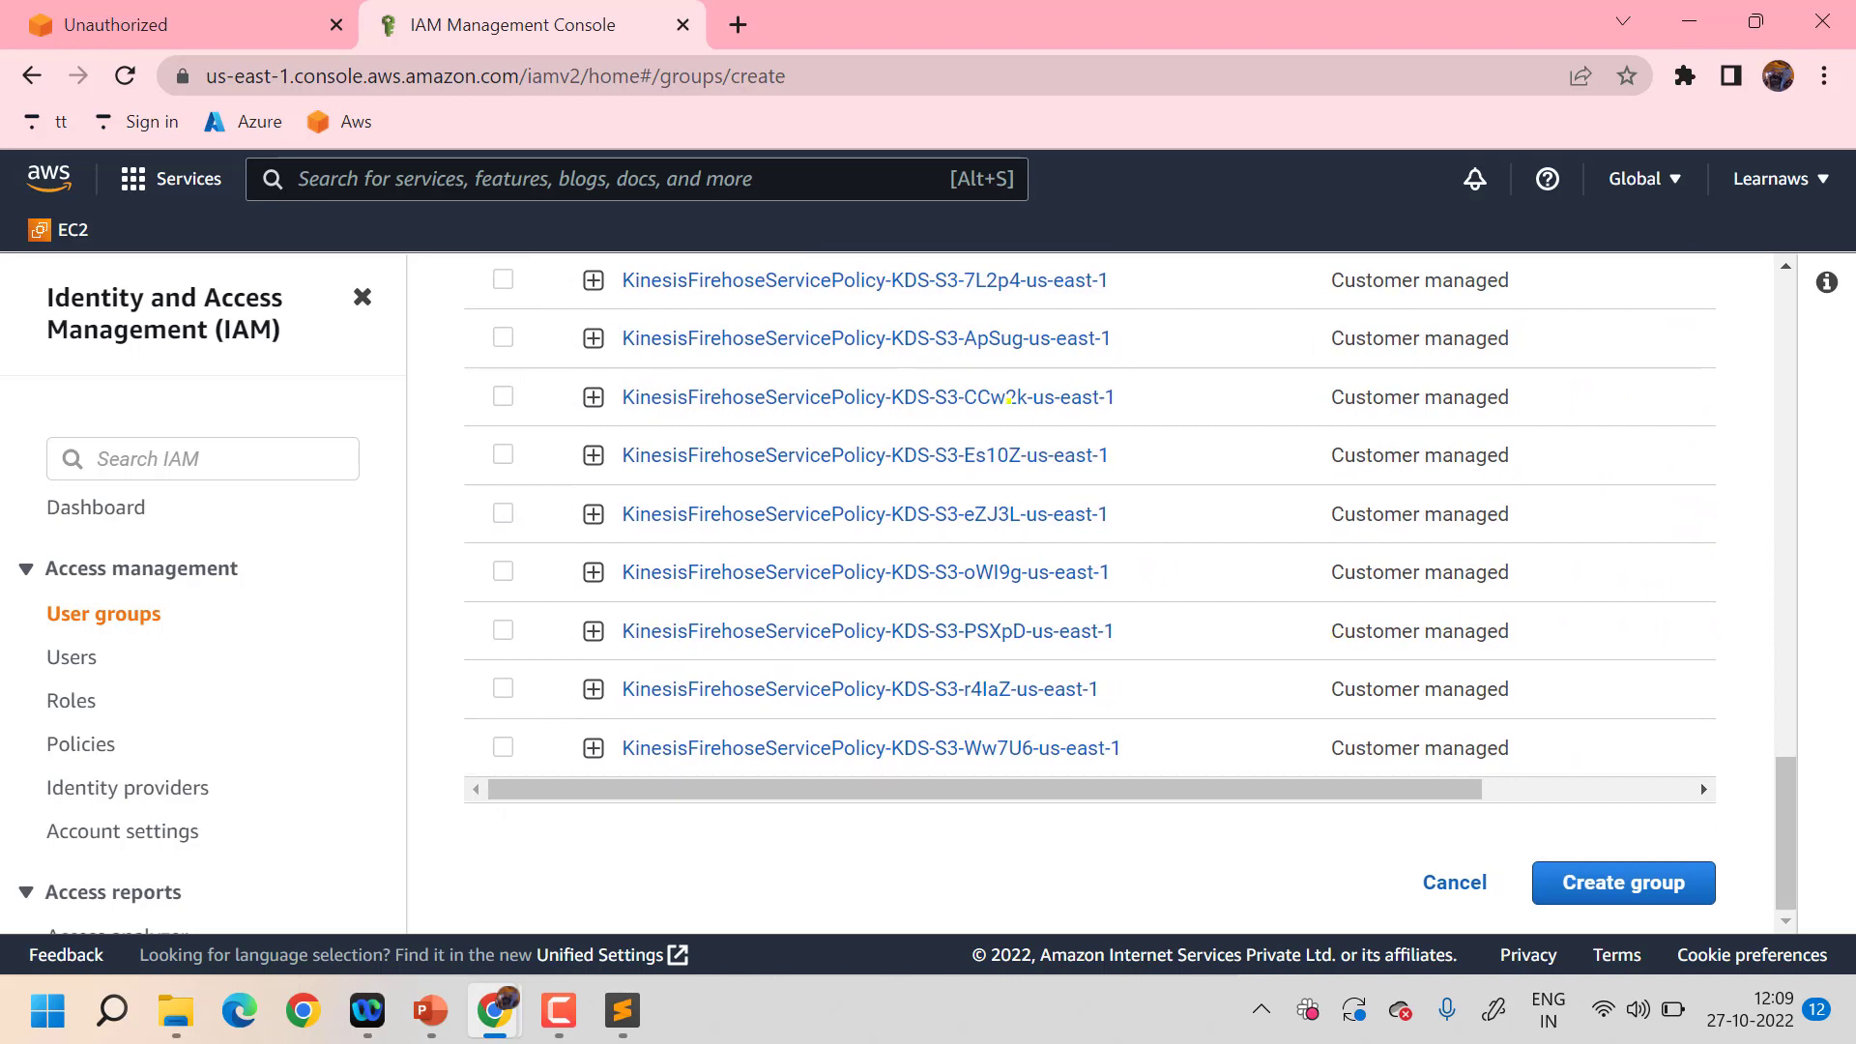
scroll(1008, 397, "up", 10)
scroll(1001, 395, "down", 4)
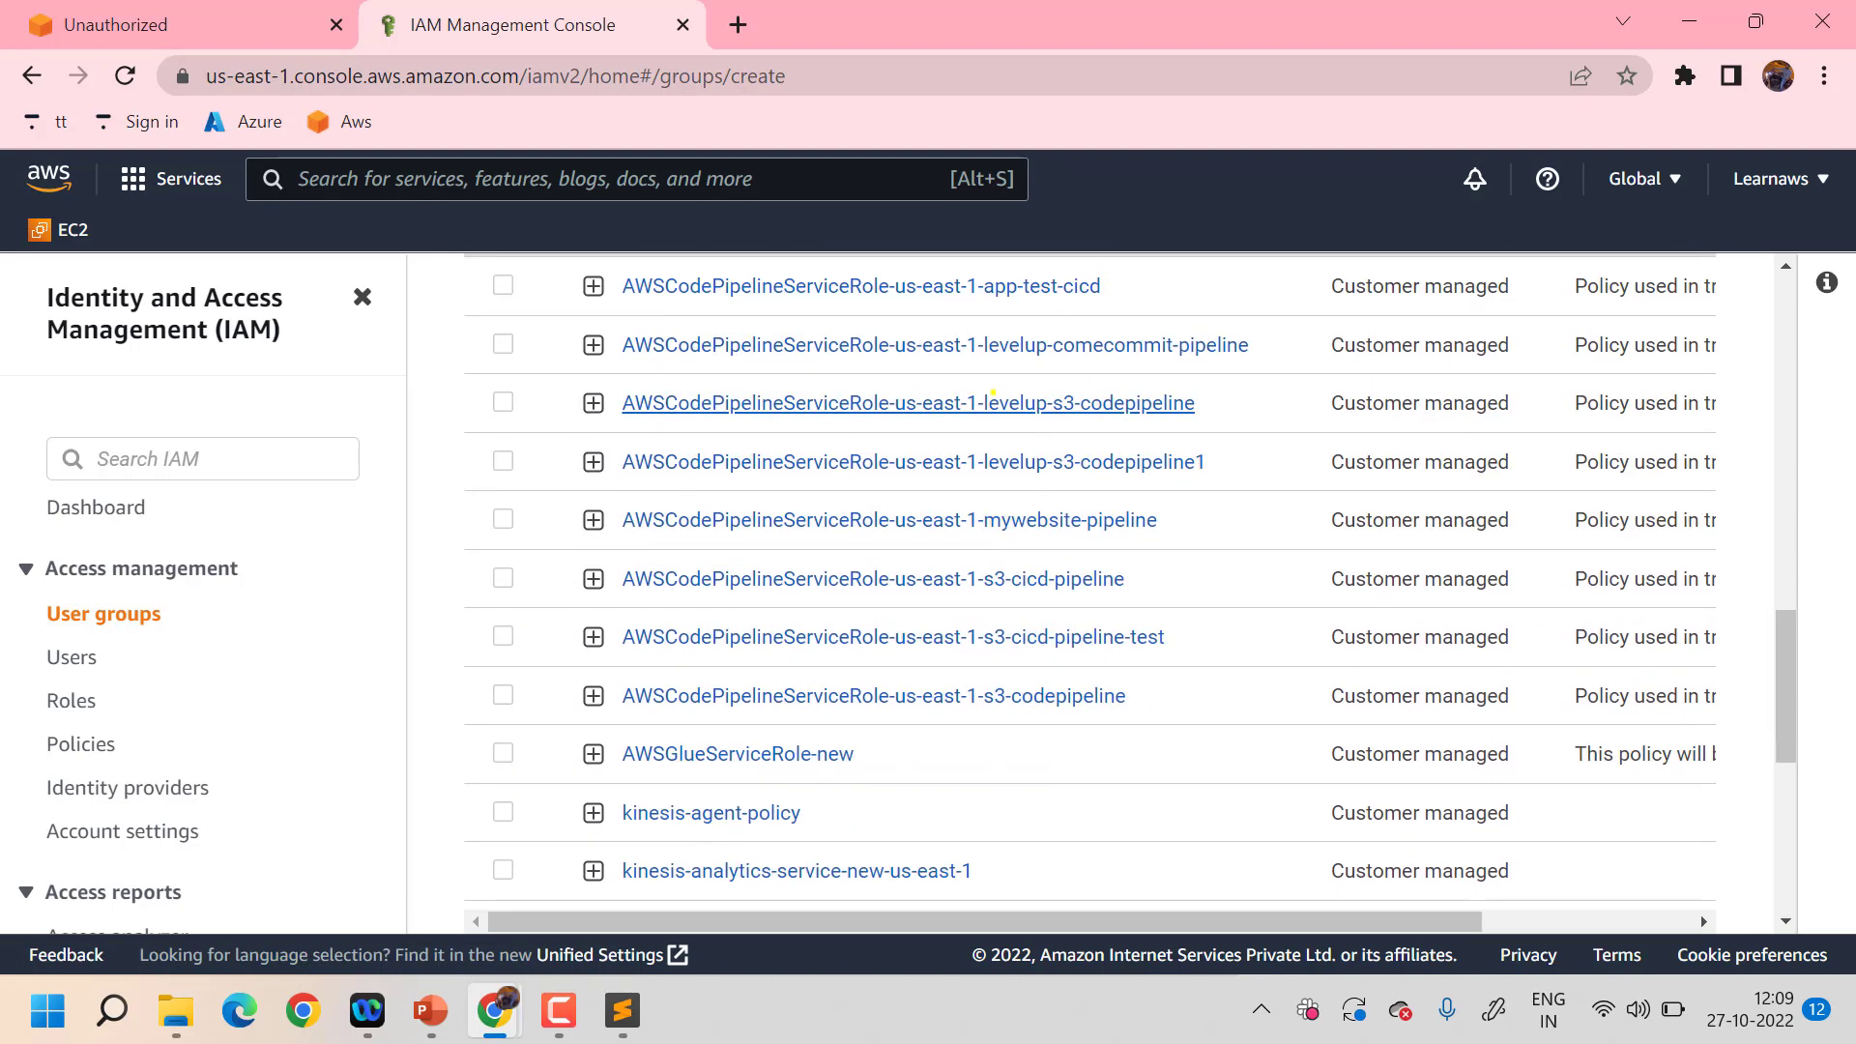
scroll(993, 394, "down", 6)
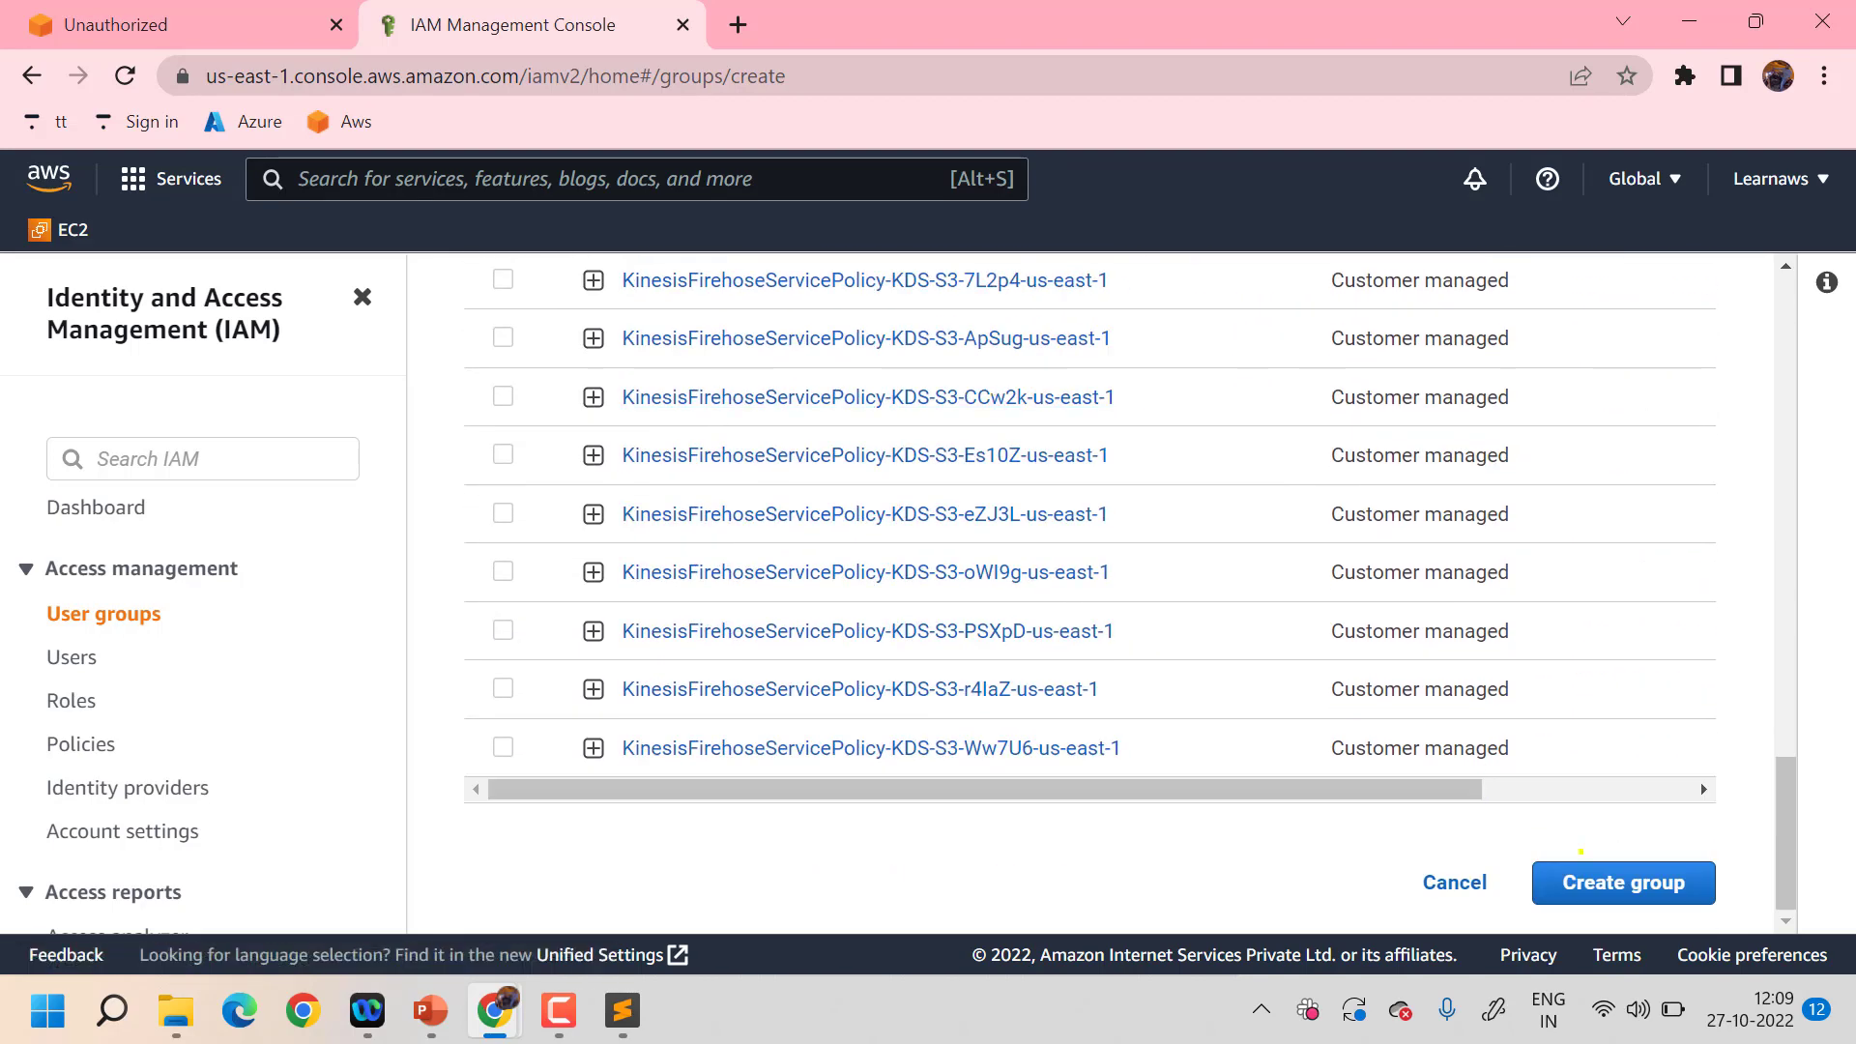
left_click(1586, 879)
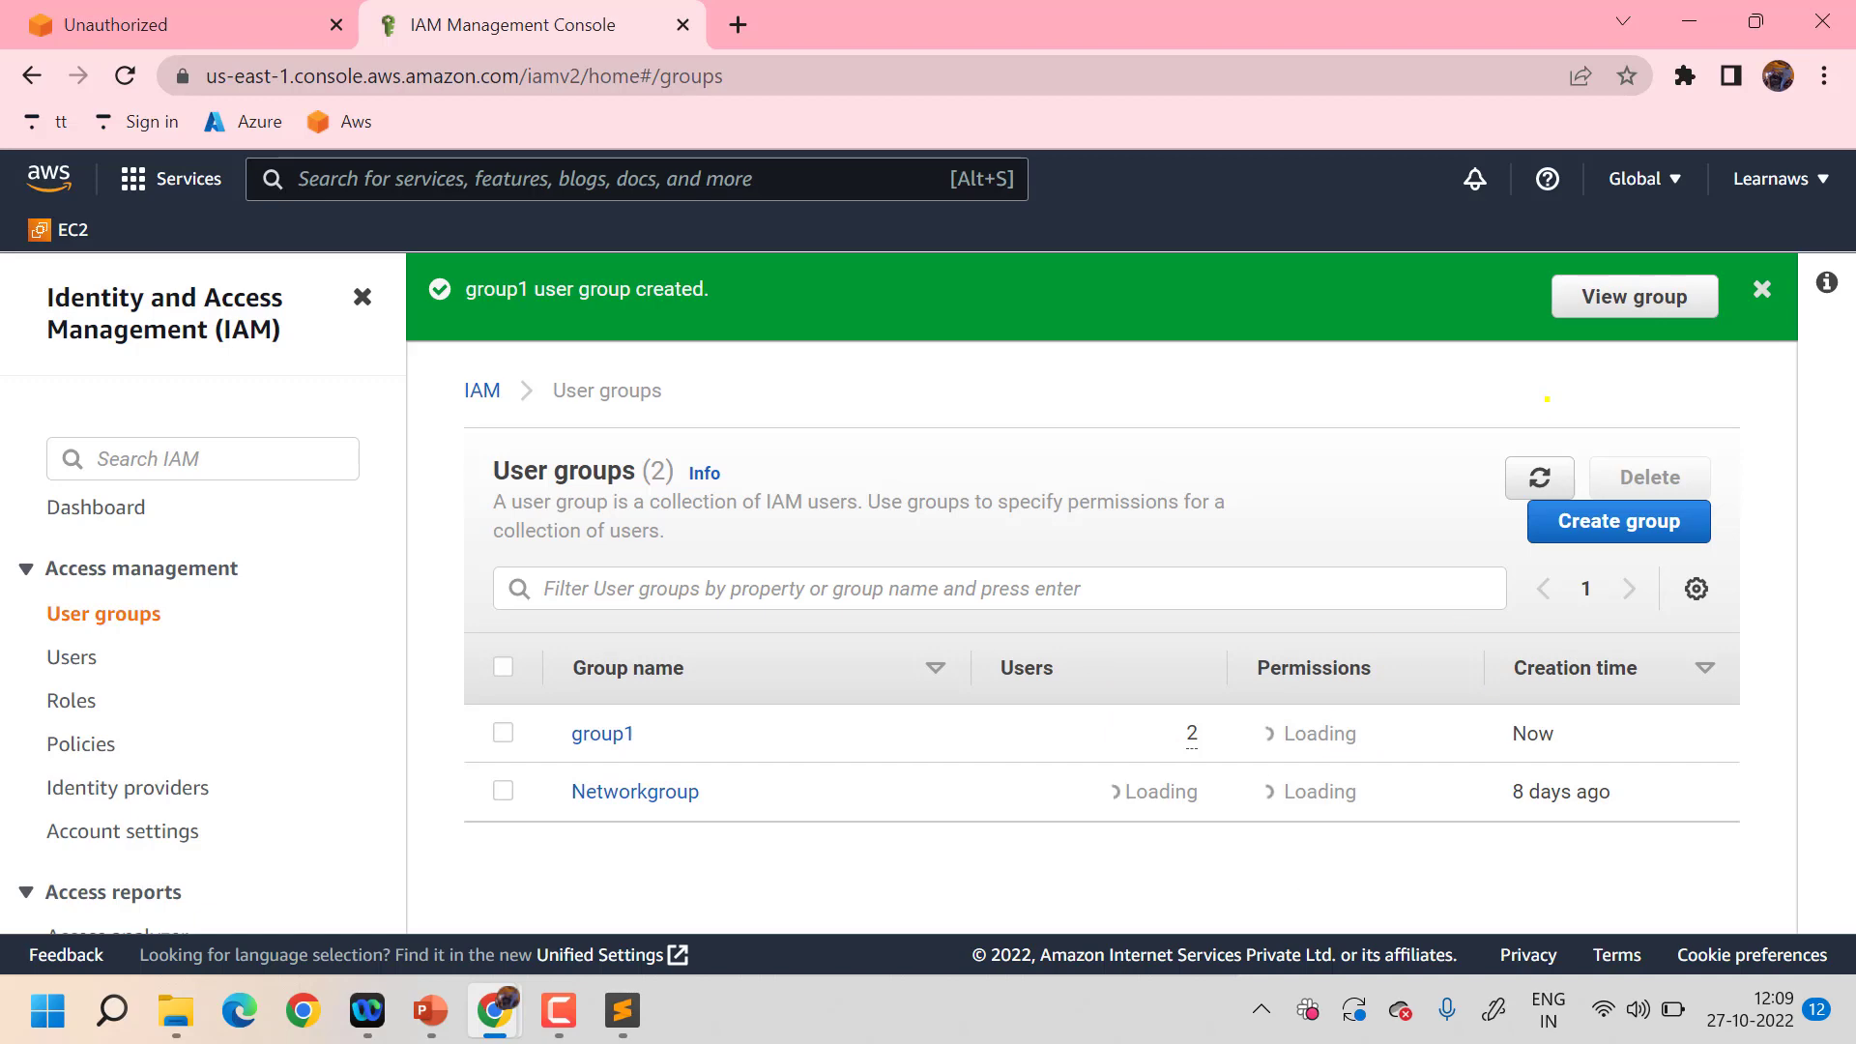
left_click(1537, 474)
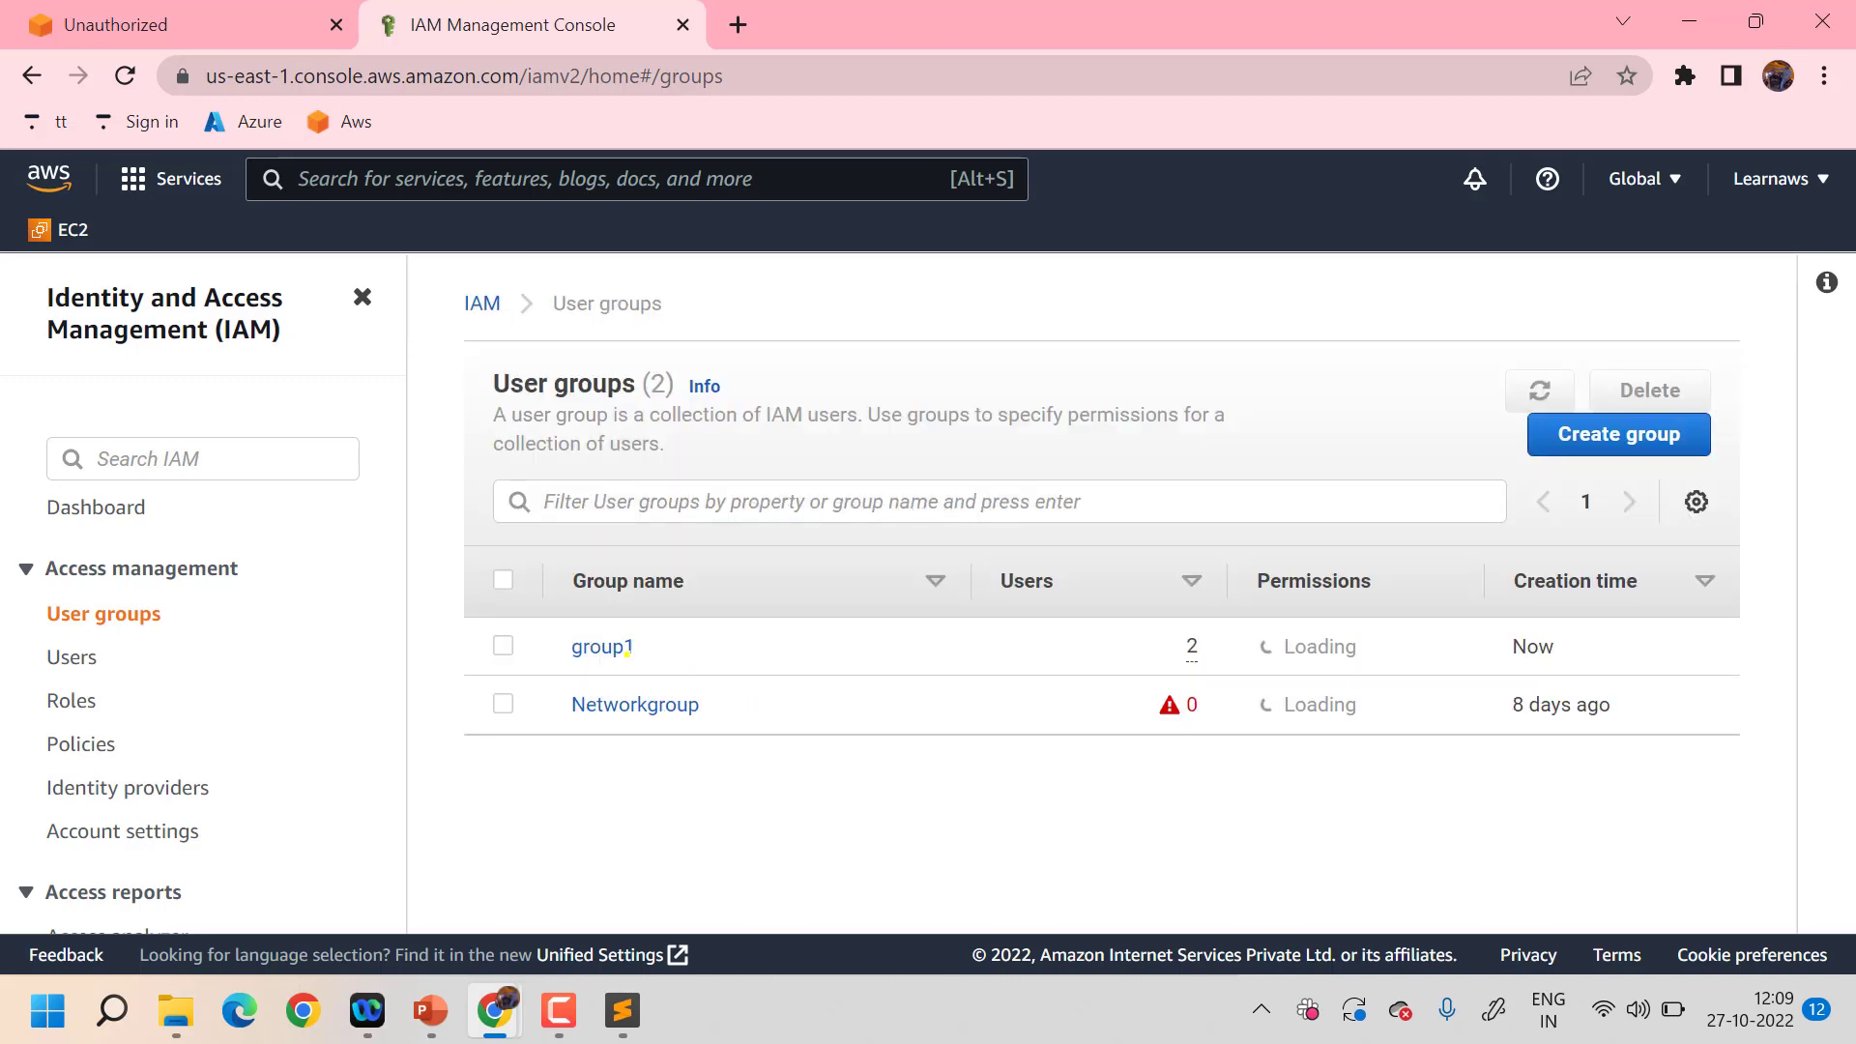
- Open group1's details page from the user groups list
left_click(592, 642)
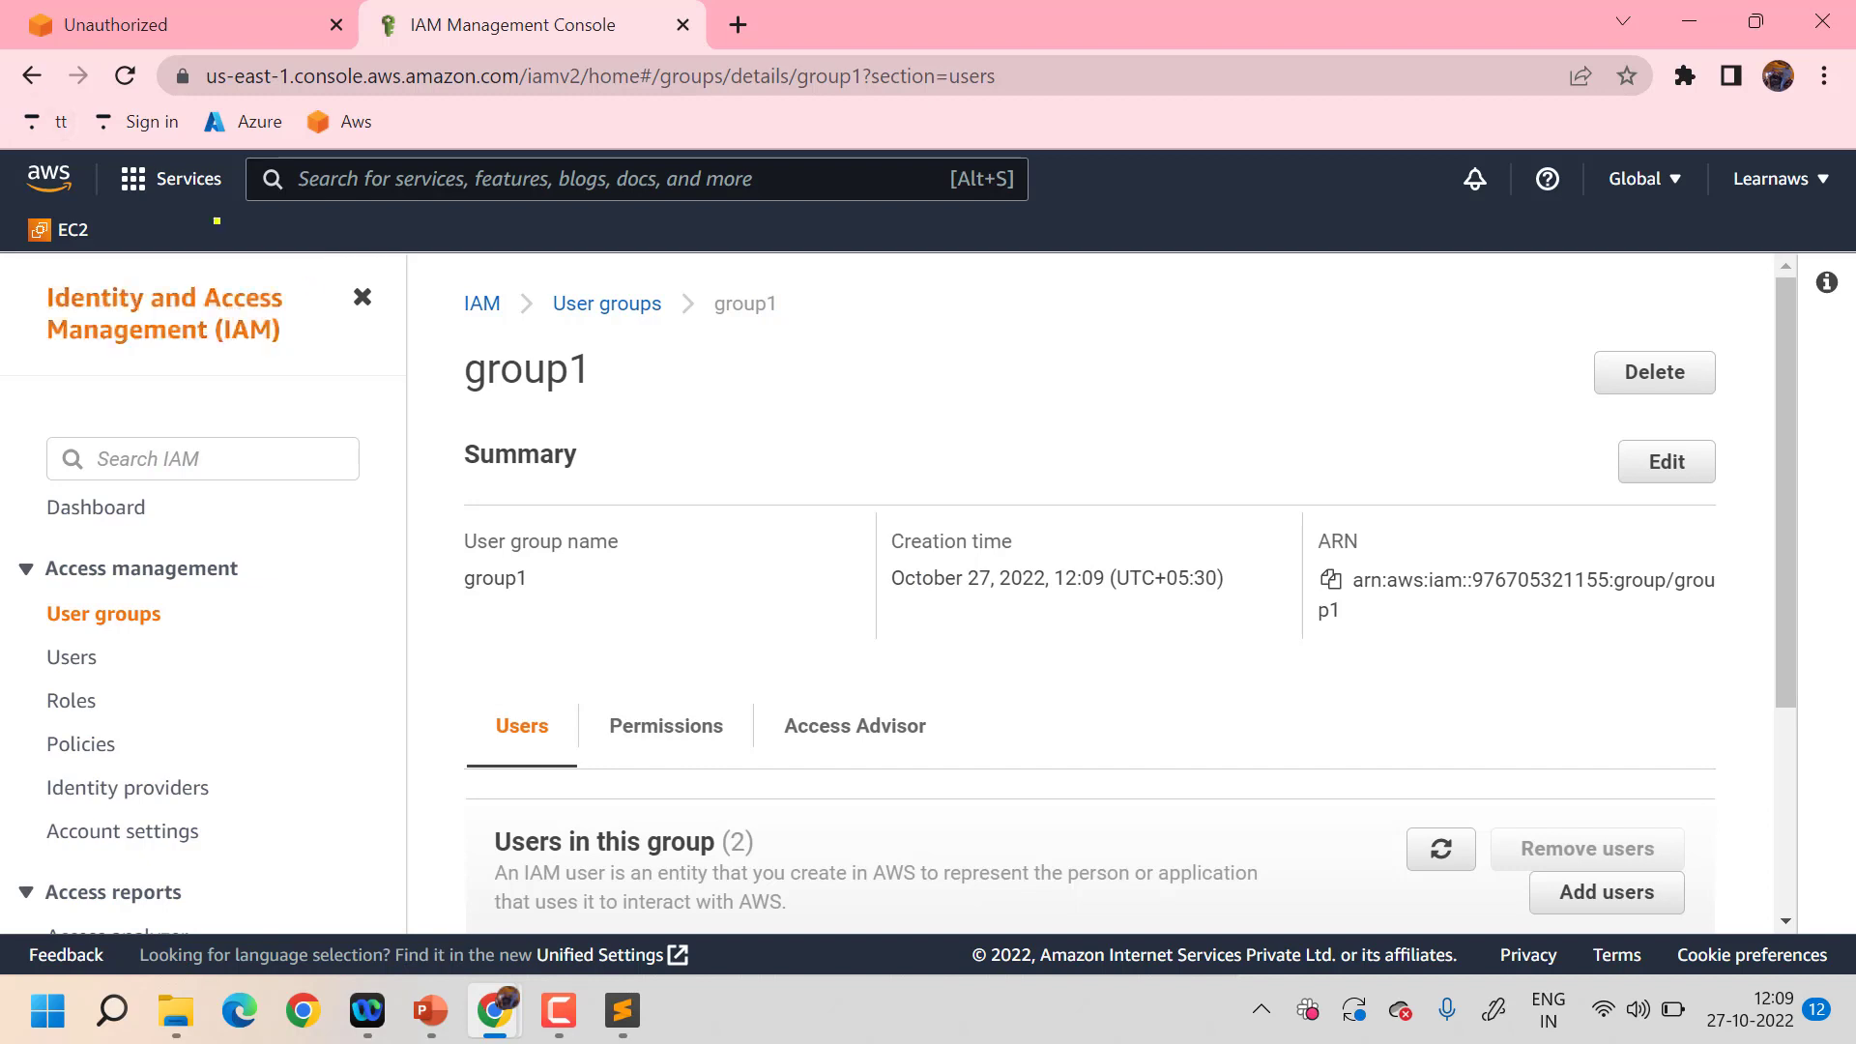
left_click(580, 305)
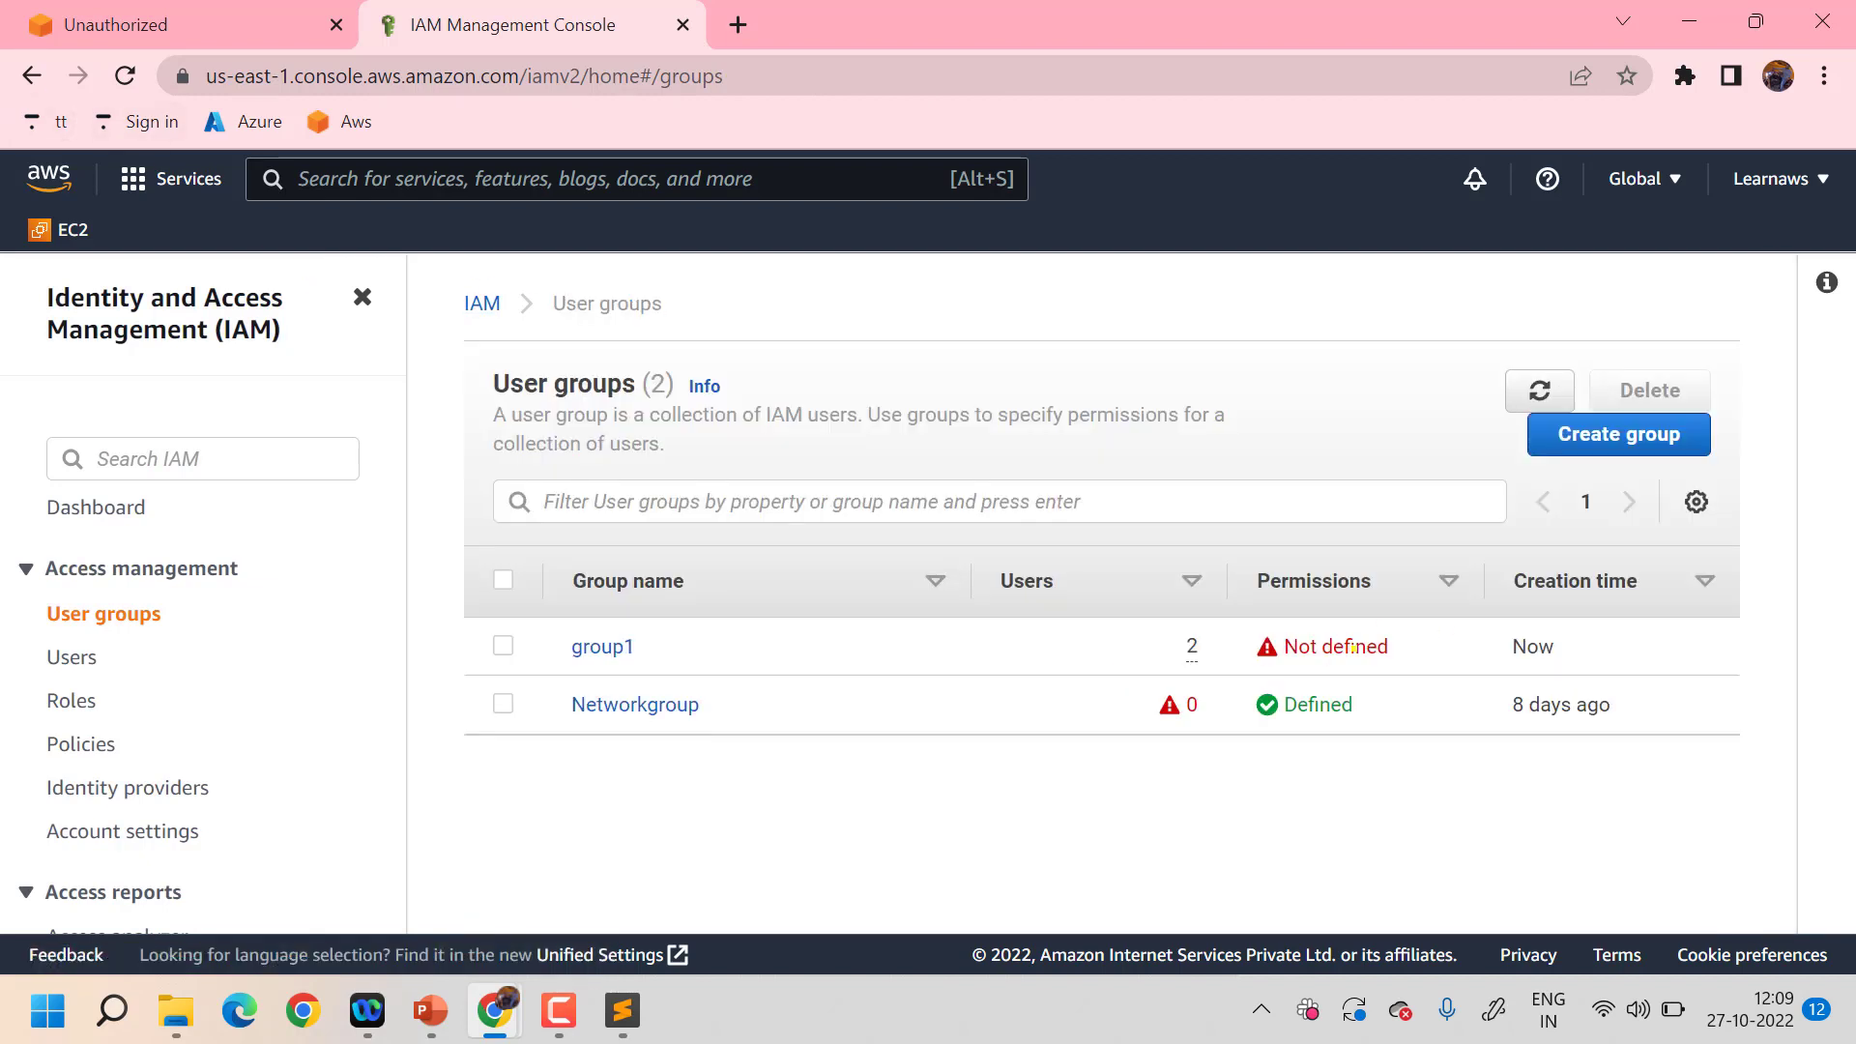
left_click(607, 645)
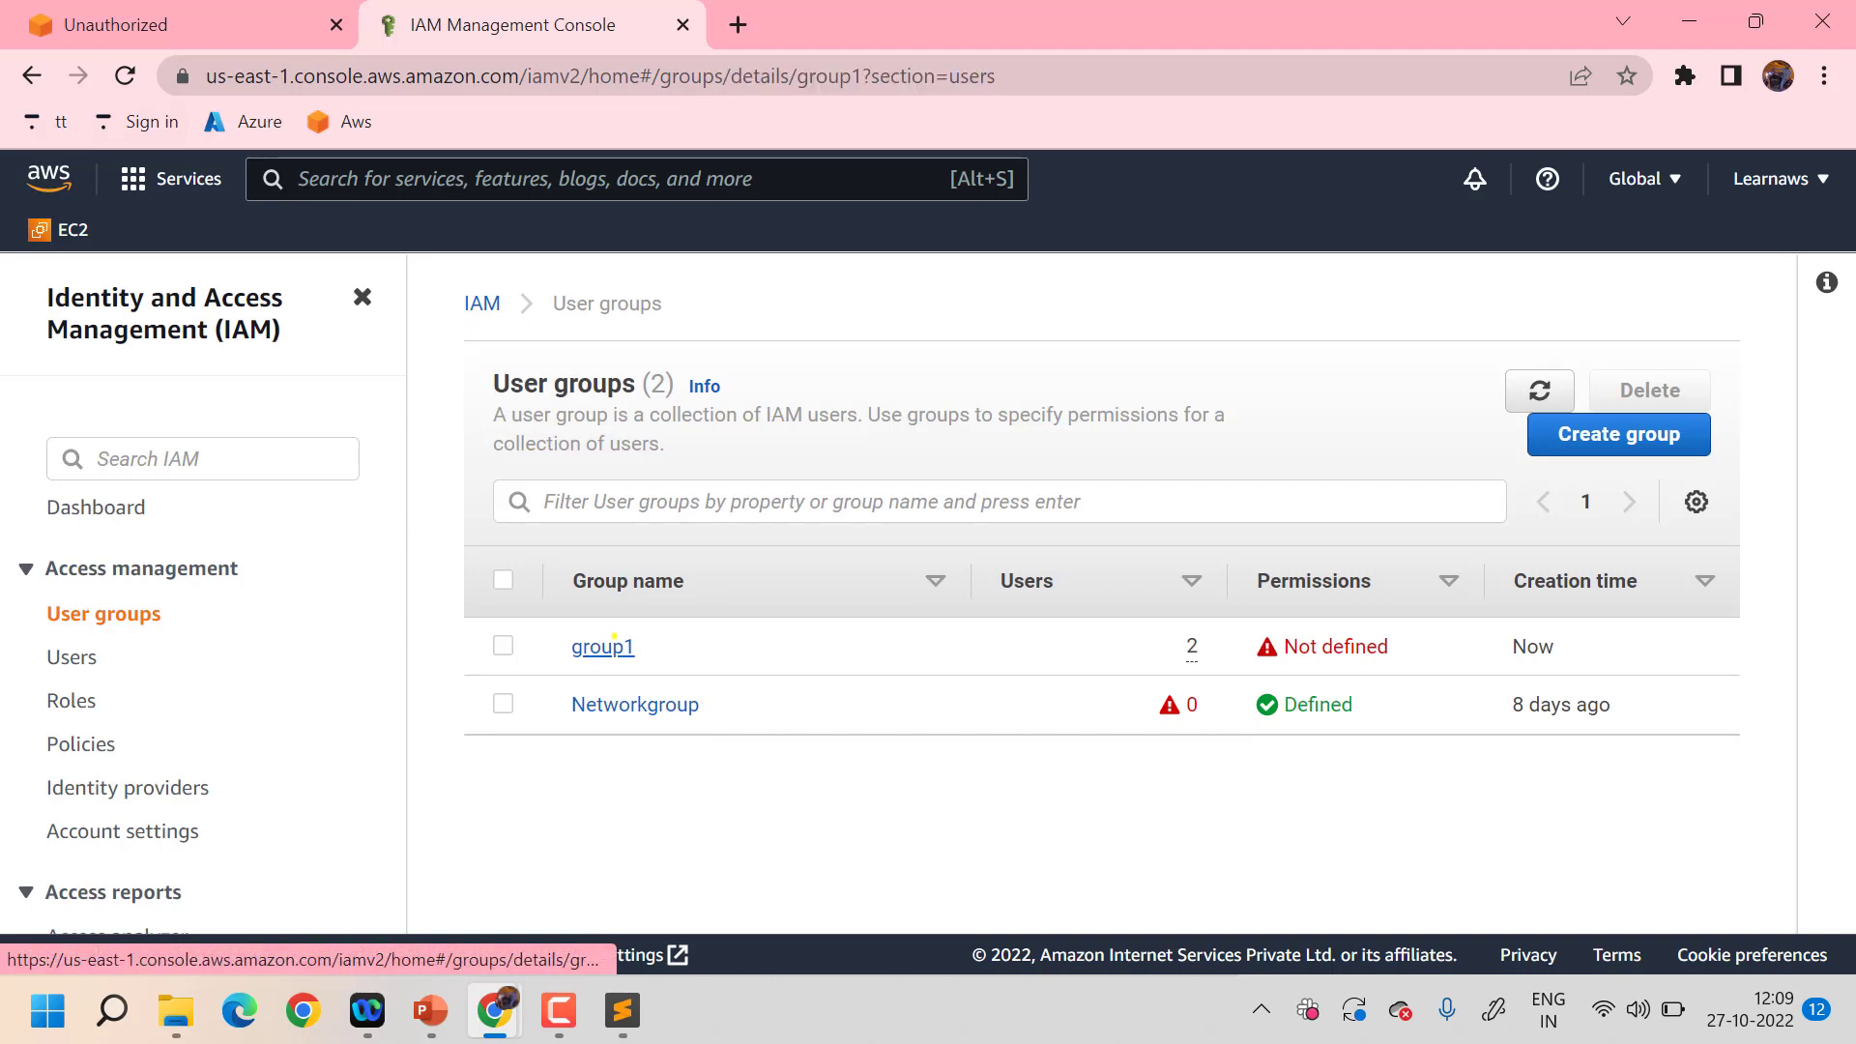
scroll(992, 668, "down", 3)
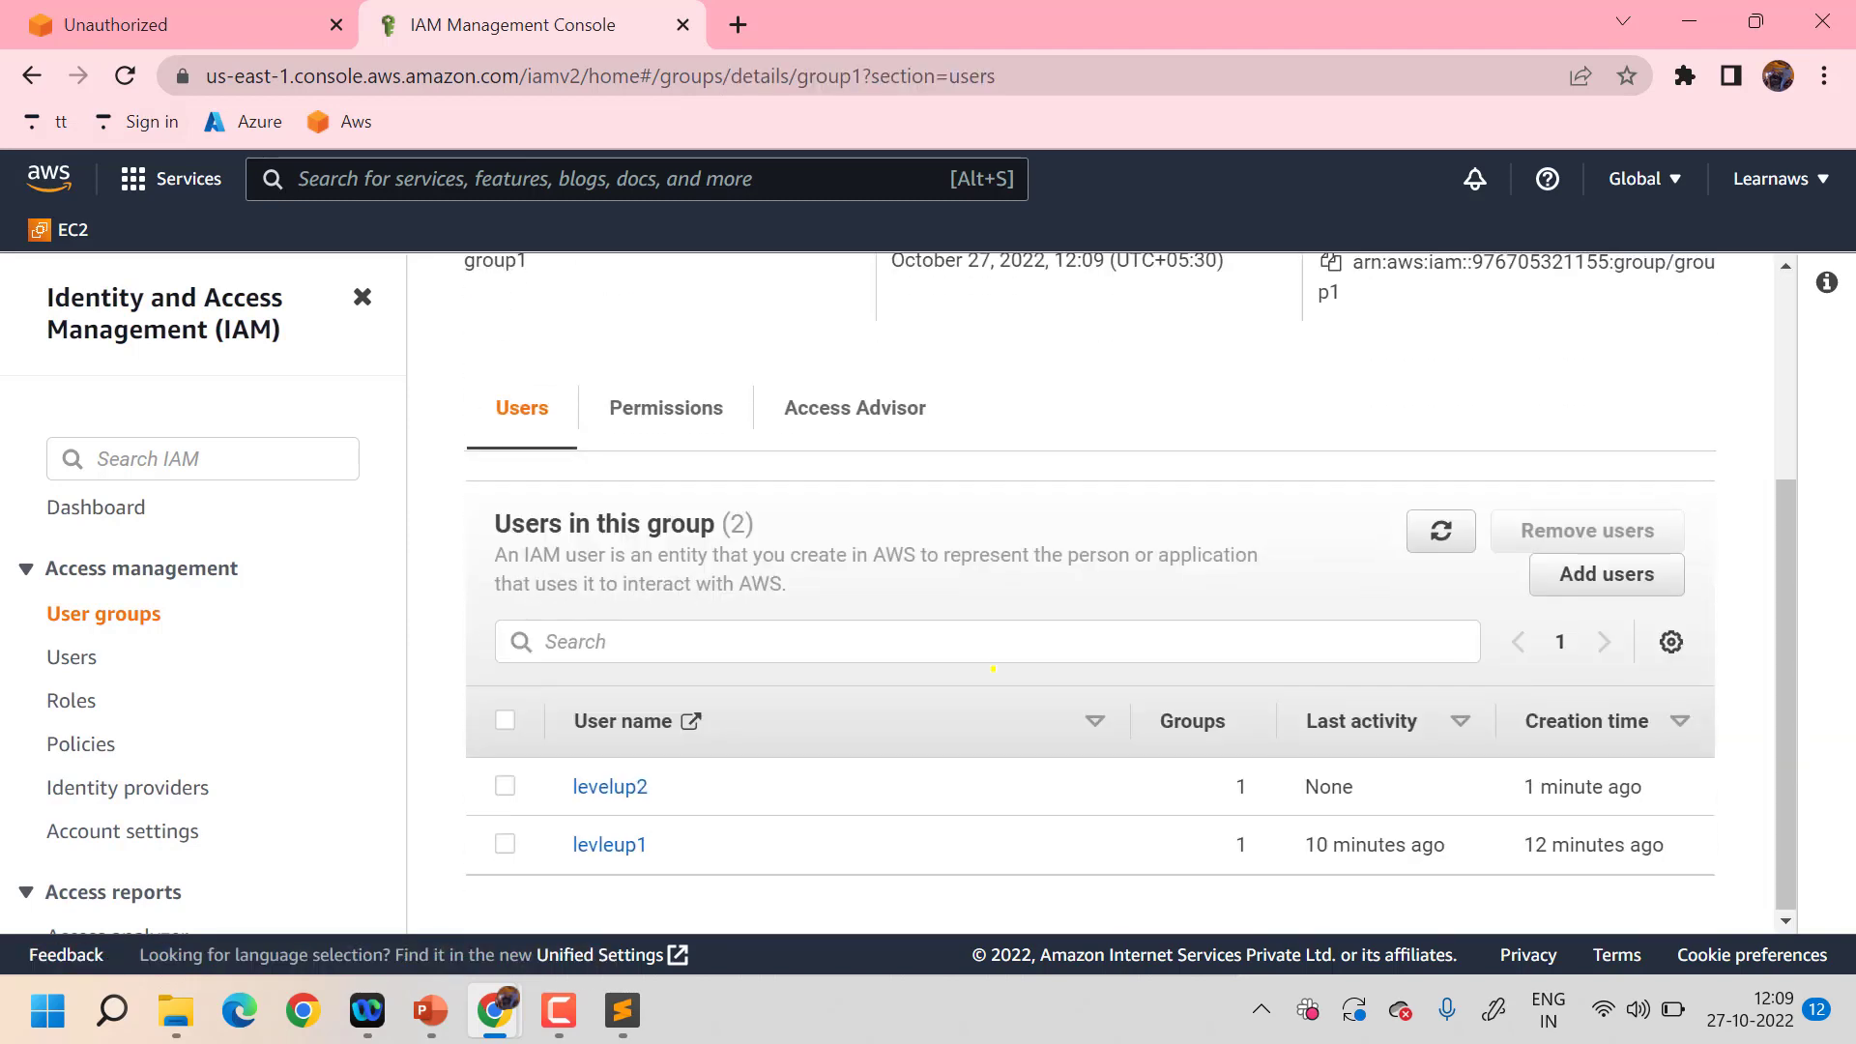
scroll(627, 324, "up", 3)
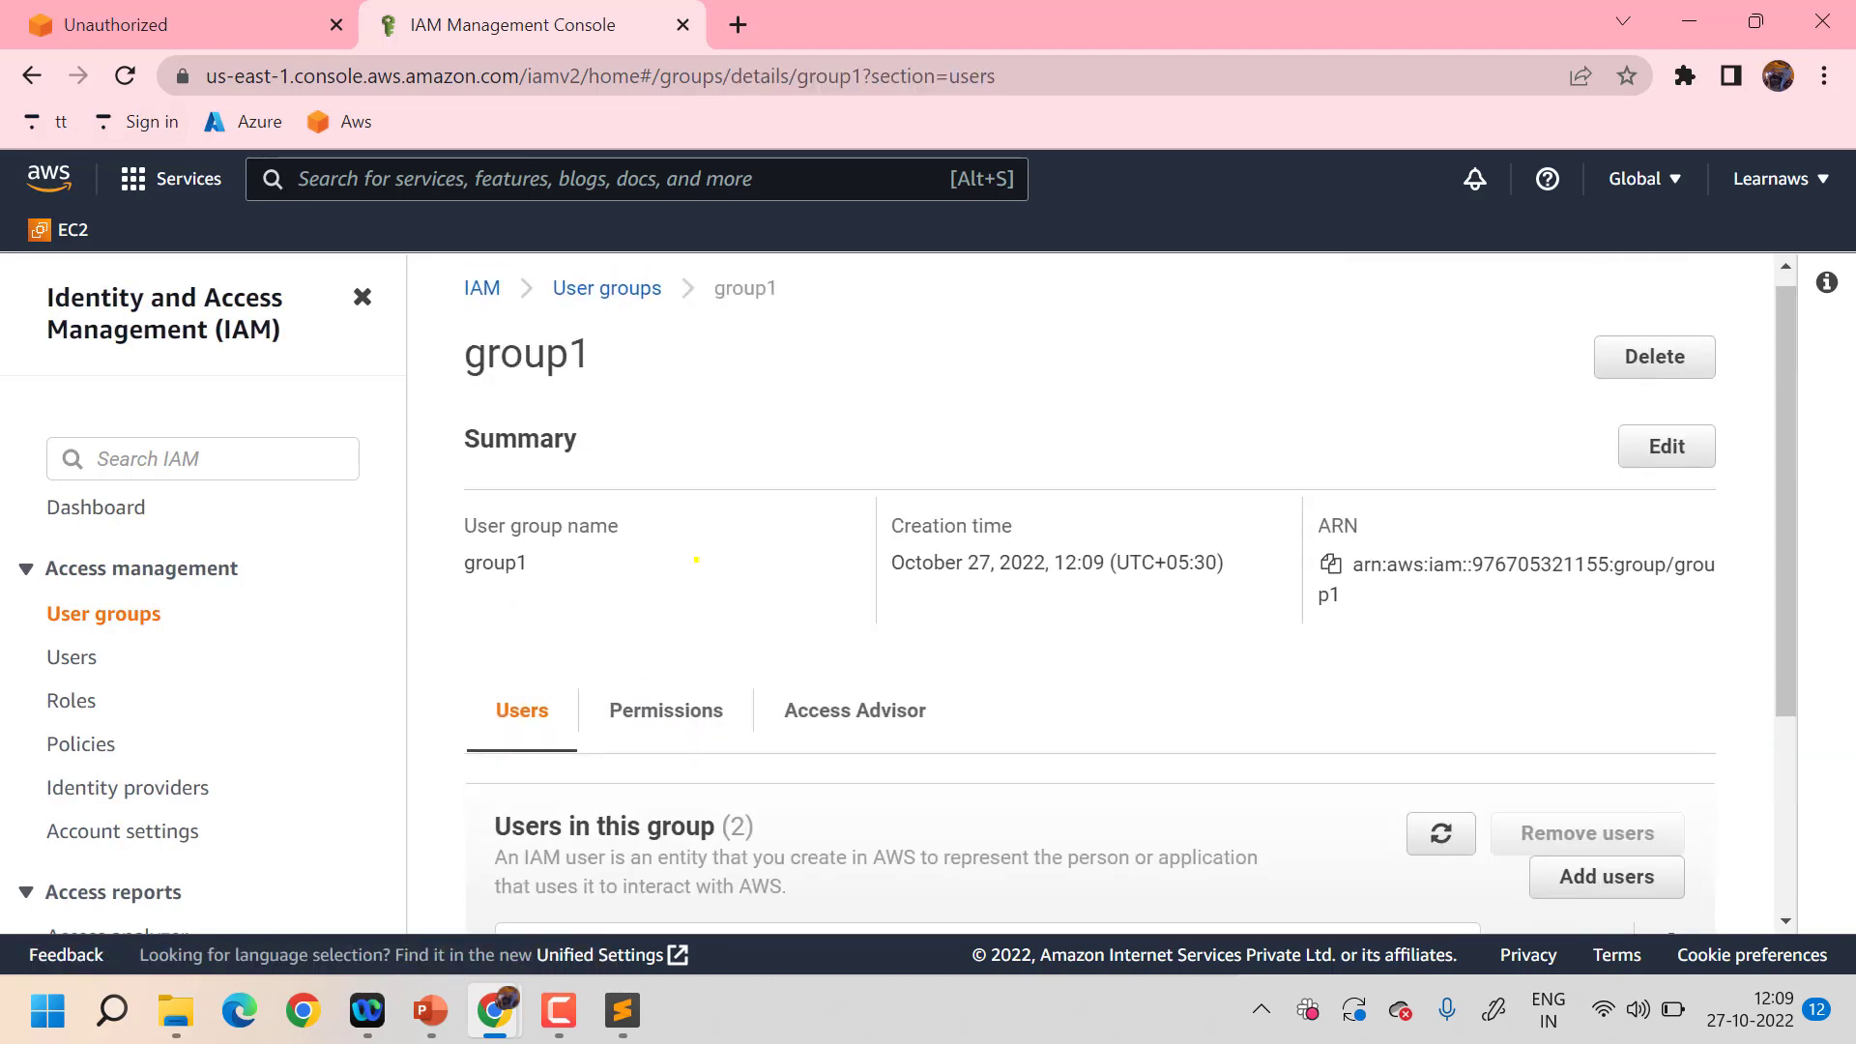
scroll(696, 560, "down", 2)
scroll(592, 671, "up", 1)
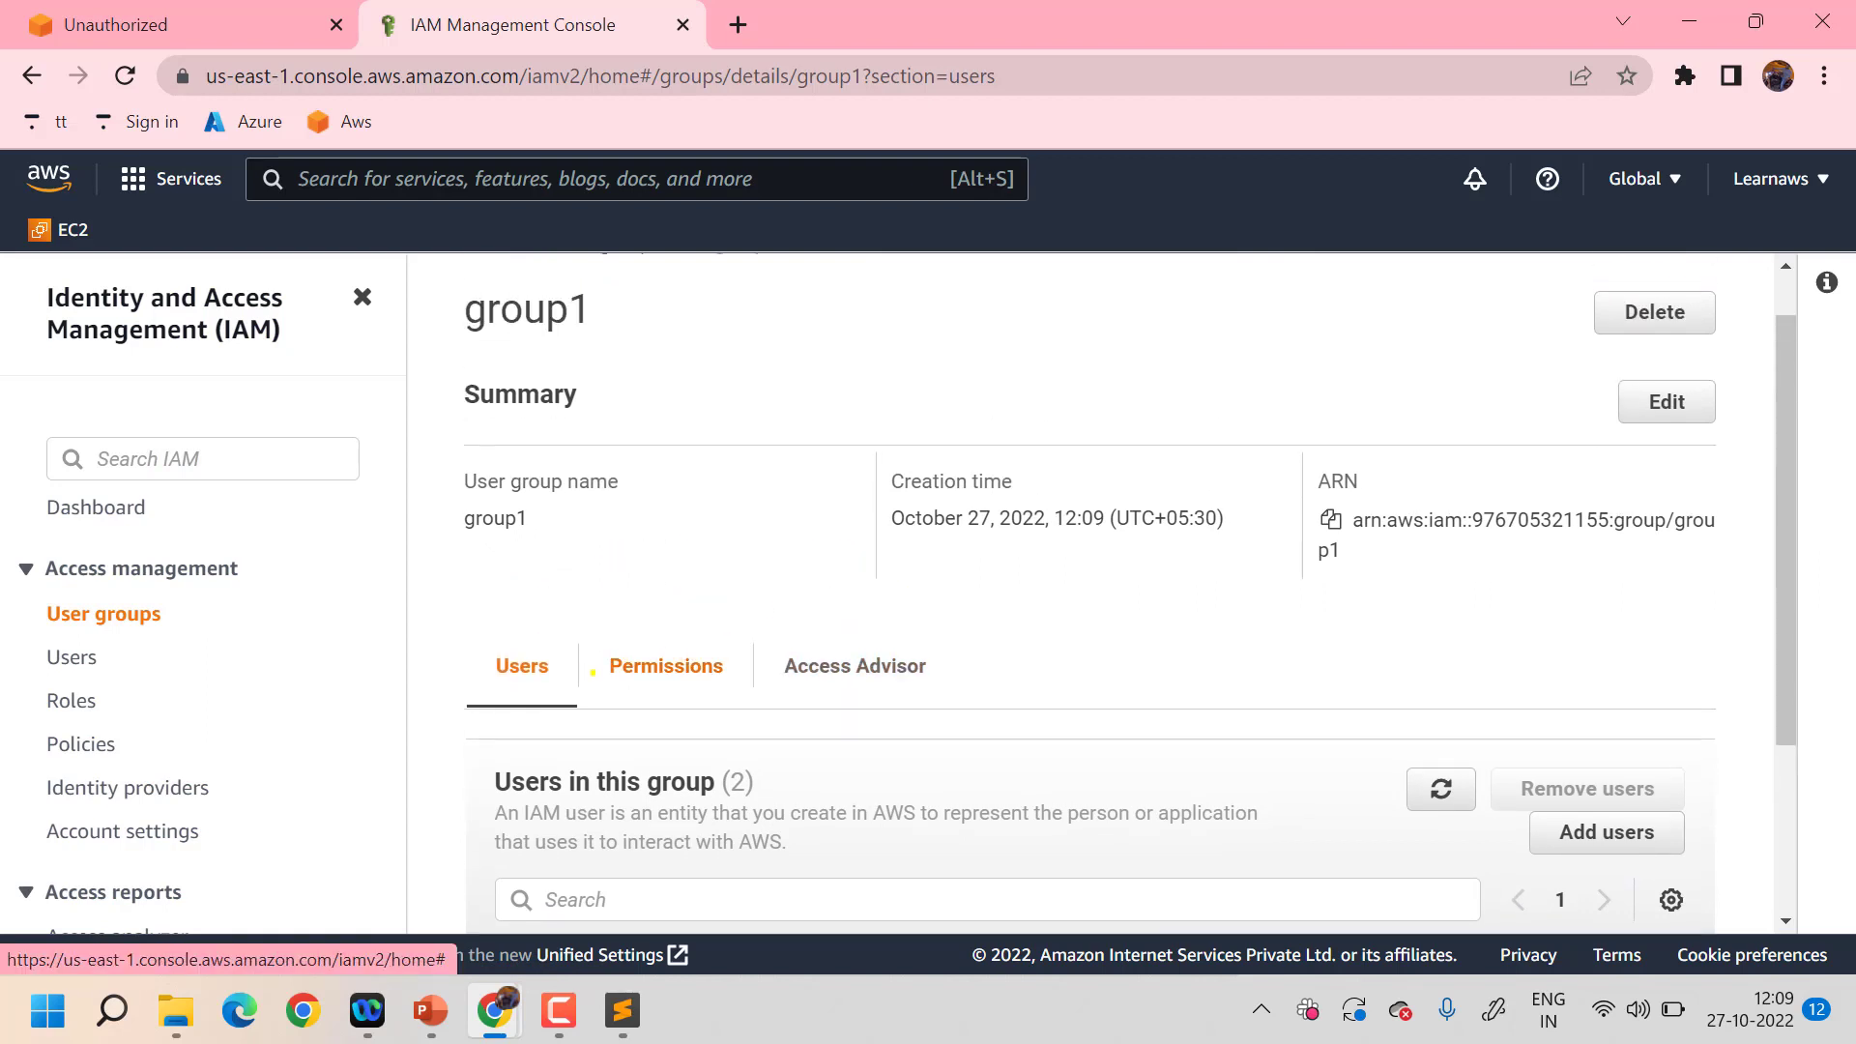
scroll(926, 679, "down", 1)
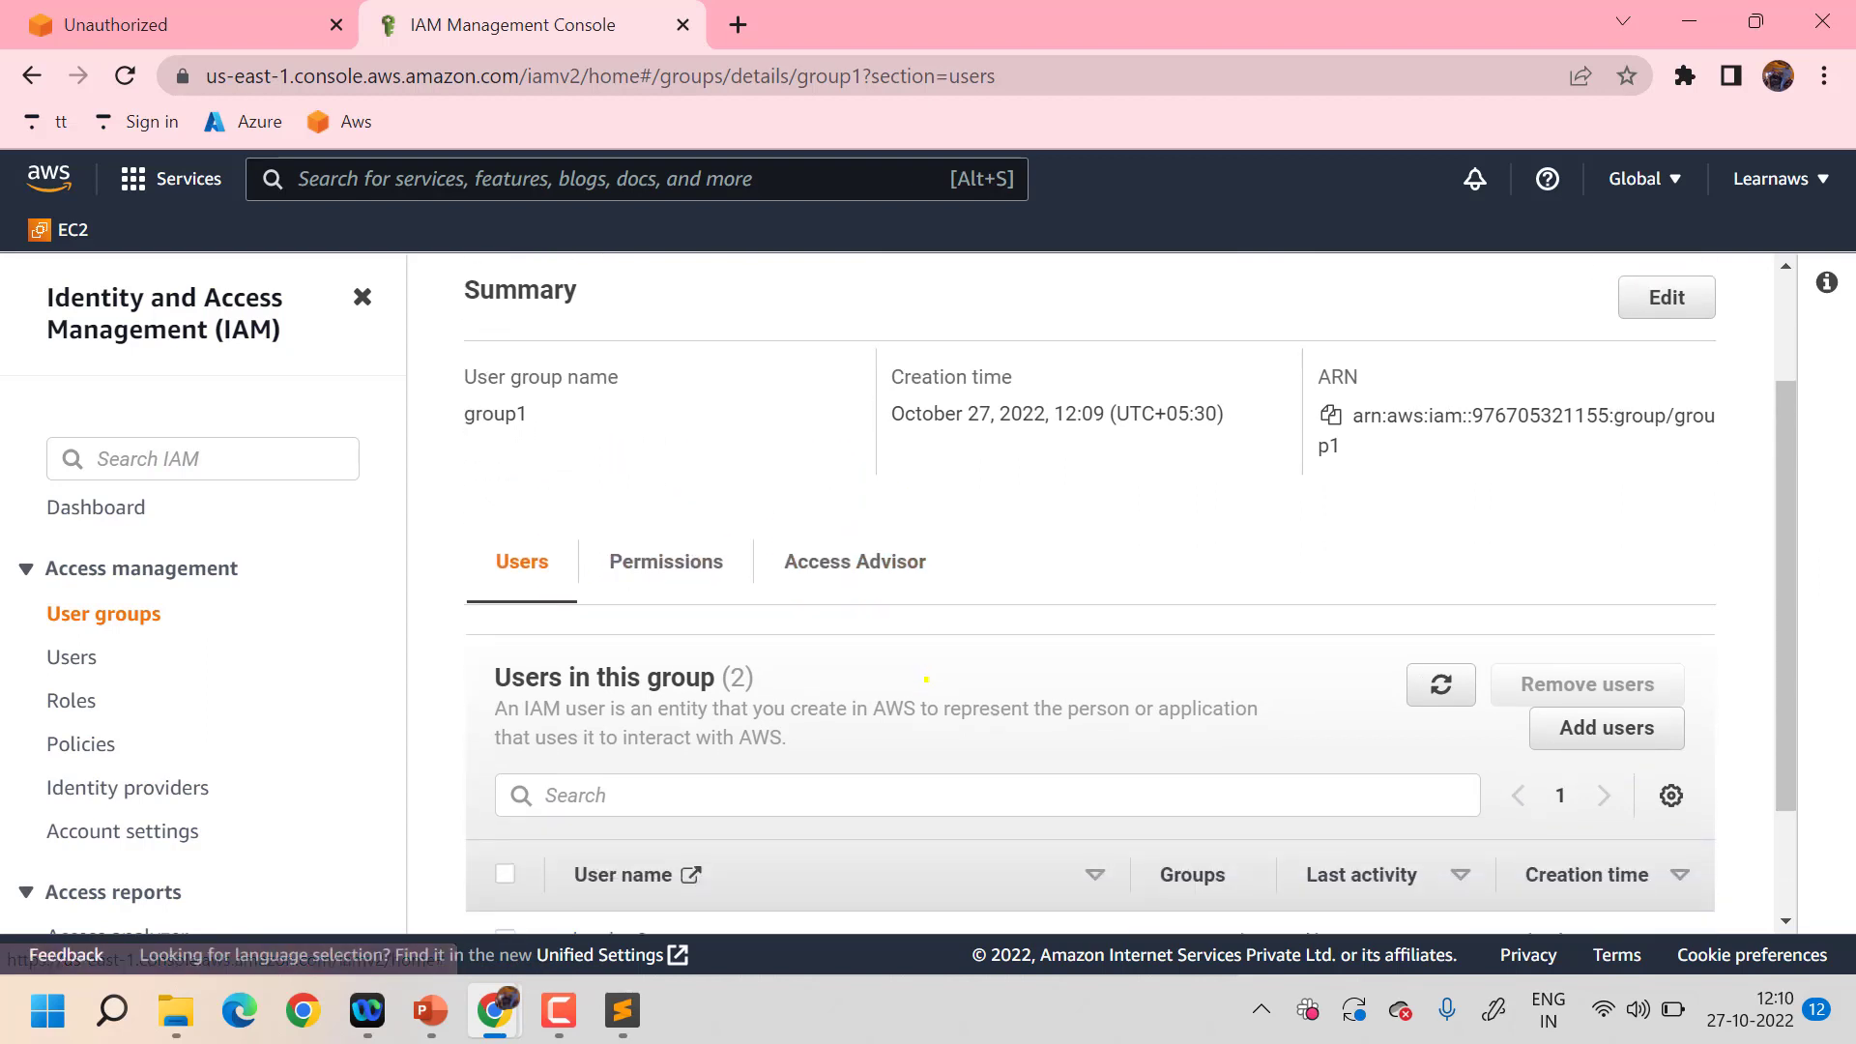
- Check group1's Access Advisor and Users tabs, then show its empty Permissions tab
left_click(877, 574)
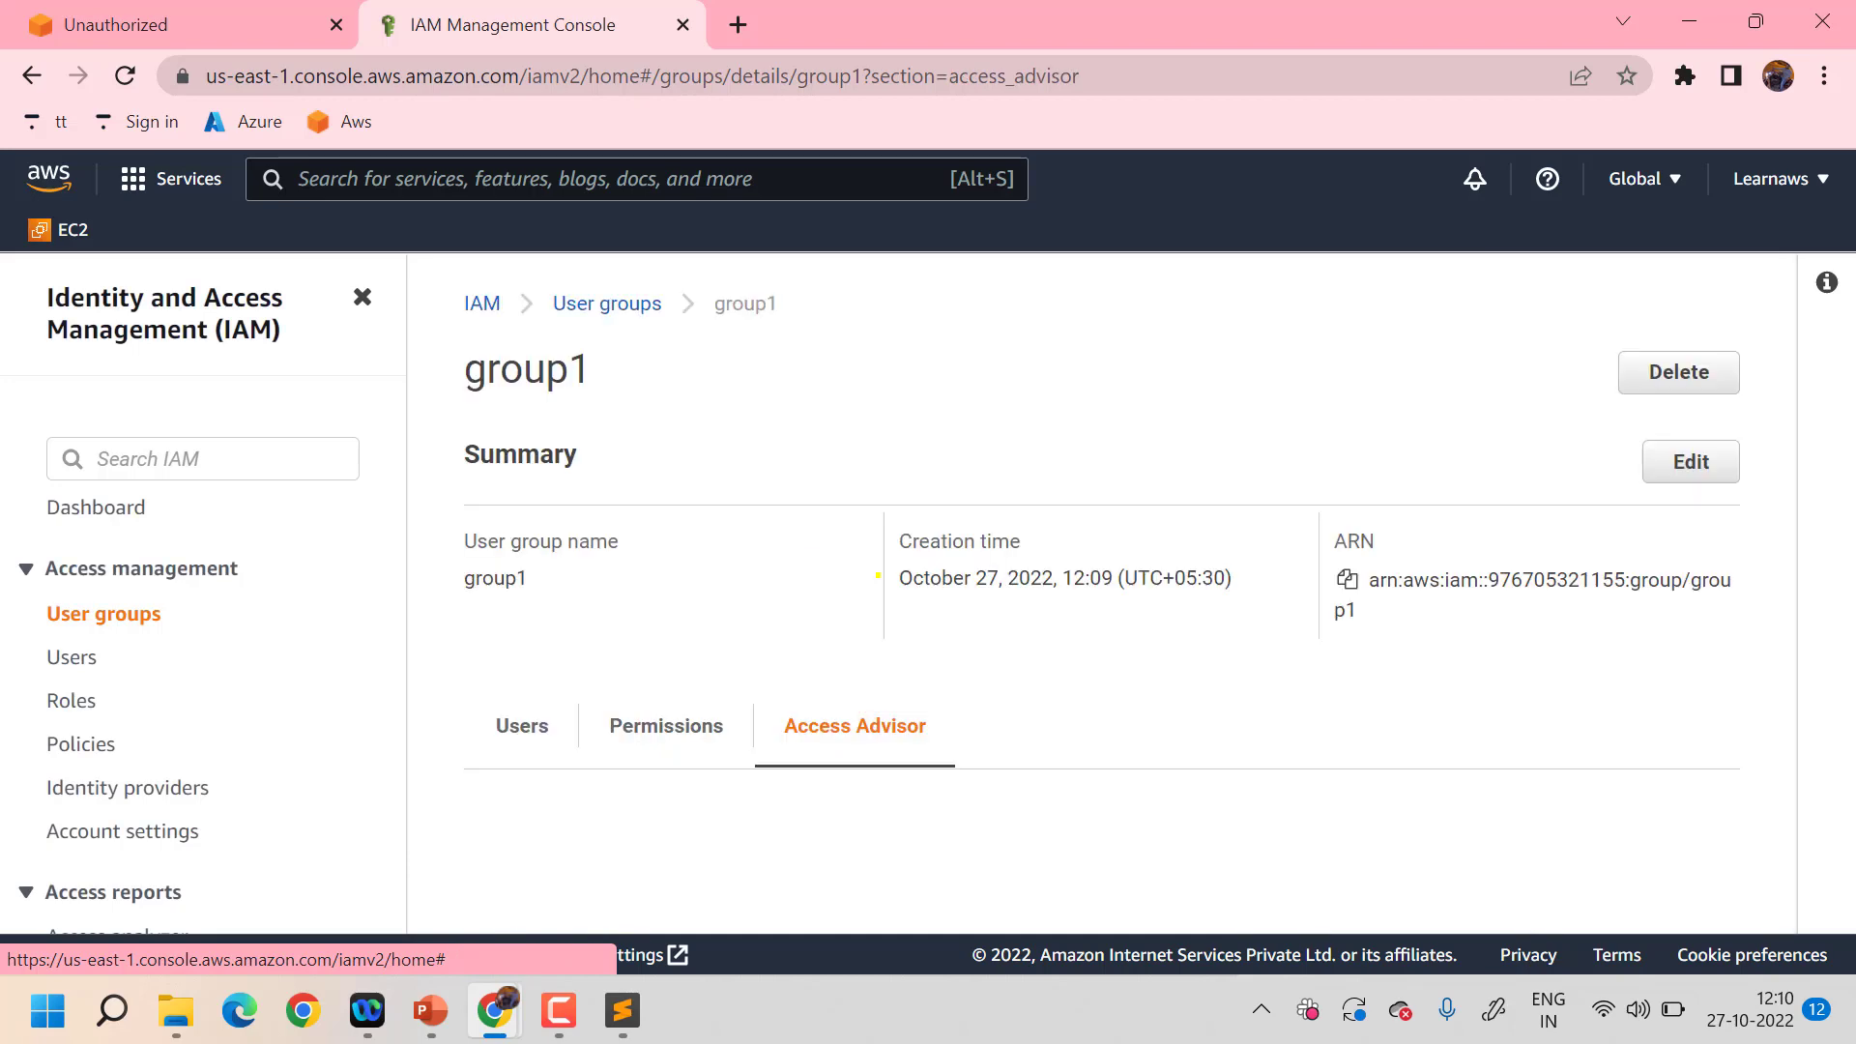
scroll(865, 720, "down", 1)
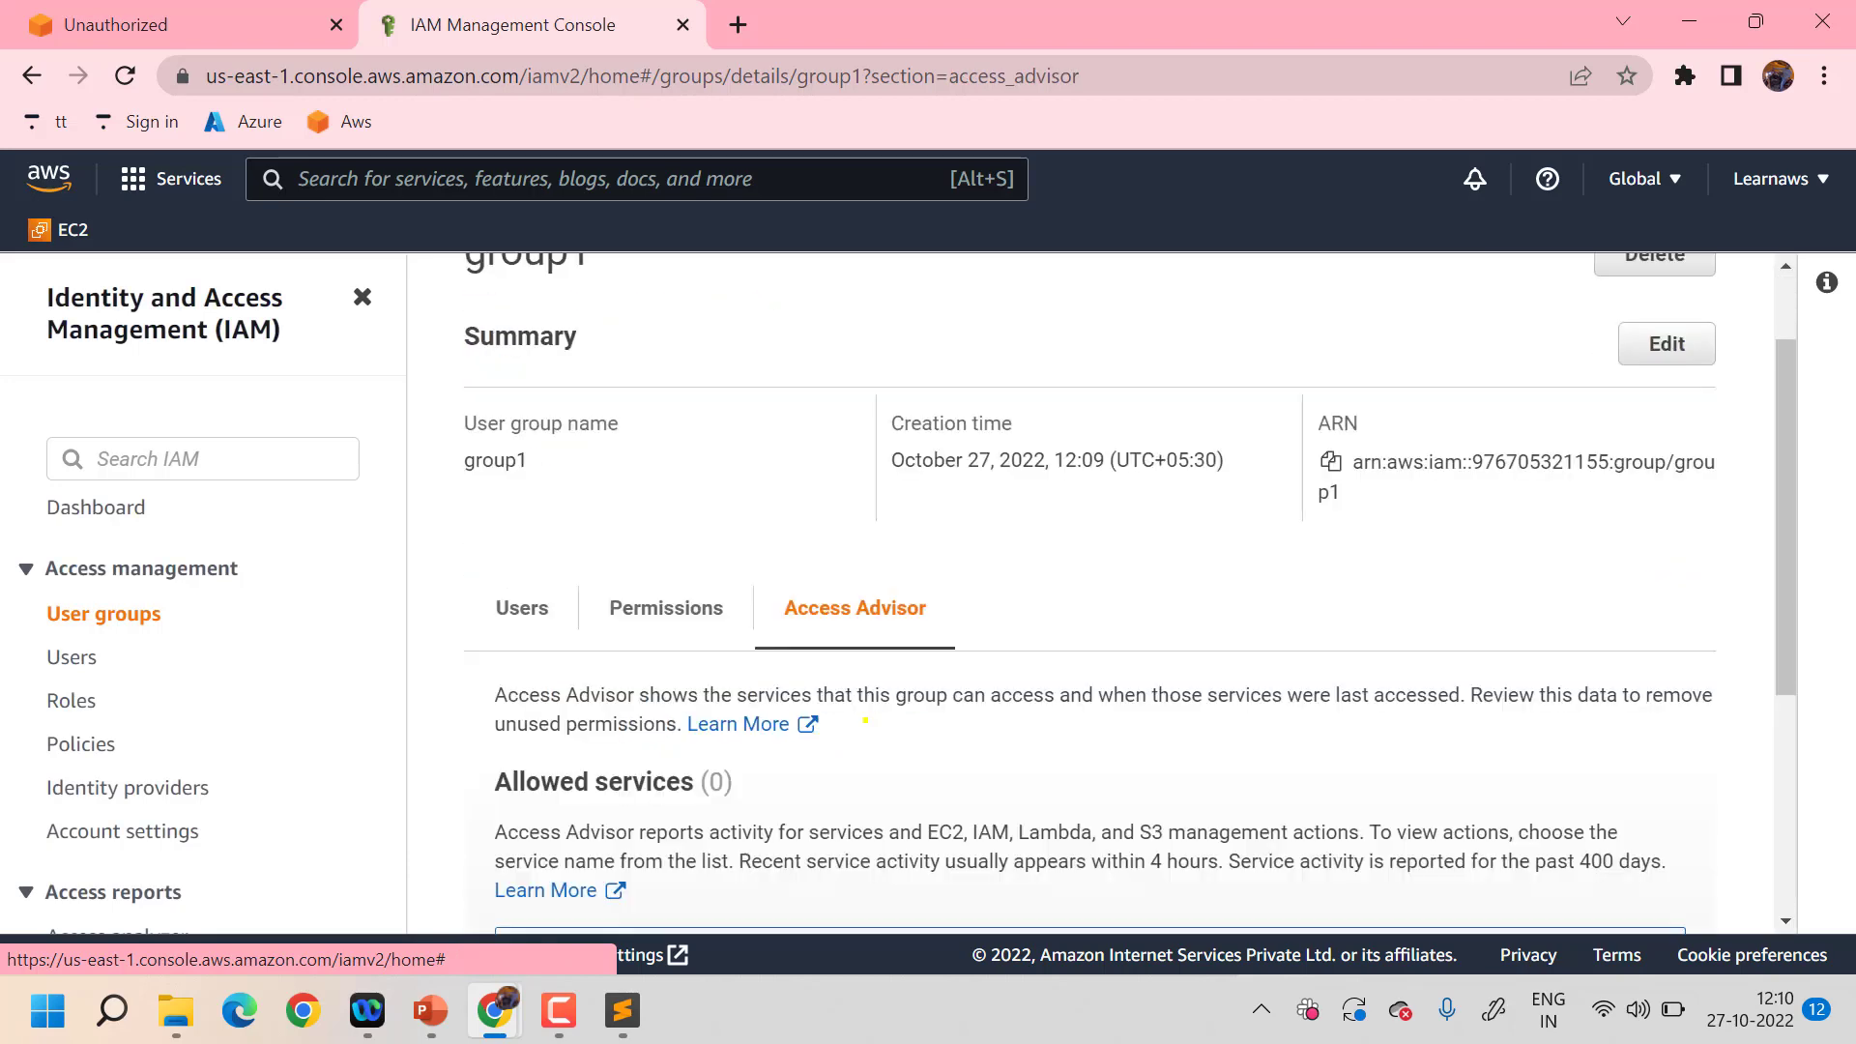
scroll(865, 720, "down", 4)
scroll(865, 720, "up", 3)
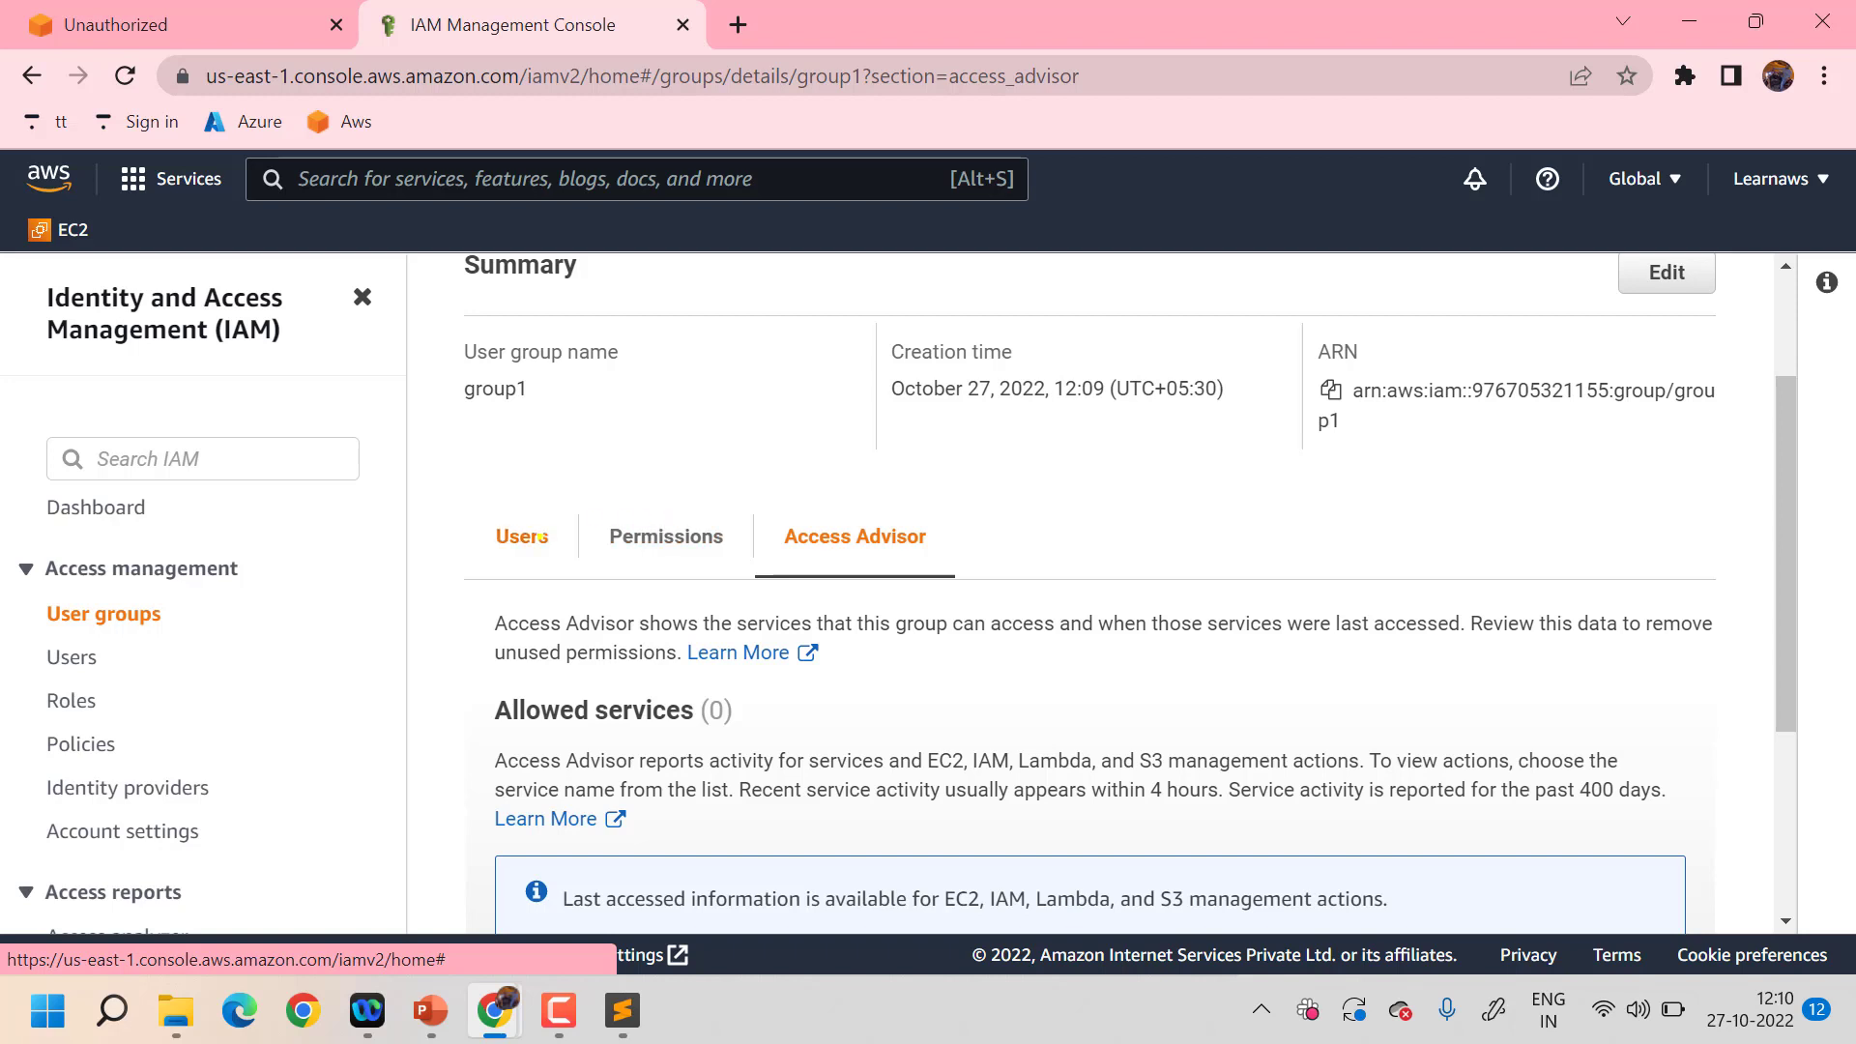
left_click(540, 537)
scroll(767, 753, "down", 1)
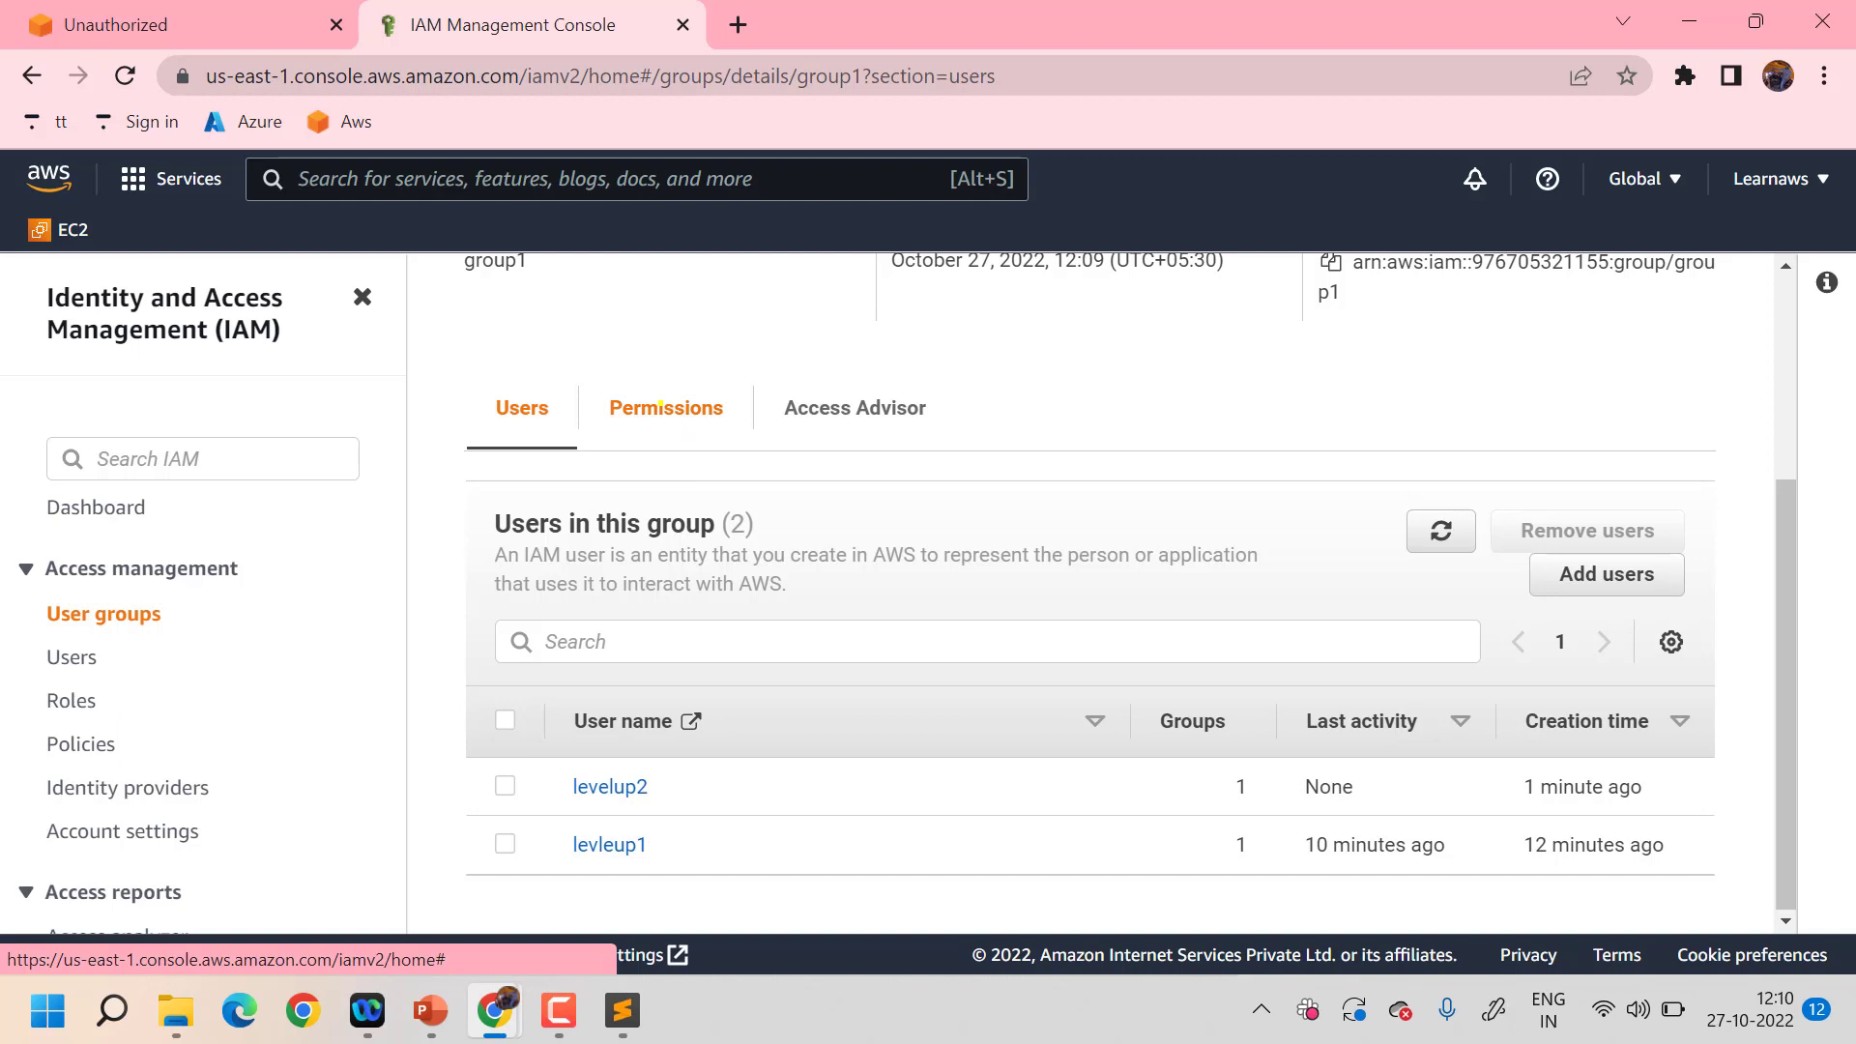
left_click(660, 405)
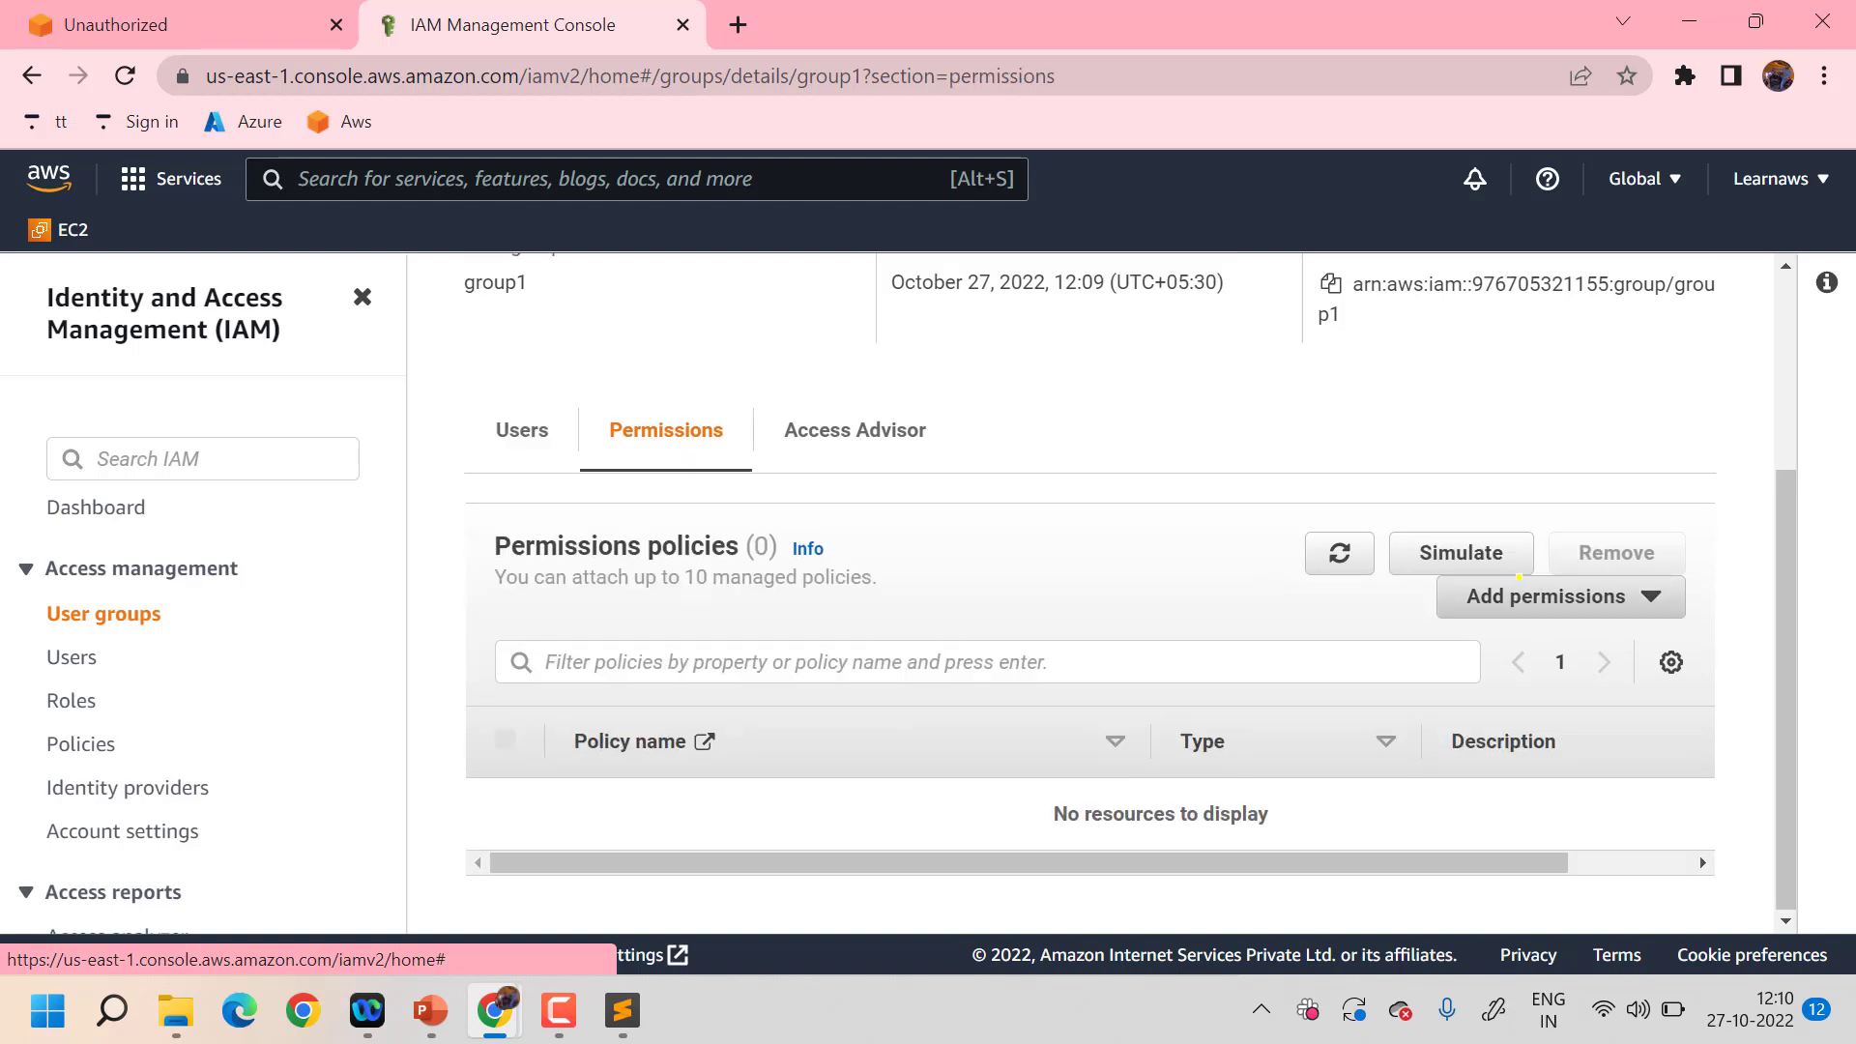
- Choose to attach existing policies to group1 and filter the policy list by s3
left_click(1519, 579)
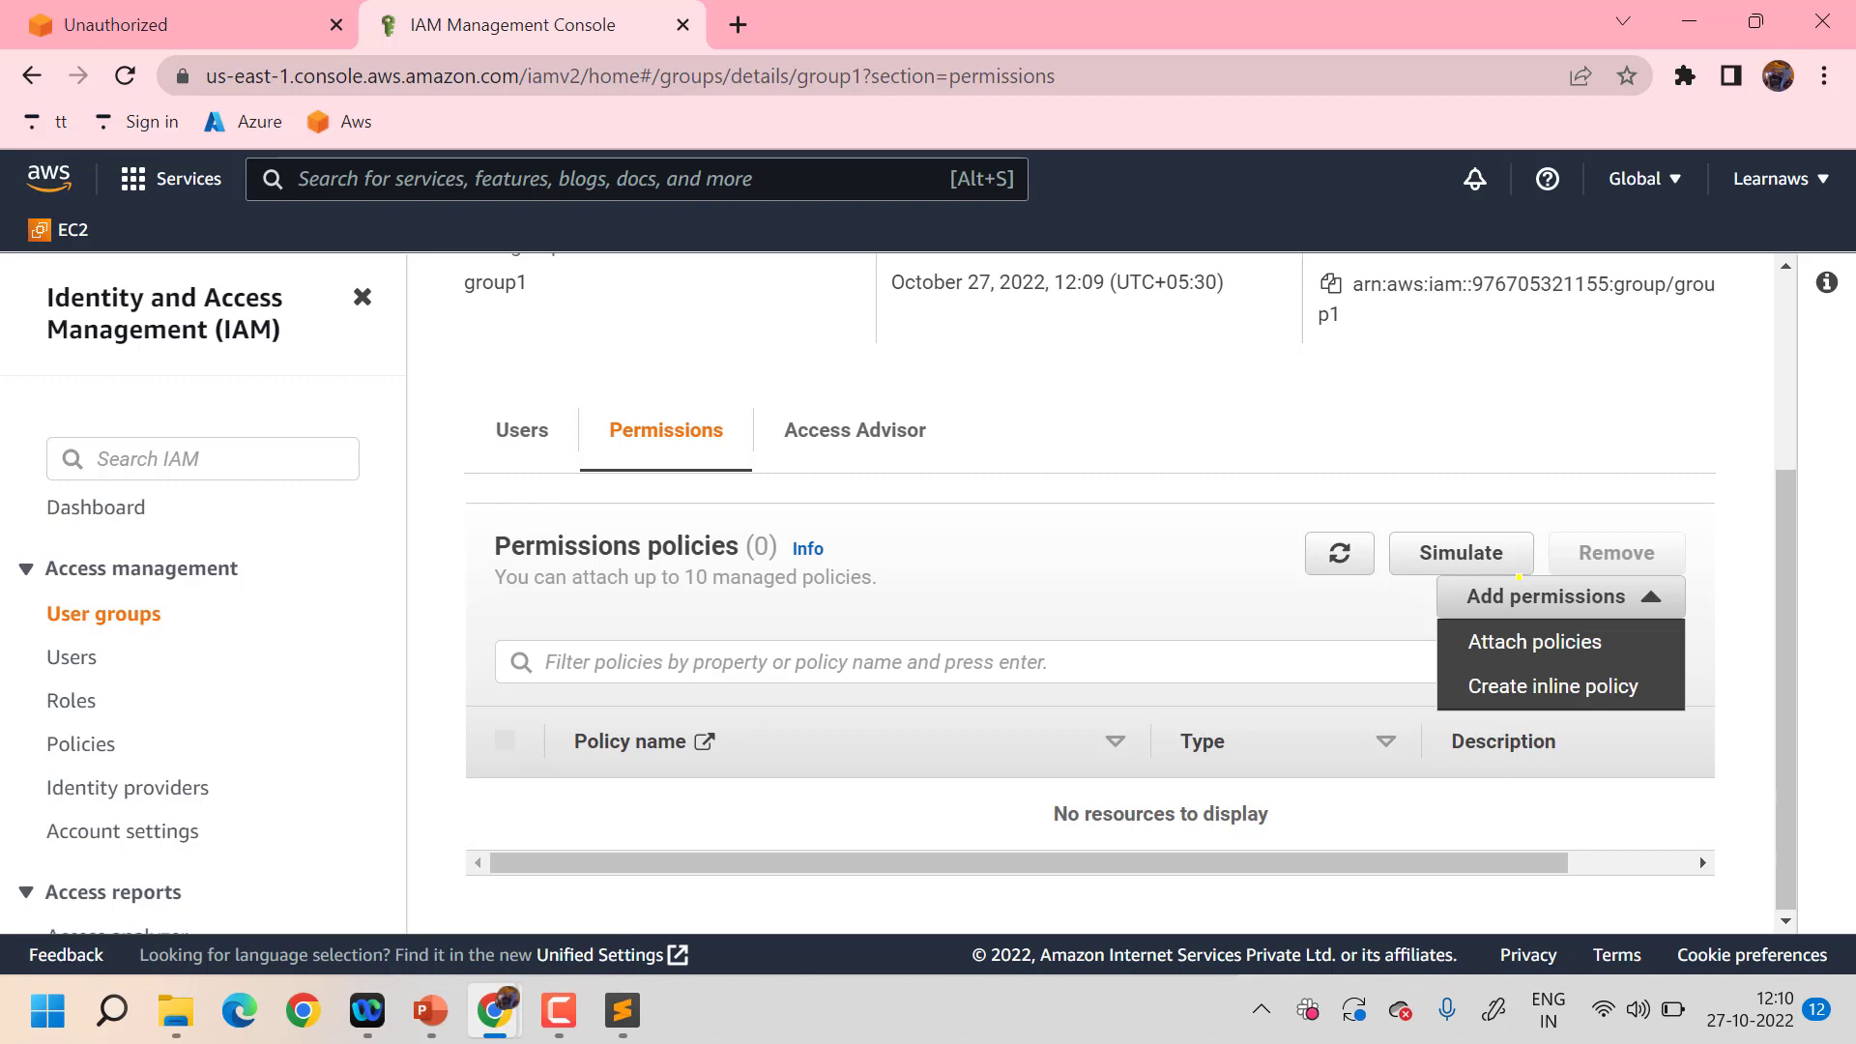
left_click(1514, 639)
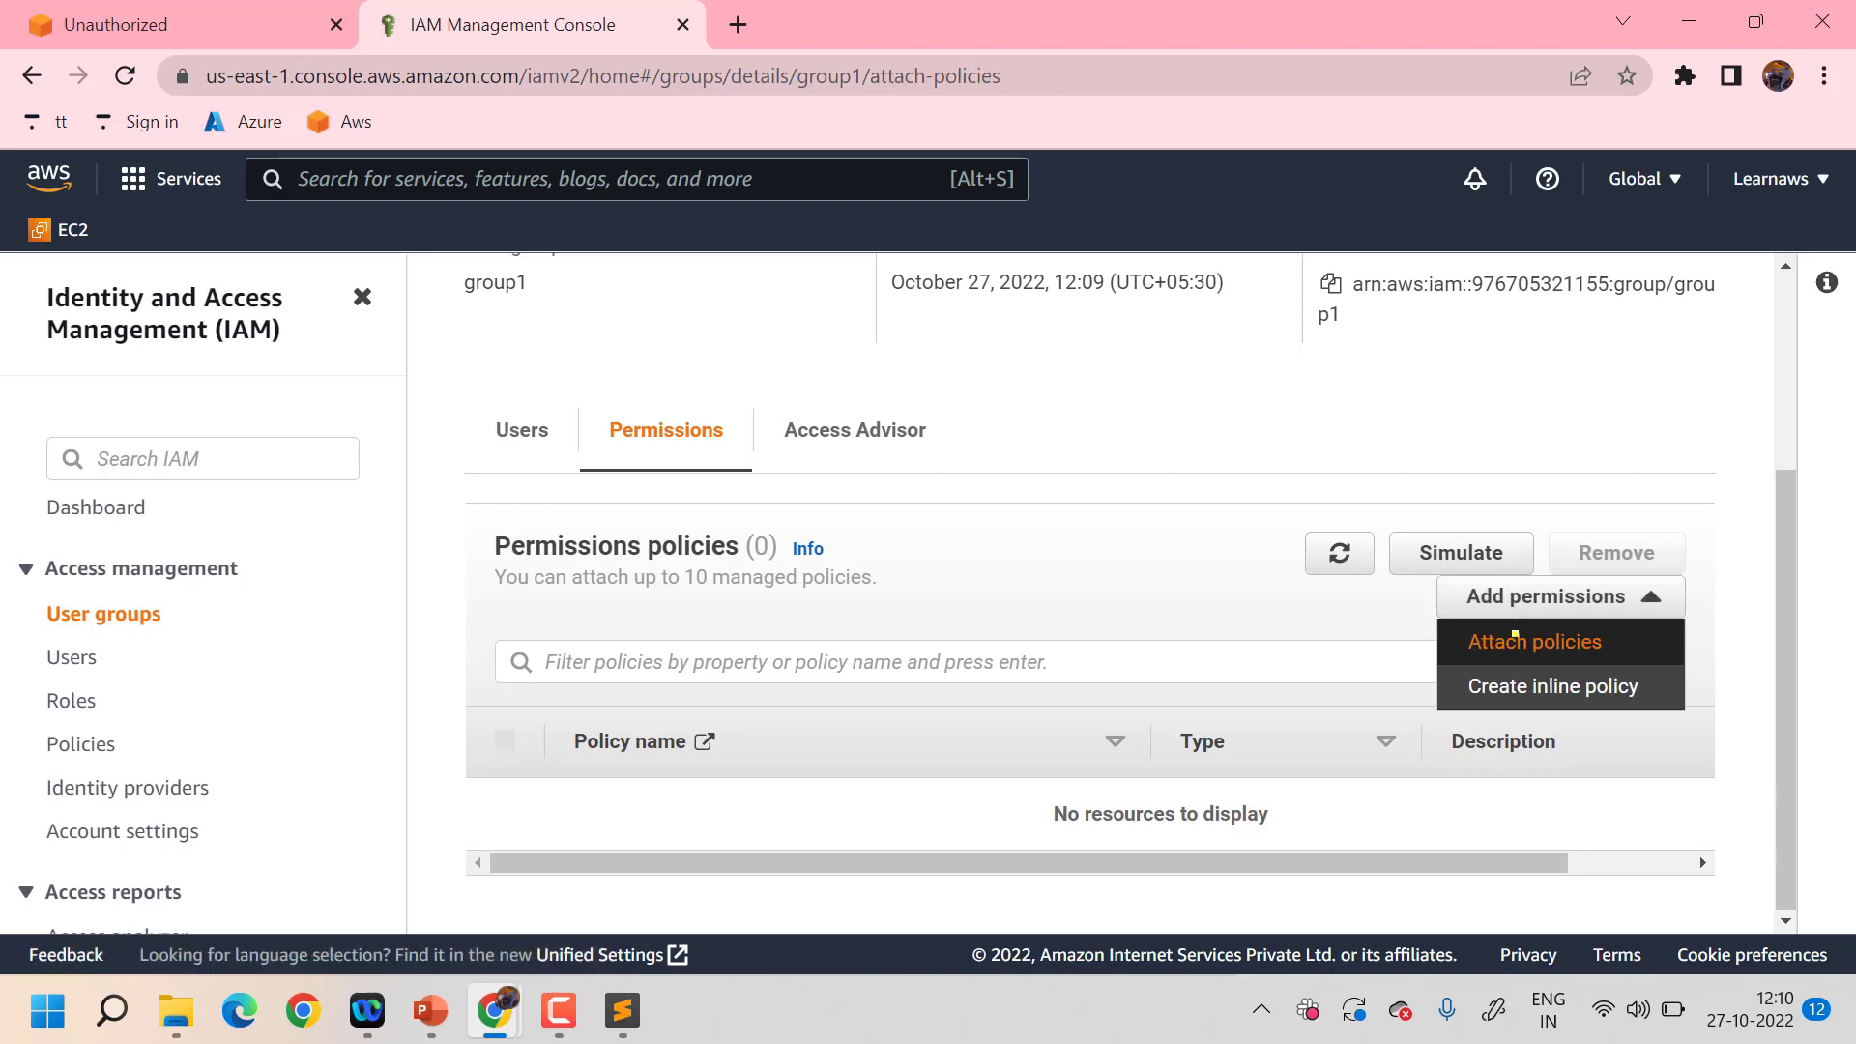
scroll(961, 720, "down", 1)
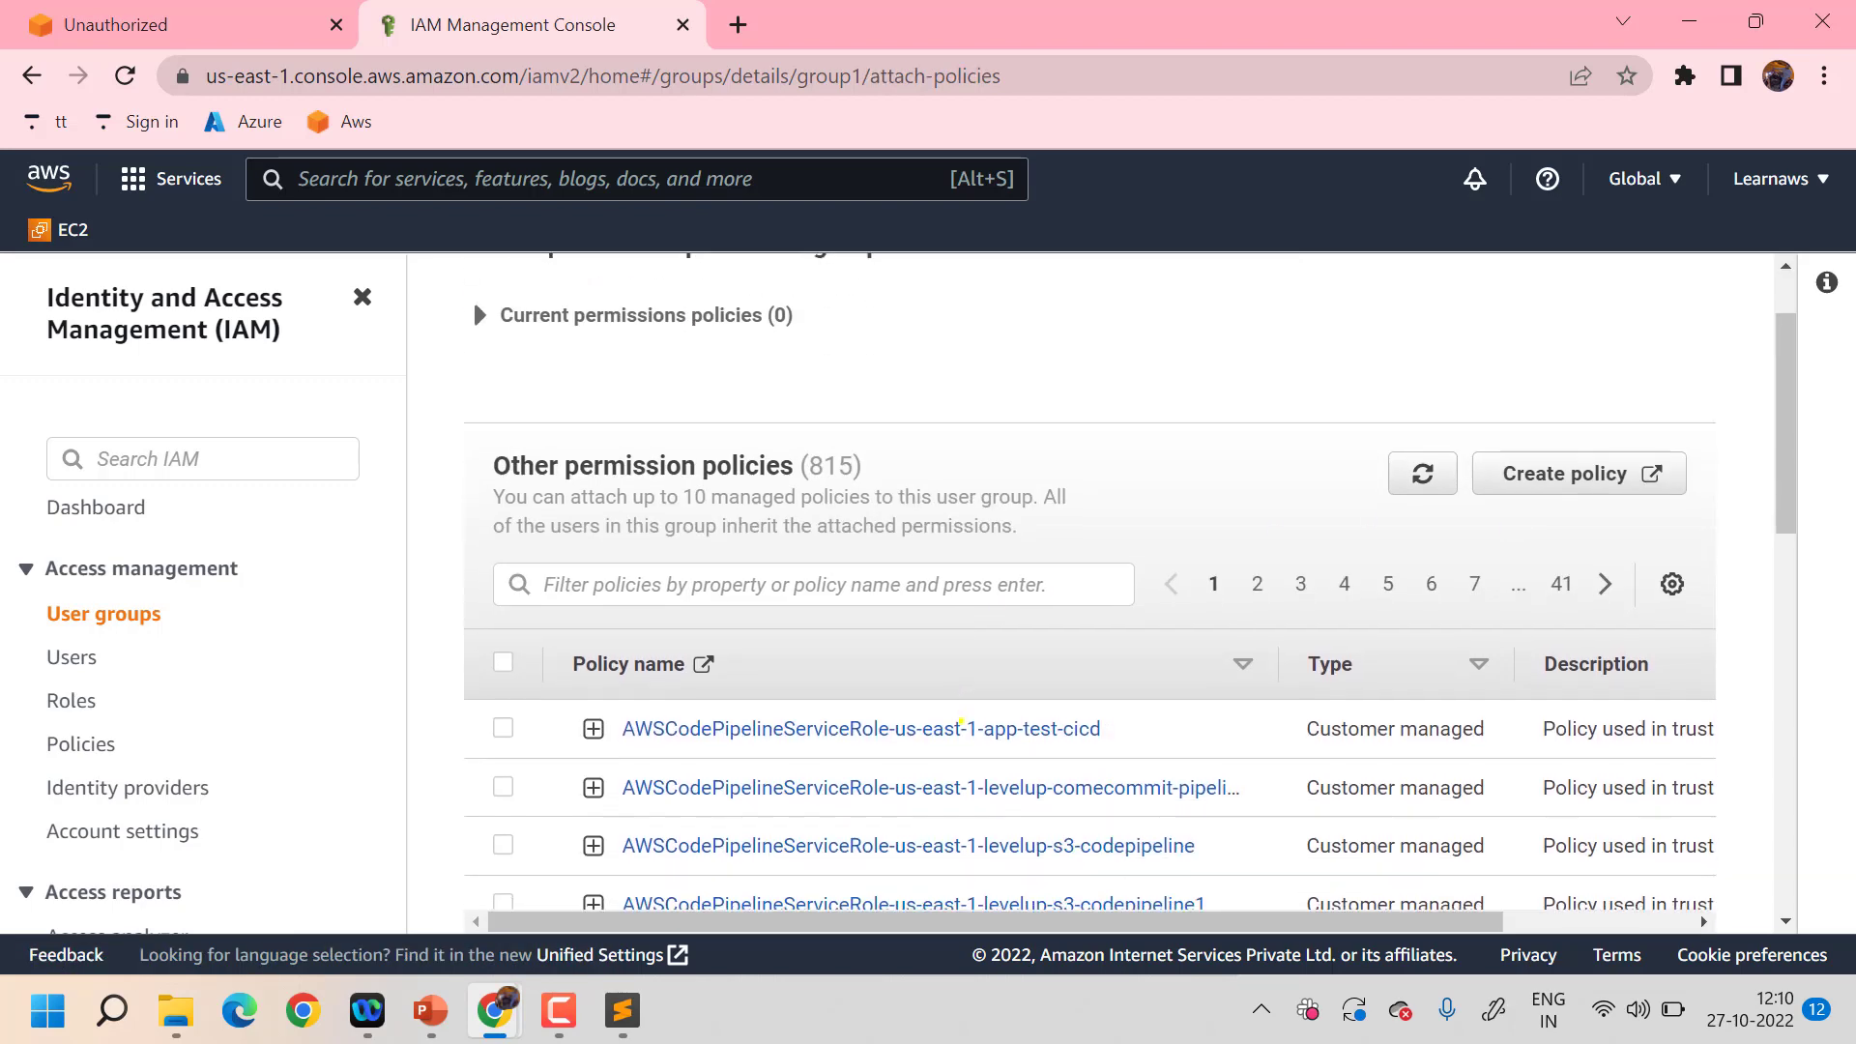
left_click(878, 587)
type("aws")
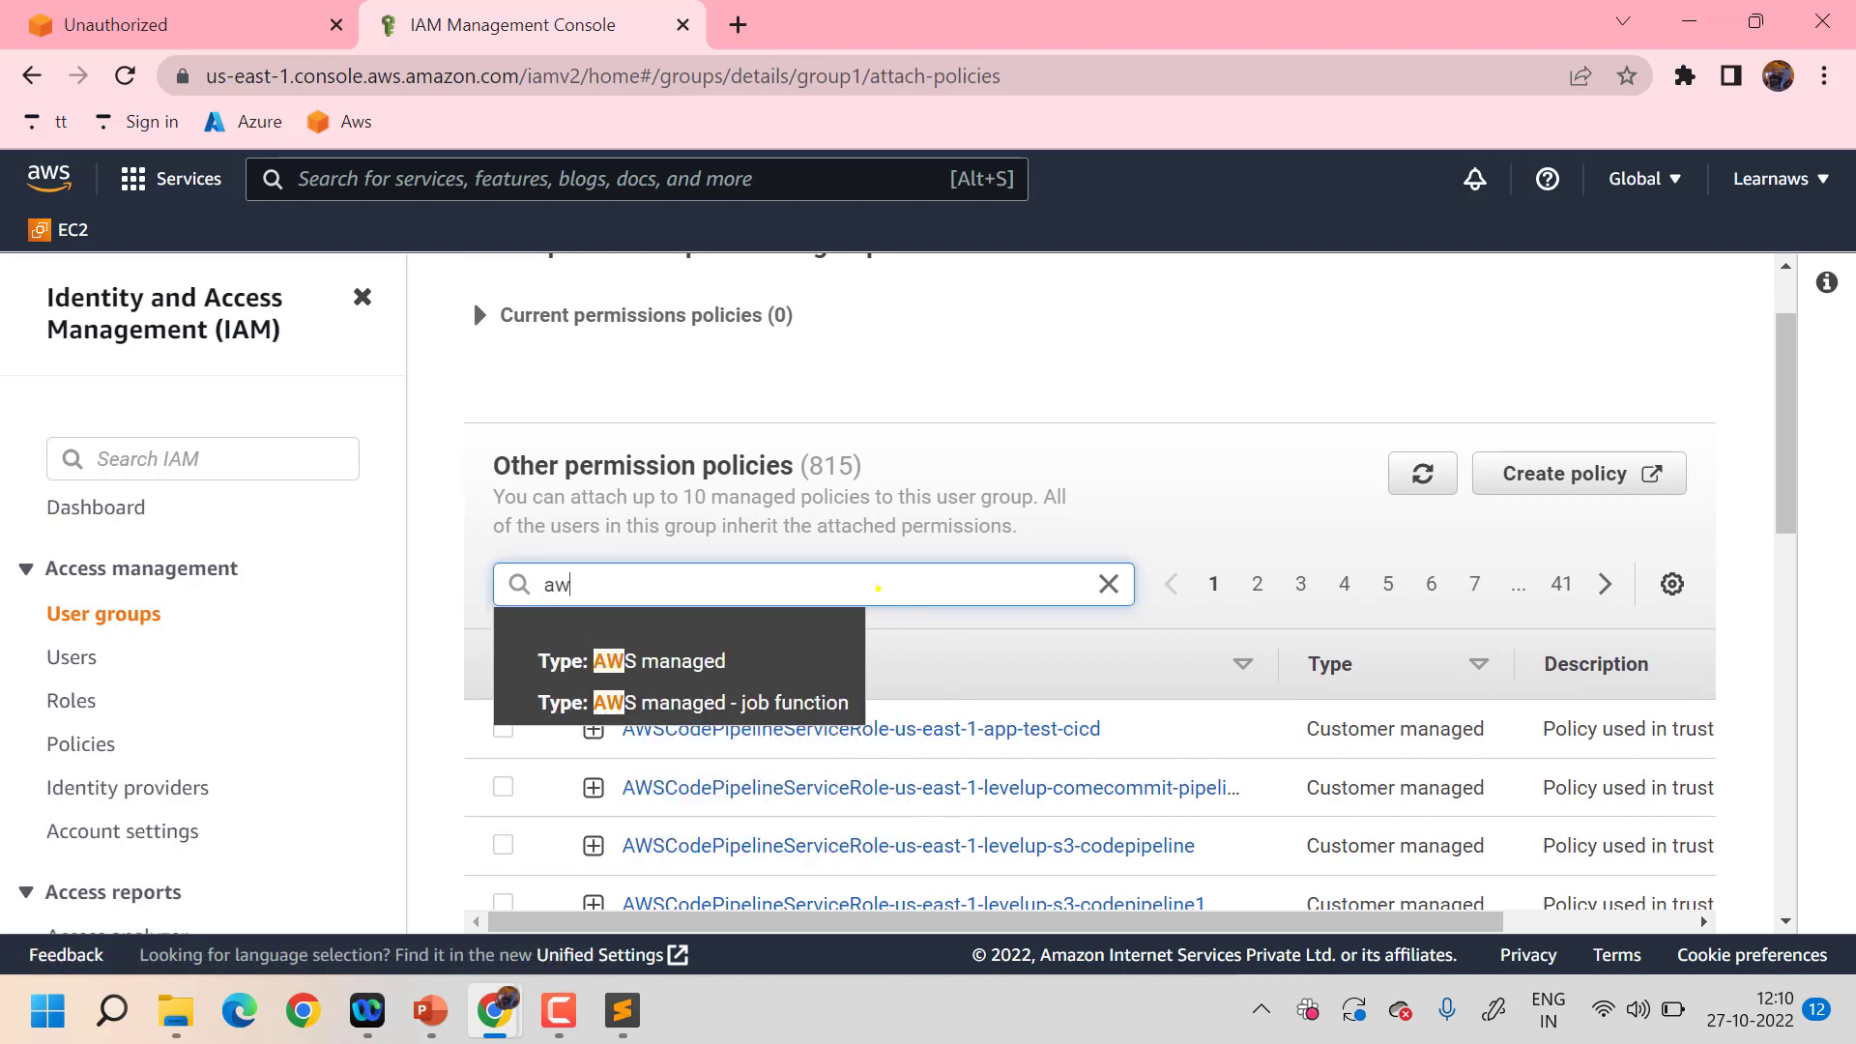
key("BackSpace")
key("BackSpace")
key("BackSpace")
type("admin")
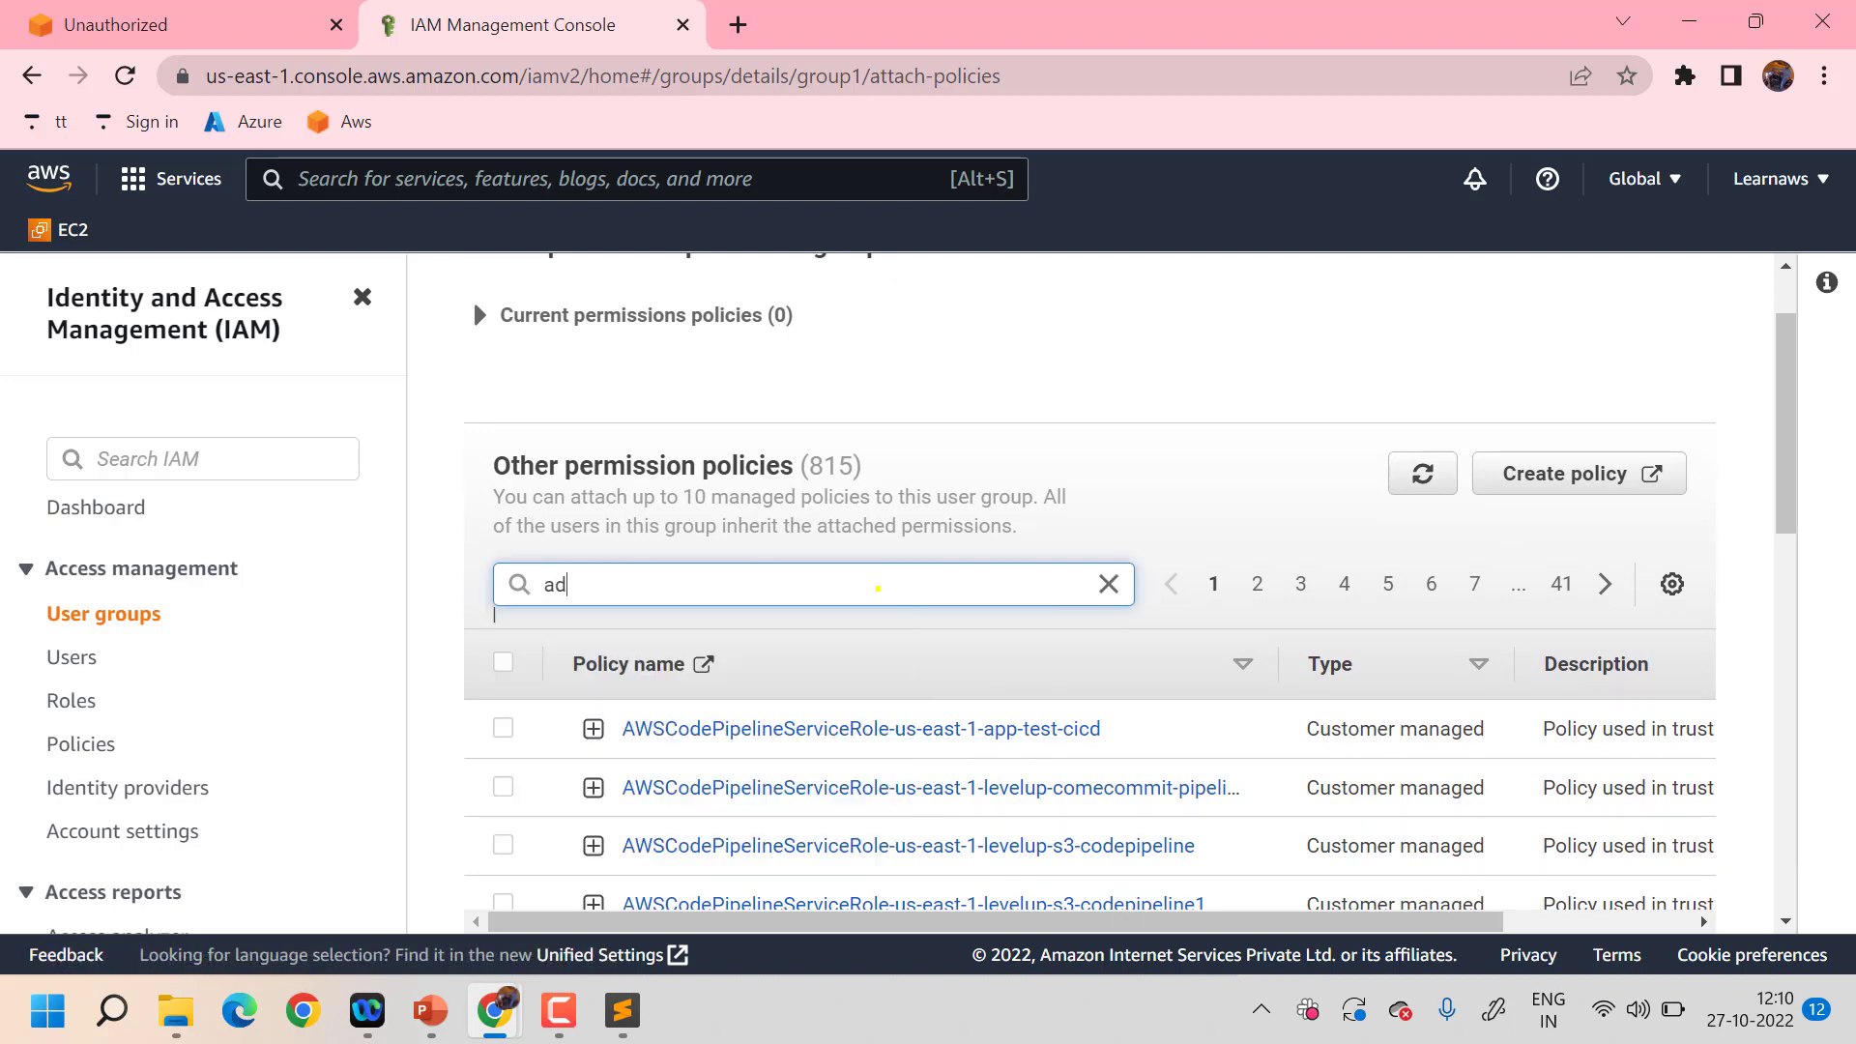
key("BackSpace")
key("BackSpace")
key("BackSpace")
key("BackSpace")
key("BackSpace")
scroll(878, 587, "down", 7)
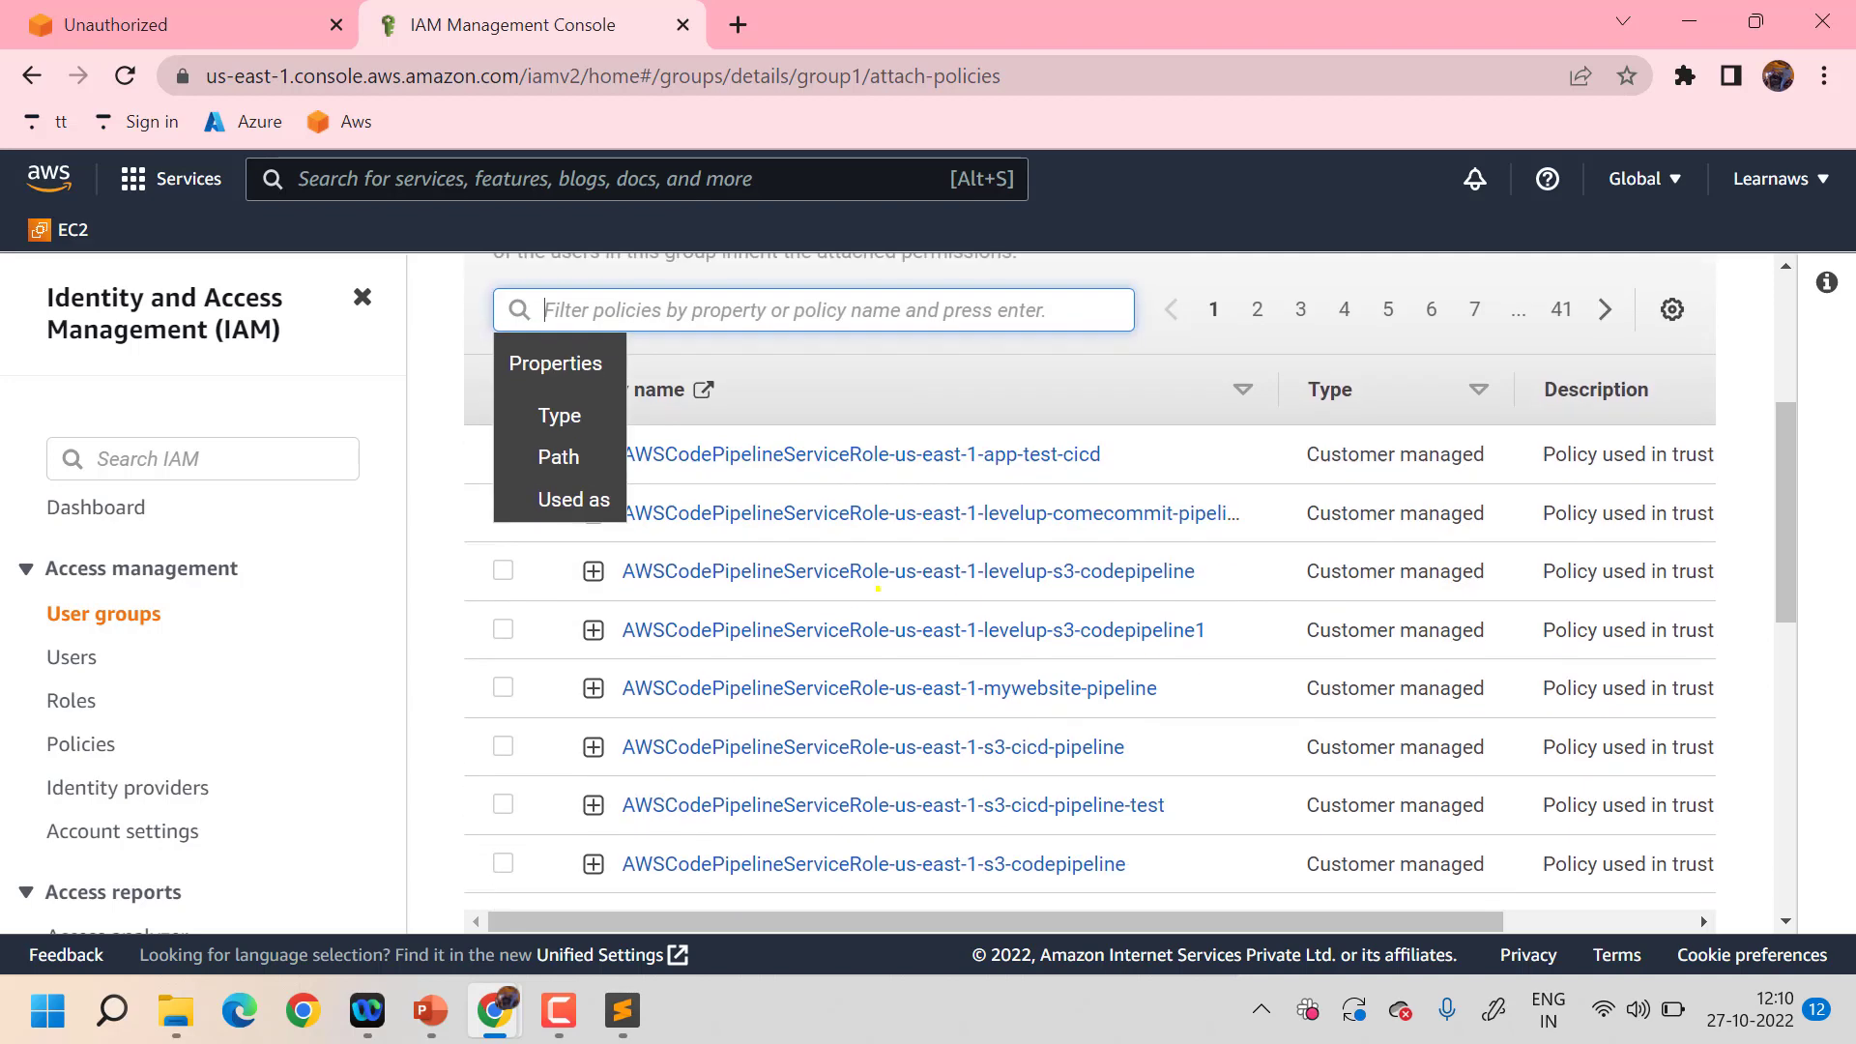
scroll(878, 587, "right", 1)
scroll(877, 586, "up", 7)
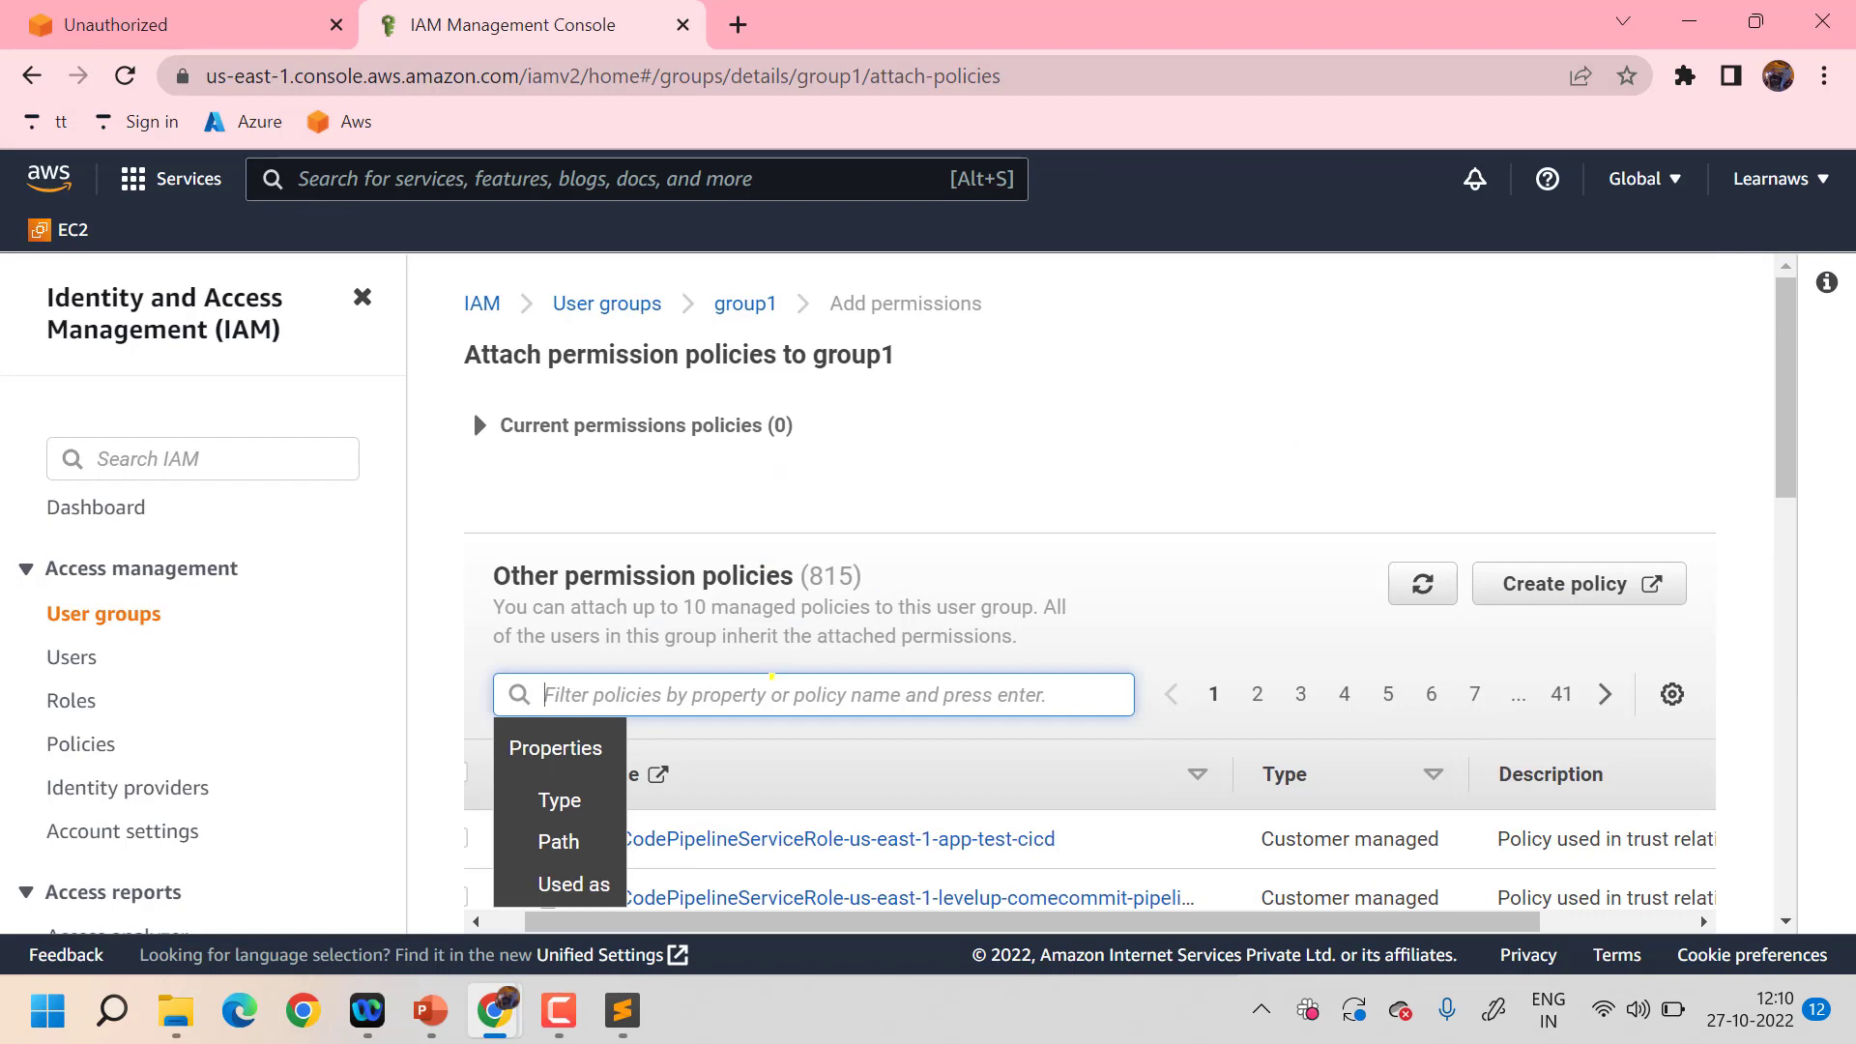
type("s3")
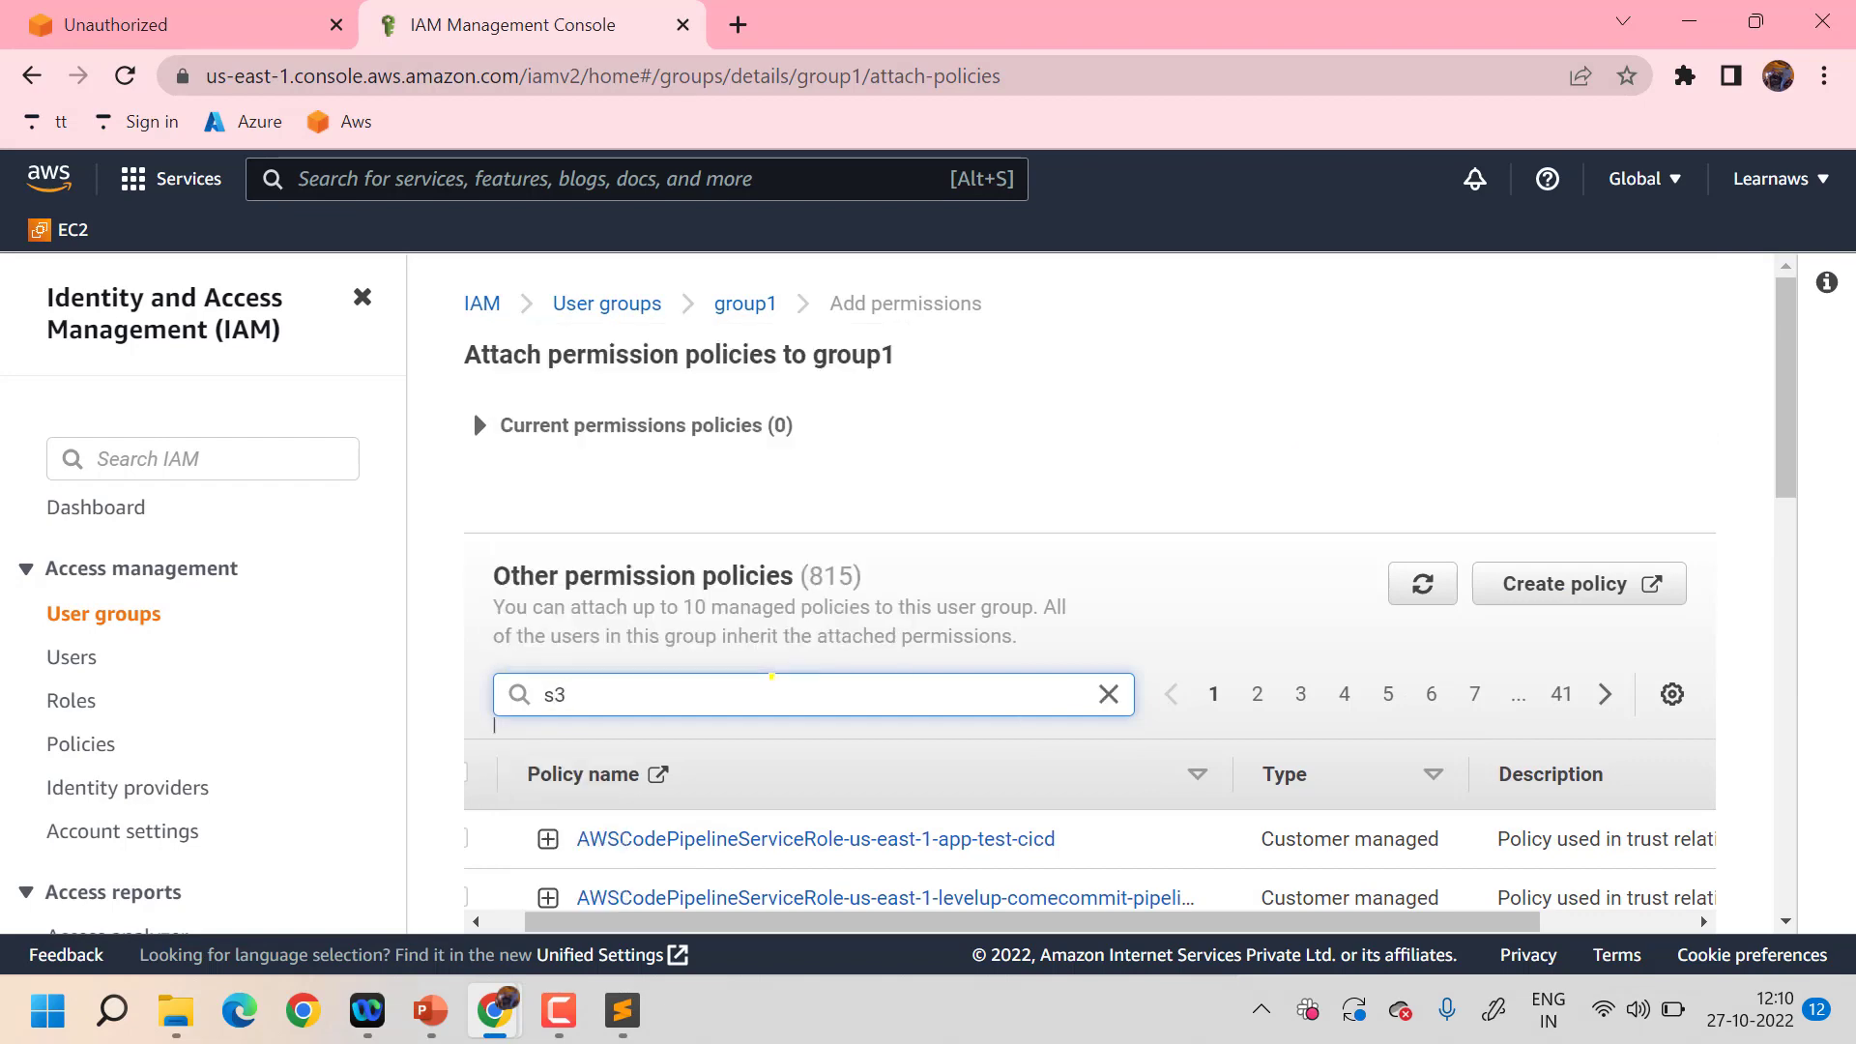
key("Return")
scroll(771, 675, "down", 3)
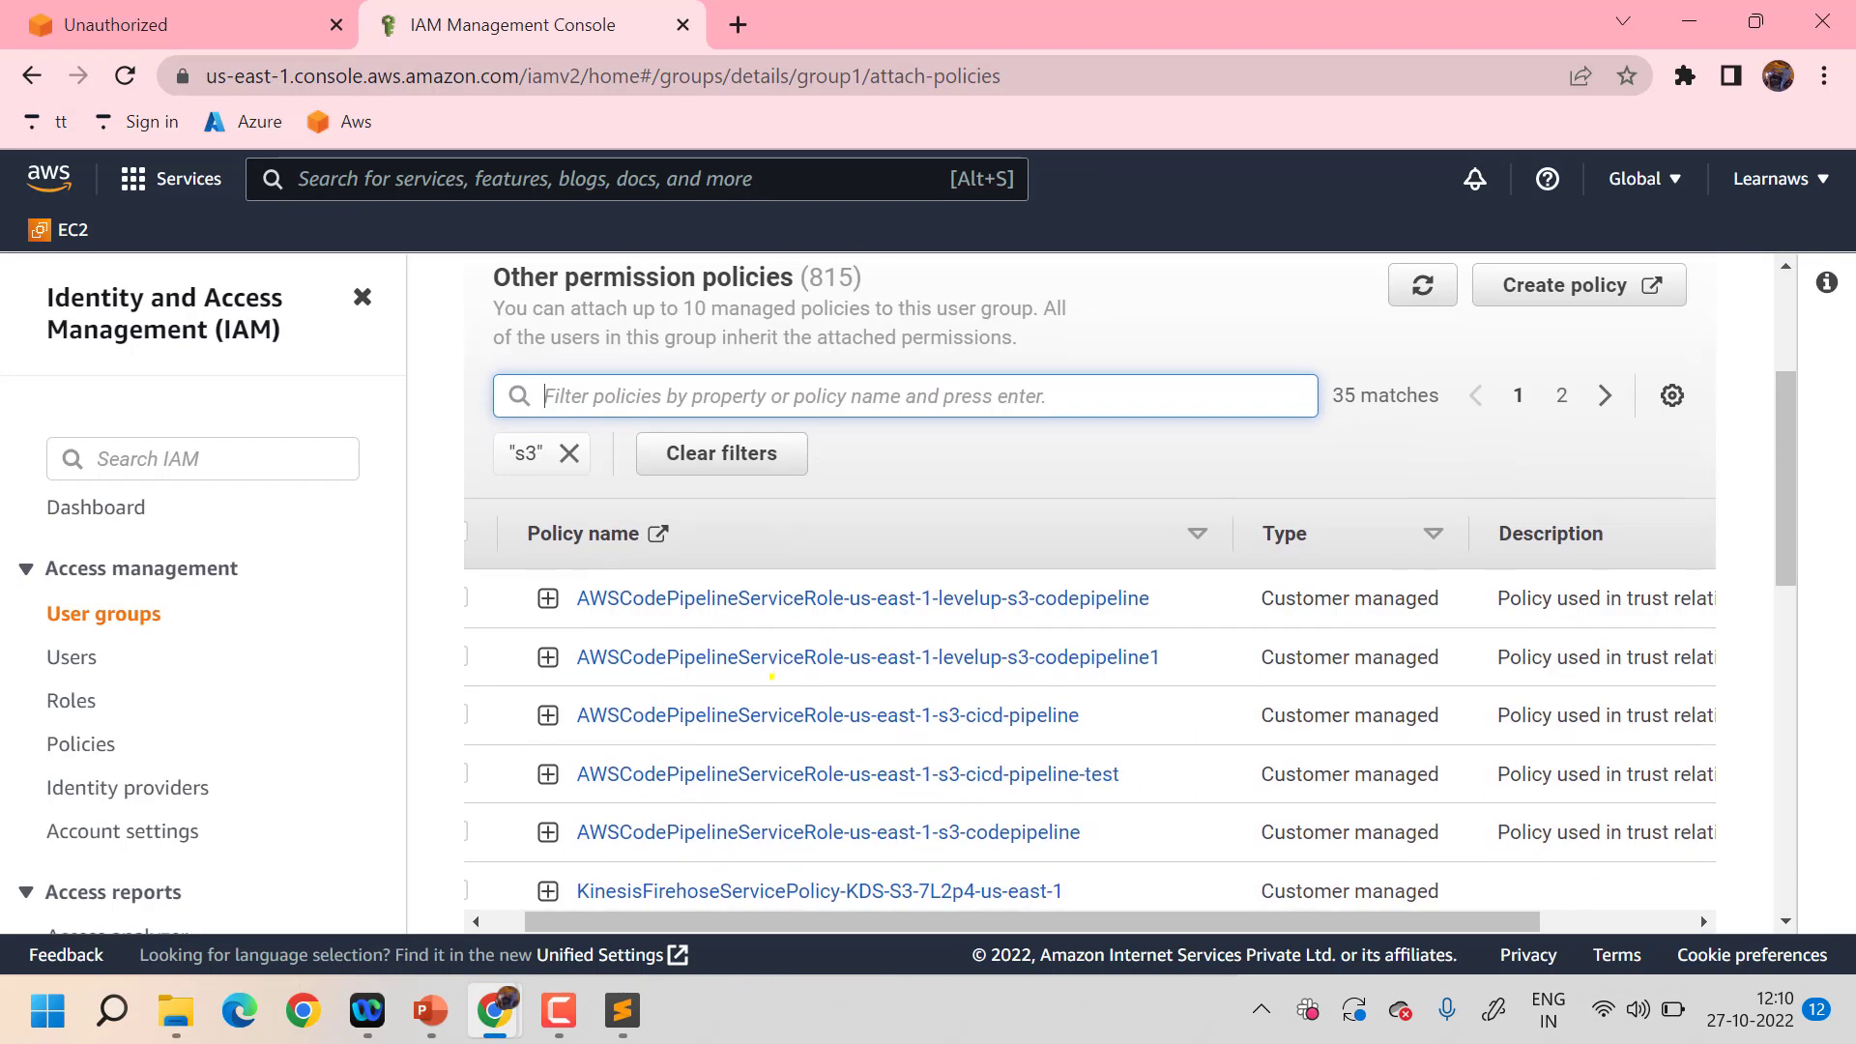
scroll(771, 676, "down", 2)
scroll(772, 675, "left", 1)
scroll(771, 675, "up", 6)
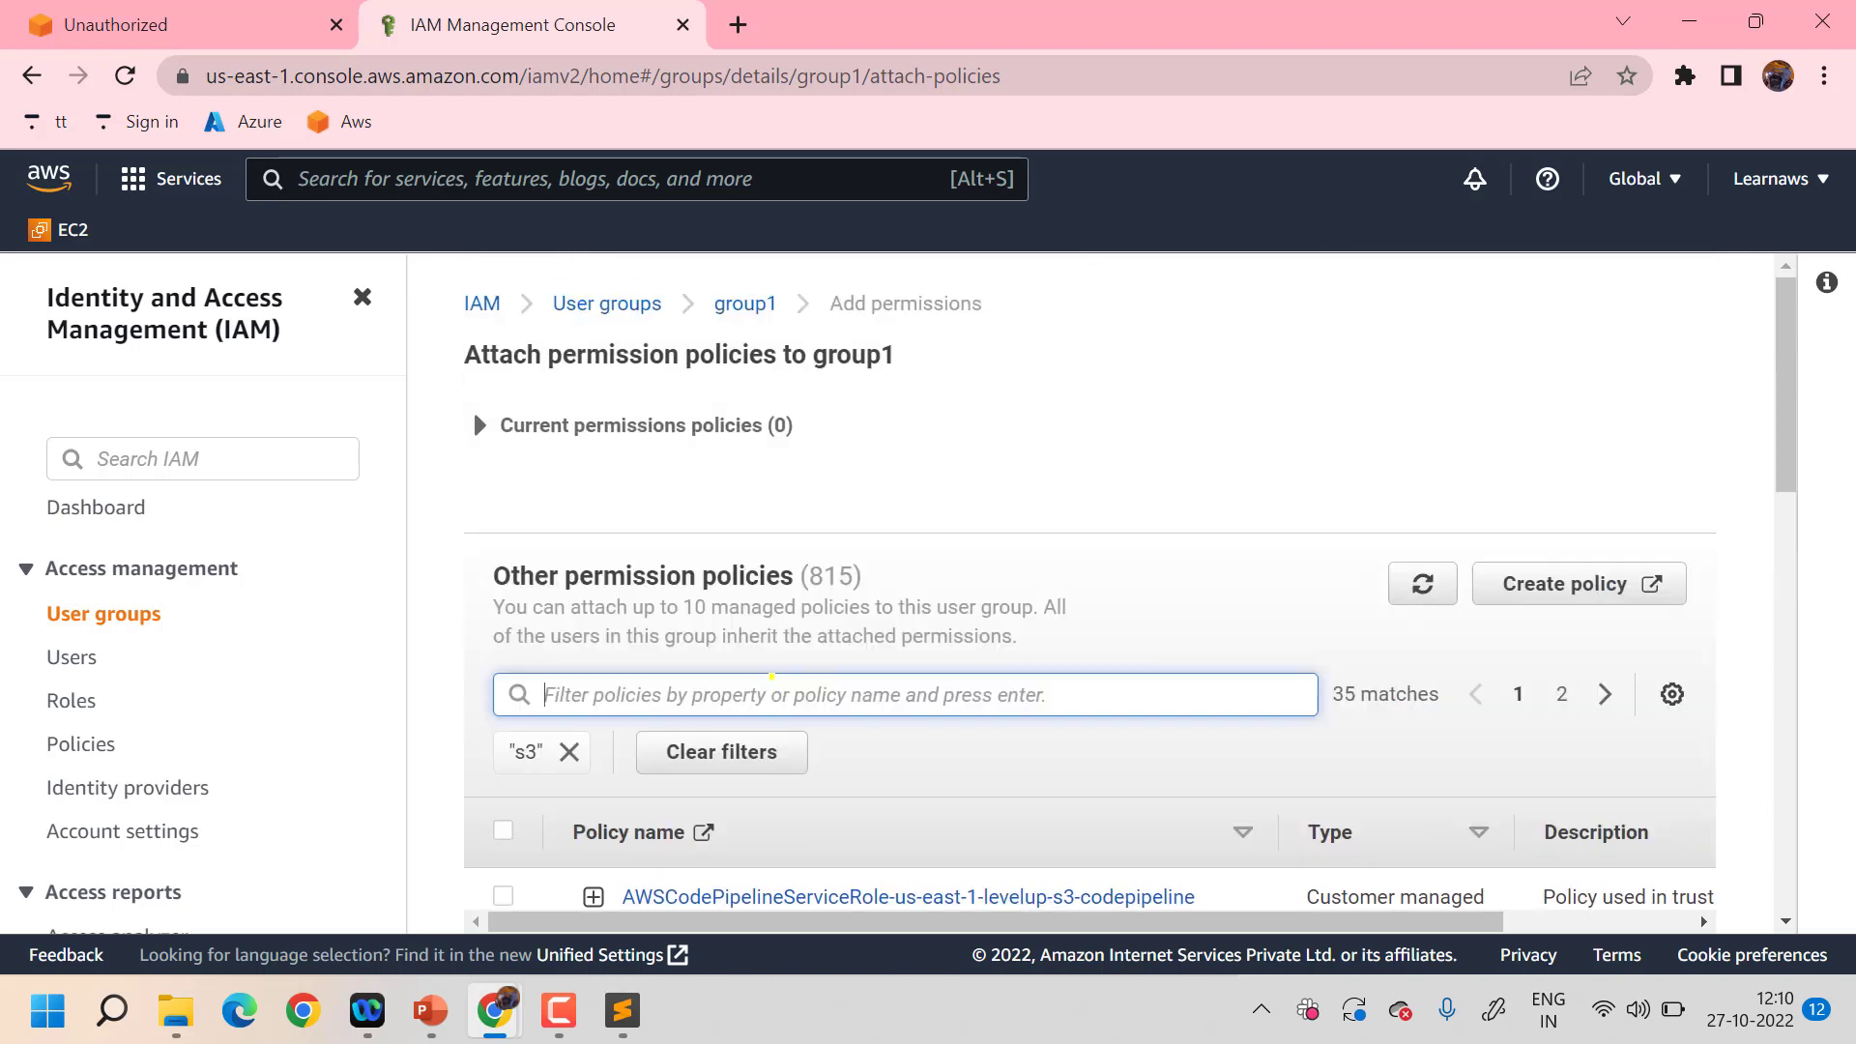
scroll(771, 676, "down", 3)
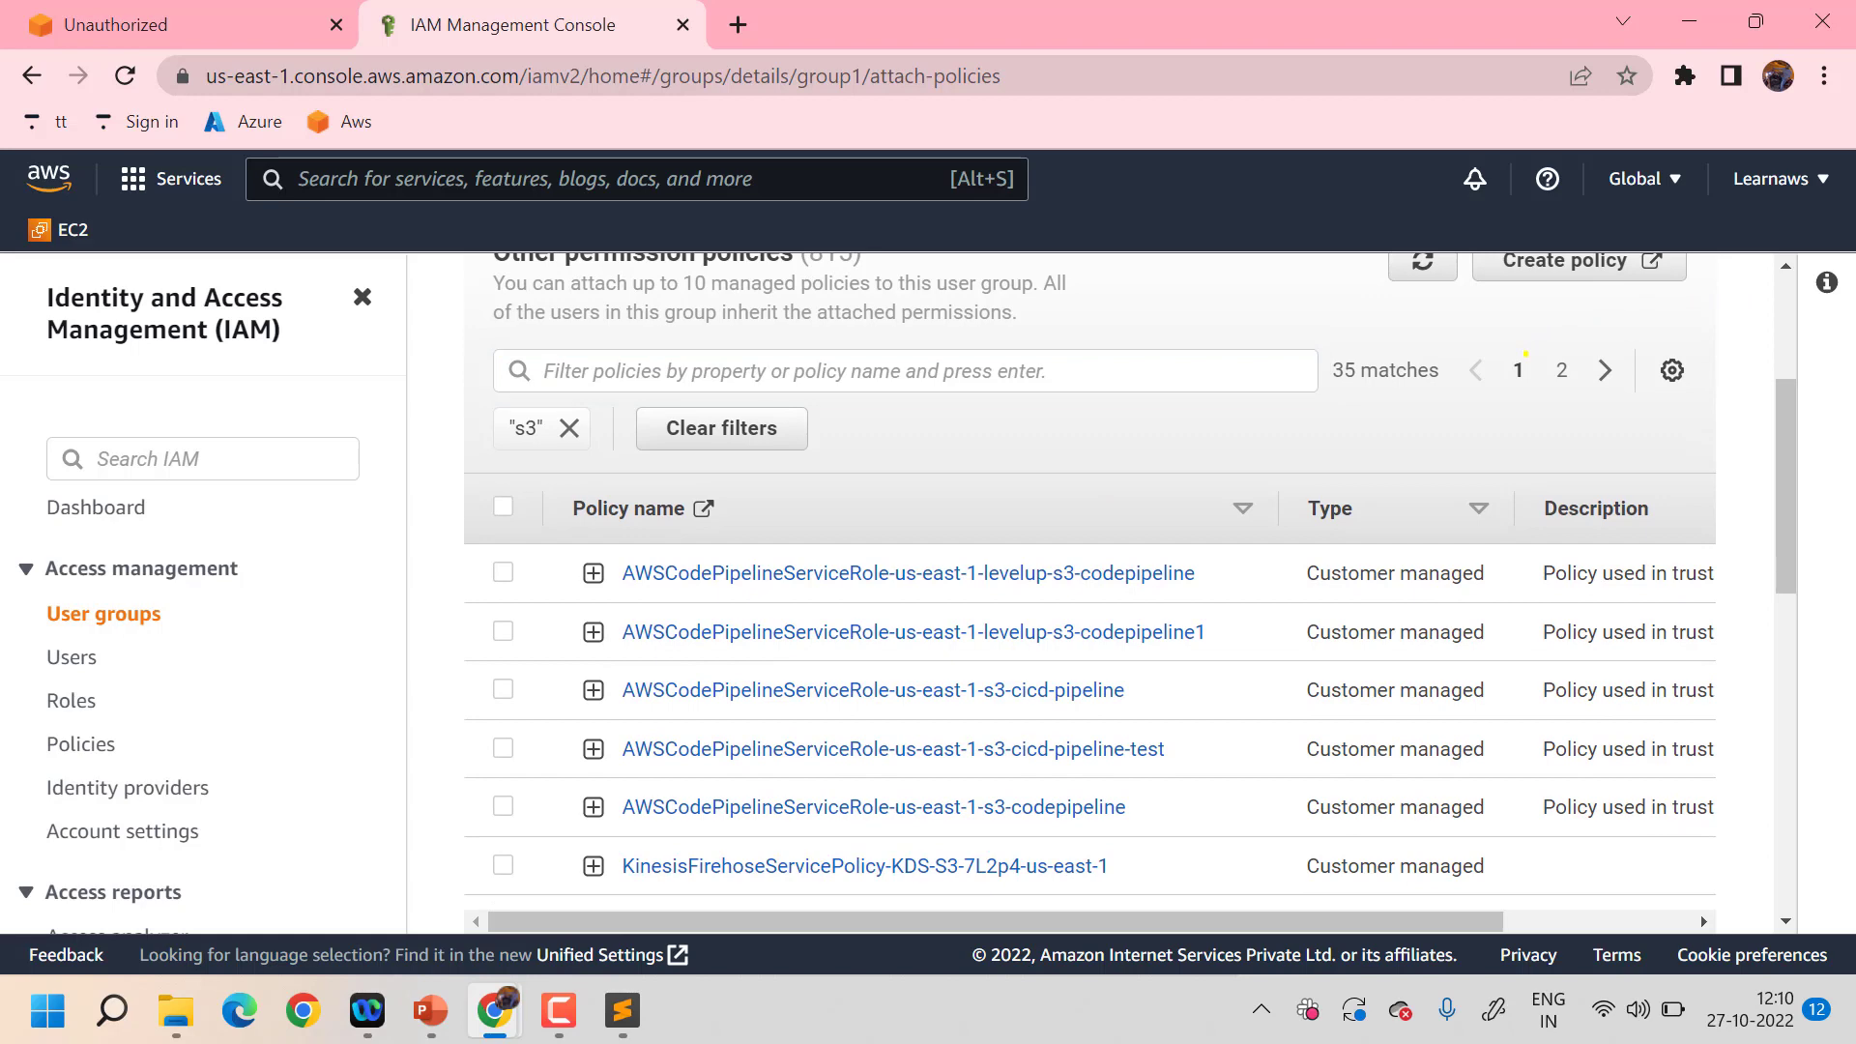
scroll(749, 684, "down", 9)
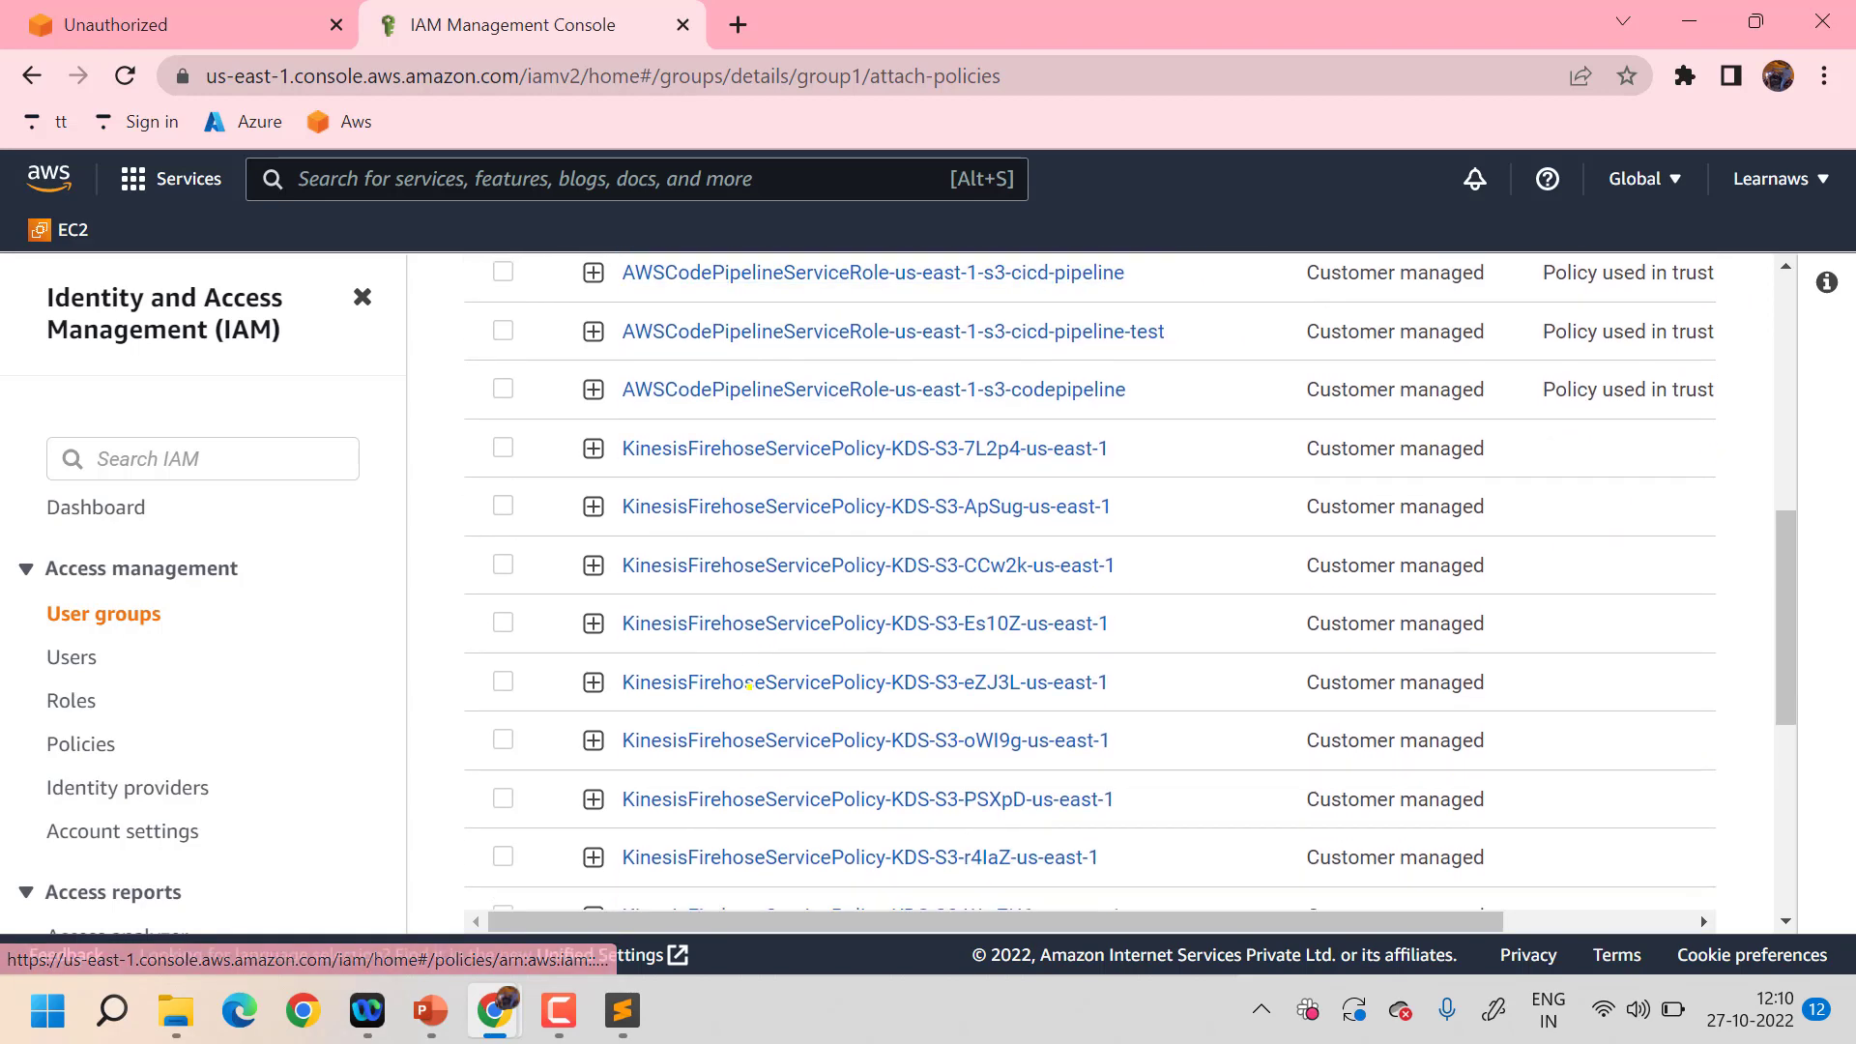
scroll(749, 685, "up", 10)
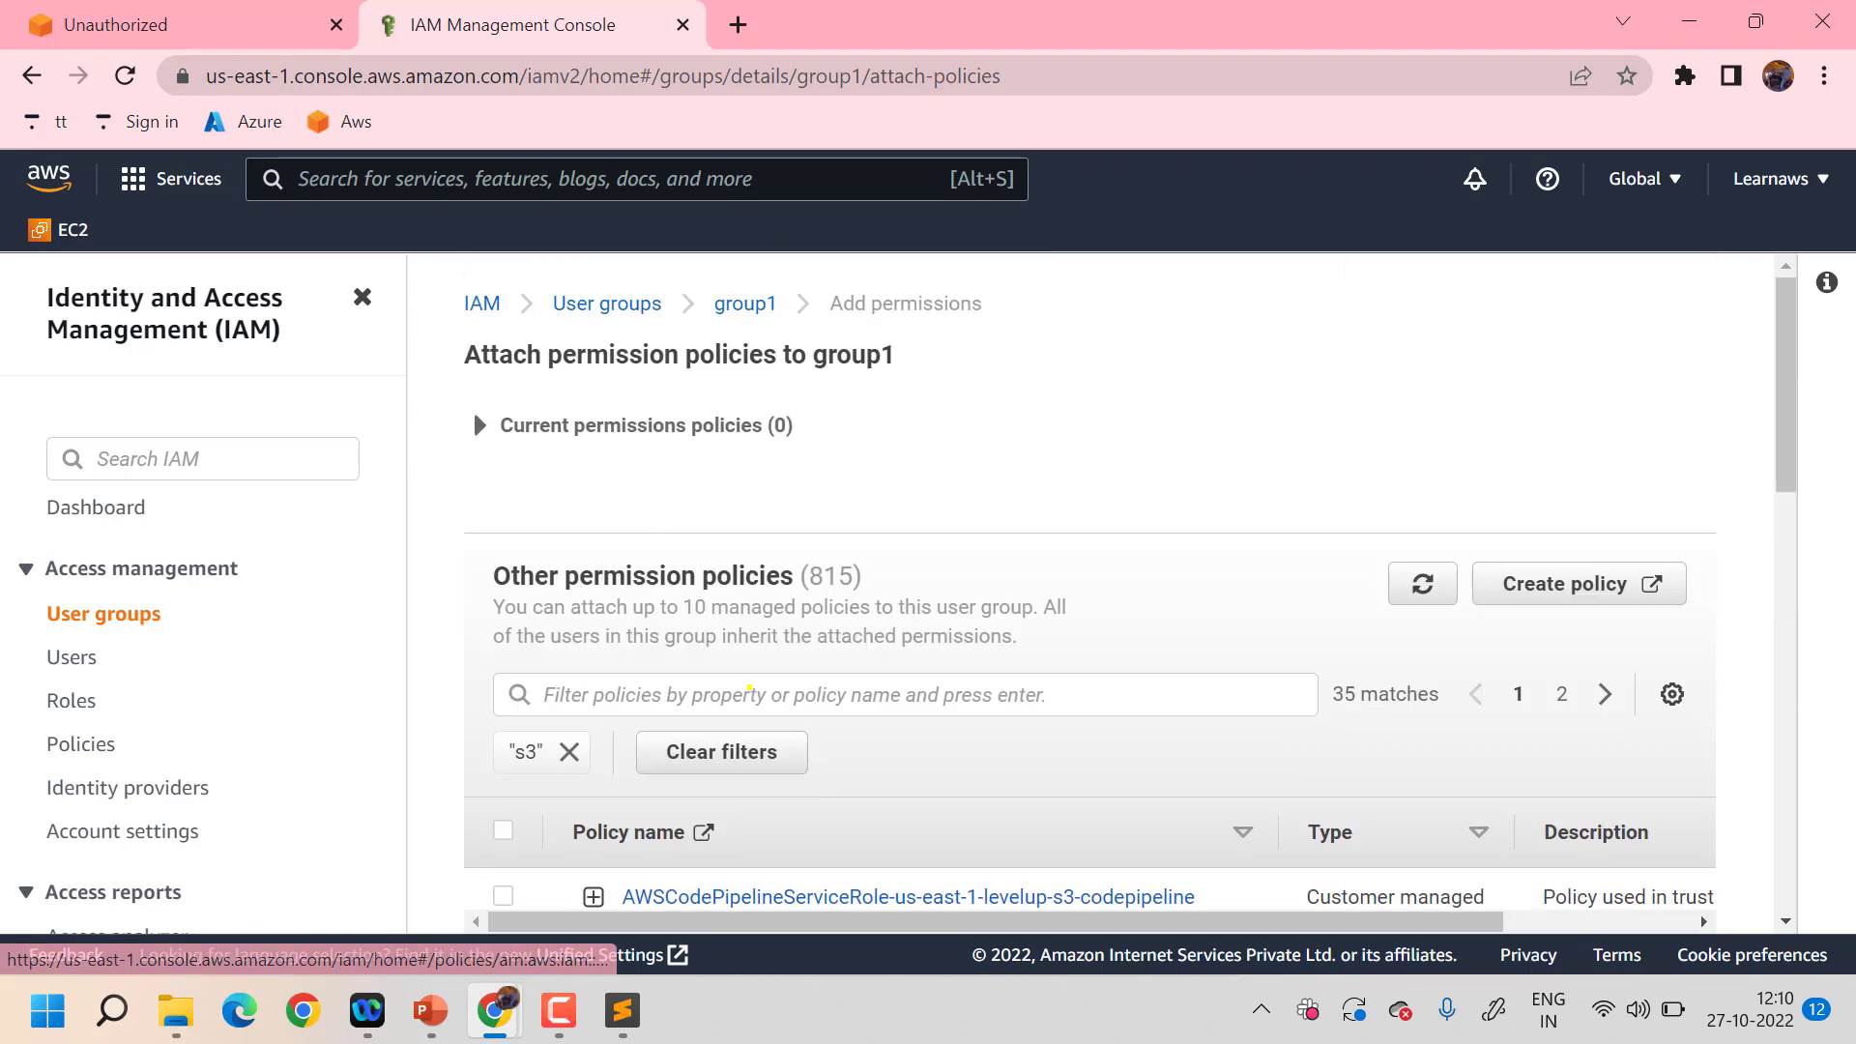
- Search 'administ', select AdministratorAccess, and attach it to group1
left_click(721, 695)
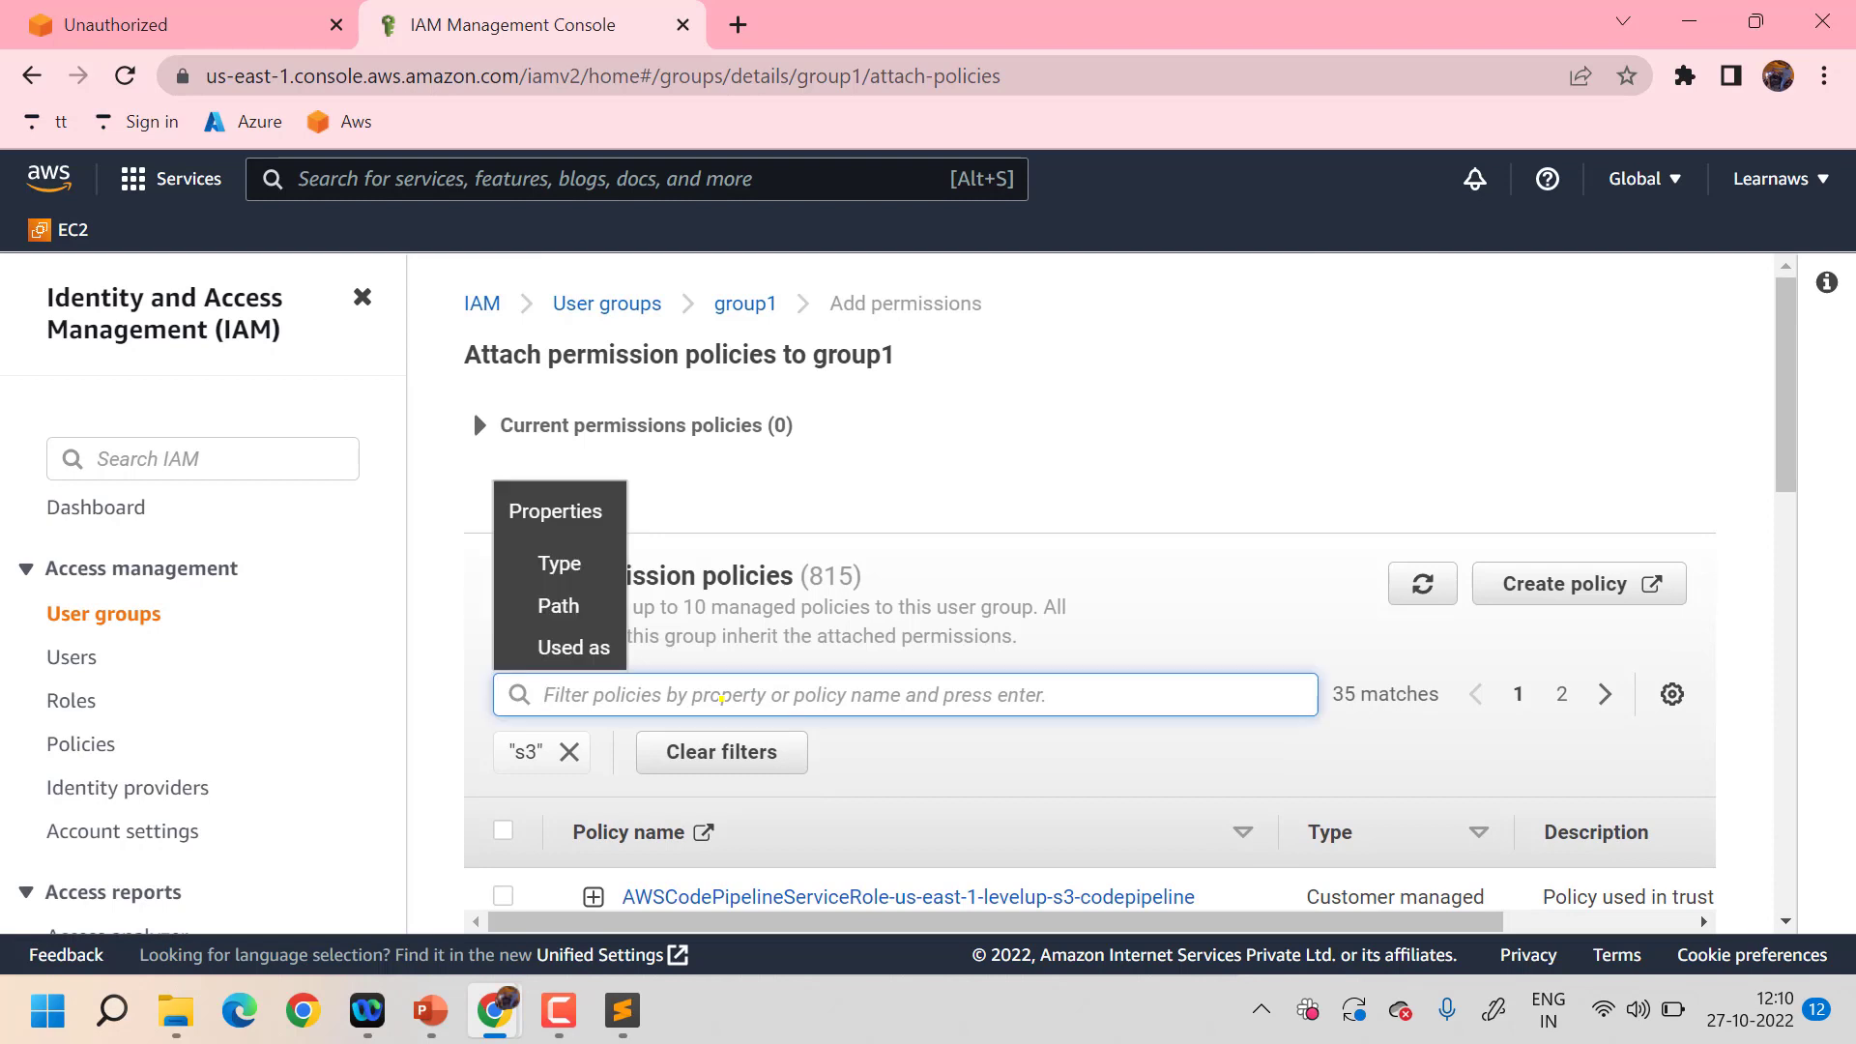
type("admi")
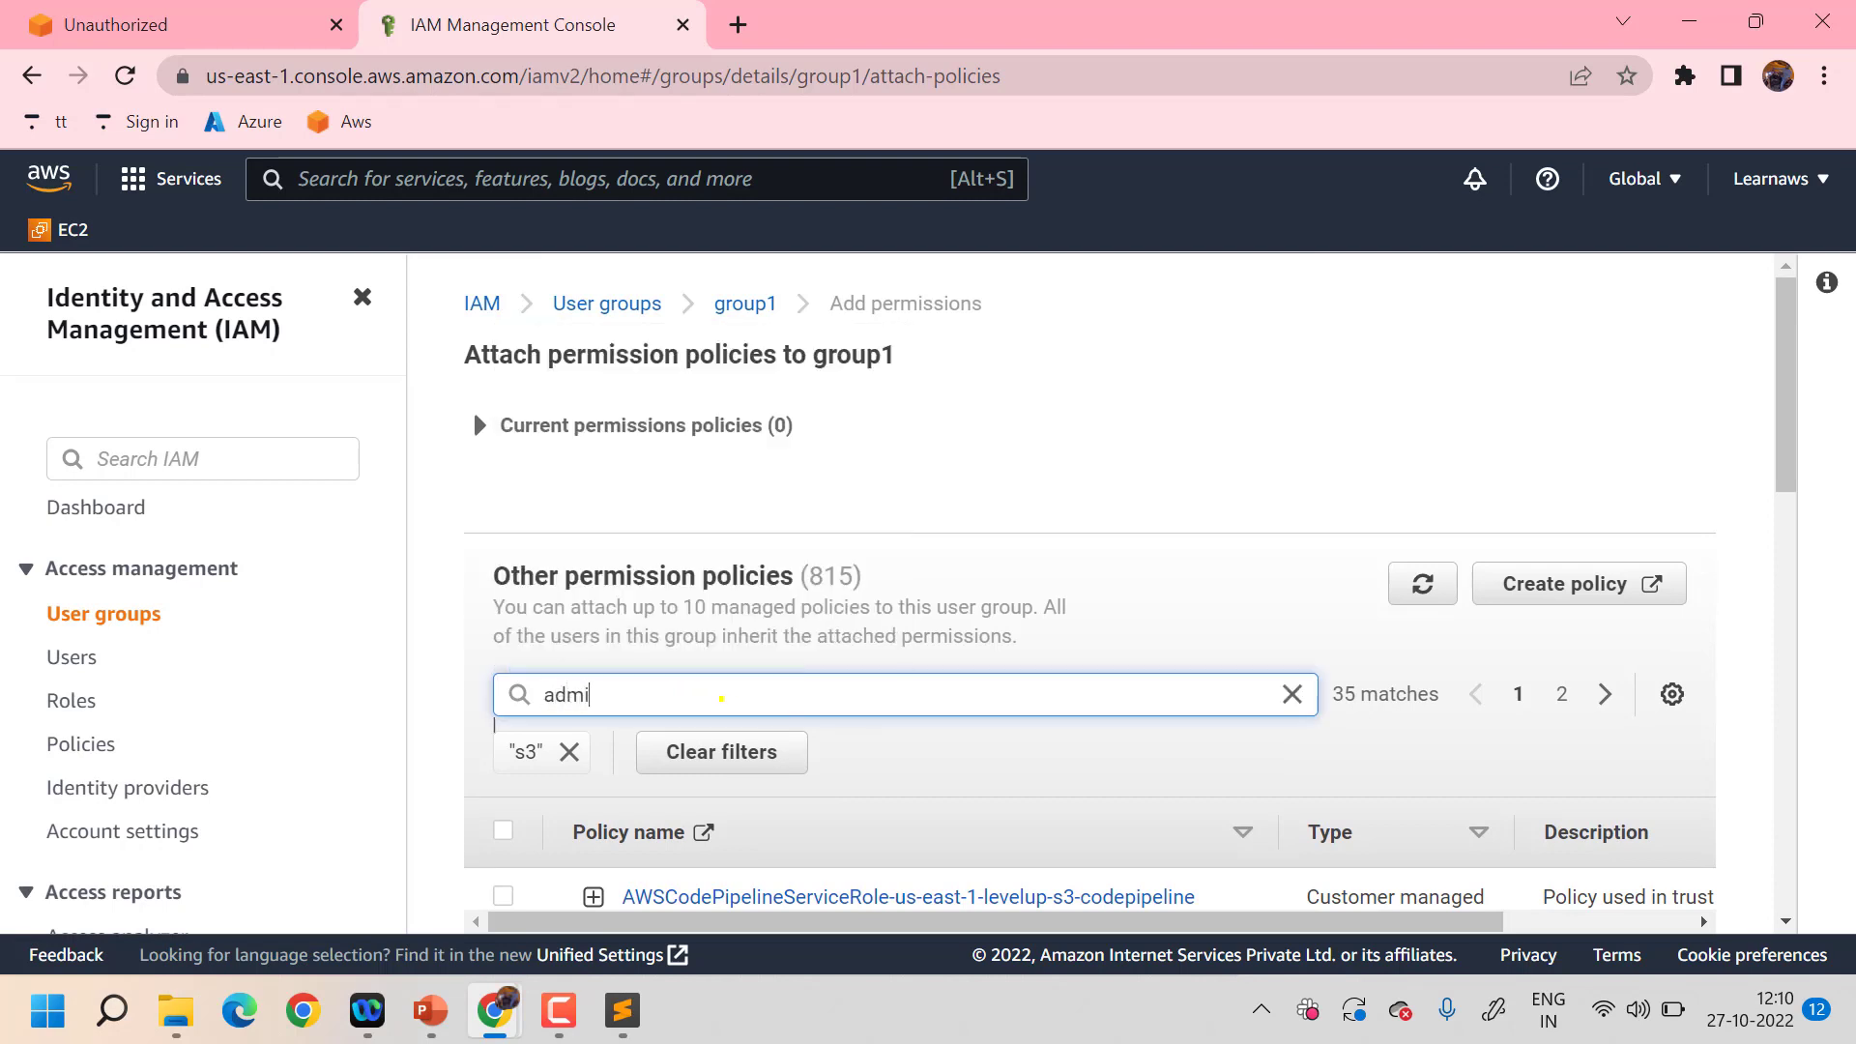
type("nist")
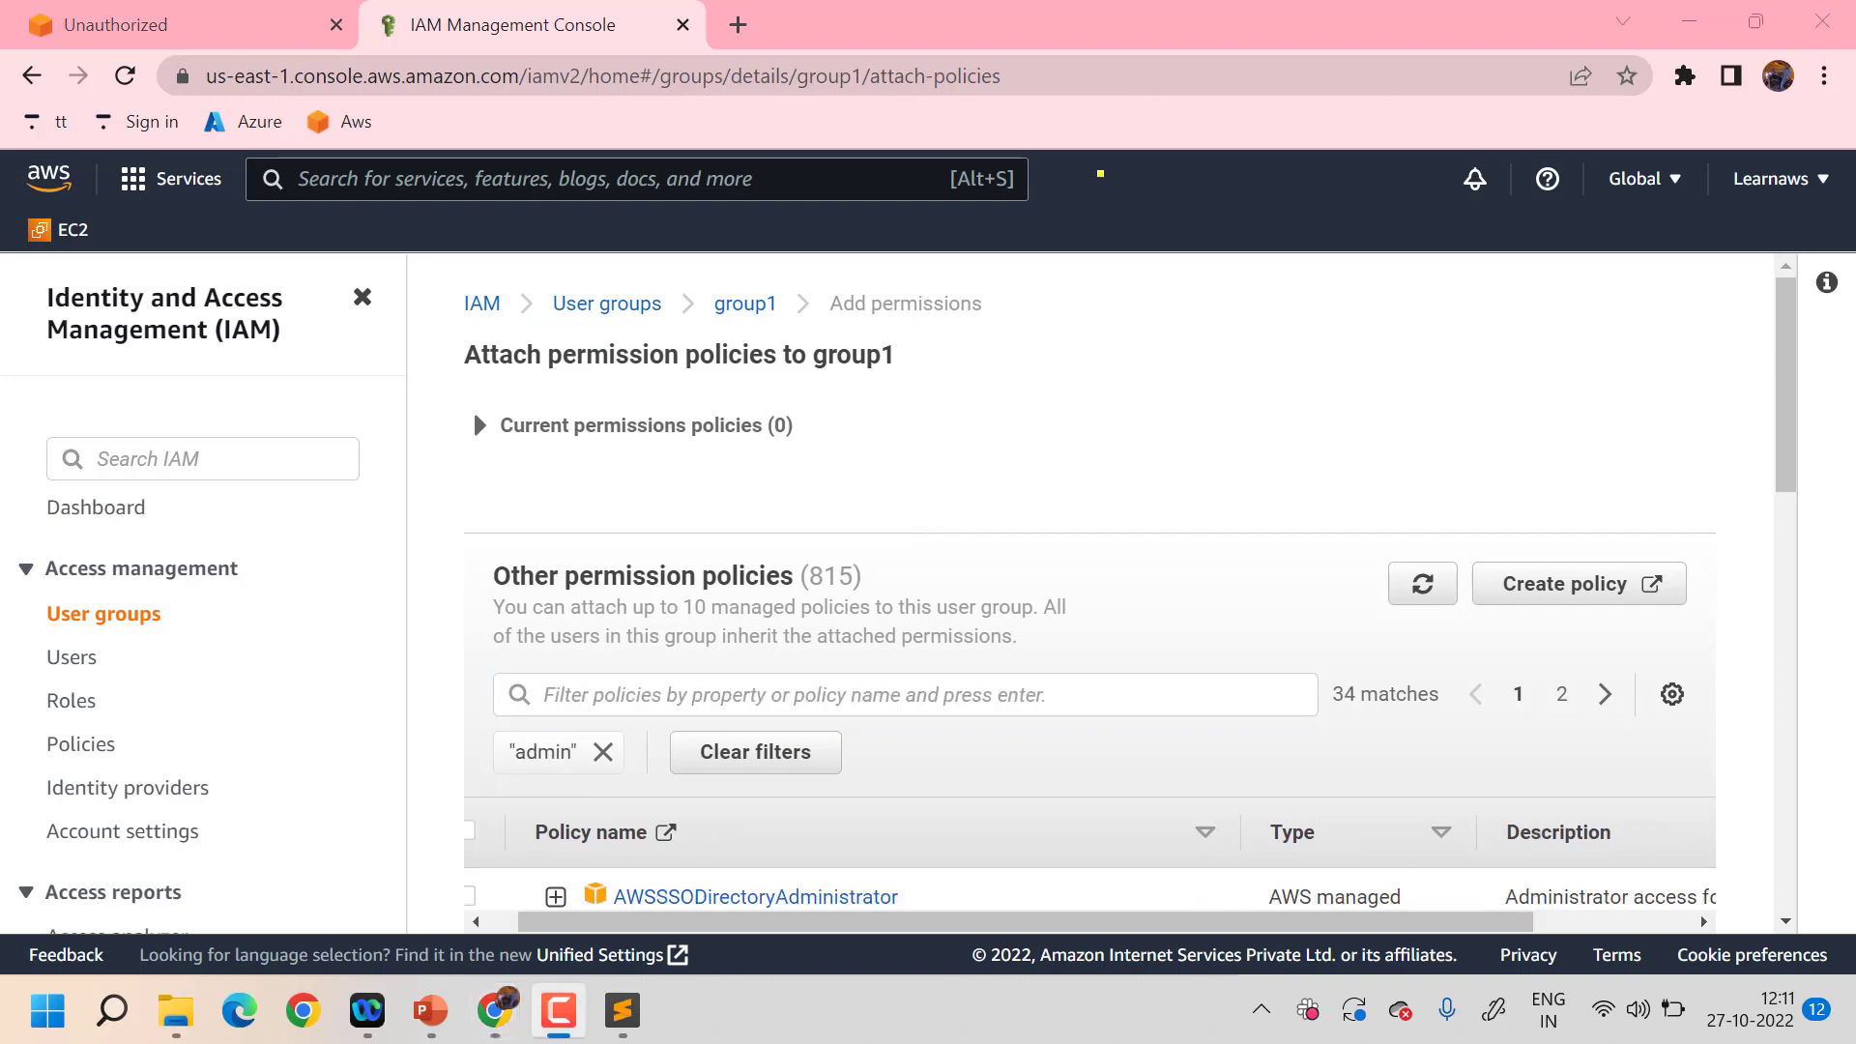
scroll(473, 409, "down", 2)
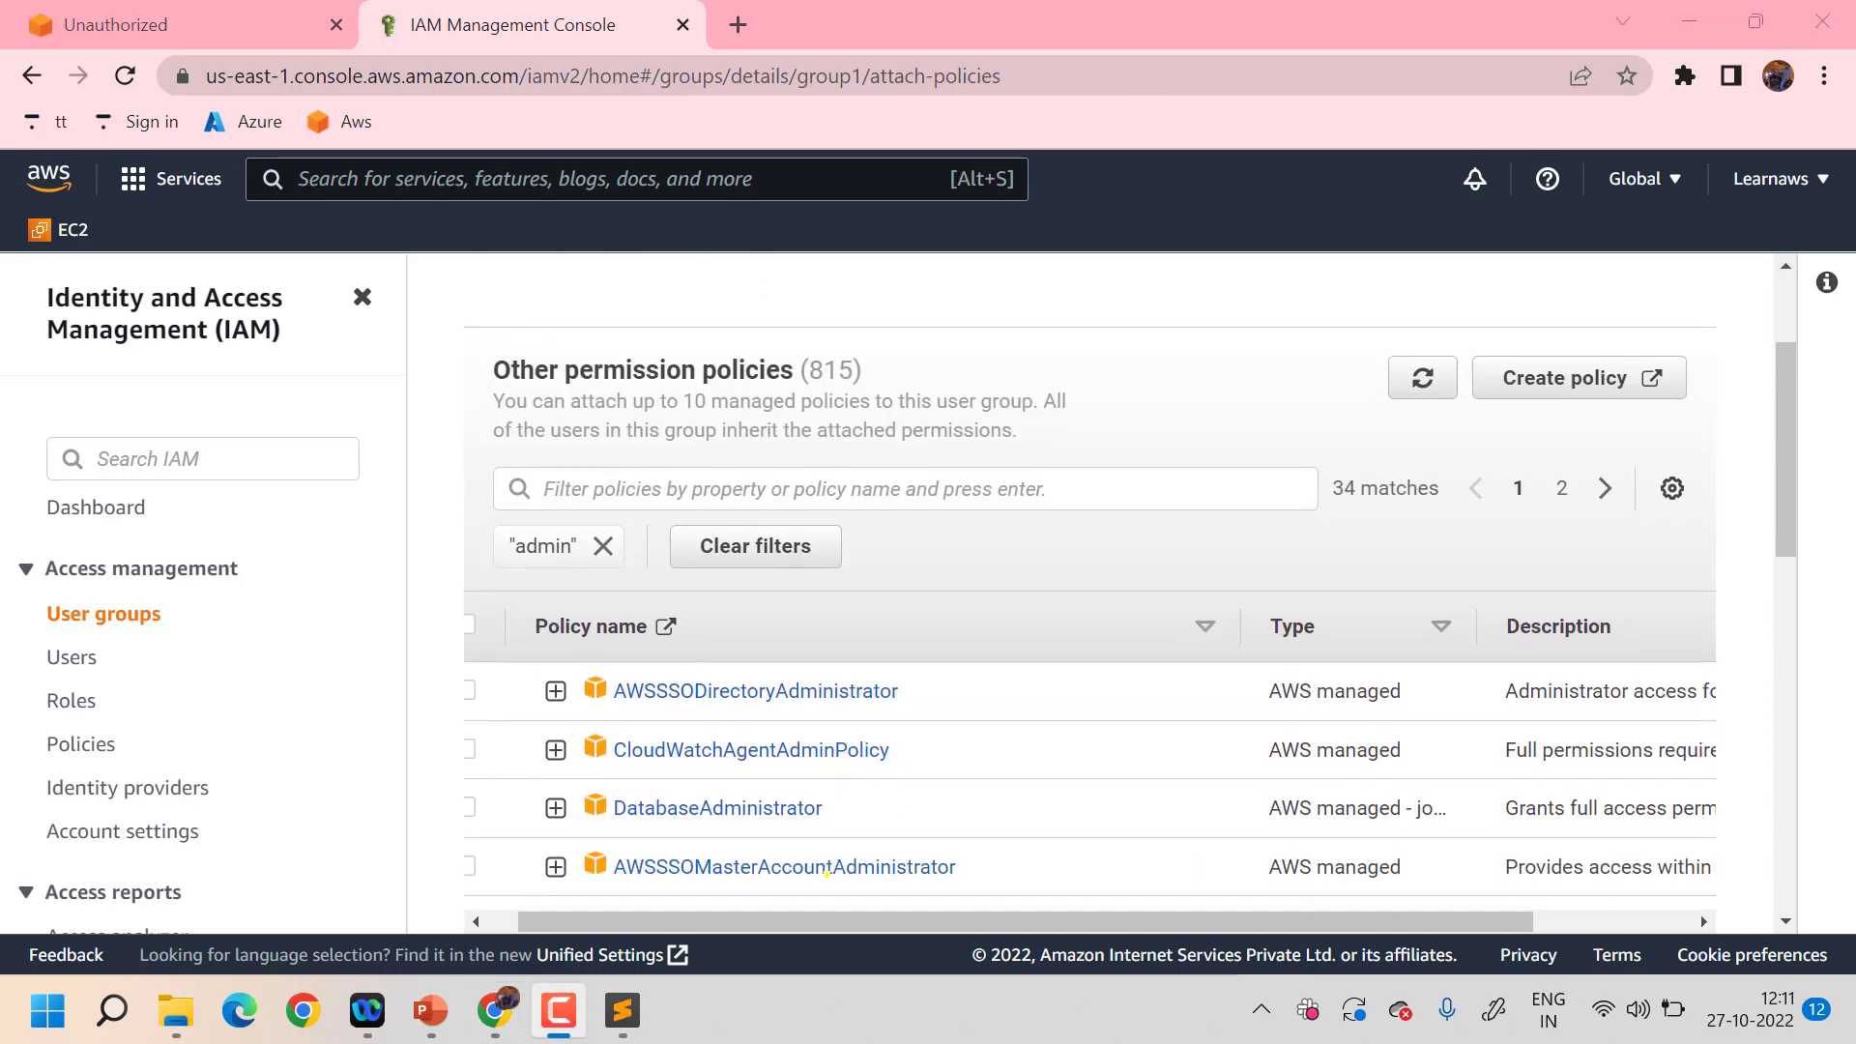
scroll(827, 873, "down", 4)
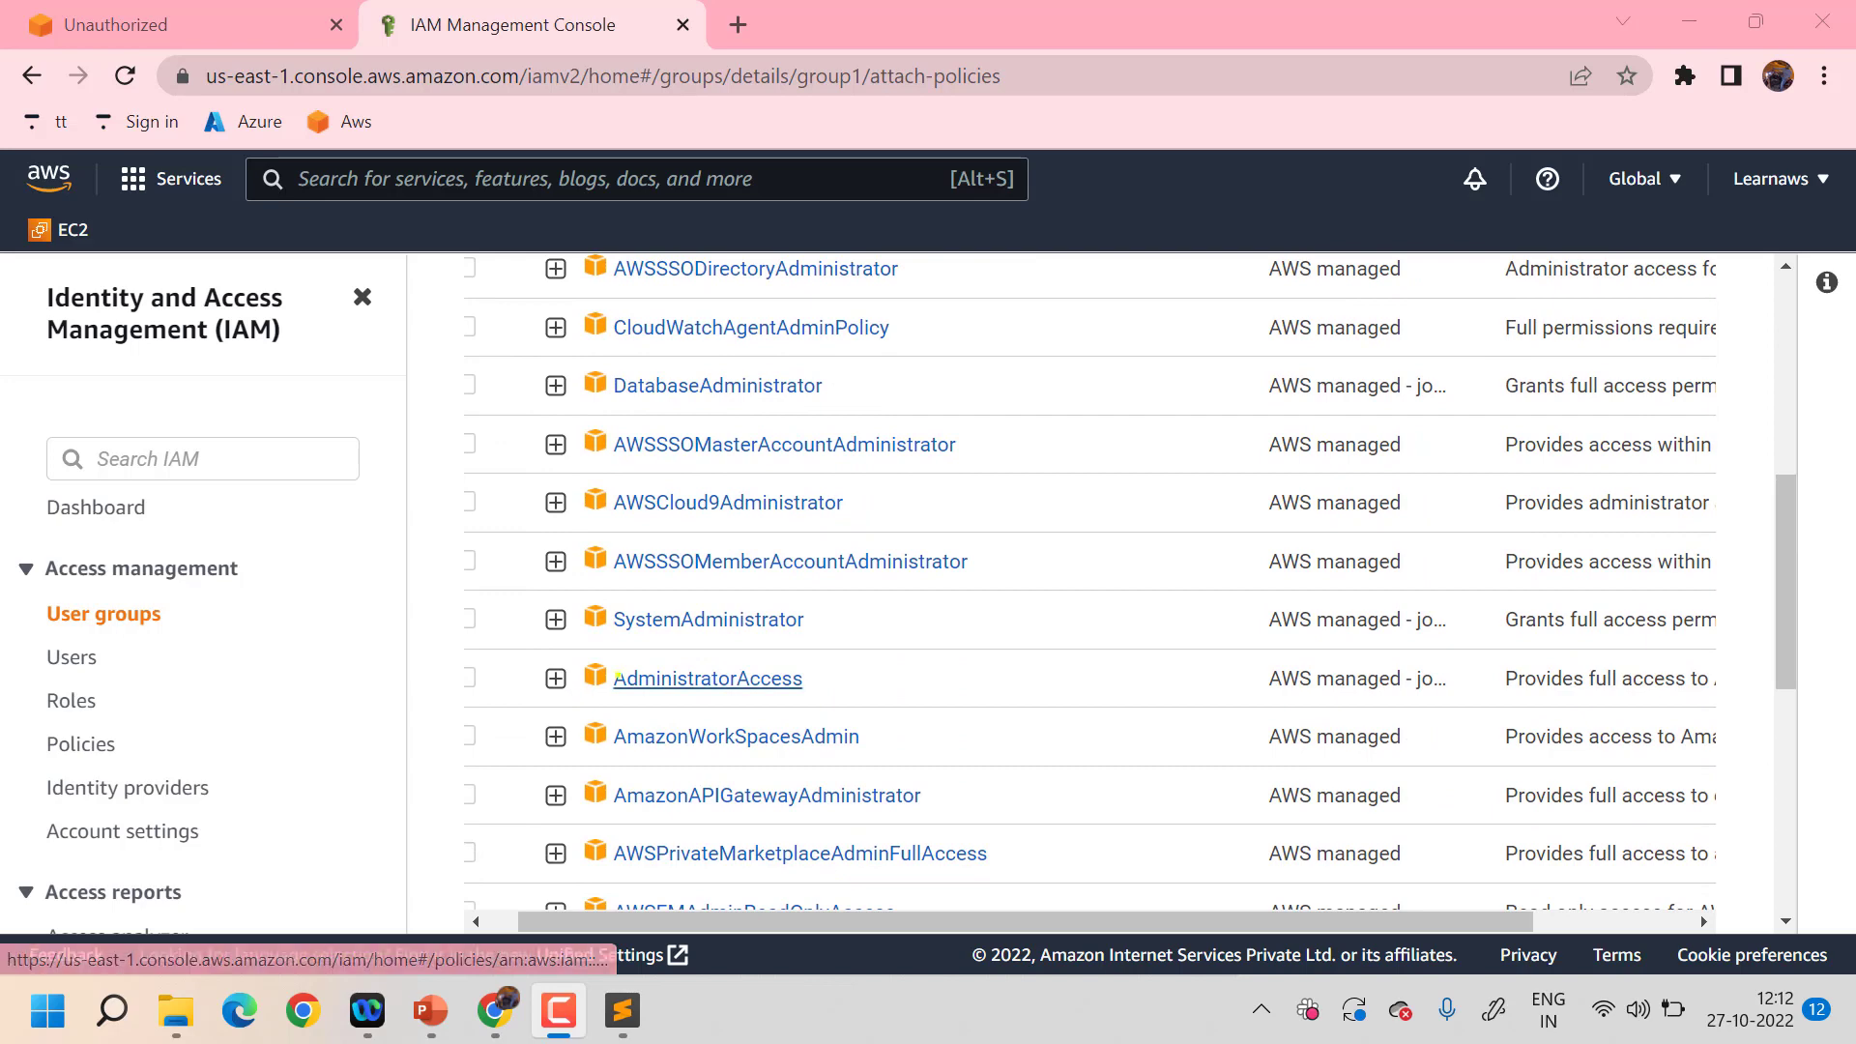
scroll(618, 675, "left", 1)
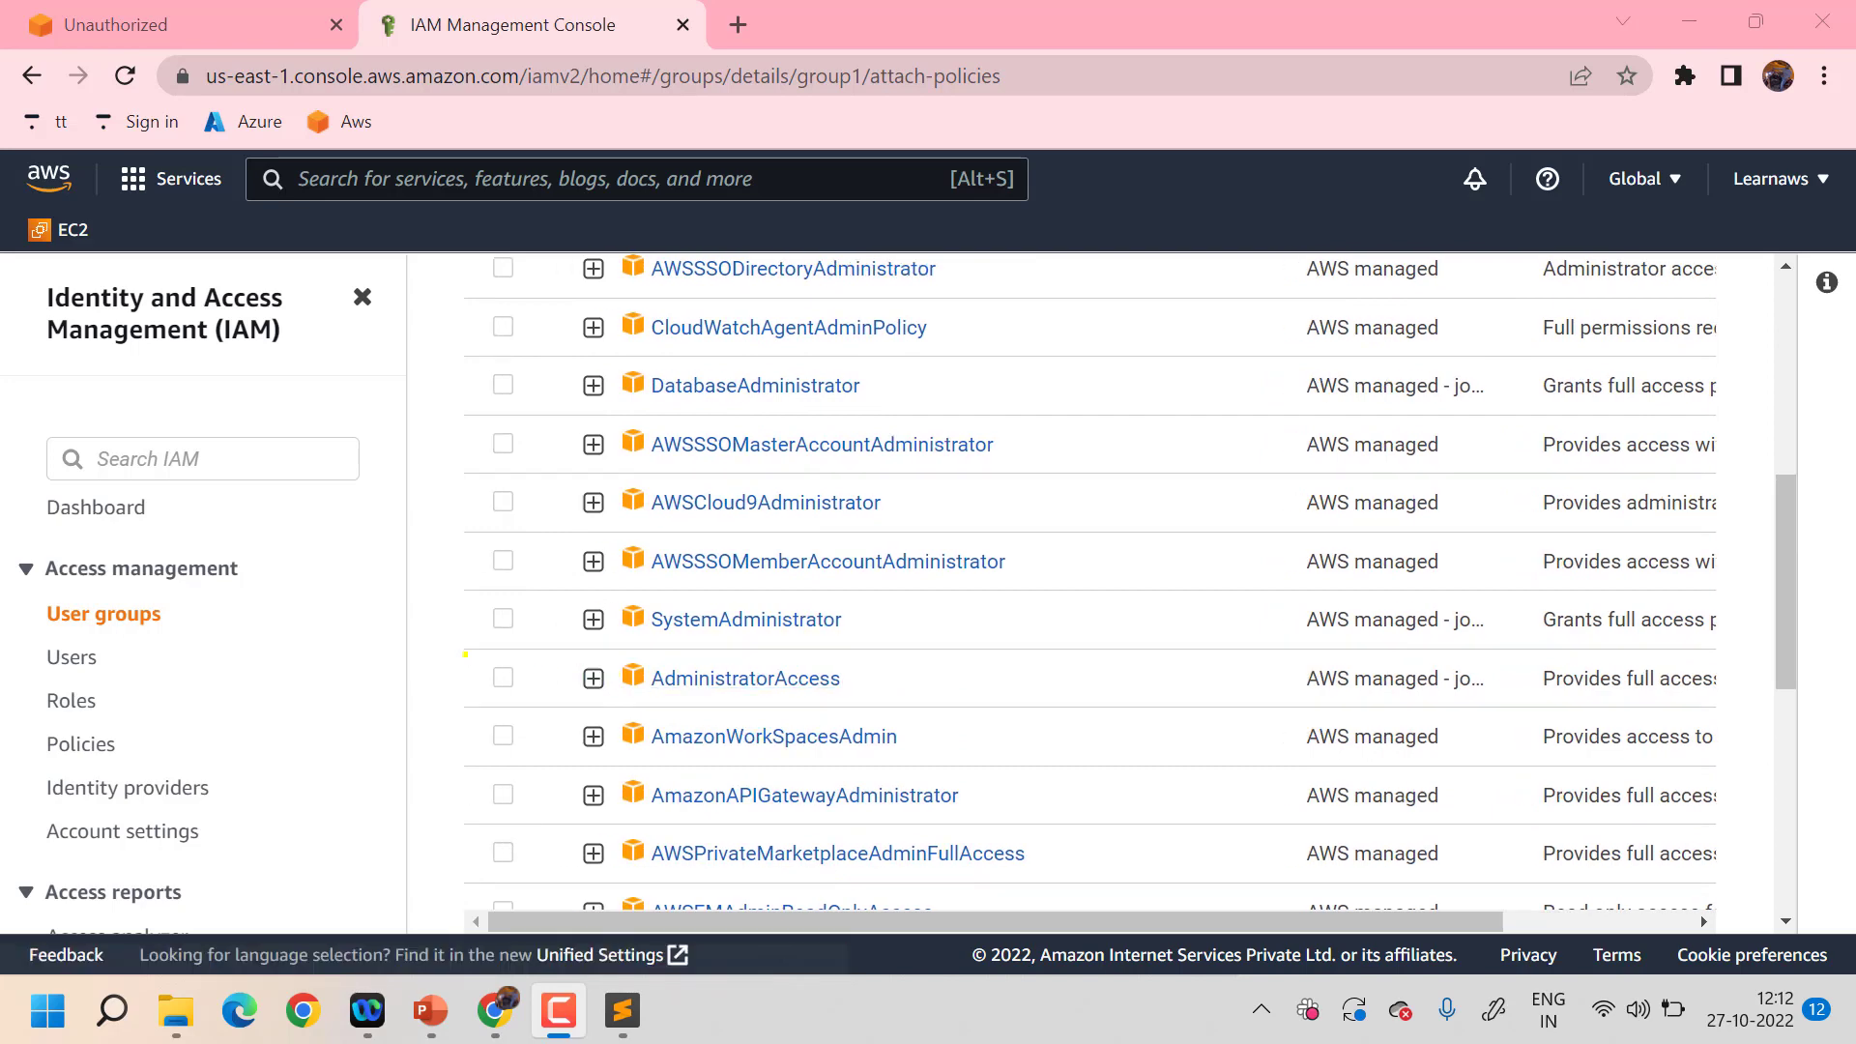
left_click(504, 677)
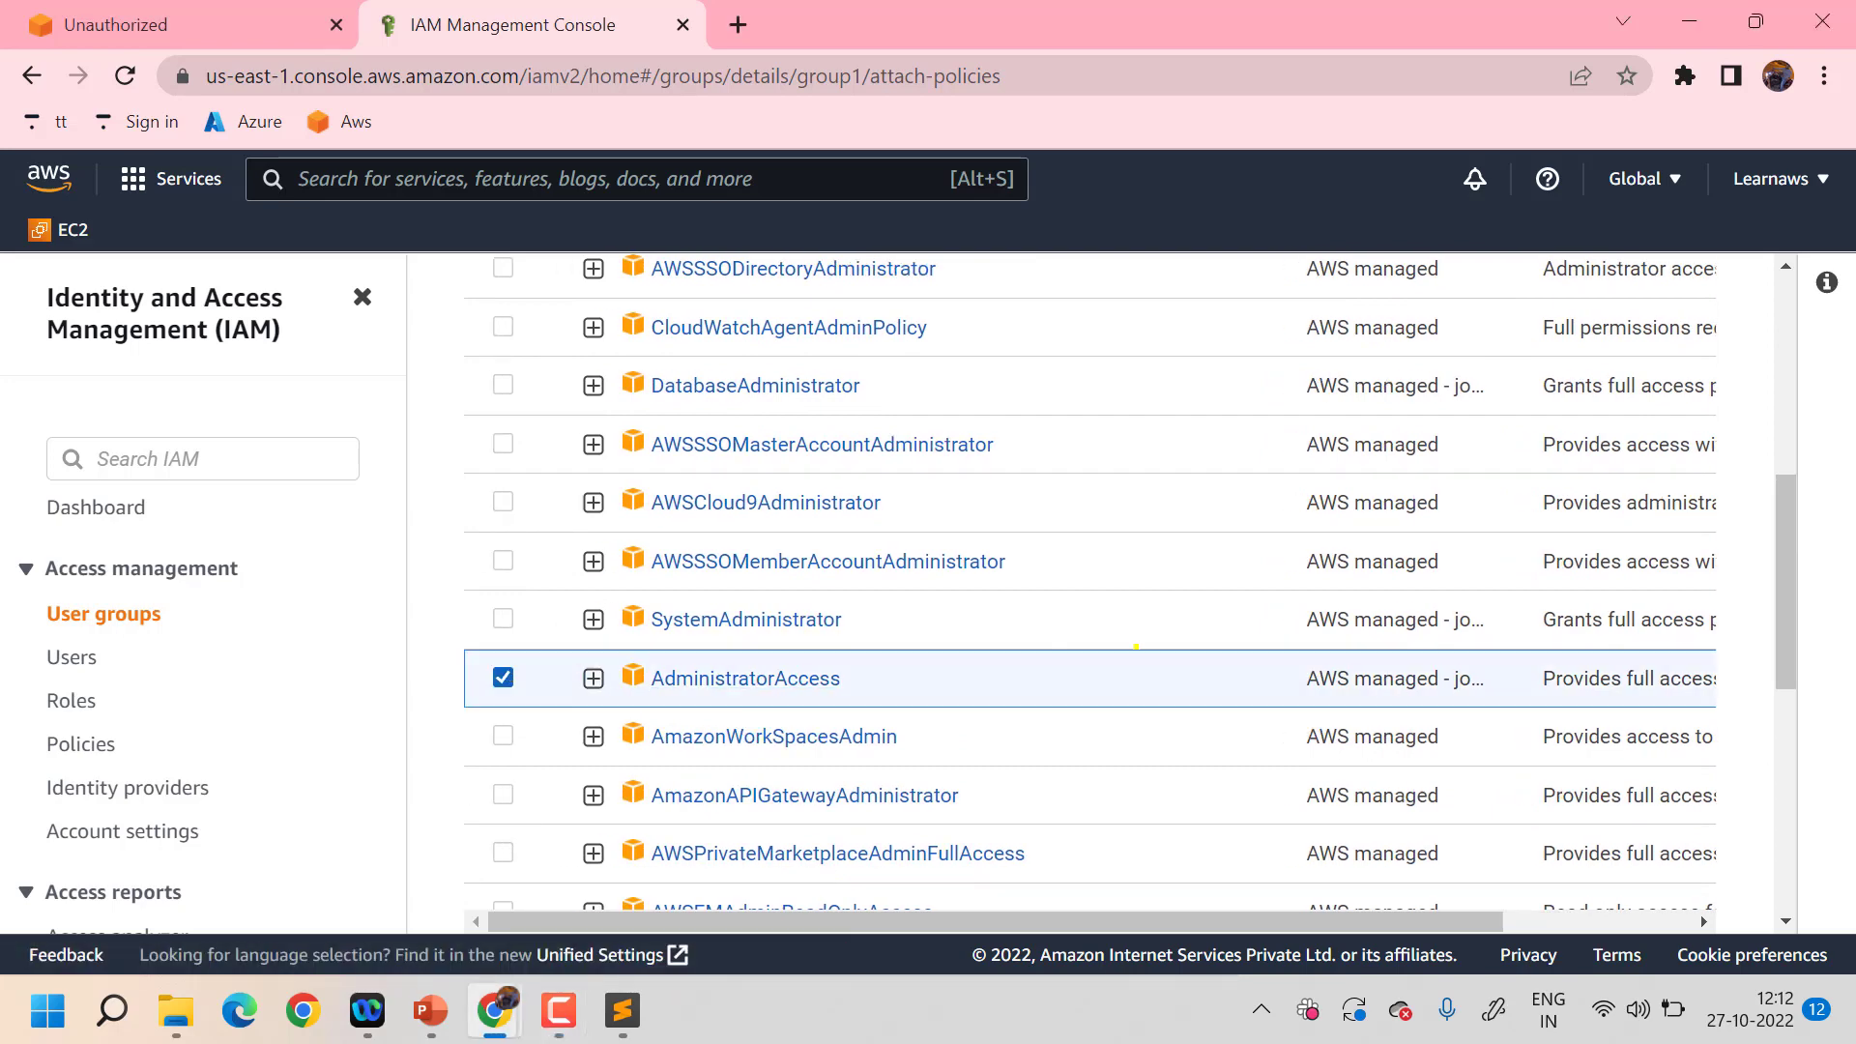
scroll(1135, 645, "down", 7)
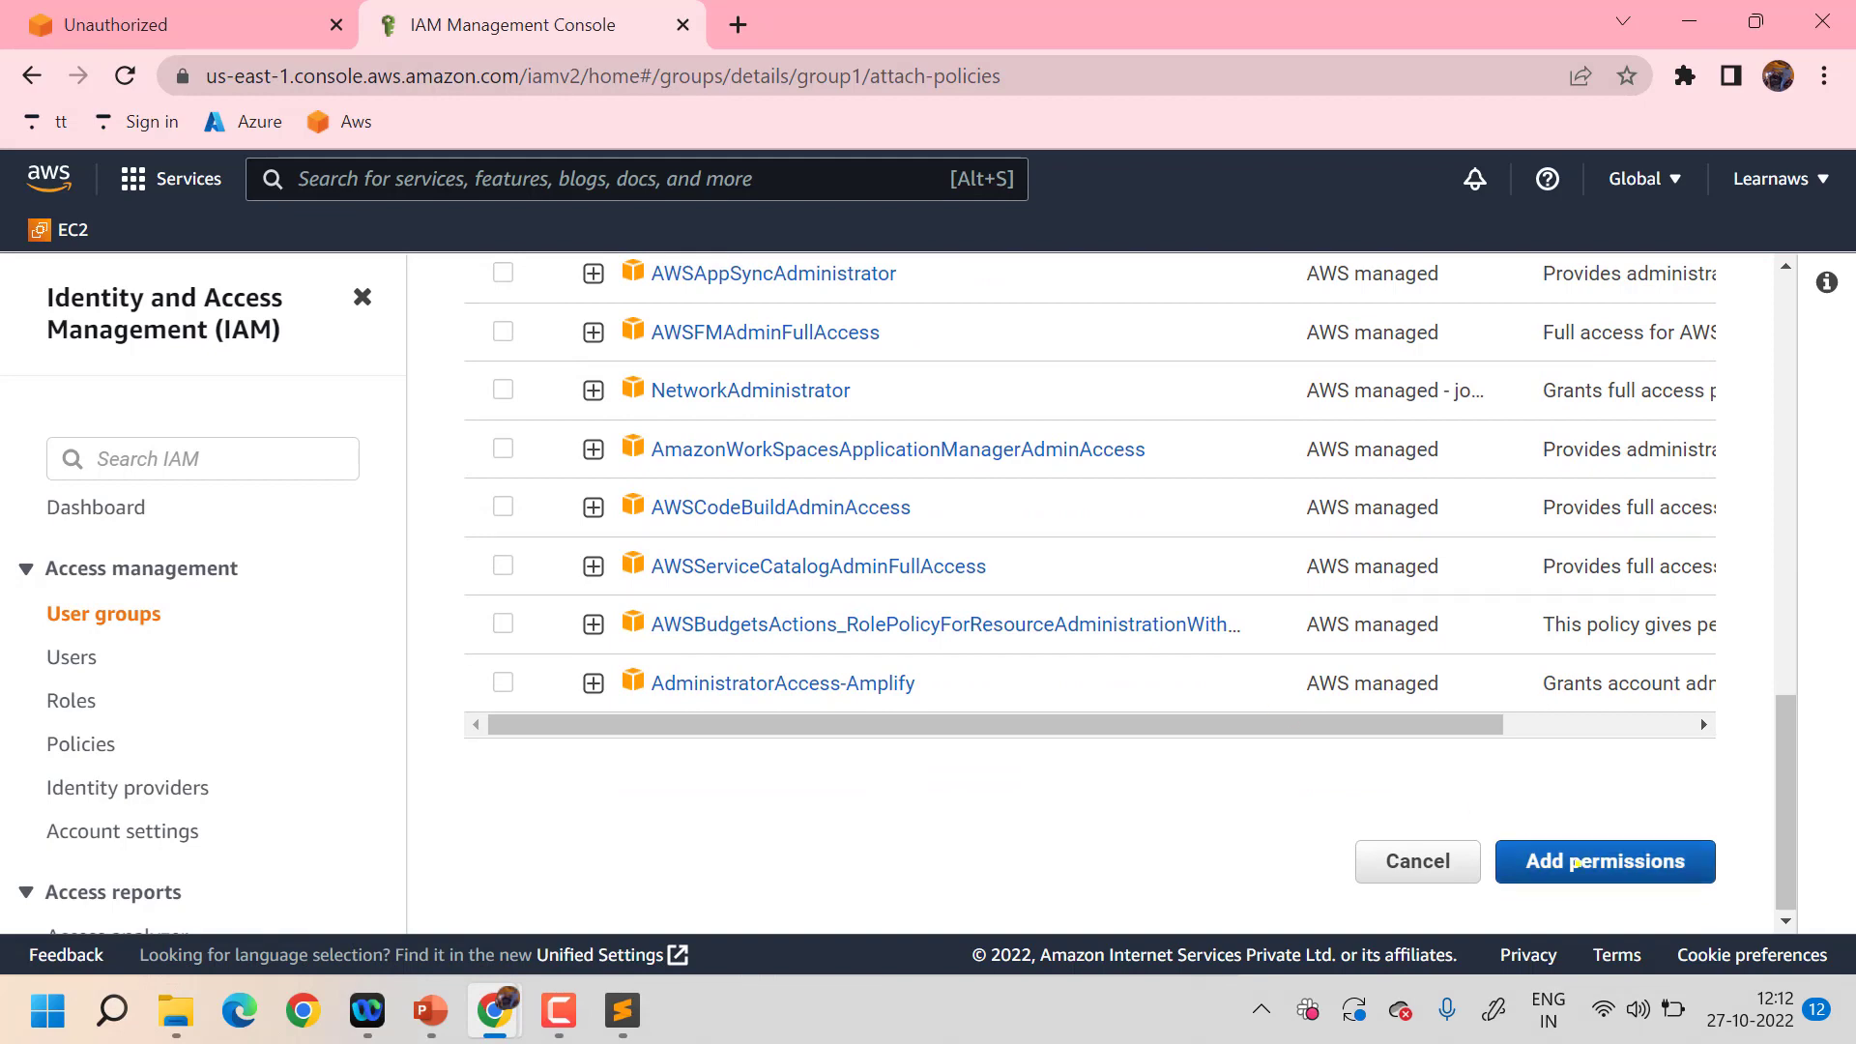
left_click(1578, 861)
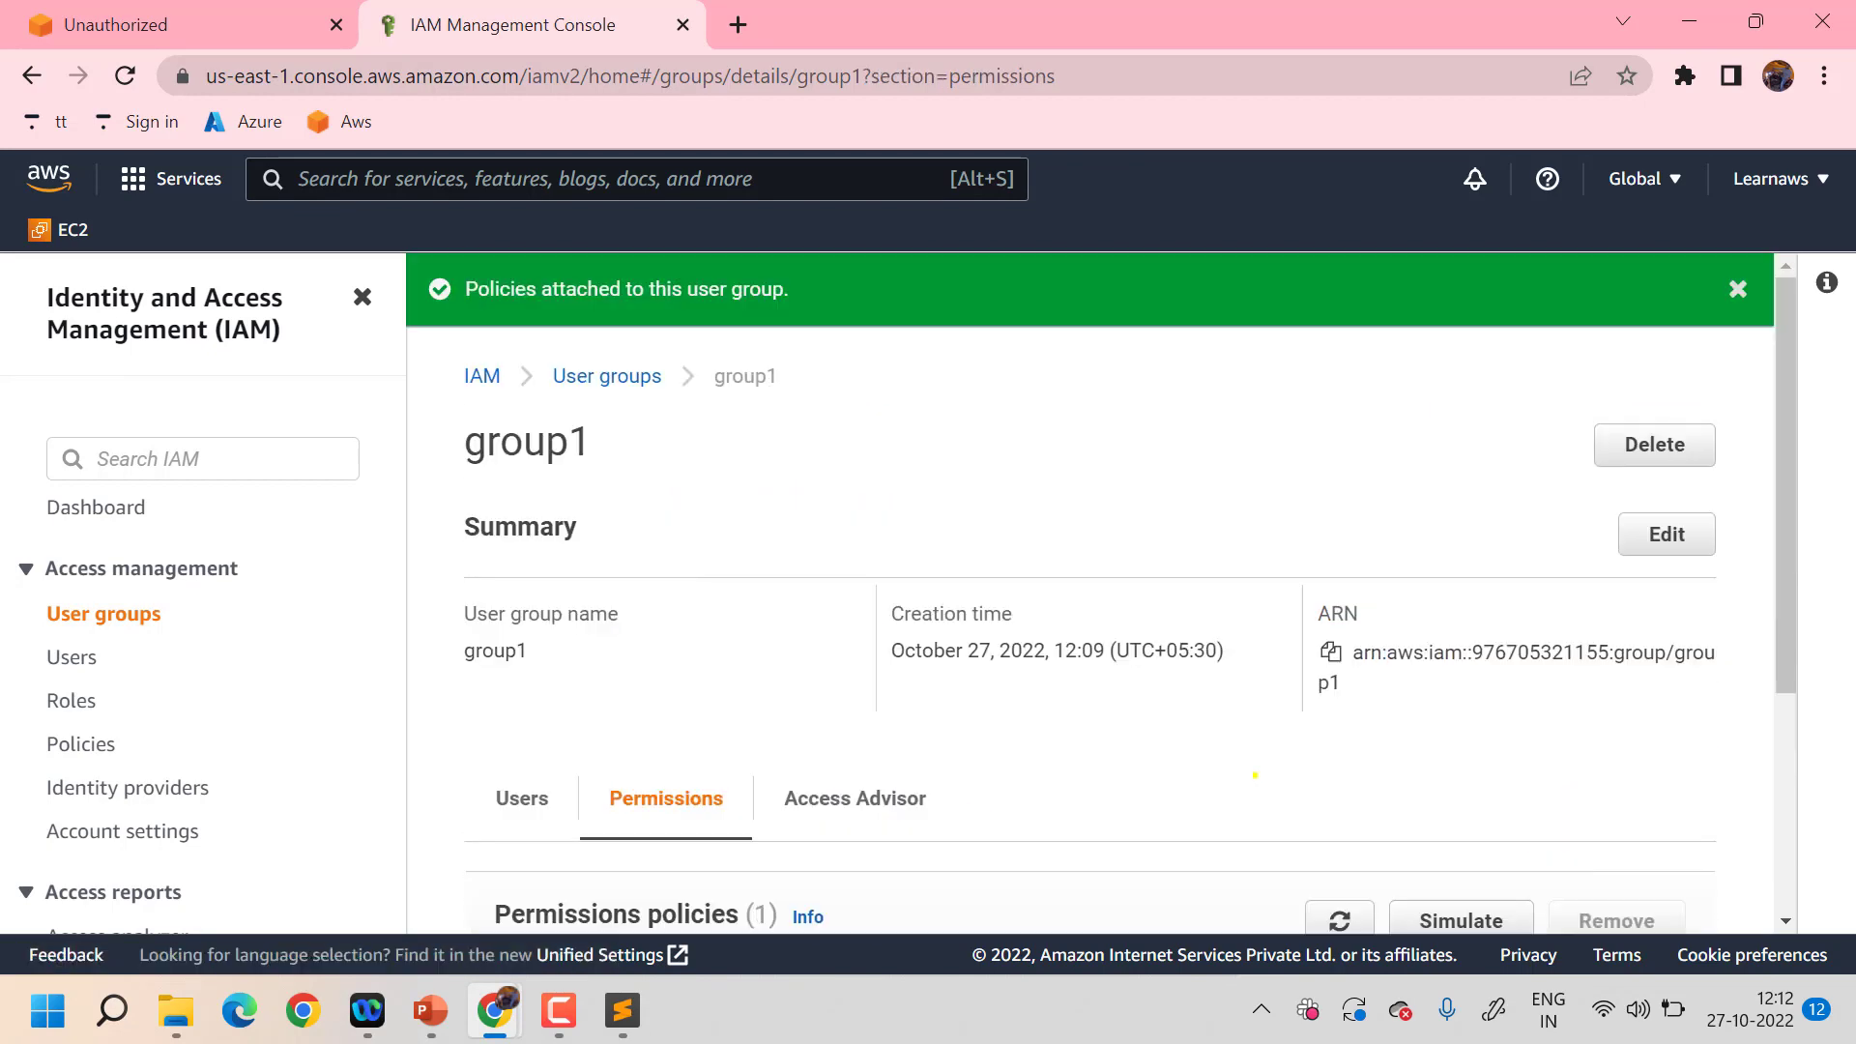
- Confirm AdministratorAccess appears under group1's permissions, then return to the Users list
scroll(1254, 774, "down", 3)
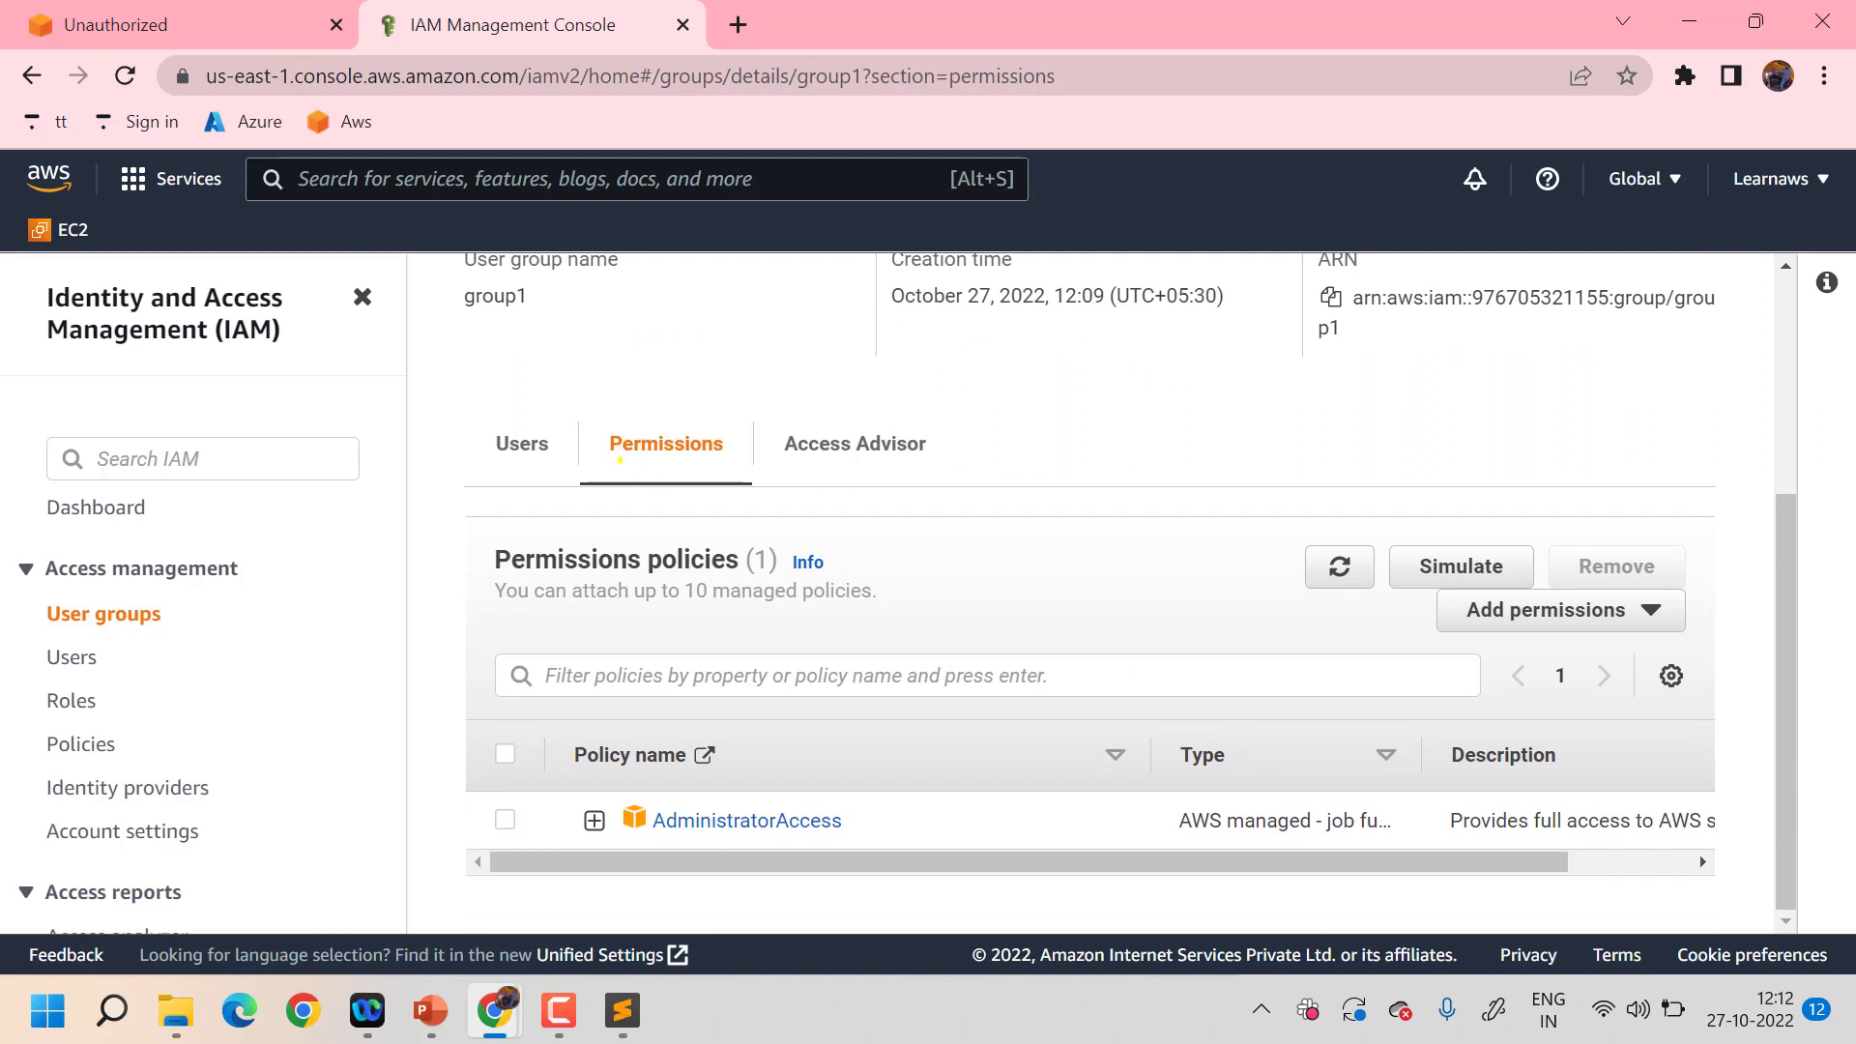
scroll(882, 636, "up", 3)
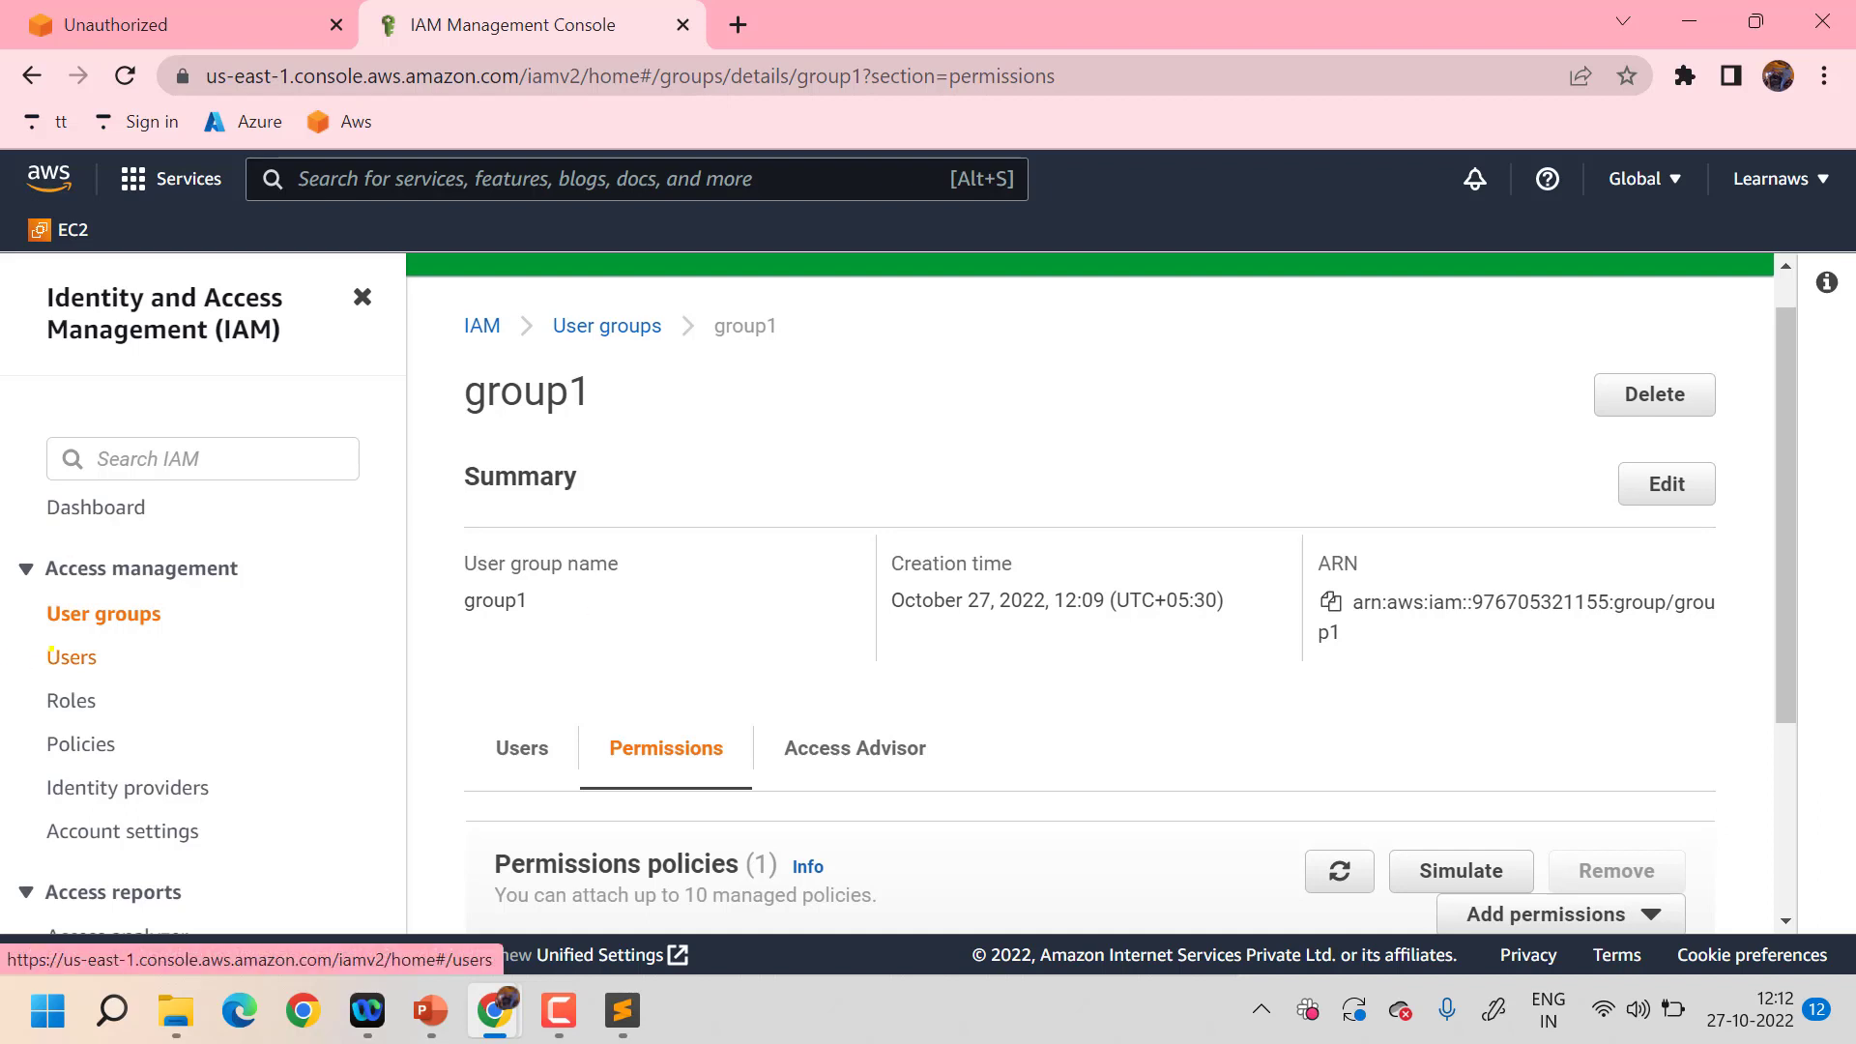
left_click(70, 657)
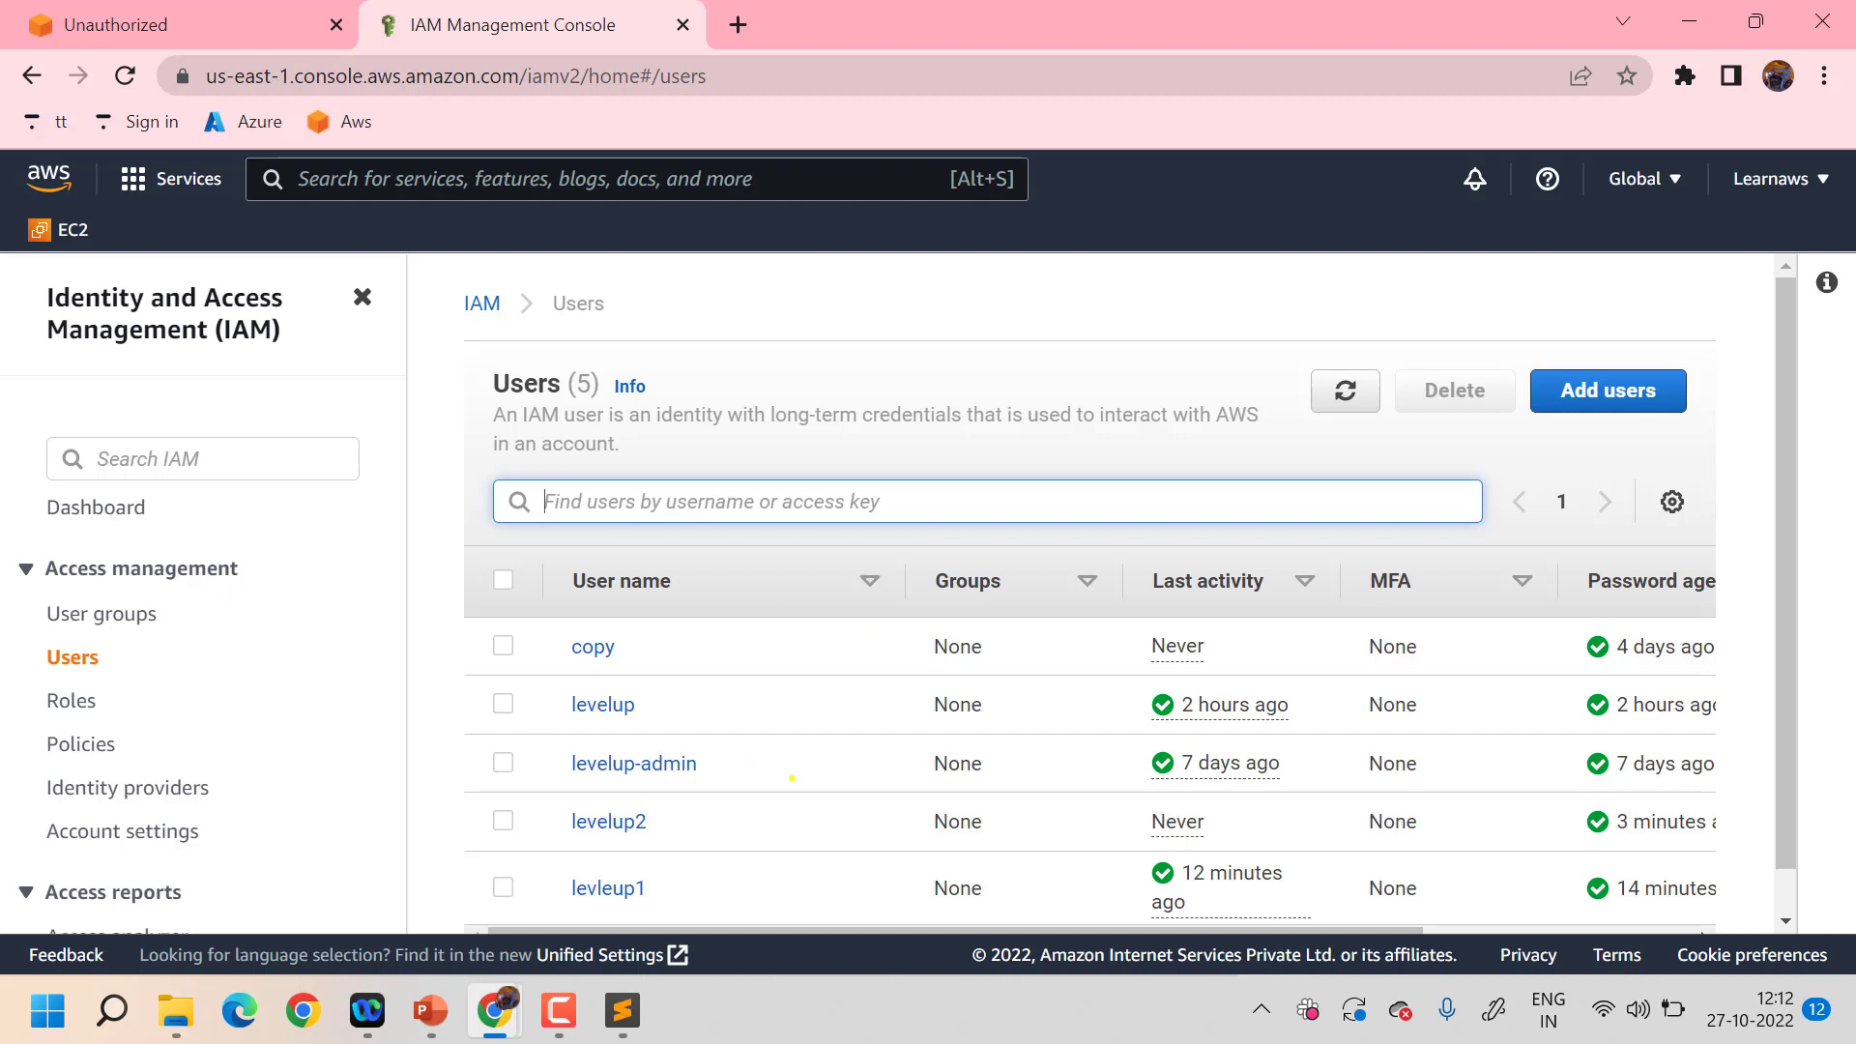
scroll(792, 777, "down", 1)
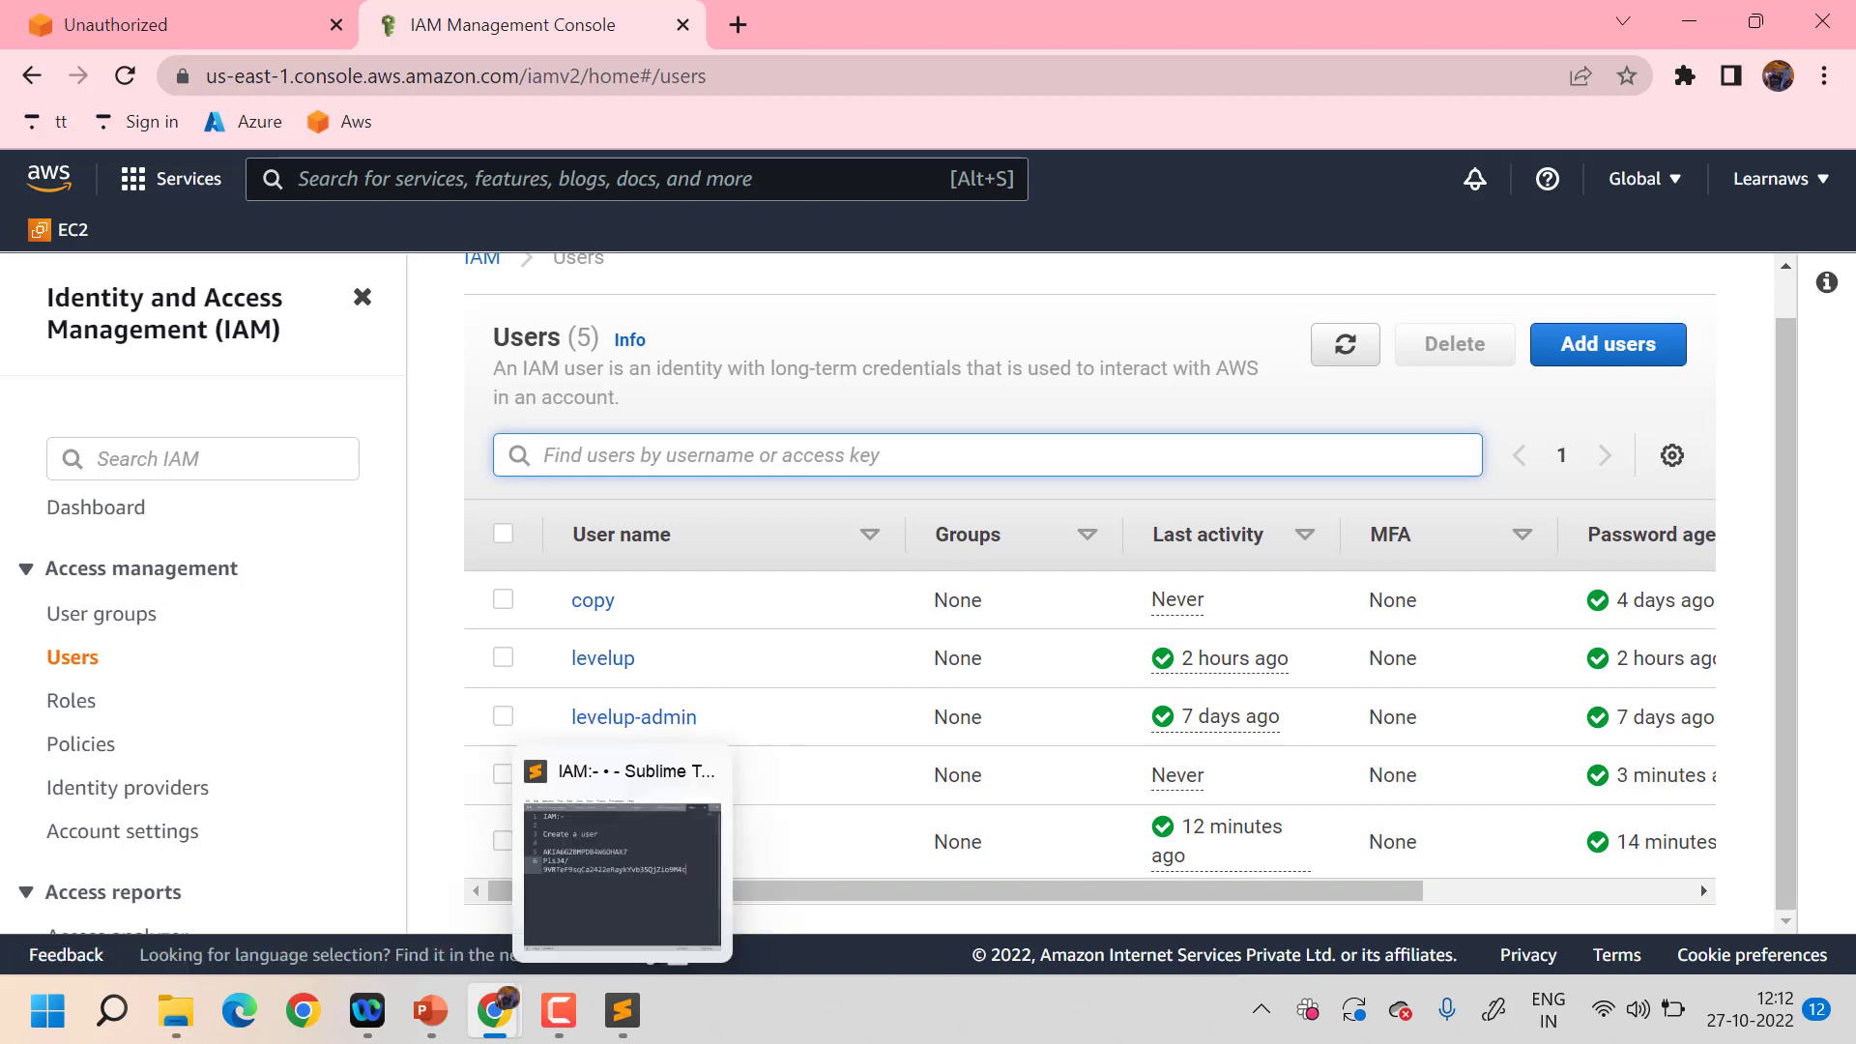
- In the Sublime Text IAM notes, insert new lines below 'Create a user' for the next step
mouse_move(622, 1010)
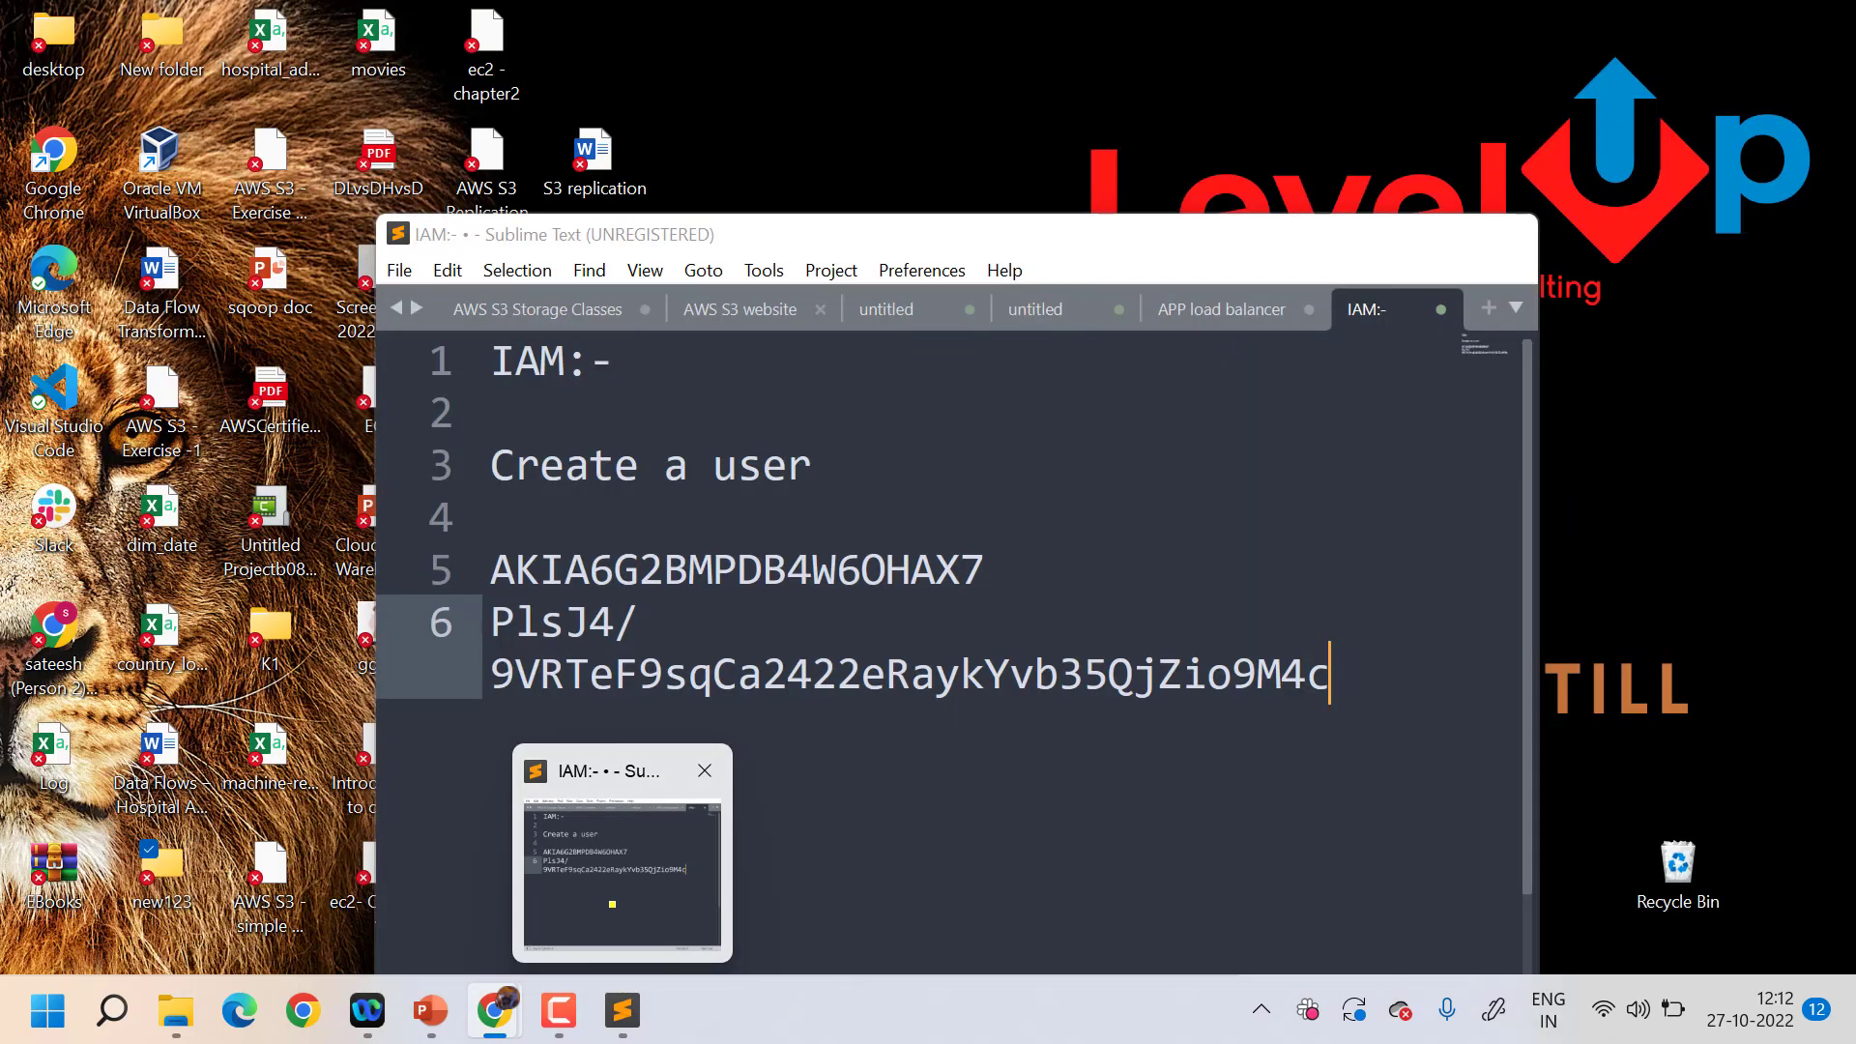
left_click(615, 908)
left_click(853, 465)
key("Return")
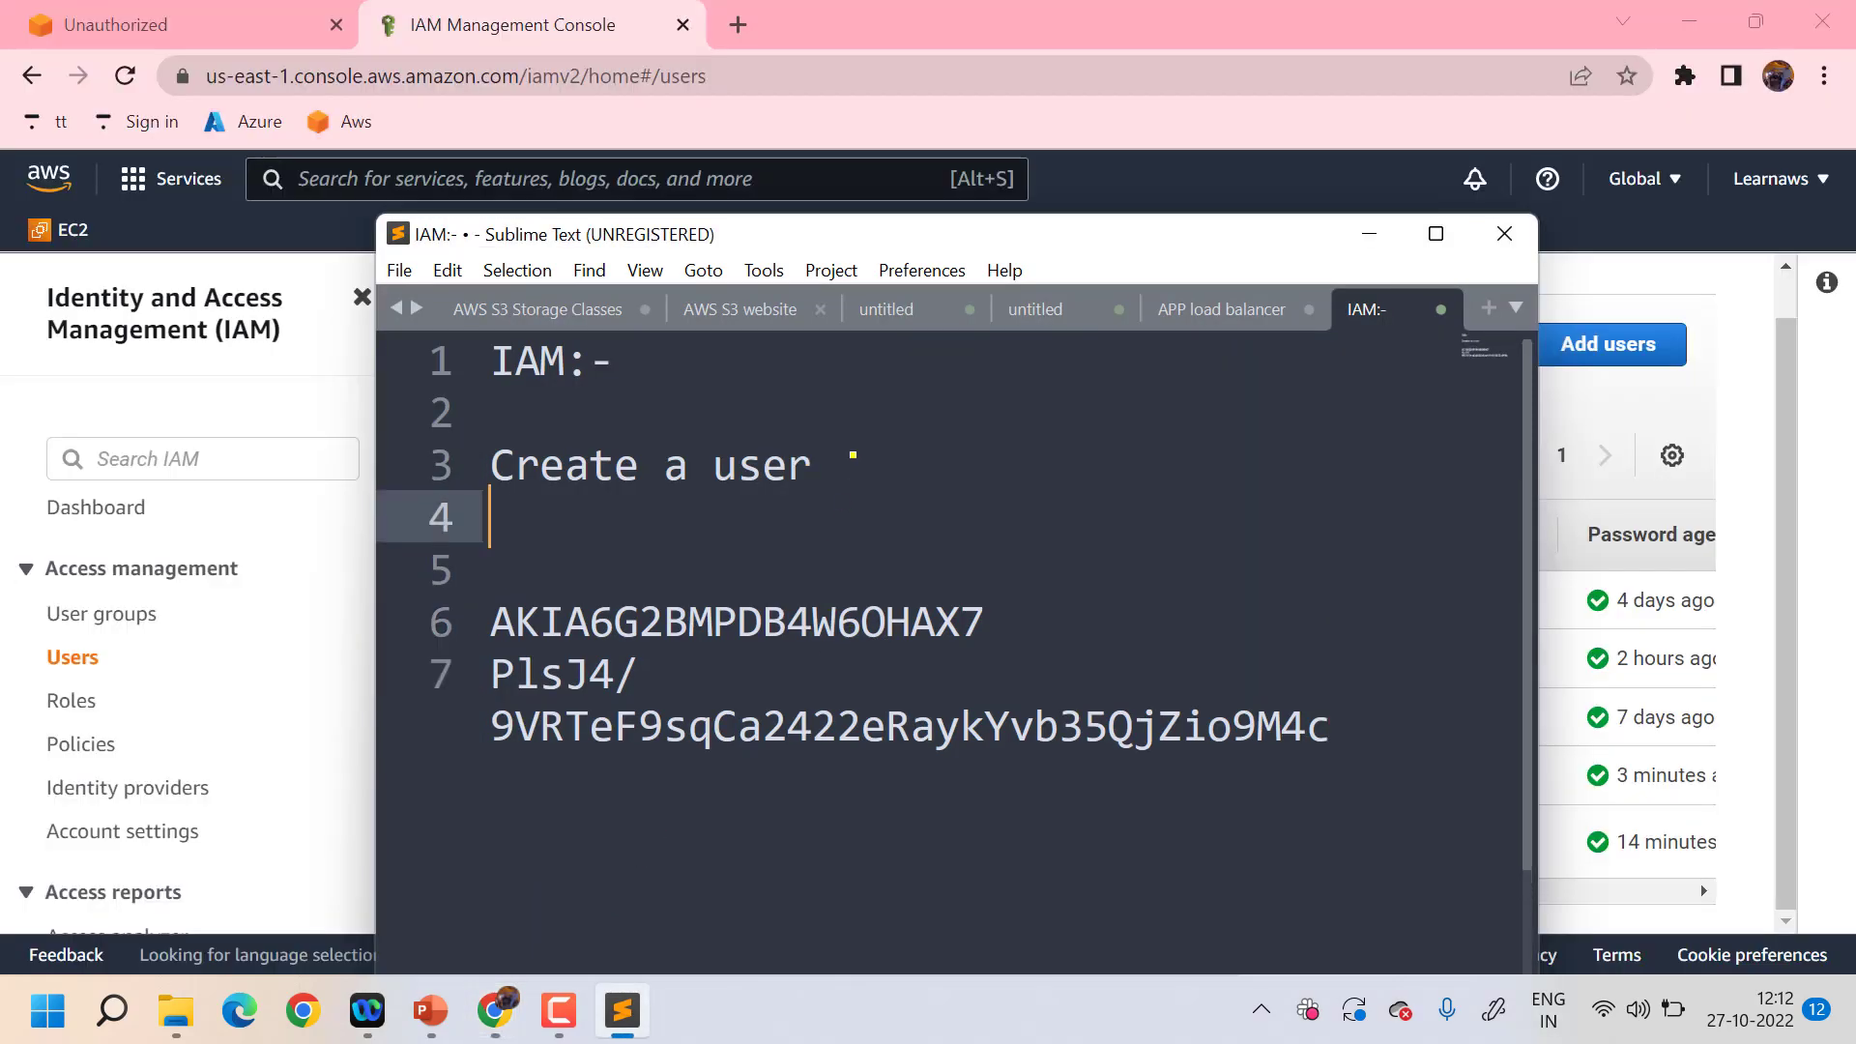
key("Return")
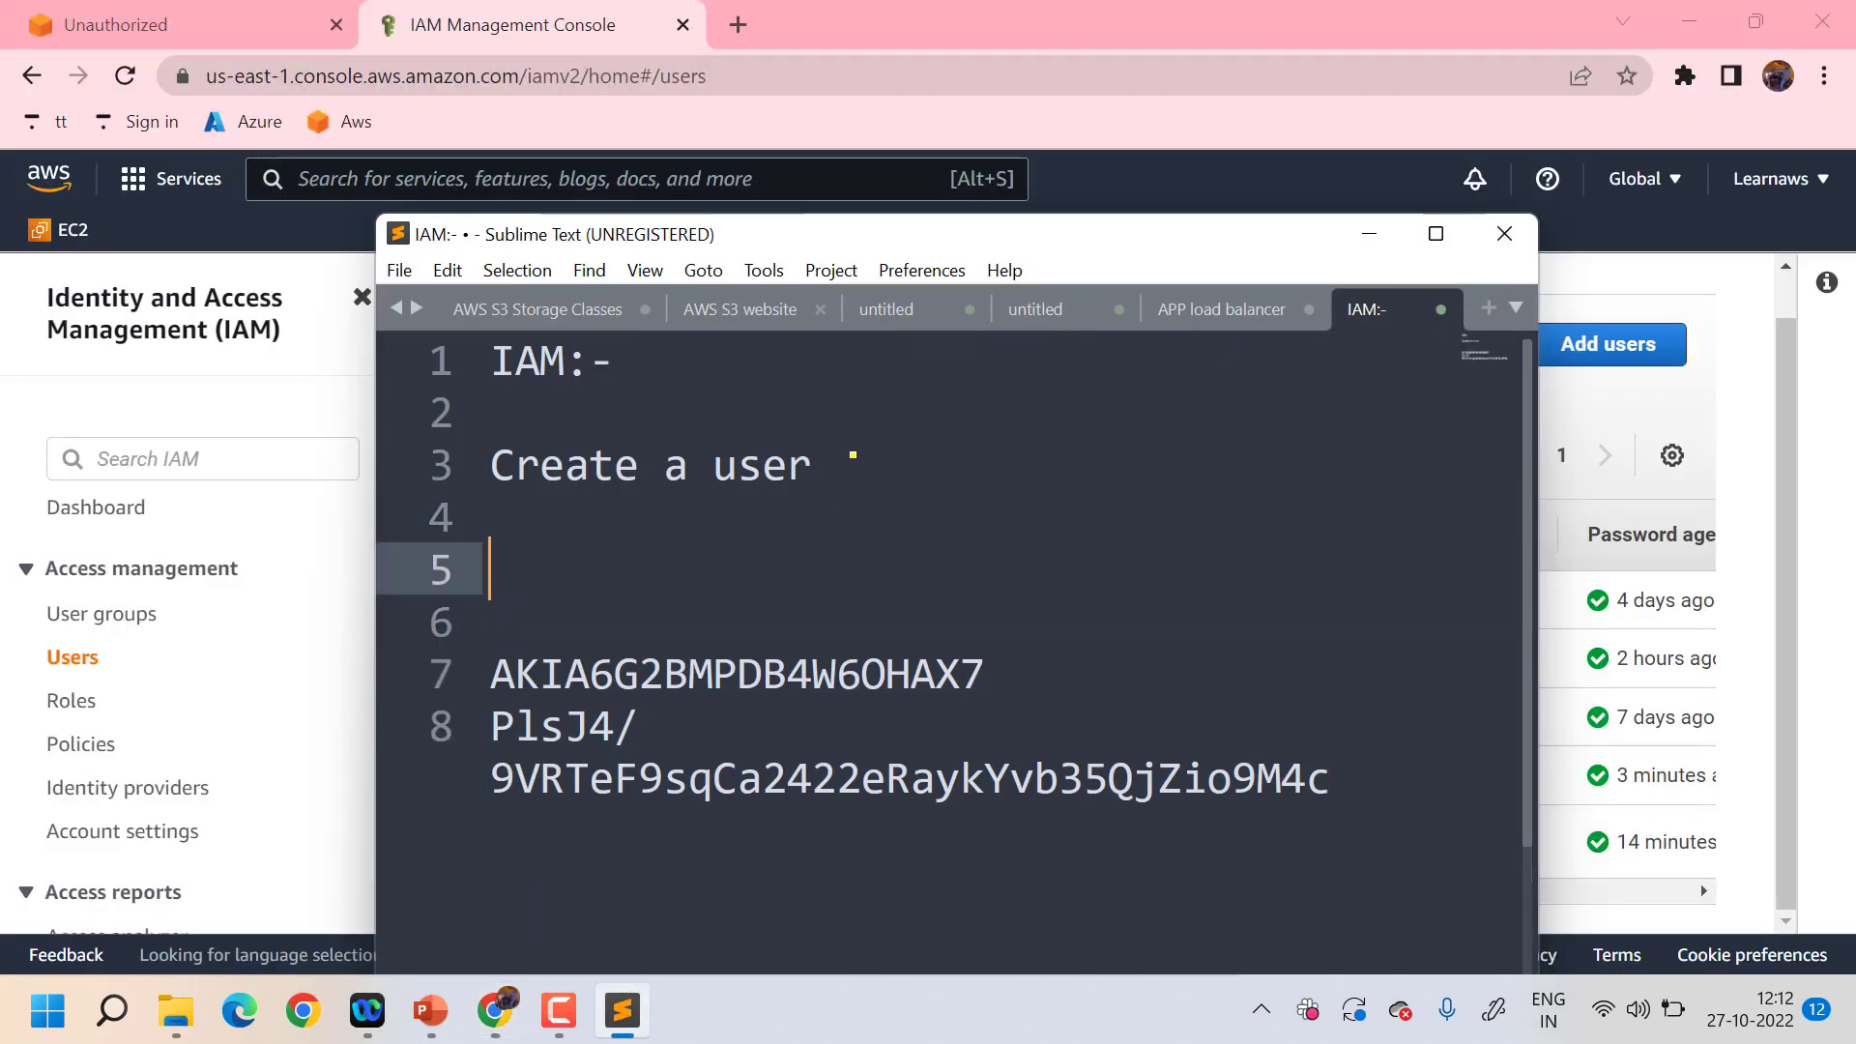
type("Givign")
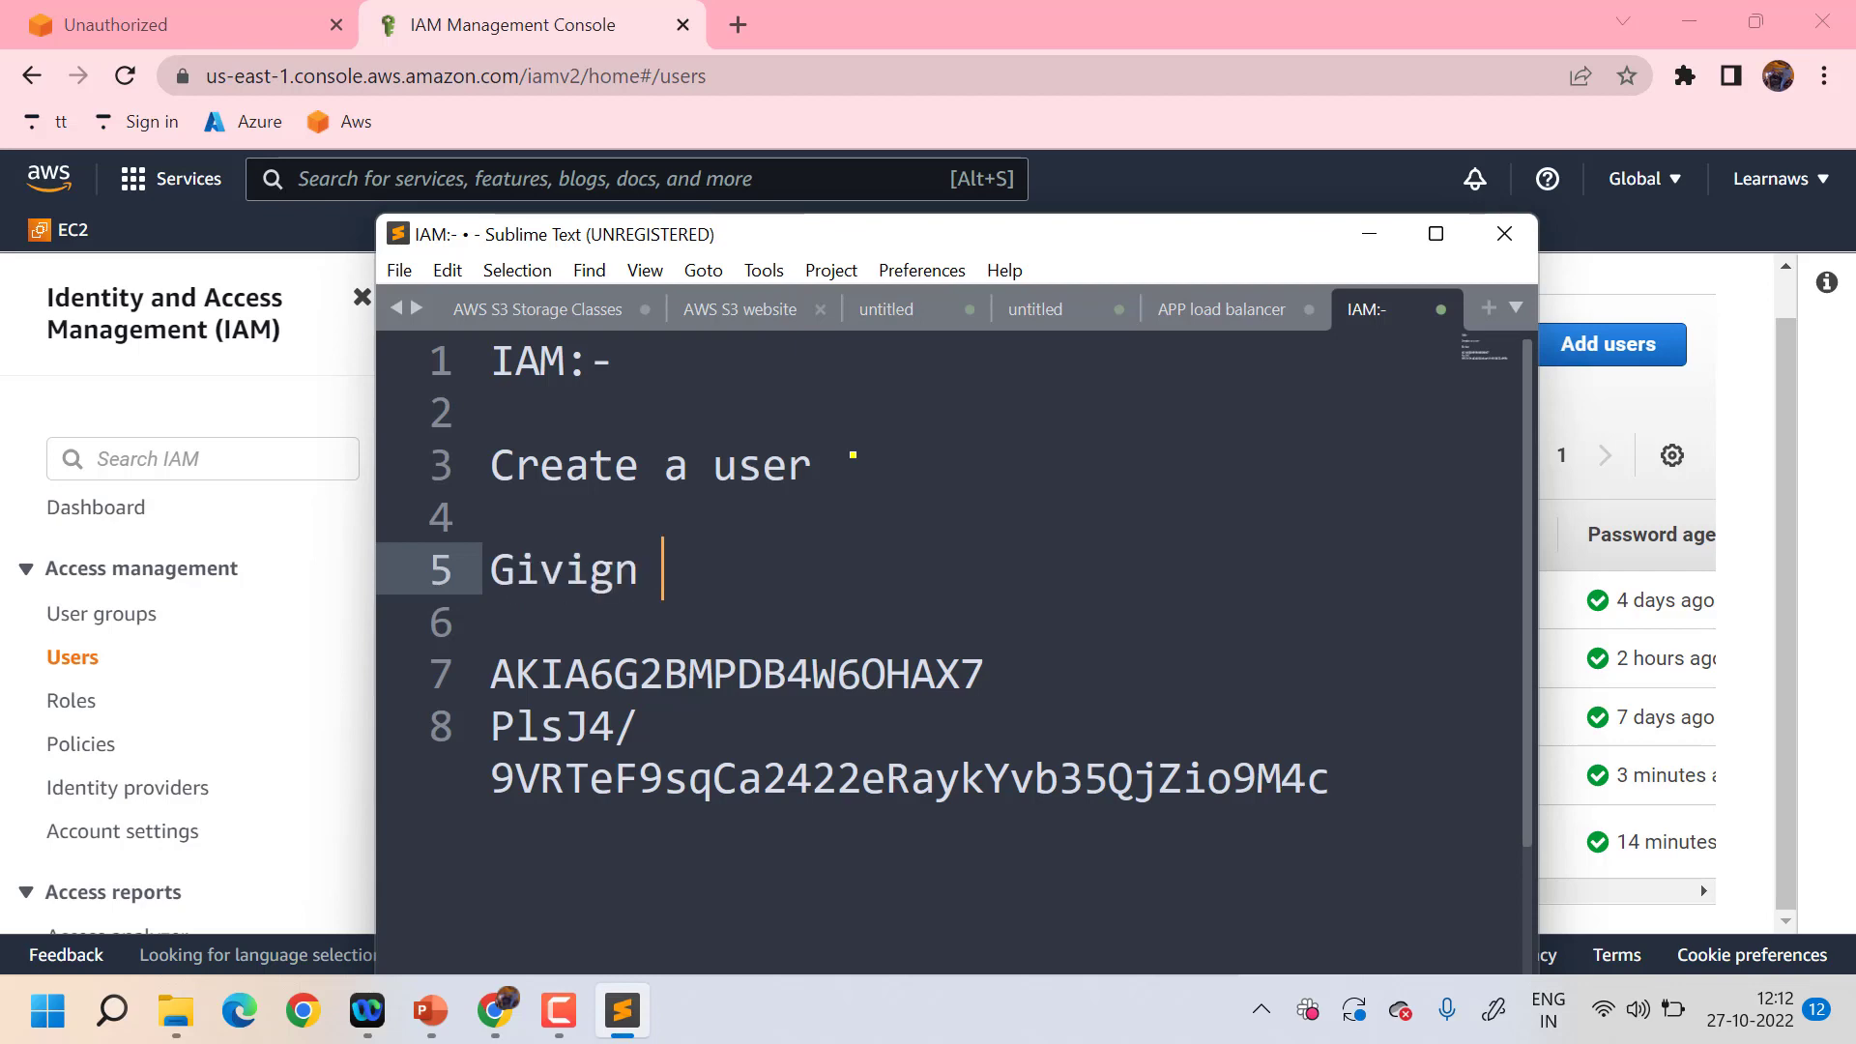
key("BackSpace")
key("BackSpace")
key("BackSpace")
key("BackSpace")
key("BackSpace")
key("BackSpace")
key("BackSpace")
key("Up")
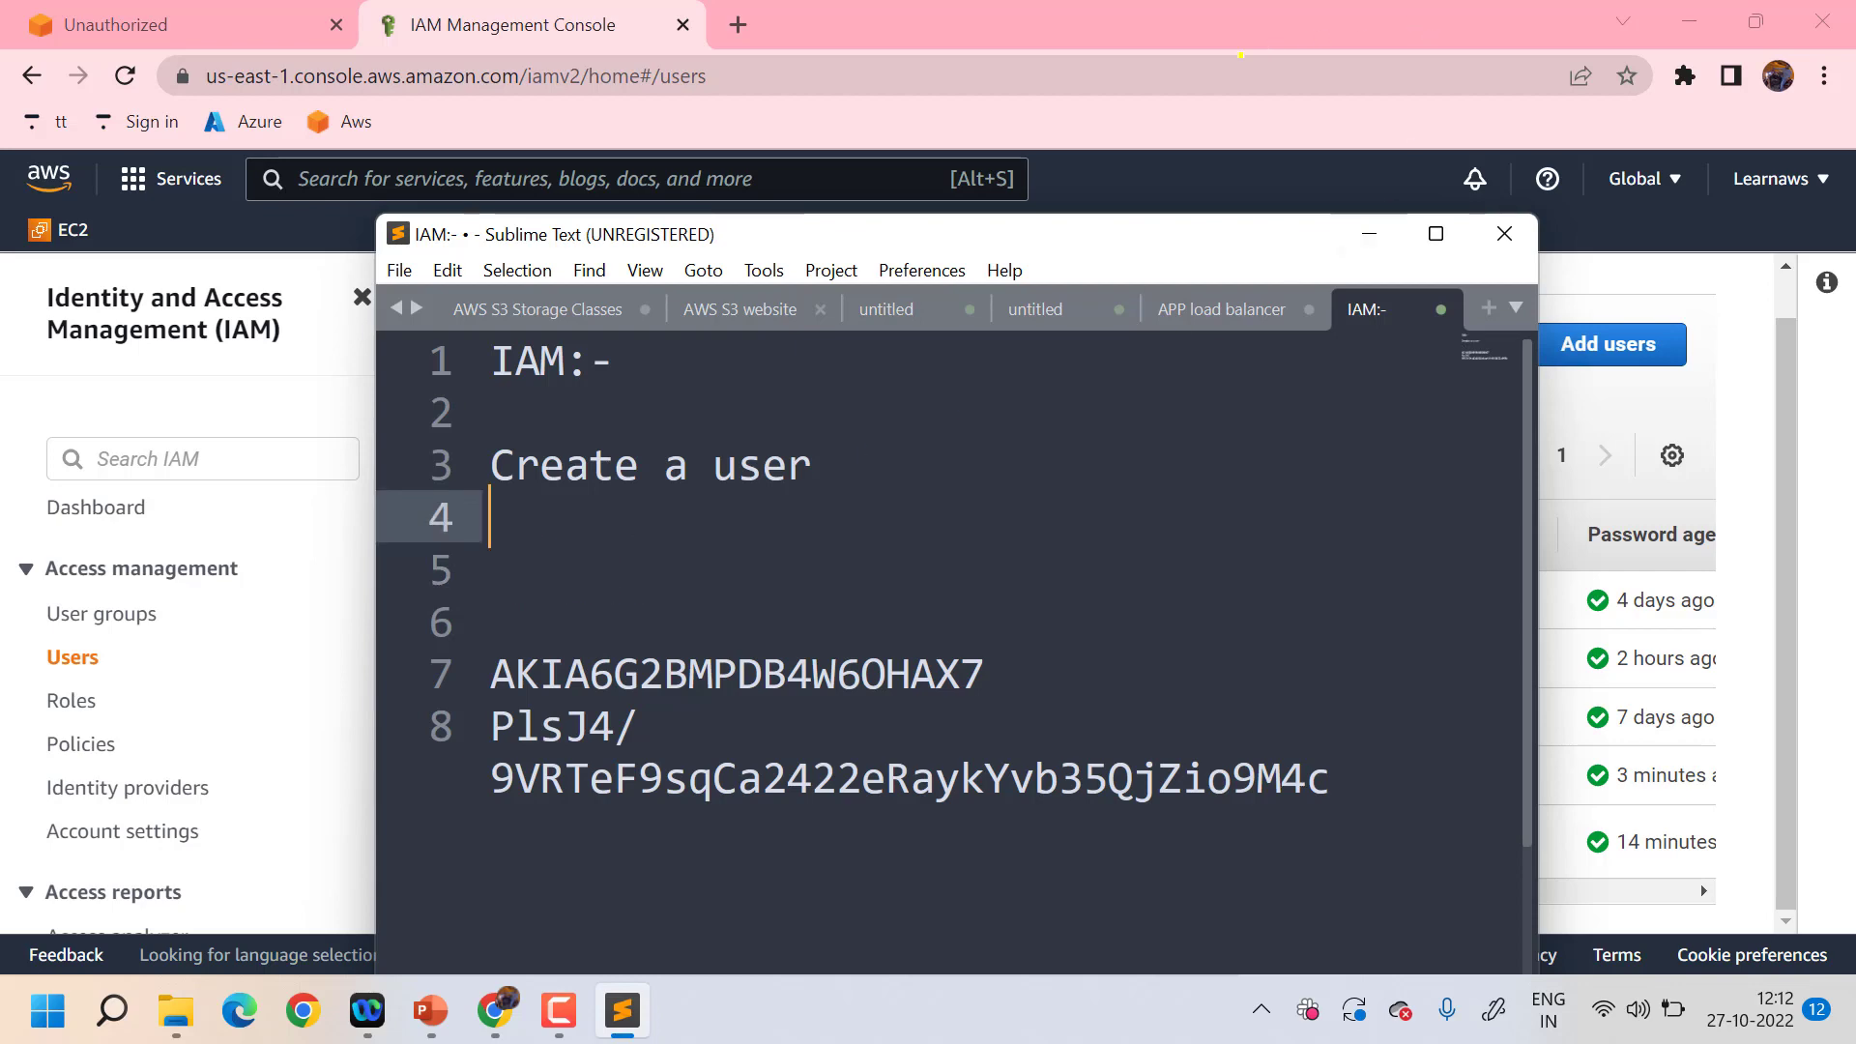
left_click(1192, 74)
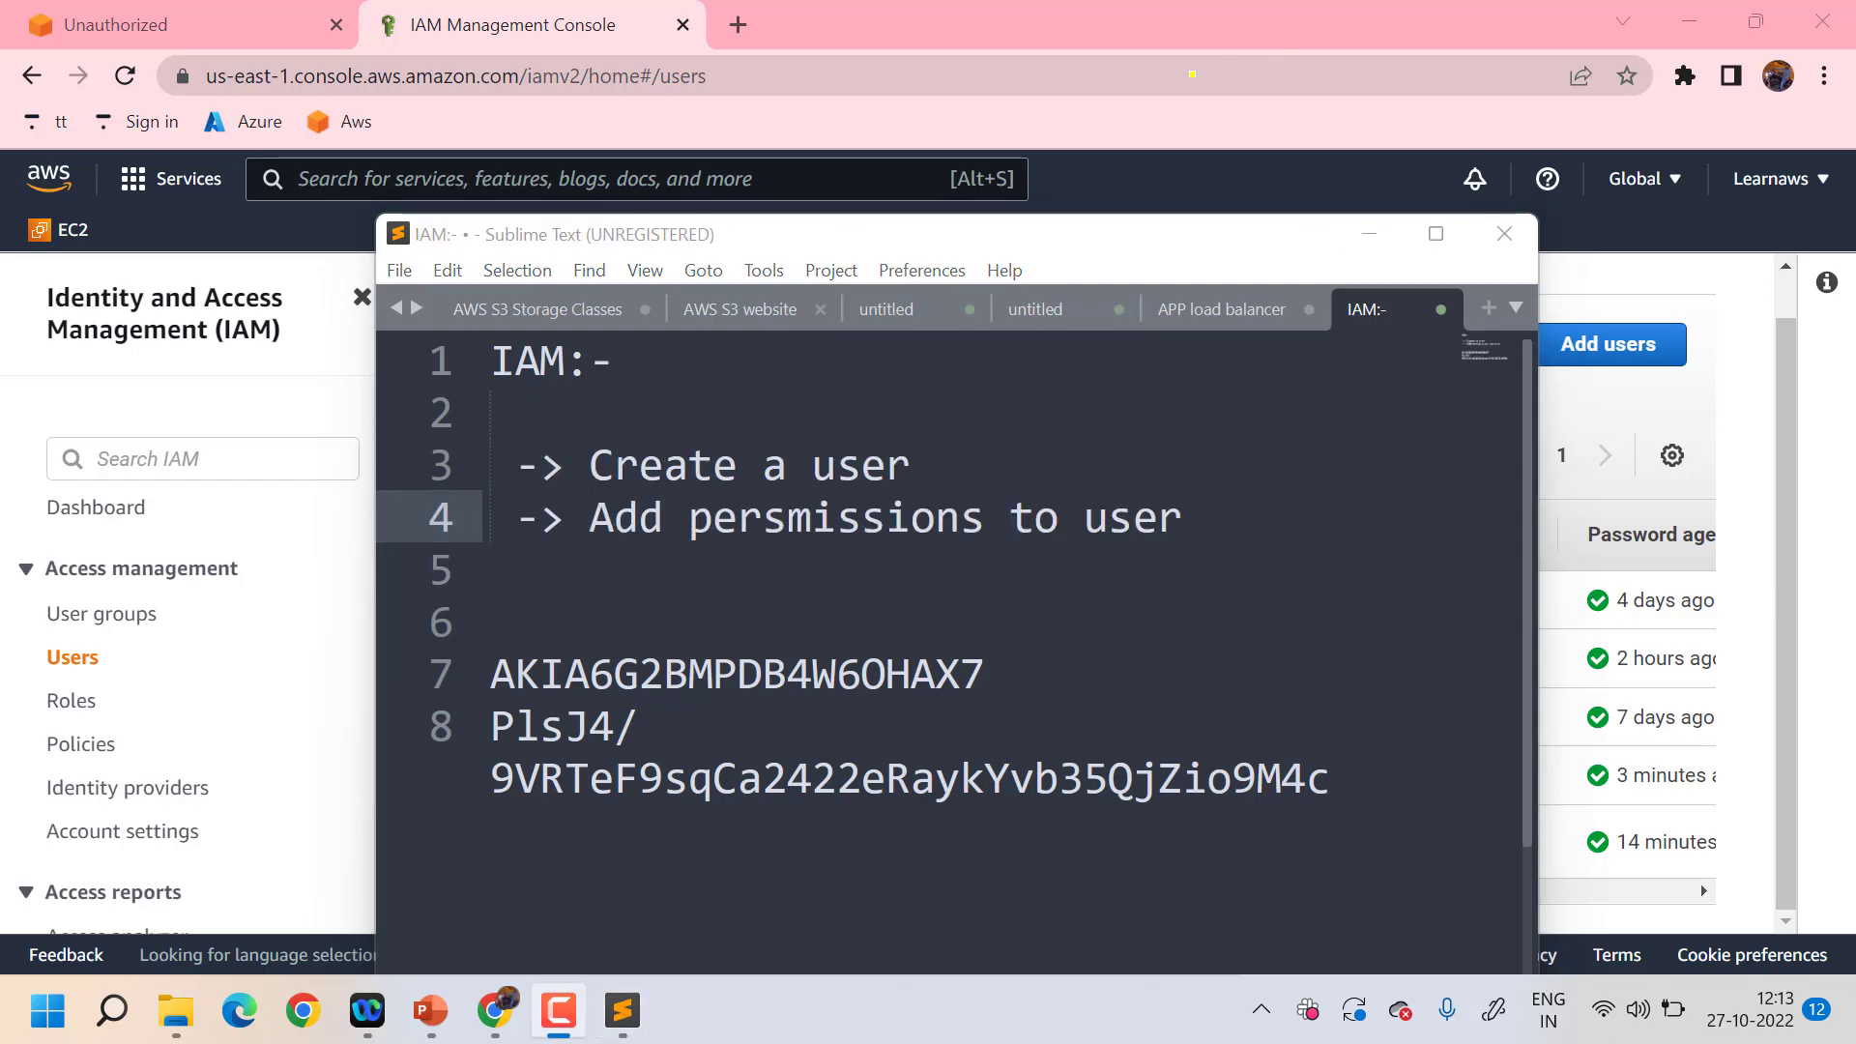
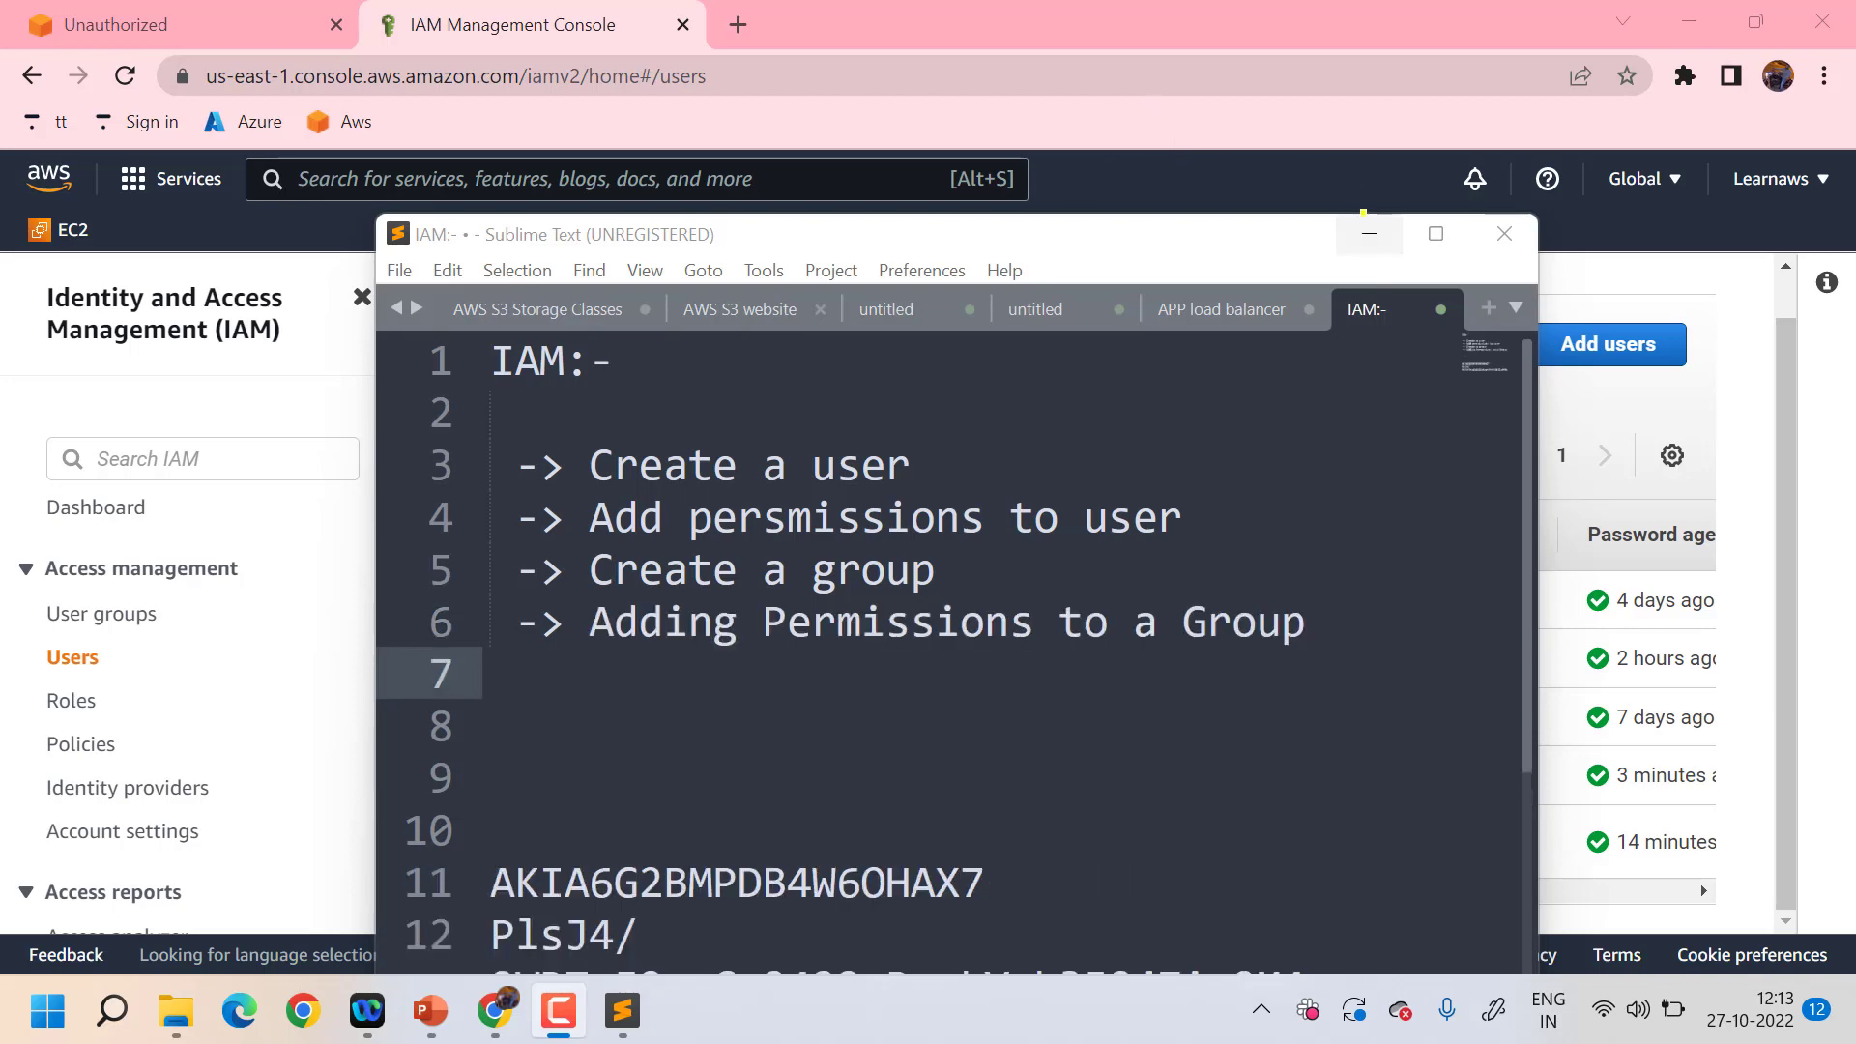
- Minimize the Sublime Text notes and browse the IAM User groups and Policies lists
left_click(1392, 221)
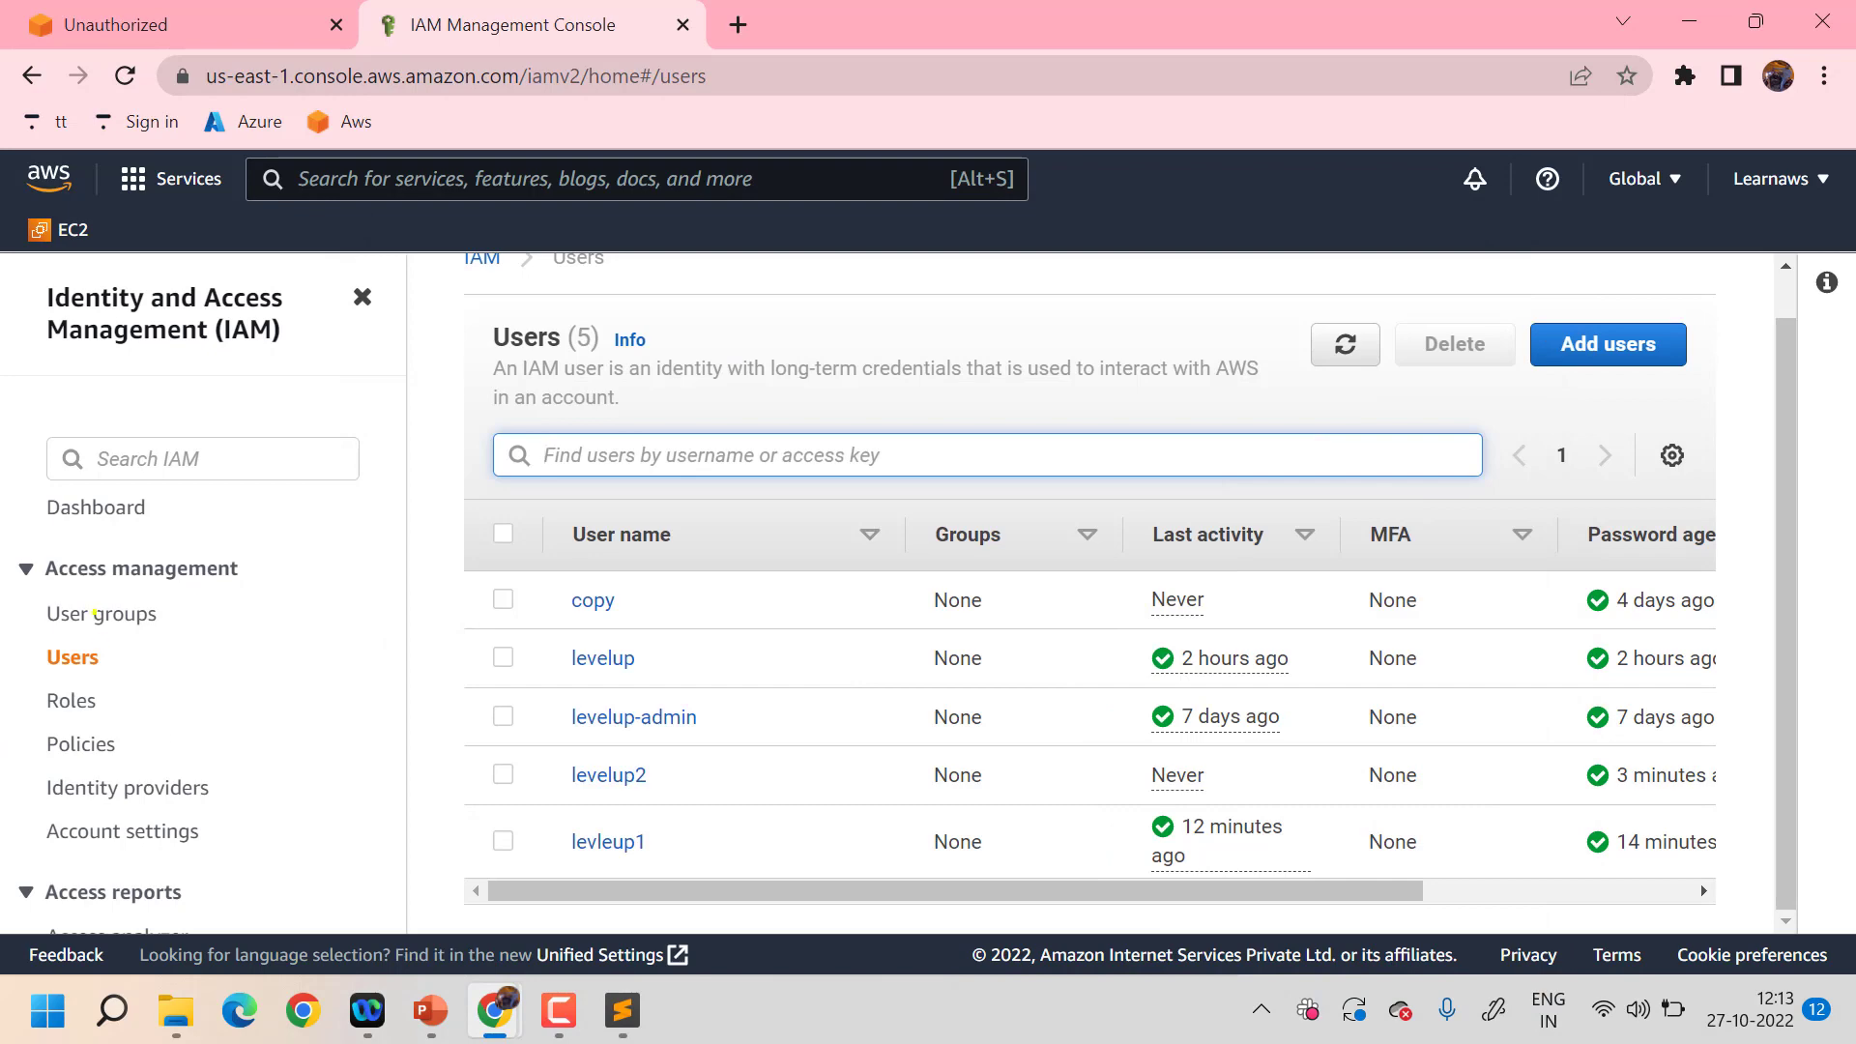
left_click(94, 613)
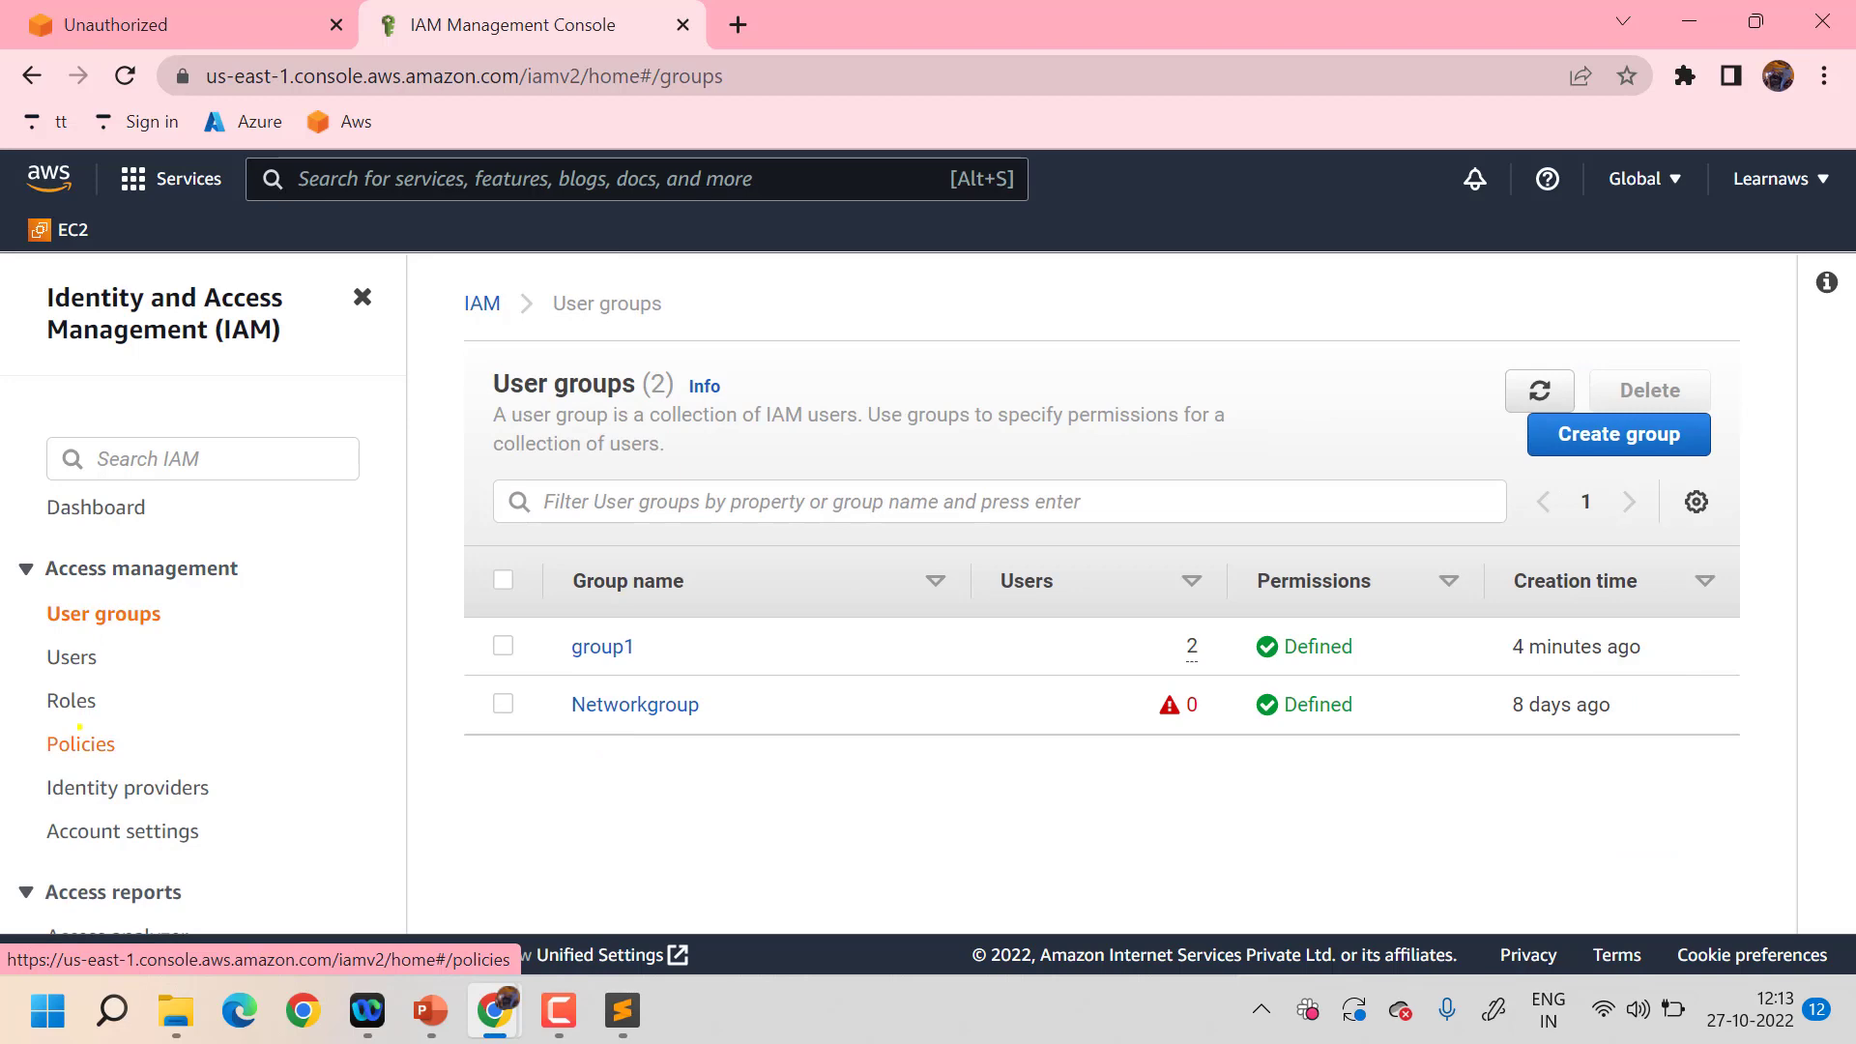
left_click(80, 740)
scroll(831, 745, "down", 7)
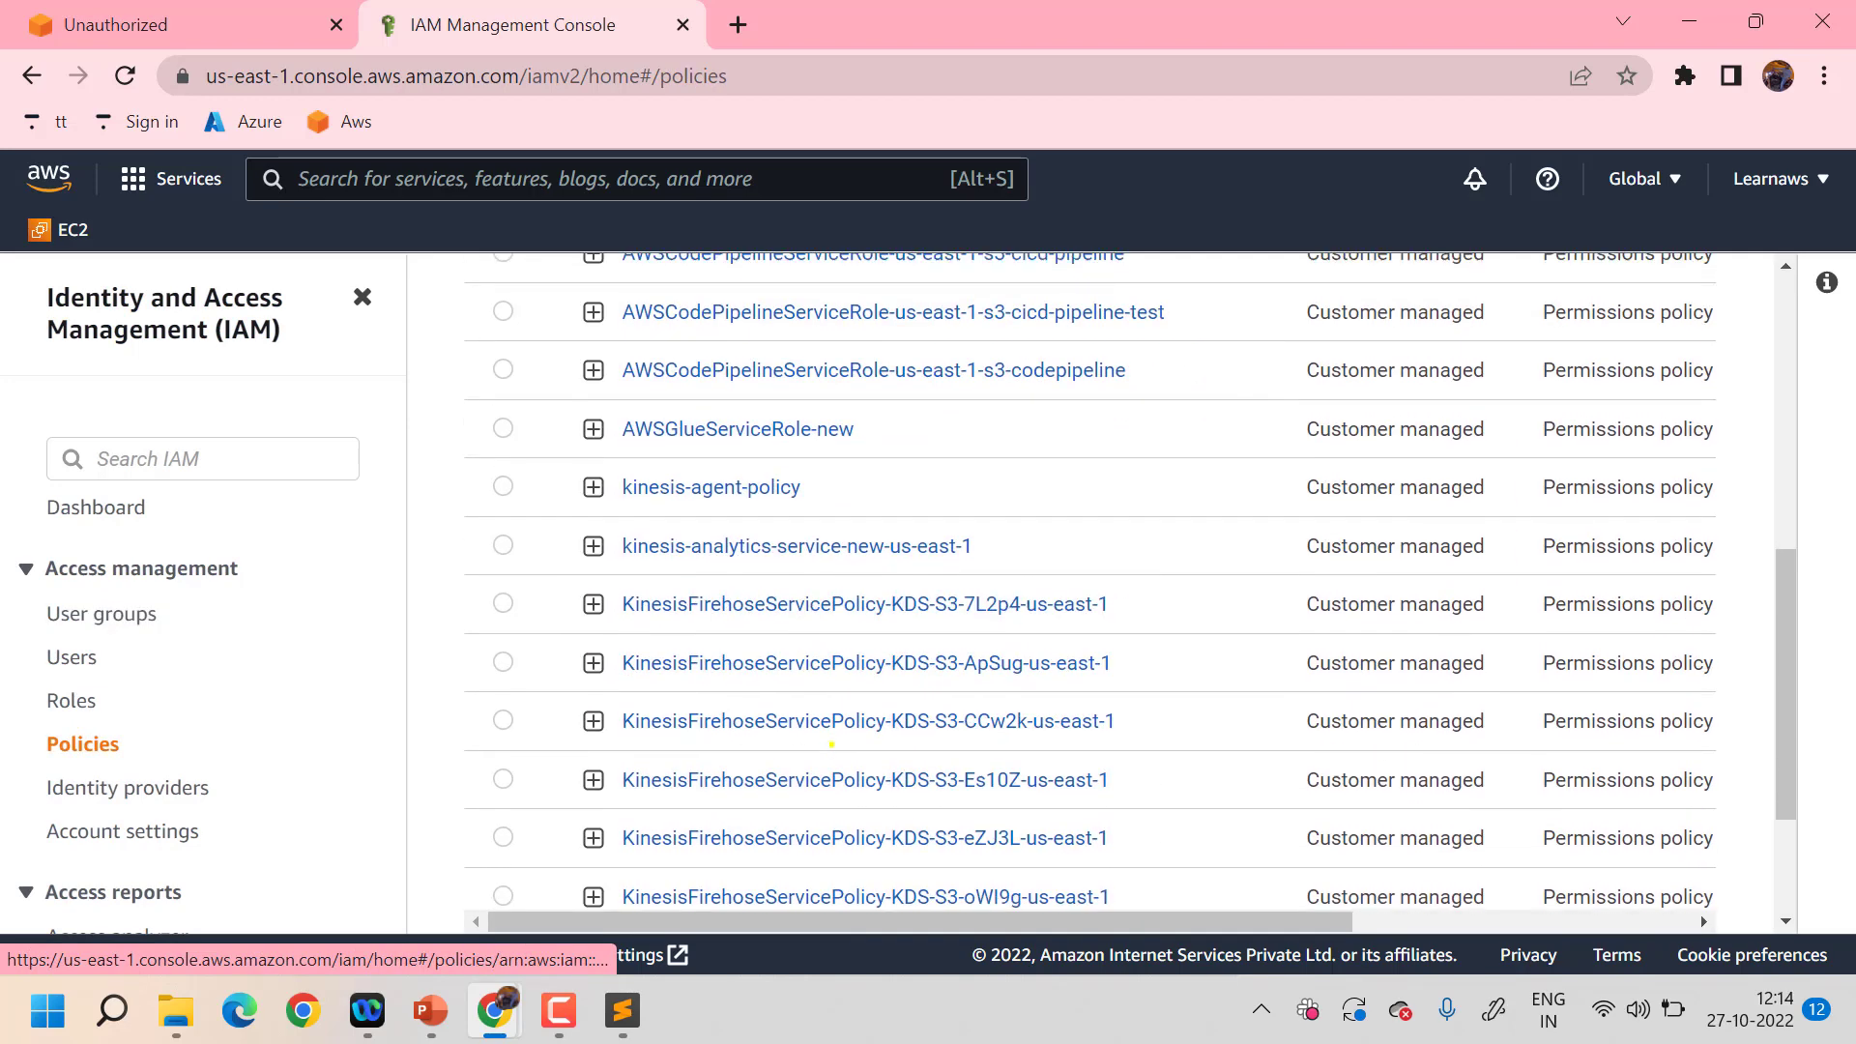
scroll(831, 744, "down", 2)
scroll(831, 744, "right", 1)
scroll(831, 744, "up", 3)
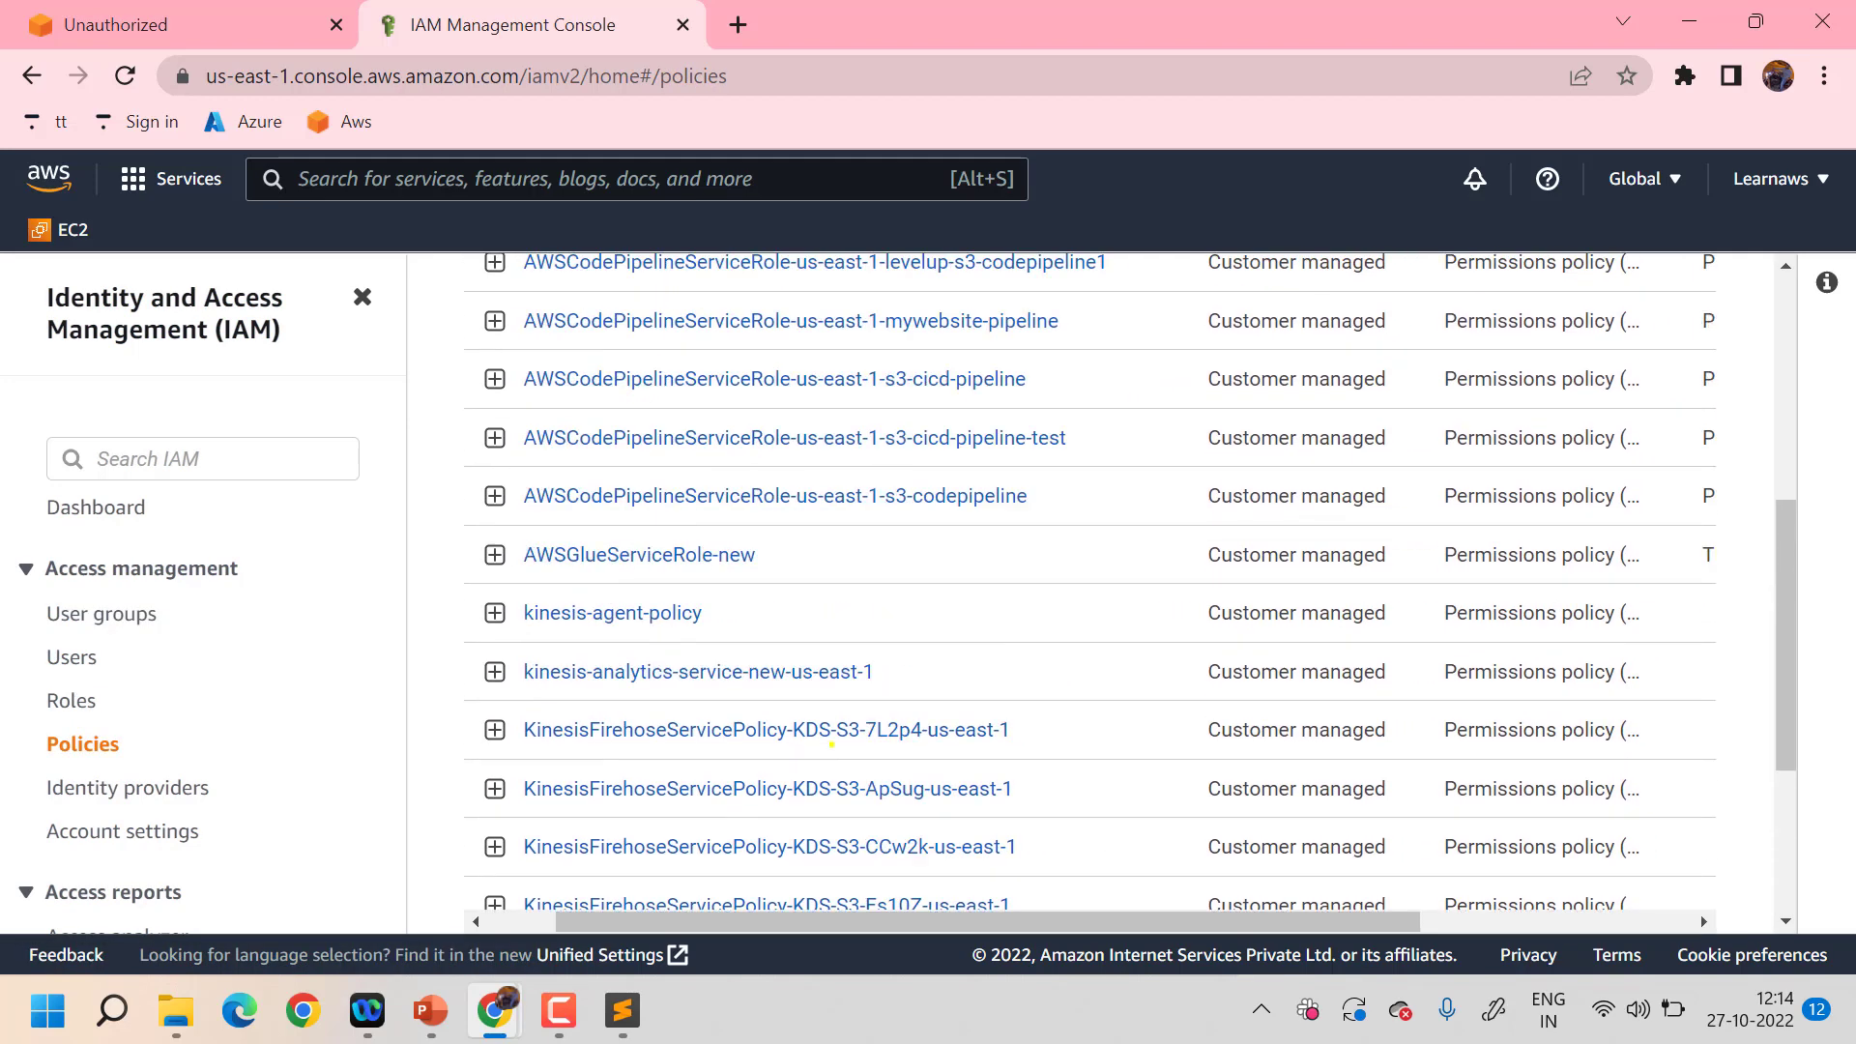
scroll(831, 744, "up", 5)
scroll(831, 744, "down", 2)
scroll(831, 744, "up", 2)
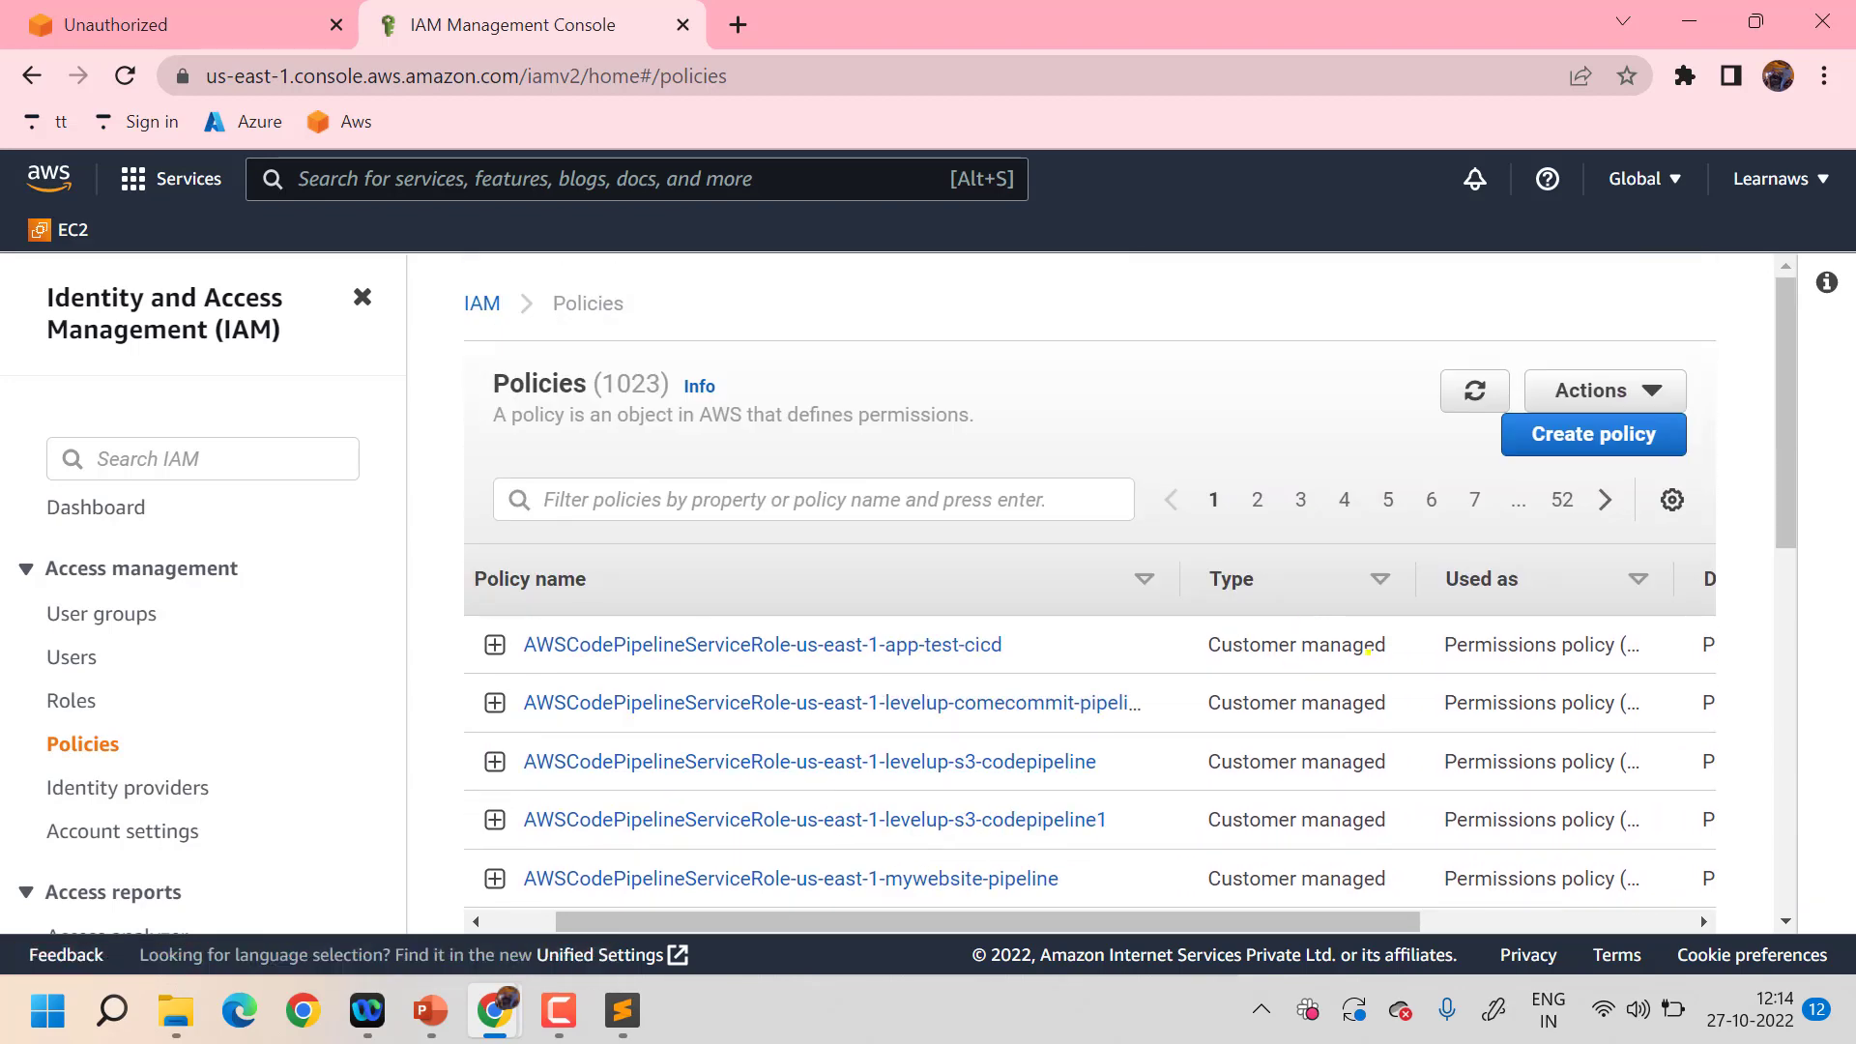
- Toggle the policies Type sort, leaving AWS managed first, and return to the Users list
left_click(1380, 572)
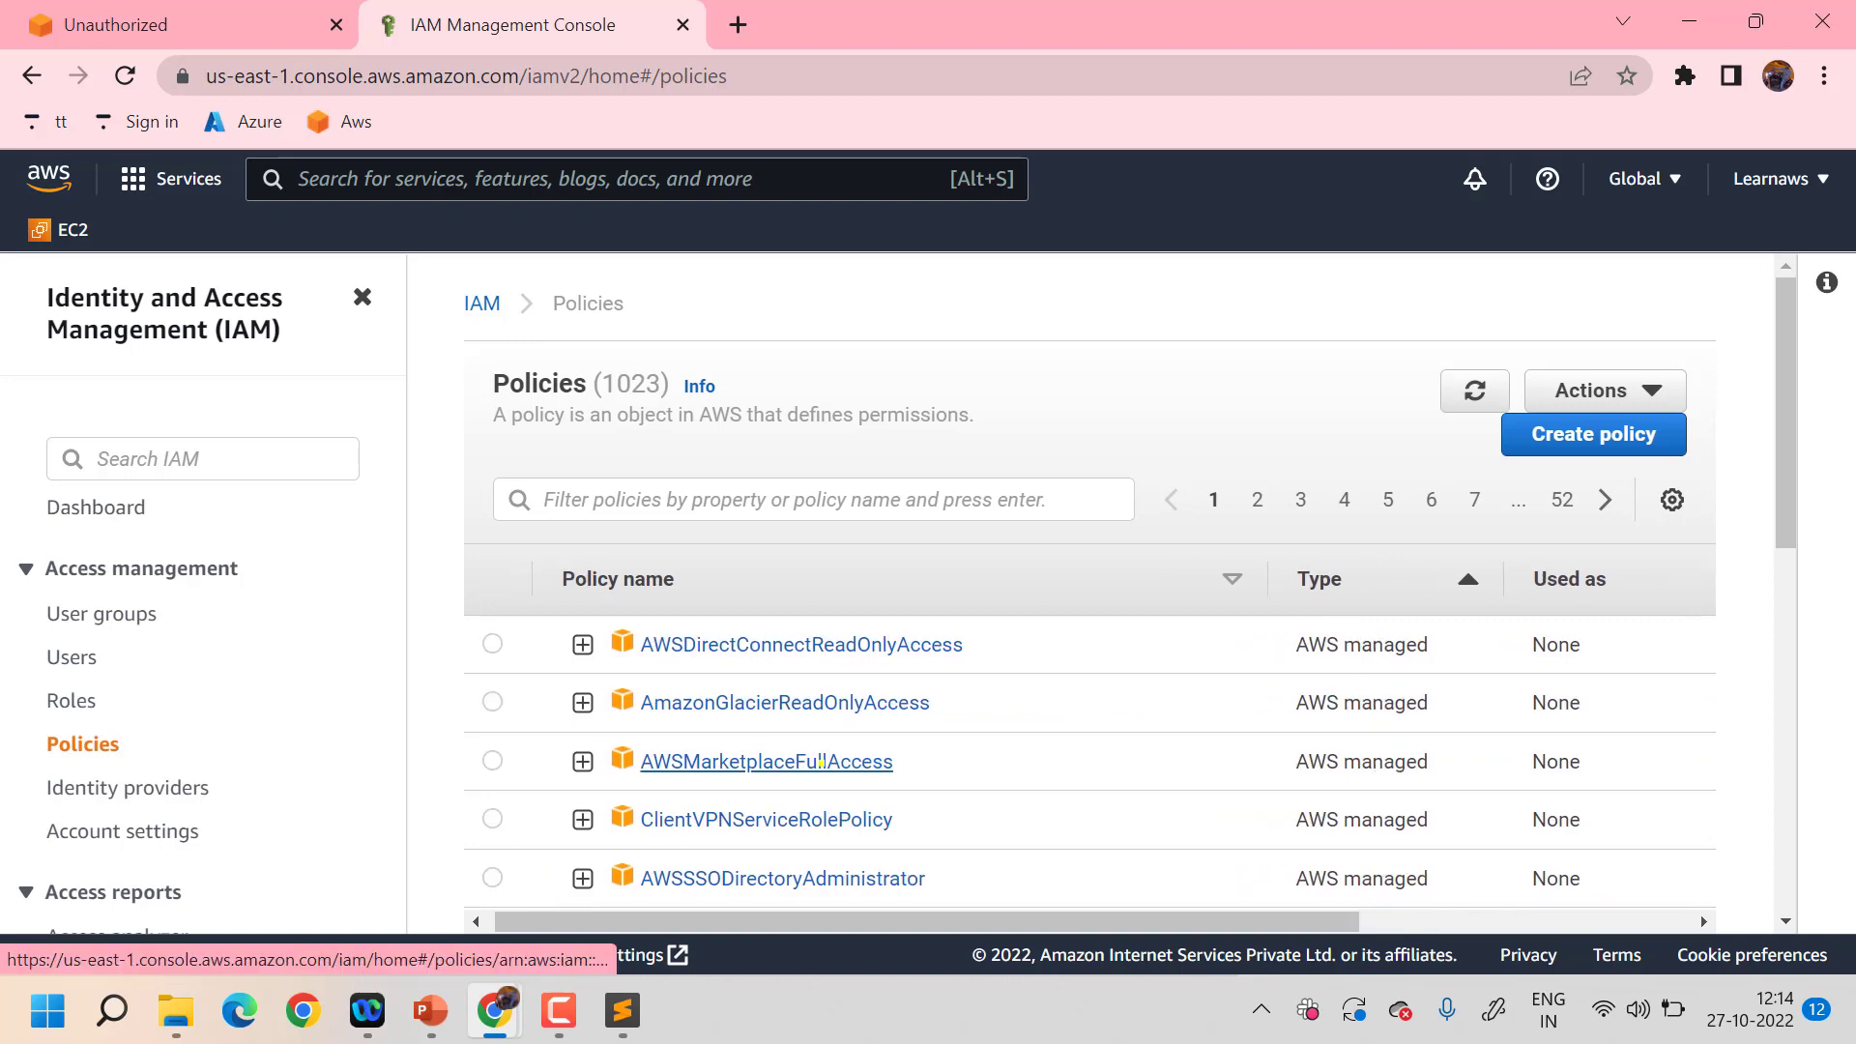
scroll(808, 716, "down", 4)
scroll(821, 761, "up", 4)
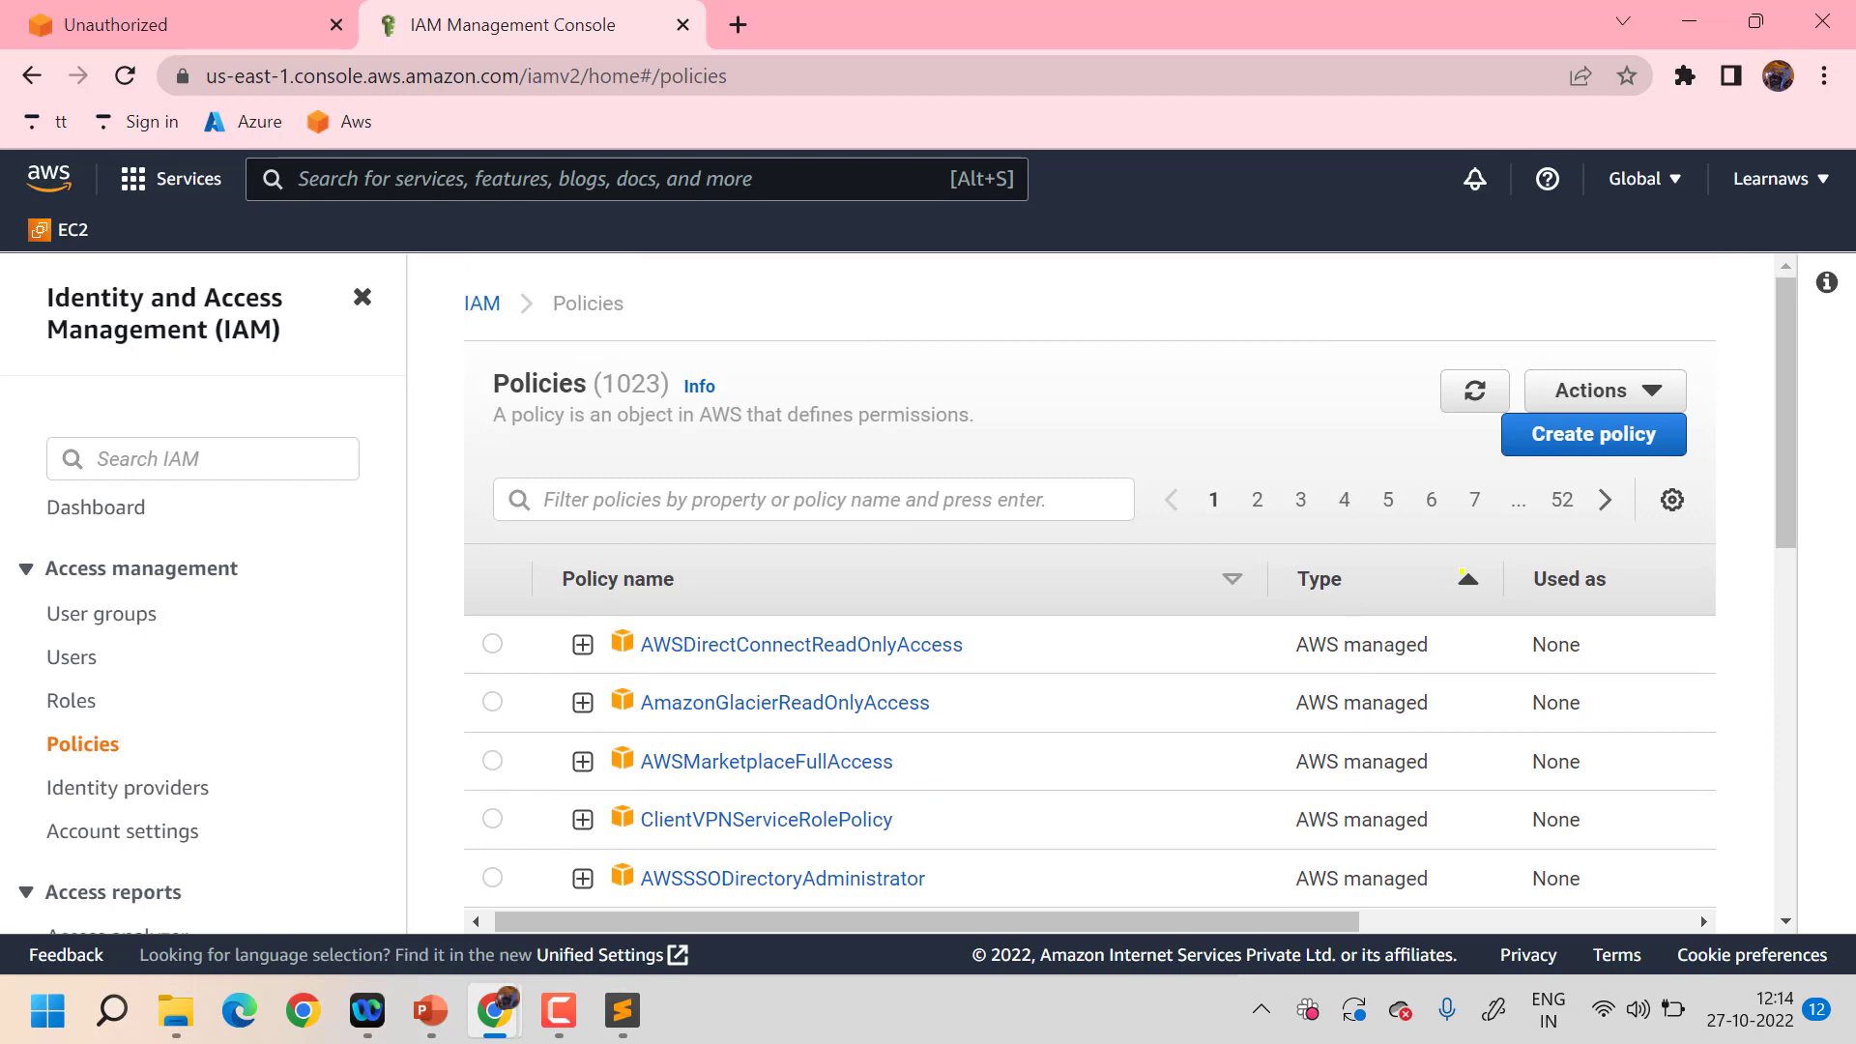
left_click(1465, 576)
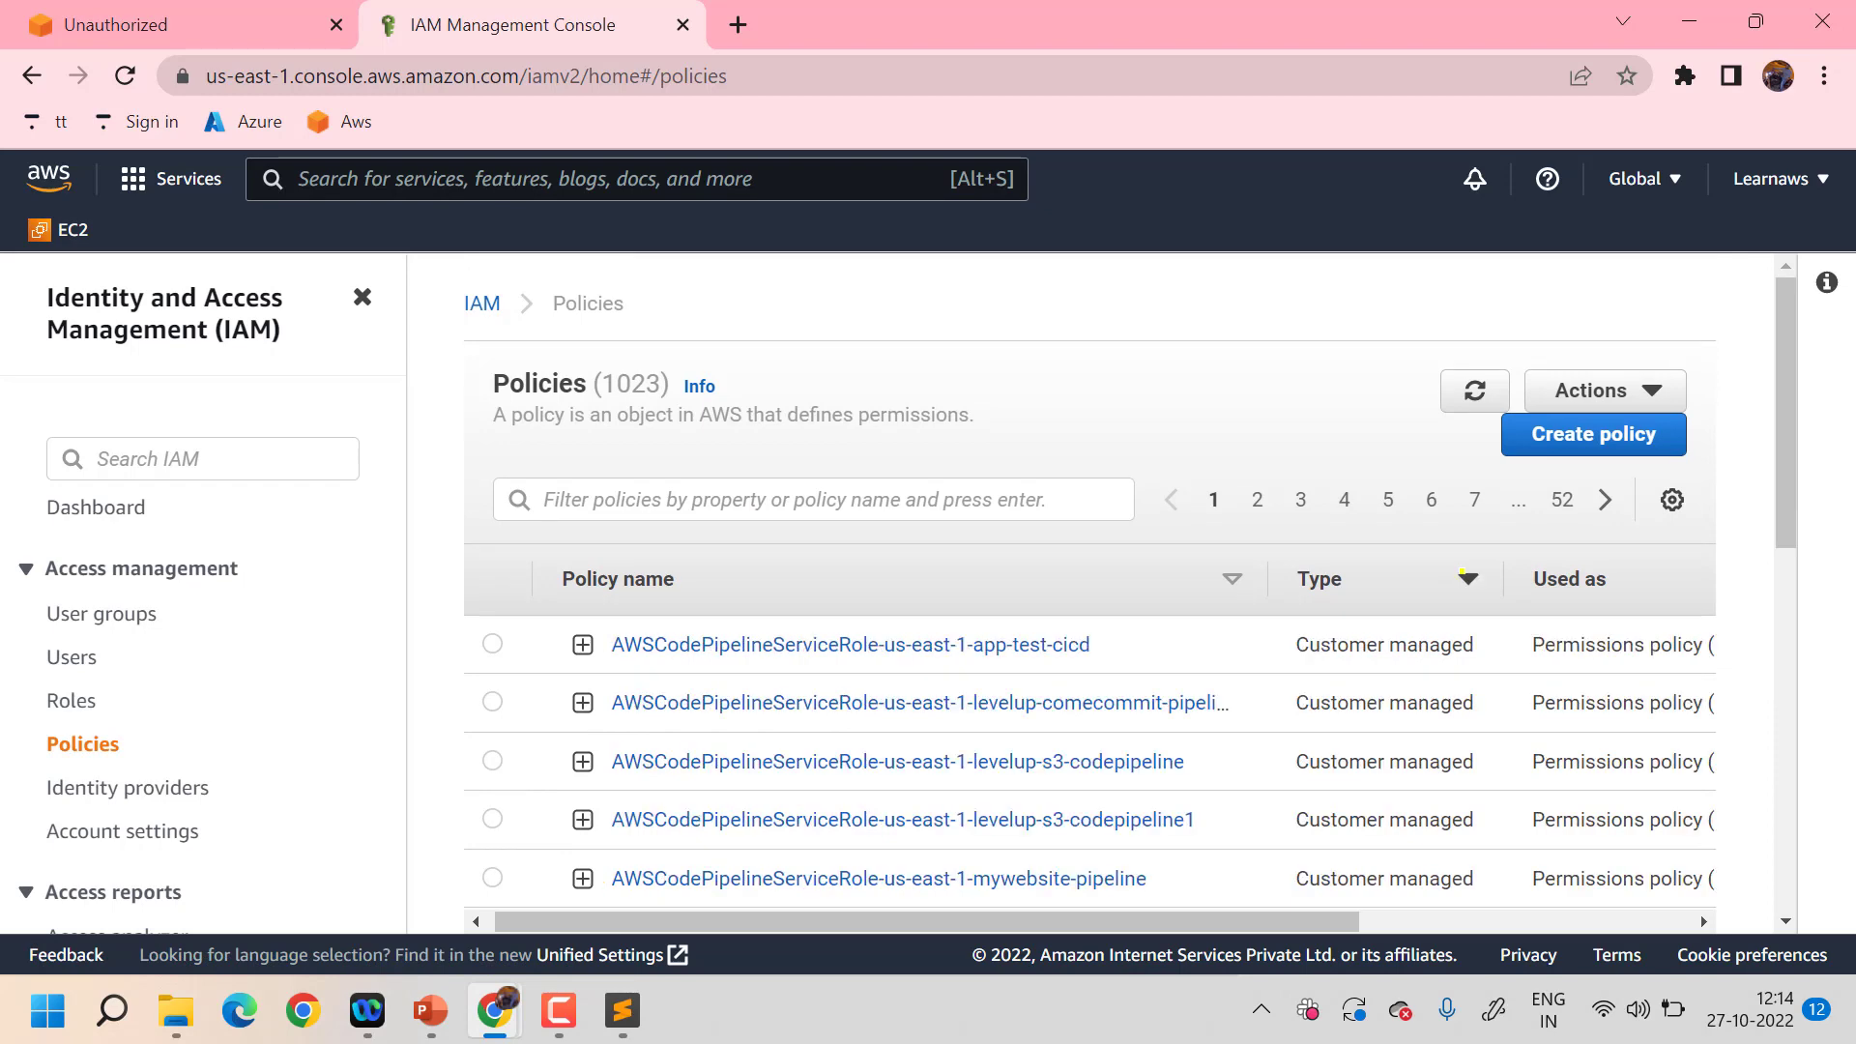
left_click(1465, 576)
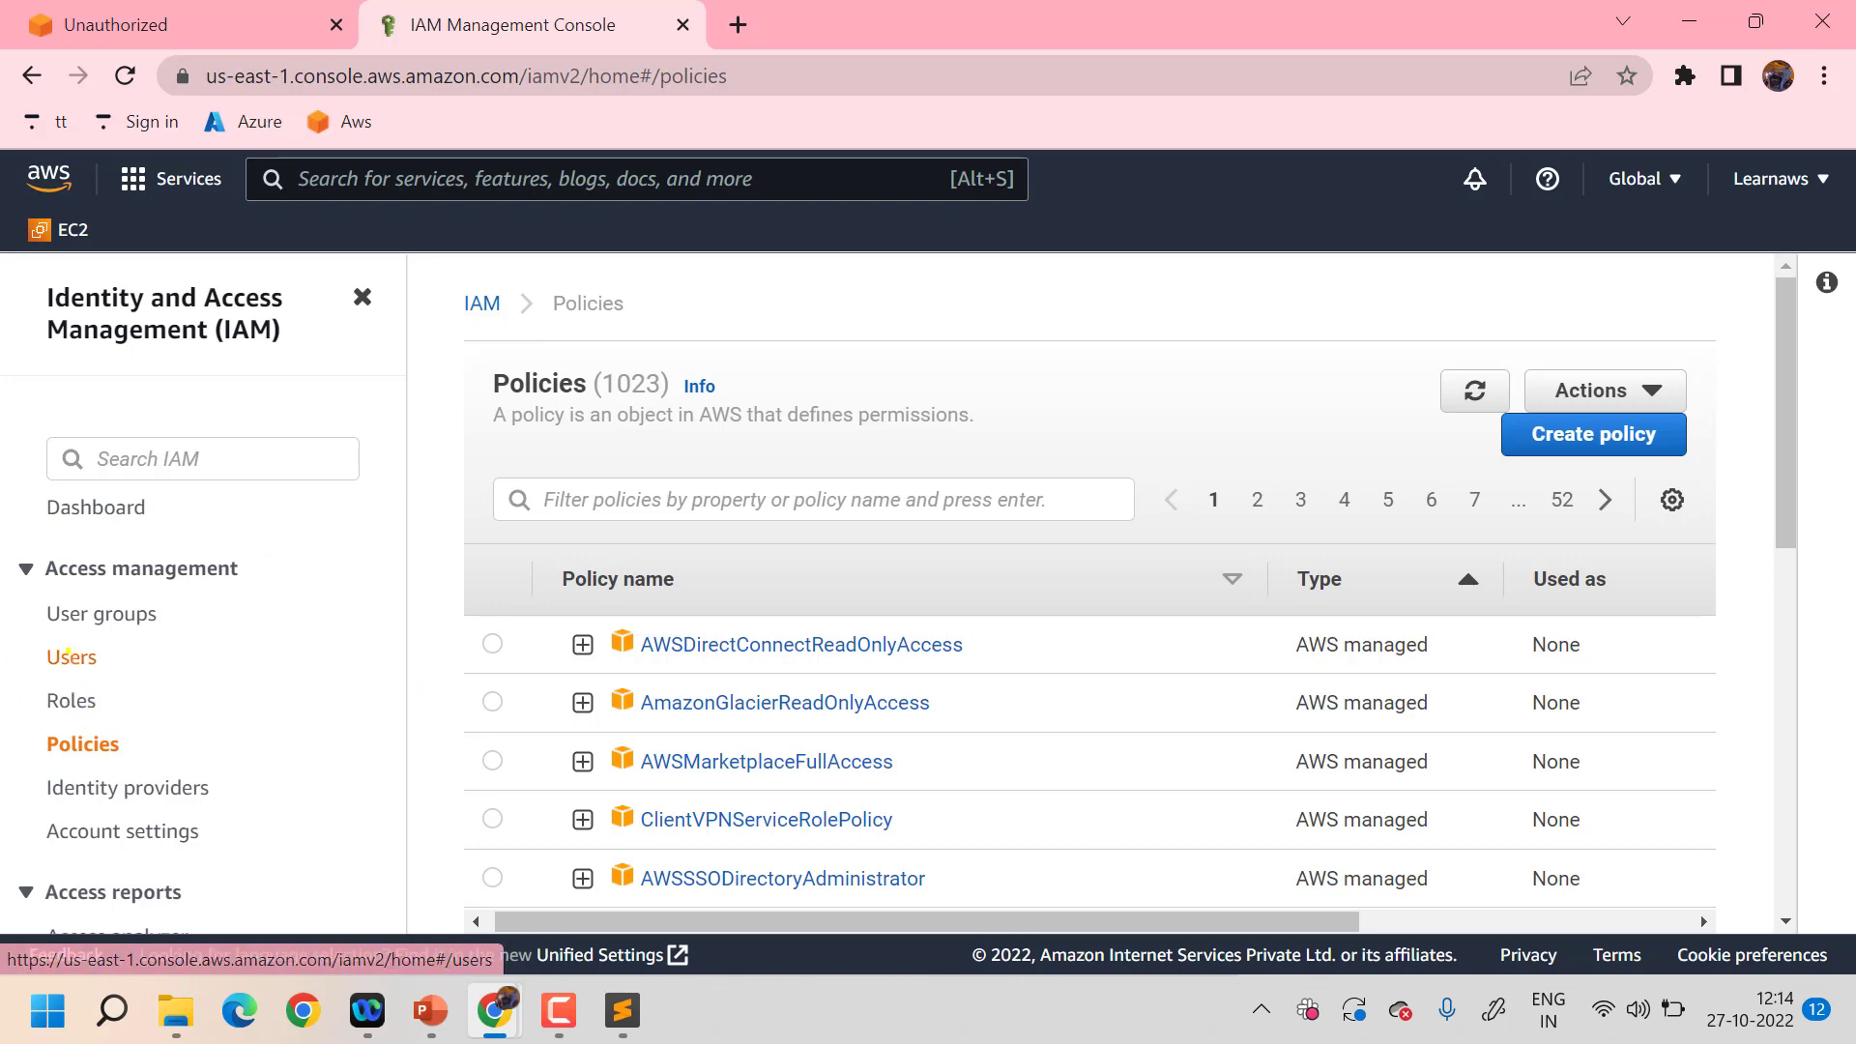
left_click(69, 655)
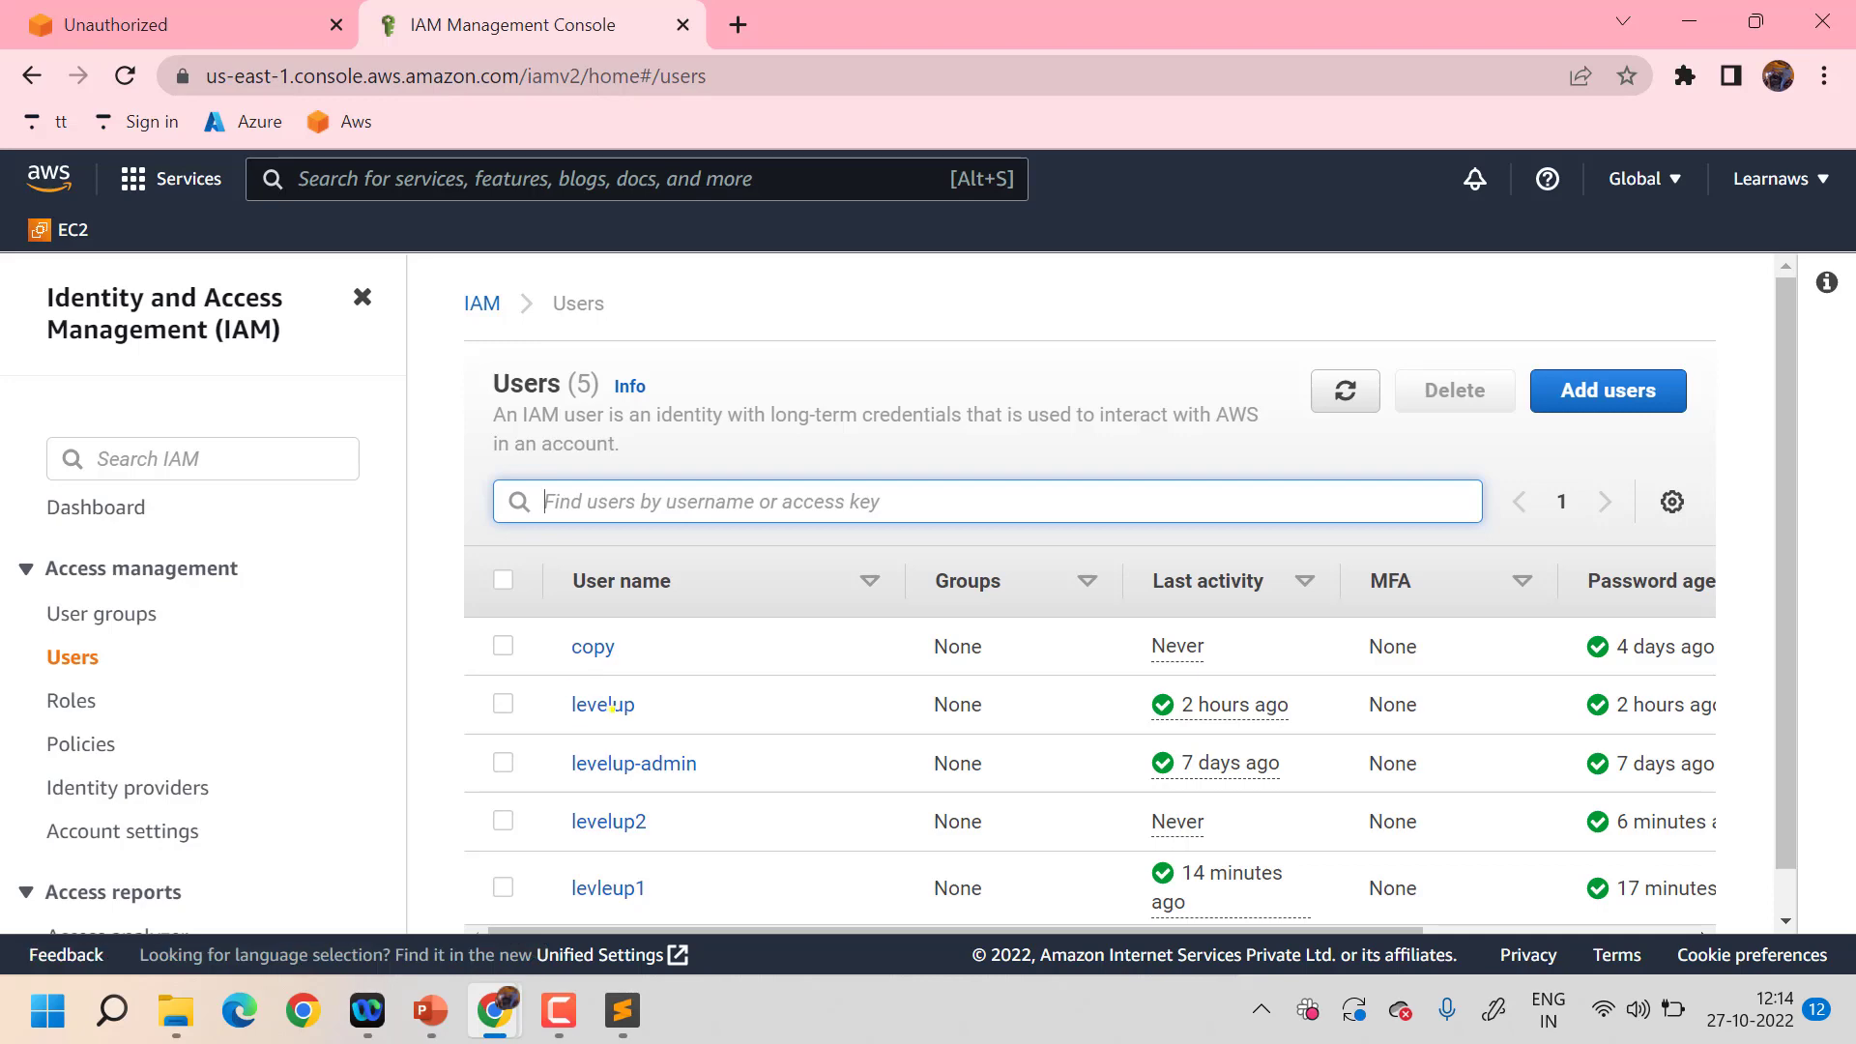
- Detach the nodeletes3 policy from user levelup, leaving no permissions, and reload the Users page
left_click(609, 706)
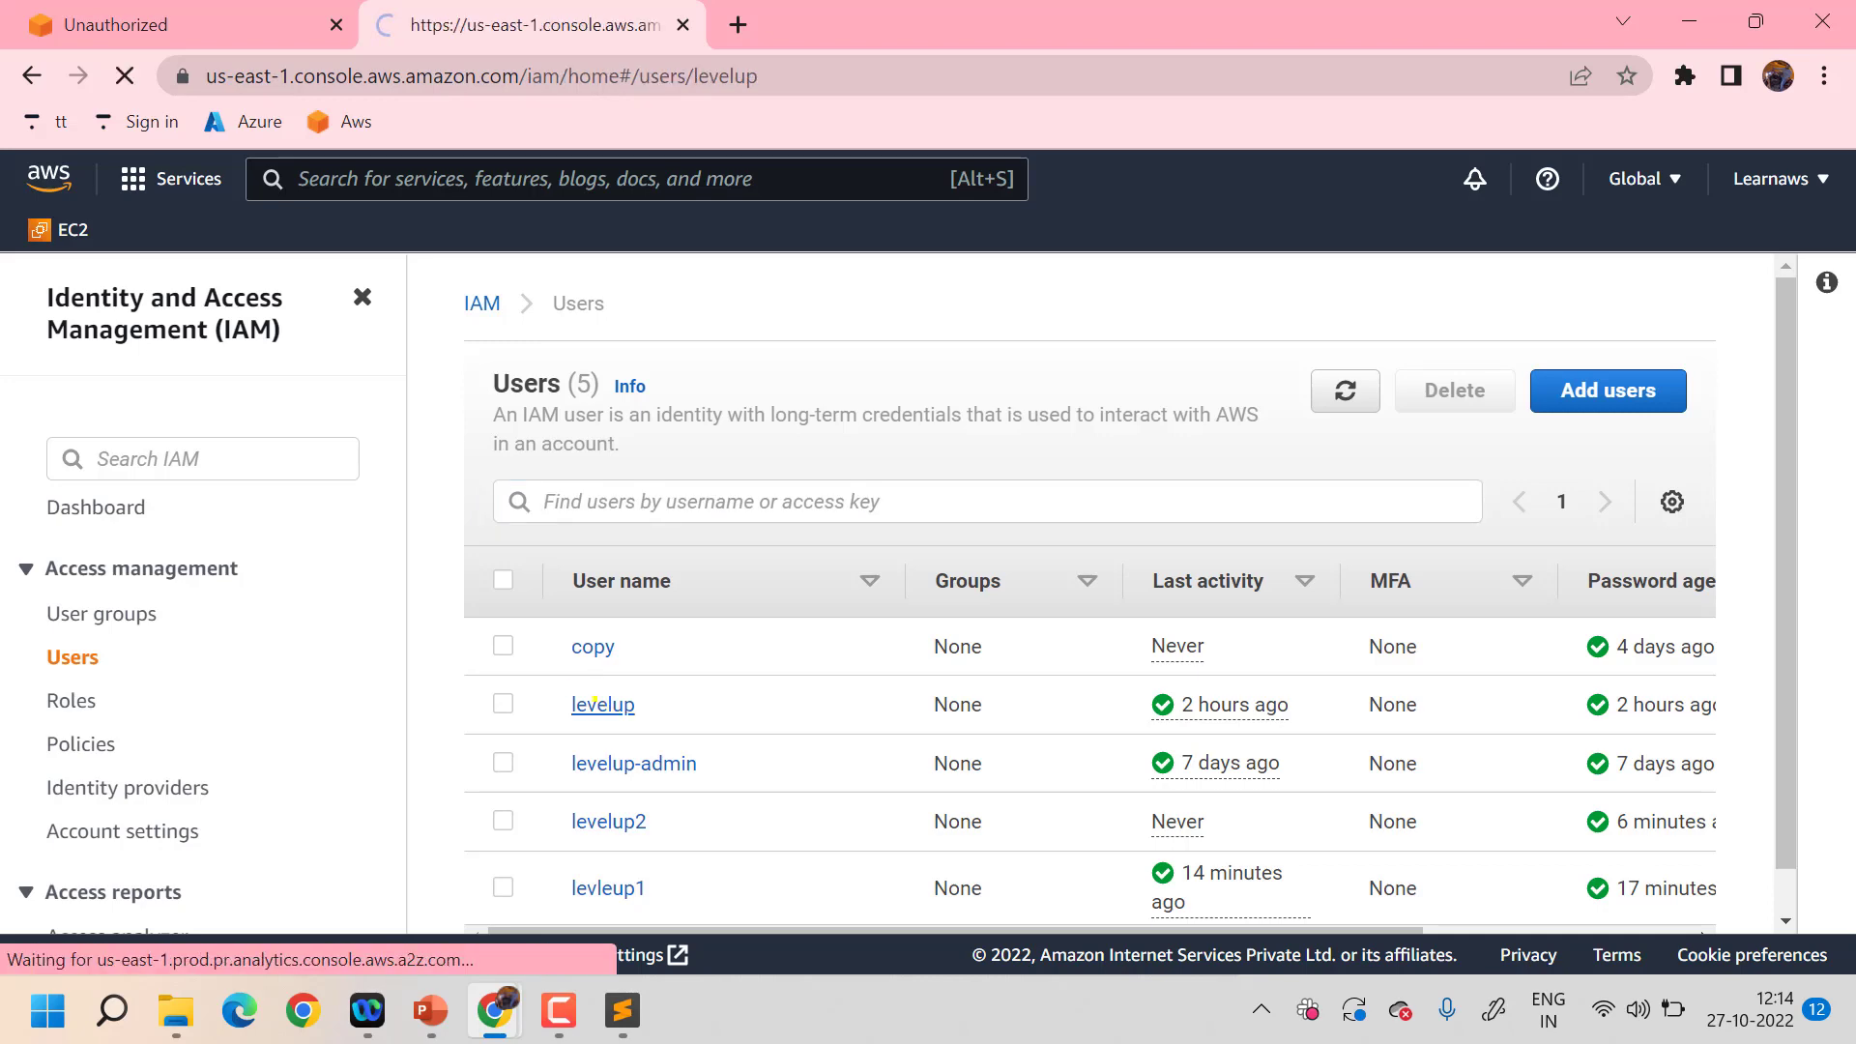
scroll(1177, 674, "down", 4)
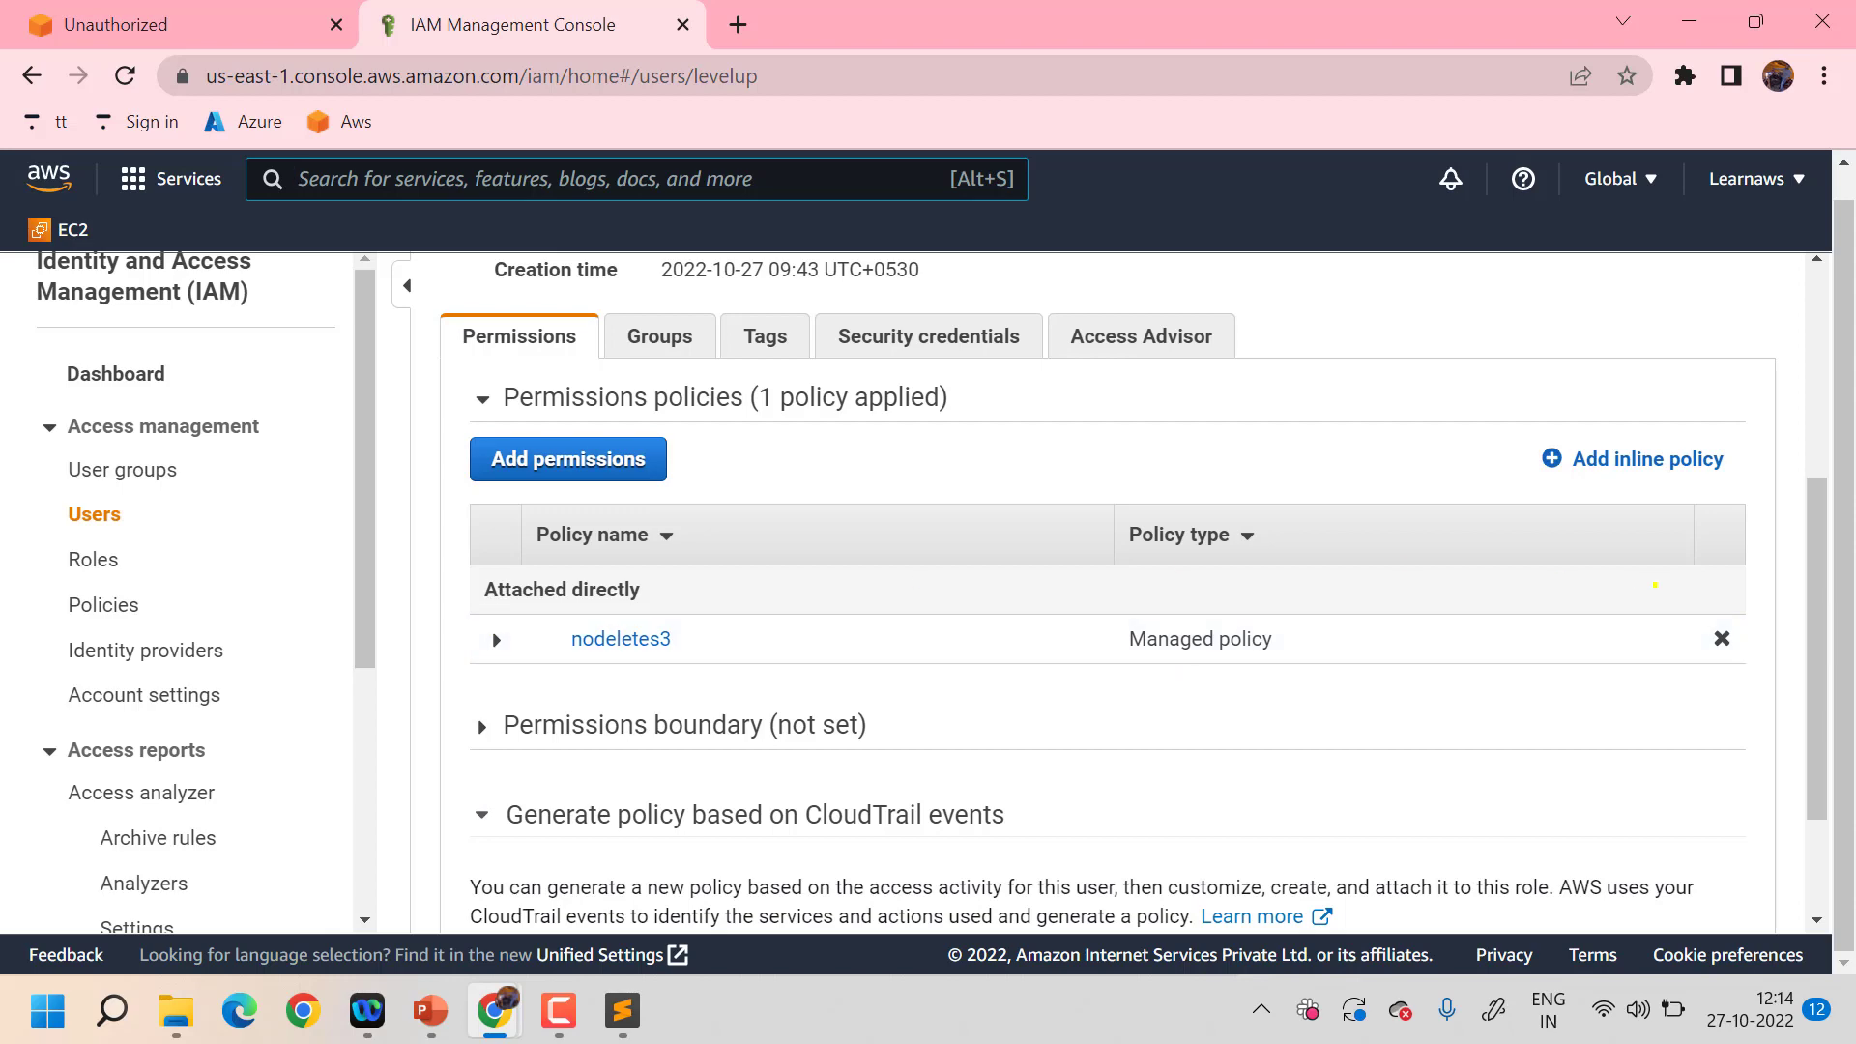
left_click(1720, 637)
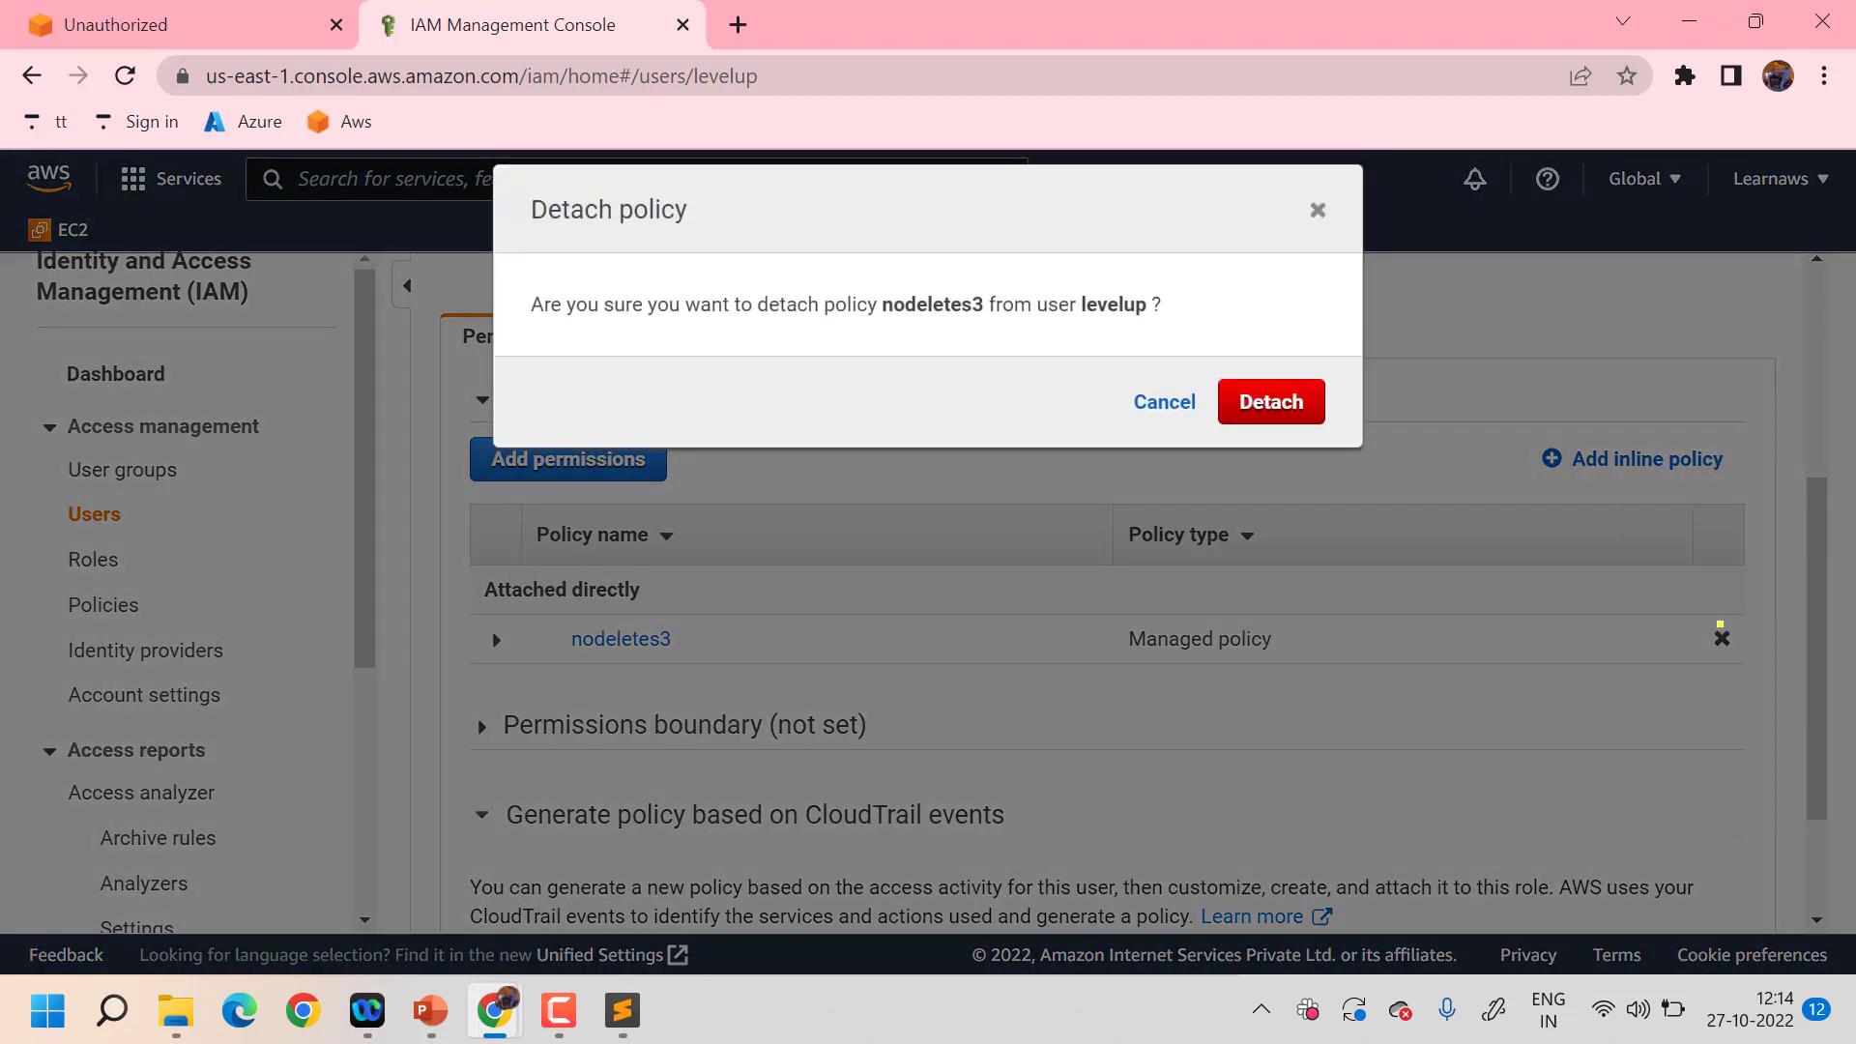
left_click(1272, 396)
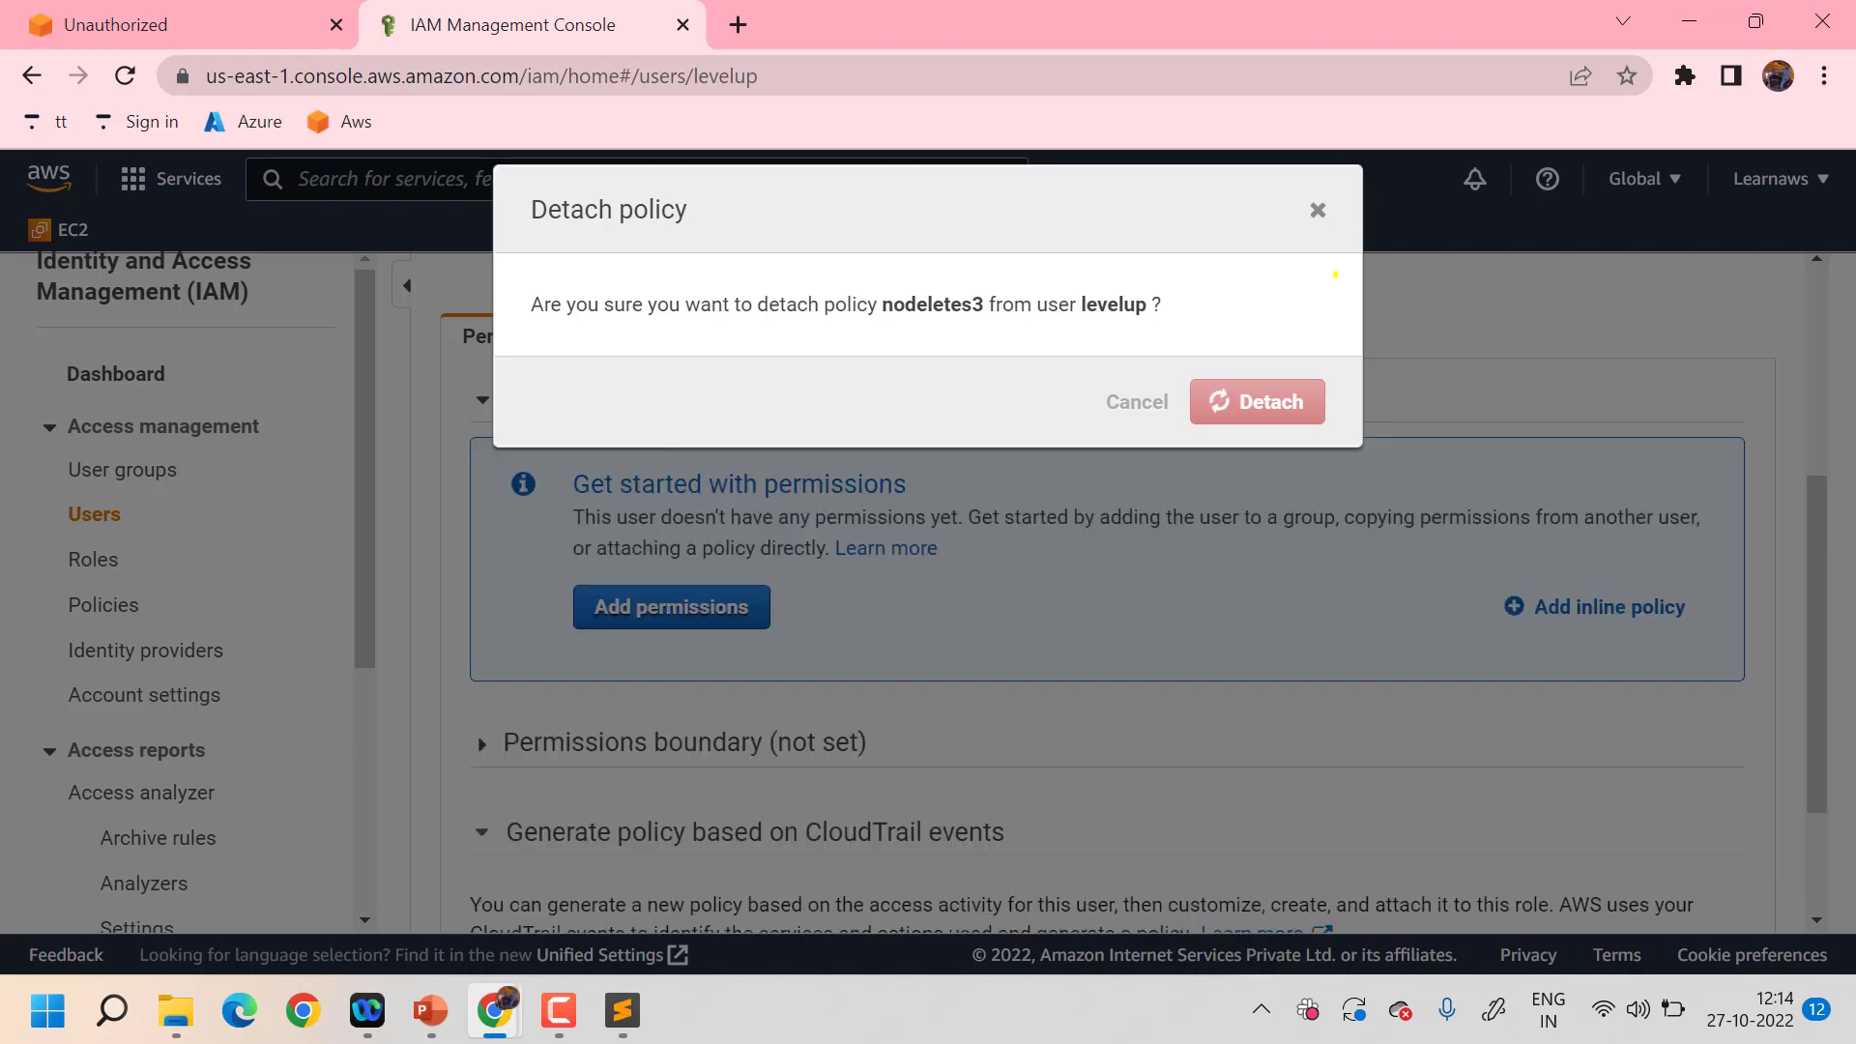
left_click(1315, 203)
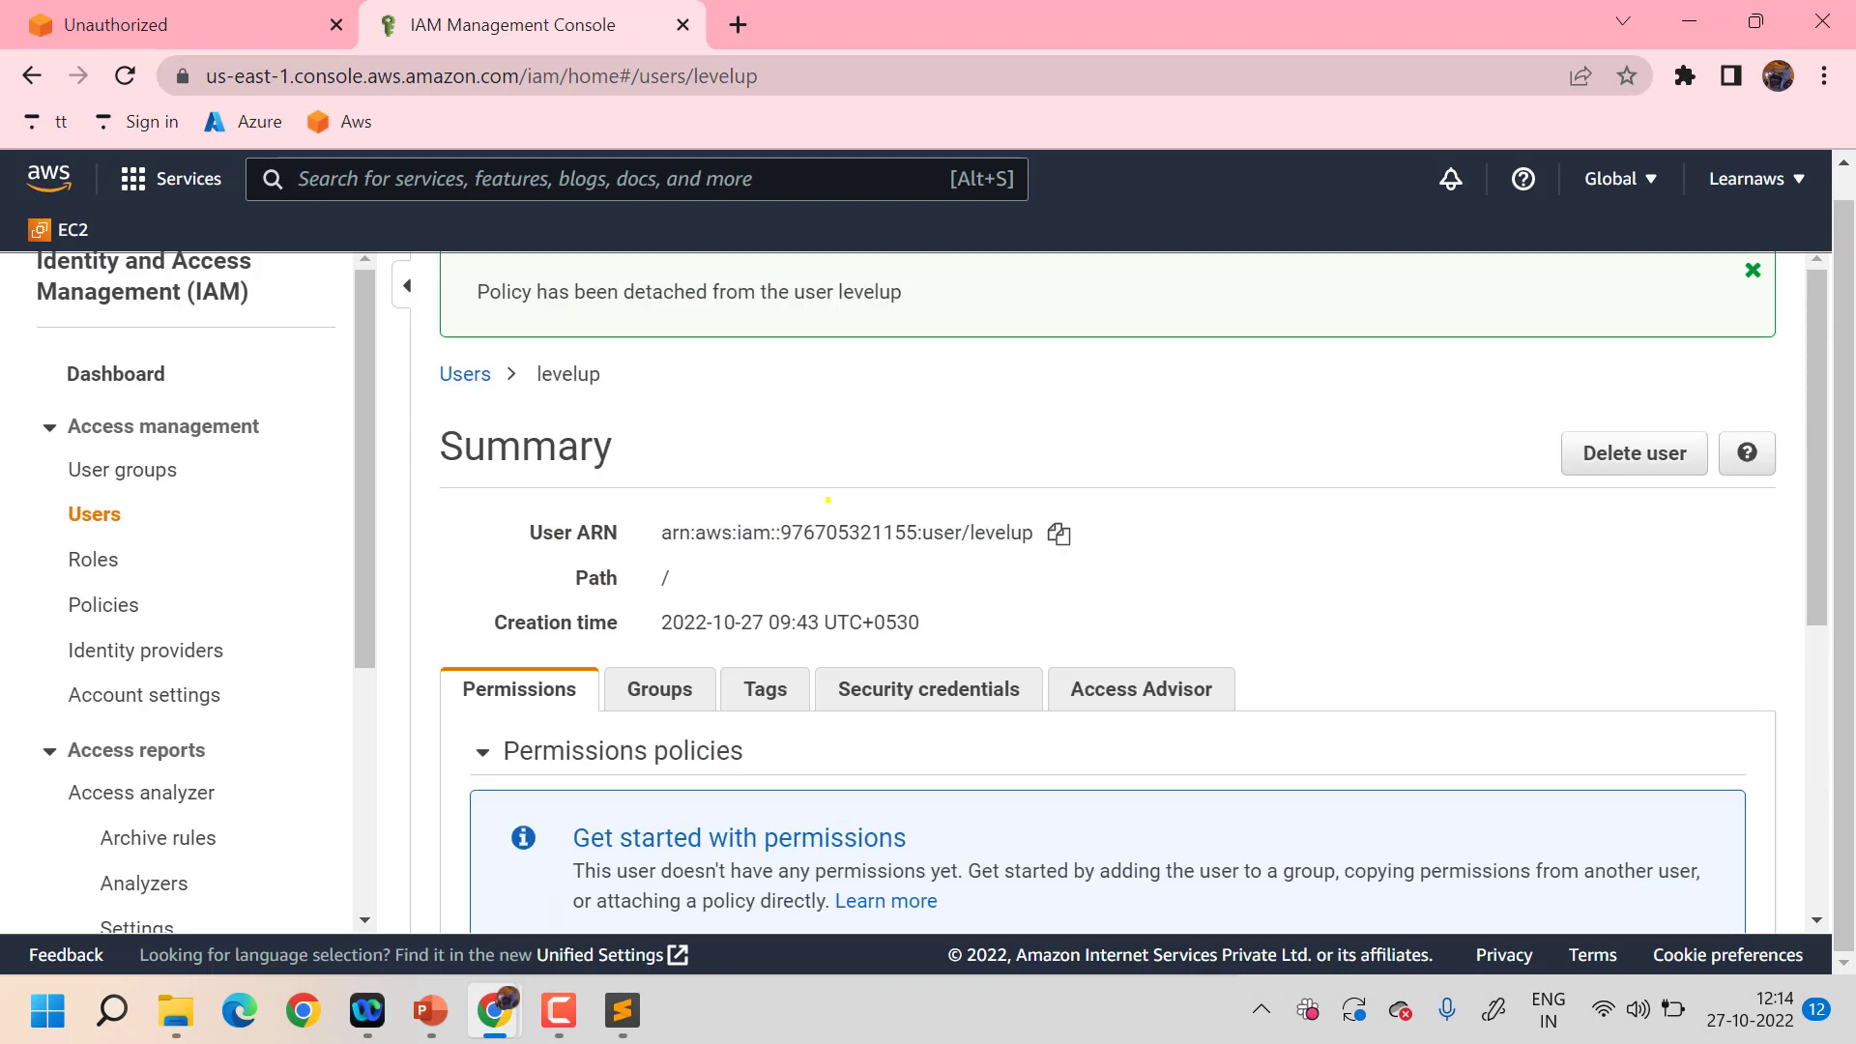
key("F5")
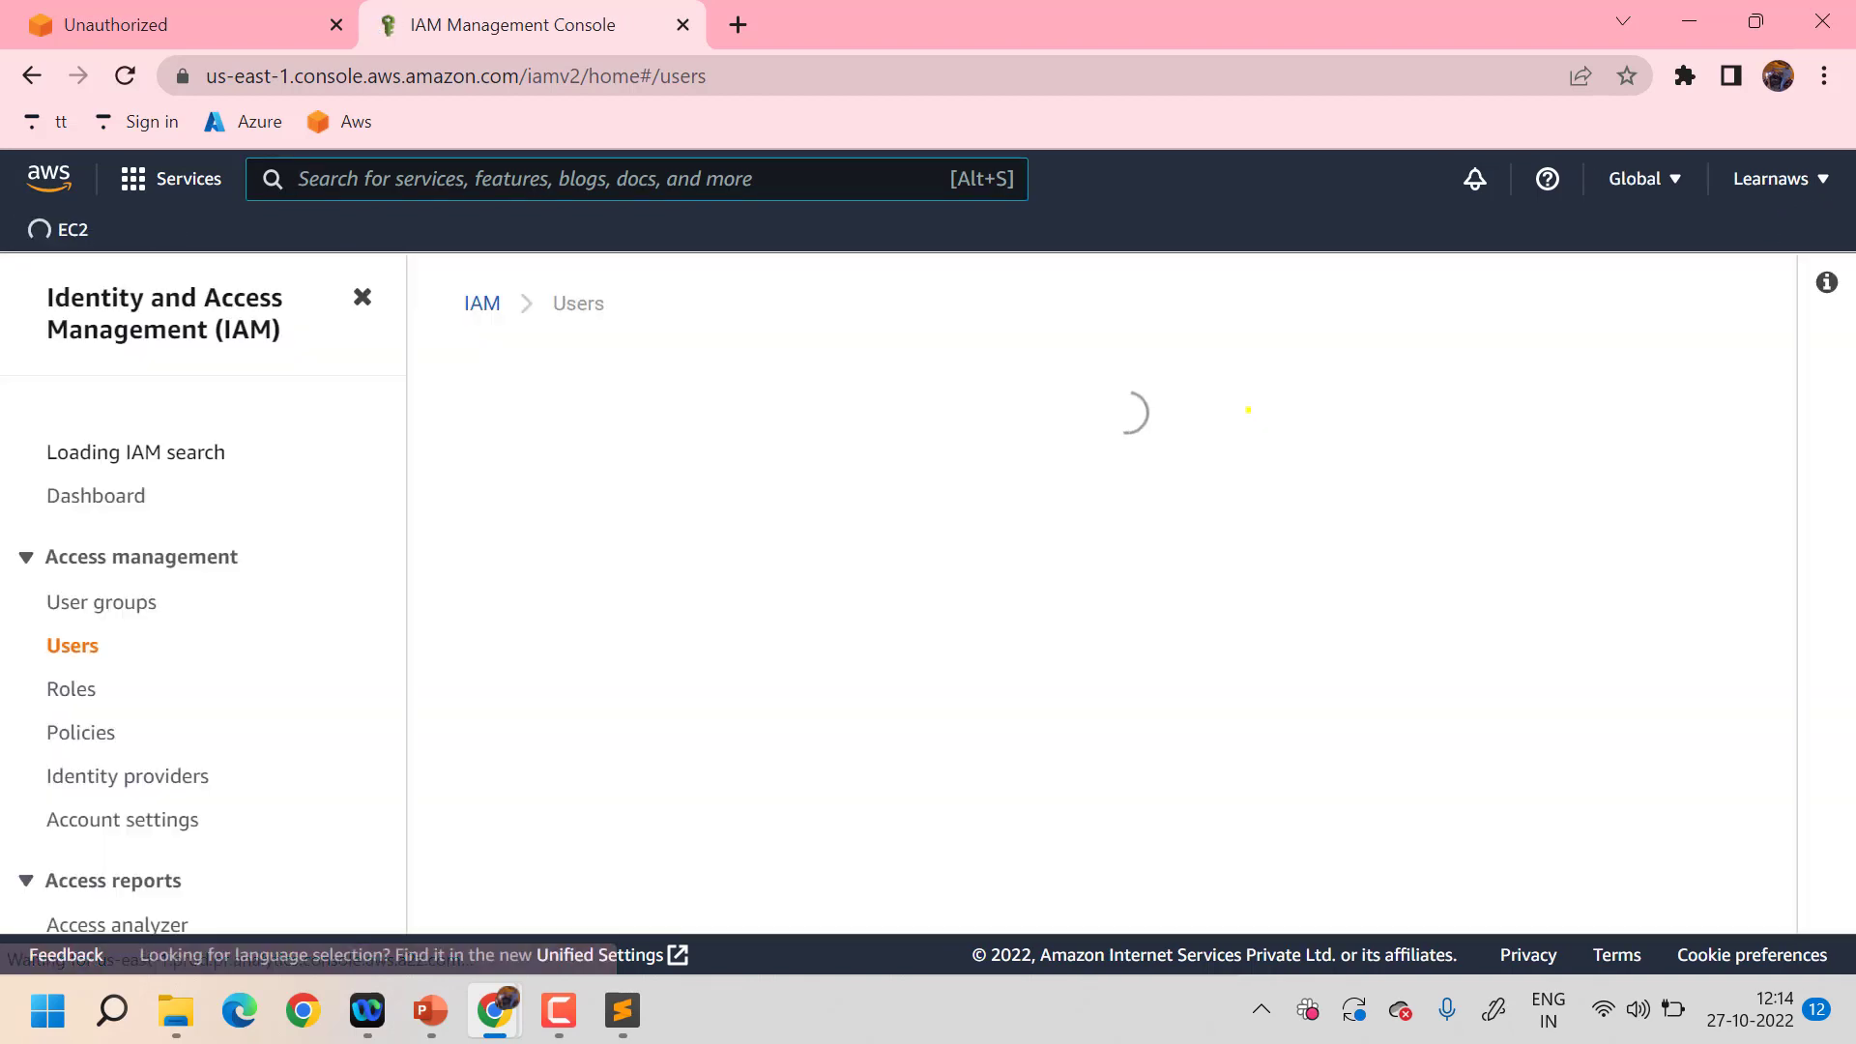
- Start a new IAM user named s3access with console password access
left_click(1572, 392)
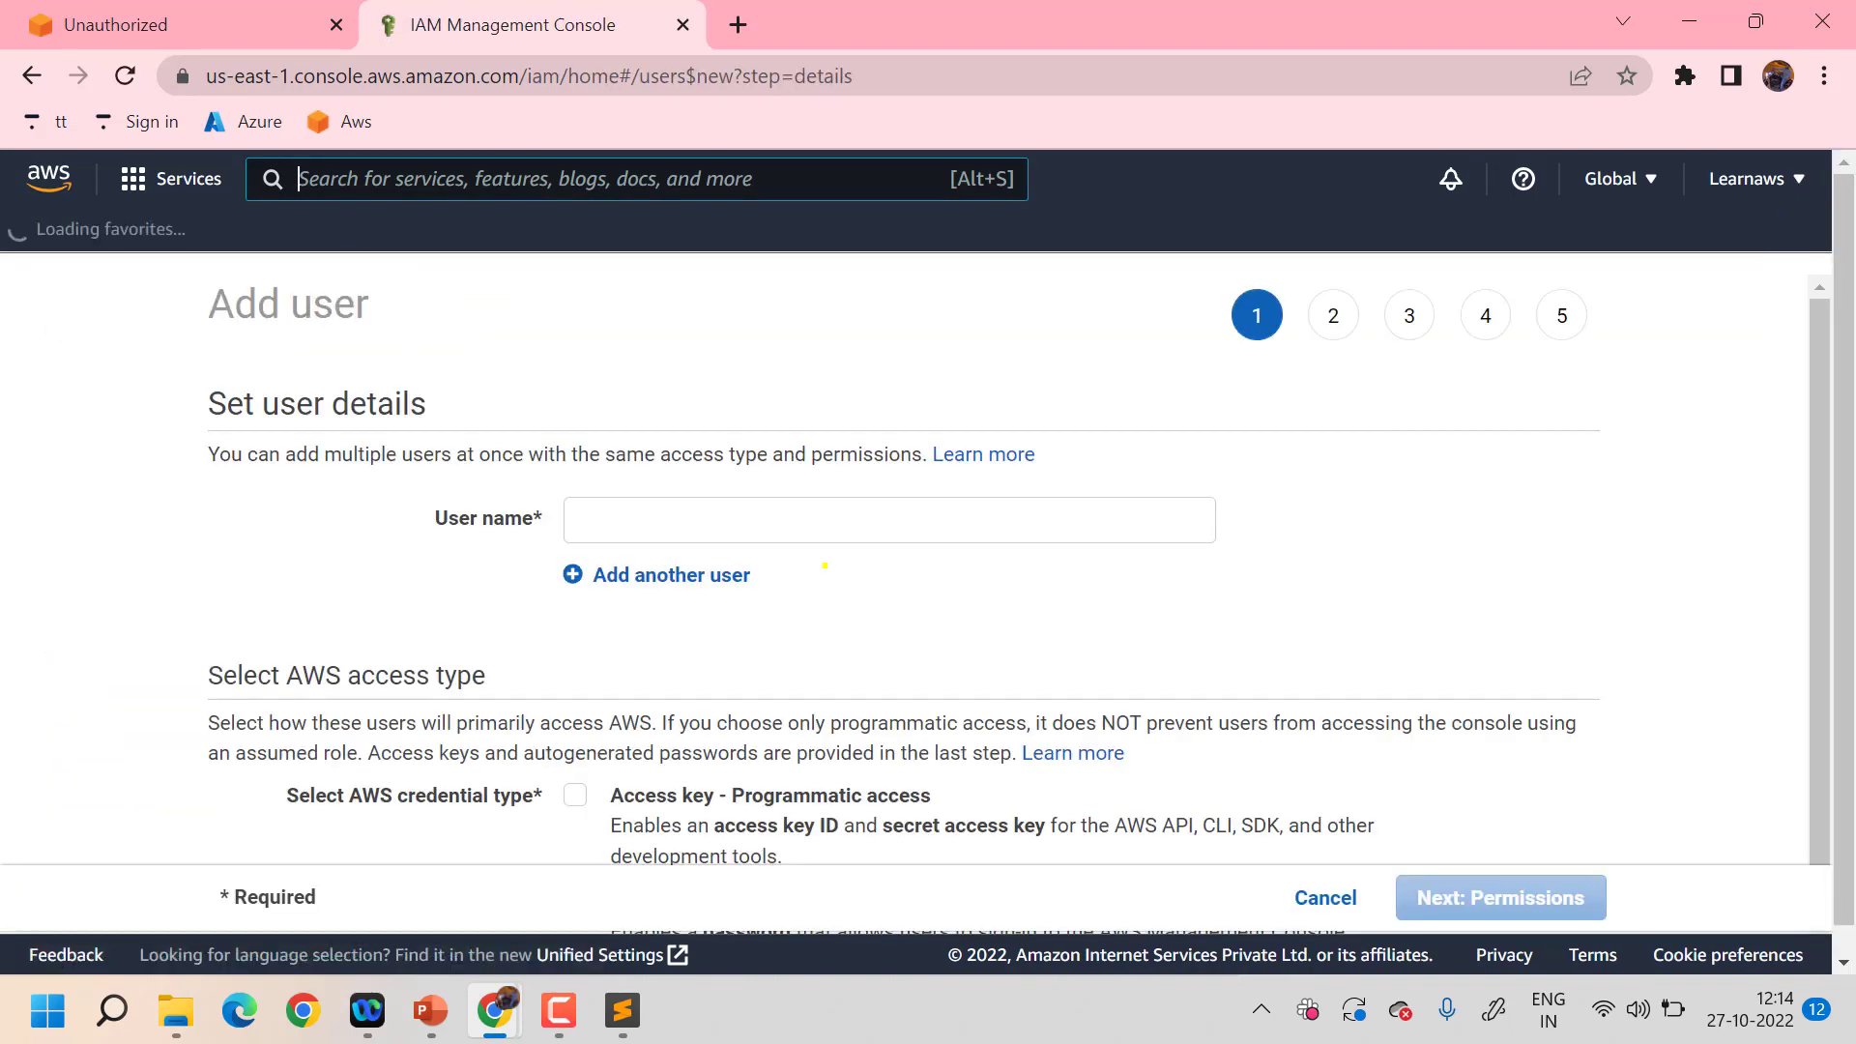
left_click(793, 502)
type("s3")
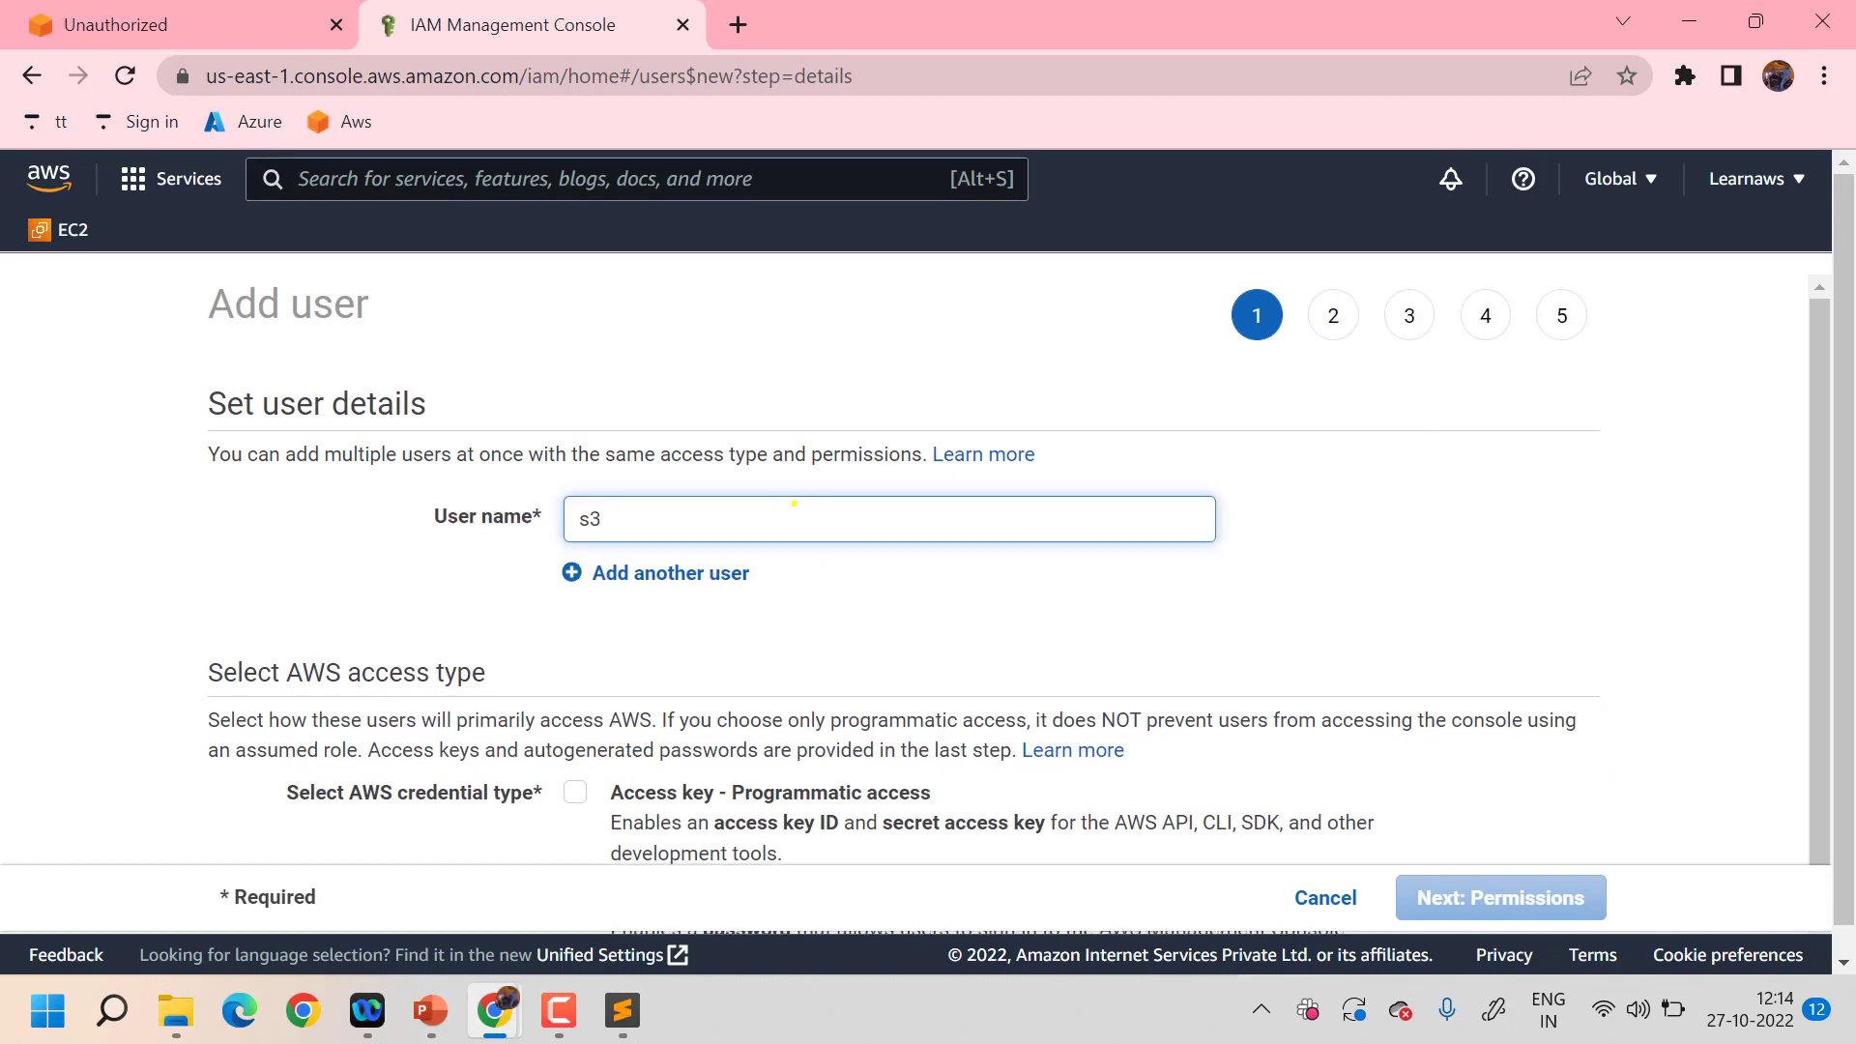
type("access")
scroll(793, 503, "down", 1)
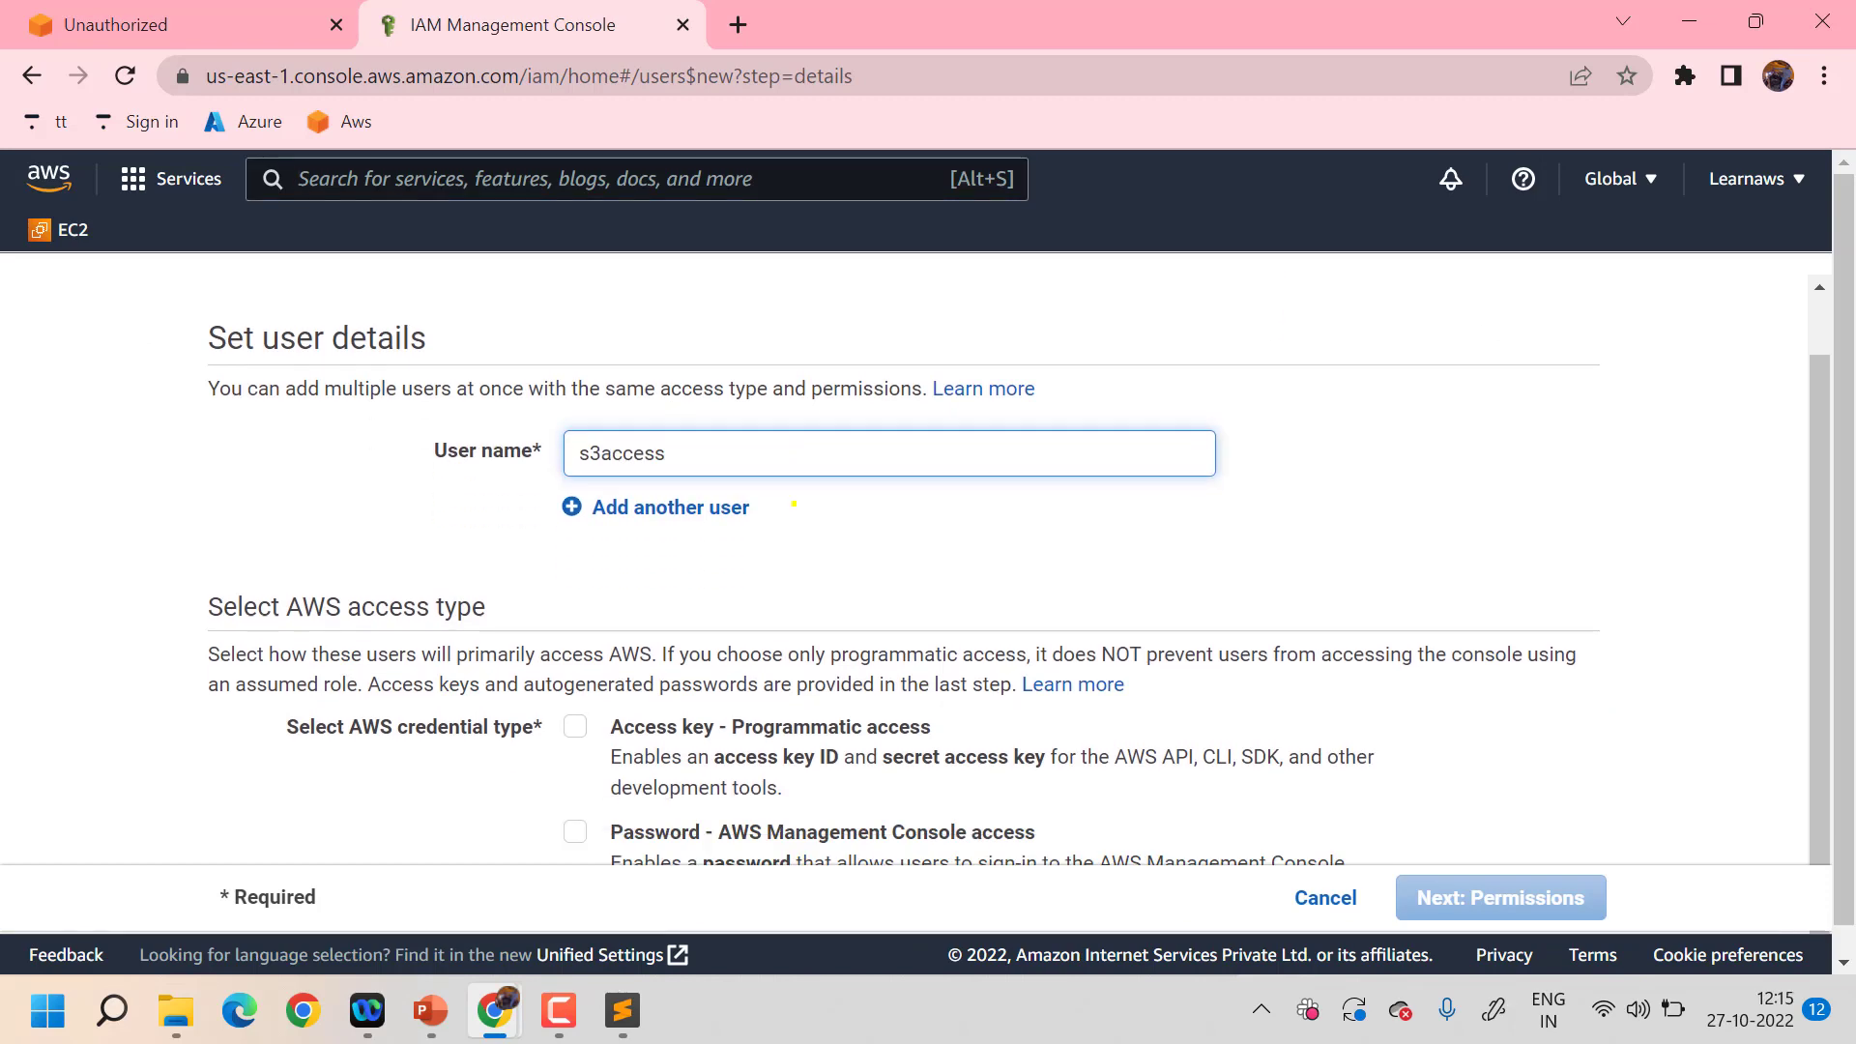
left_click(574, 831)
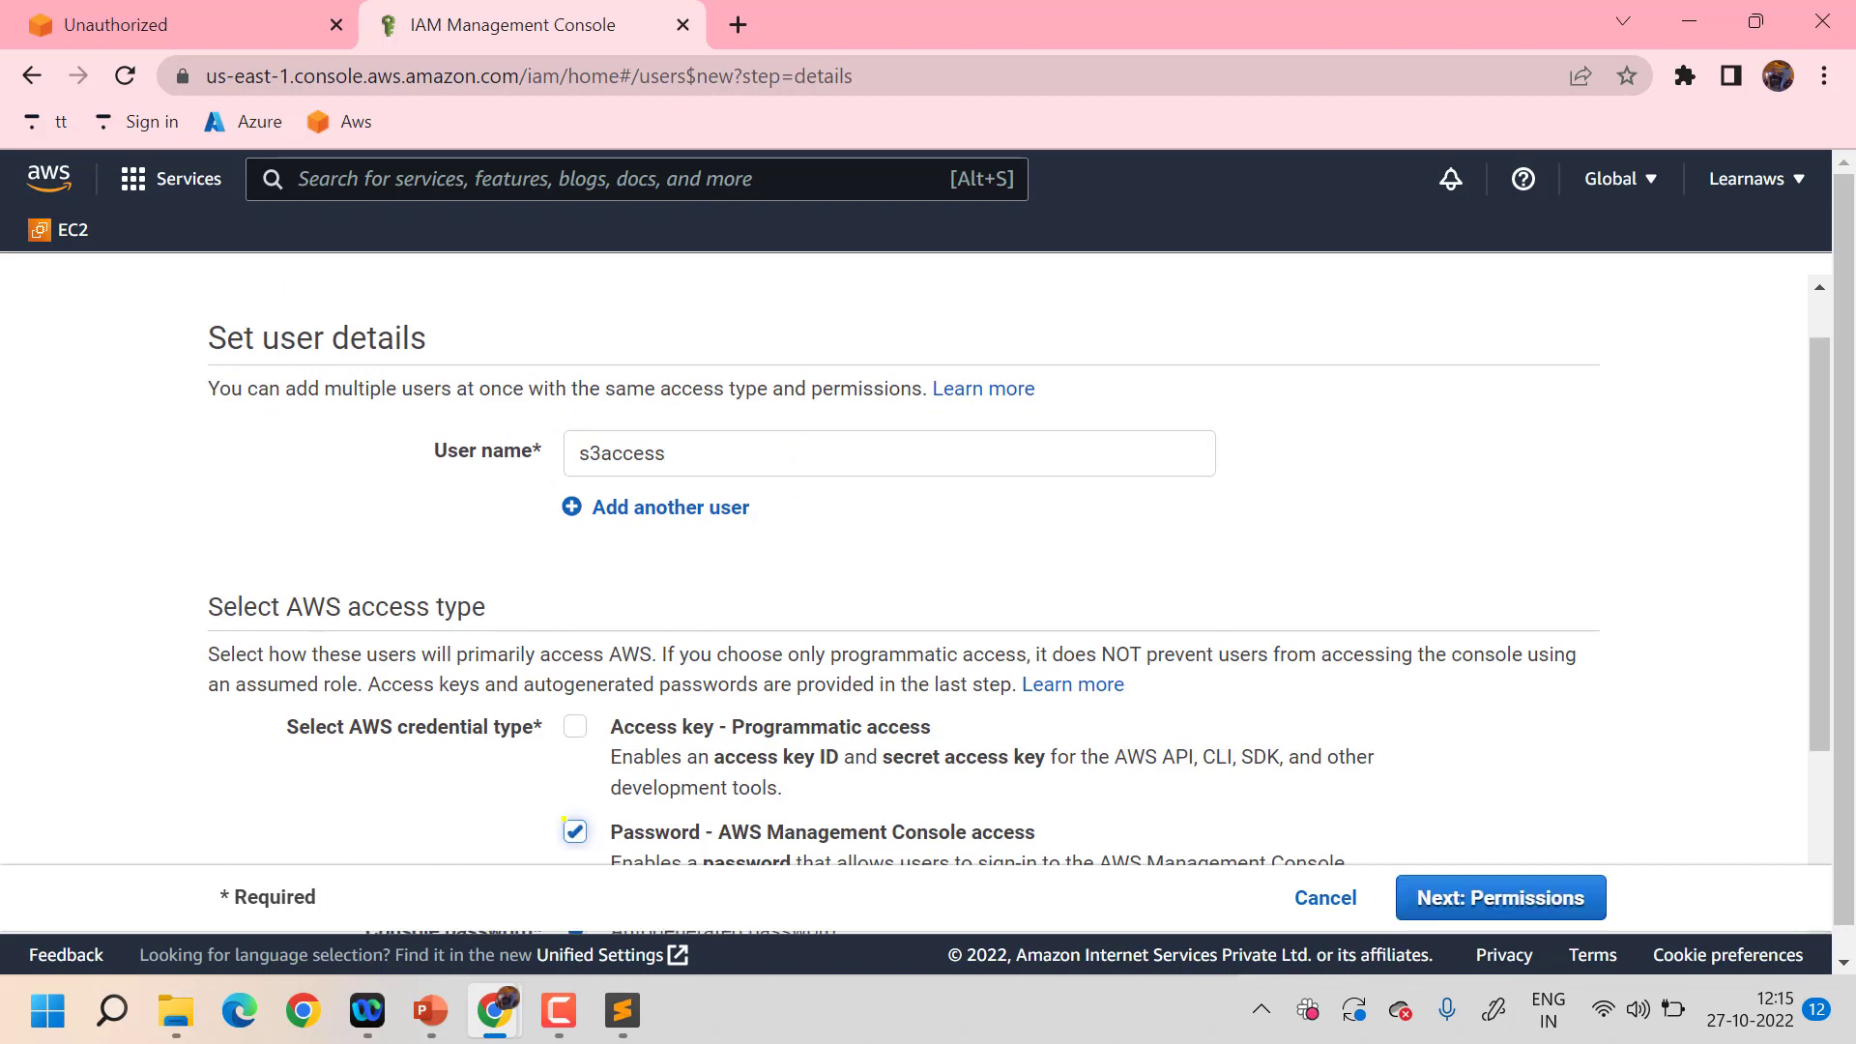
scroll(1200, 613, "down", 3)
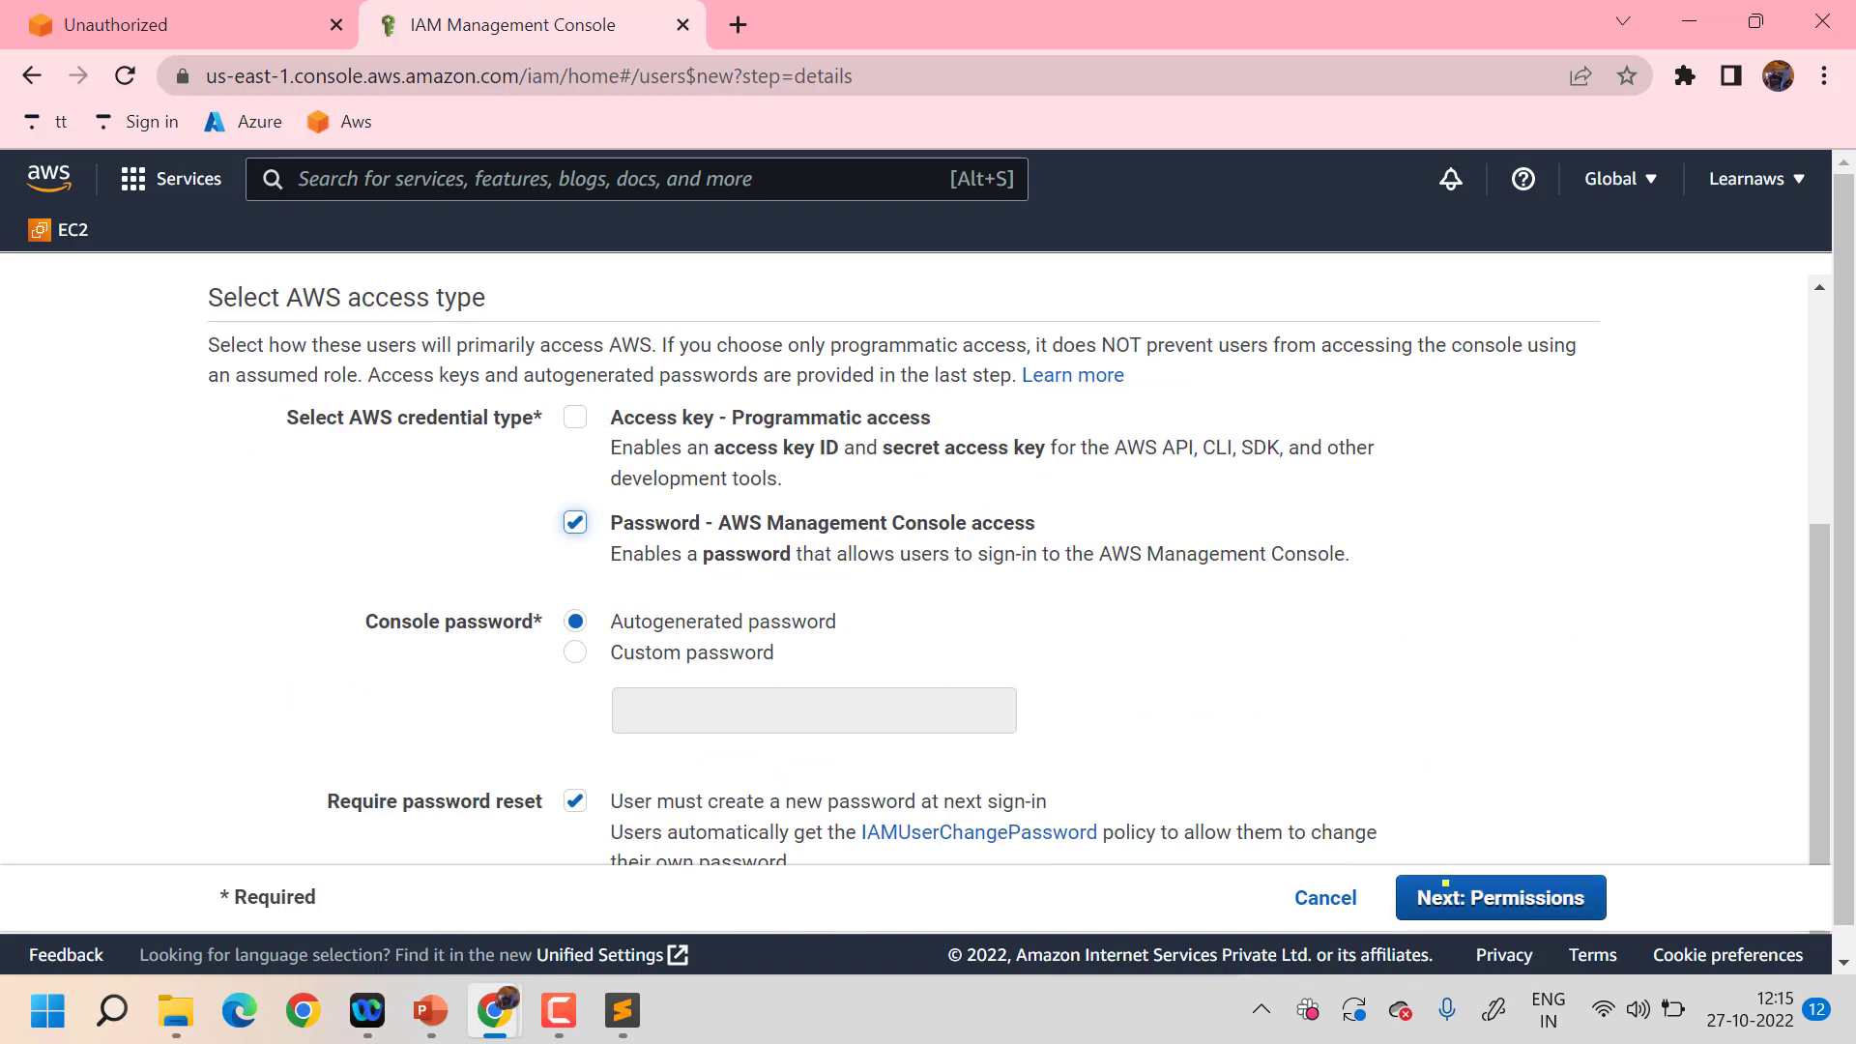
left_click(1447, 896)
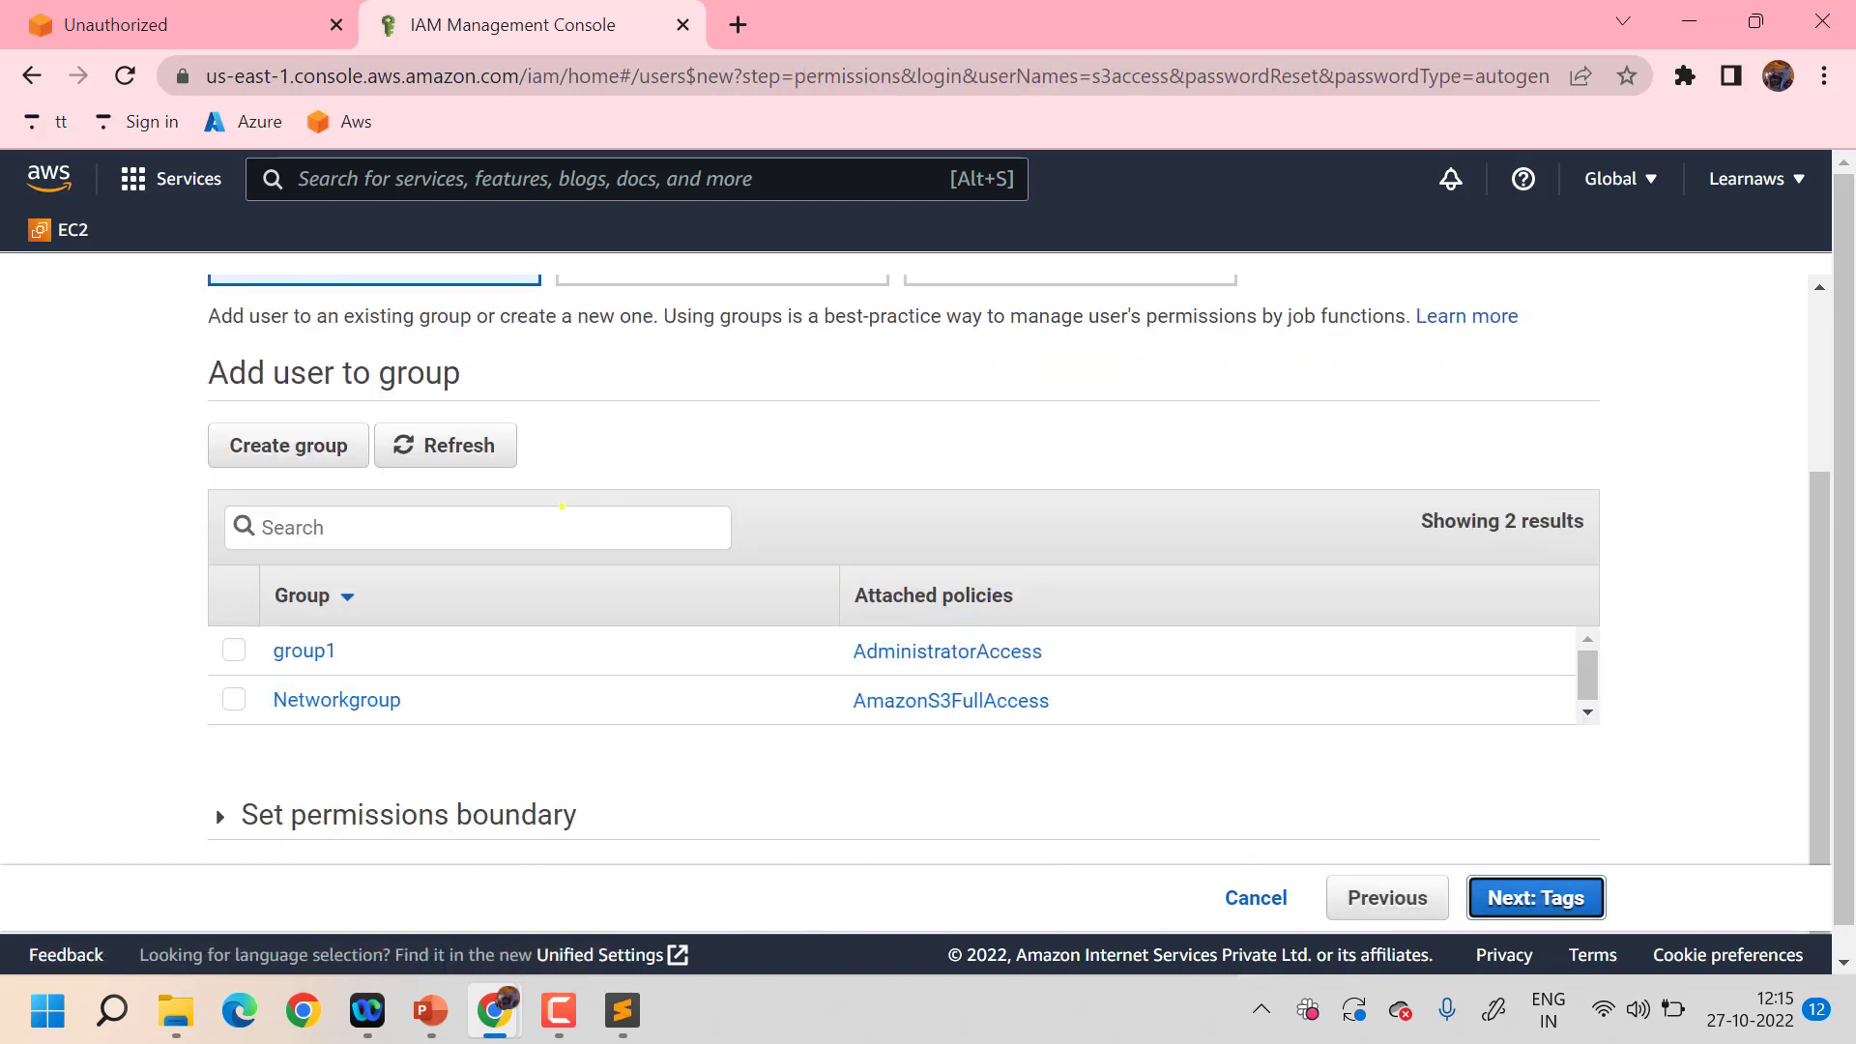
- Attach AmazonS3FullAccess directly, create s3access, copy the sign-in link and reveal its password
scroll(549, 521, "up", 3)
scroll(549, 521, "down", 2)
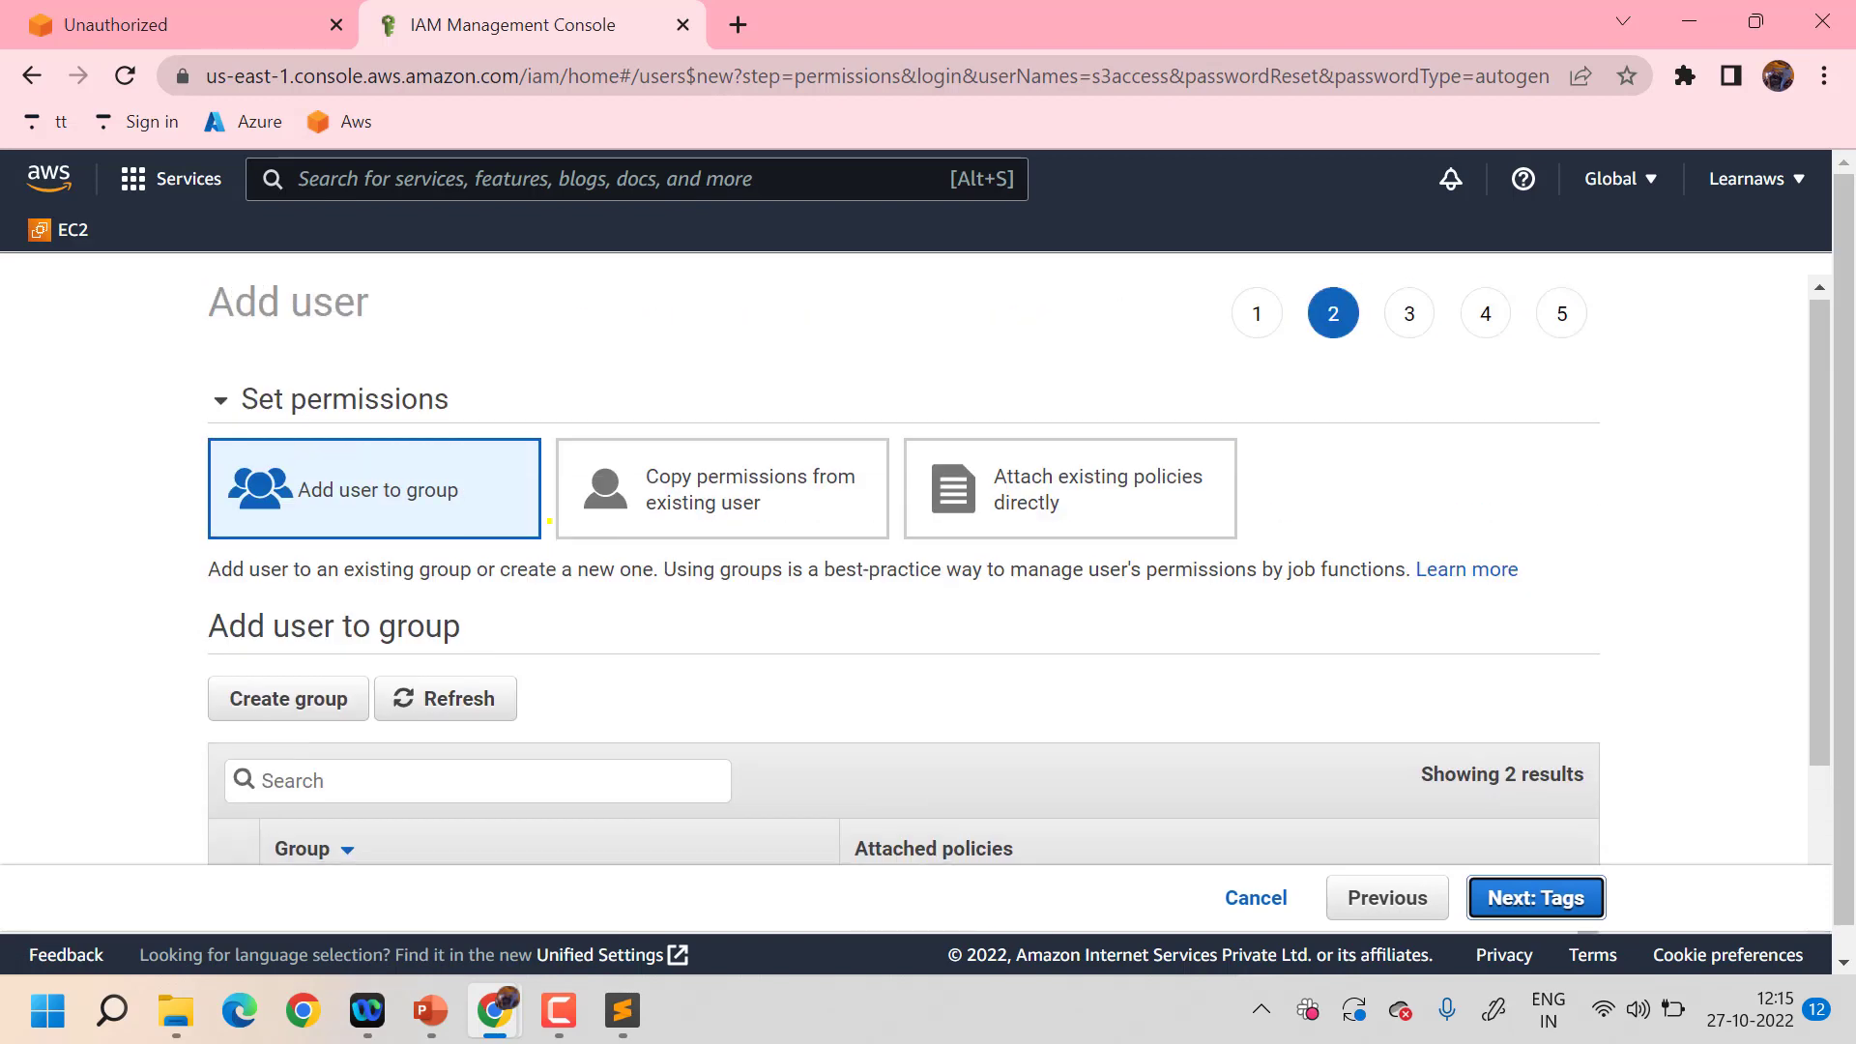
scroll(549, 521, "up", 2)
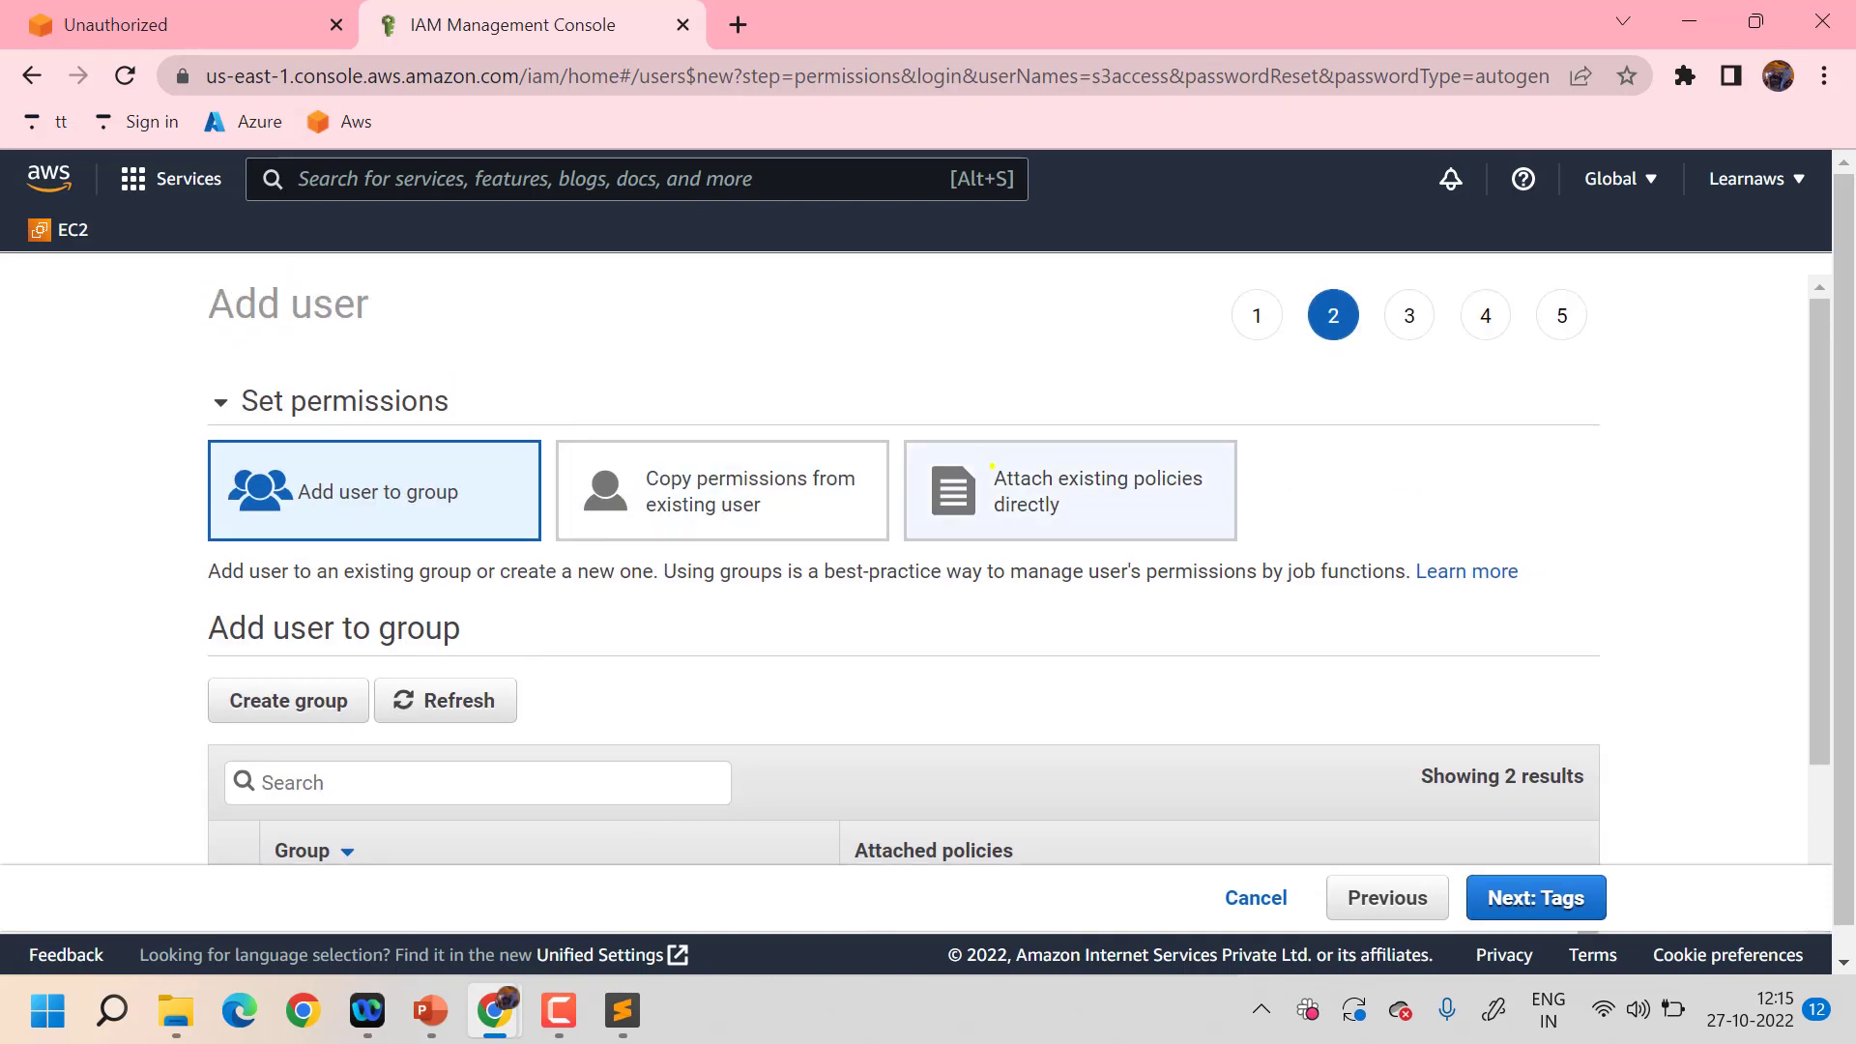
left_click(991, 466)
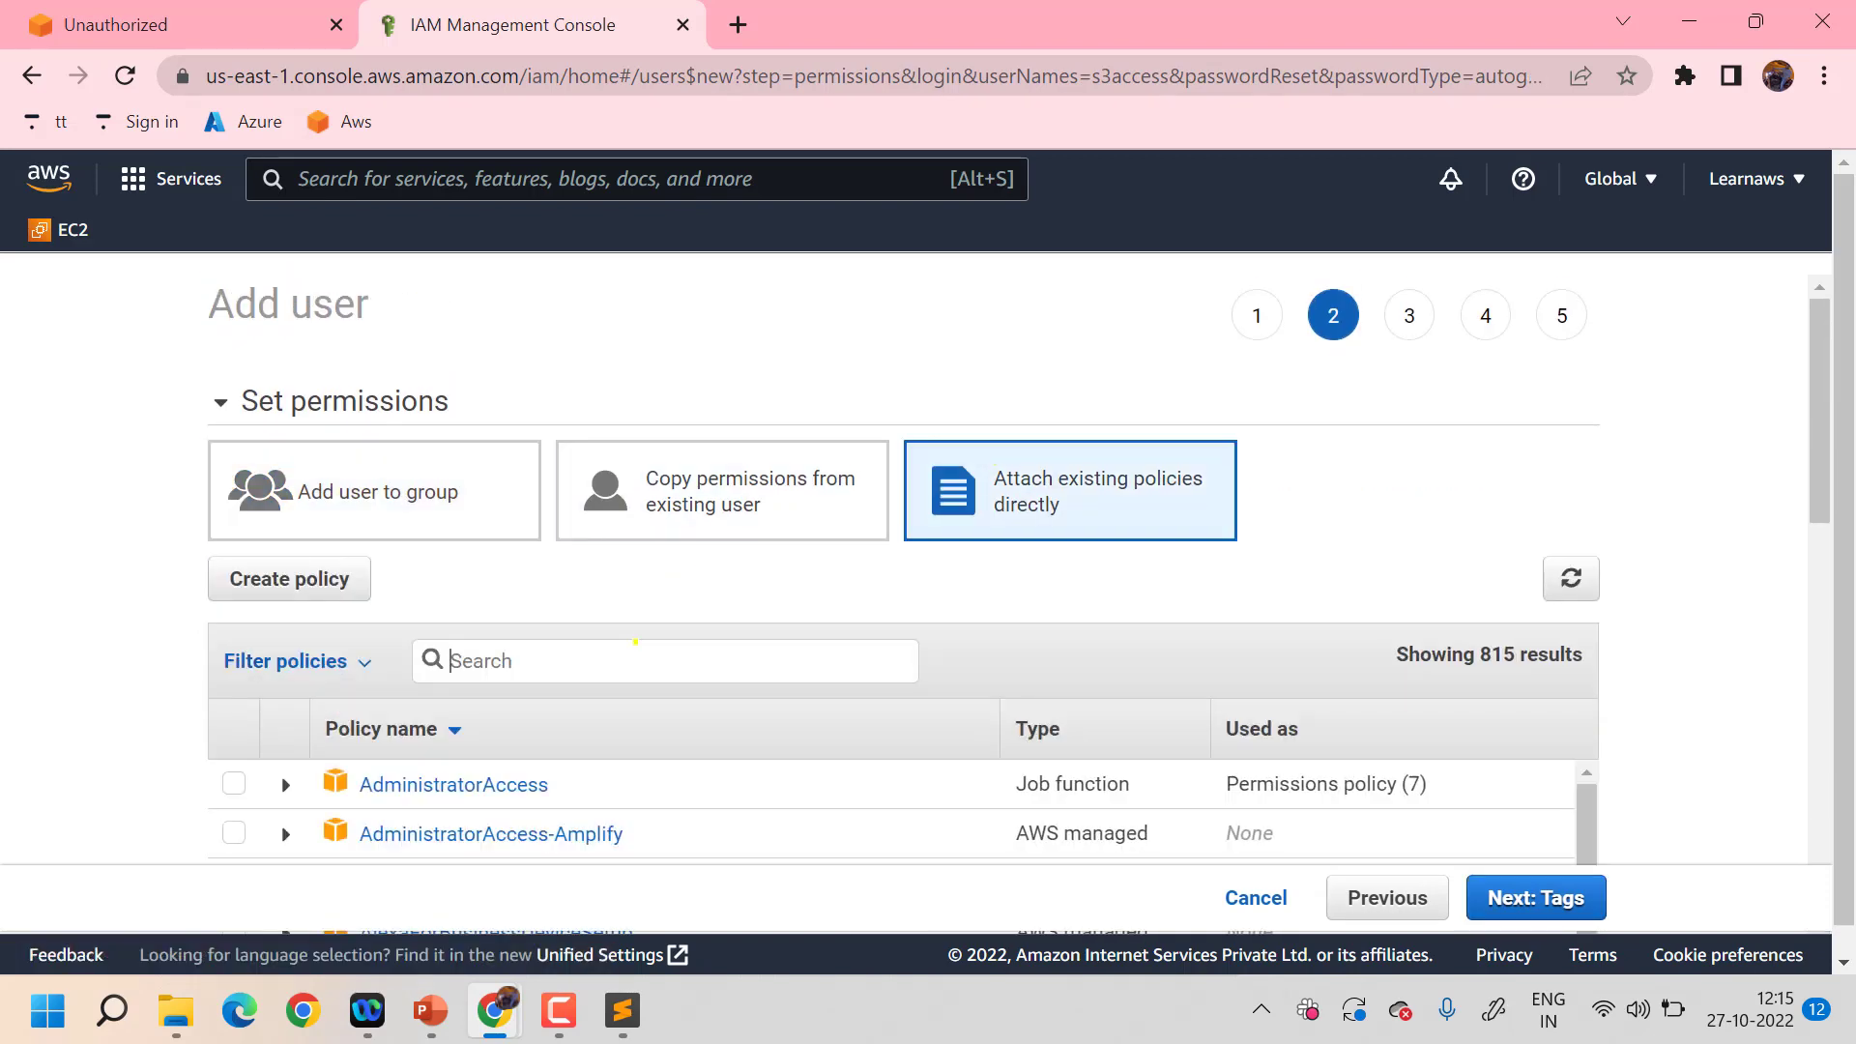
type("s3")
scroll(529, 662, "down", 1)
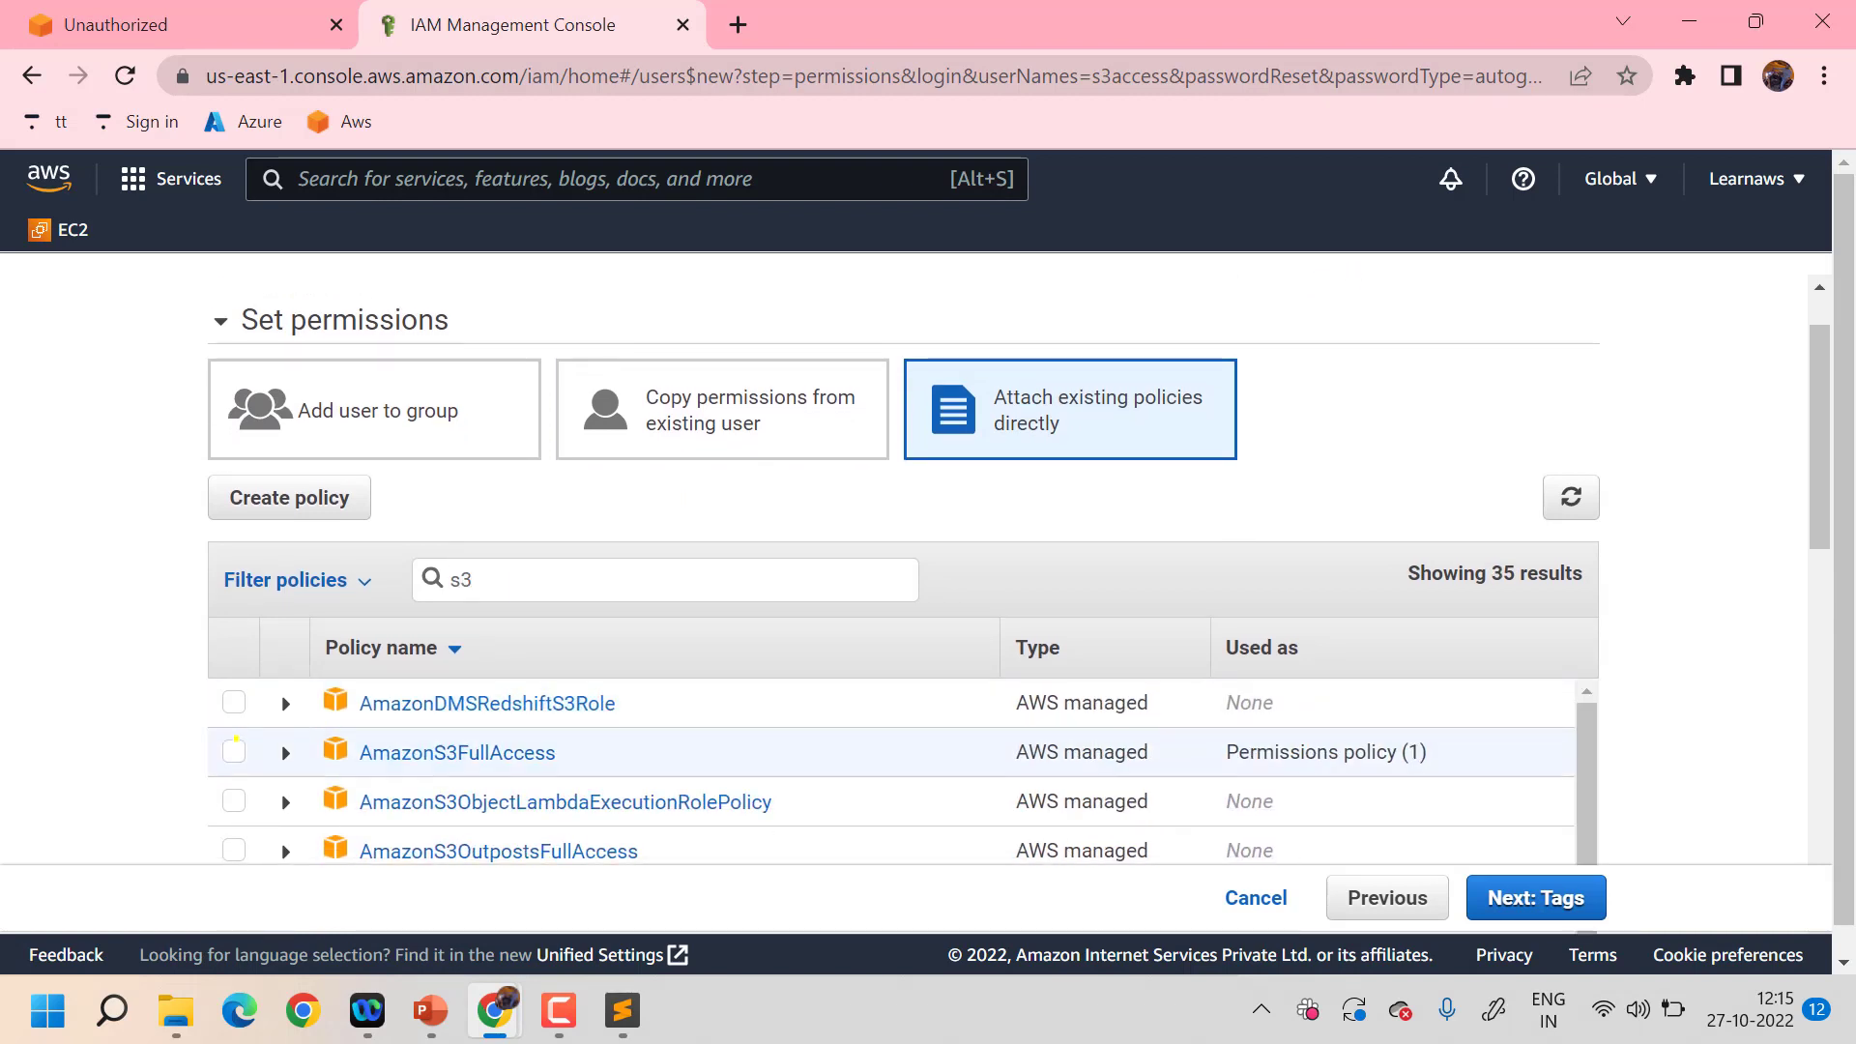
left_click(235, 740)
left_click(1534, 897)
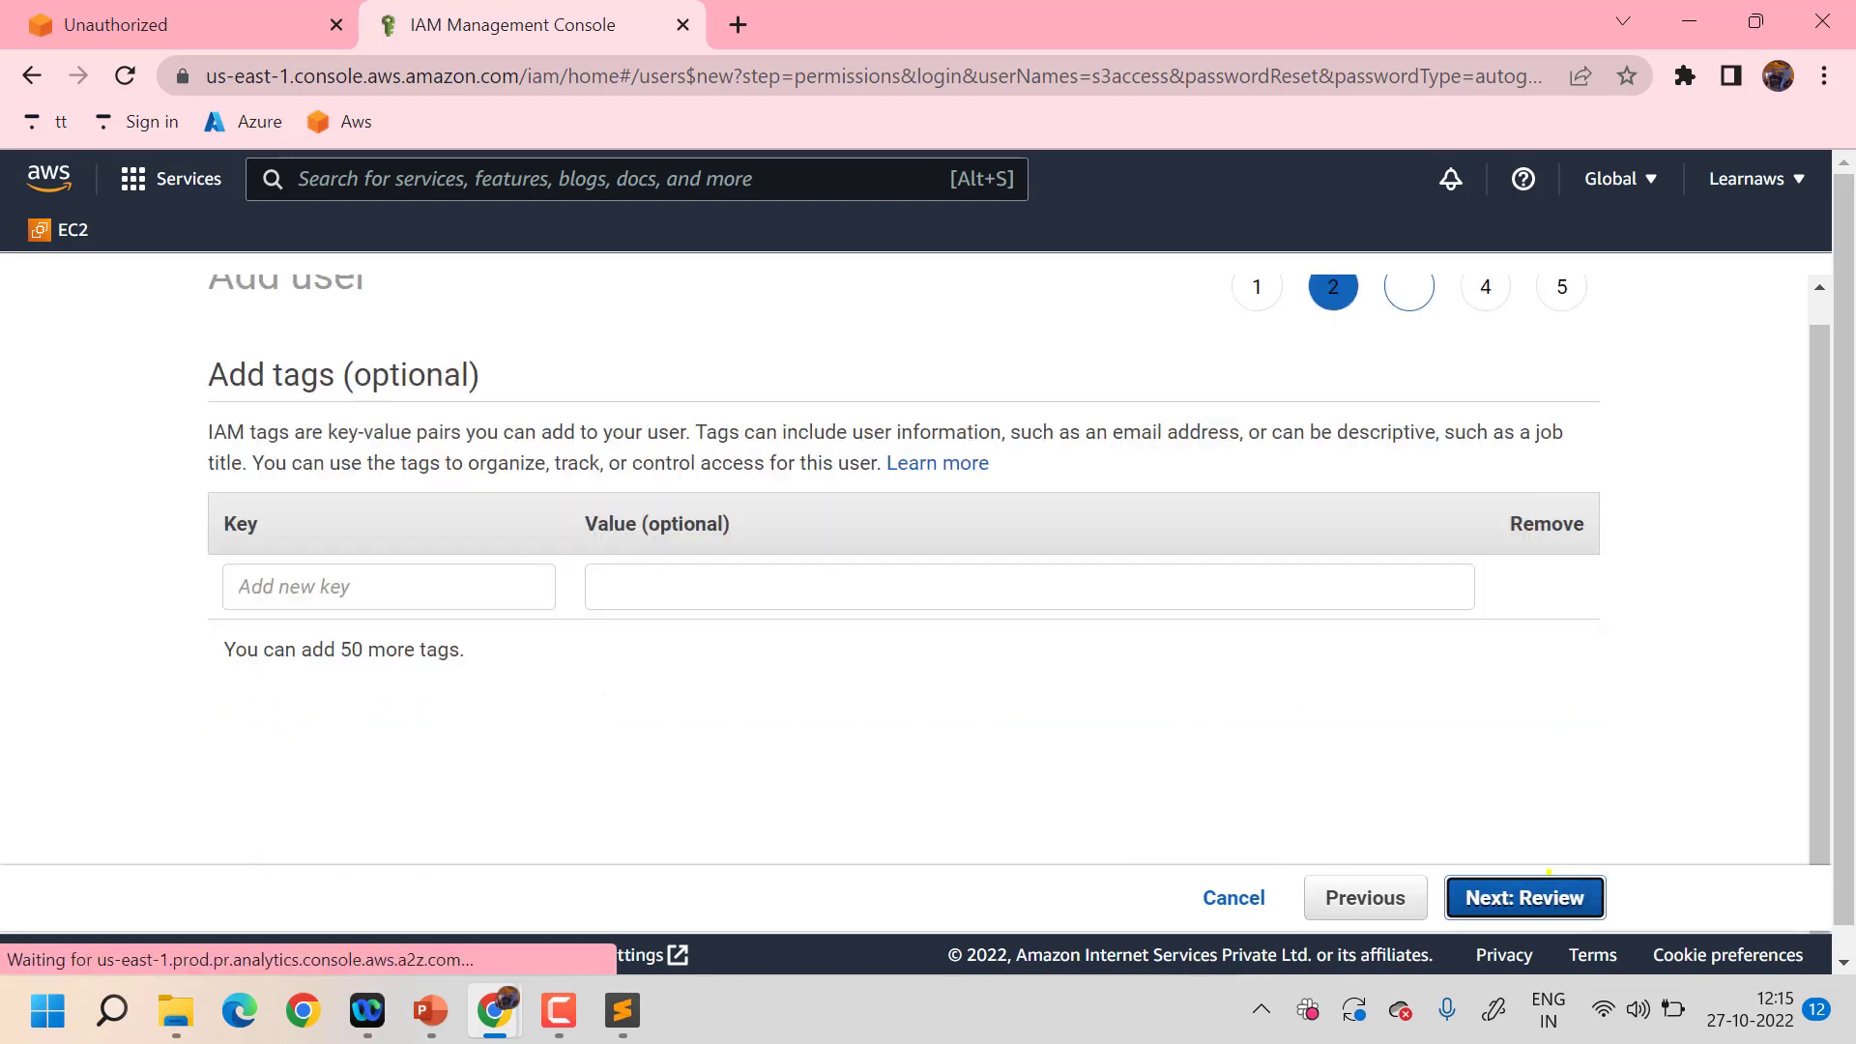
left_click(1525, 896)
left_click(1542, 893)
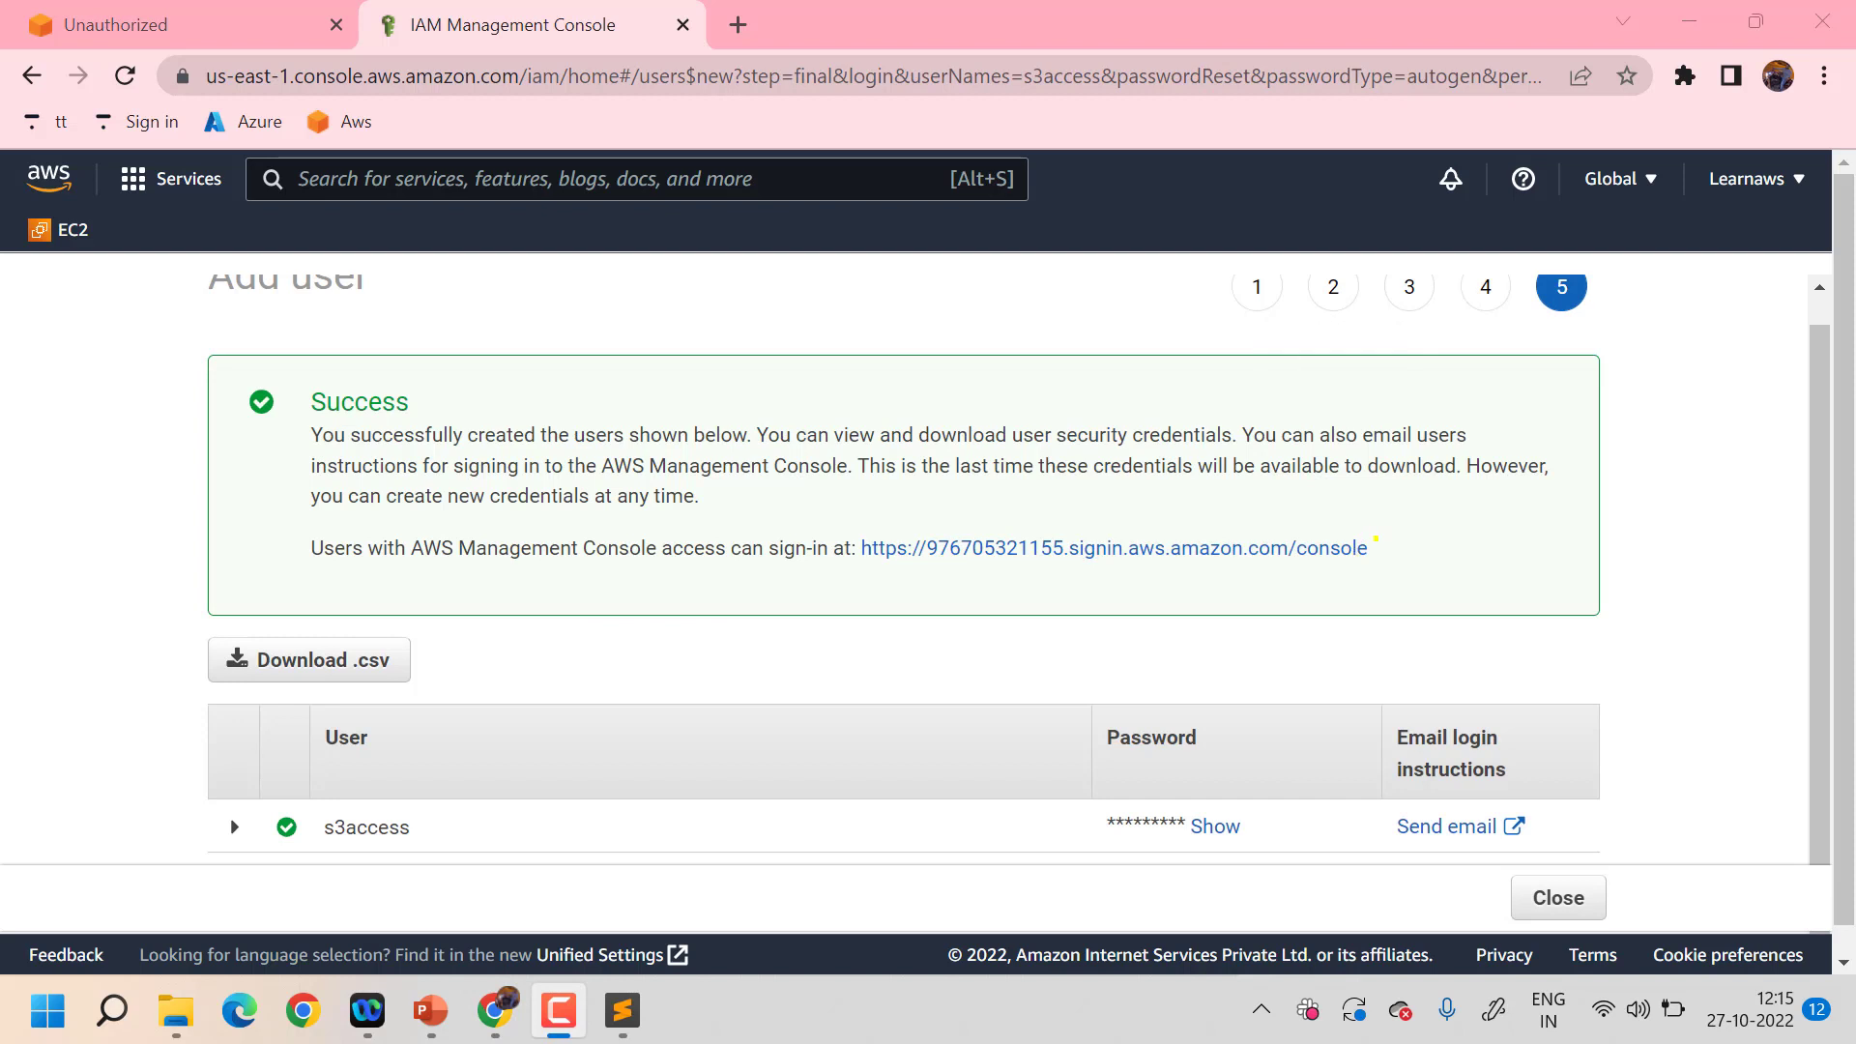
left_click_drag(1373, 542, 863, 549)
key("ctrl+c")
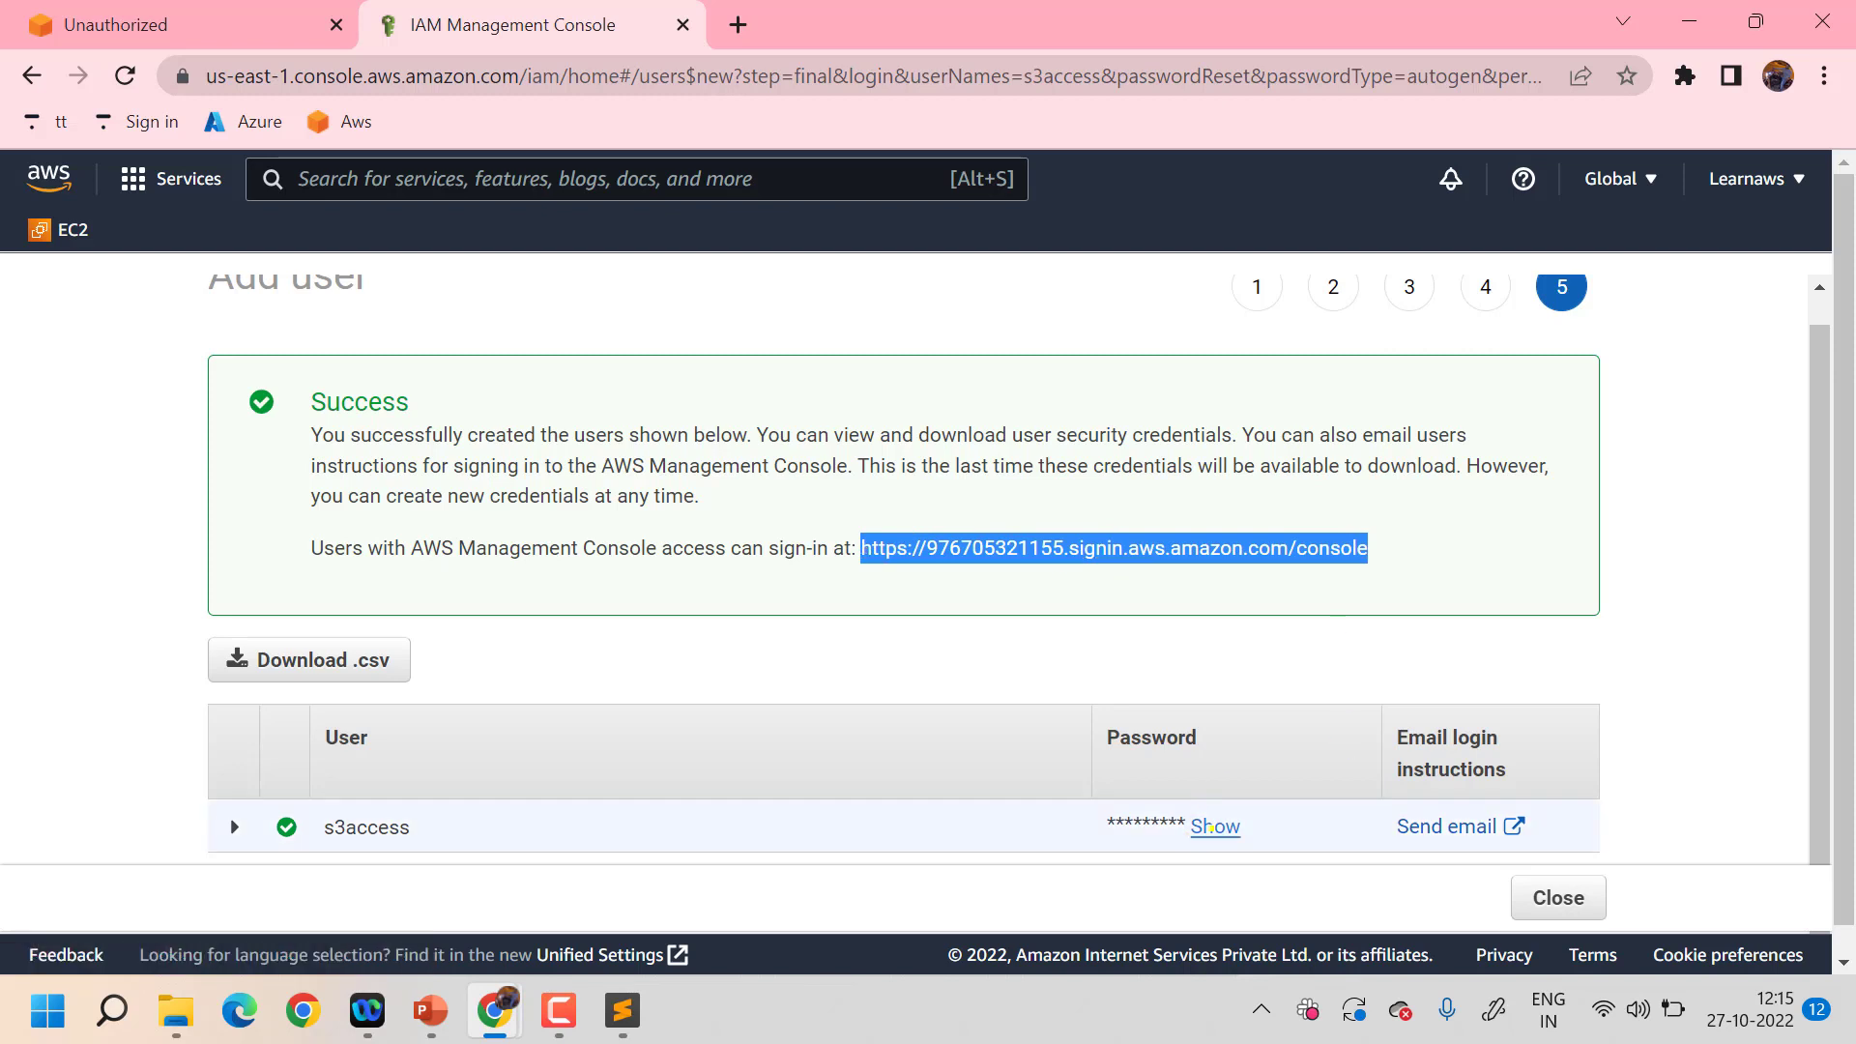
left_click(1215, 826)
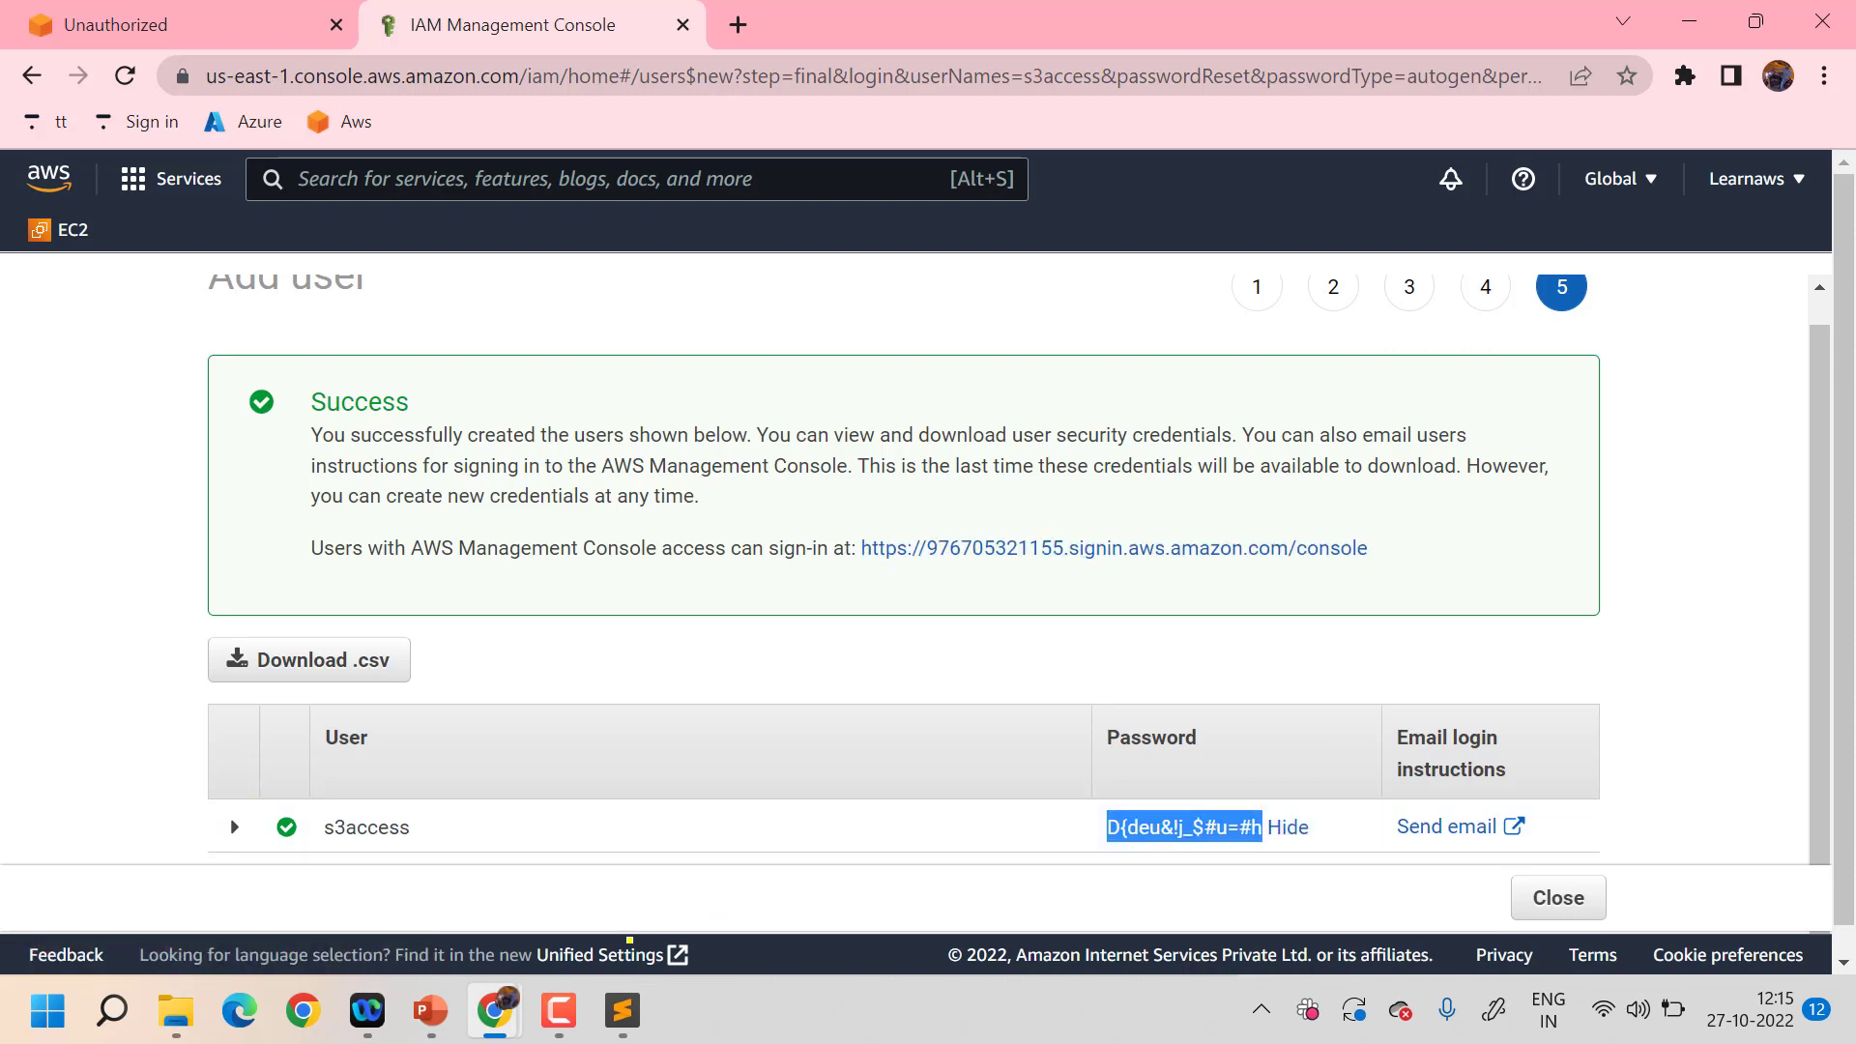
- In the incognito window, sign out and load the account's console sign-in URL
mouse_move(495, 1010)
left_click(651, 870)
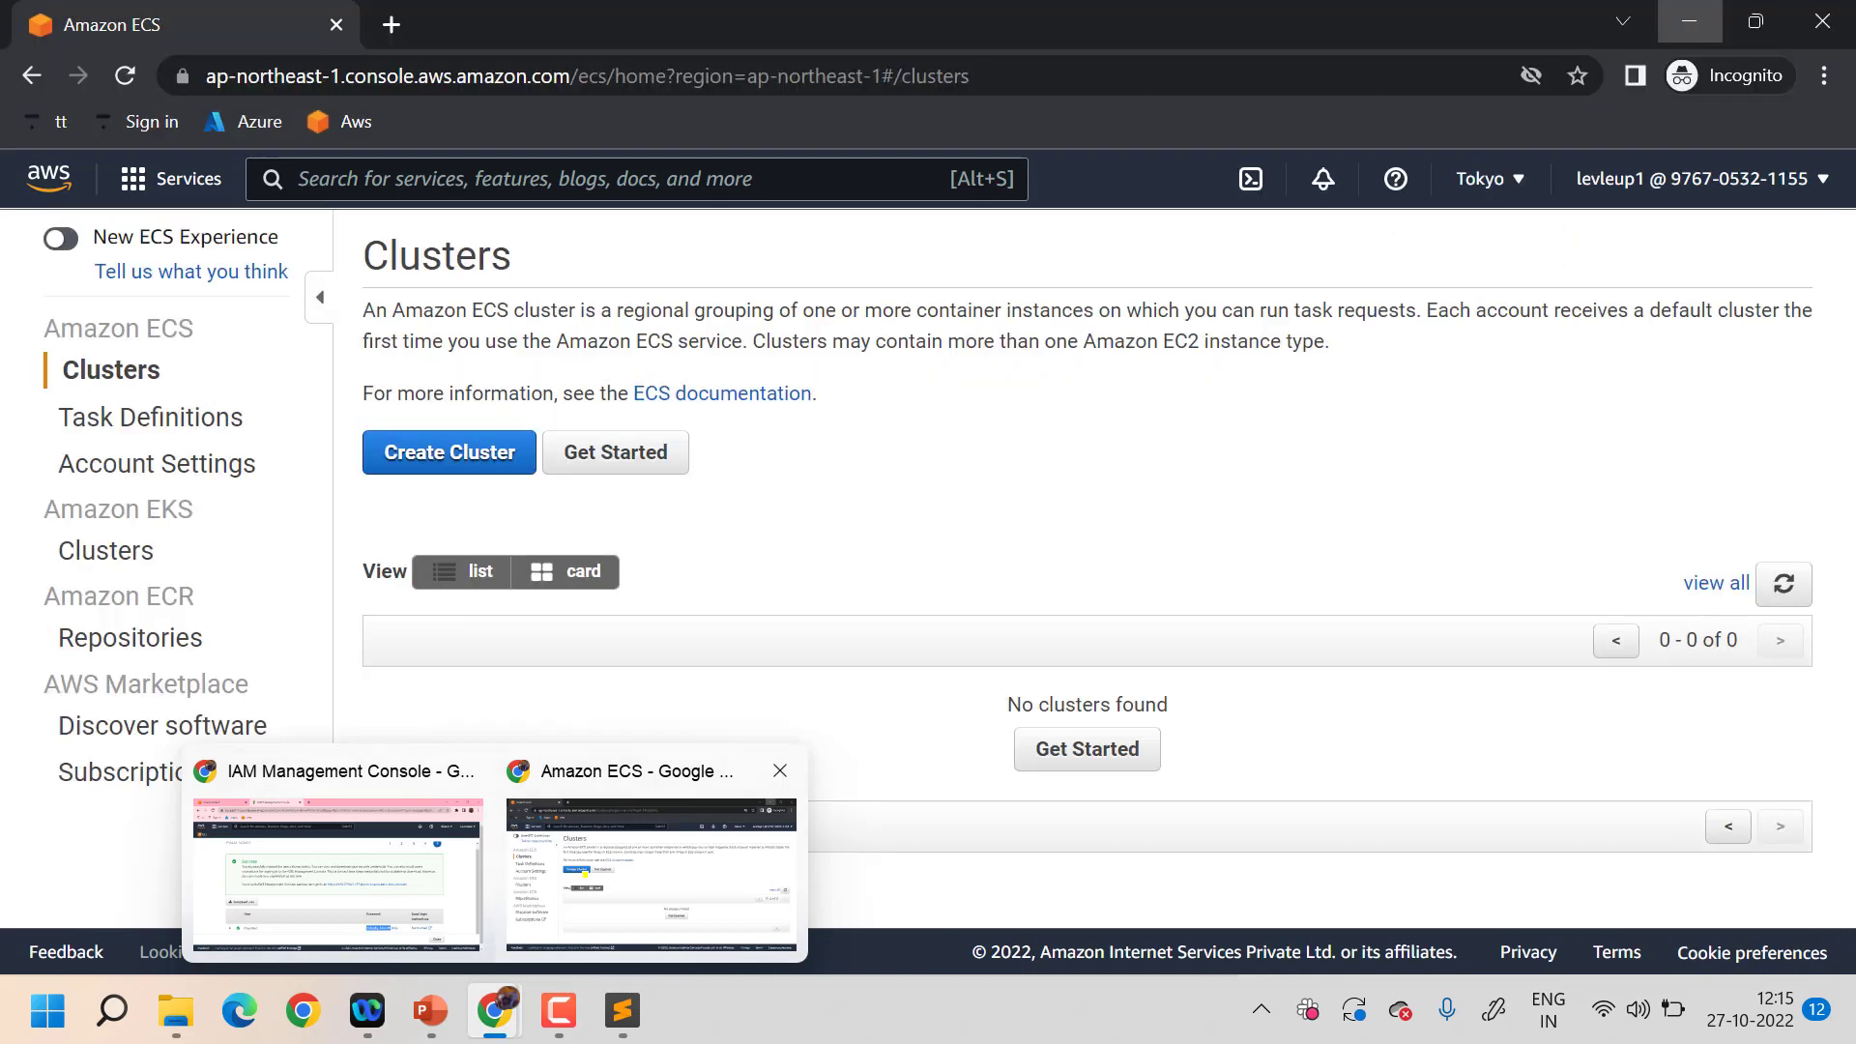
left_click(1796, 166)
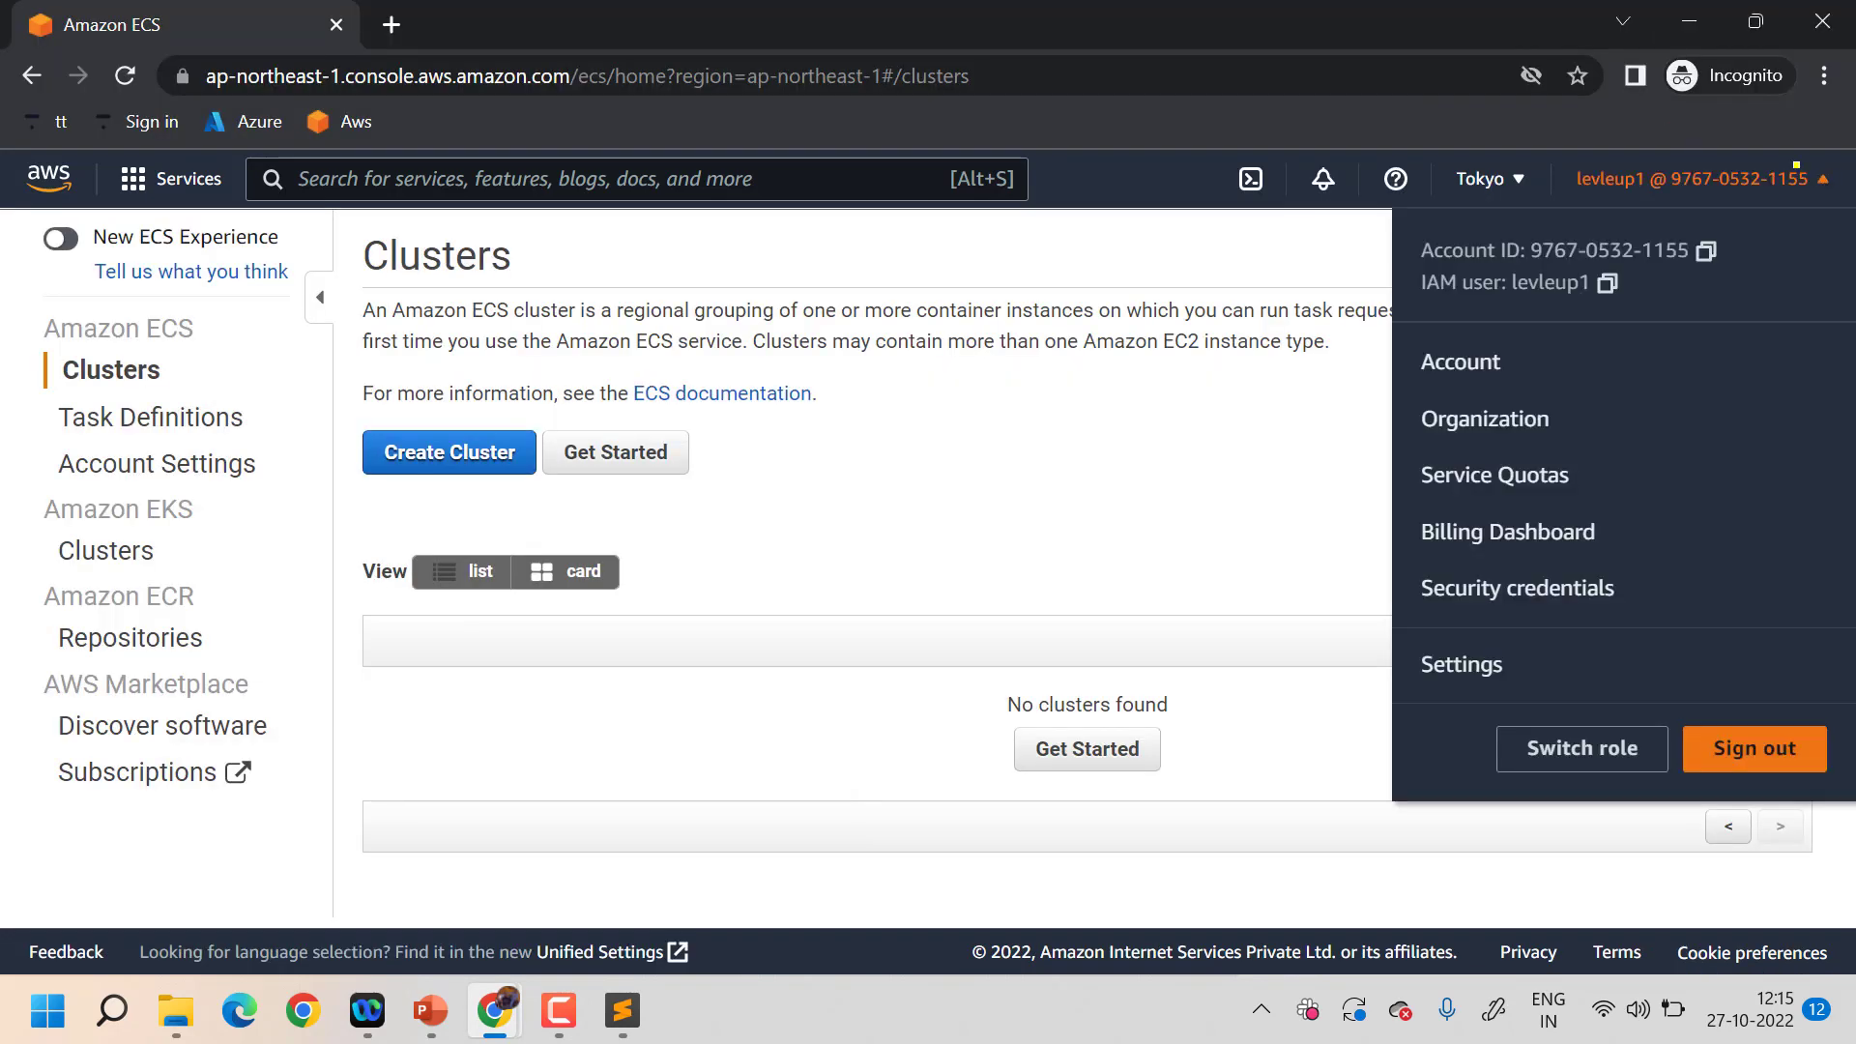
left_click(1735, 732)
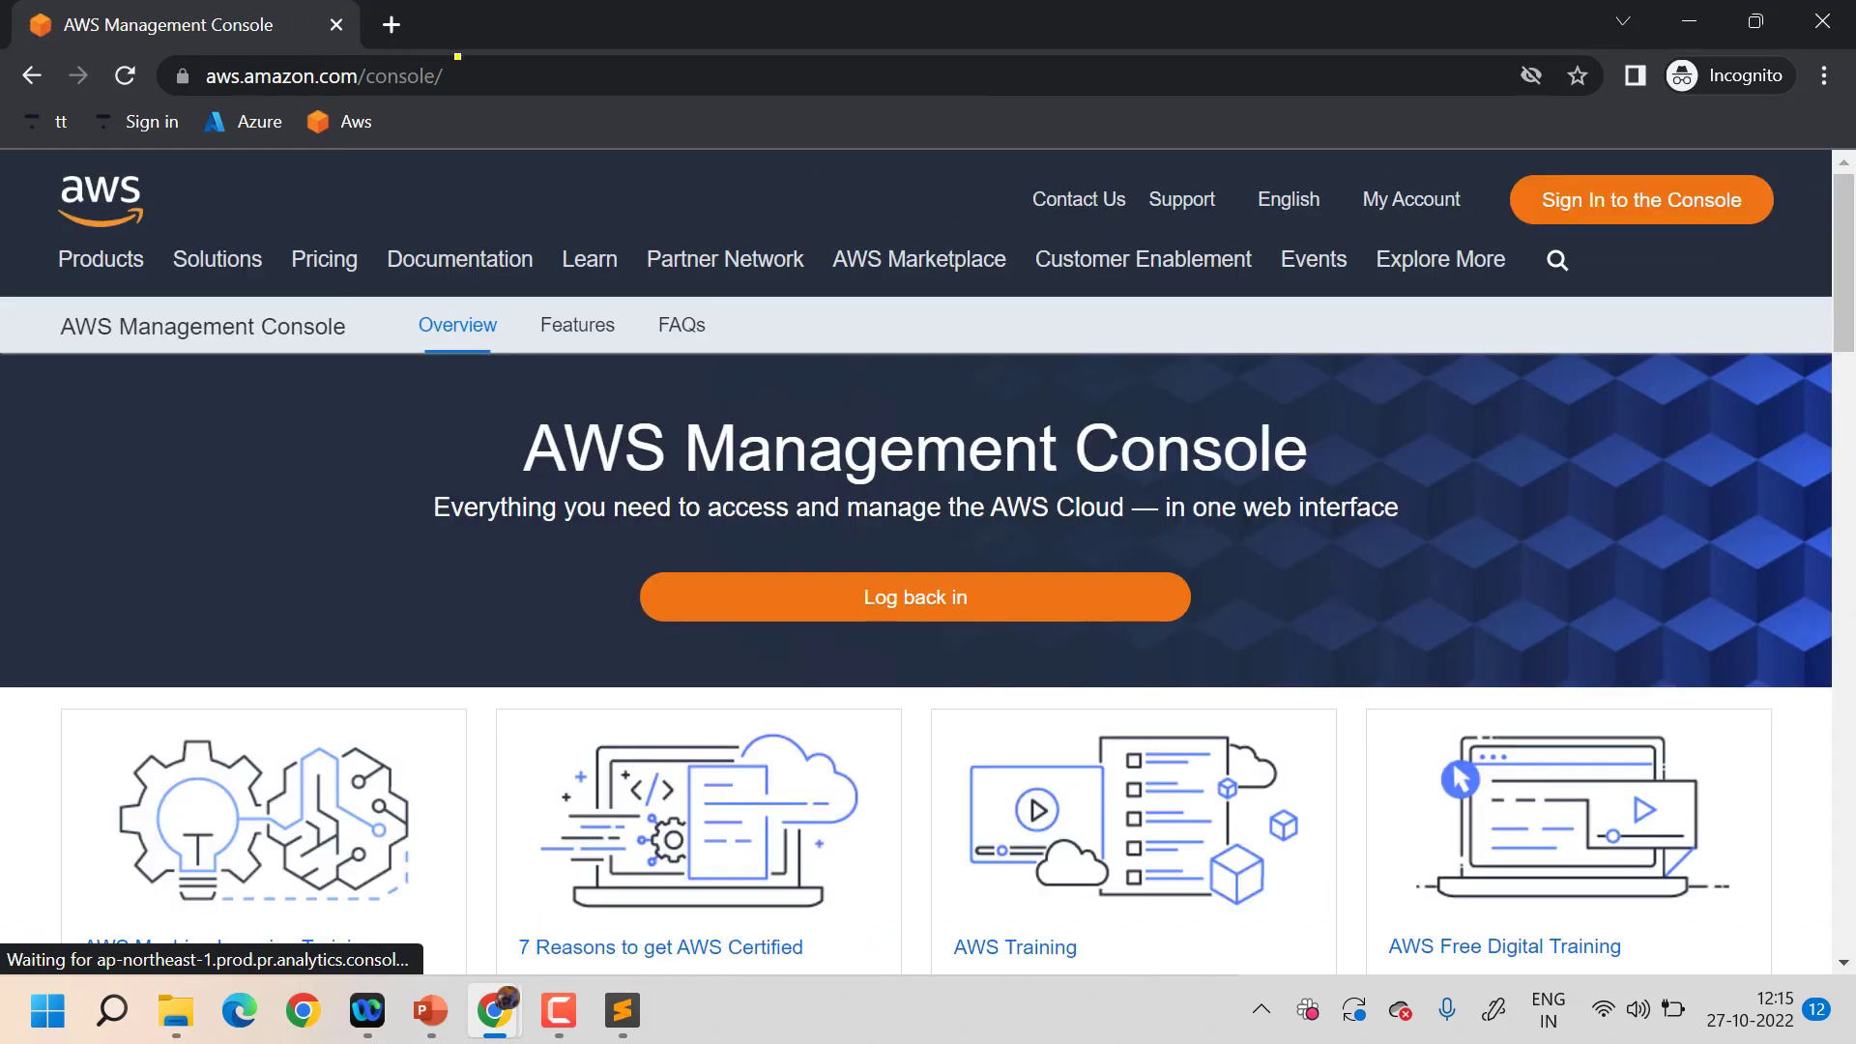
key("ctrl+l")
key("ctrl+v")
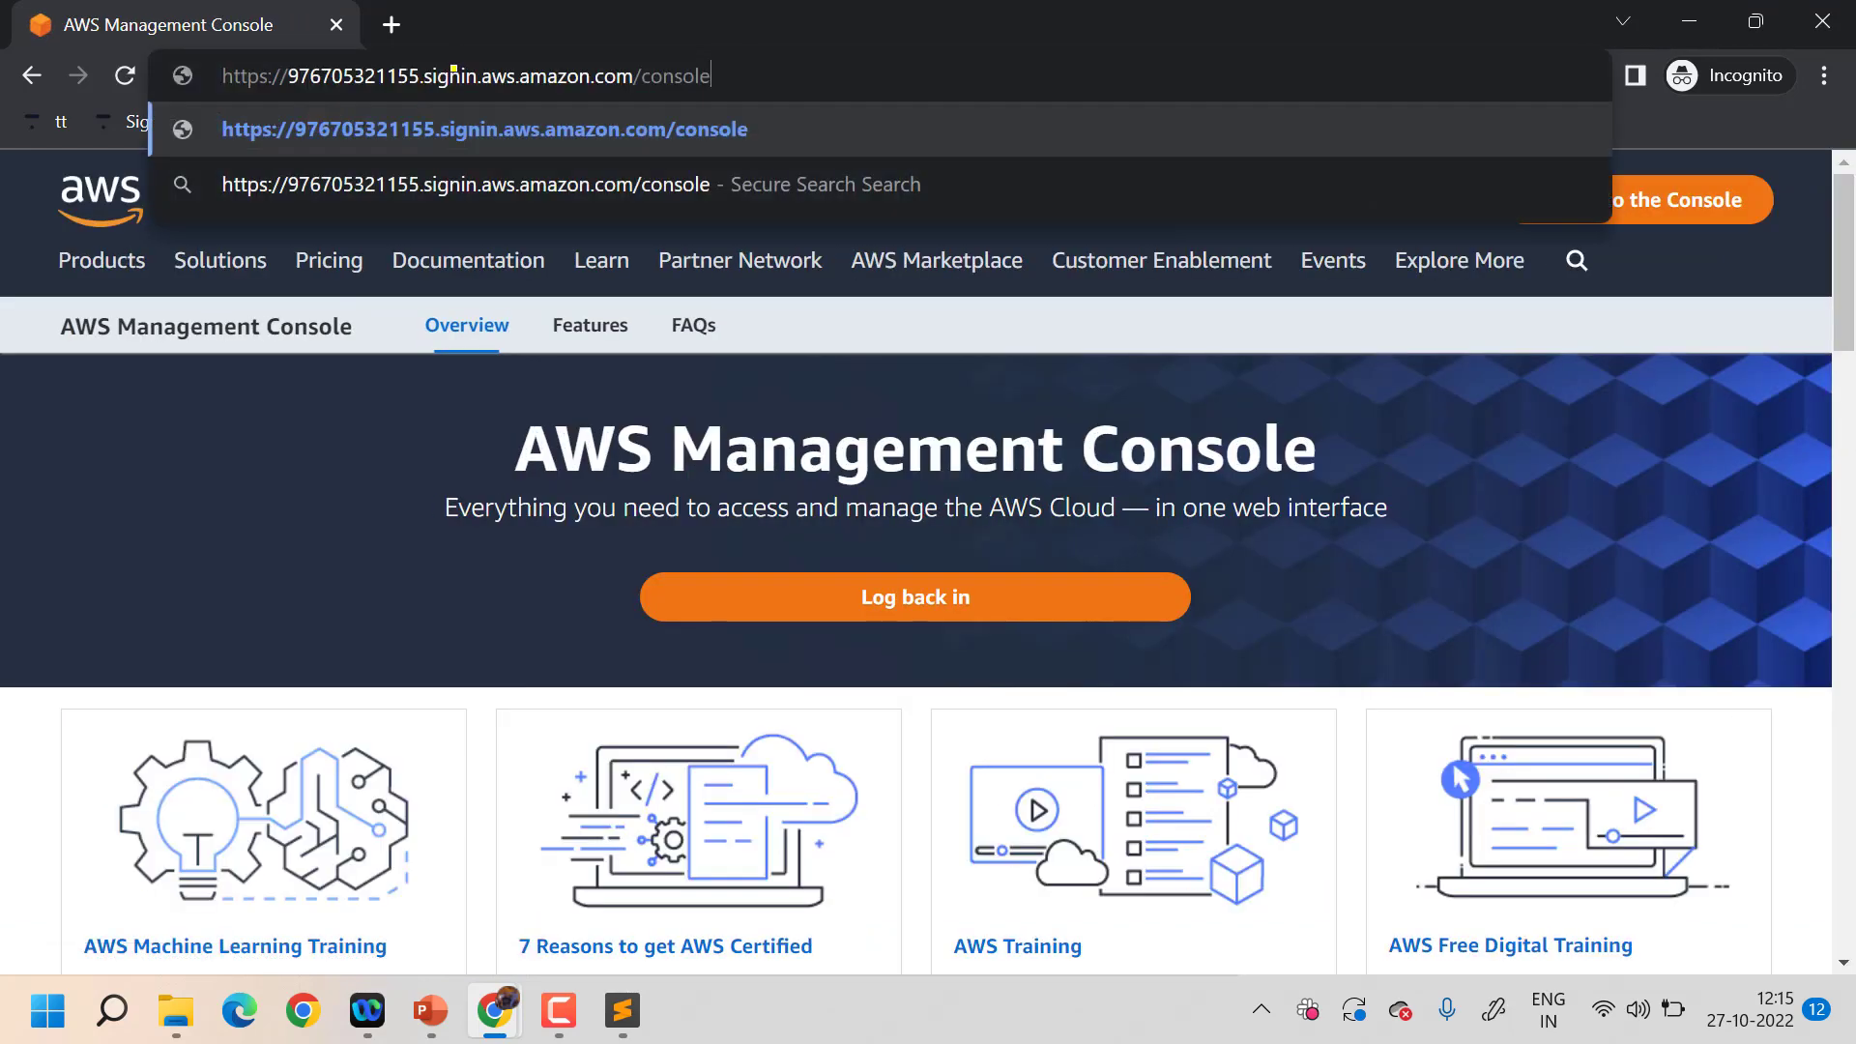
key("Return")
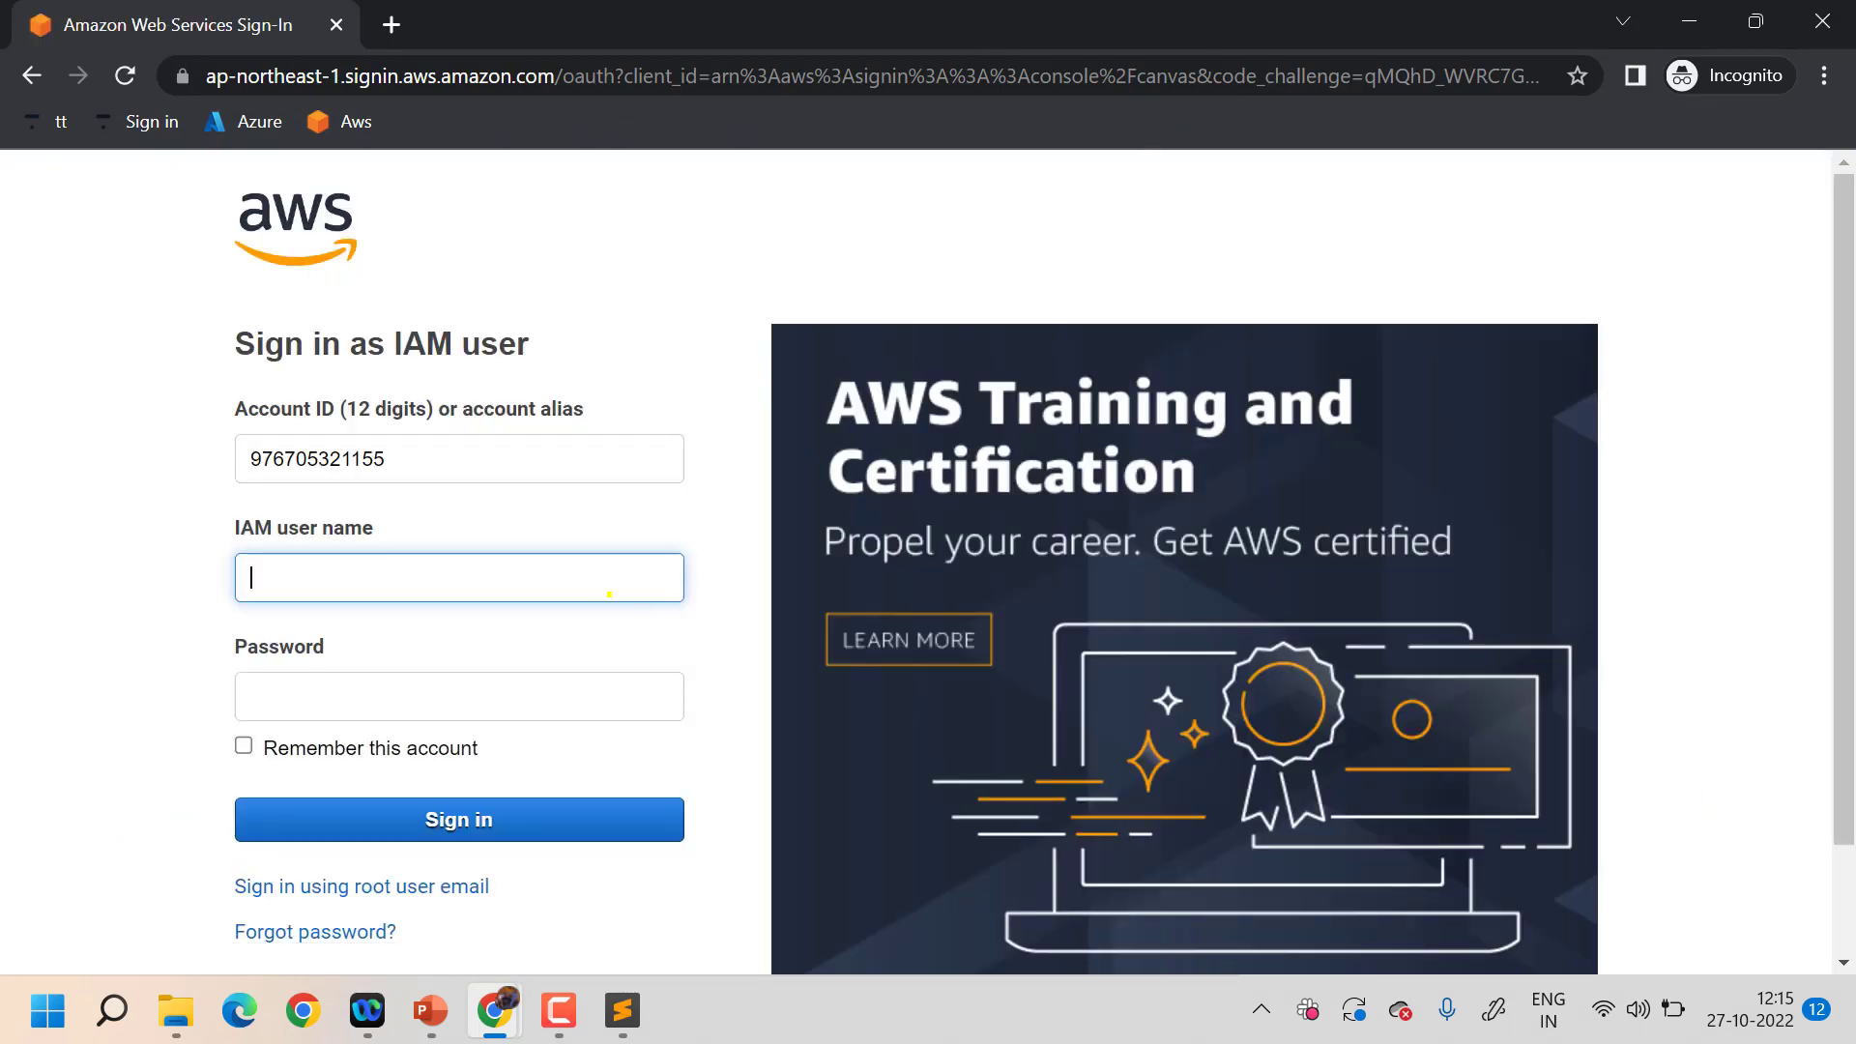
- Sign in as s3access using the generated console password copied from IAM
type("s3")
mouse_move(498, 1005)
left_click(364, 859)
type("access")
left_click(454, 684)
key("ctrl+v")
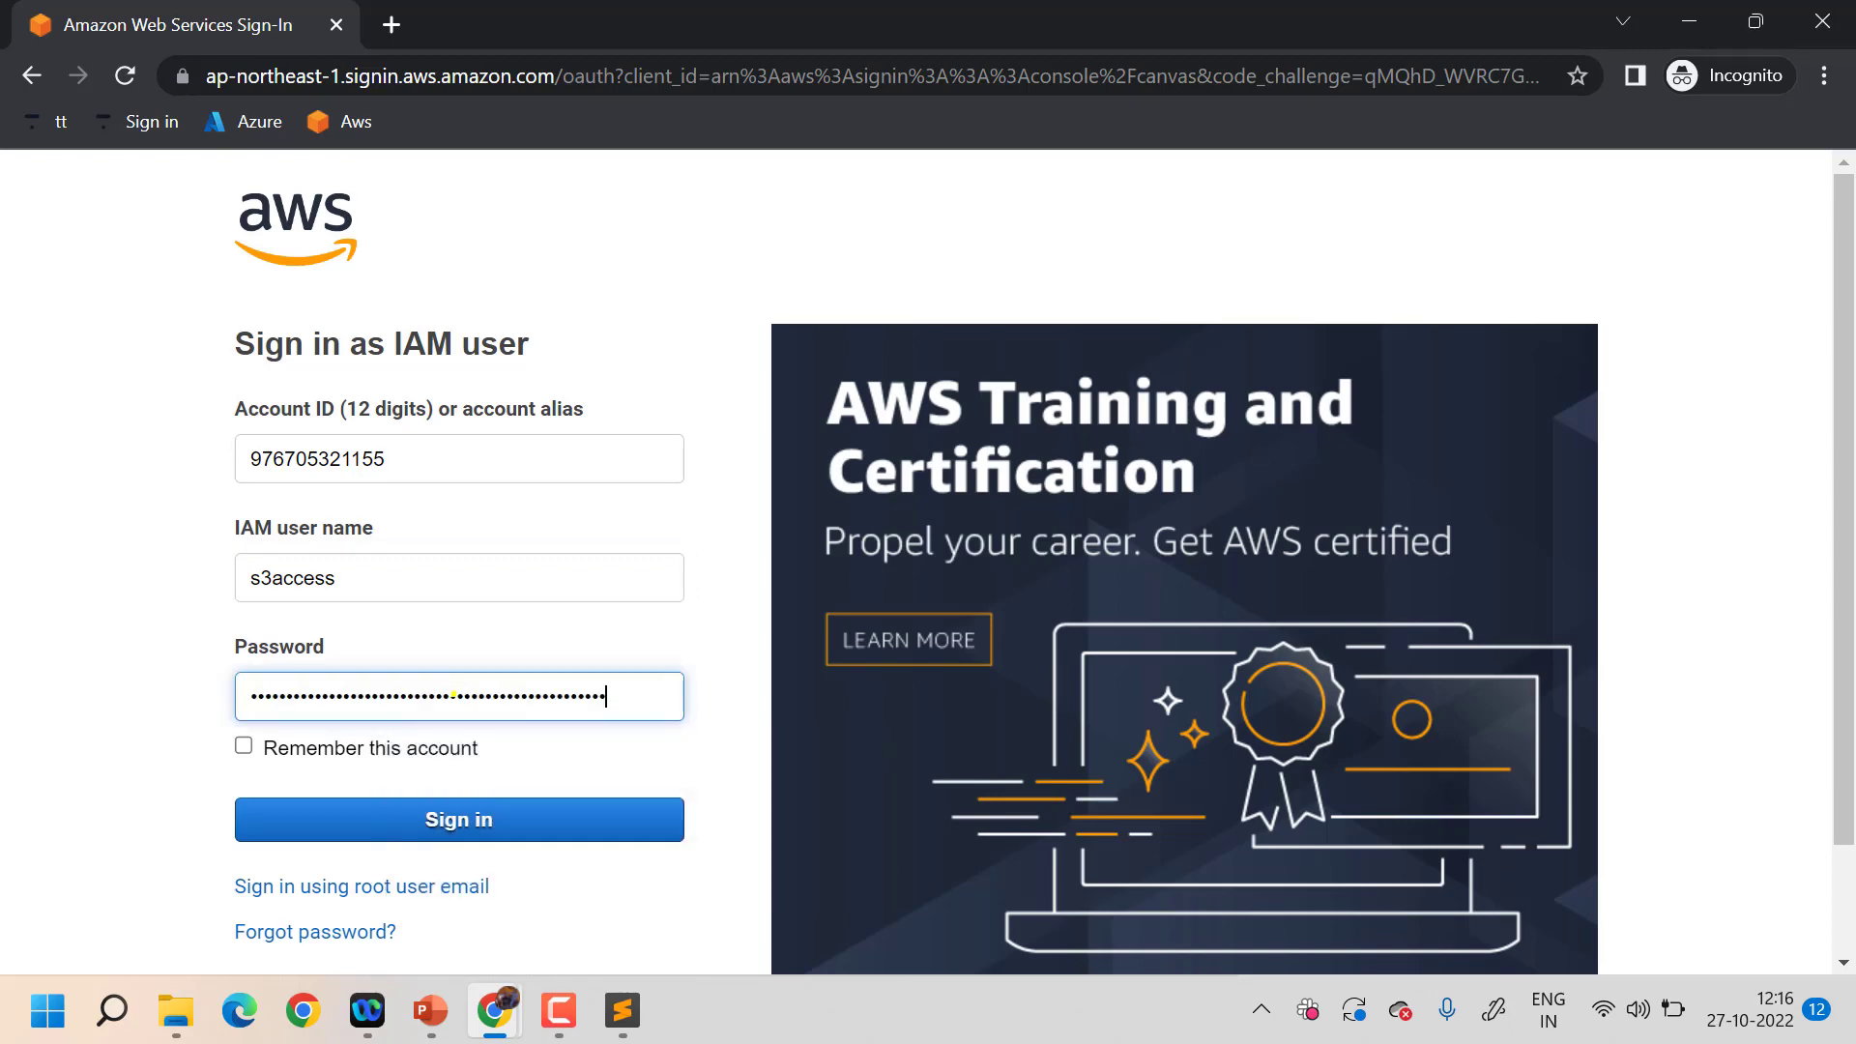
left_click(437, 814)
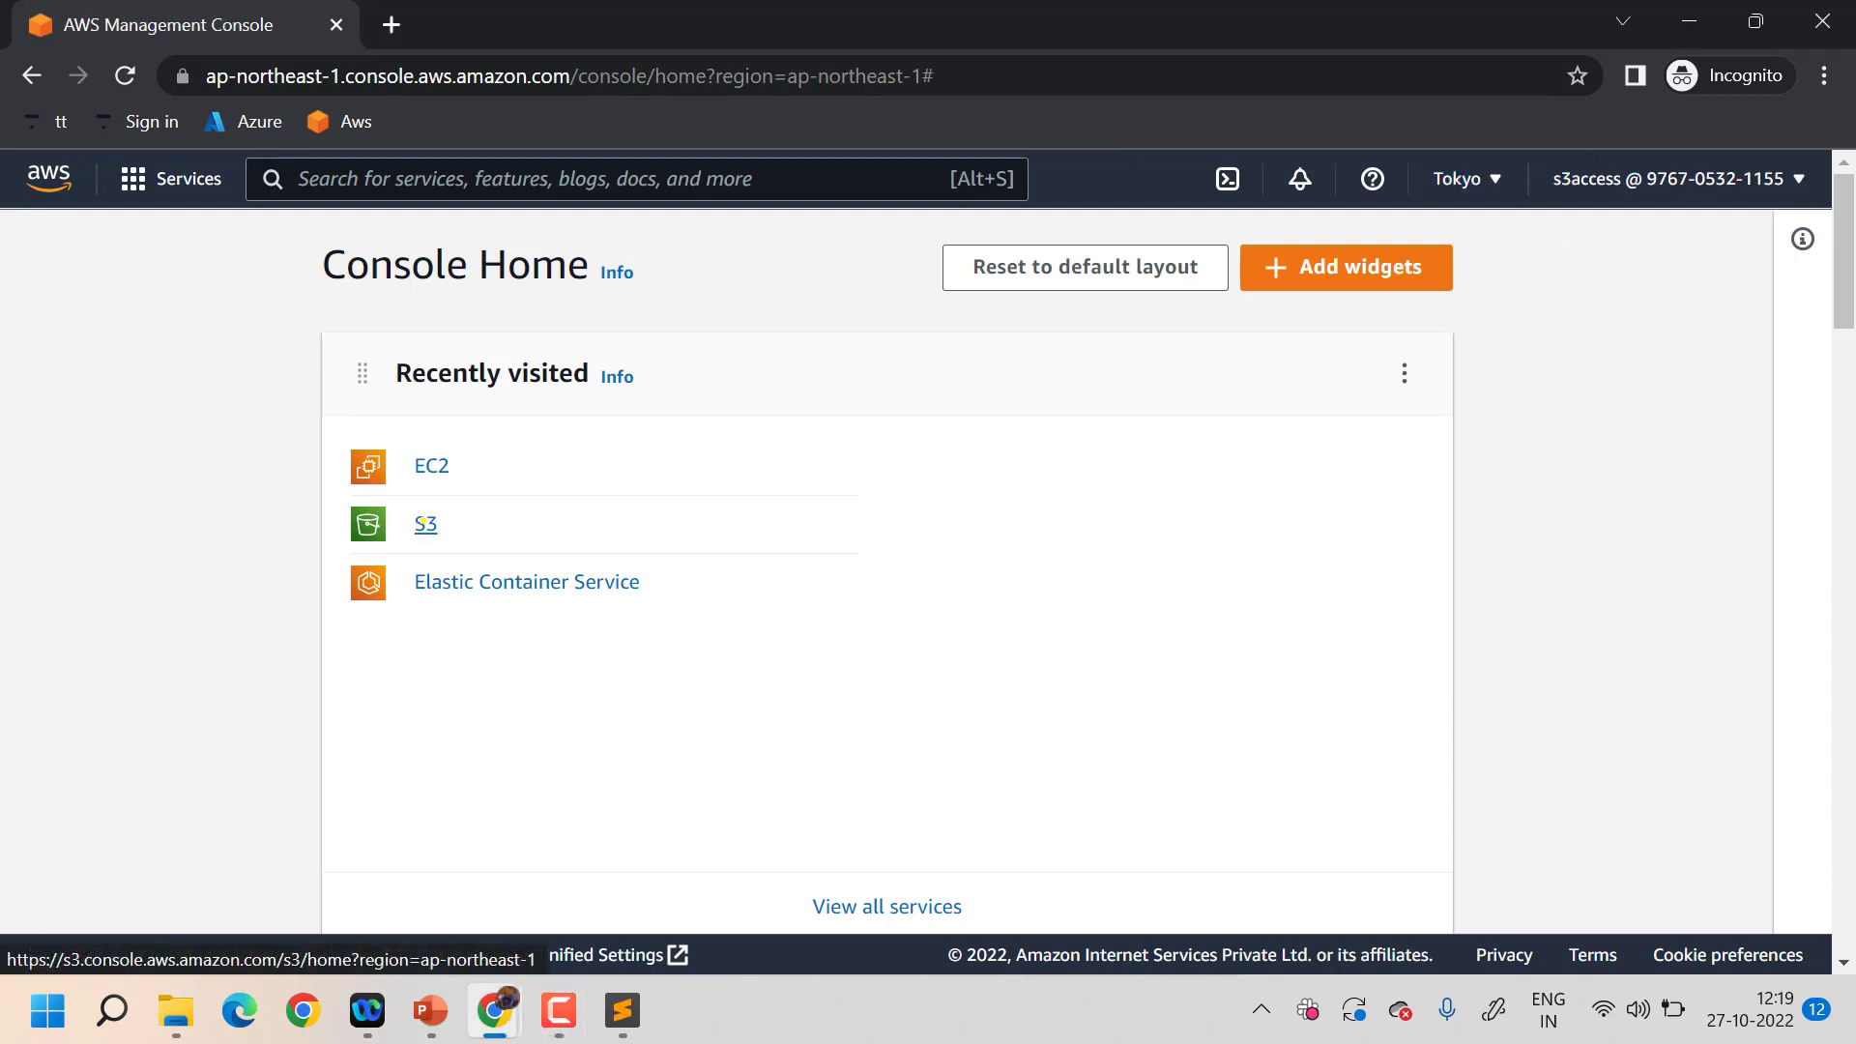
- Create an S3 bucket named 'demouiyui' in Tokyo and open its Objects page
left_click(423, 522)
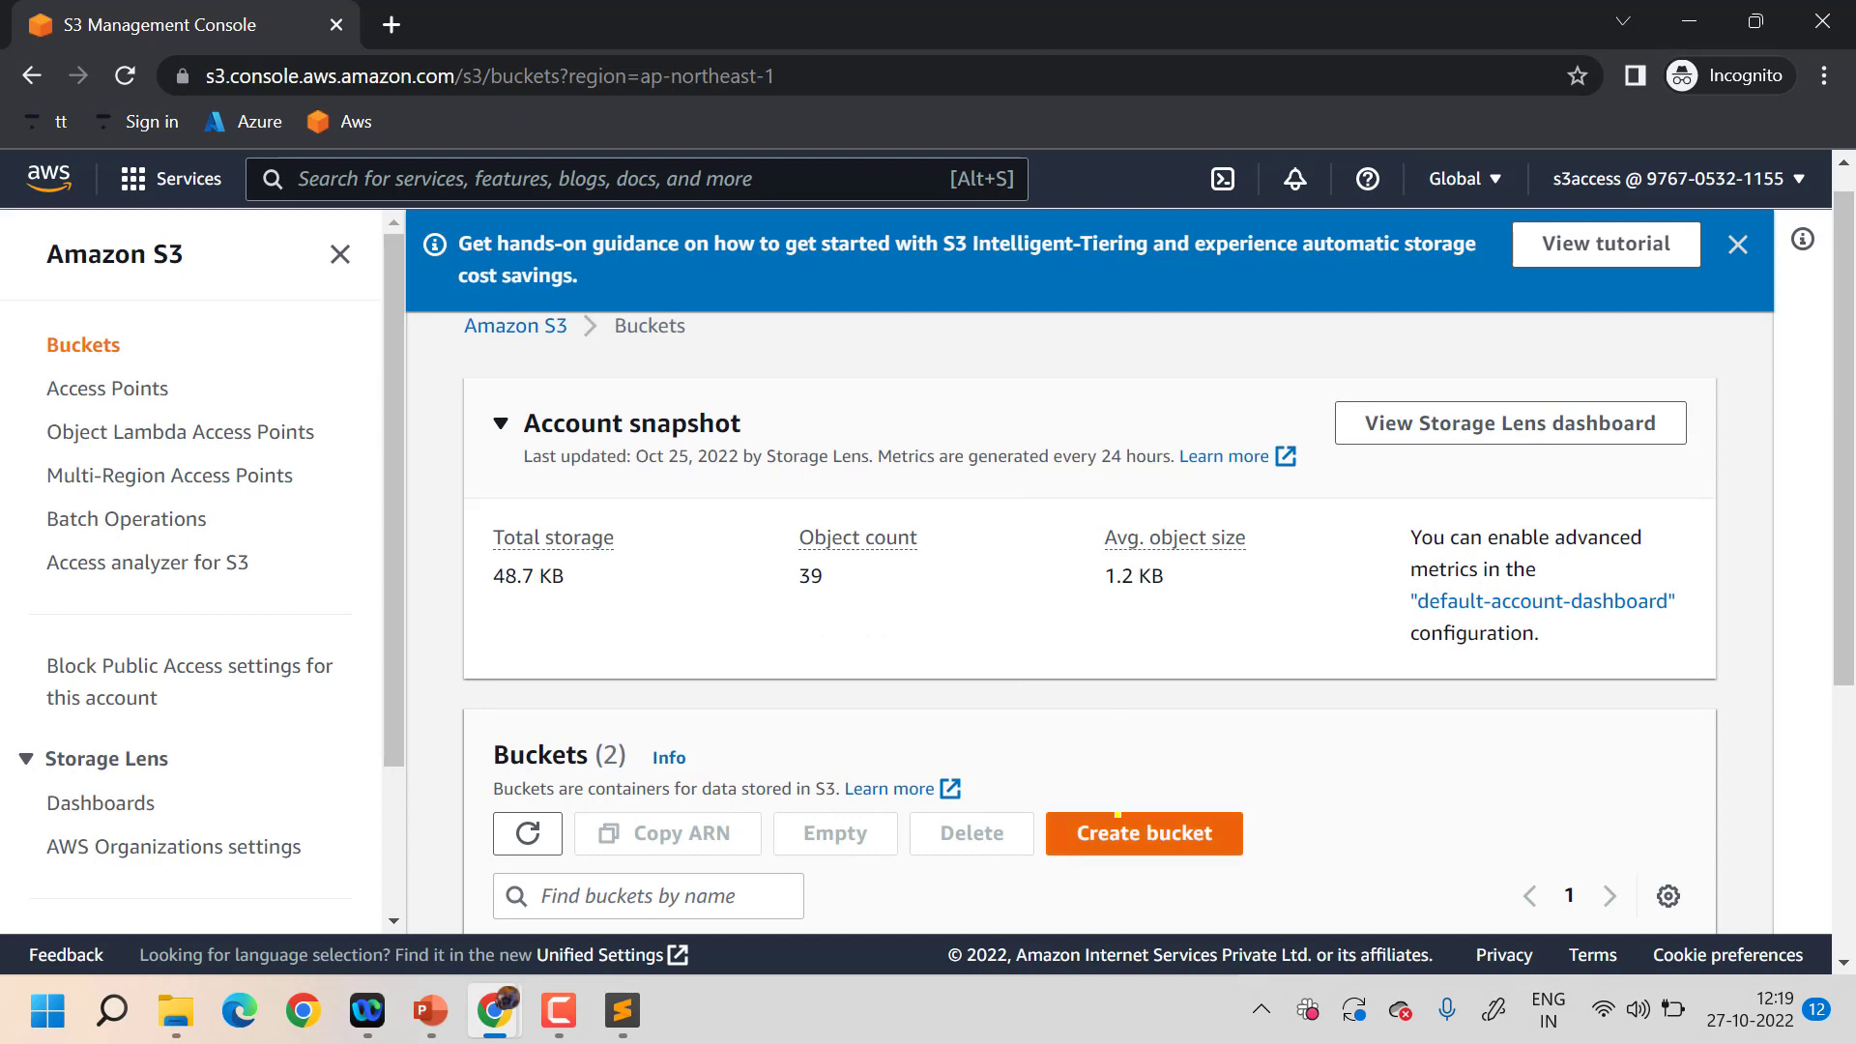
left_click(1124, 838)
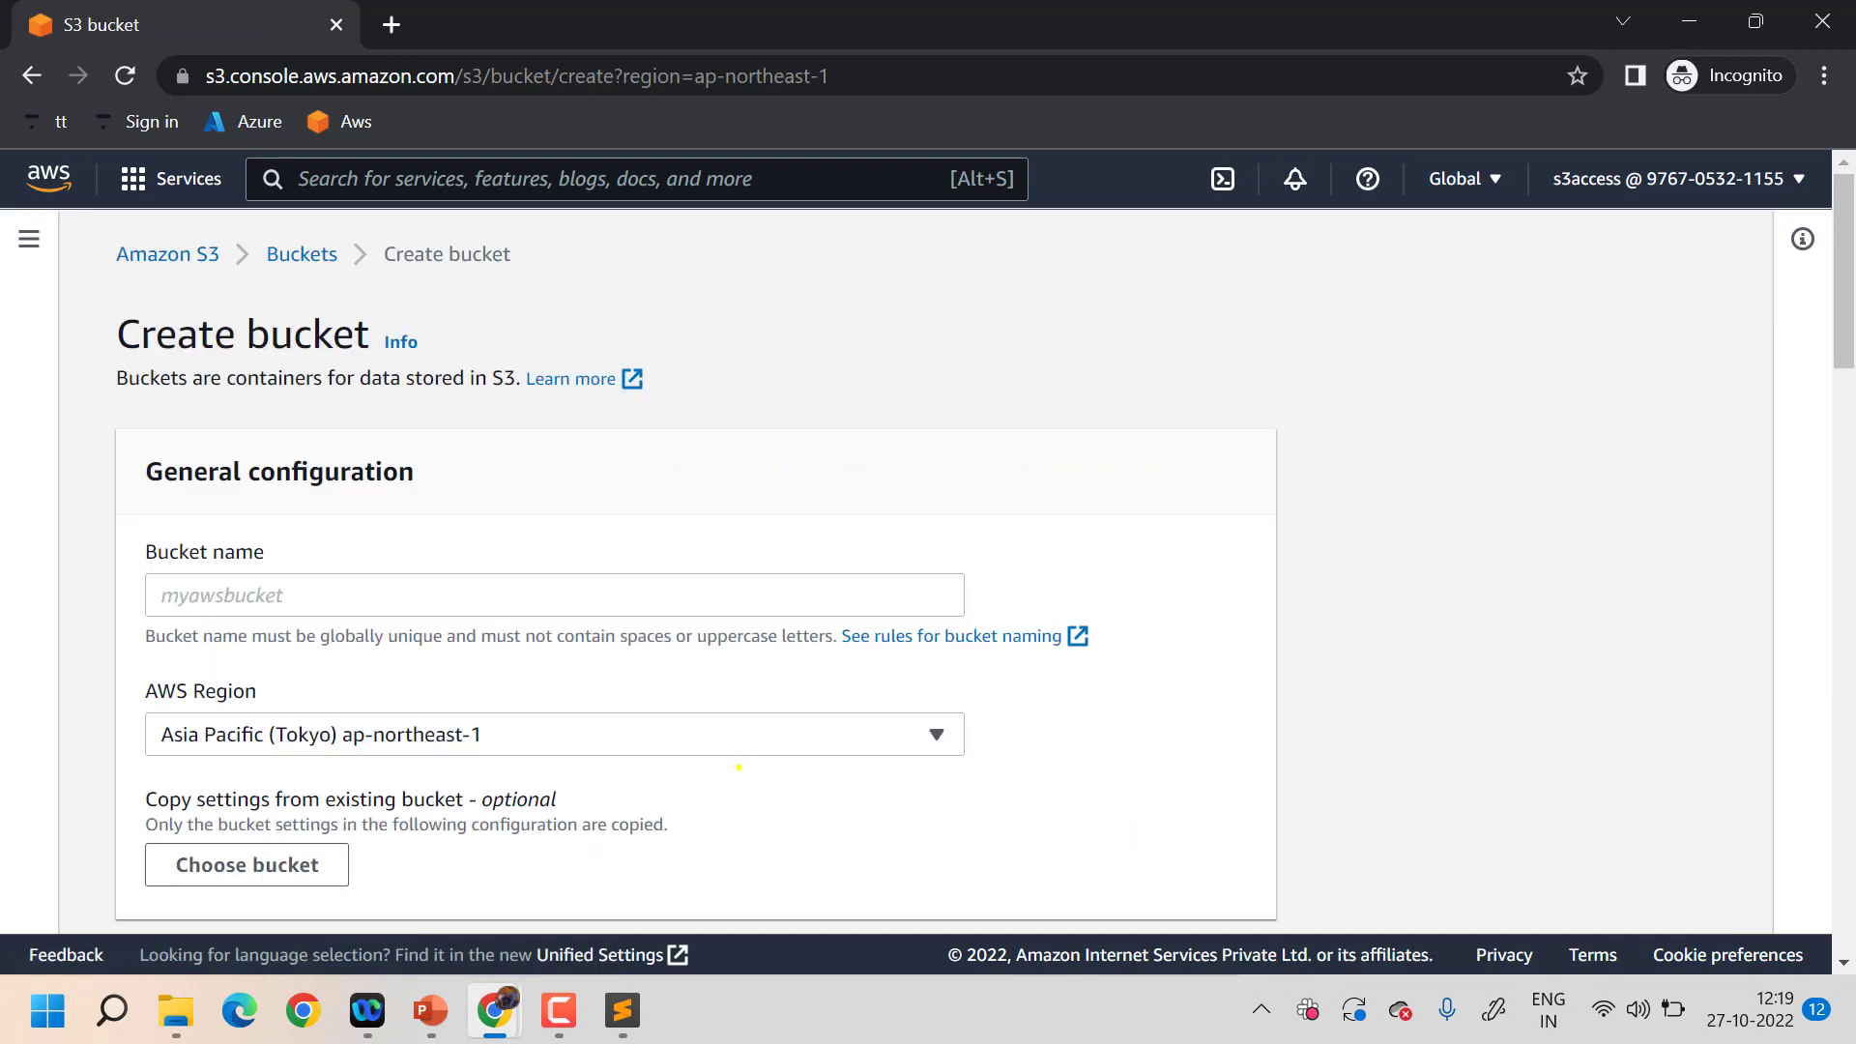
left_click(671, 603)
type("demouiyui")
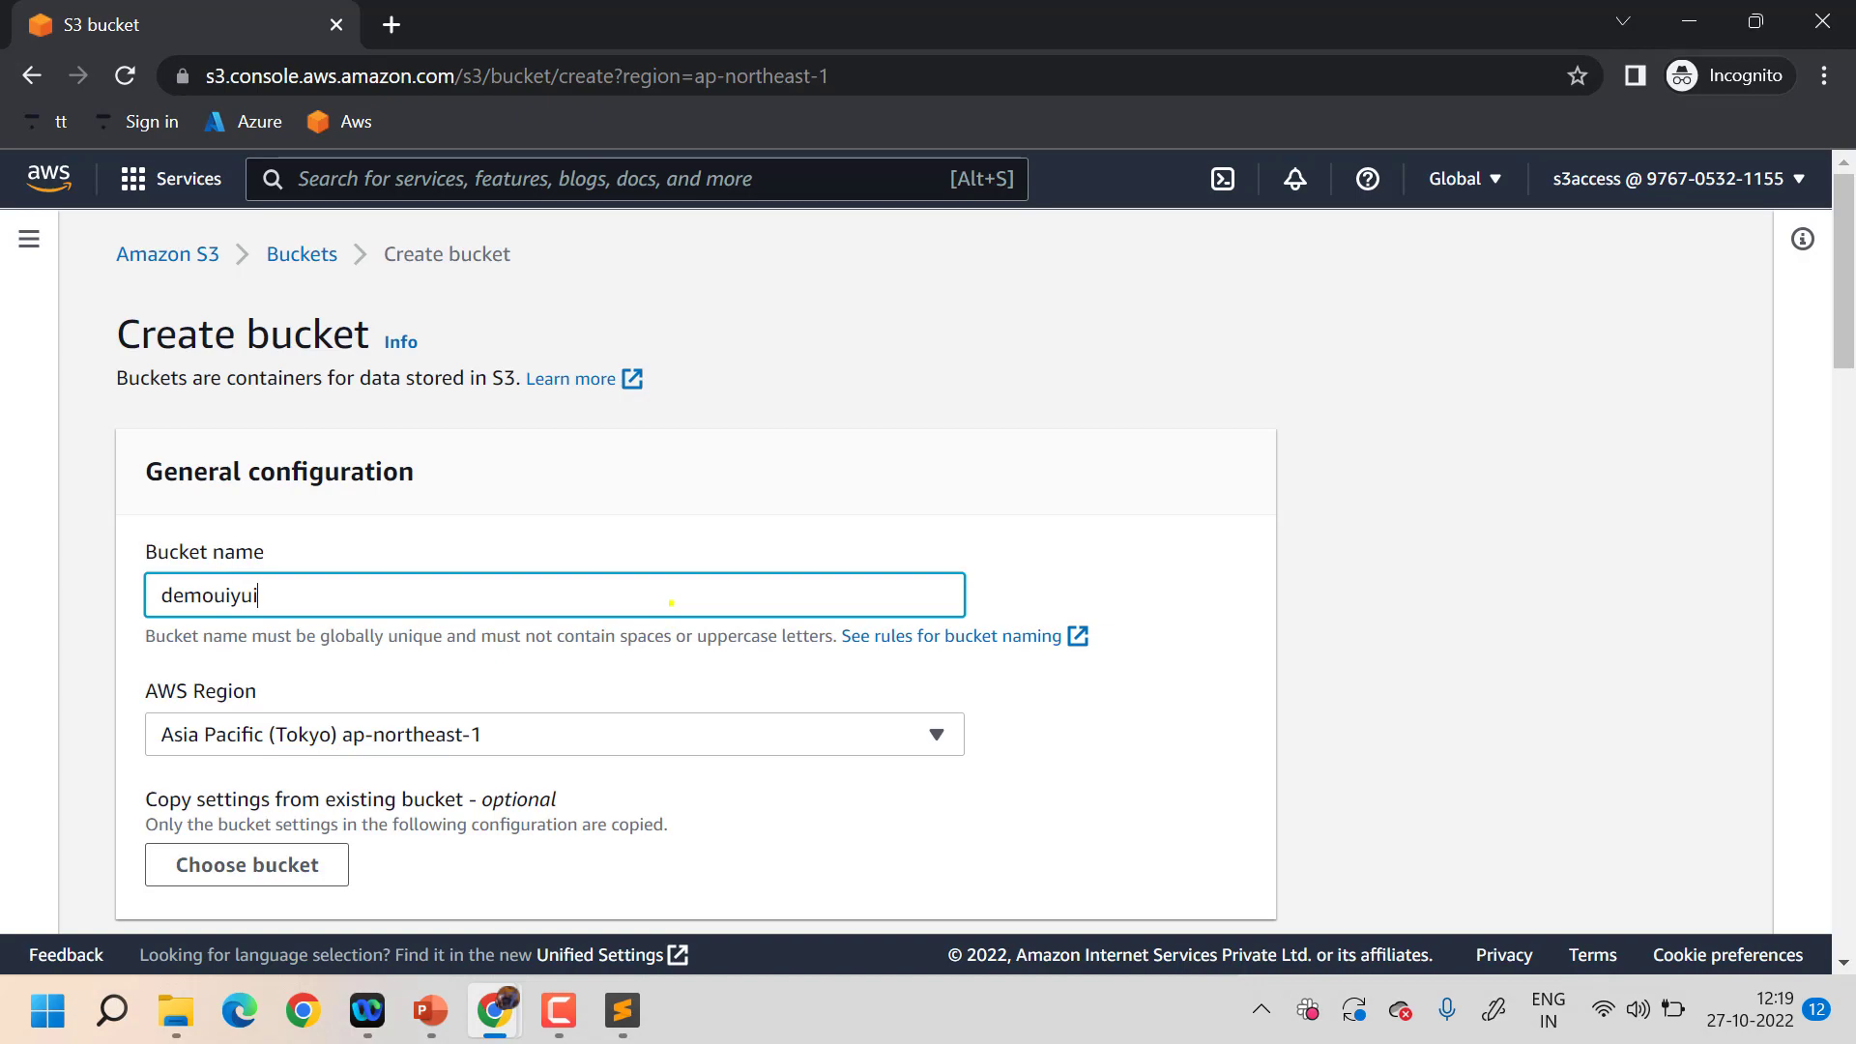
scroll(671, 603, "down", 20)
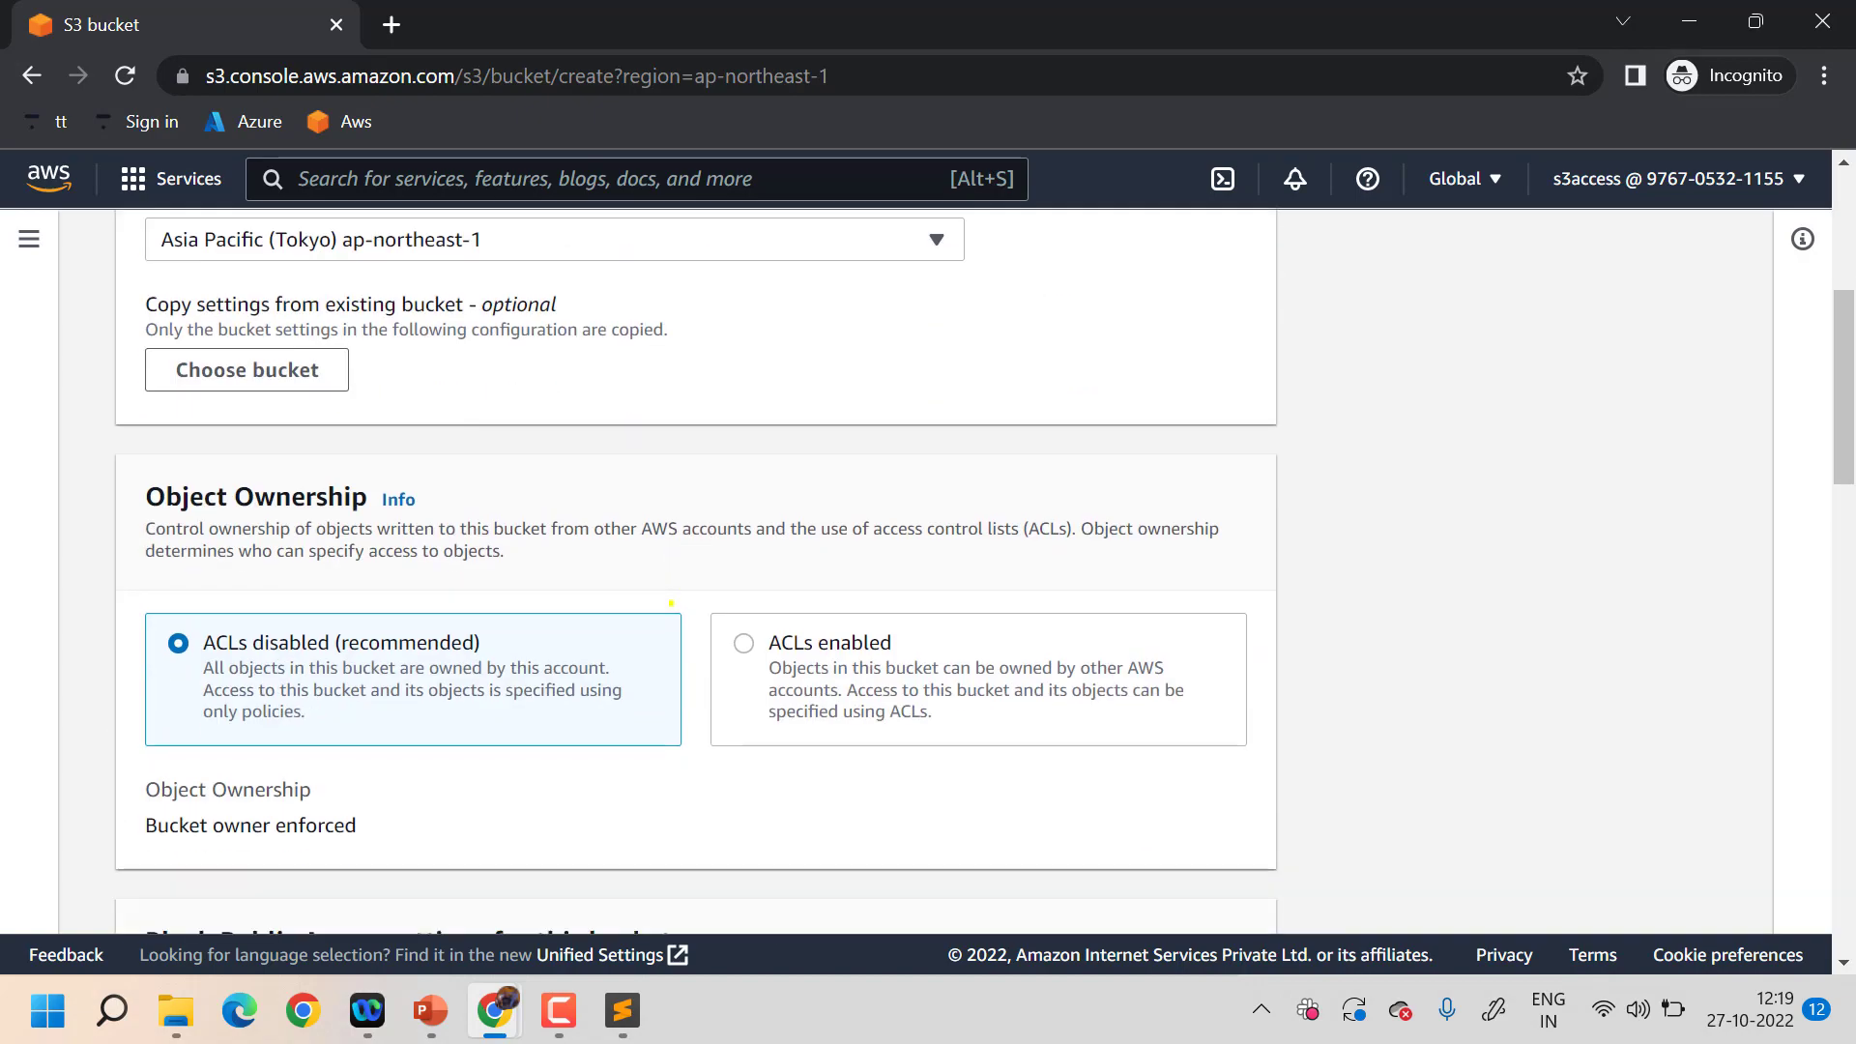
left_click(1122, 882)
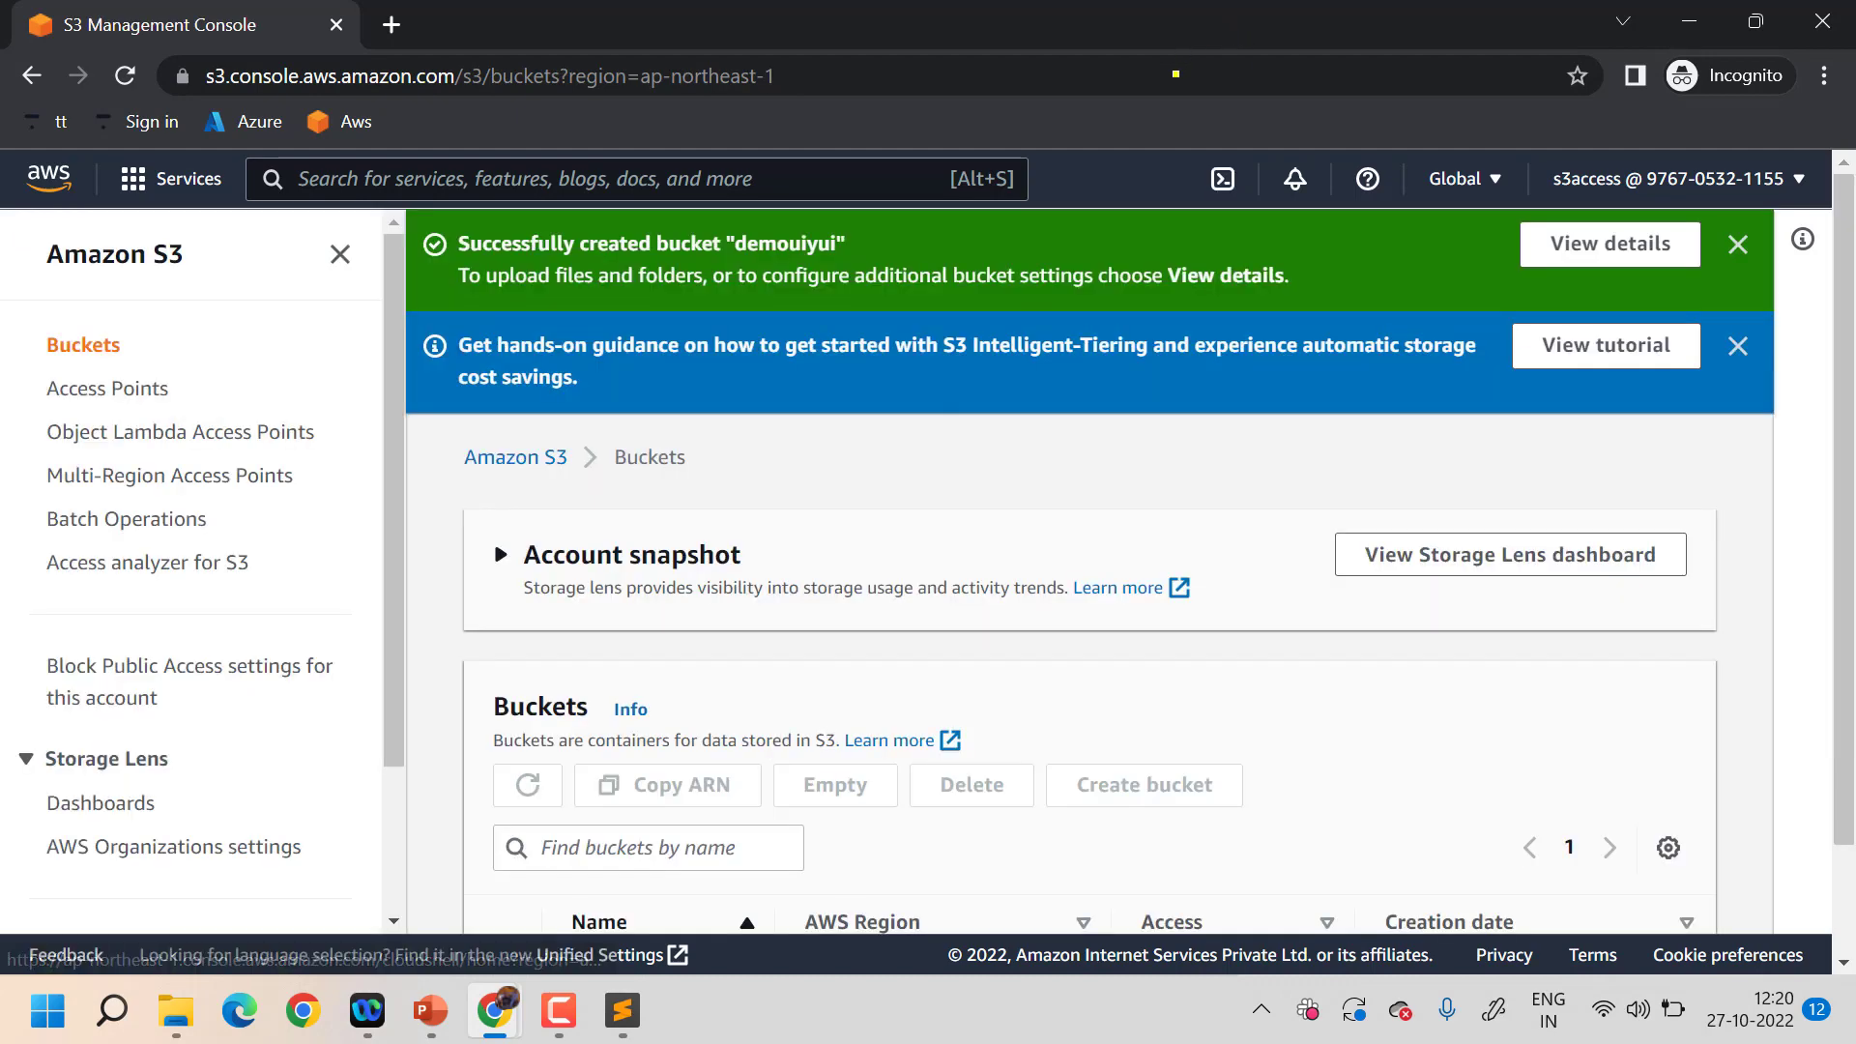
scroll(1192, 669, "down", 5)
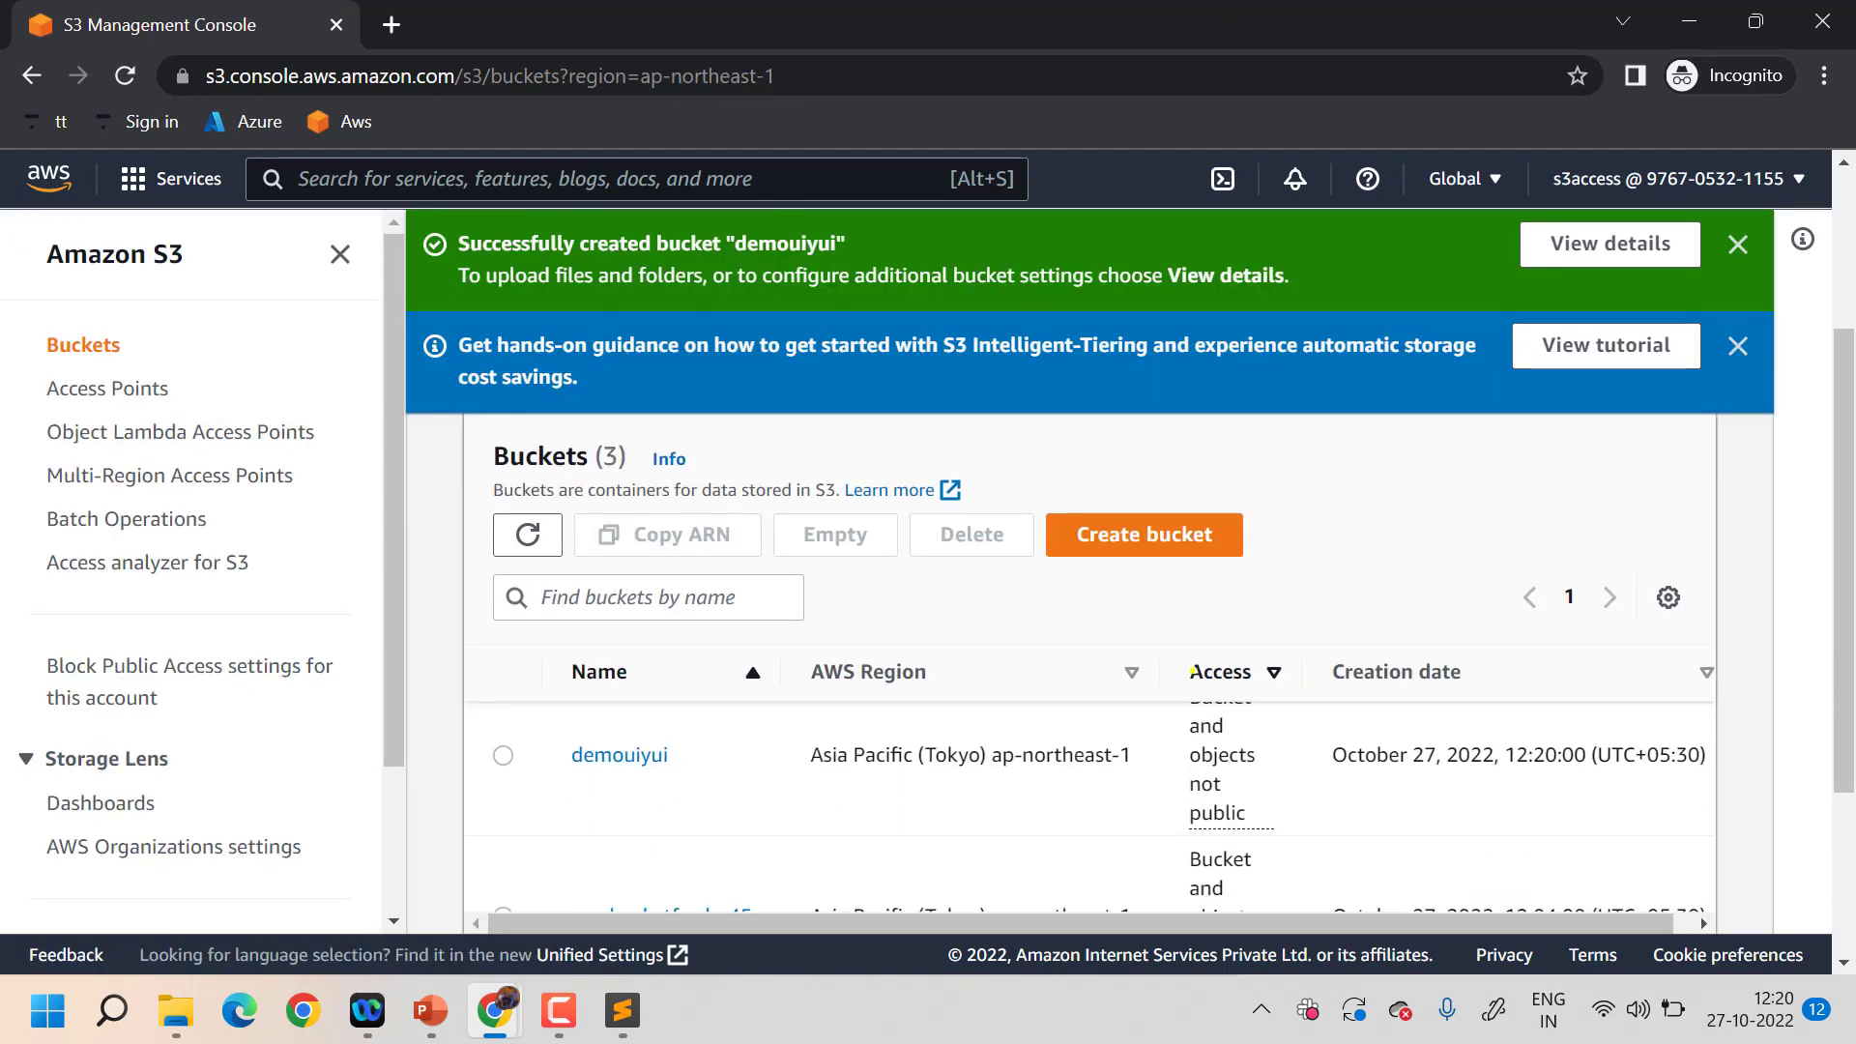
scroll(1192, 670, "up", 1)
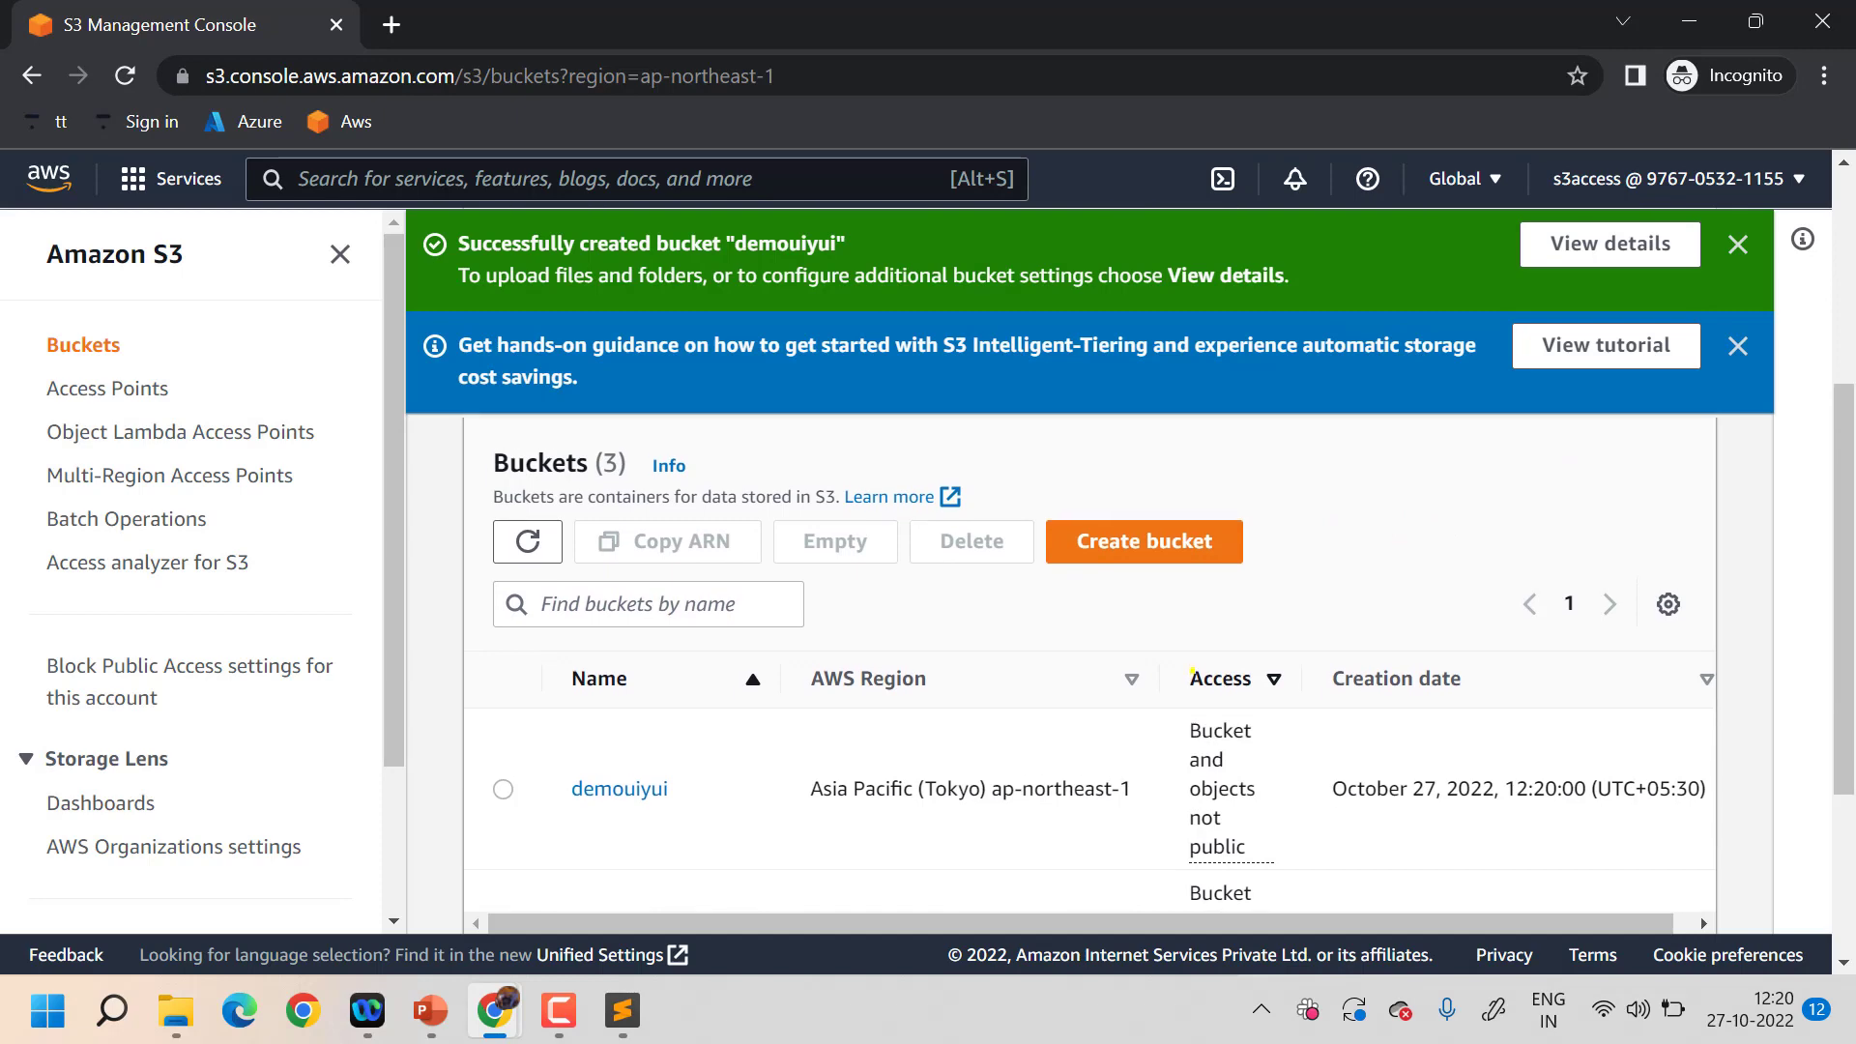
left_click(617, 784)
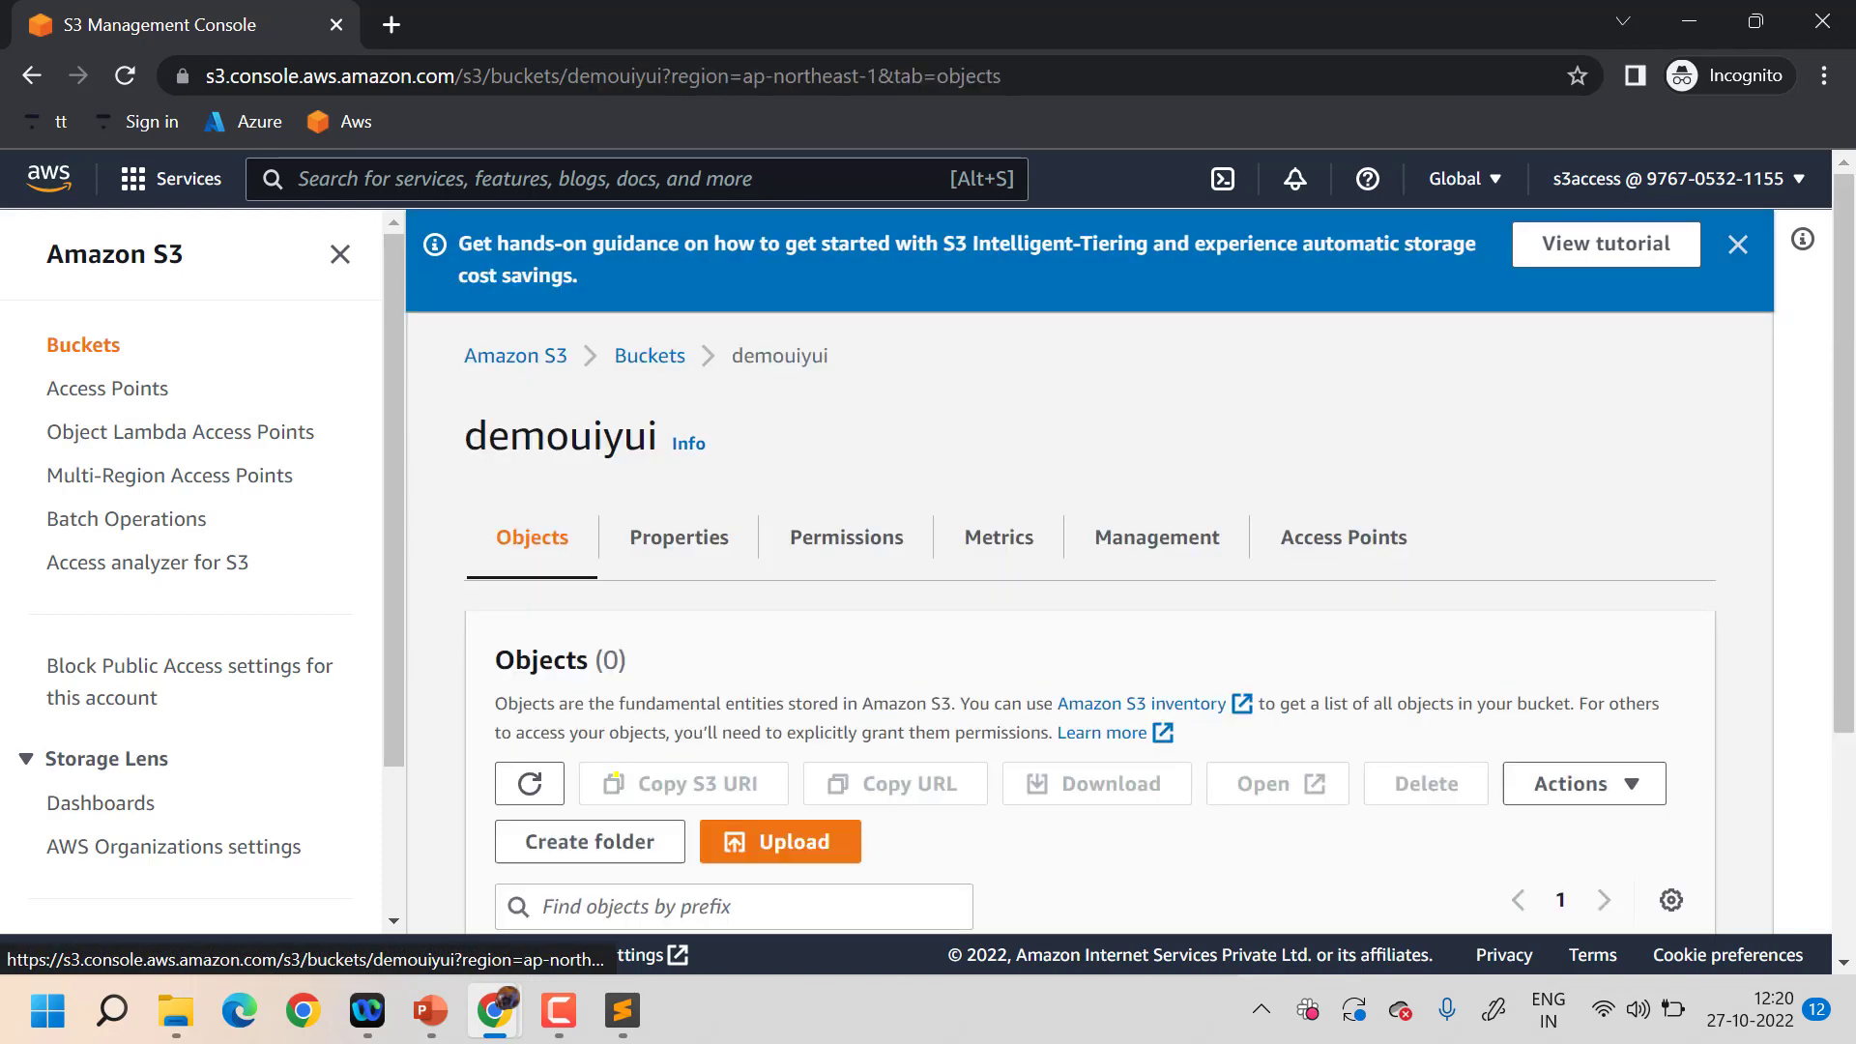
- Upload newpair.pem (1.6 KB) from Downloads into the demouiyui bucket
left_click(833, 838)
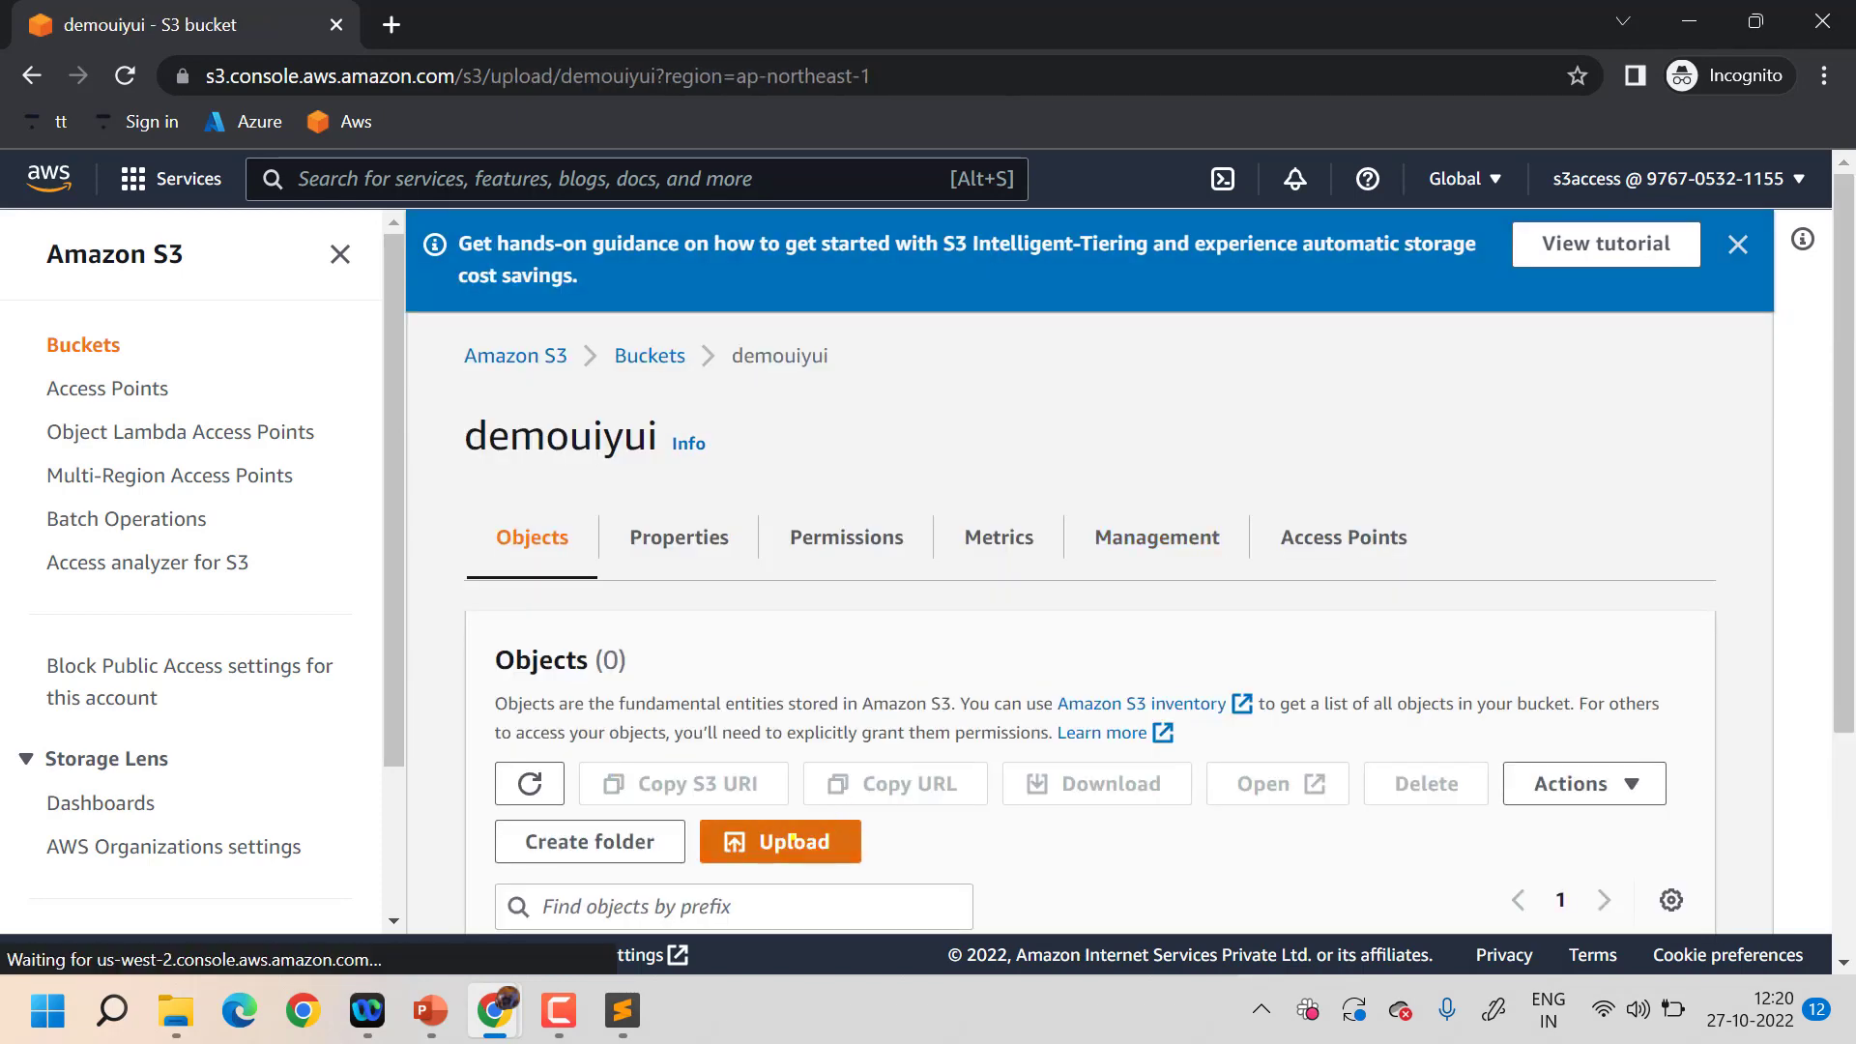
left_click(967, 609)
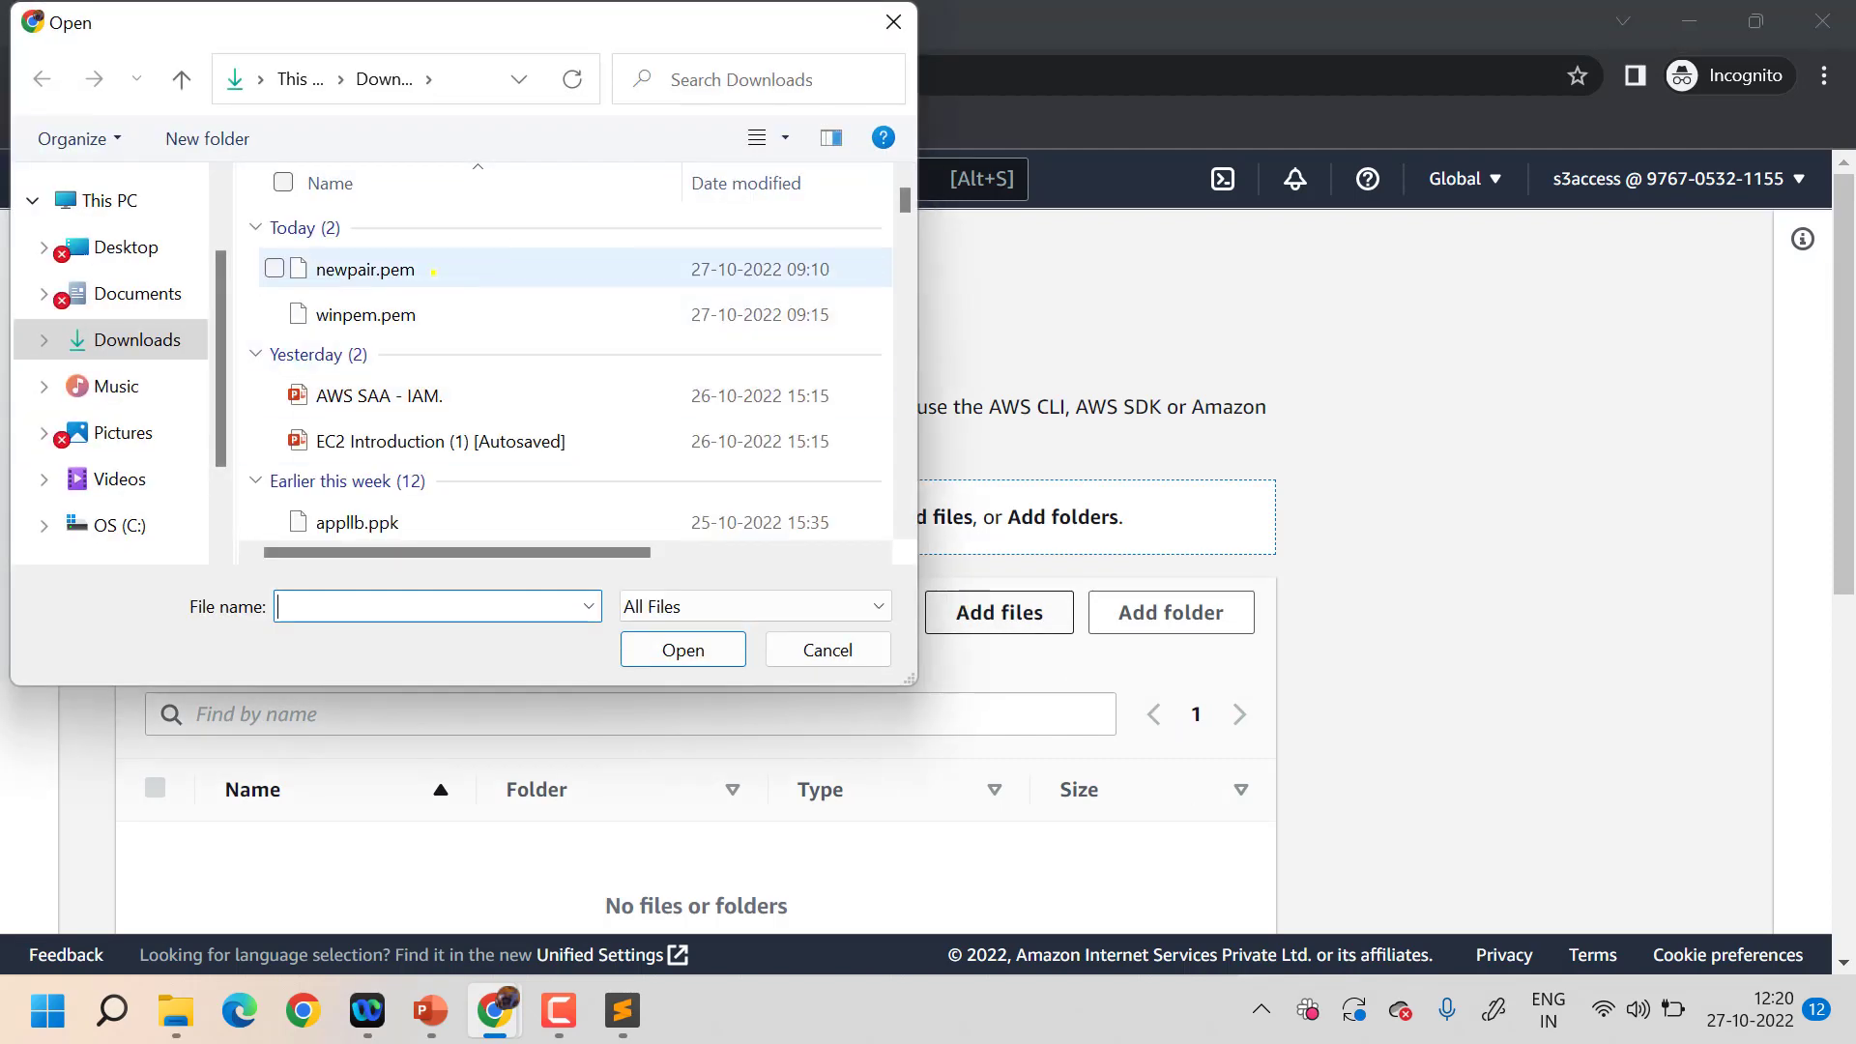
left_click(366, 268)
left_click(682, 649)
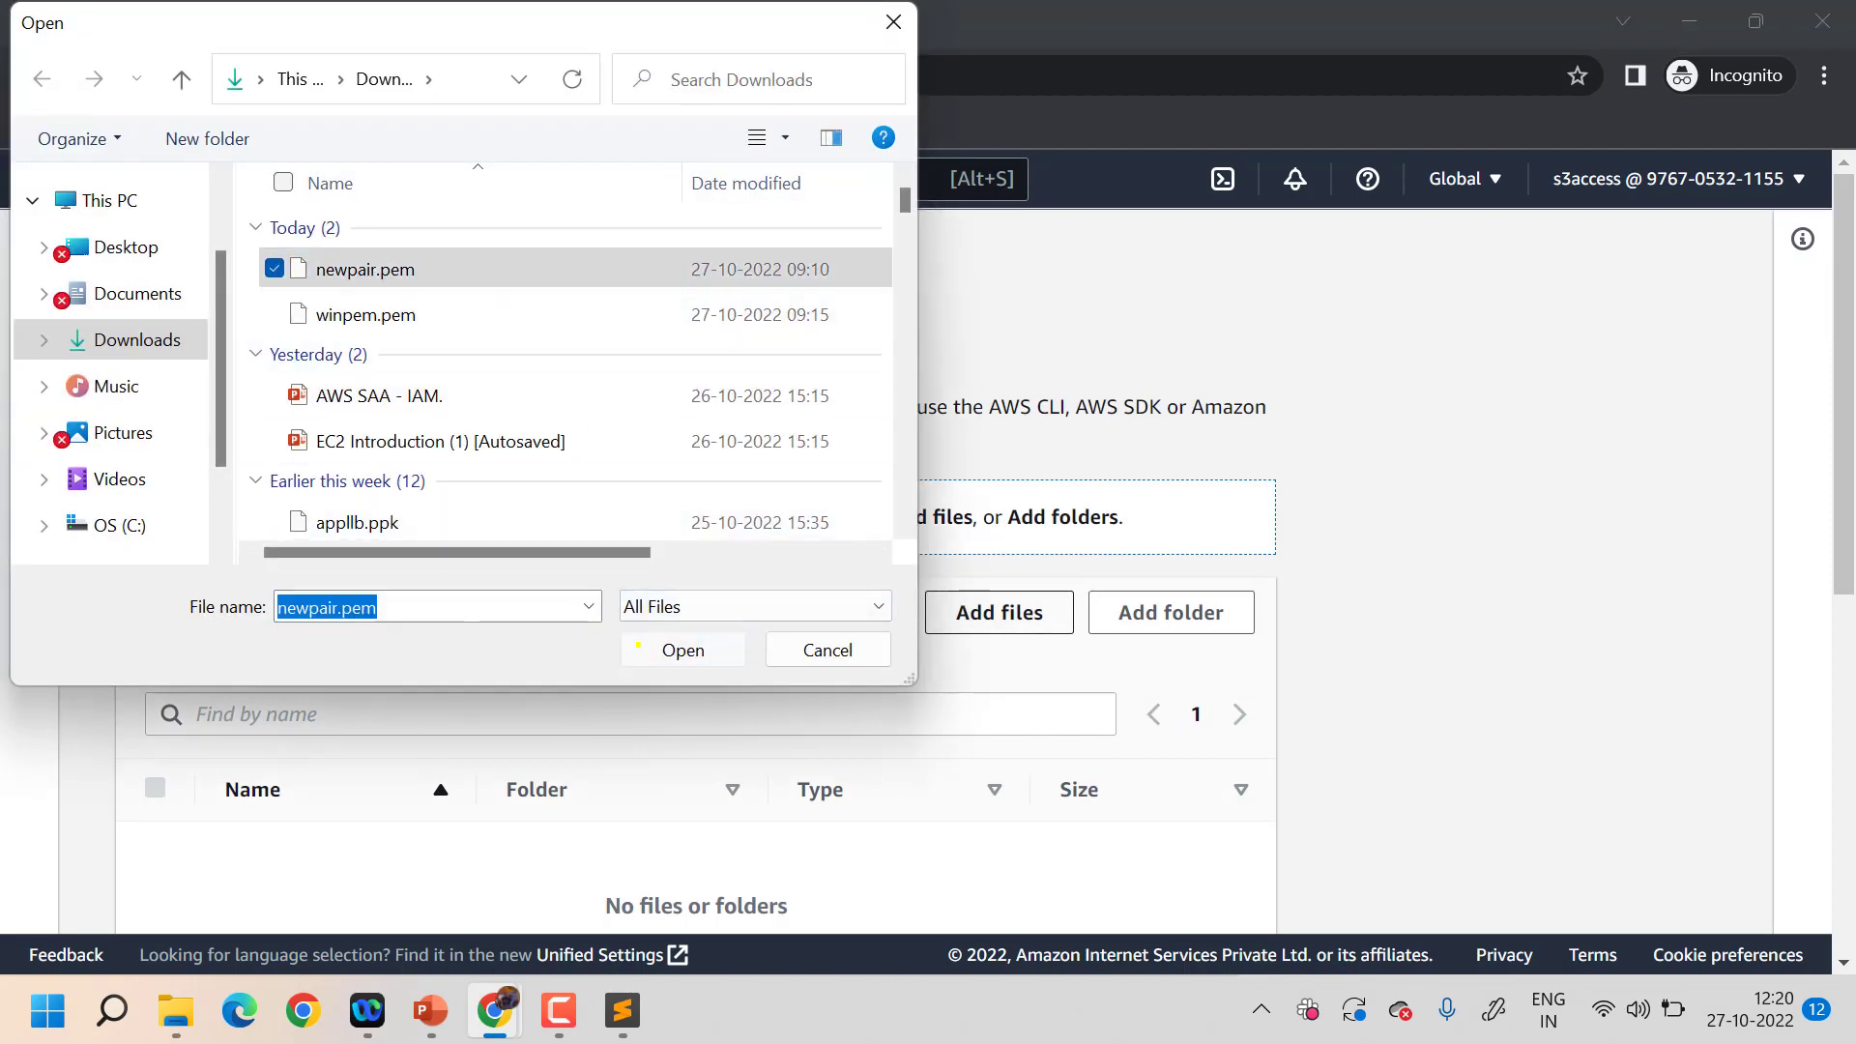
scroll(901, 773, "down", 5)
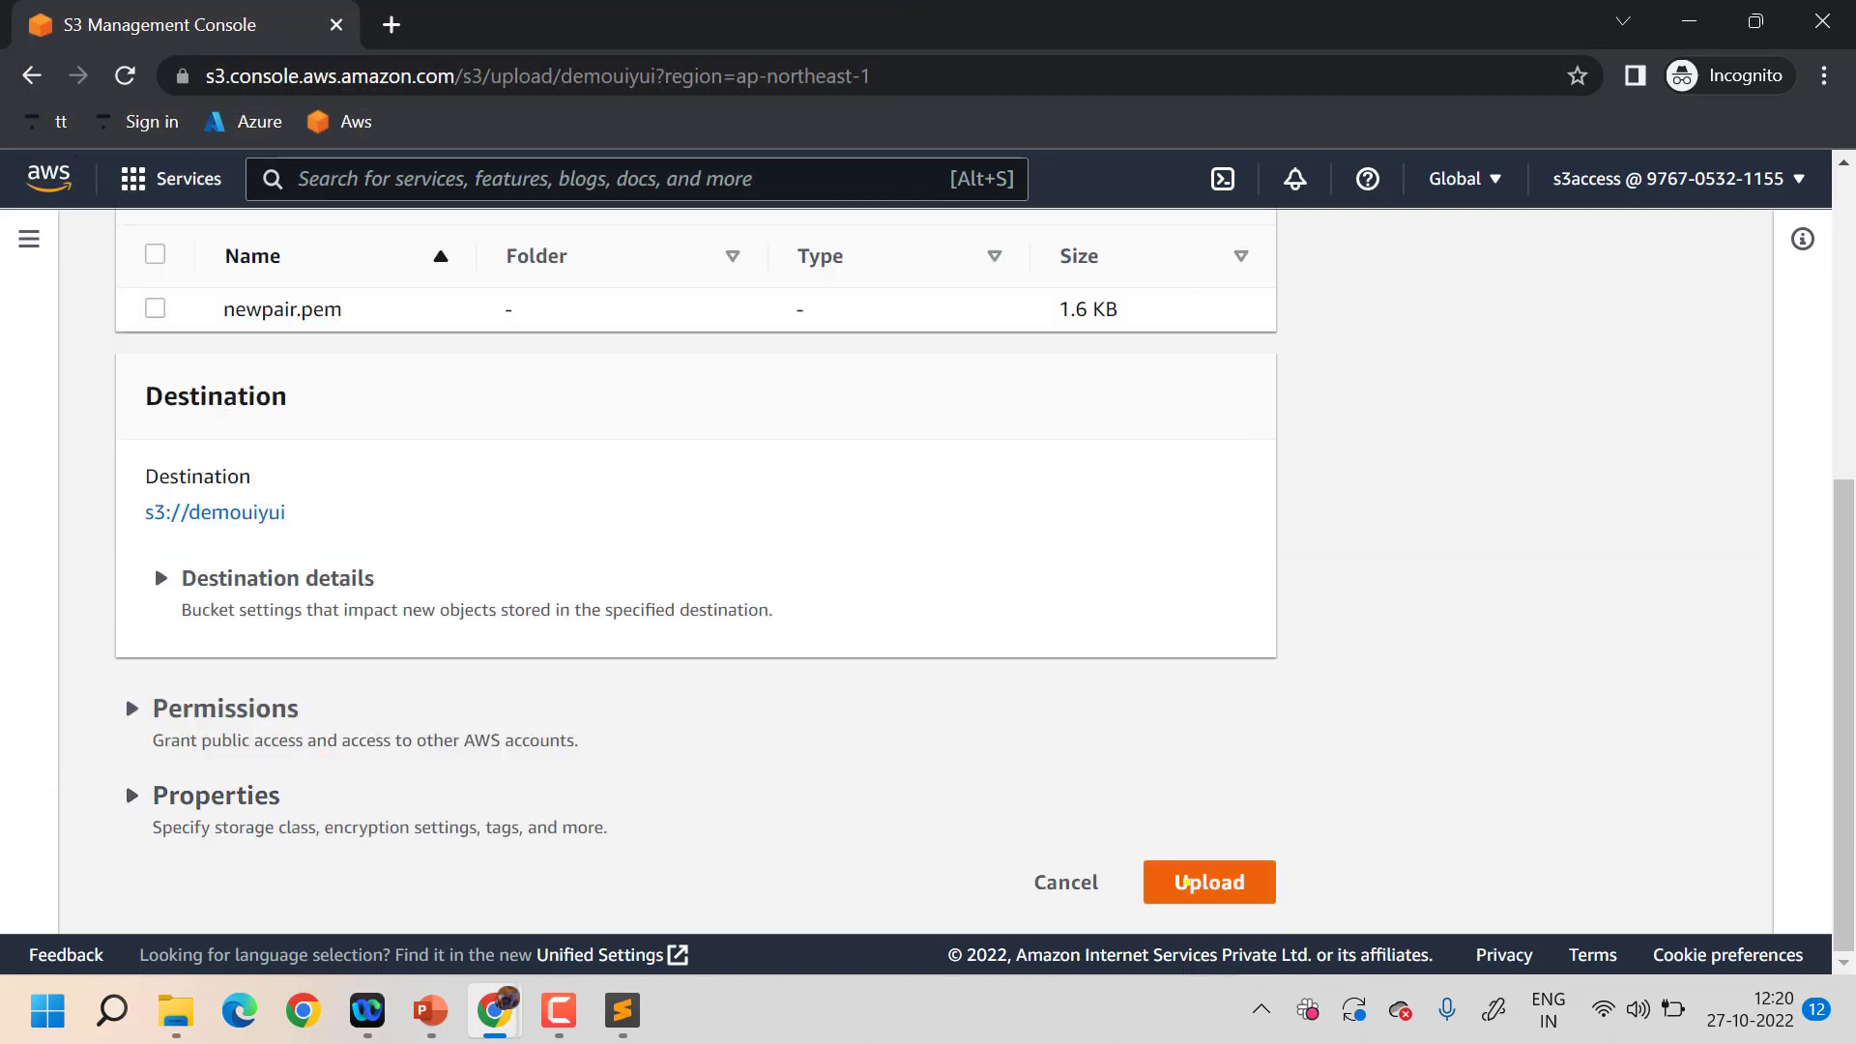
left_click(1185, 882)
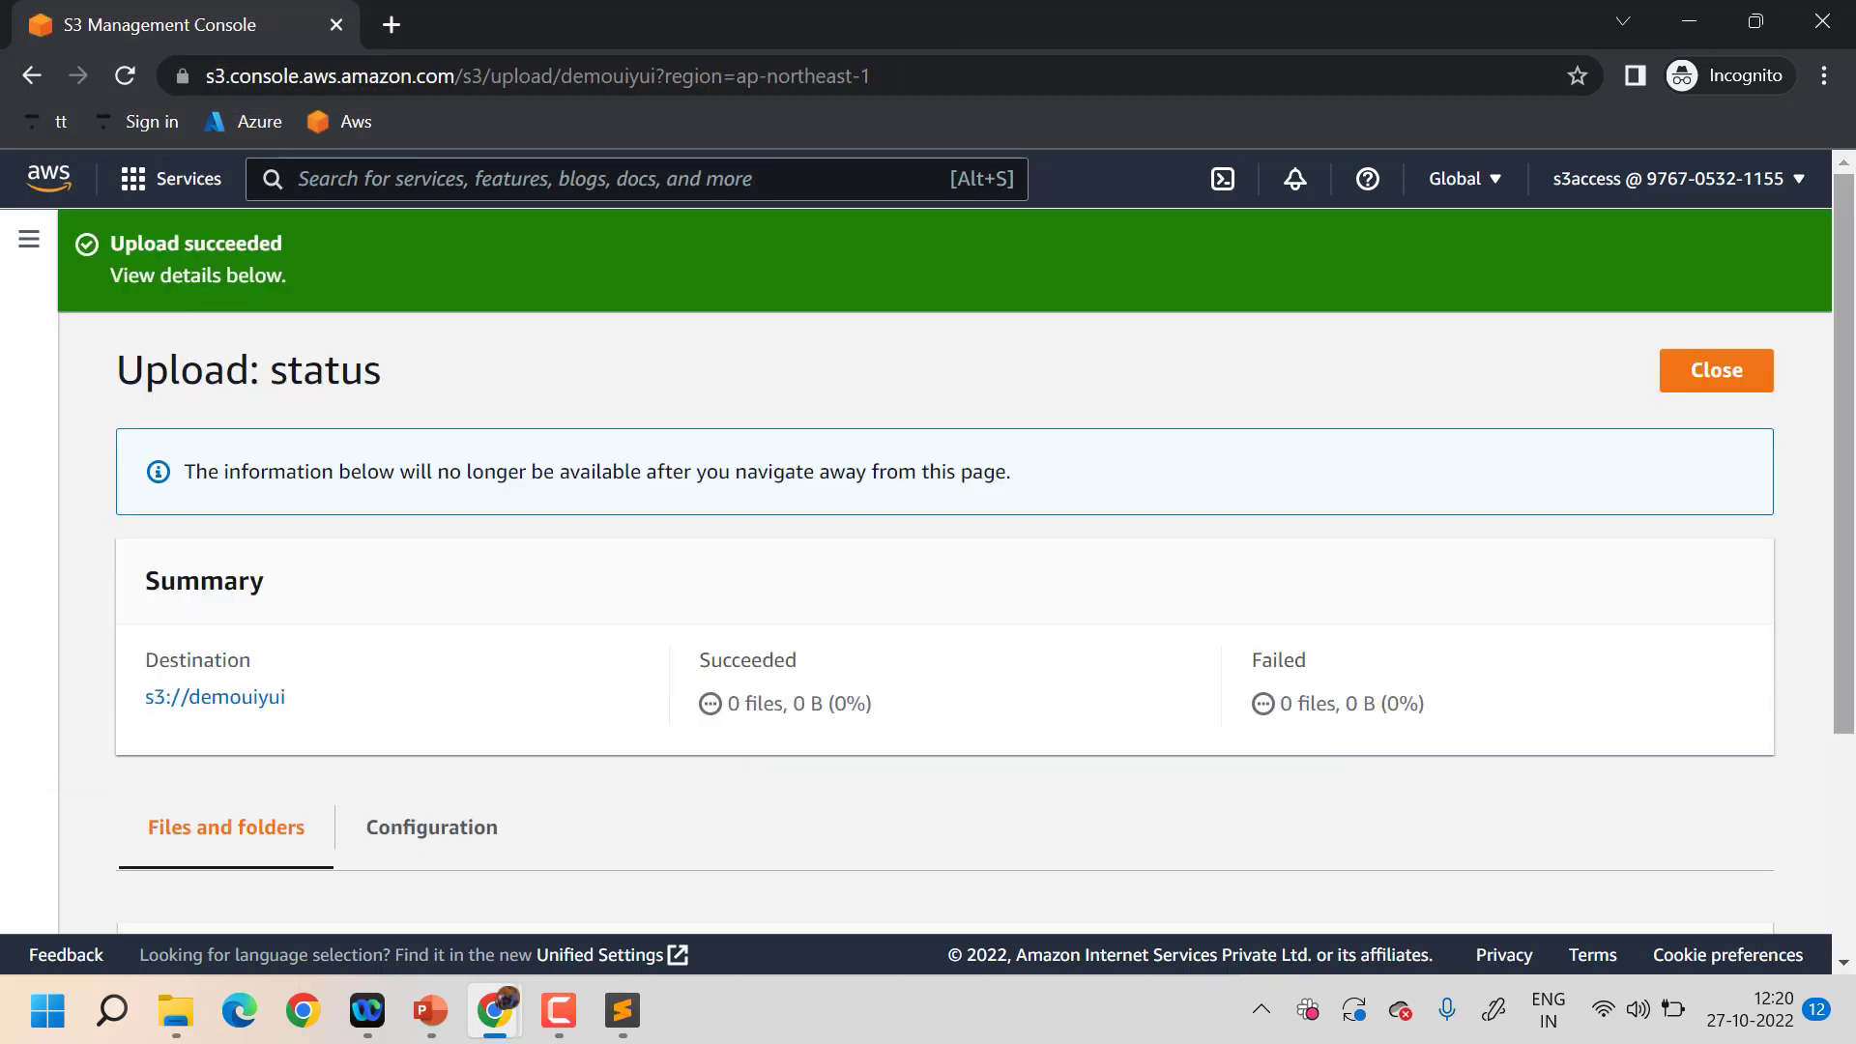
left_click(1716, 363)
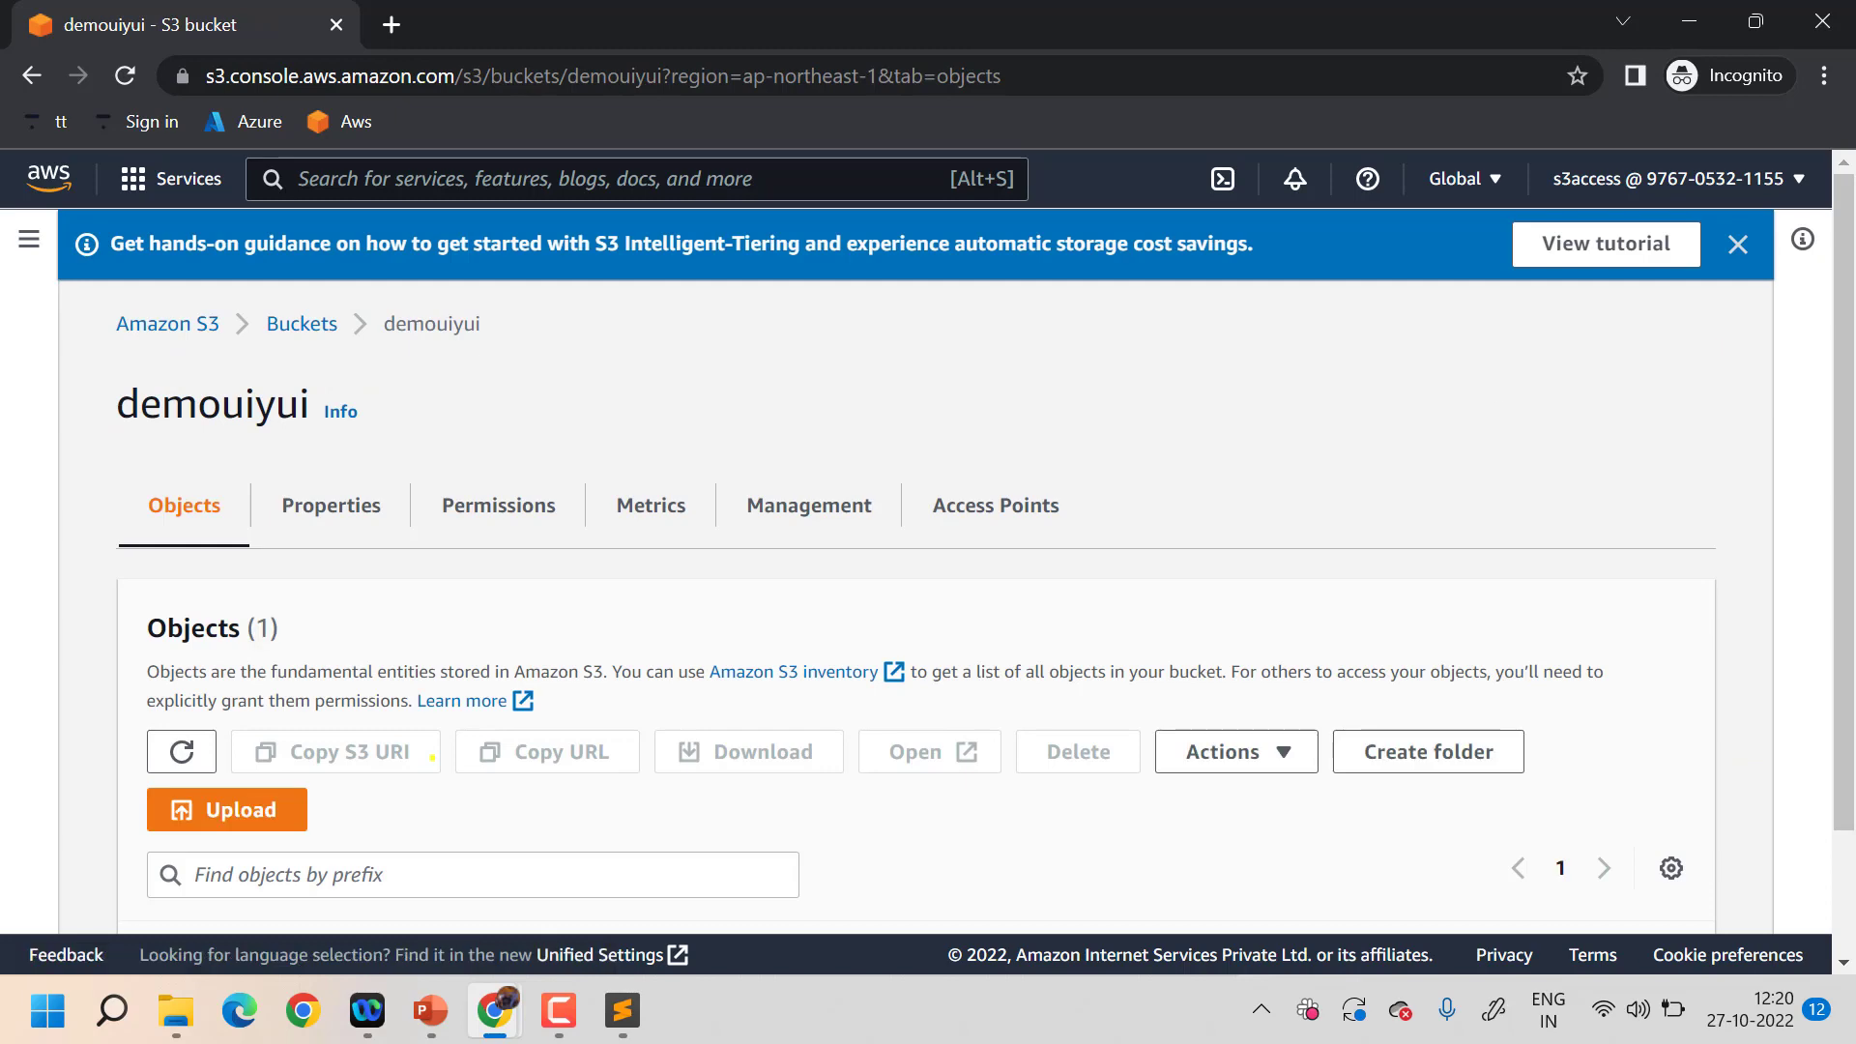
scroll(432, 758, "down", 2)
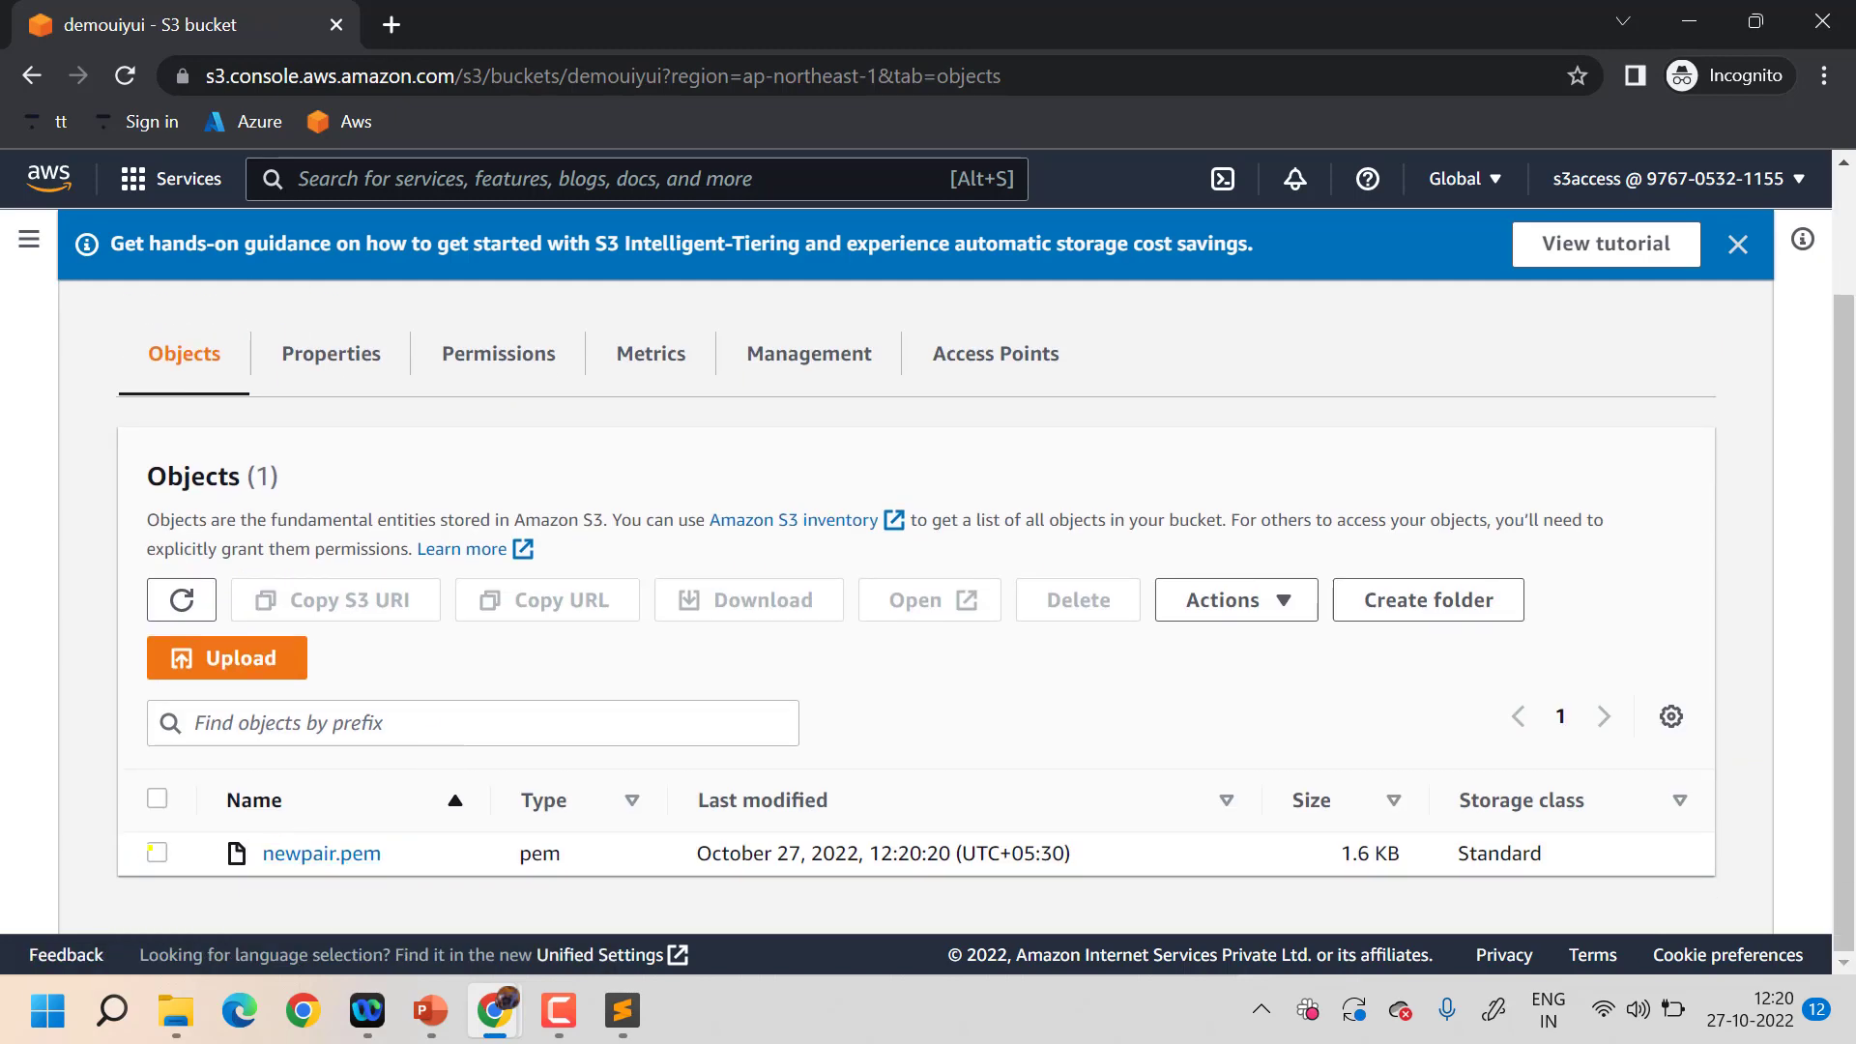
- Select newpair.pem for deletion and enter the 'permanently delete' confirmation phrase
left_click(155, 852)
left_click(1077, 599)
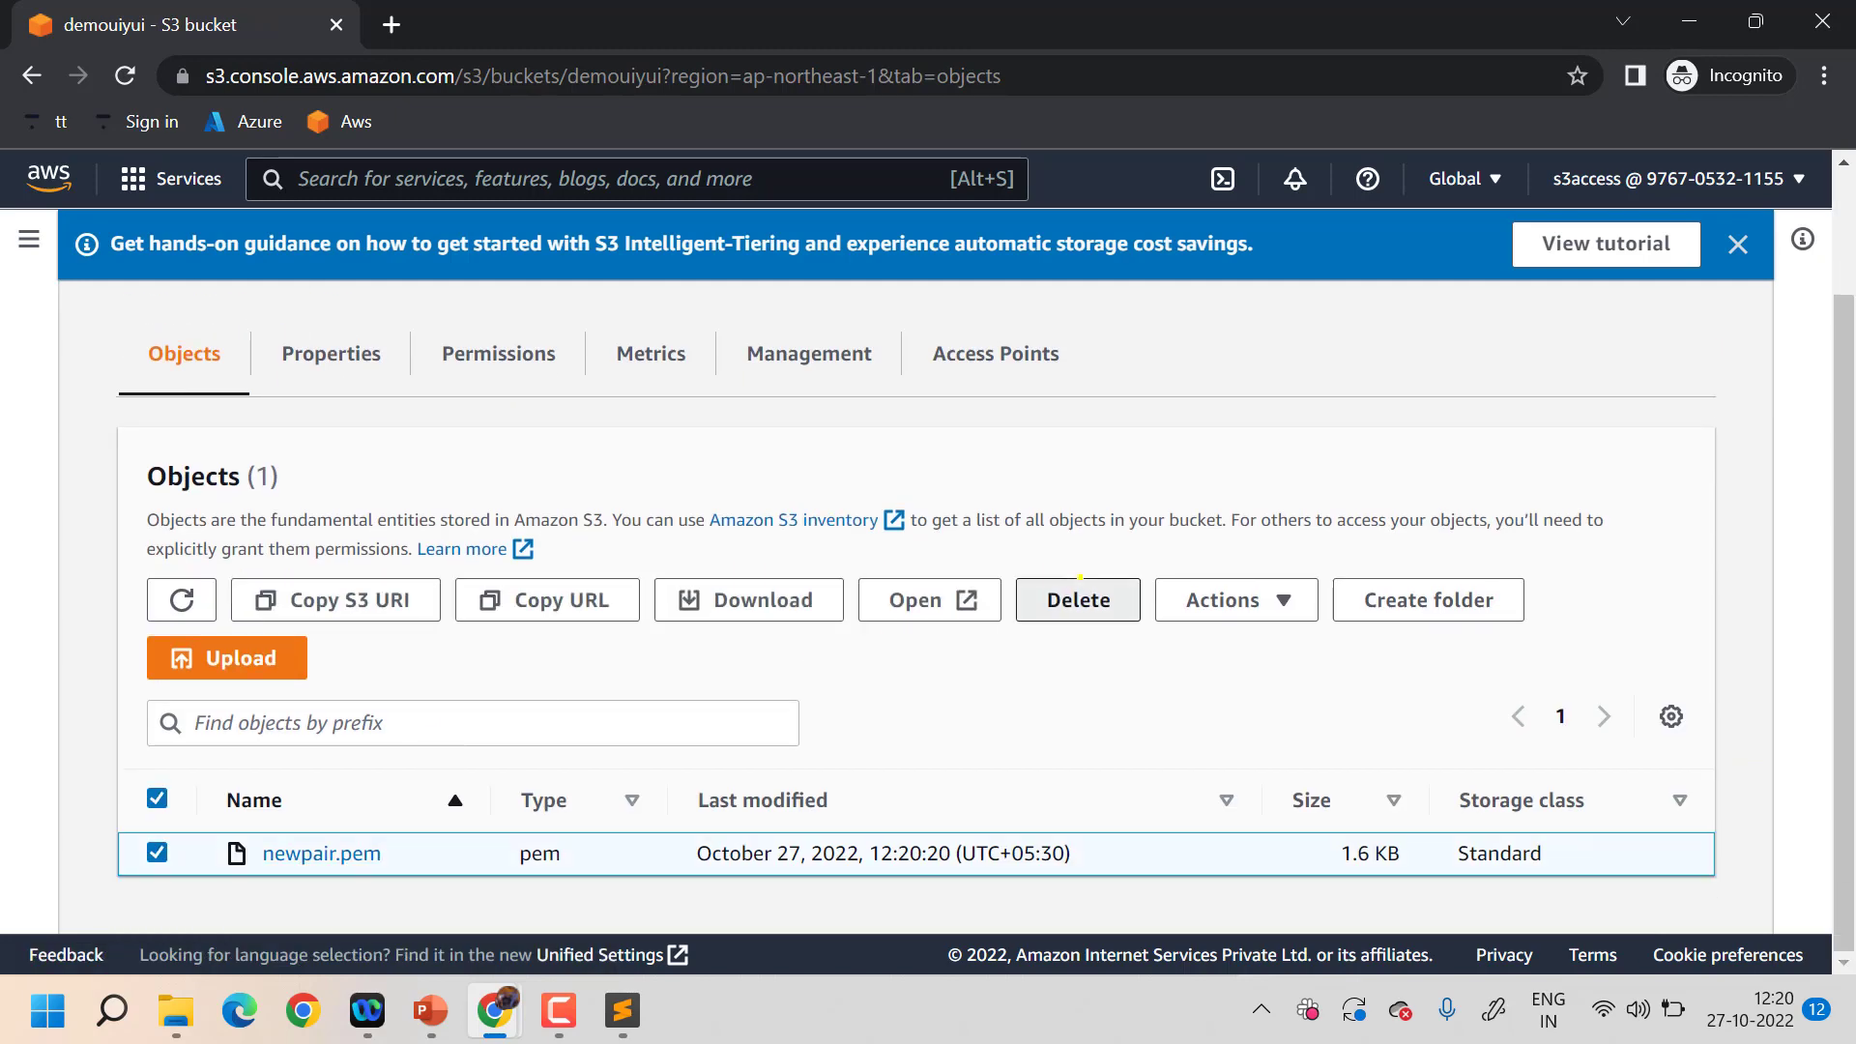
scroll(786, 722, "down", 4)
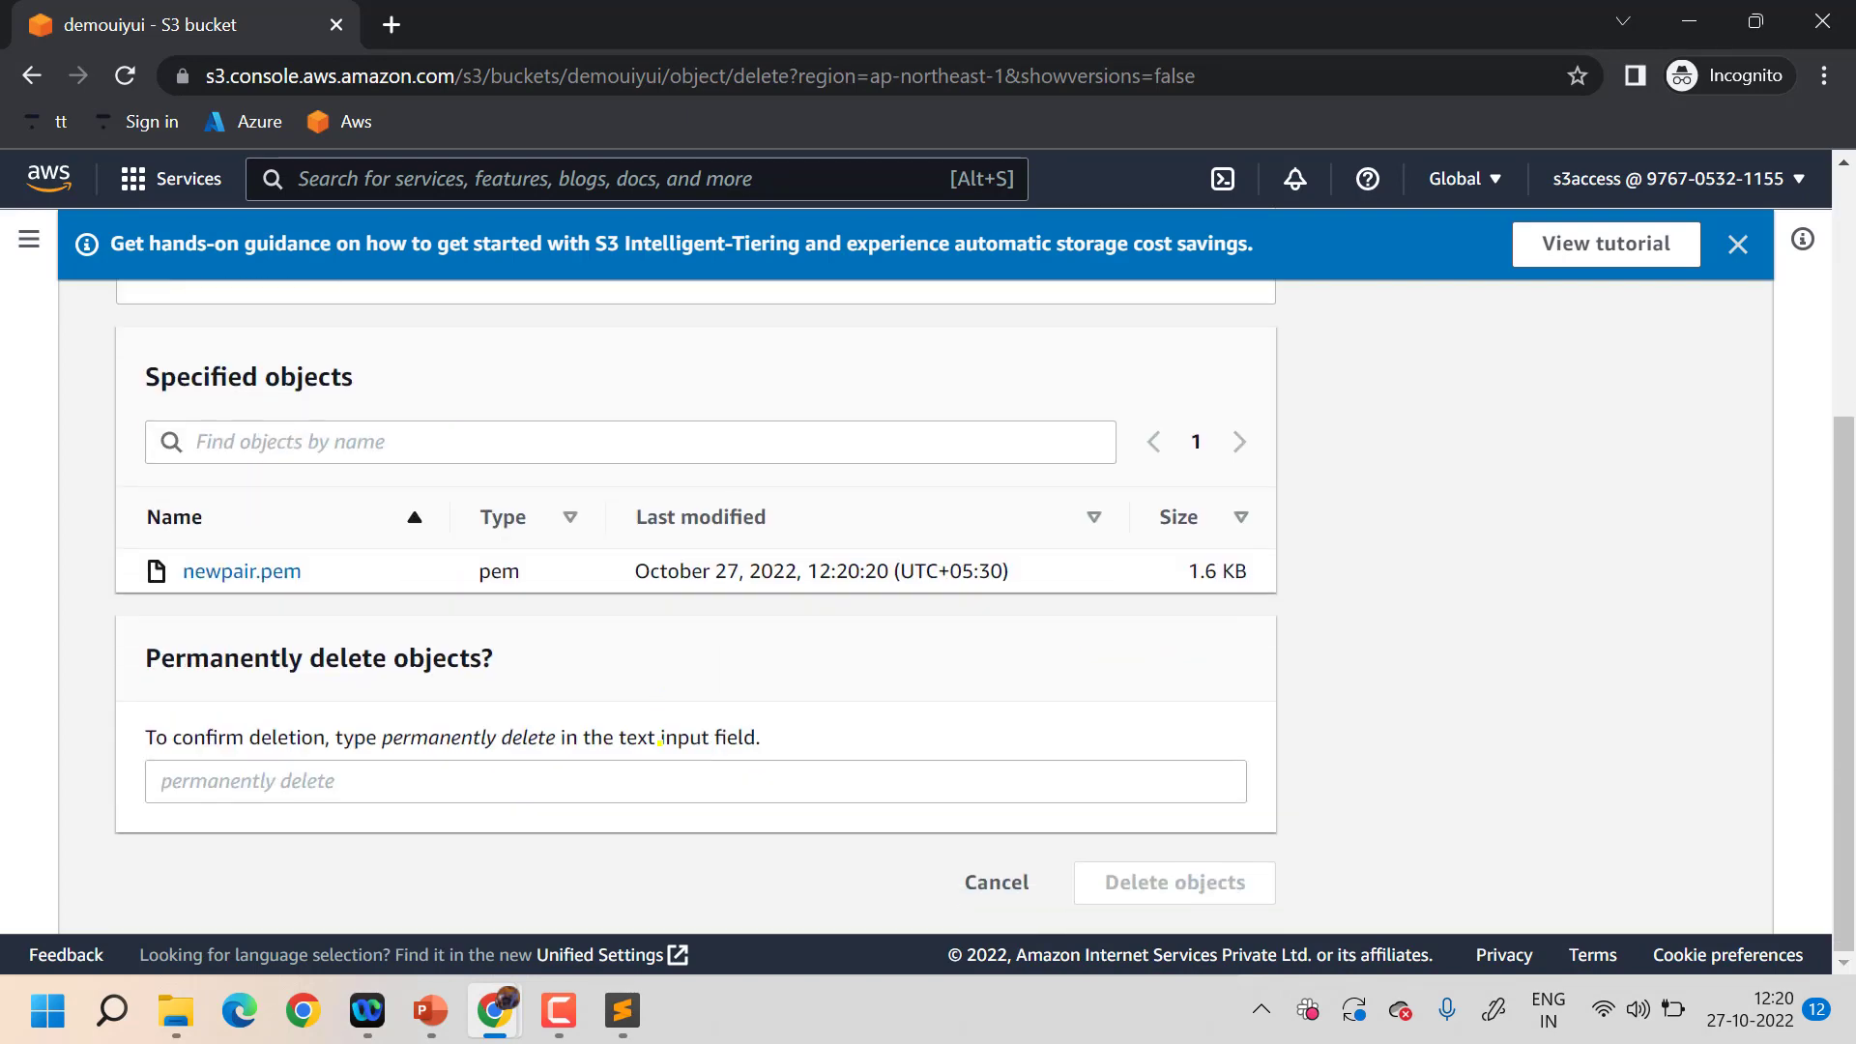
left_click_drag(560, 736, 384, 724)
key("ctrl+c")
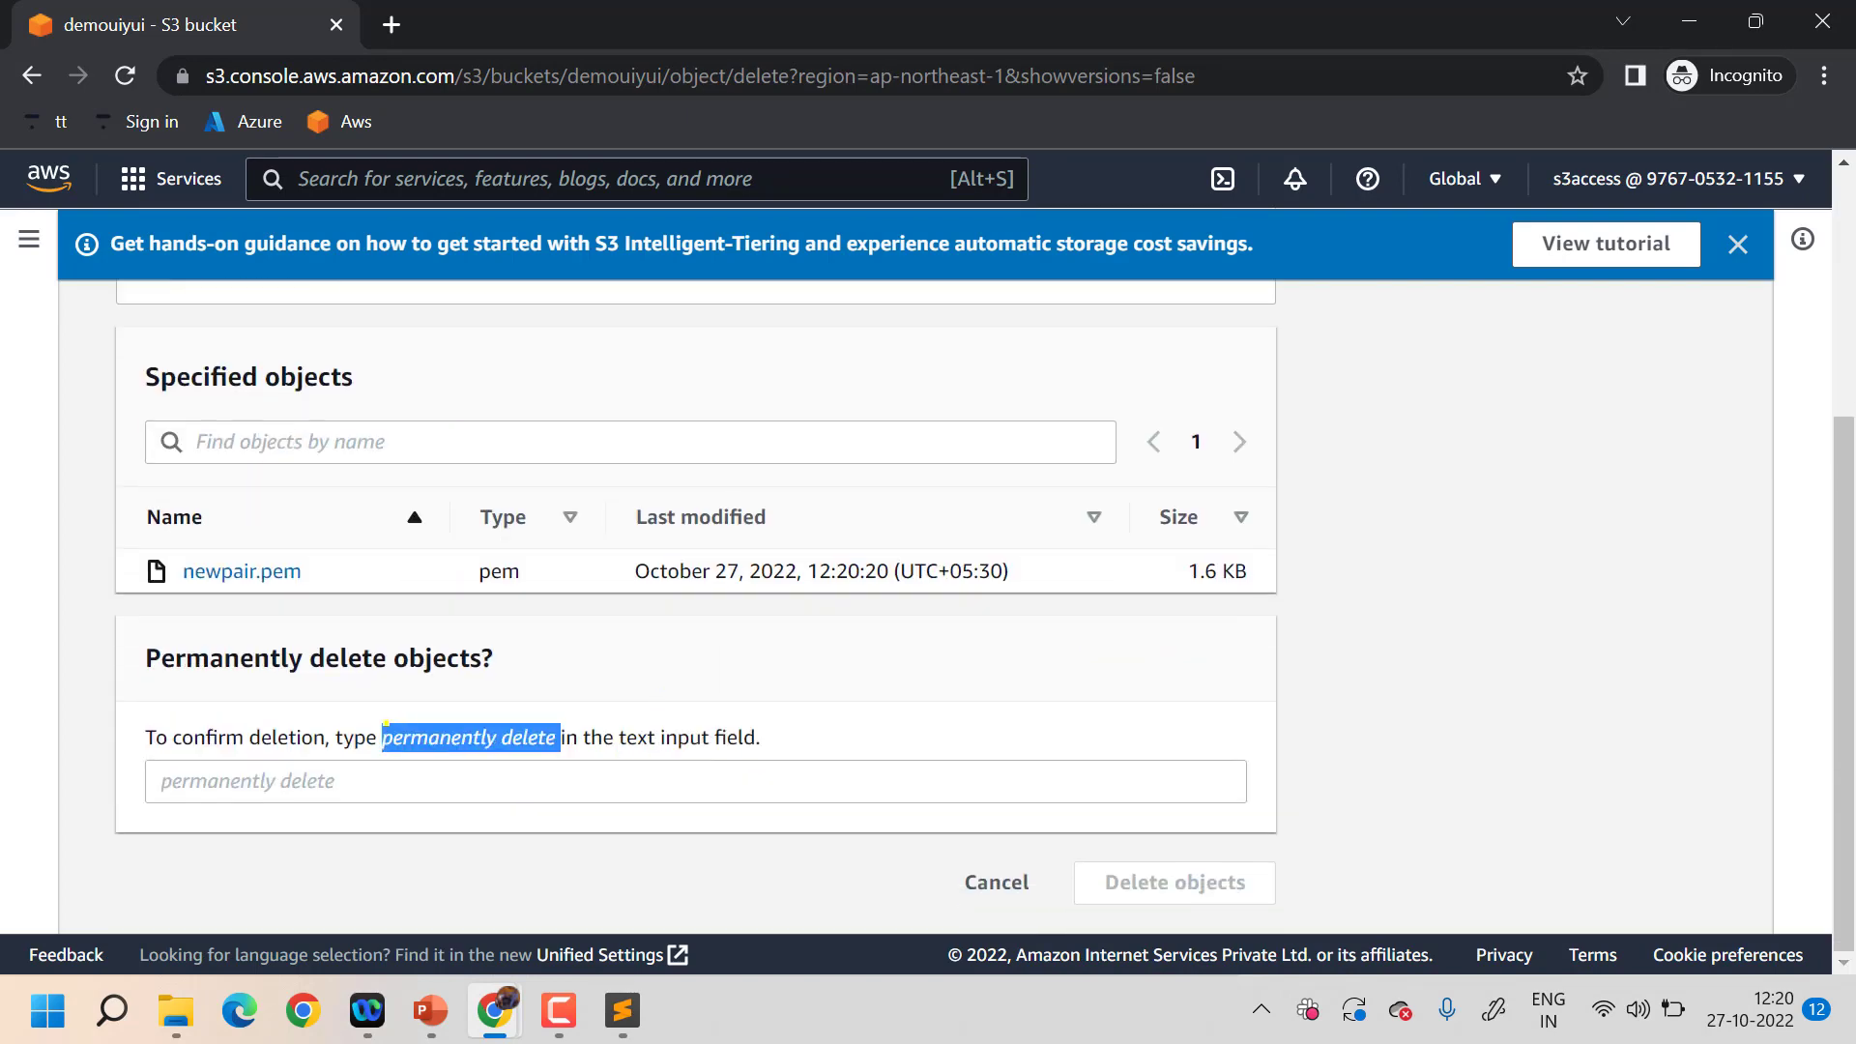
left_click(410, 788)
key("ctrl+v")
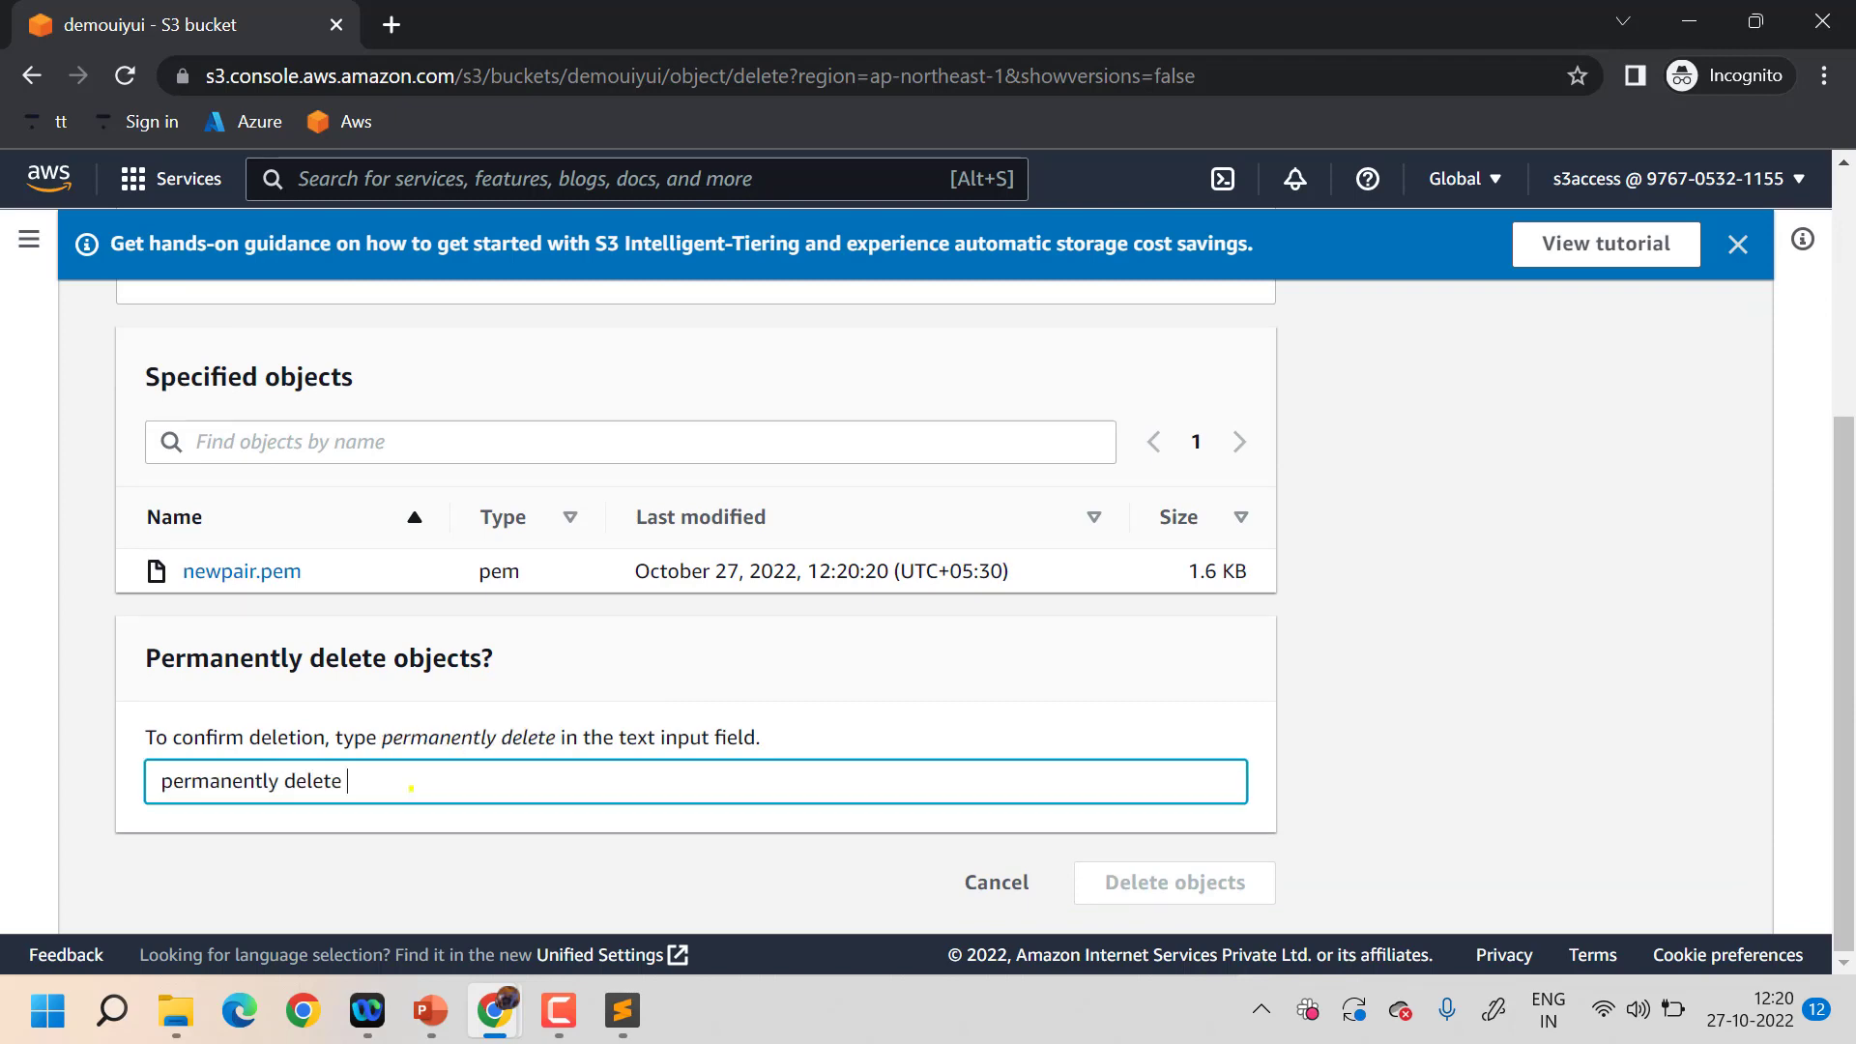
left_click(786, 871)
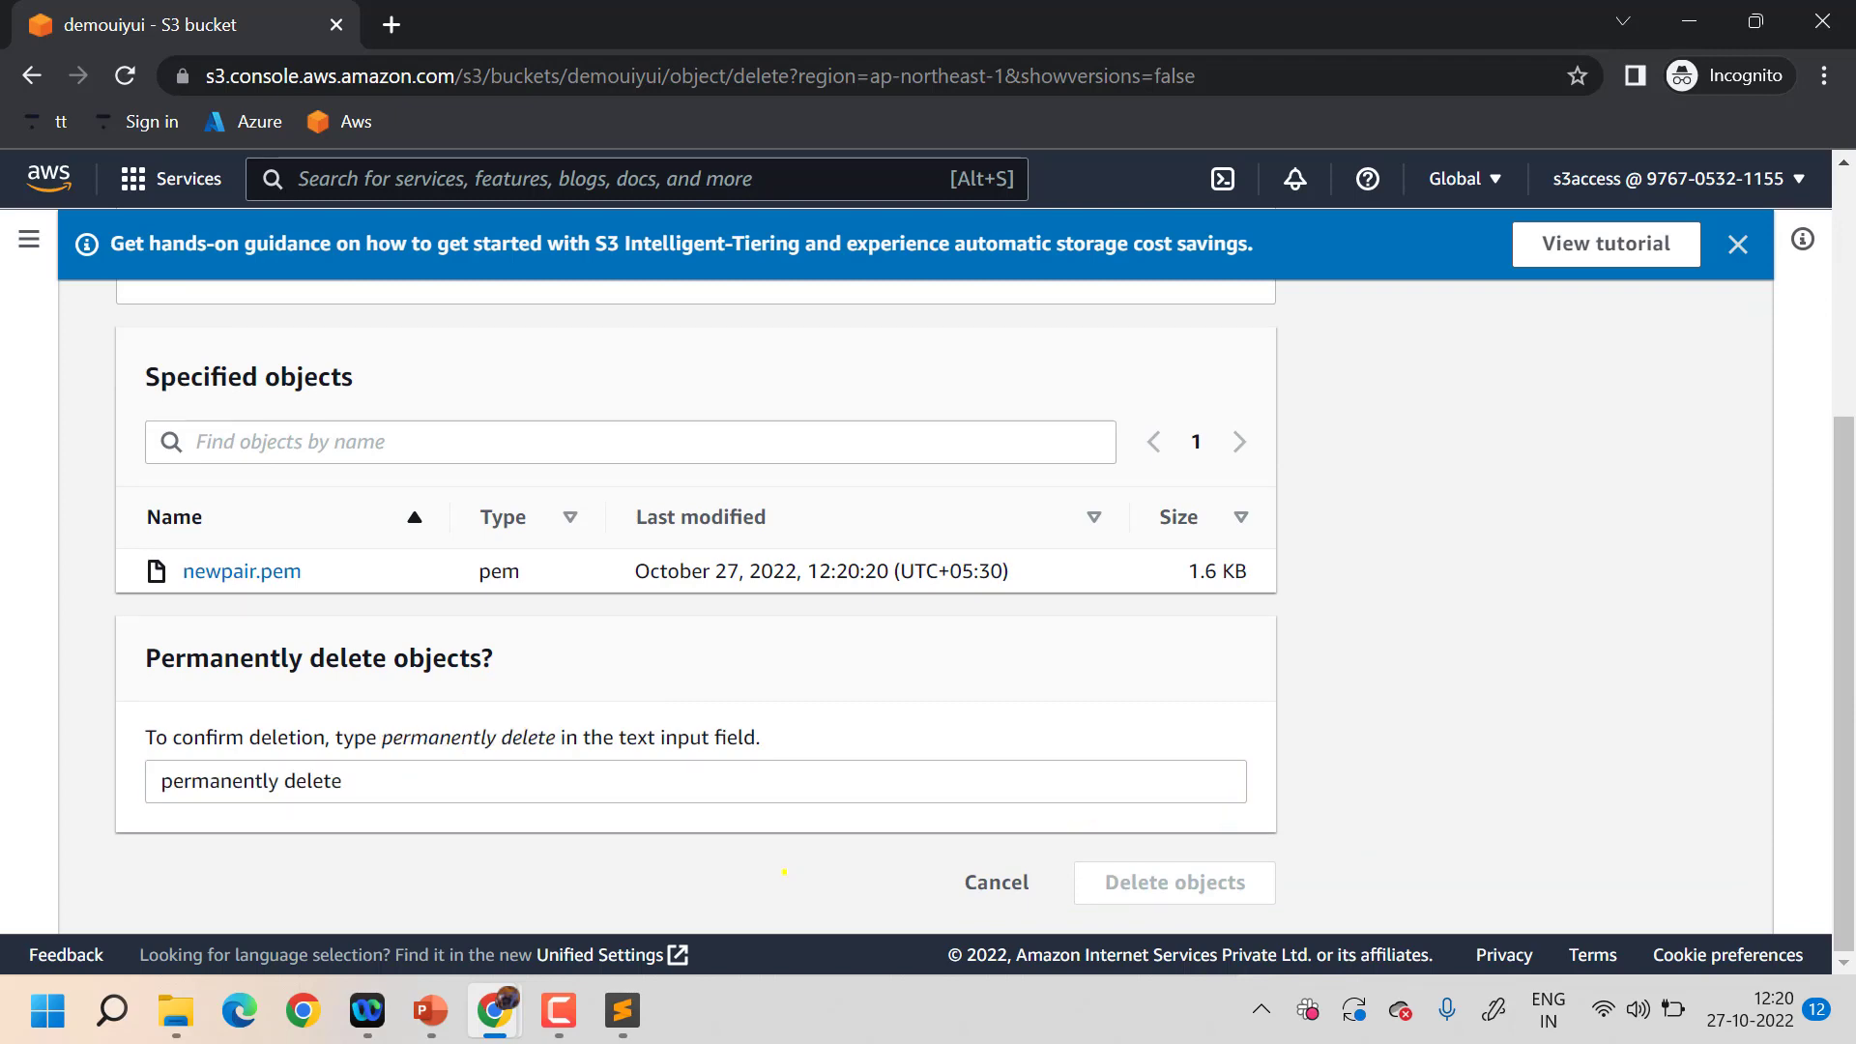
- After viewing the object in a new tab, confirm permanently deleting newpair.pem
scroll(783, 871, "up", 3)
scroll(784, 871, "down", 2)
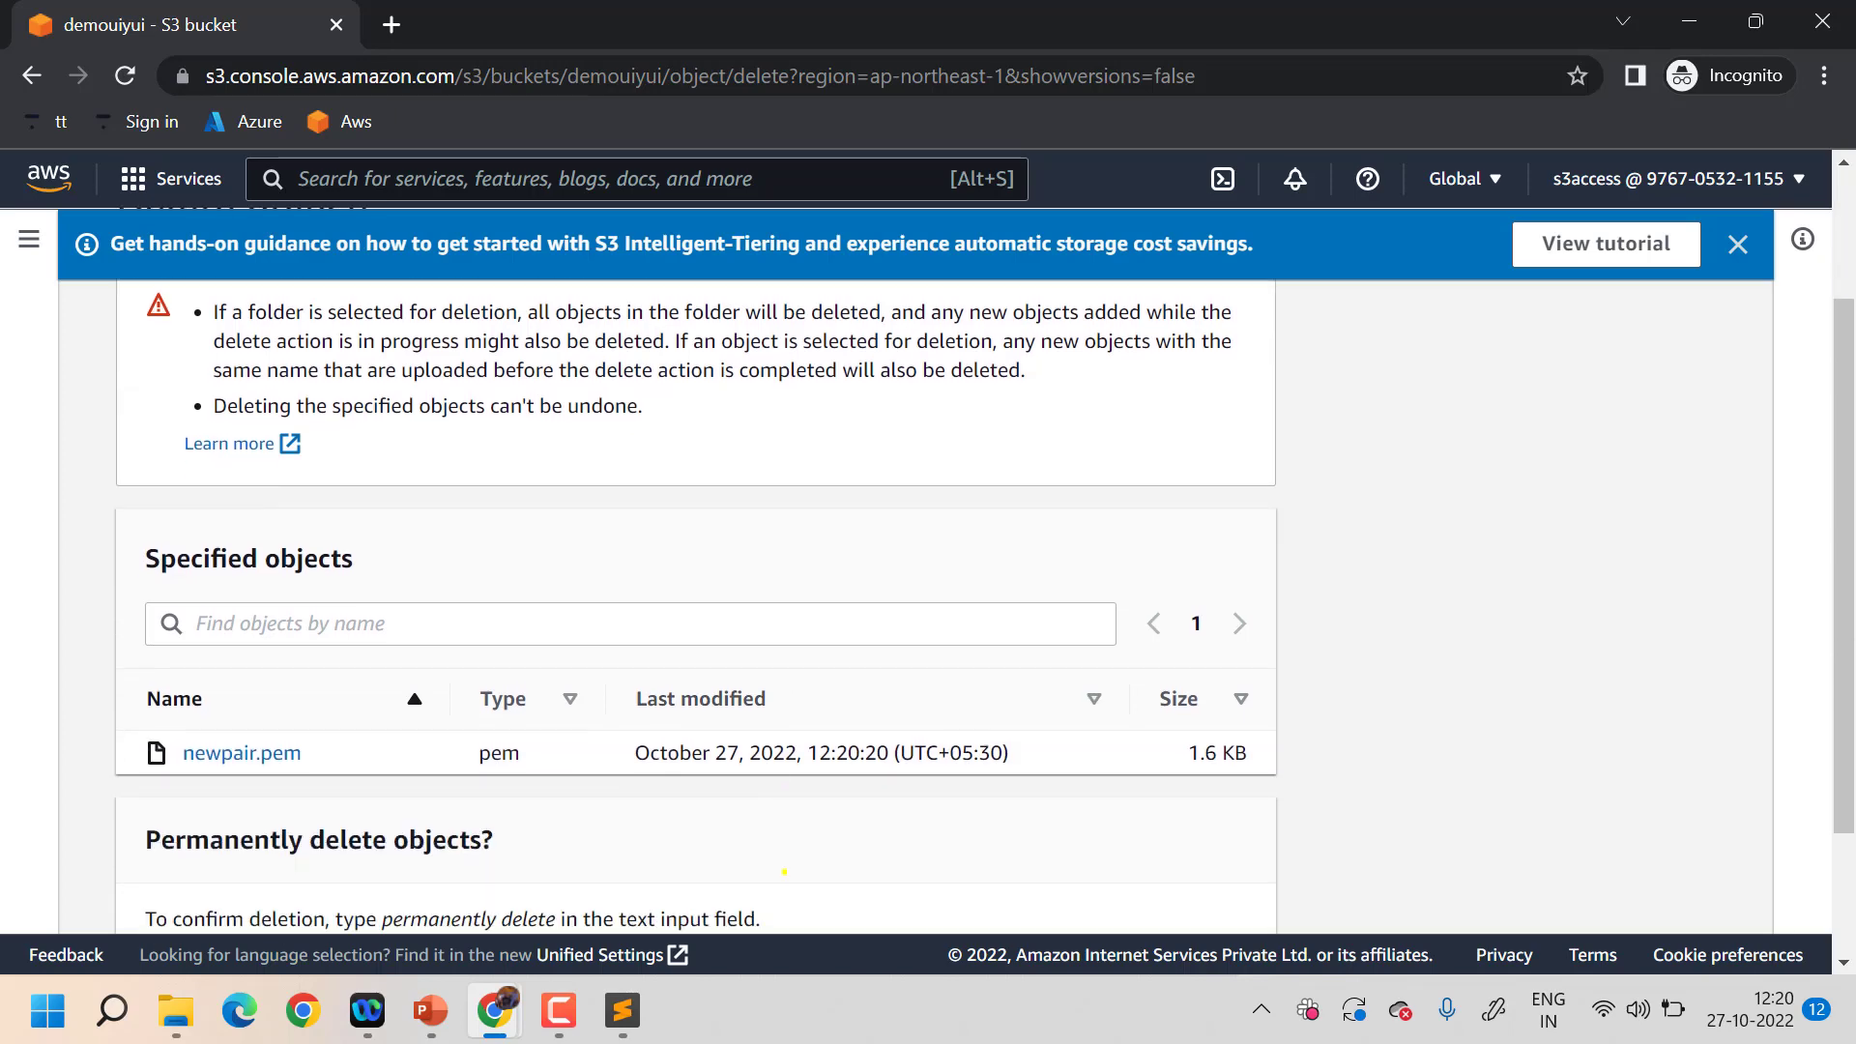
left_click(281, 753)
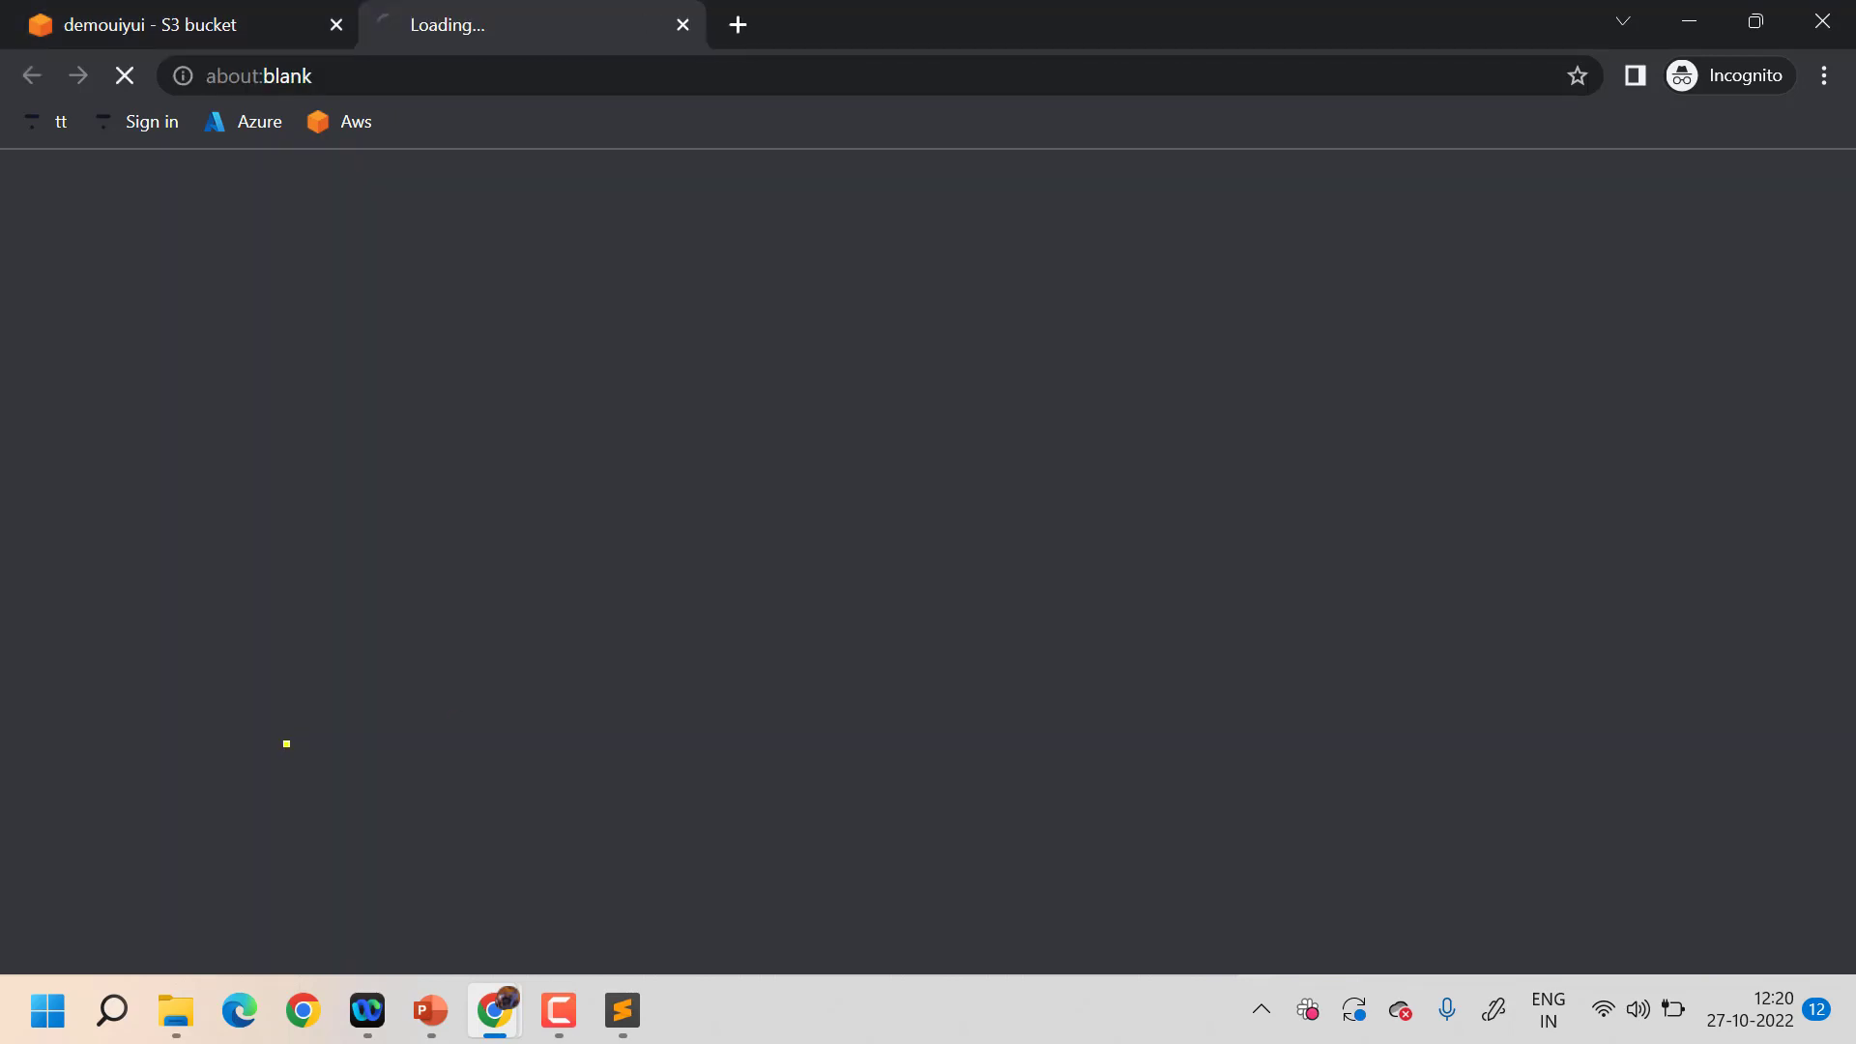
left_click(167, 14)
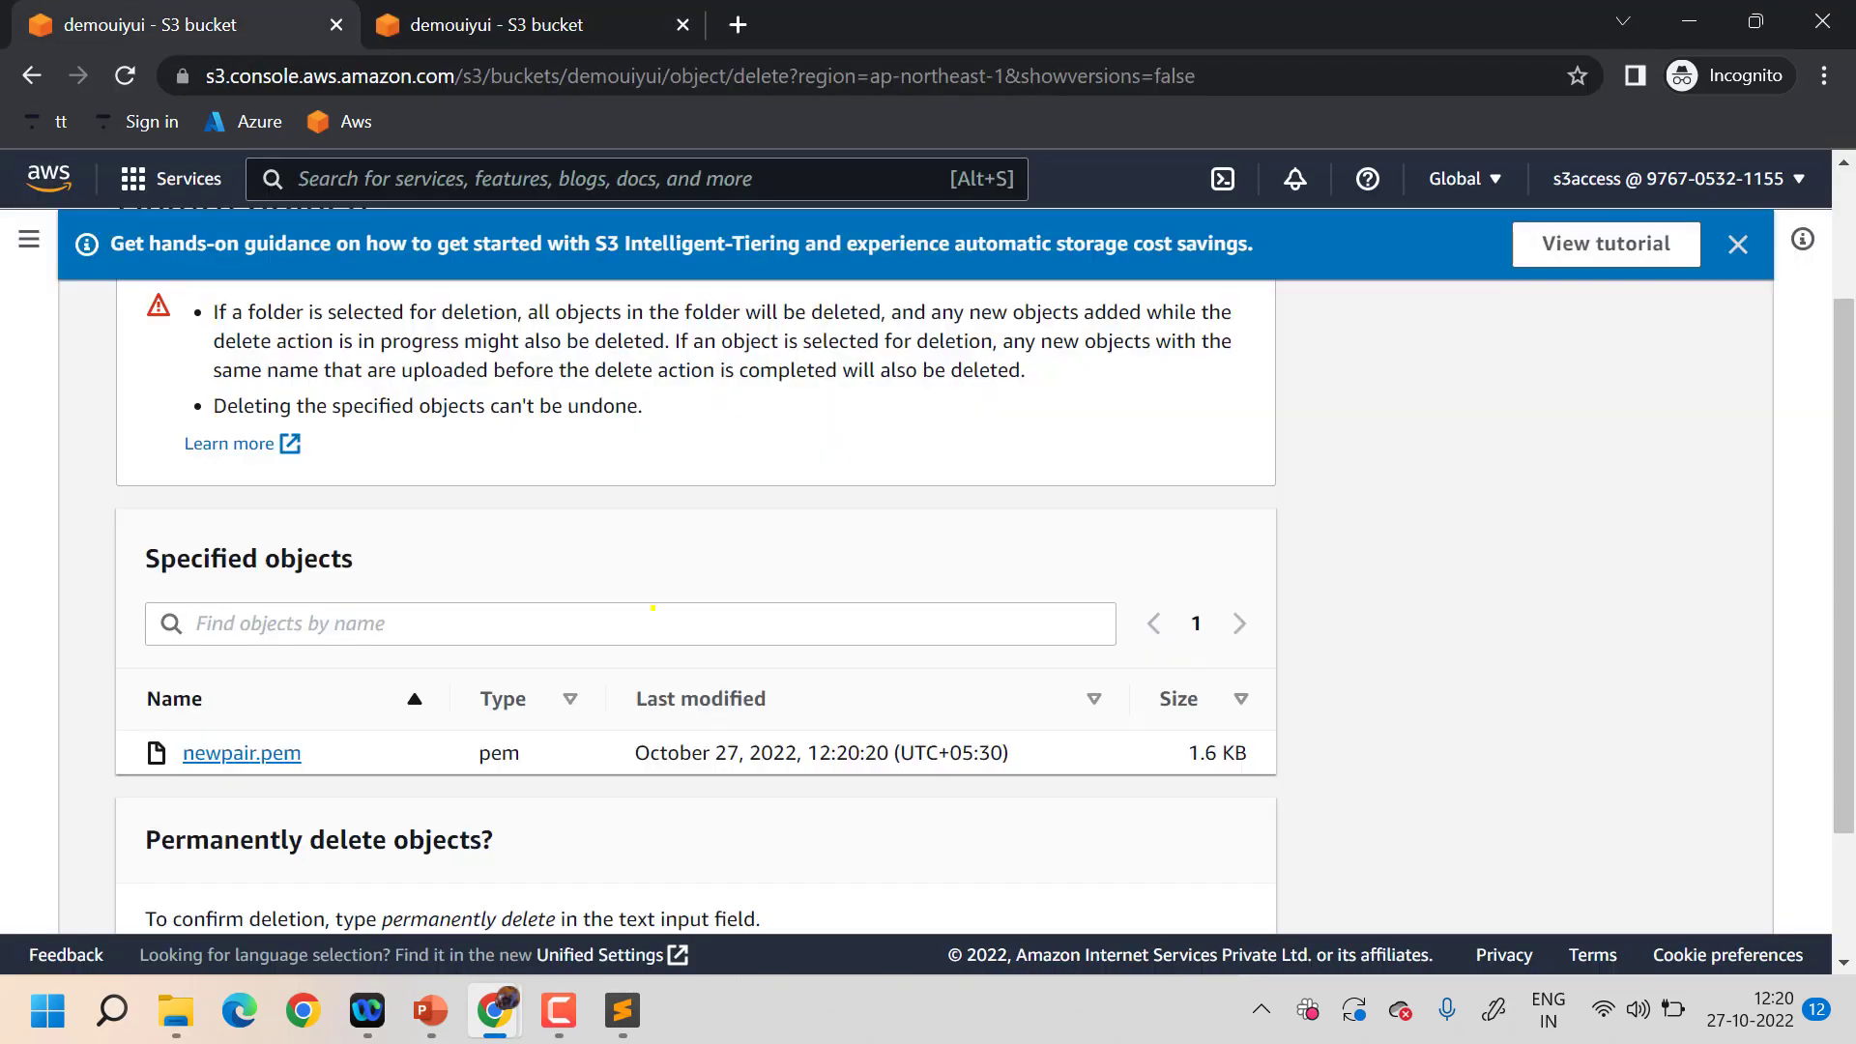
scroll(652, 608, "down", 2)
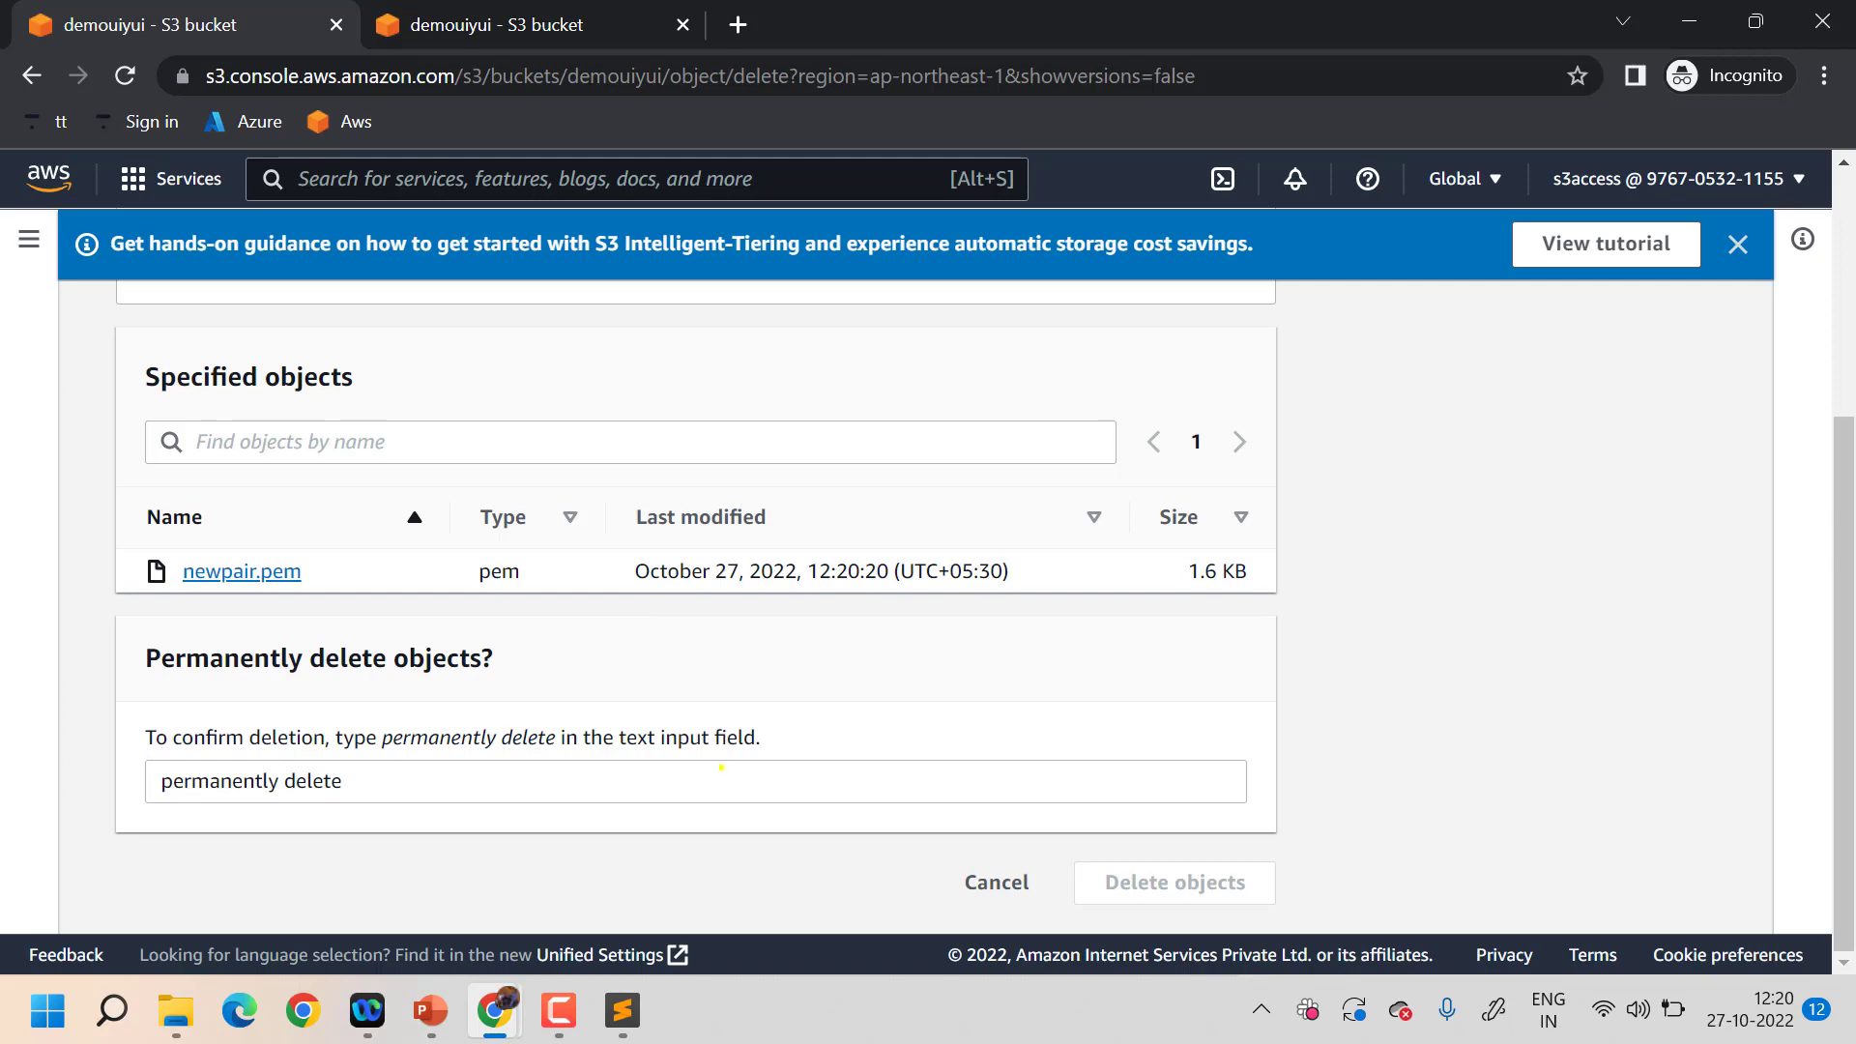
scroll(722, 767, "up", 3)
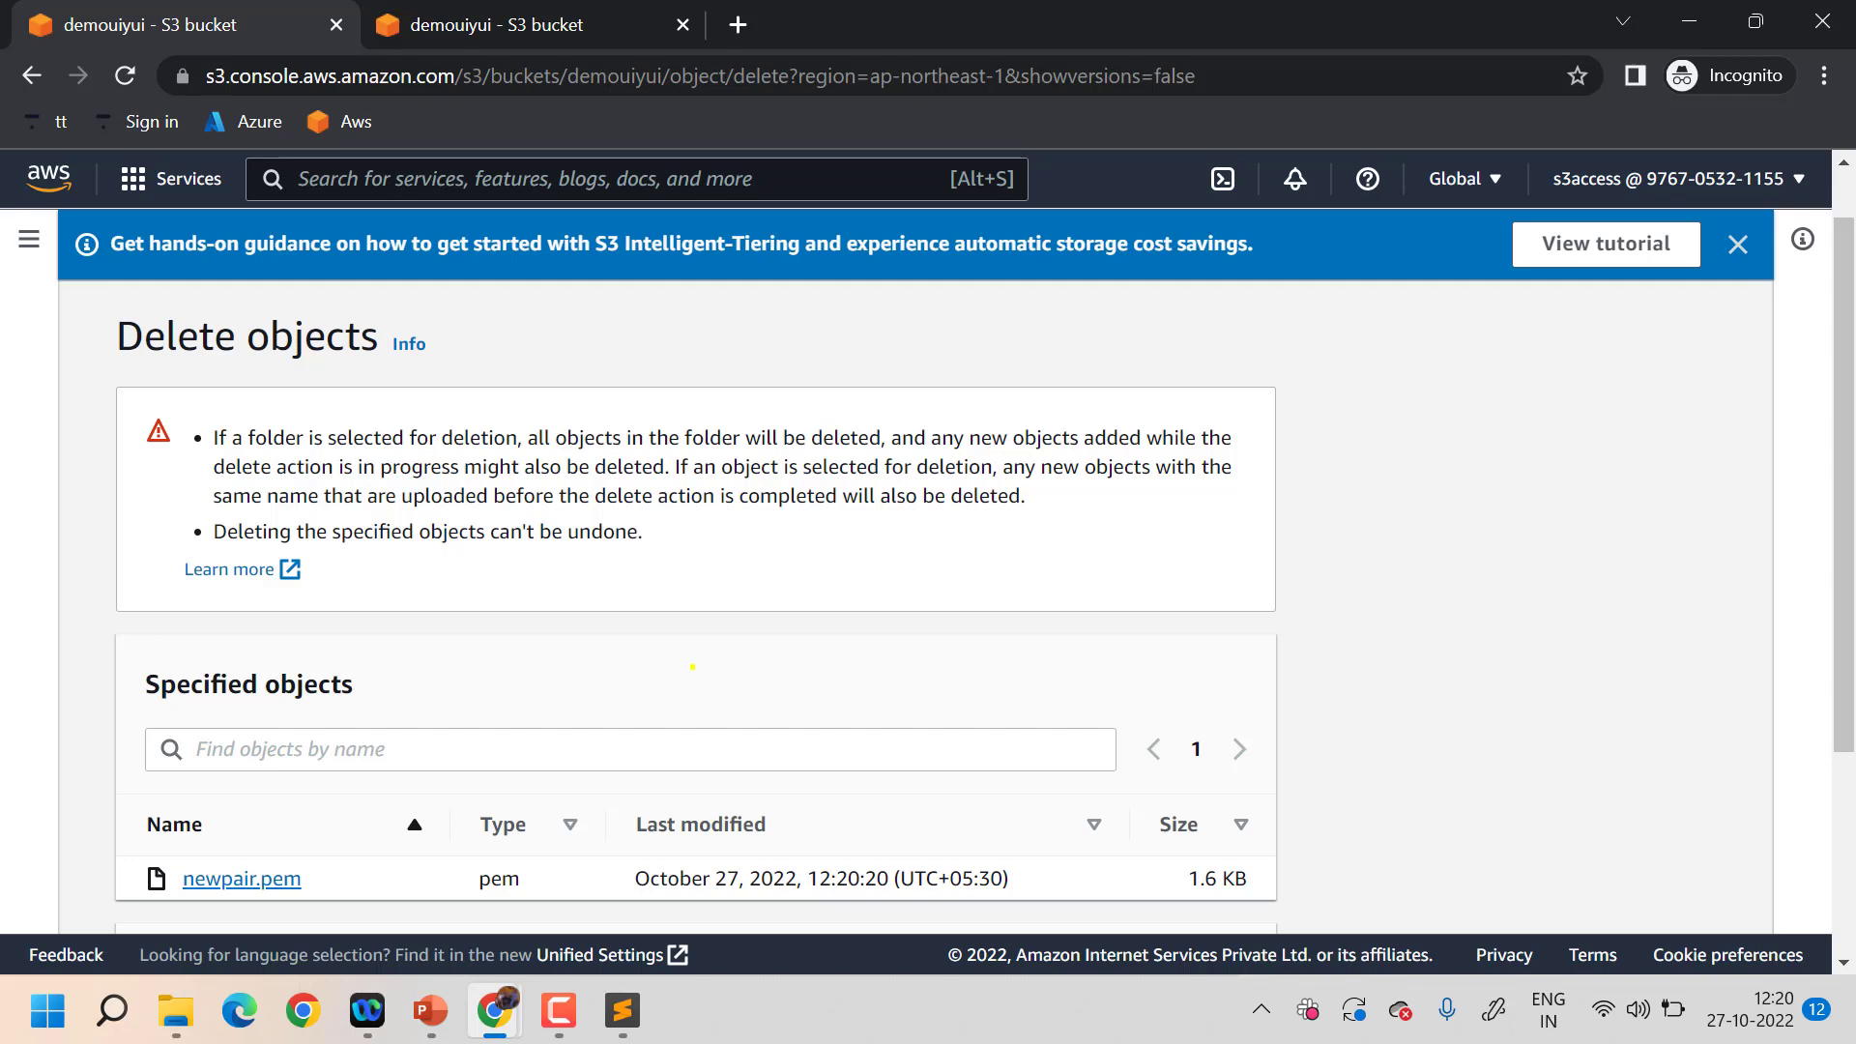
scroll(692, 666, "down", 2)
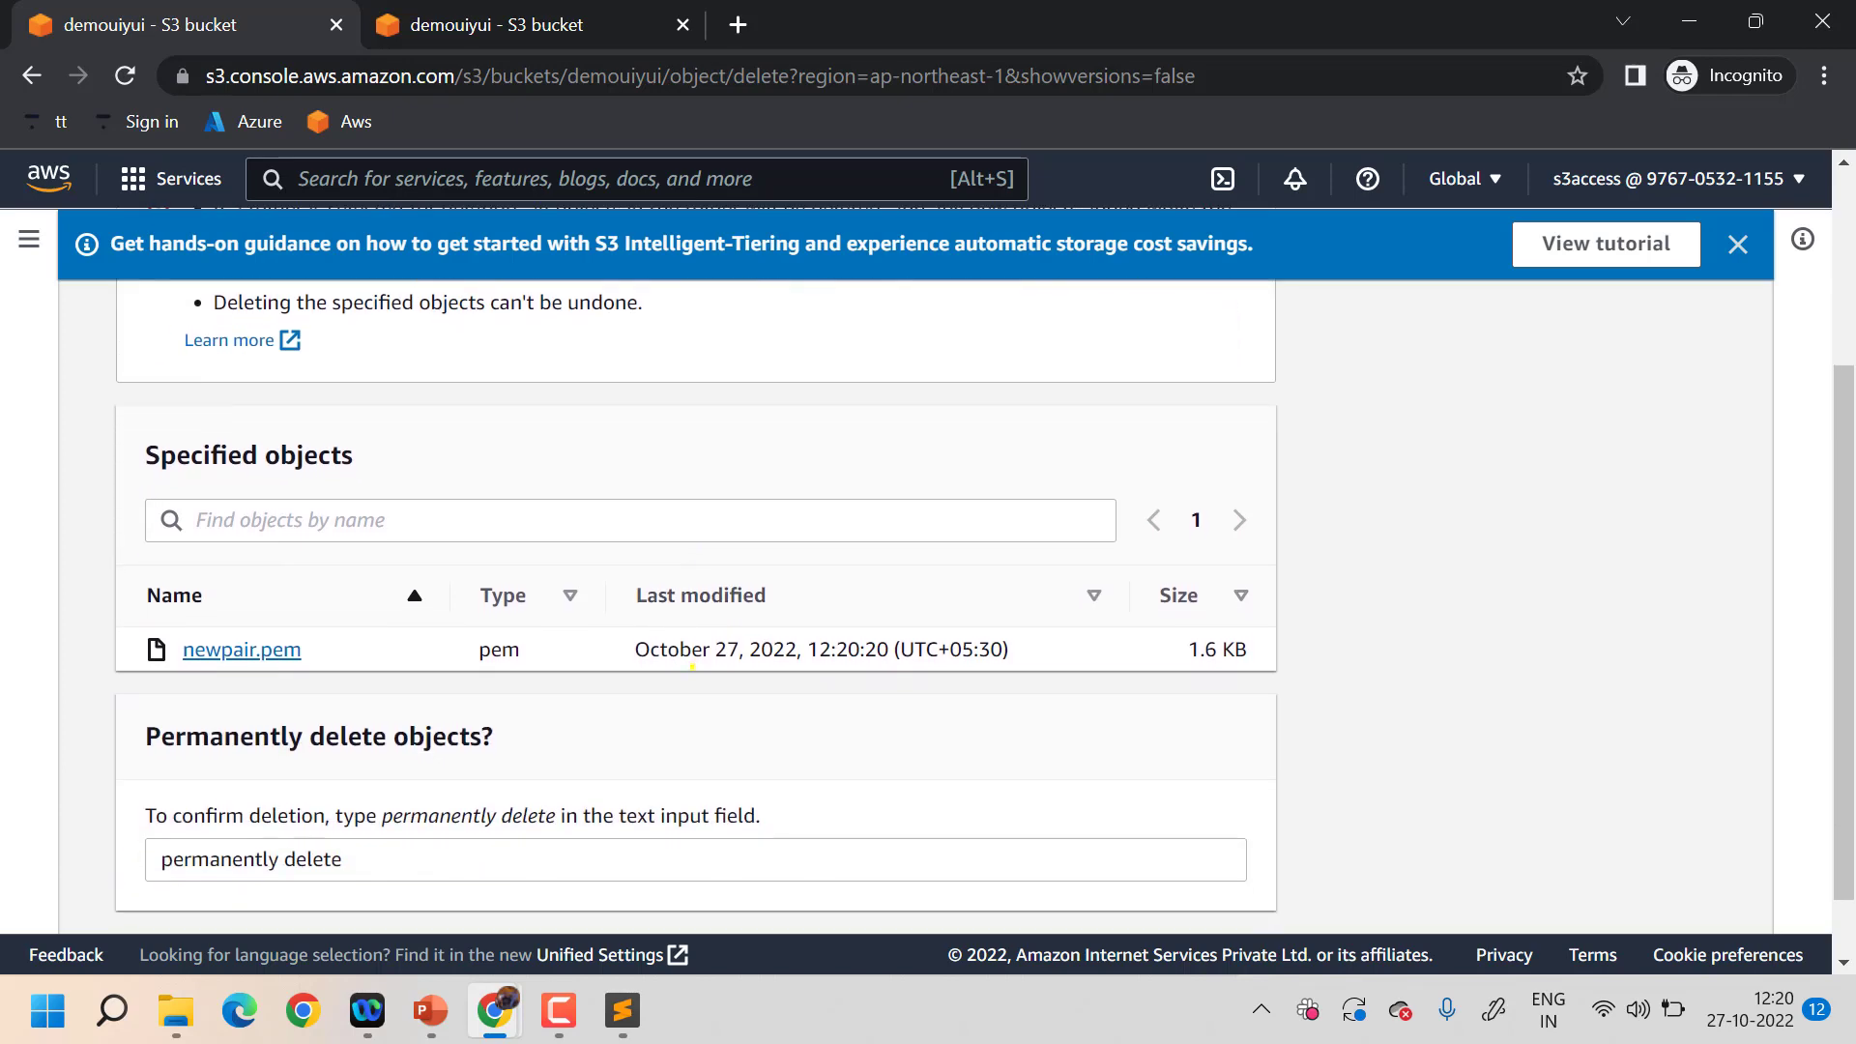
scroll(818, 743, "down", 3)
scroll(817, 742, "up", 6)
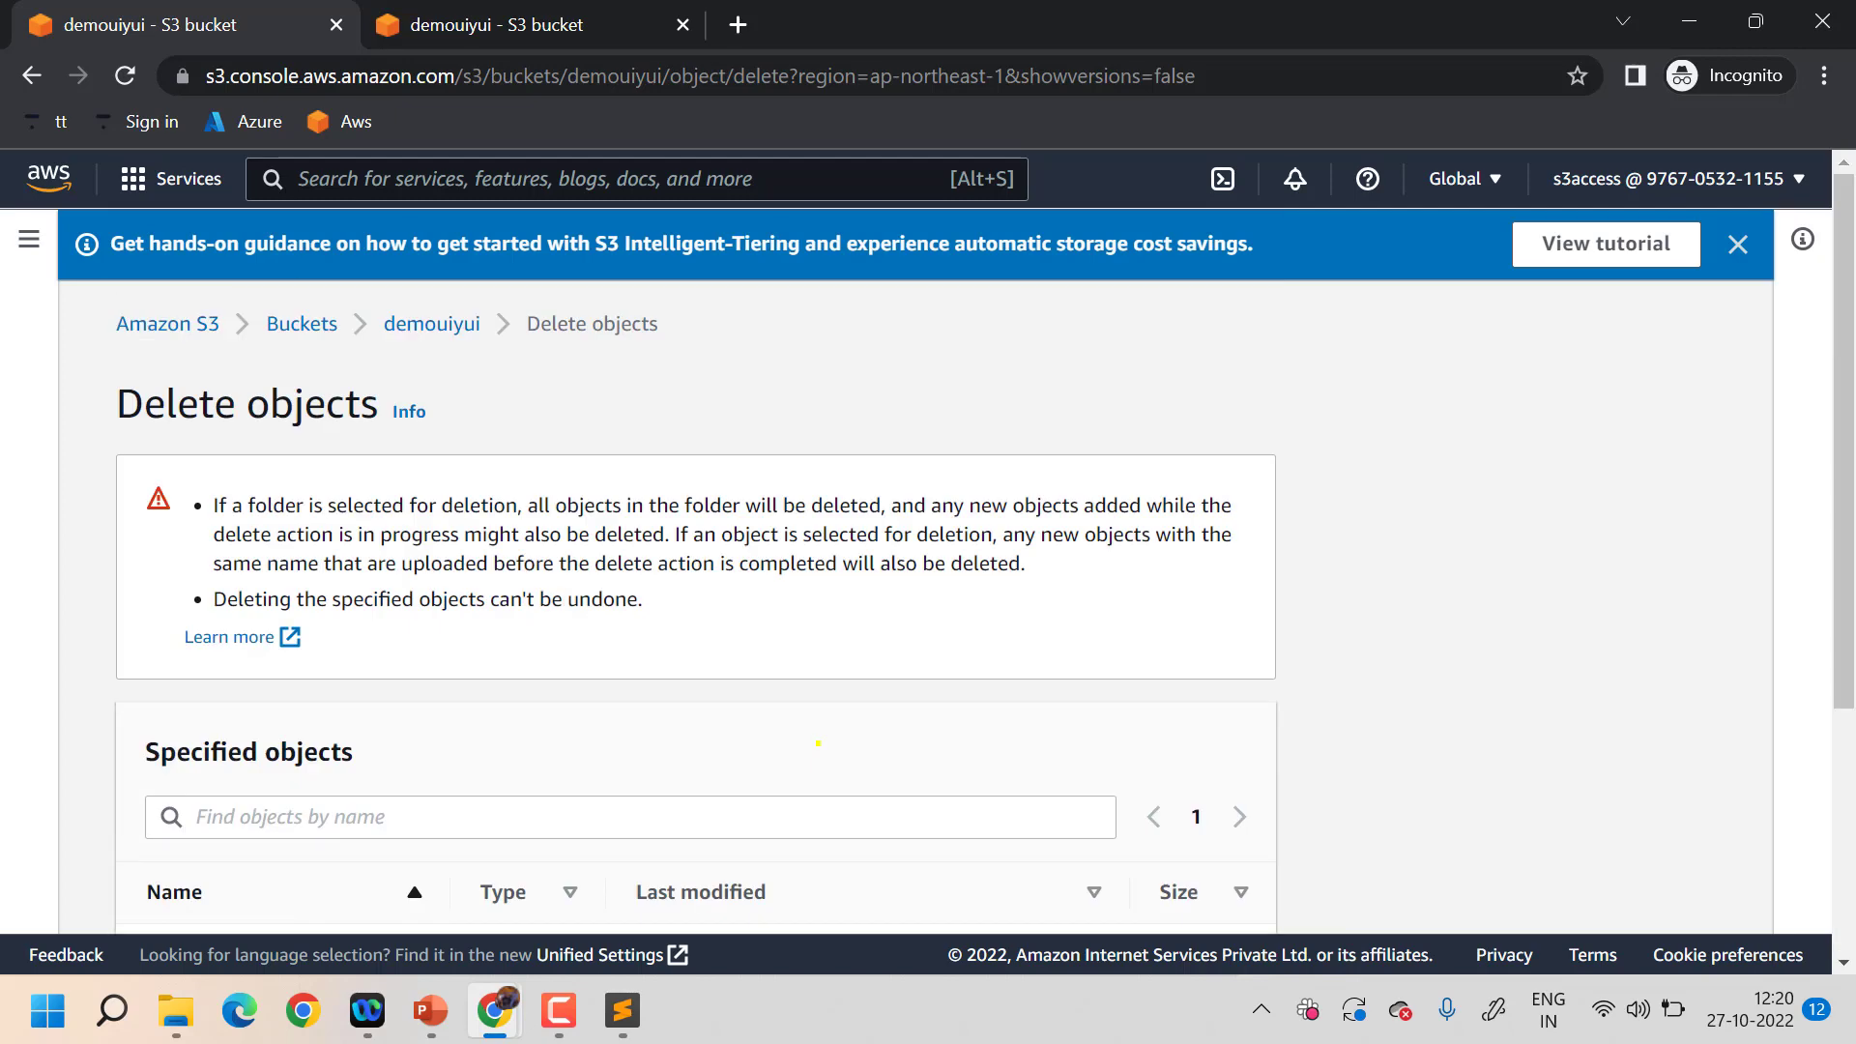
scroll(692, 580, "down", 3)
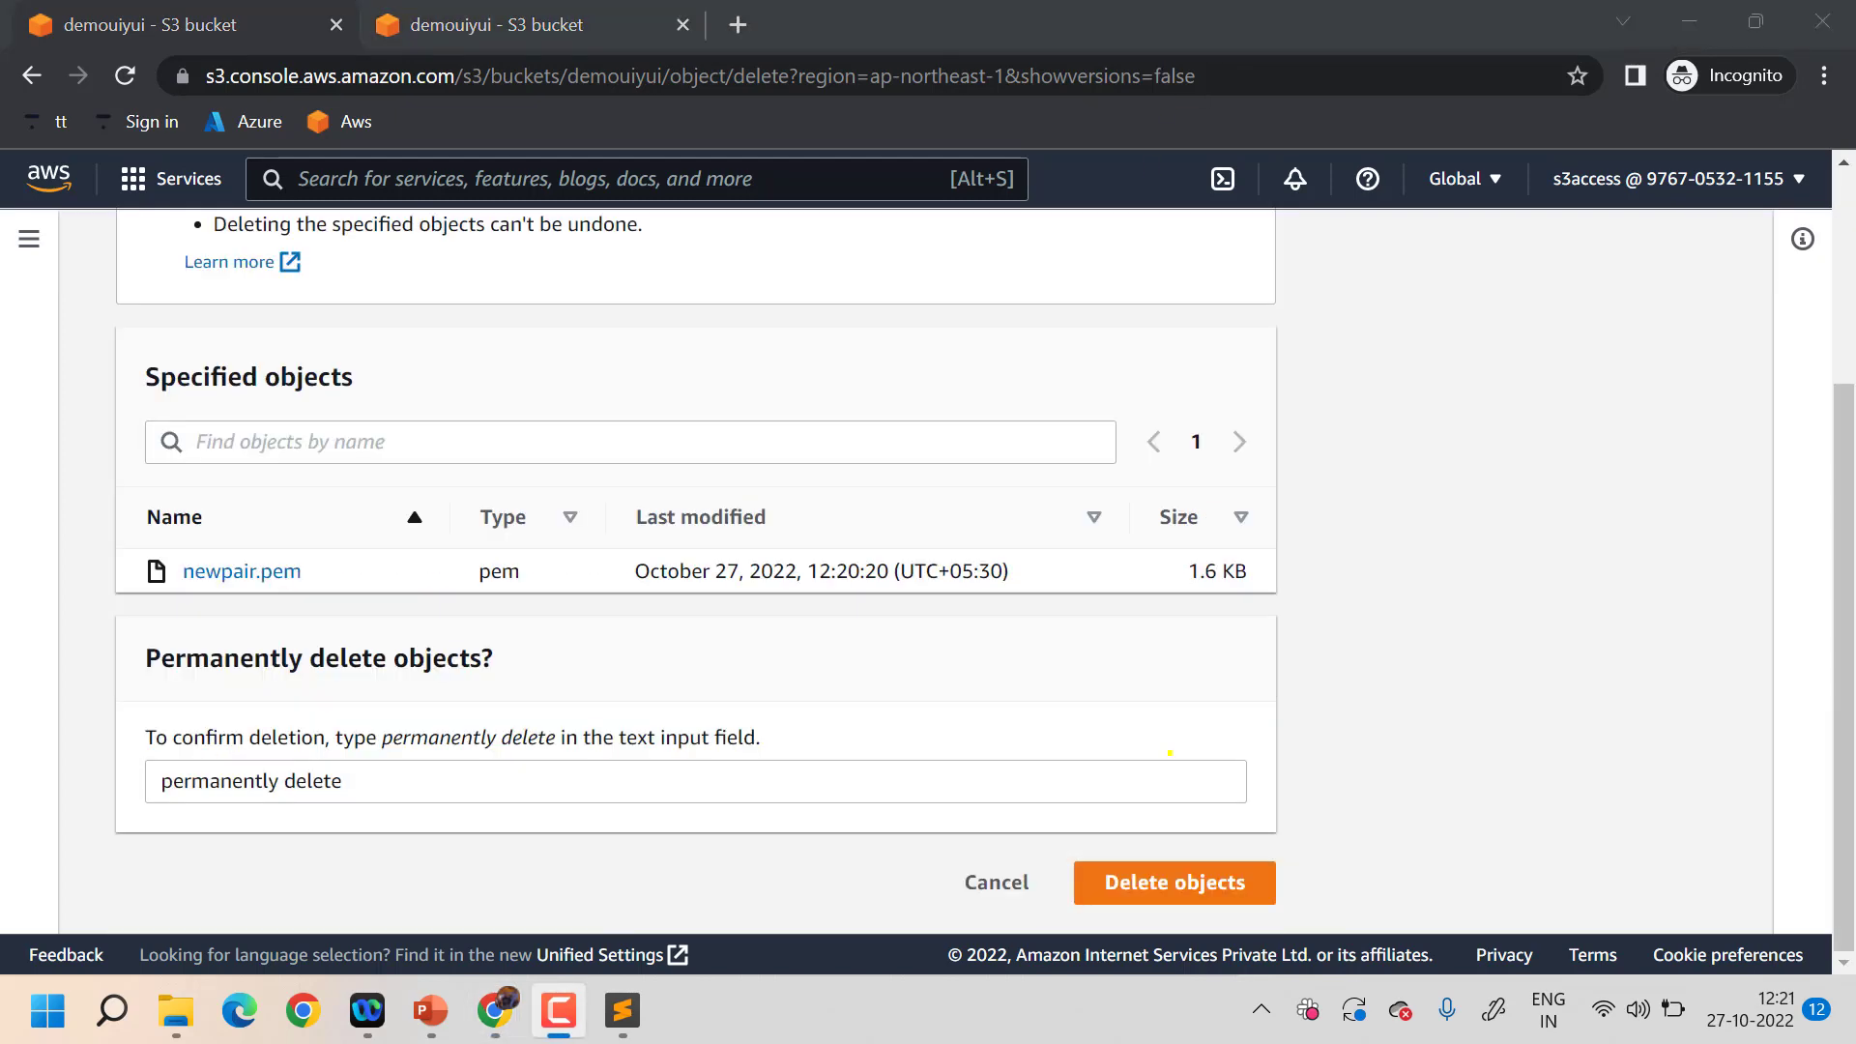
left_click(1166, 852)
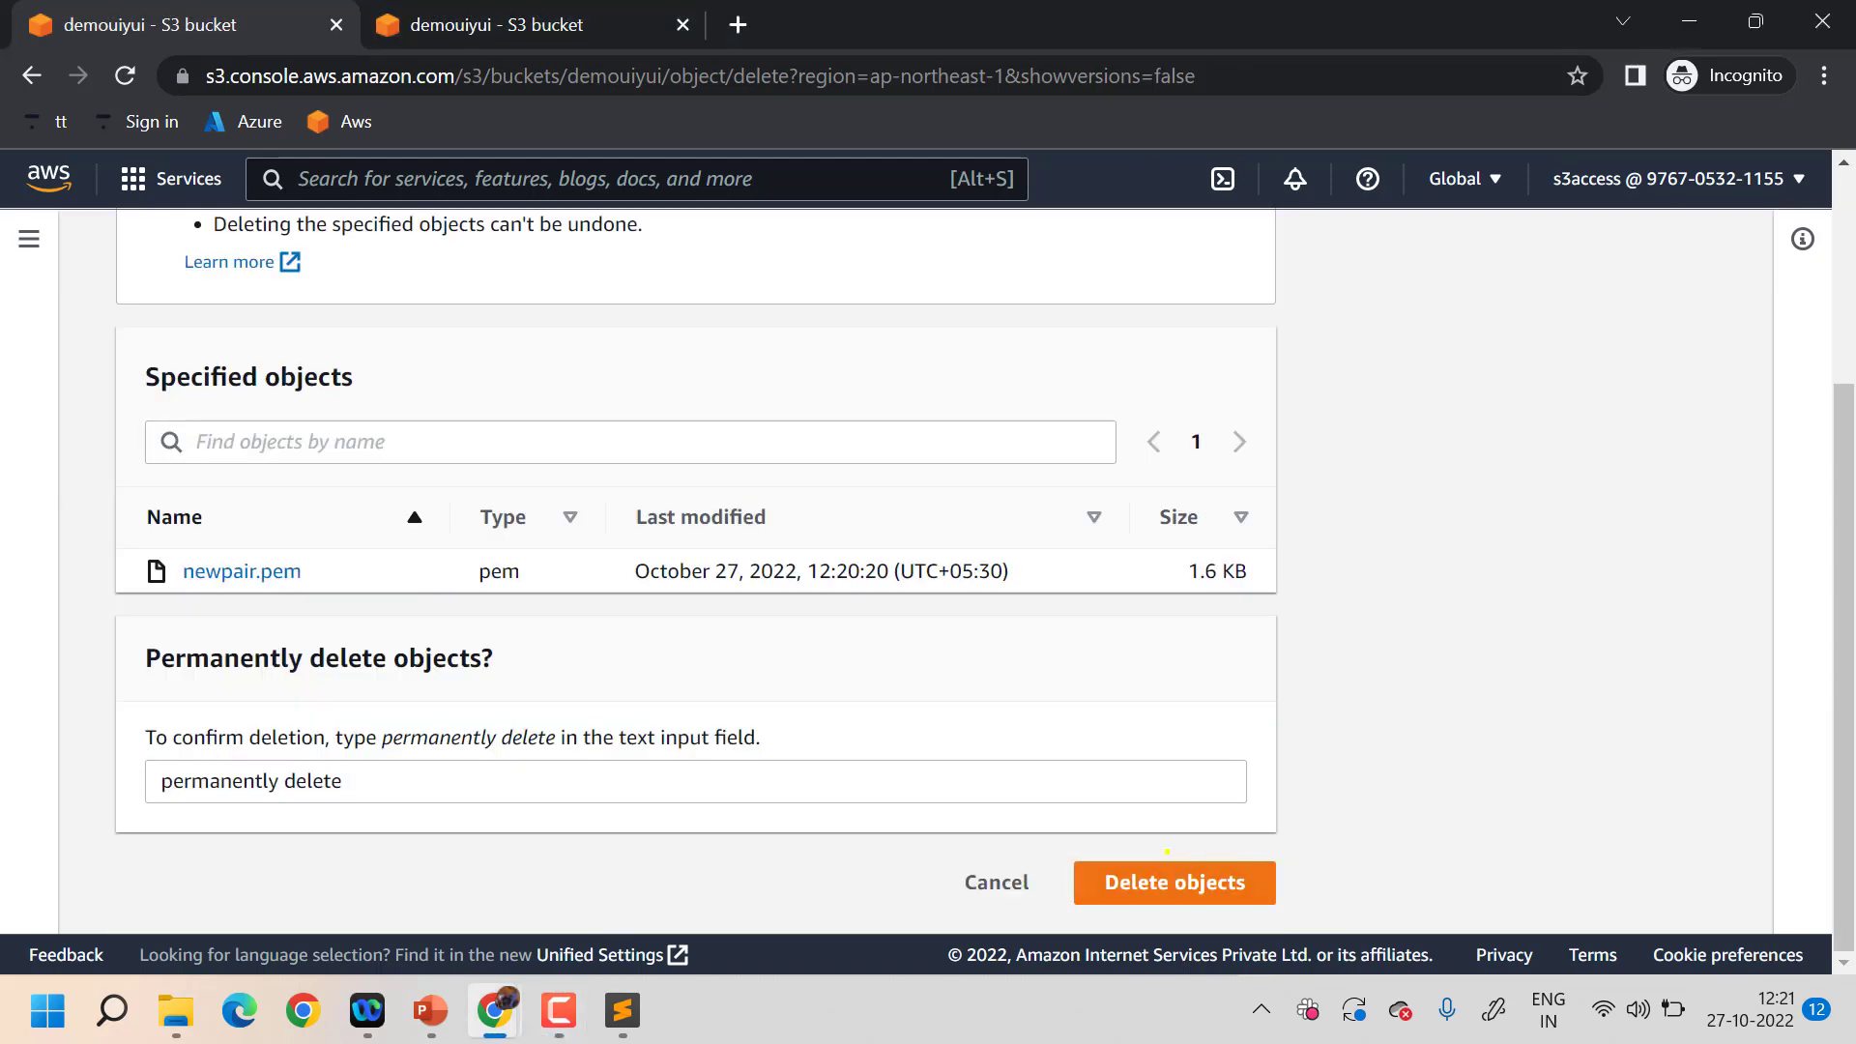
left_click(1156, 874)
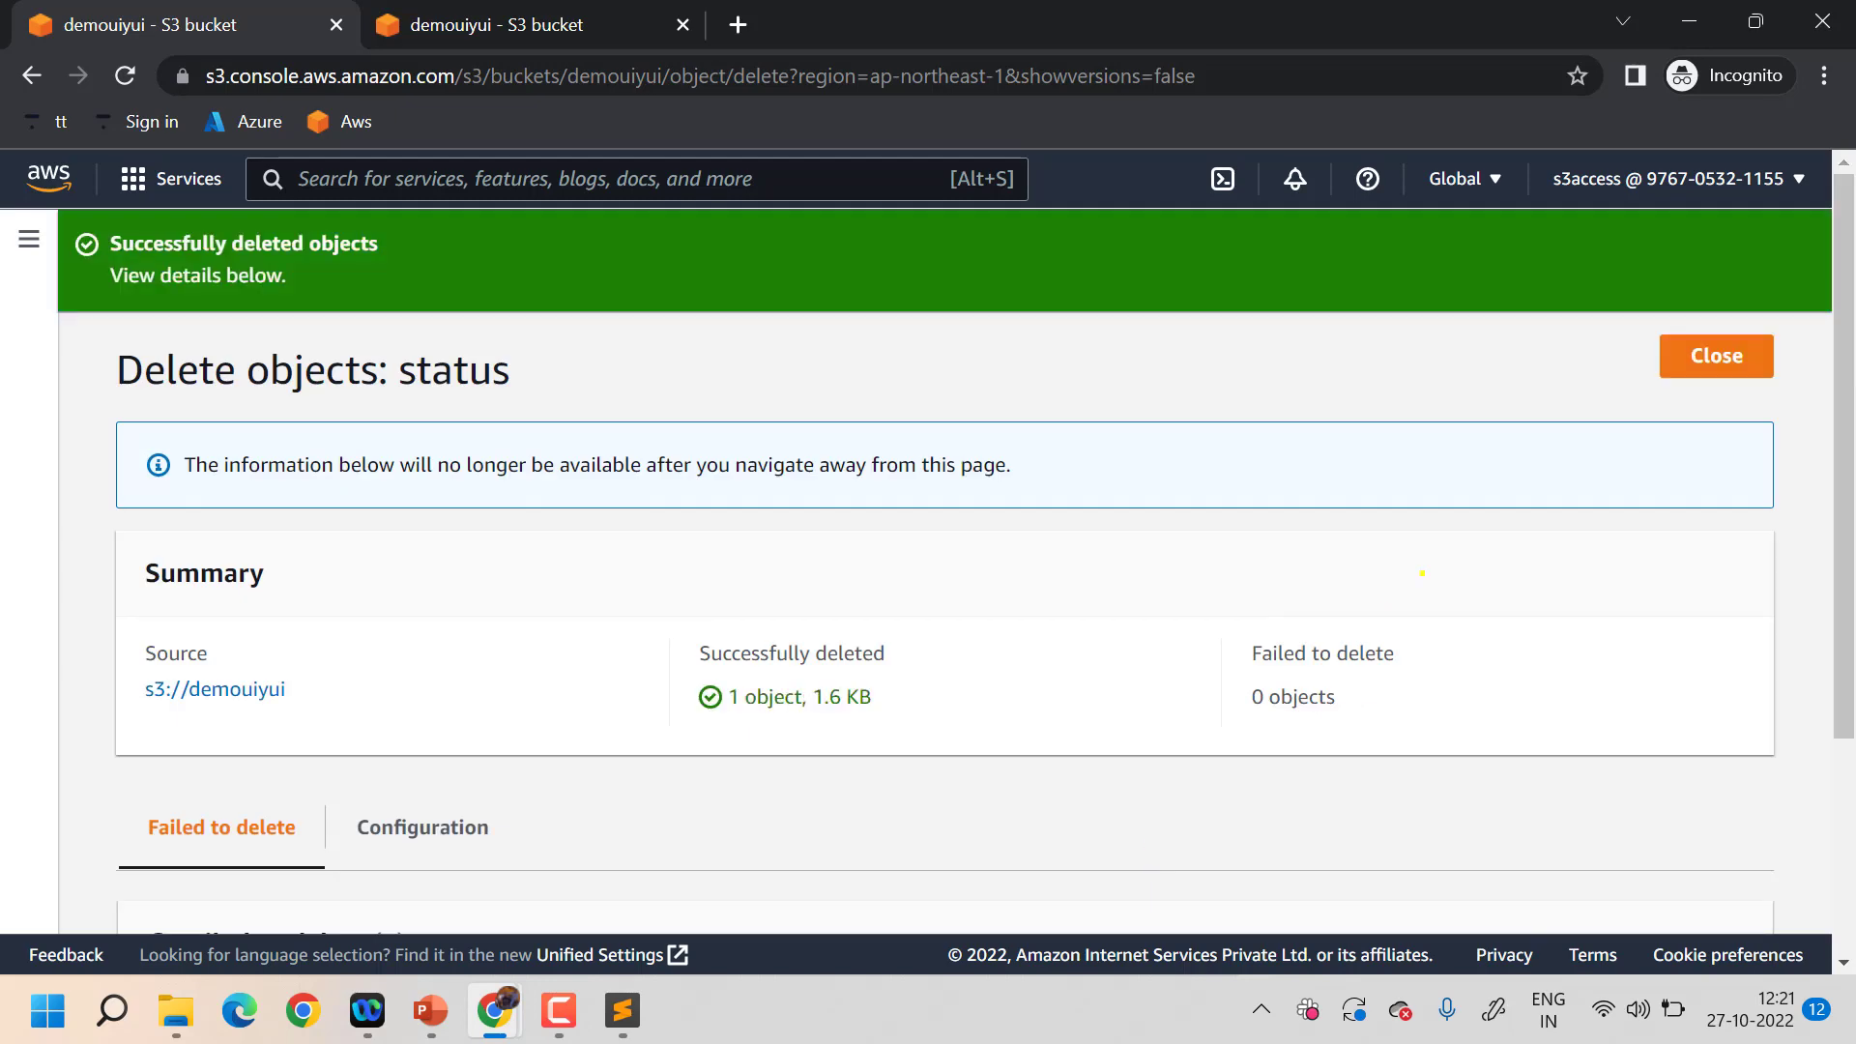
- Close the deletion status and go back to the S3 Buckets list of three buckets
left_click(1683, 353)
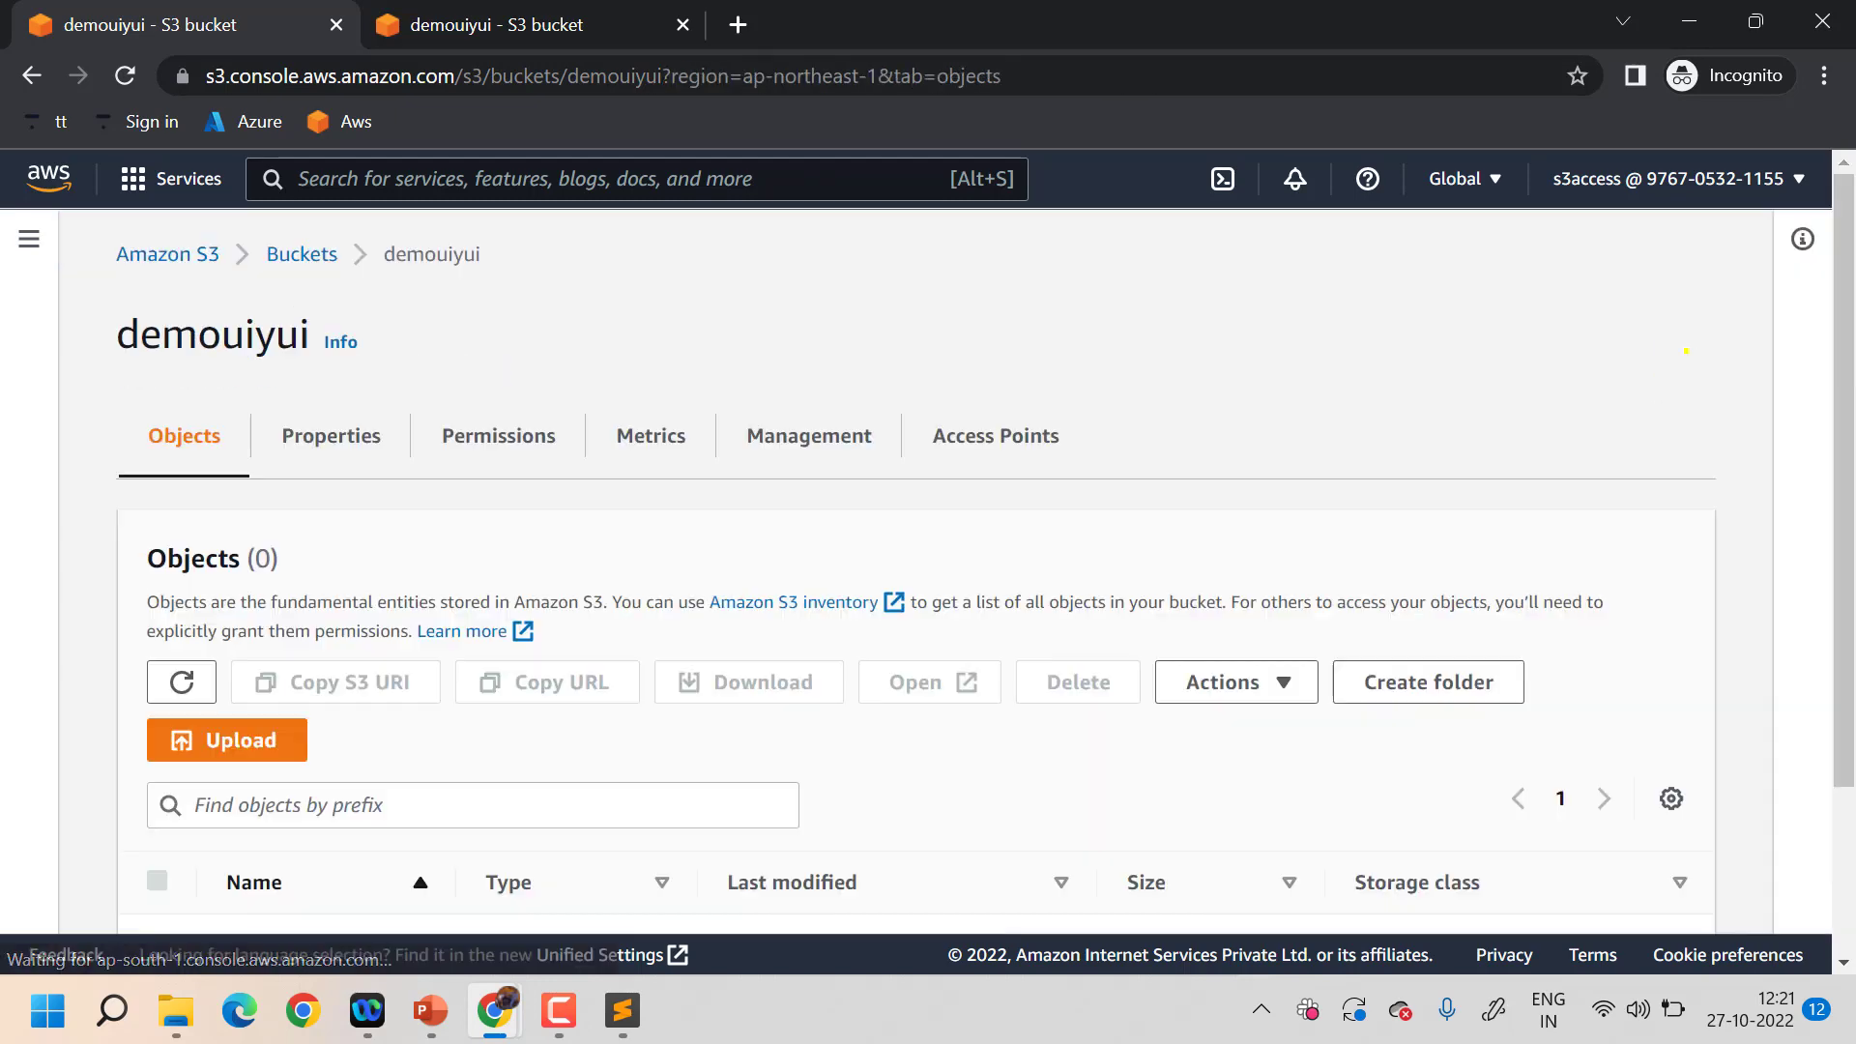
scroll(567, 479, "down", 2)
scroll(567, 478, "up", 2)
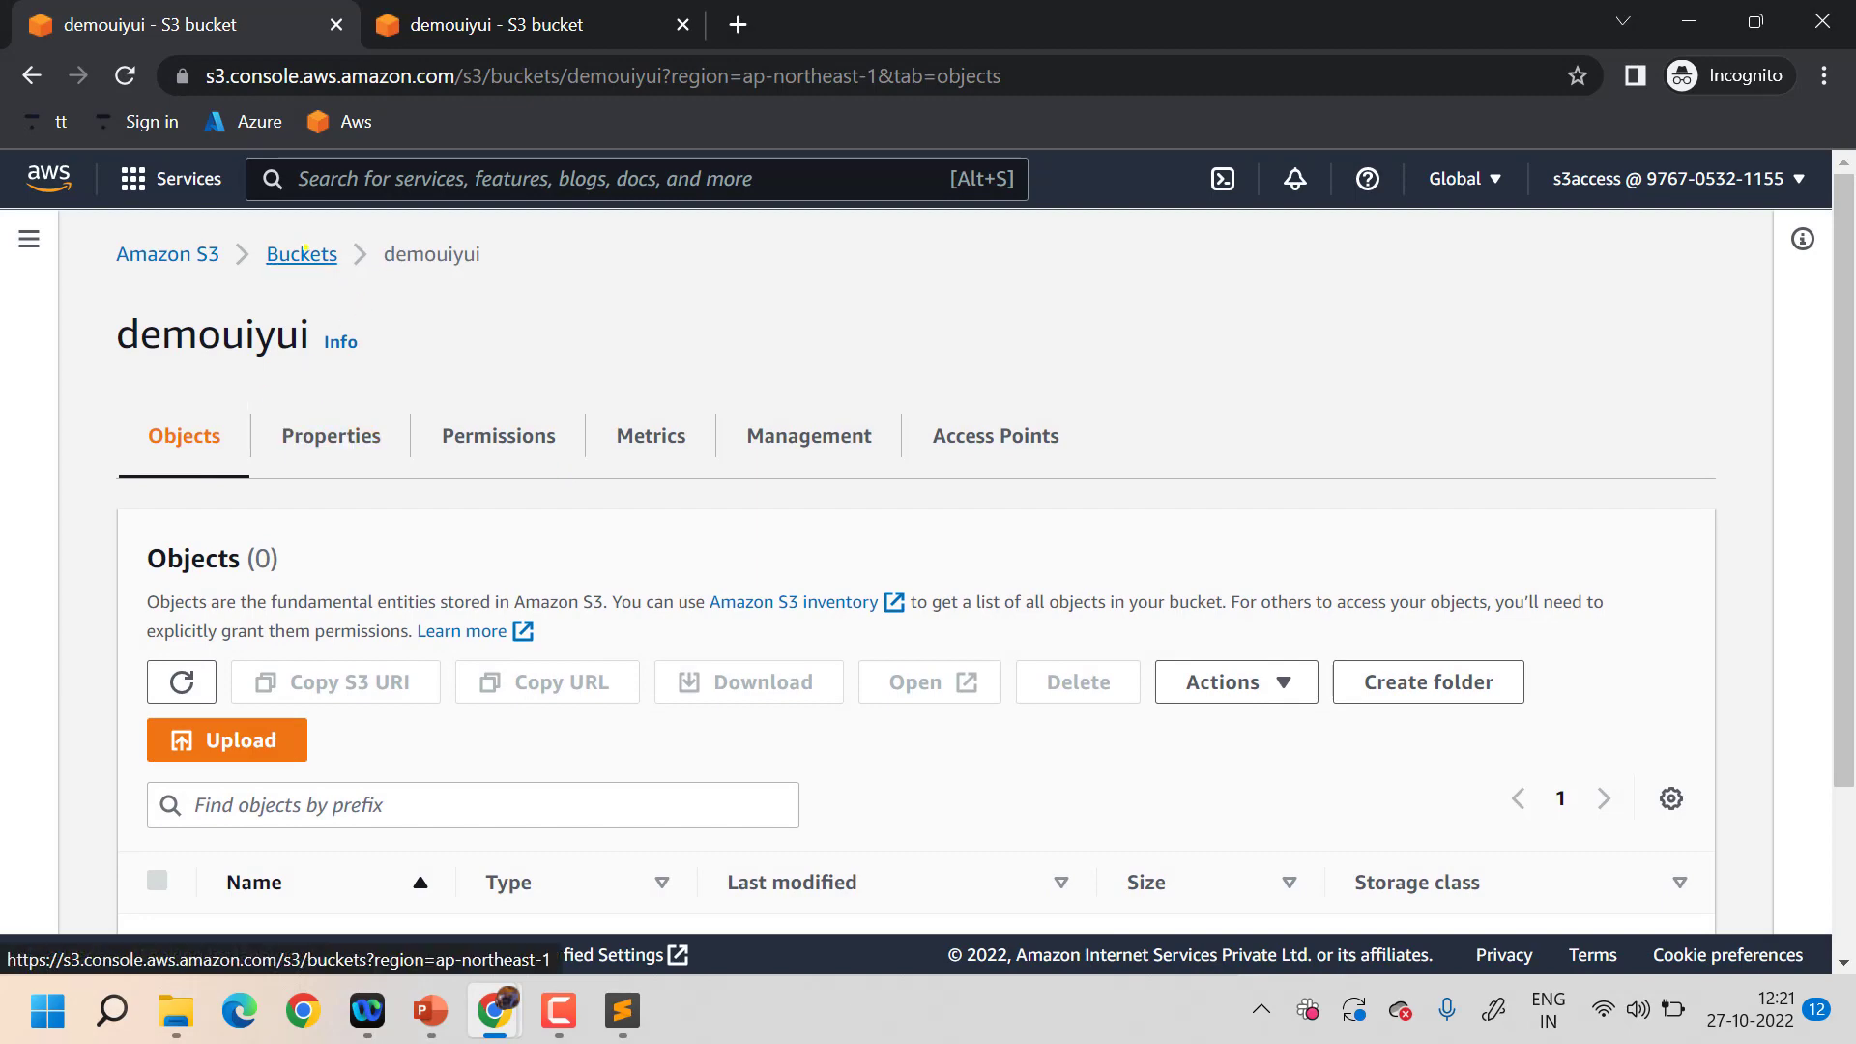
left_click(302, 251)
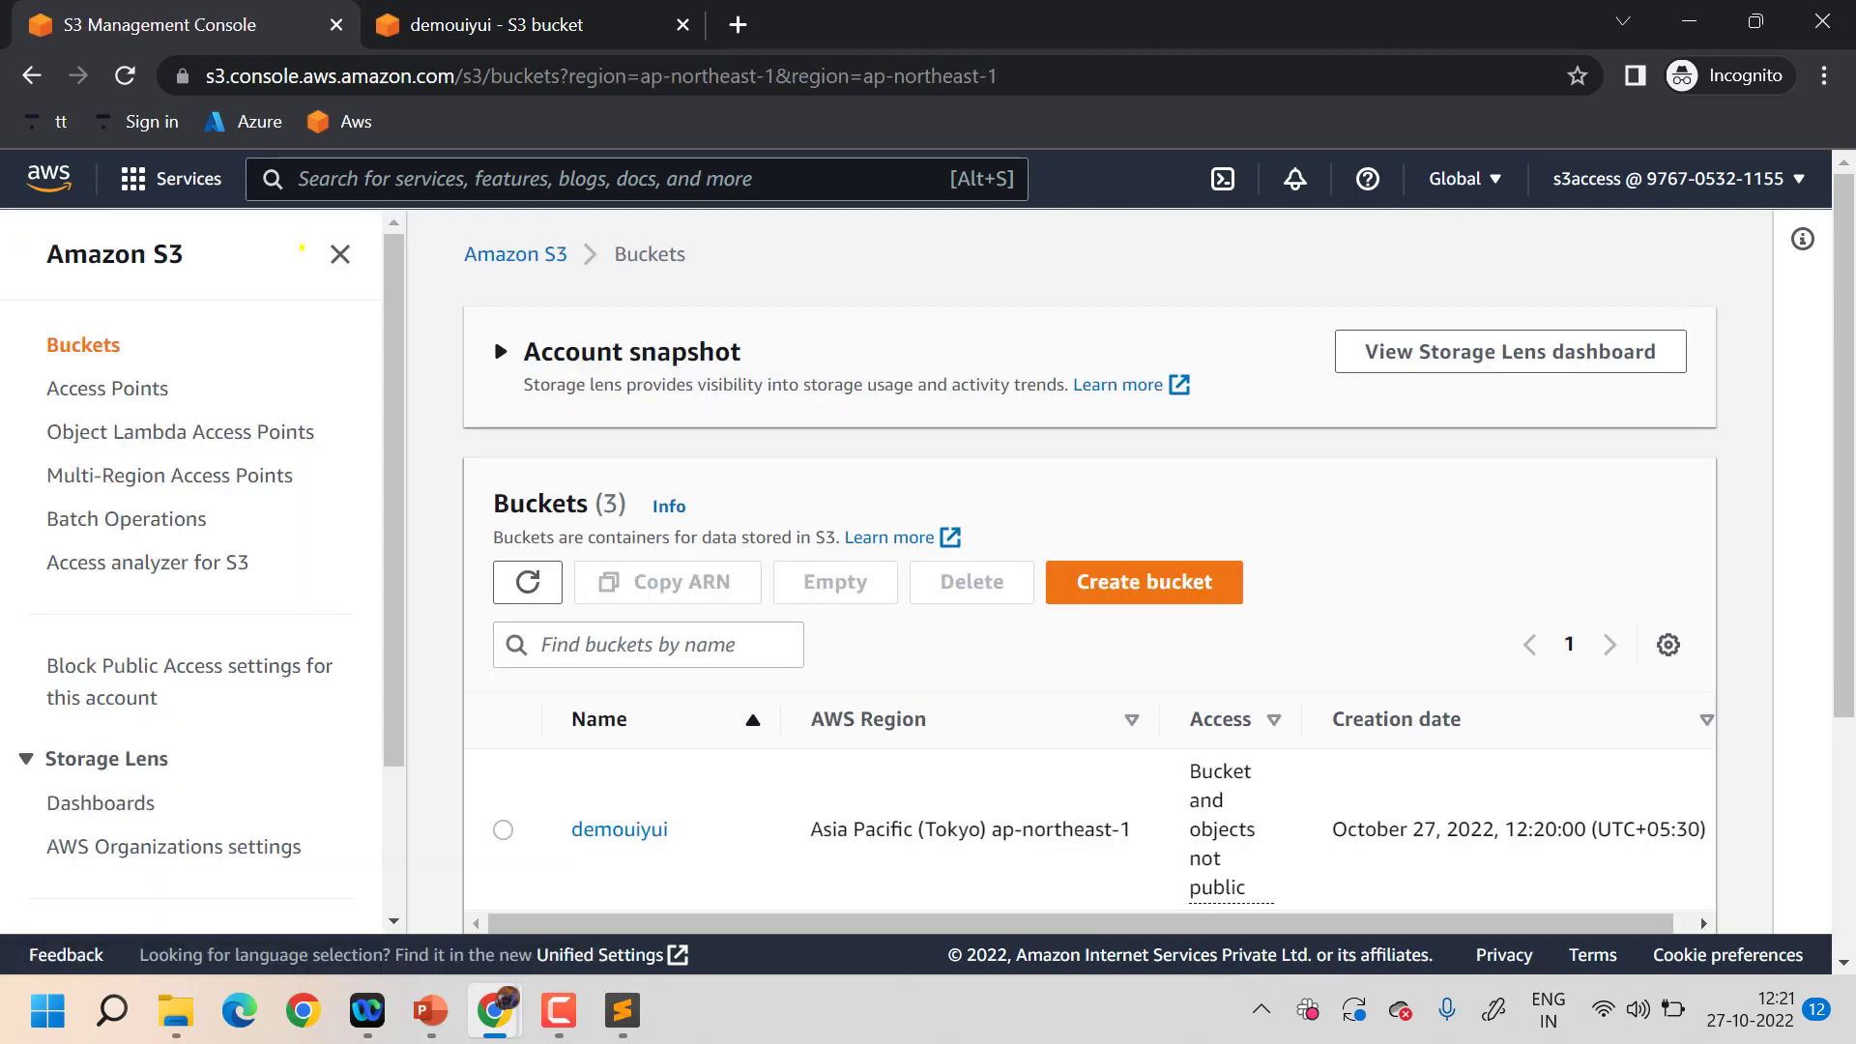
scroll(671, 498, "down", 4)
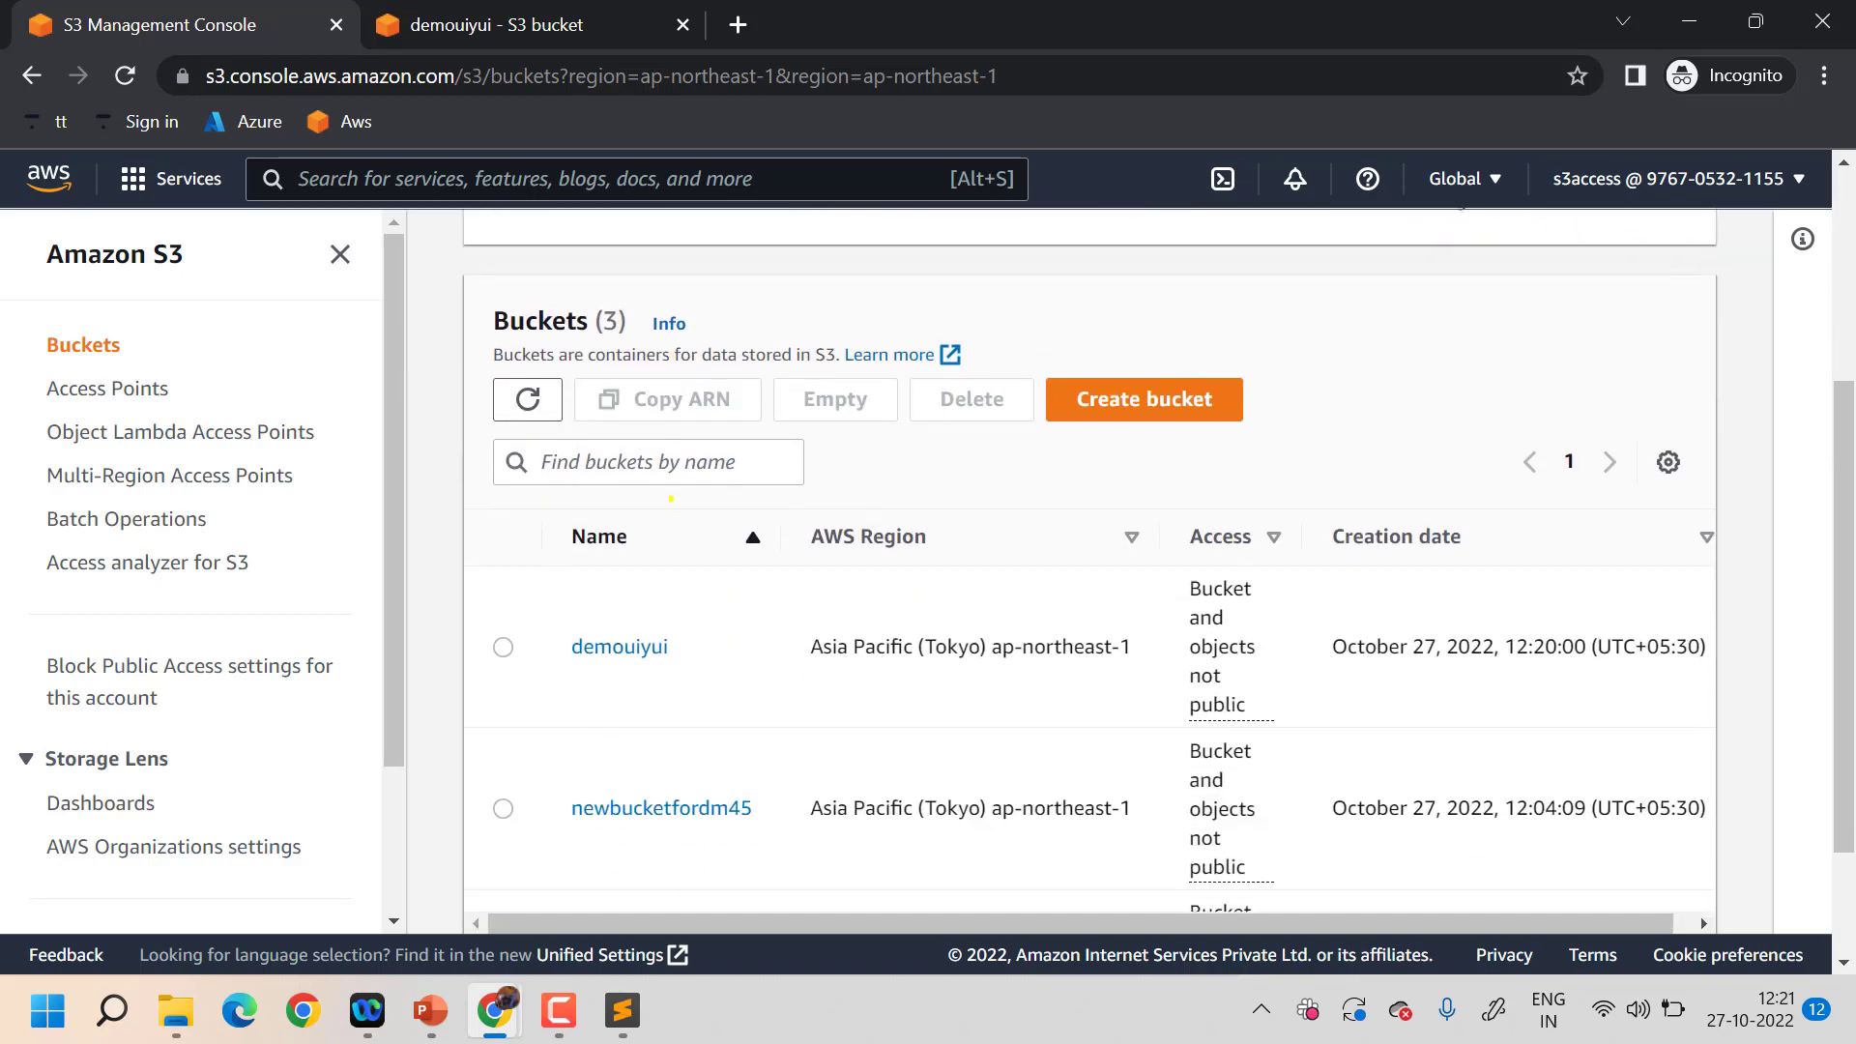
scroll(671, 499, "up", 4)
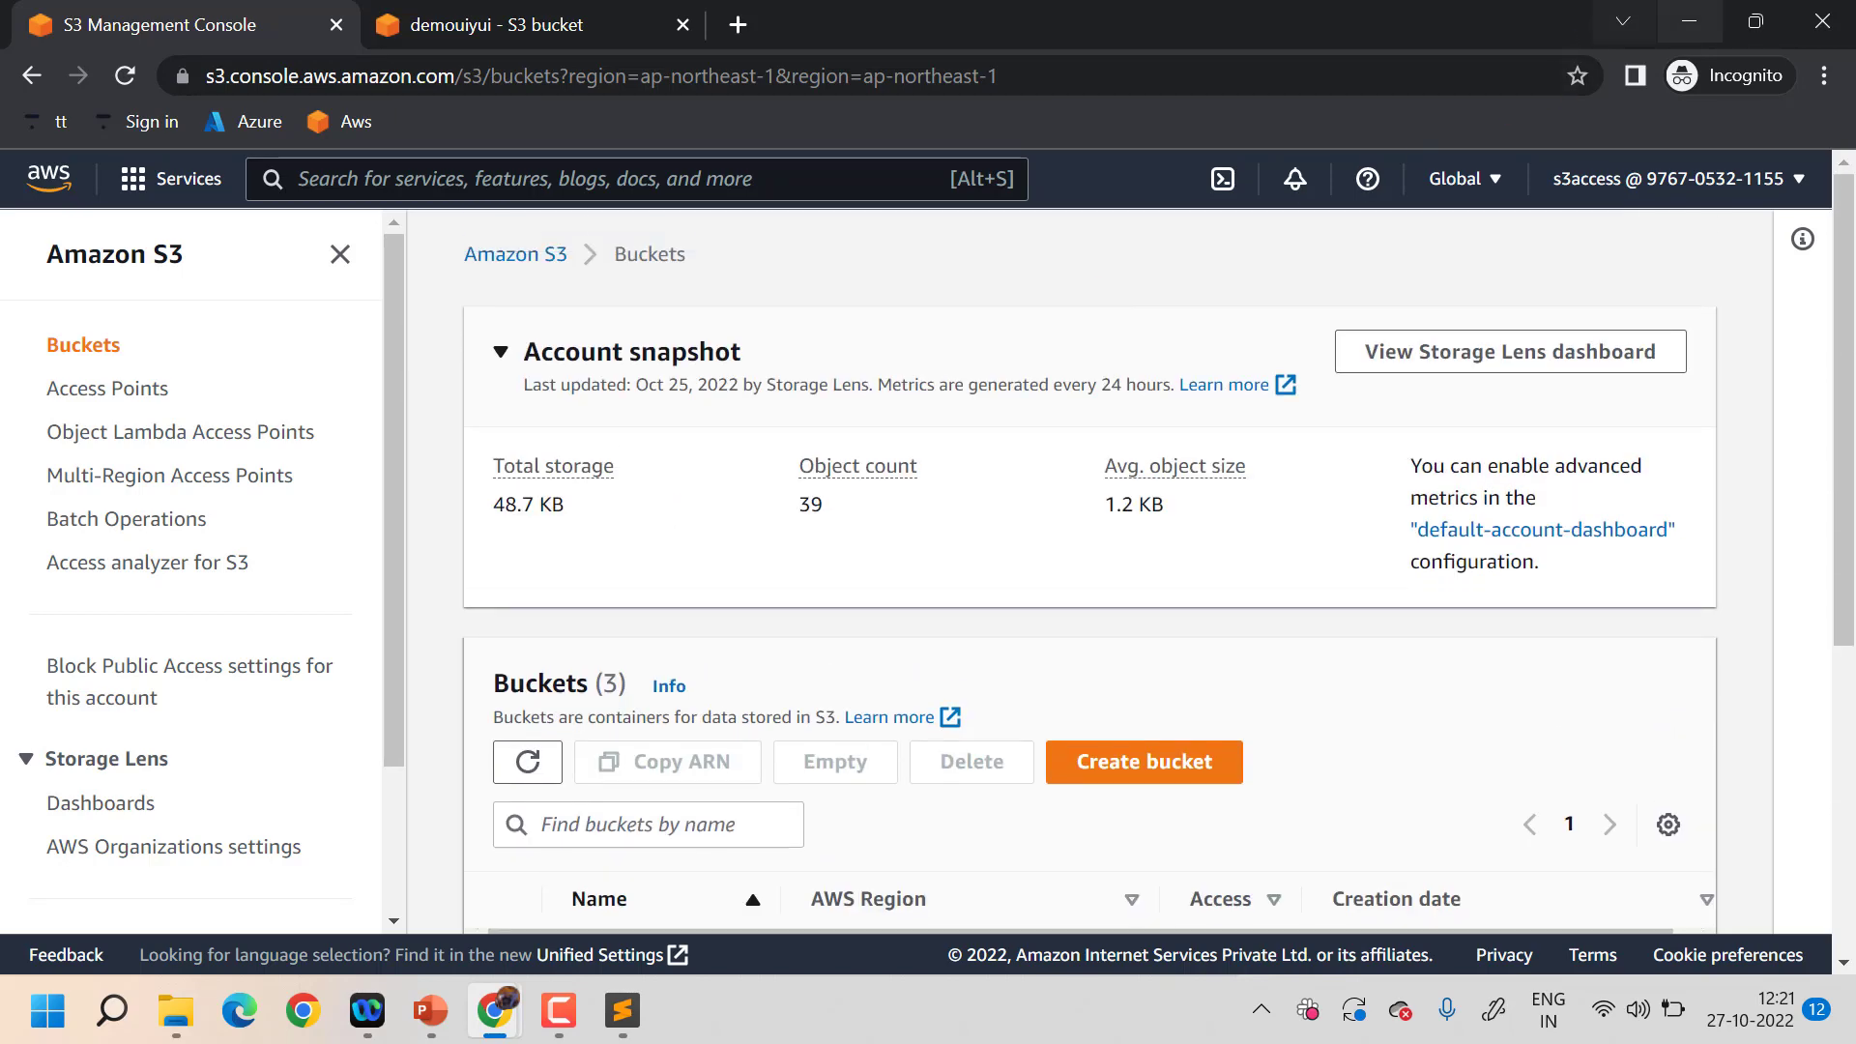
- Switch to the admin IAM window and close the s3access creation summary, showing six users
key("alt+Tab")
scroll(923, 601, "up", 4)
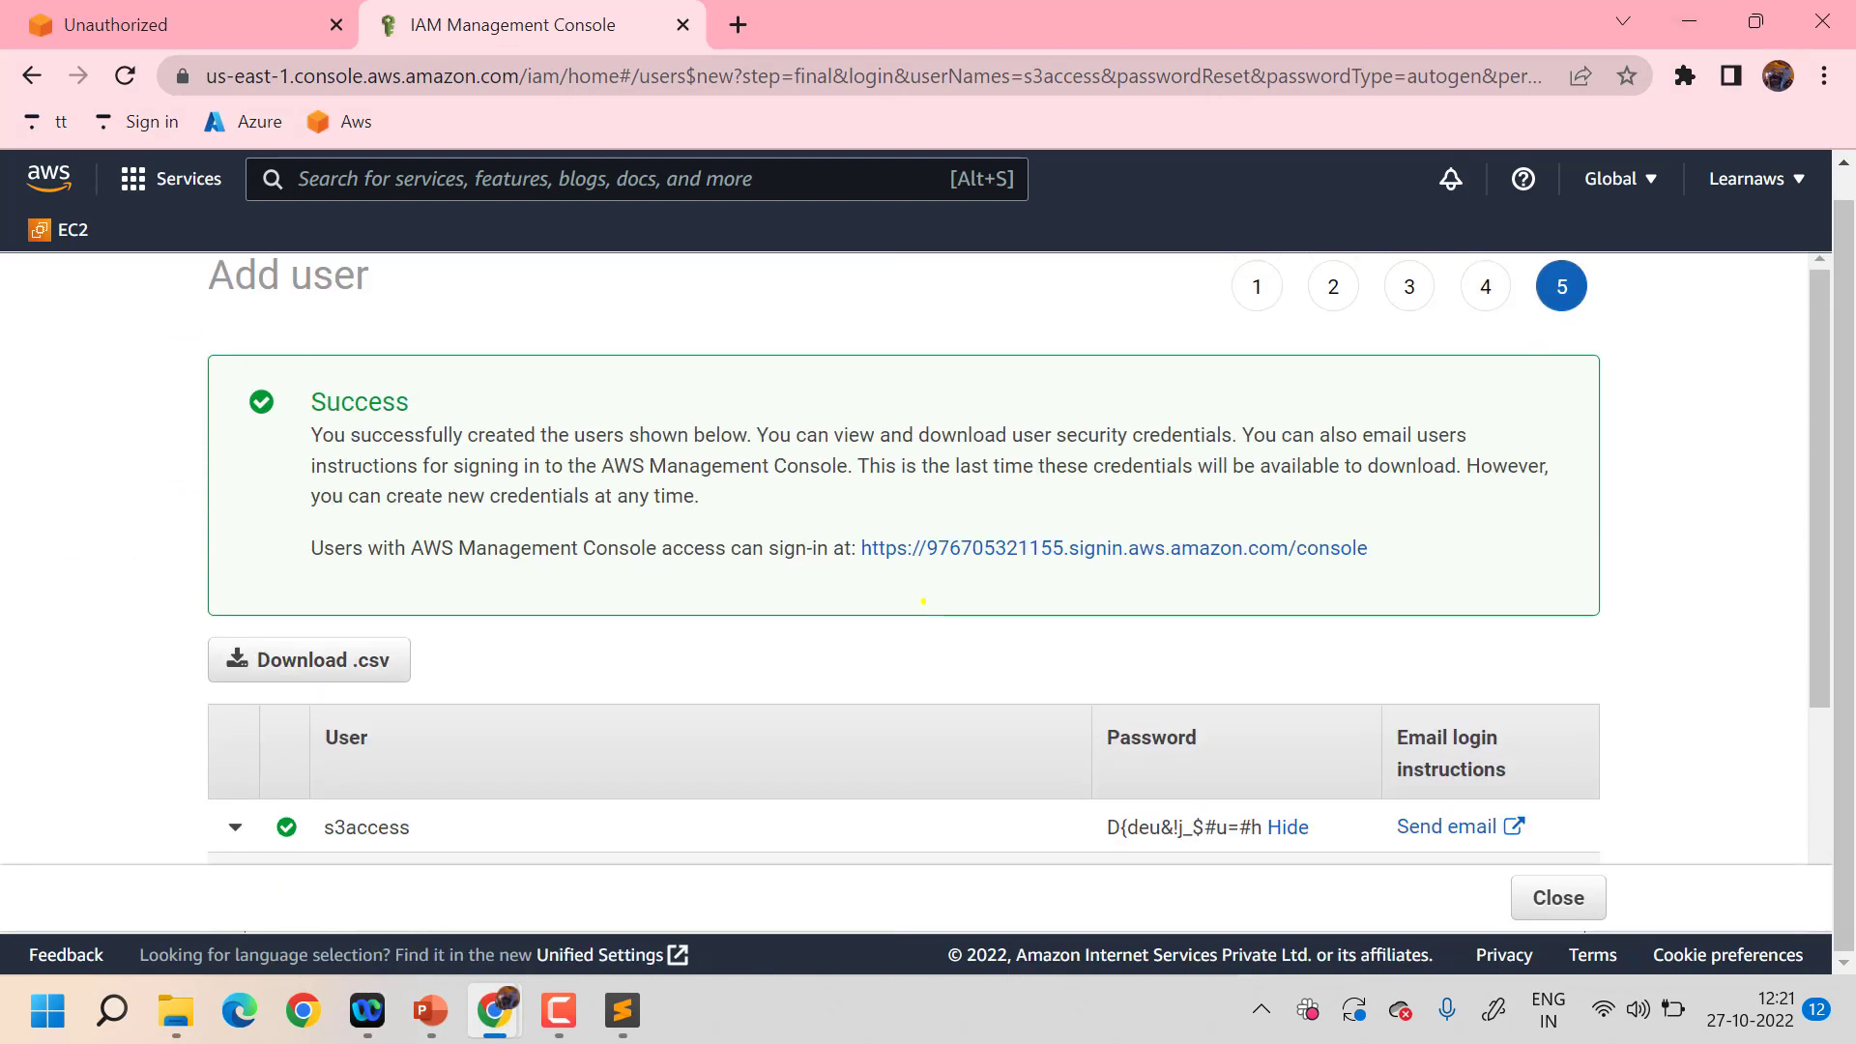
scroll(481, 611, "down", 3)
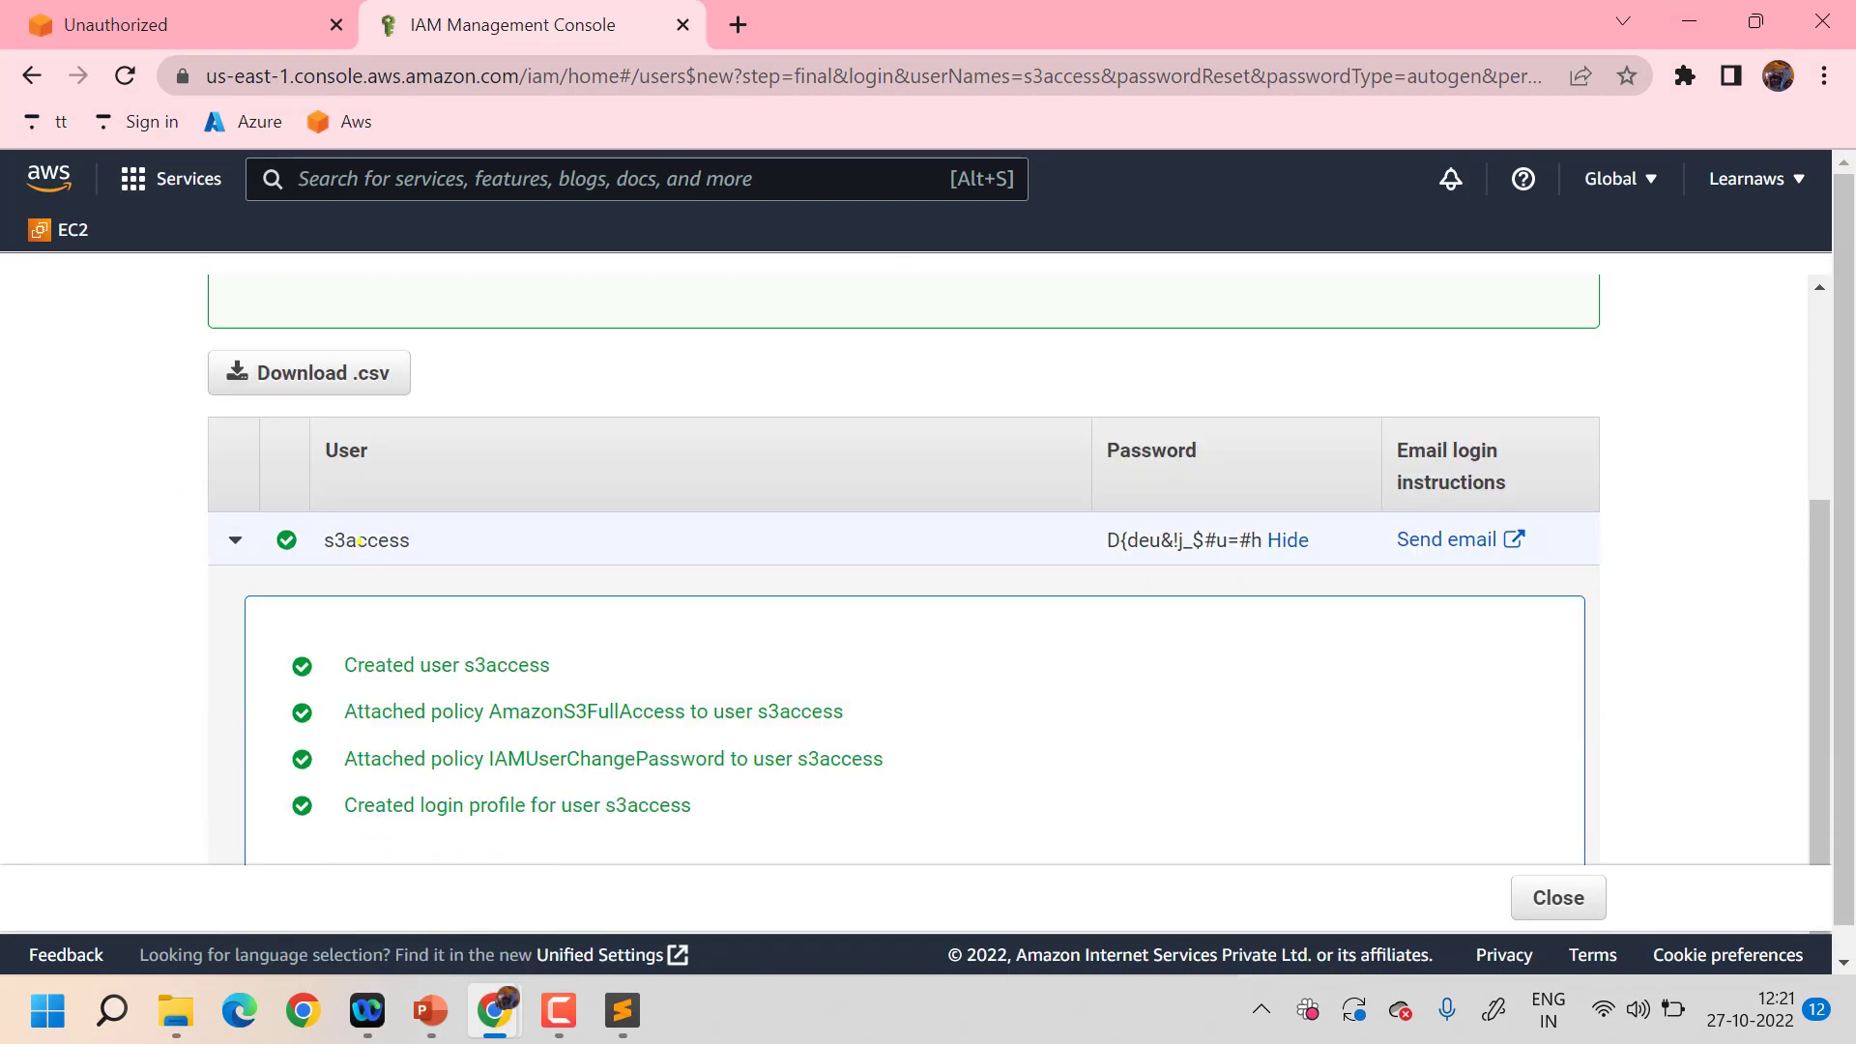
left_click(1549, 897)
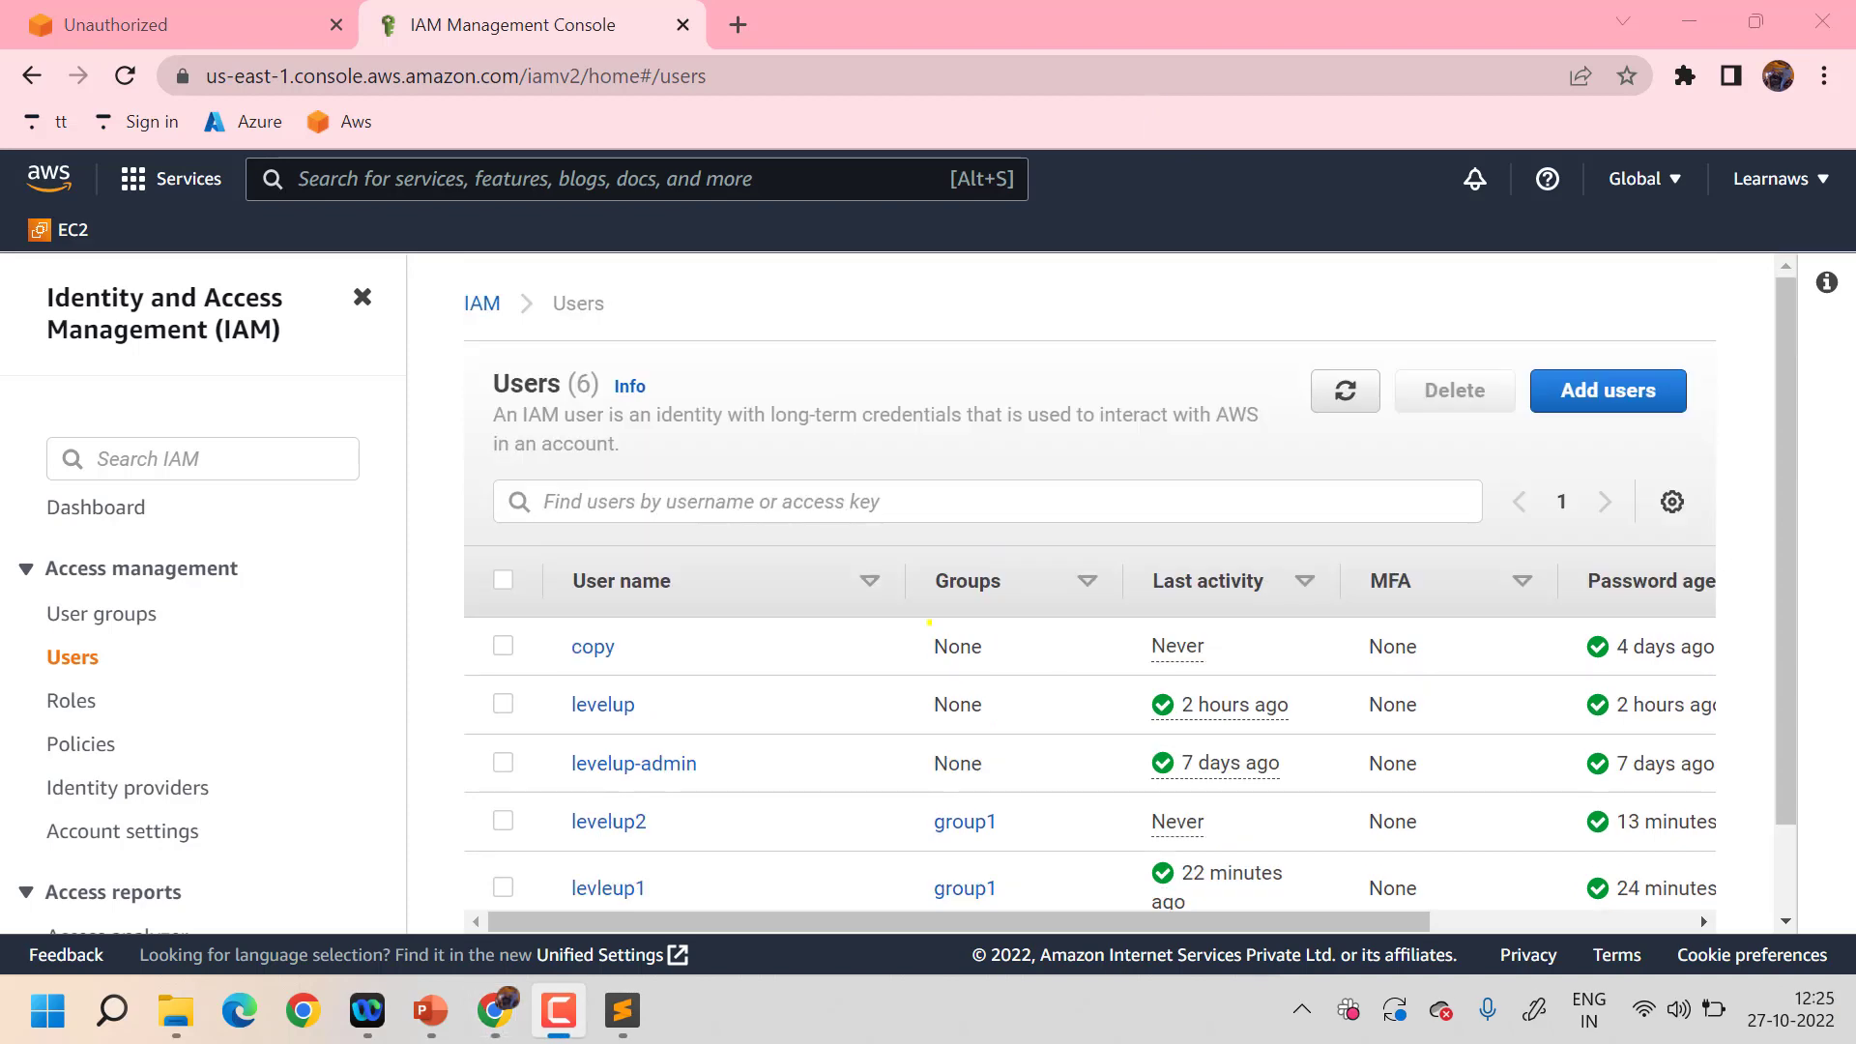
scroll(929, 622, "down", 1)
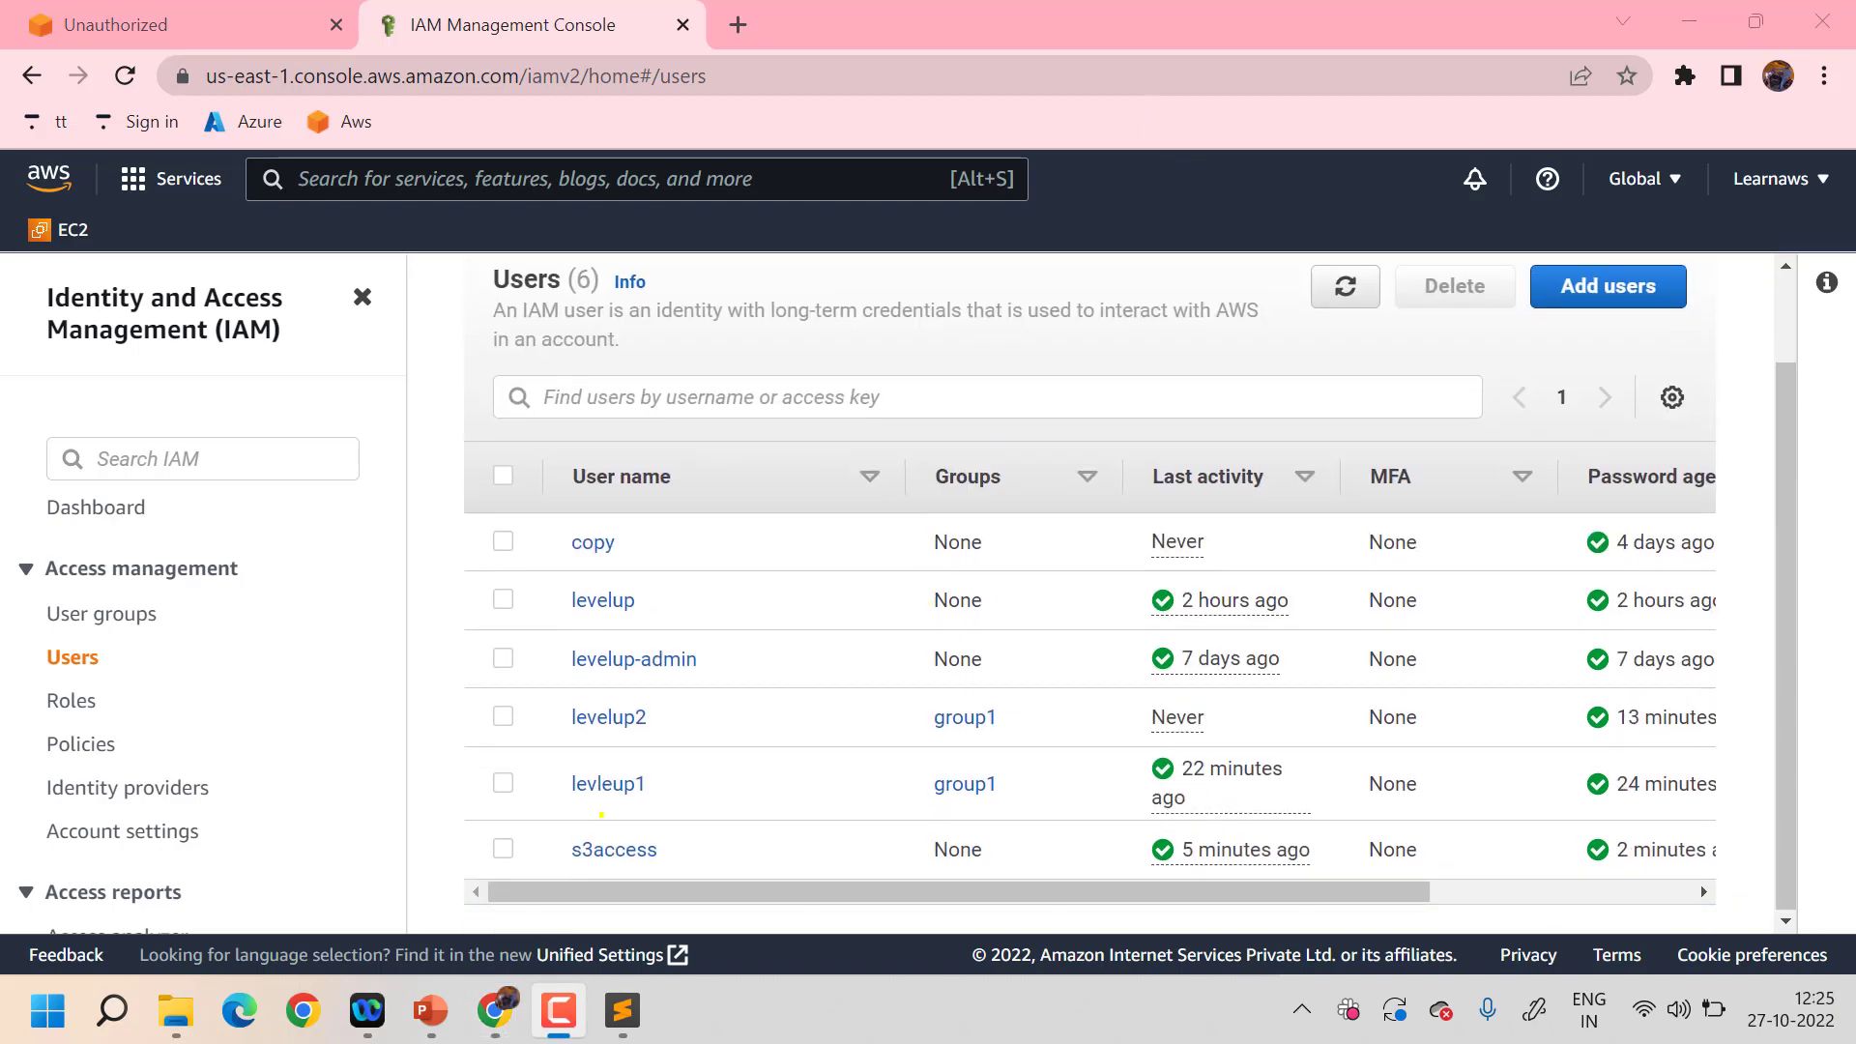
- Detach IAMUserChangePassword from s3access so only AmazonS3FullAccess remains
left_click(601, 848)
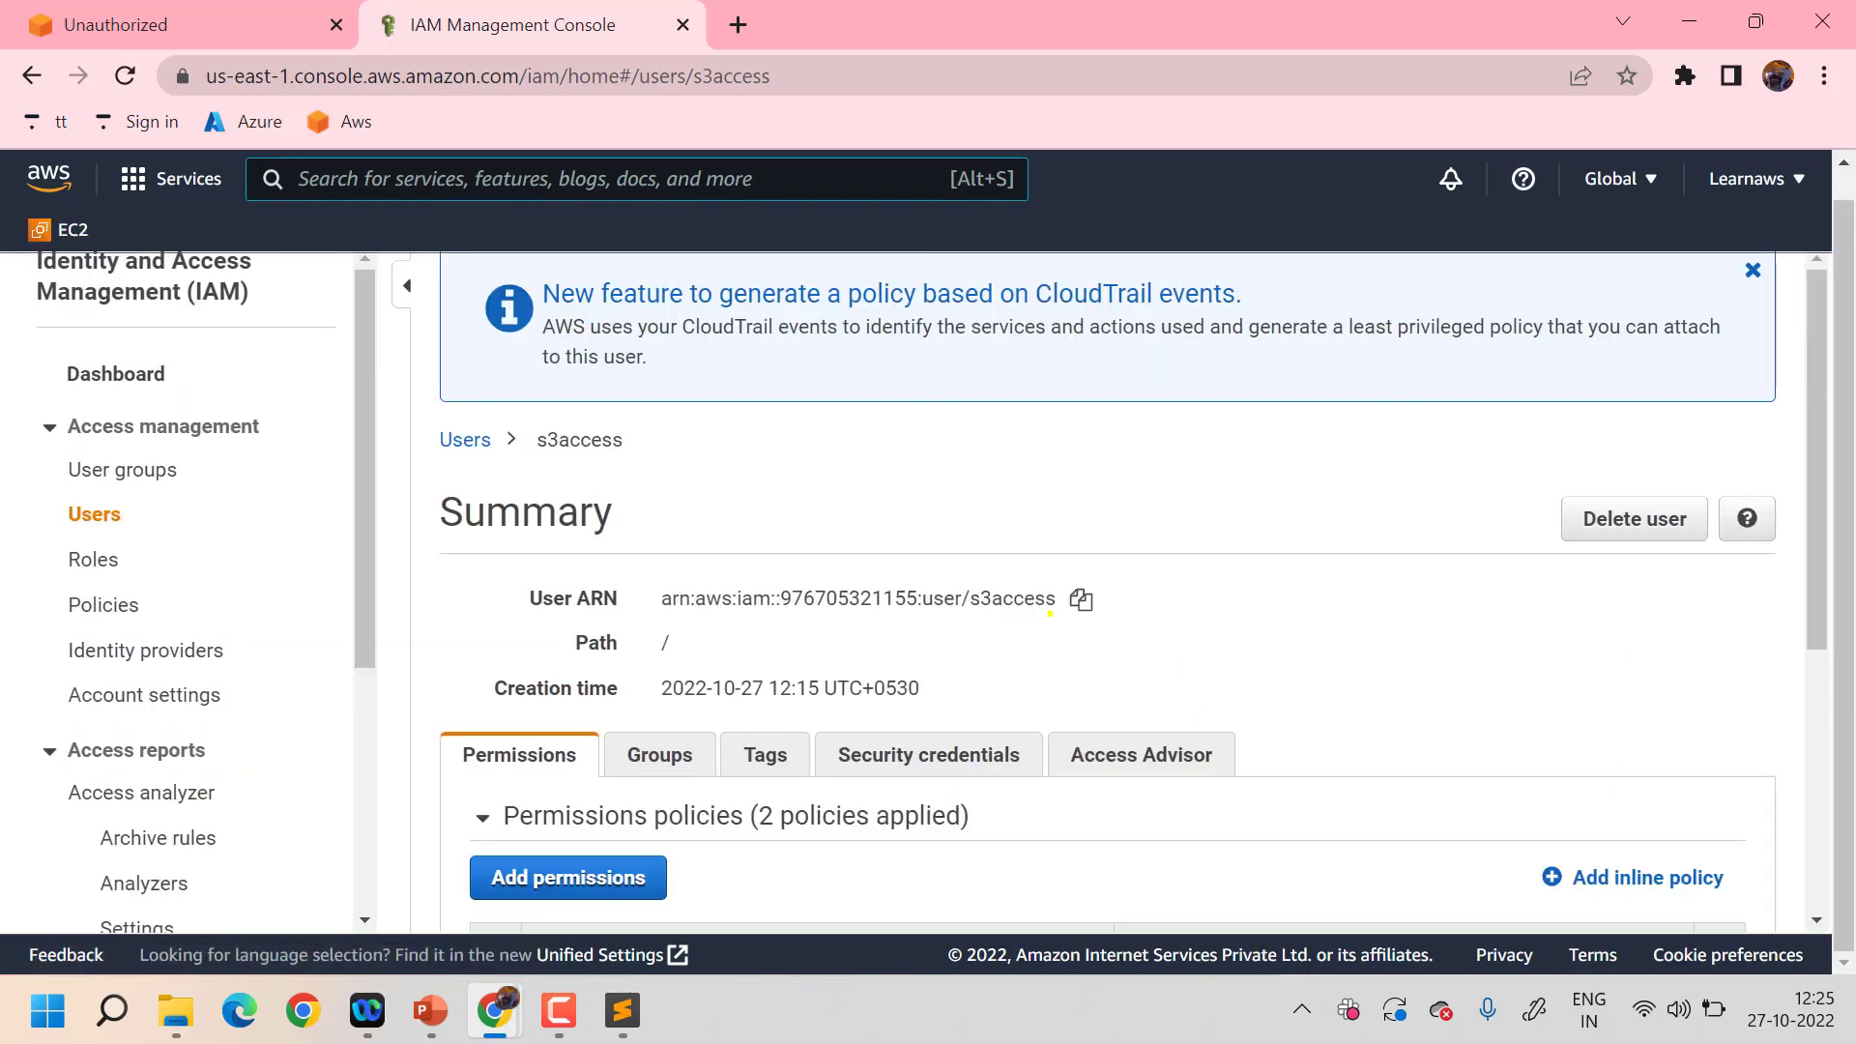
scroll(1049, 613, "down", 5)
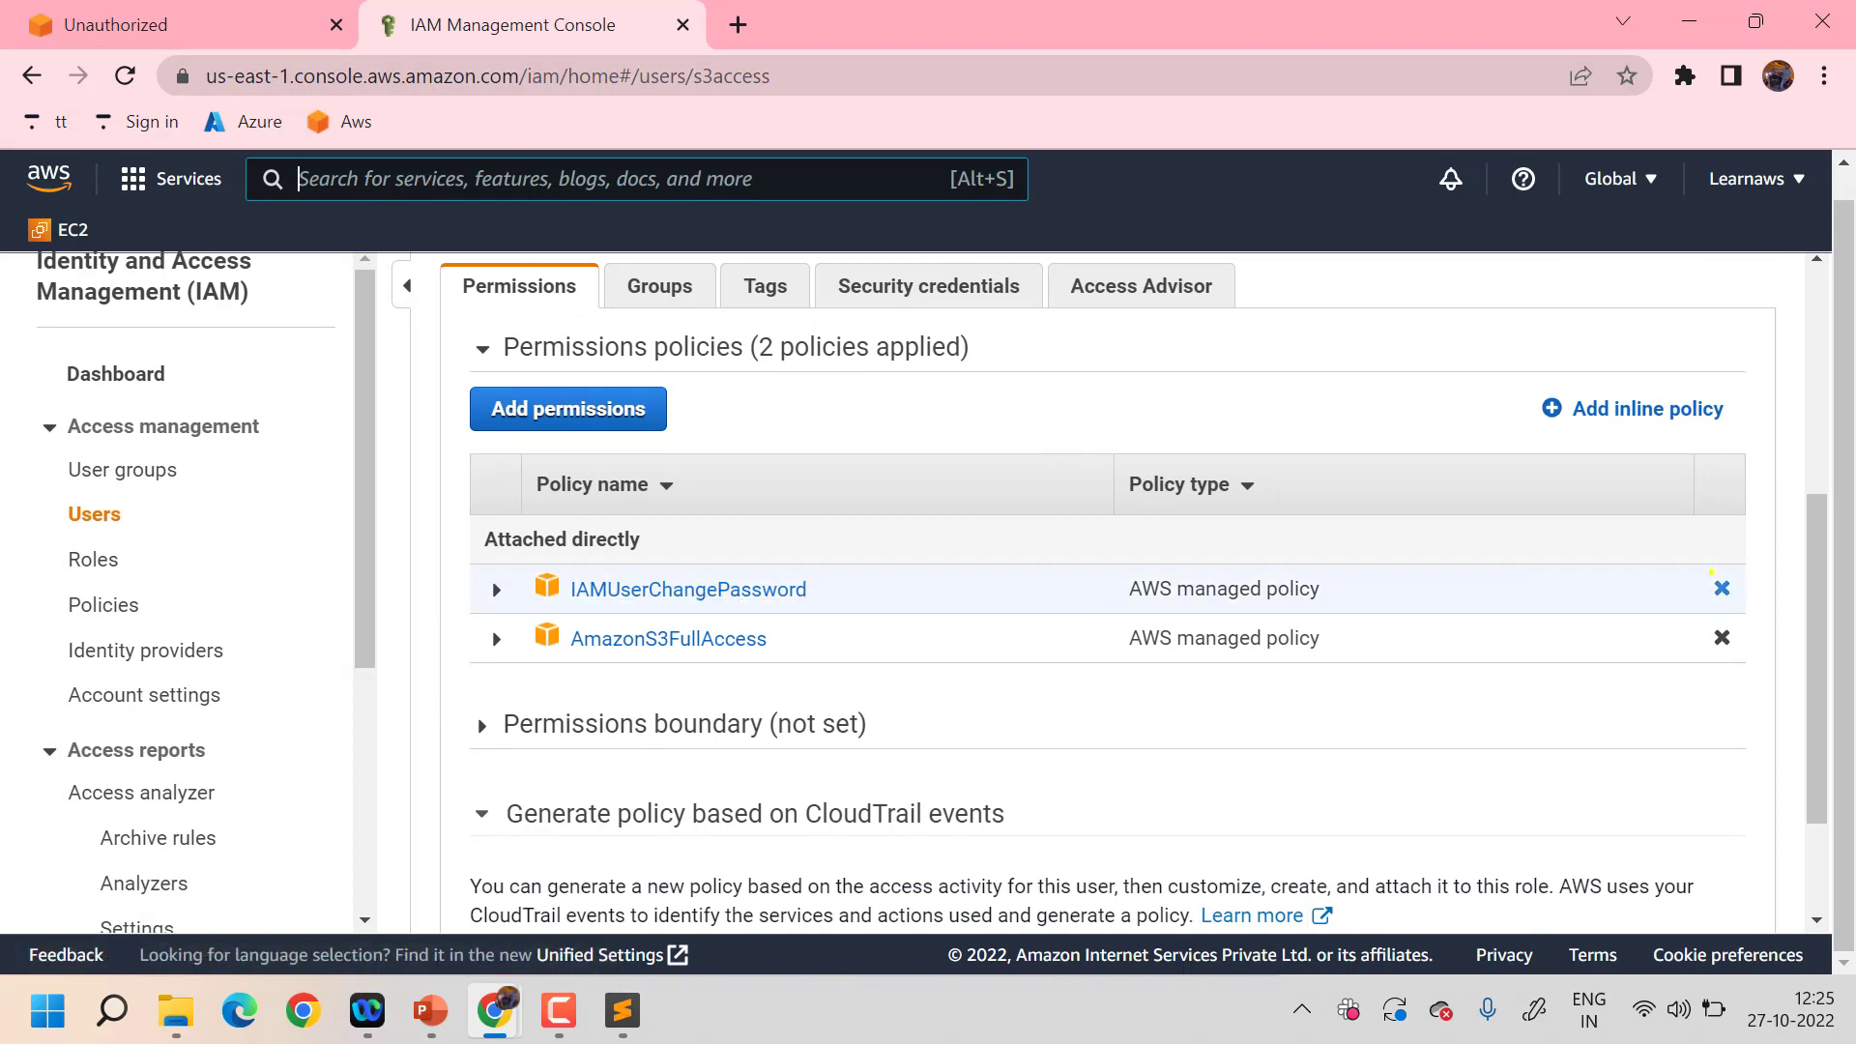
left_click(1721, 587)
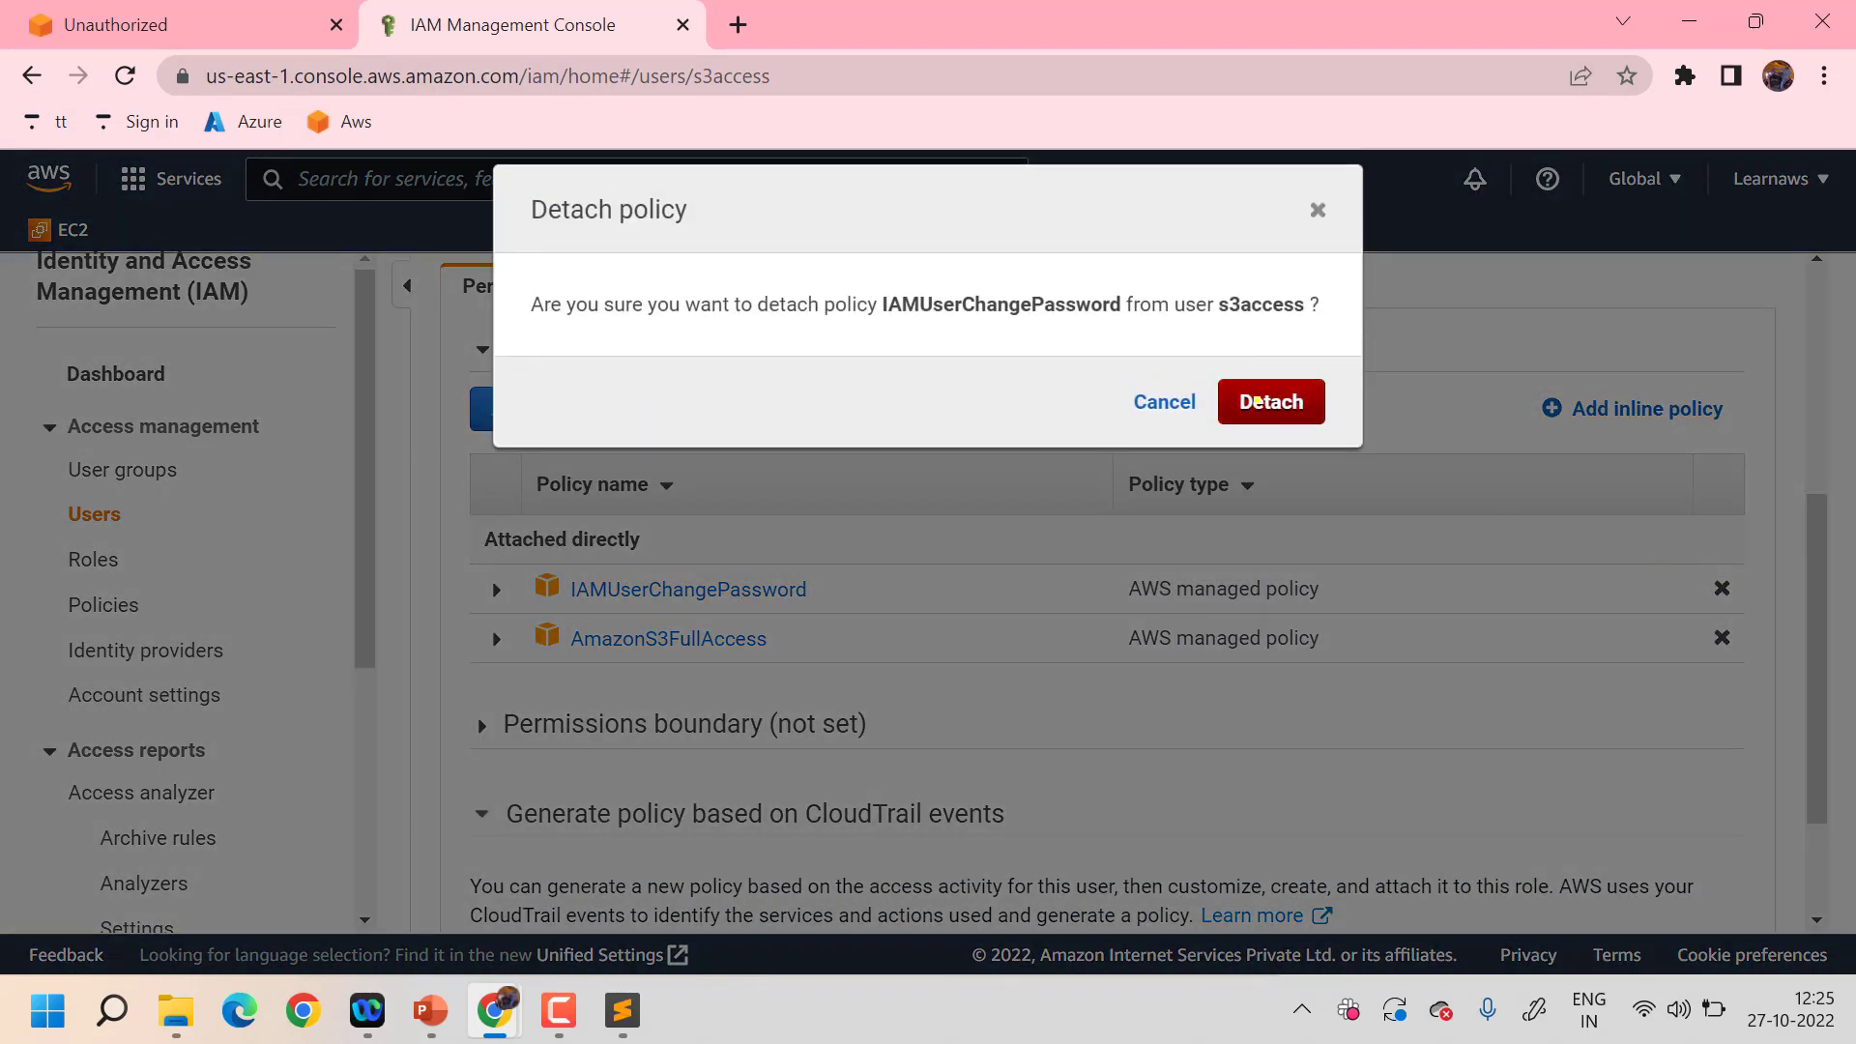
left_click(1270, 401)
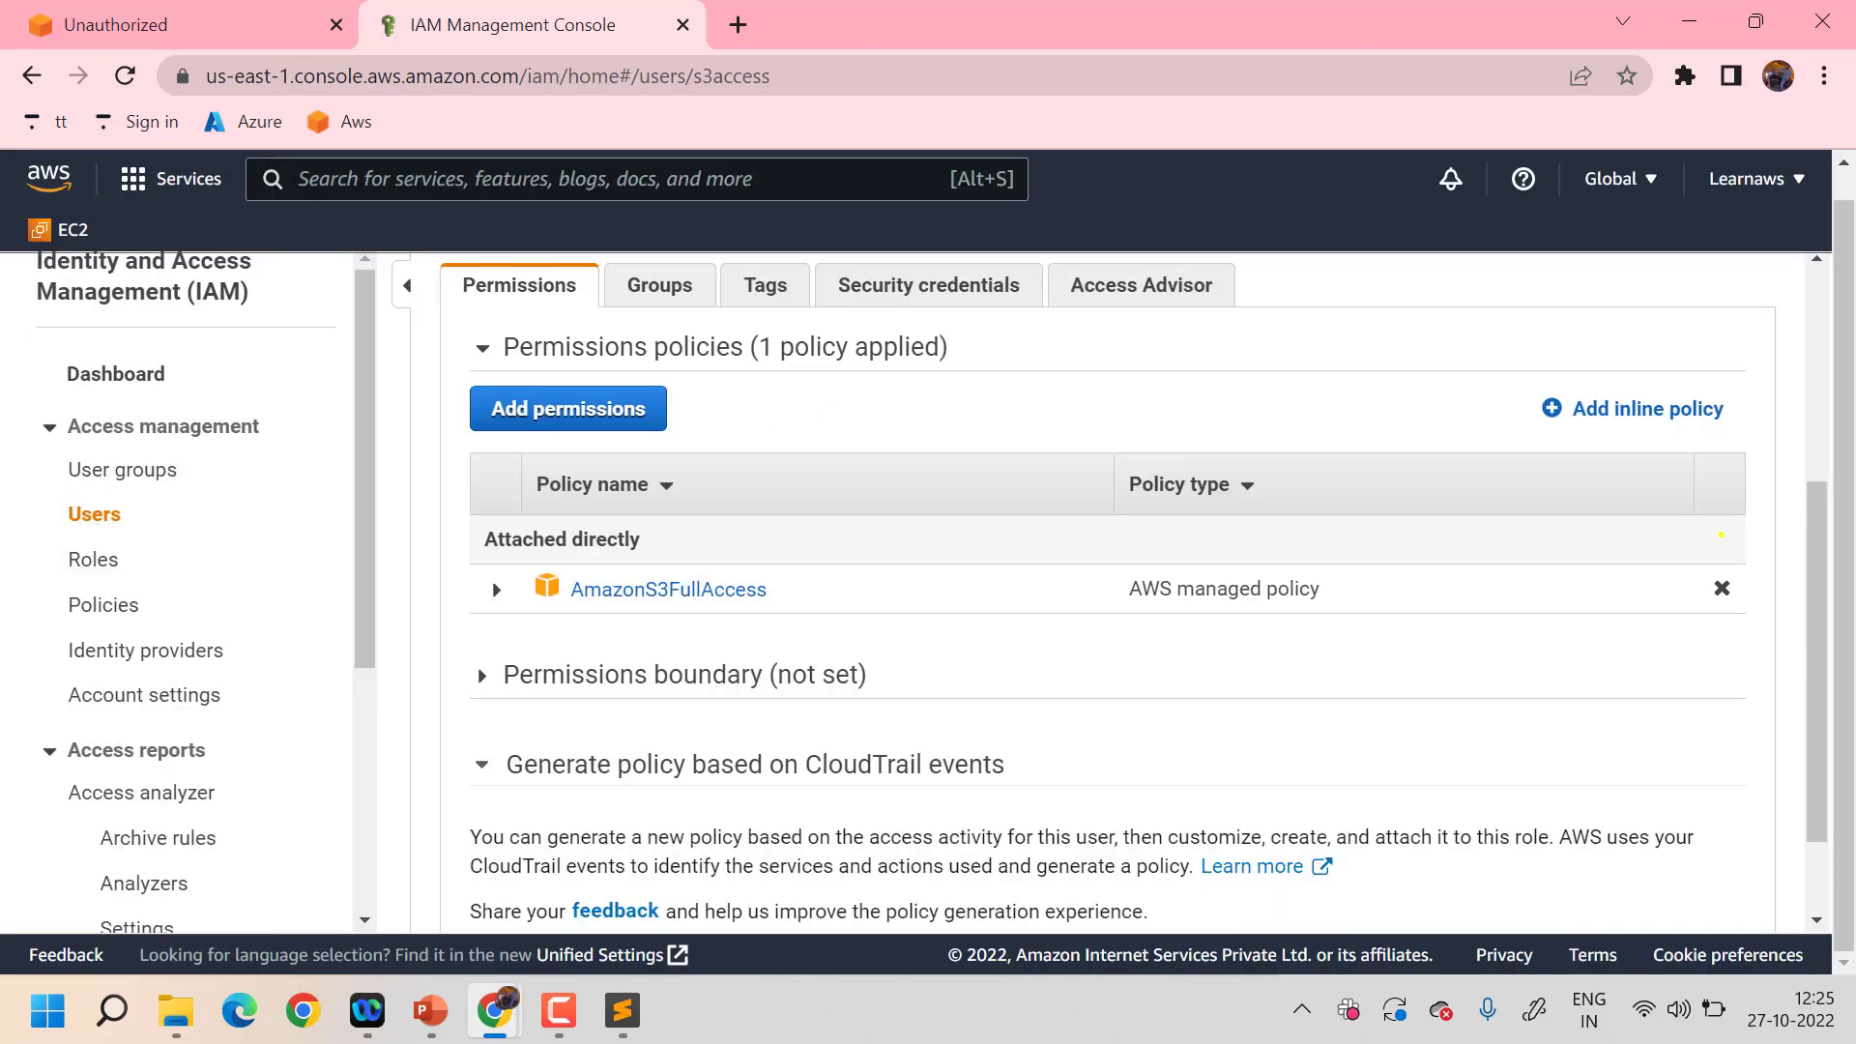
scroll(1257, 584, "down", 4)
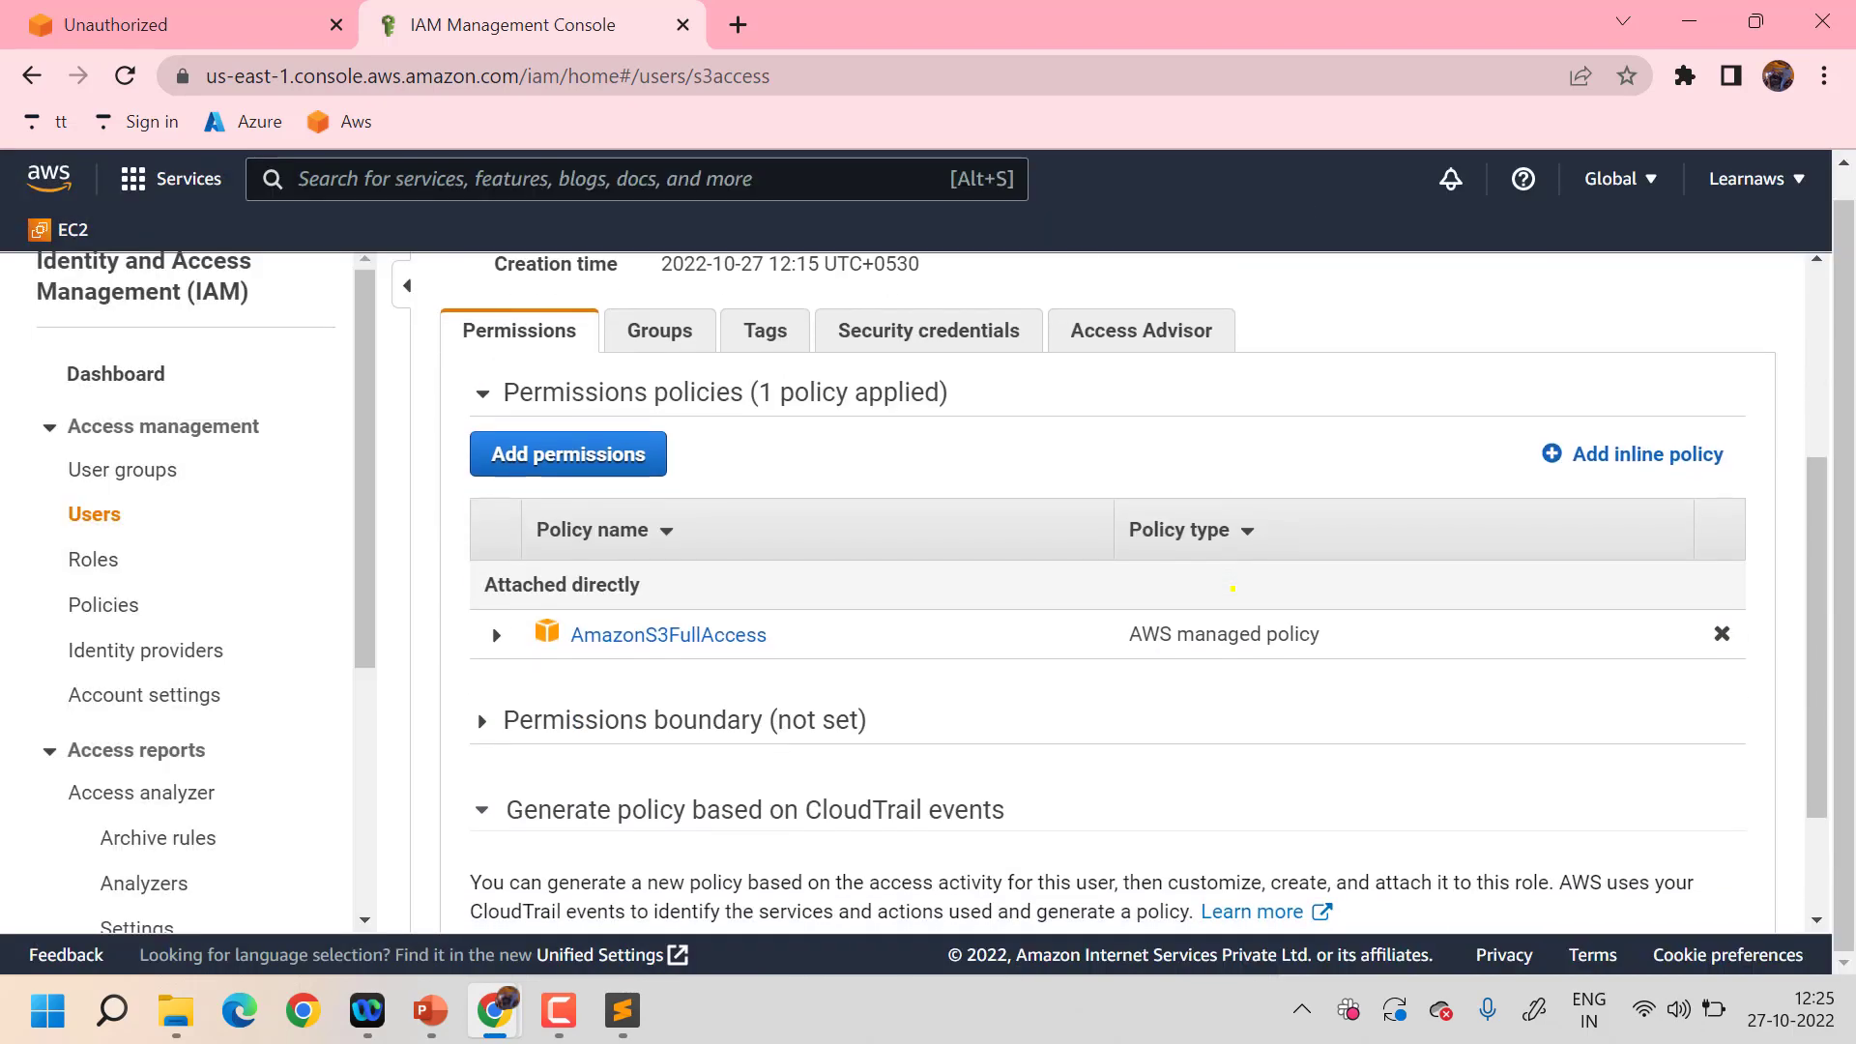
scroll(1232, 587, "up", 3)
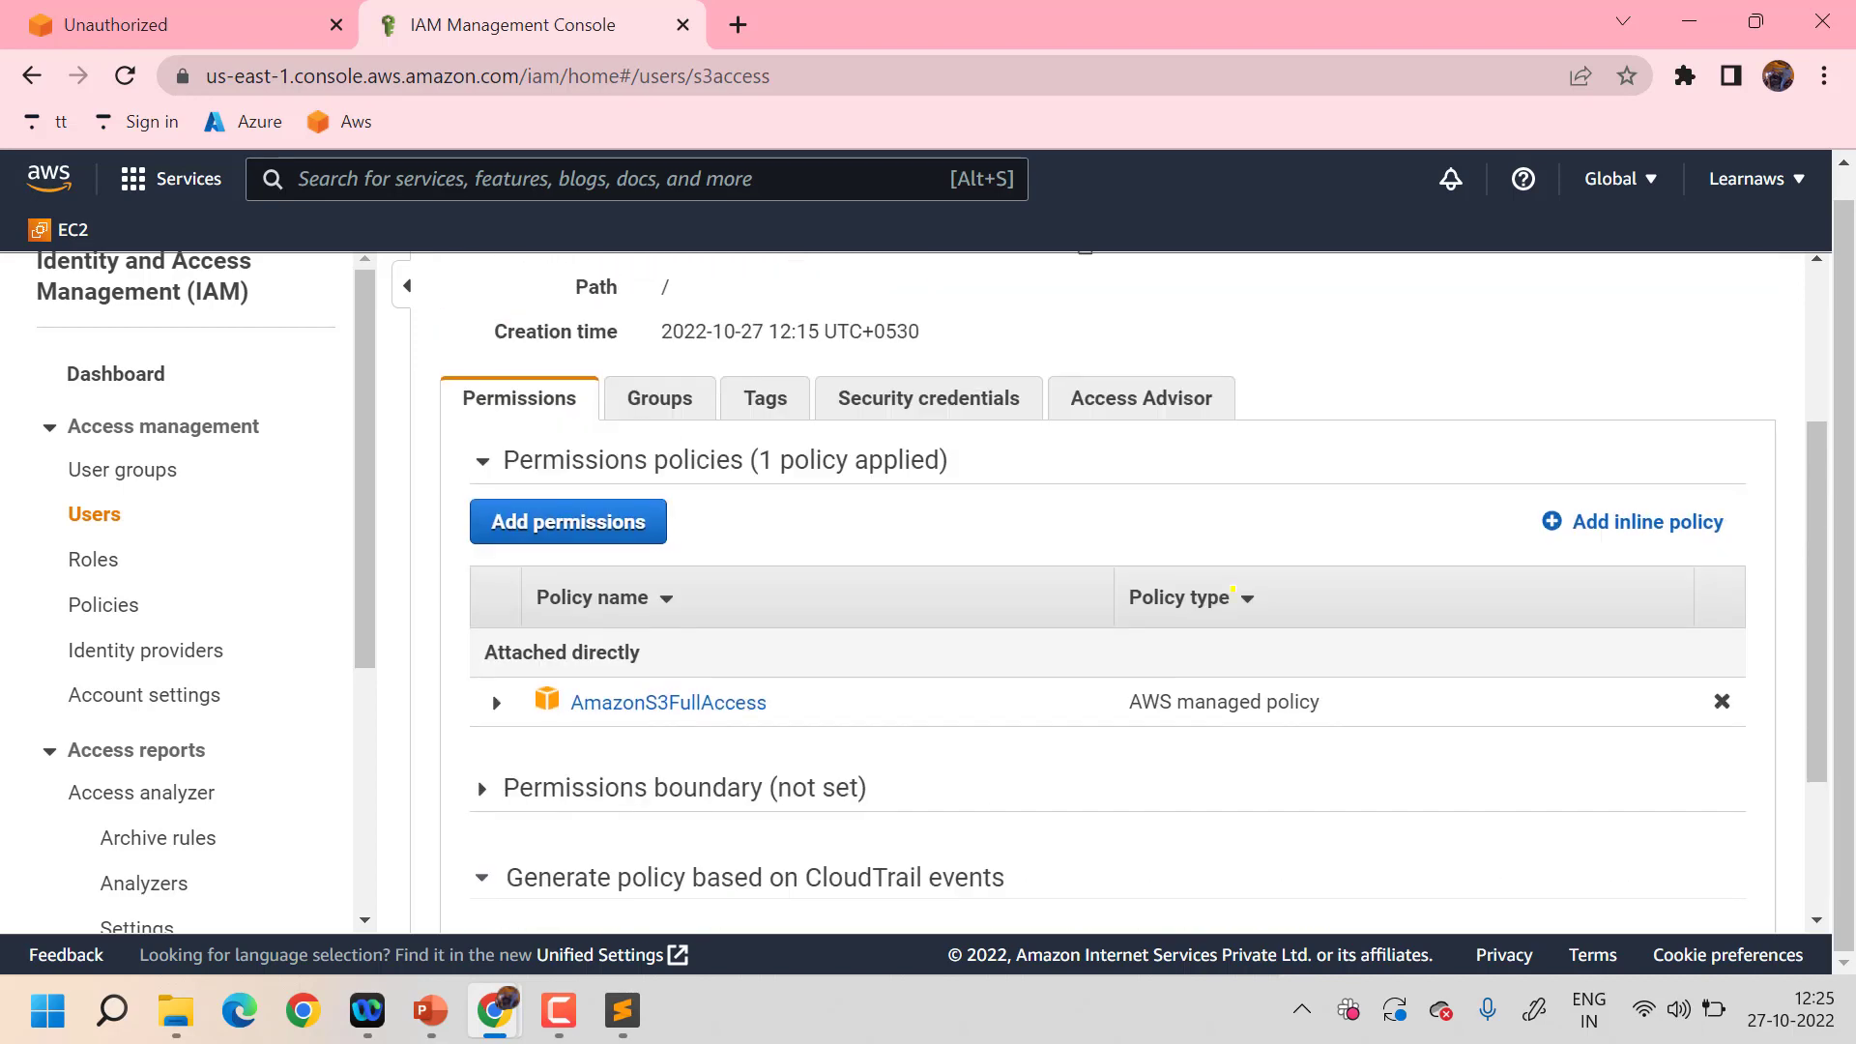
- Start an inline policy for the s3access user and choose S3 as its service
left_click(1644, 522)
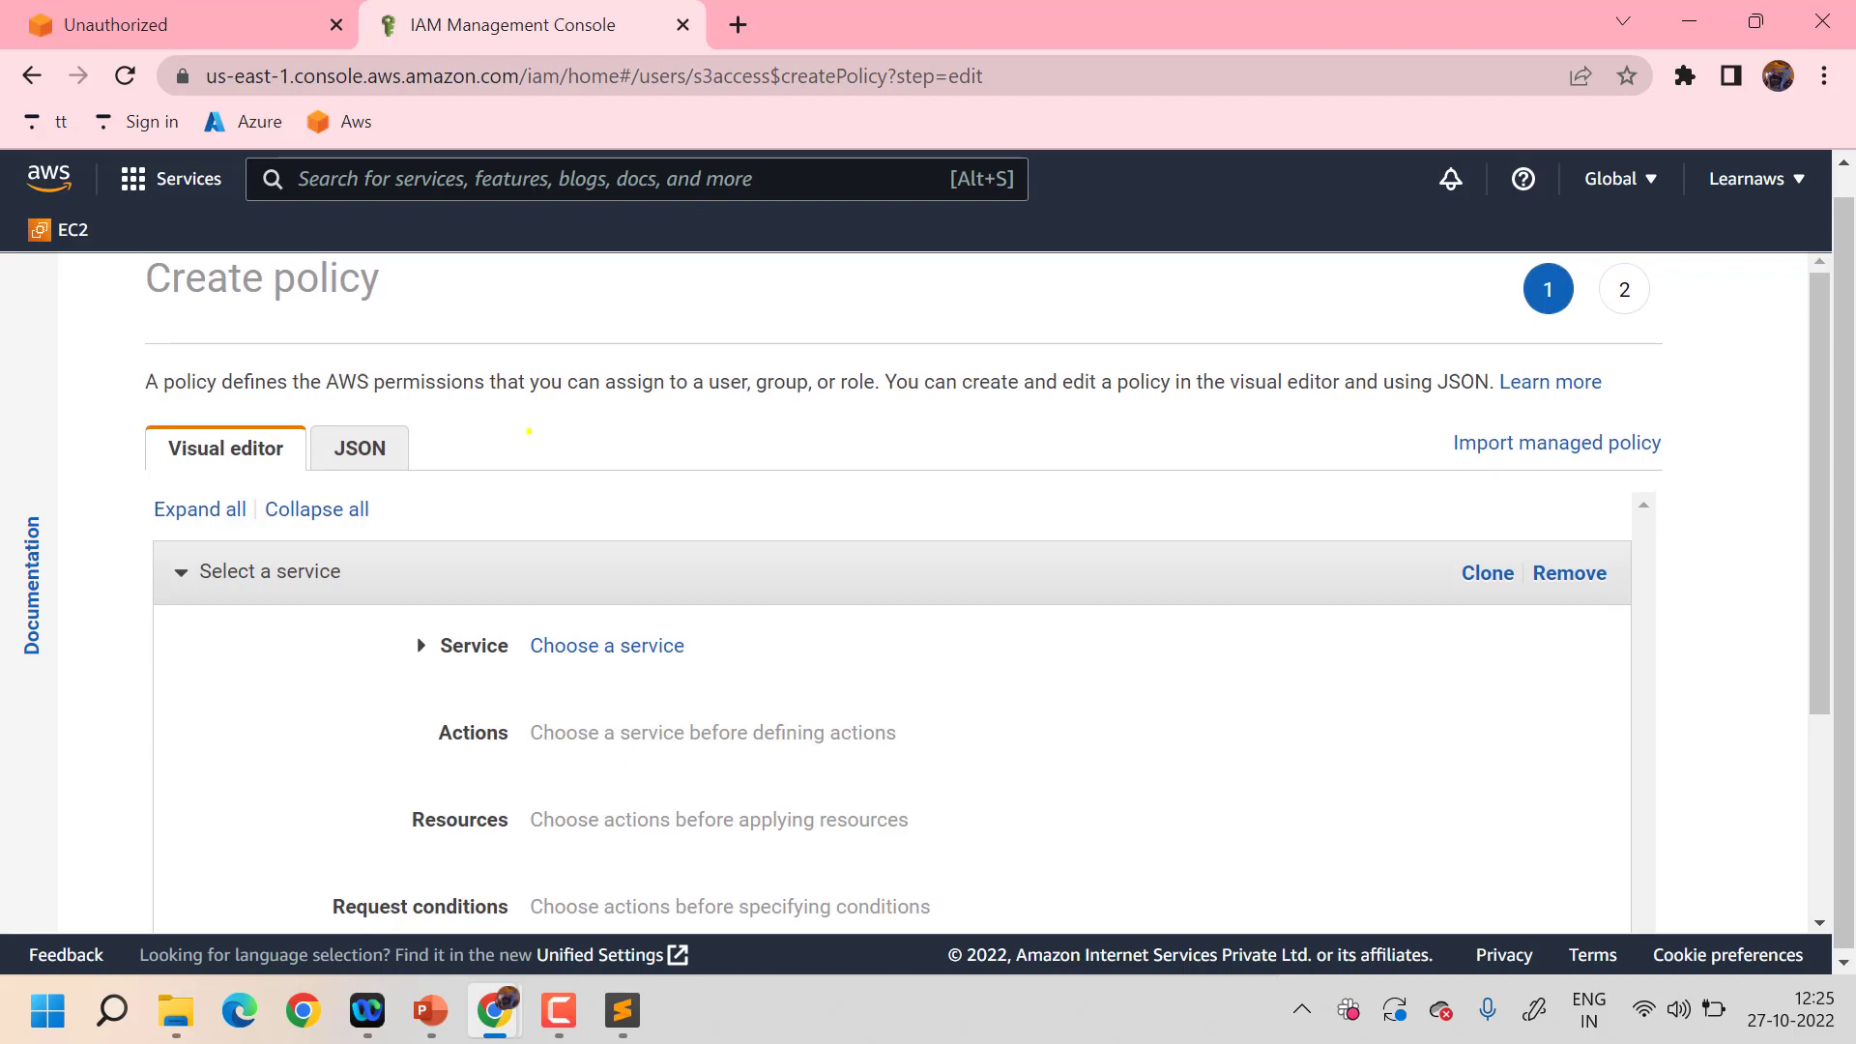
scroll(529, 431, "up", 1)
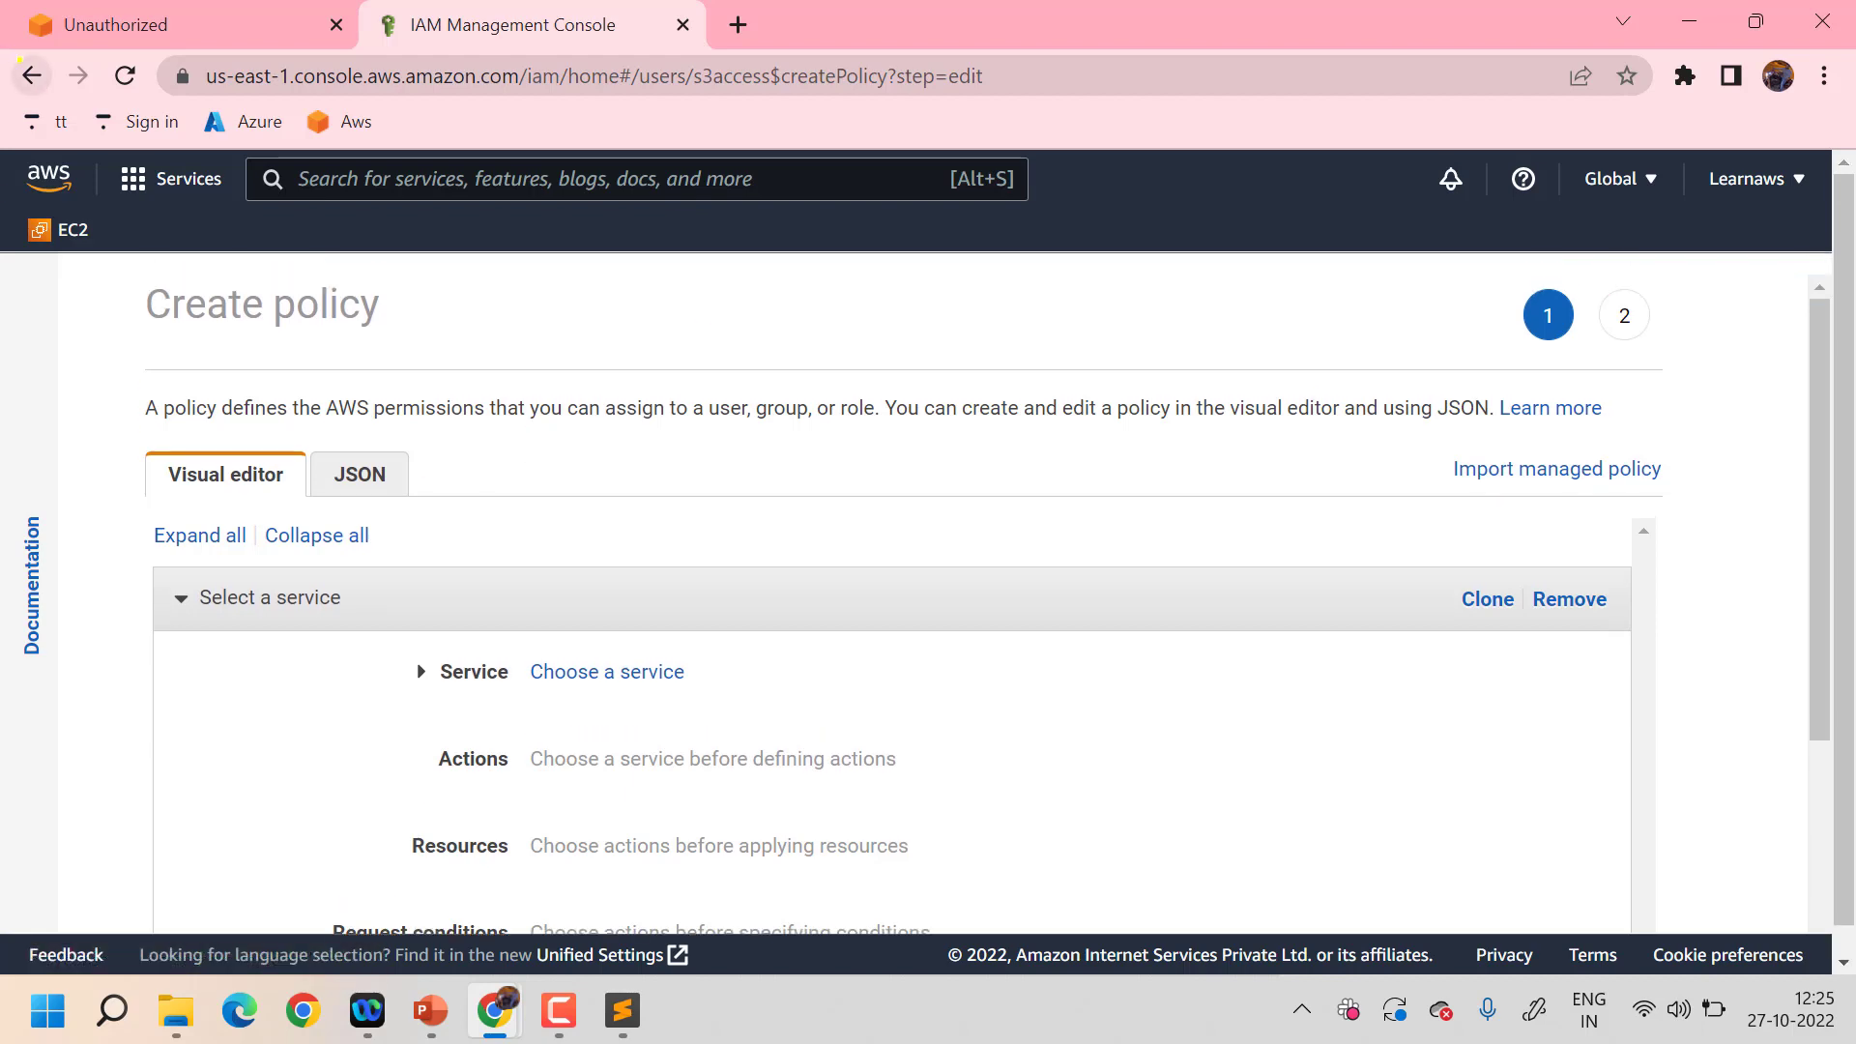
left_click(32, 76)
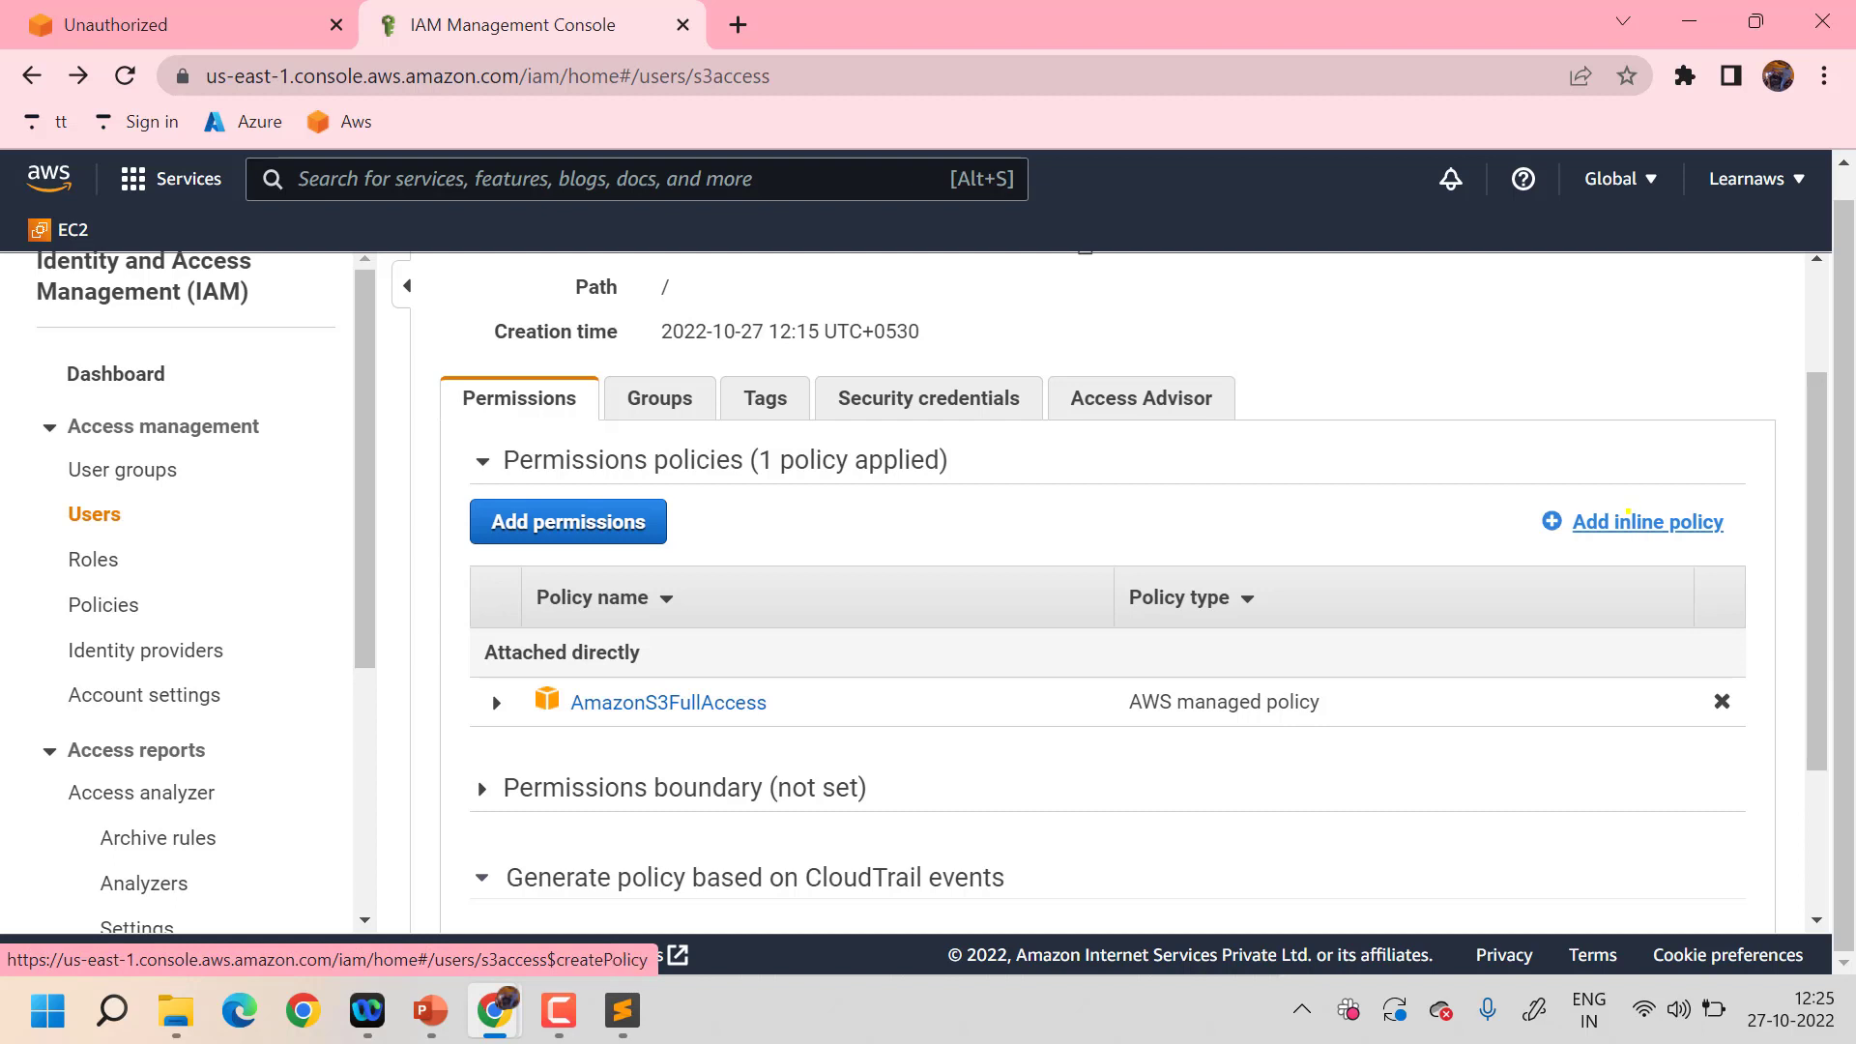
left_click(1628, 517)
scroll(897, 552, "down", 1)
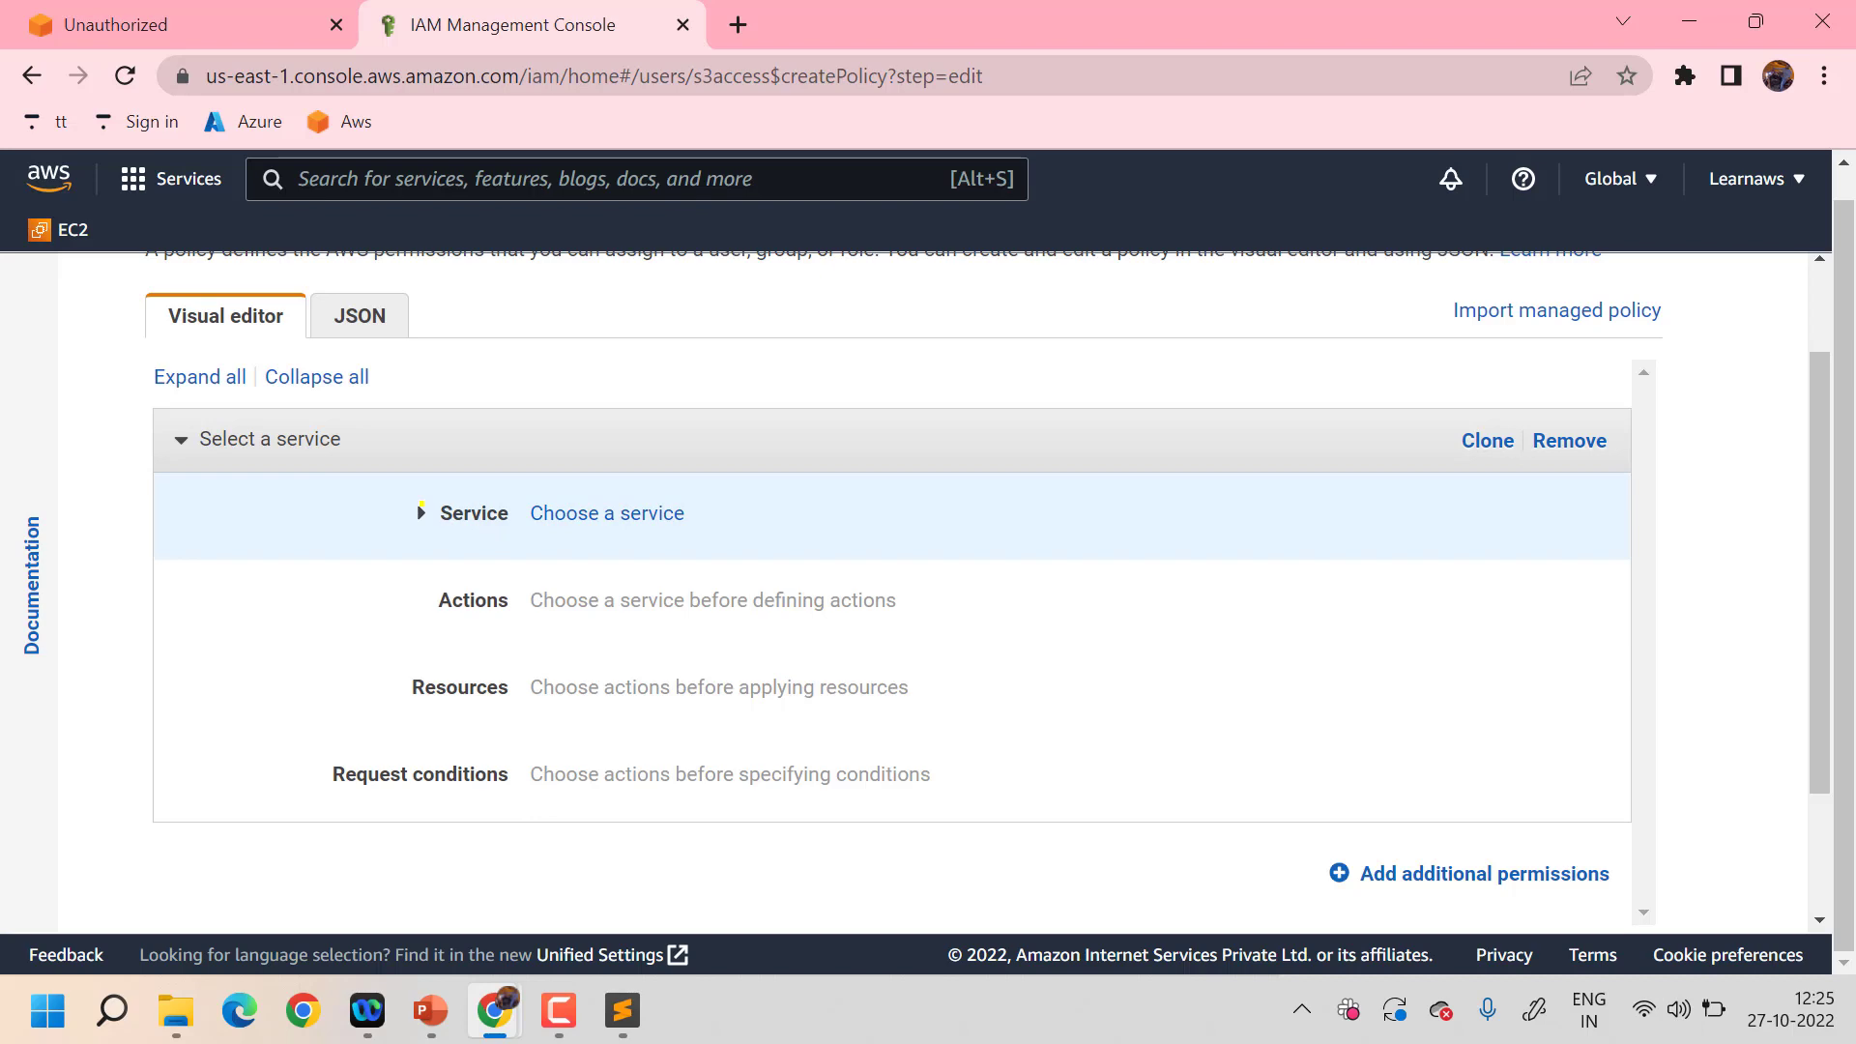
left_click(423, 505)
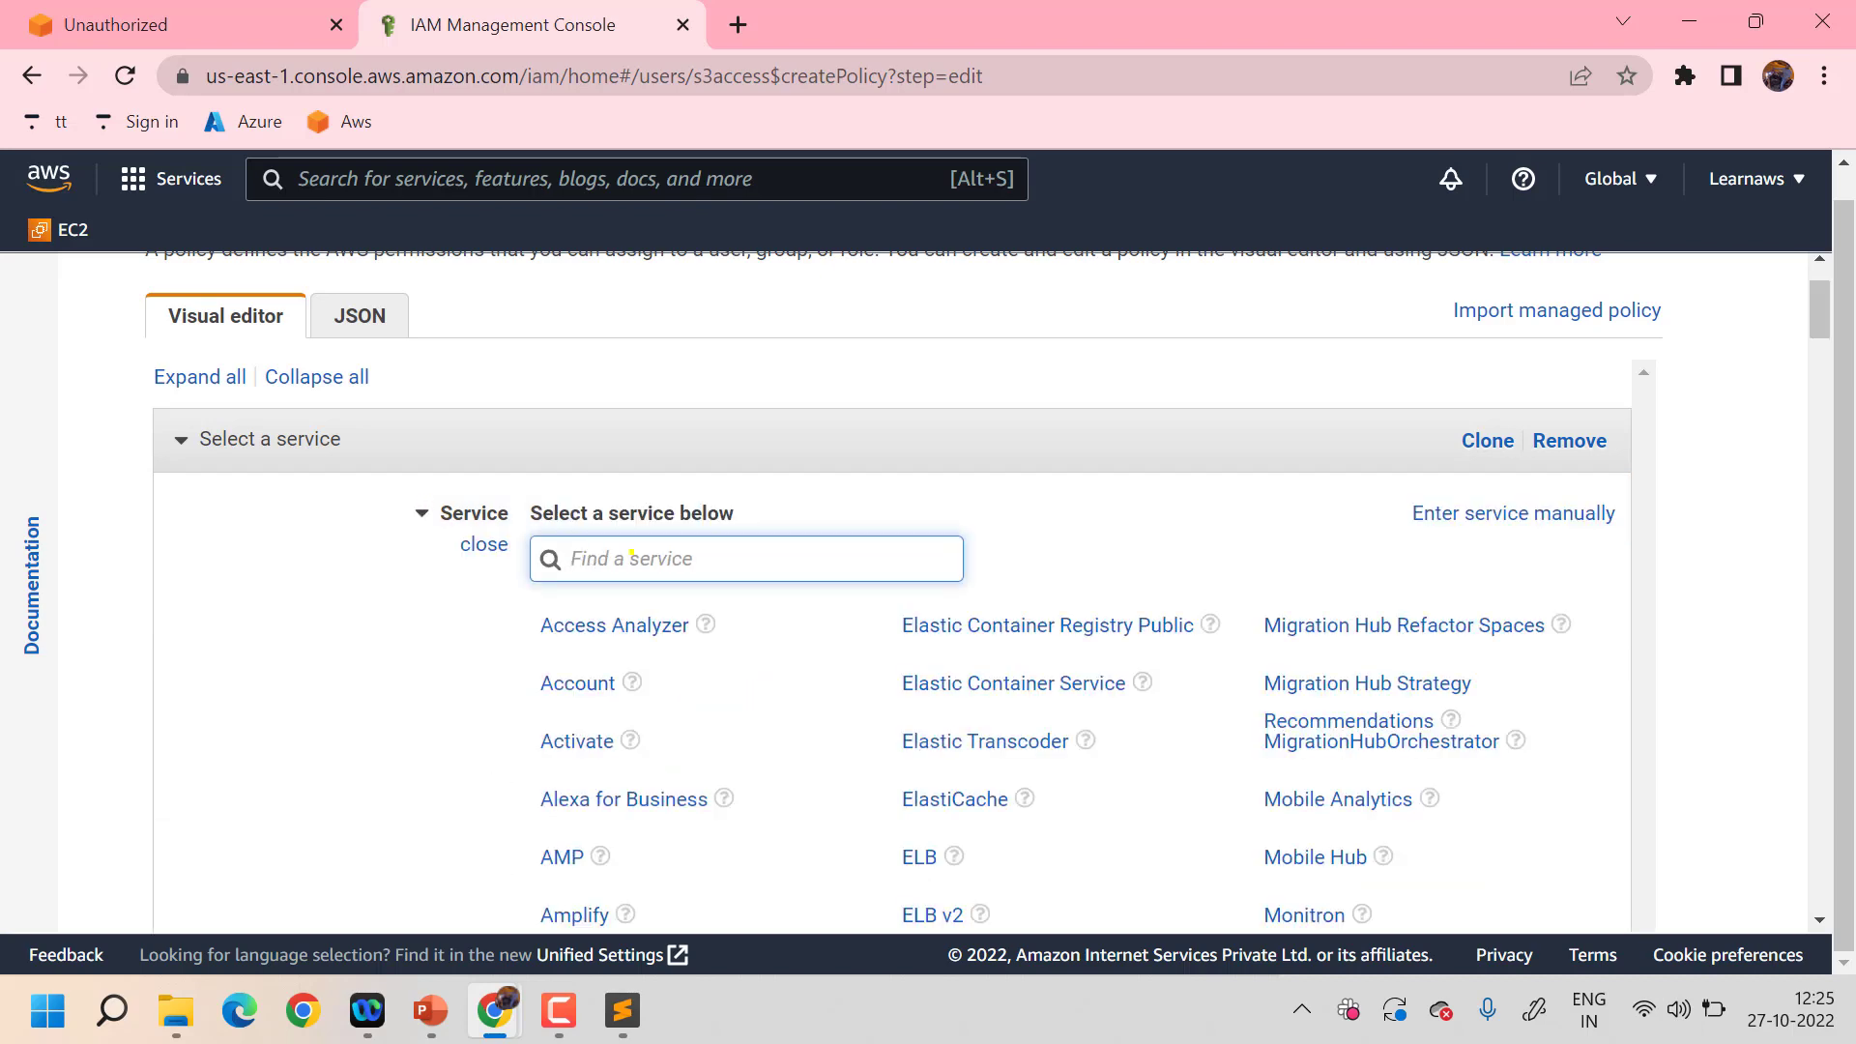
type("s3")
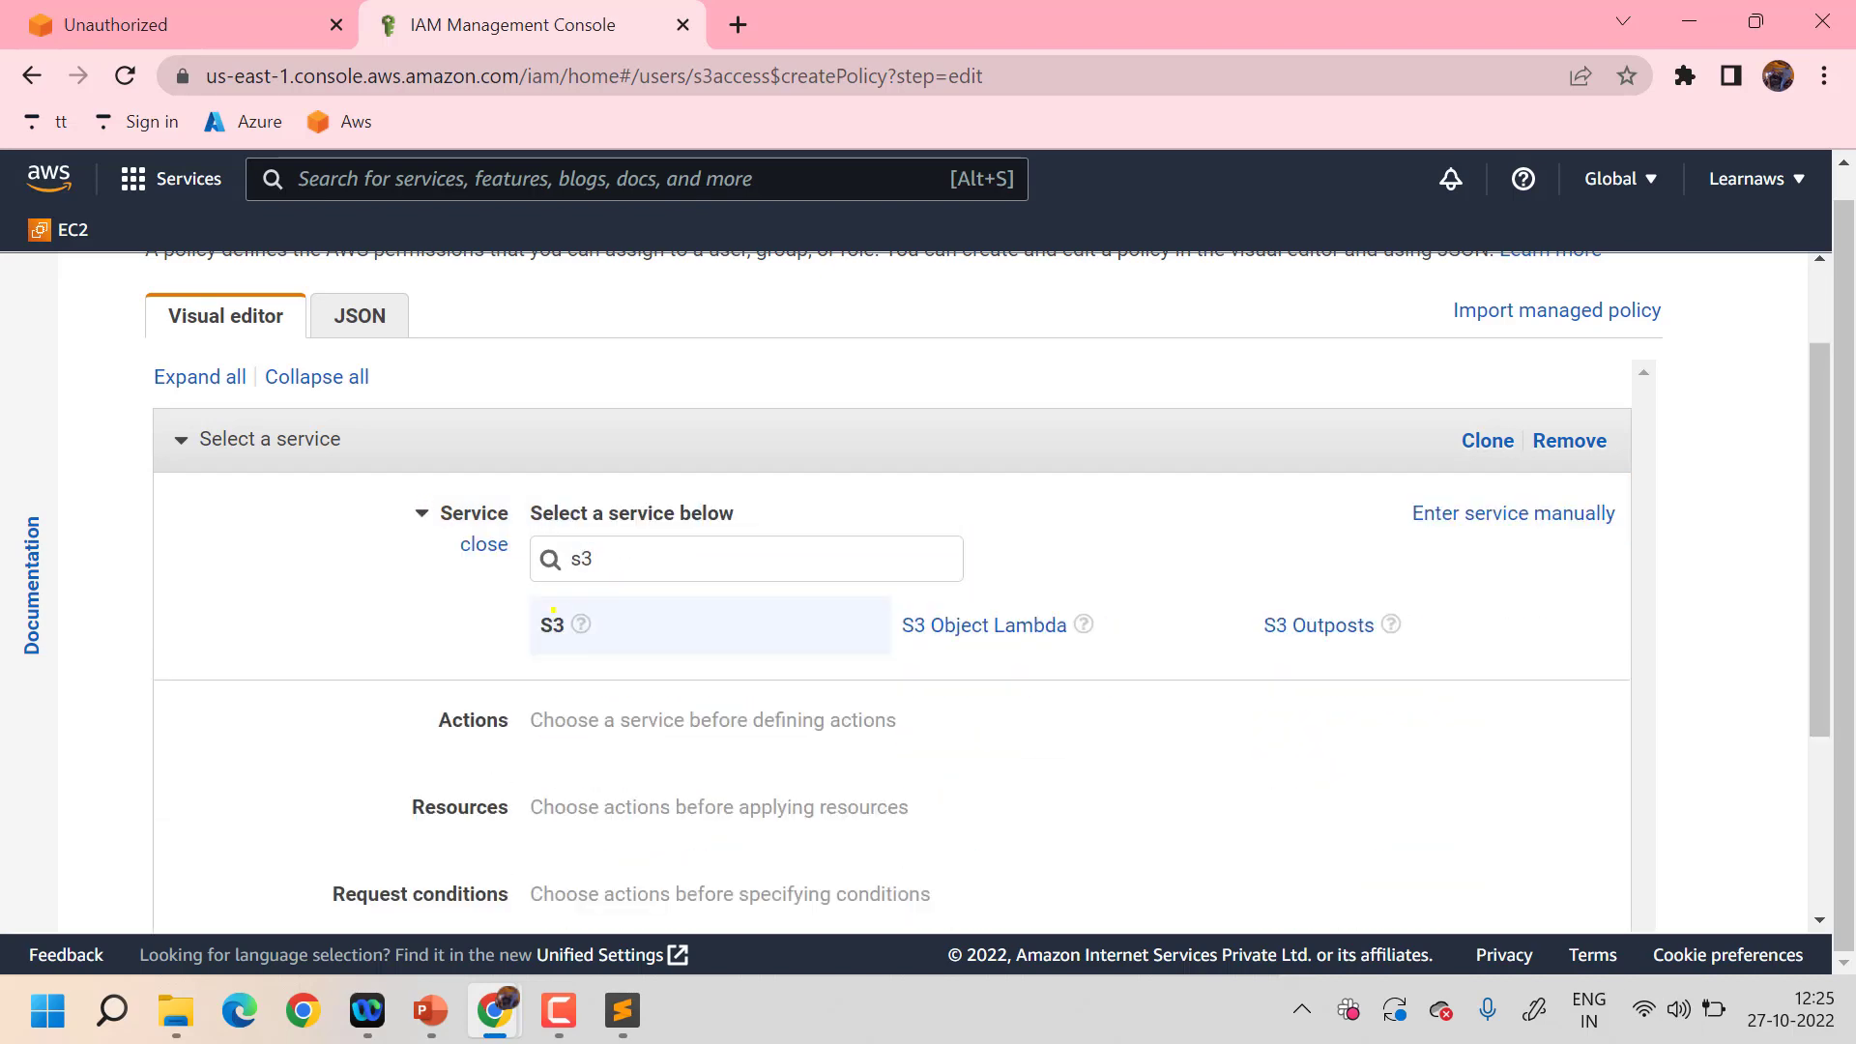
left_click(551, 623)
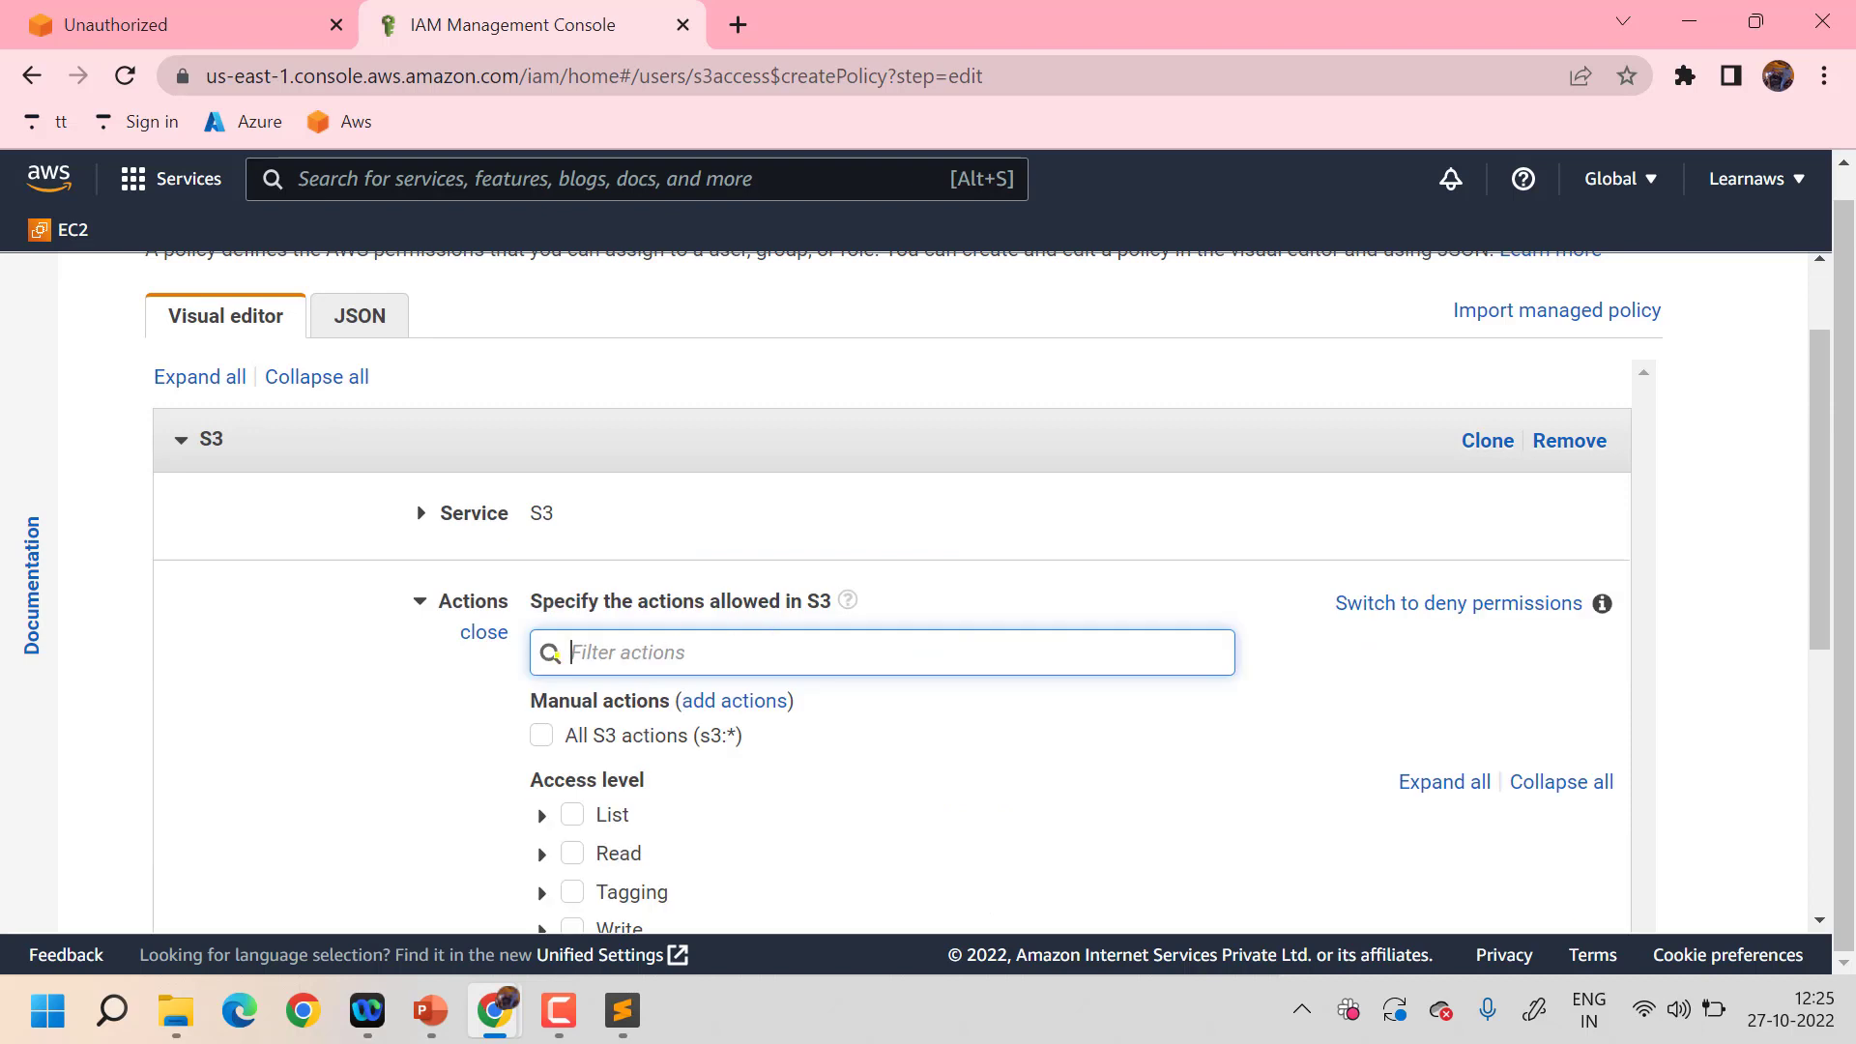
- Allow all S3 List, Read and Tagging actions
scroll(554, 638, "down", 2)
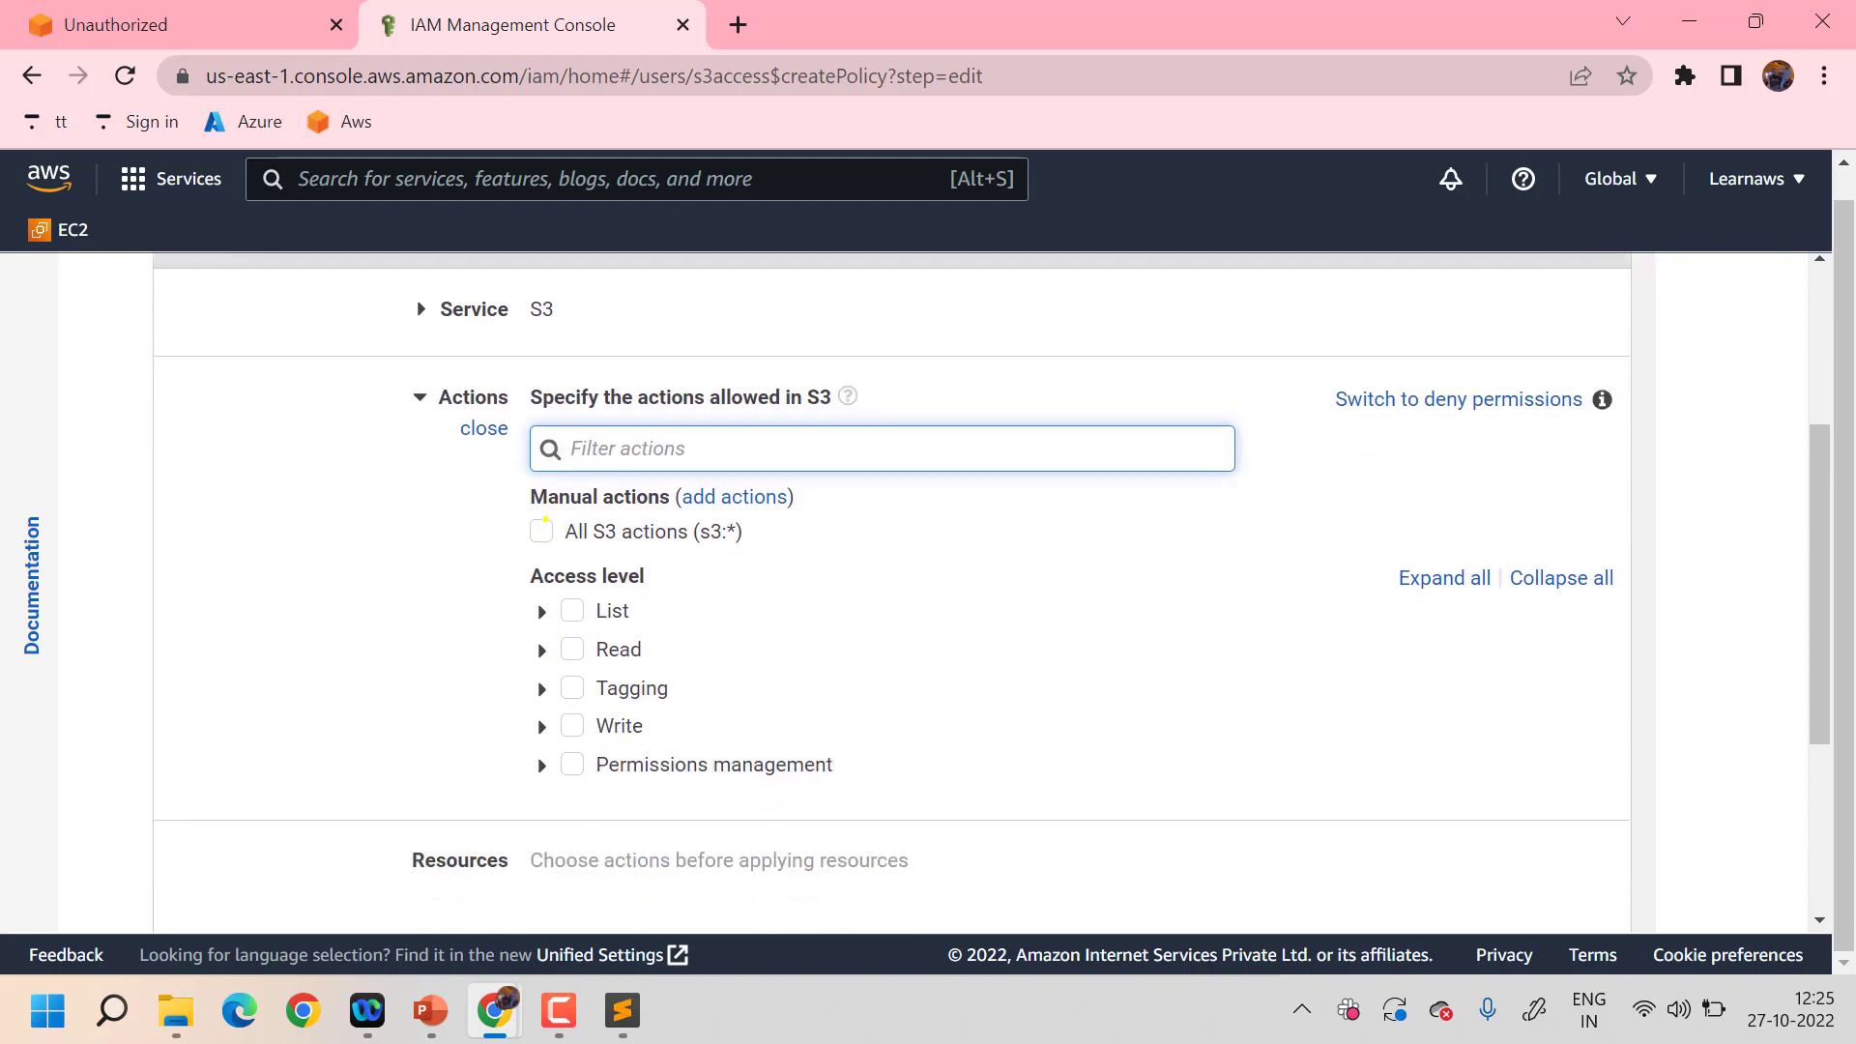
left_click(571, 601)
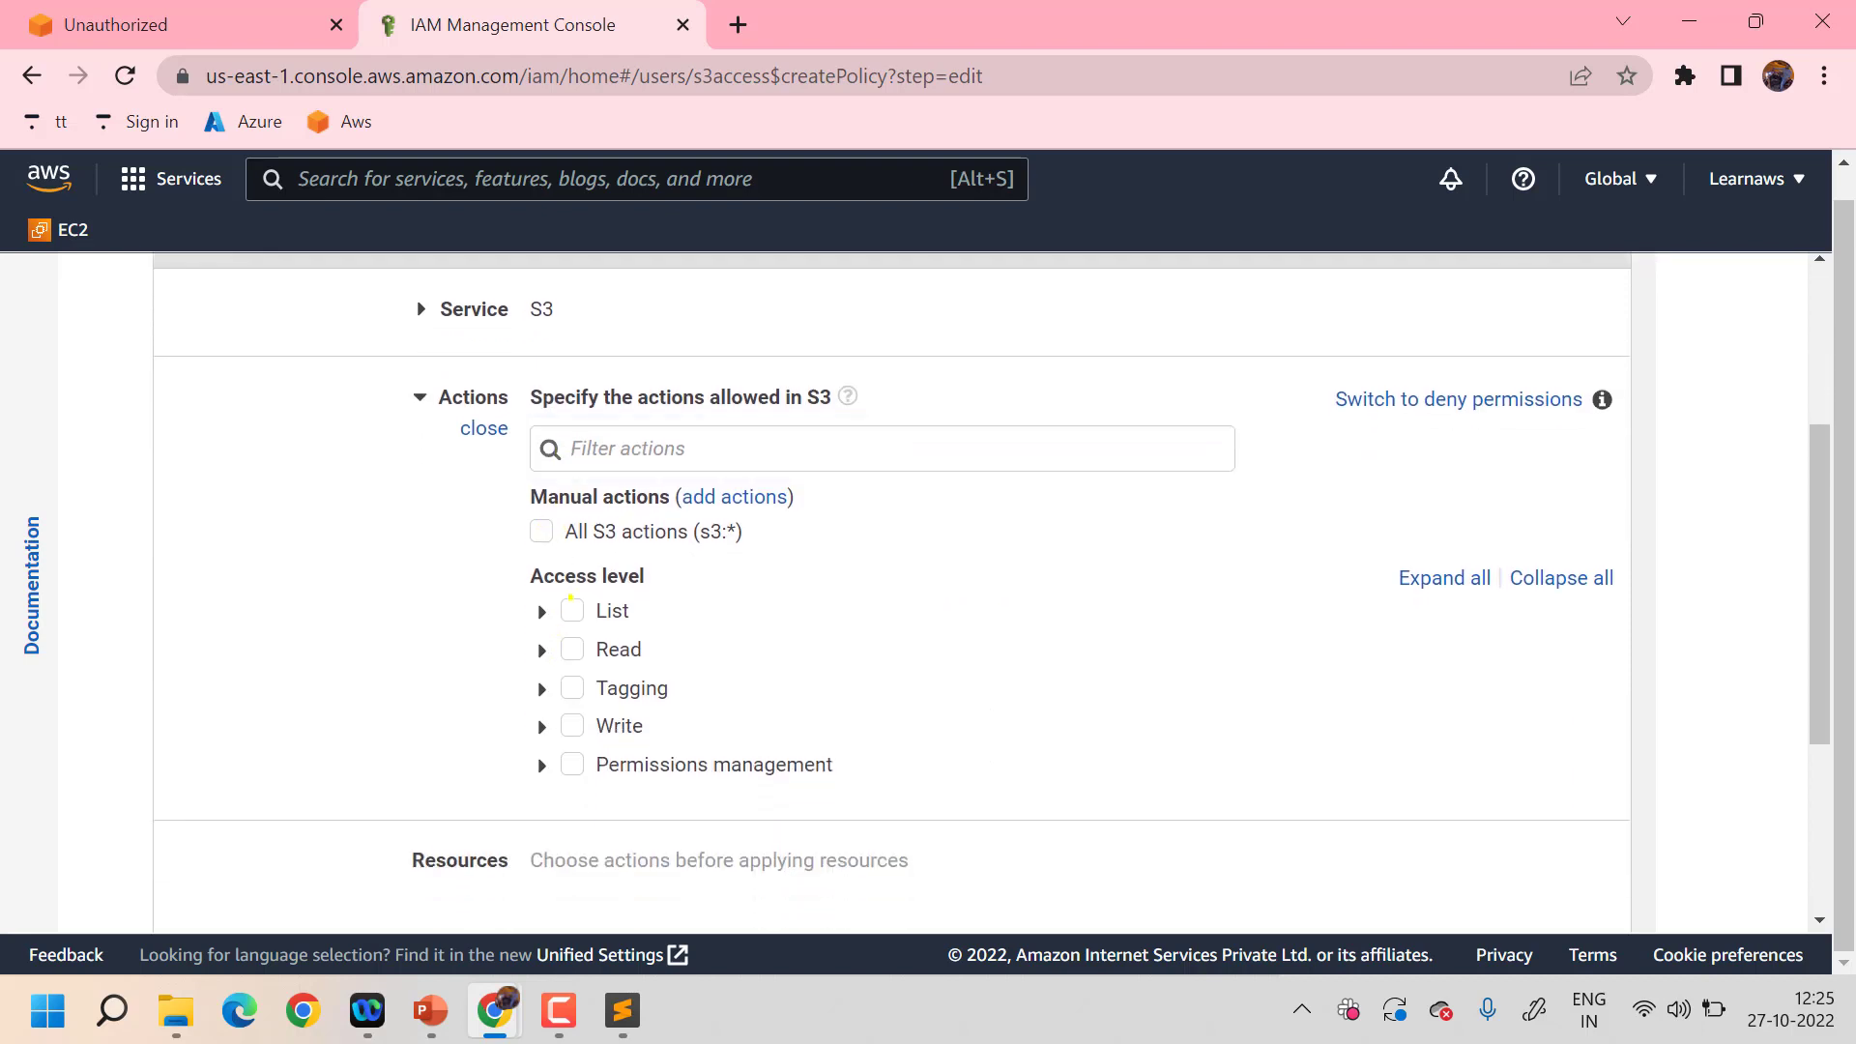
left_click(573, 640)
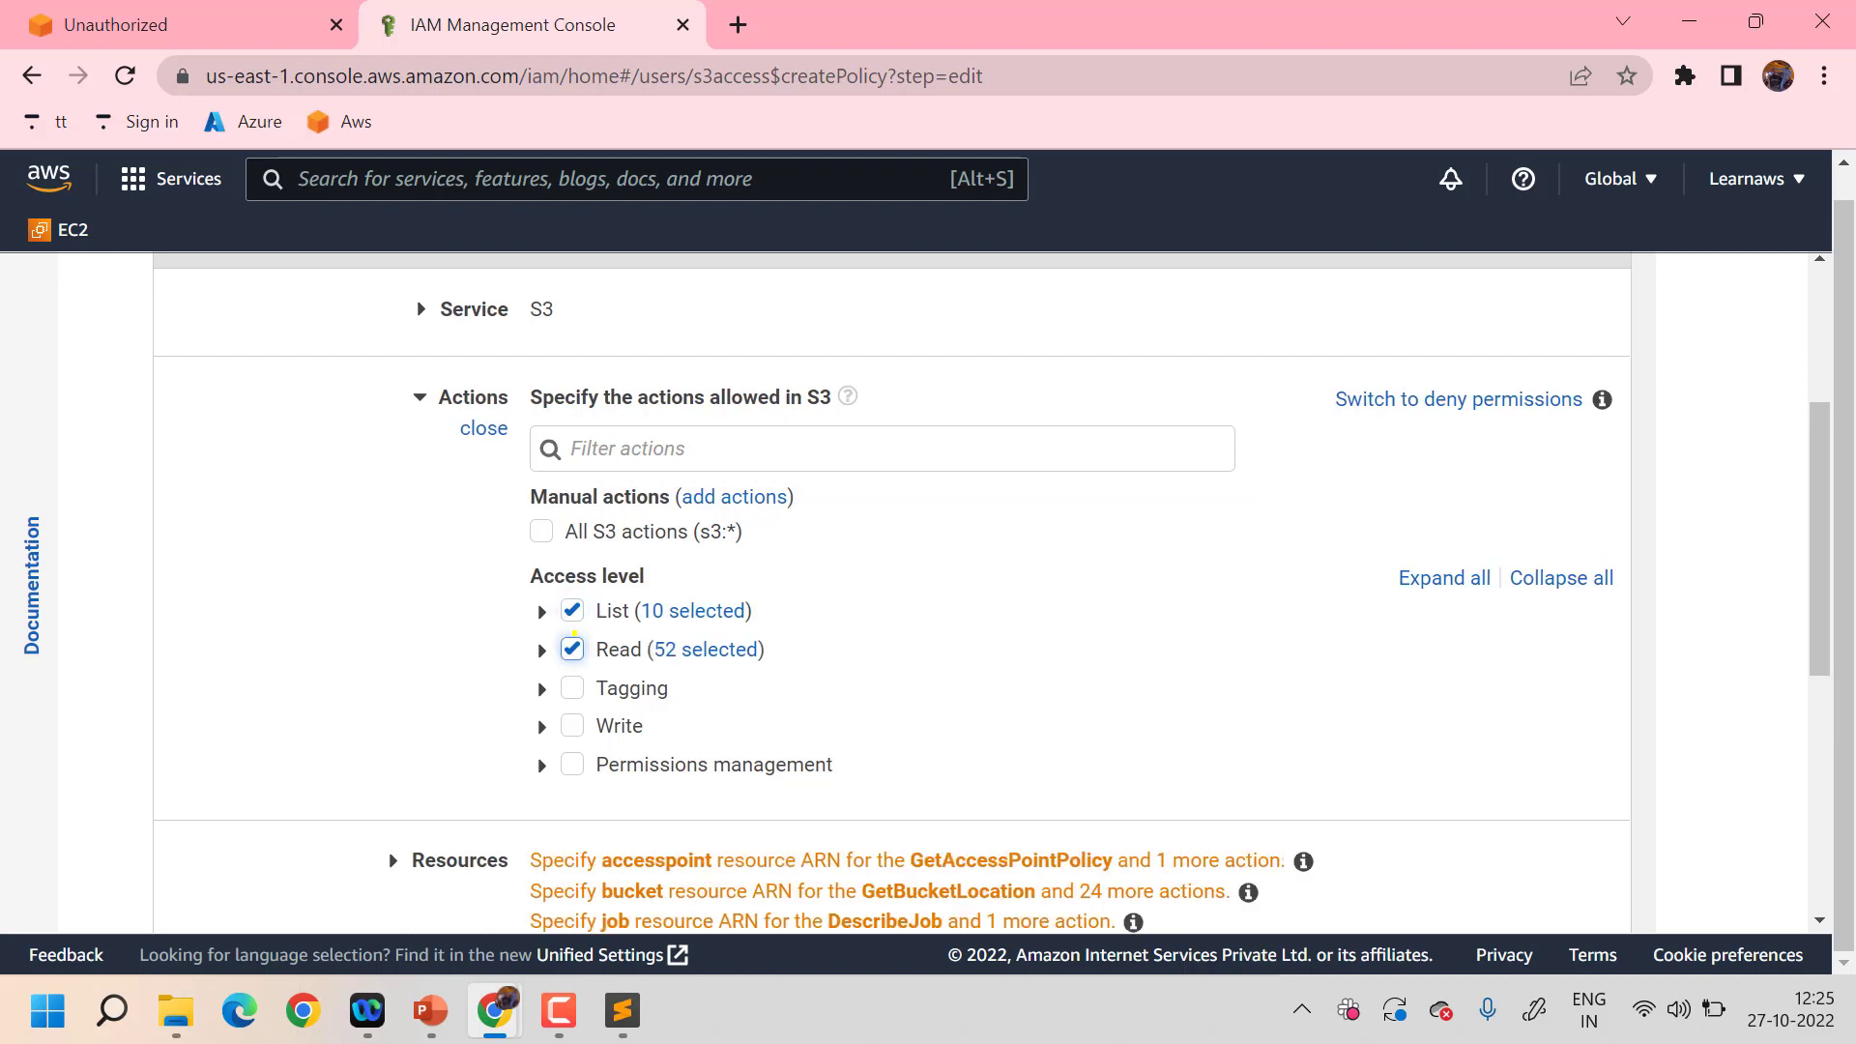
left_click(572, 686)
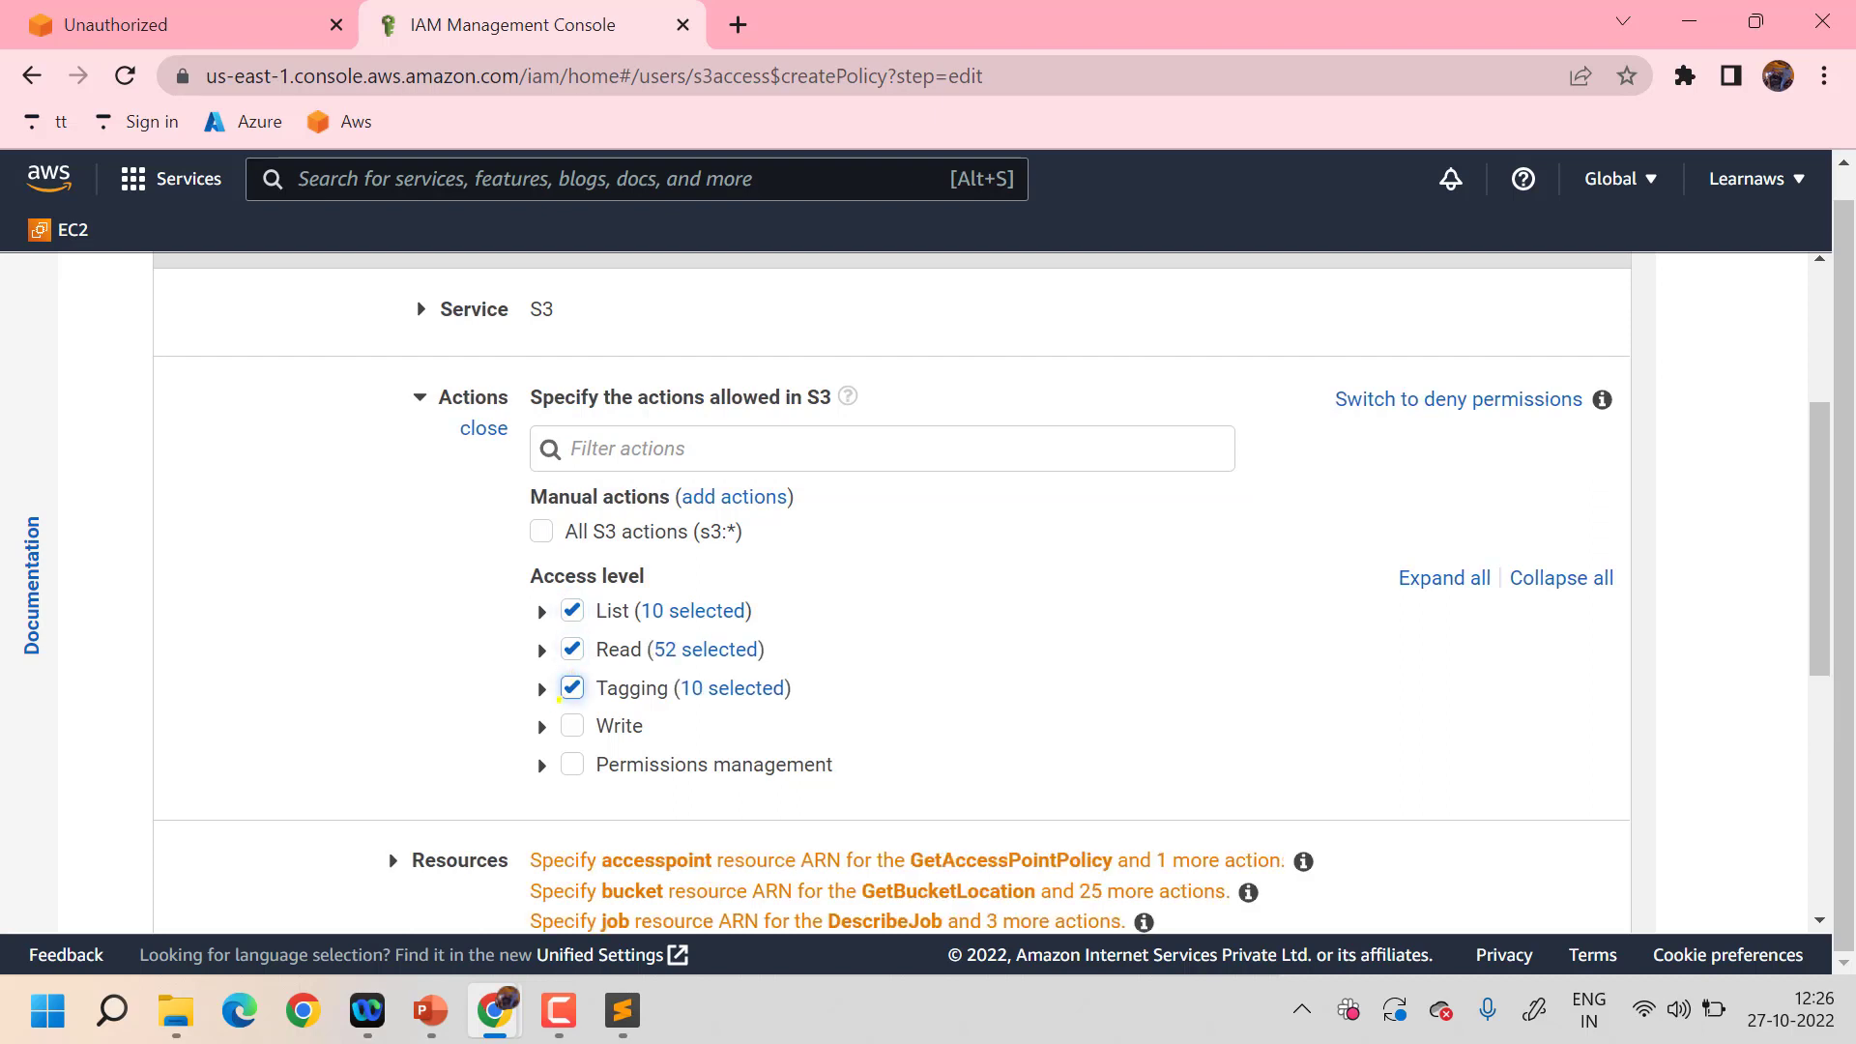
left_click(542, 725)
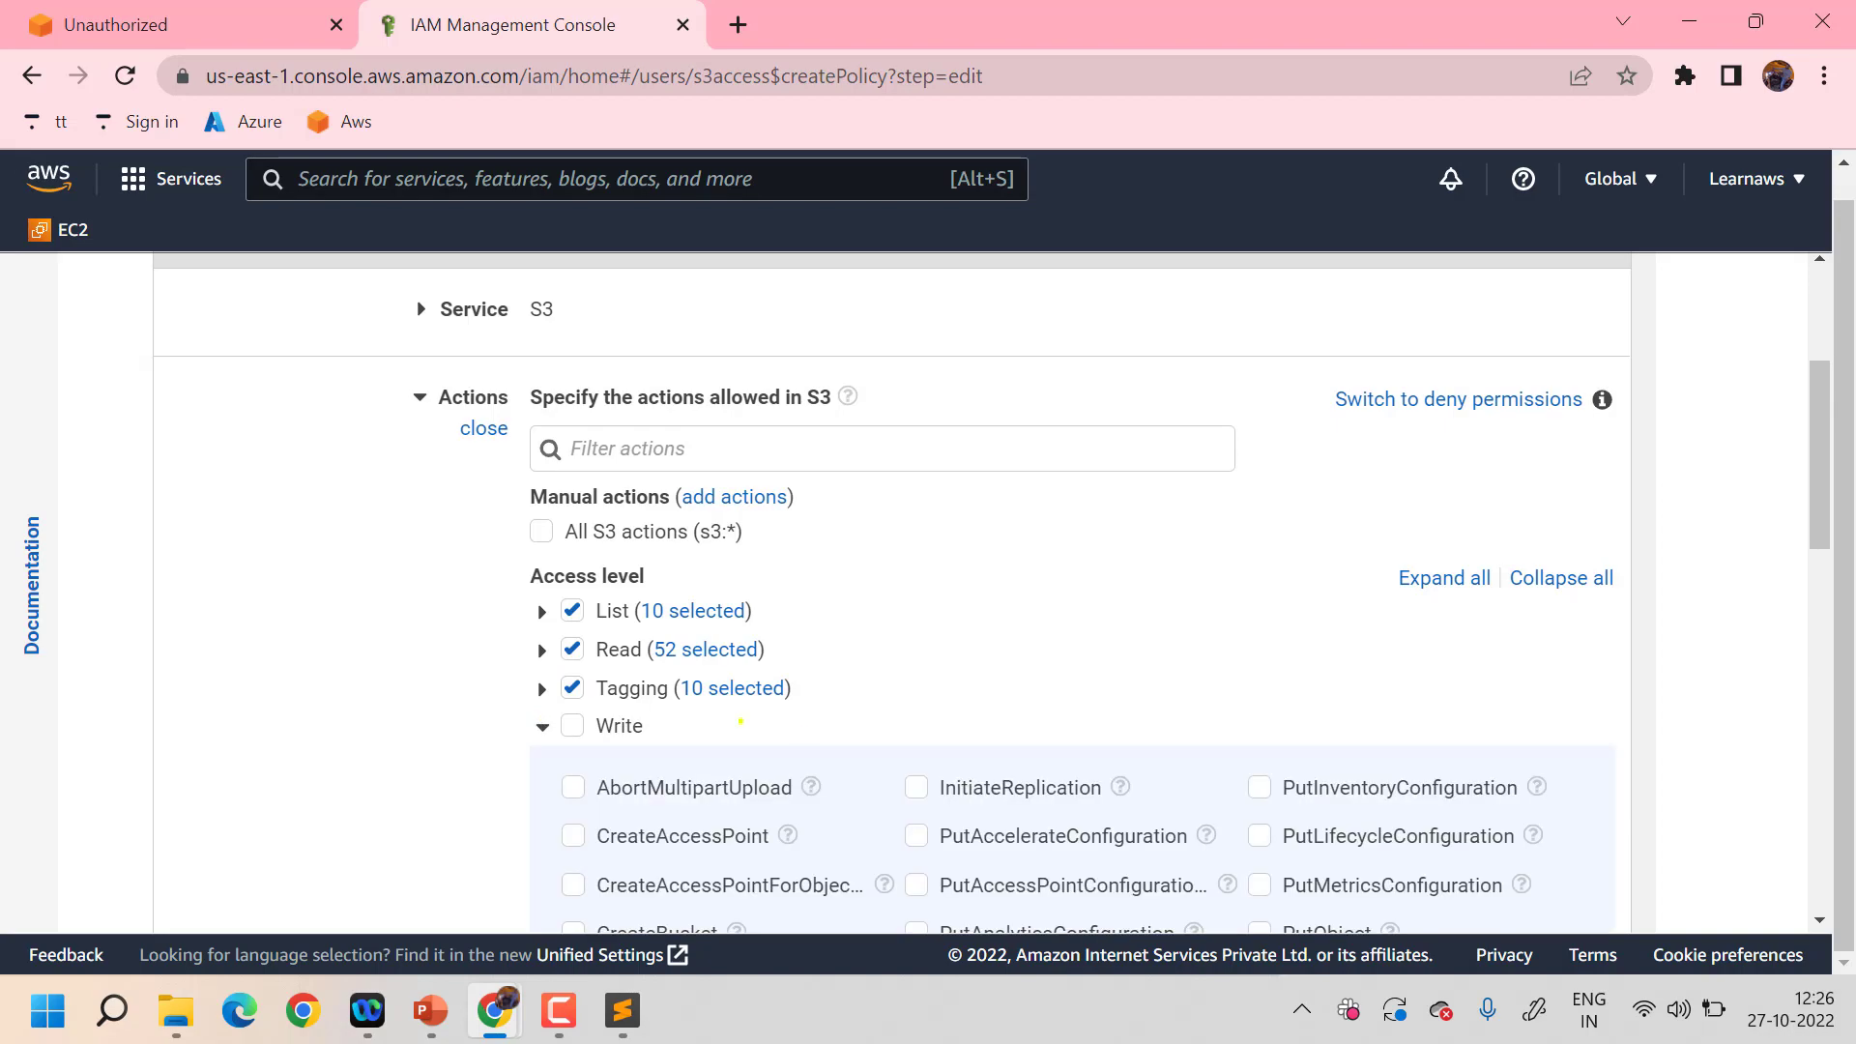
scroll(825, 723, "down", 9)
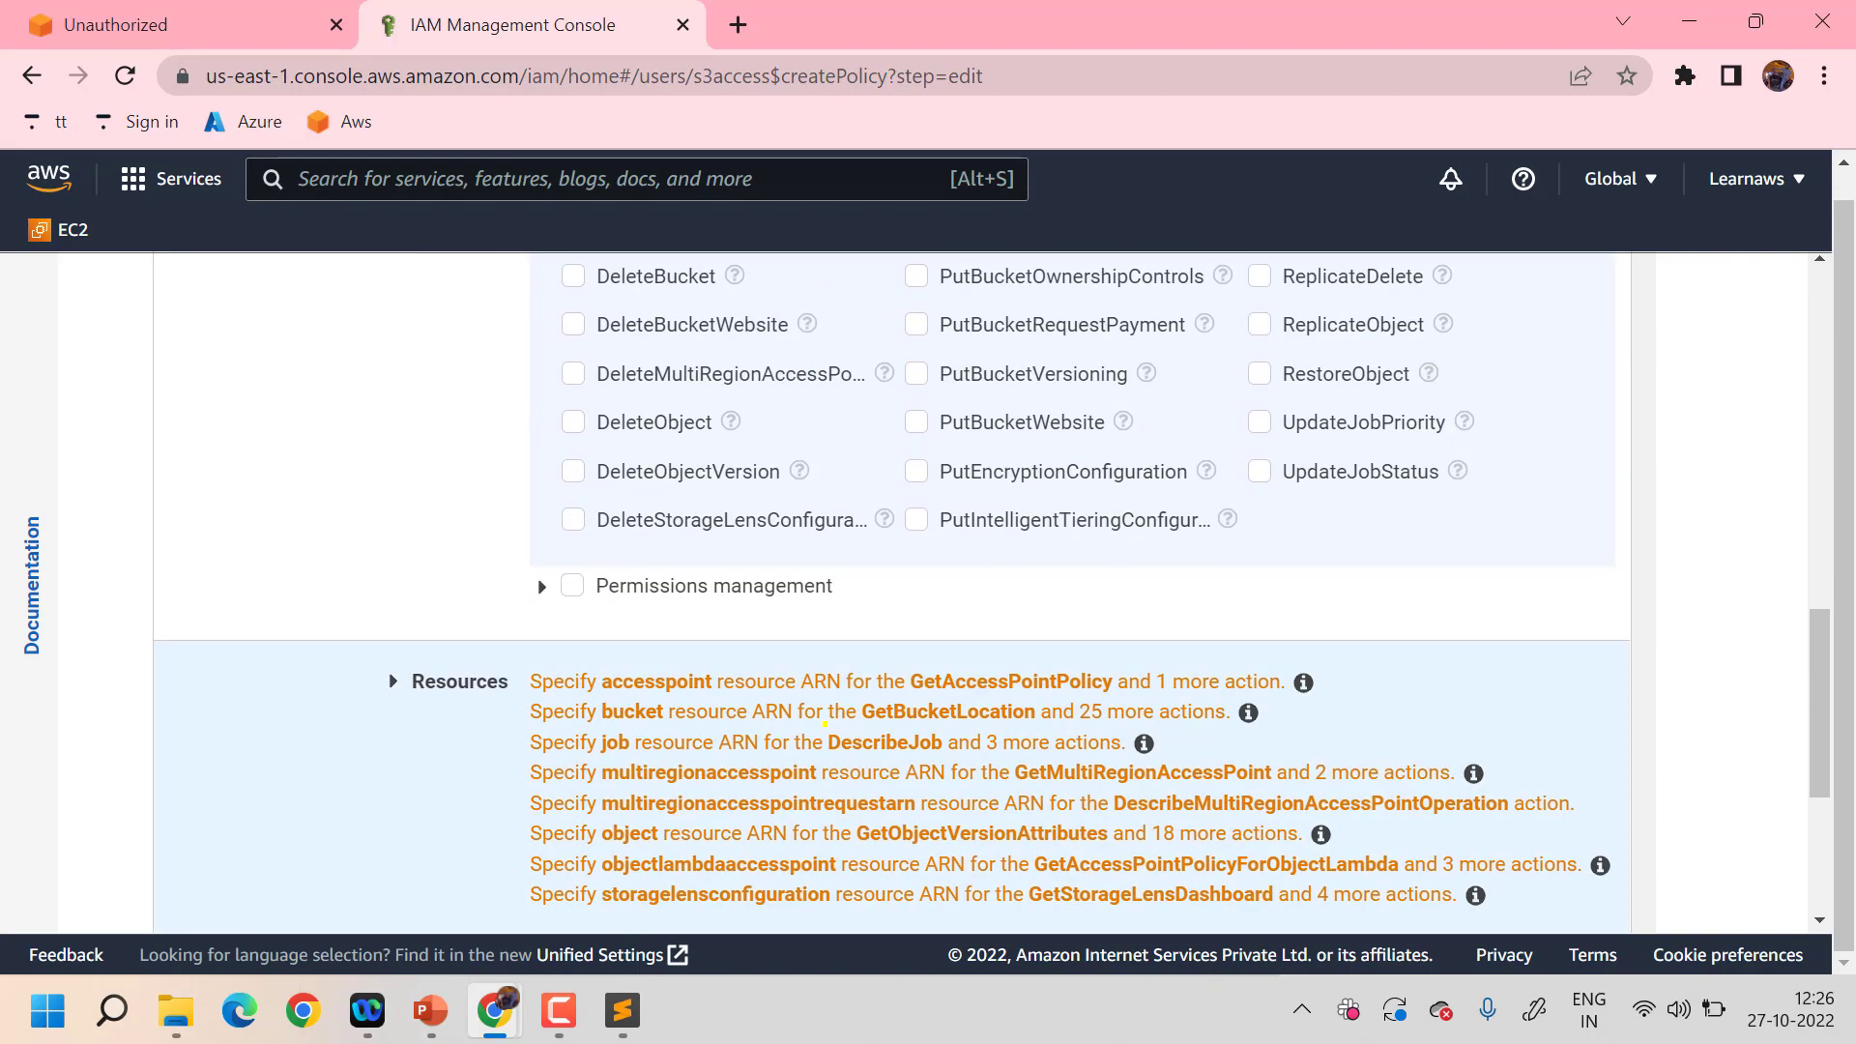
scroll(825, 723, "up", 6)
left_click(542, 366)
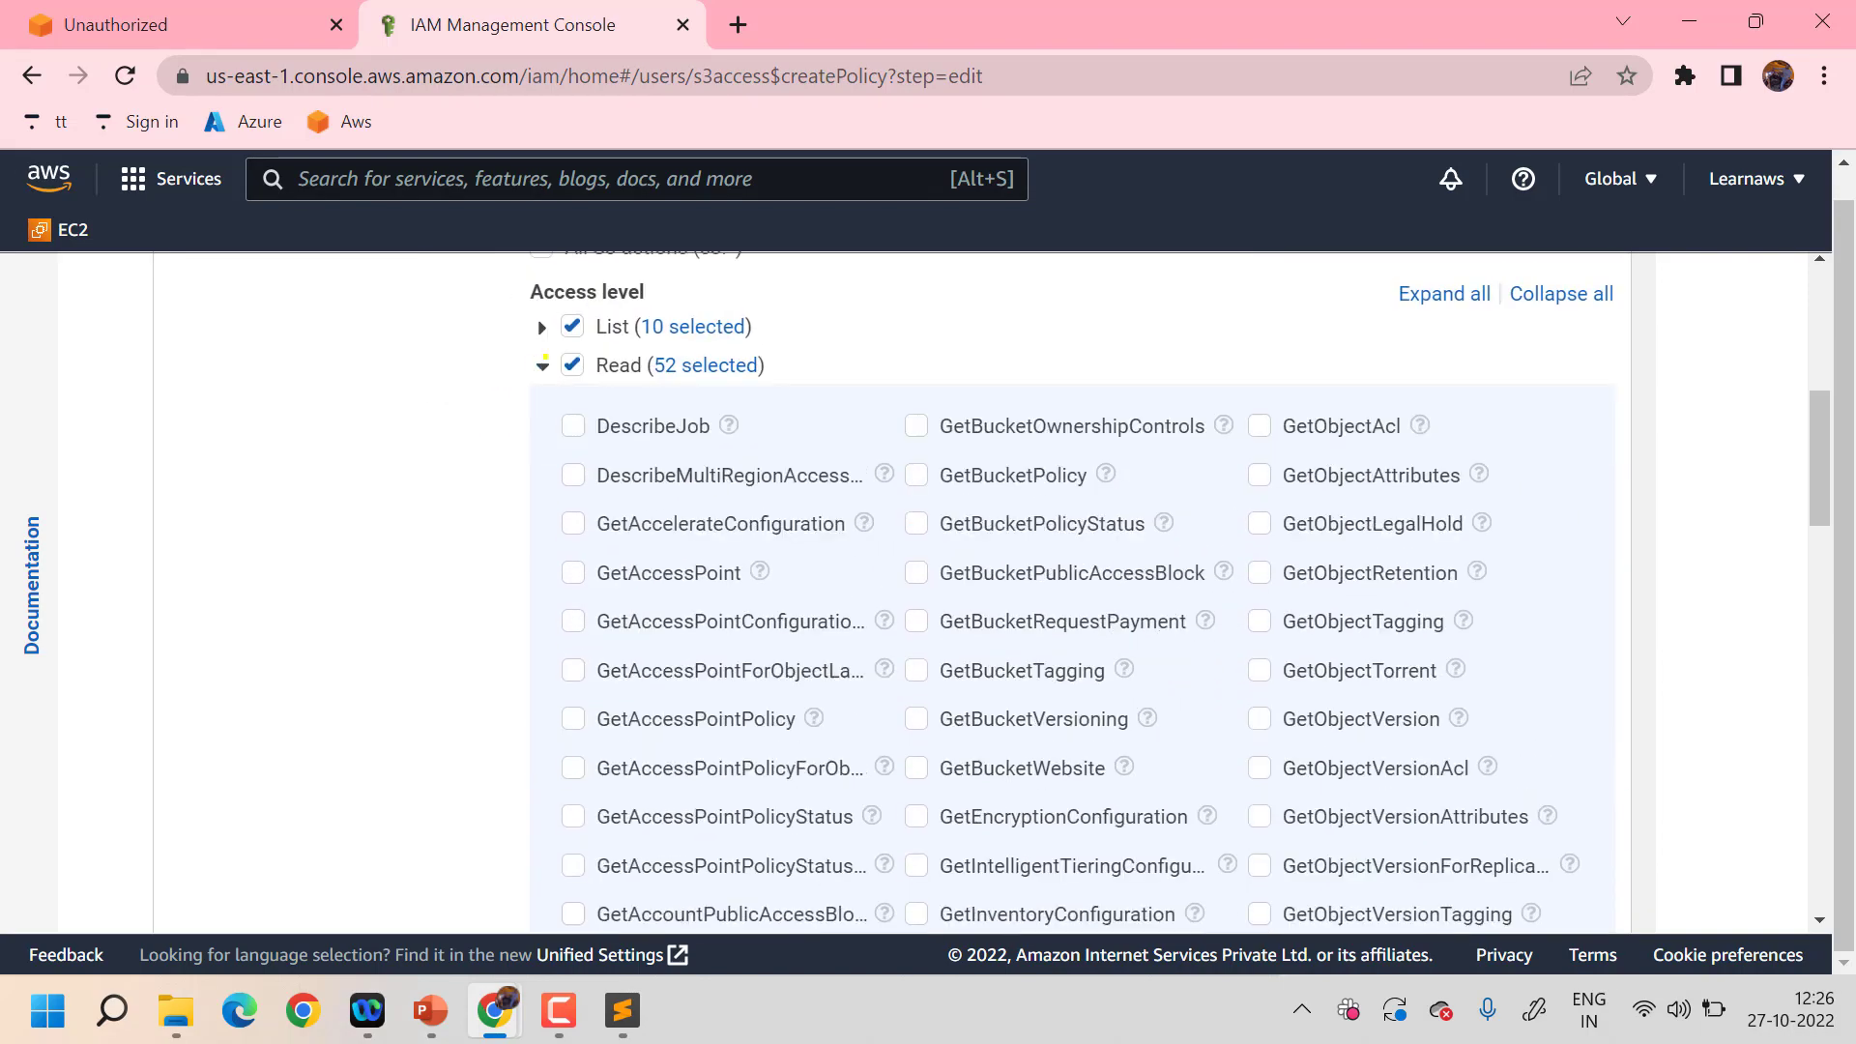
left_click(542, 366)
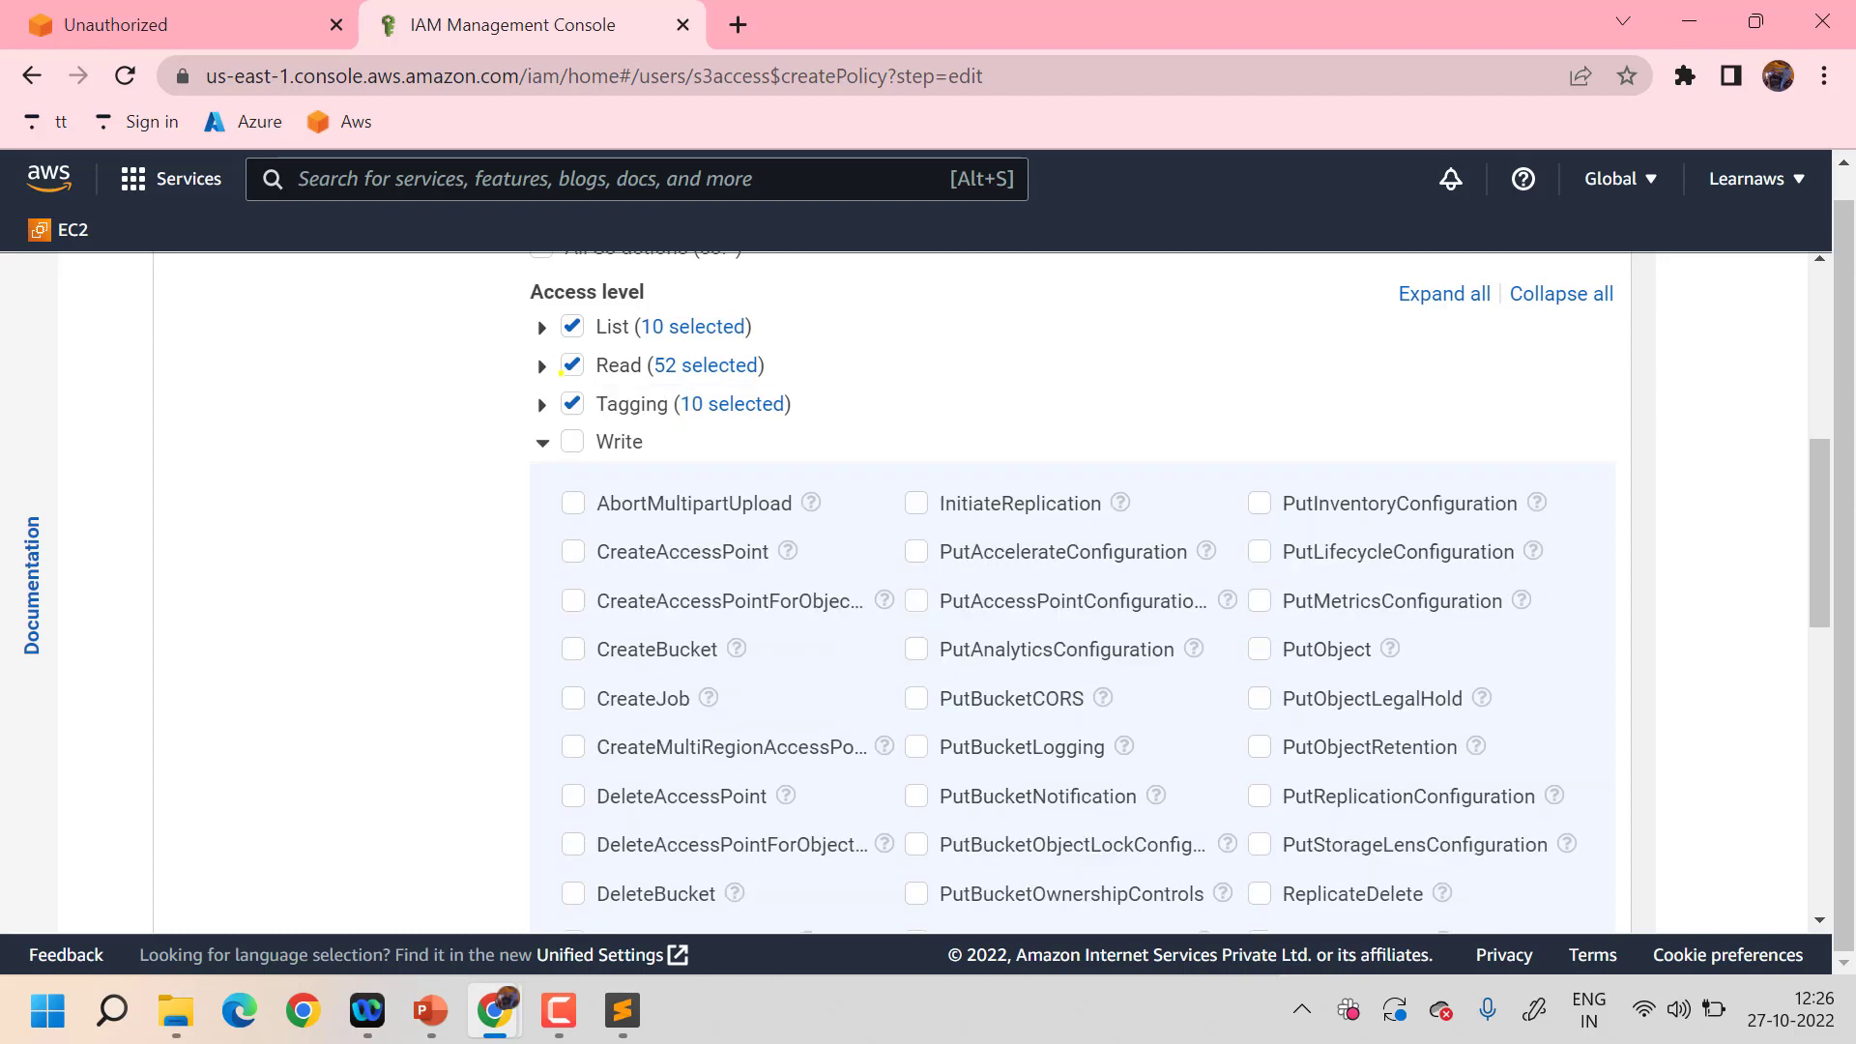
- Allow every S3 Write action except DeleteObject, plus all Permissions management actions
scroll(644, 627, "down", 4)
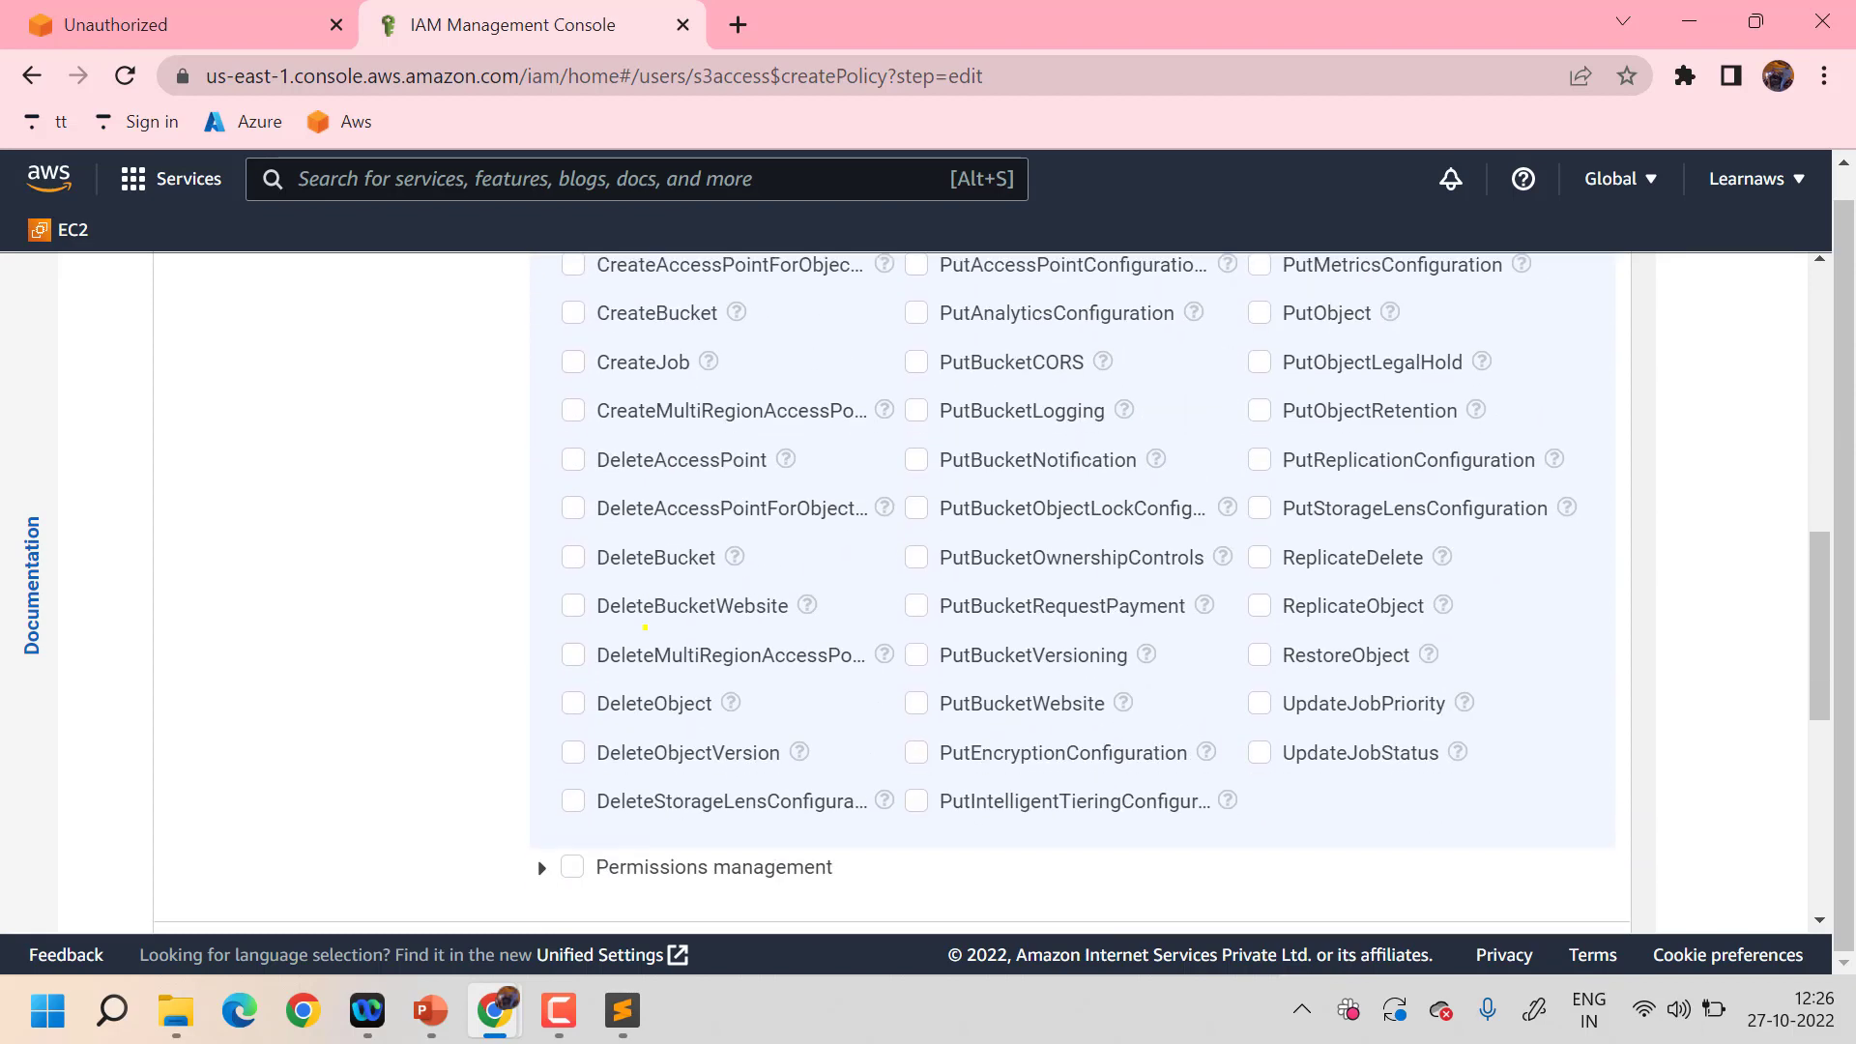
left_click(576, 702)
scroll(857, 560, "up", 4)
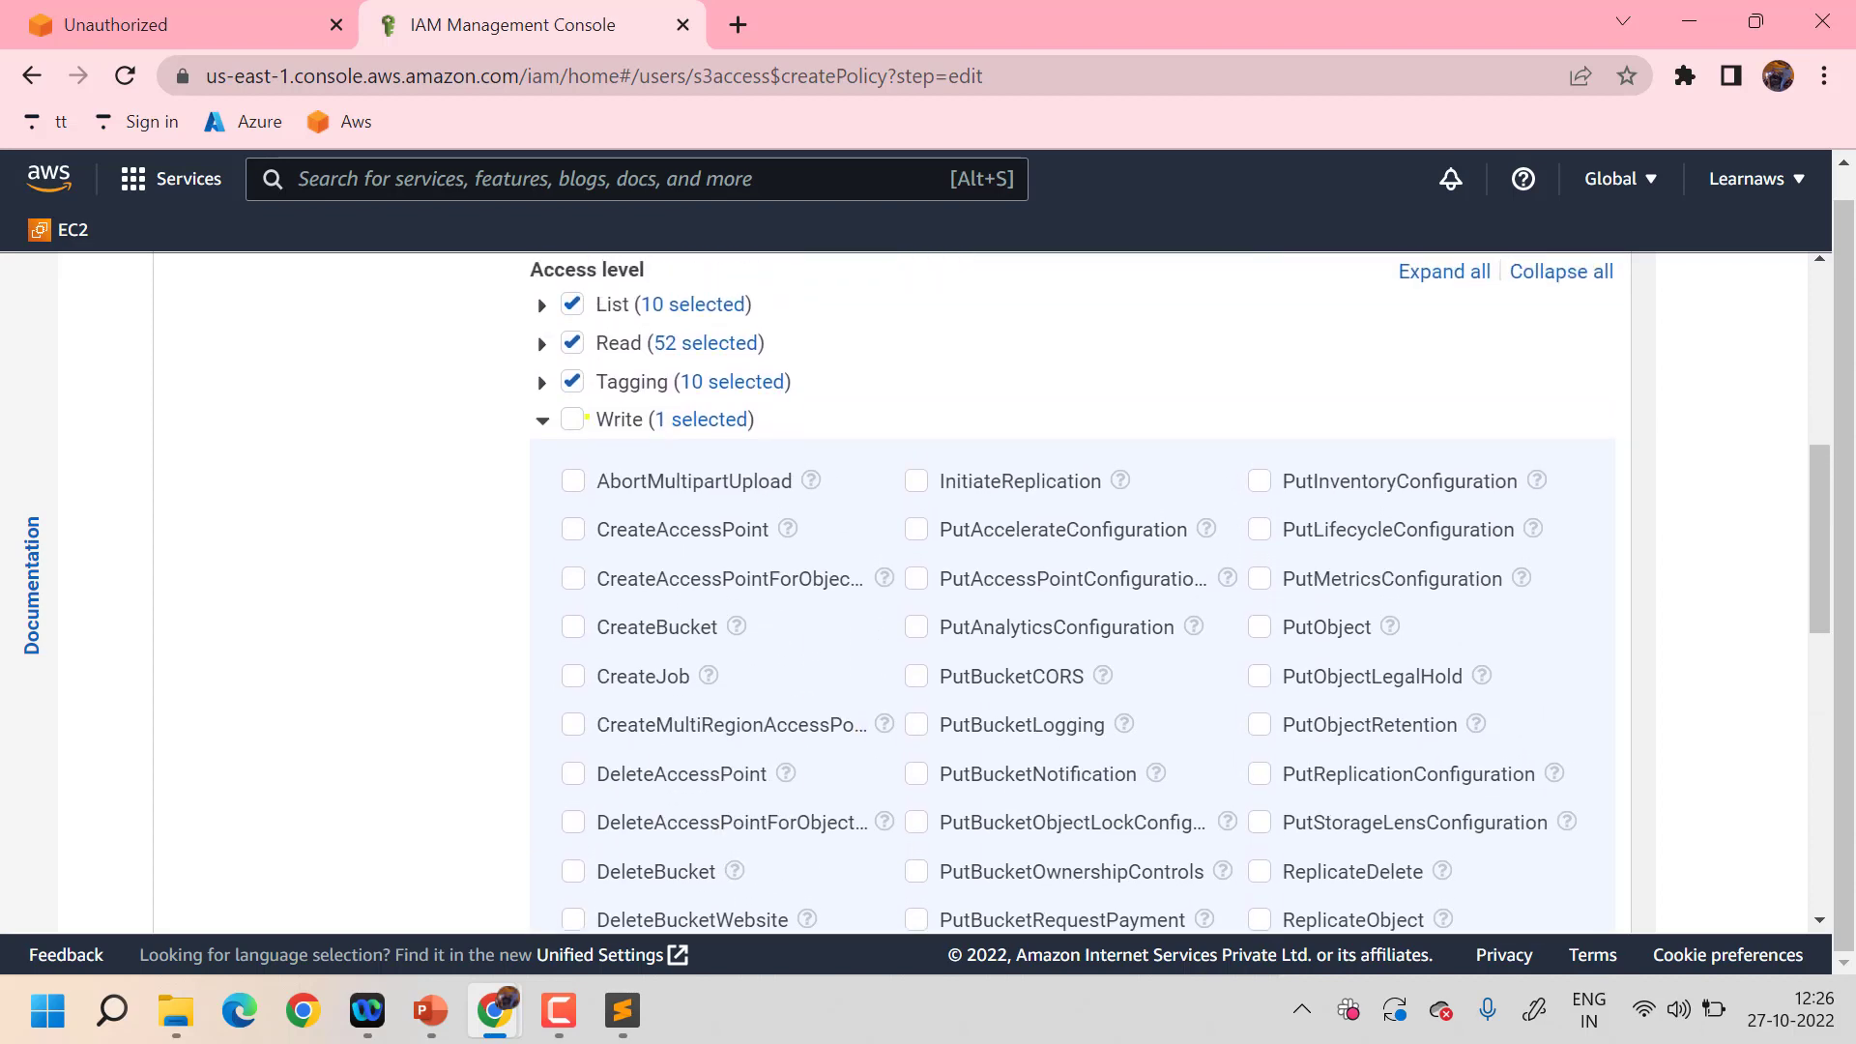
left_click(542, 419)
left_click(573, 419)
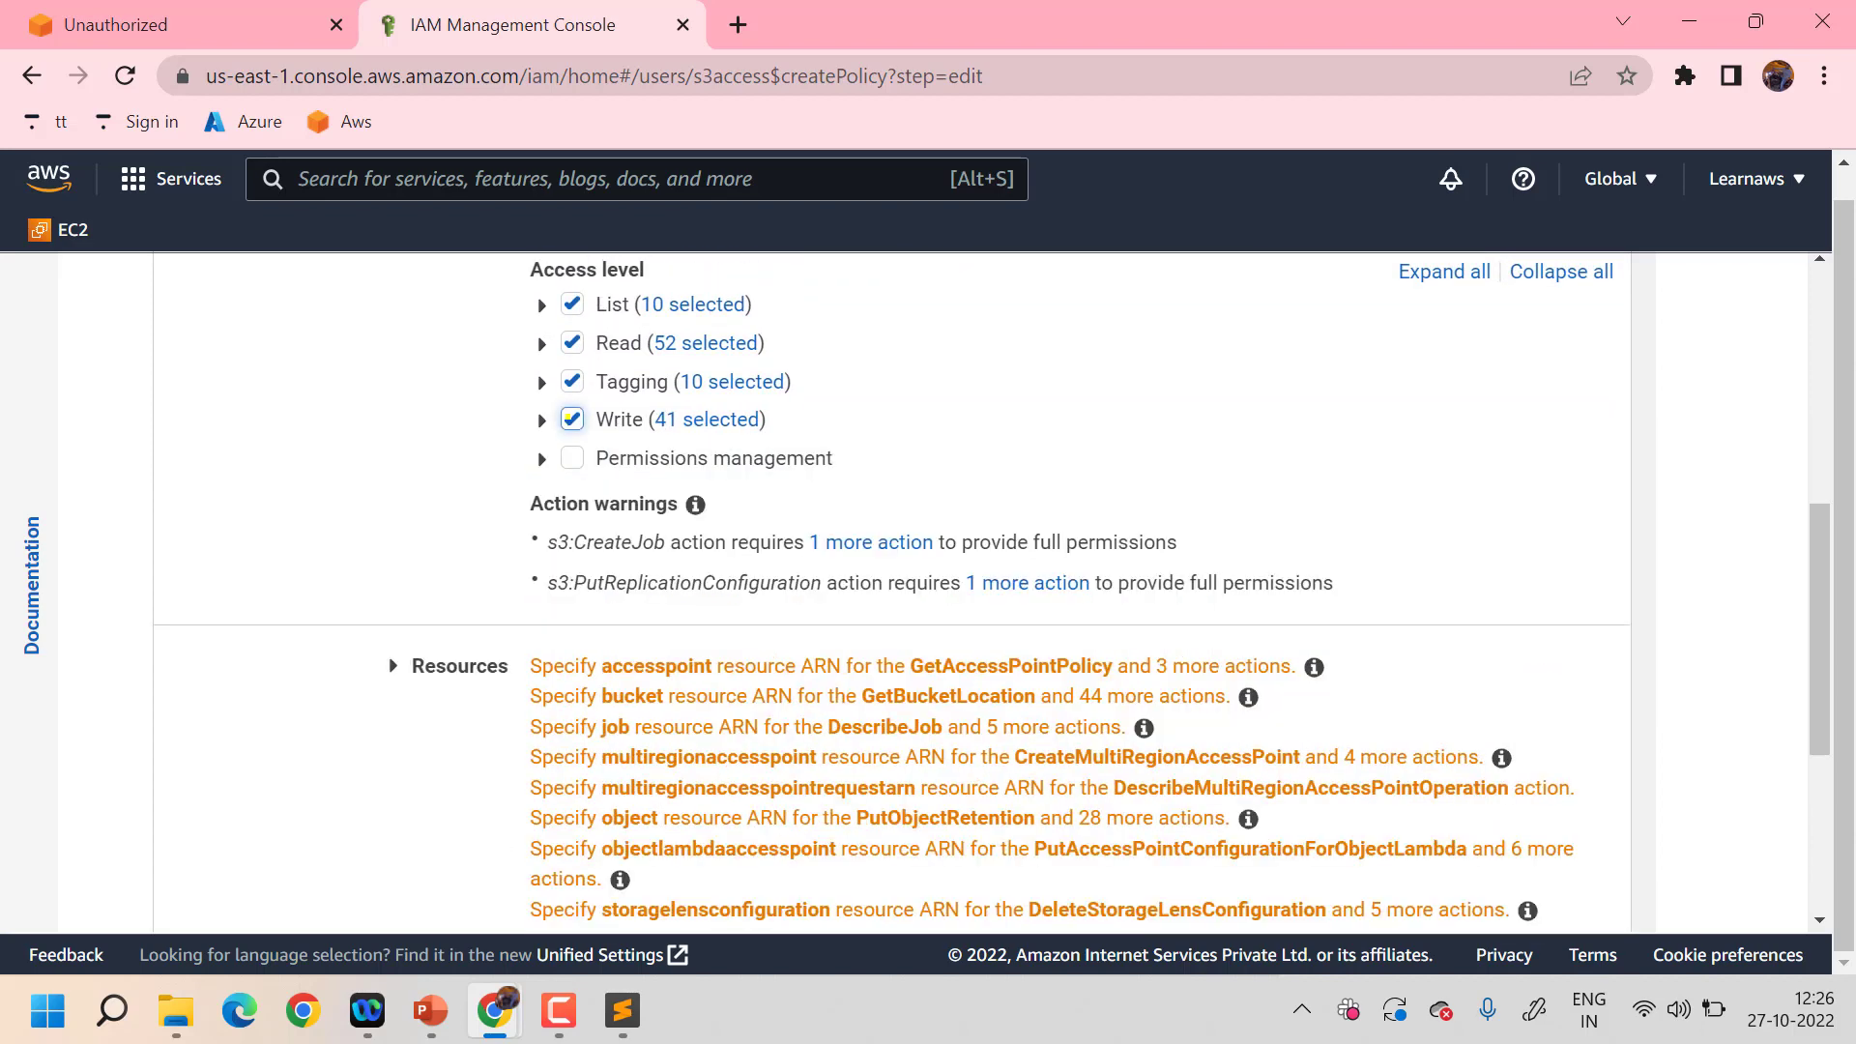
left_click(542, 419)
scroll(734, 553, "down", 5)
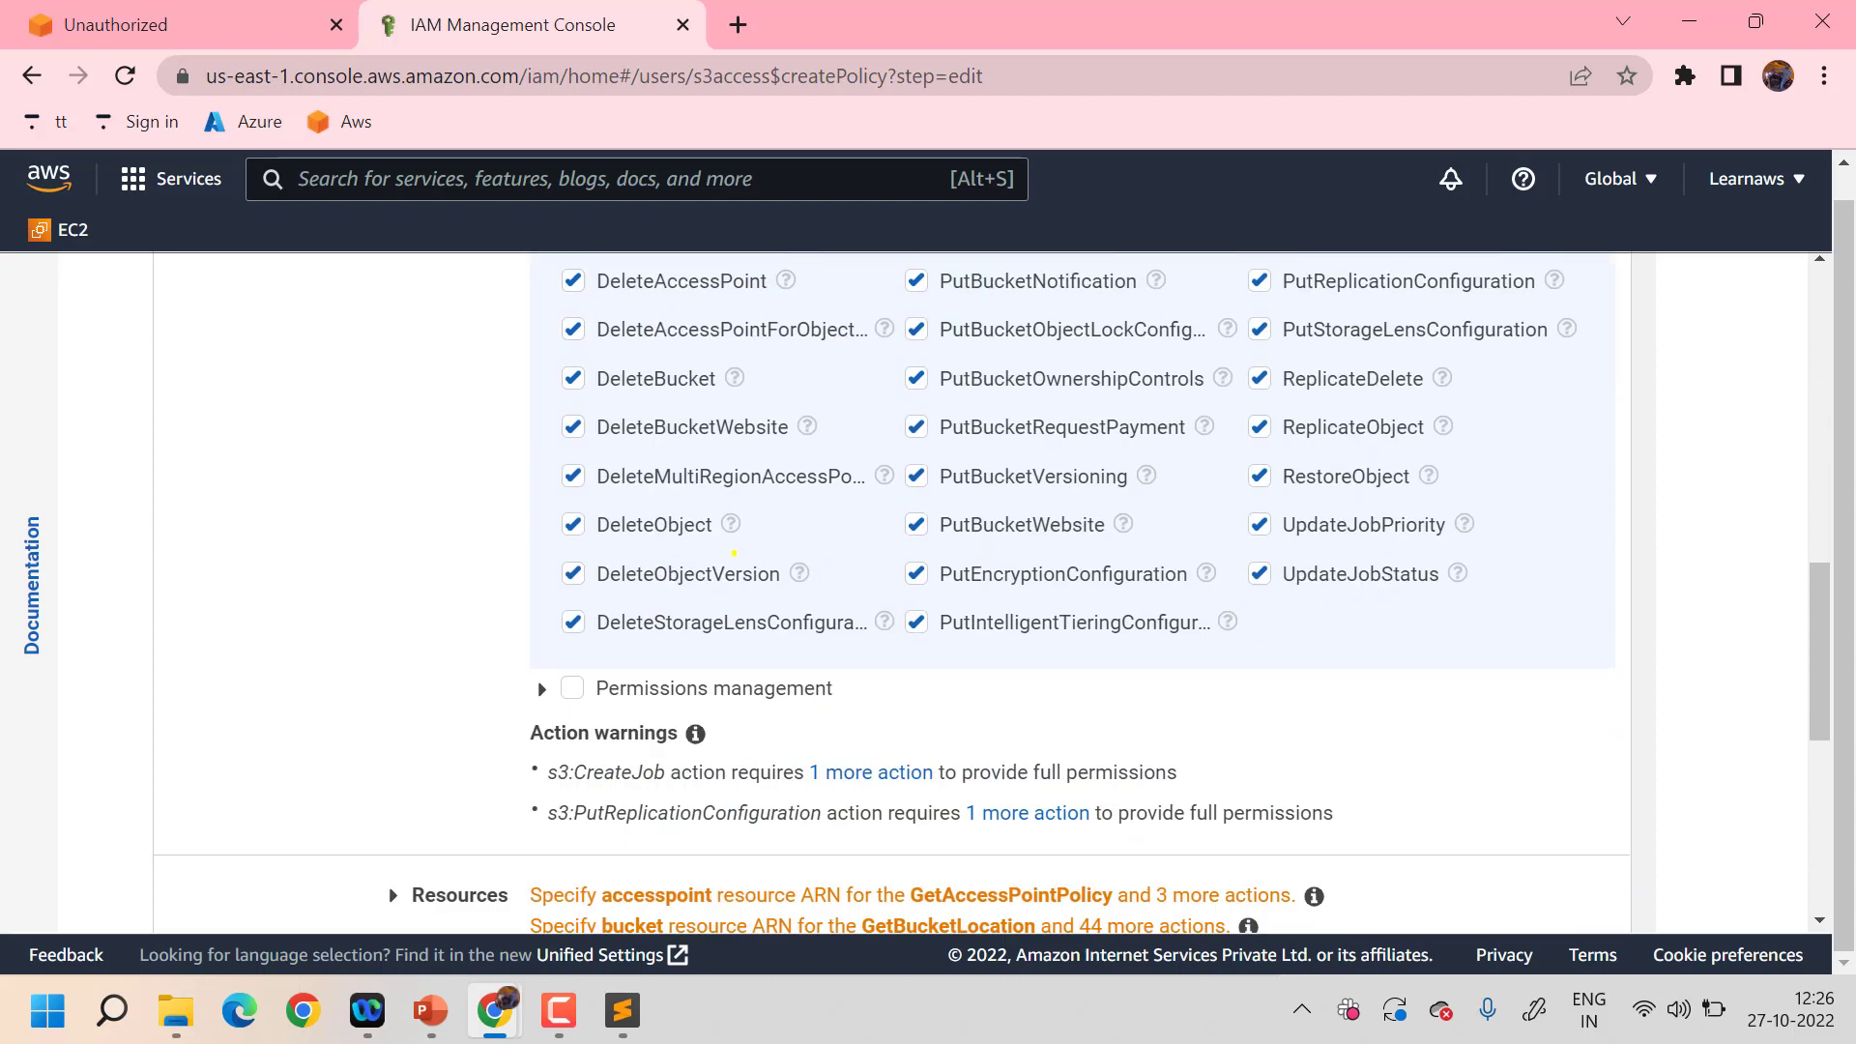
left_click(575, 522)
scroll(780, 461, "up", 6)
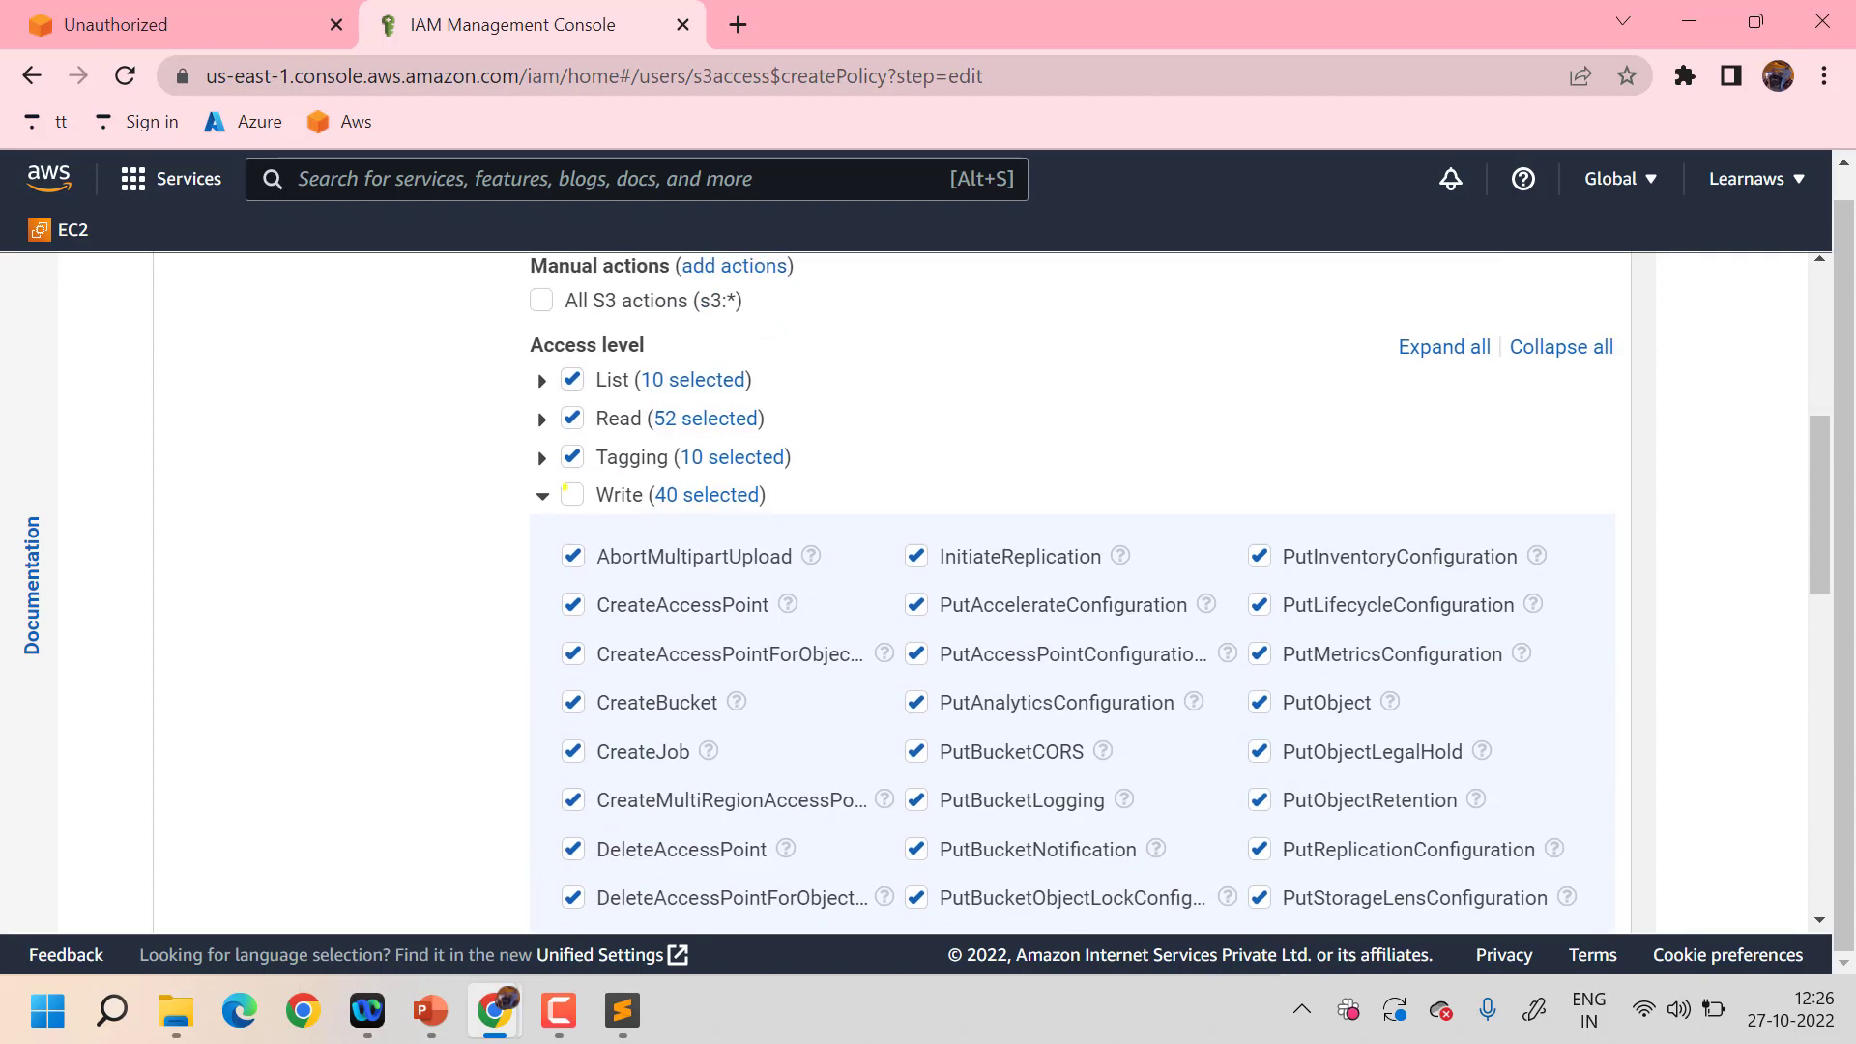
scroll(675, 727, "down", 9)
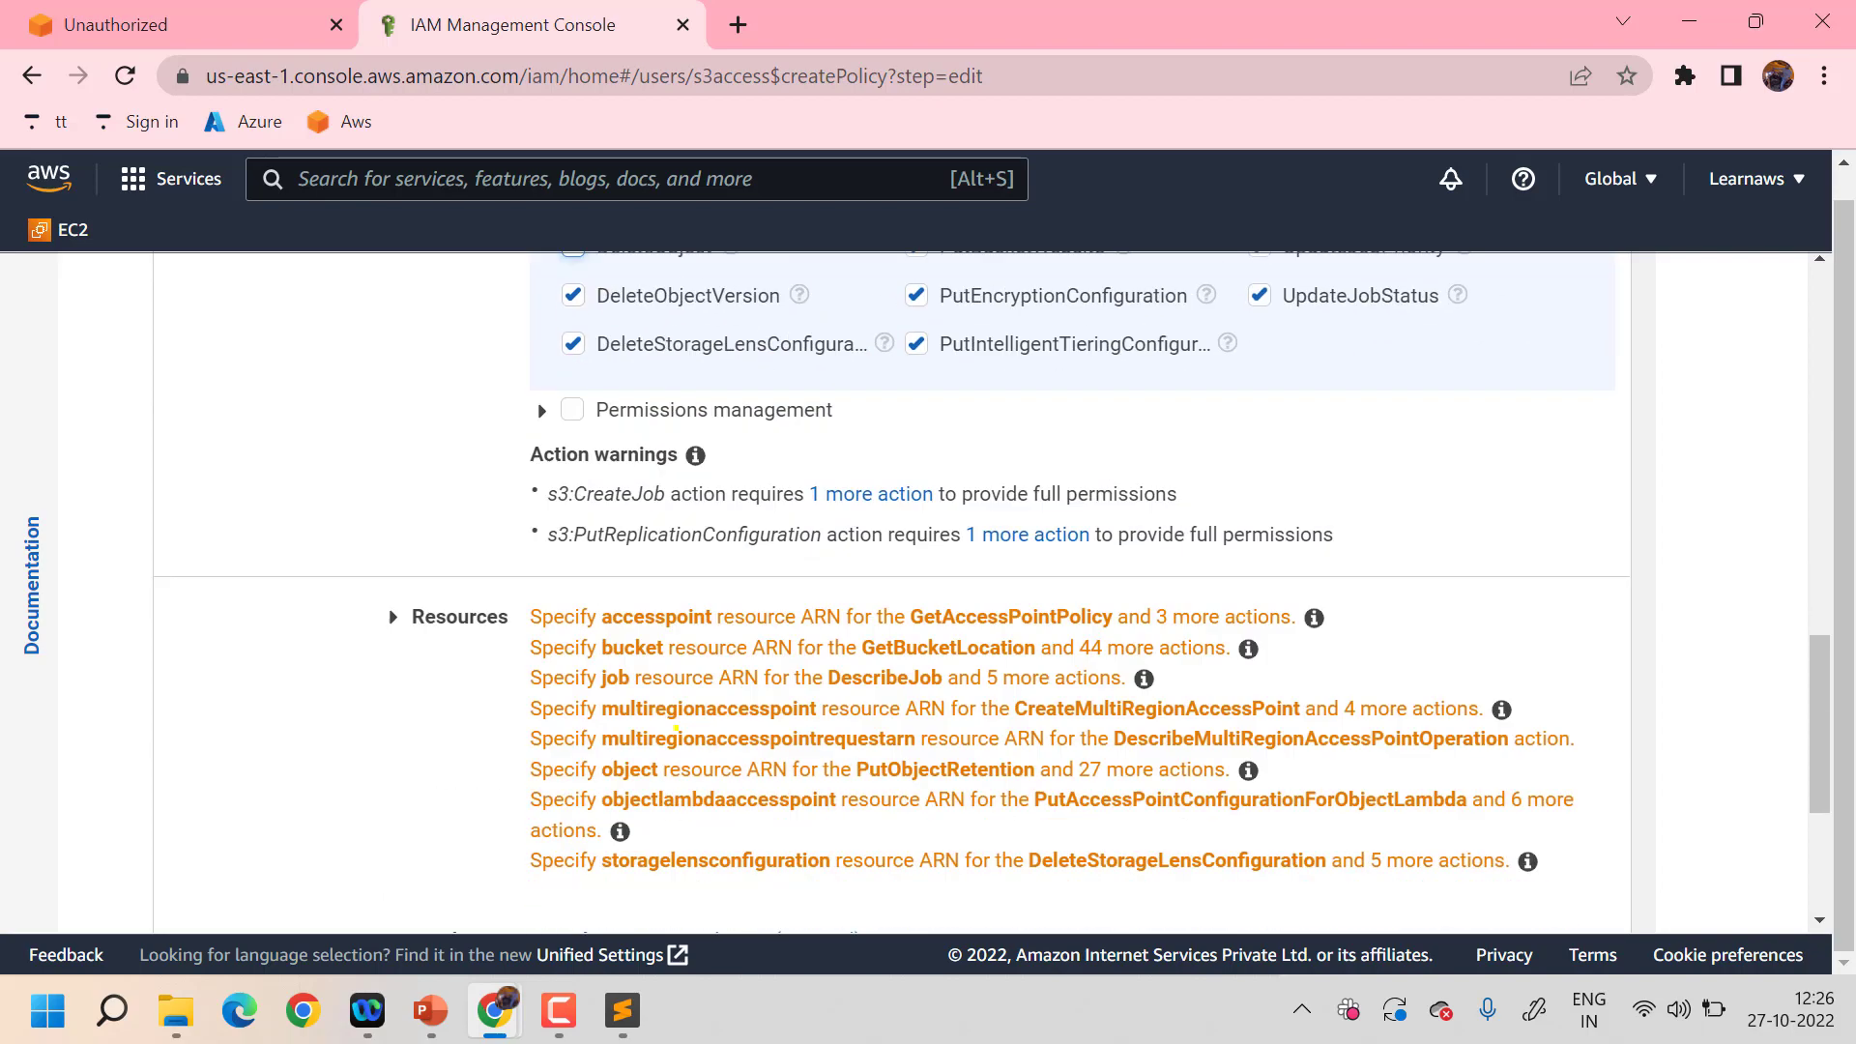
left_click(573, 409)
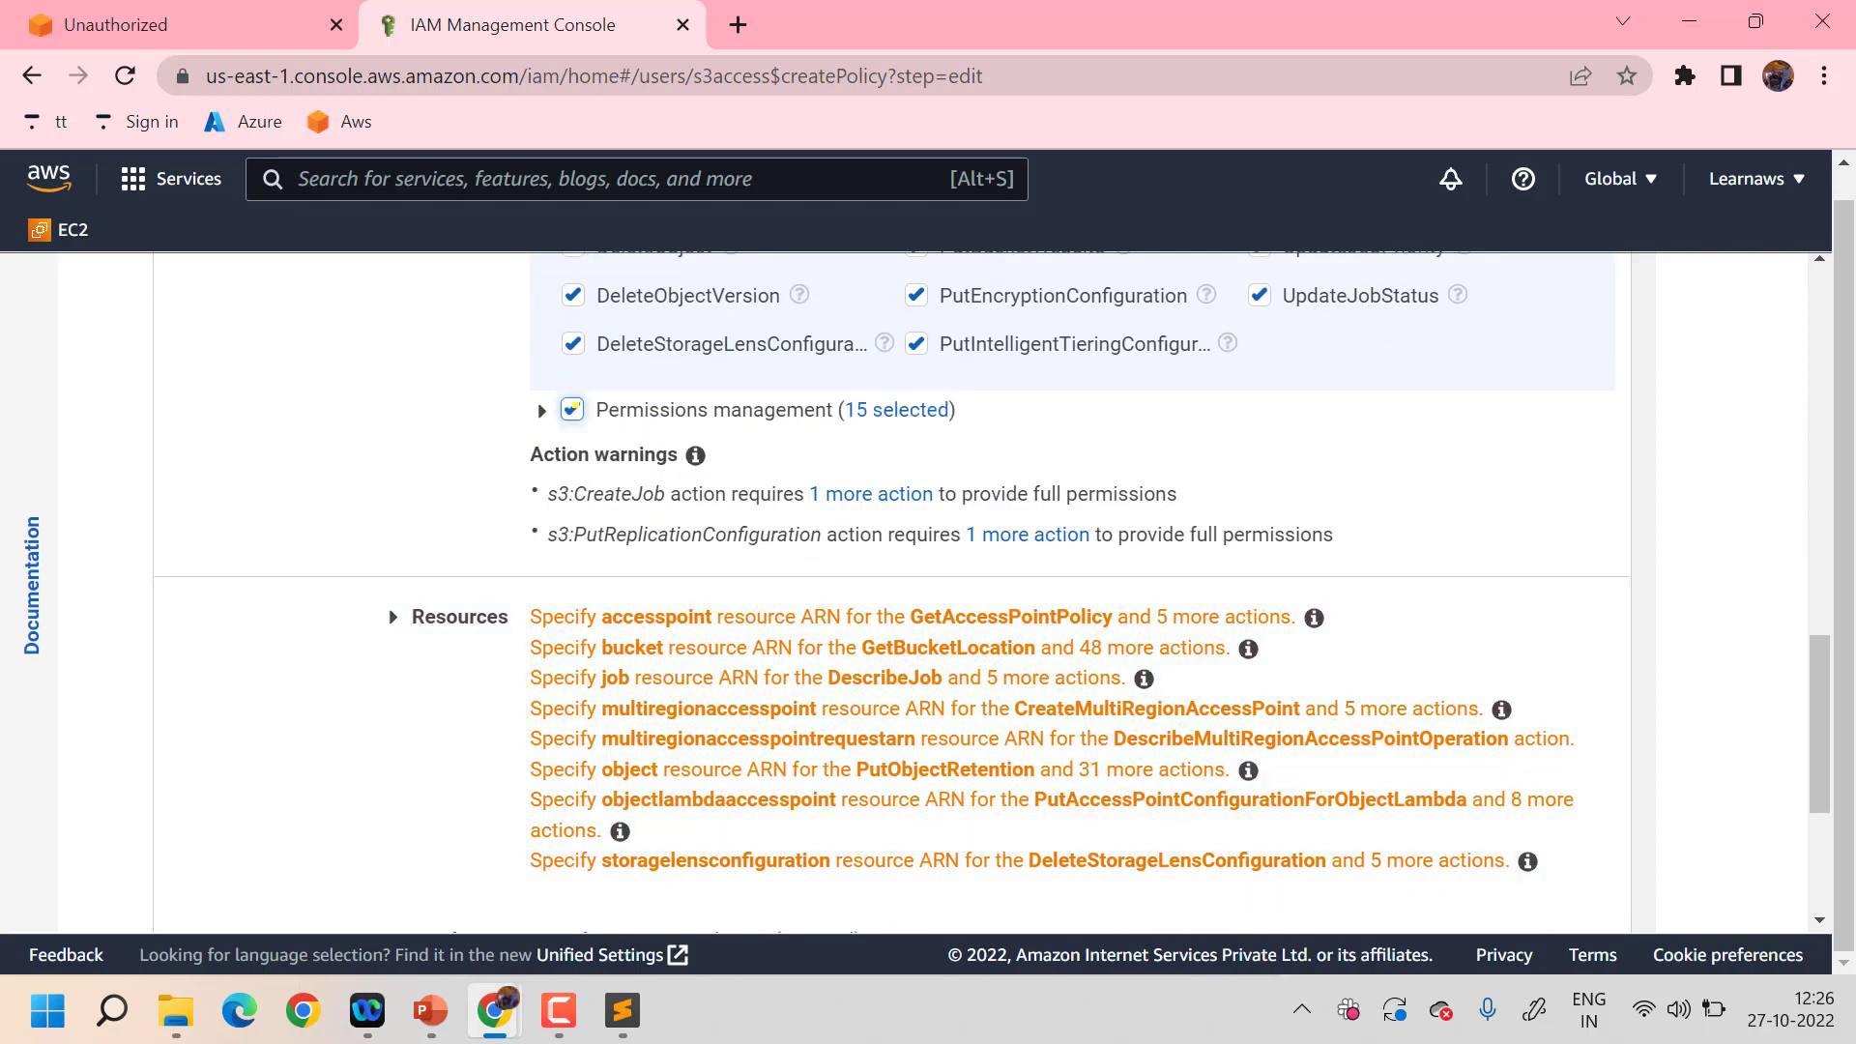
- Apply the policy to all resources and proceed to the policy review
left_click(1534, 610)
scroll(1535, 609, "up", 15)
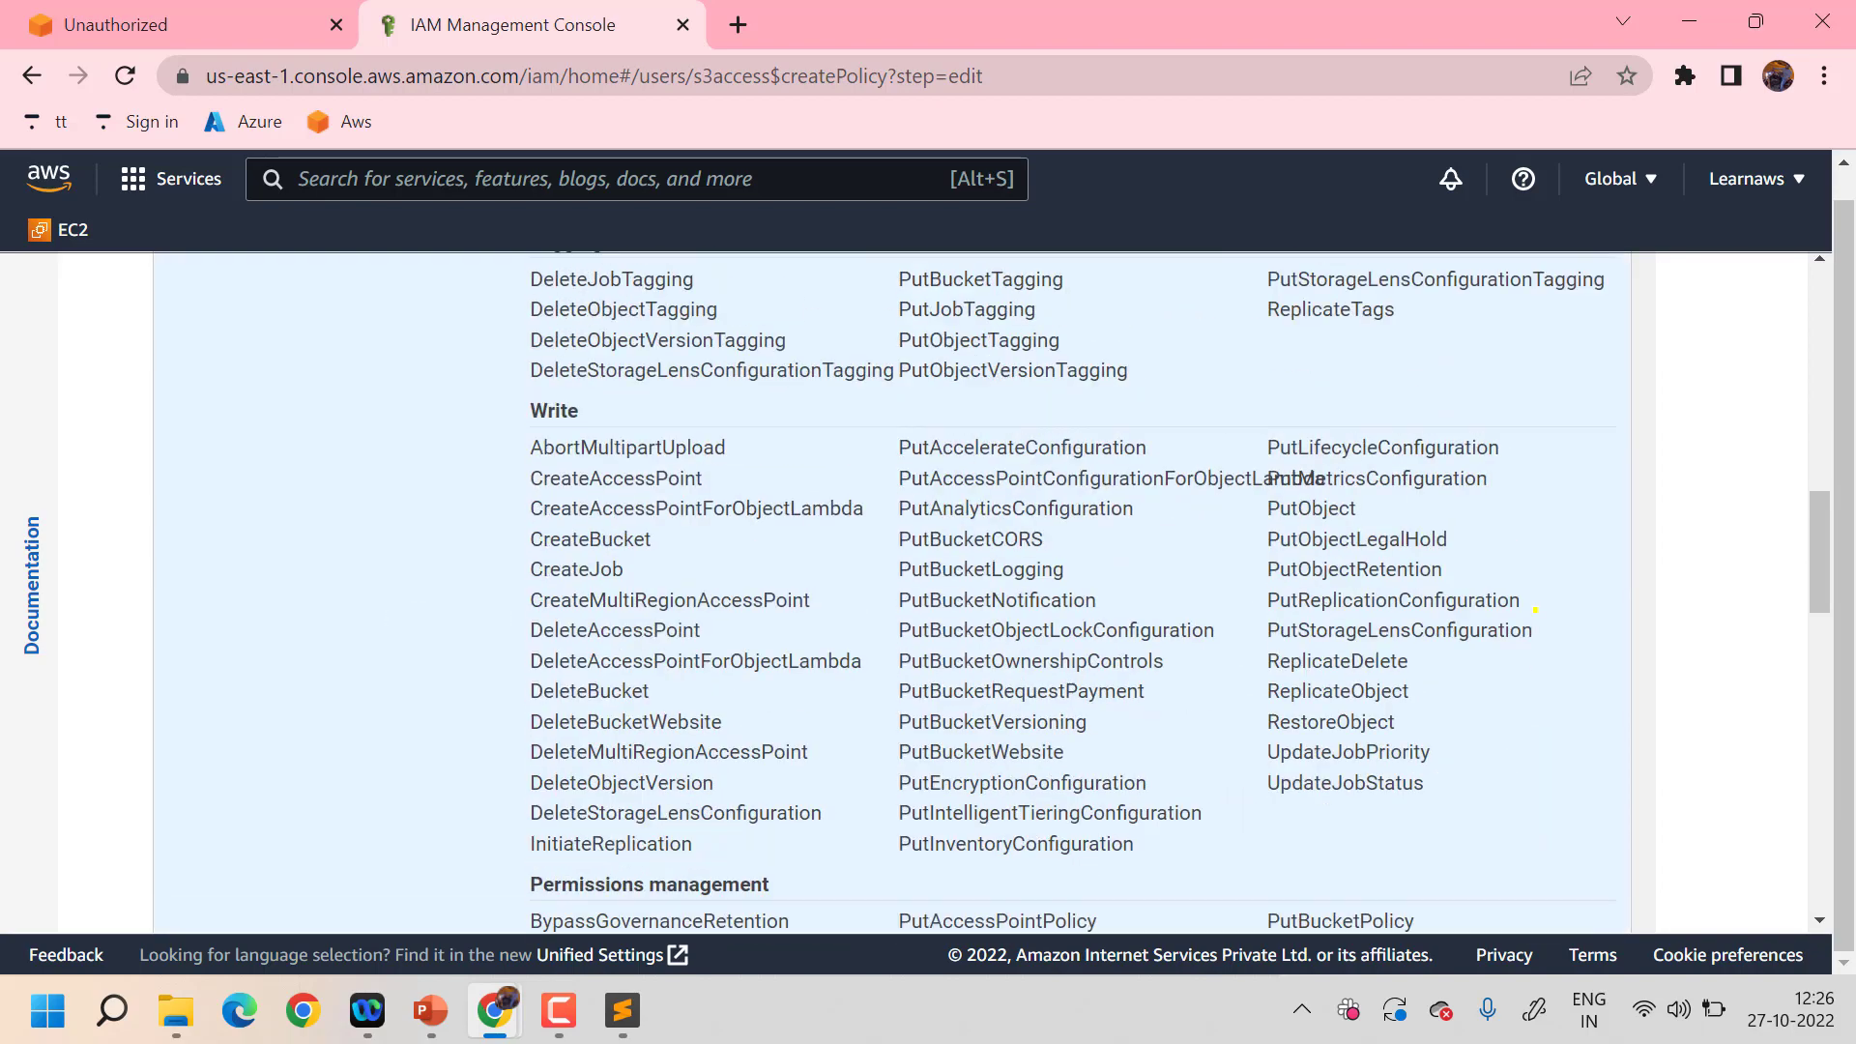
scroll(1535, 610, "down", 7)
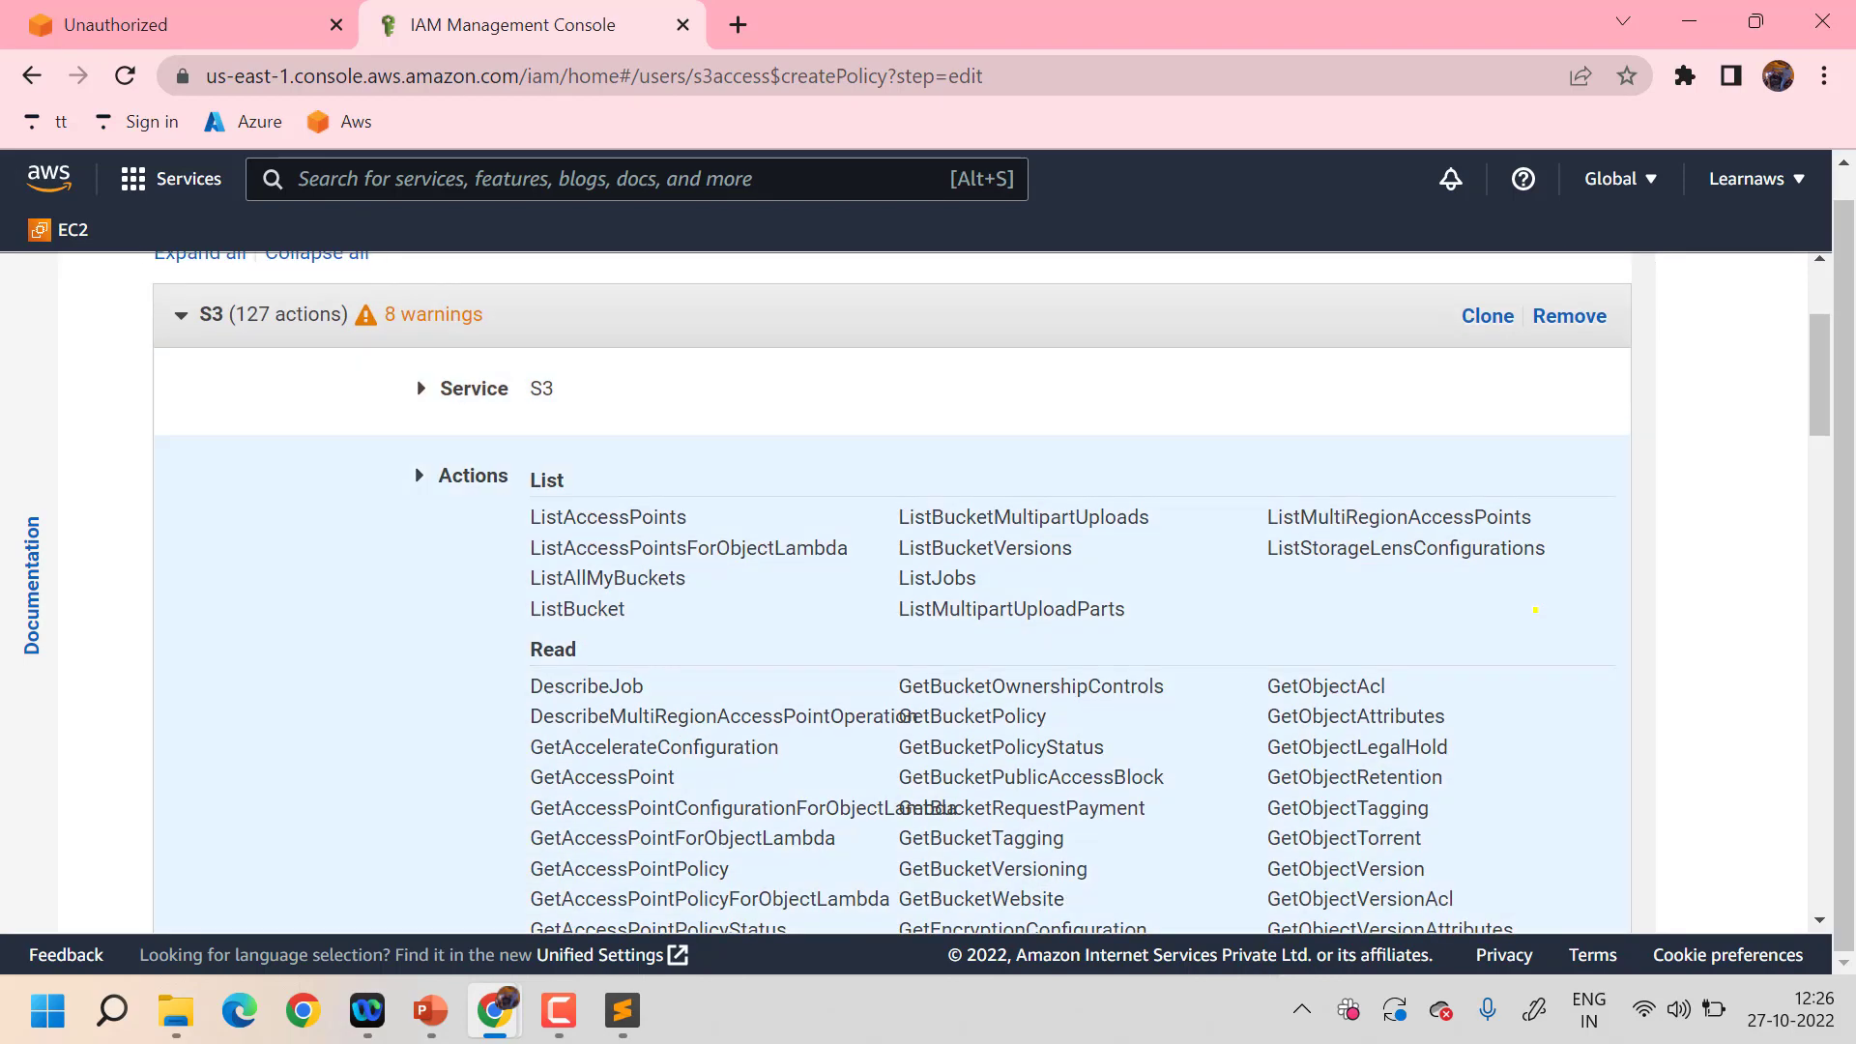
scroll(1534, 609, "down", 14)
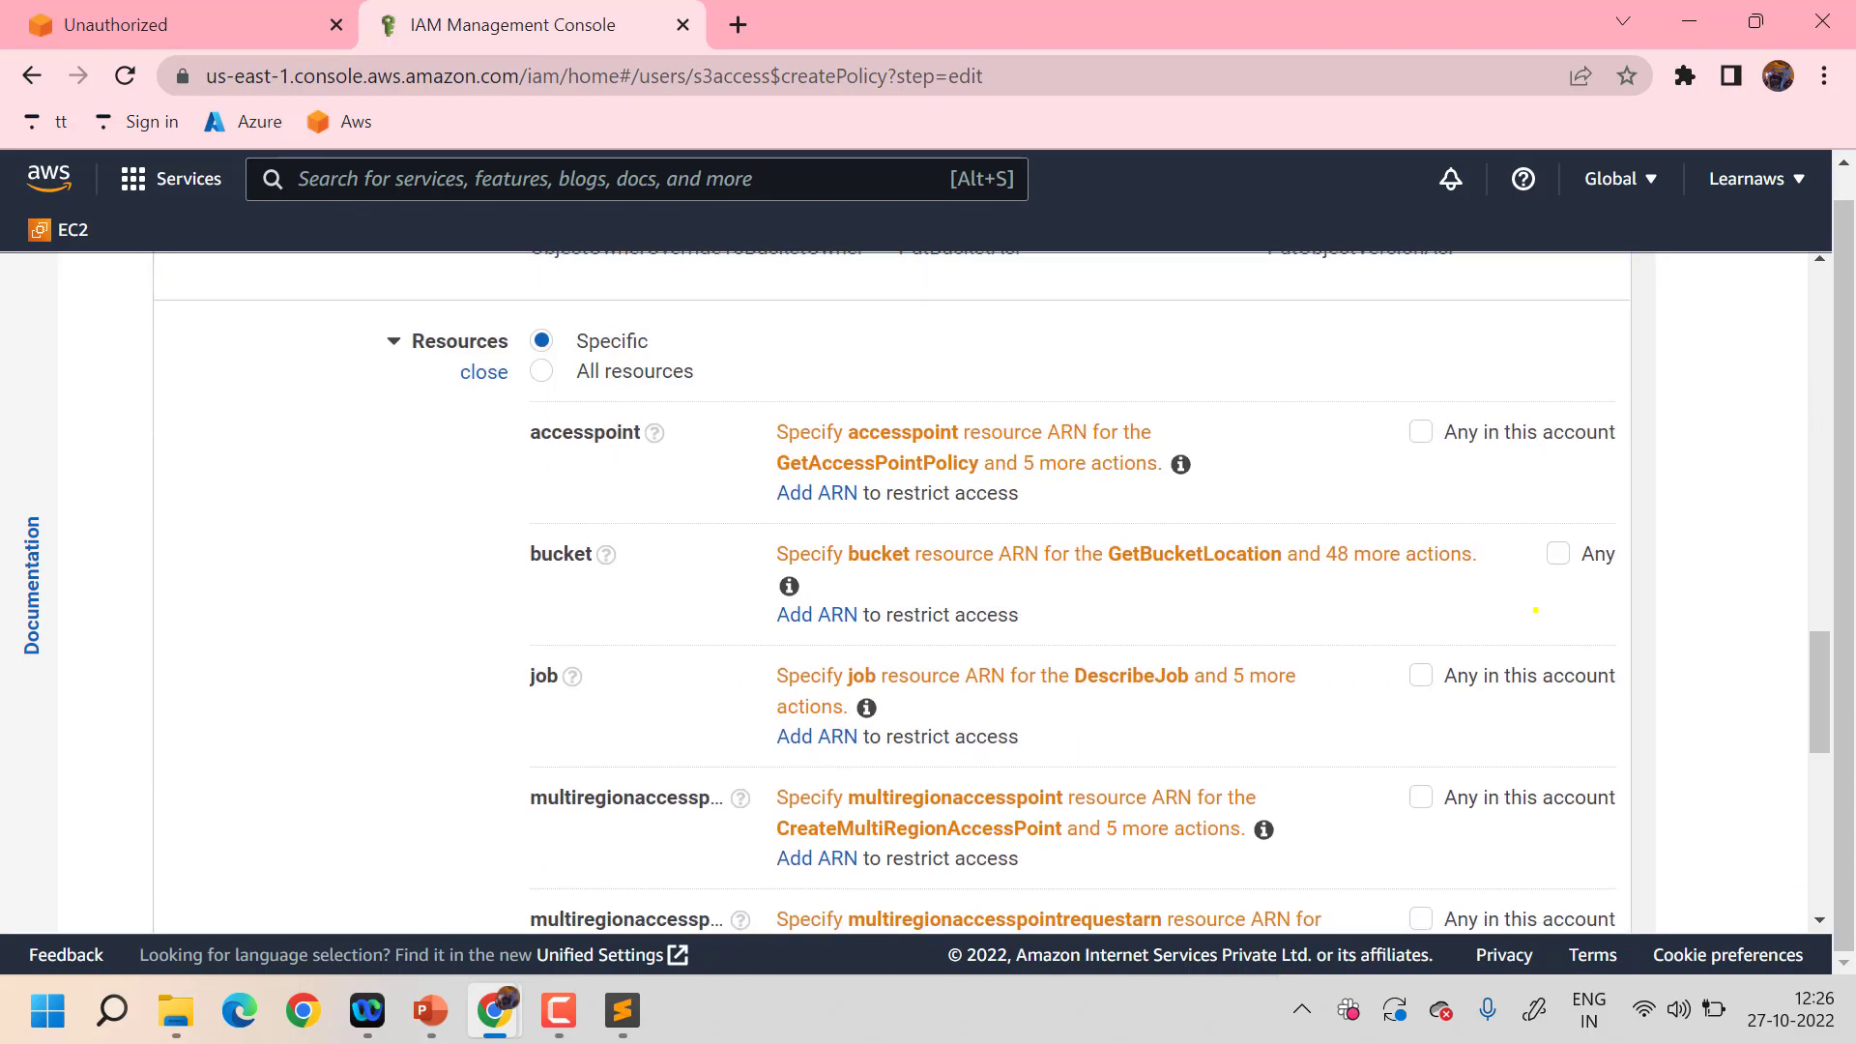
left_click(1420, 432)
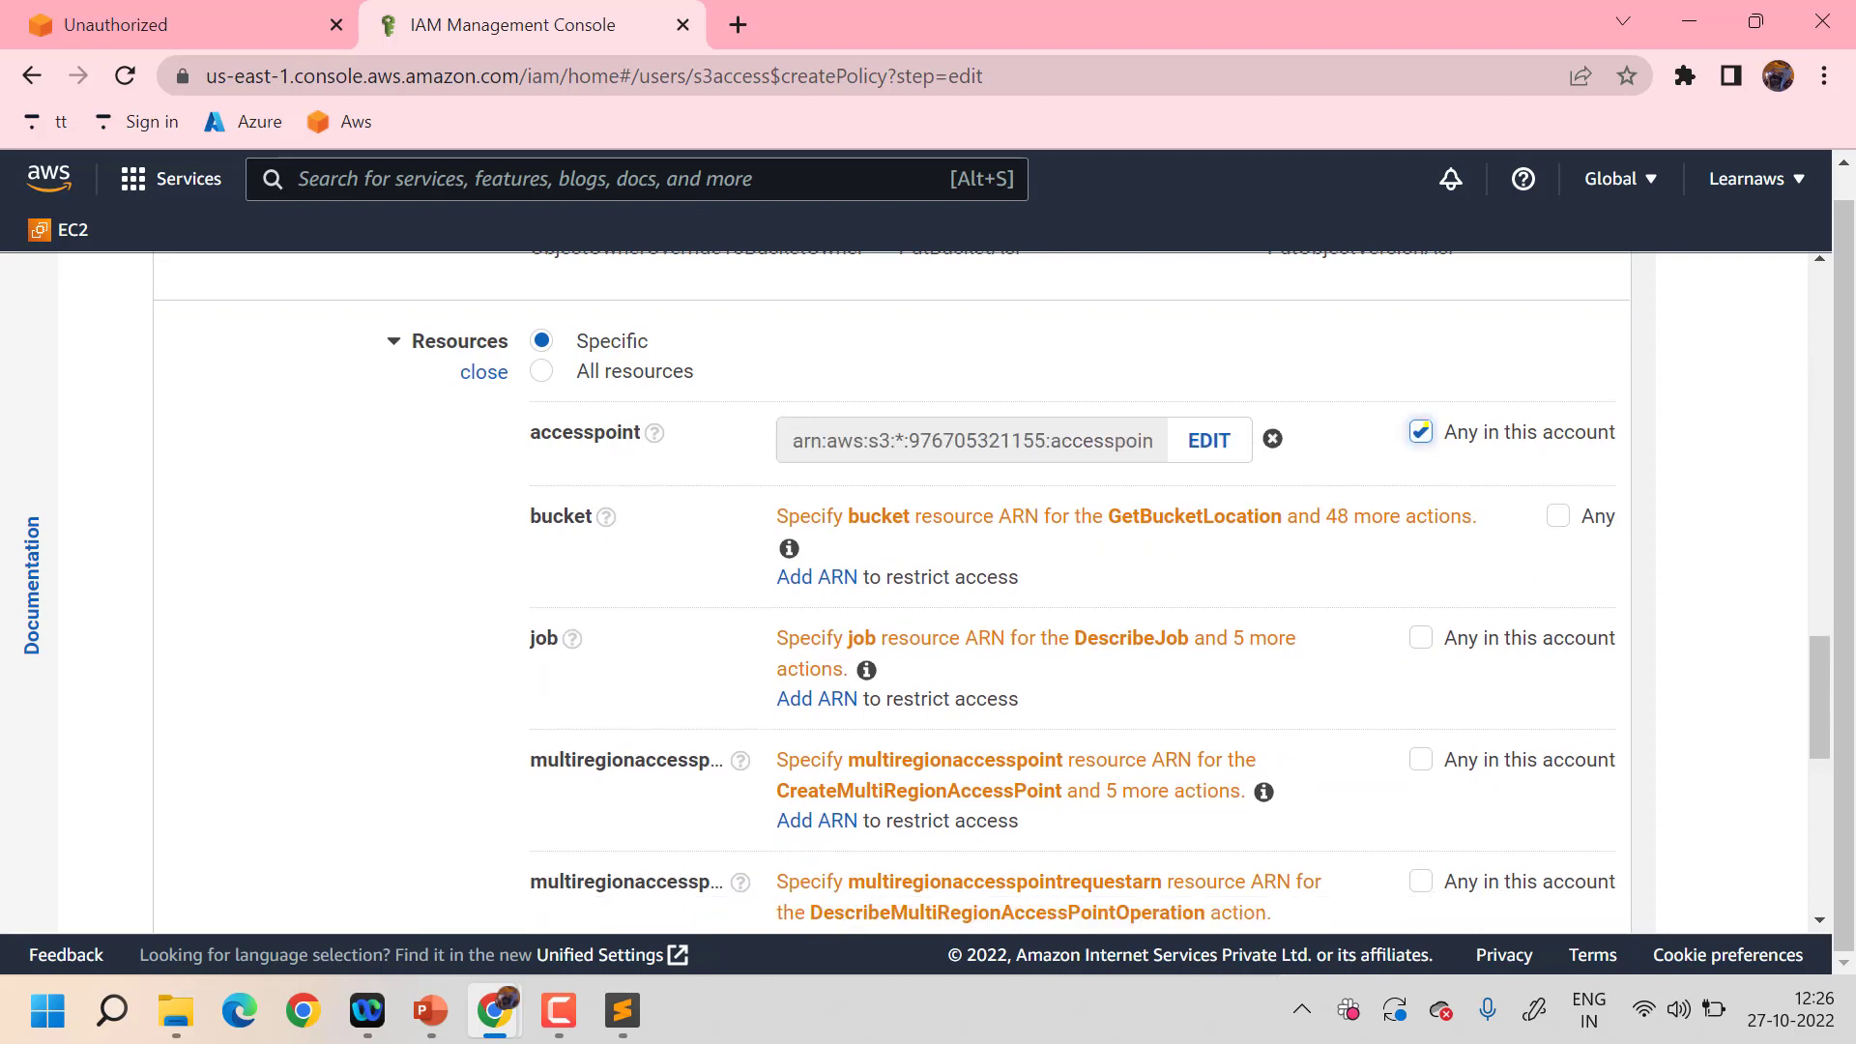
left_click(1560, 509)
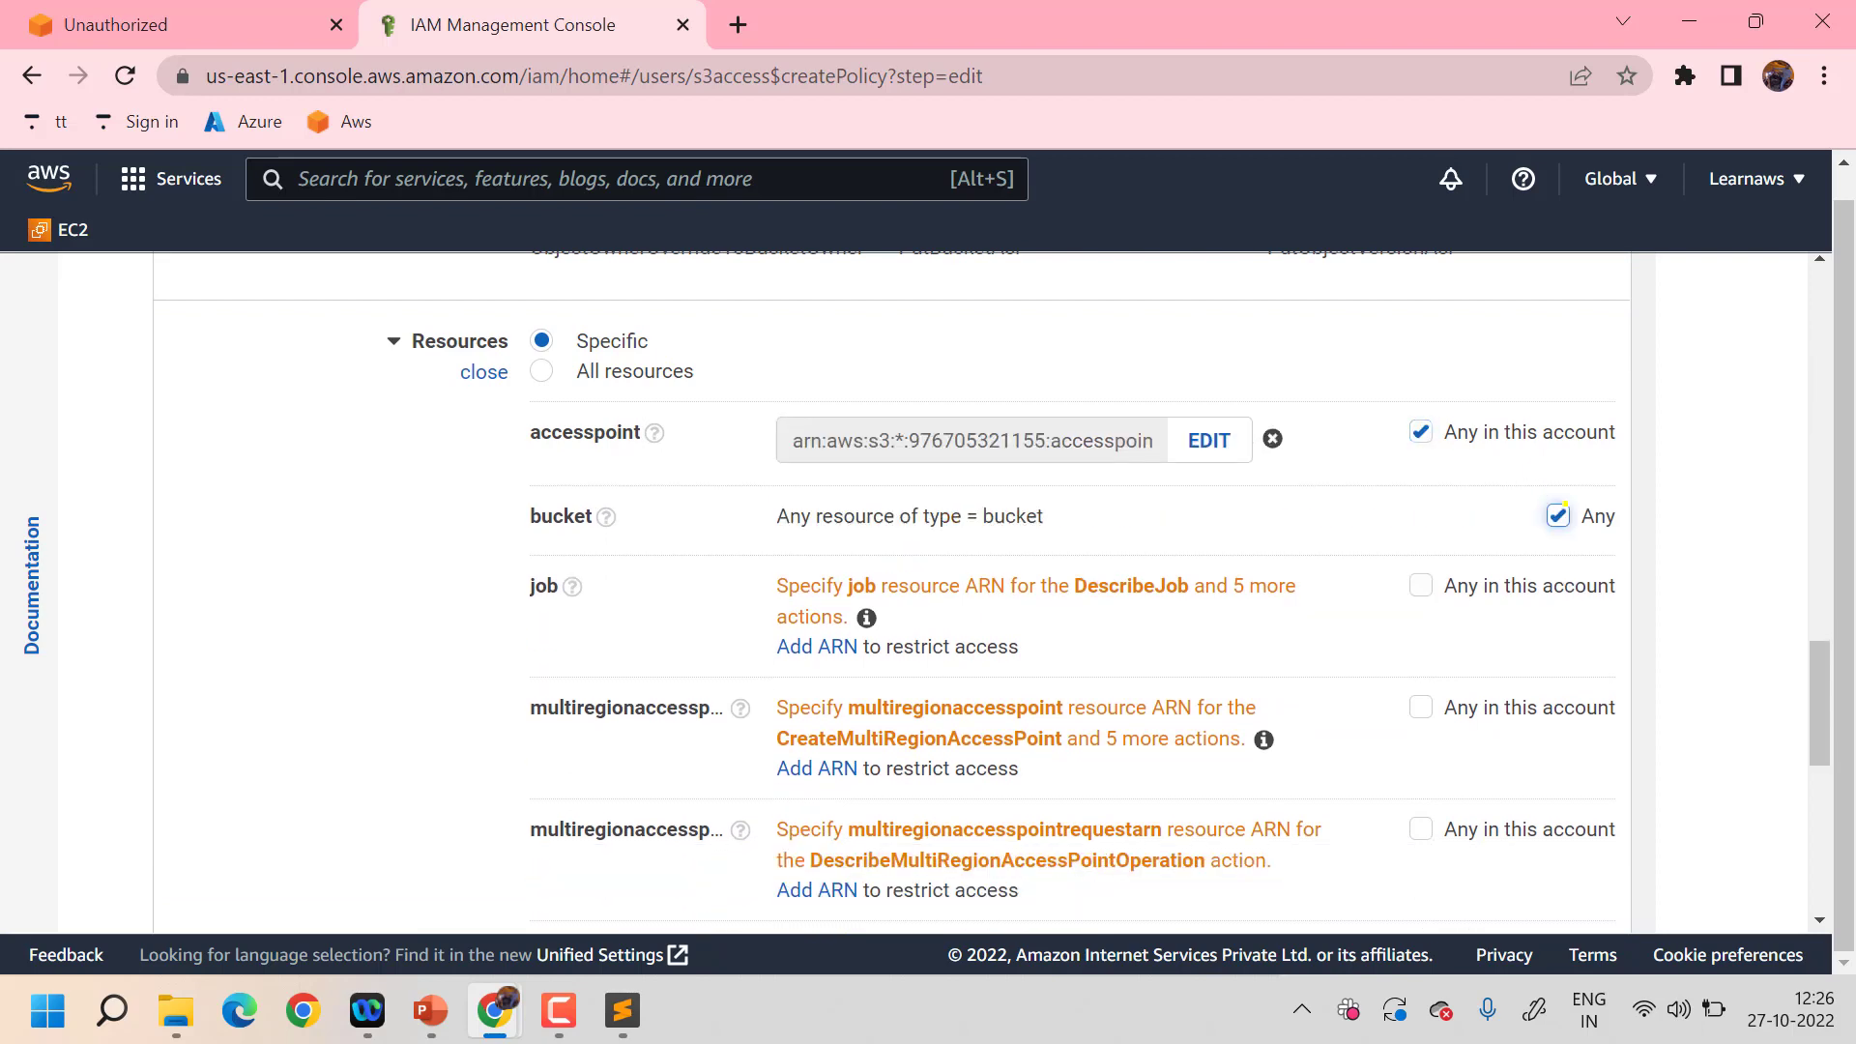
left_click(1420, 585)
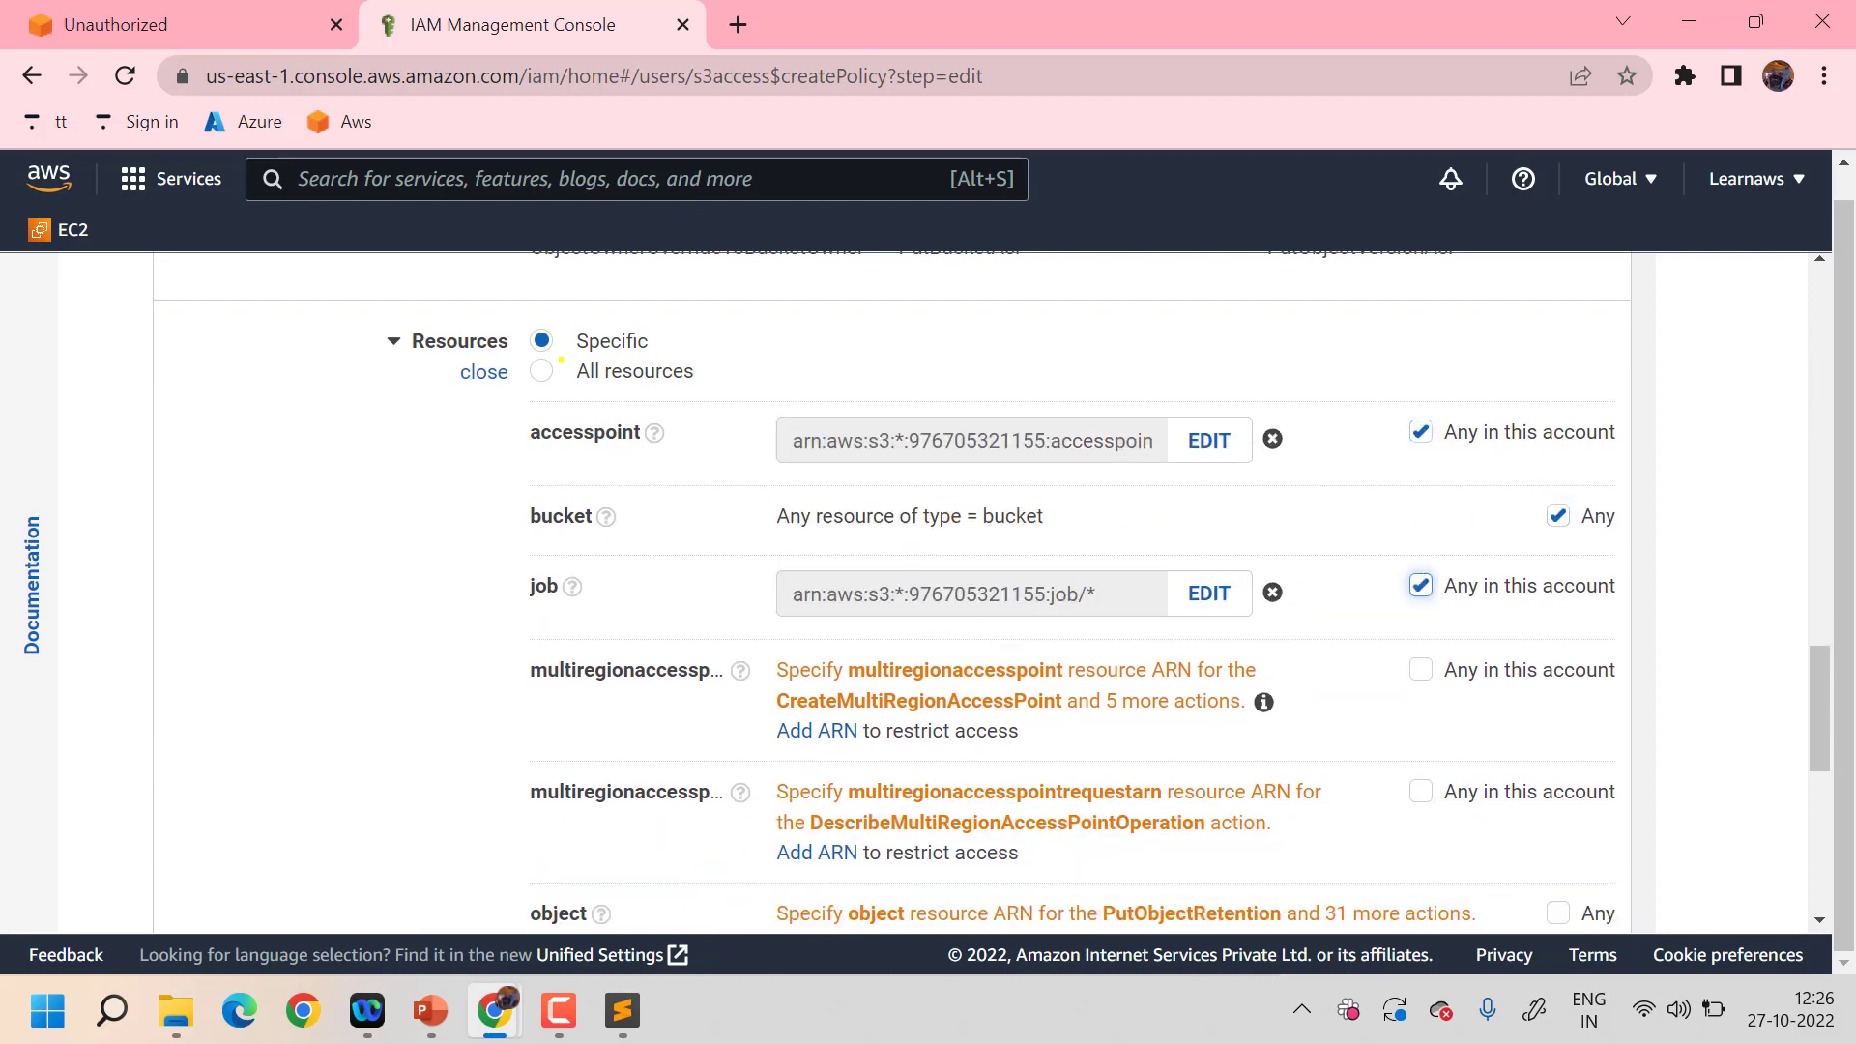
left_click(543, 365)
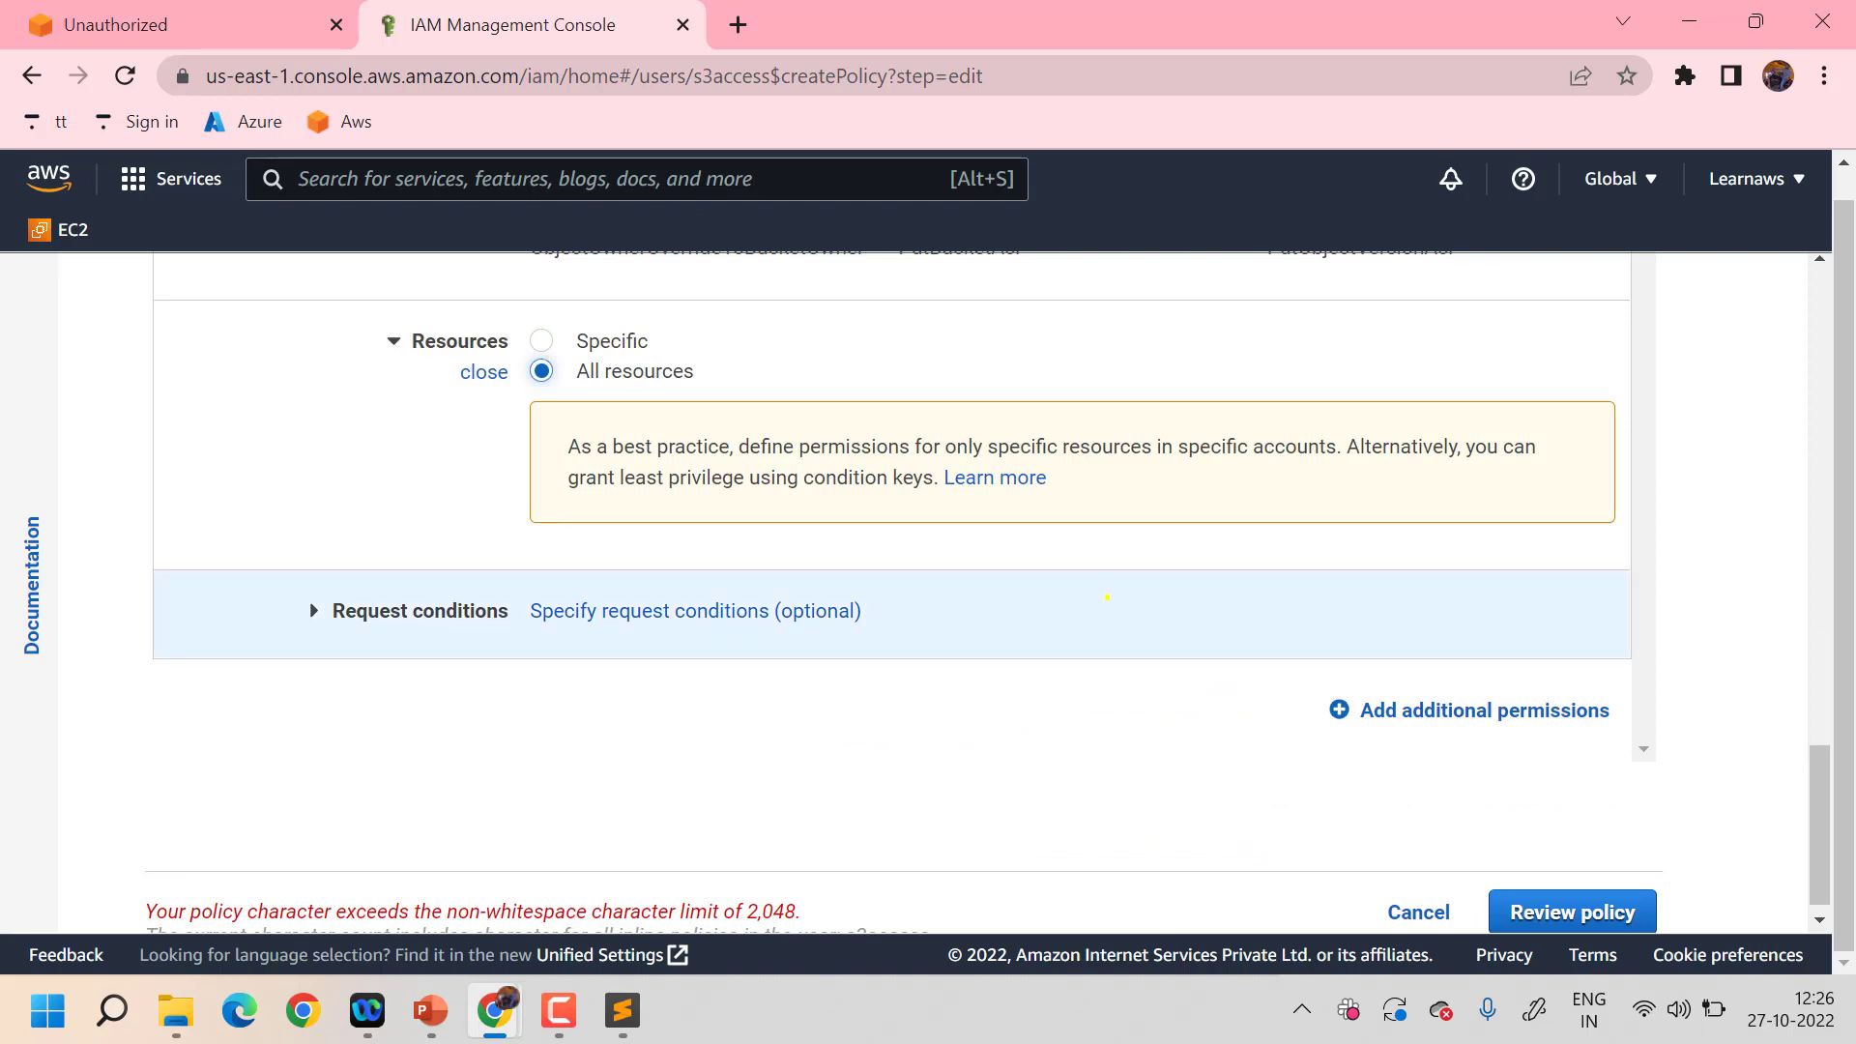
left_click(1561, 887)
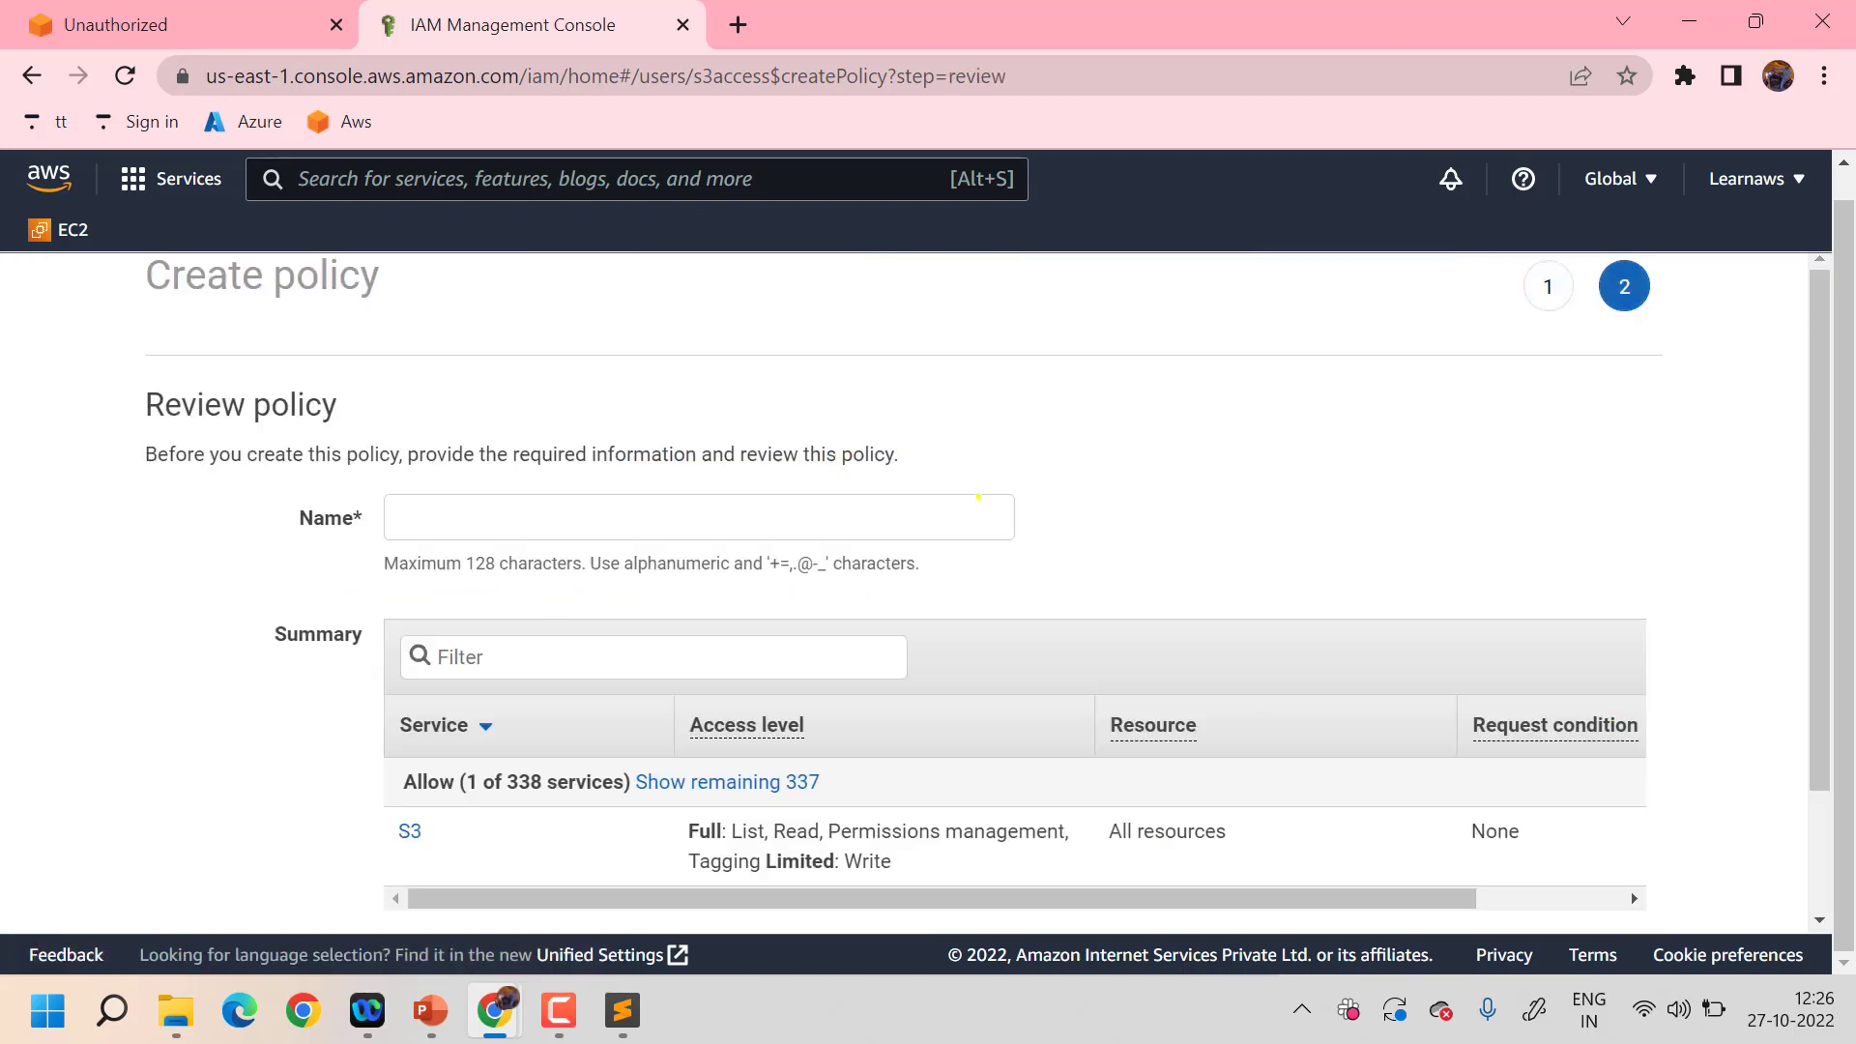
- Try to create the policy as 's3noobjectdelete', then return to the s3access user summary
left_click(785, 502)
type("se")
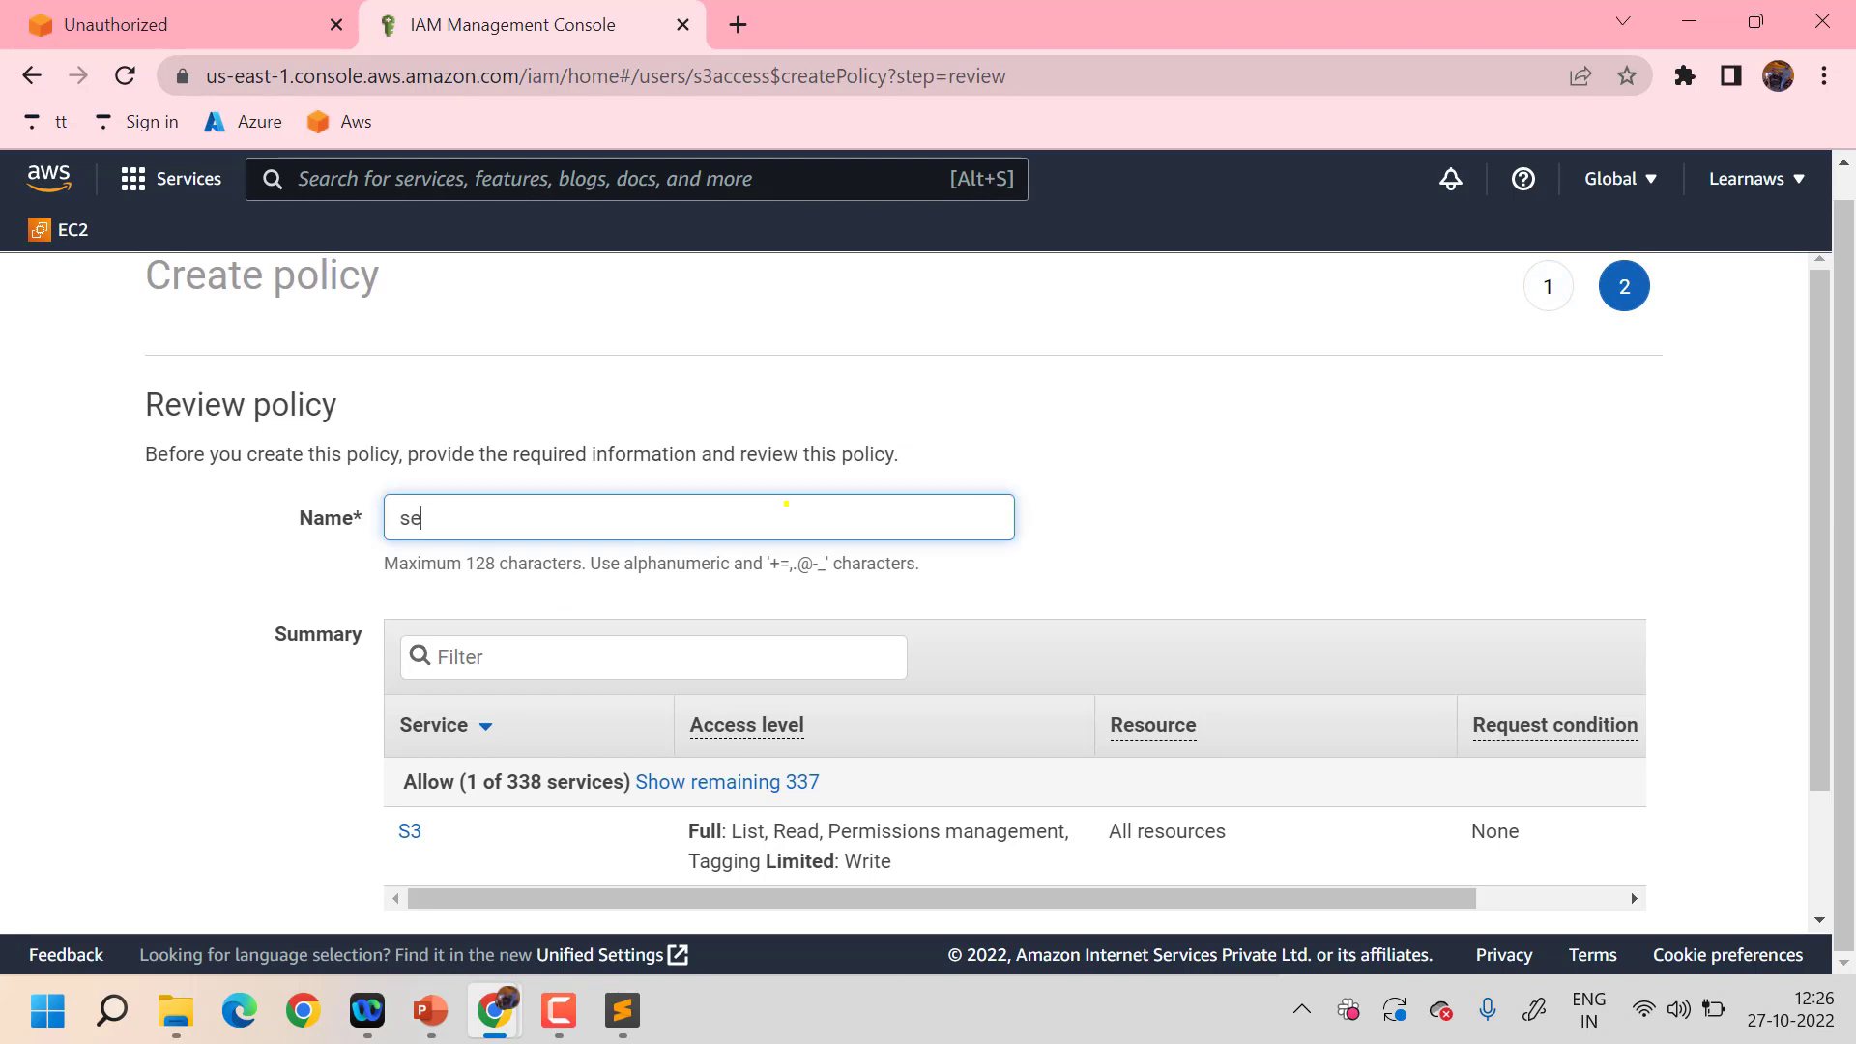
key("BackSpace")
type("3noobjectdelete")
scroll(786, 503, "down", 1)
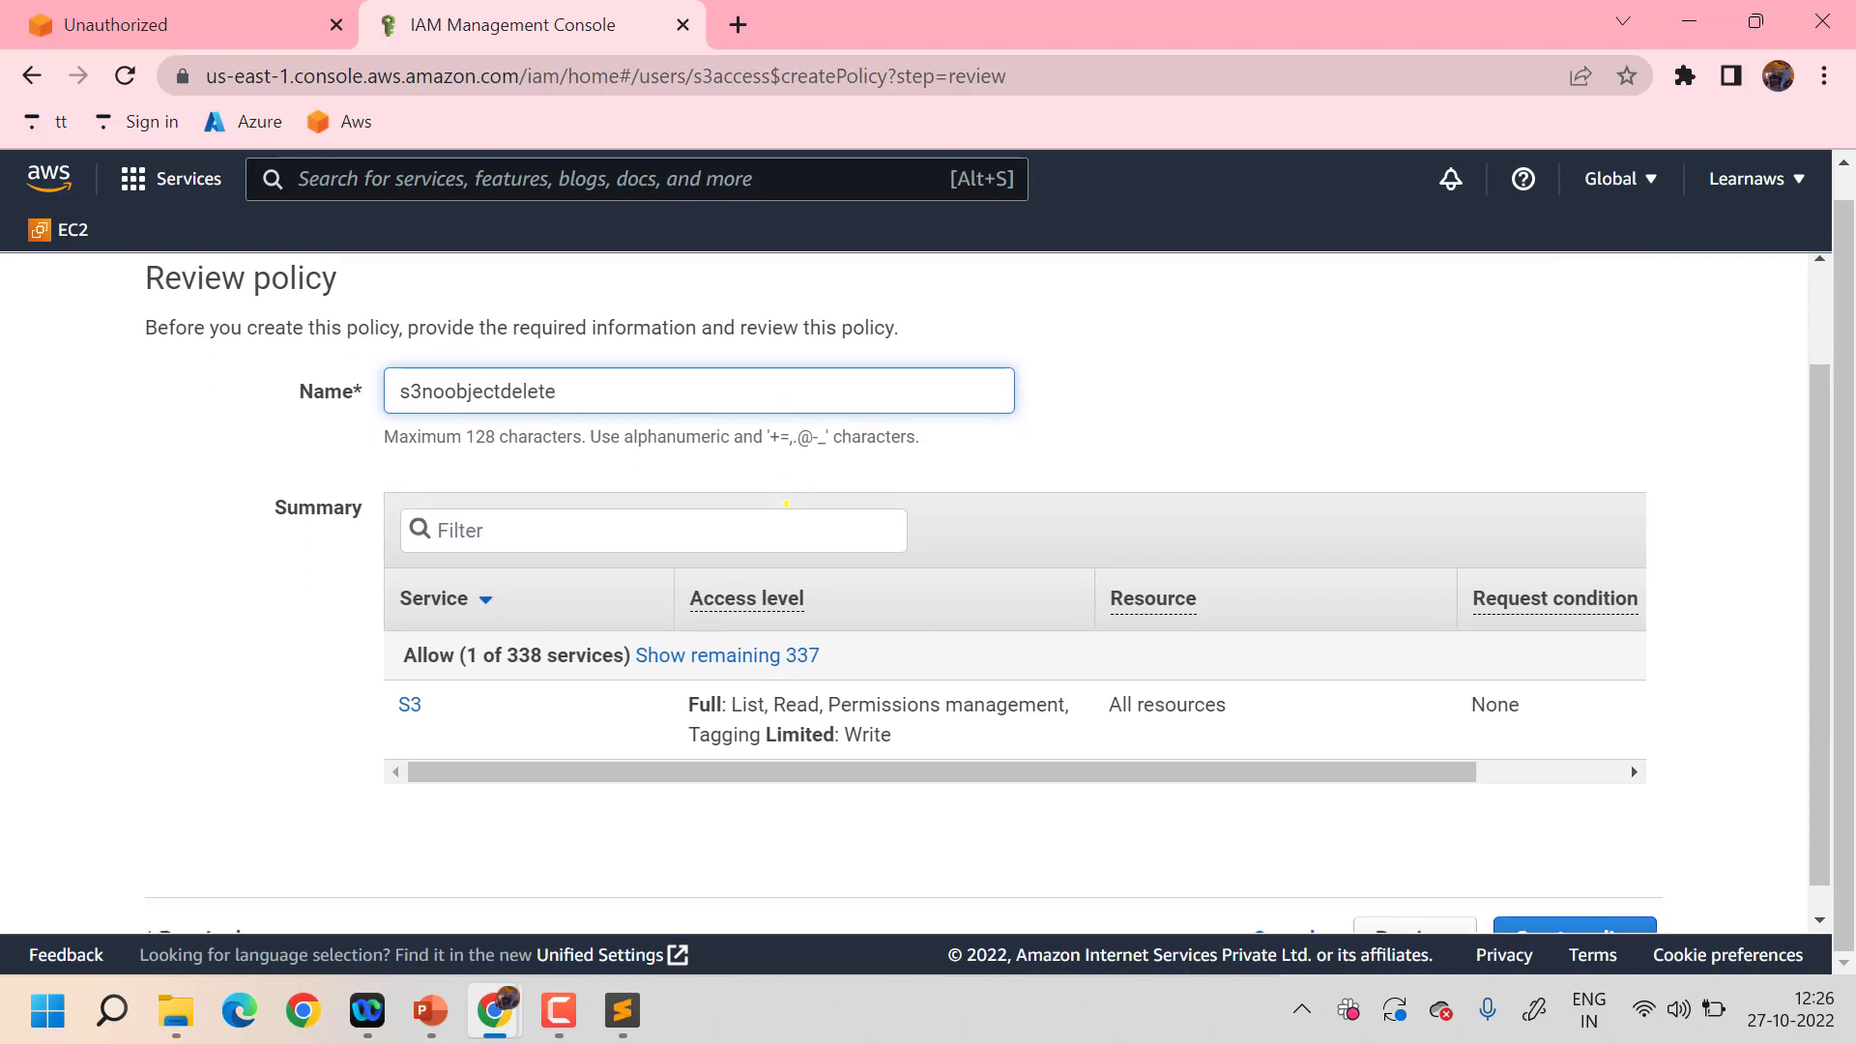
scroll(1025, 646, "down", 1)
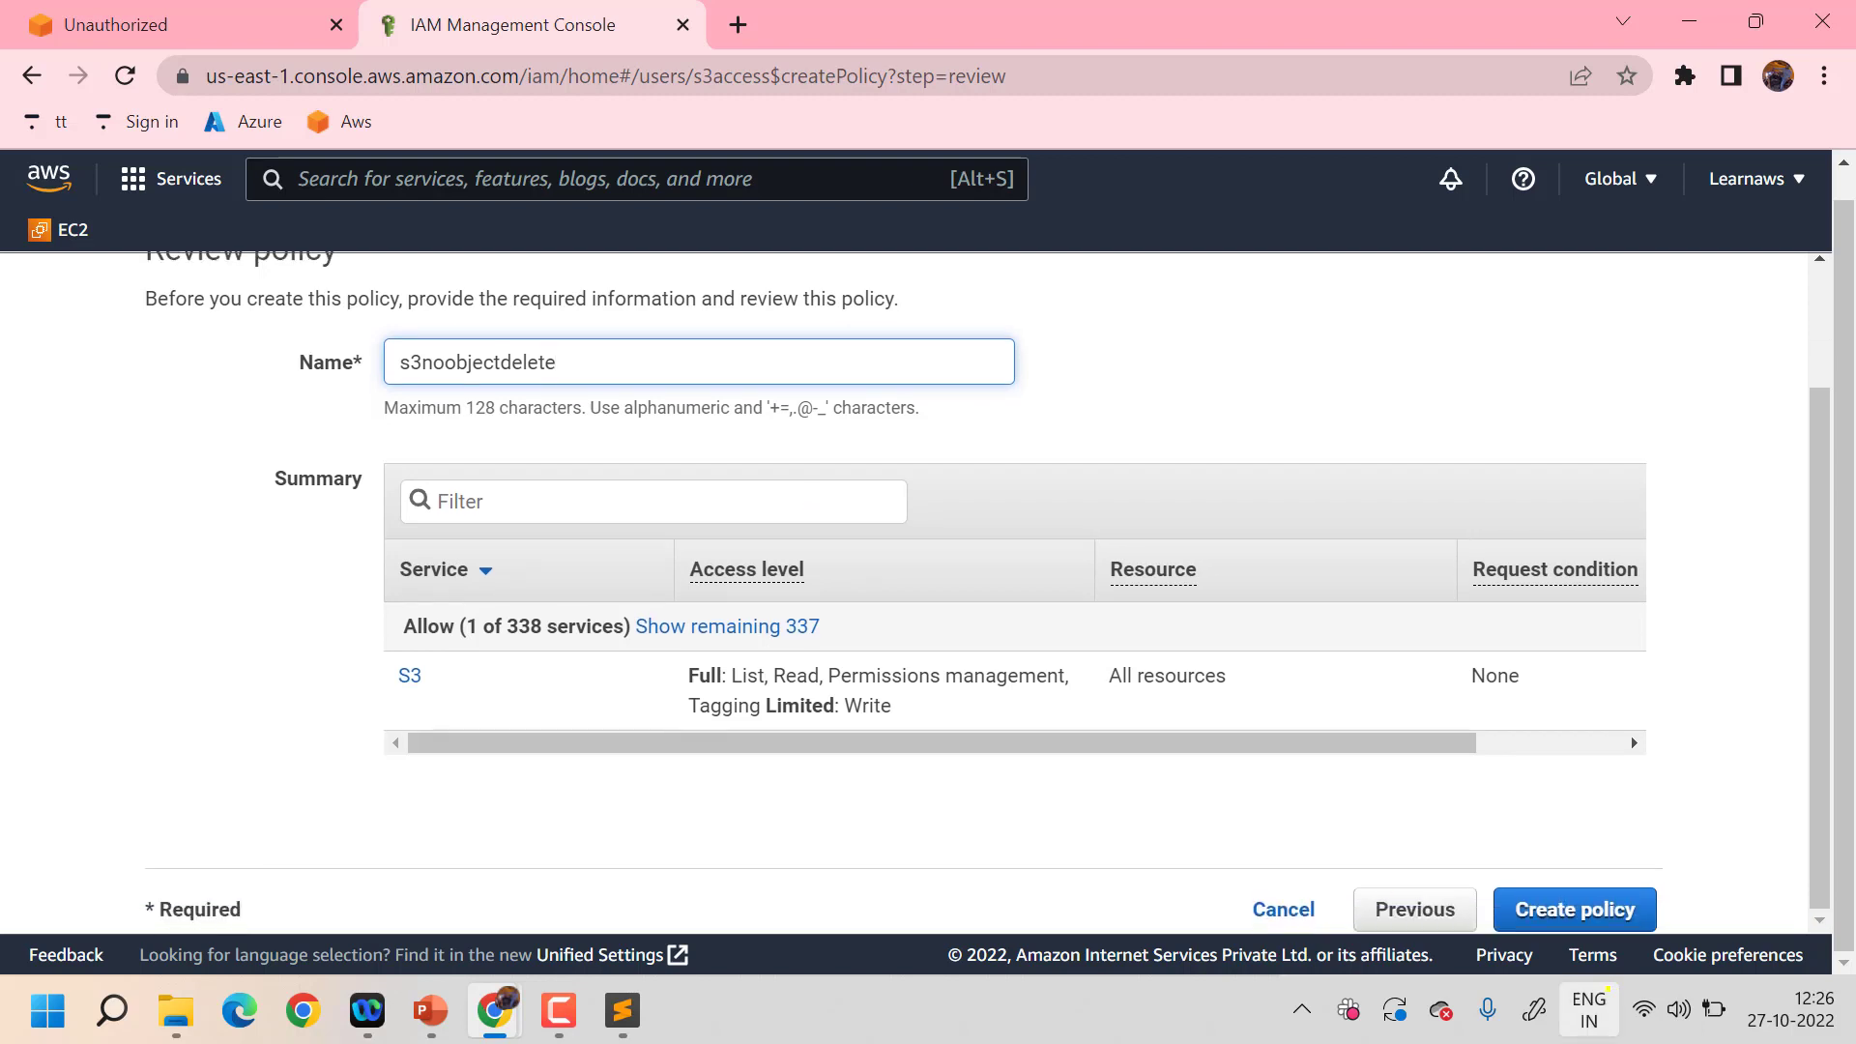
left_click(1548, 886)
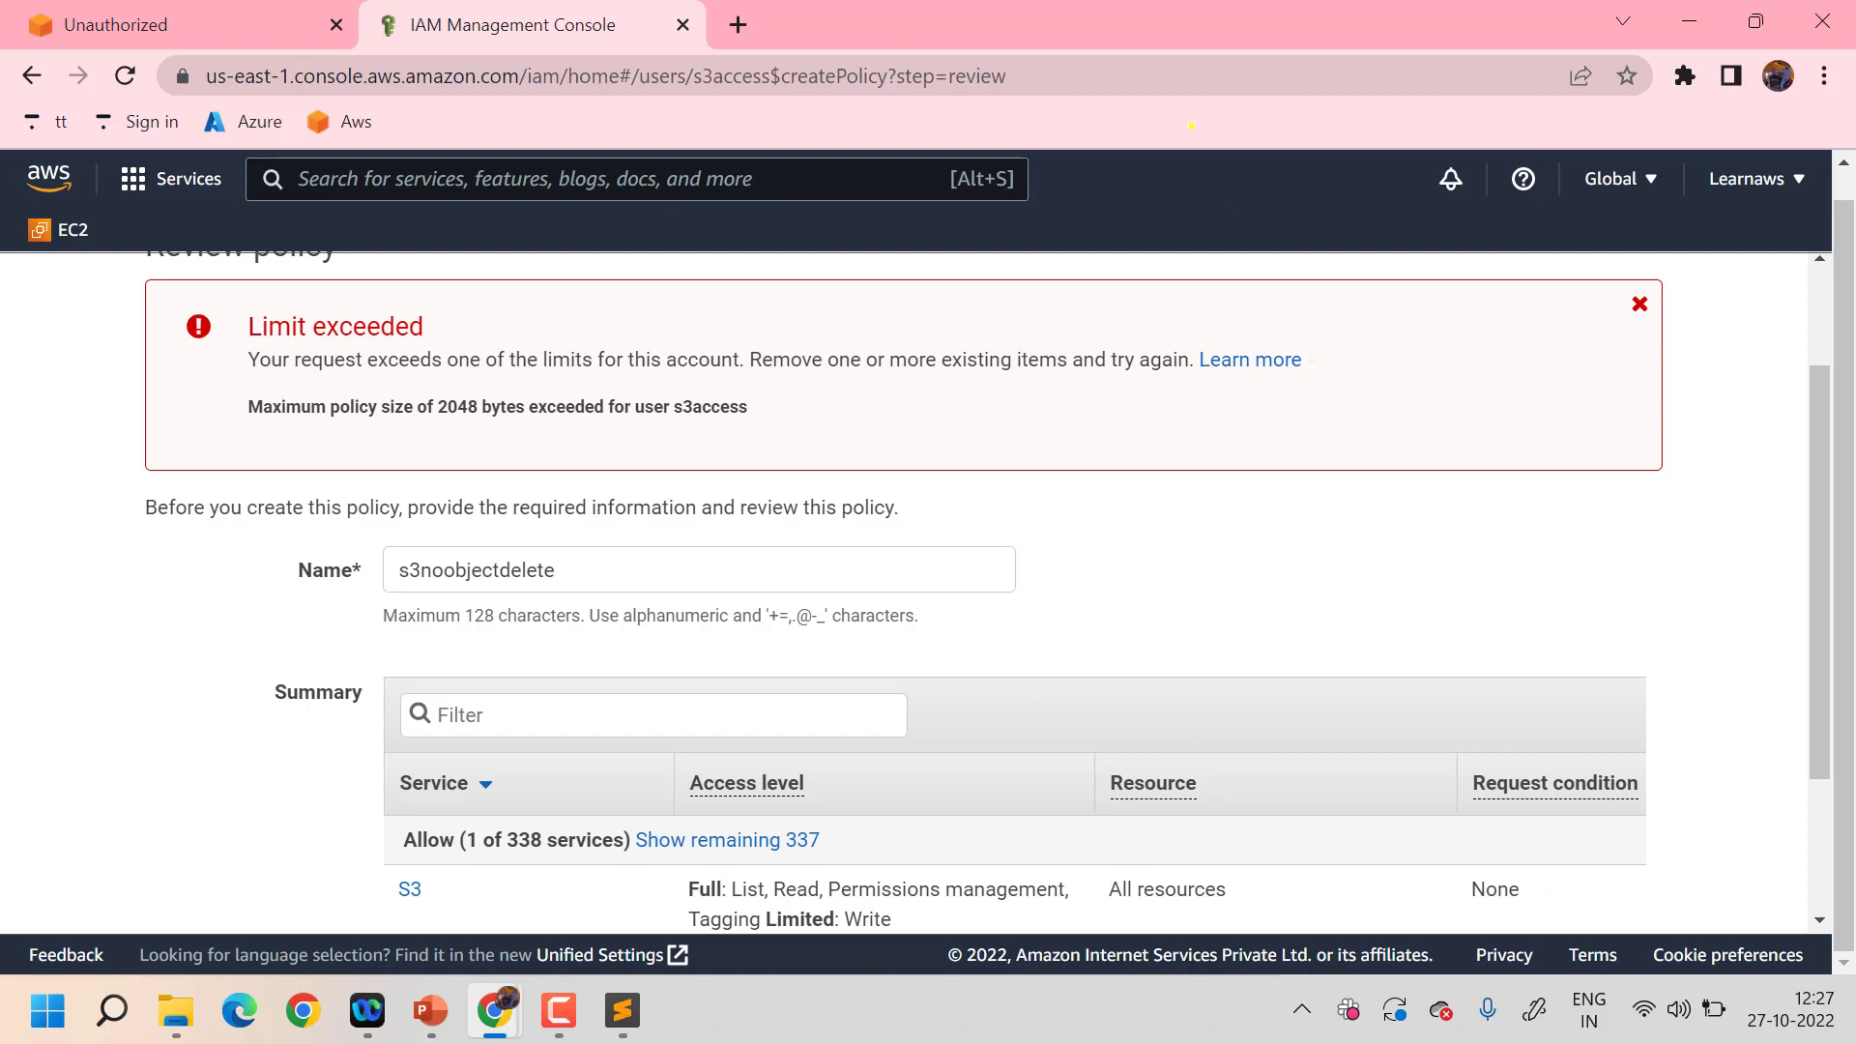
key("F9")
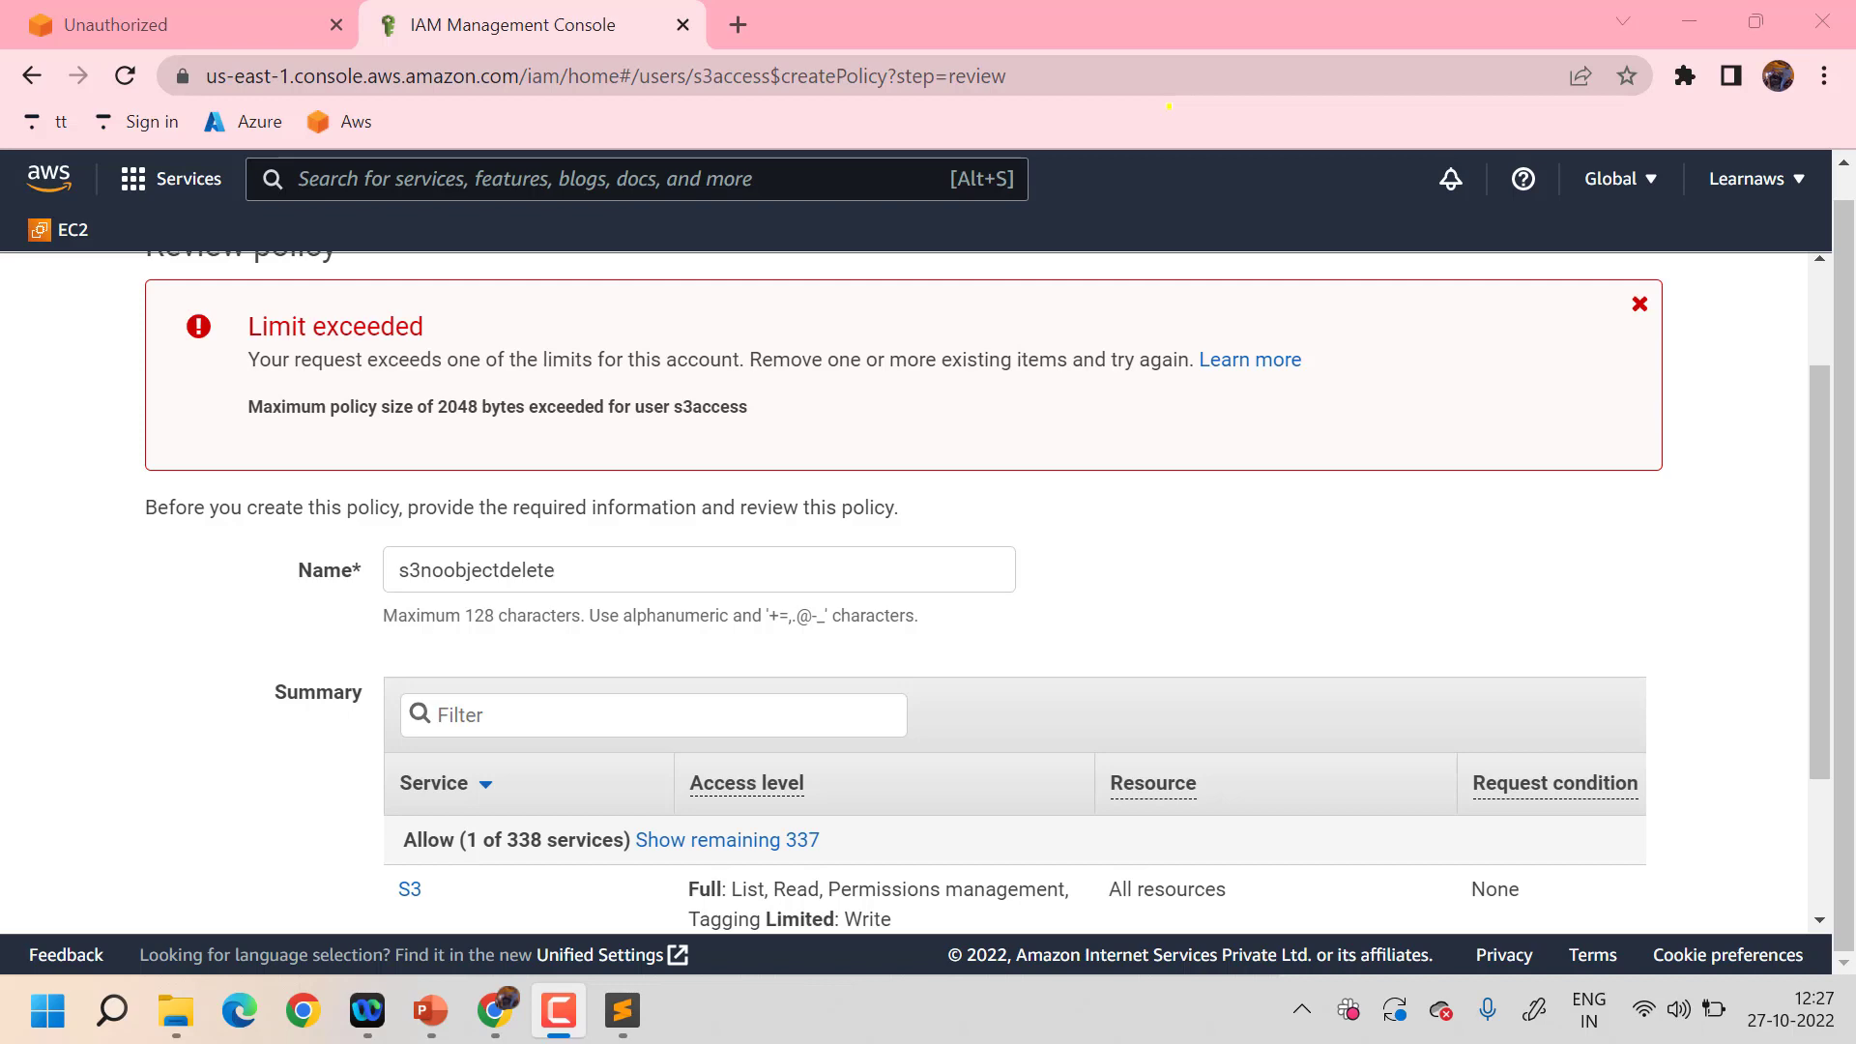
key("alt+Left")
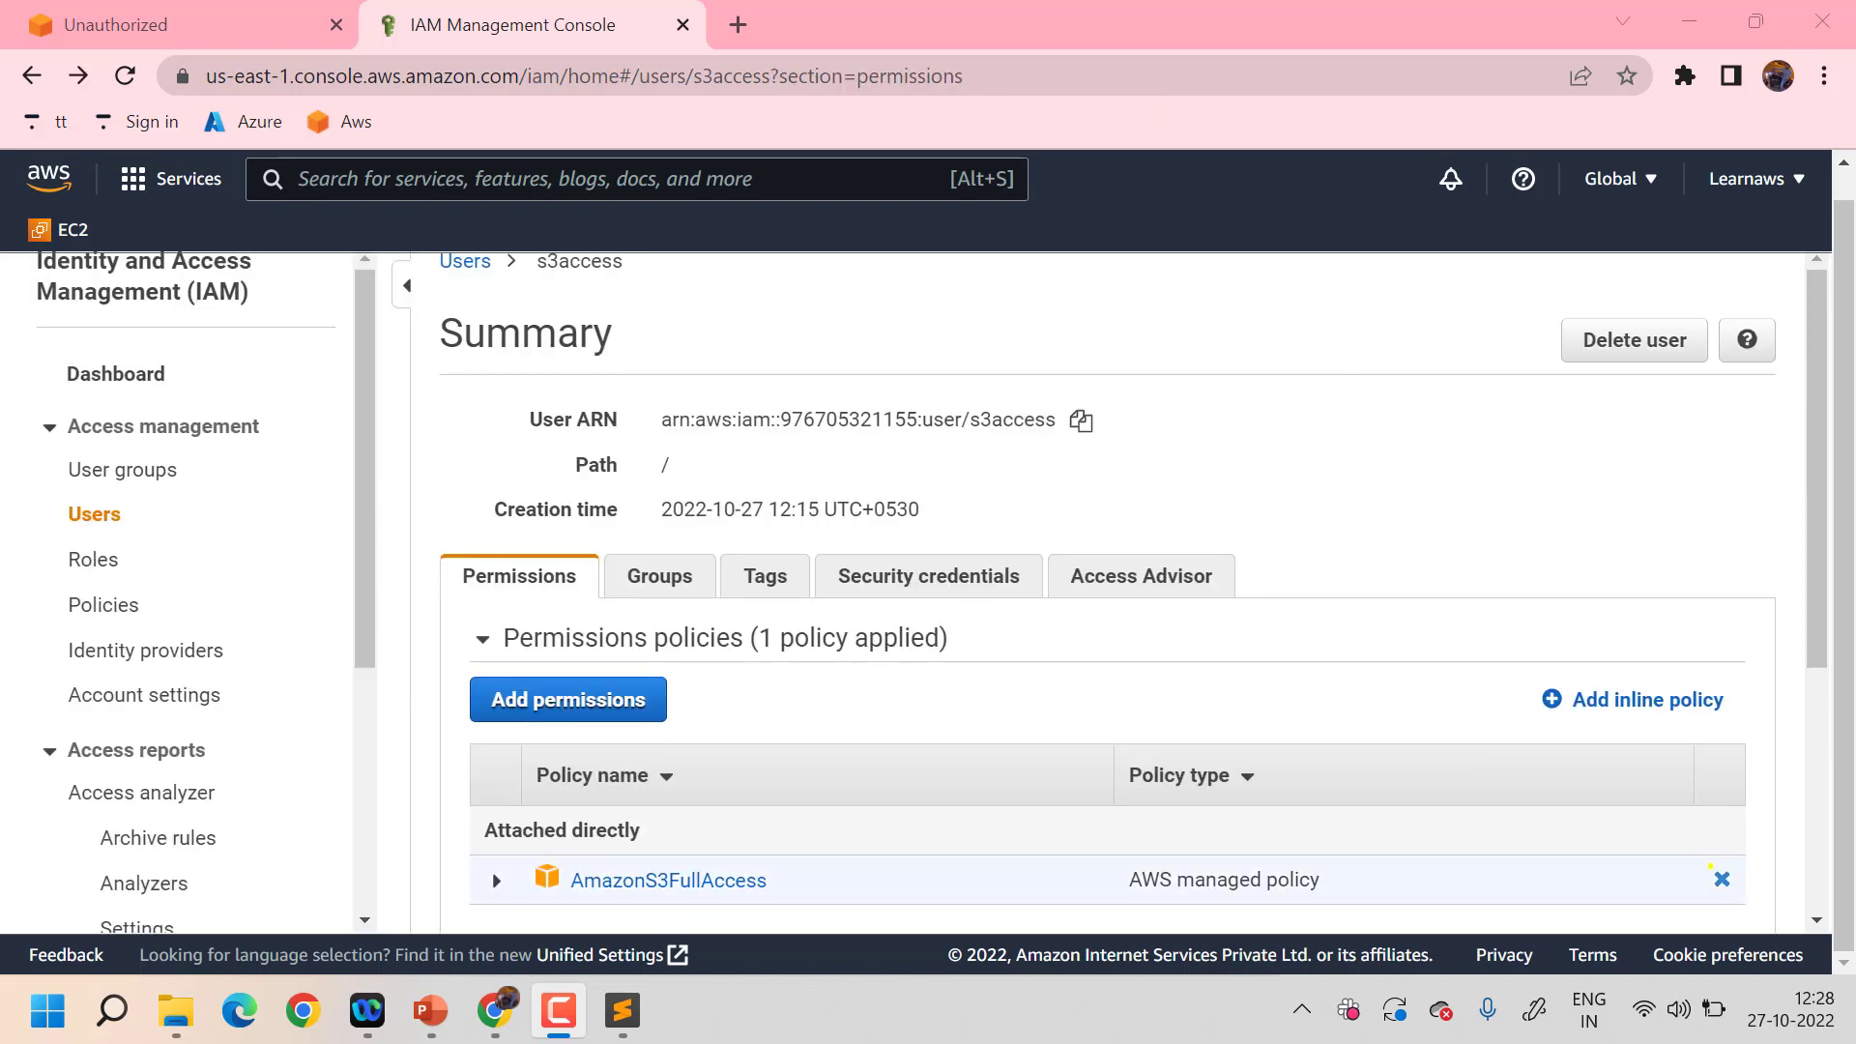
- Detach the AmazonS3FullAccess policy from the s3access user
left_click(1720, 878)
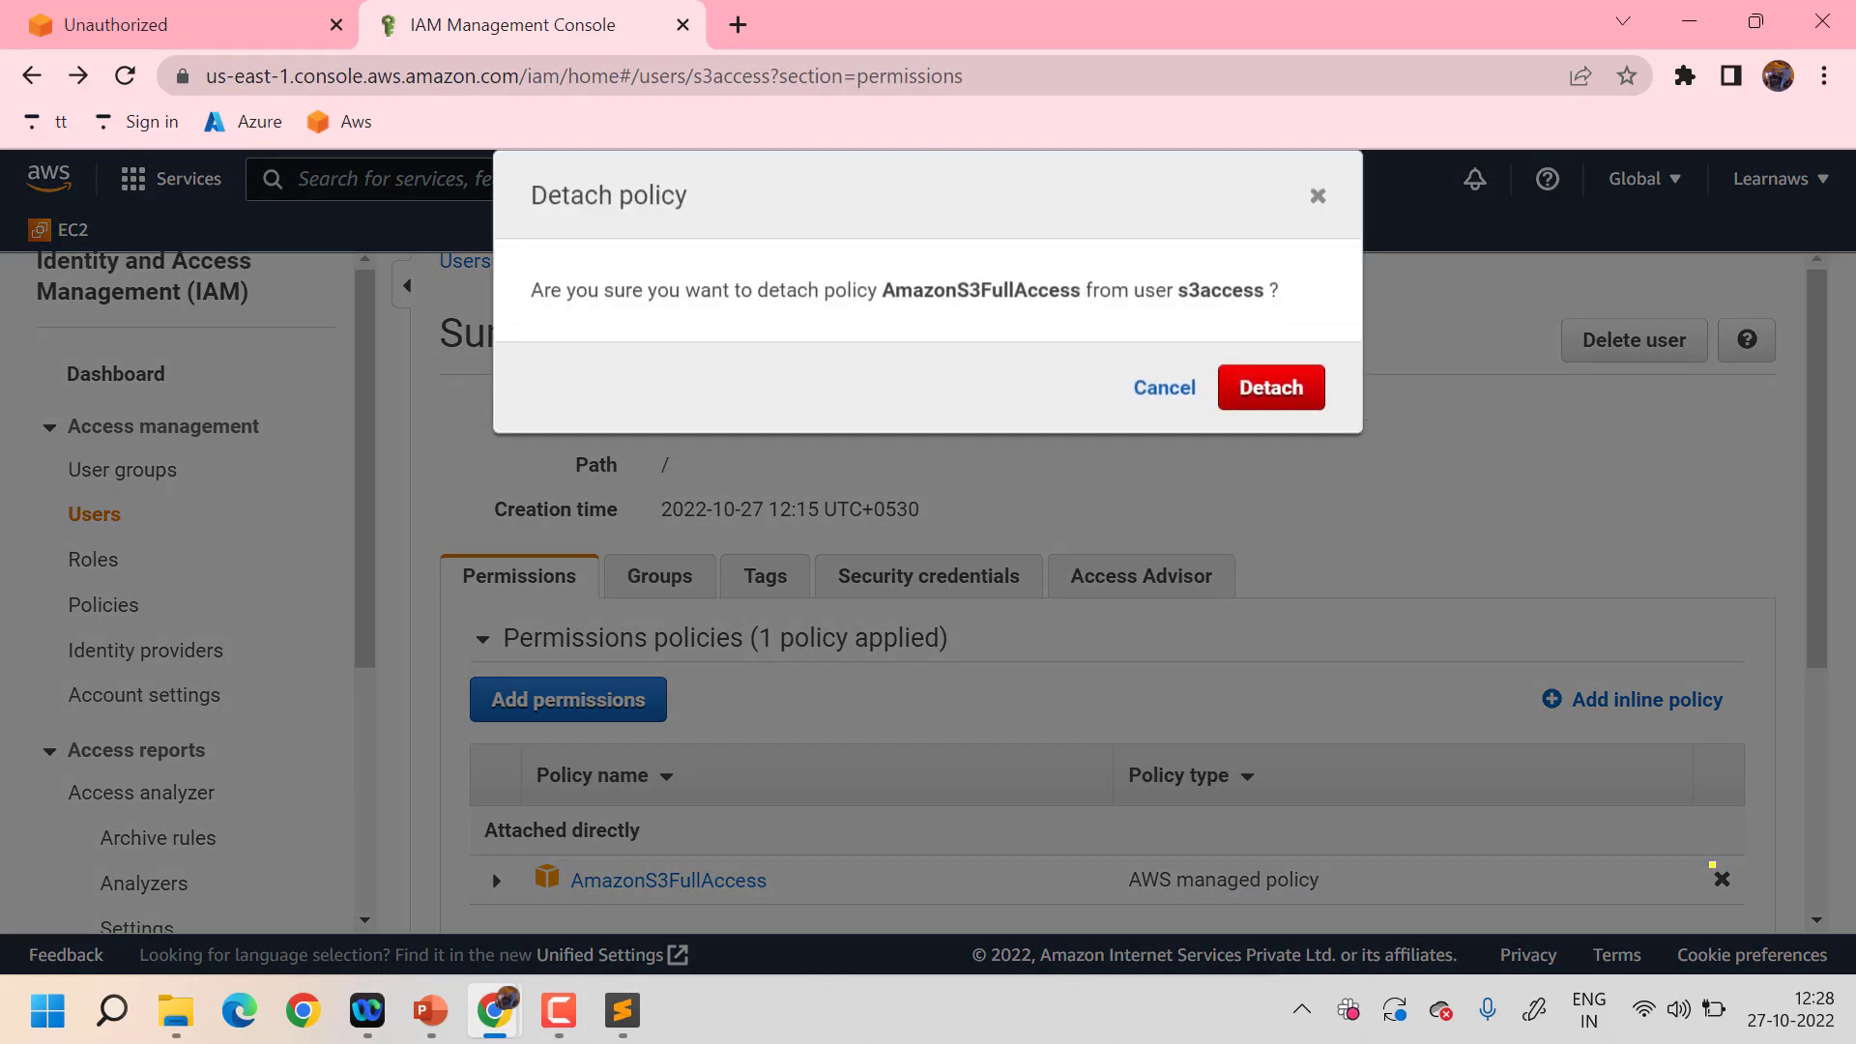
left_click(1211, 383)
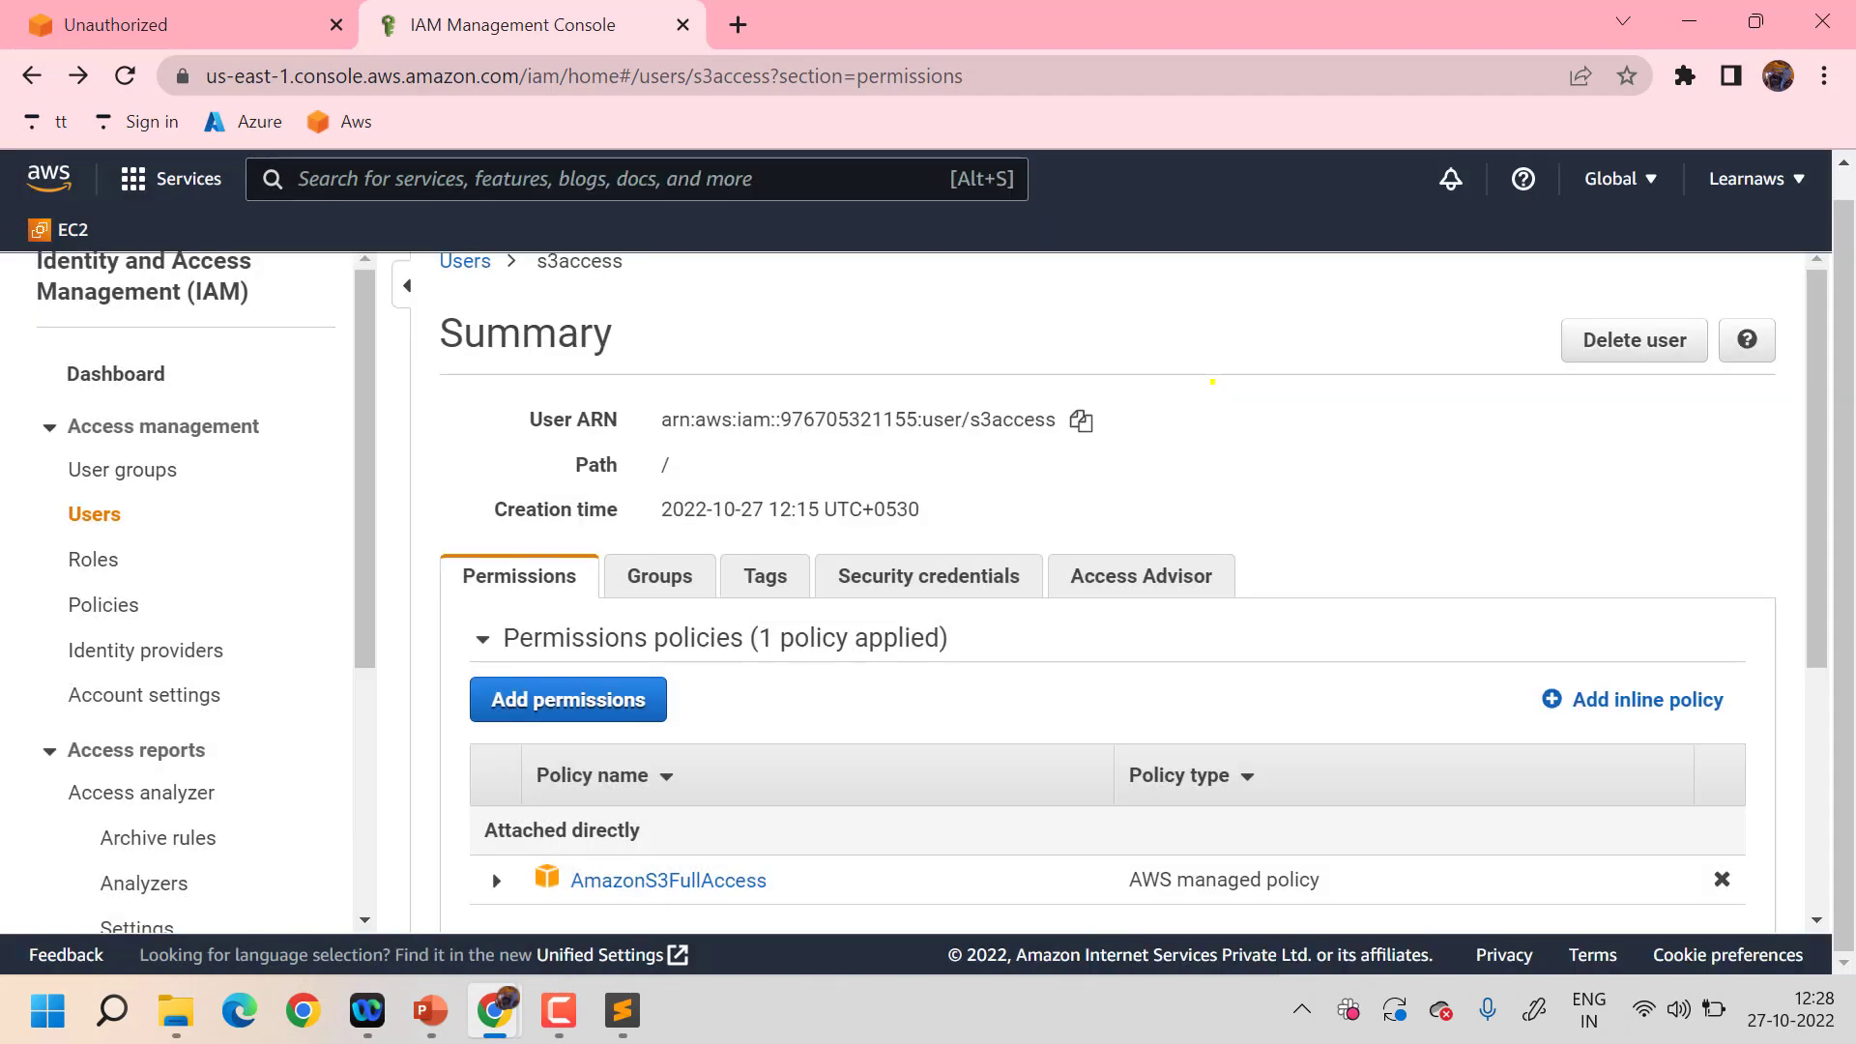
left_click(1722, 878)
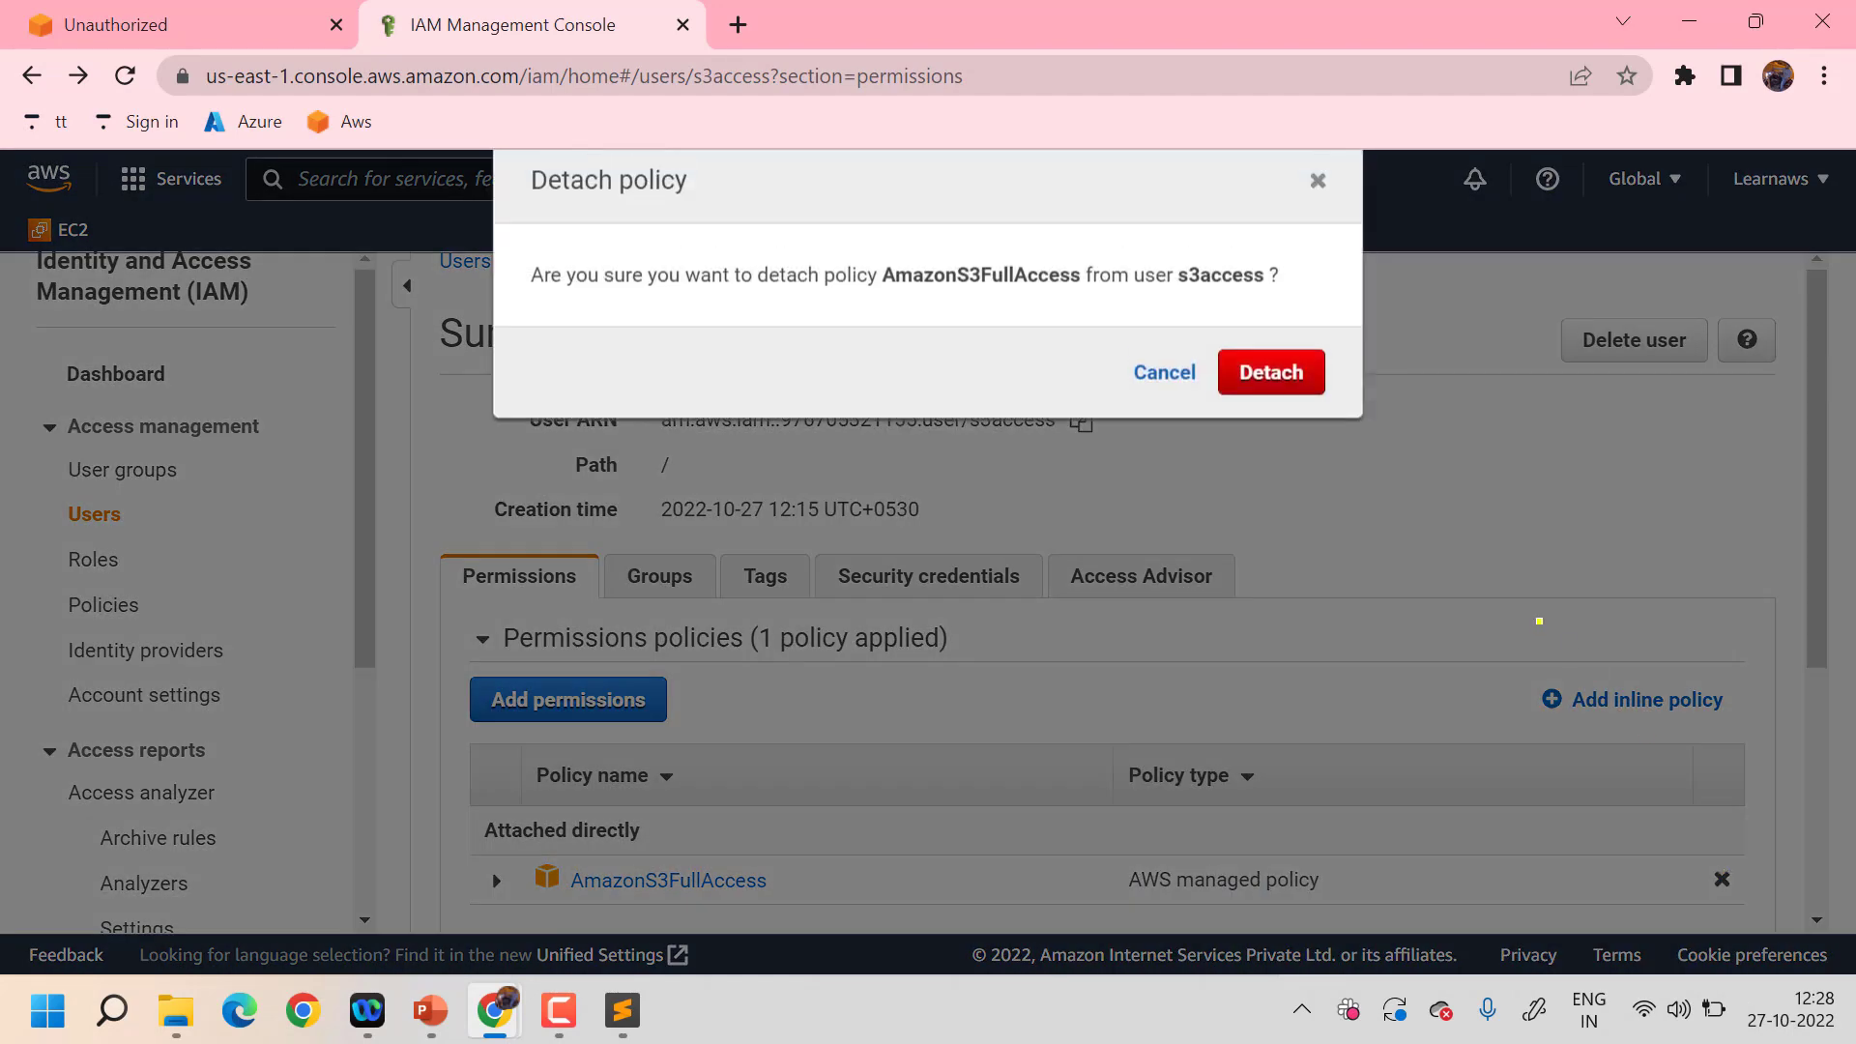
left_click(1280, 384)
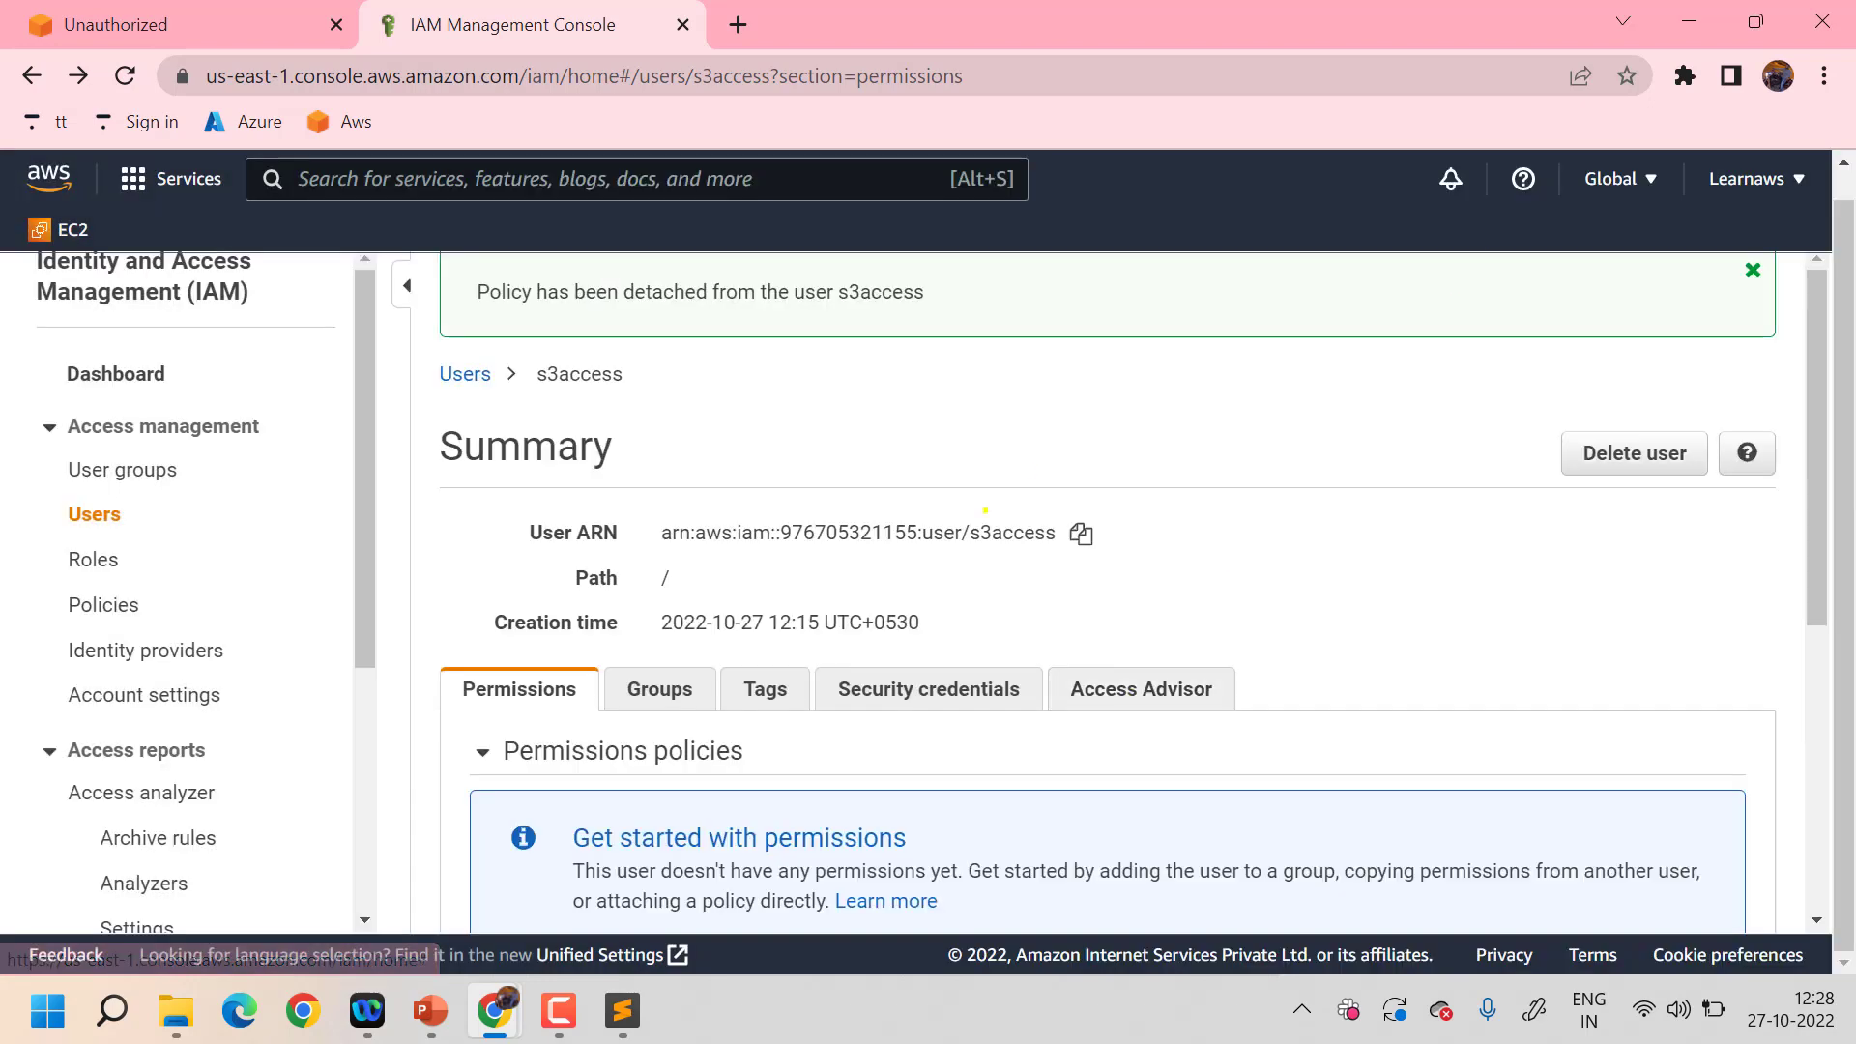
scroll(985, 509, "down", 5)
scroll(985, 509, "up", 3)
scroll(985, 510, "down", 3)
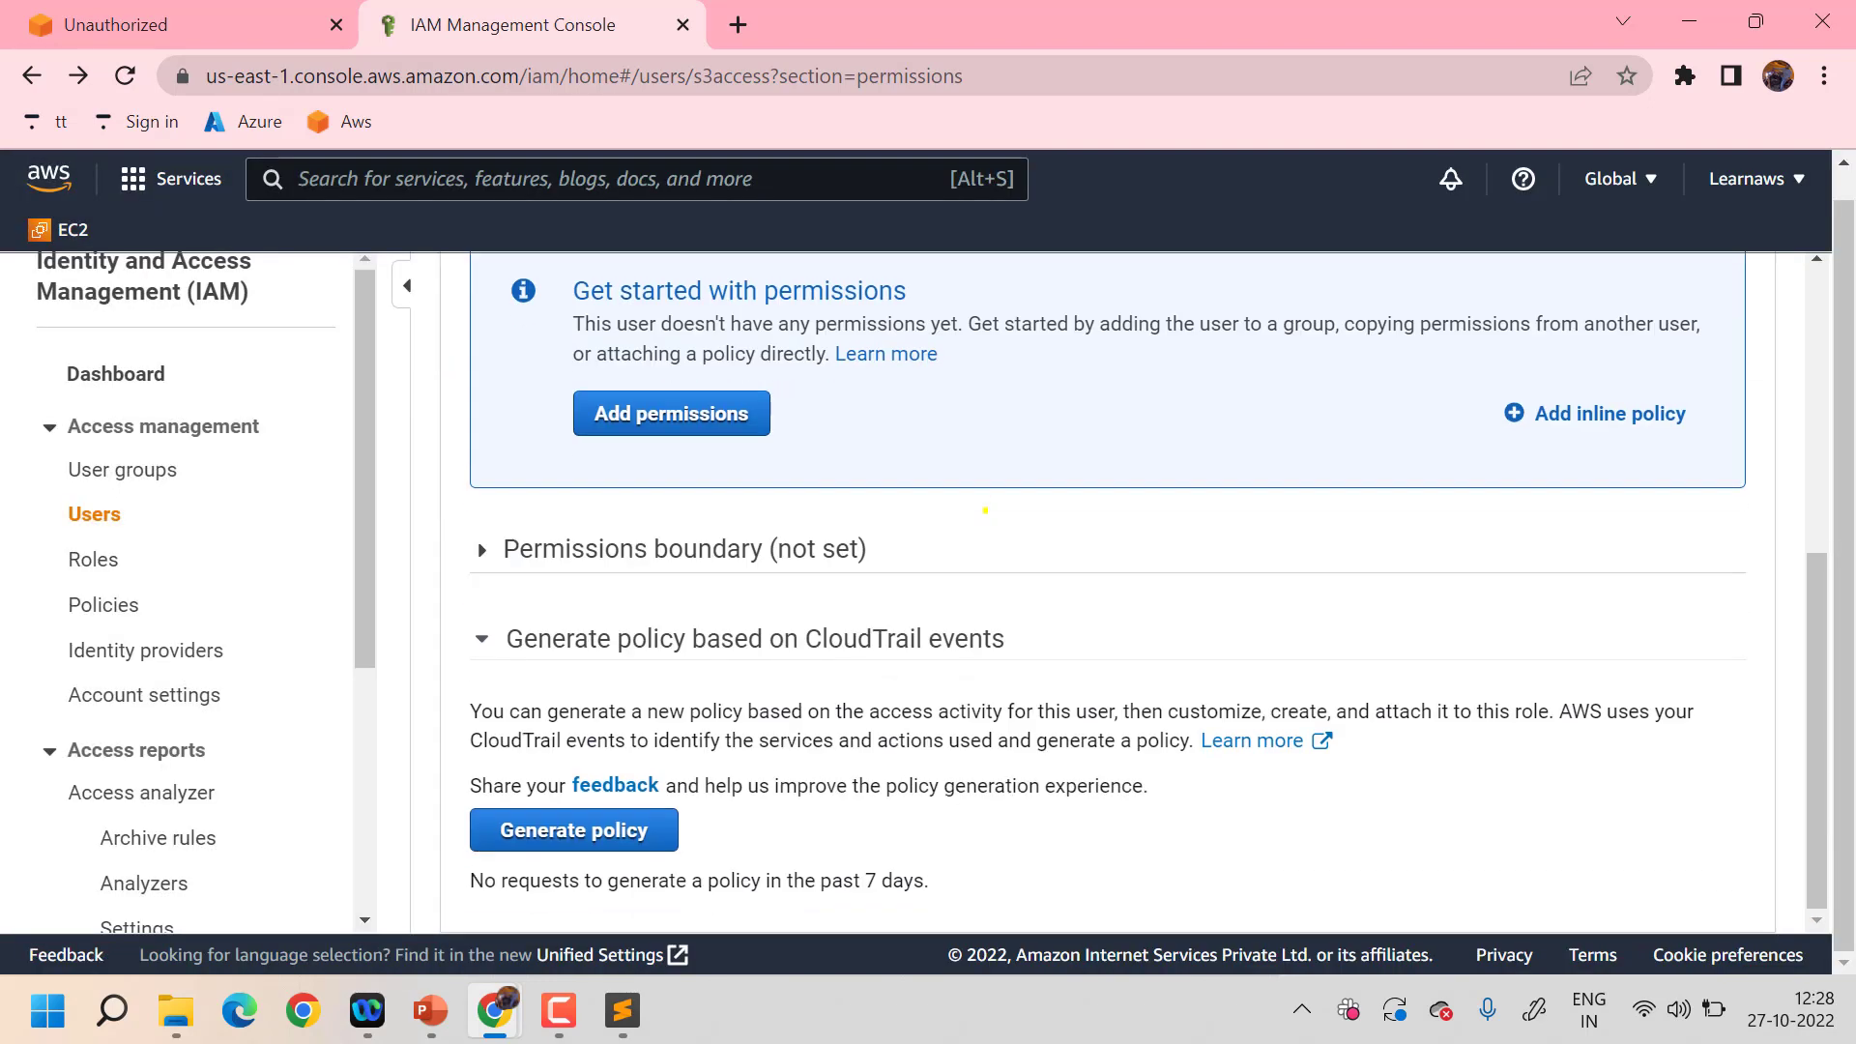
scroll(985, 509, "up", 5)
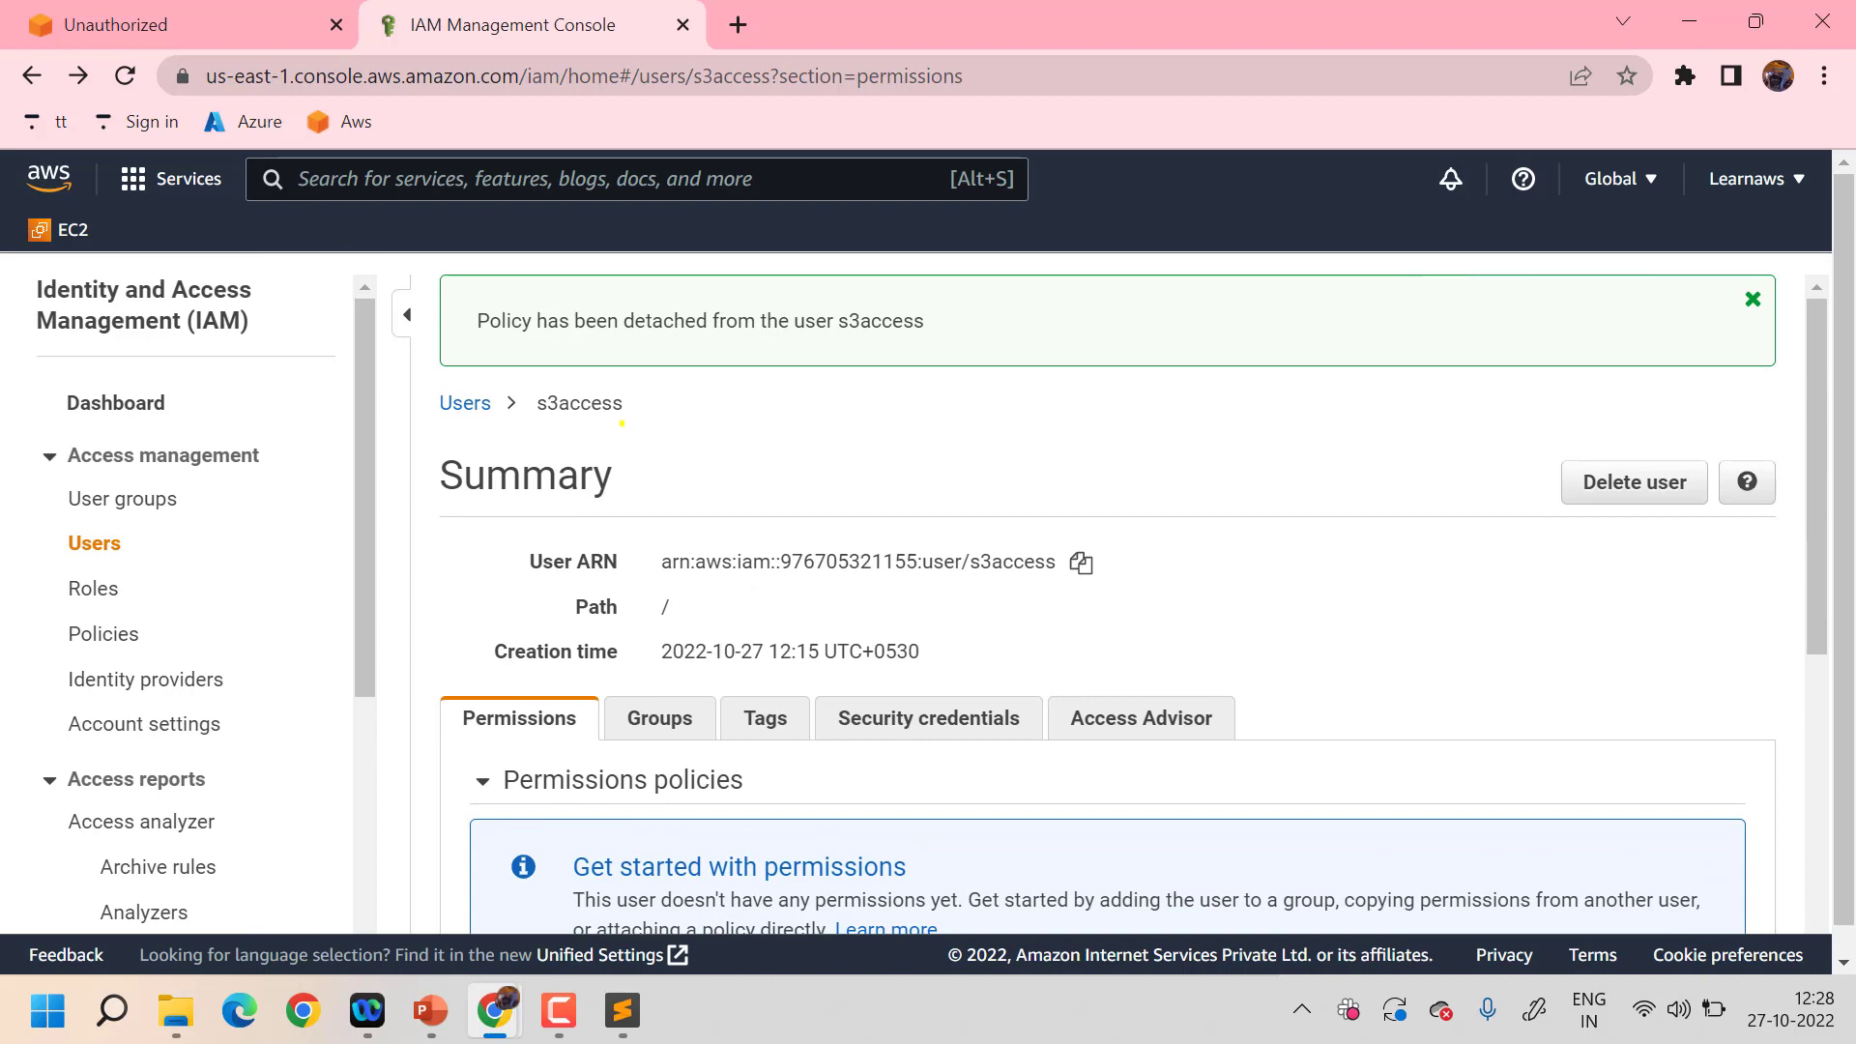
scroll(622, 422, "down", 2)
scroll(621, 423, "up", 2)
scroll(622, 422, "down", 3)
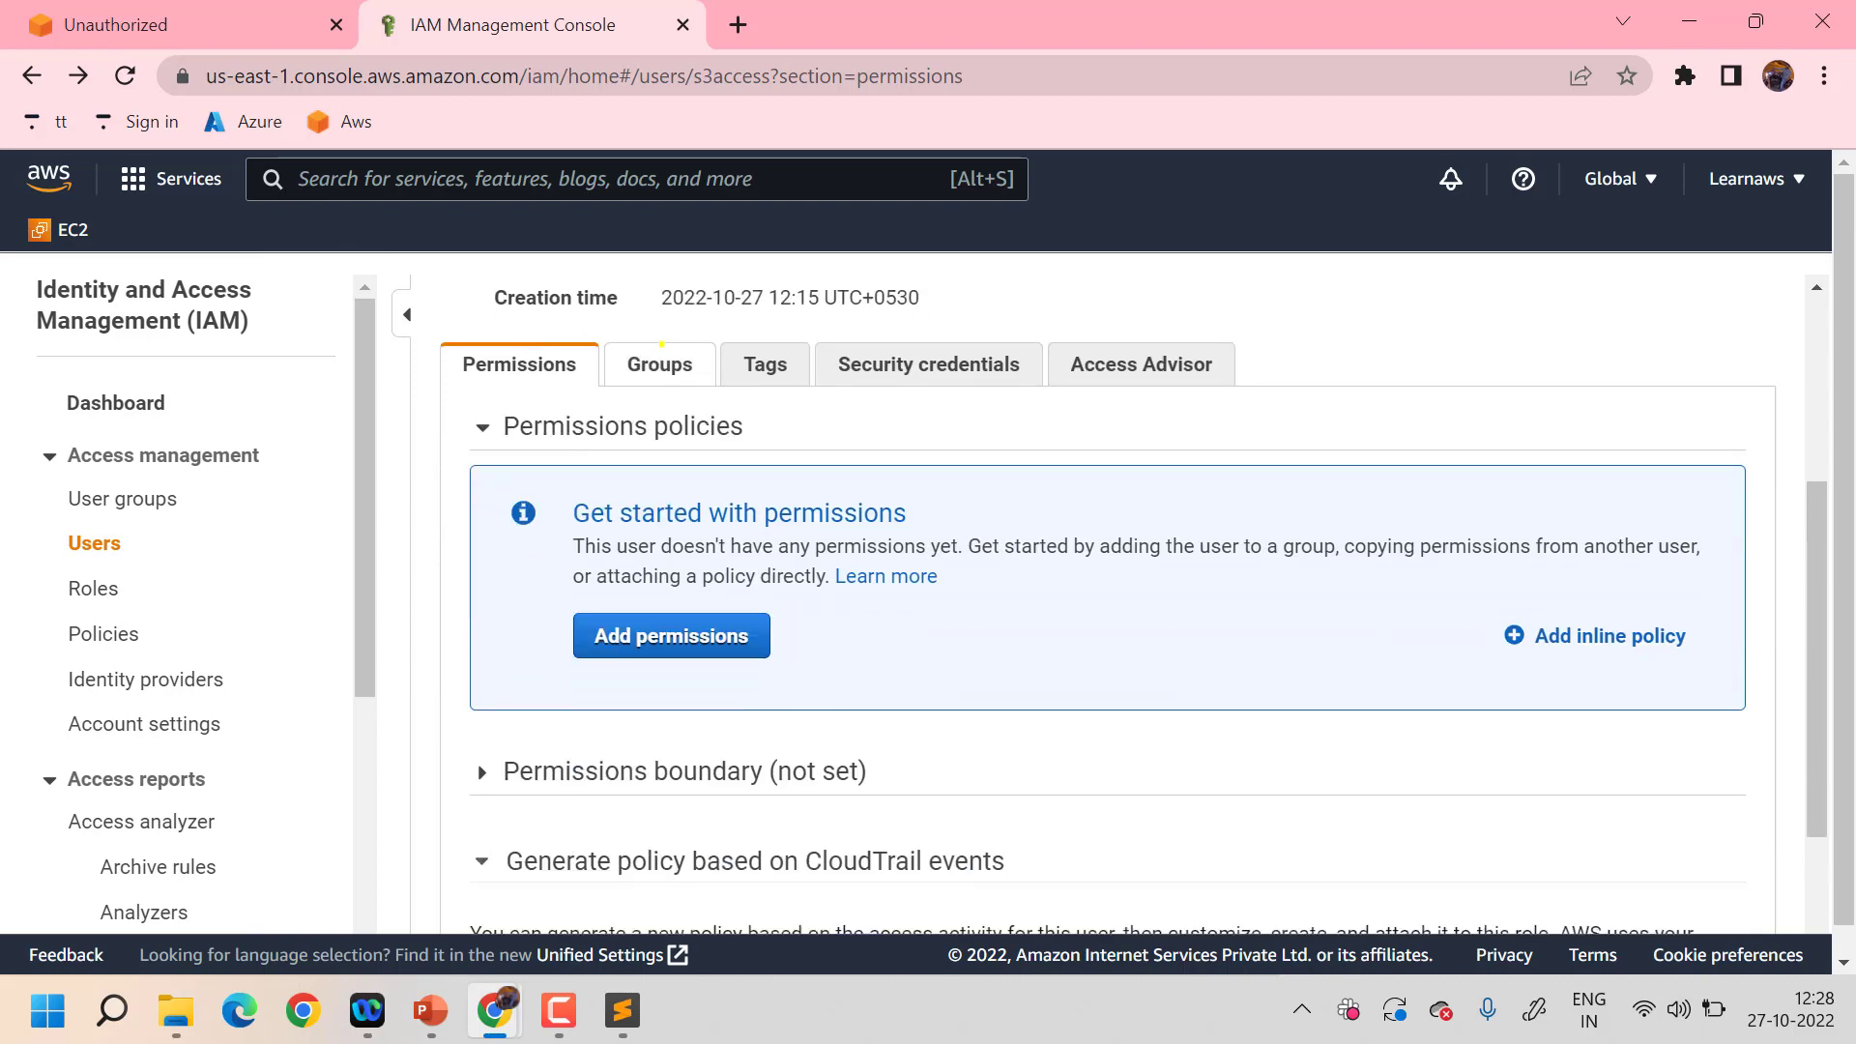
- Attach the existing nodeletes3 policy to s3access, then minimize the IAM console
left_click(653, 629)
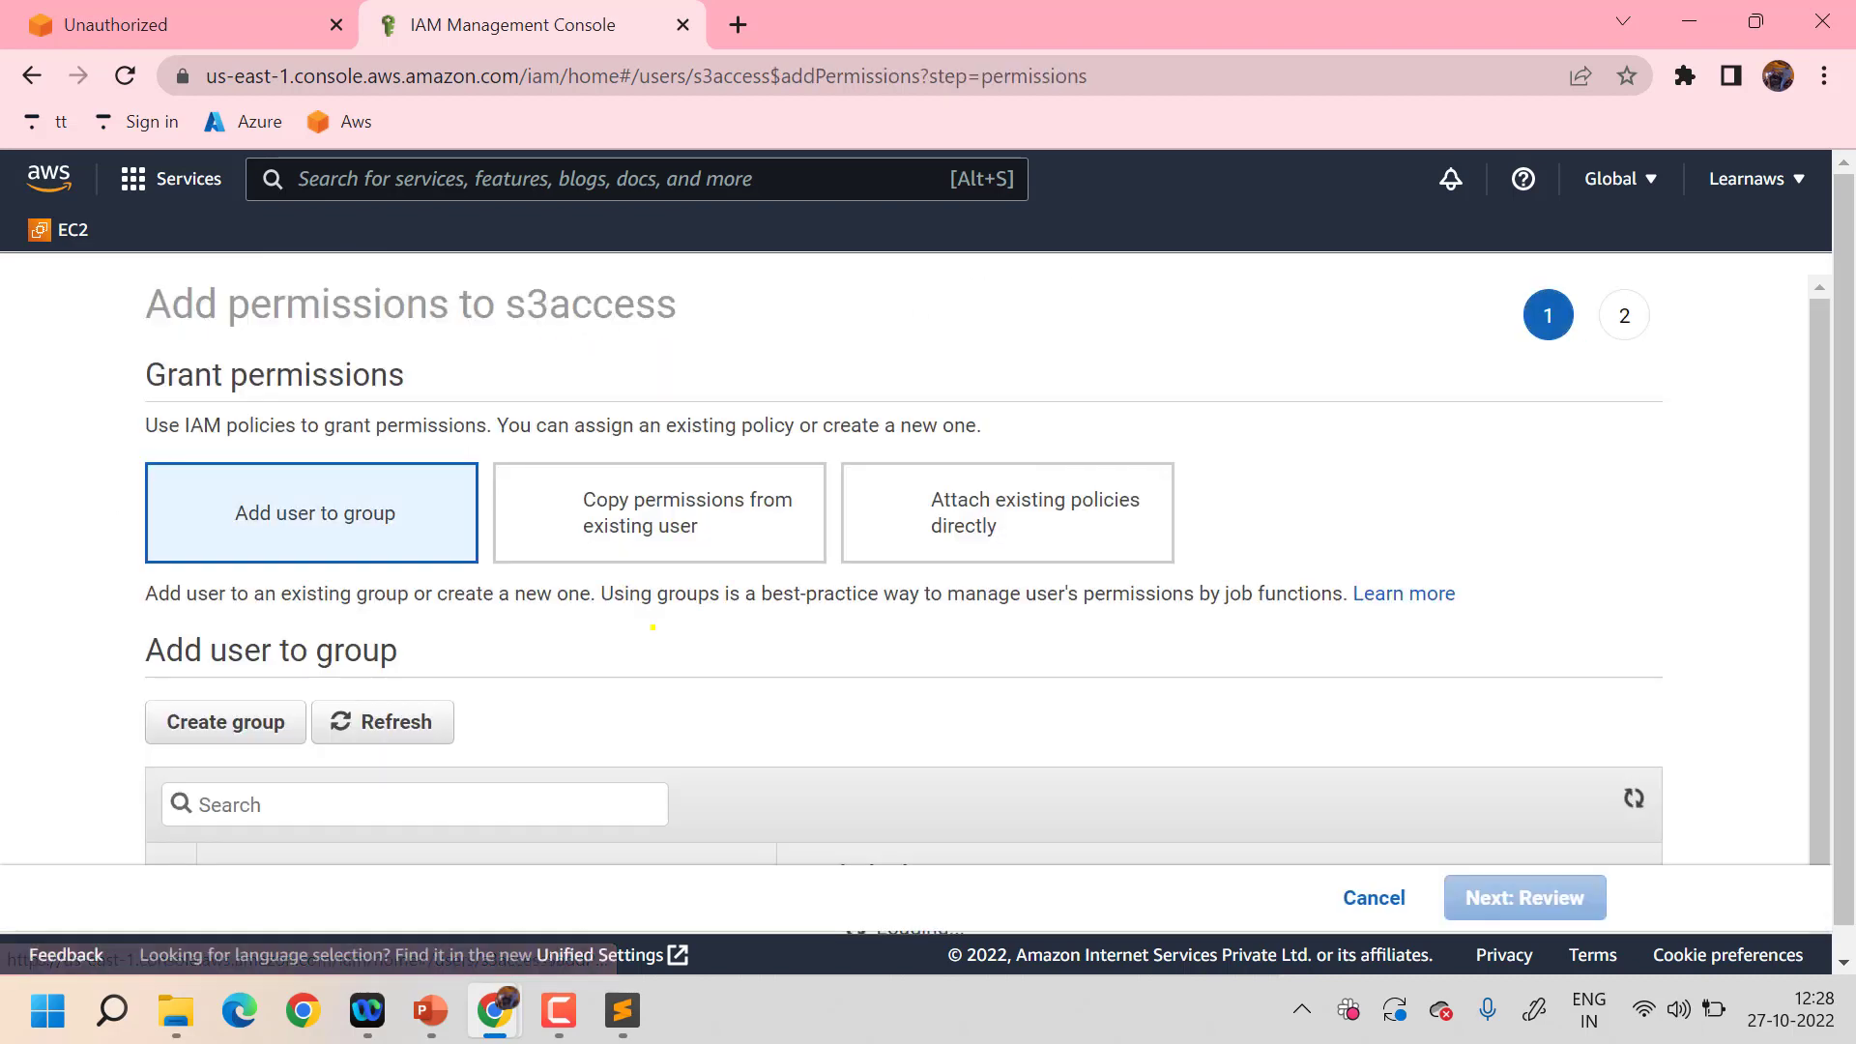
scroll(758, 681, "down", 1)
scroll(552, 703, "down", 1)
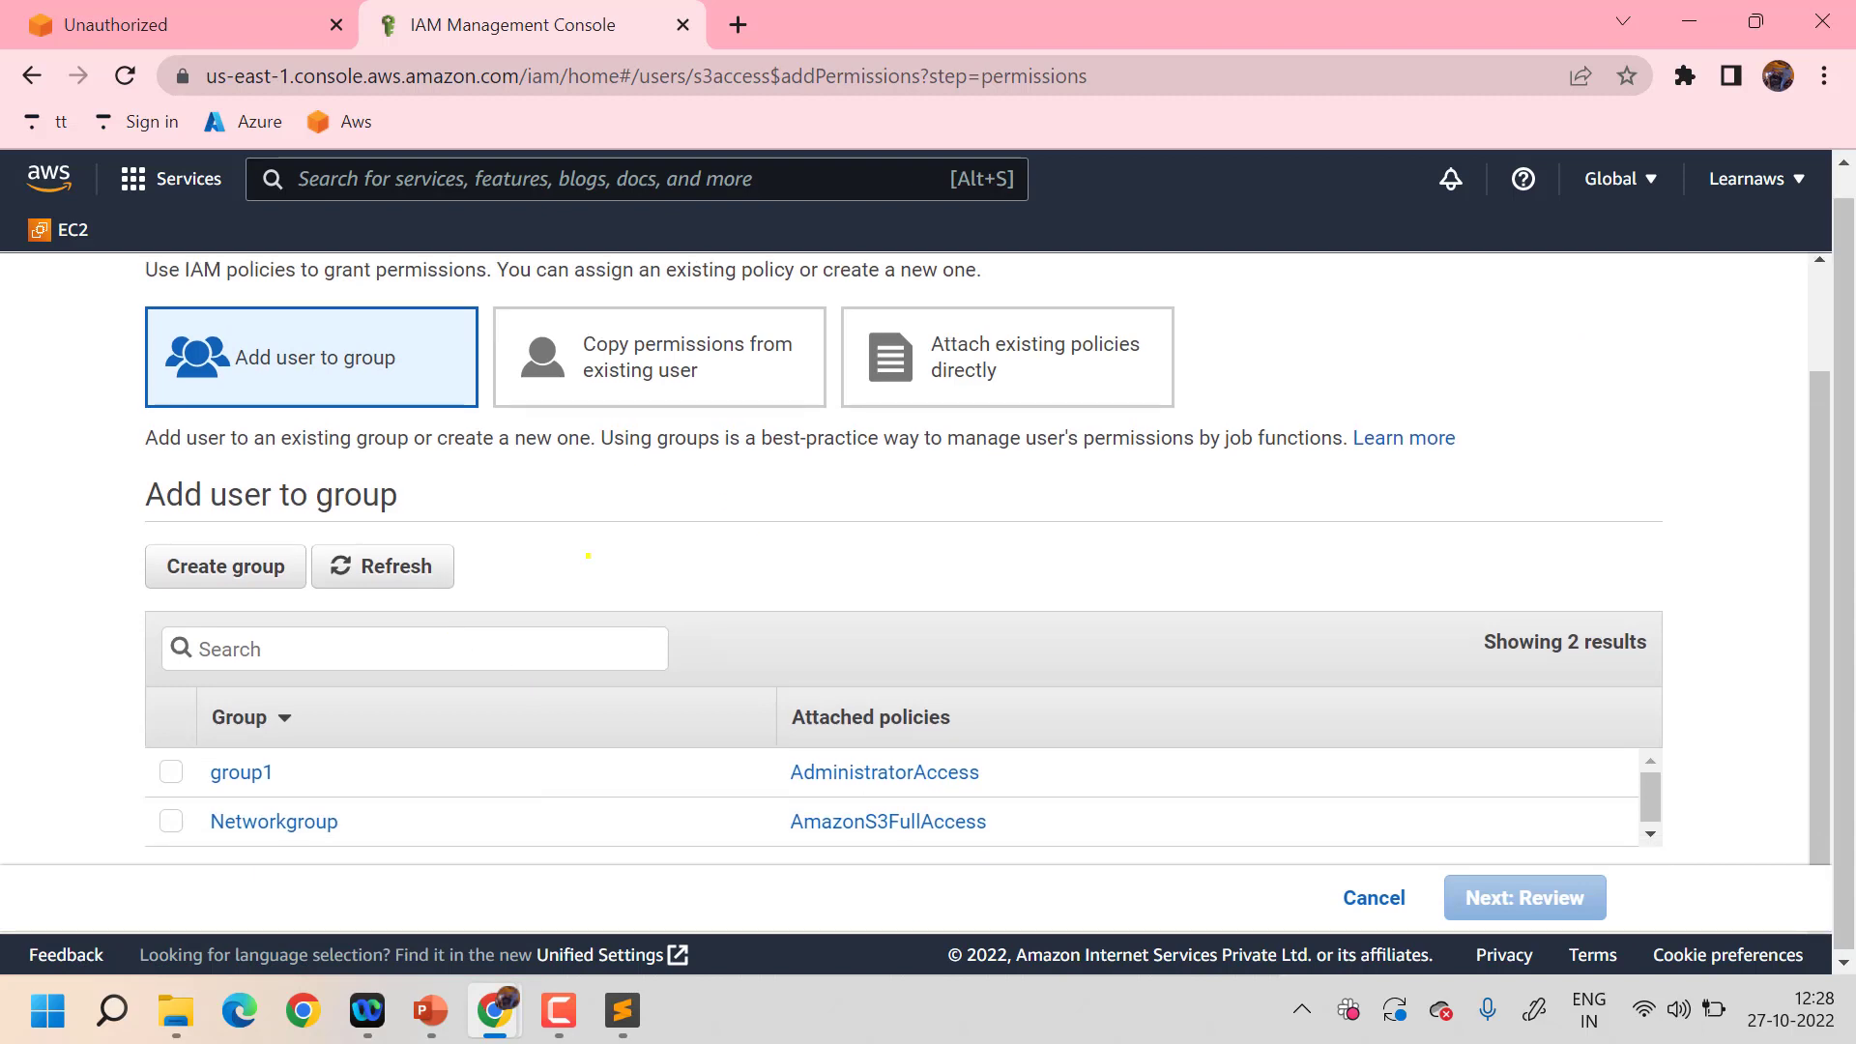
left_click(1014, 355)
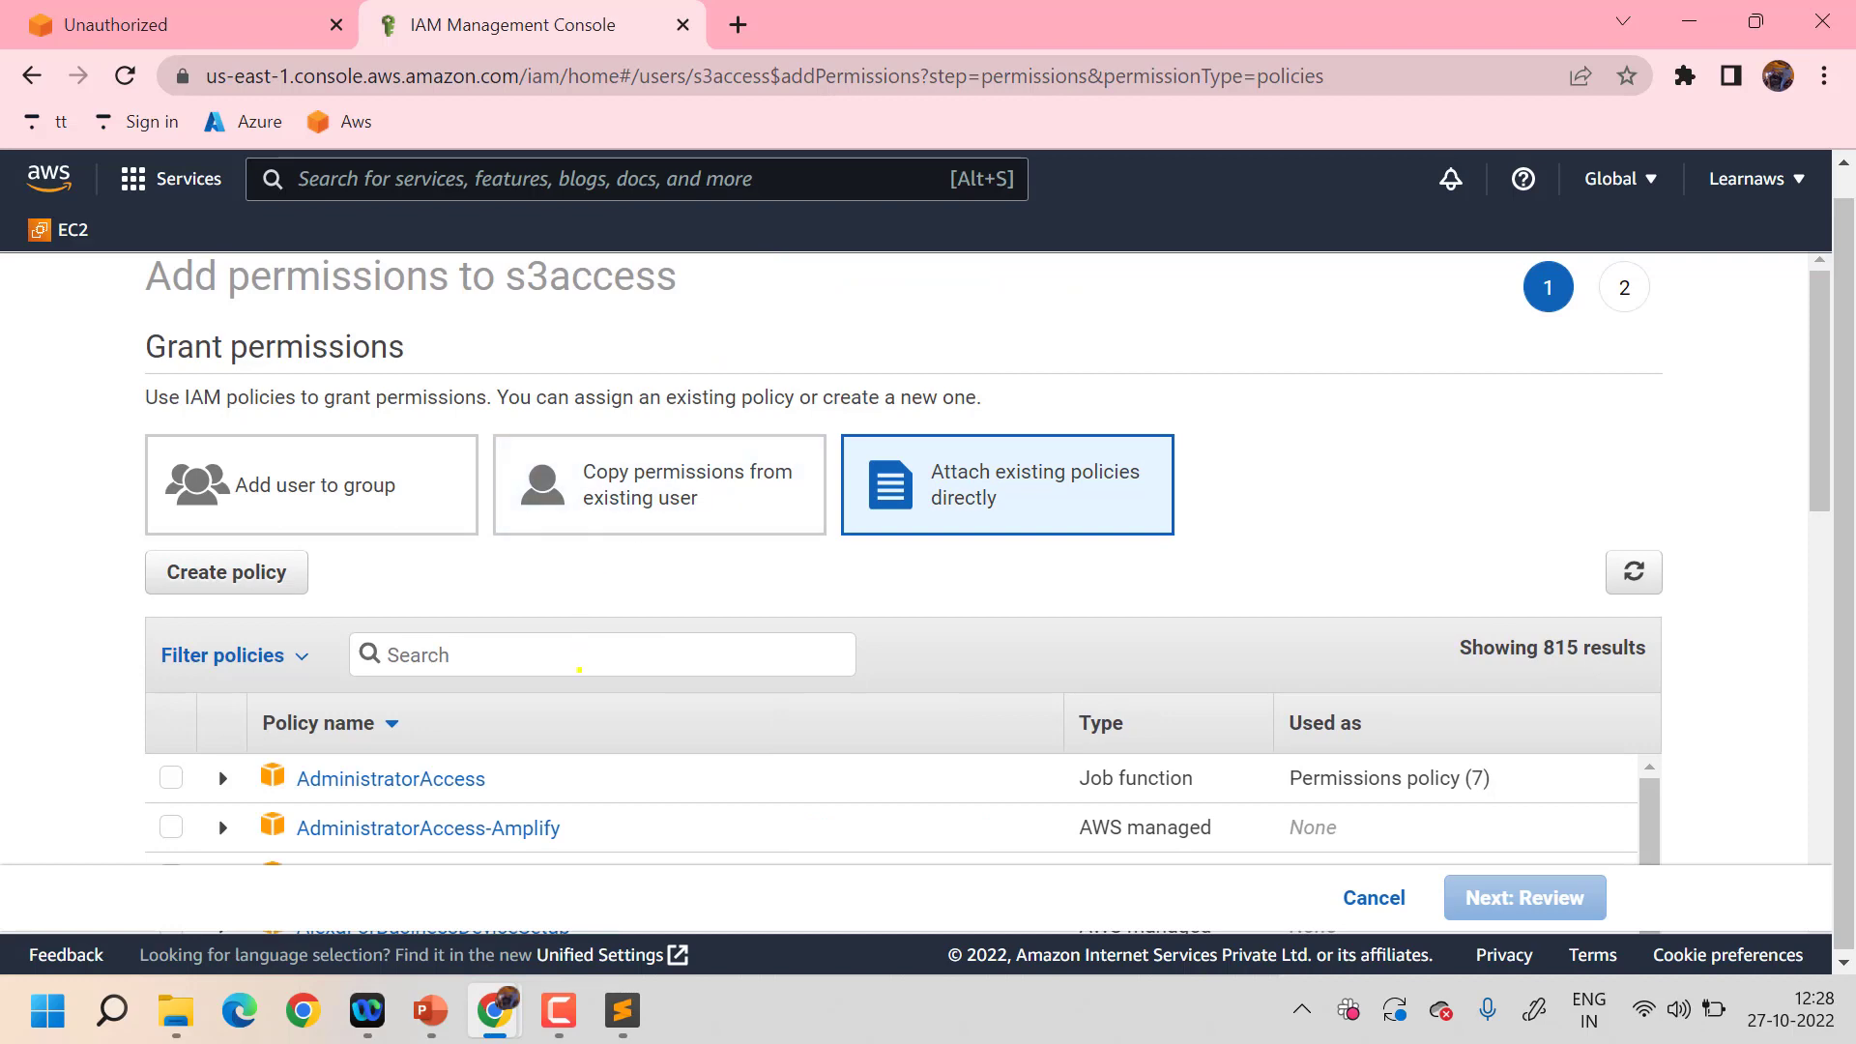
type("s3")
scroll(582, 648, "down", 5)
scroll(583, 650, "down", 3)
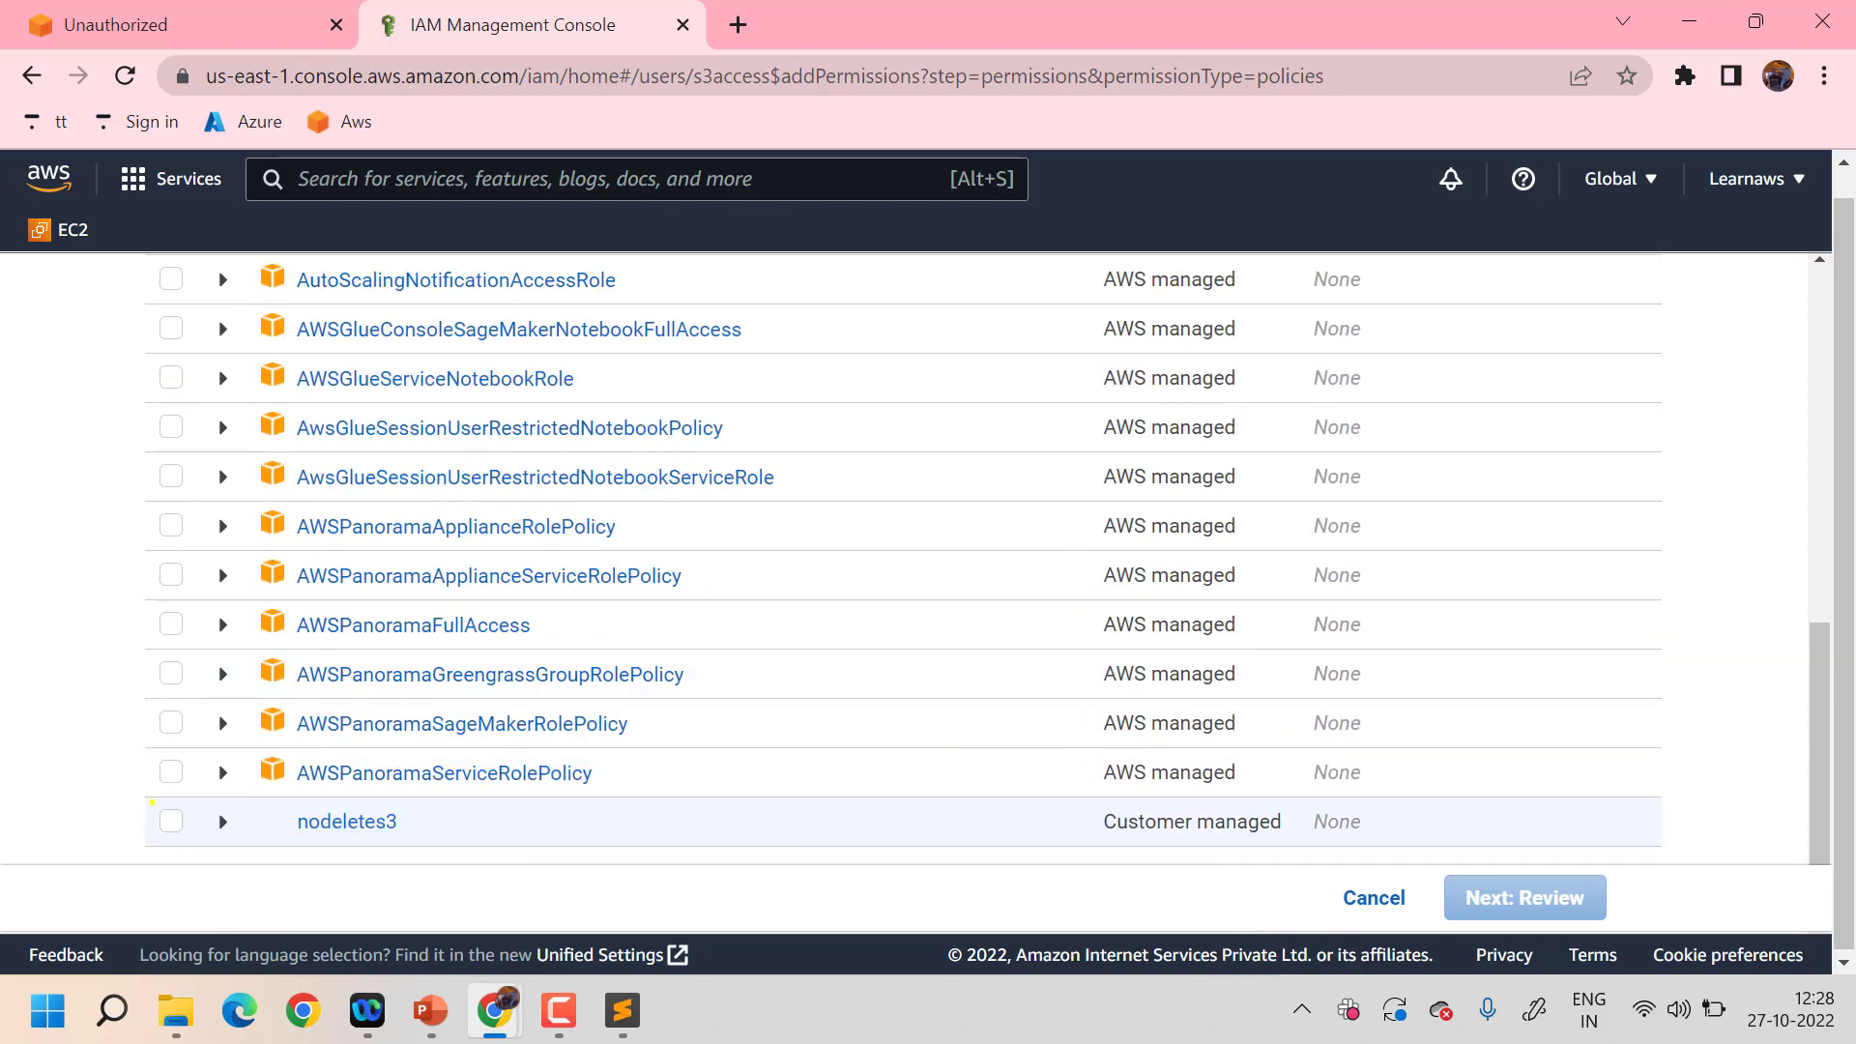
left_click(170, 821)
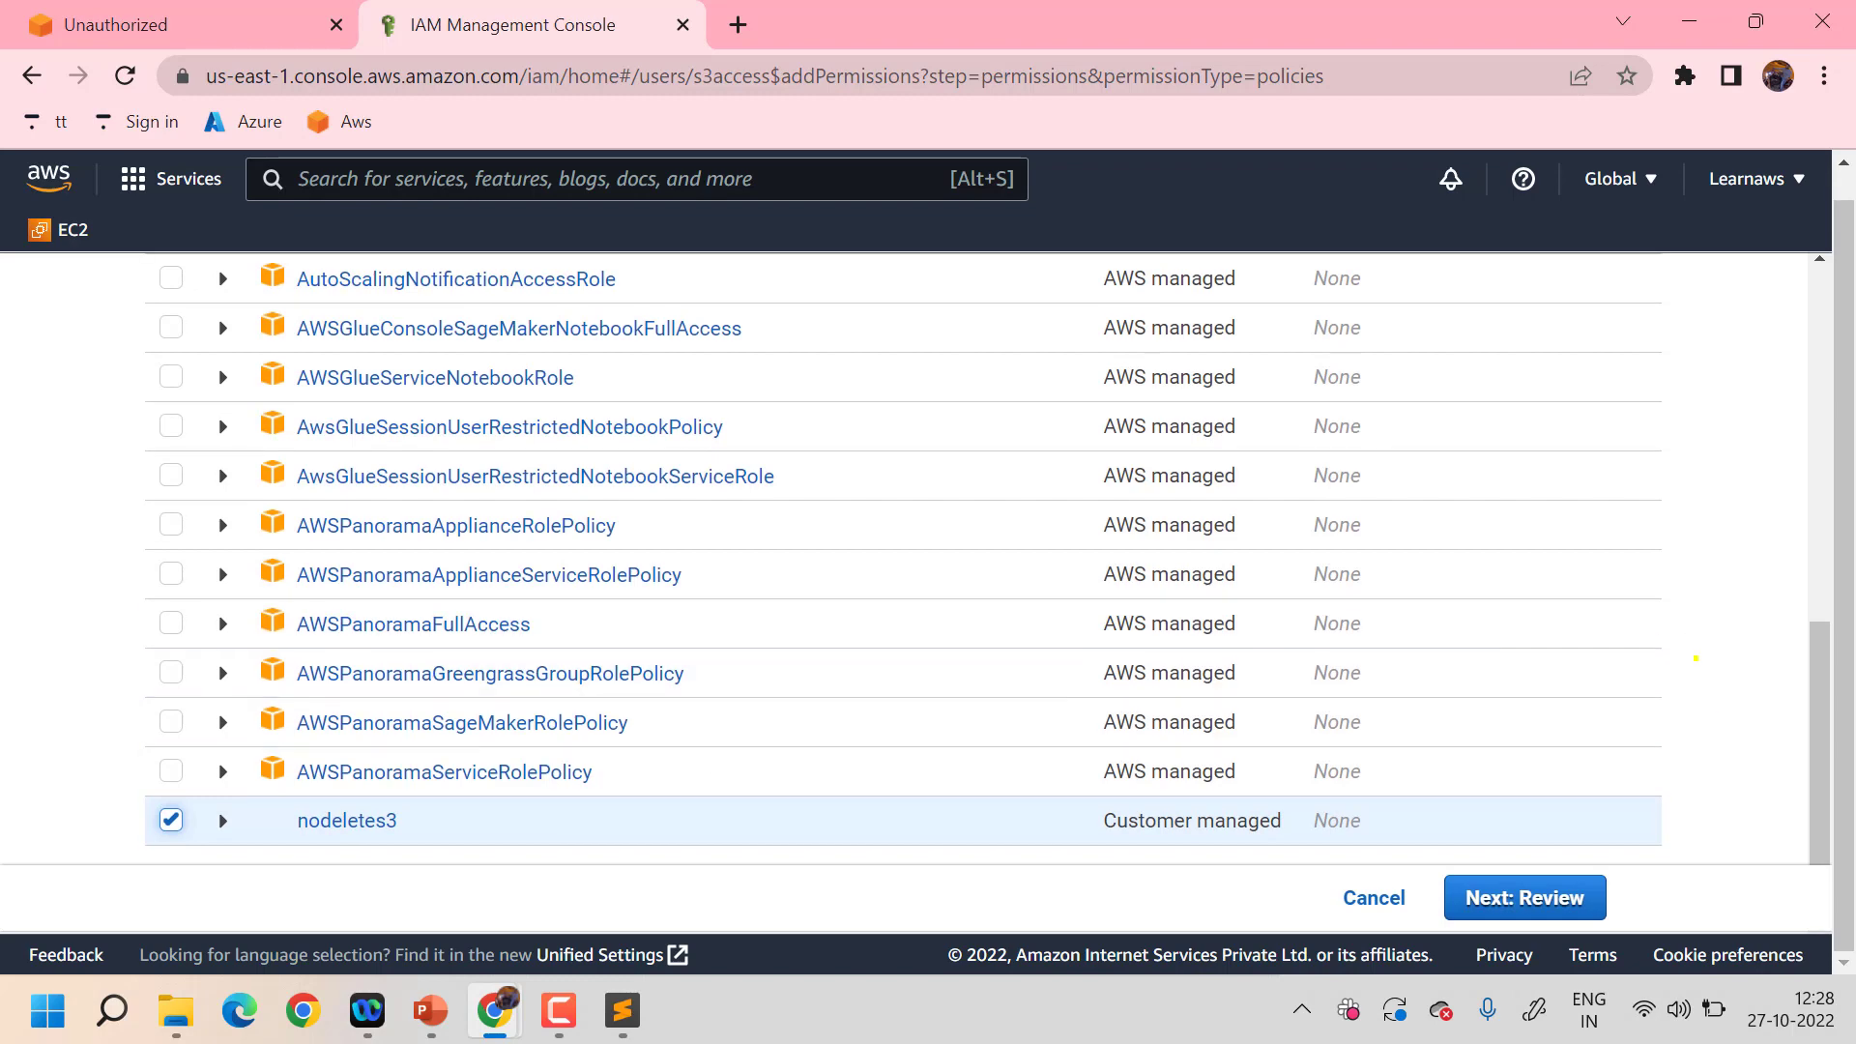
left_click(1527, 896)
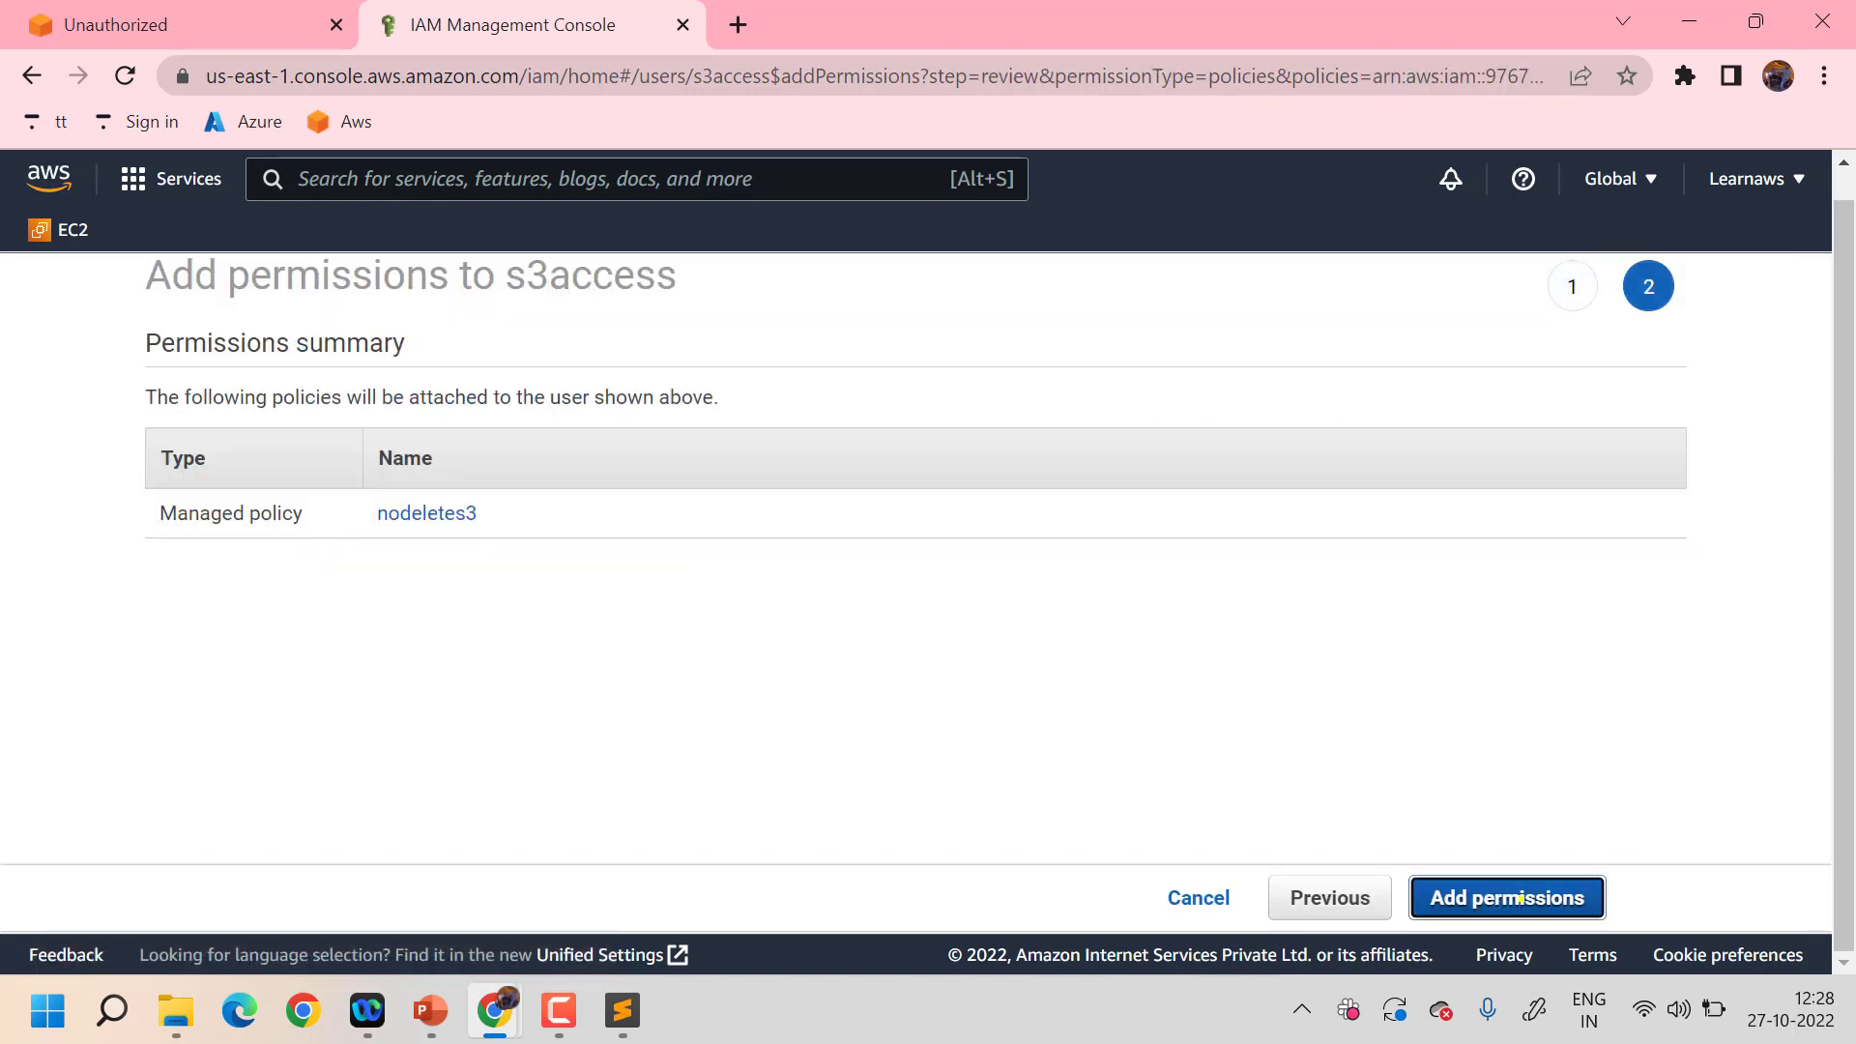
left_click(1517, 897)
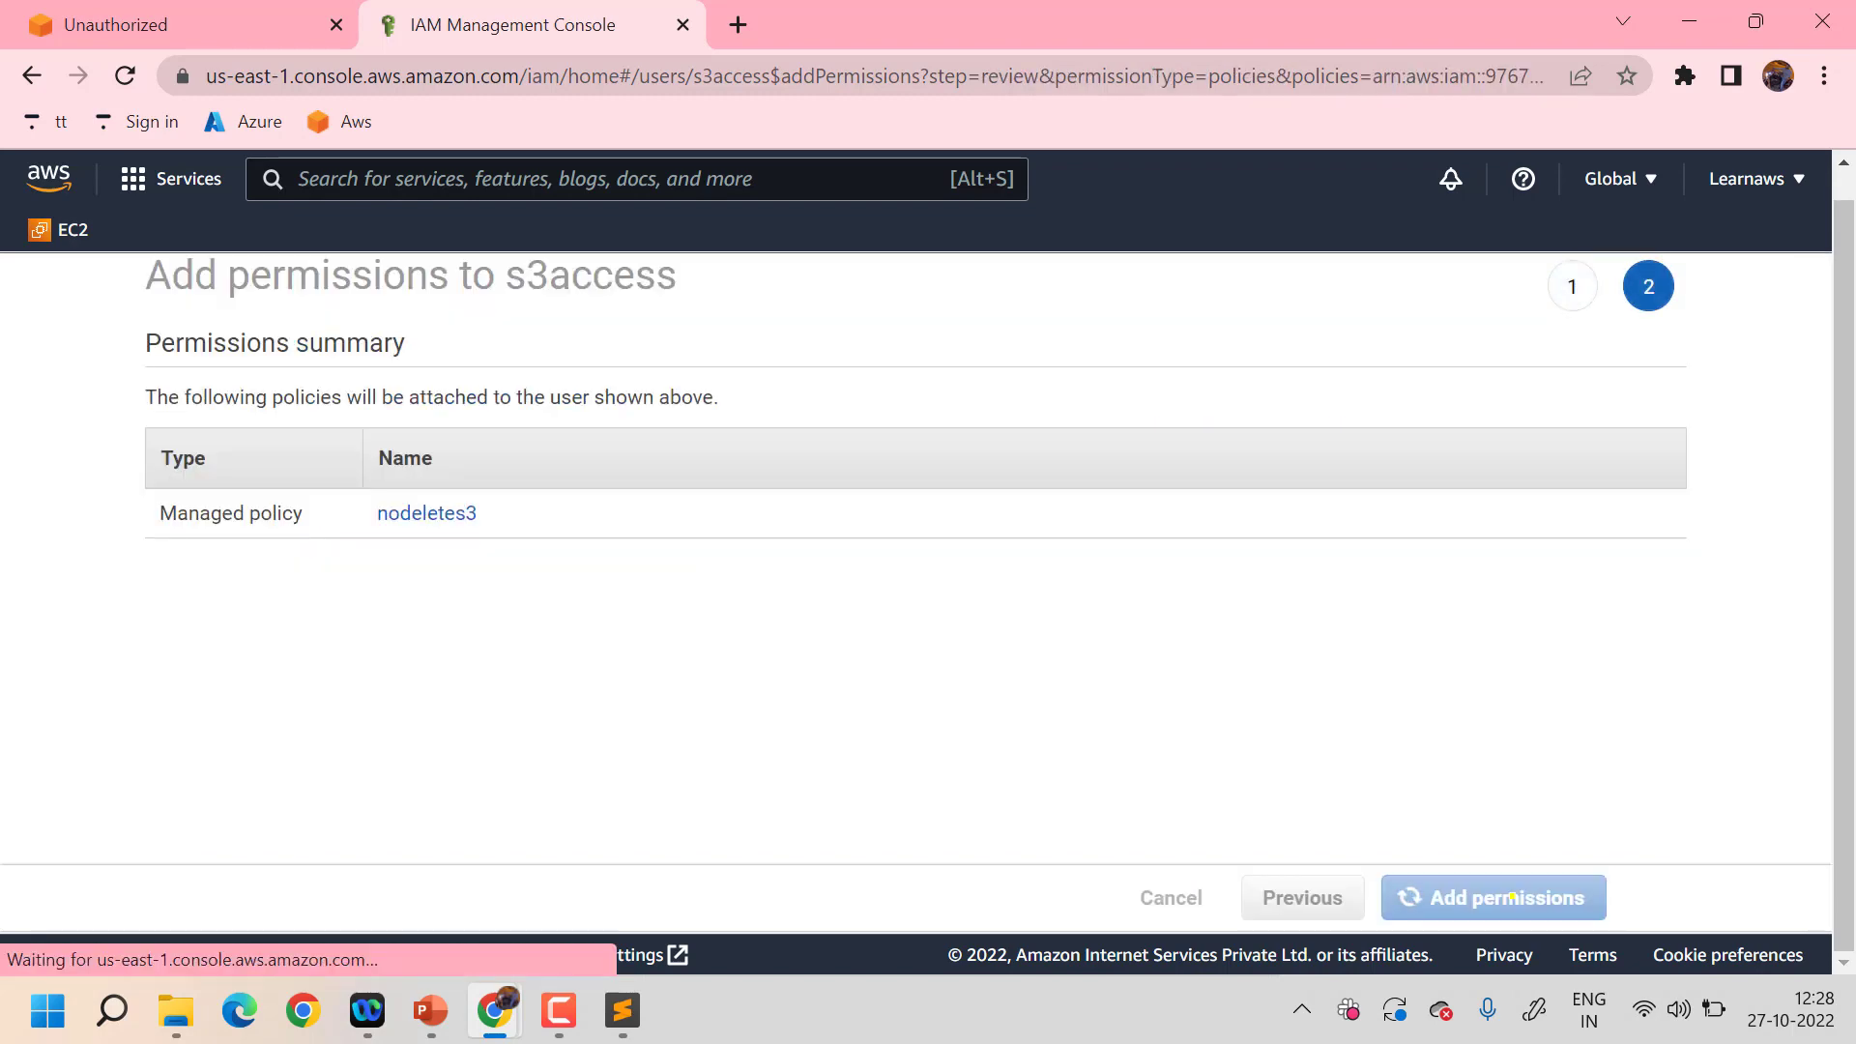
scroll(1118, 688, "down", 5)
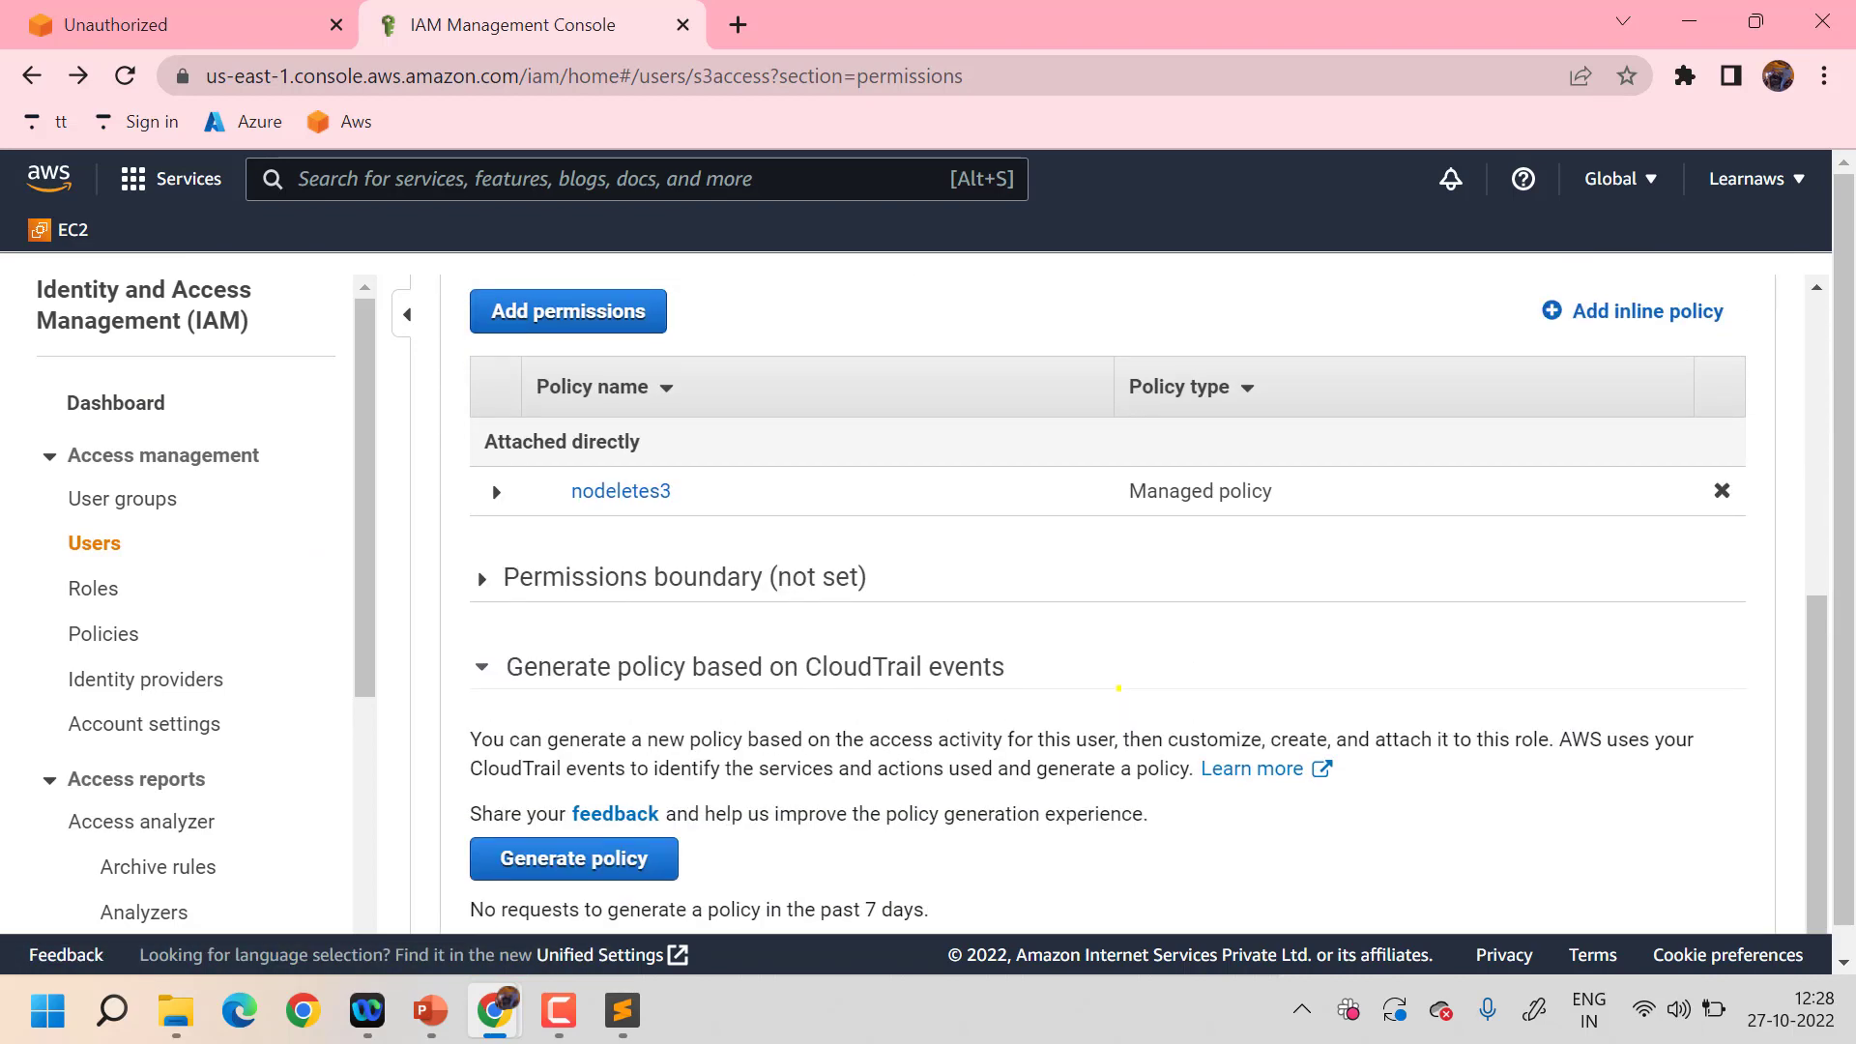
scroll(1118, 689, "up", 5)
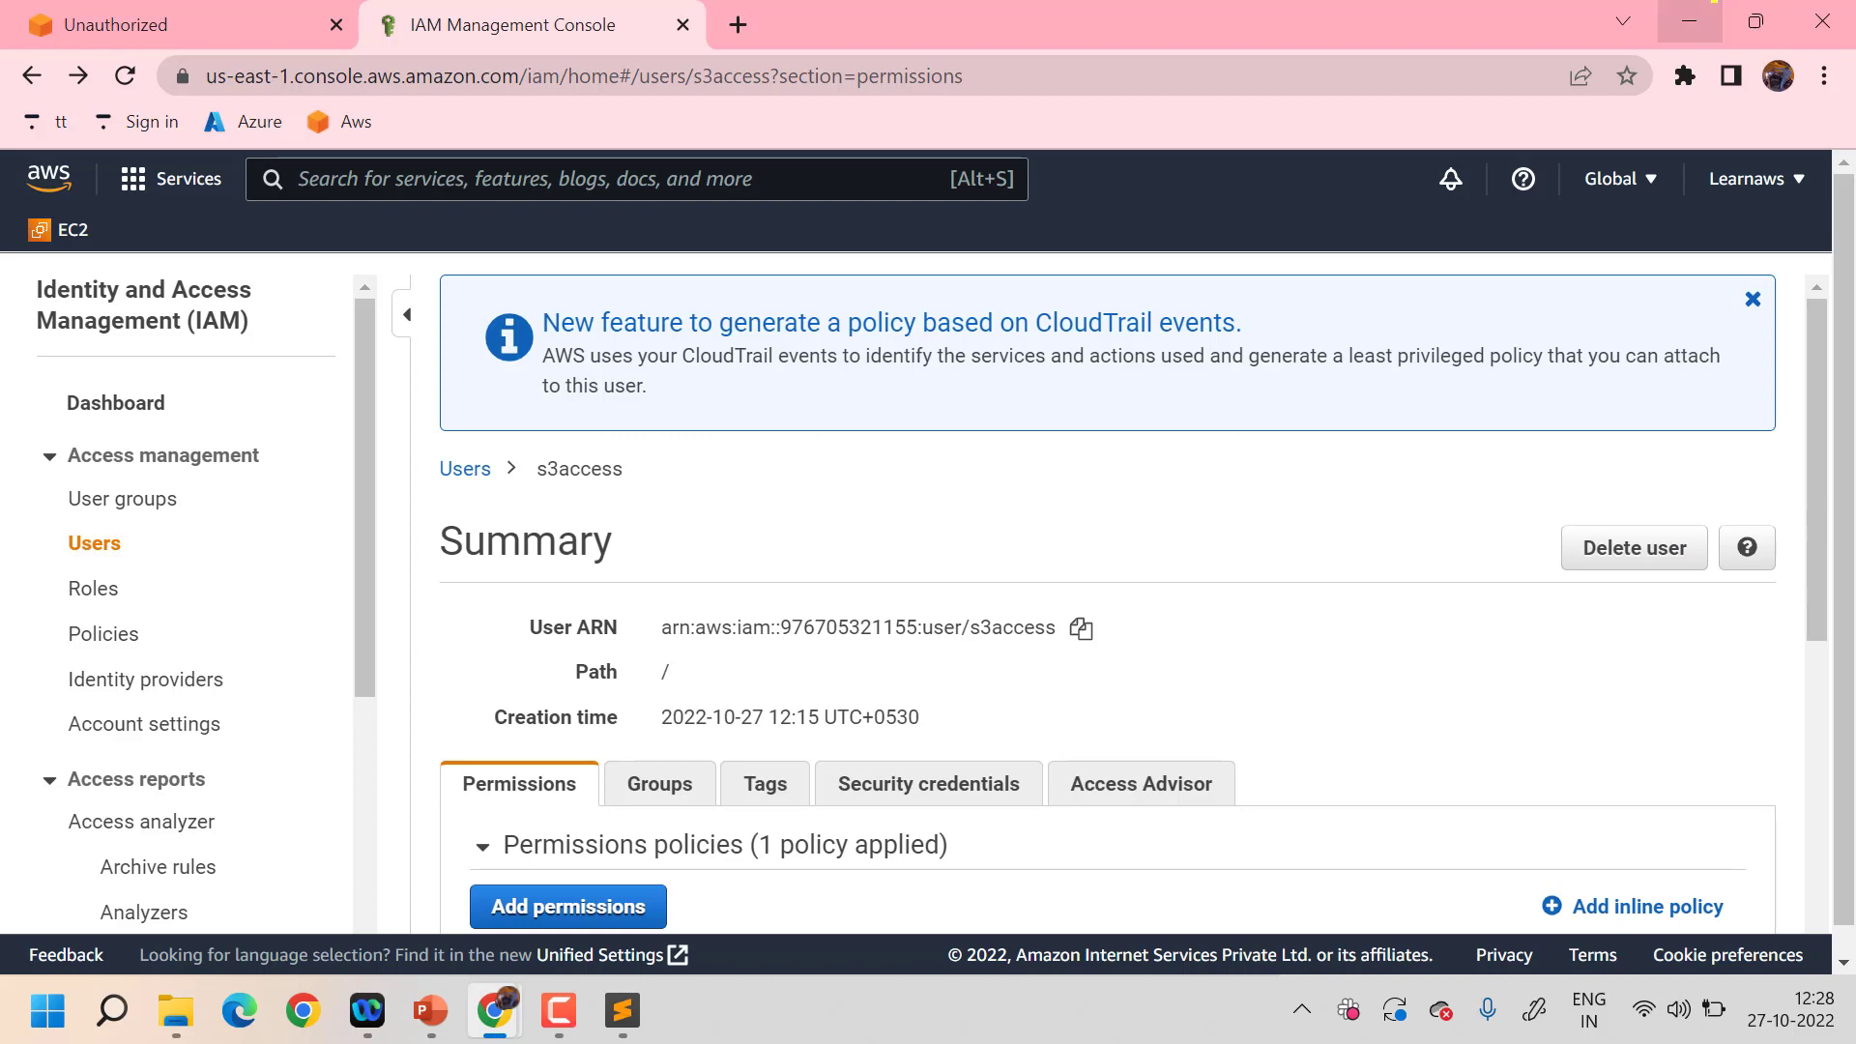
left_click(1689, 21)
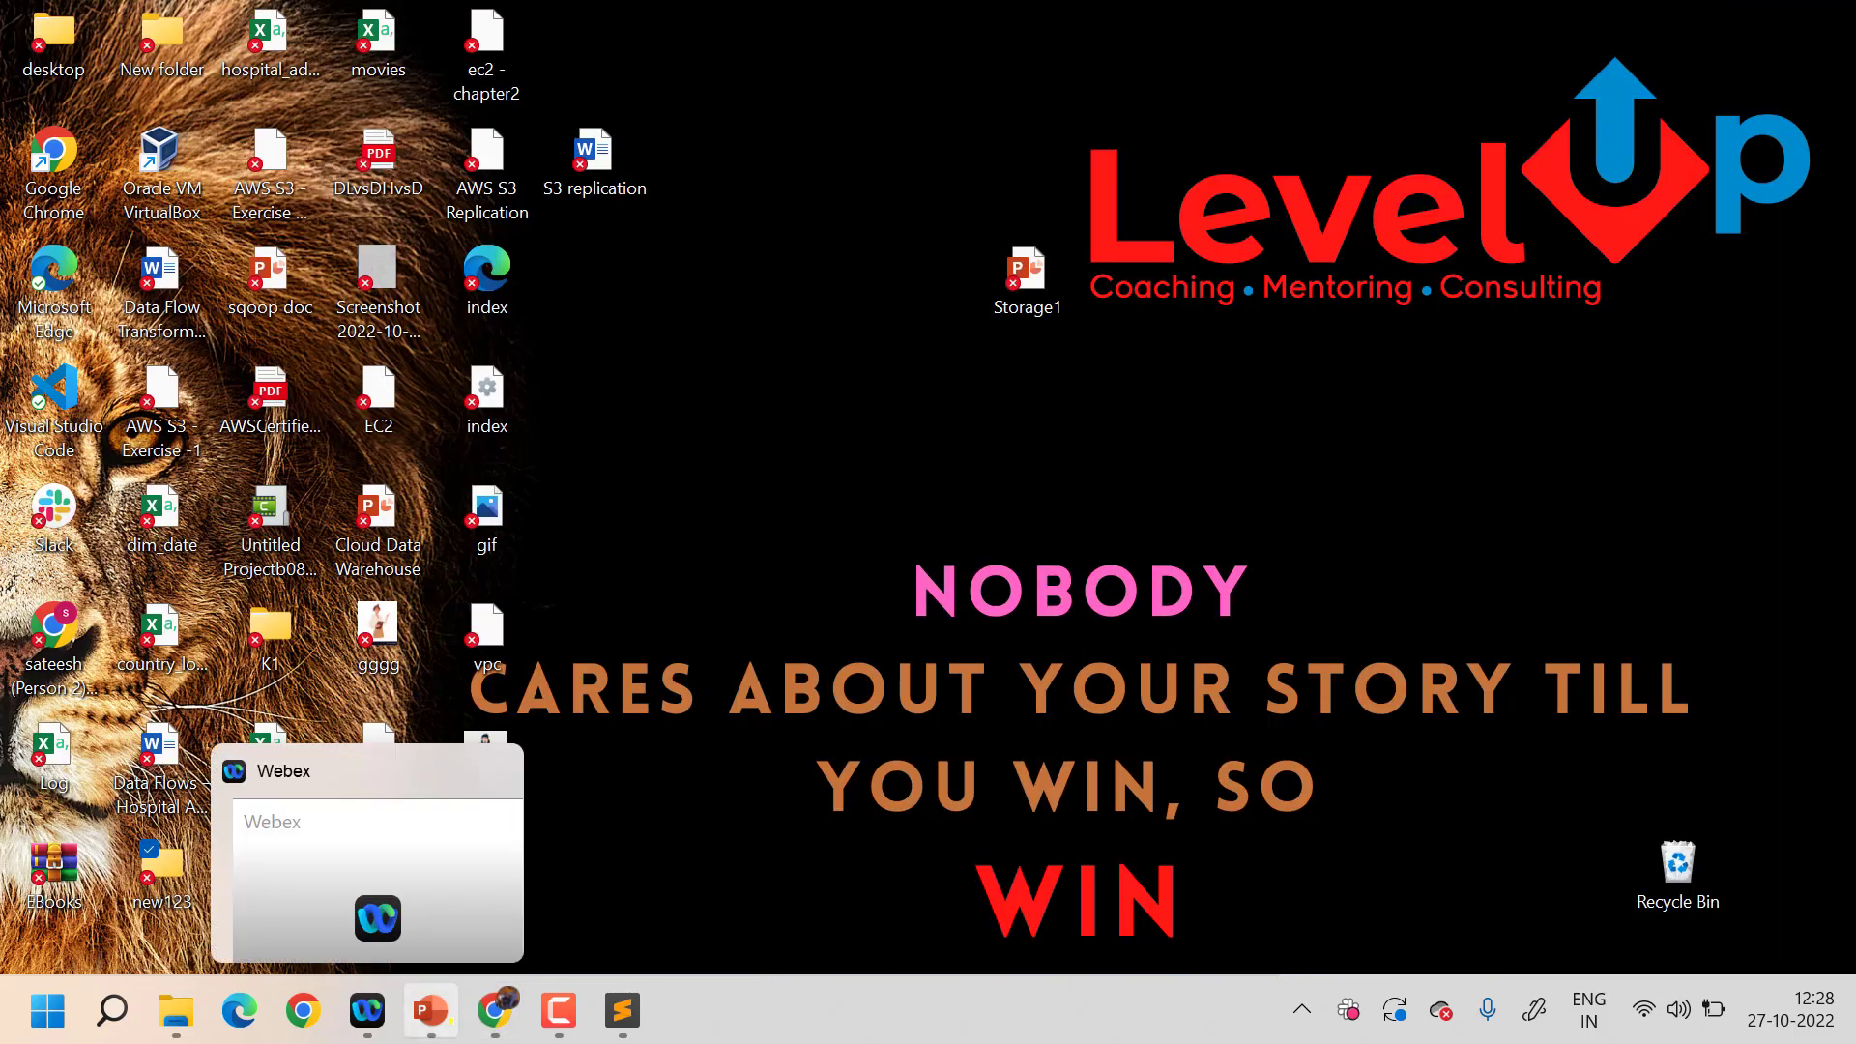
- Open the demouiyui bucket in the S3 console
mouse_move(495, 1010)
left_click(648, 878)
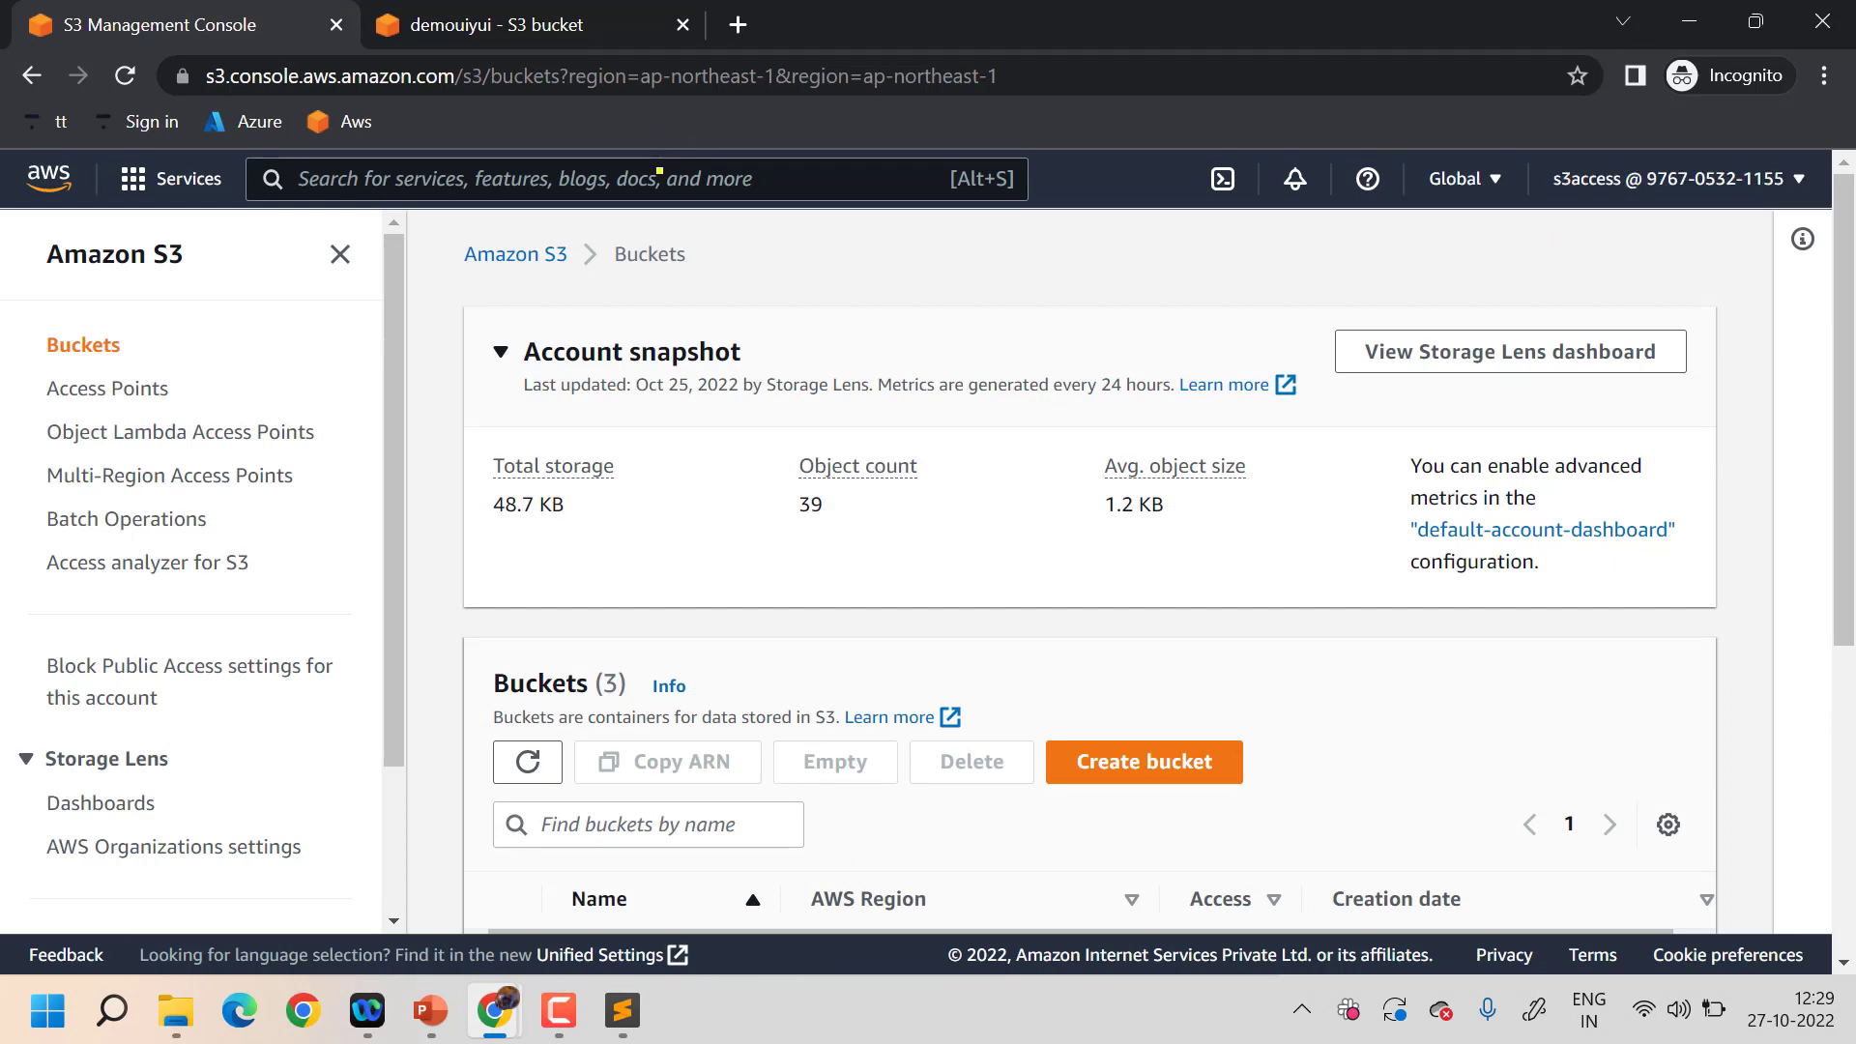
left_click(659, 174)
type("s3")
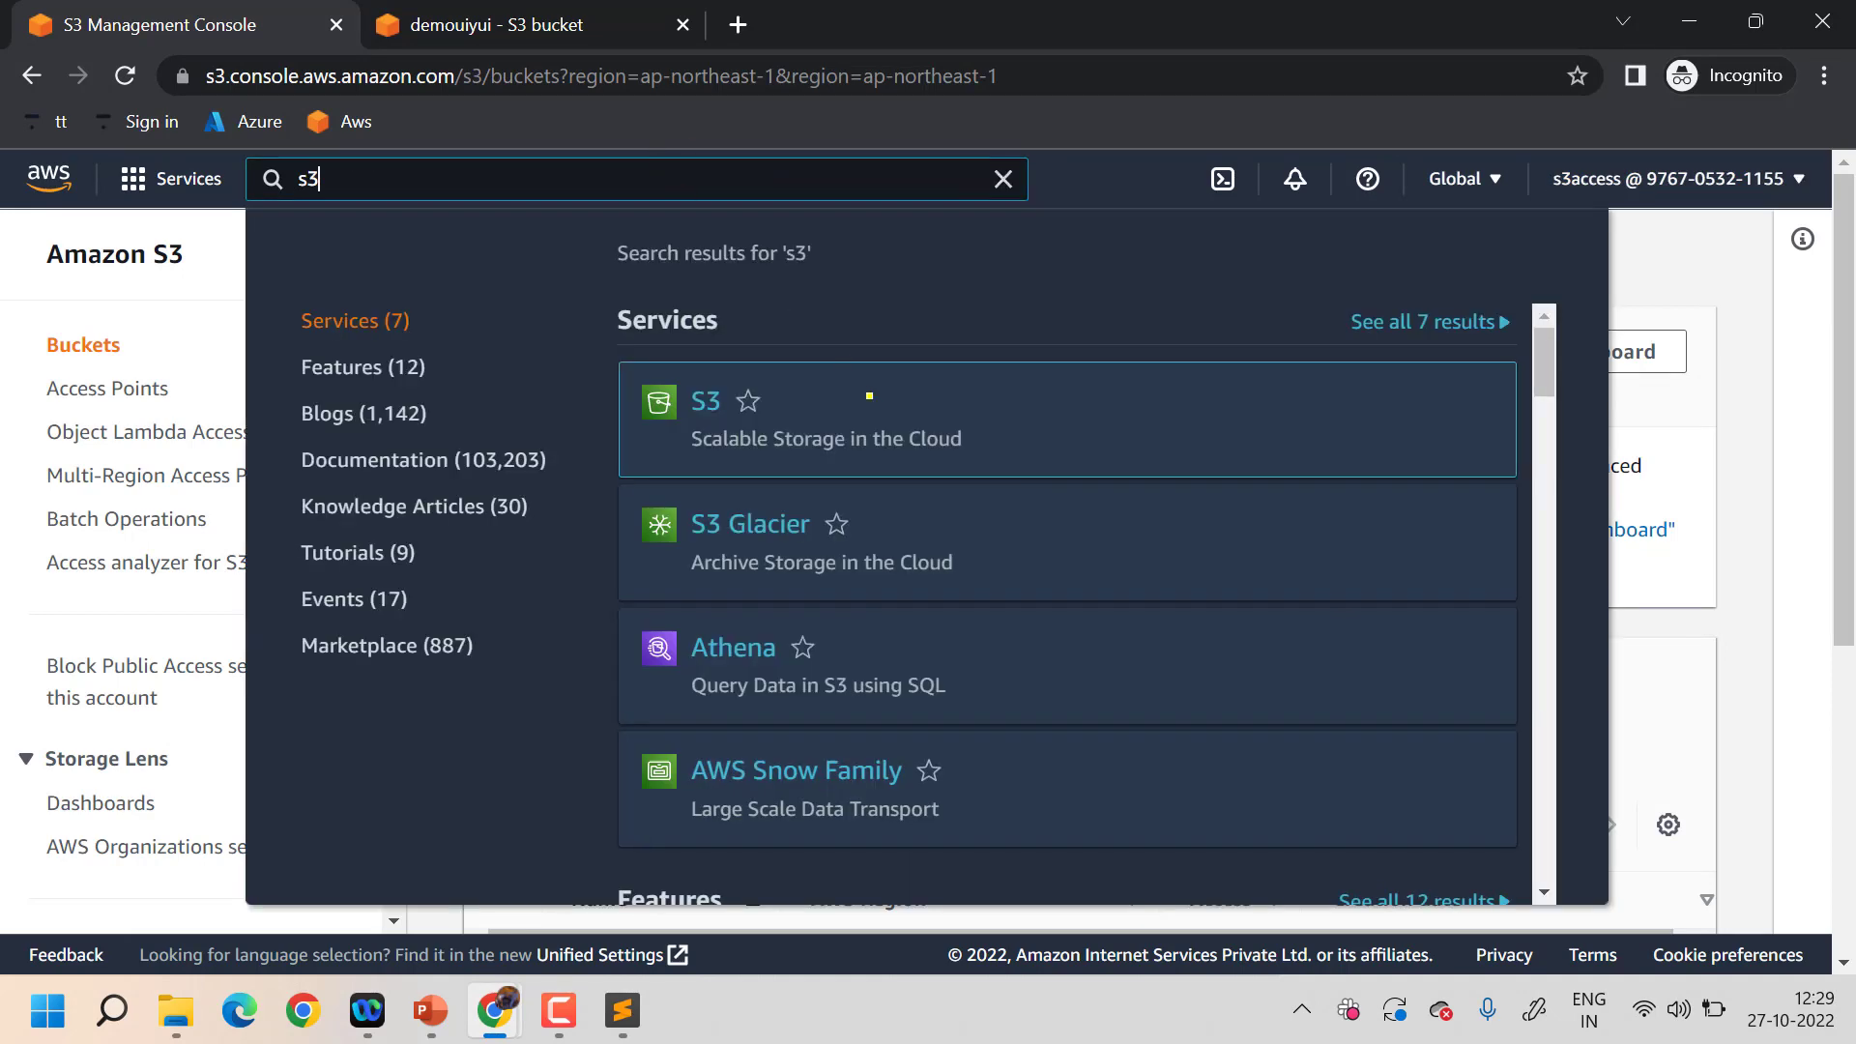
left_click(657, 400)
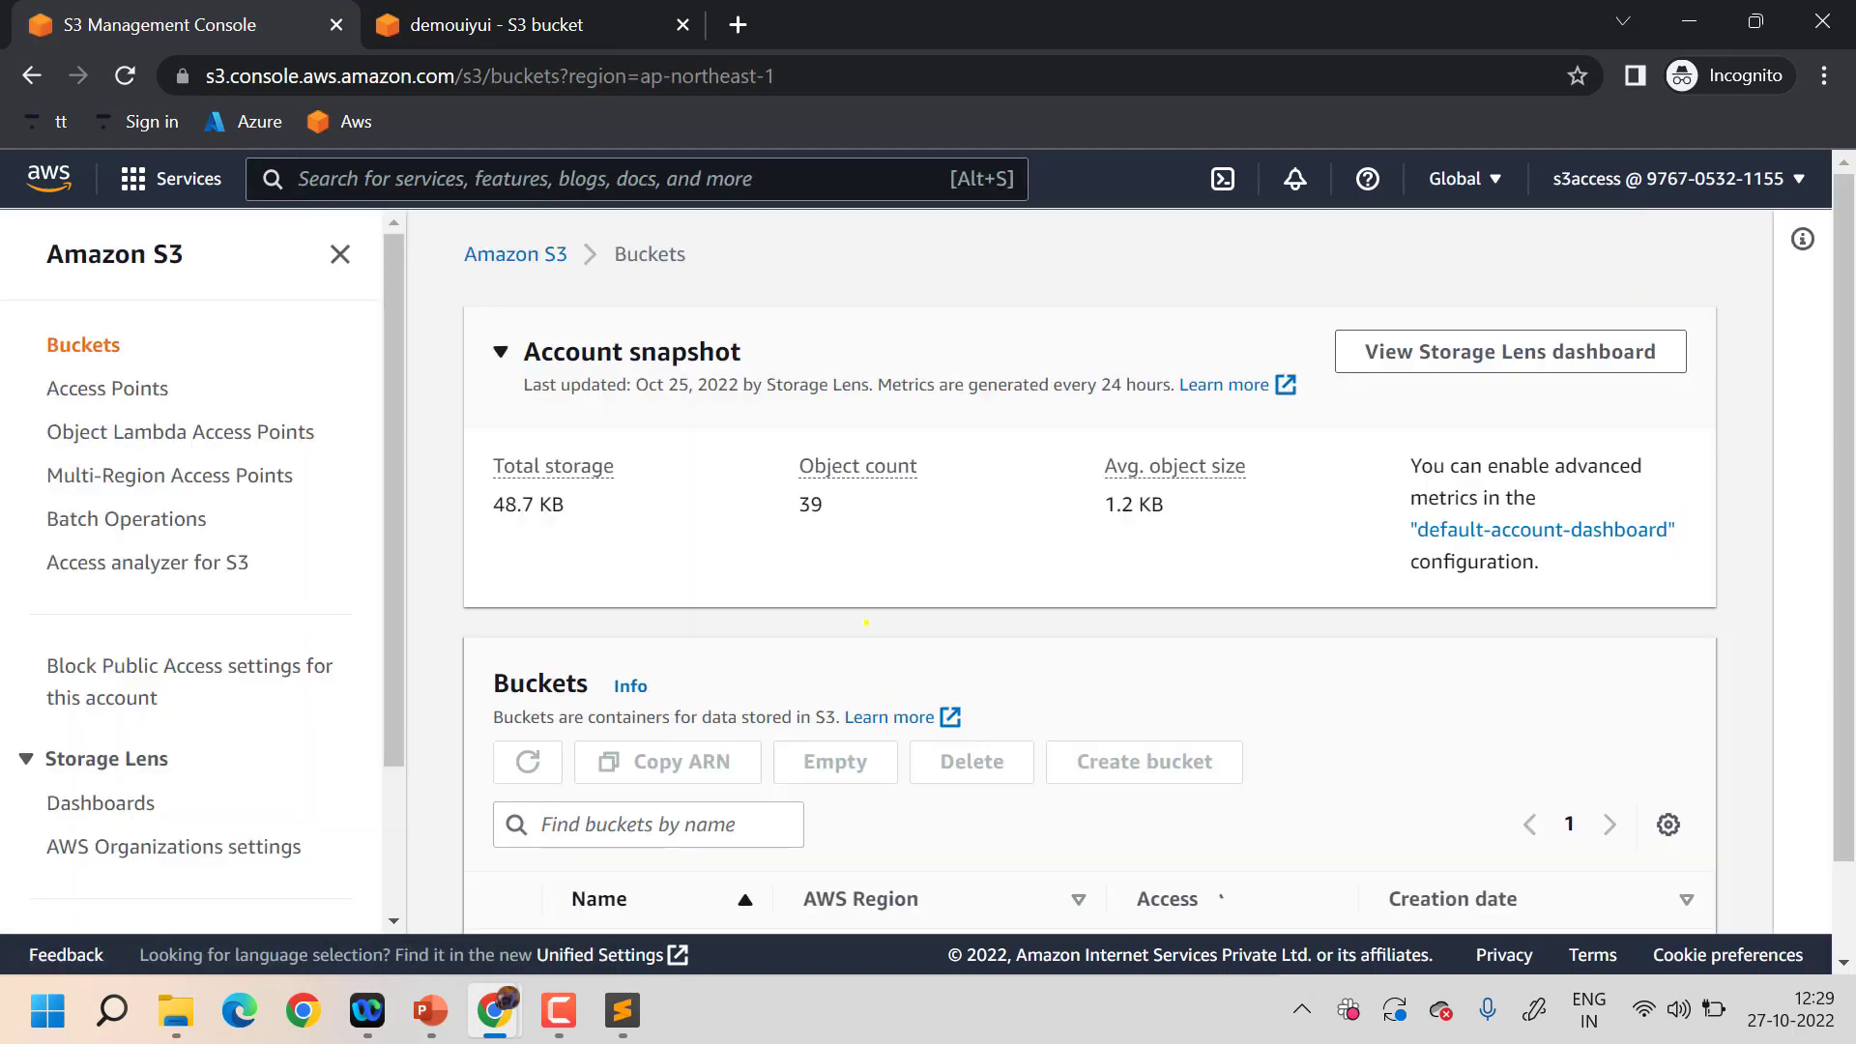
scroll(773, 609, "down", 3)
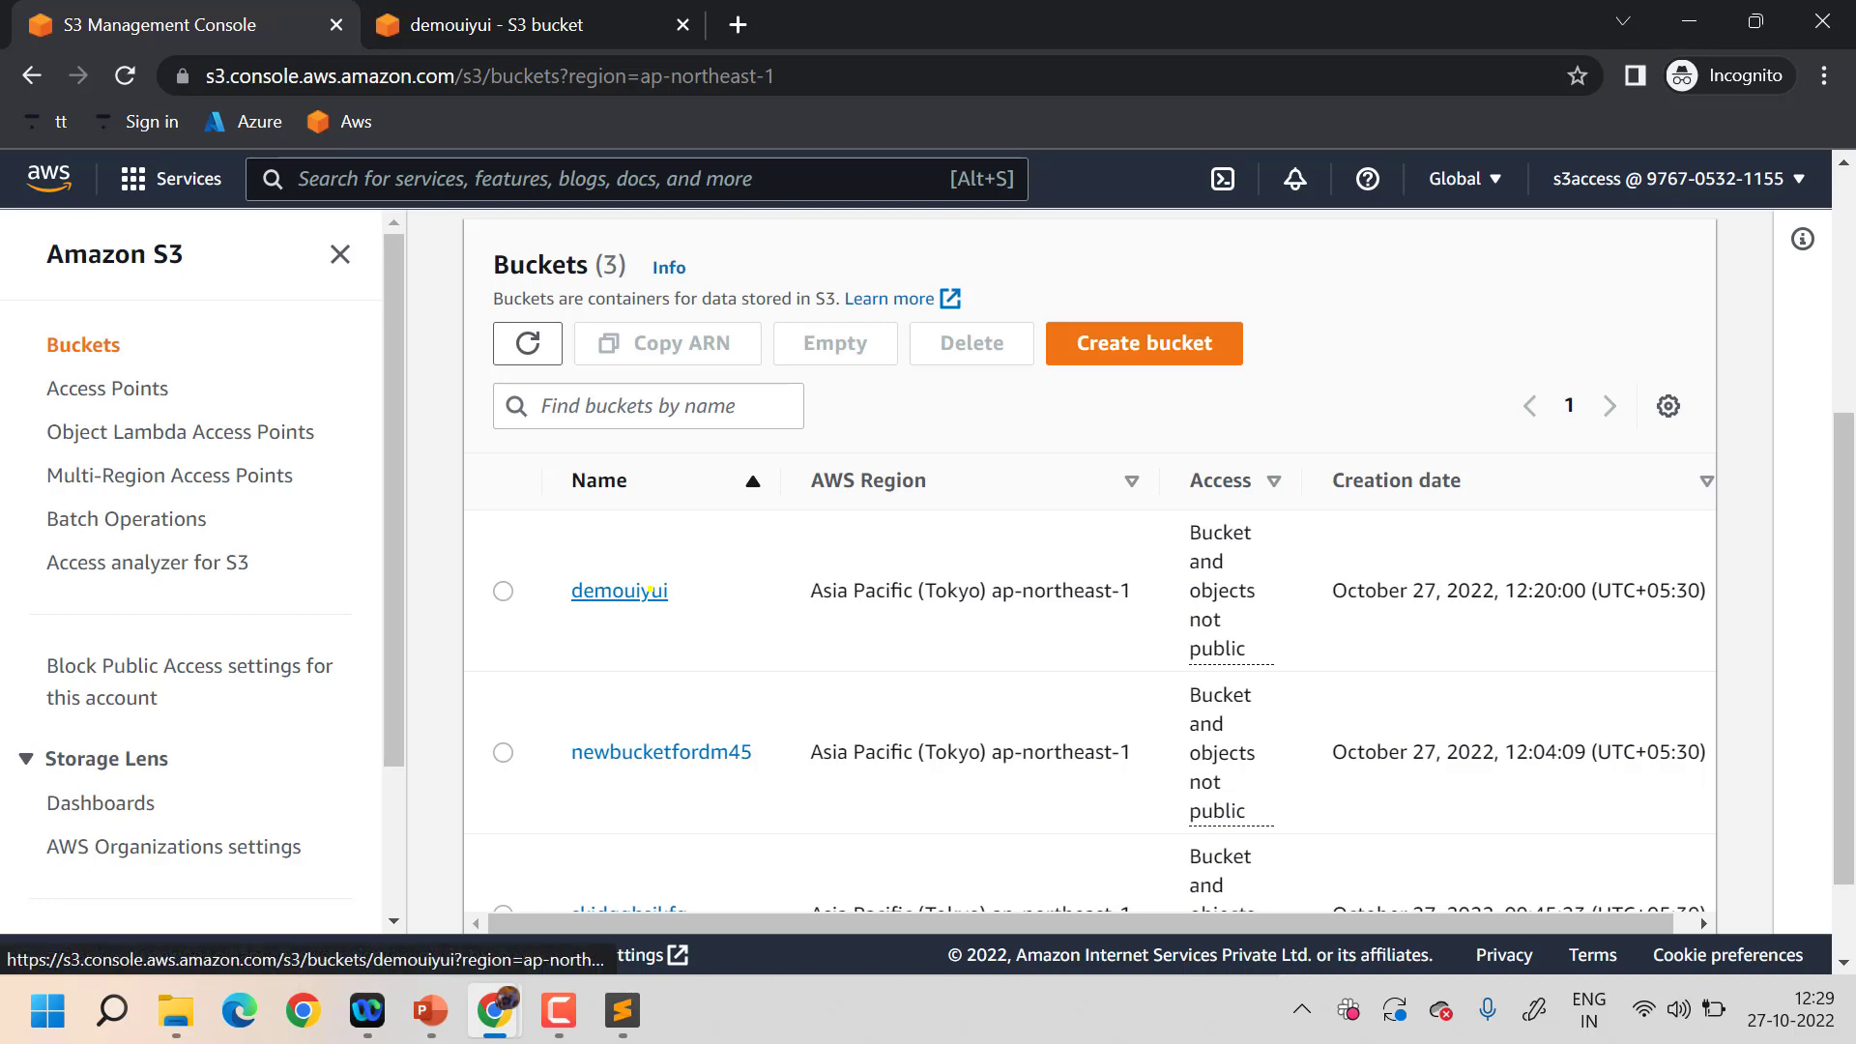
left_click(658, 591)
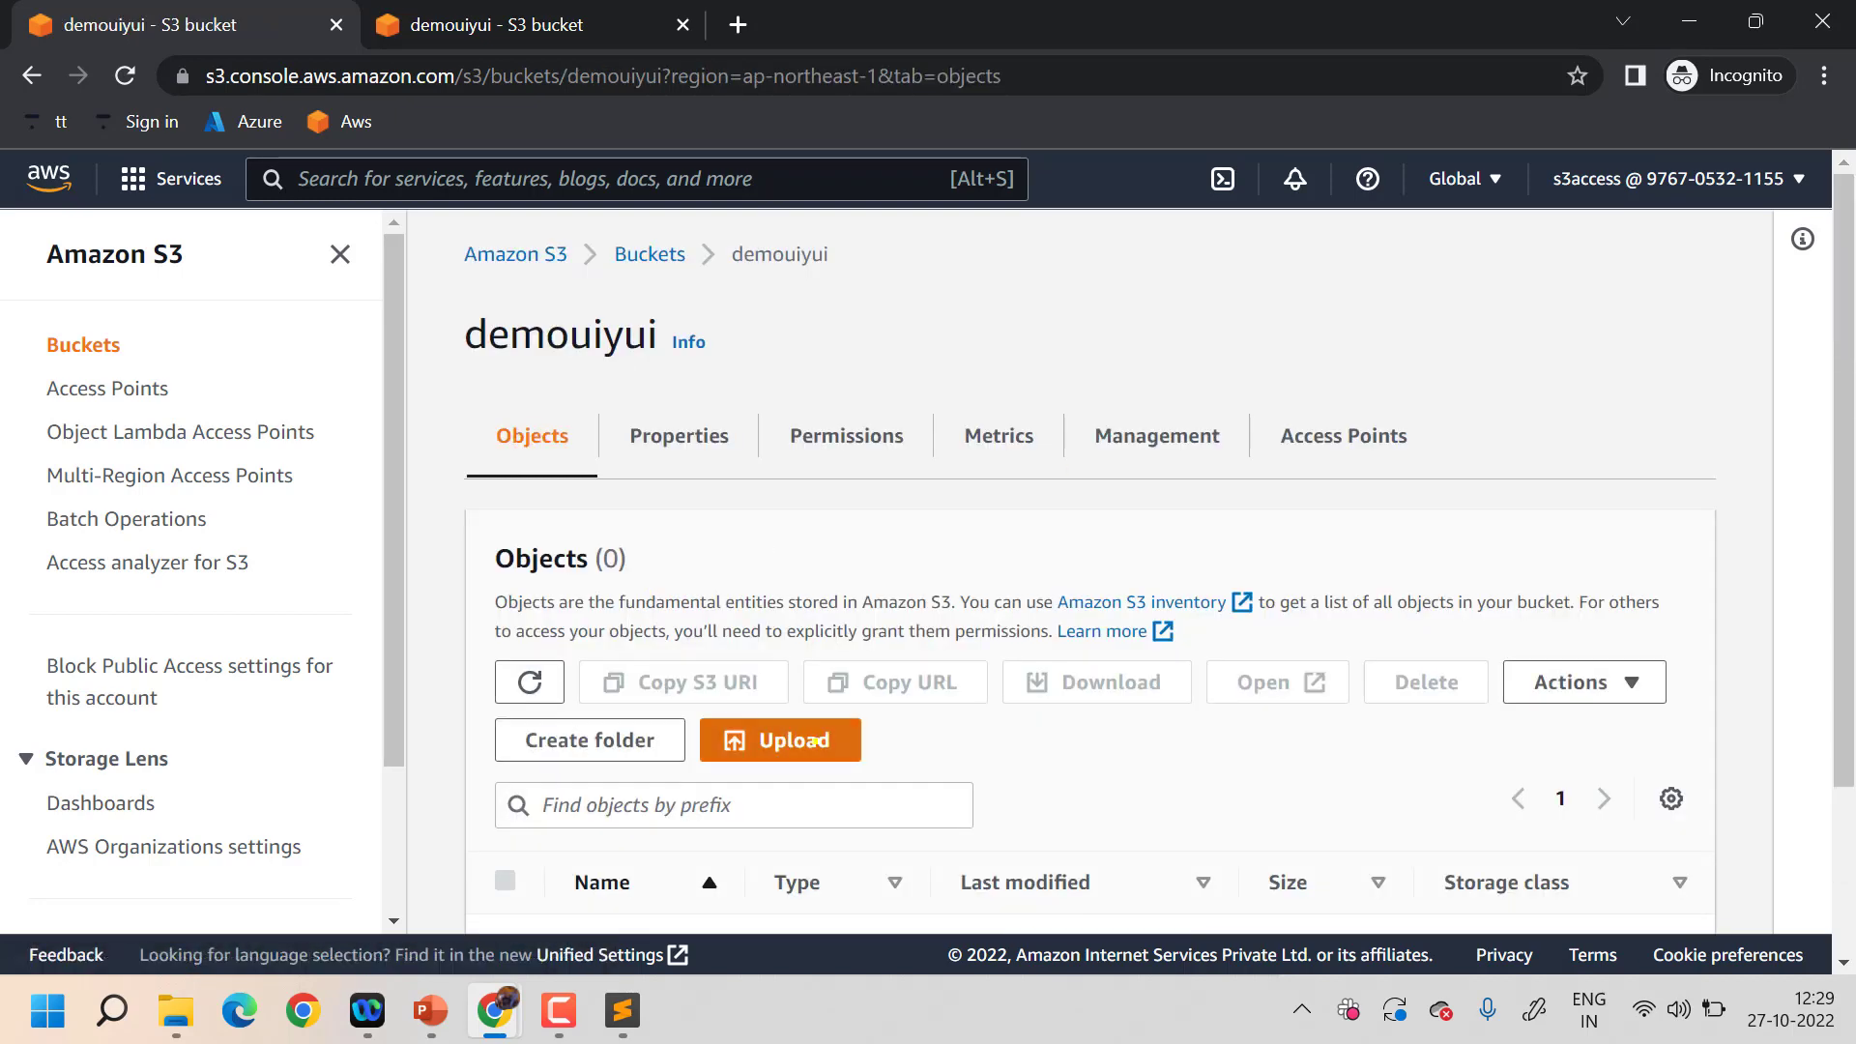
- Upload newpair.pem from Downloads into demouiyui and view the bucket's objects
left_click(814, 740)
scroll(968, 606, "down", 3)
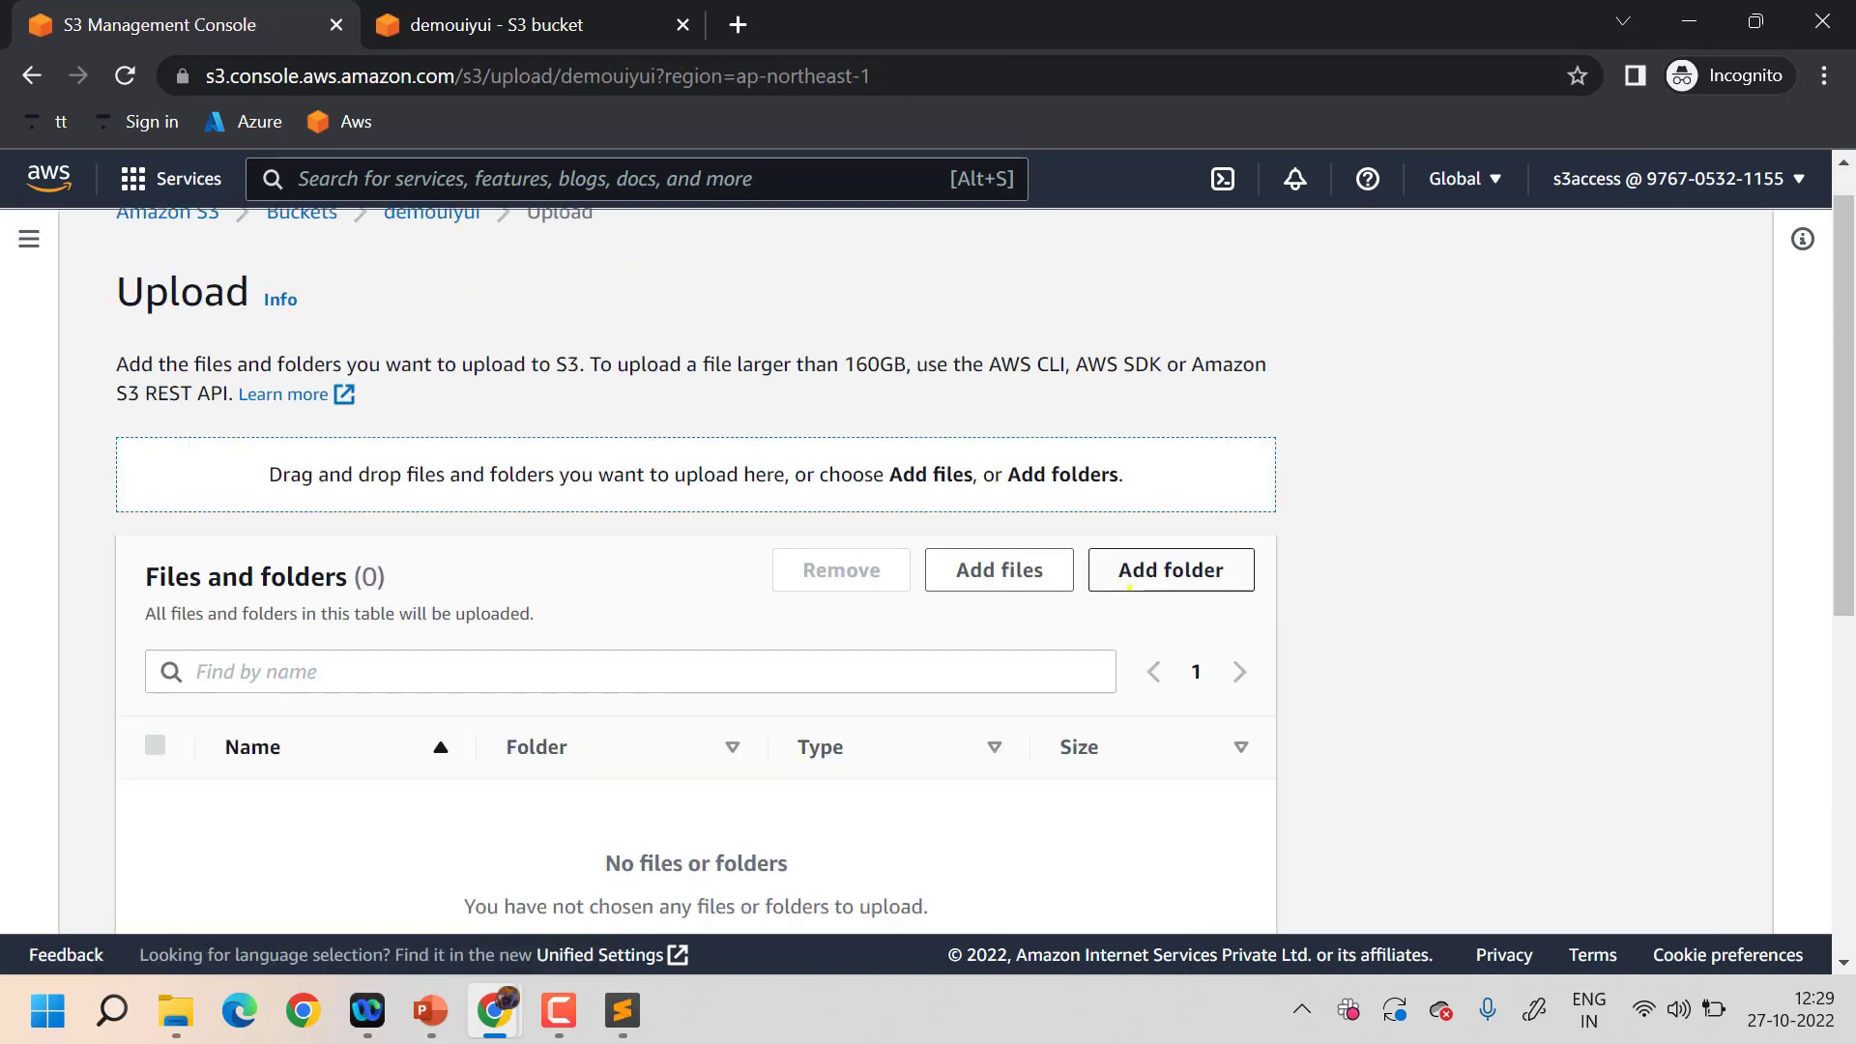
left_click(991, 310)
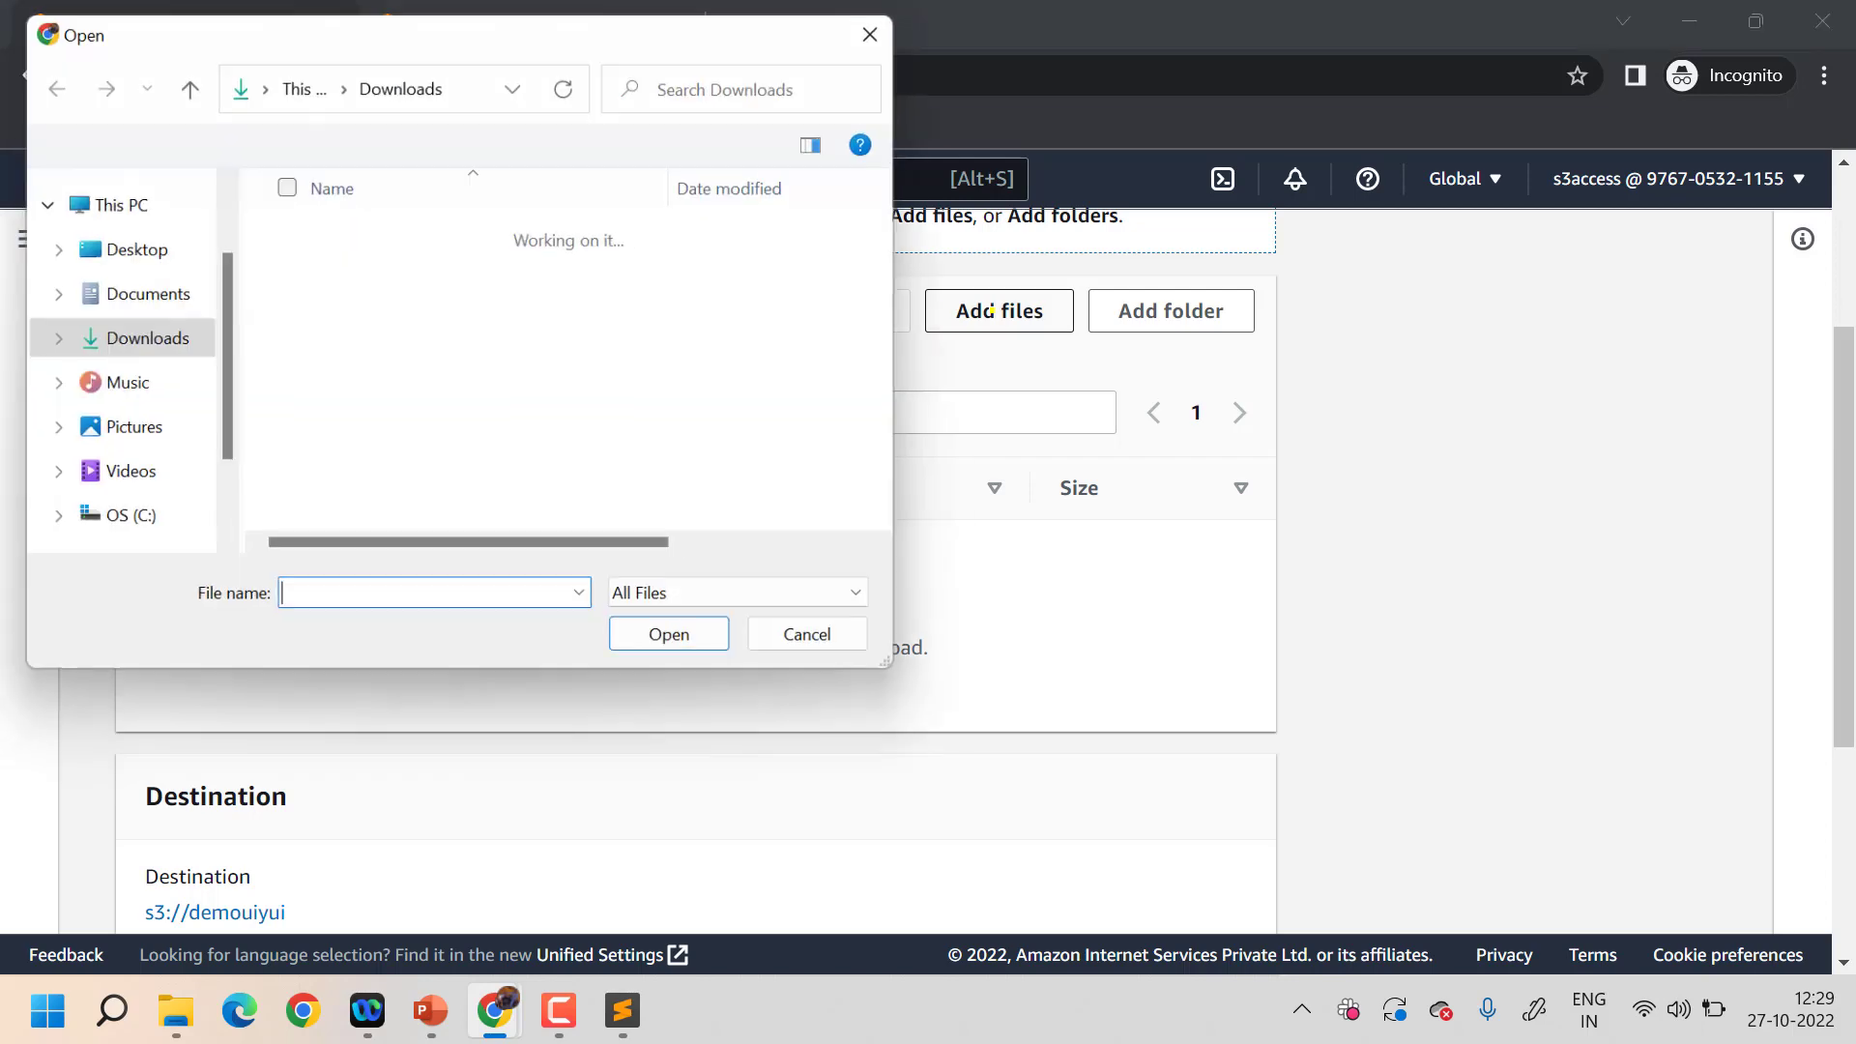
left_click(353, 259)
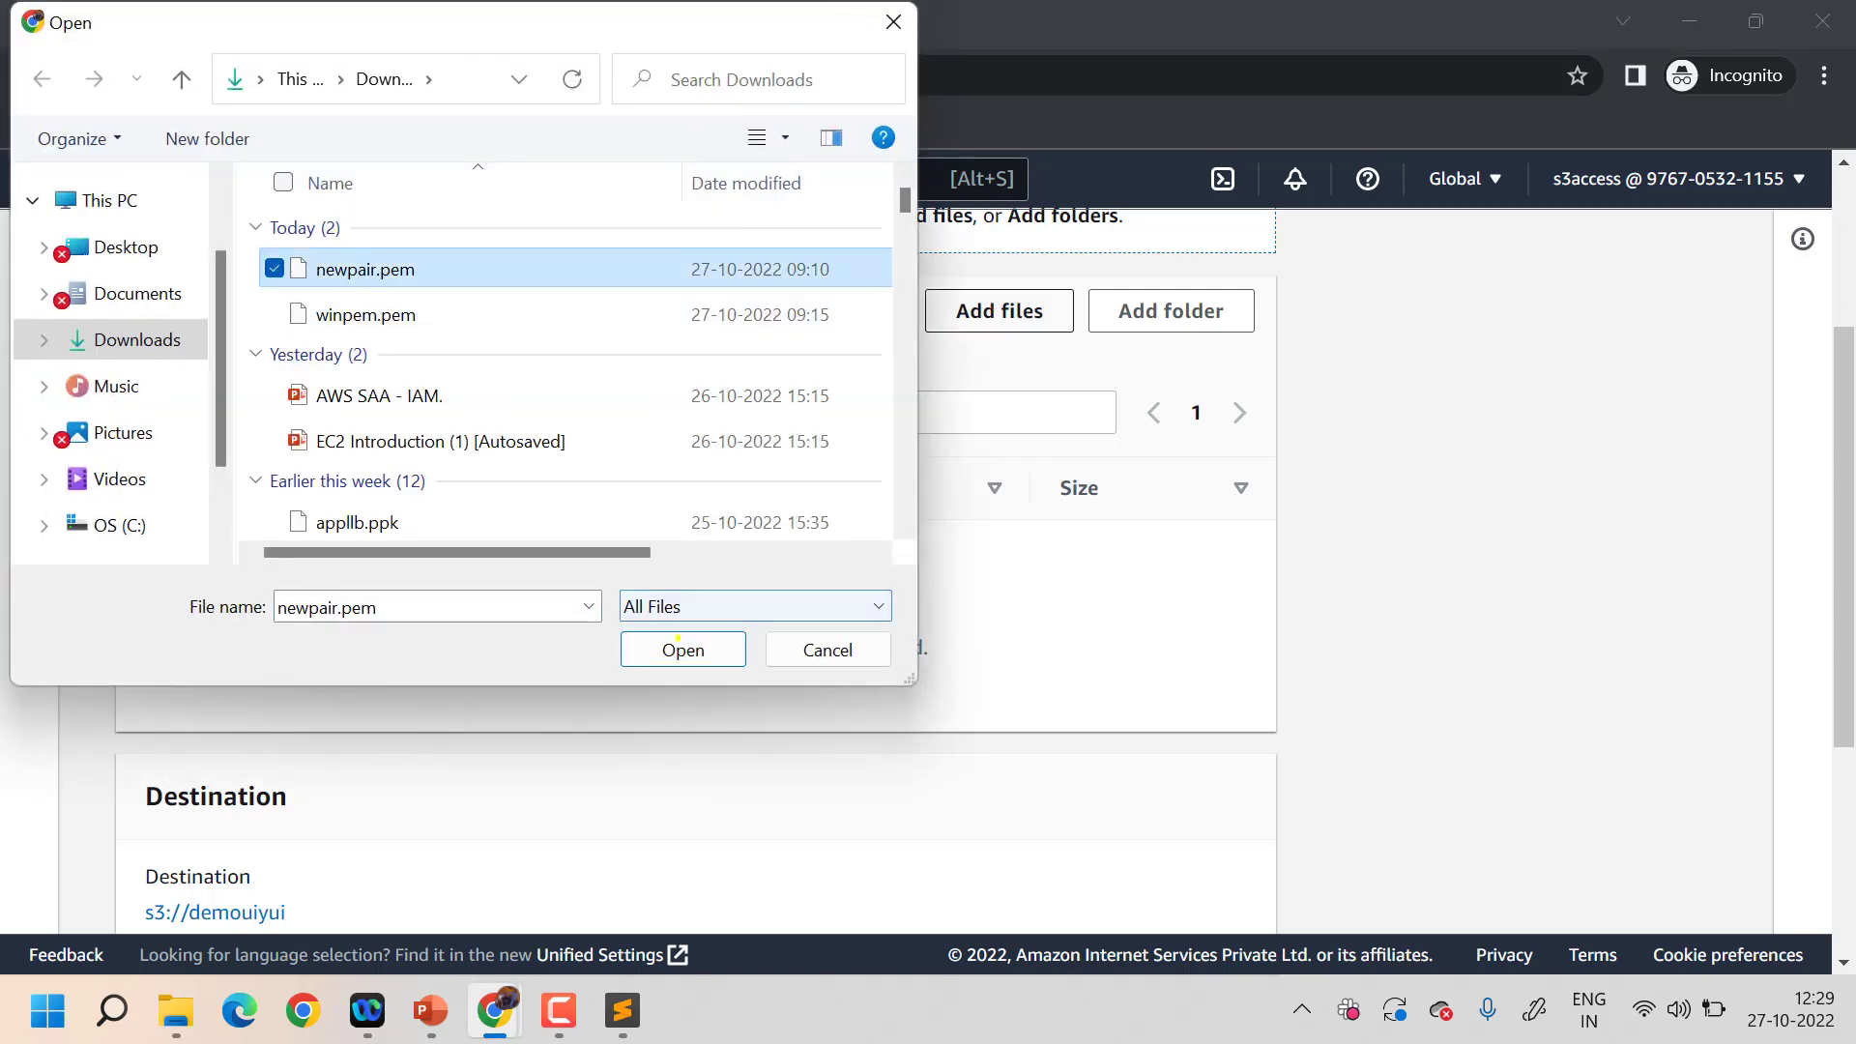
left_click(682, 650)
scroll(479, 794, "down", 2)
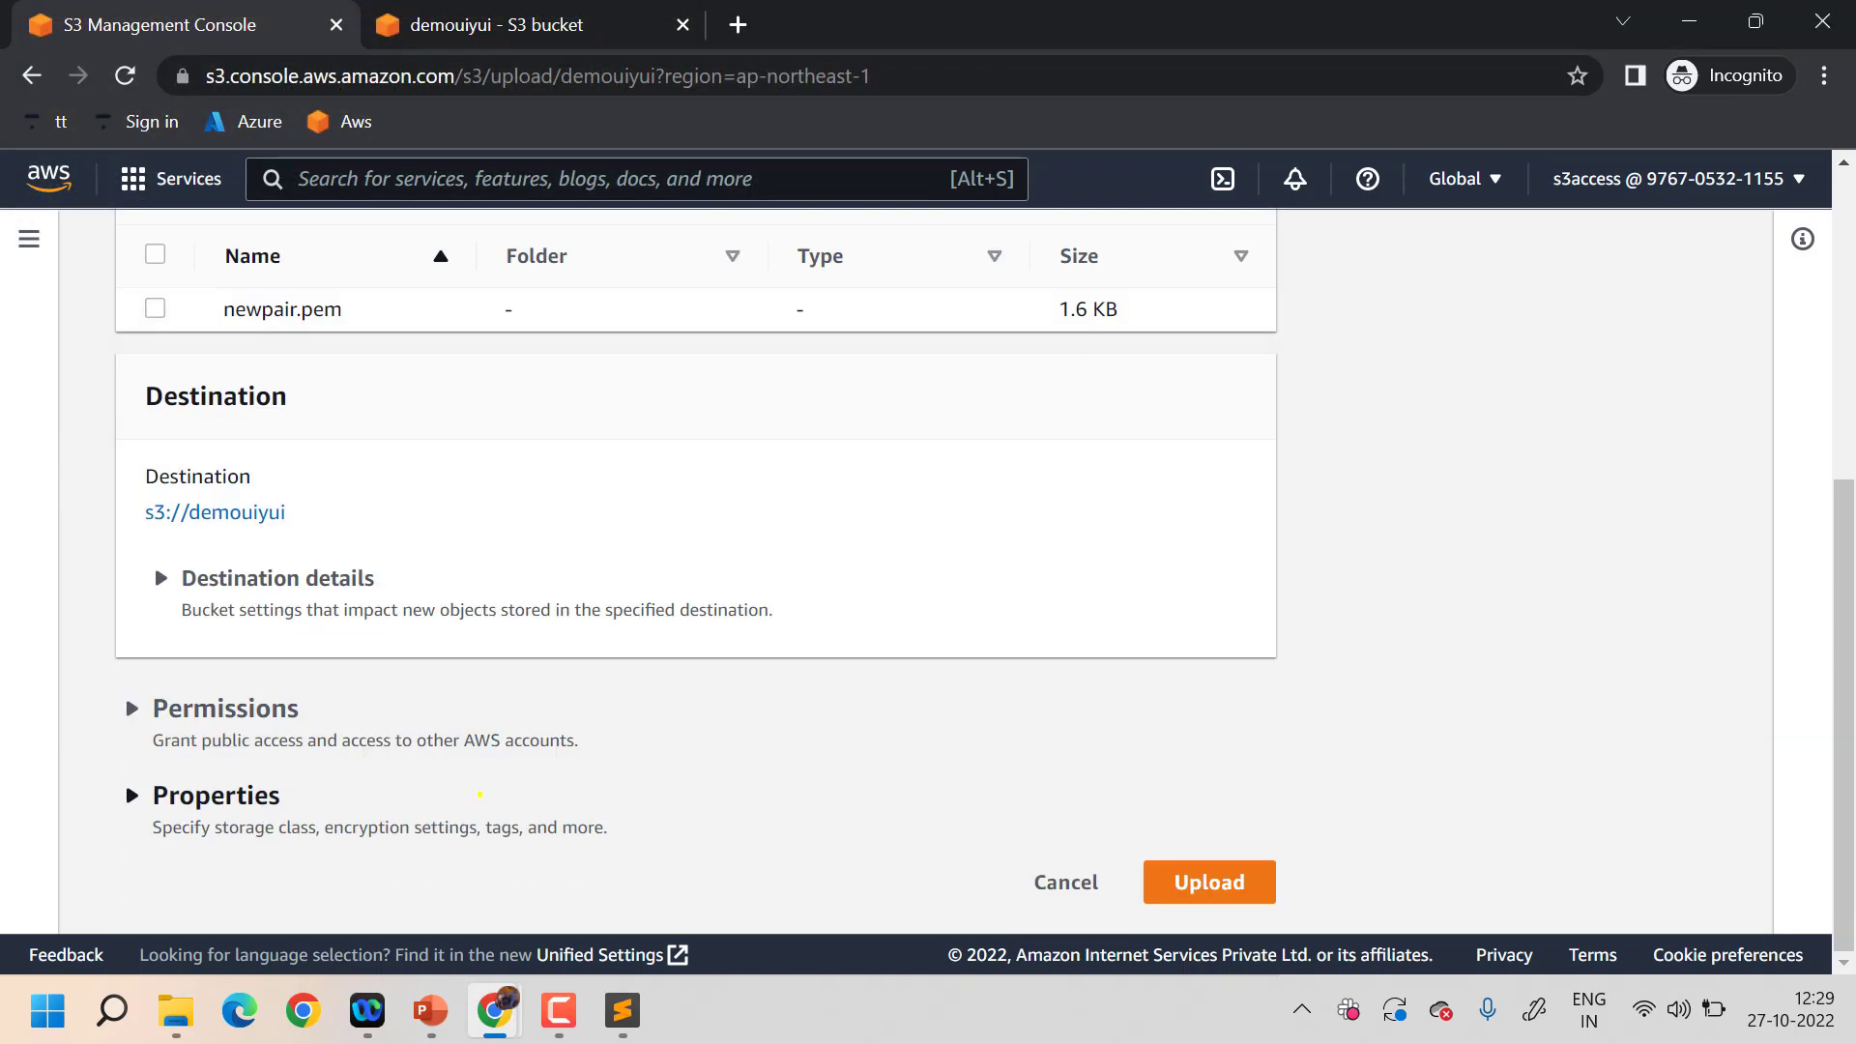
left_click(1211, 880)
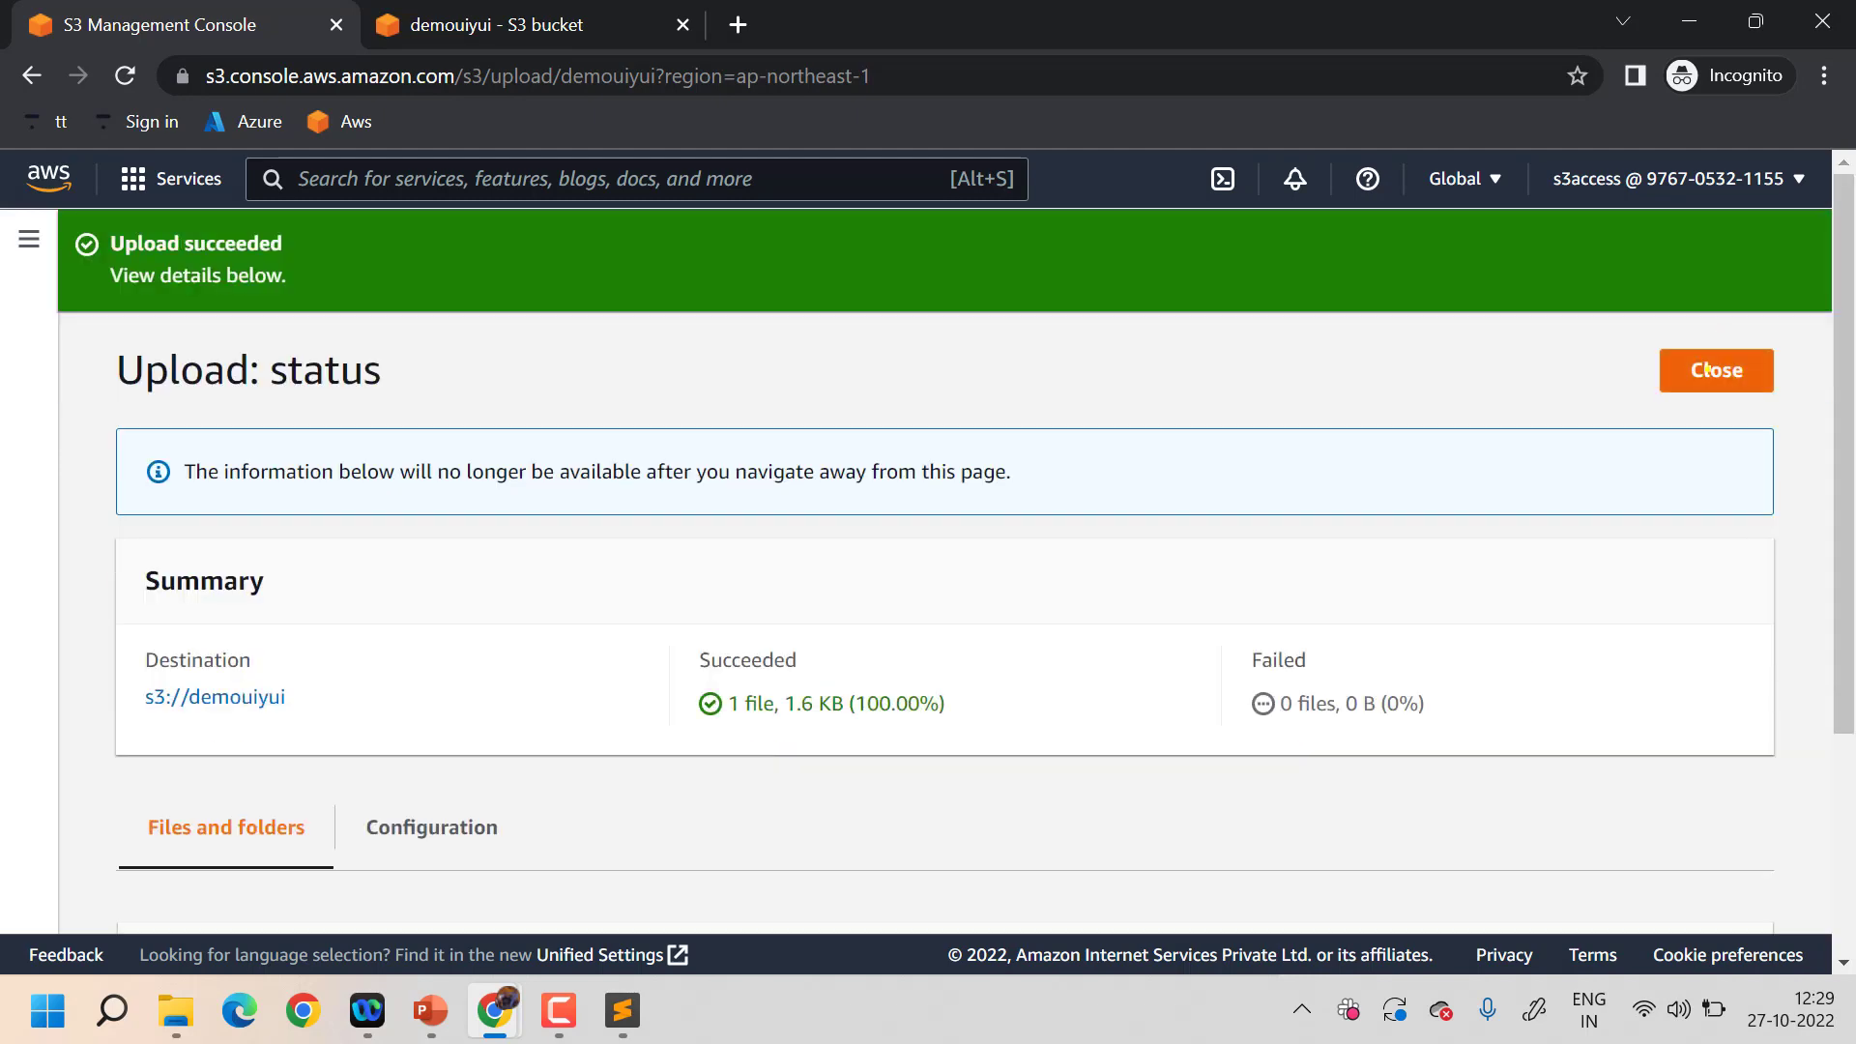
left_click(1703, 373)
scroll(705, 640, "down", 1)
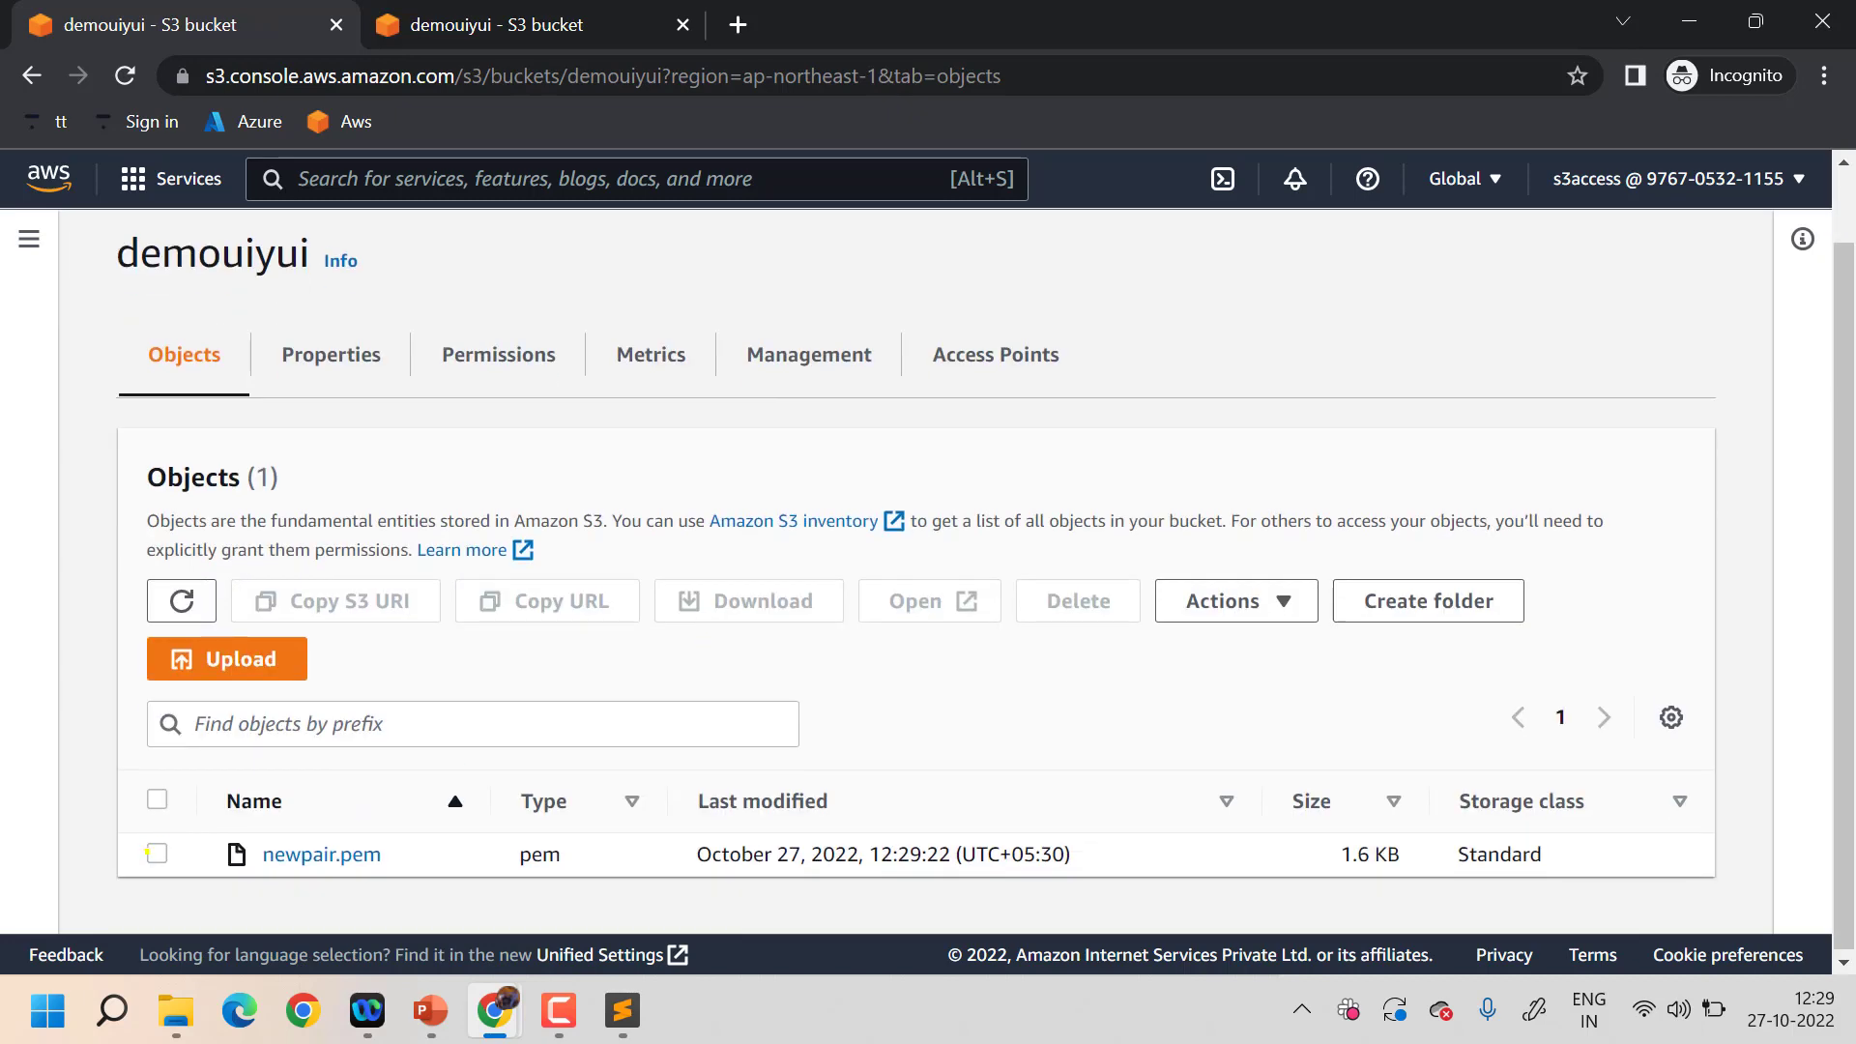
- Start deleting newpair.pem and enter 'permanently delete' in the confirmation field
left_click(155, 852)
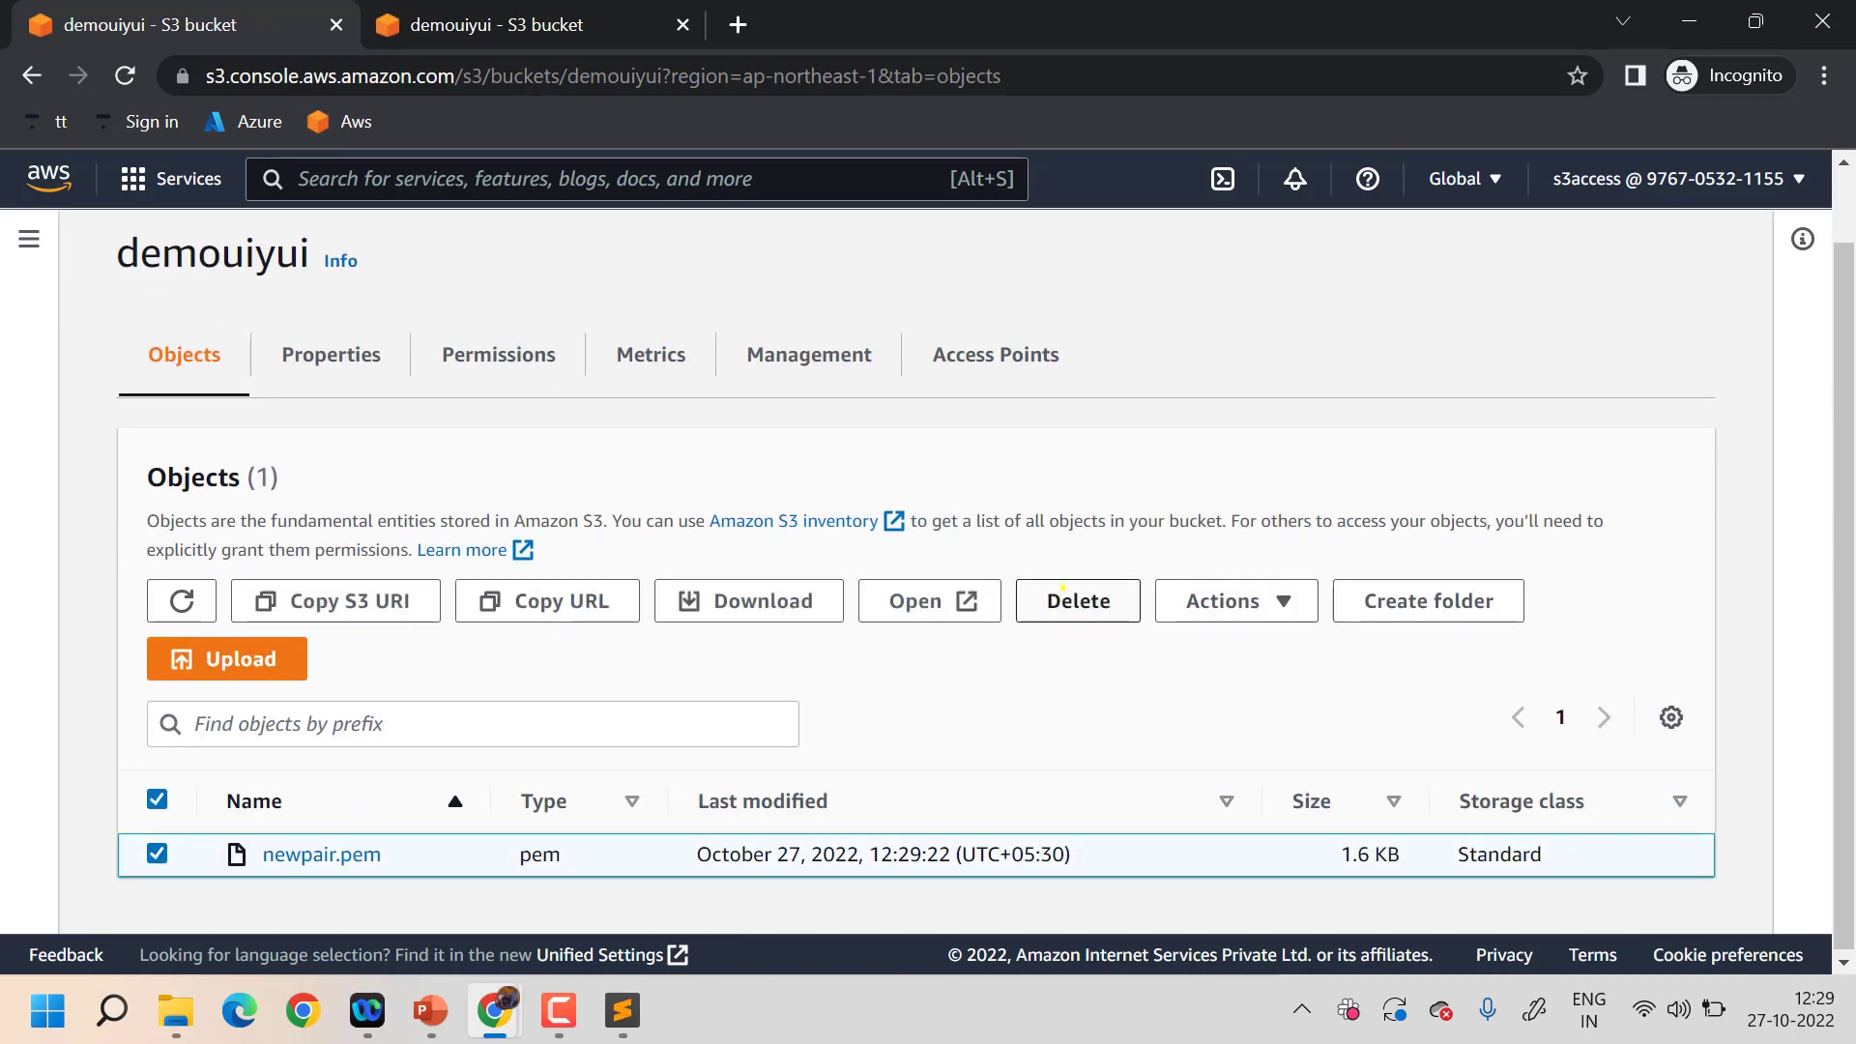
left_click(1062, 587)
scroll(578, 617, "down", 2)
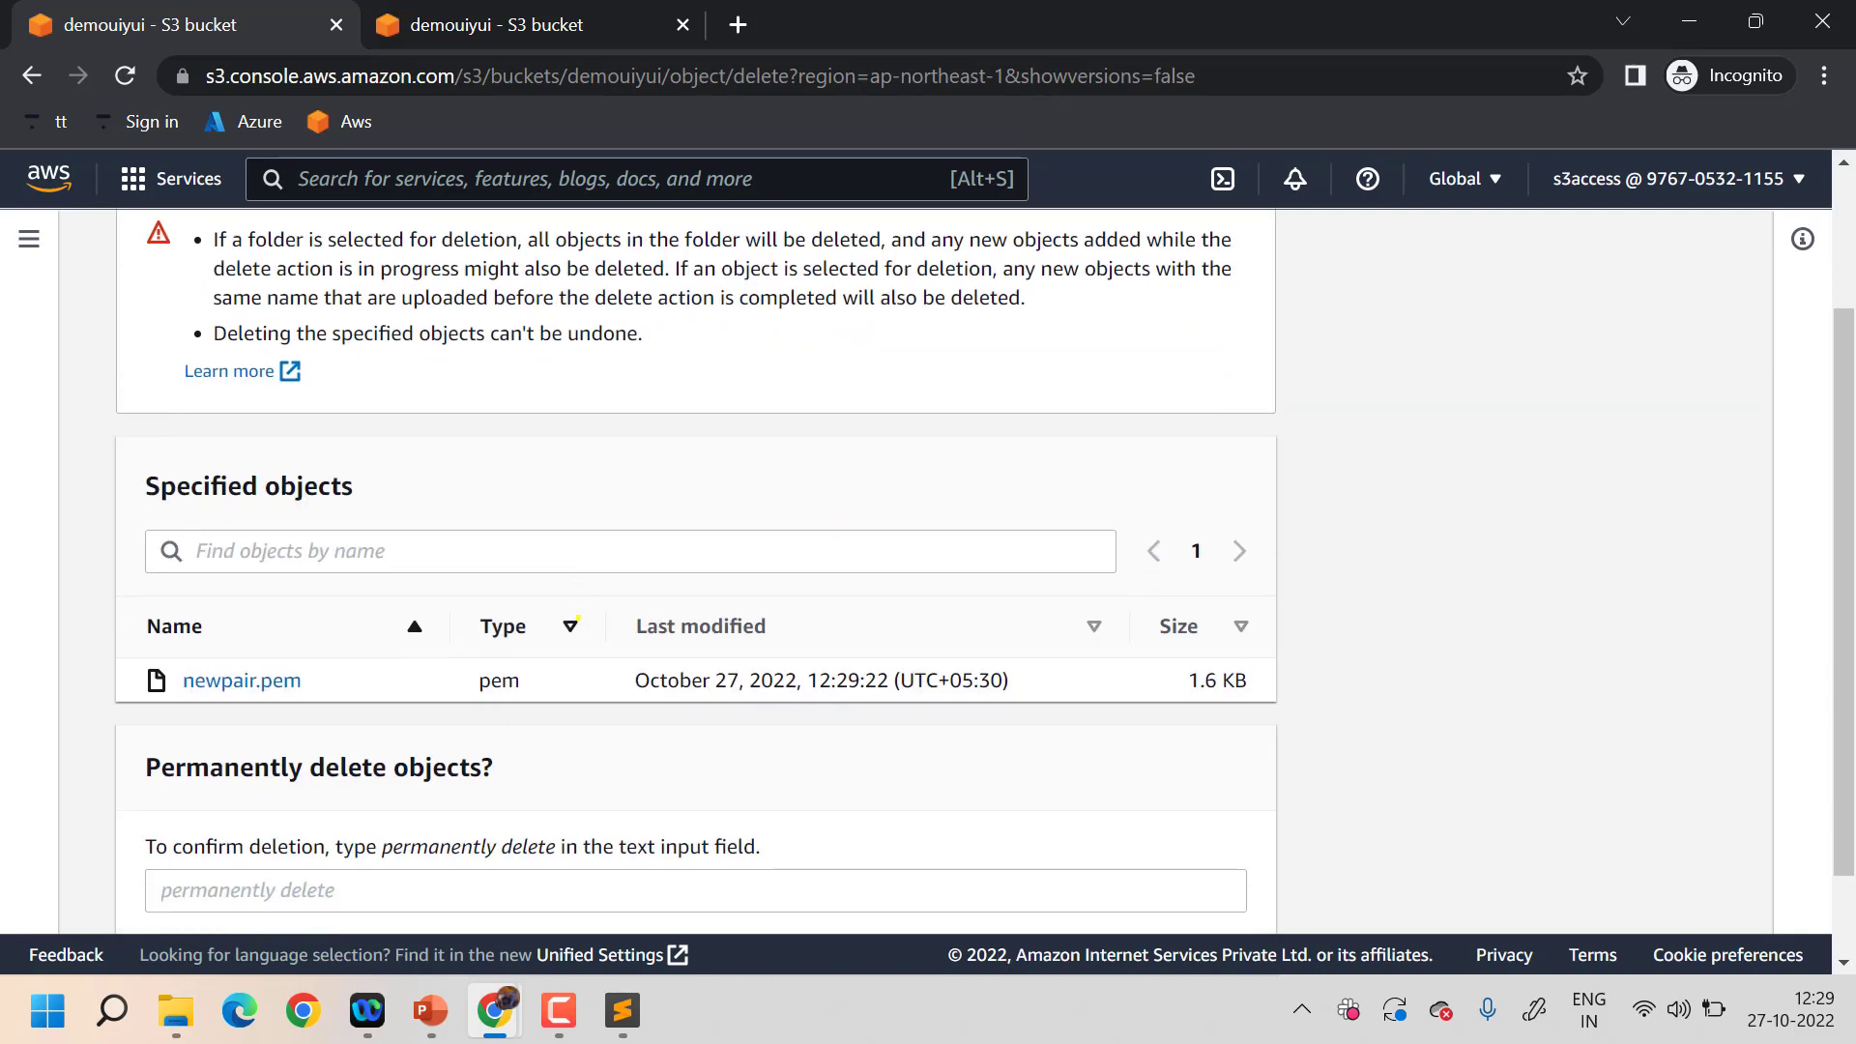
scroll(960, 518, "down", 1)
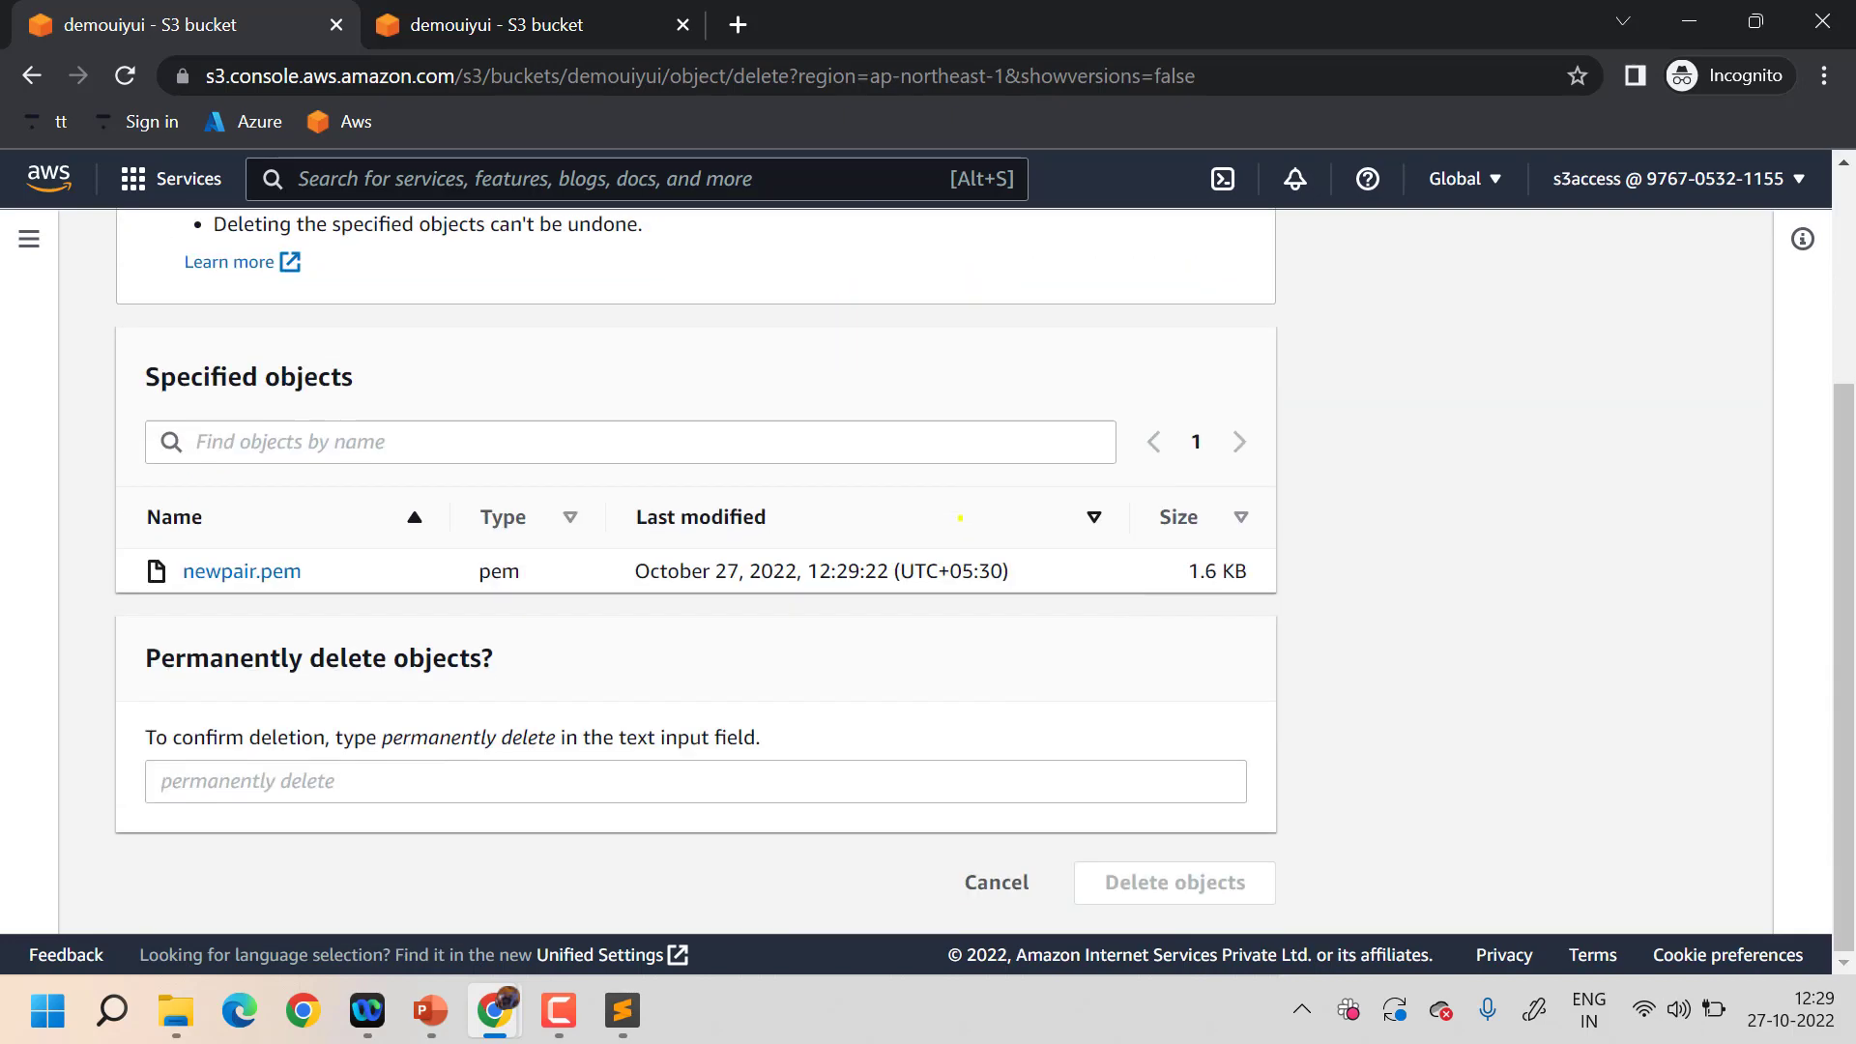
left_click_drag(565, 732, 374, 727)
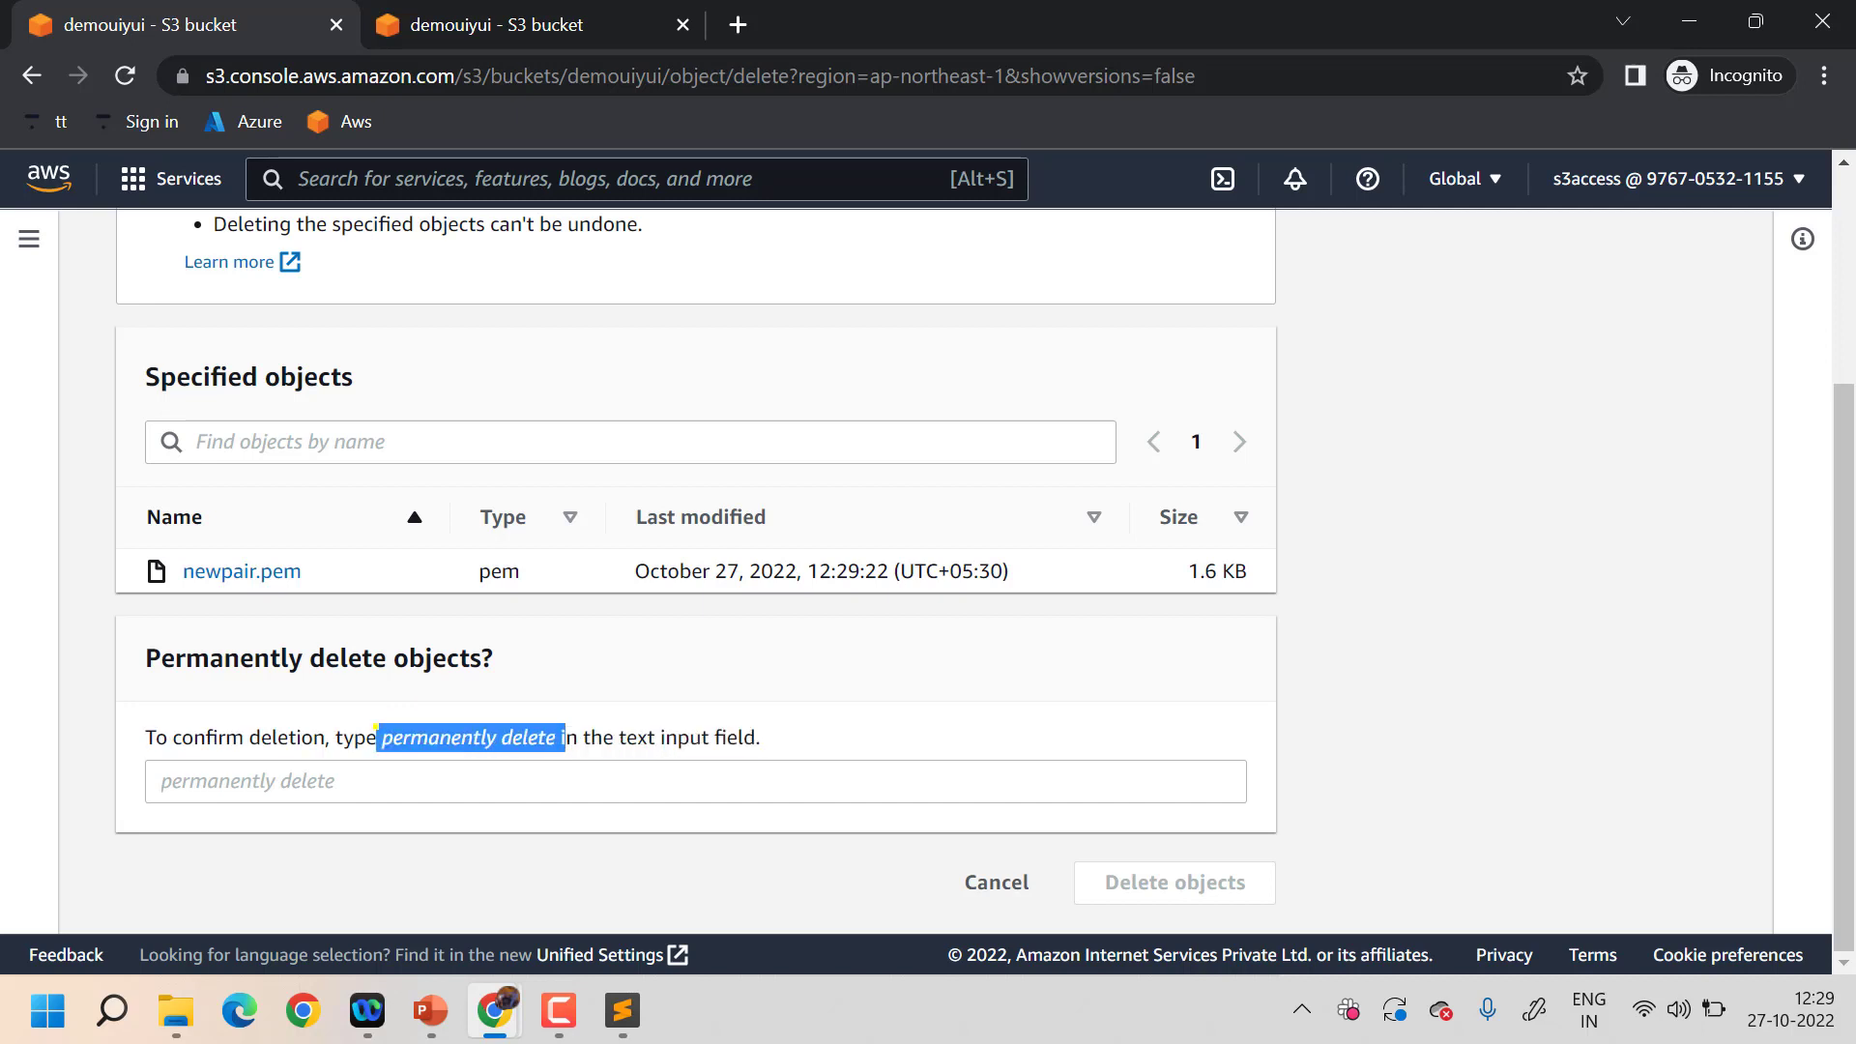
left_click(363, 770)
type("permanently delete i")
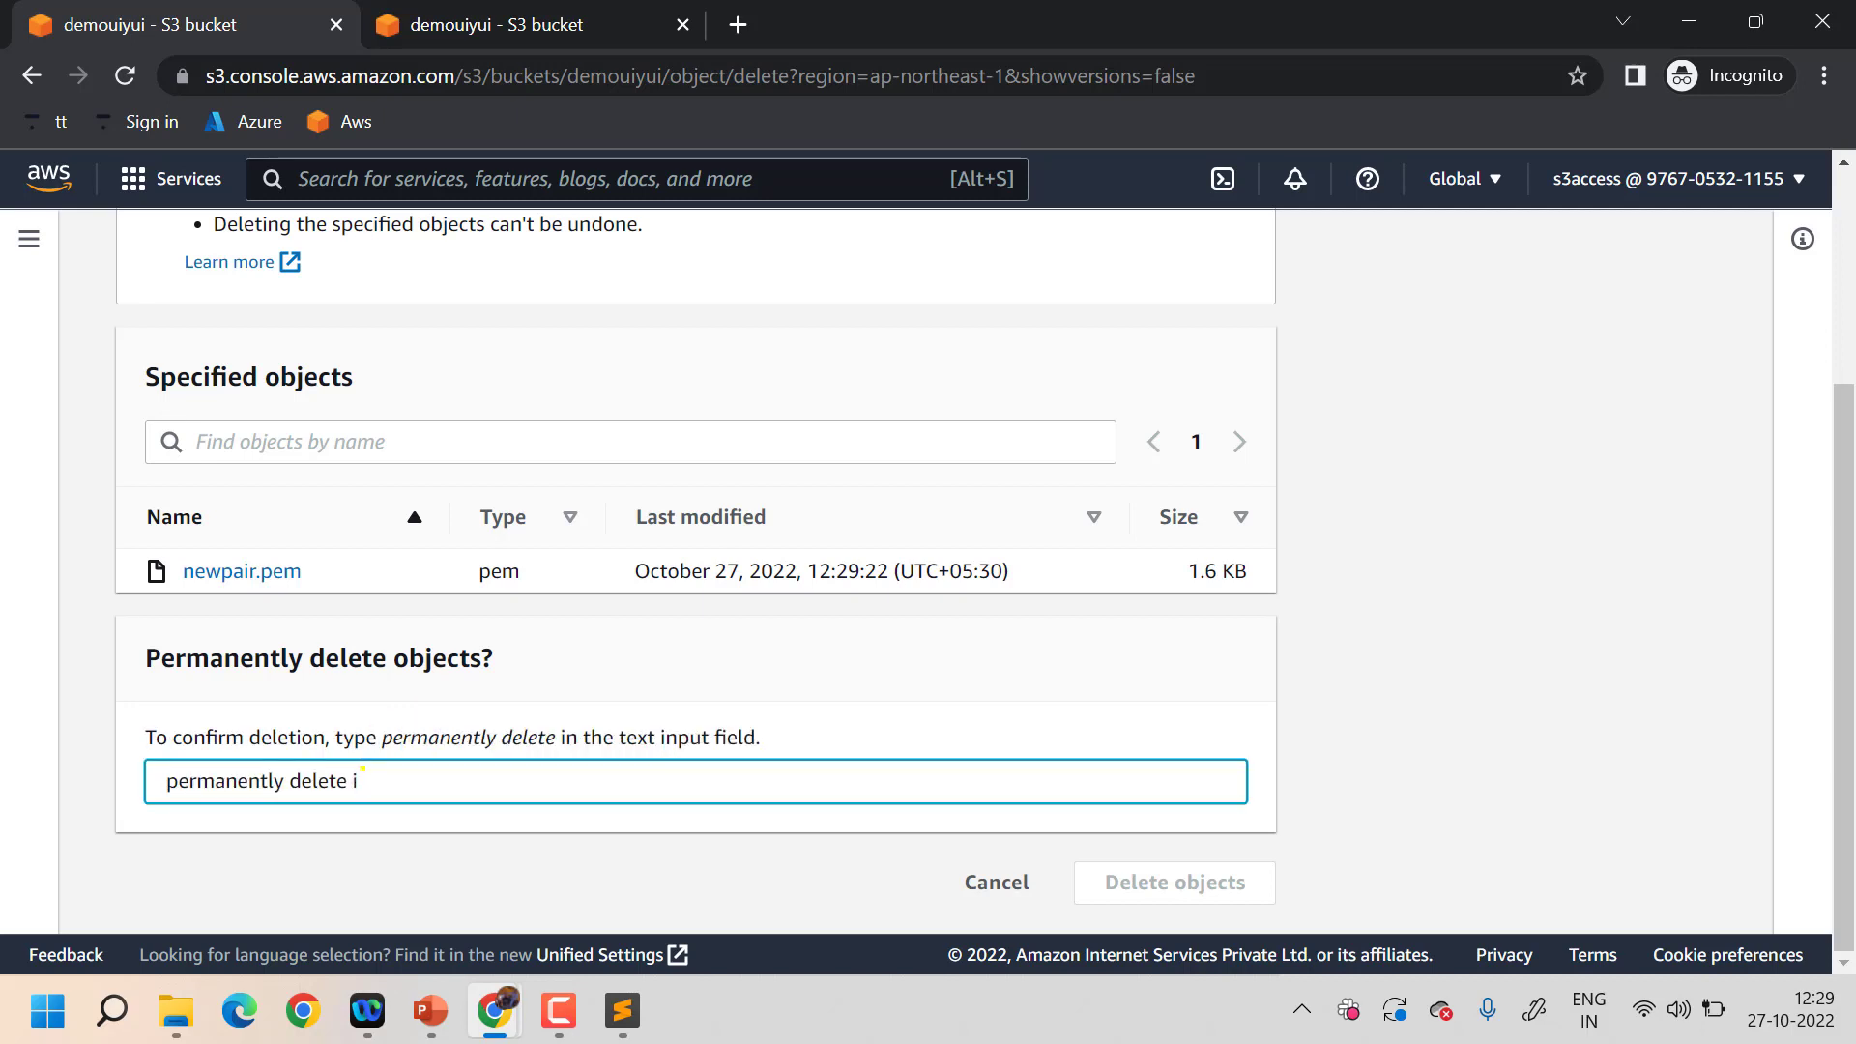
key("BackSpace")
- Abandon the deletion and return to the S3 Buckets list
scroll(769, 535, "up", 1)
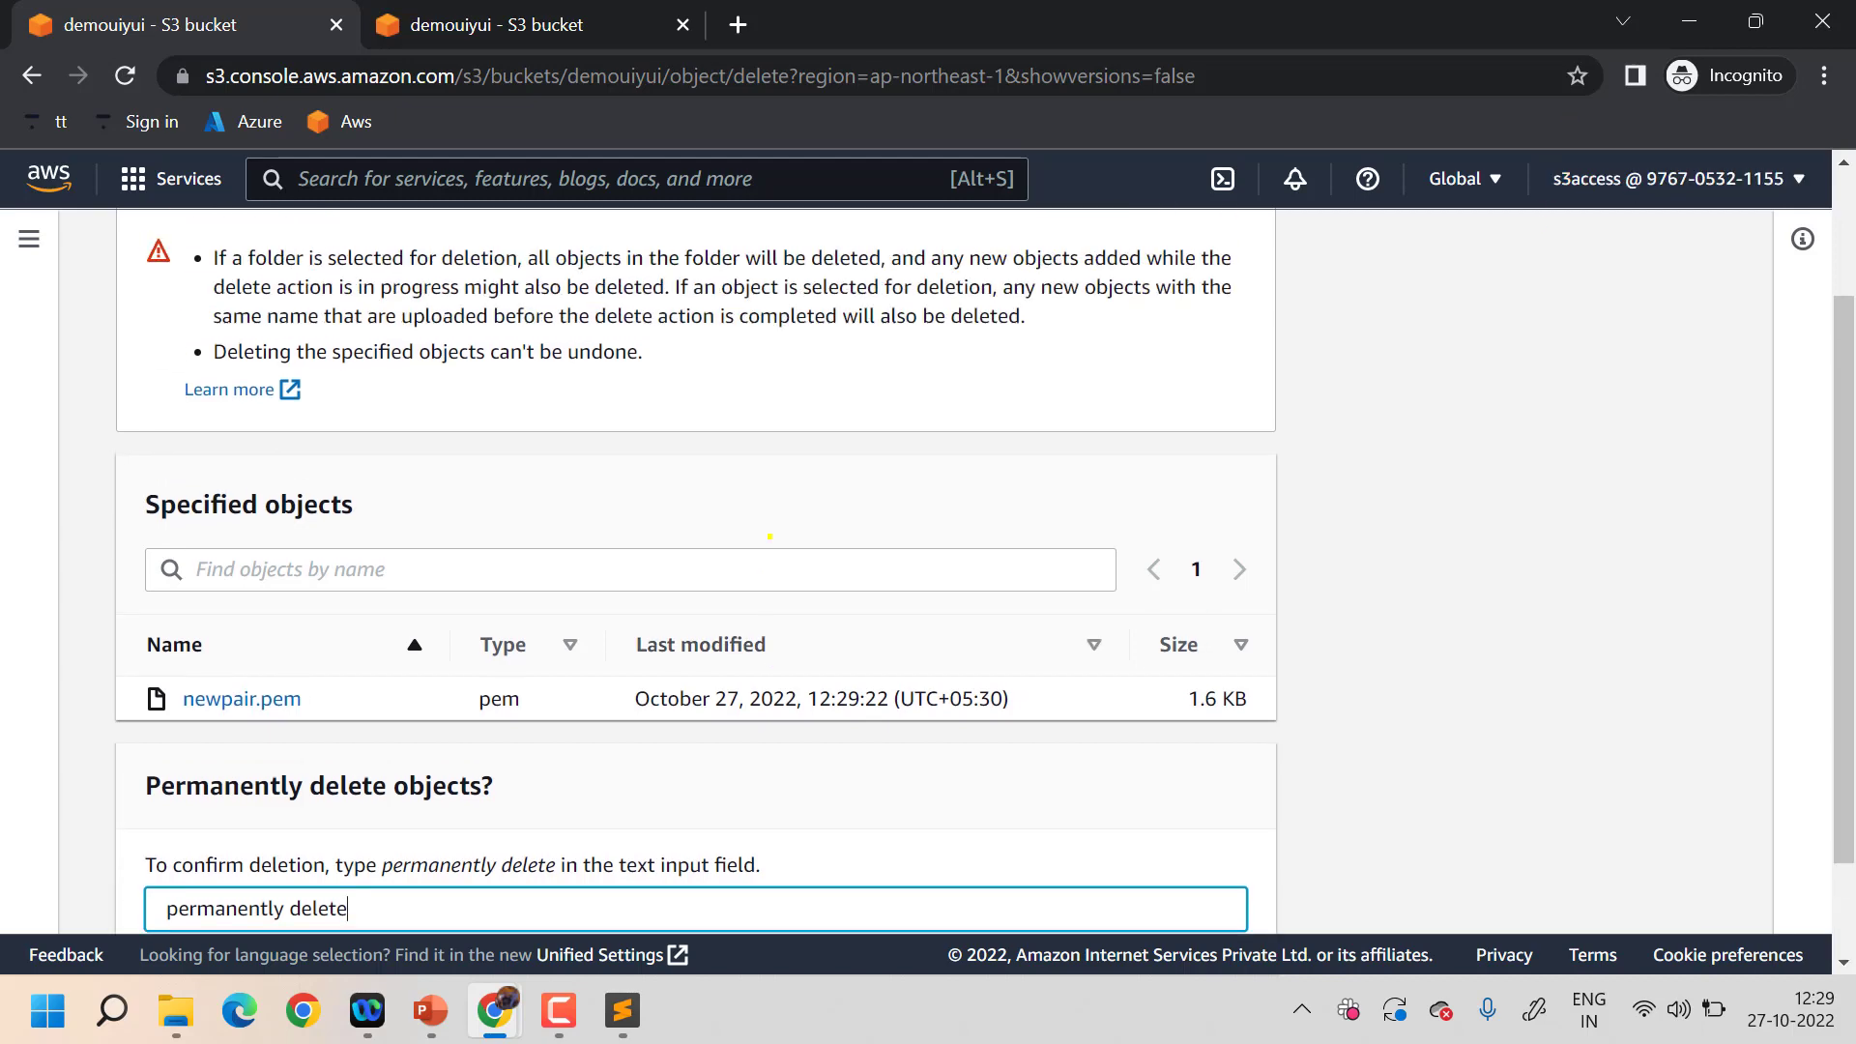
scroll(769, 535, "up", 1)
scroll(1069, 725, "down", 2)
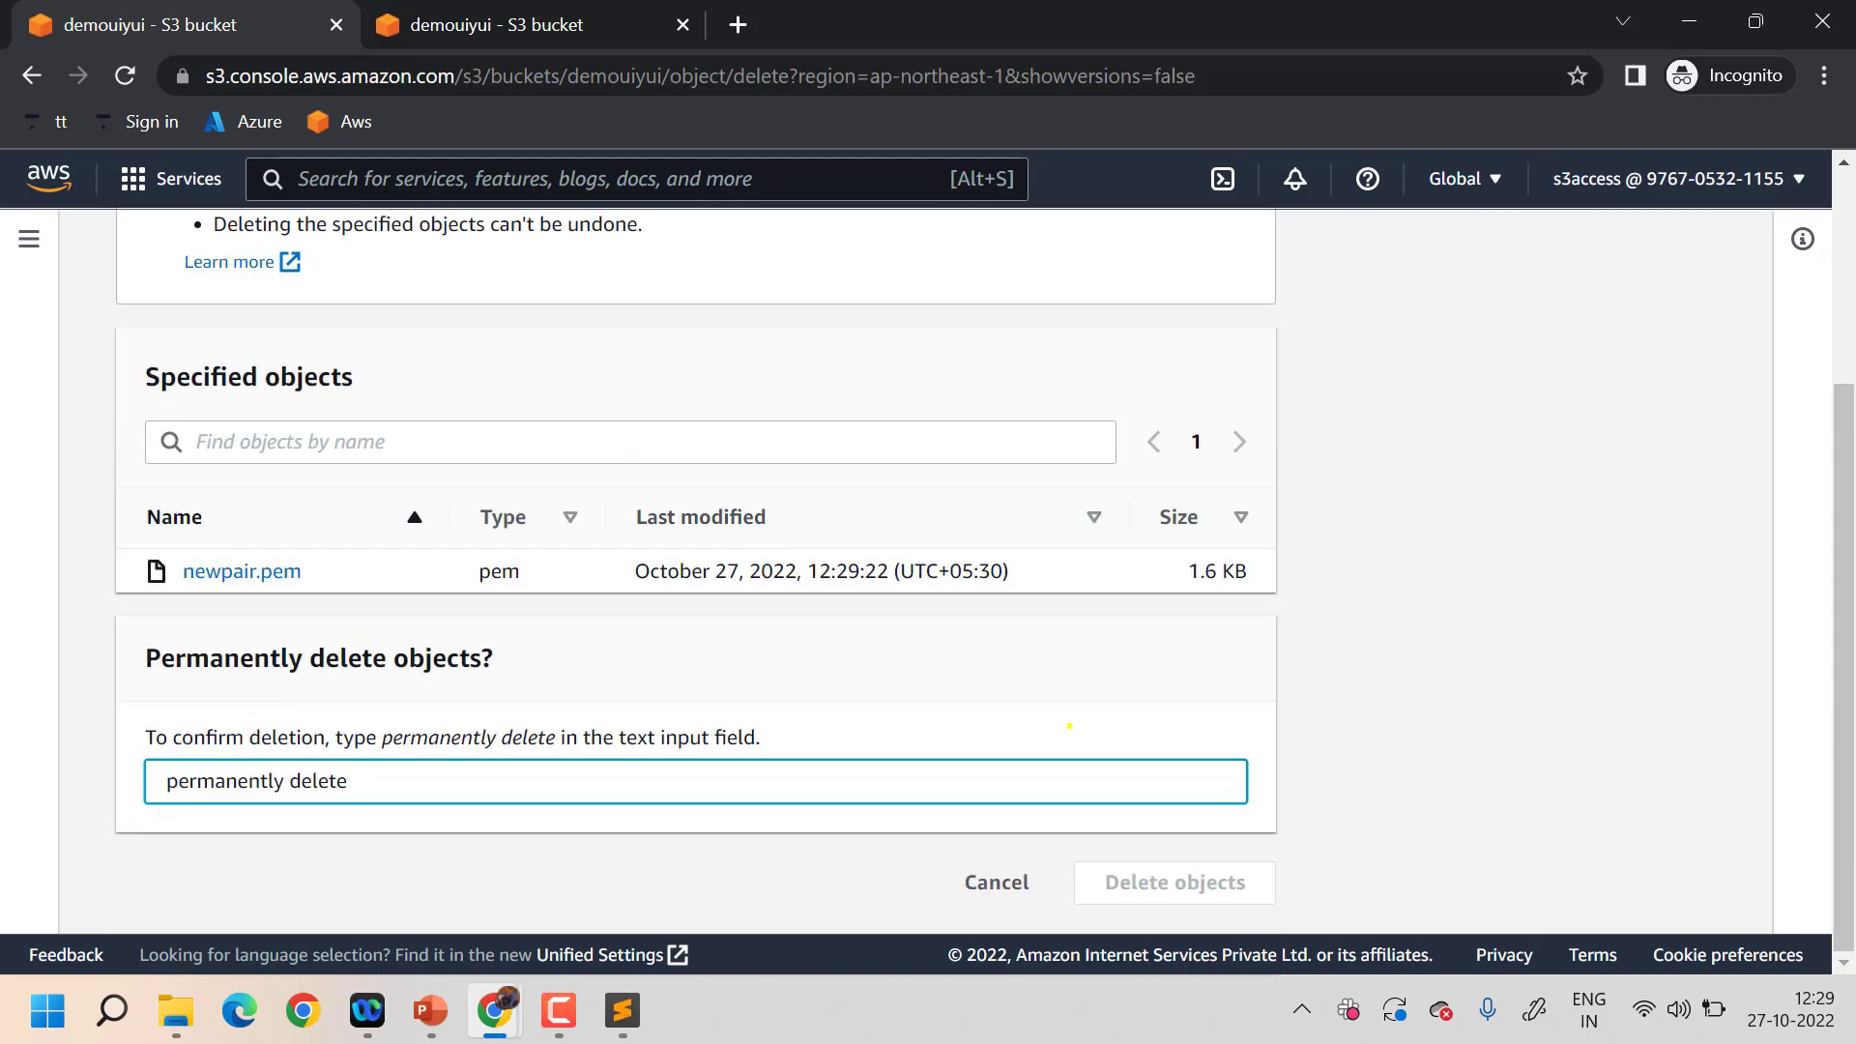
scroll(421, 385, "up", 3)
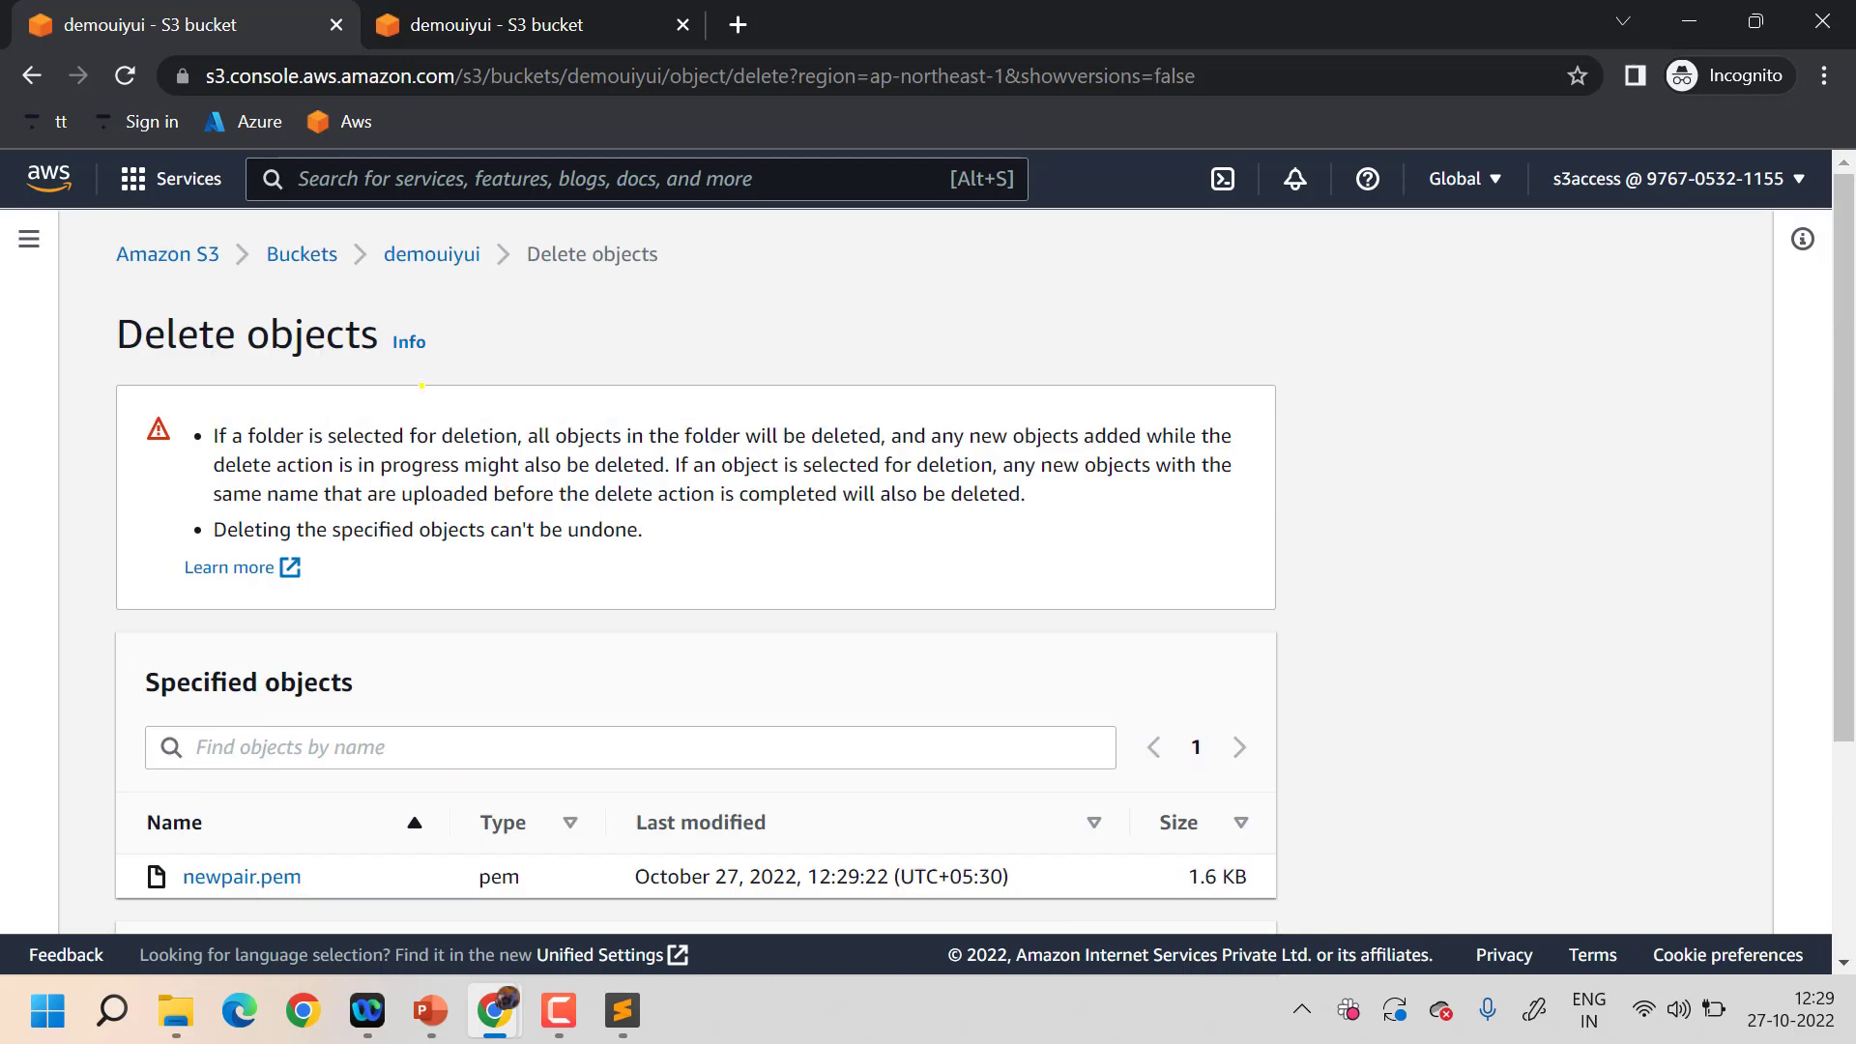
left_click(335, 245)
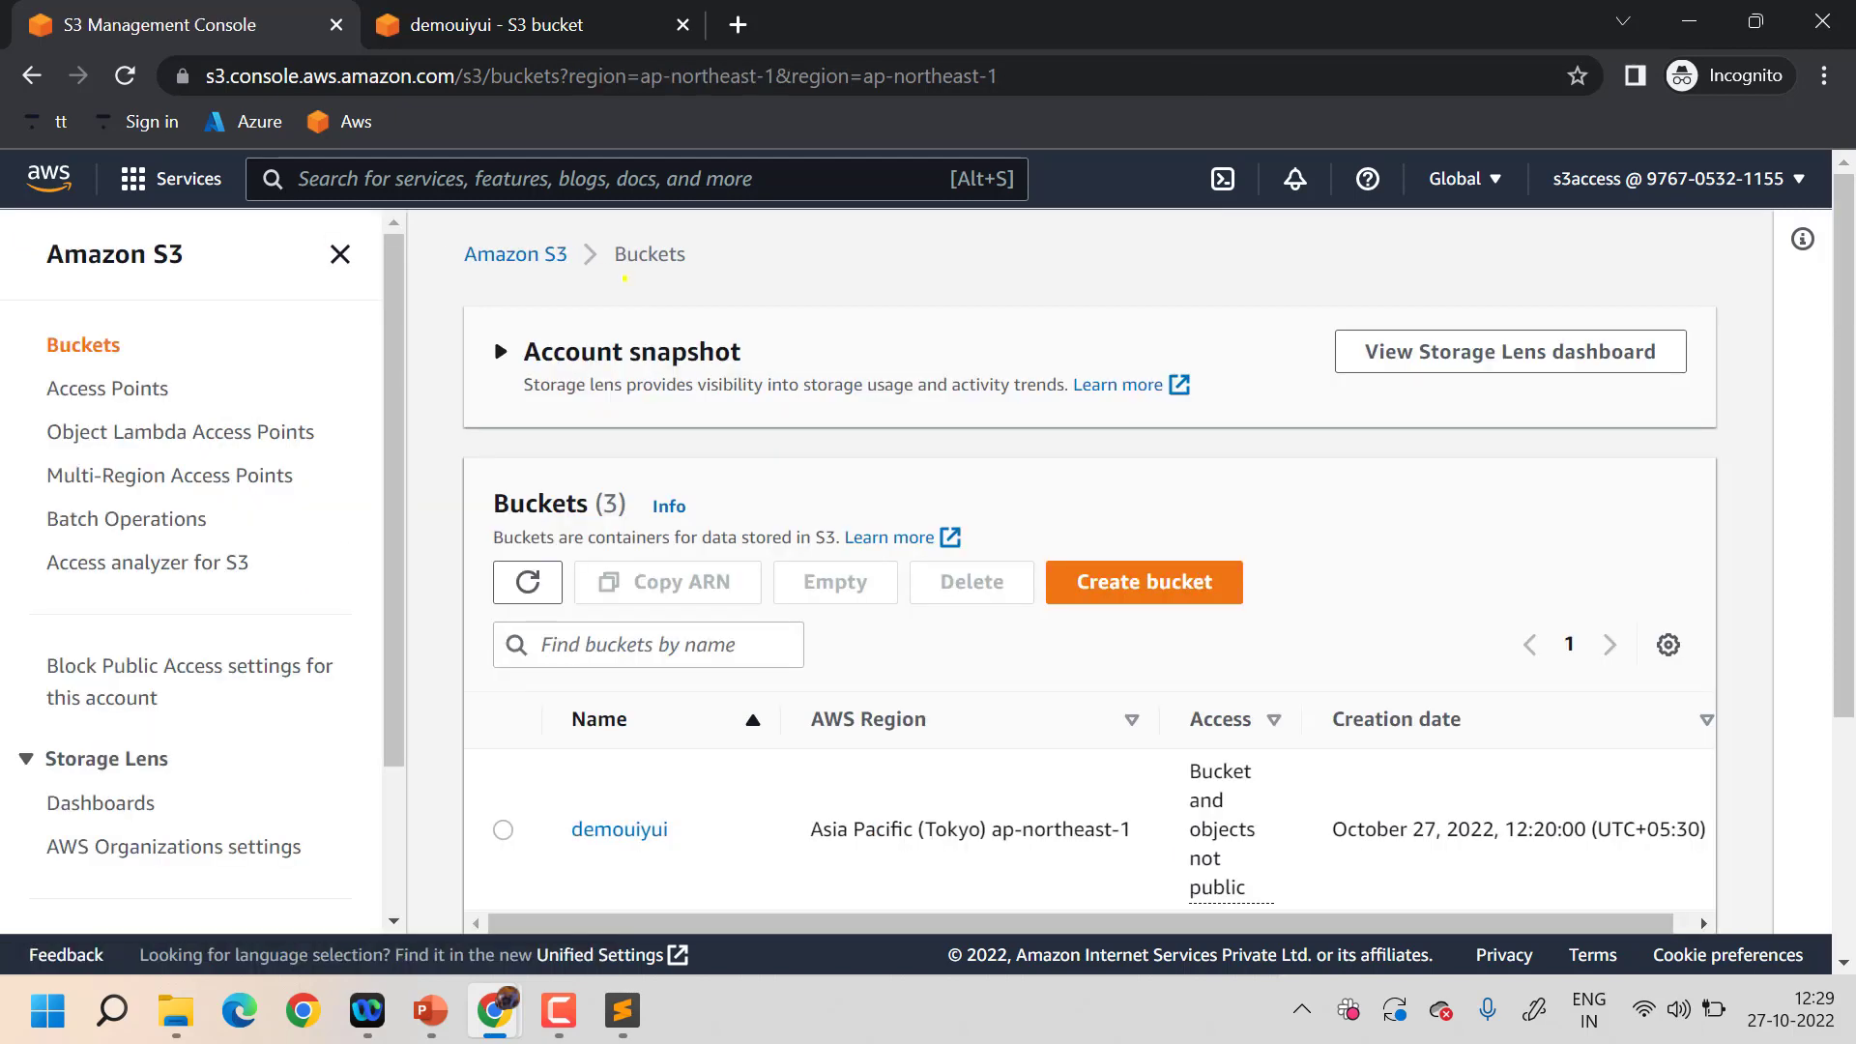
scroll(1232, 517, "down", 4)
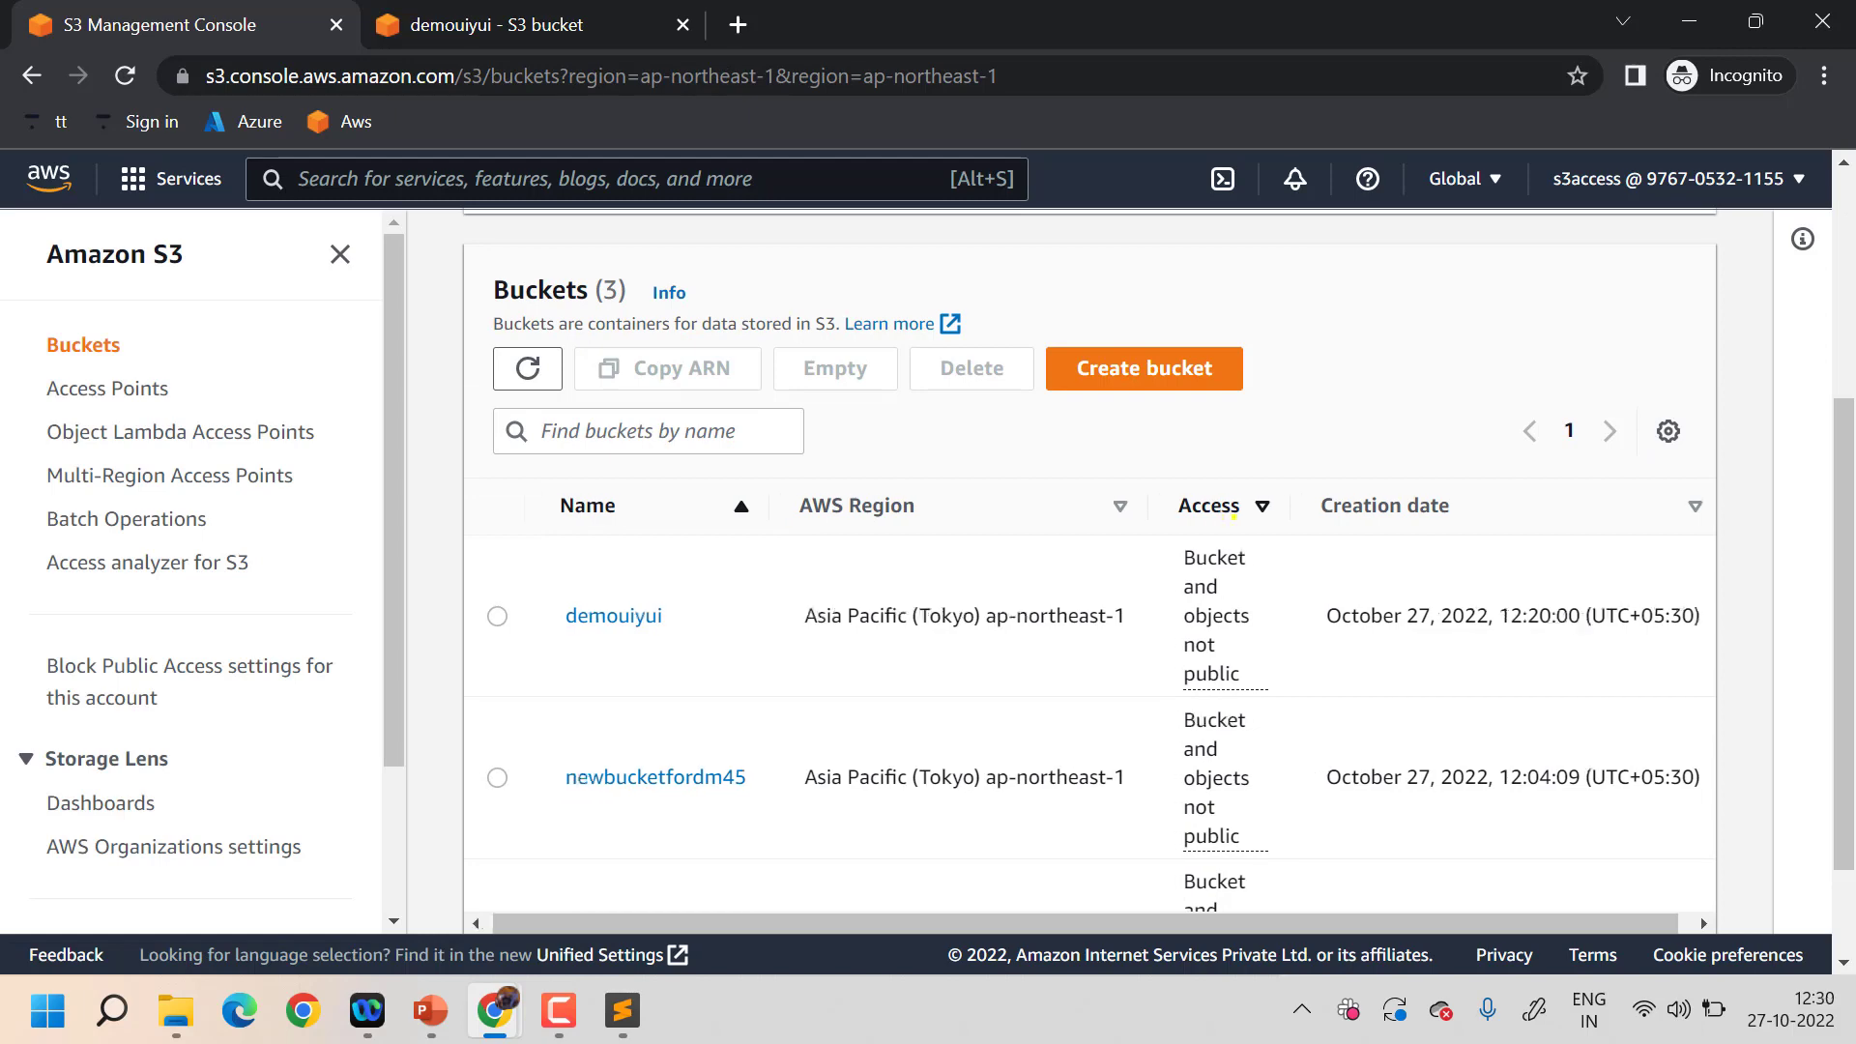
scroll(1234, 517, "up", 4)
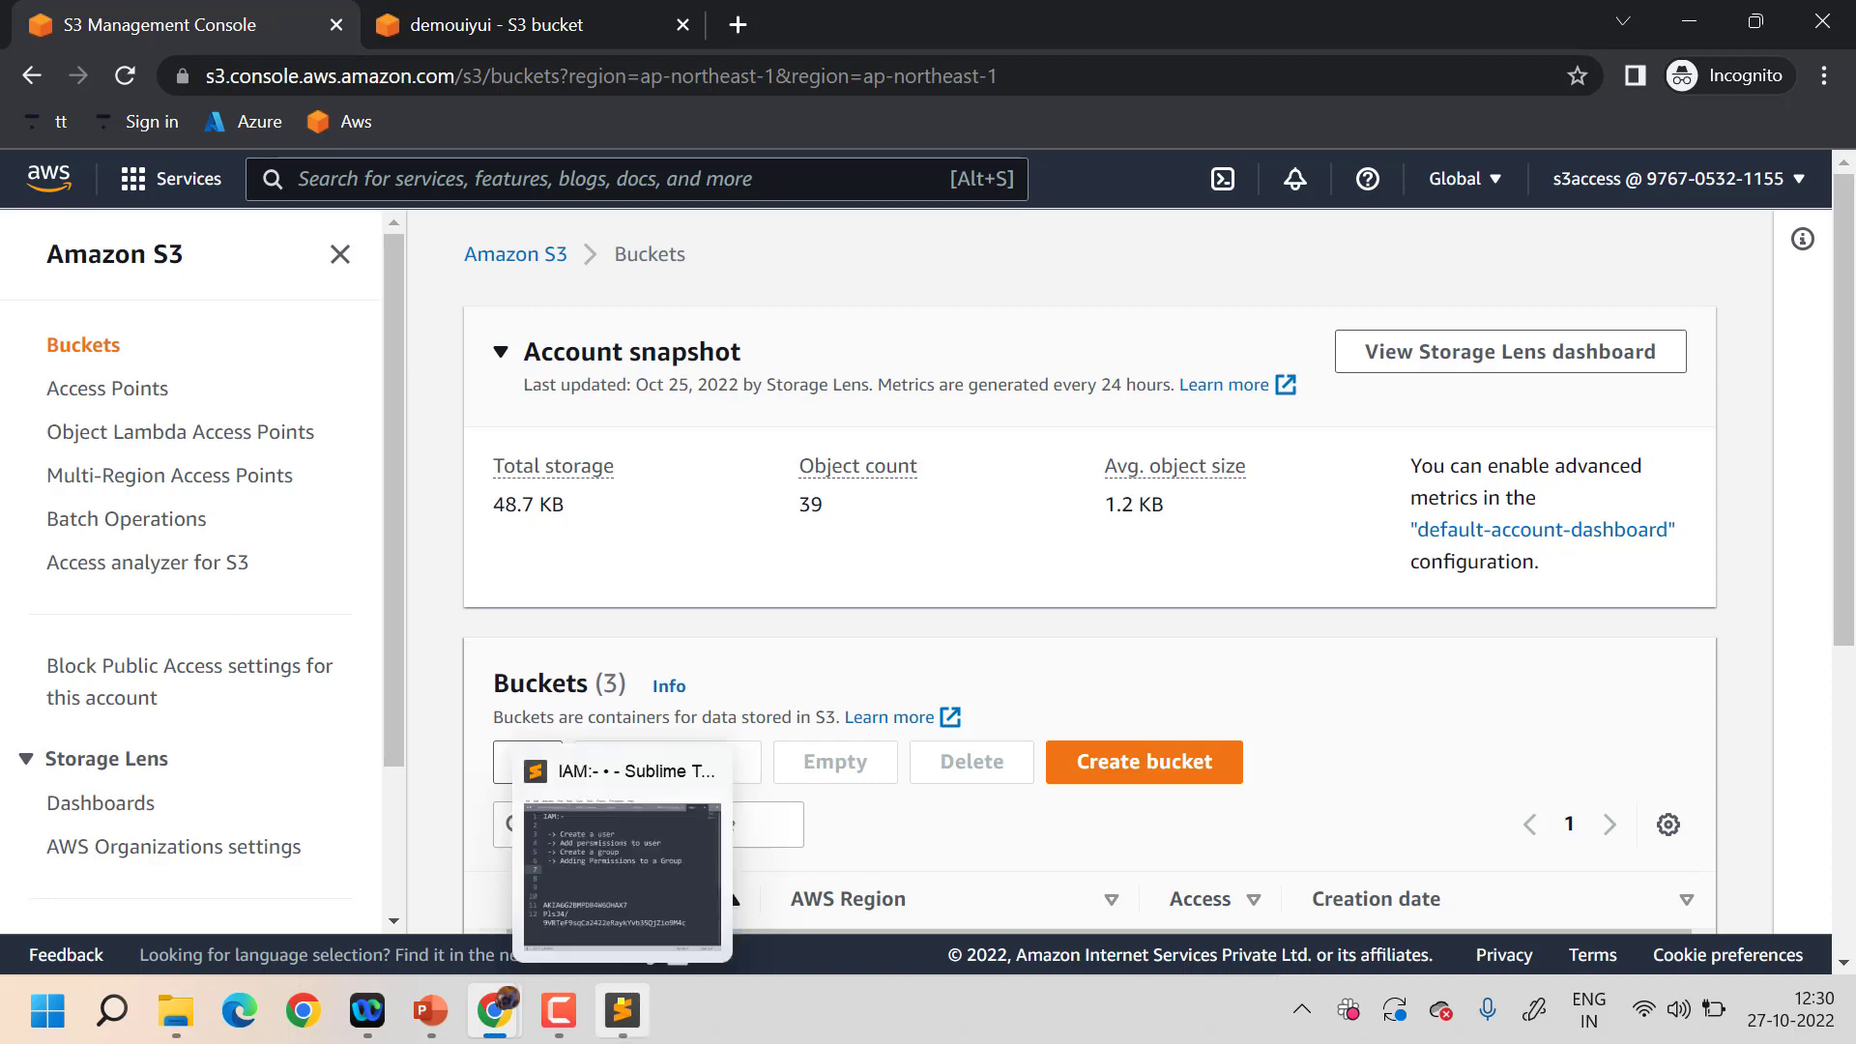
- Add the line '-> Creating custom polices' under the Group point in the IAM notes
left_click(621, 1010)
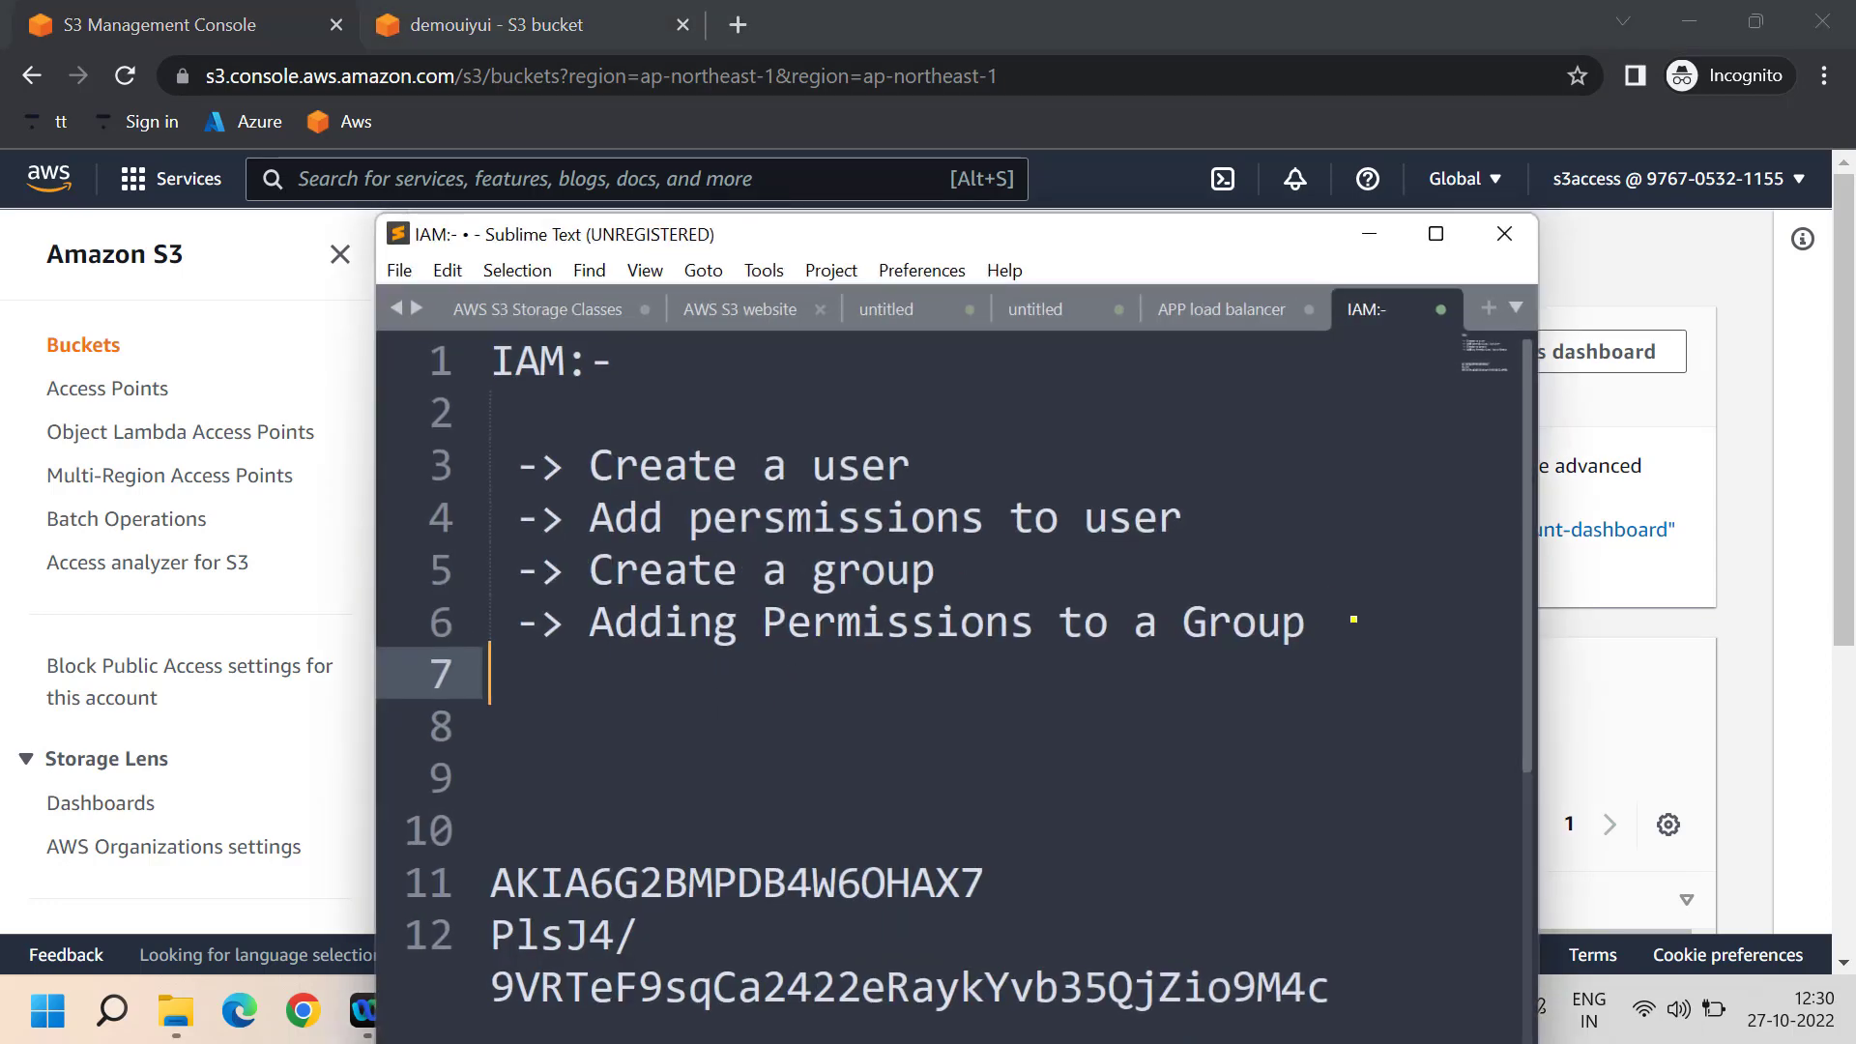
left_click(1353, 619)
key("Return")
type("->")
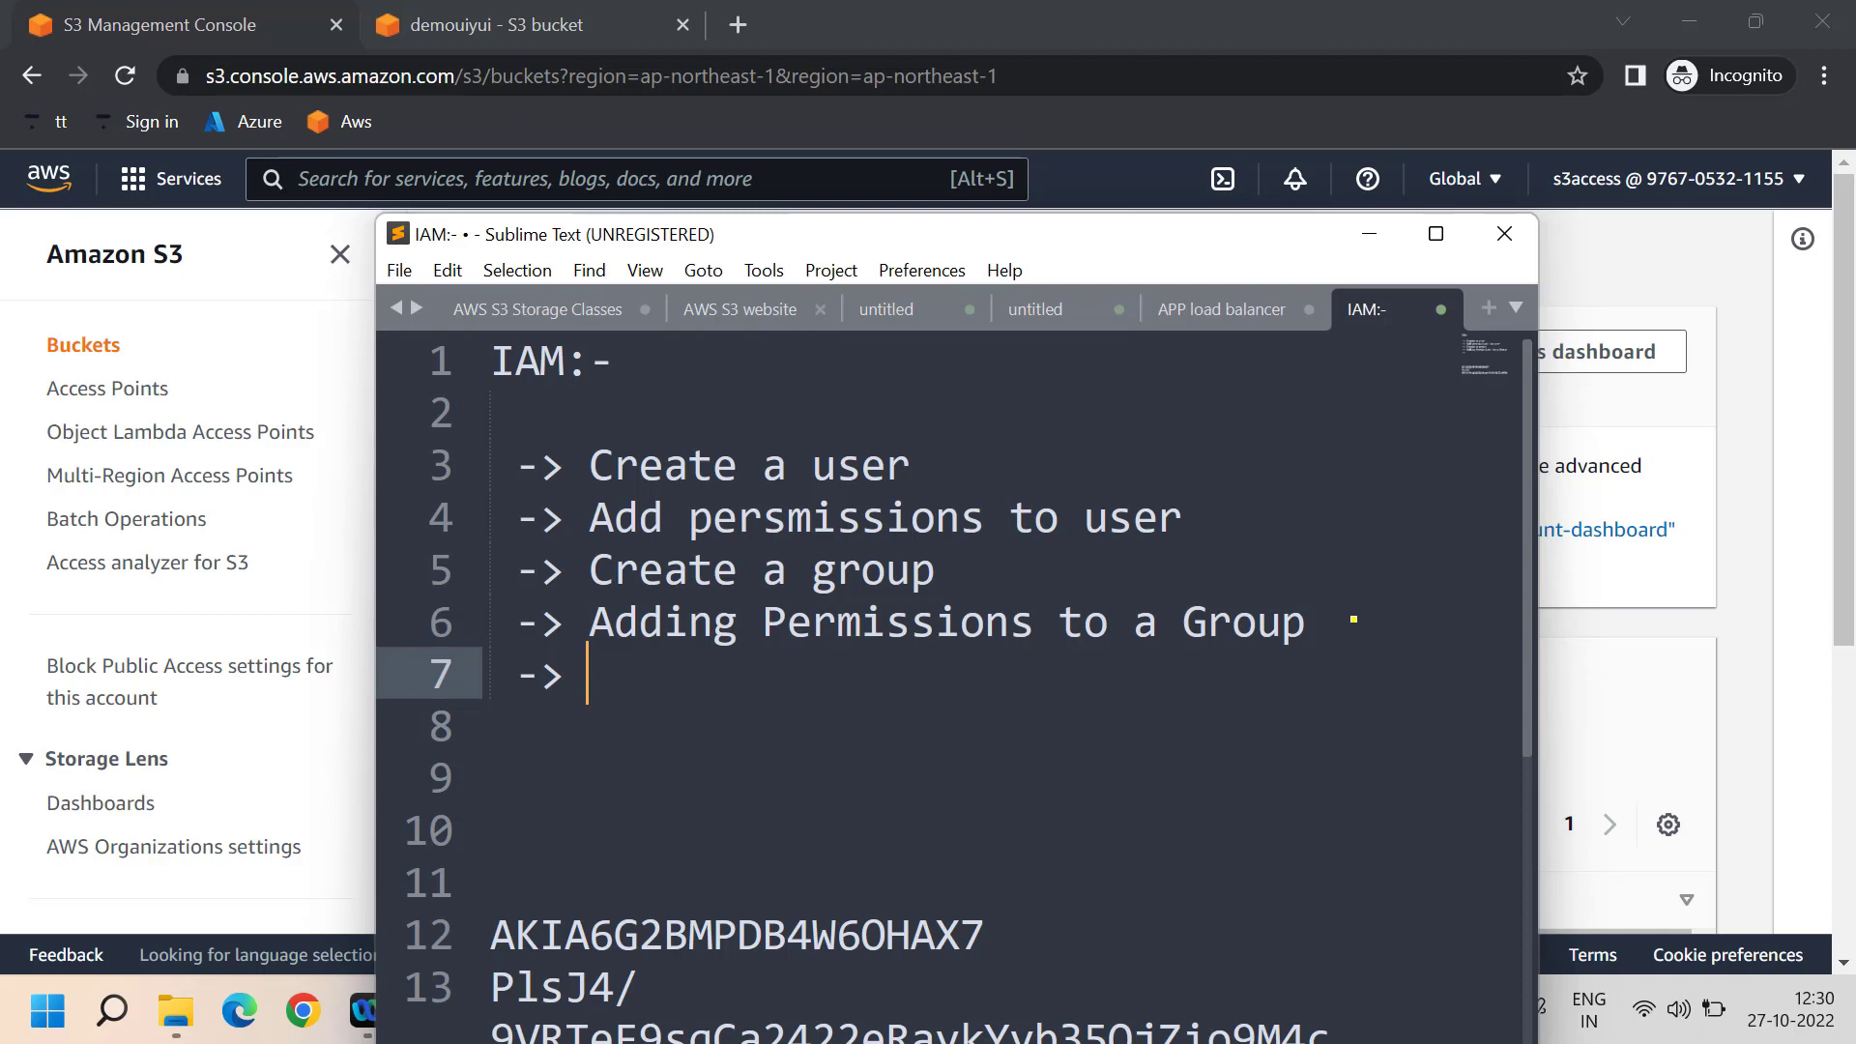
type("Creaing")
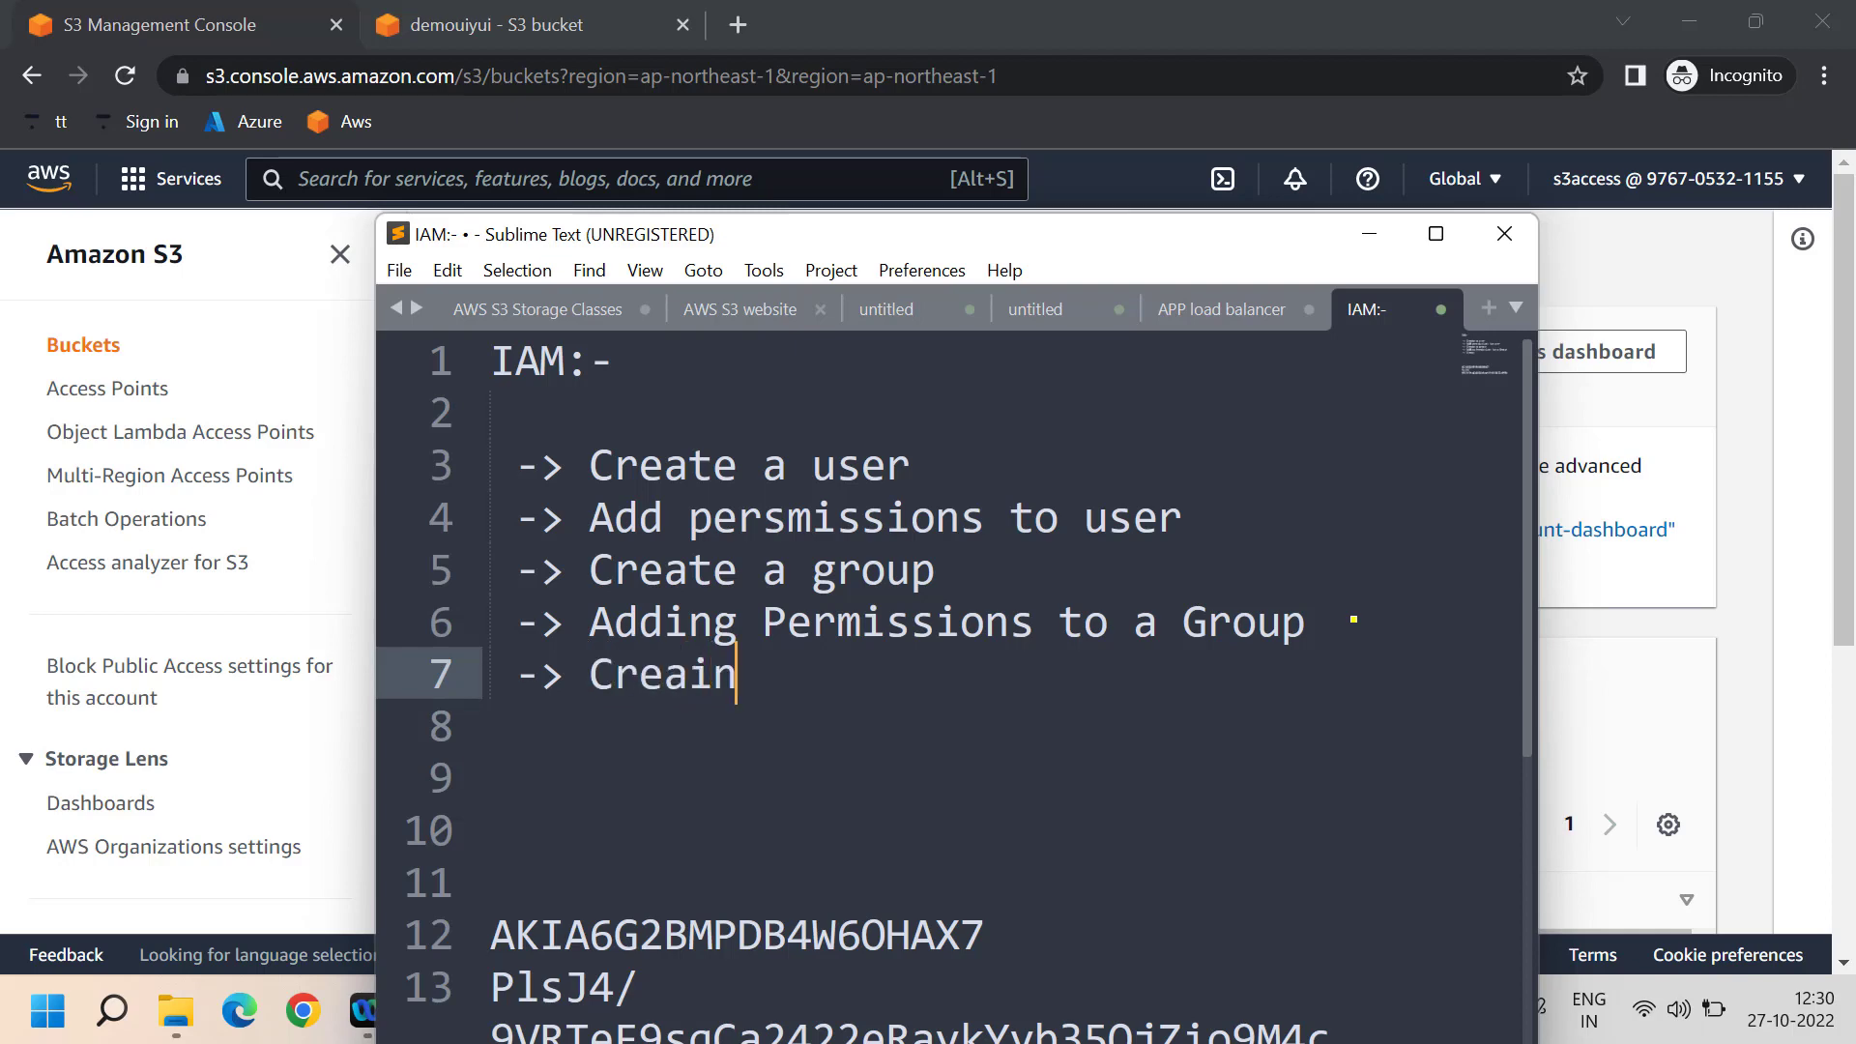
key("BackSpace")
key("BackSpace")
key("BackSpace")
key("BackSpace")
key("BackSpace")
type("ating custom ")
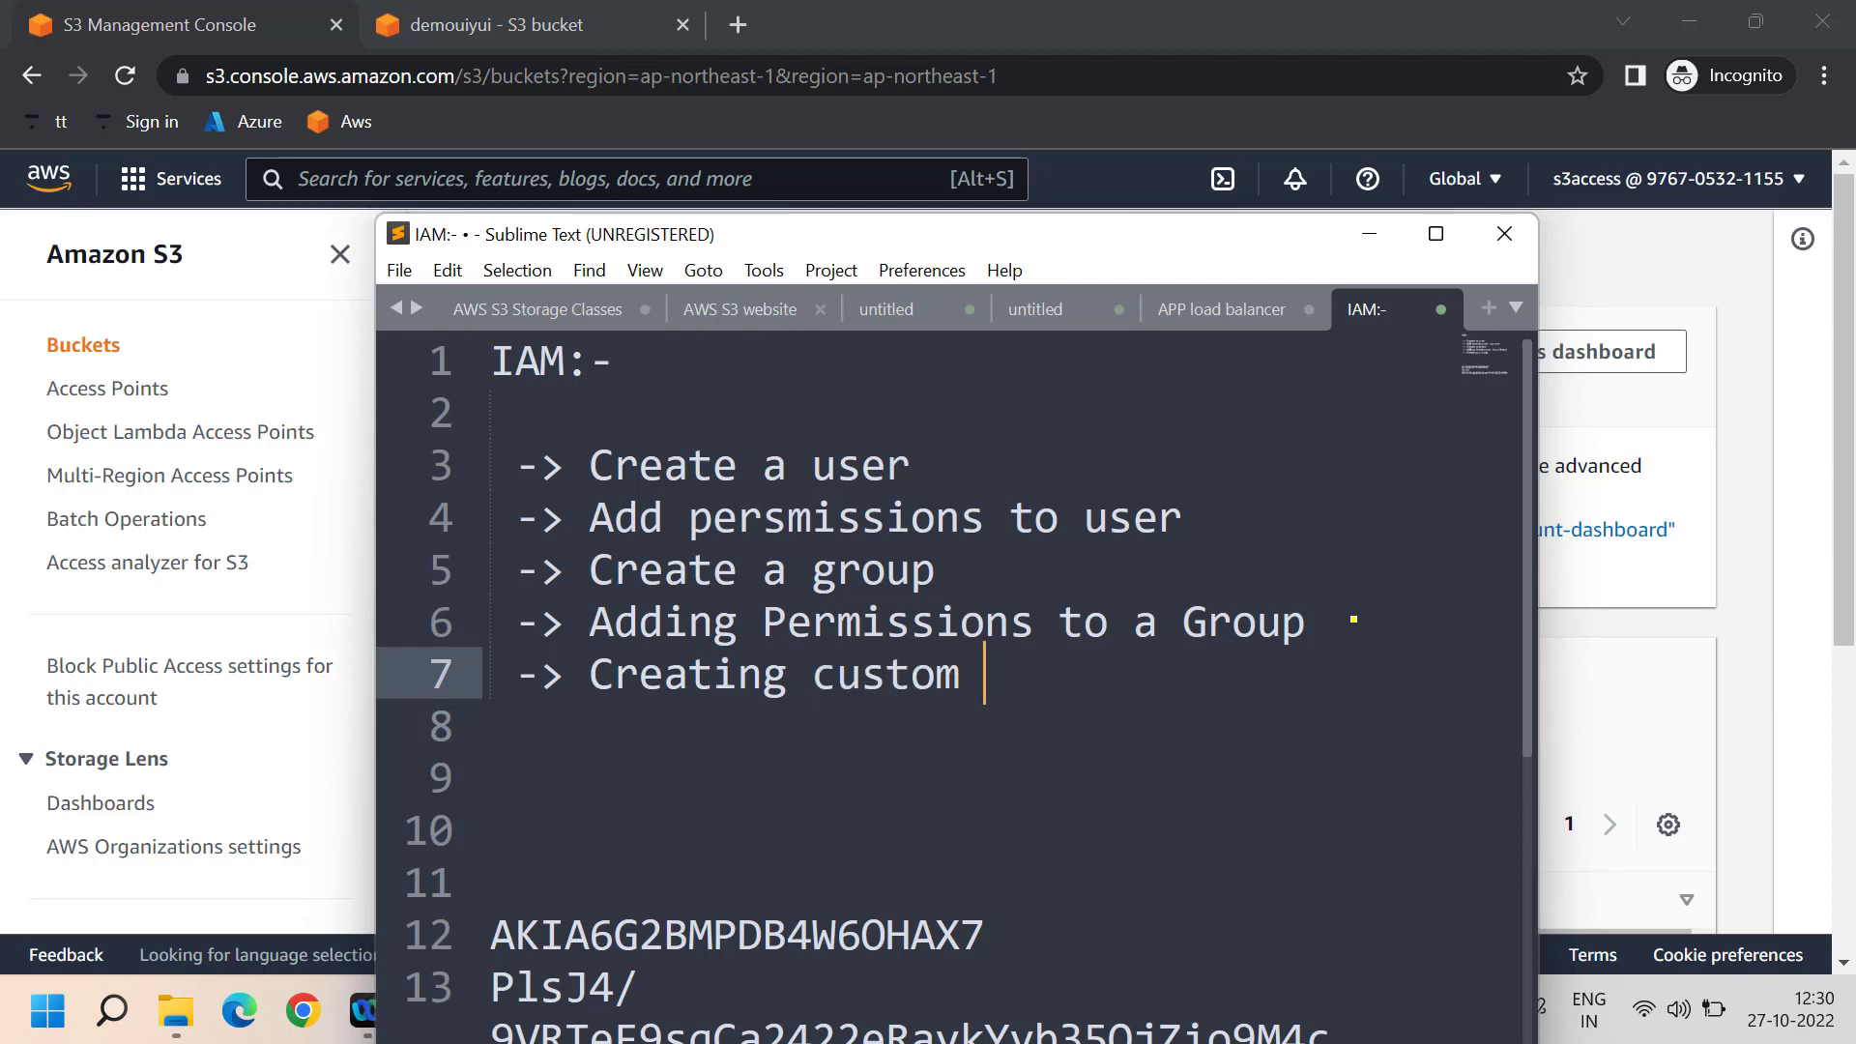
type("polices")
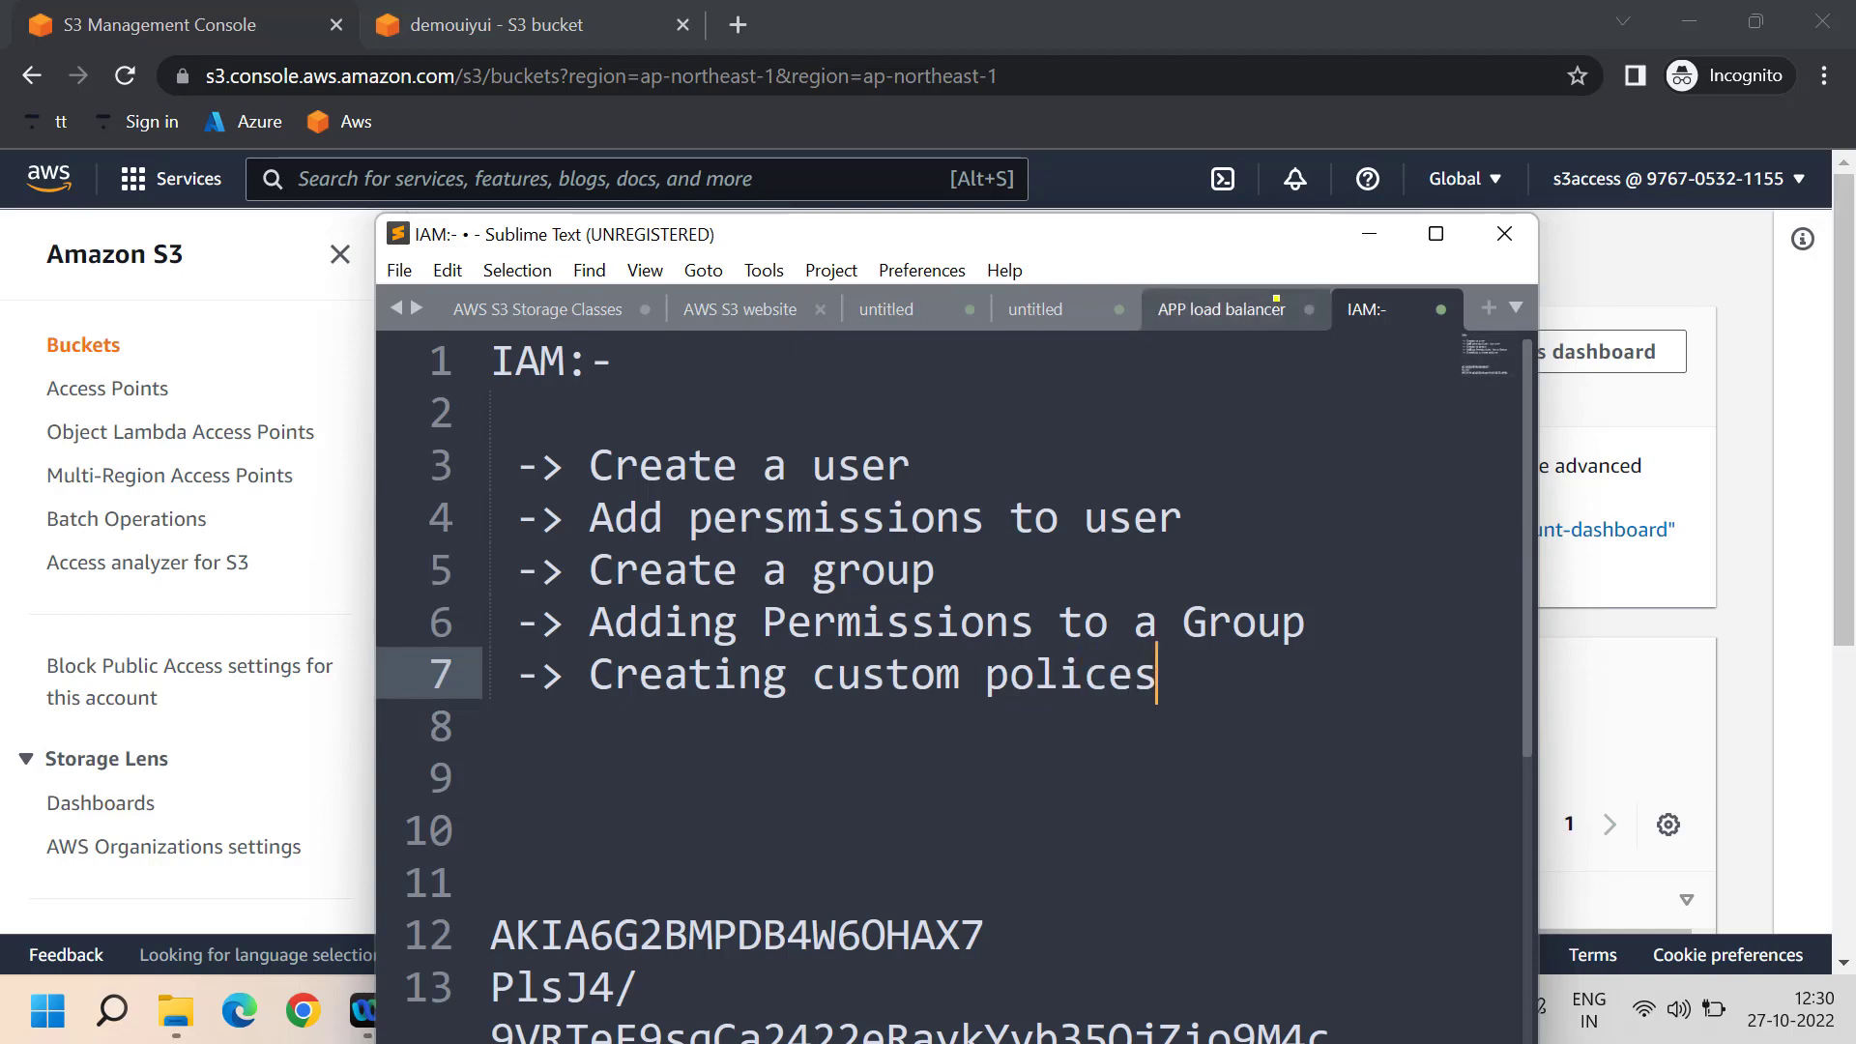
- Look over the access key ID and secret lines in the maximized notes, then minimize them
left_click(1371, 236)
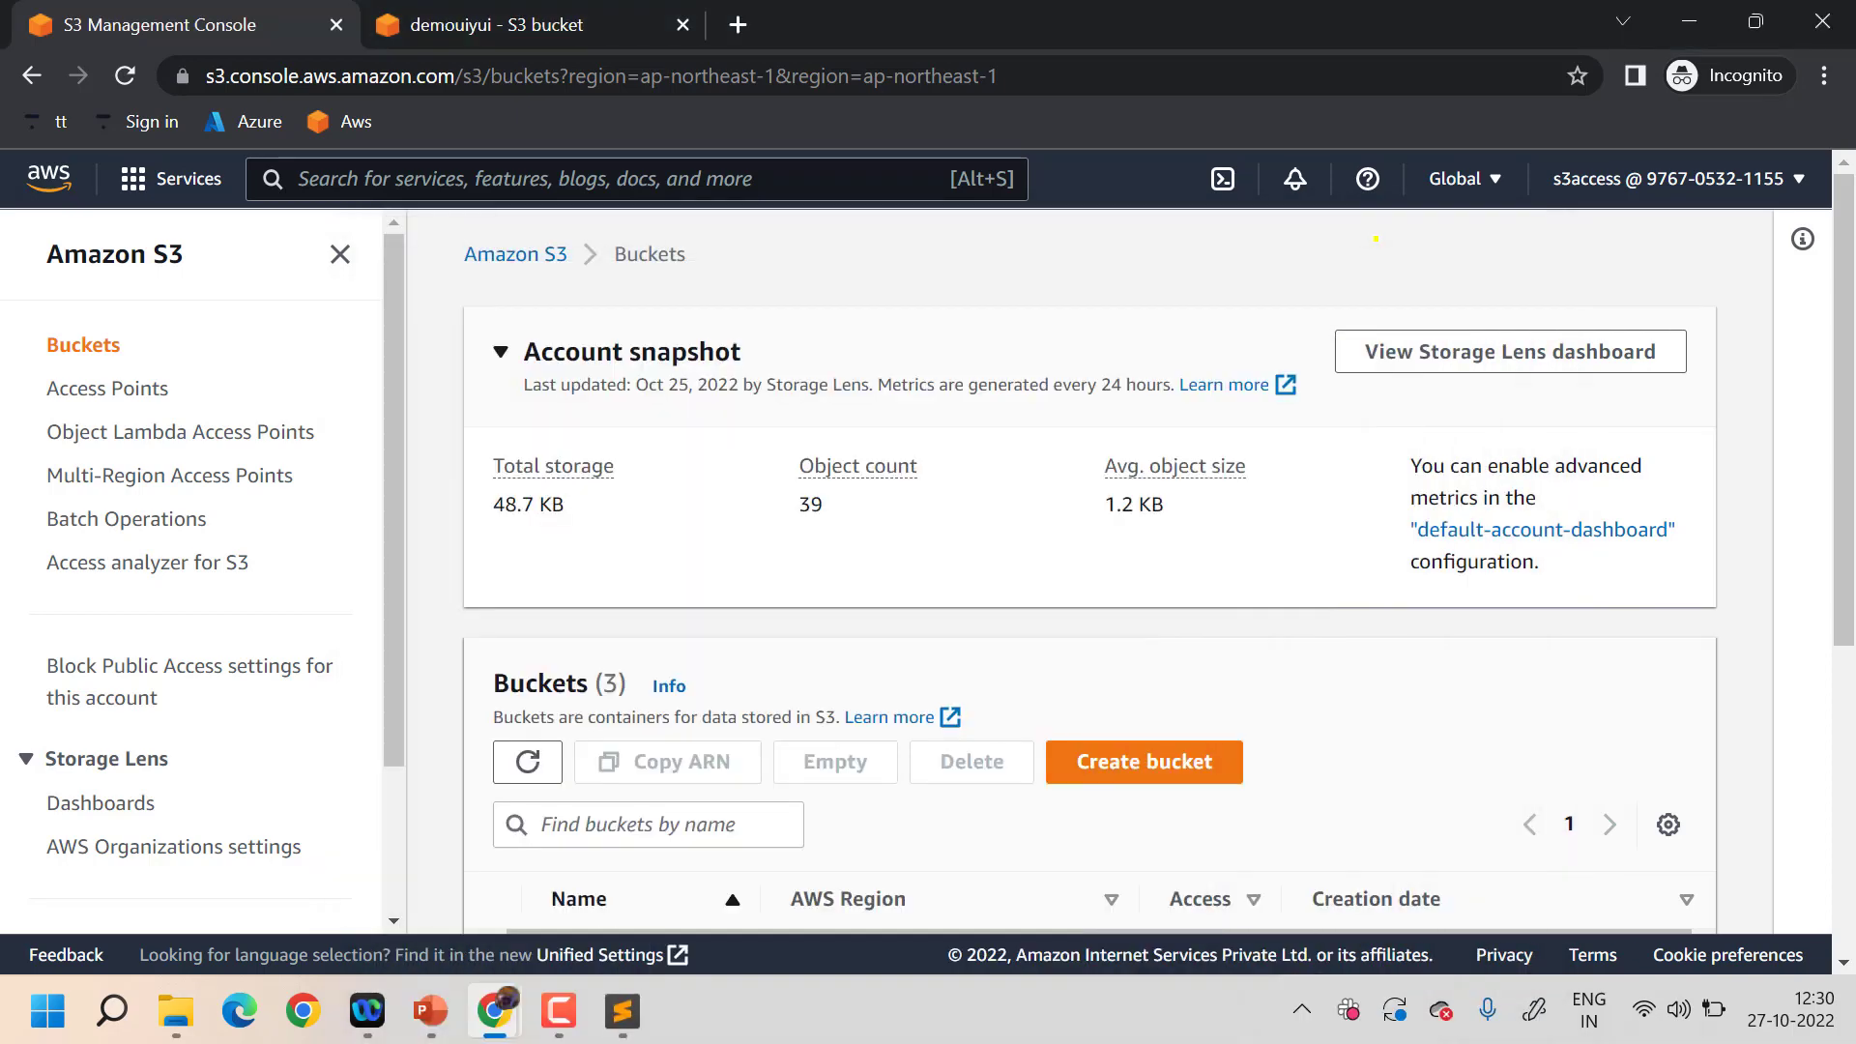
scroll(1404, 708, "down", 3)
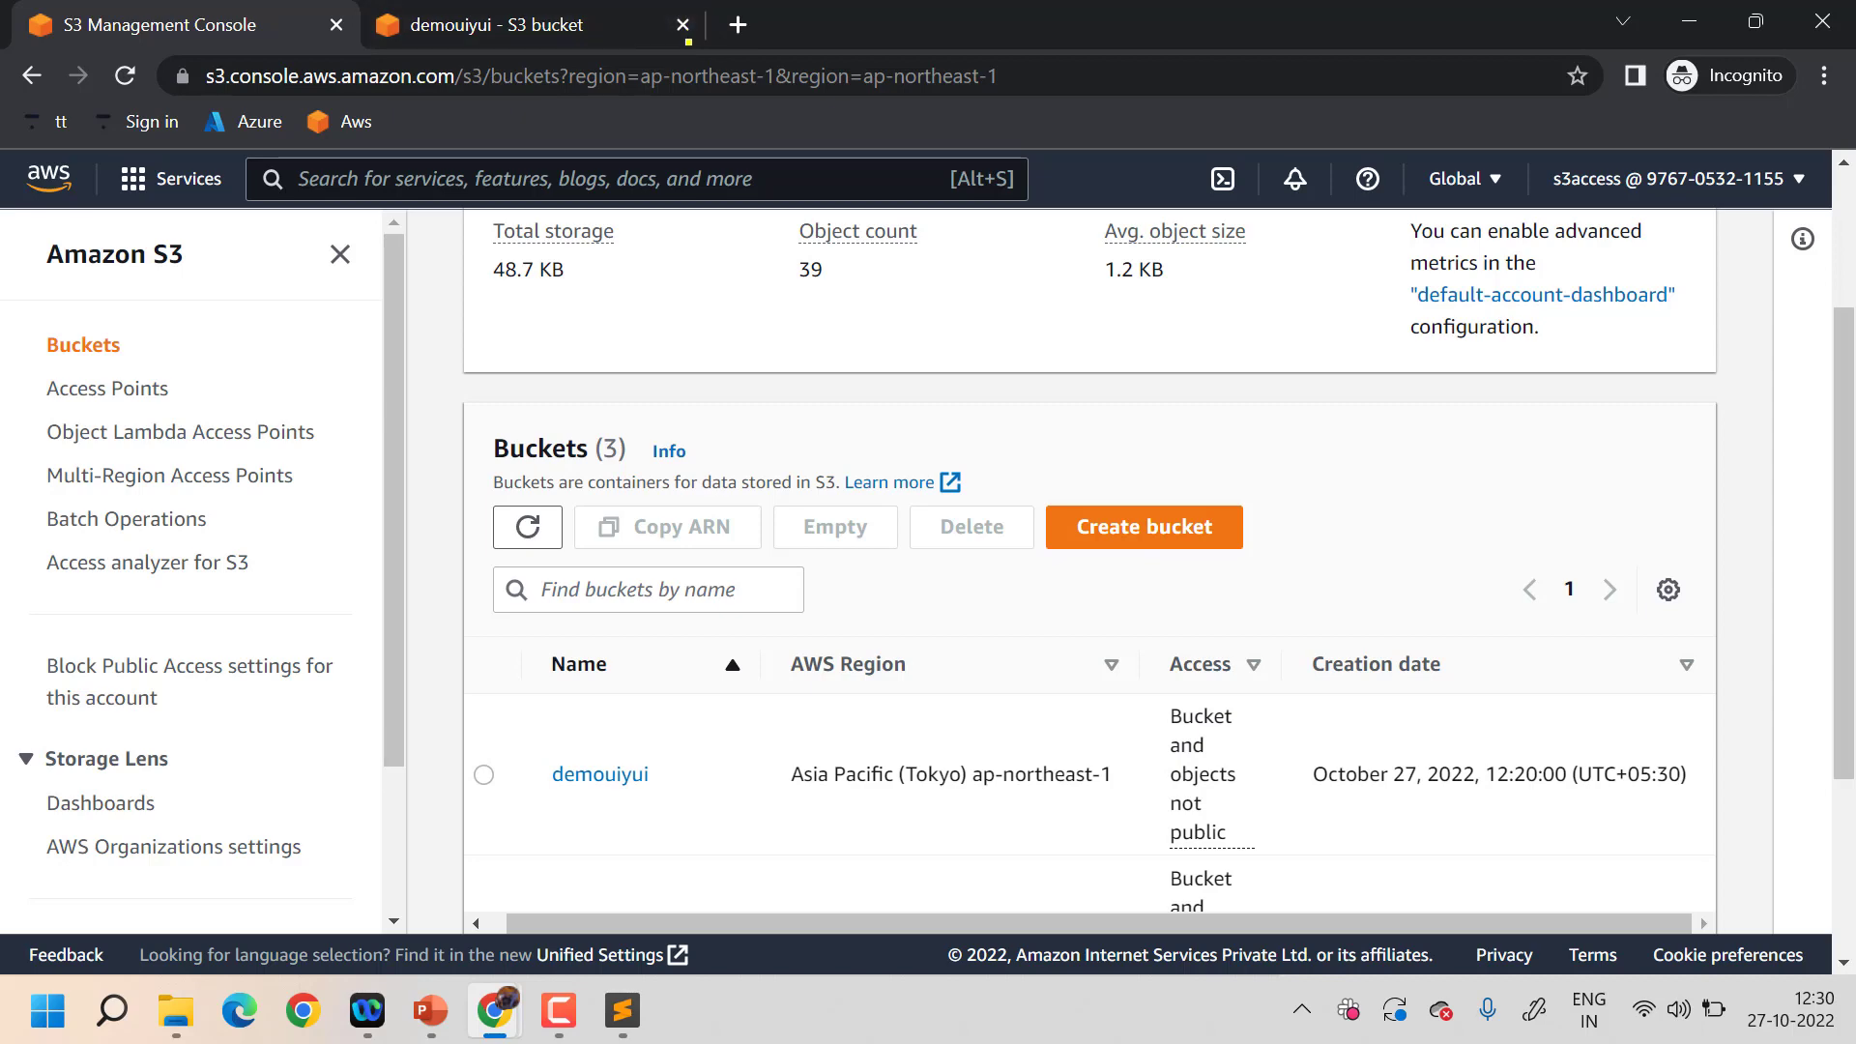
key("F10")
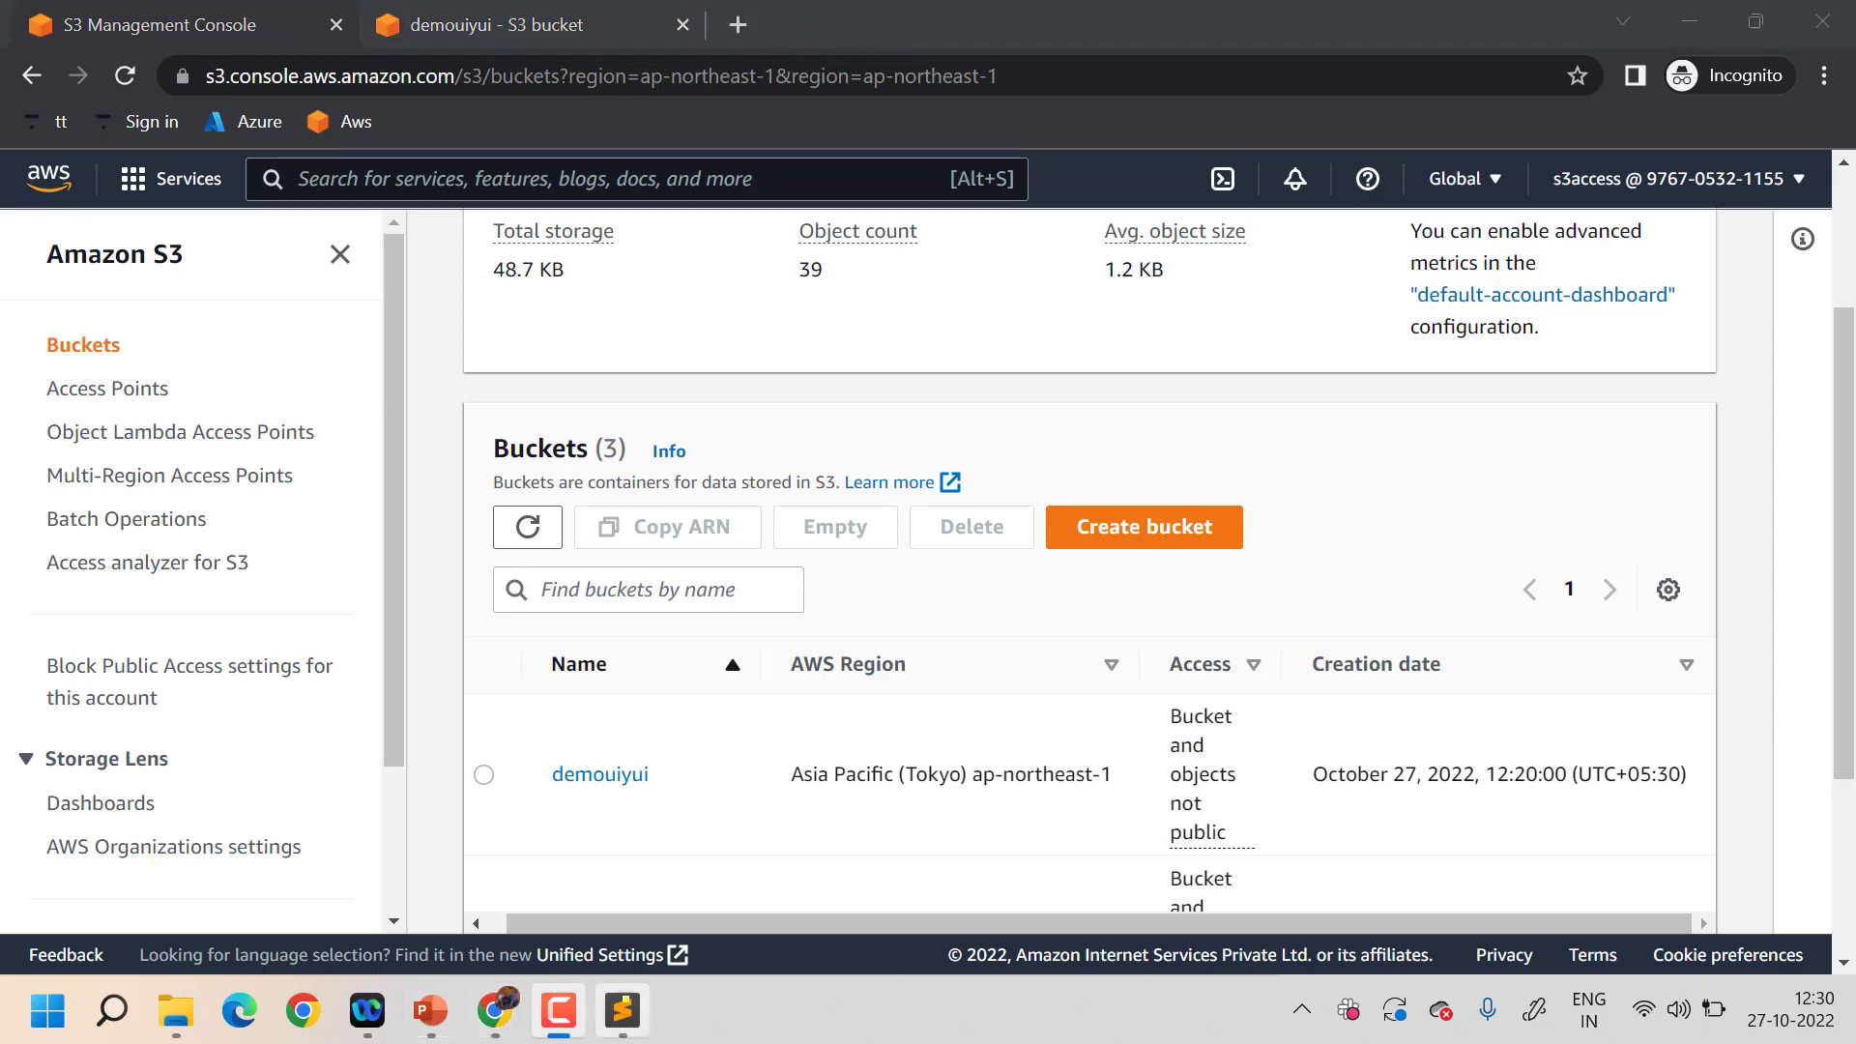
left_click(622, 1010)
scroll(957, 841, "down", 5)
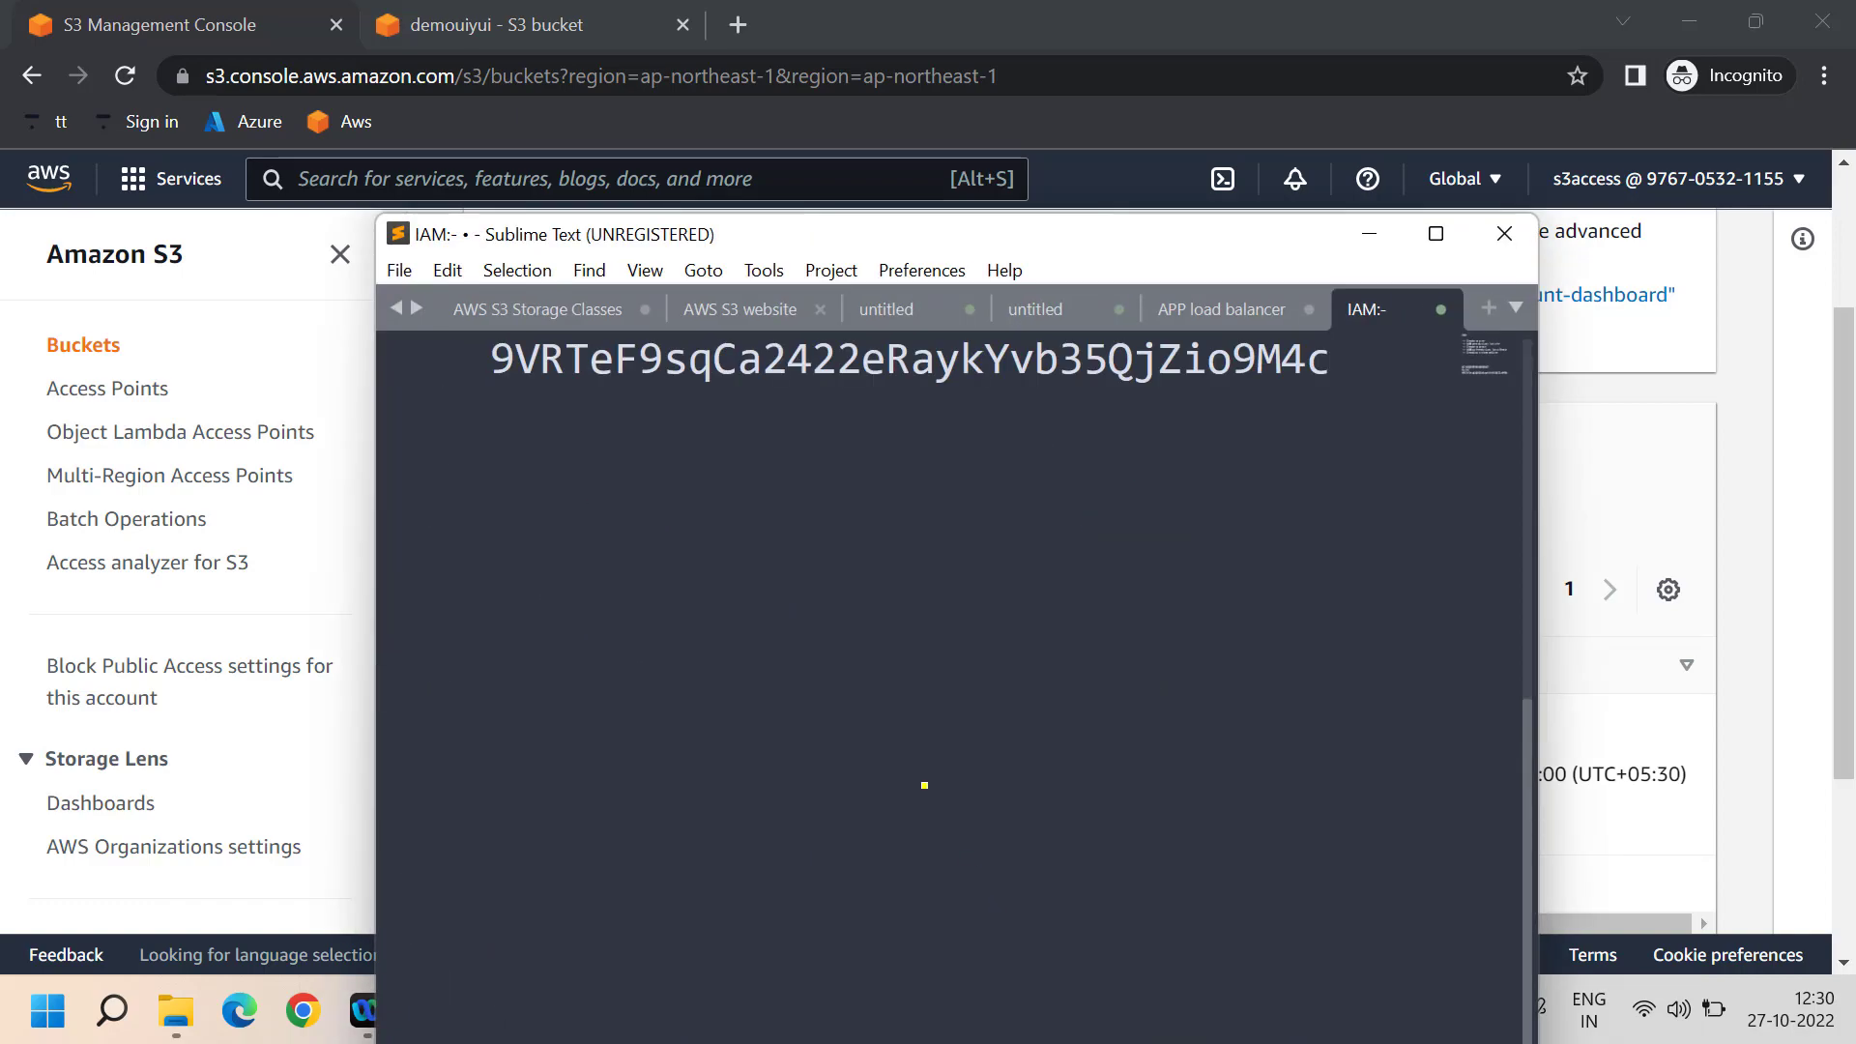
scroll(909, 763, "up", 5)
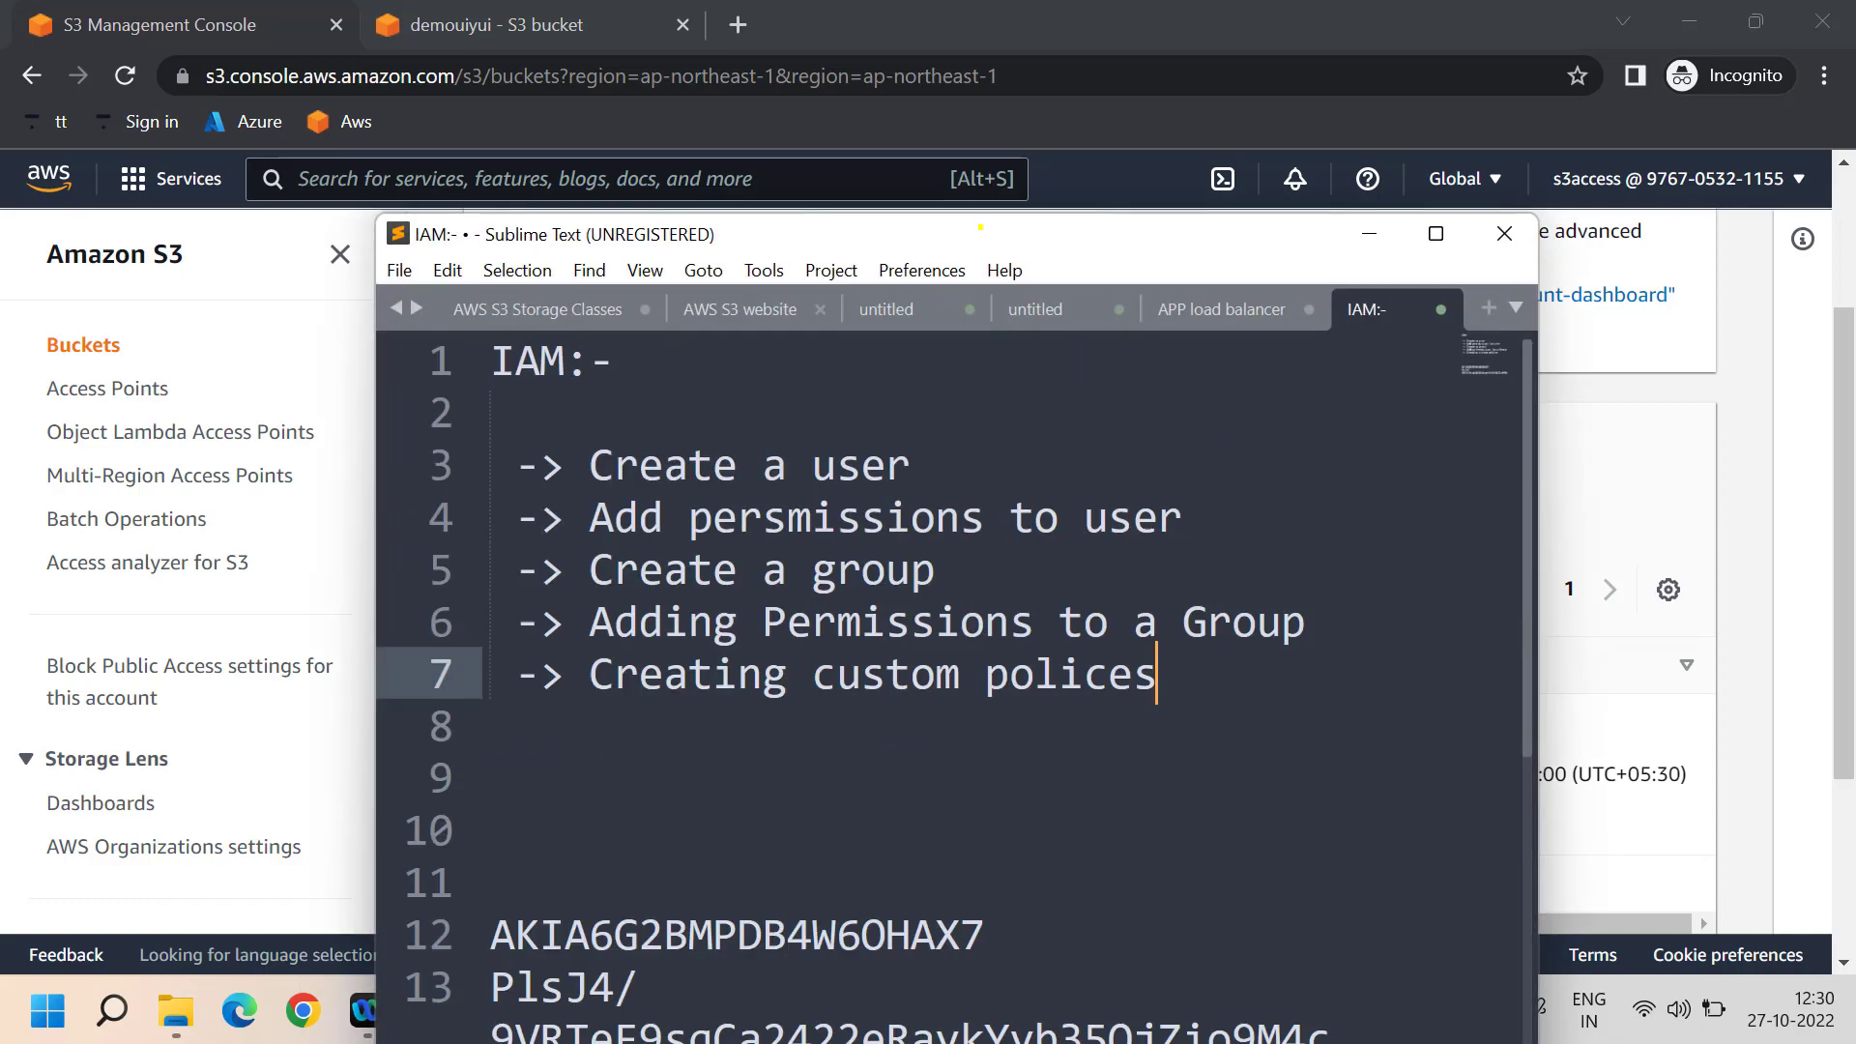
double_click(980, 227)
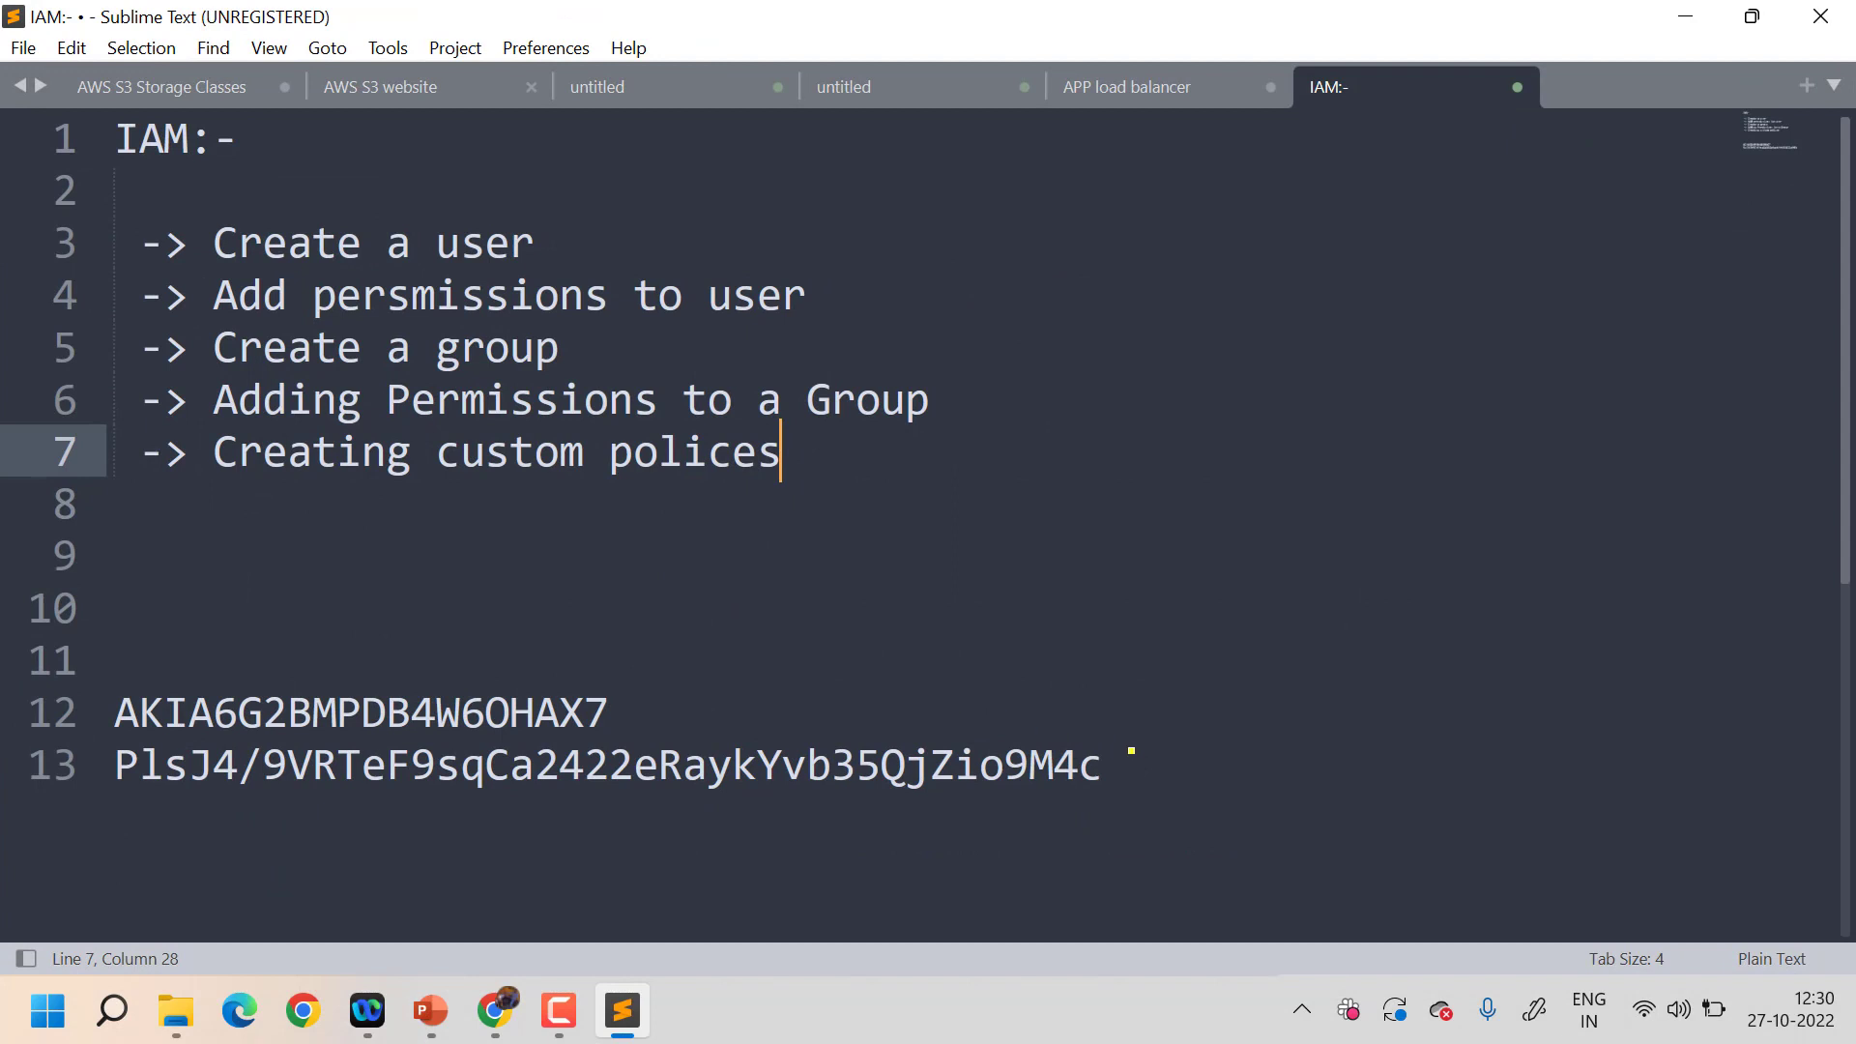
left_click_drag(1131, 750, 453, 642)
left_click_drag(225, 674, 111, 698)
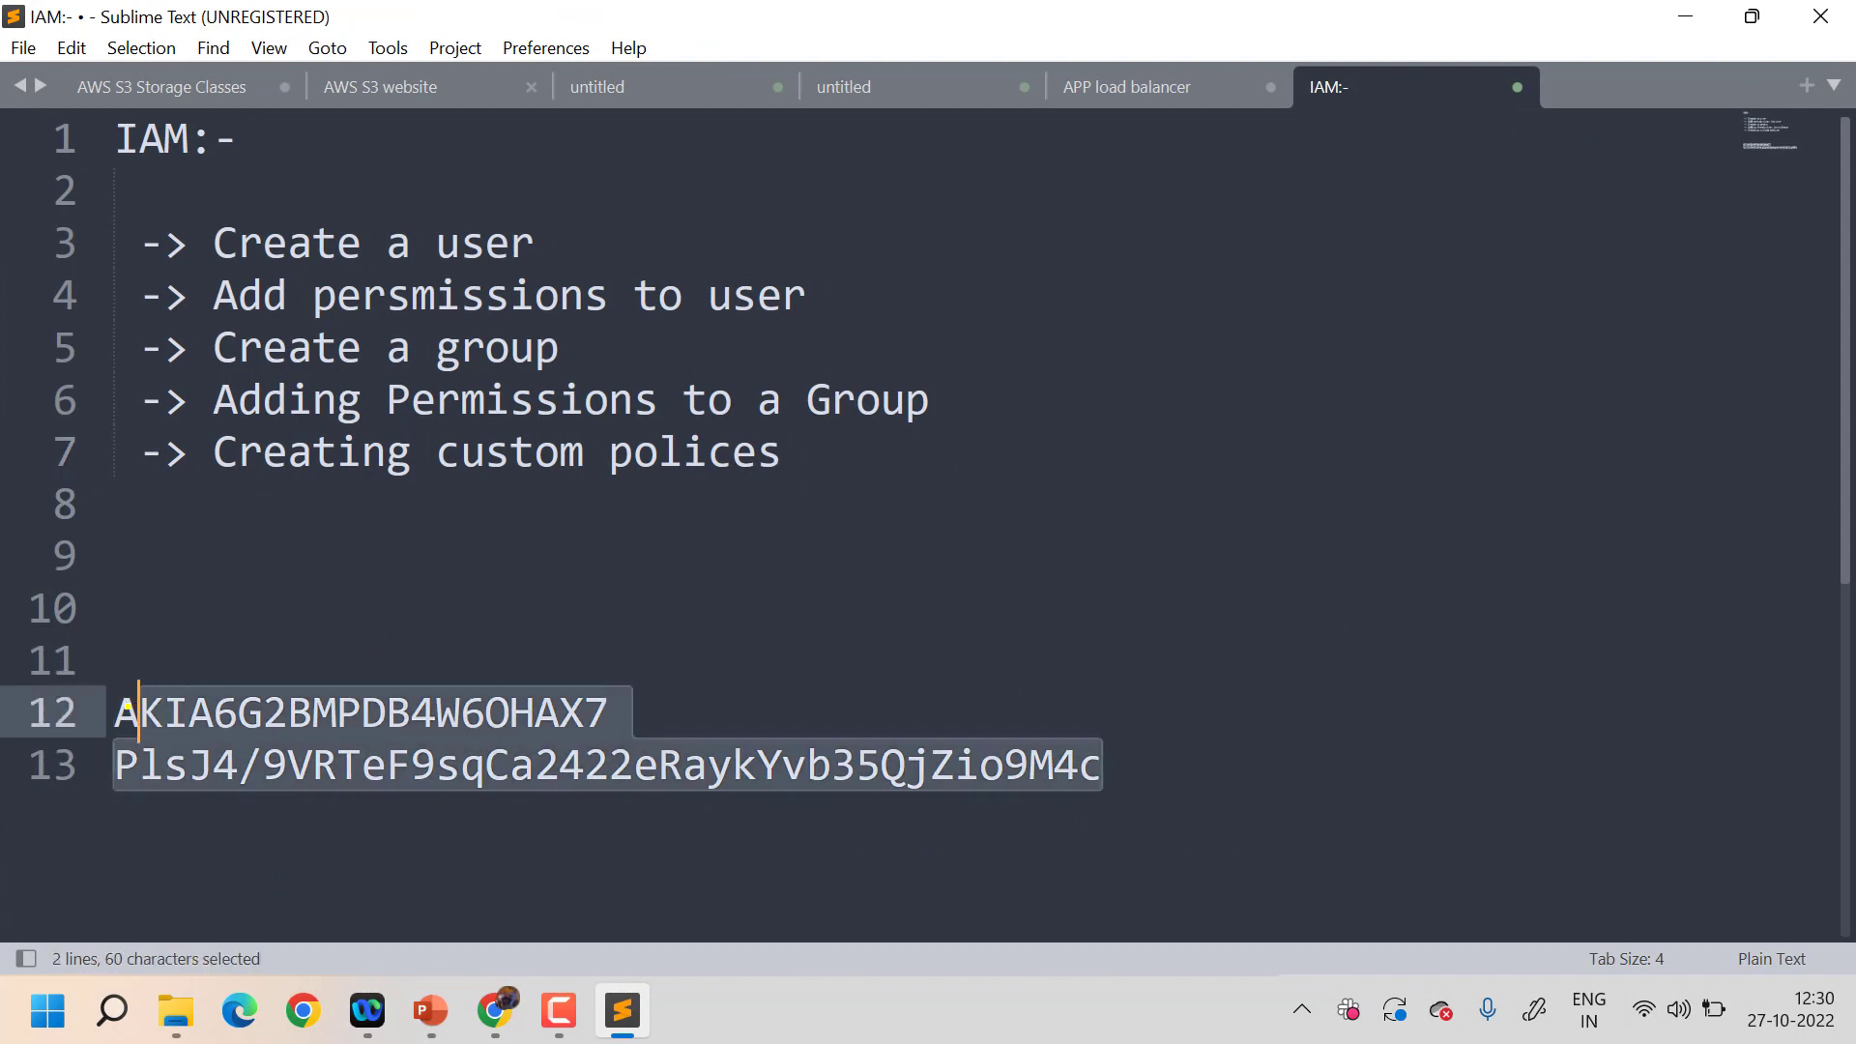
left_click(1414, 449)
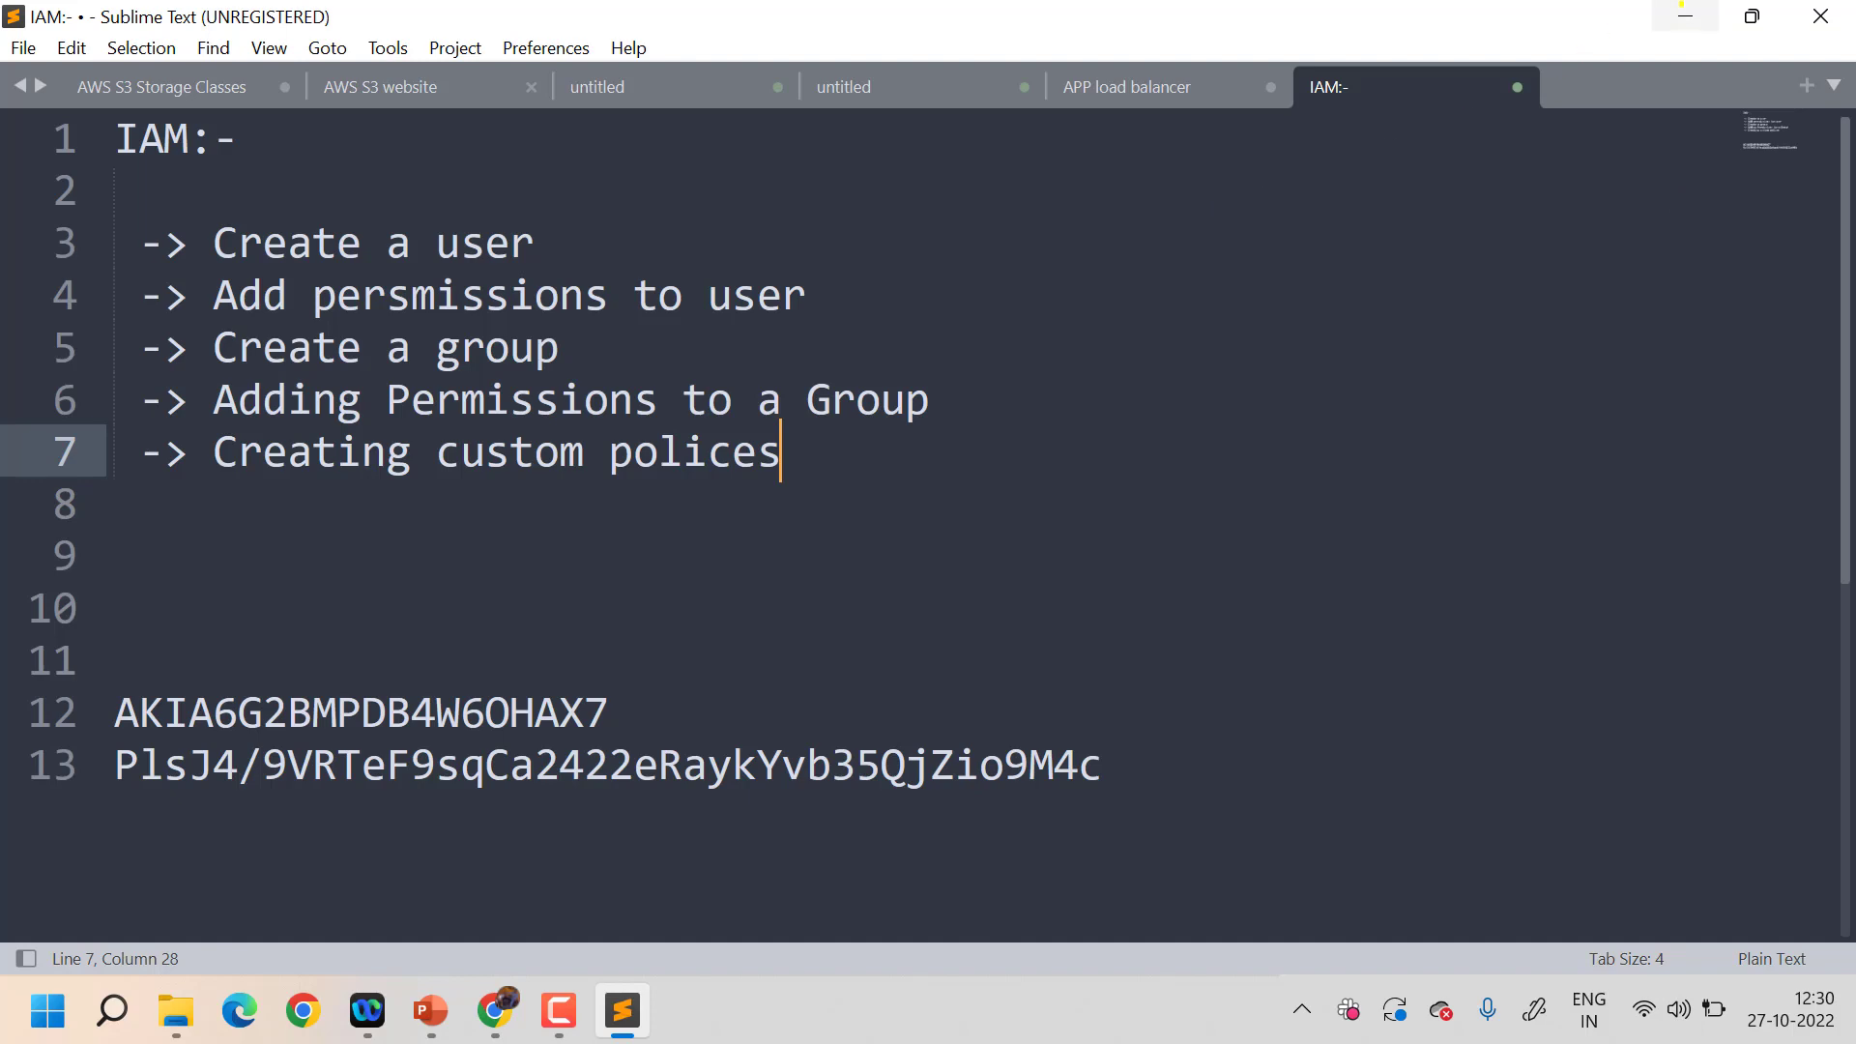
left_click(1684, 14)
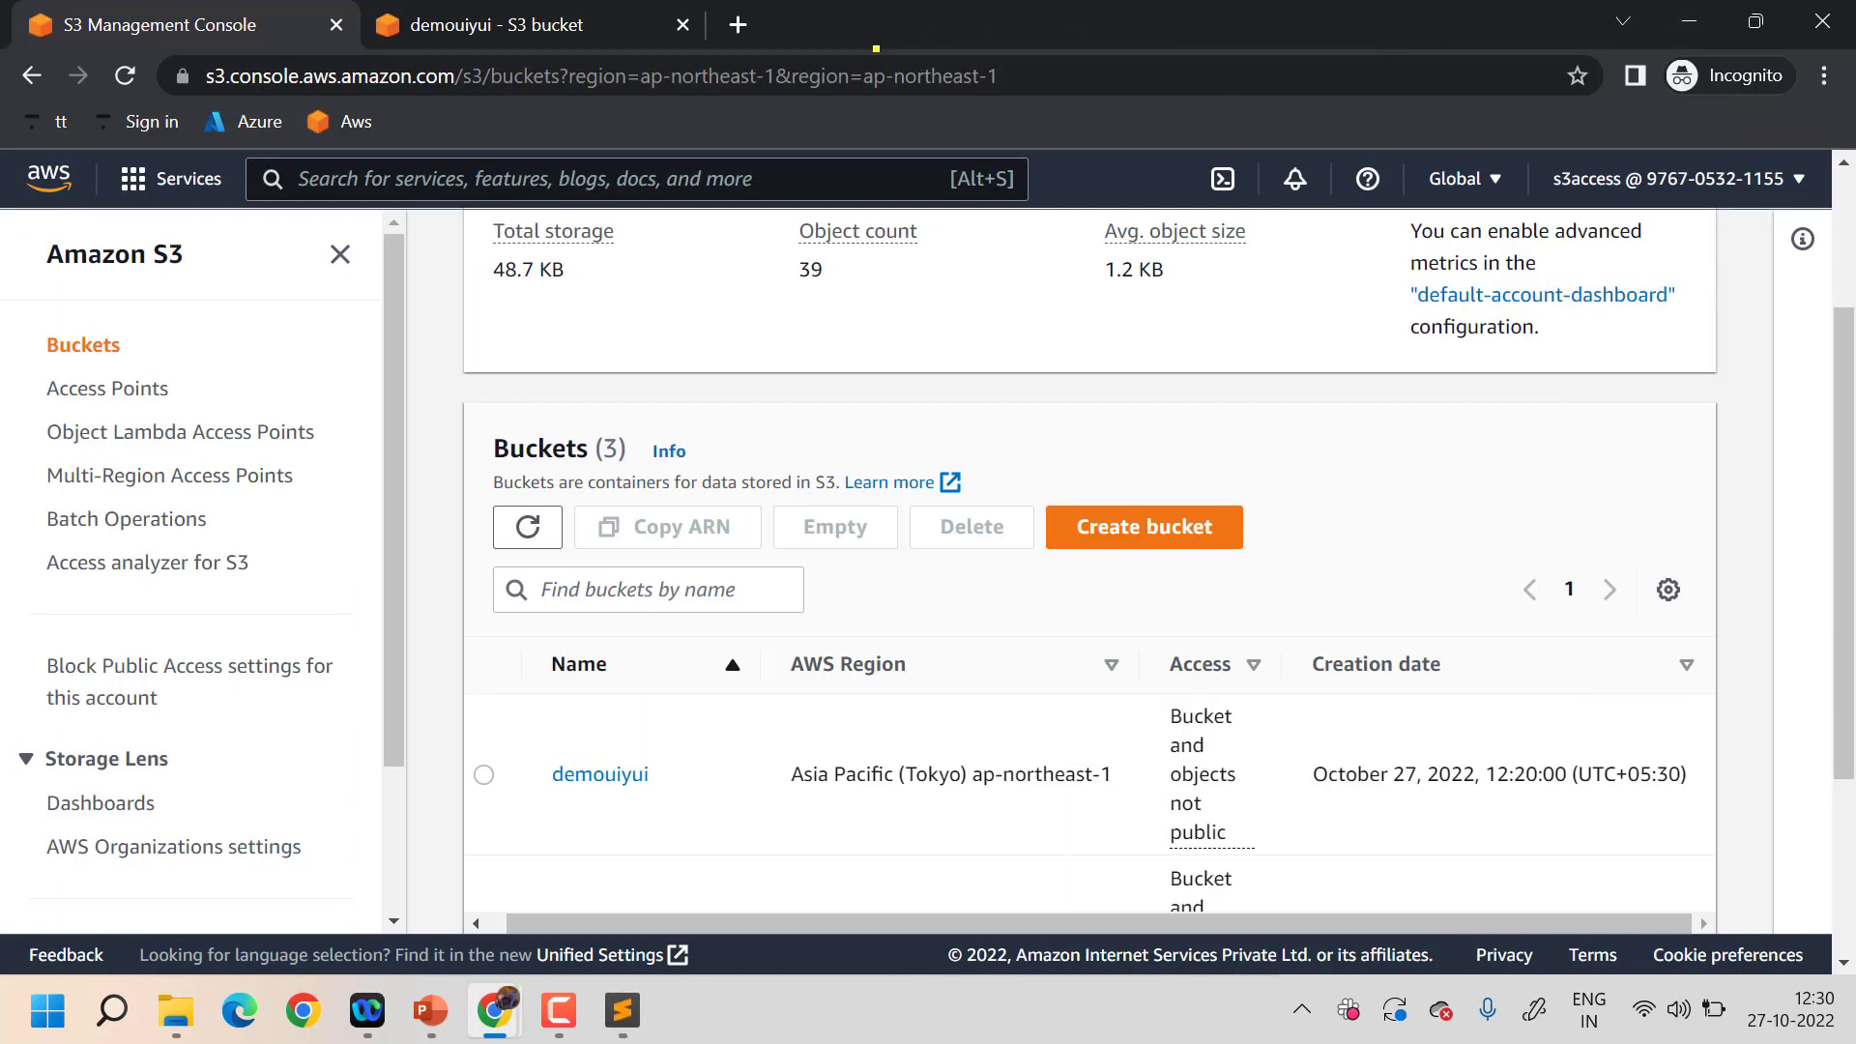
- Copy the instance's public IPv4 address 18.237.93.146 and search Windows for putty
key("F10")
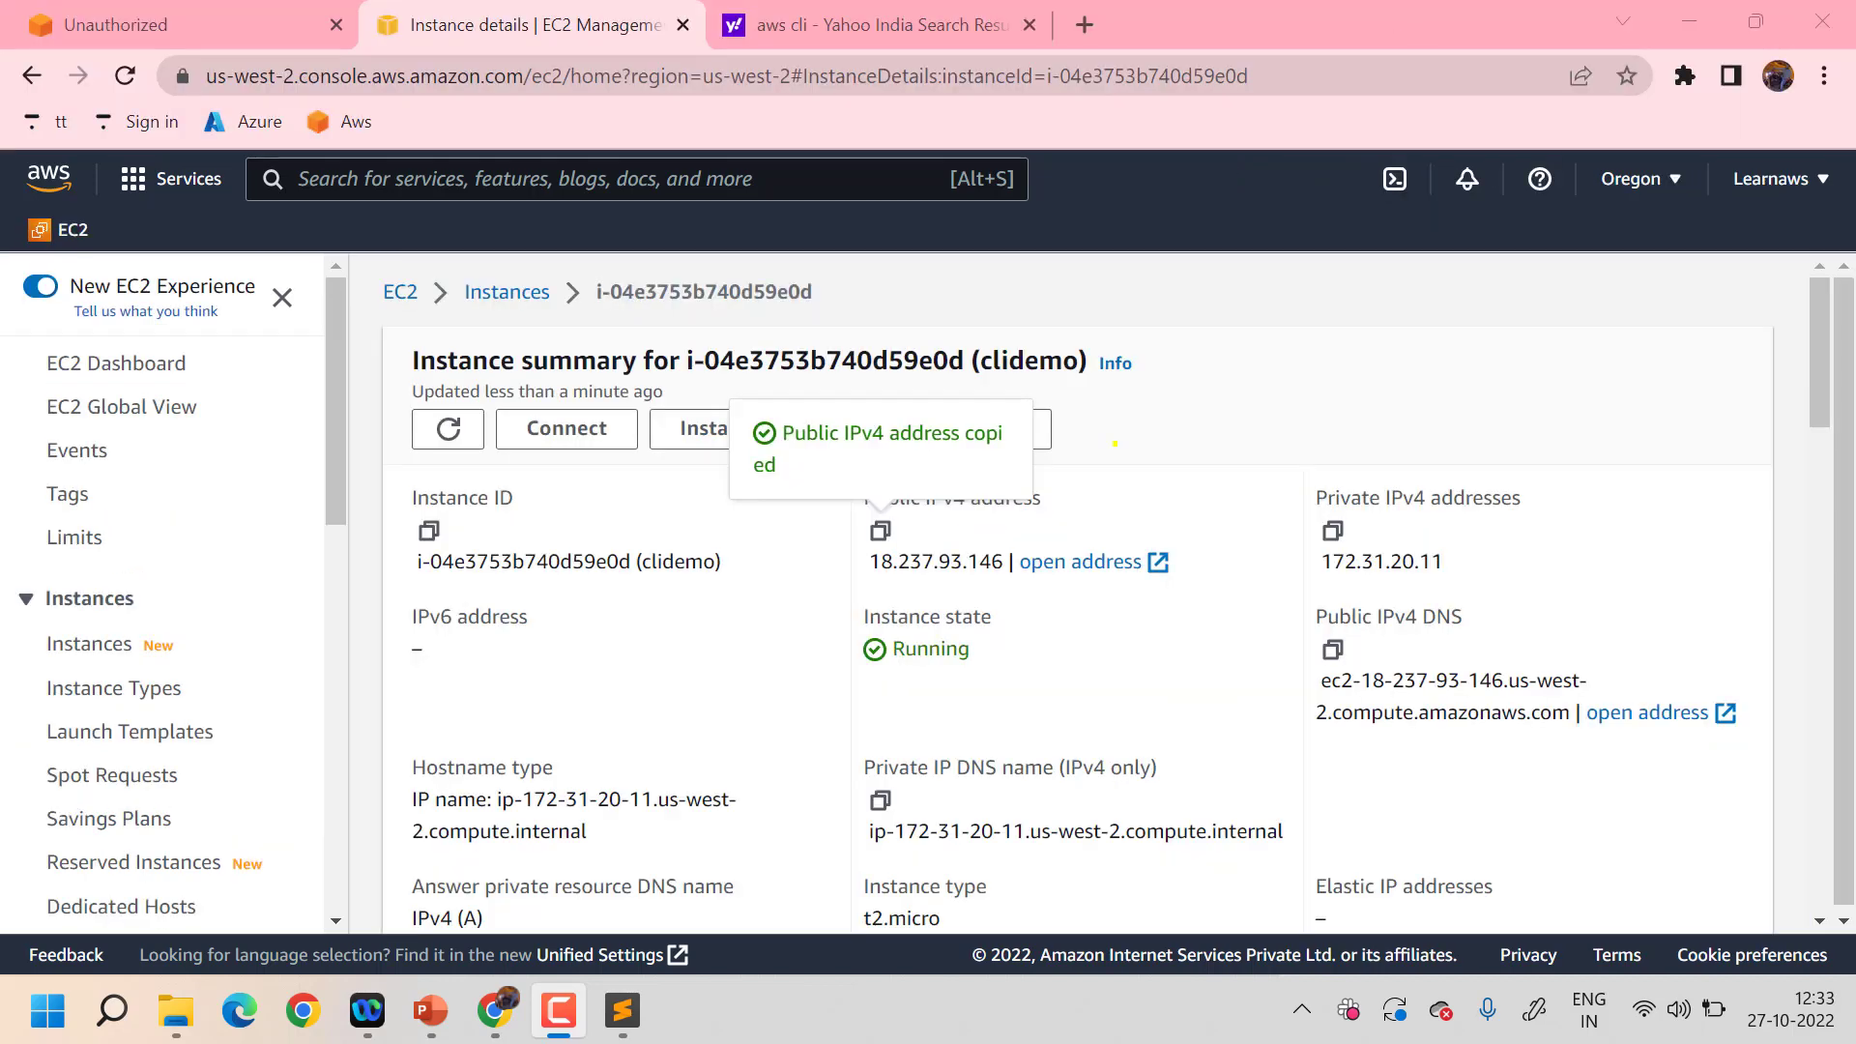
left_click(1114, 444)
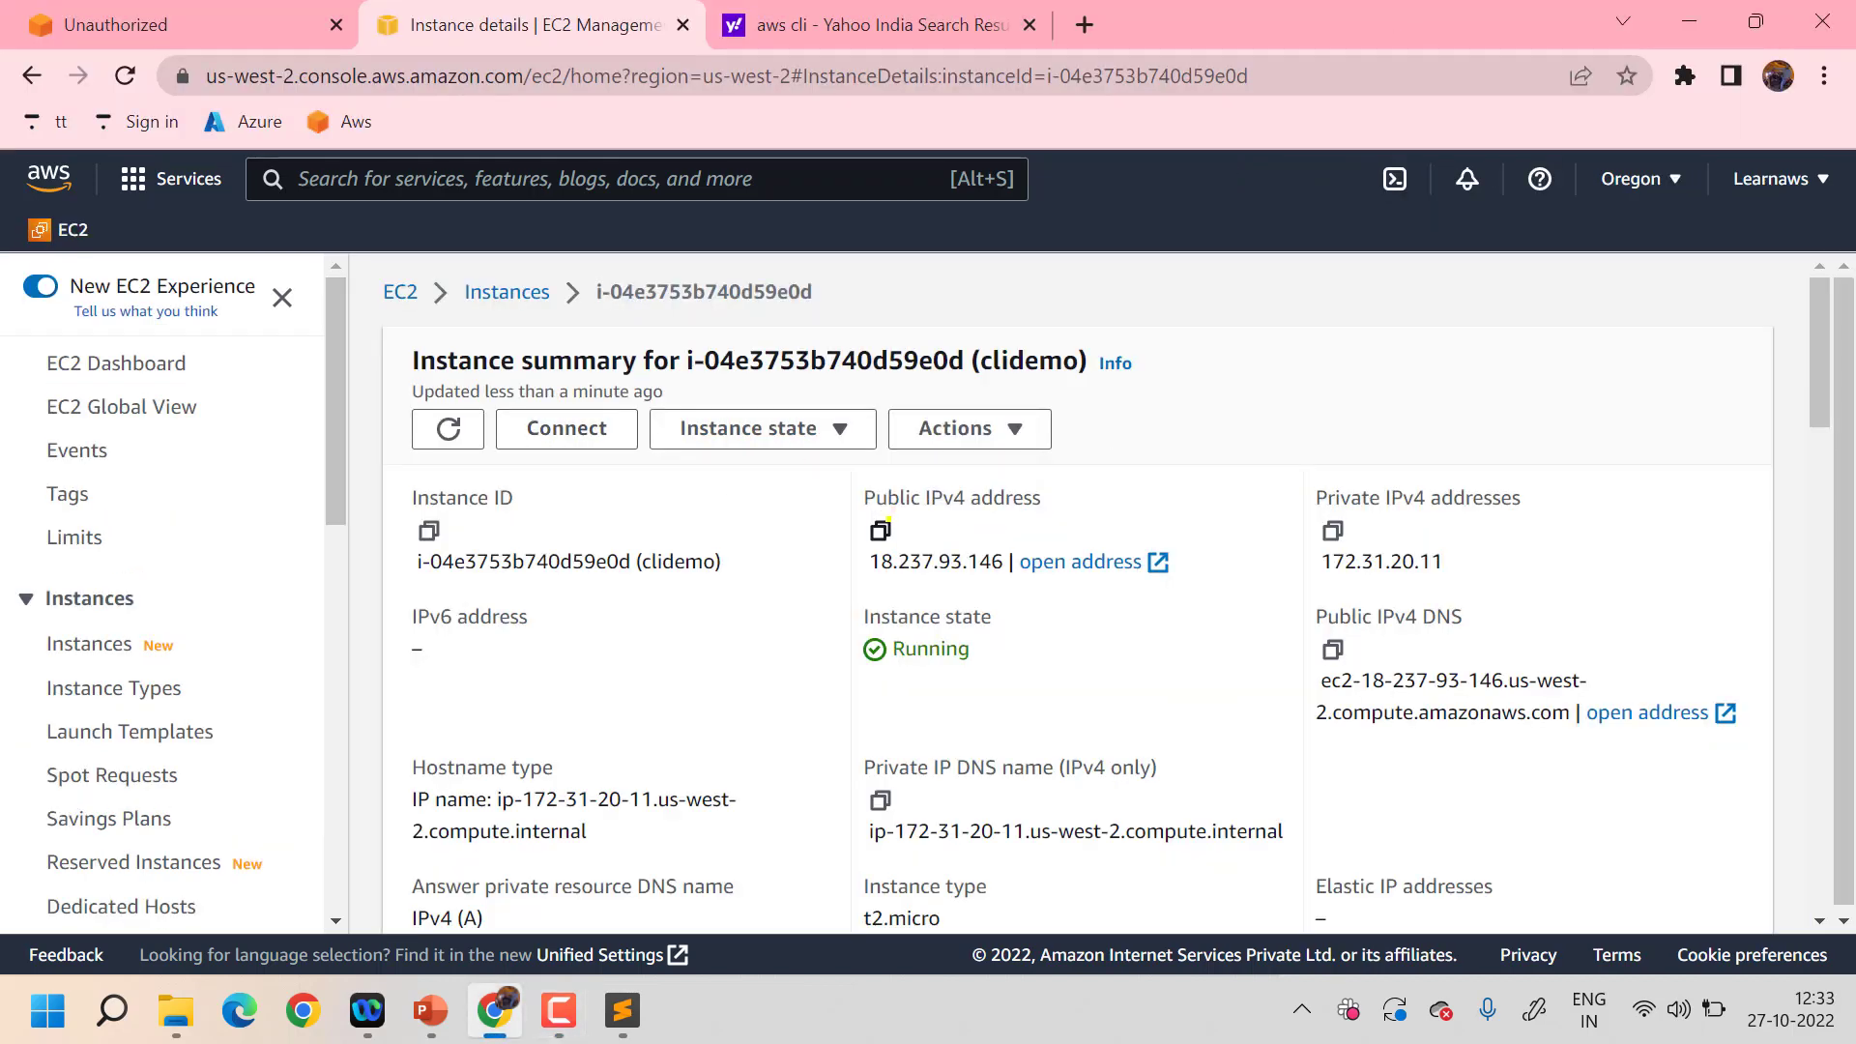
left_click(882, 528)
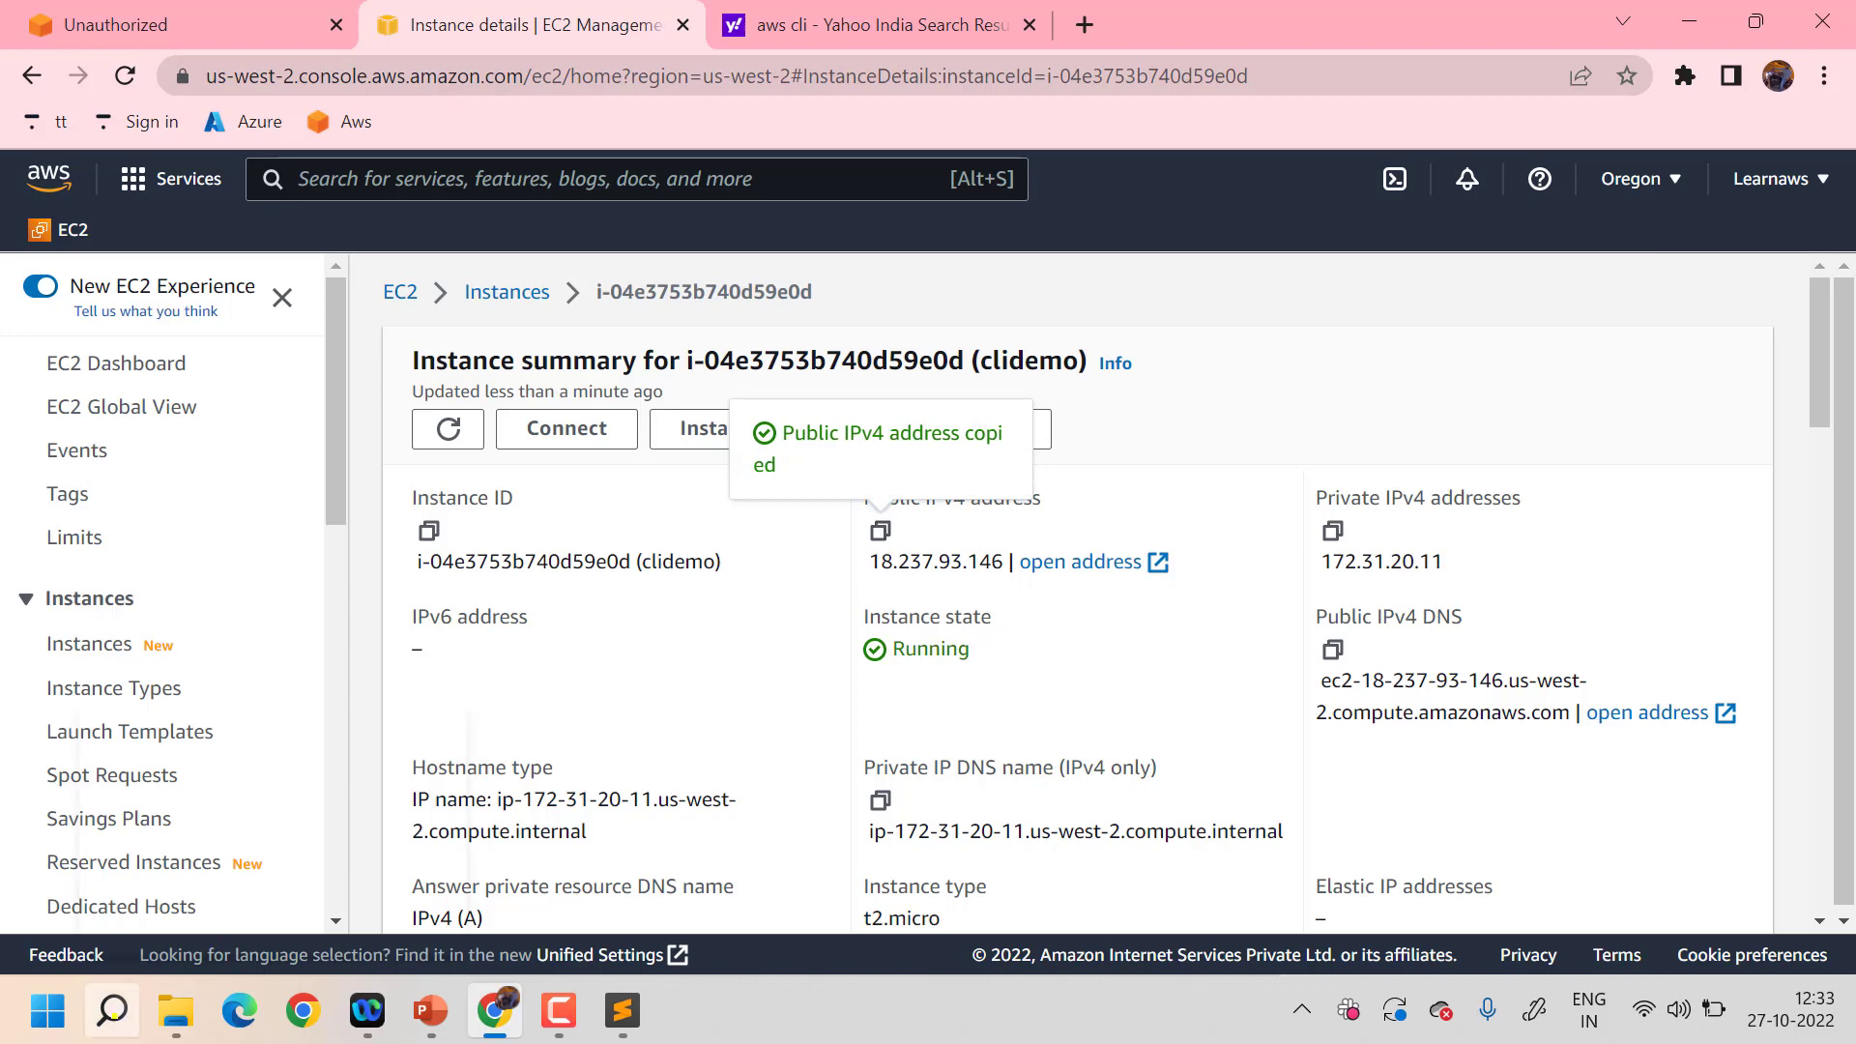
left_click(112, 1010)
type("putty")
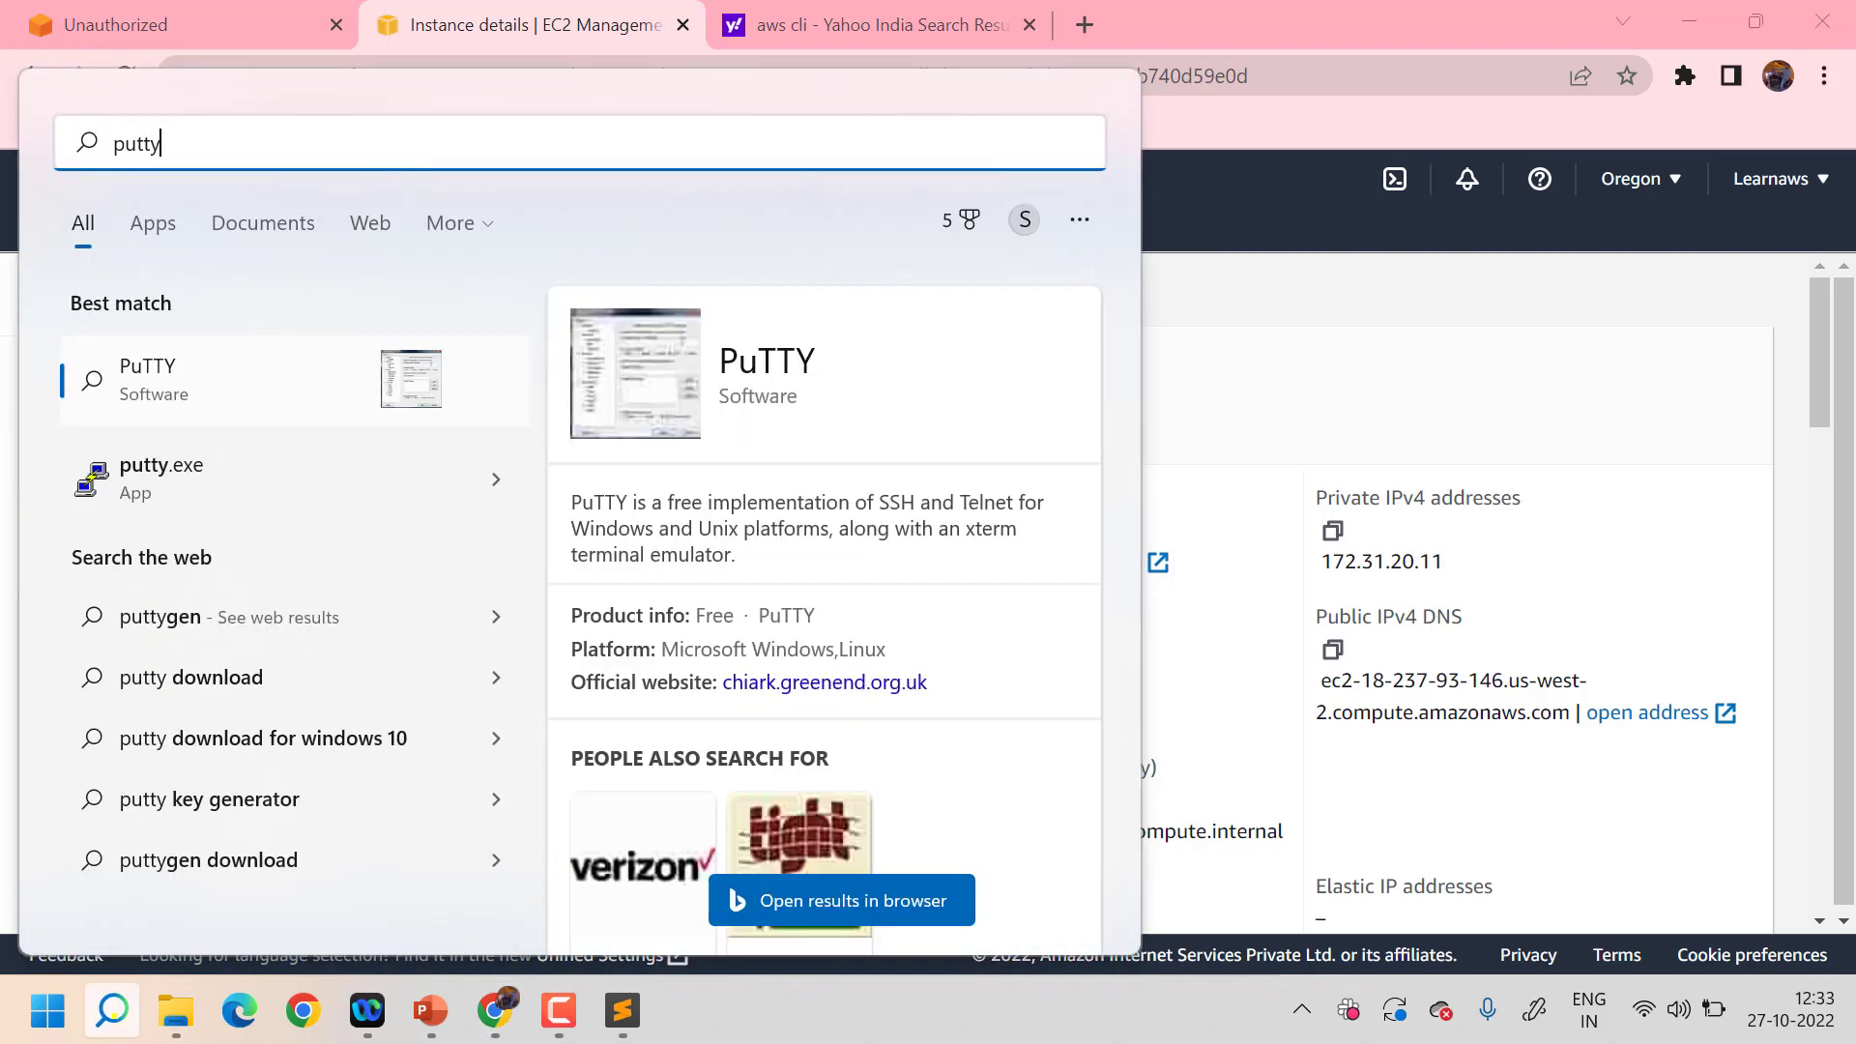
- Launch PuTTY and enter ubuntu@ plus the instance's public IP 18.237.93.146 as the host
left_click(213, 483)
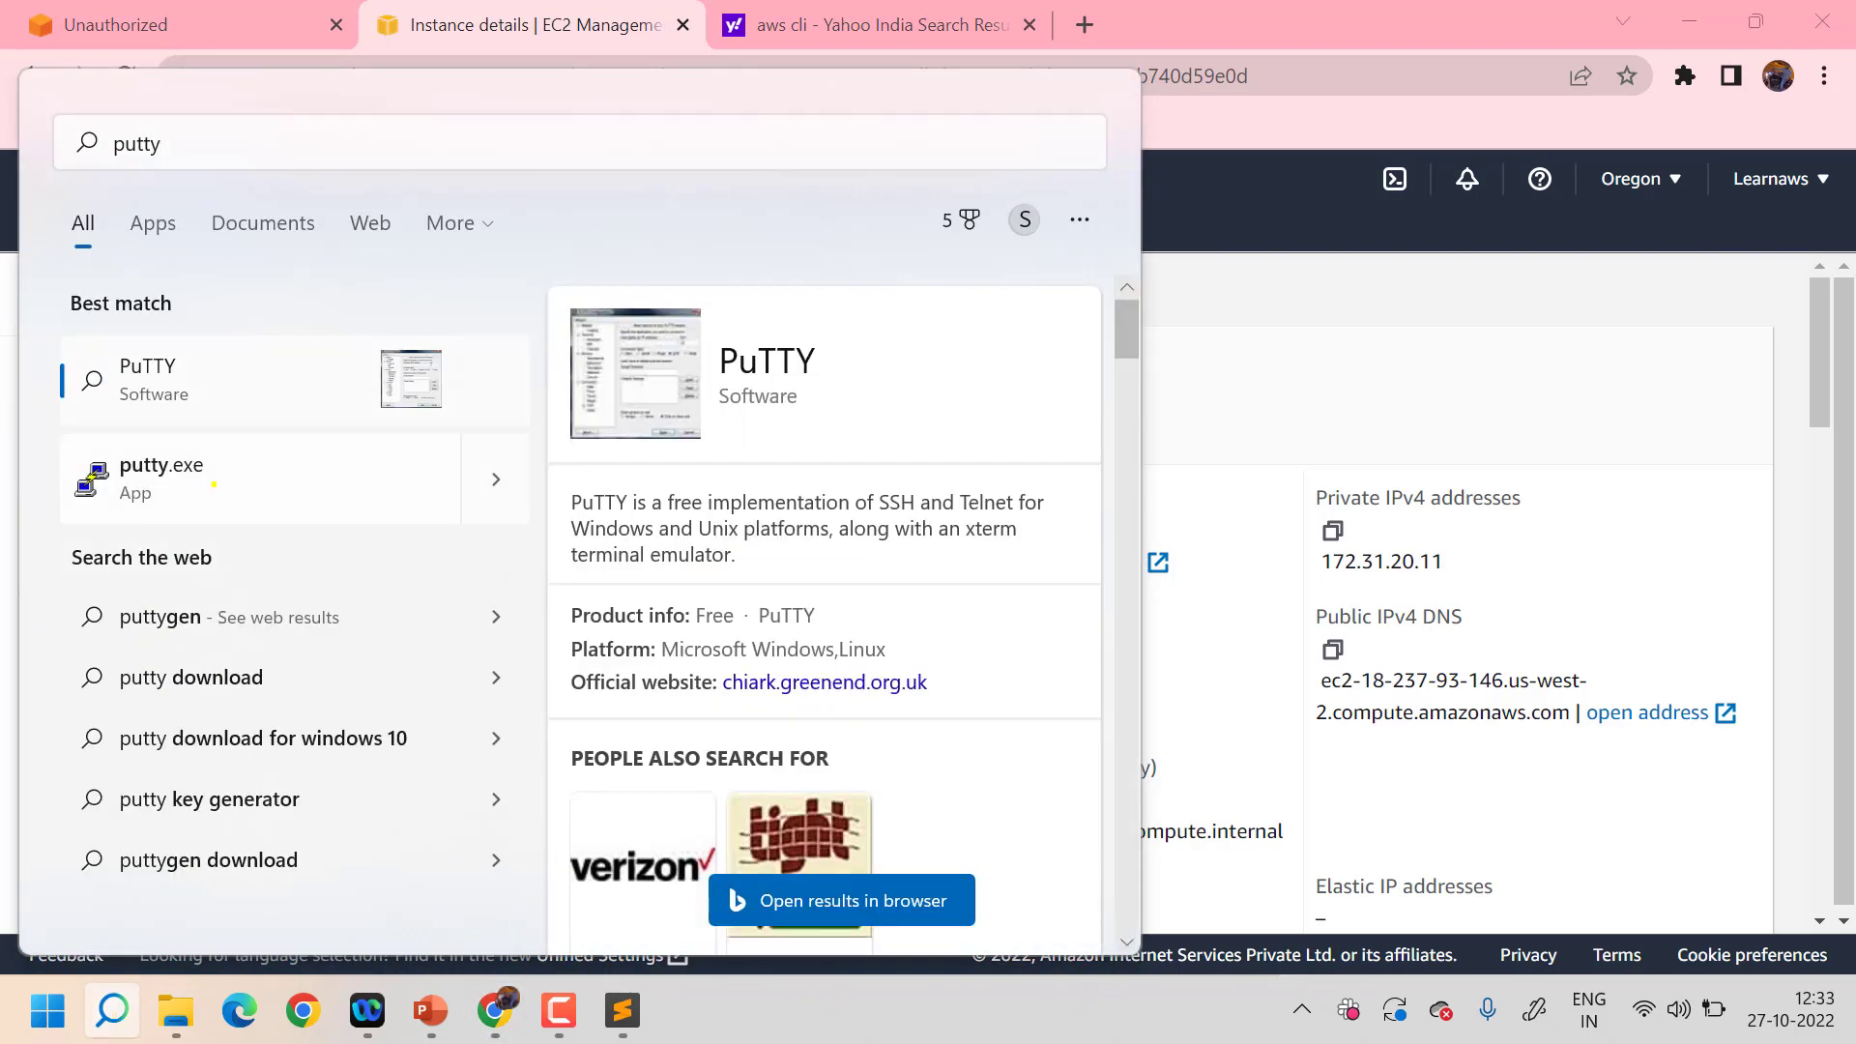
type("ubu")
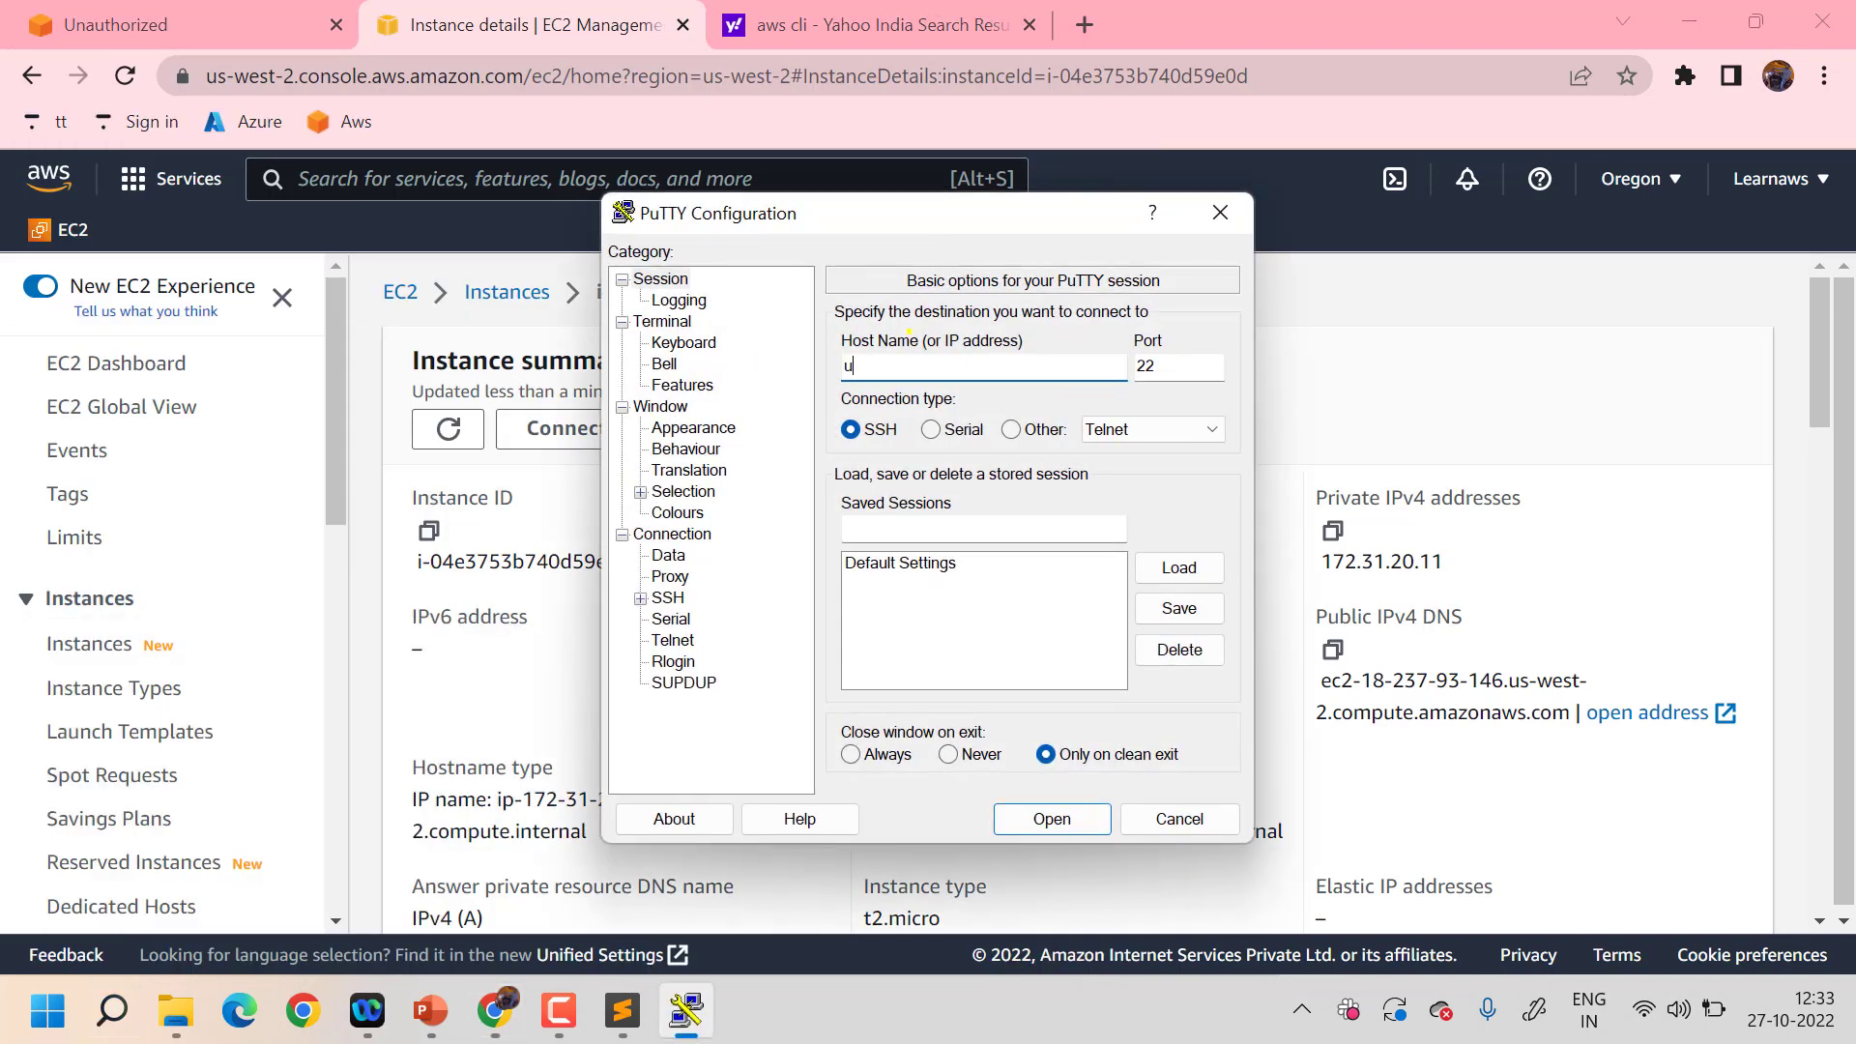
key("BackSpace")
type("buntu")
type("@")
key("ctrl+v")
- Set copy1.ppk as the SSH Auth private key and open the connection
left_click(627, 589)
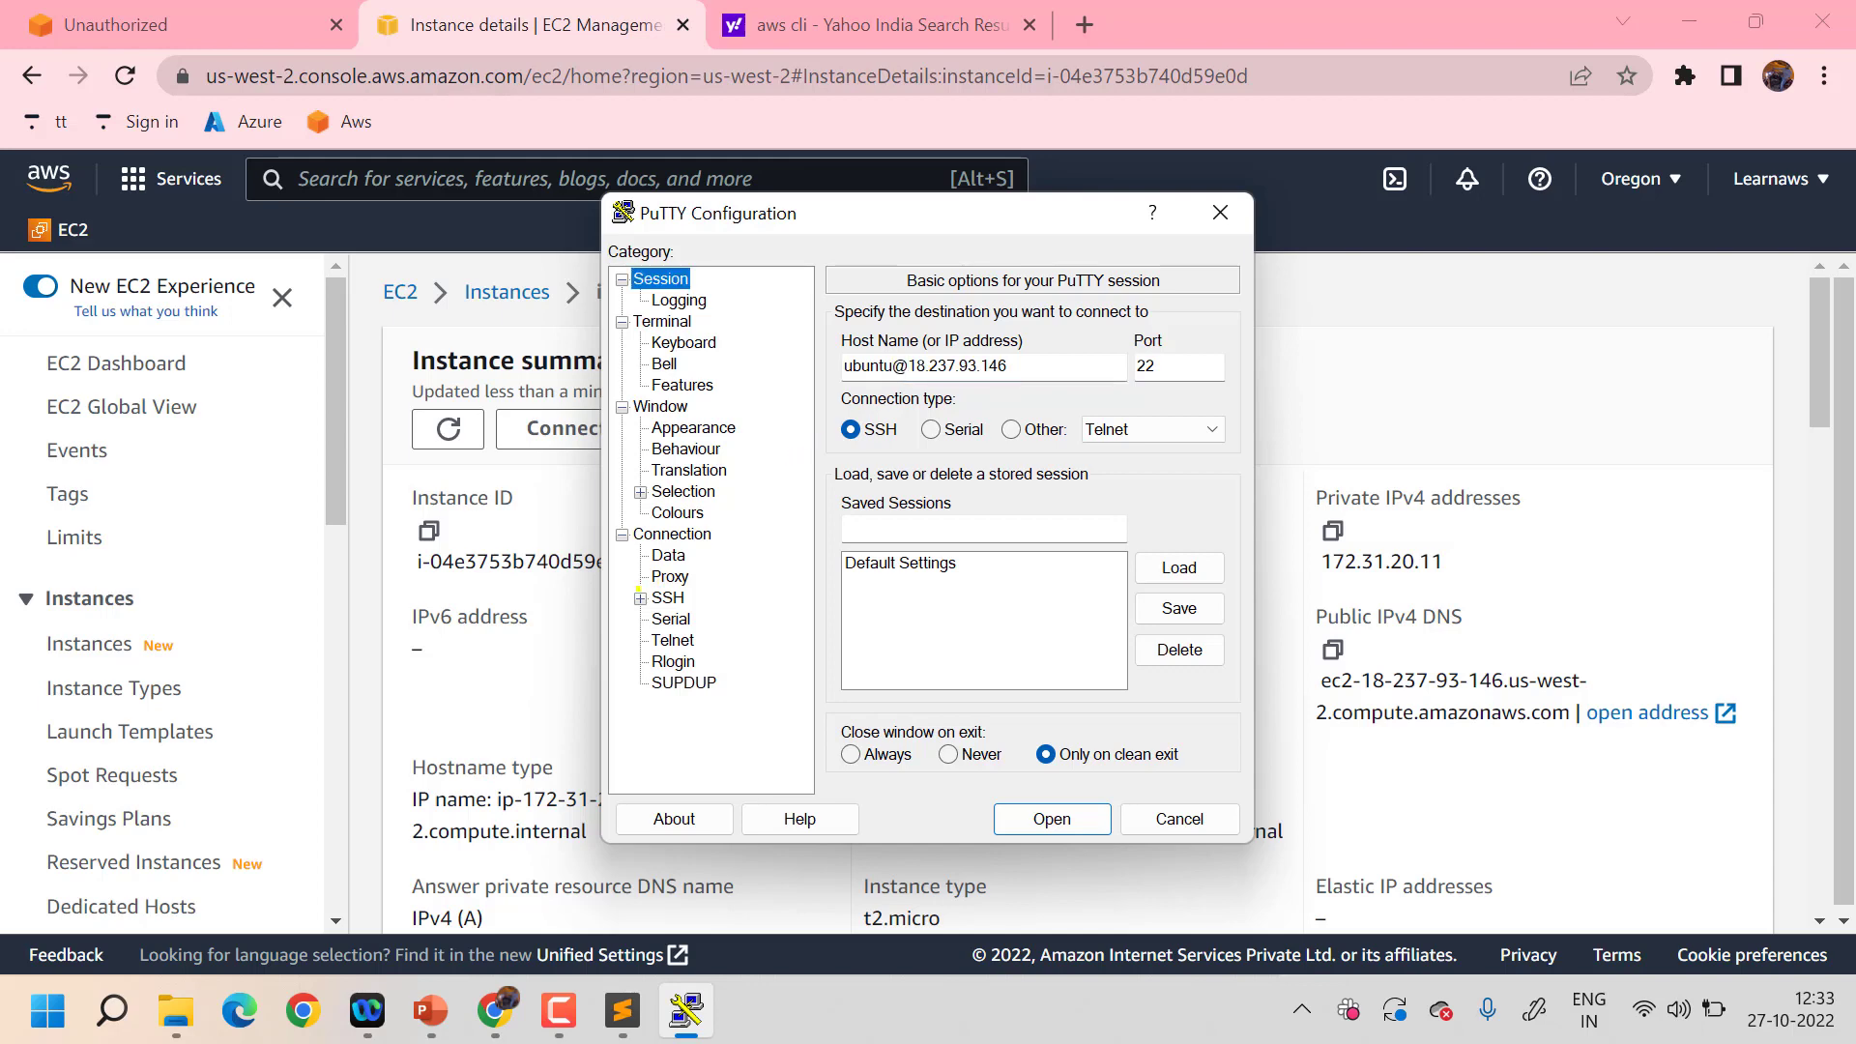
left_click(639, 596)
left_click(684, 660)
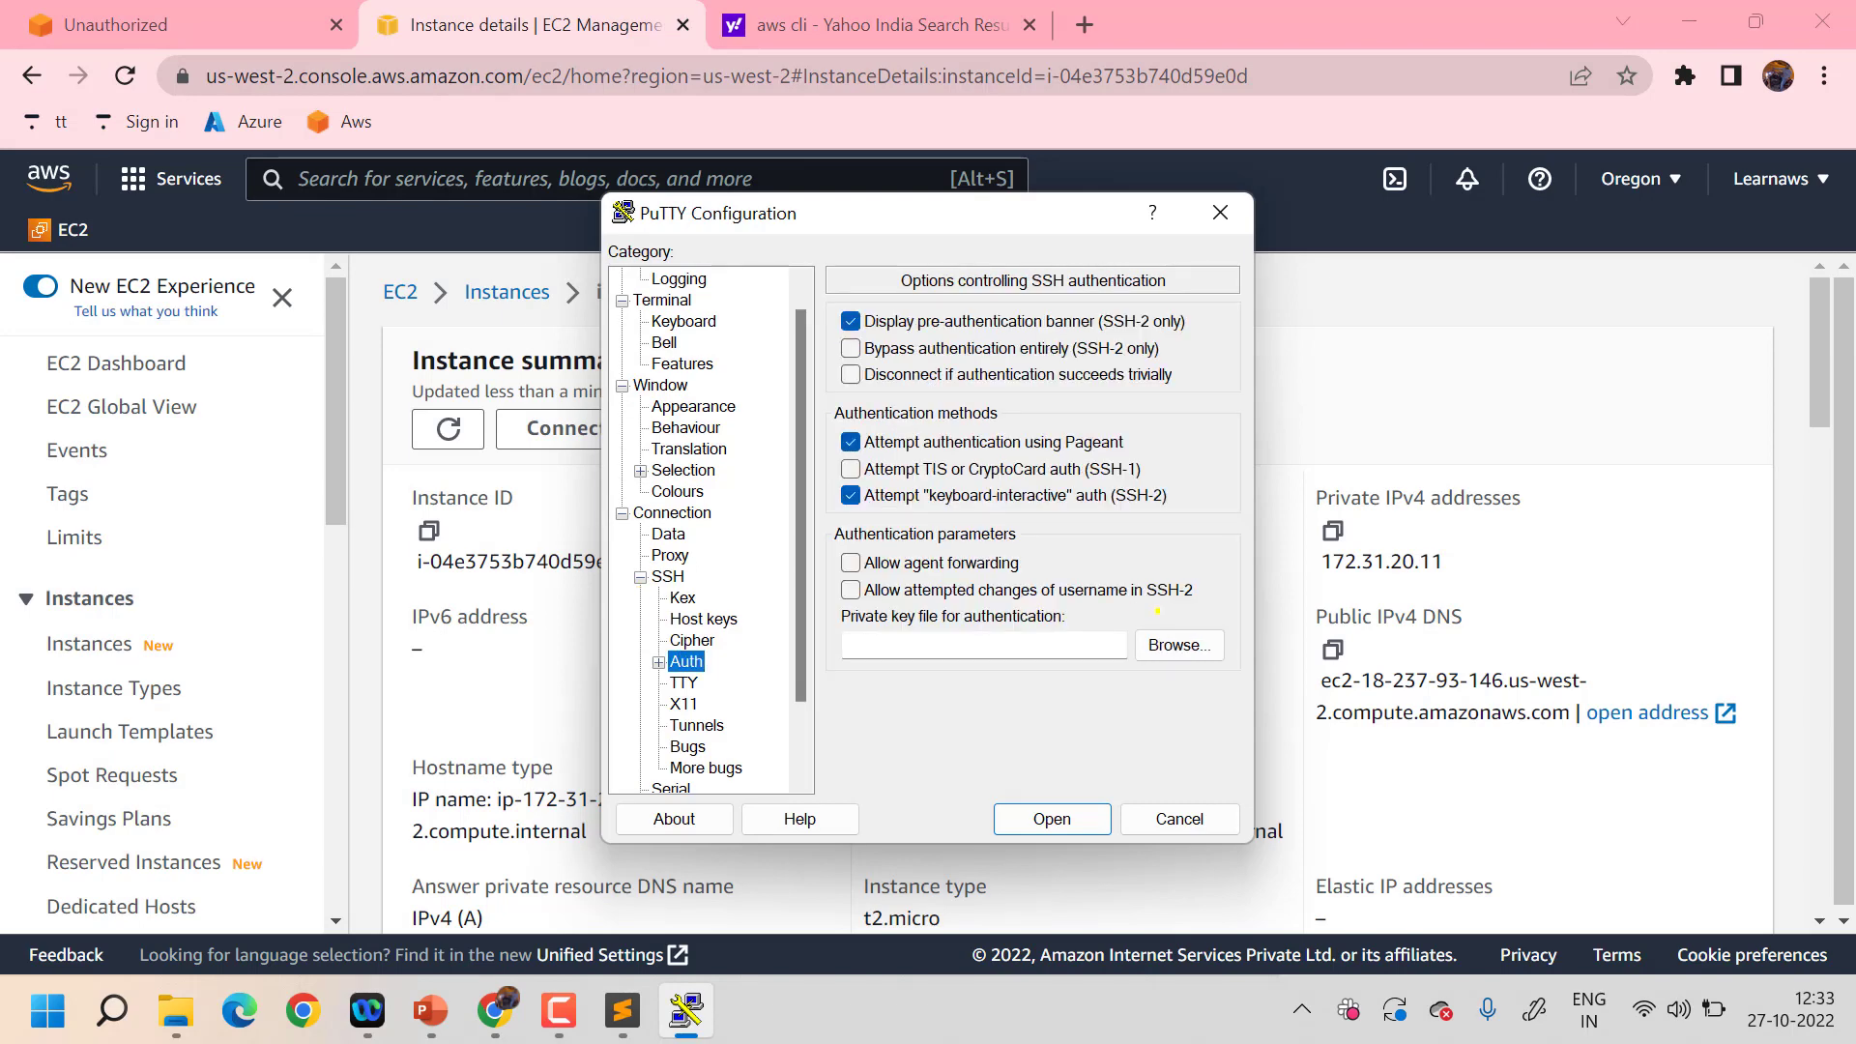
left_click(1174, 644)
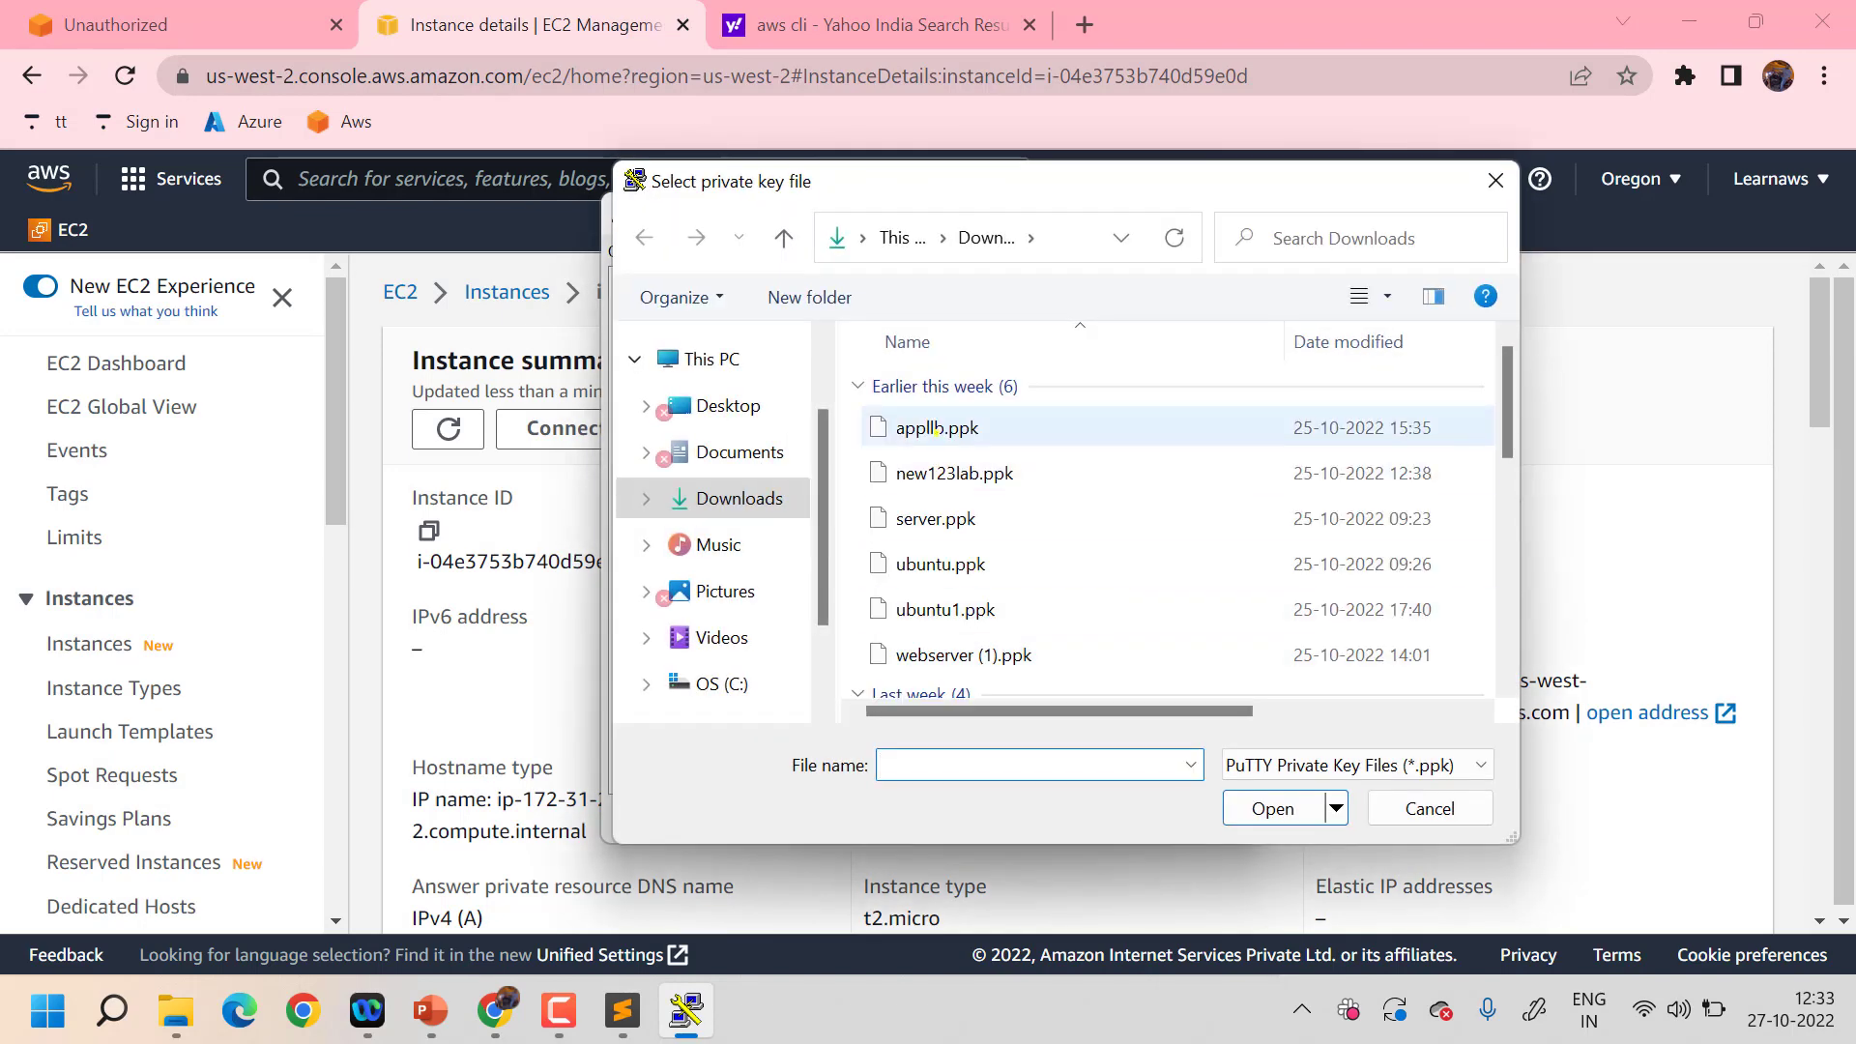
type("copy")
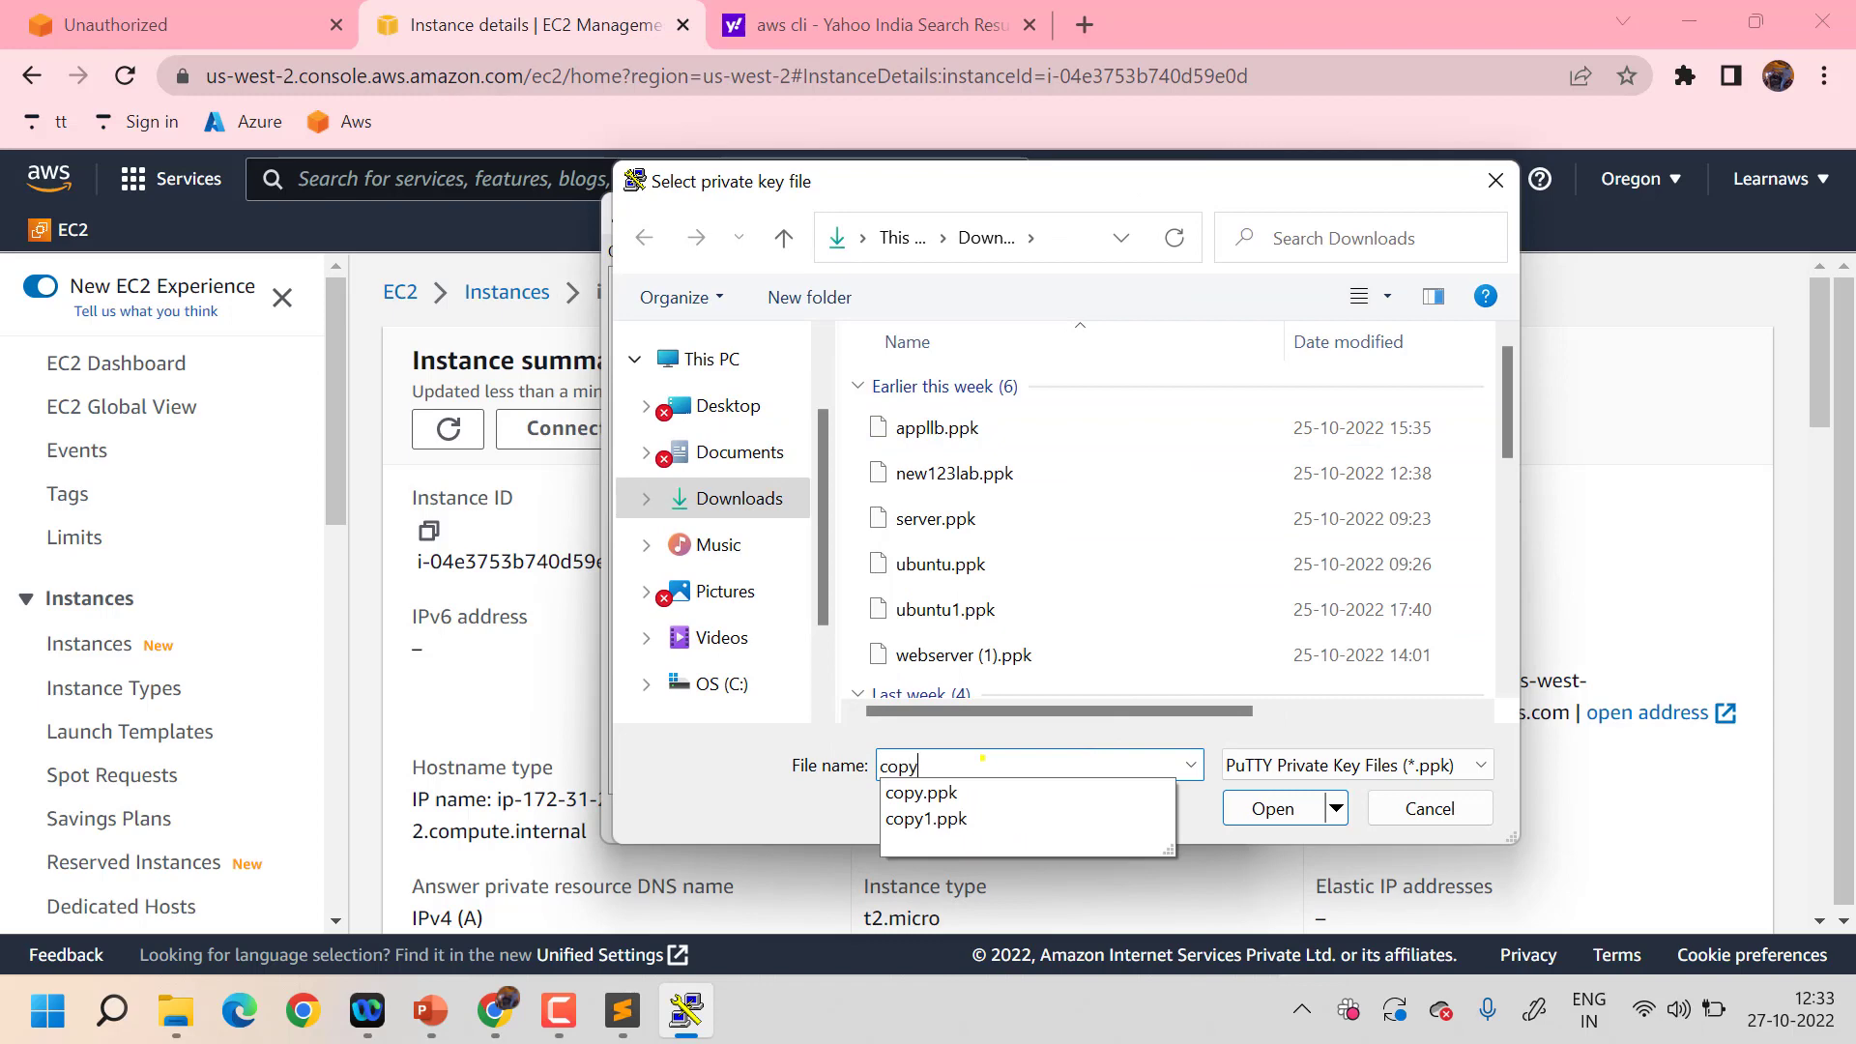
left_click(952, 820)
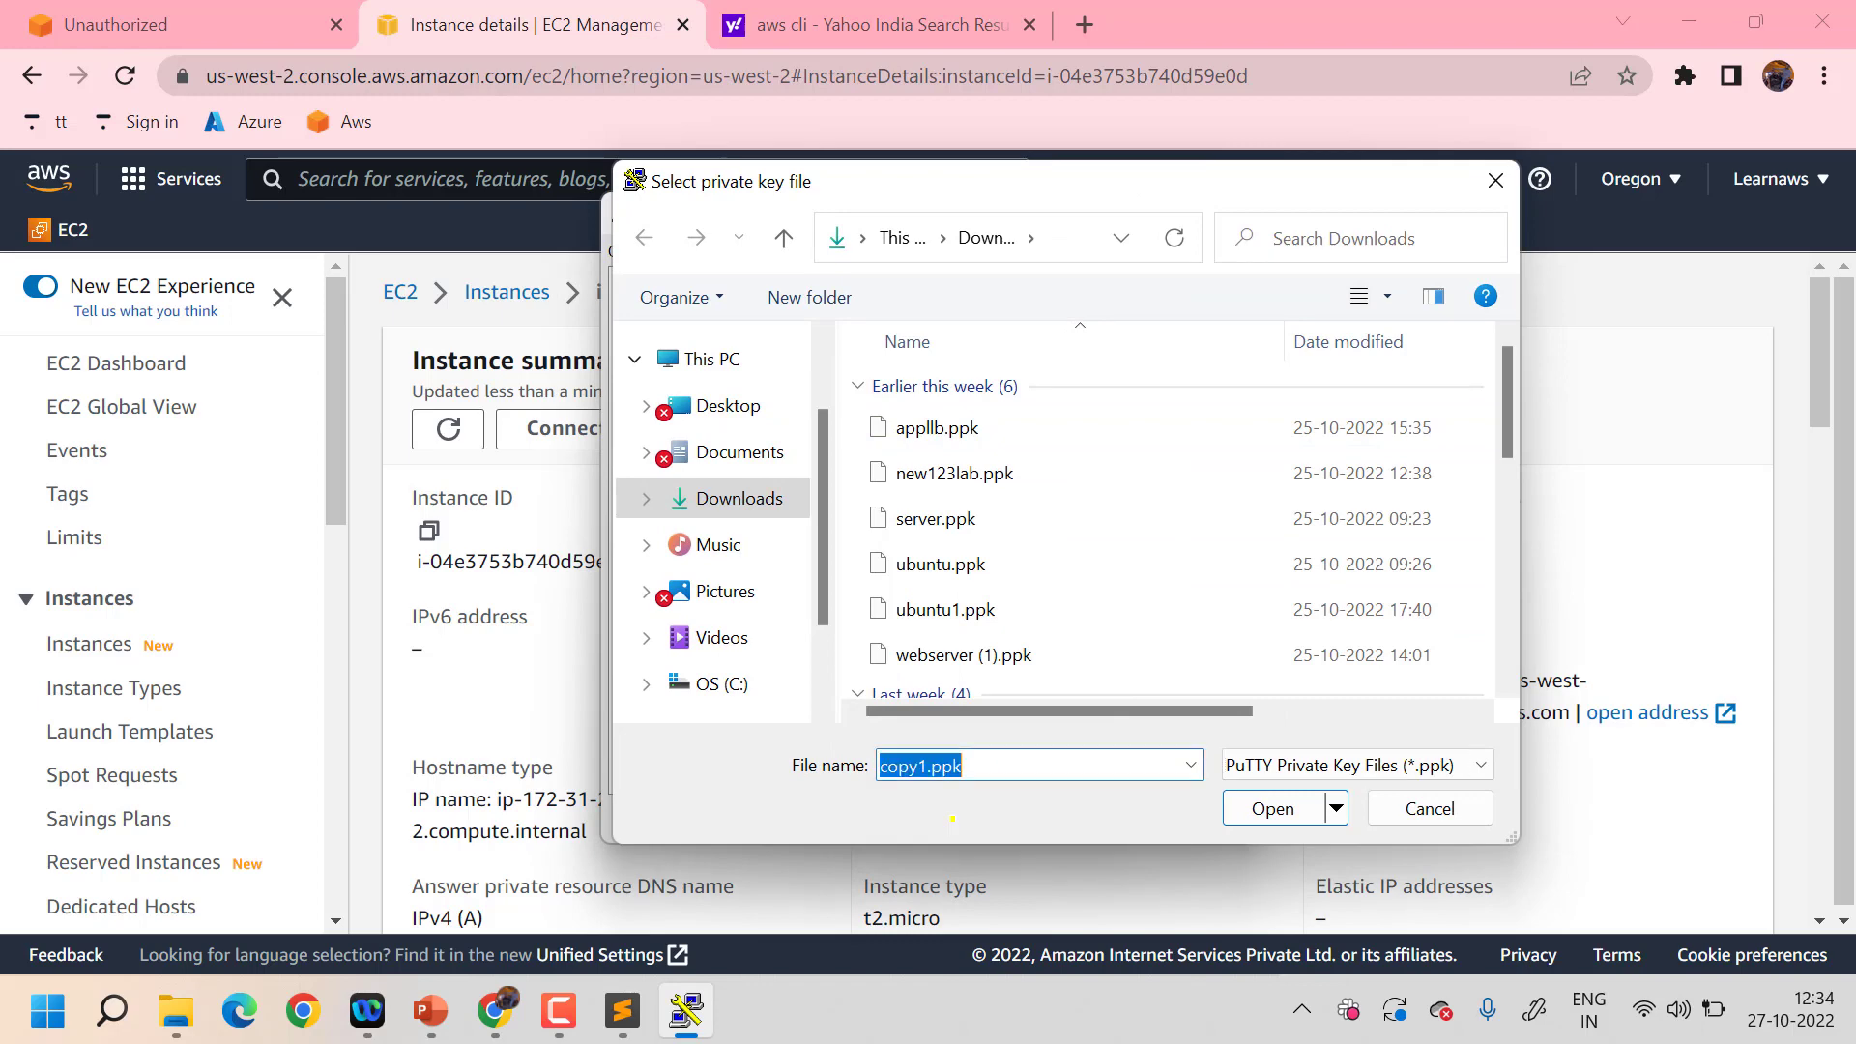
left_click(1268, 808)
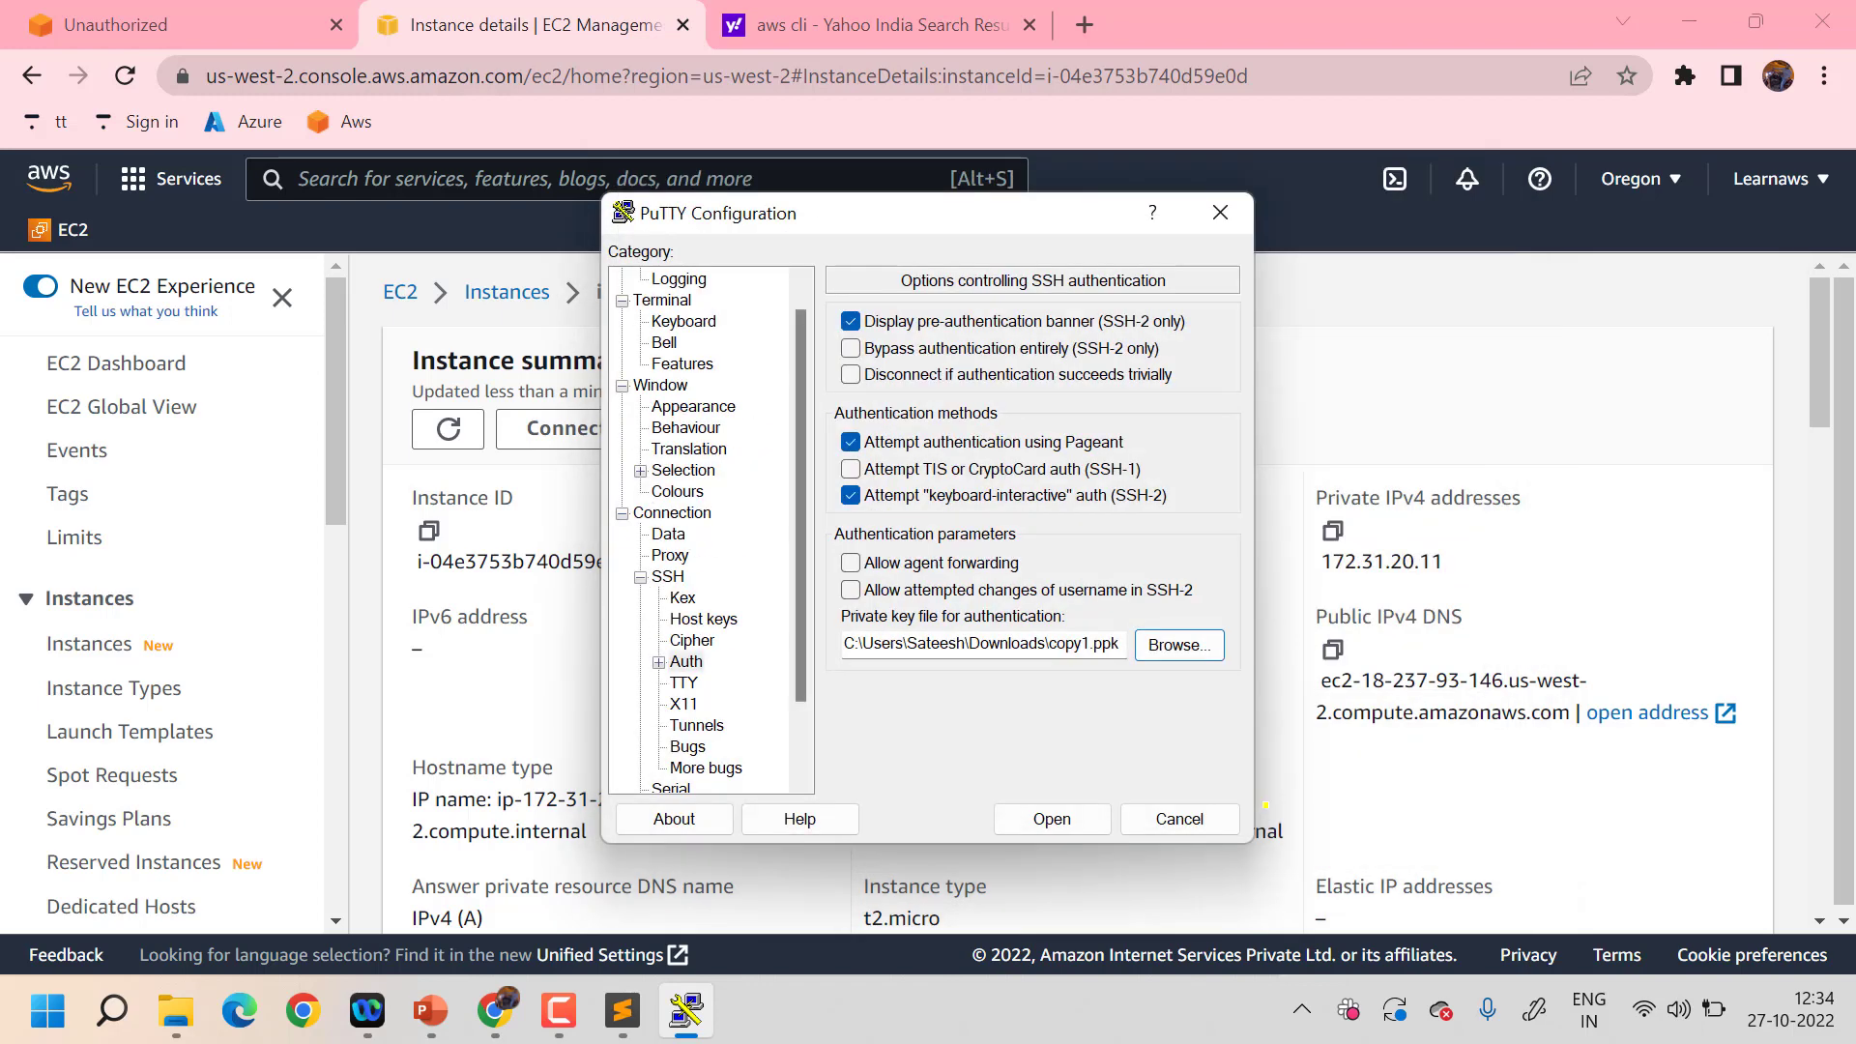
left_click(1053, 817)
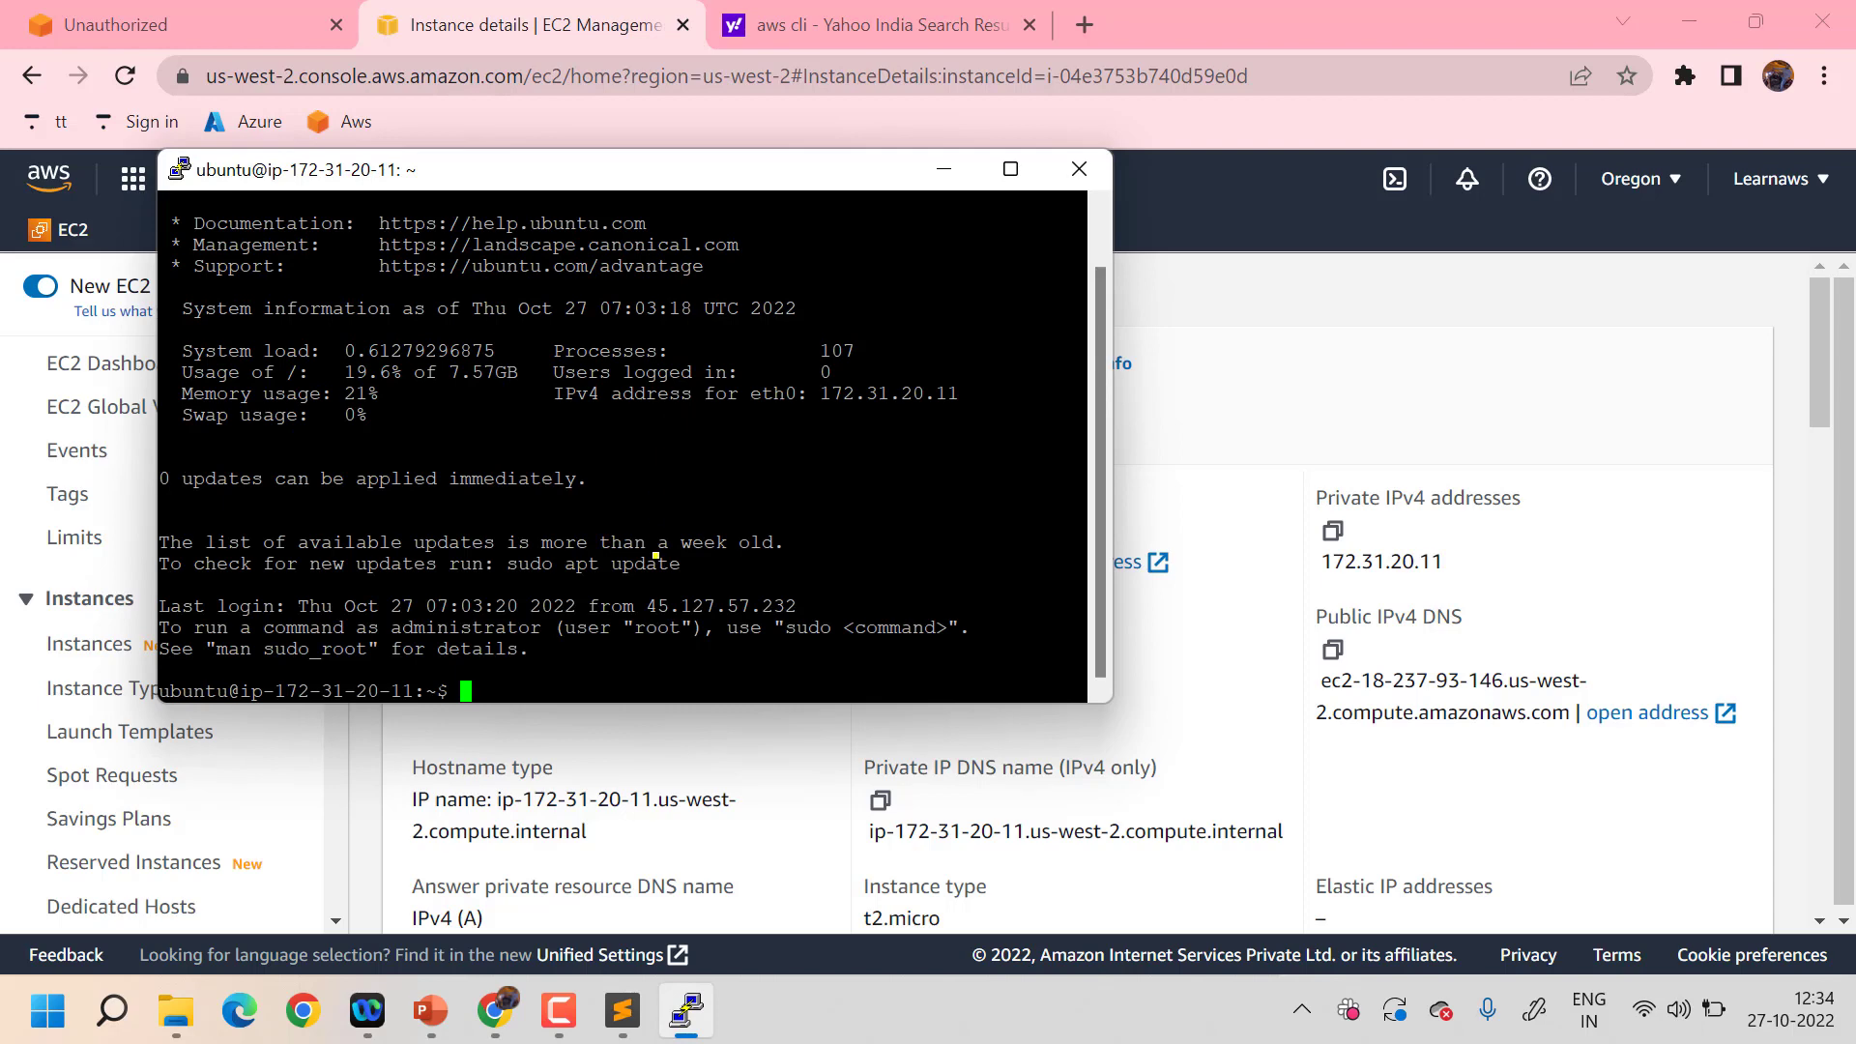
- Switch from the ubuntu user to root with sudo su
type("sudo su")
key("Return")
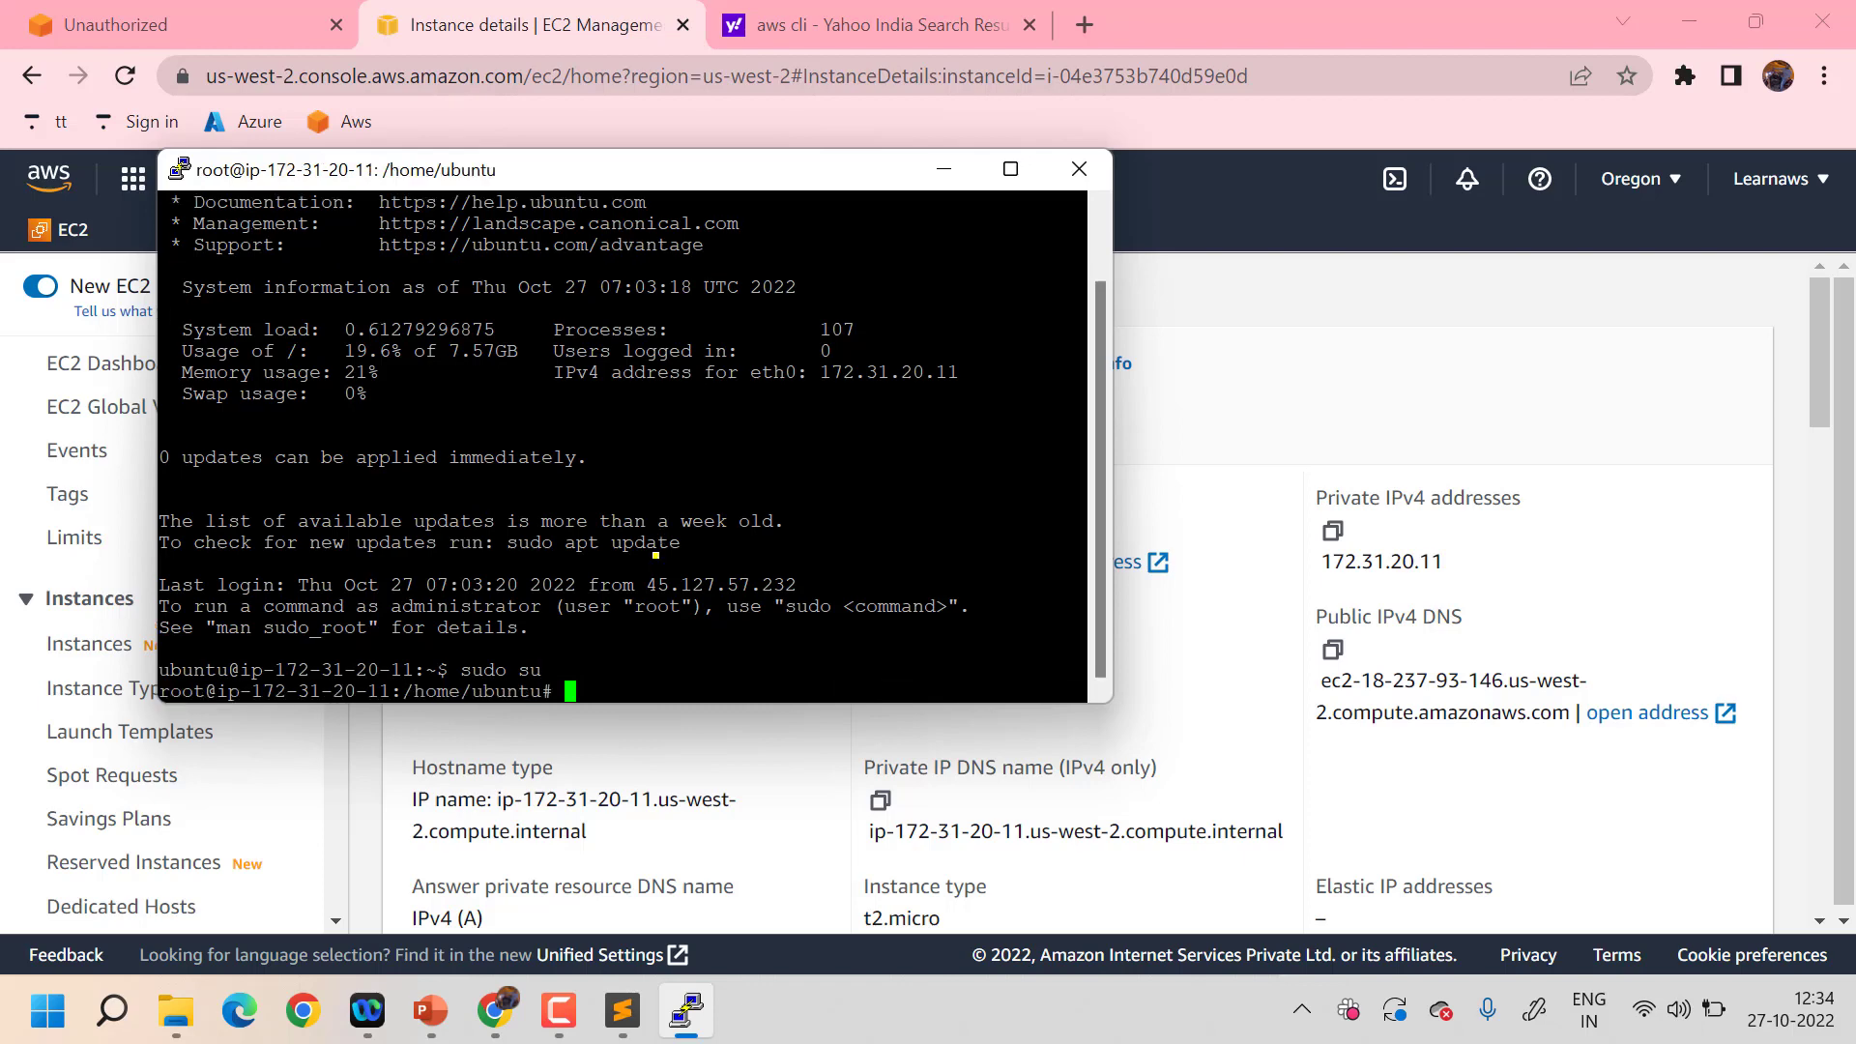
double_click(193, 669)
double_click(184, 689)
- Move to the / directory, clear the screen, and run sudo apt update
type("cd /")
key("Return")
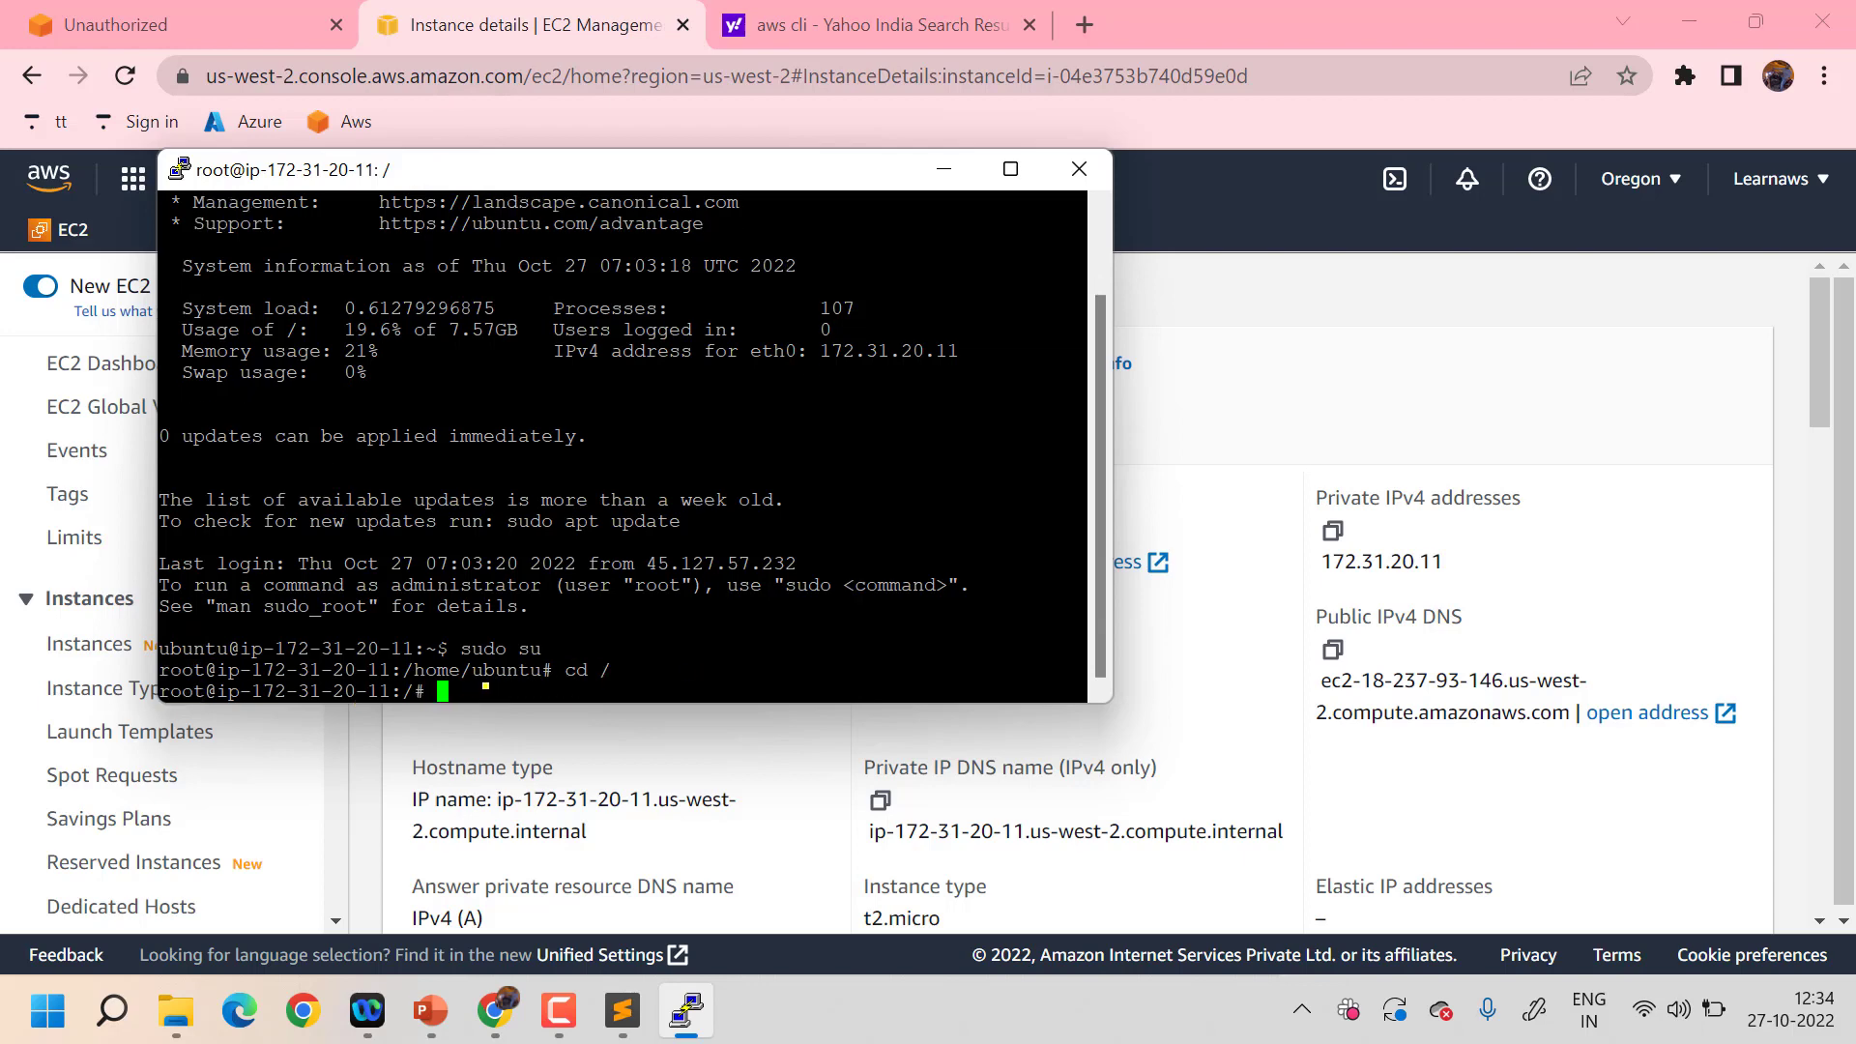
type("clear")
key("Return")
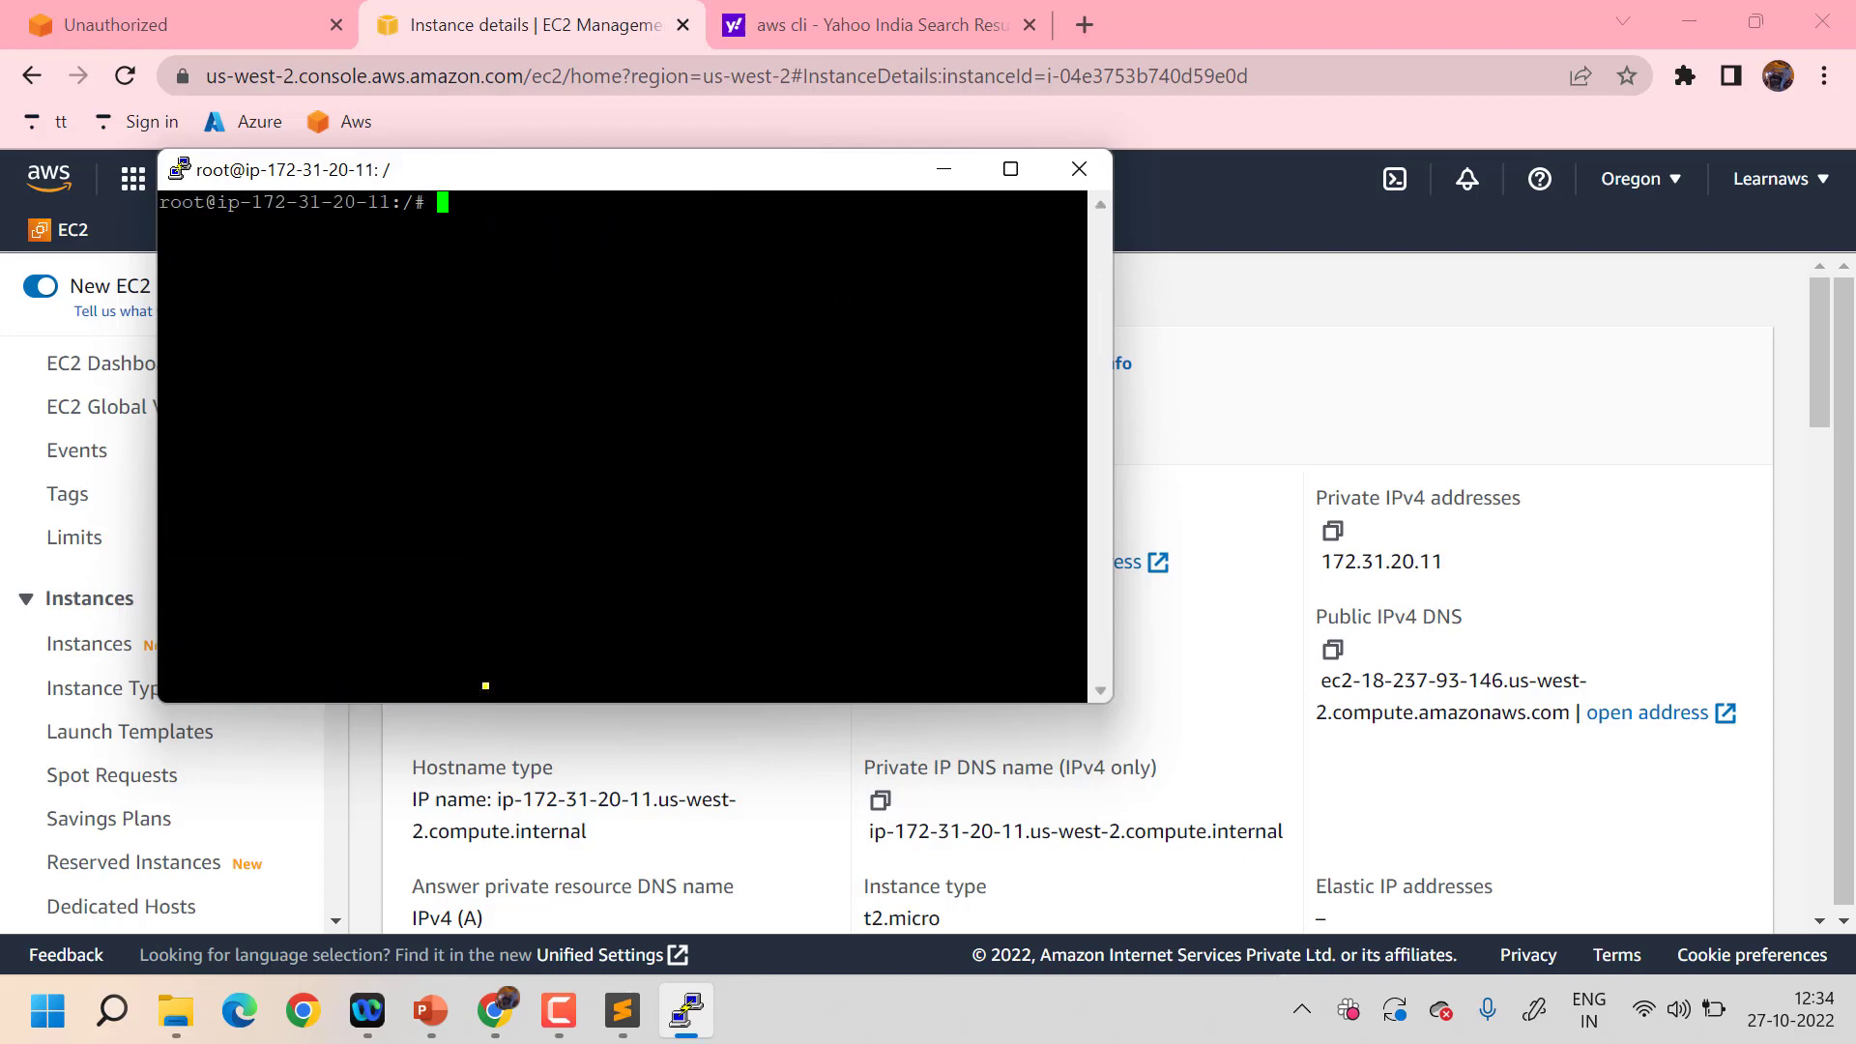
type("sudo apt update")
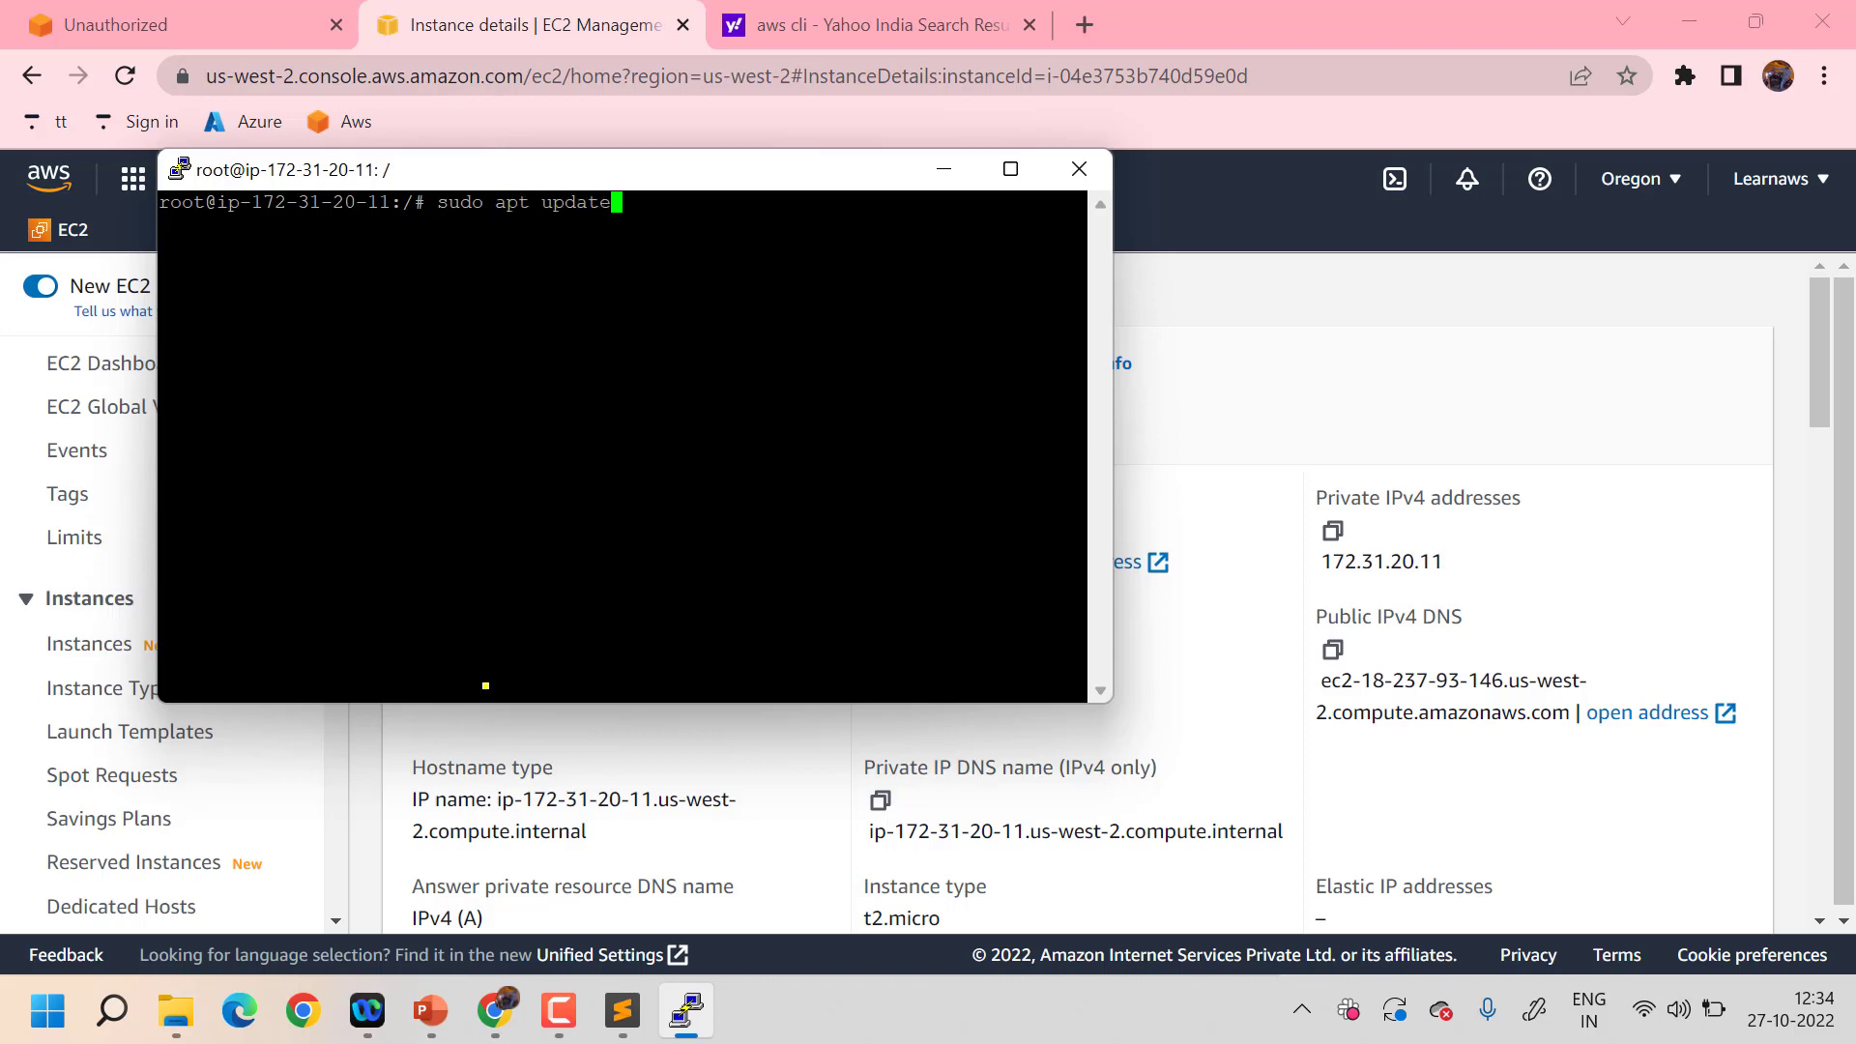
key("Return")
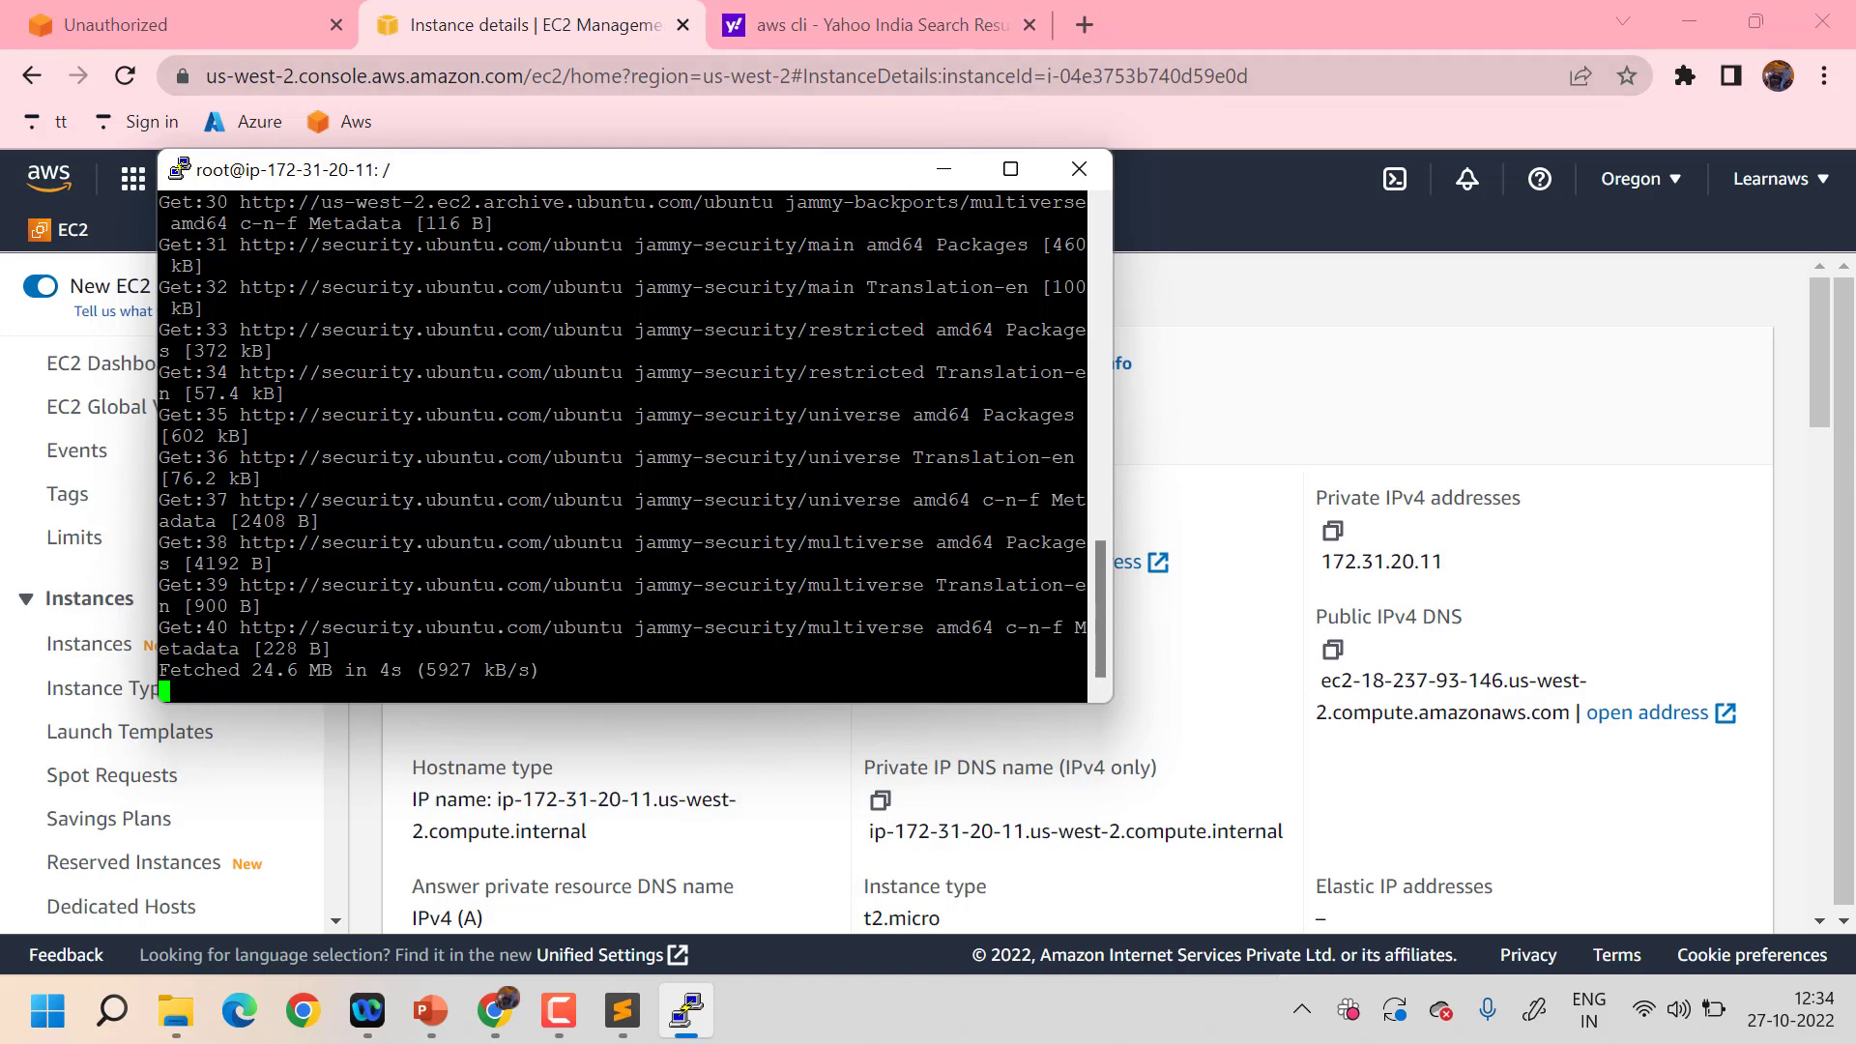
- Search Google for 'download aws cli' in a new browser tab
left_click(1076, 12)
left_click(1080, 19)
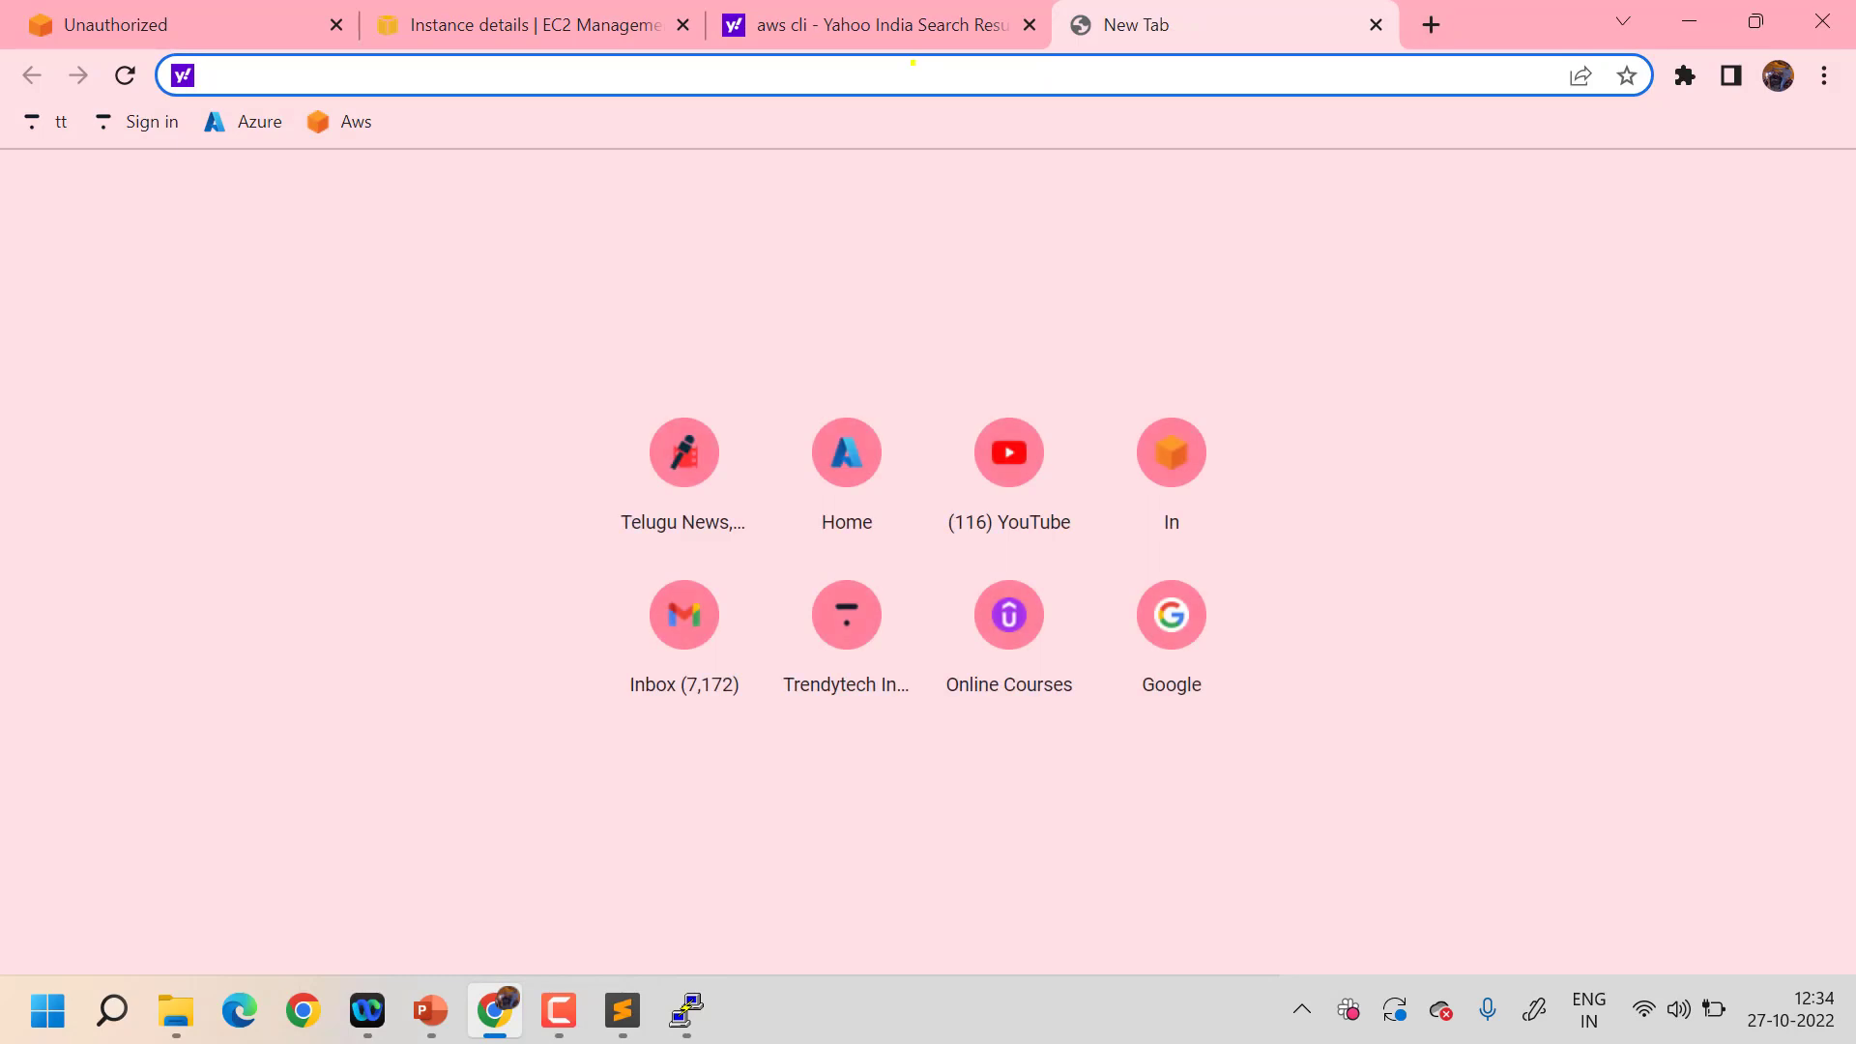
type("goog")
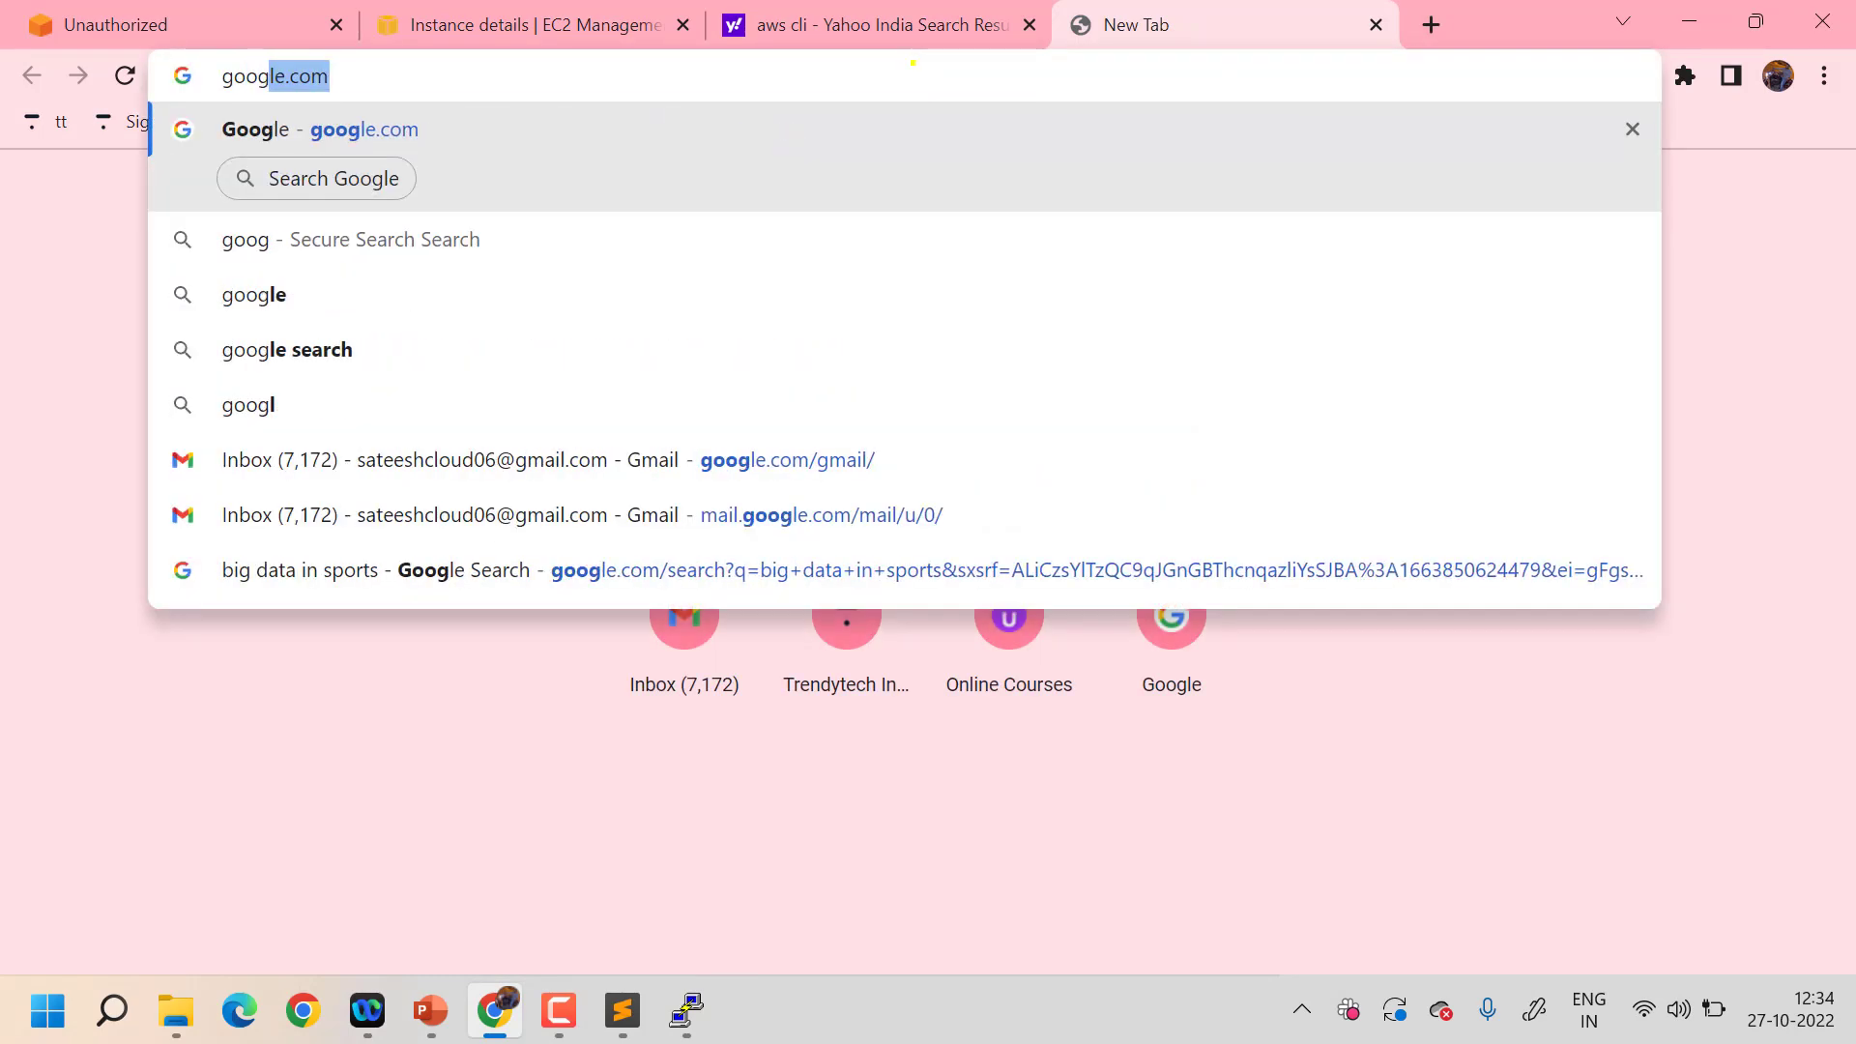
key("Return")
left_click(646, 433)
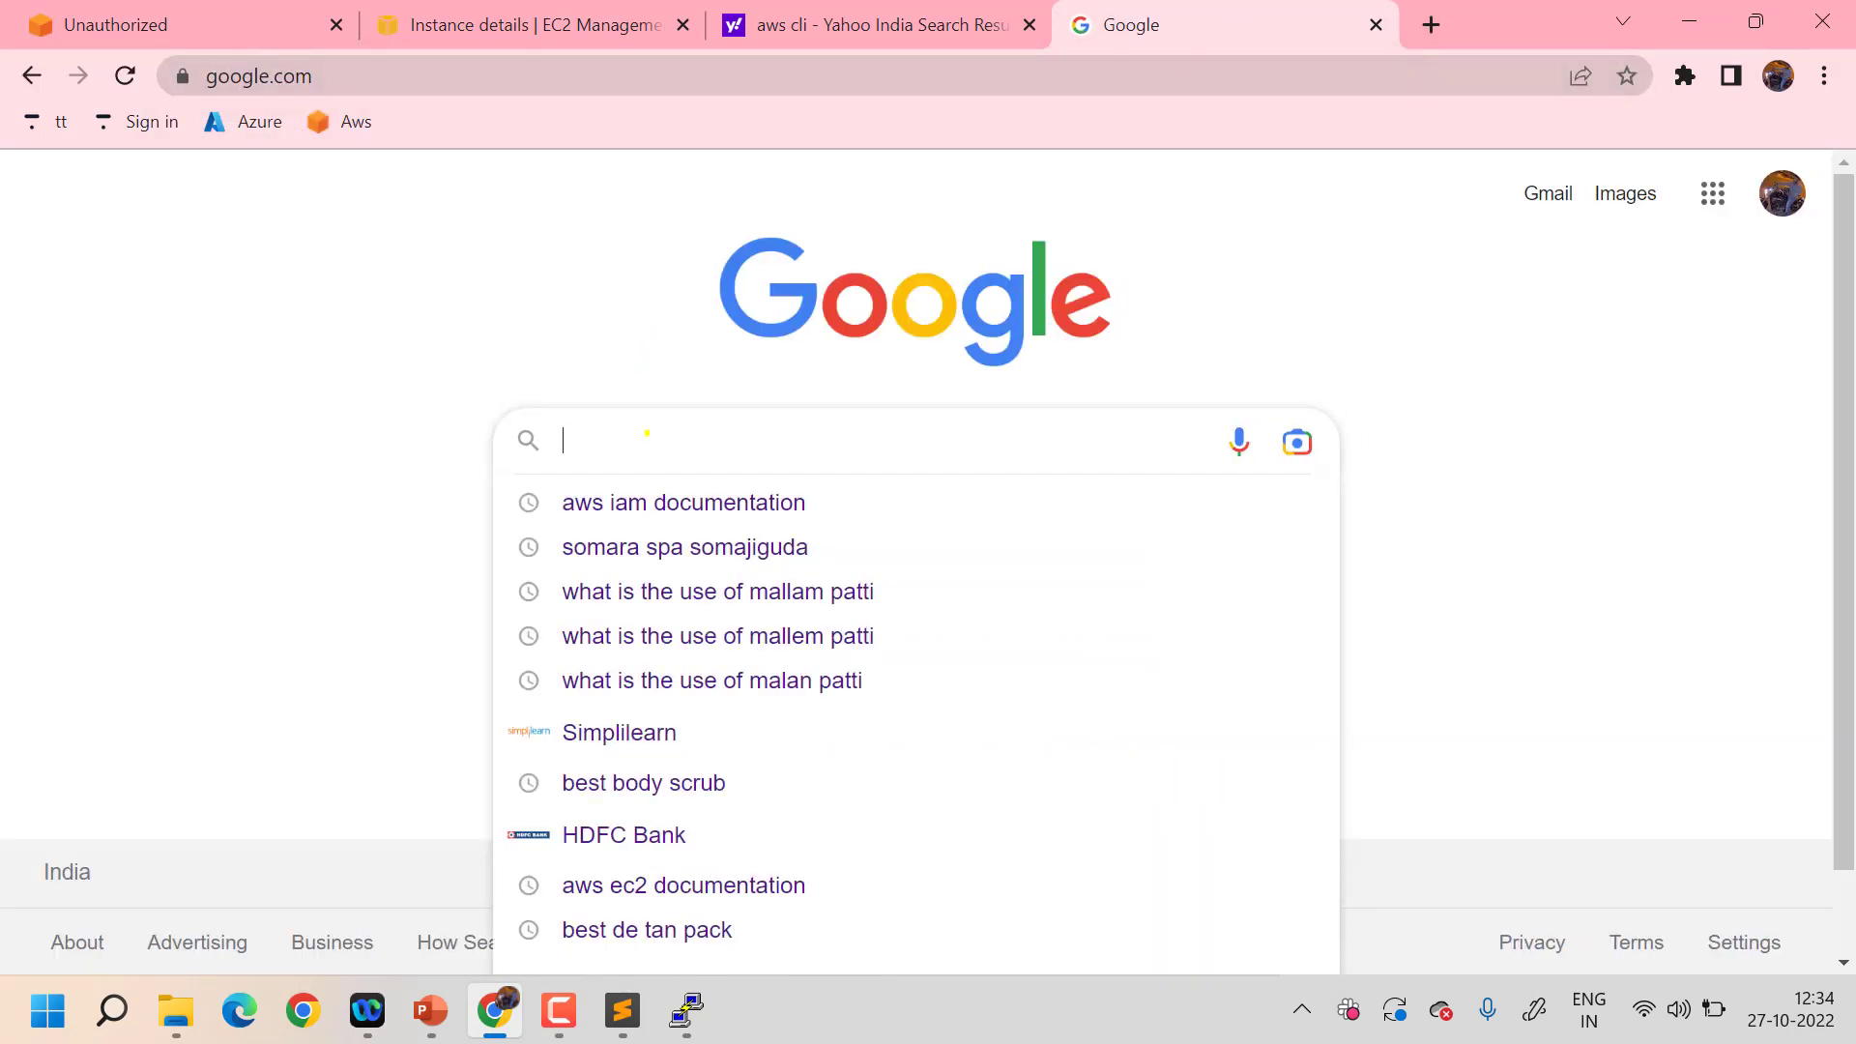
type("downaload ")
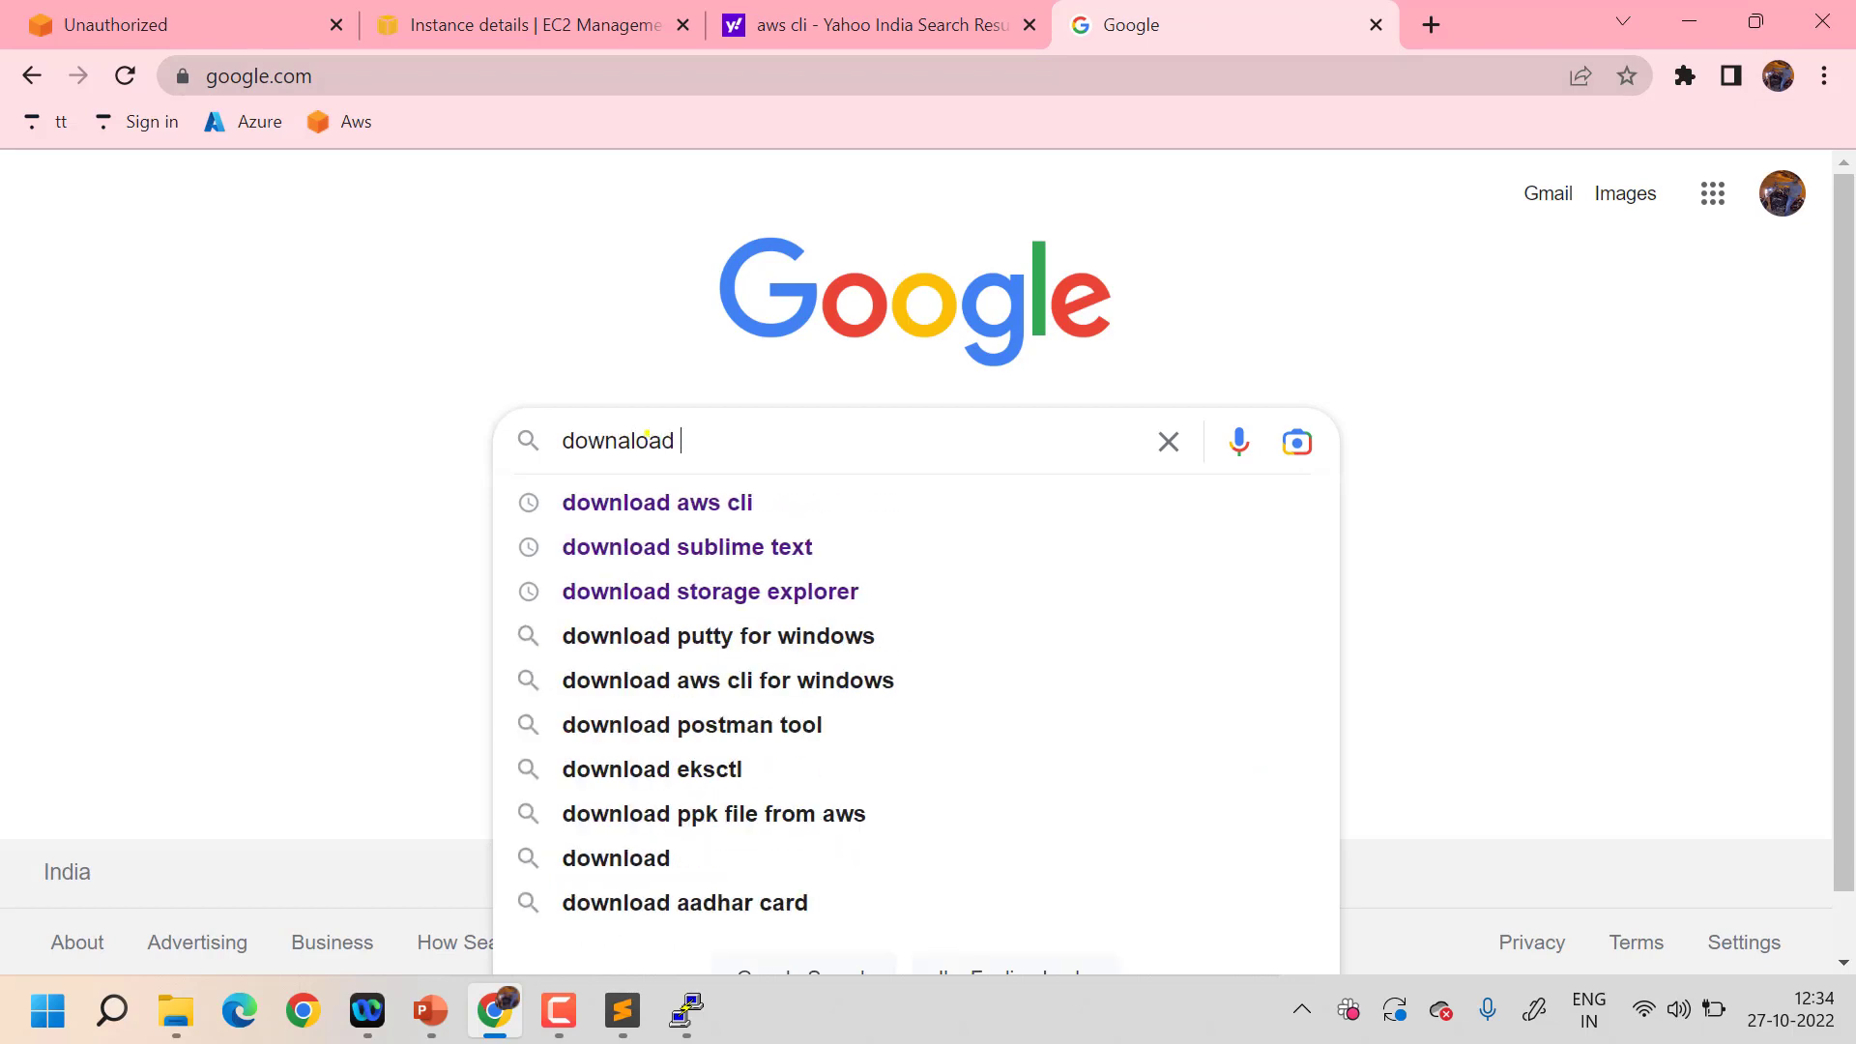
type("aw")
key("Down")
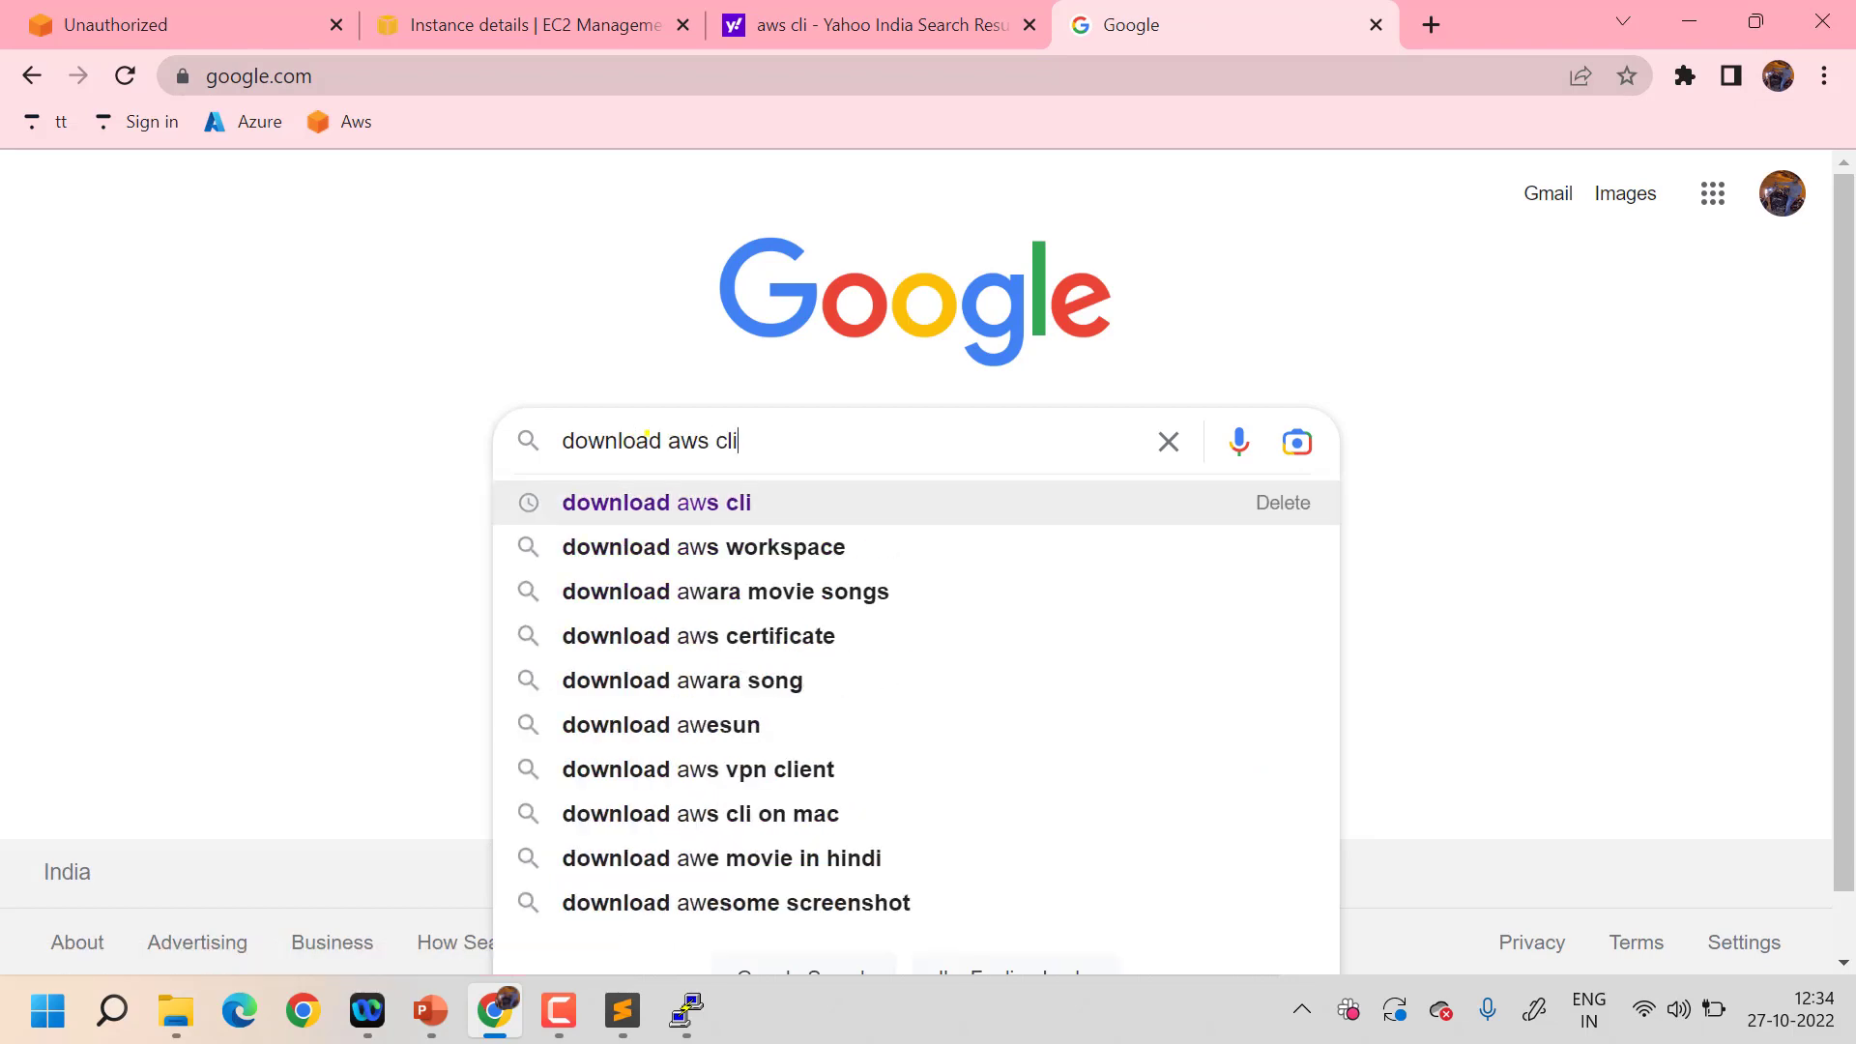
key("Return")
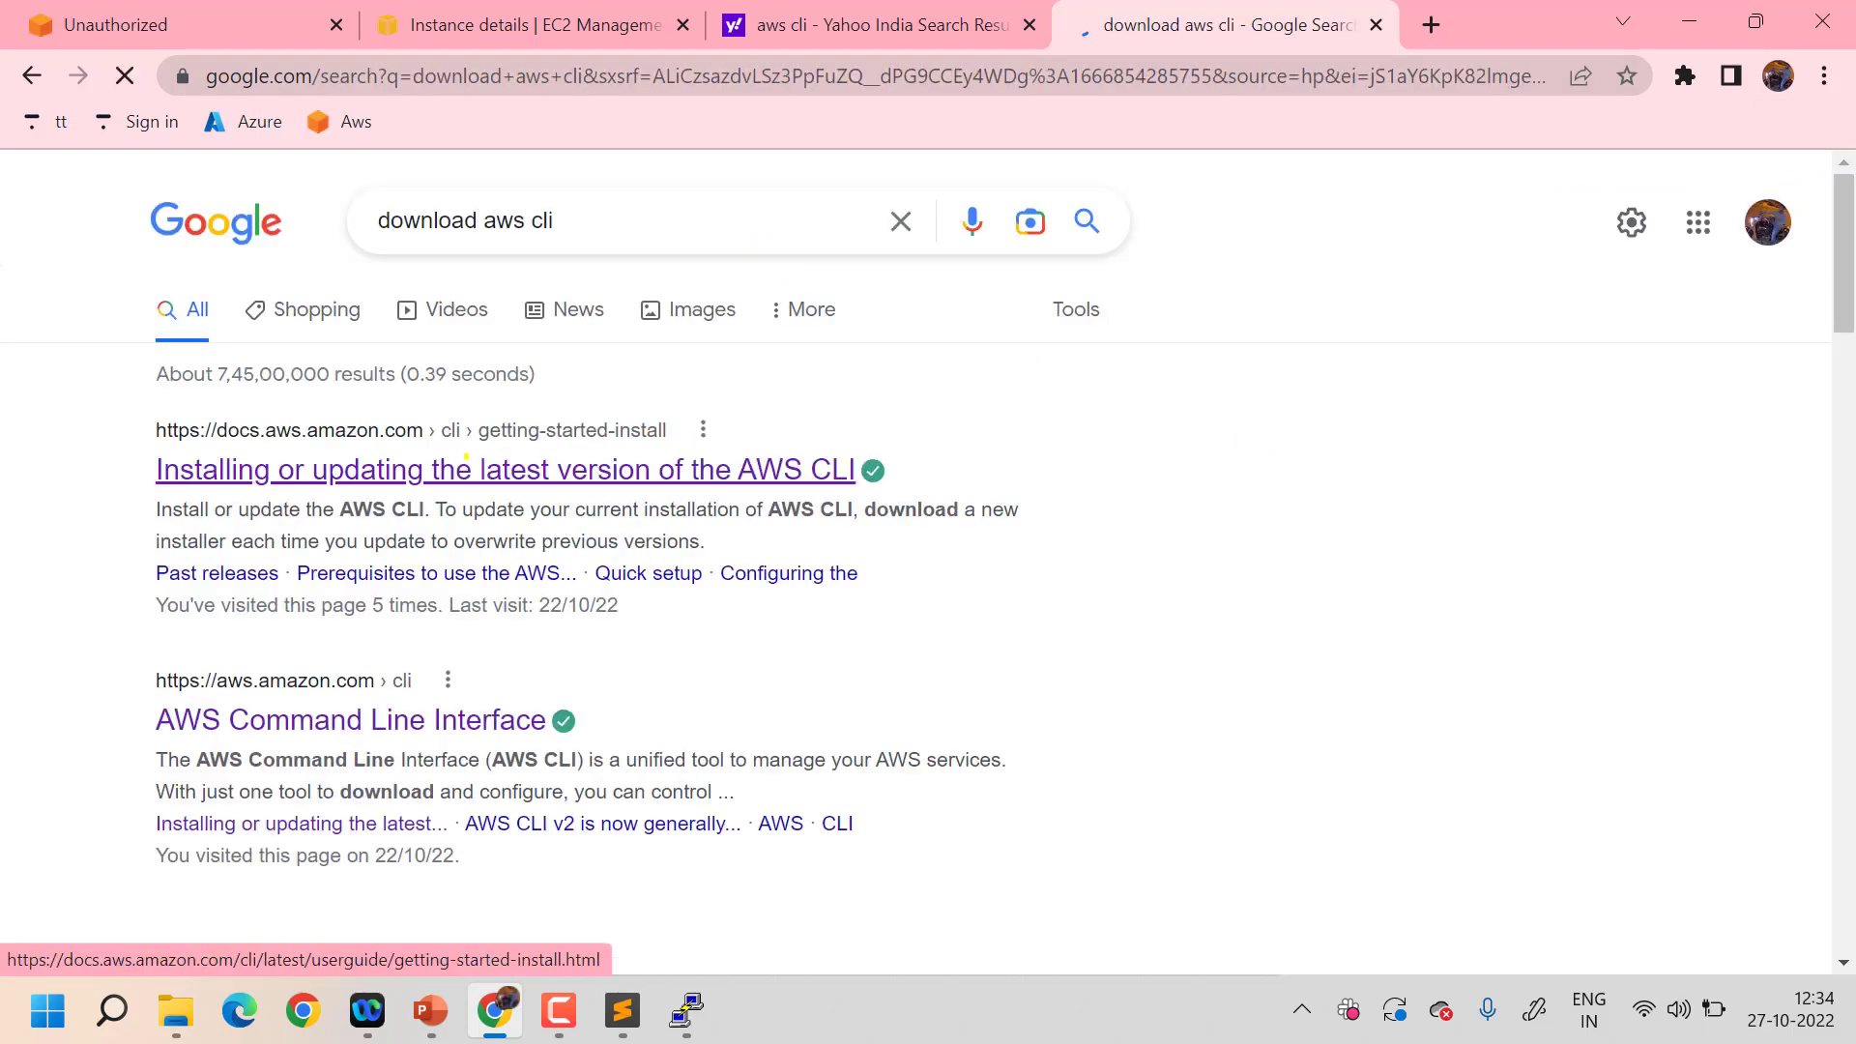
- Open the AWS CLI install guide and expand its Linux section to the x86 commands
left_click(644, 429)
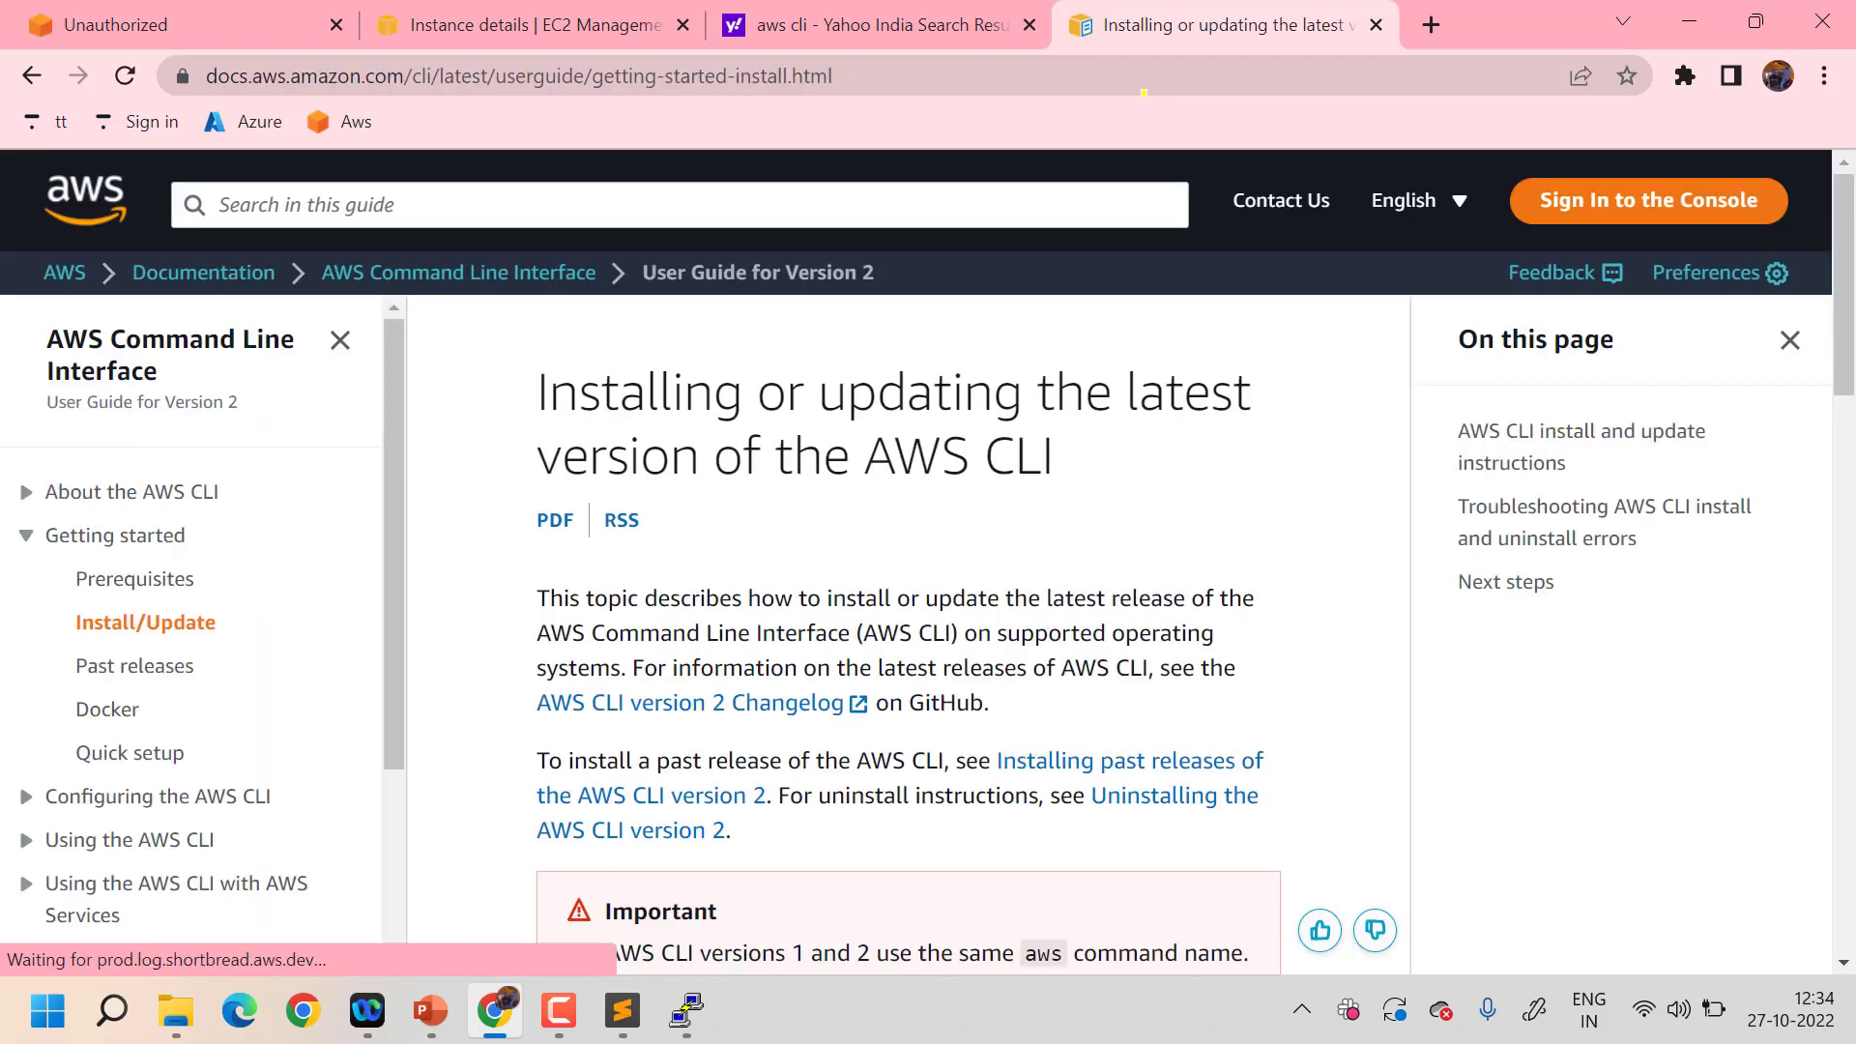
scroll(856, 535, "down", 10)
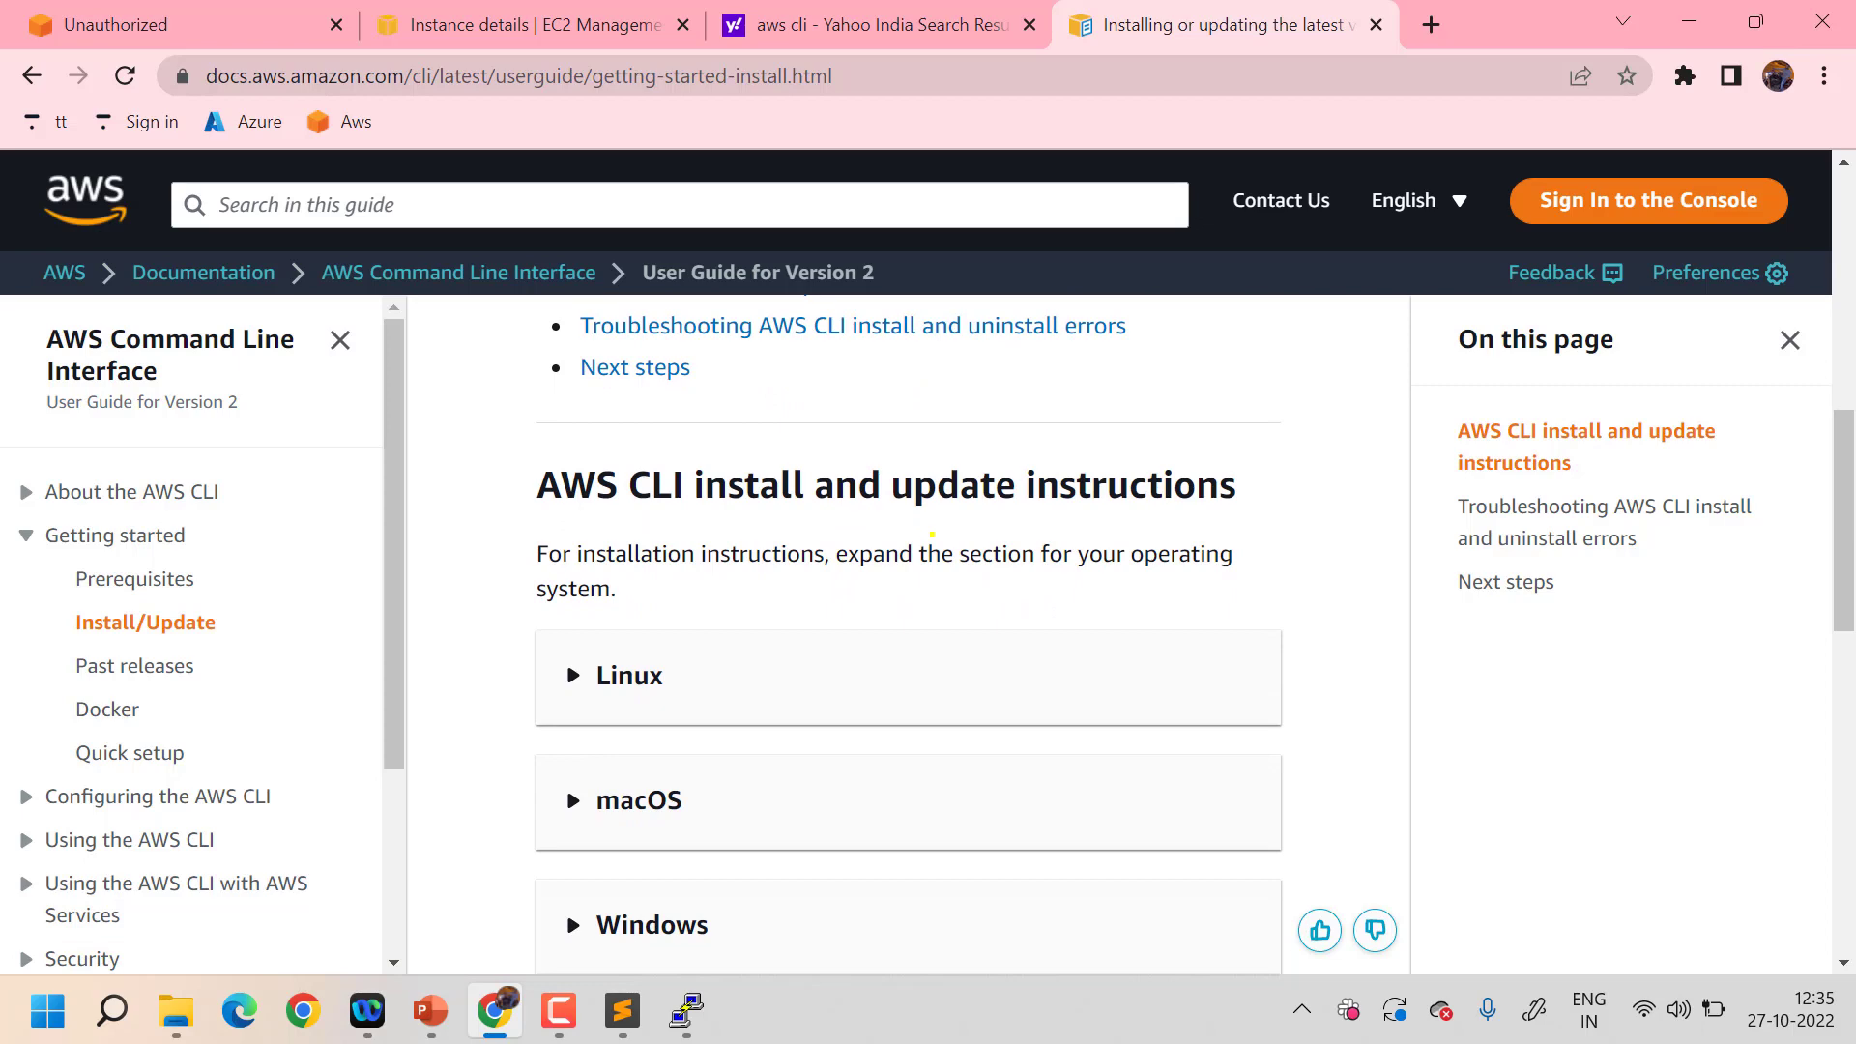
scroll(932, 533, "down", 2)
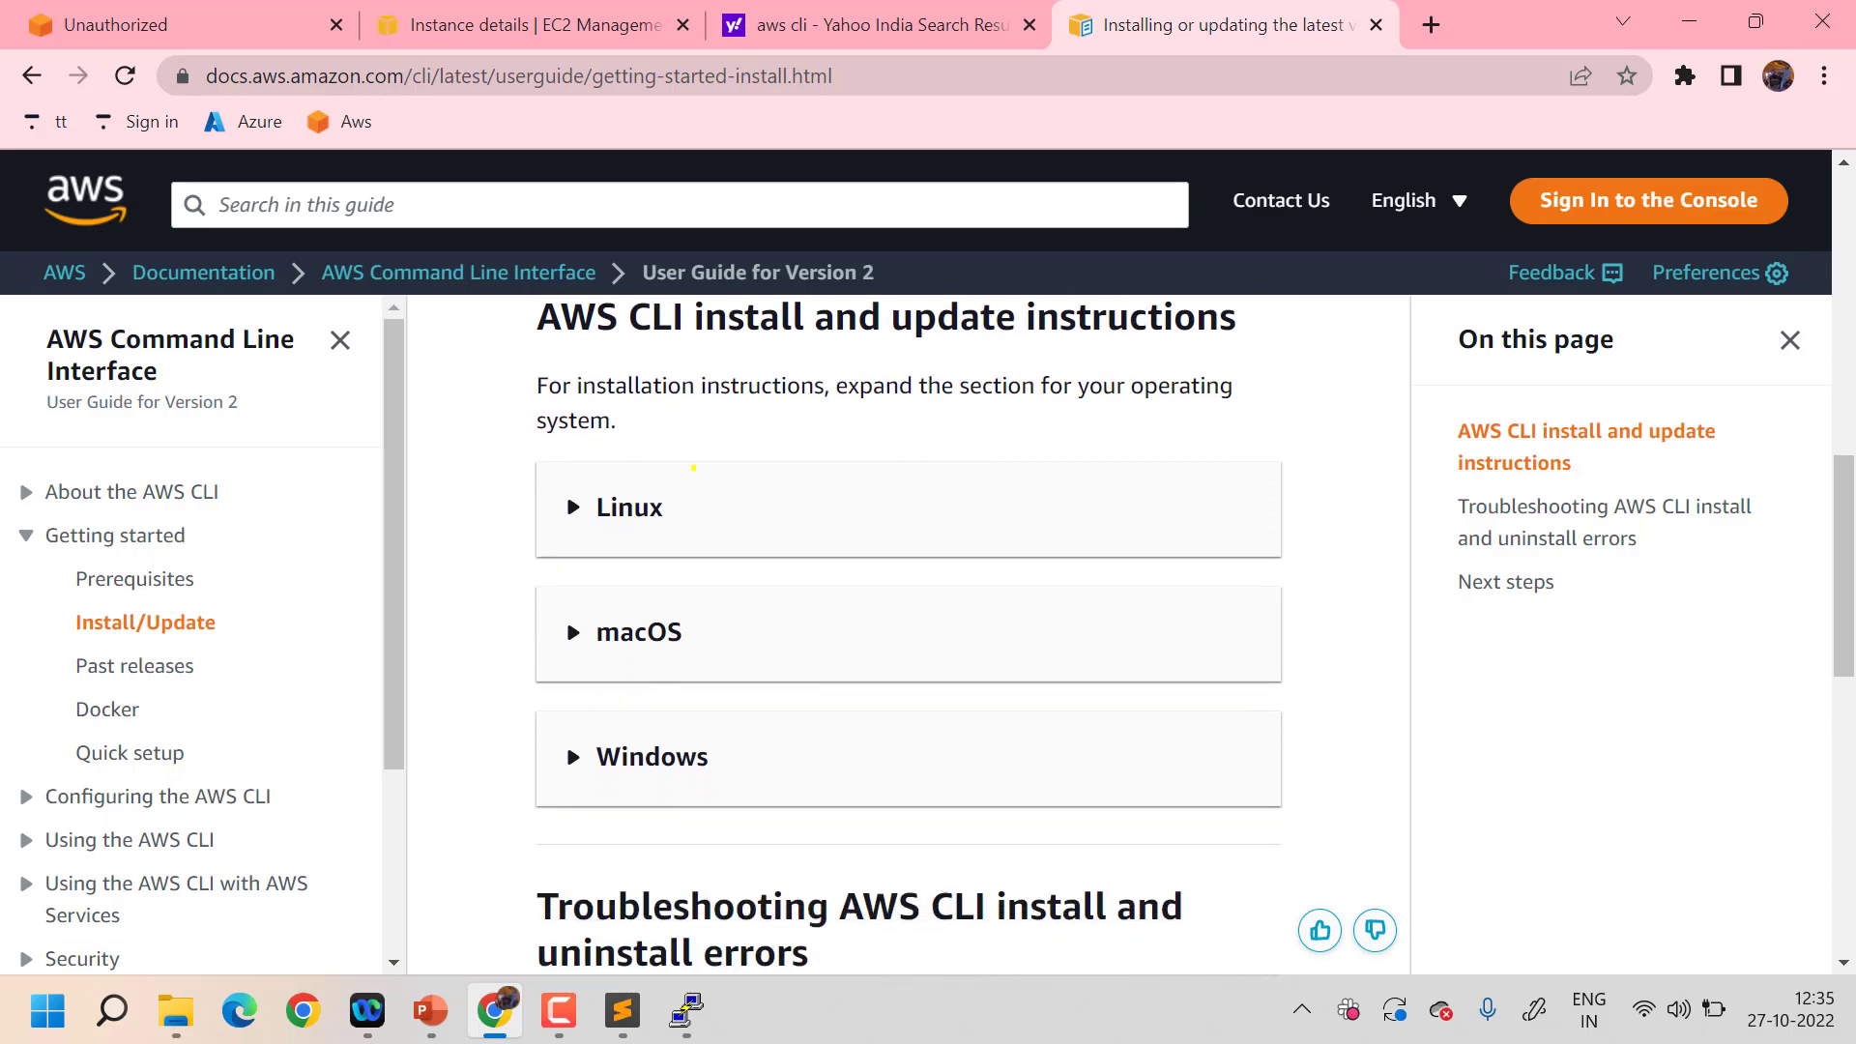
left_click(567, 502)
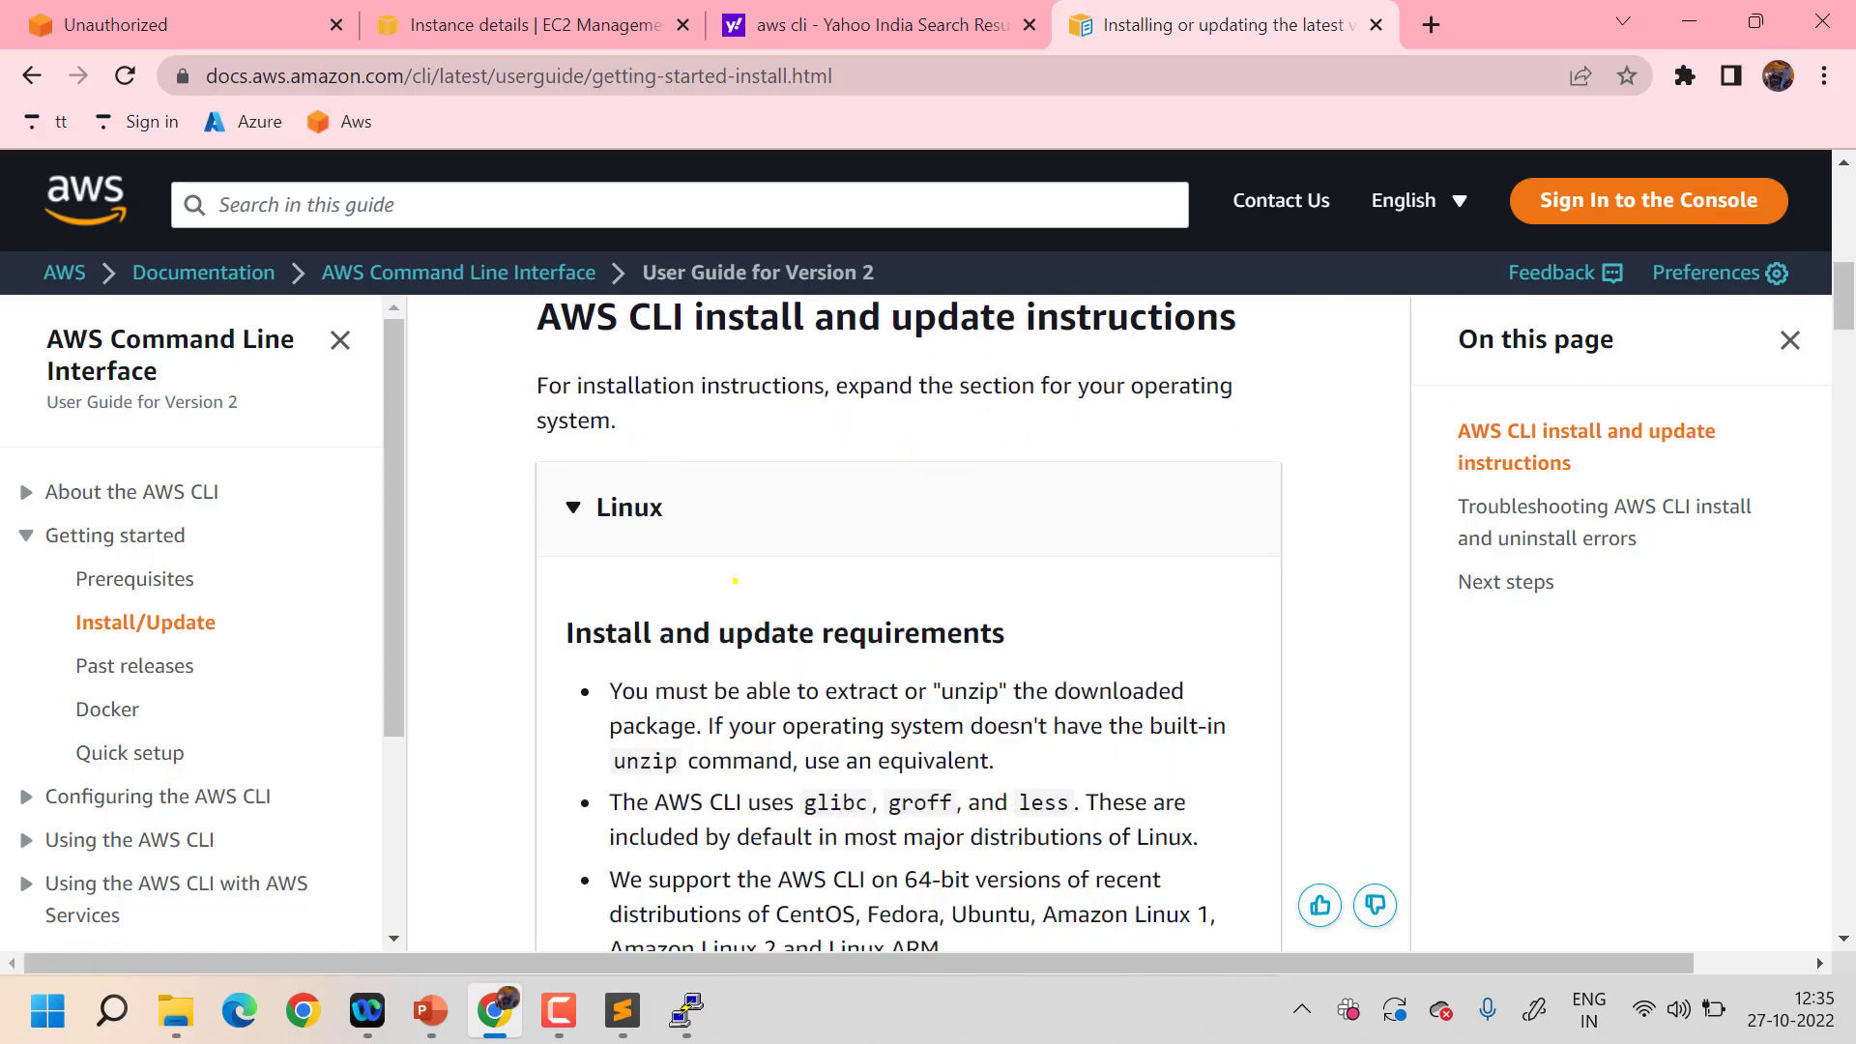
scroll(735, 580, "down", 9)
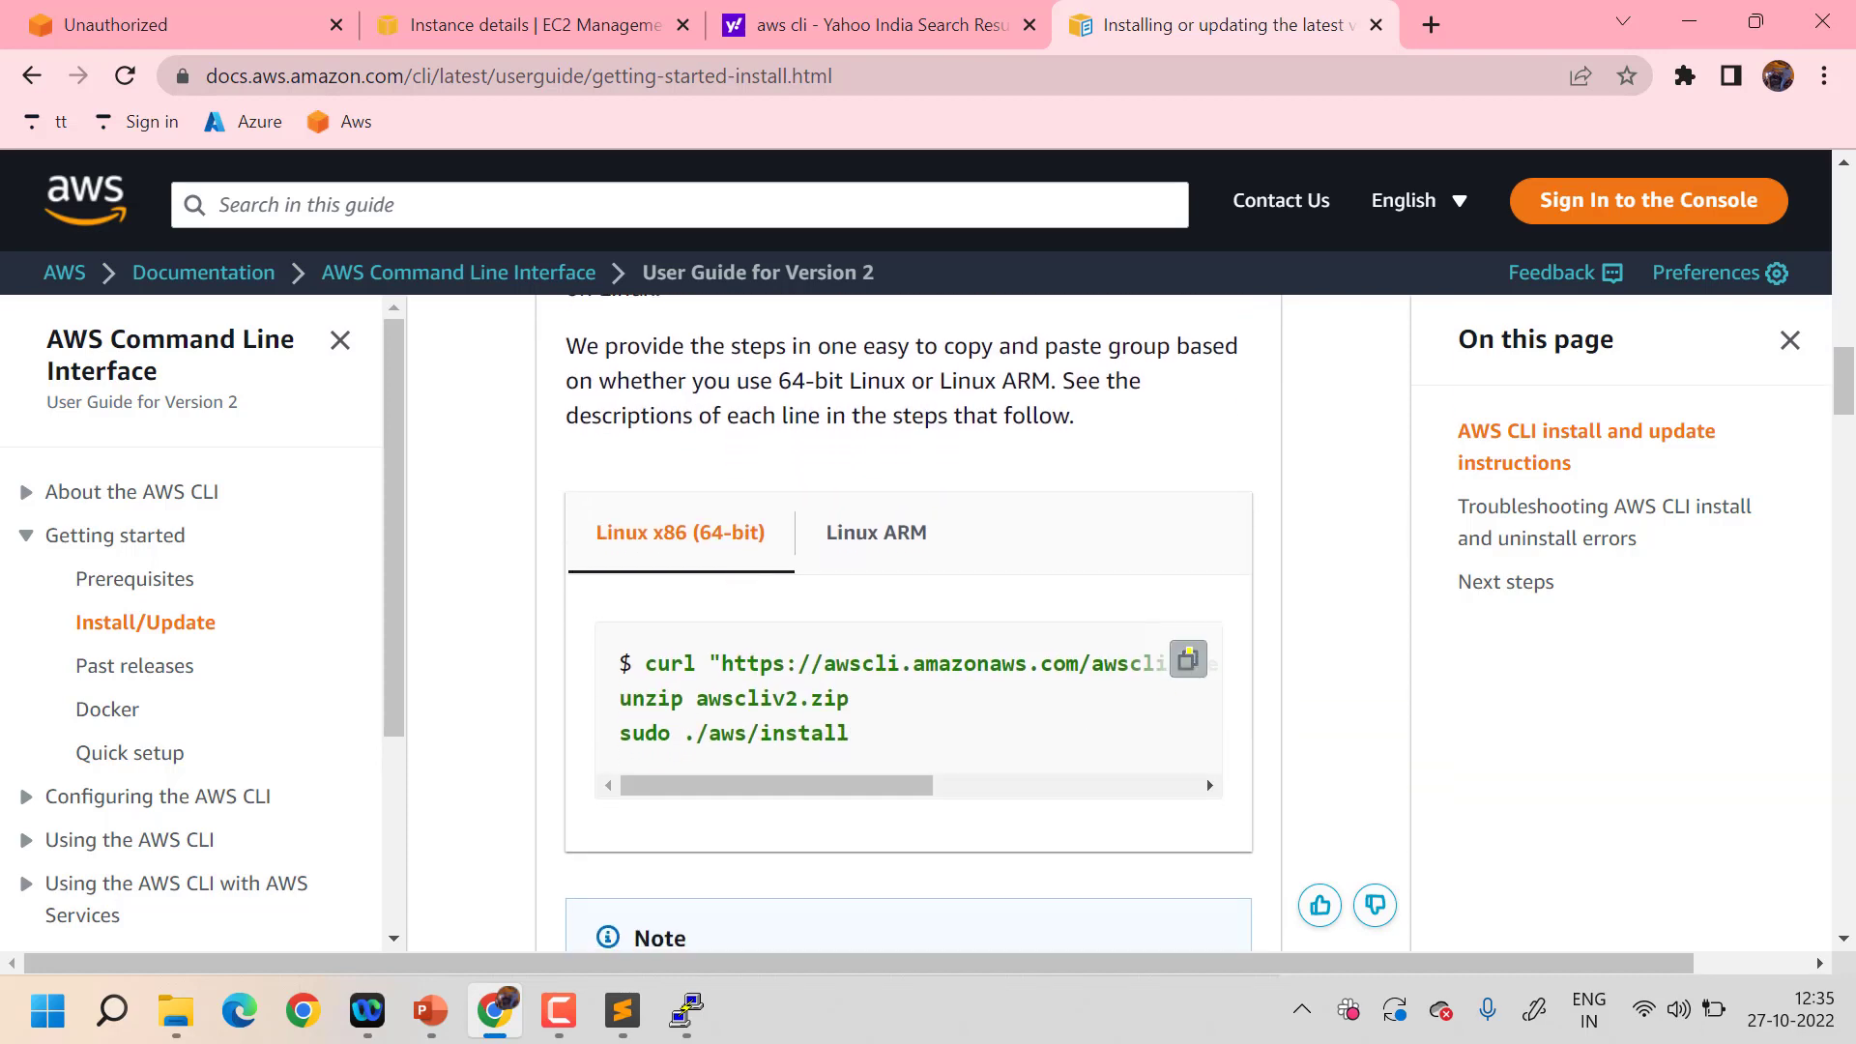
- Back in PuTTY, clear the screen and install zip and unzip with sudo apt install zip, answering y
key("alt+Tab")
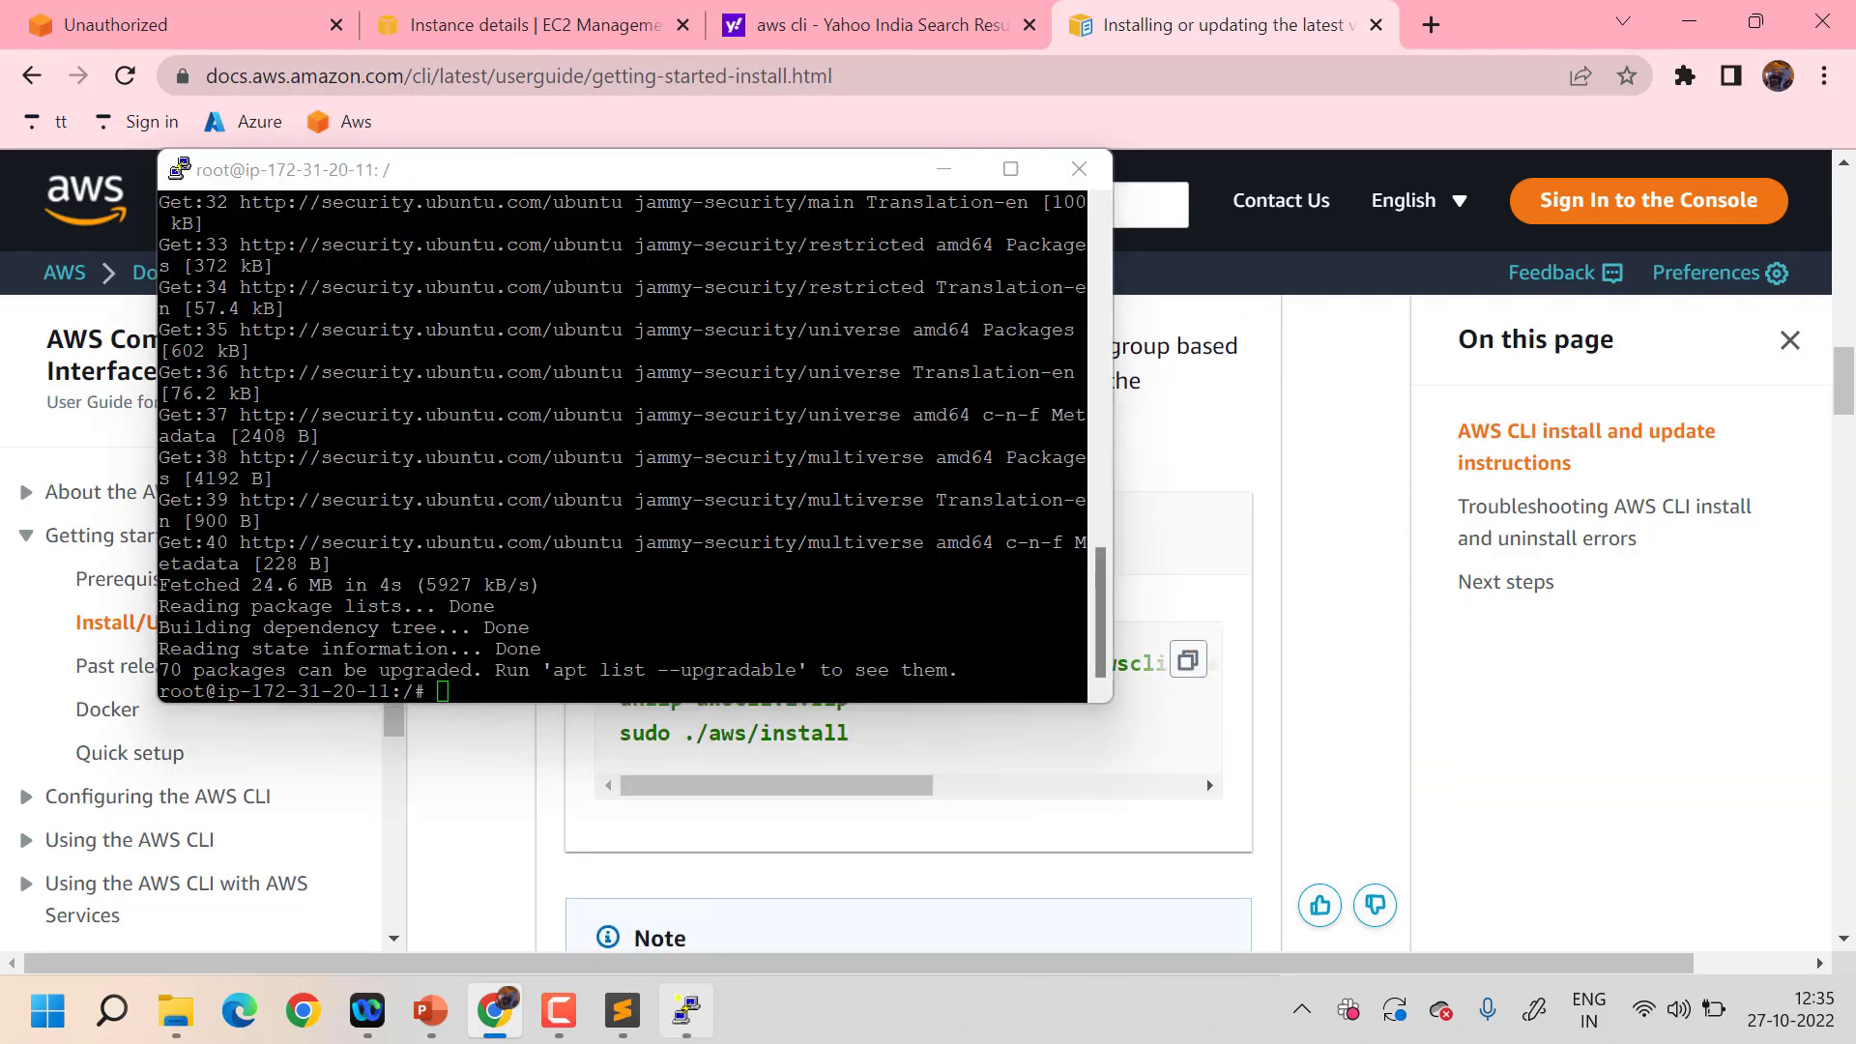
type("clear")
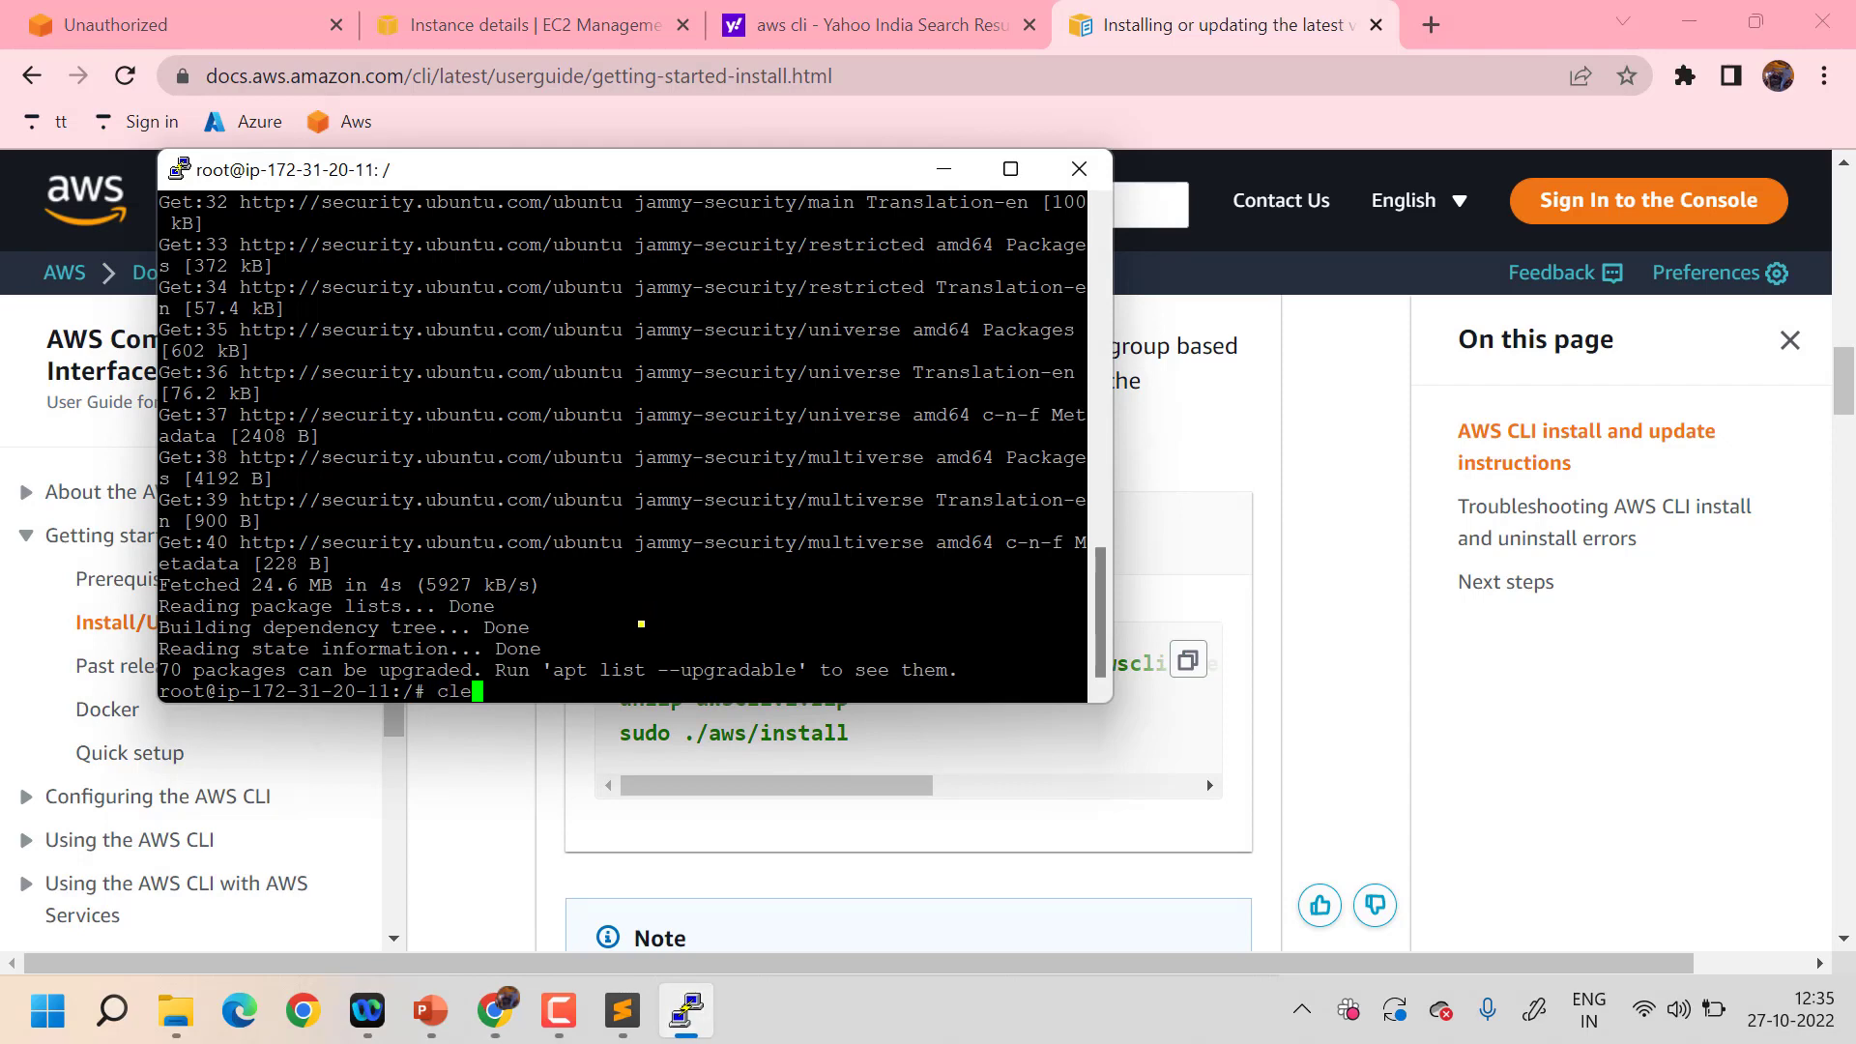
key("Return")
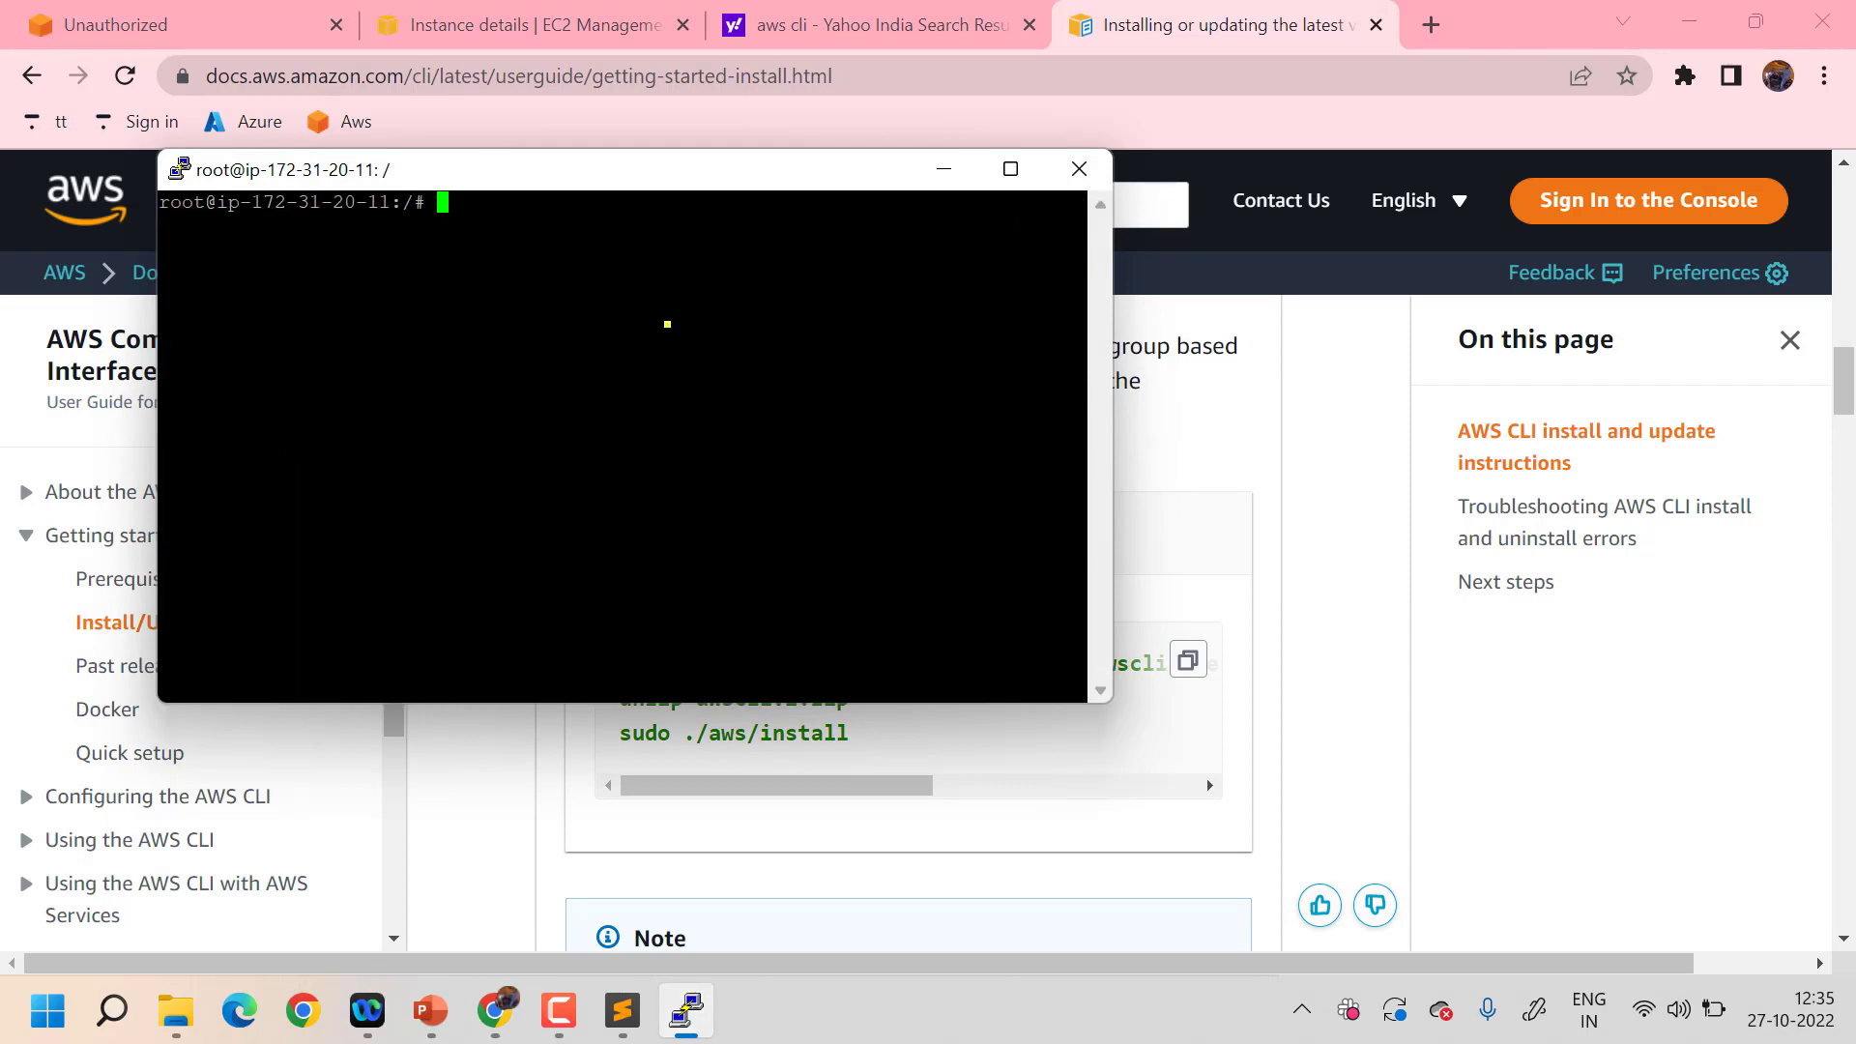
double_click(638, 201)
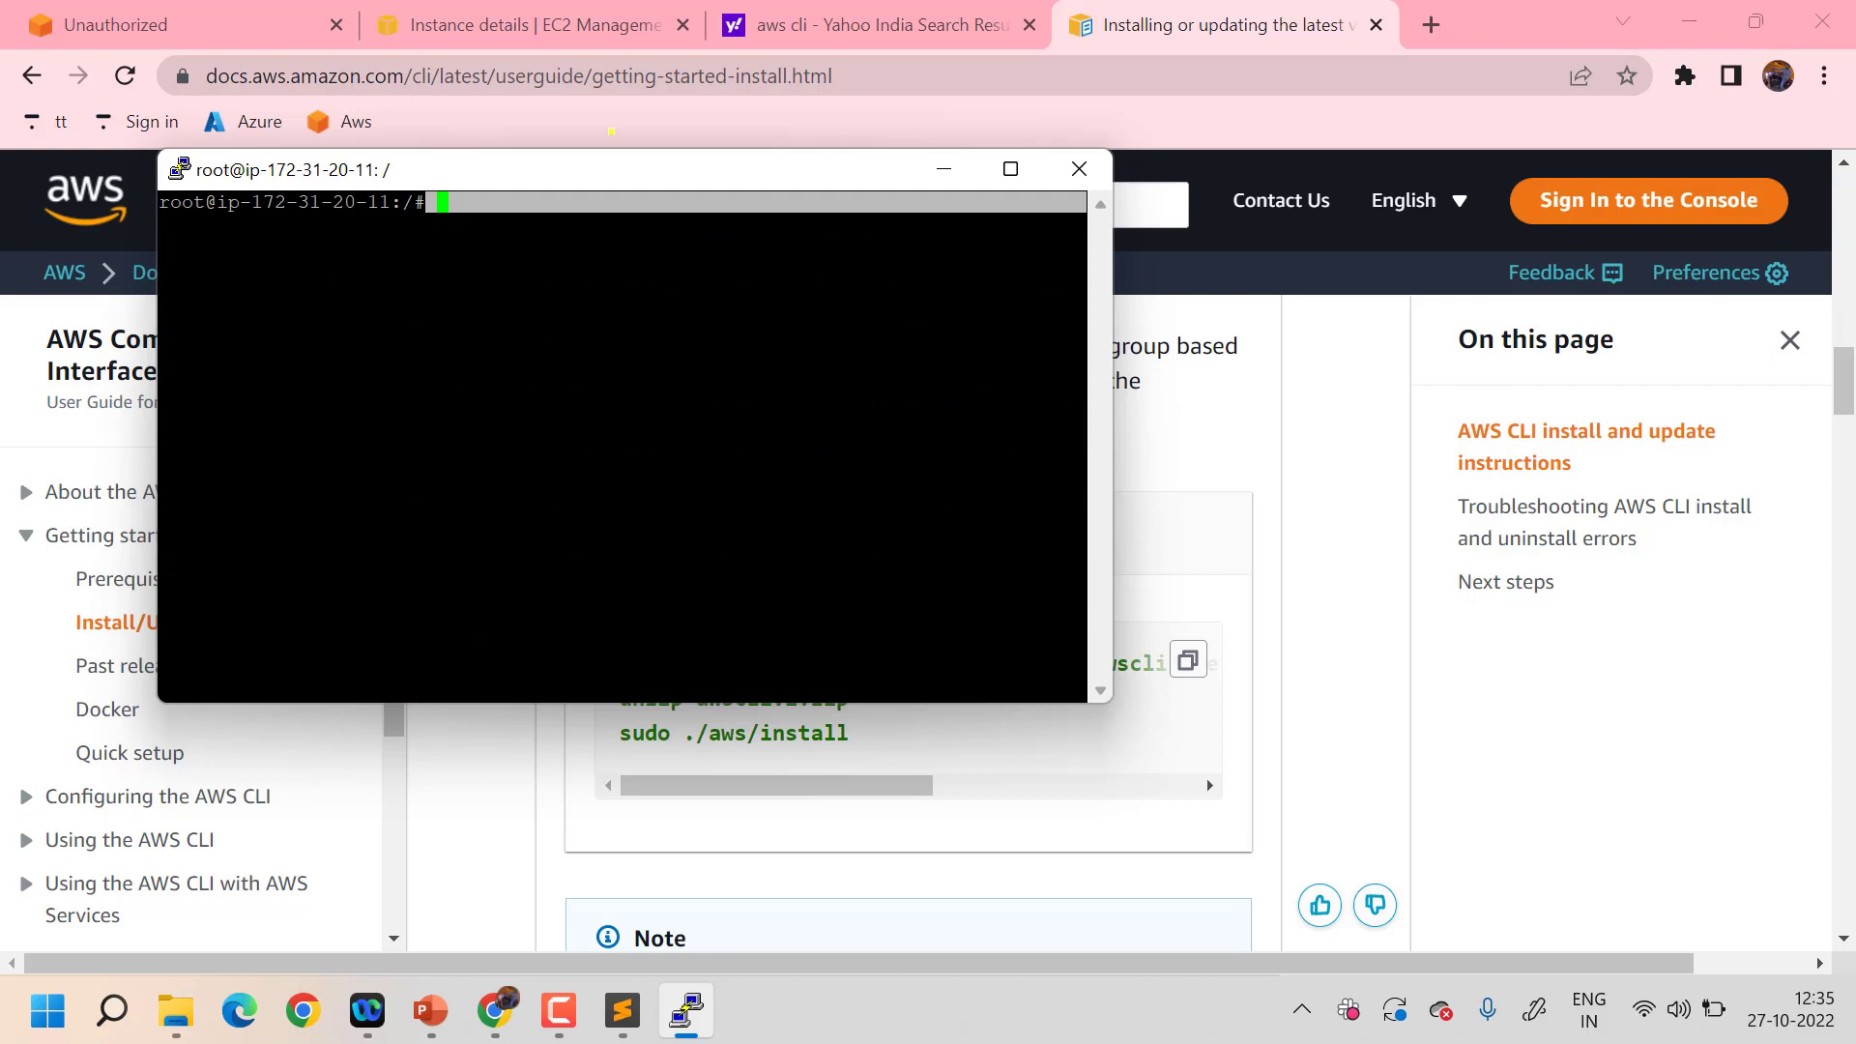
left_click(581, 223)
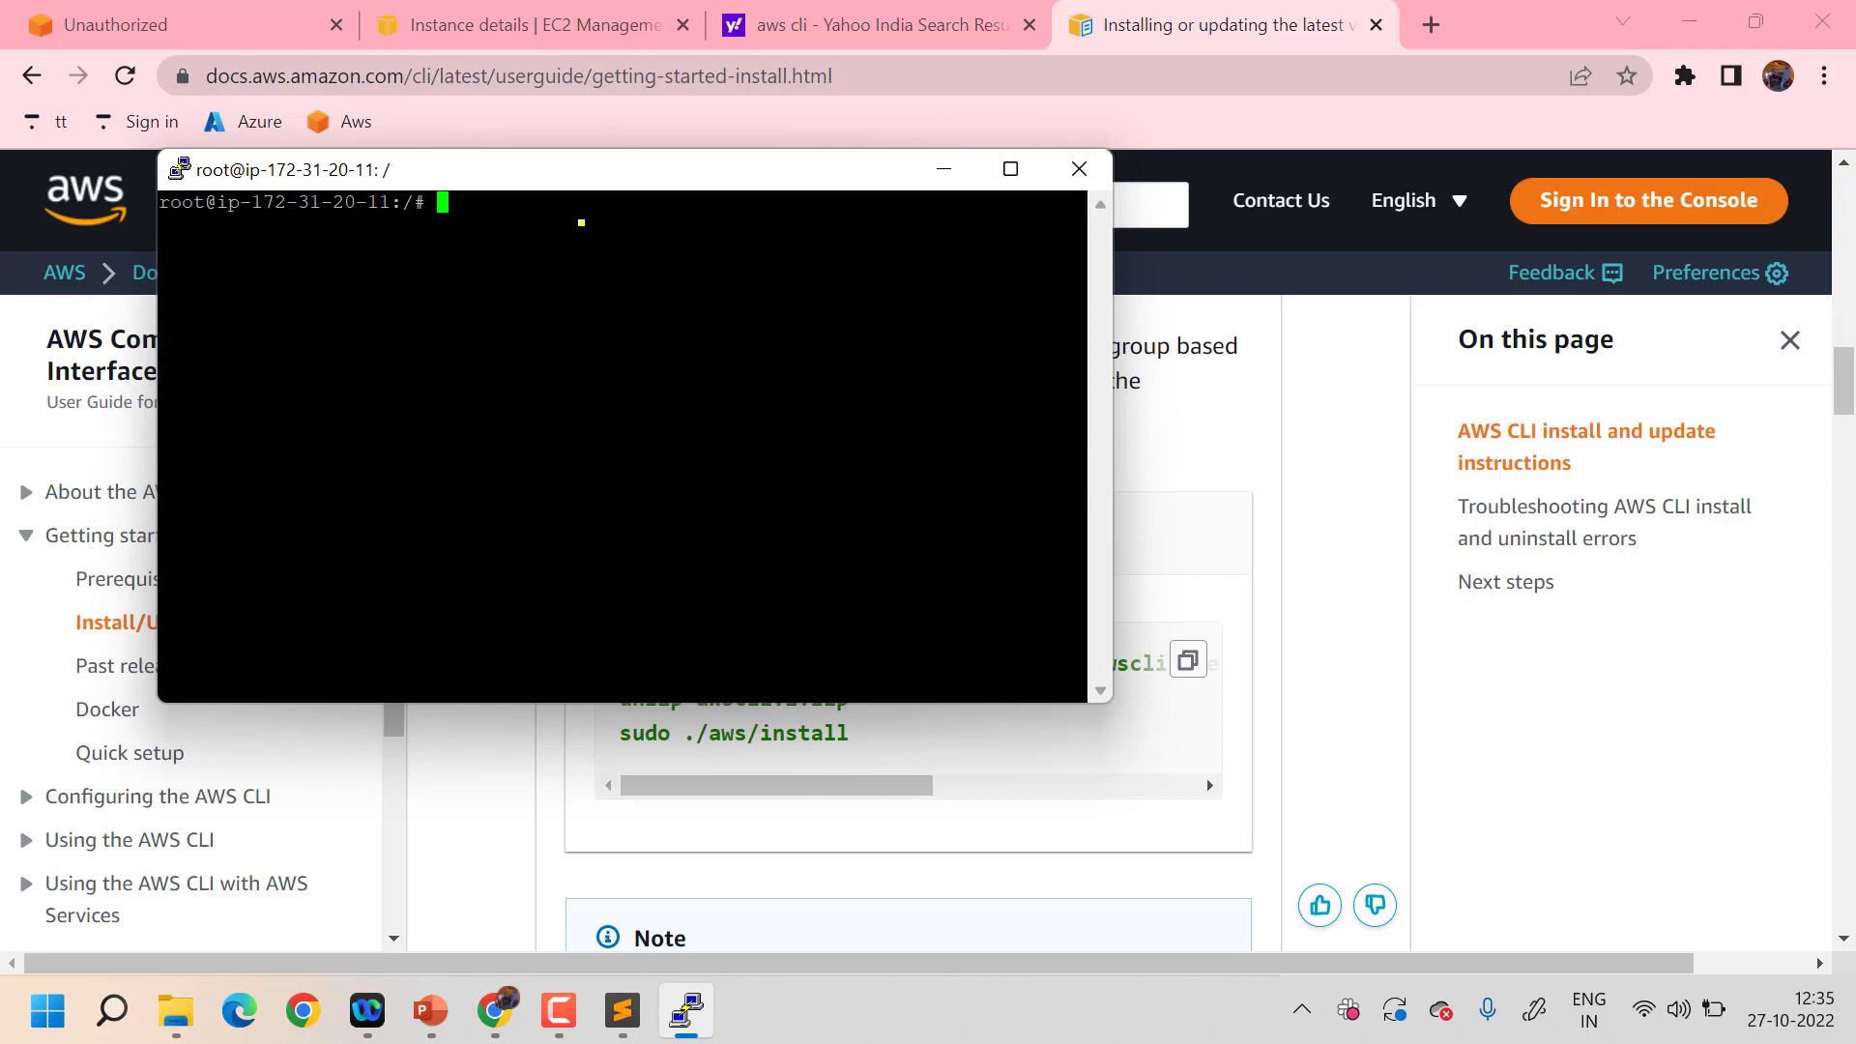
type("sudo apt install zip")
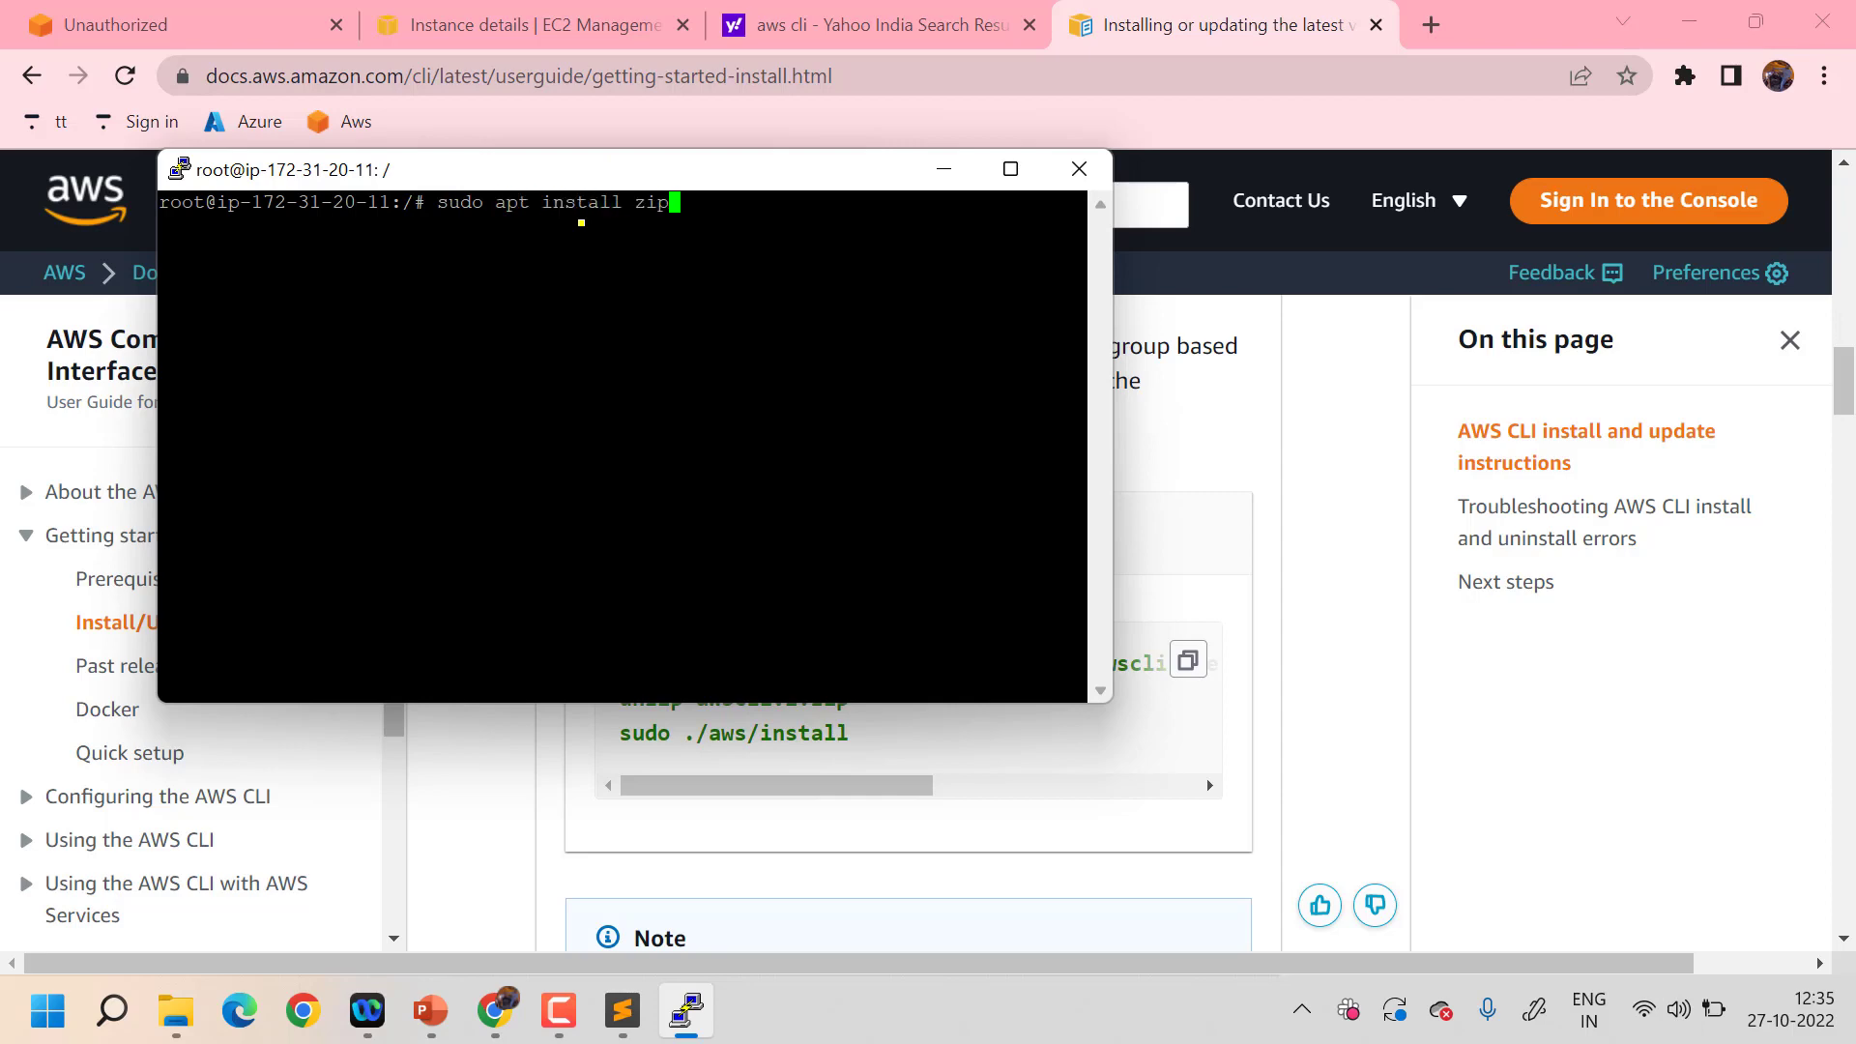
key("Return")
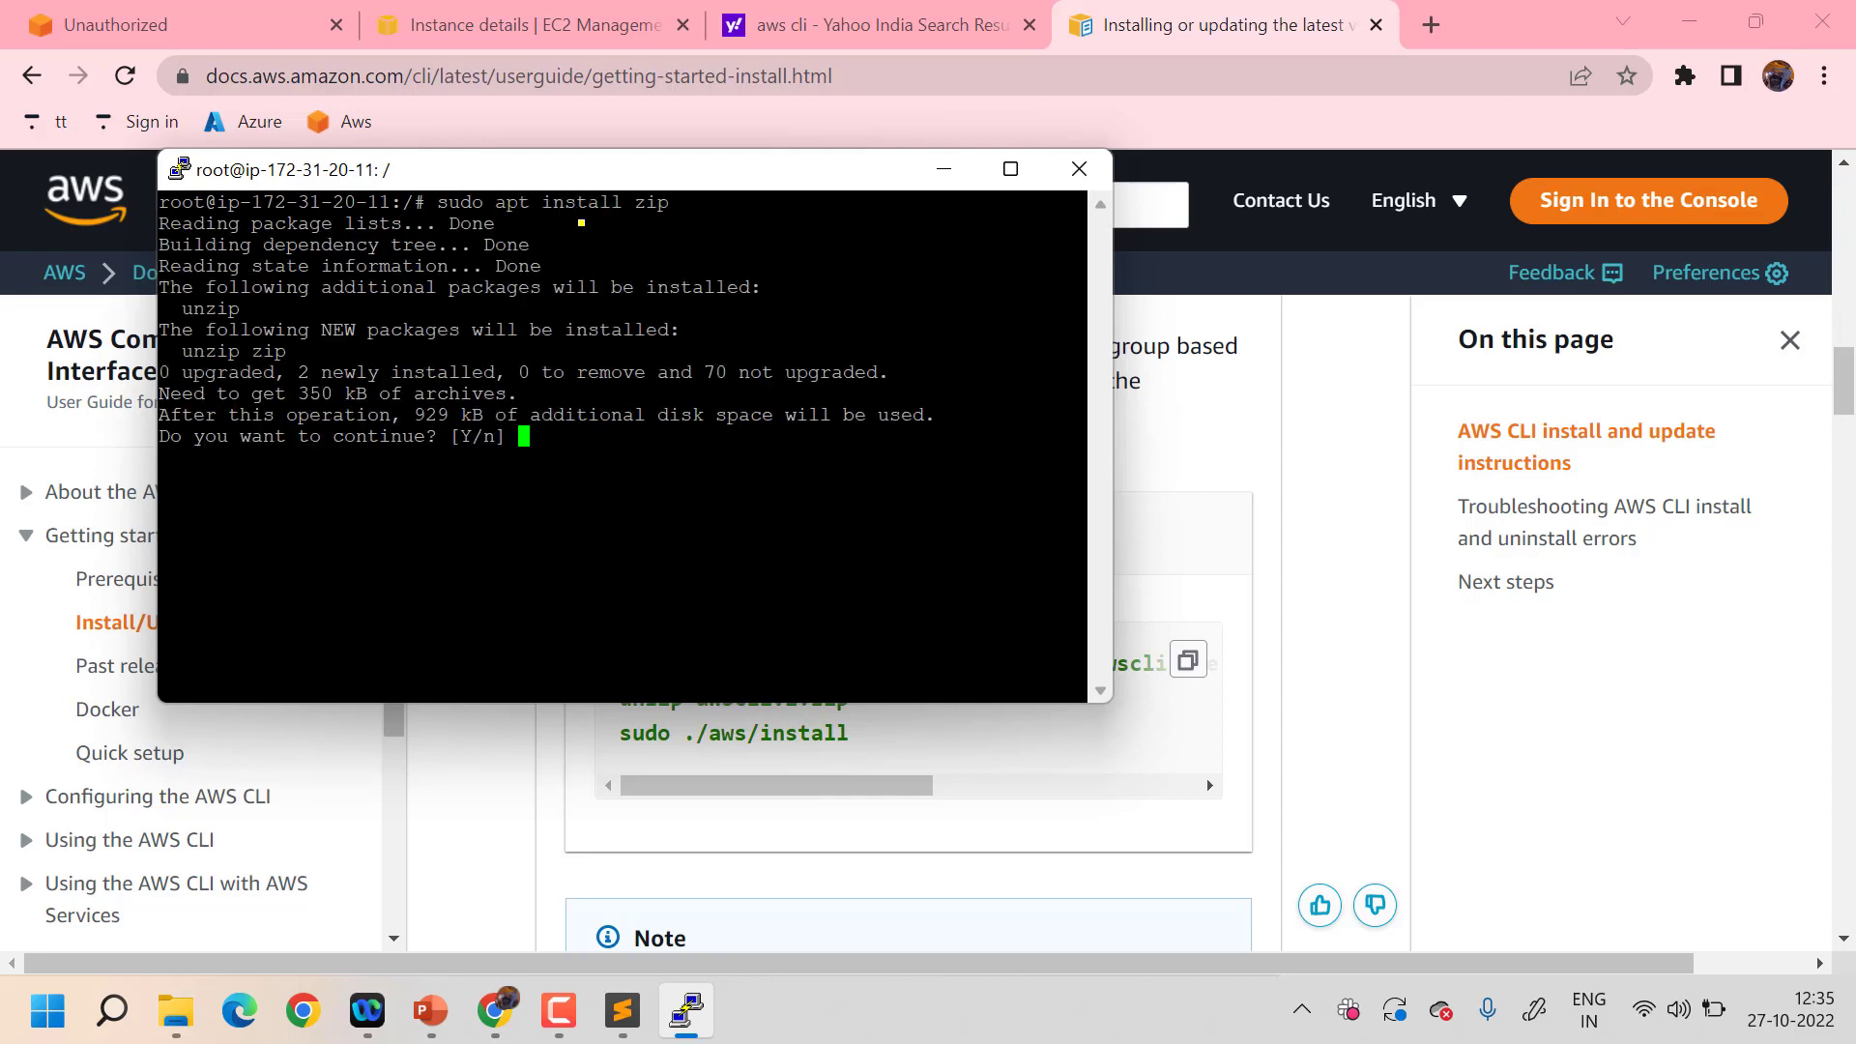
type("y")
key("Return")
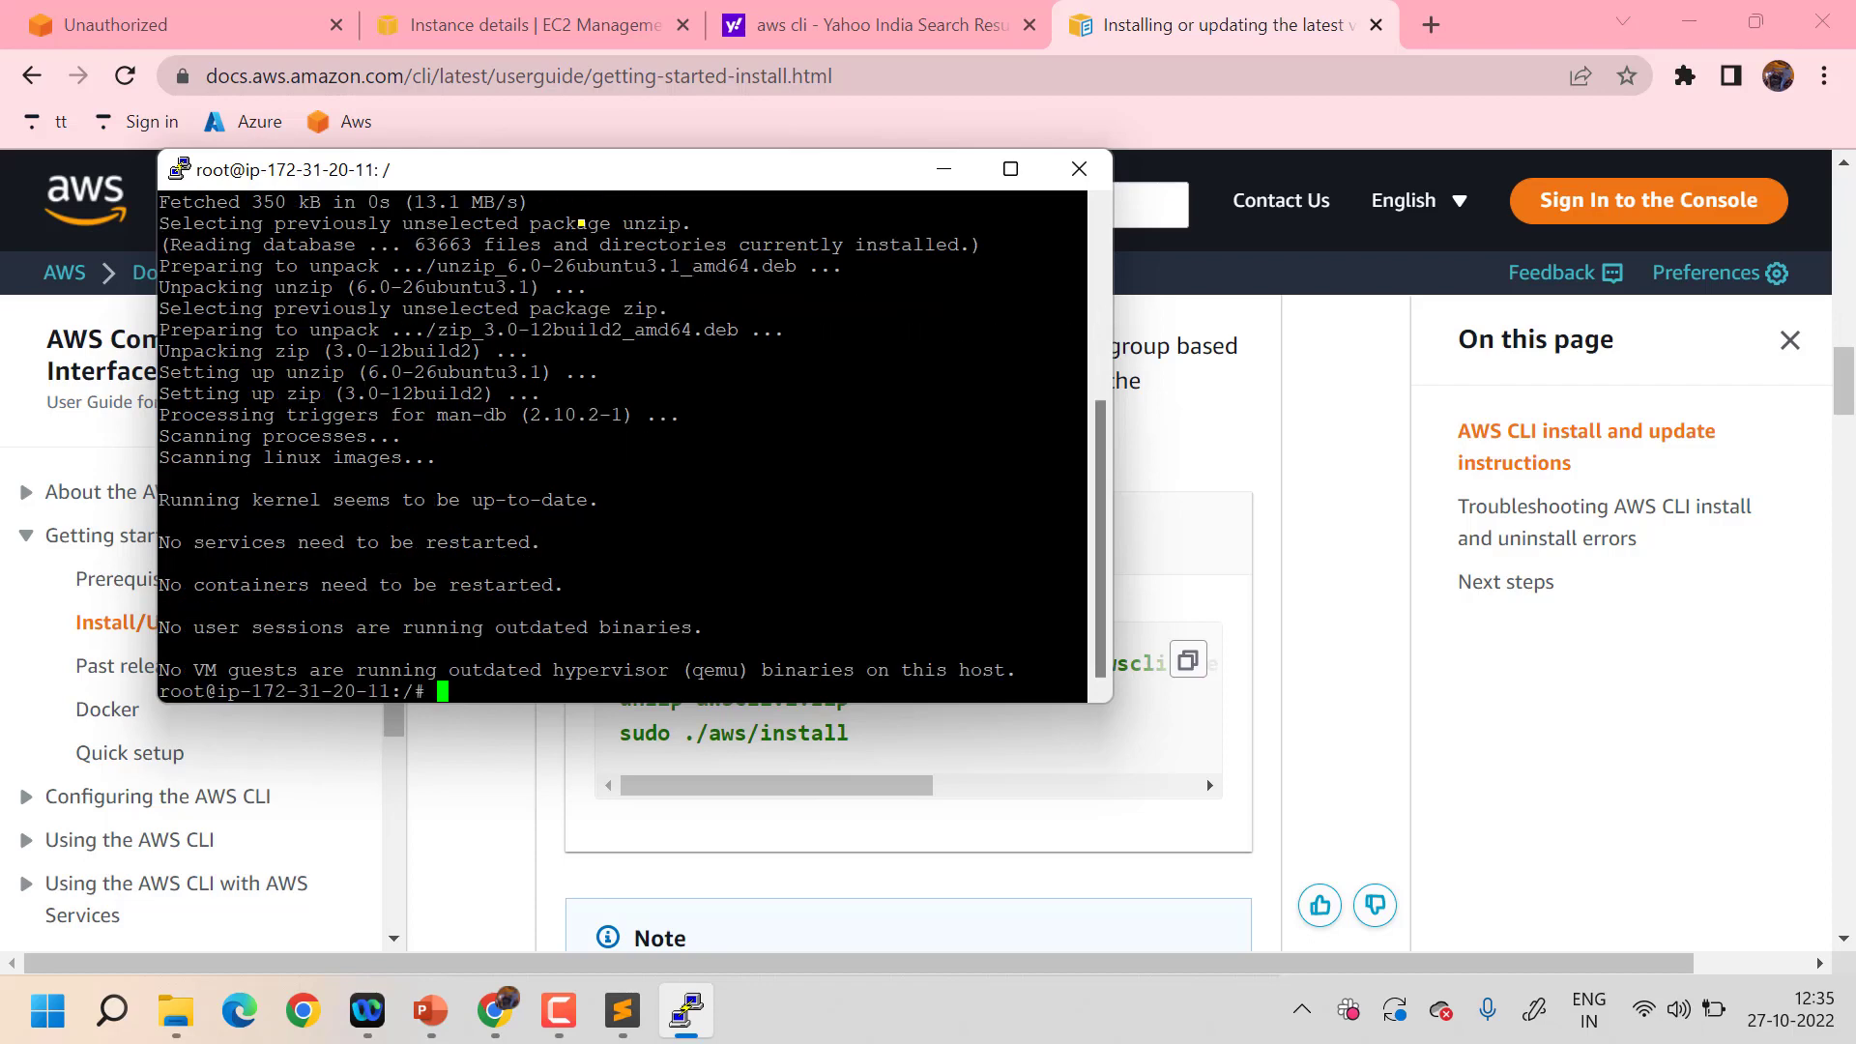
- Clear the terminal to a fresh prompt after a mistyped 'clar'
type("clar")
key("Return")
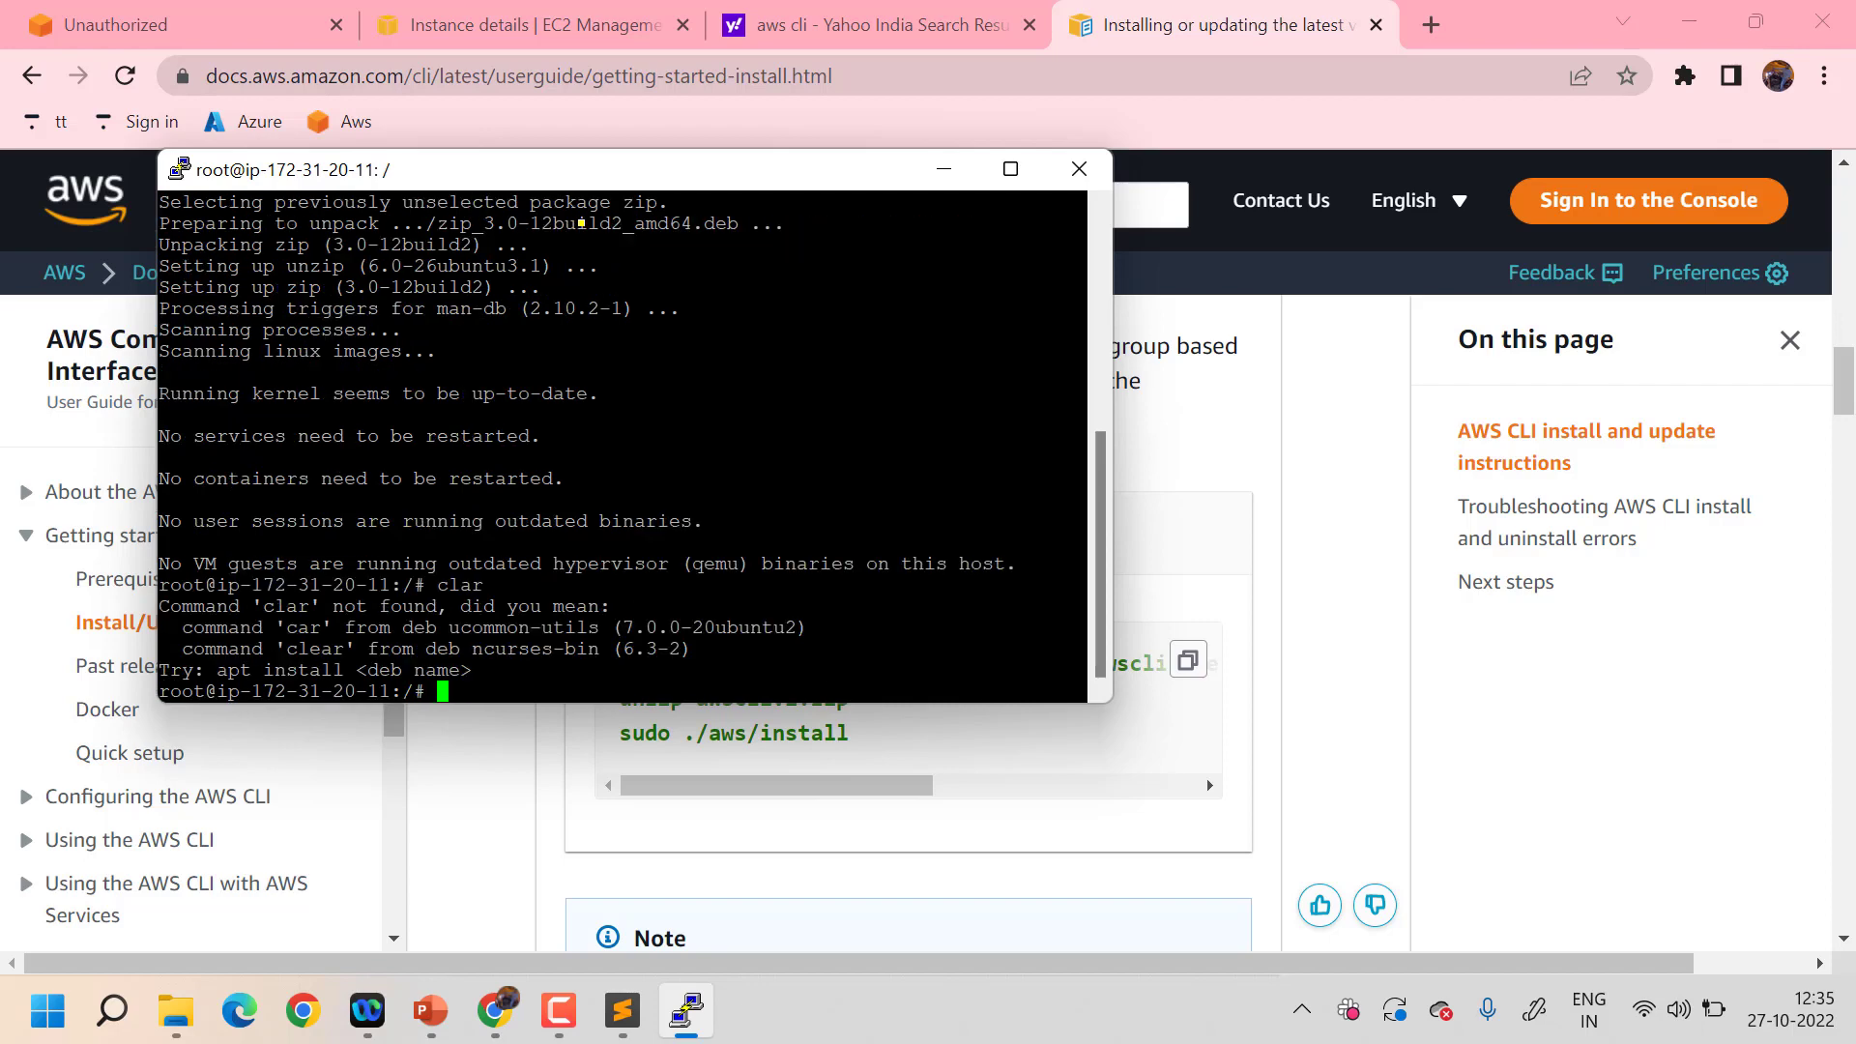
type("clear")
key("Return")
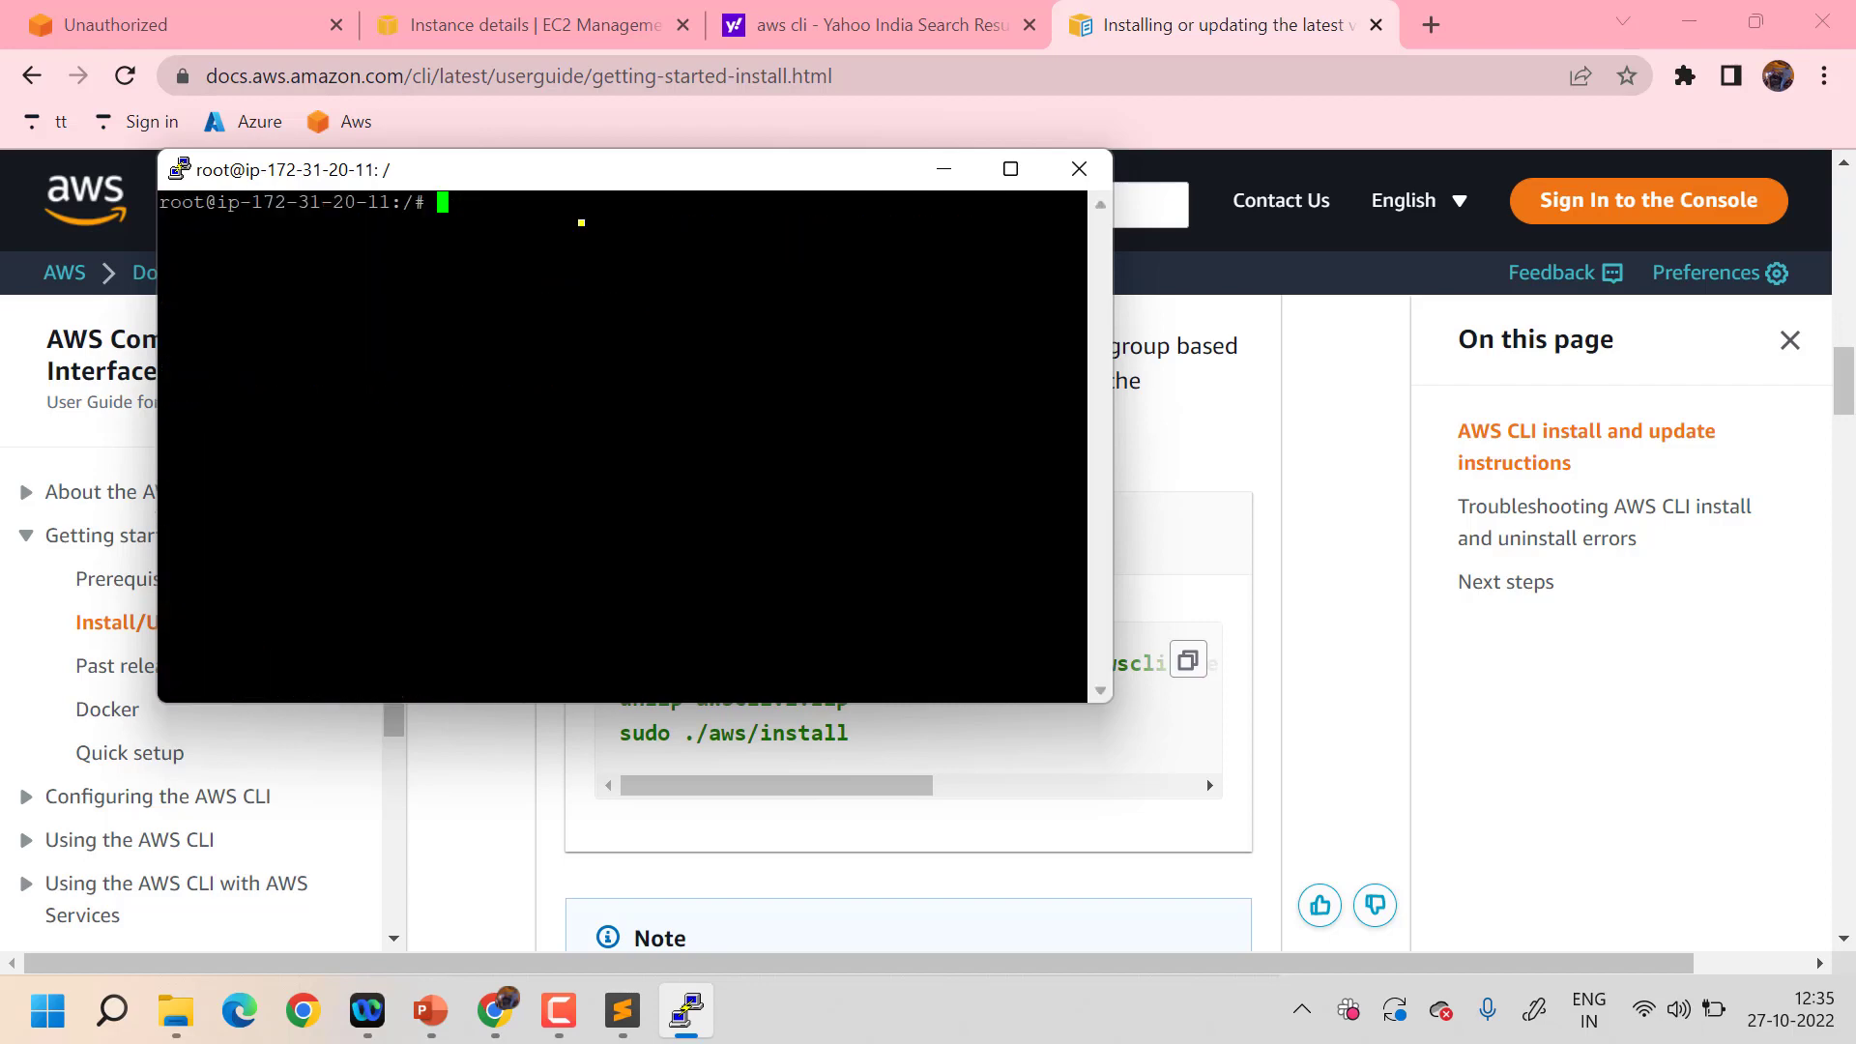
key("Return")
- Paste the AWS CLI Linux x86 install commands from the docs into the terminal
left_click_drag(628, 168, 432, 126)
left_click(1072, 471)
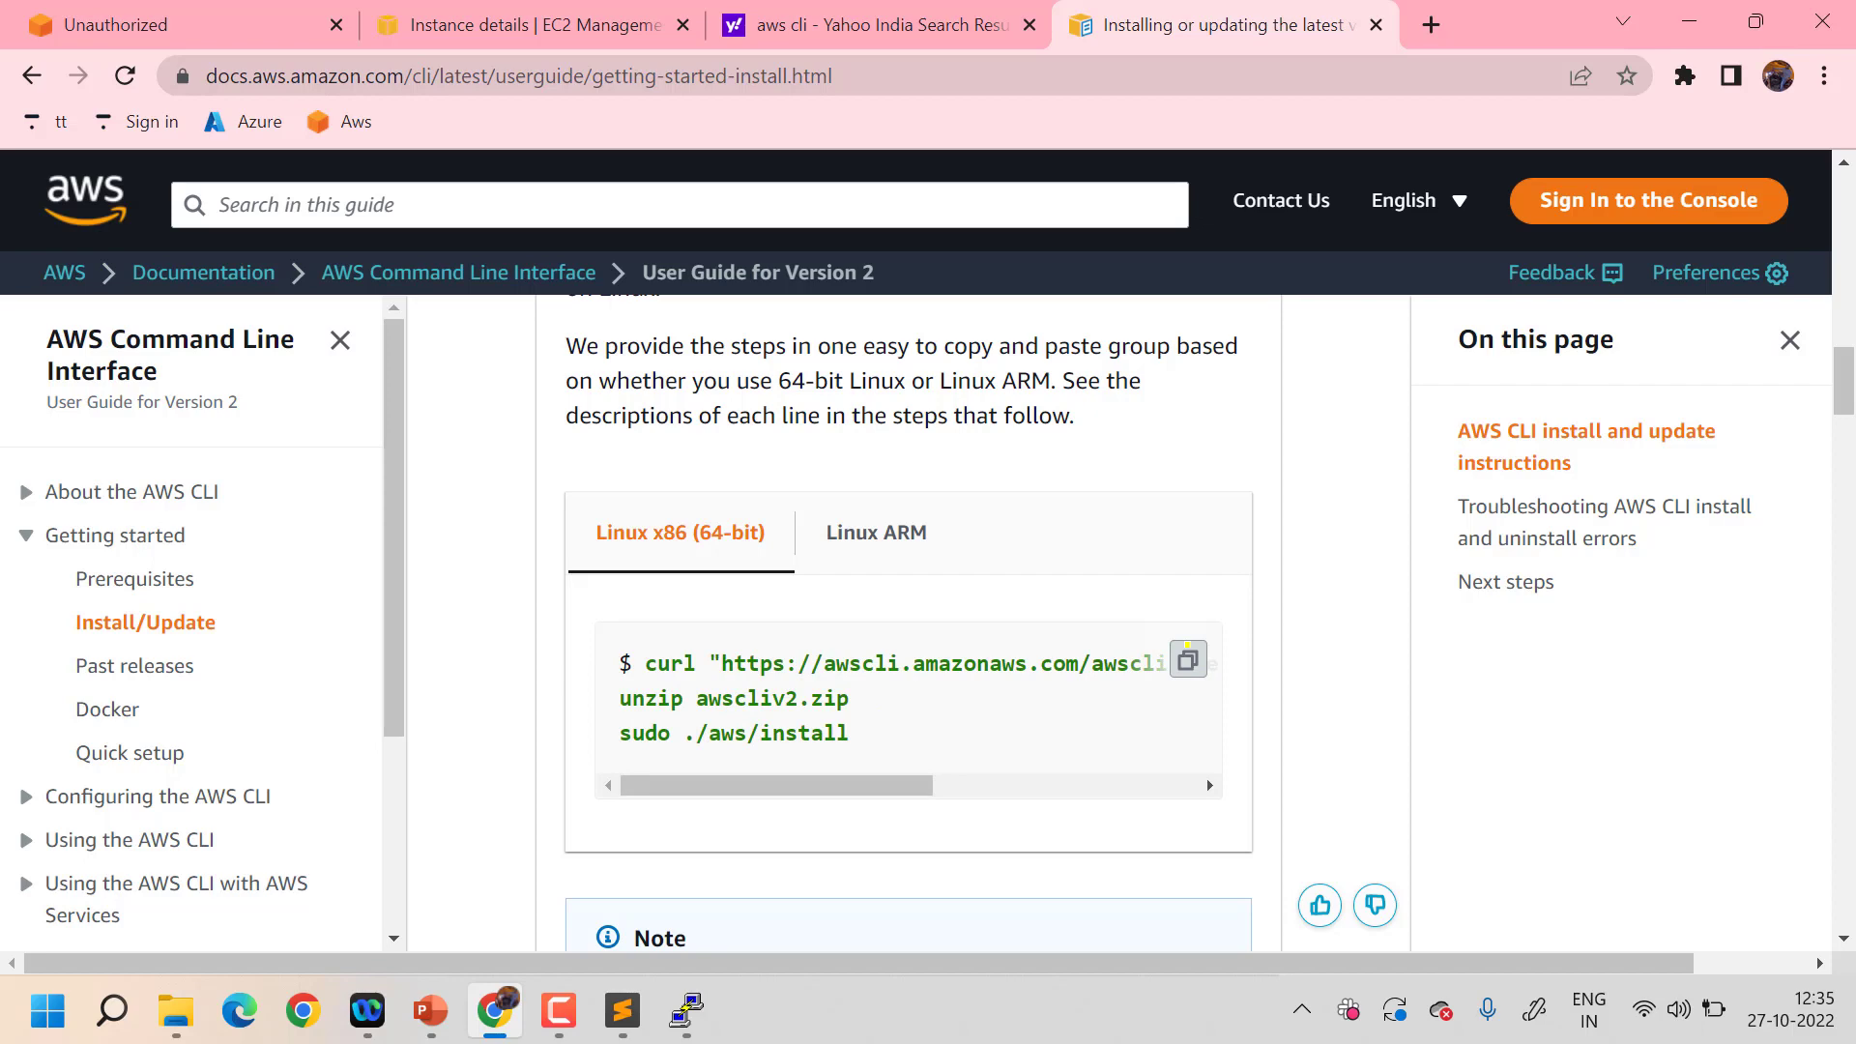
key("alt+Tab")
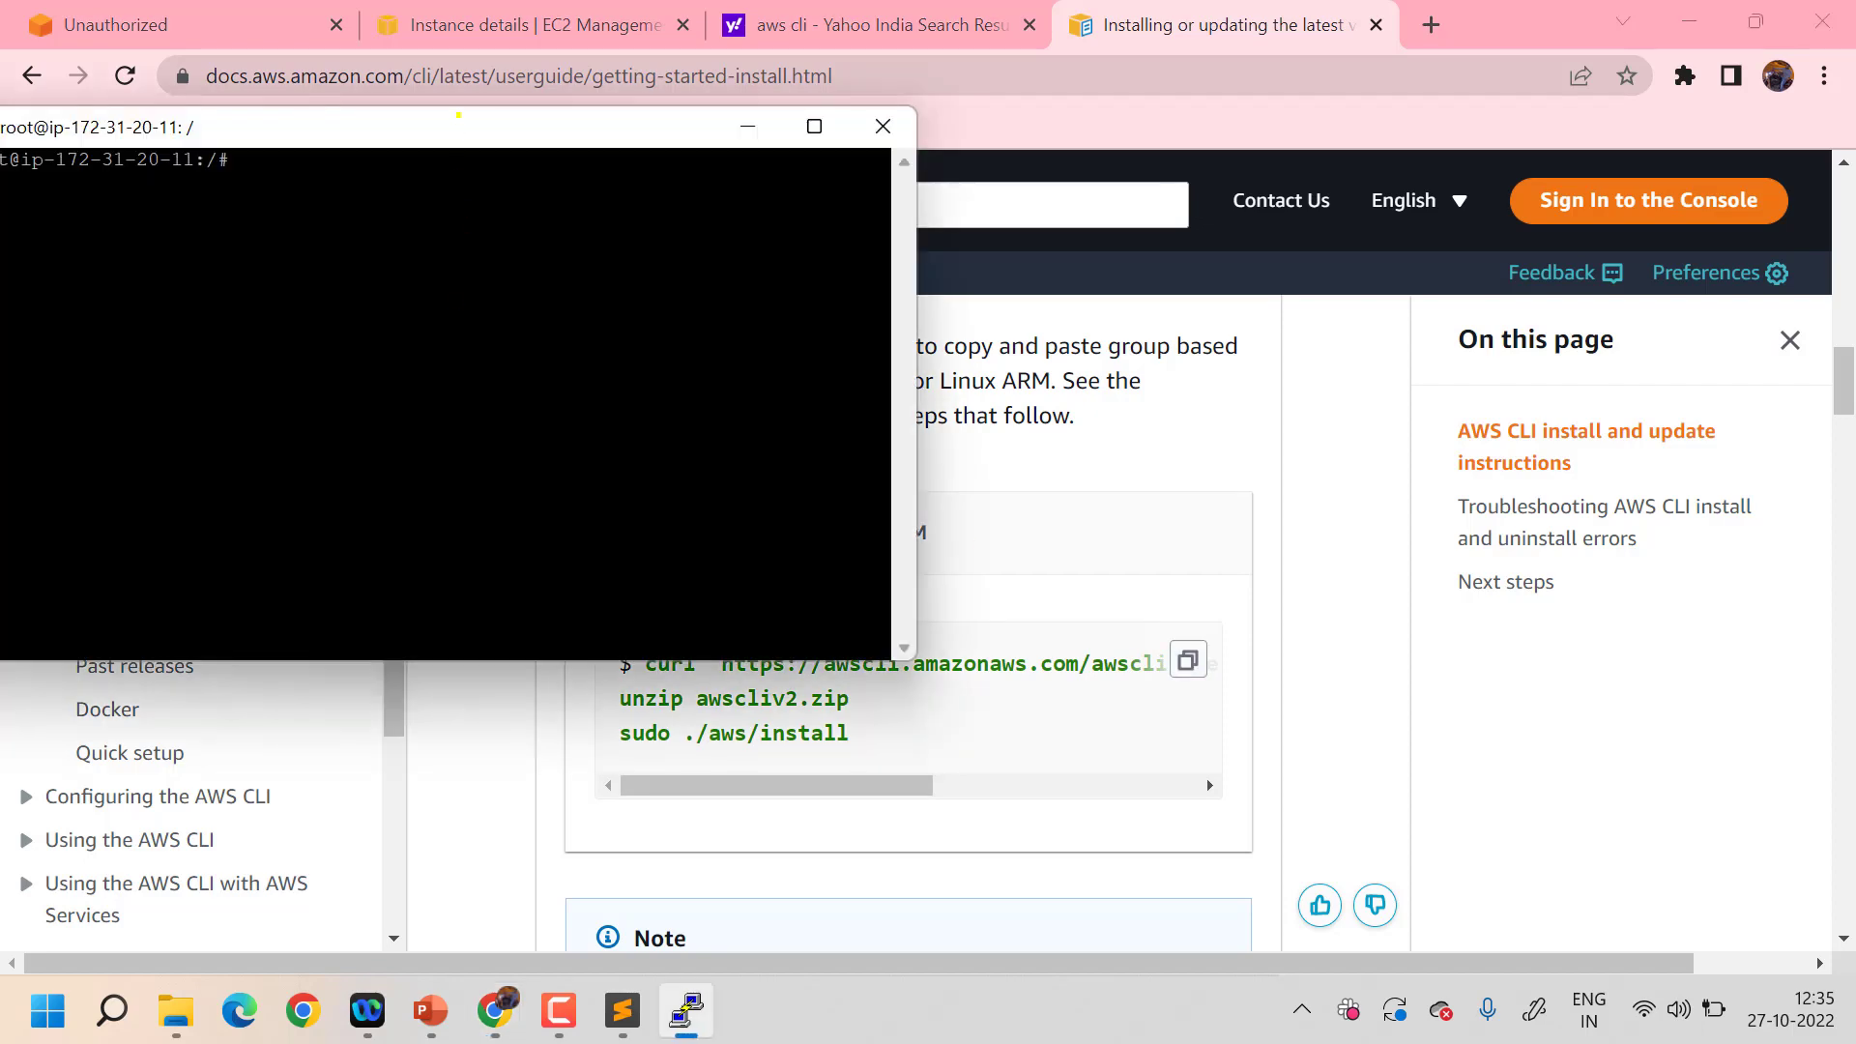
left_click_drag(458, 115, 639, 134)
right_click(548, 200)
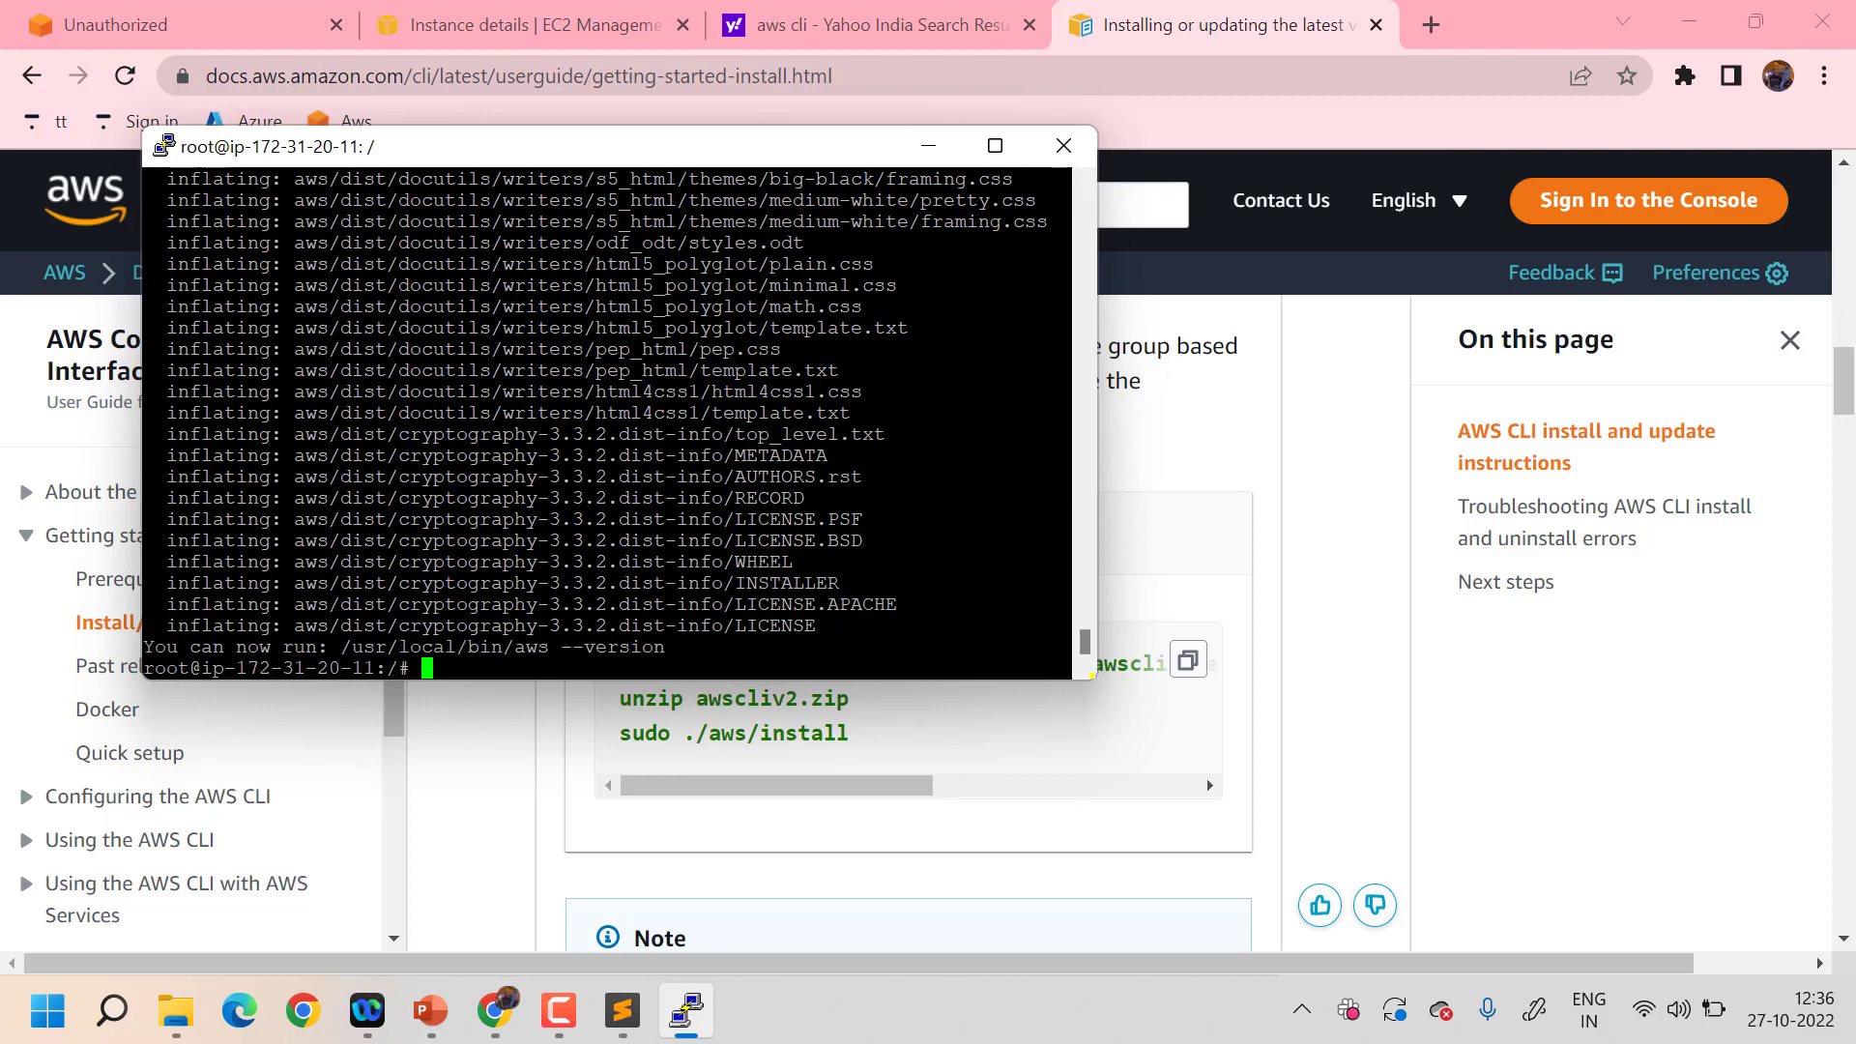
- Enlarge and clear the terminal, then verify aws --version reports aws-cli/2.8.6
left_click_drag(1093, 677, 1189, 829)
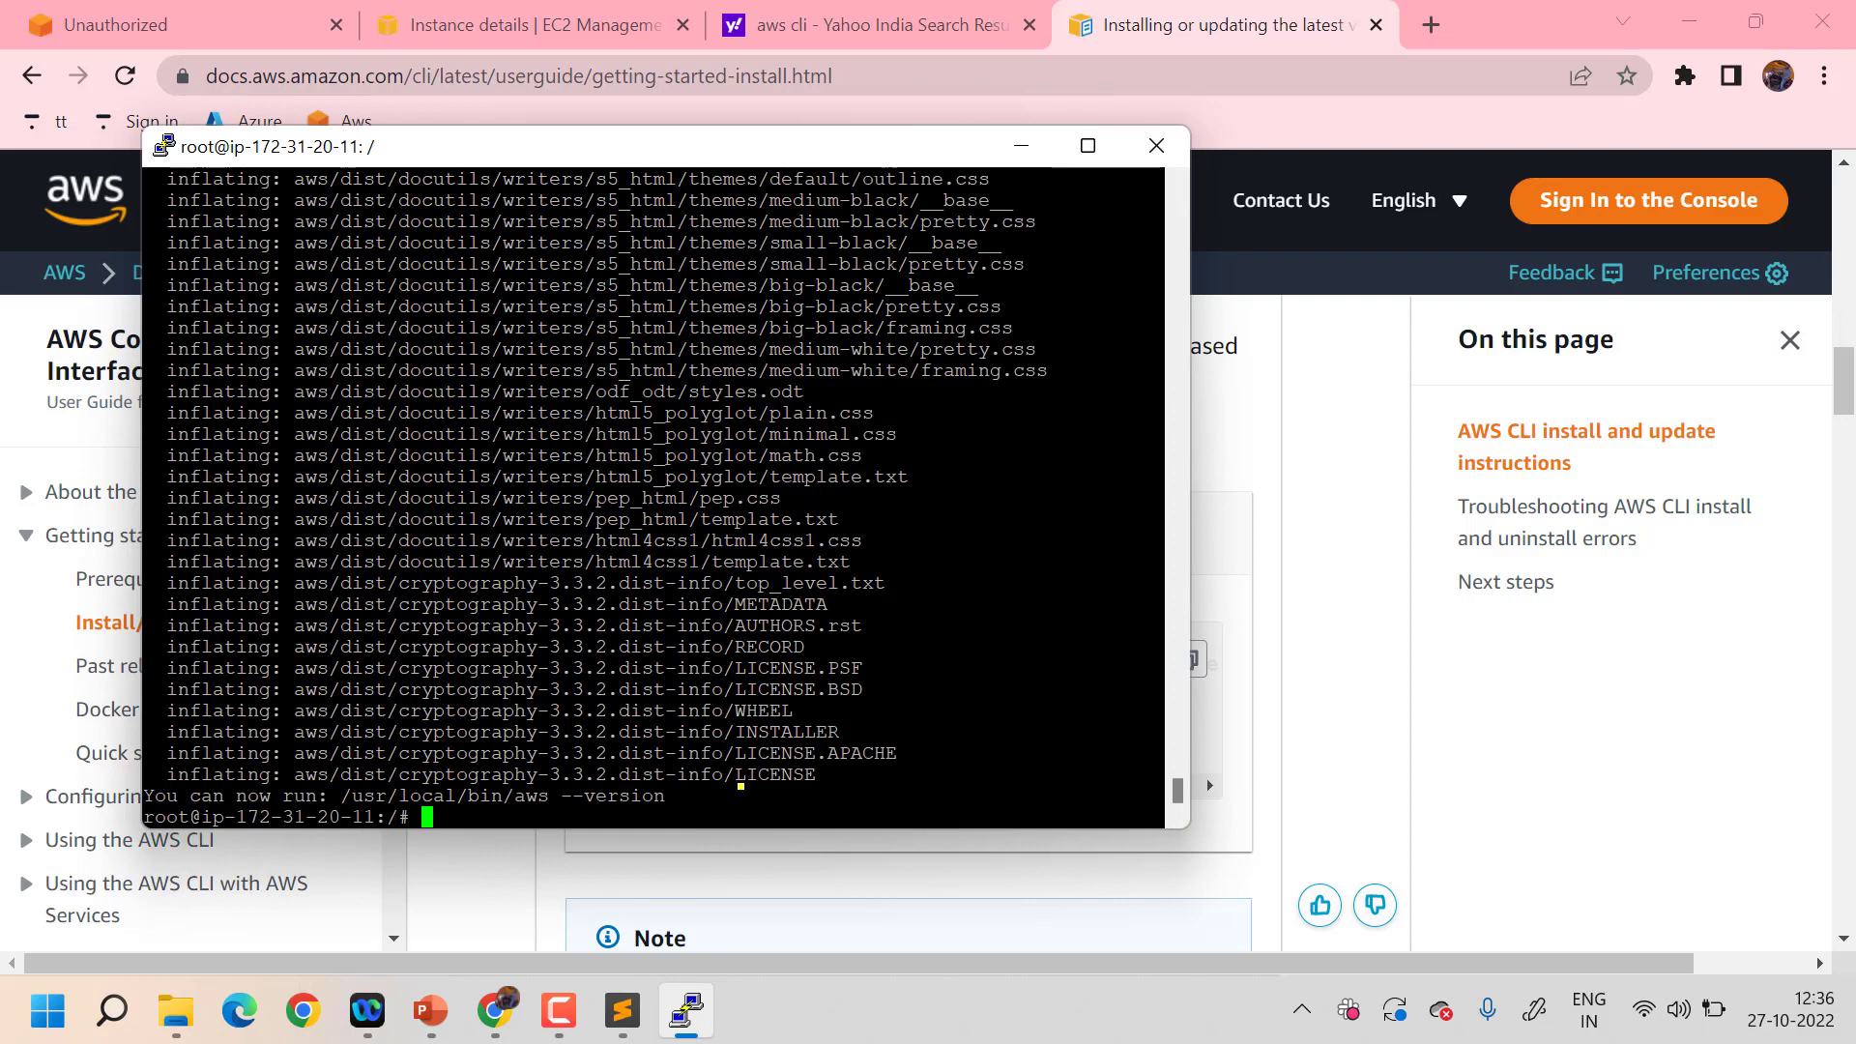
type("clear")
key("Return")
type("aws")
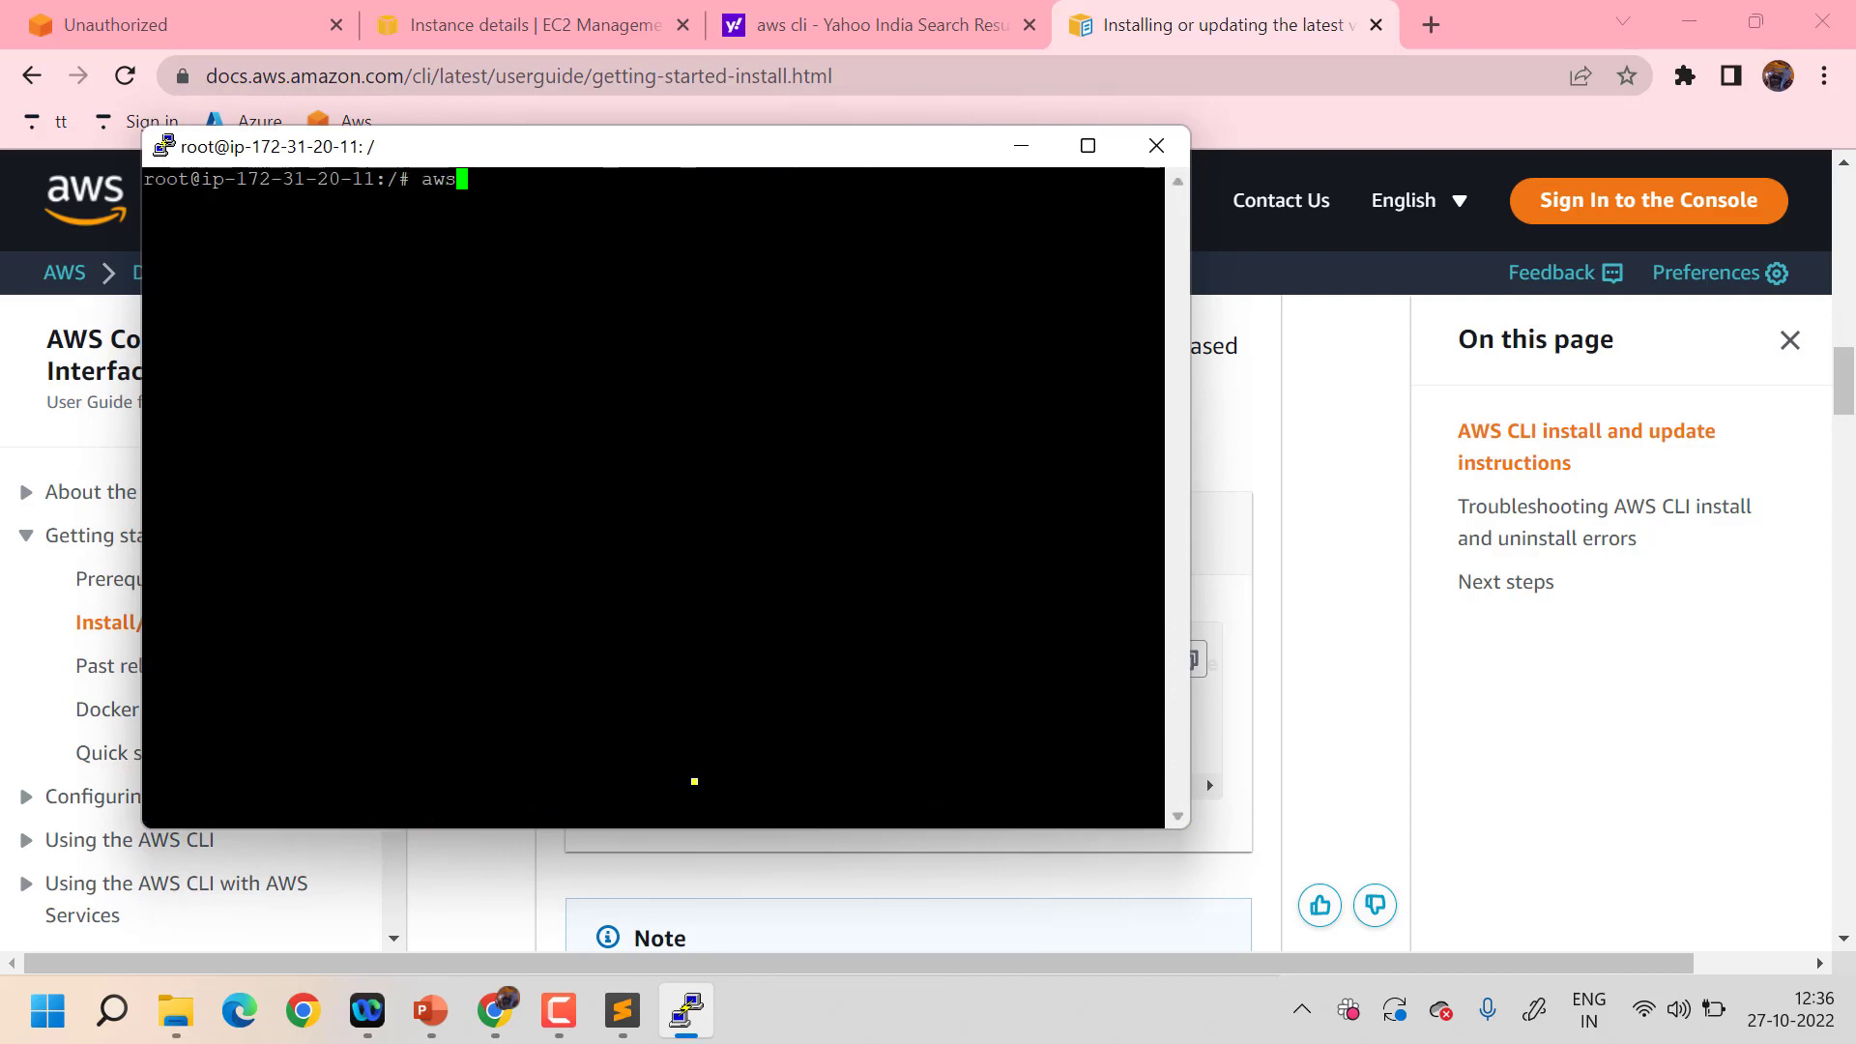
type(" --version")
key("Return")
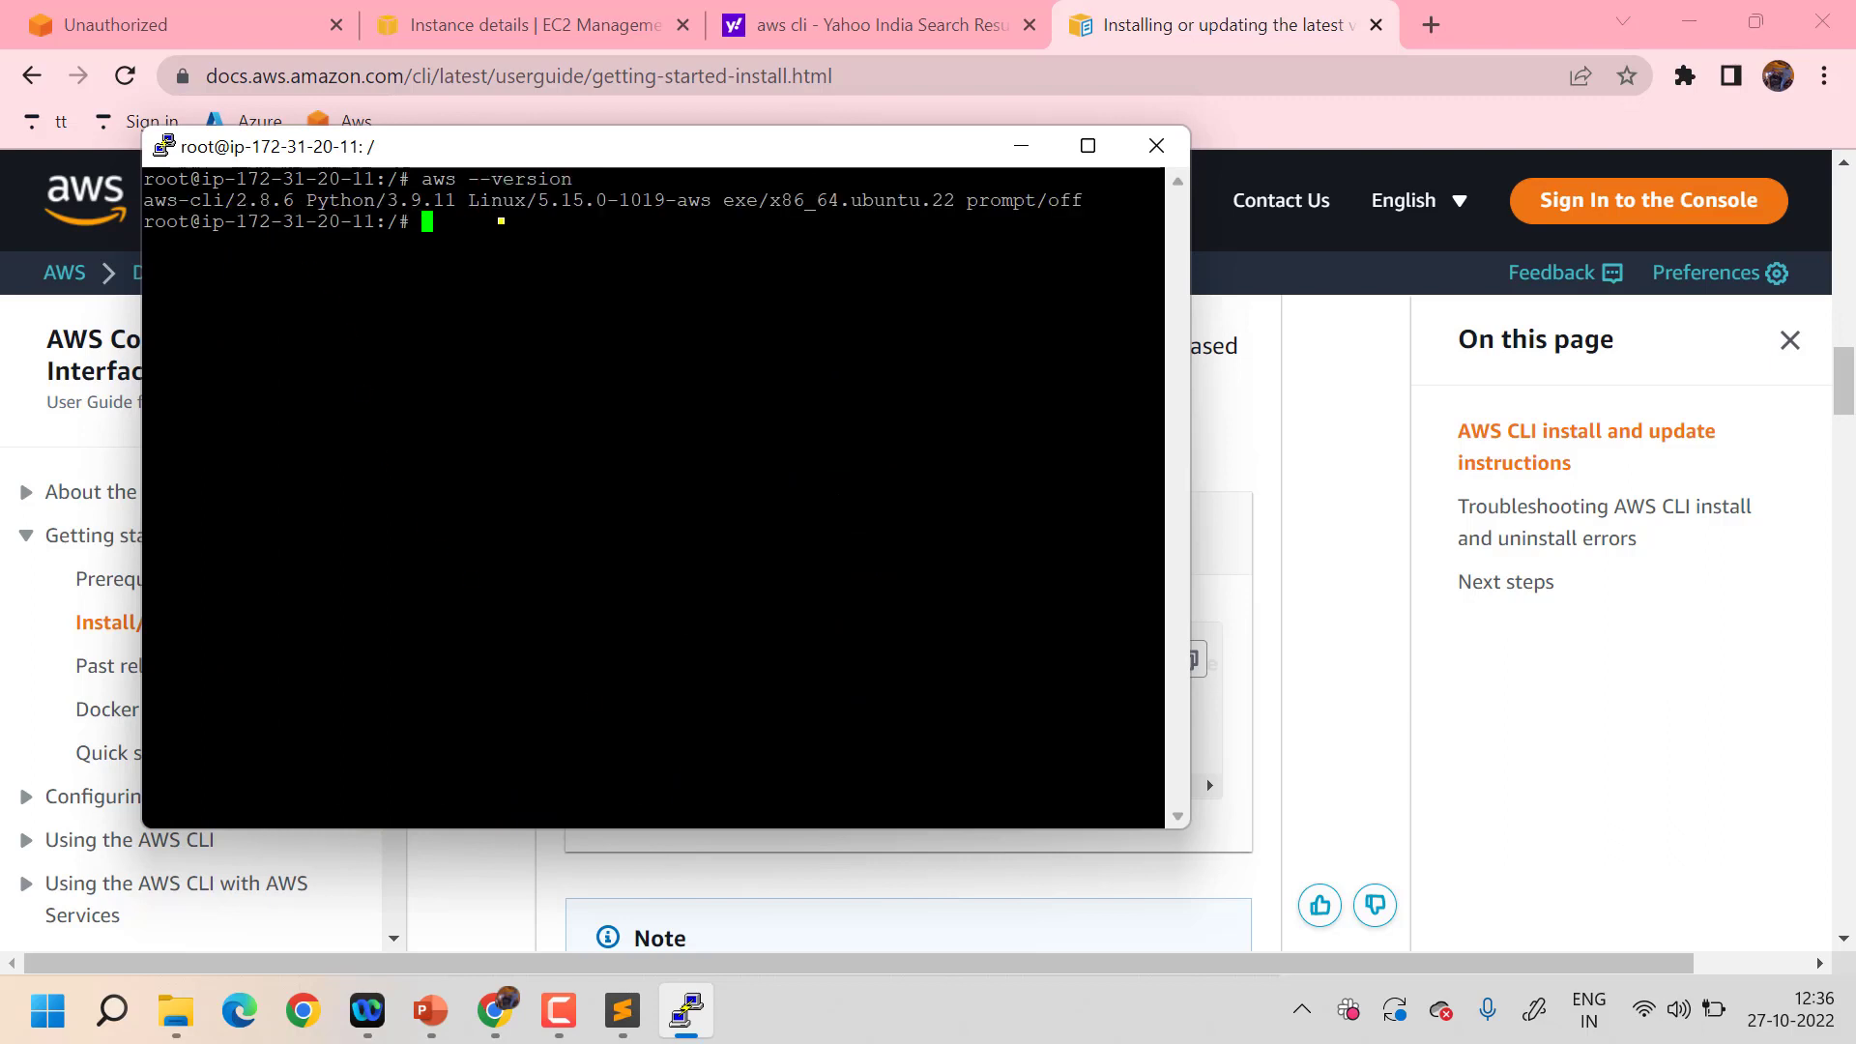
- Run aws configure and enter the access key ID copied from the Sublime Text notes
type("aws configure")
key("Return")
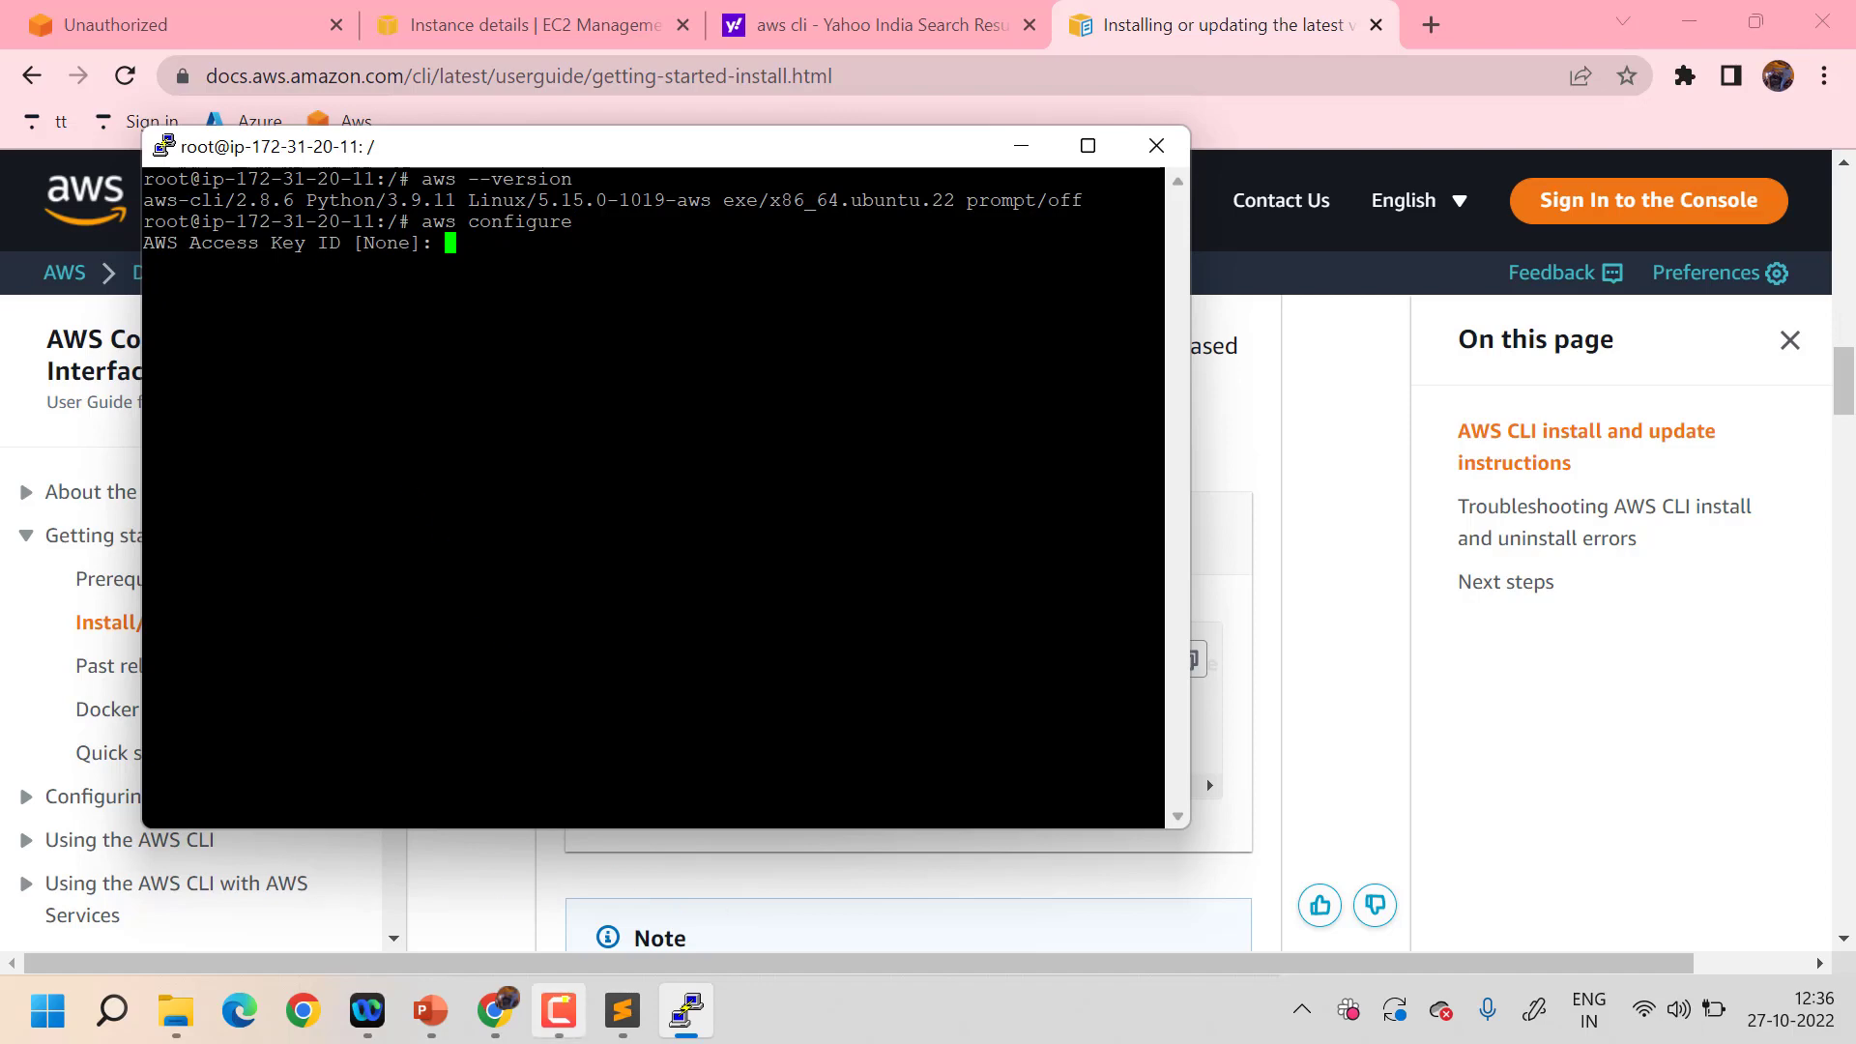
left_click(621, 1010)
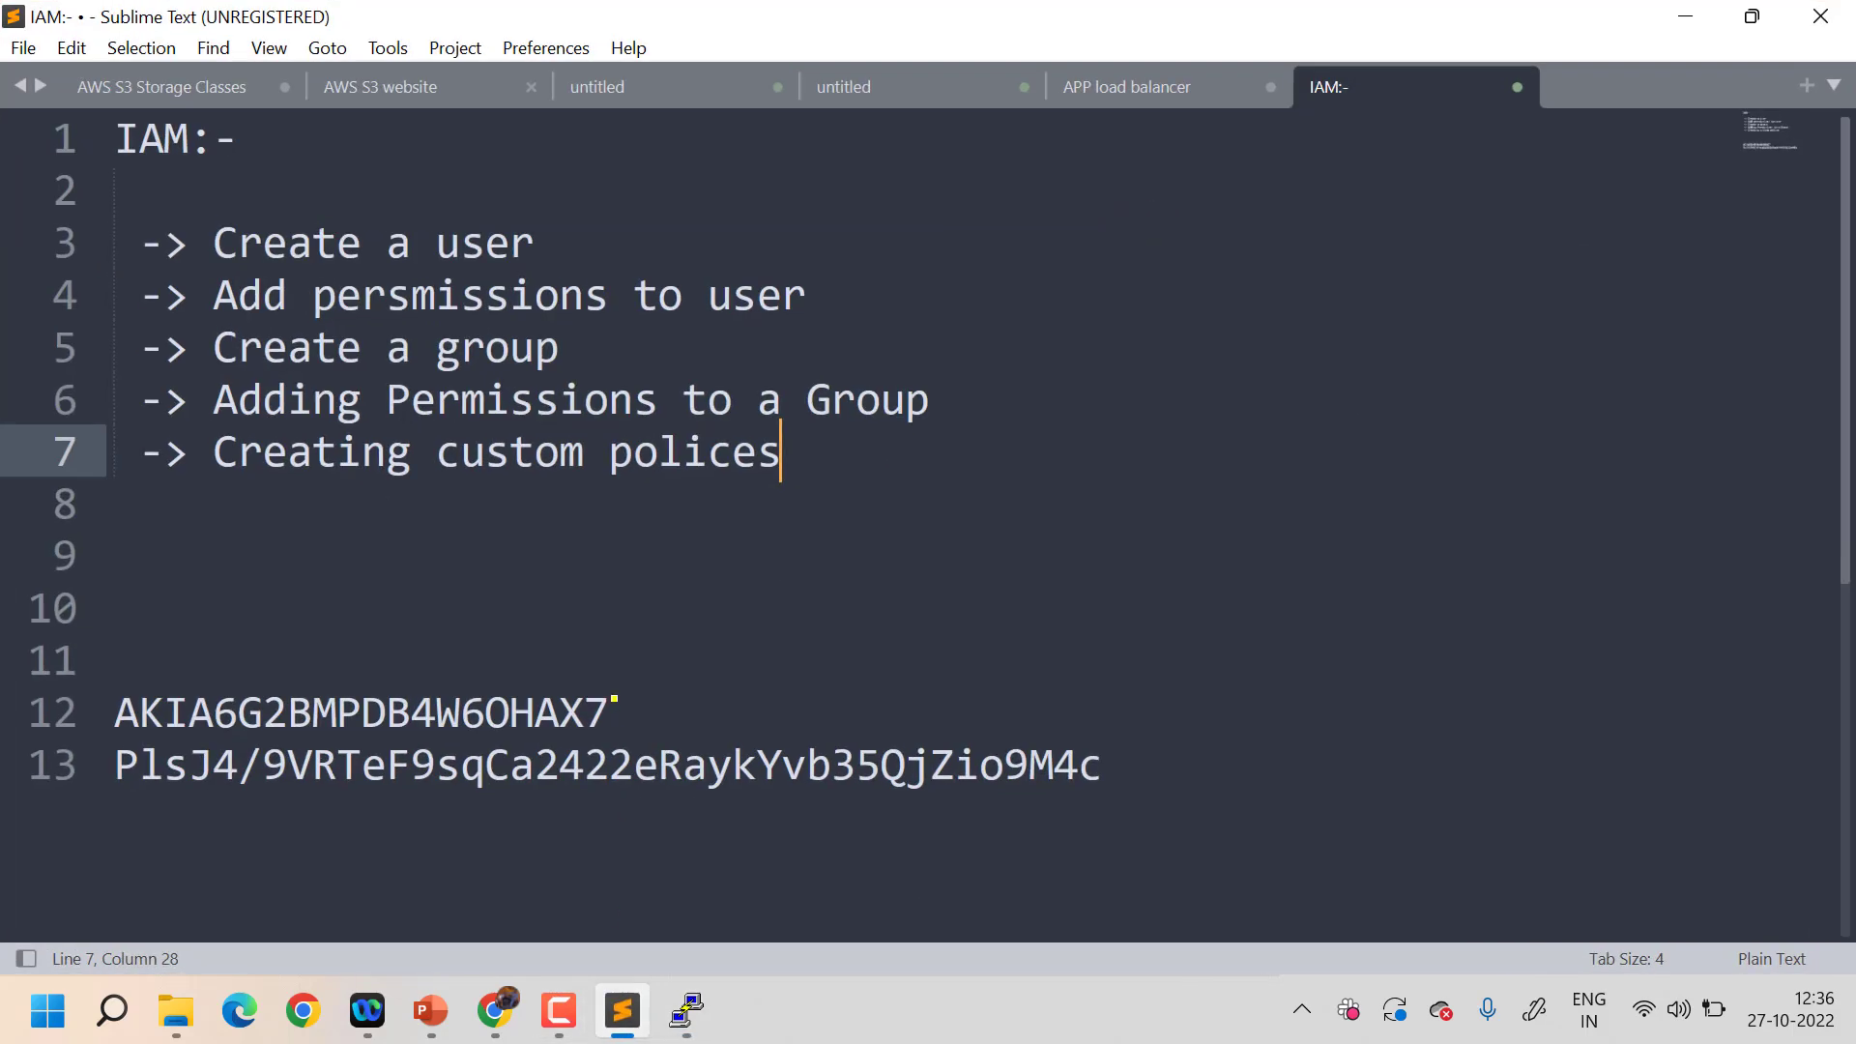
left_click_drag(615, 705, 113, 699)
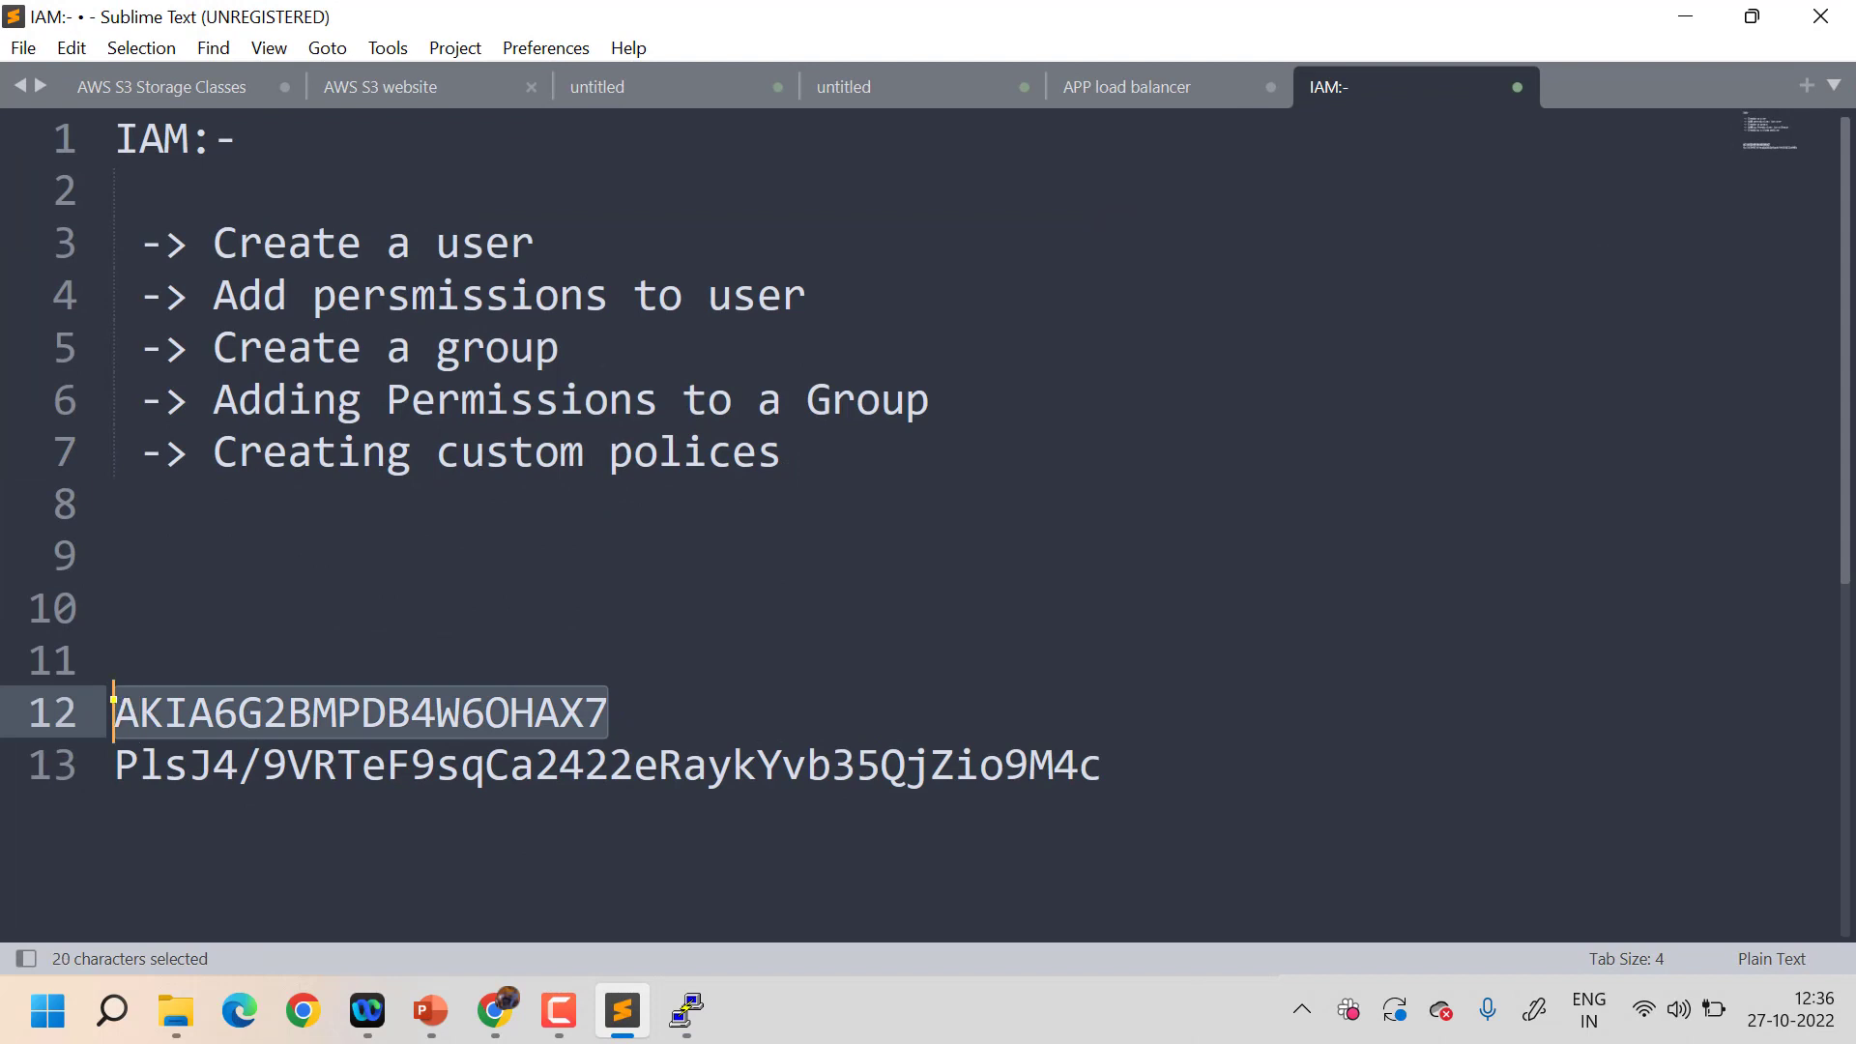
key("ctrl+c")
left_click(1684, 17)
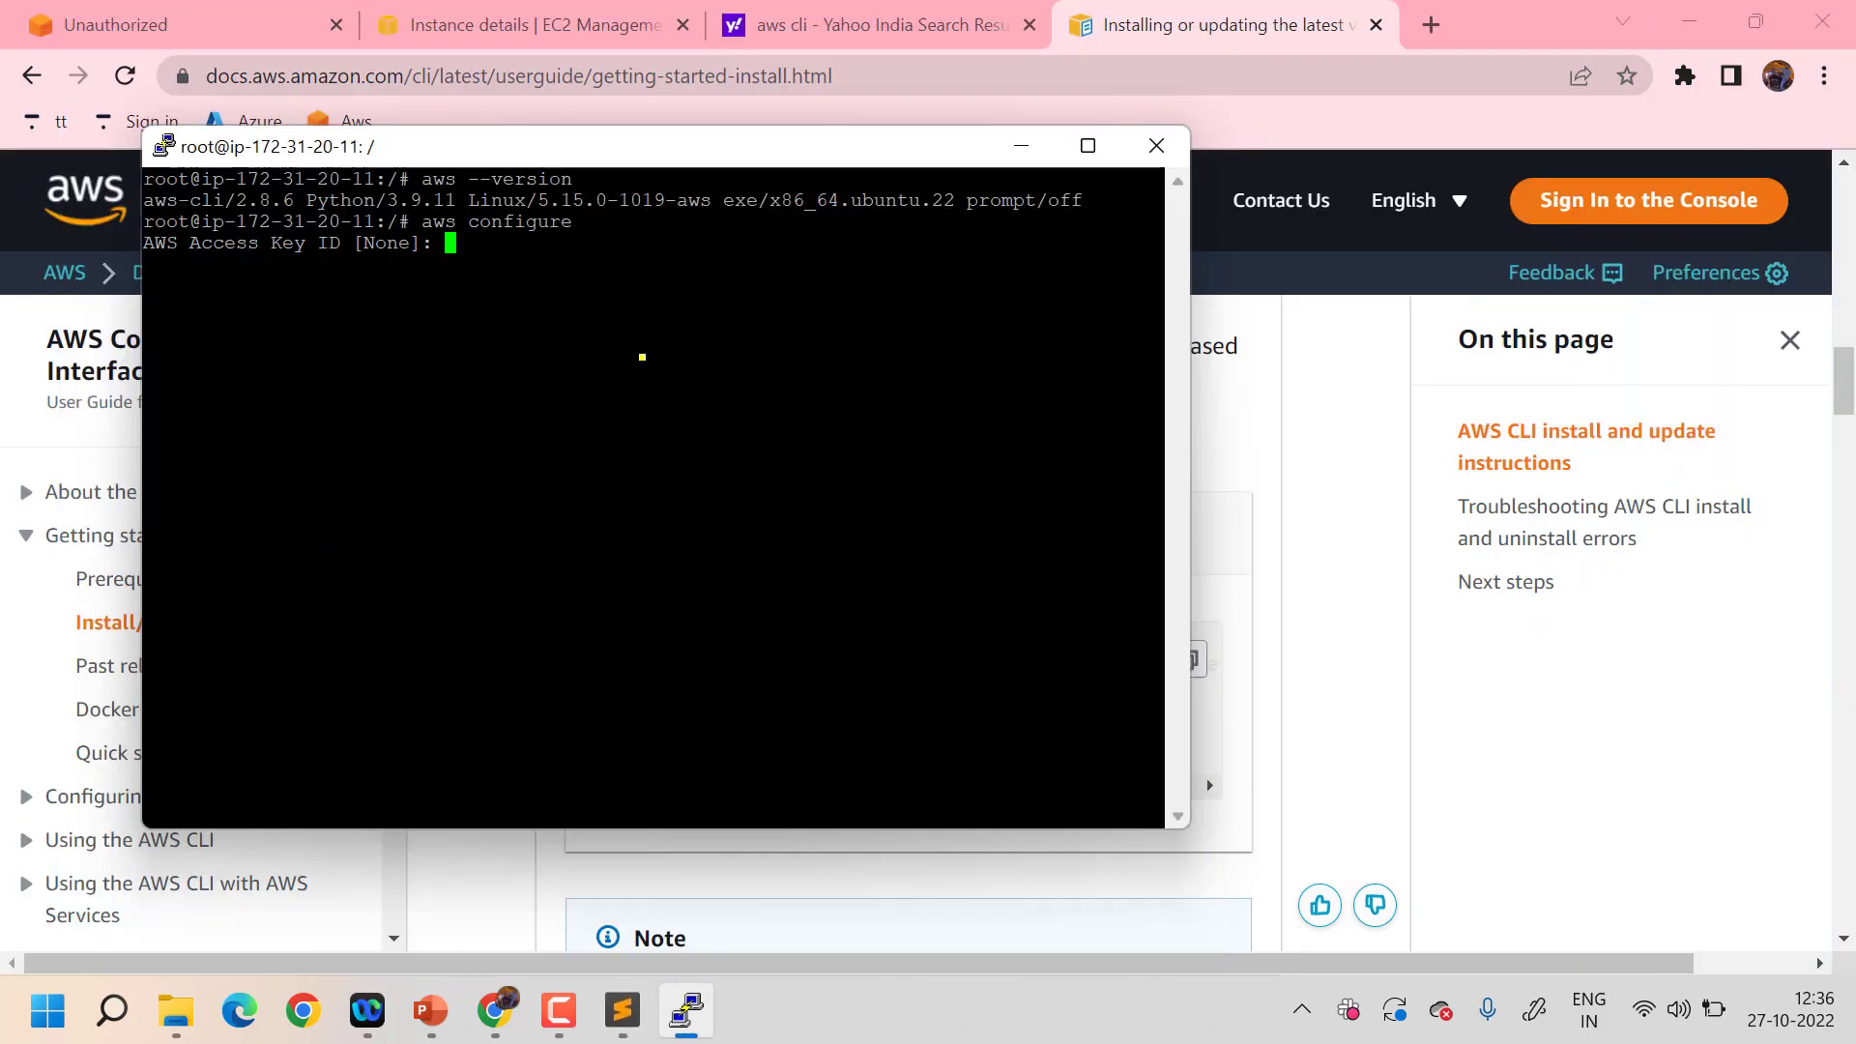
right_click(480, 238)
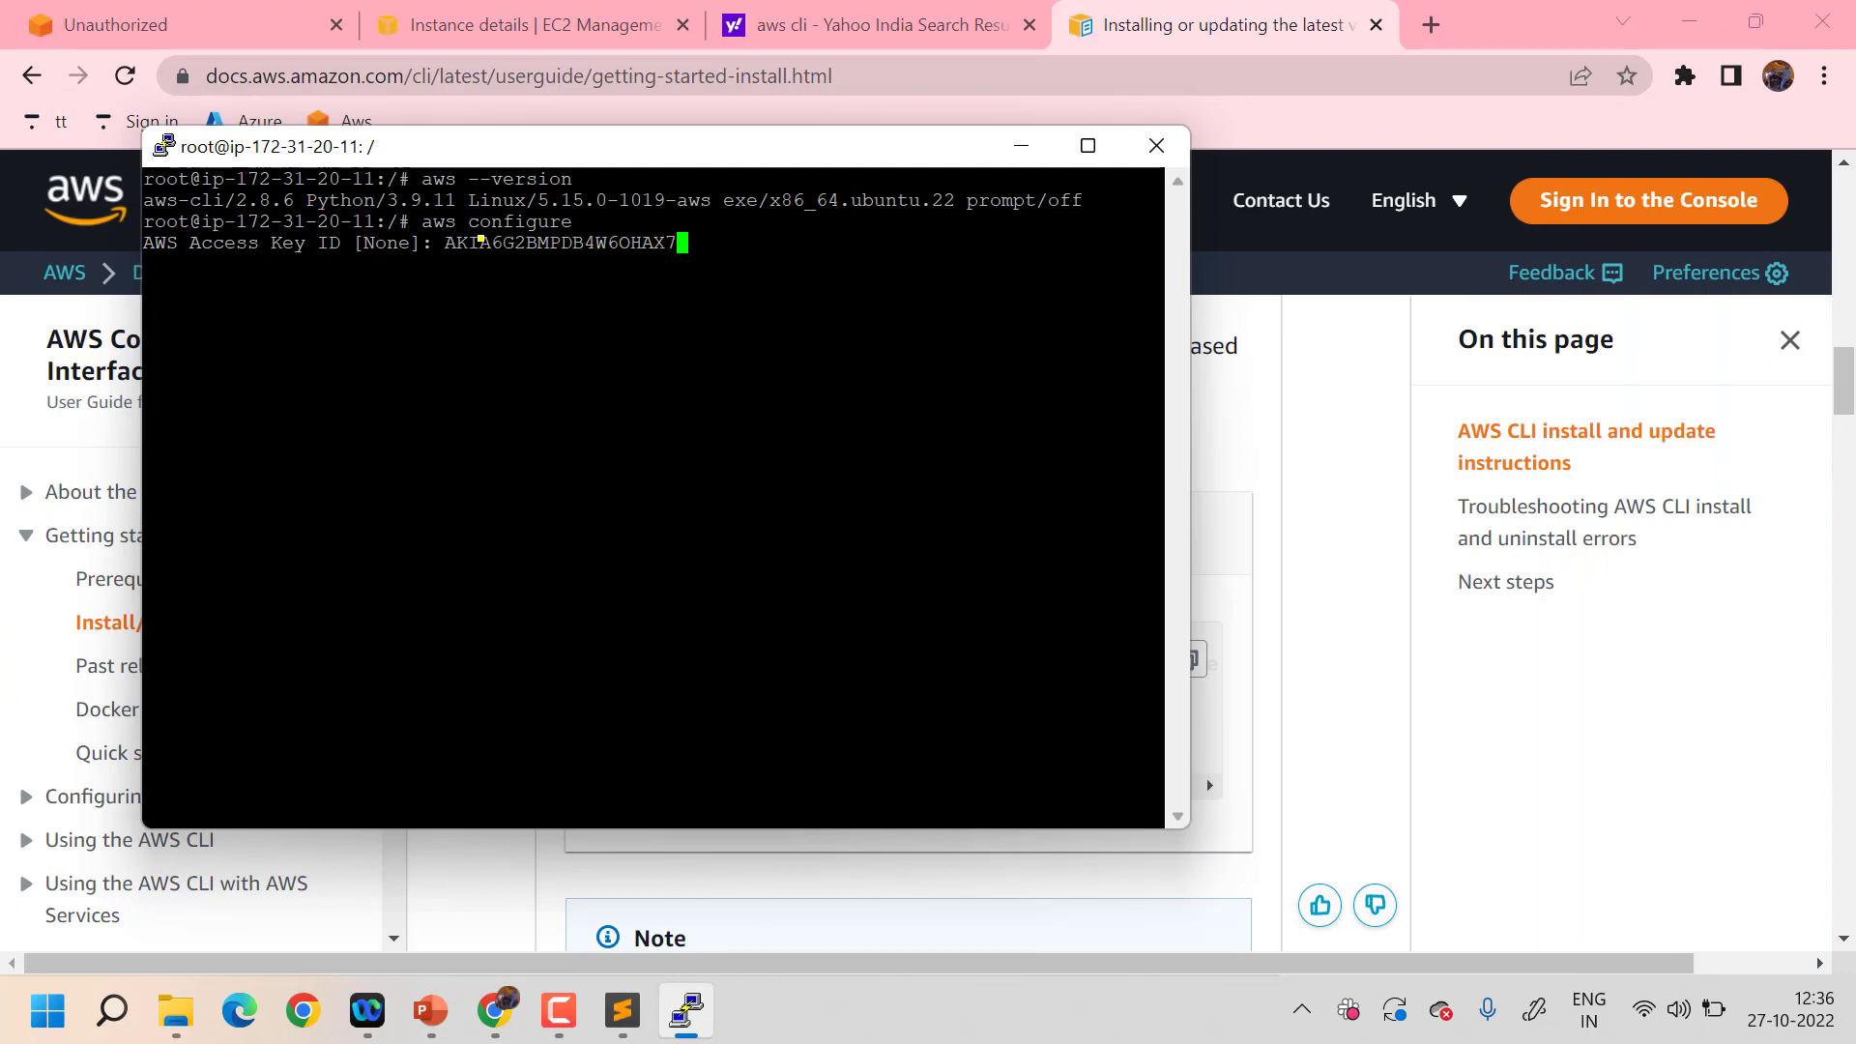
key("Return")
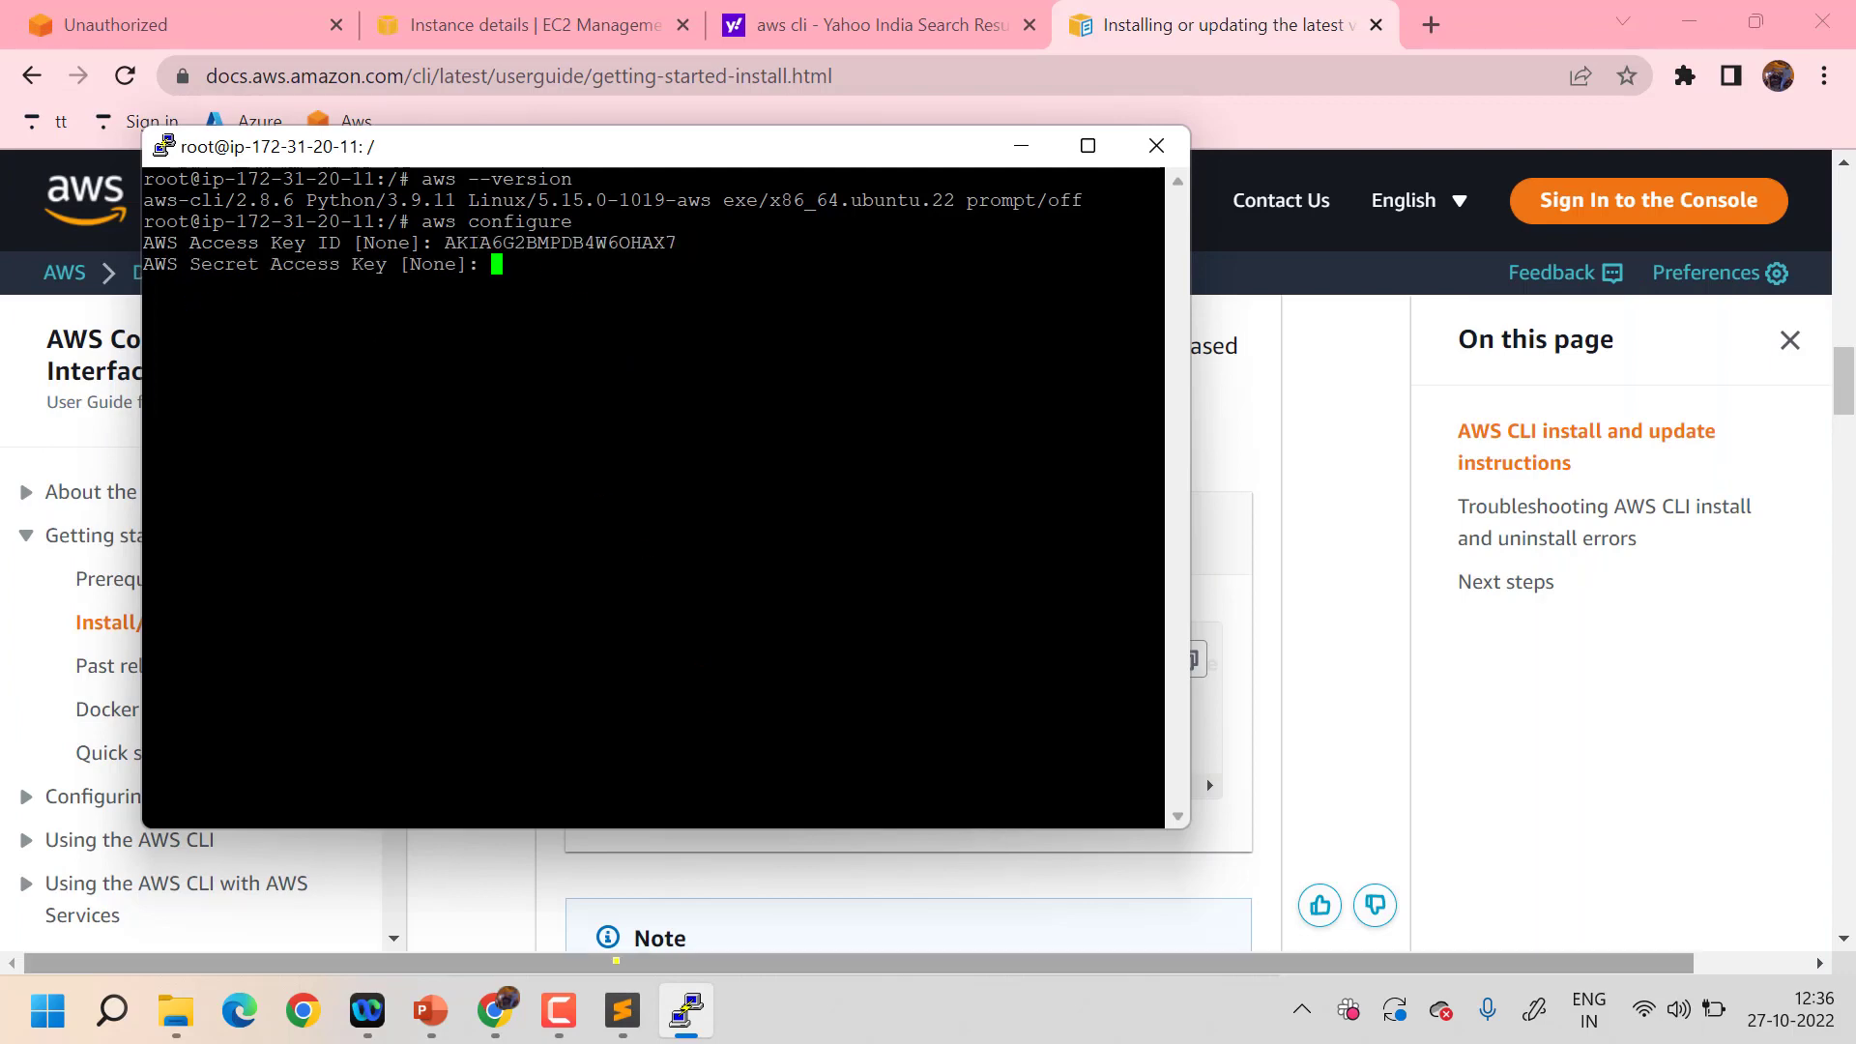
- Enter the secret access key from the notes at the next prompt
left_click(622, 1010)
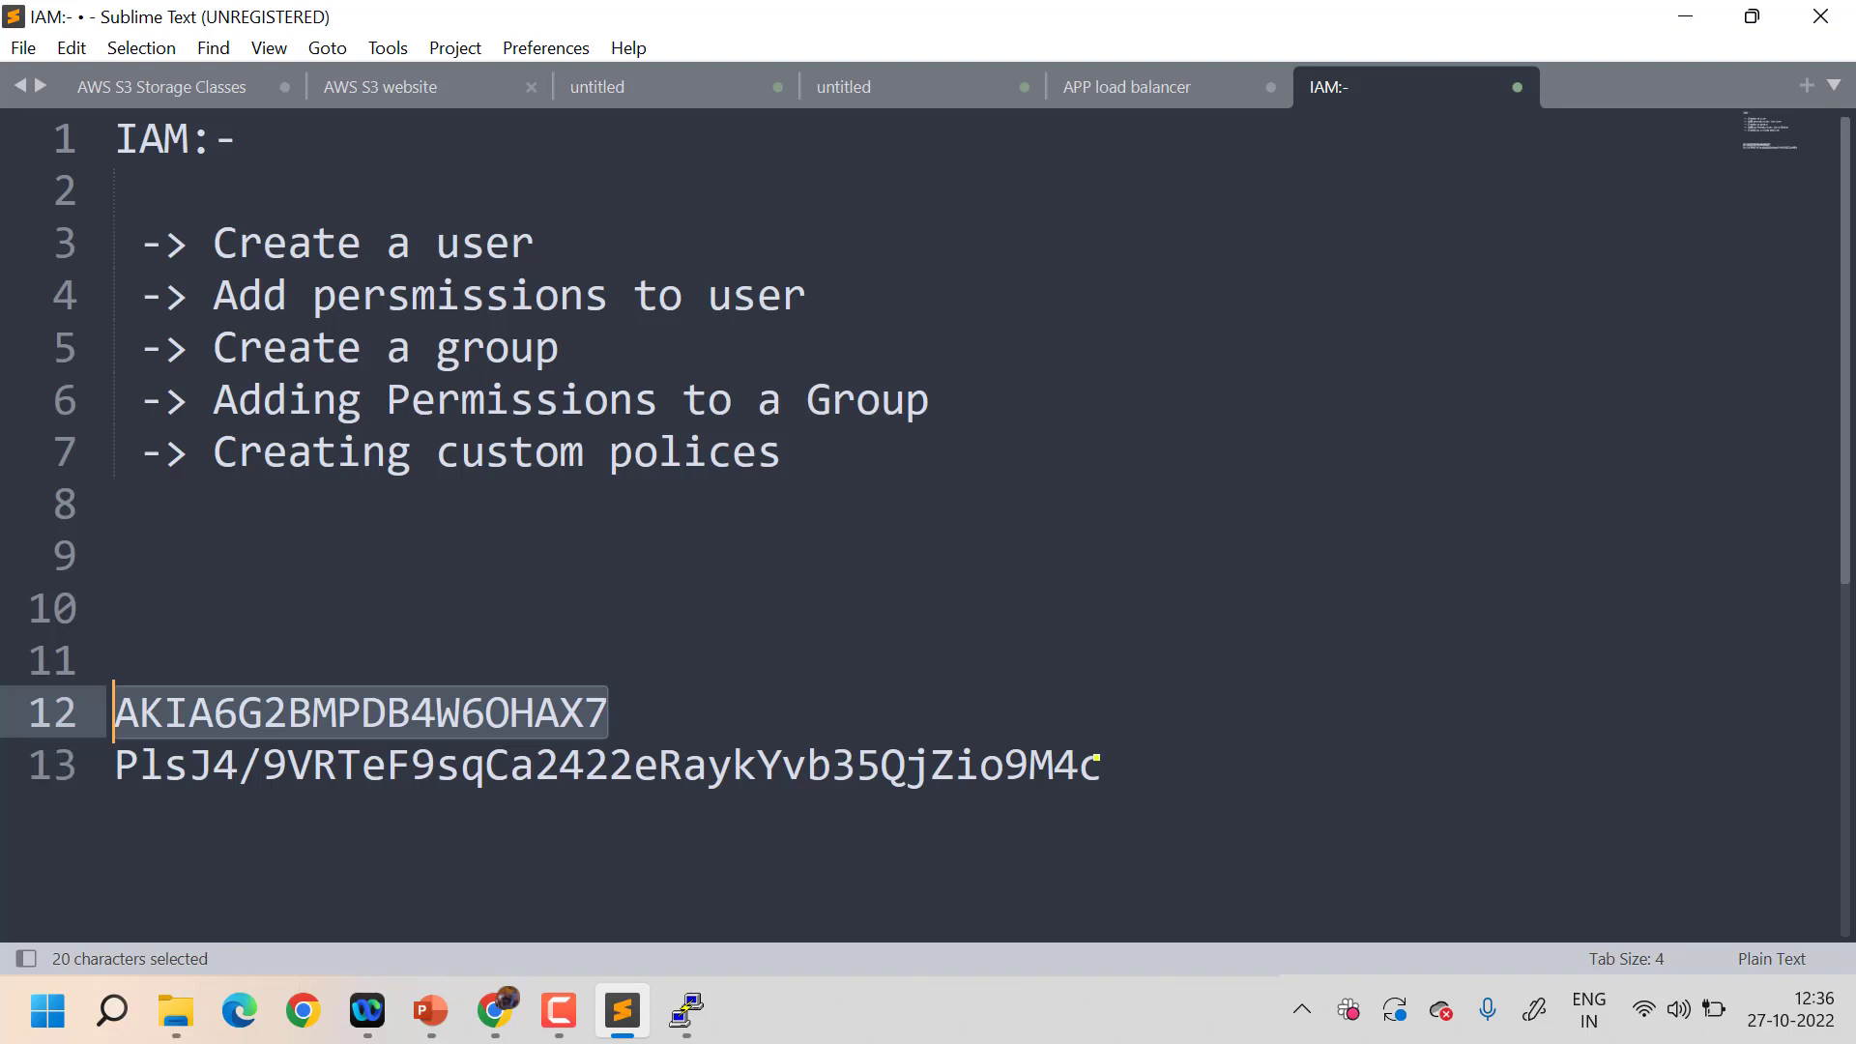
left_click_drag(1096, 758, 117, 763)
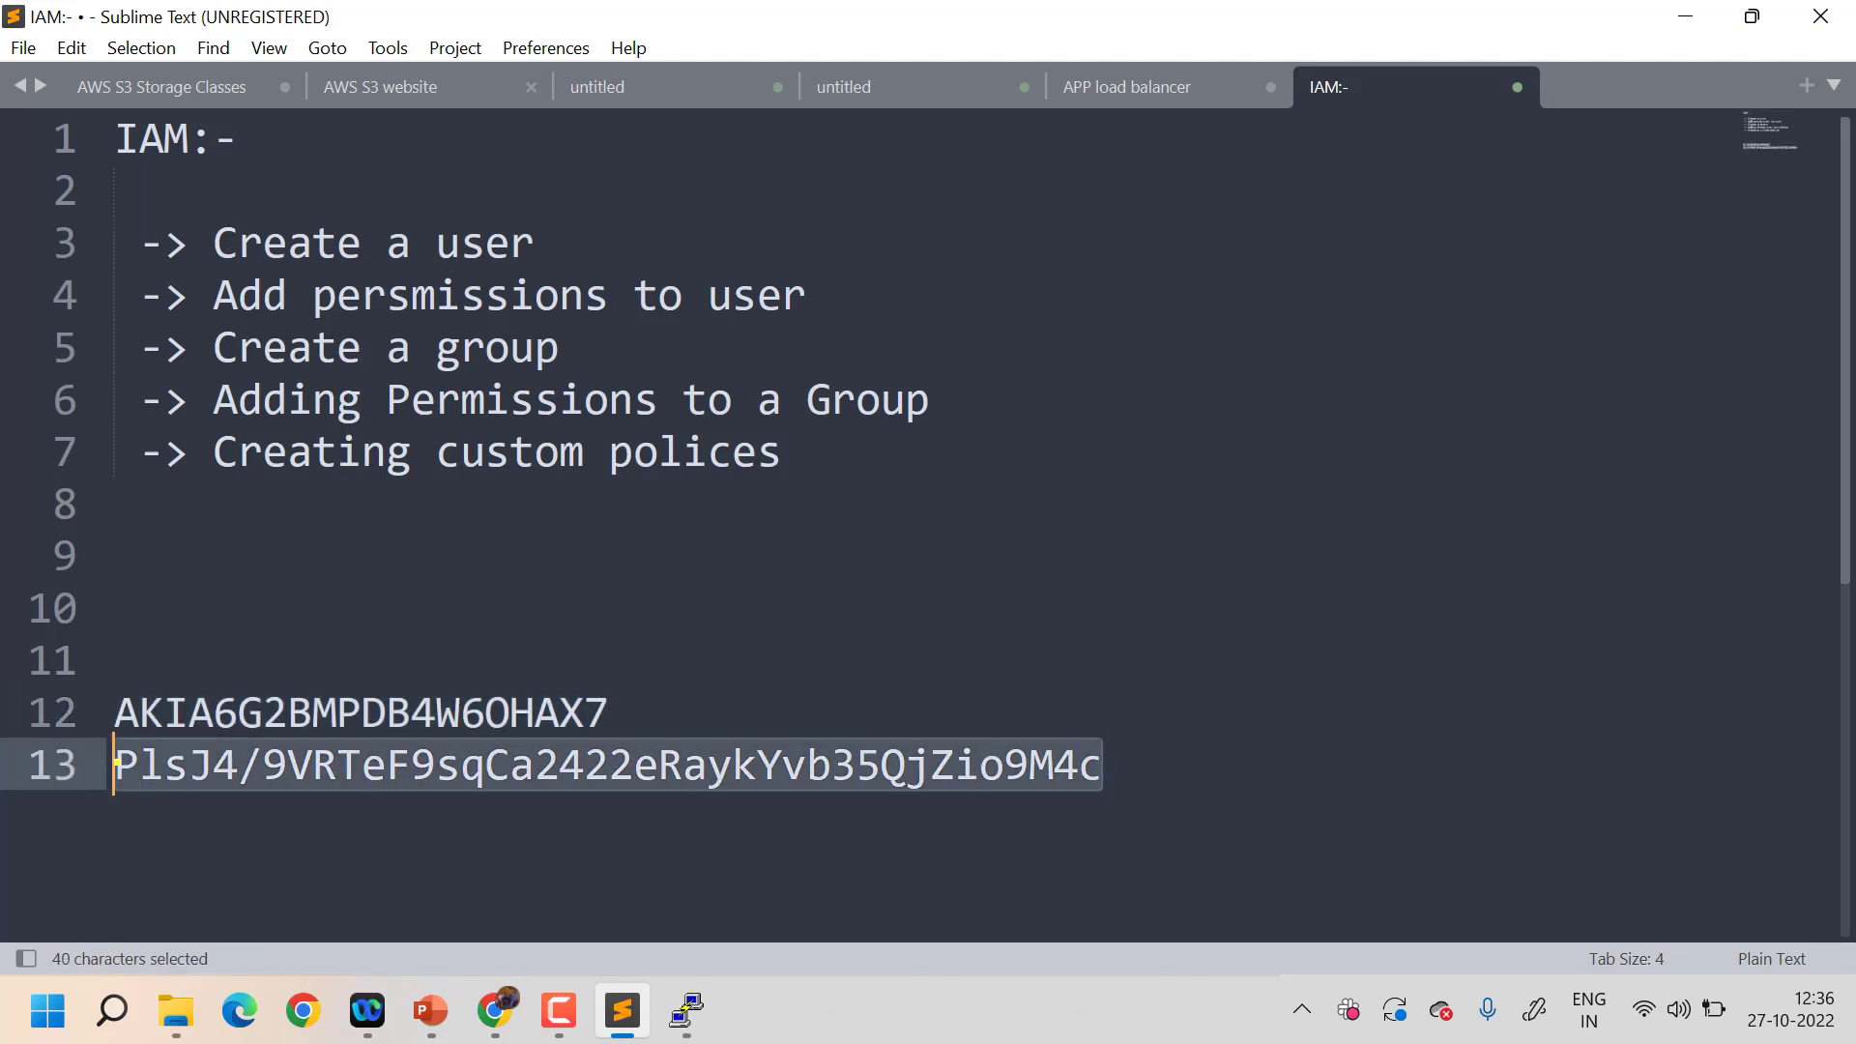
key("ctrl+c")
left_click(1685, 16)
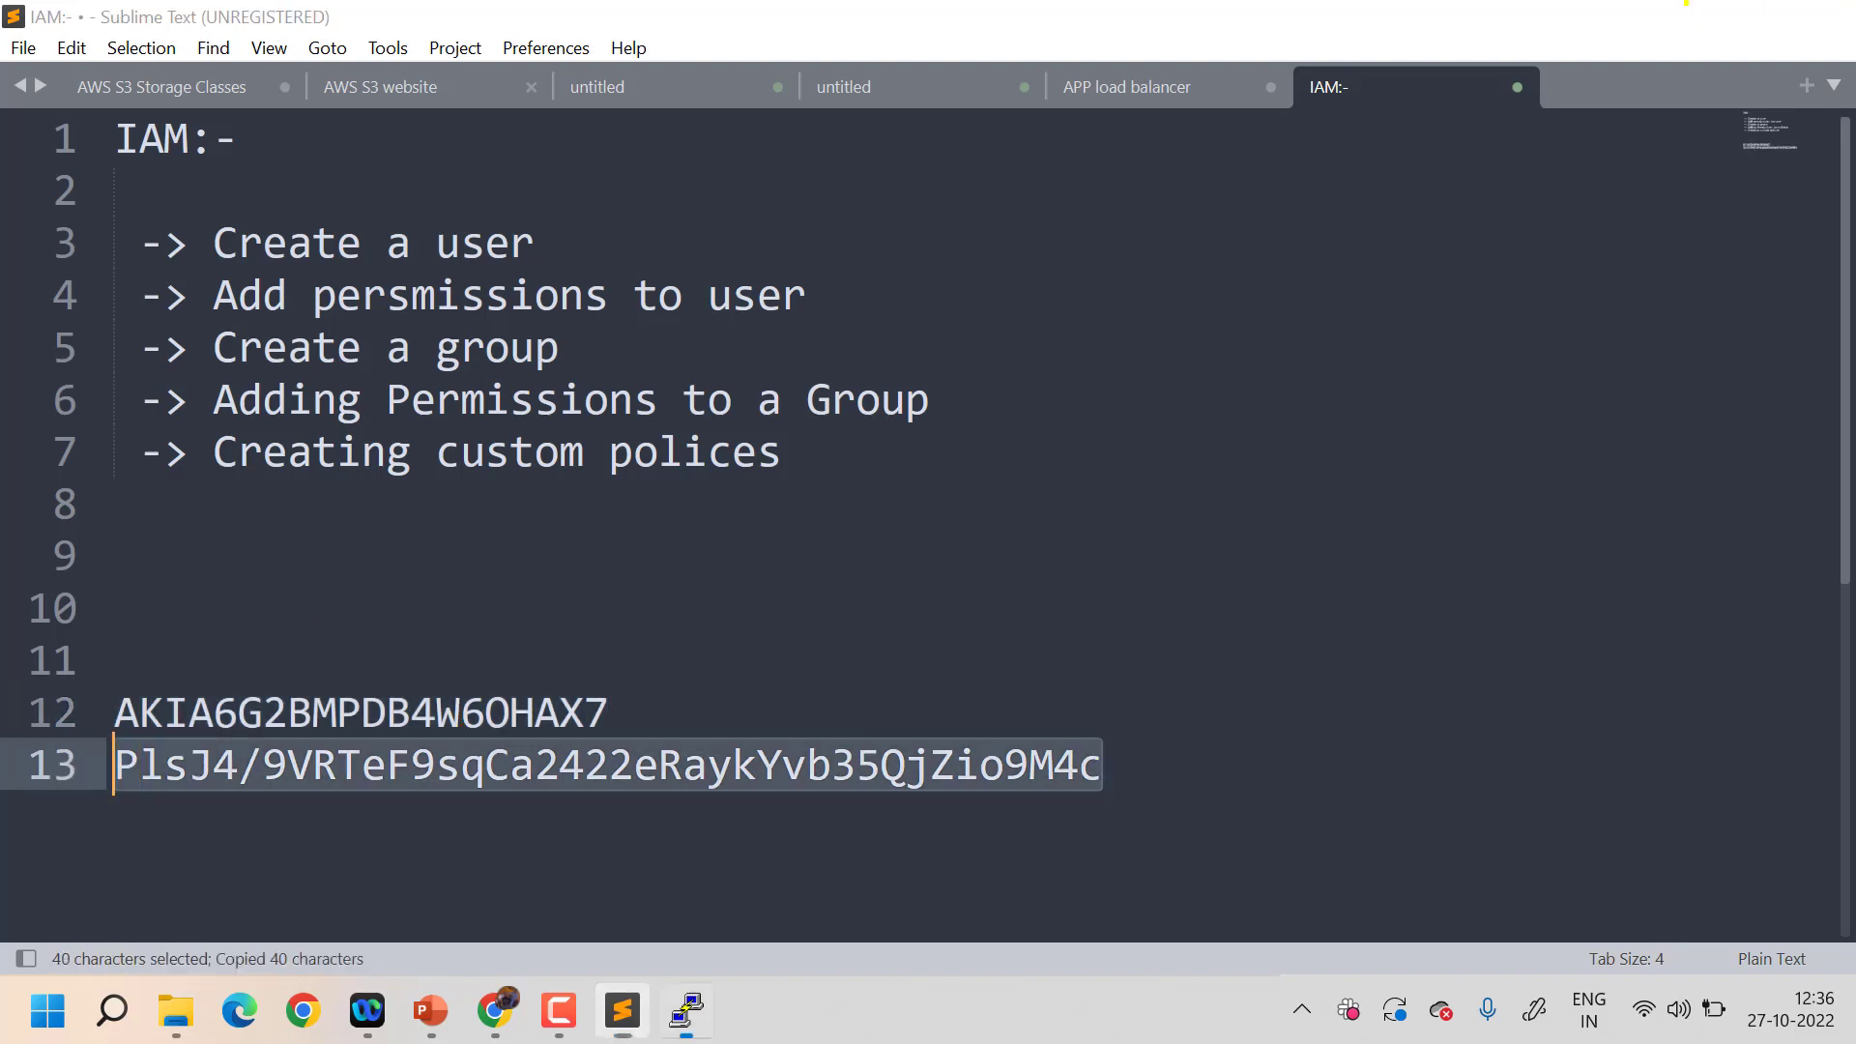
right_click(690, 352)
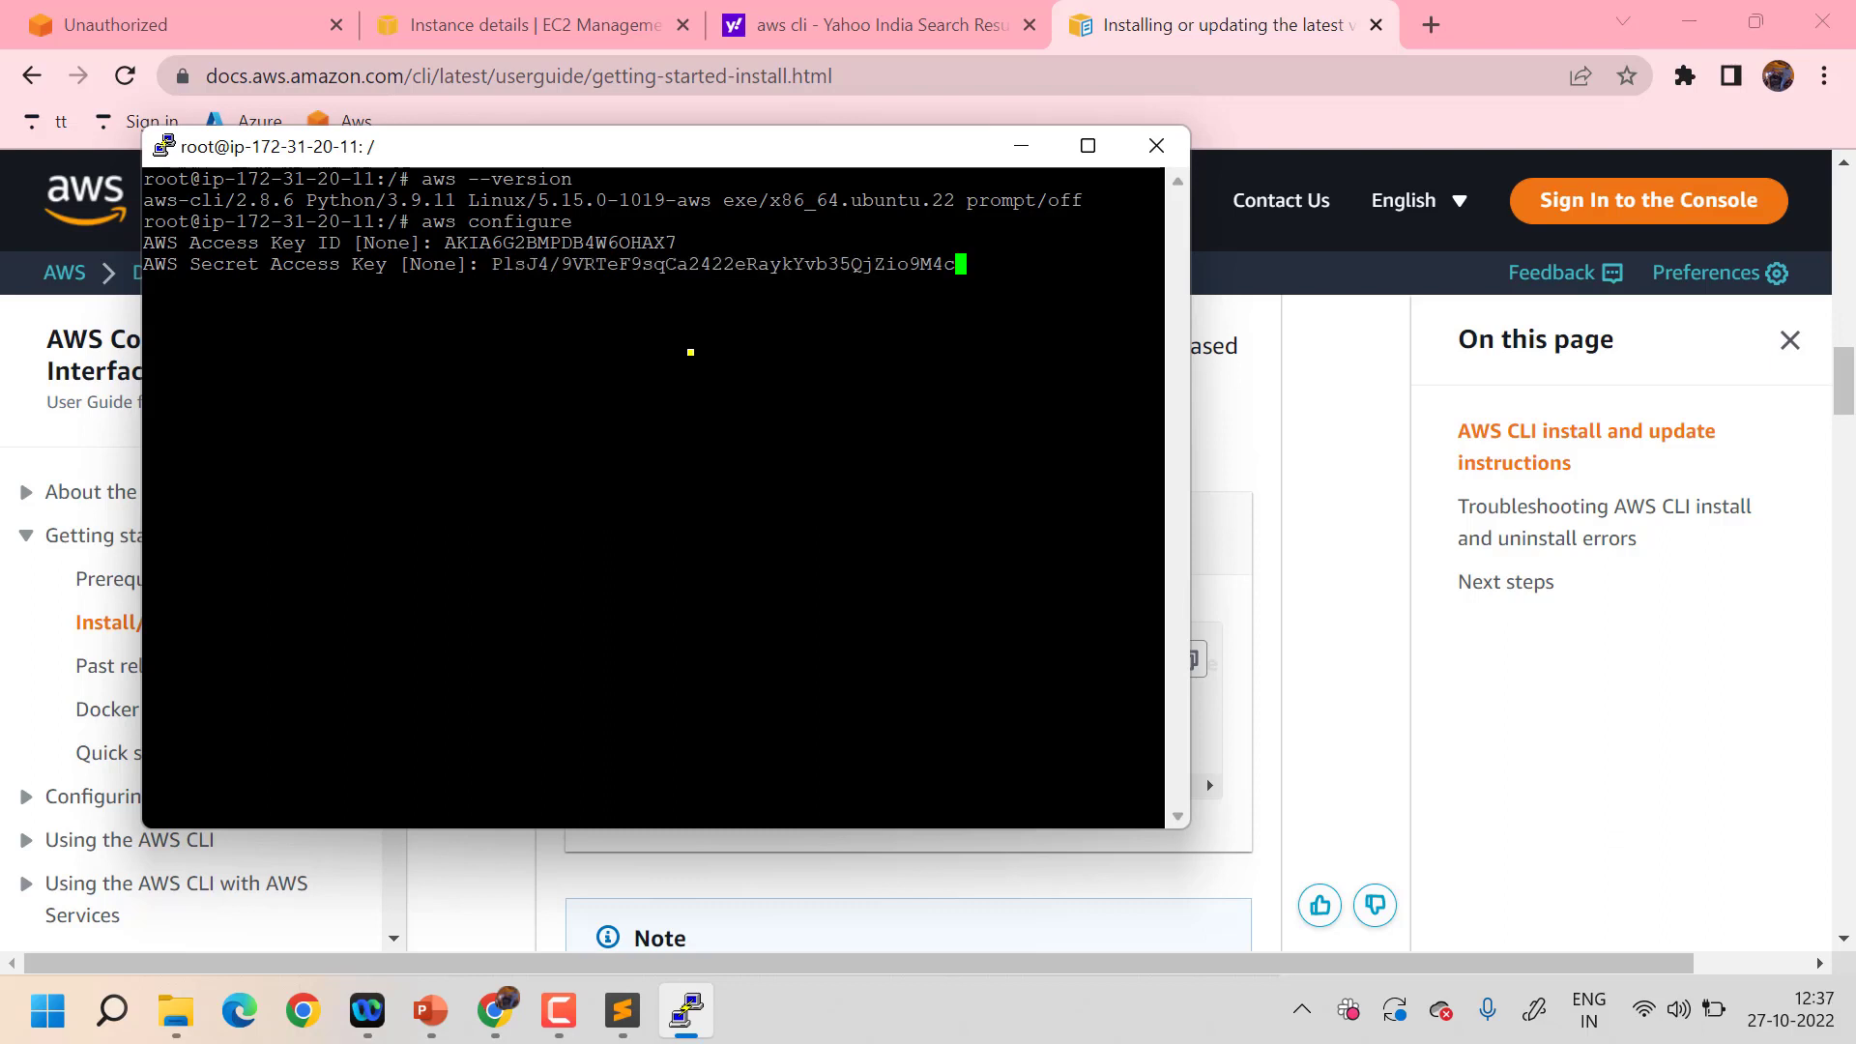
key("Return")
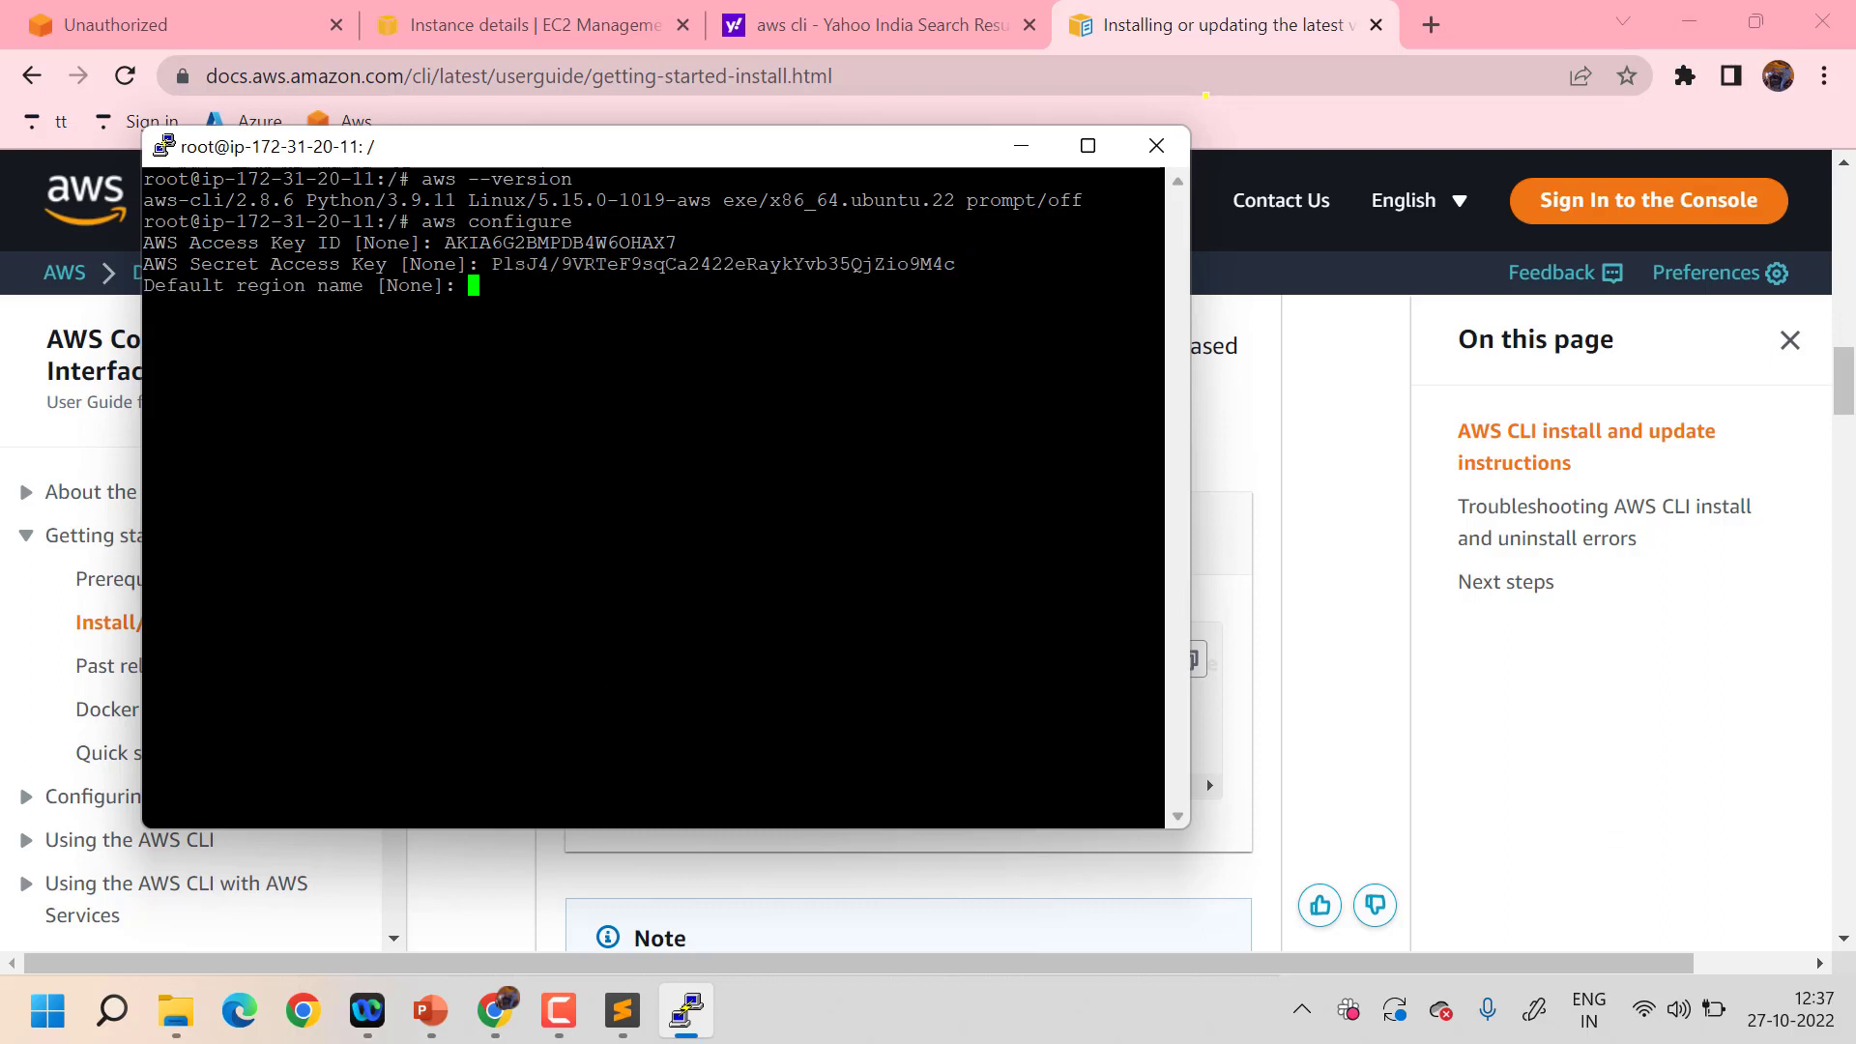
key("F9")
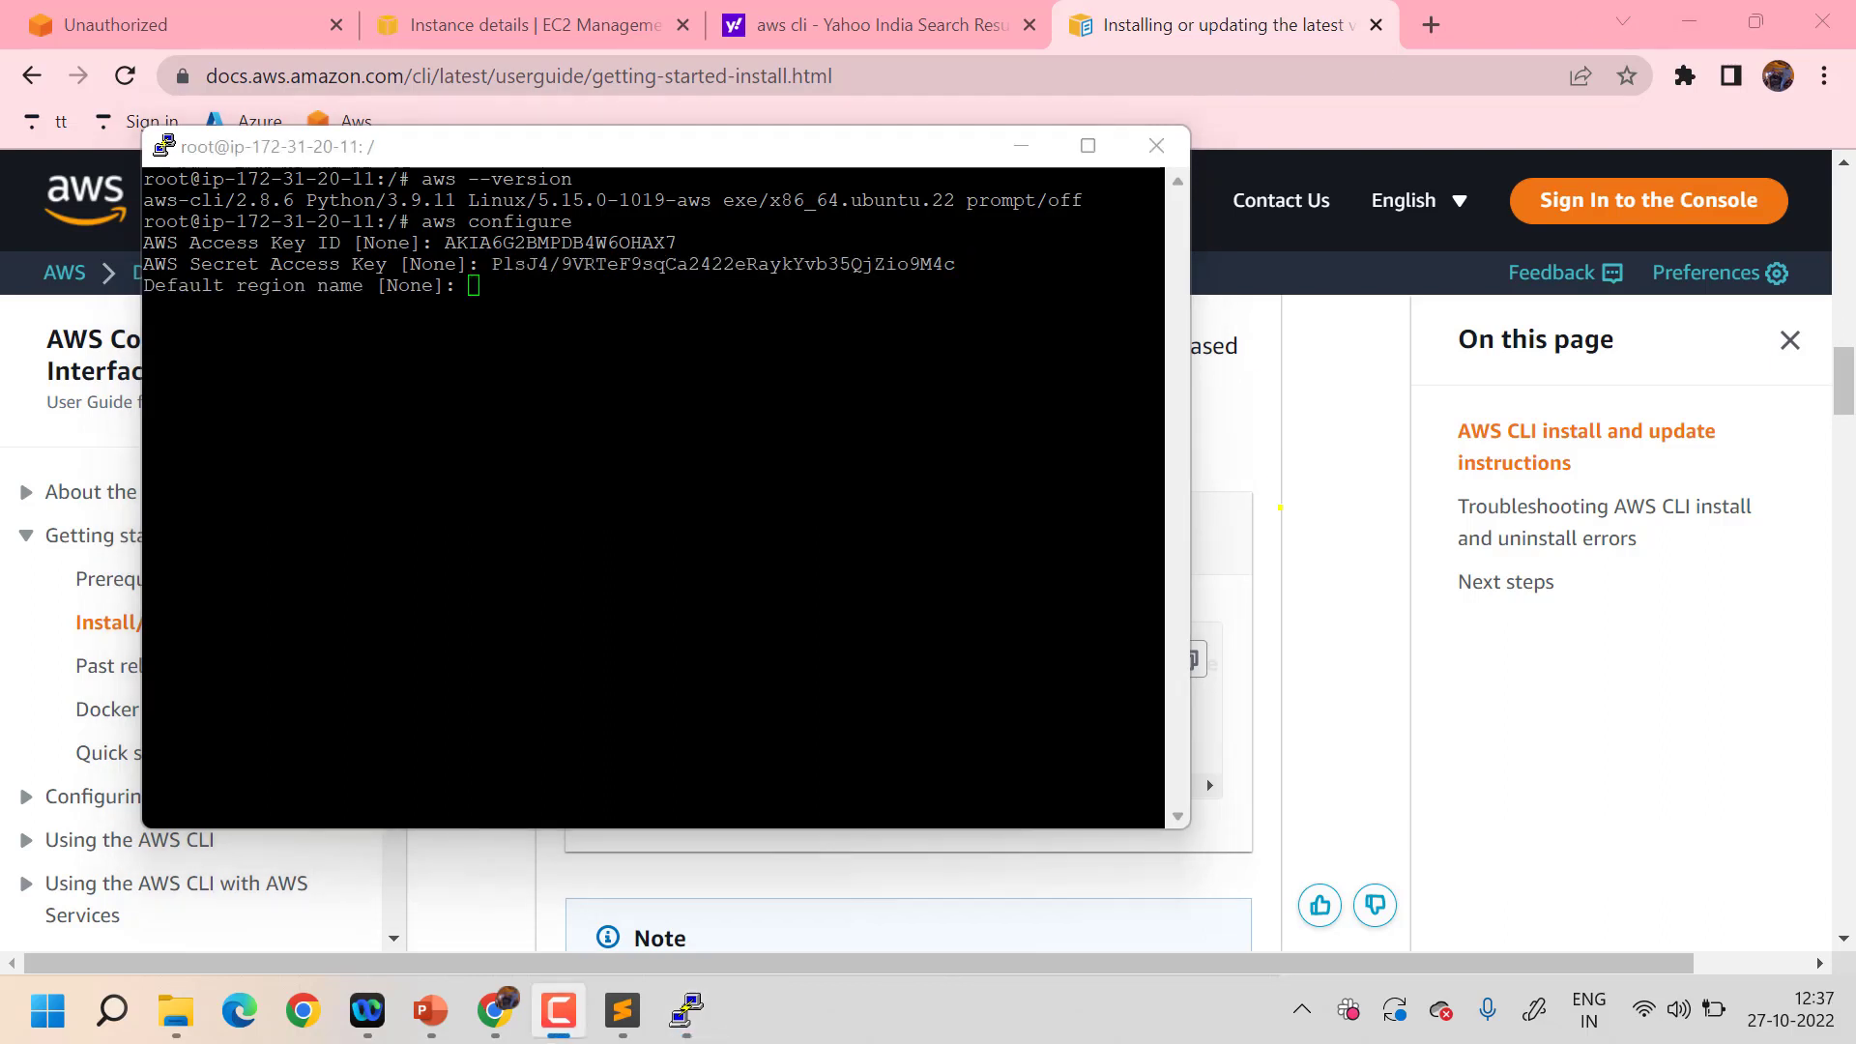